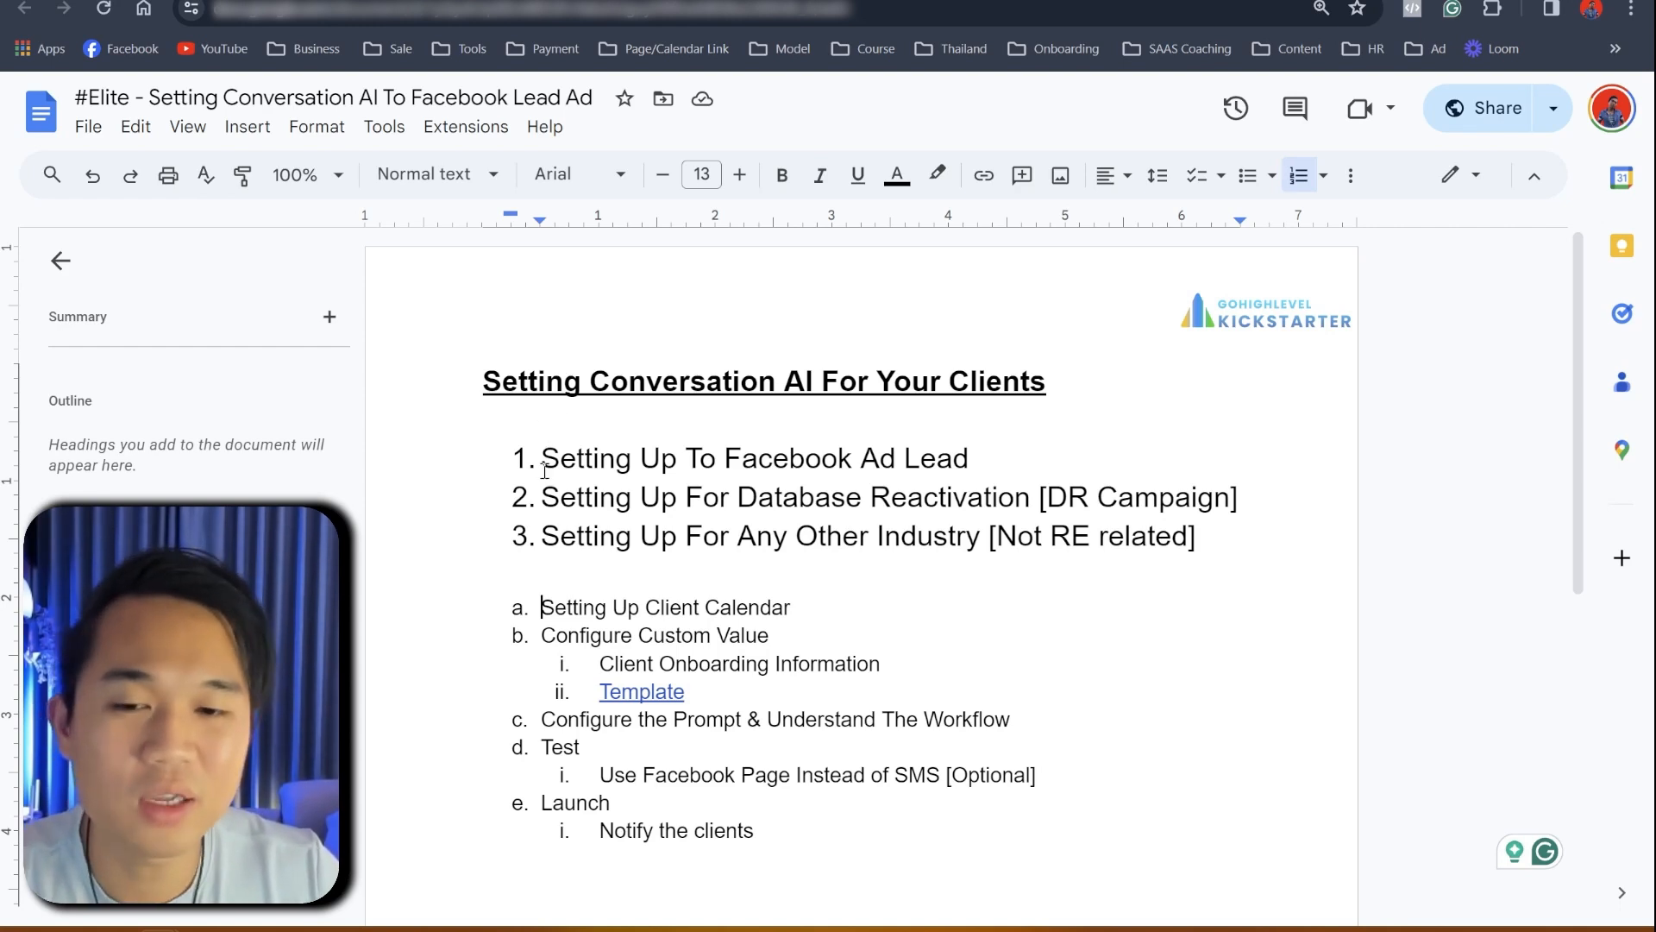
# - Highlight the Facebook Ad Lead, Database Reactivation and Any Other Industry scenarios in the guide
pyautogui.moveTo(533, 463); pyautogui.dragTo(968, 459)
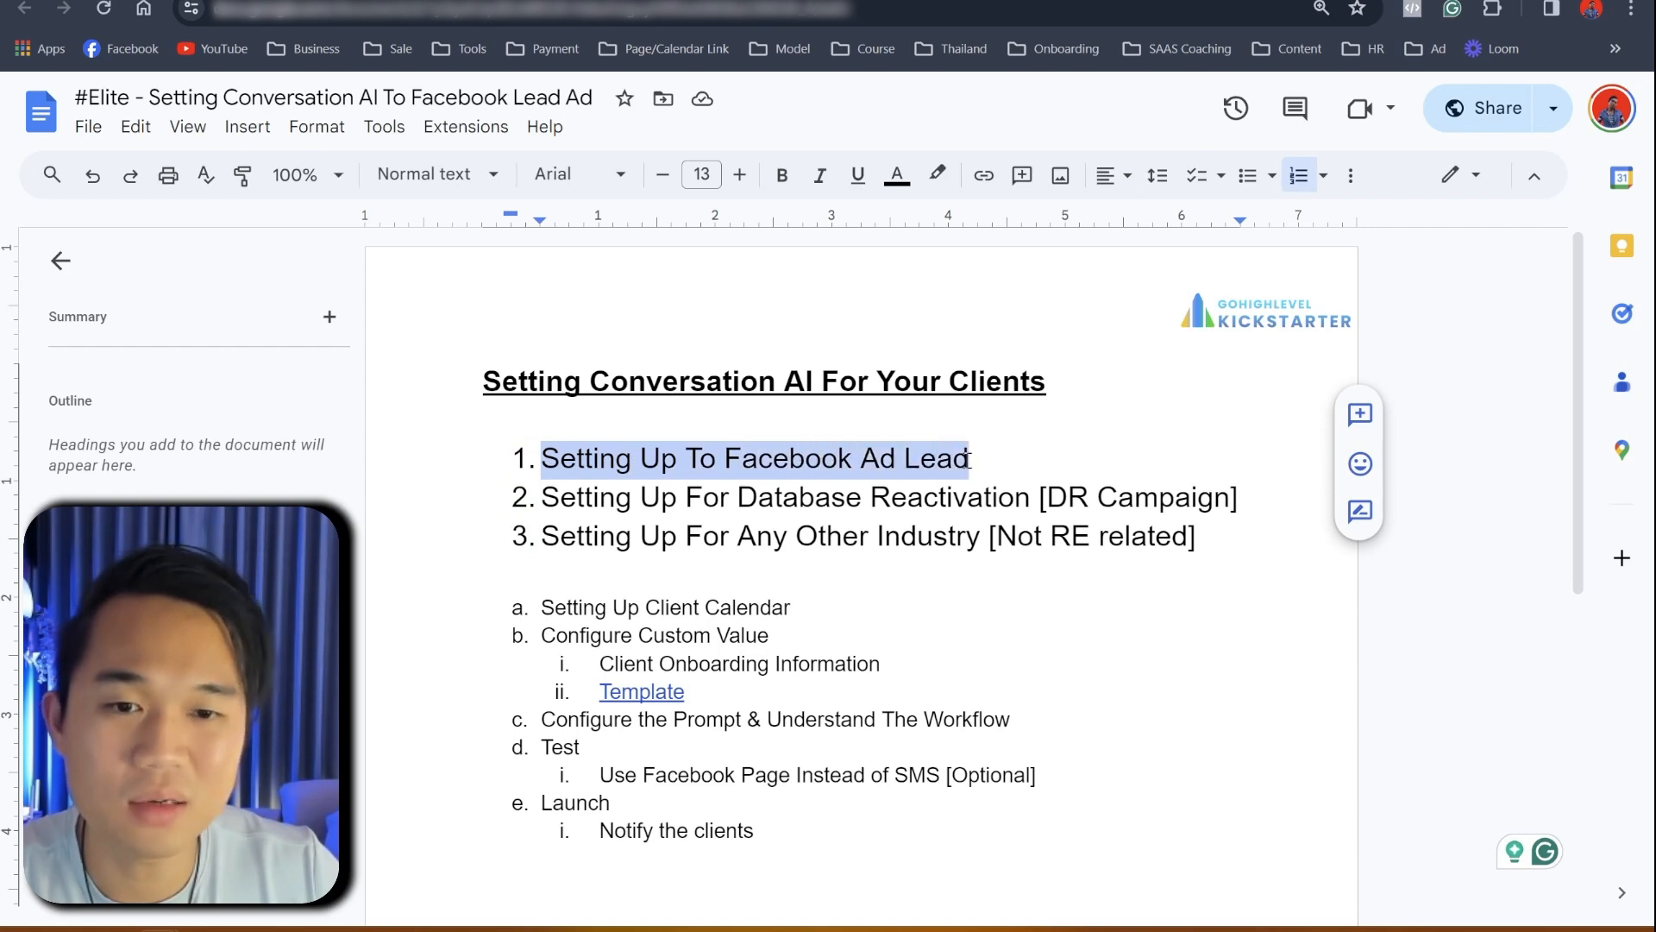
pyautogui.moveTo(527, 490); pyautogui.dragTo(1261, 492)
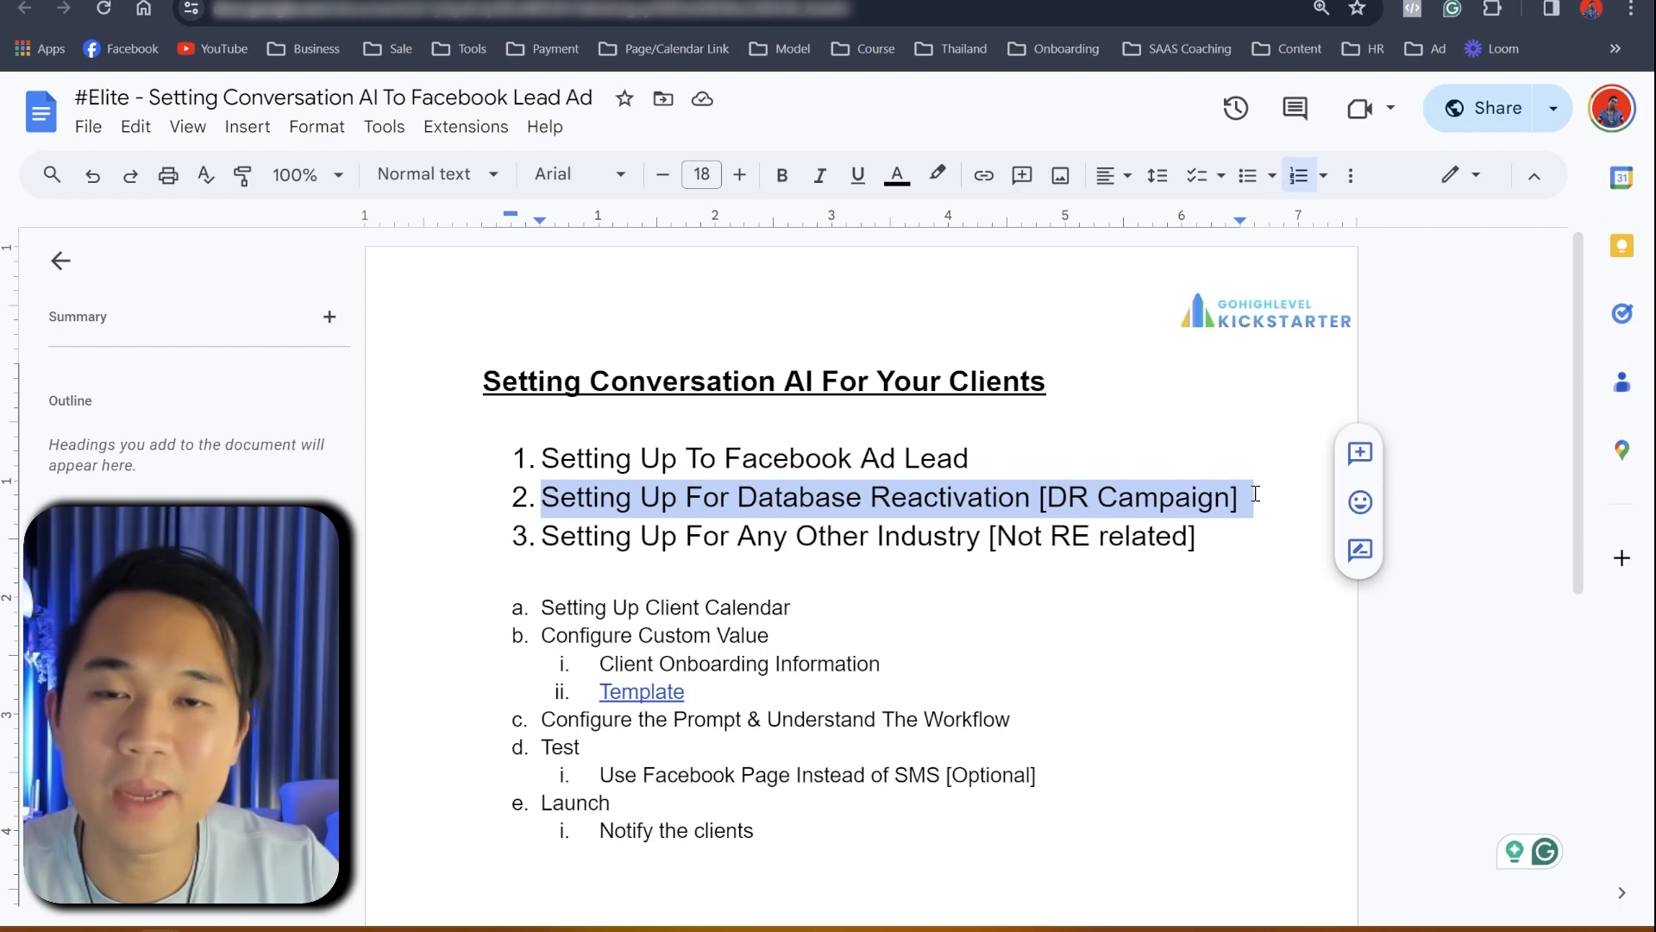
pyautogui.moveTo(535, 538); pyautogui.dragTo(1166, 553)
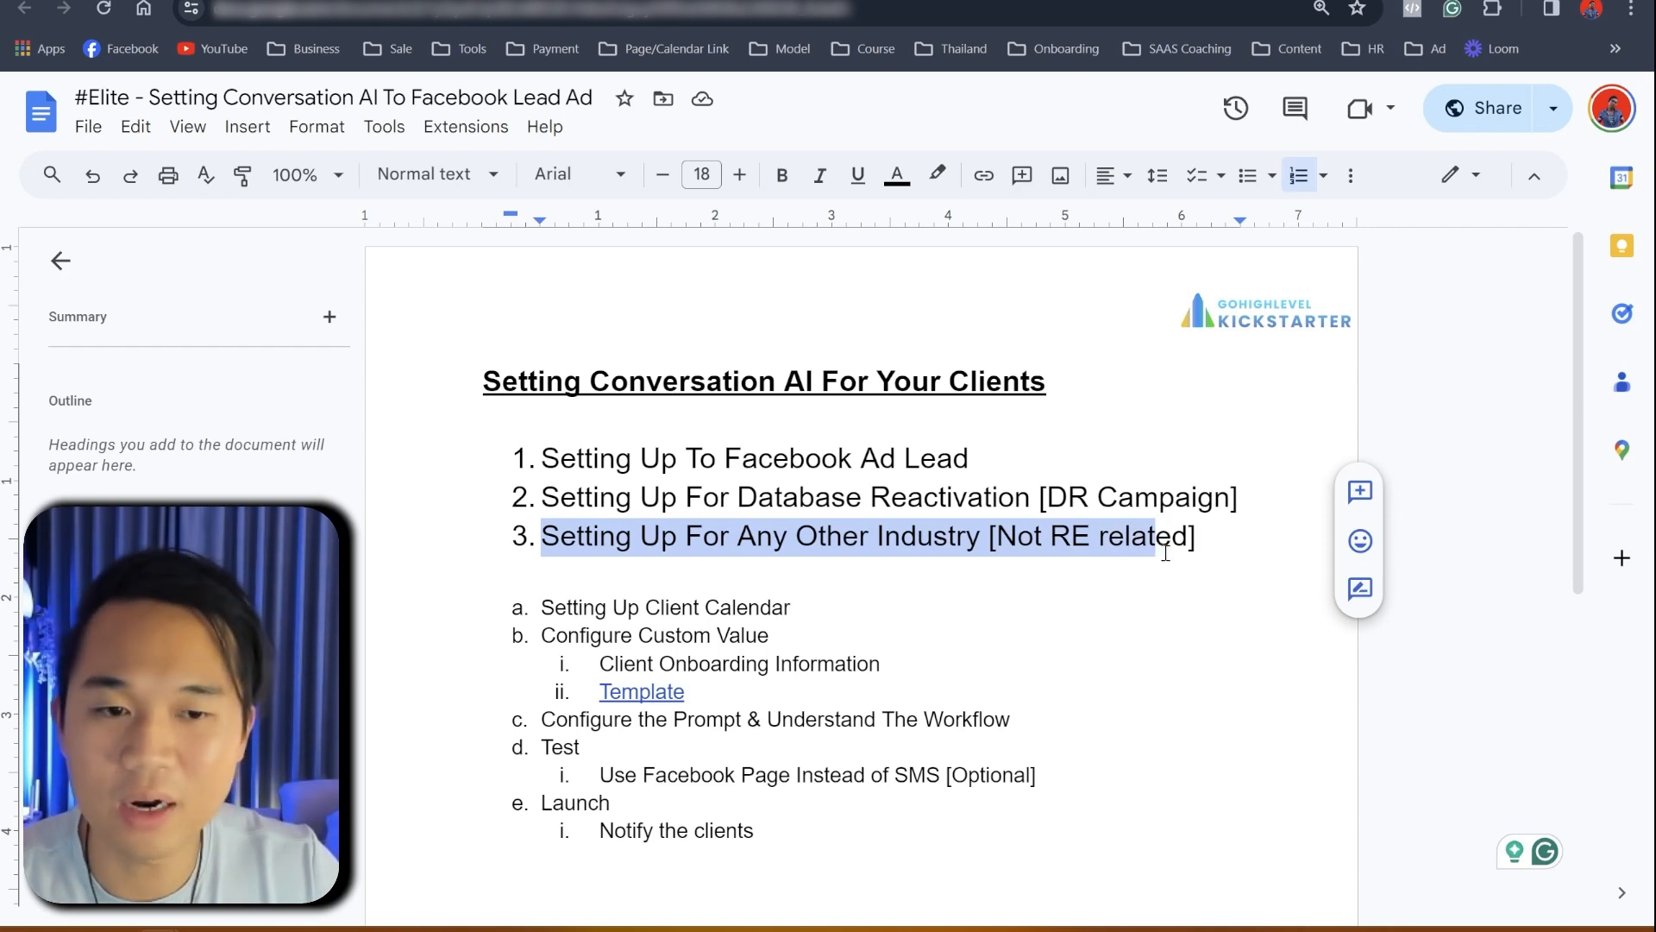
pyautogui.scroll(-3, 518, 623)
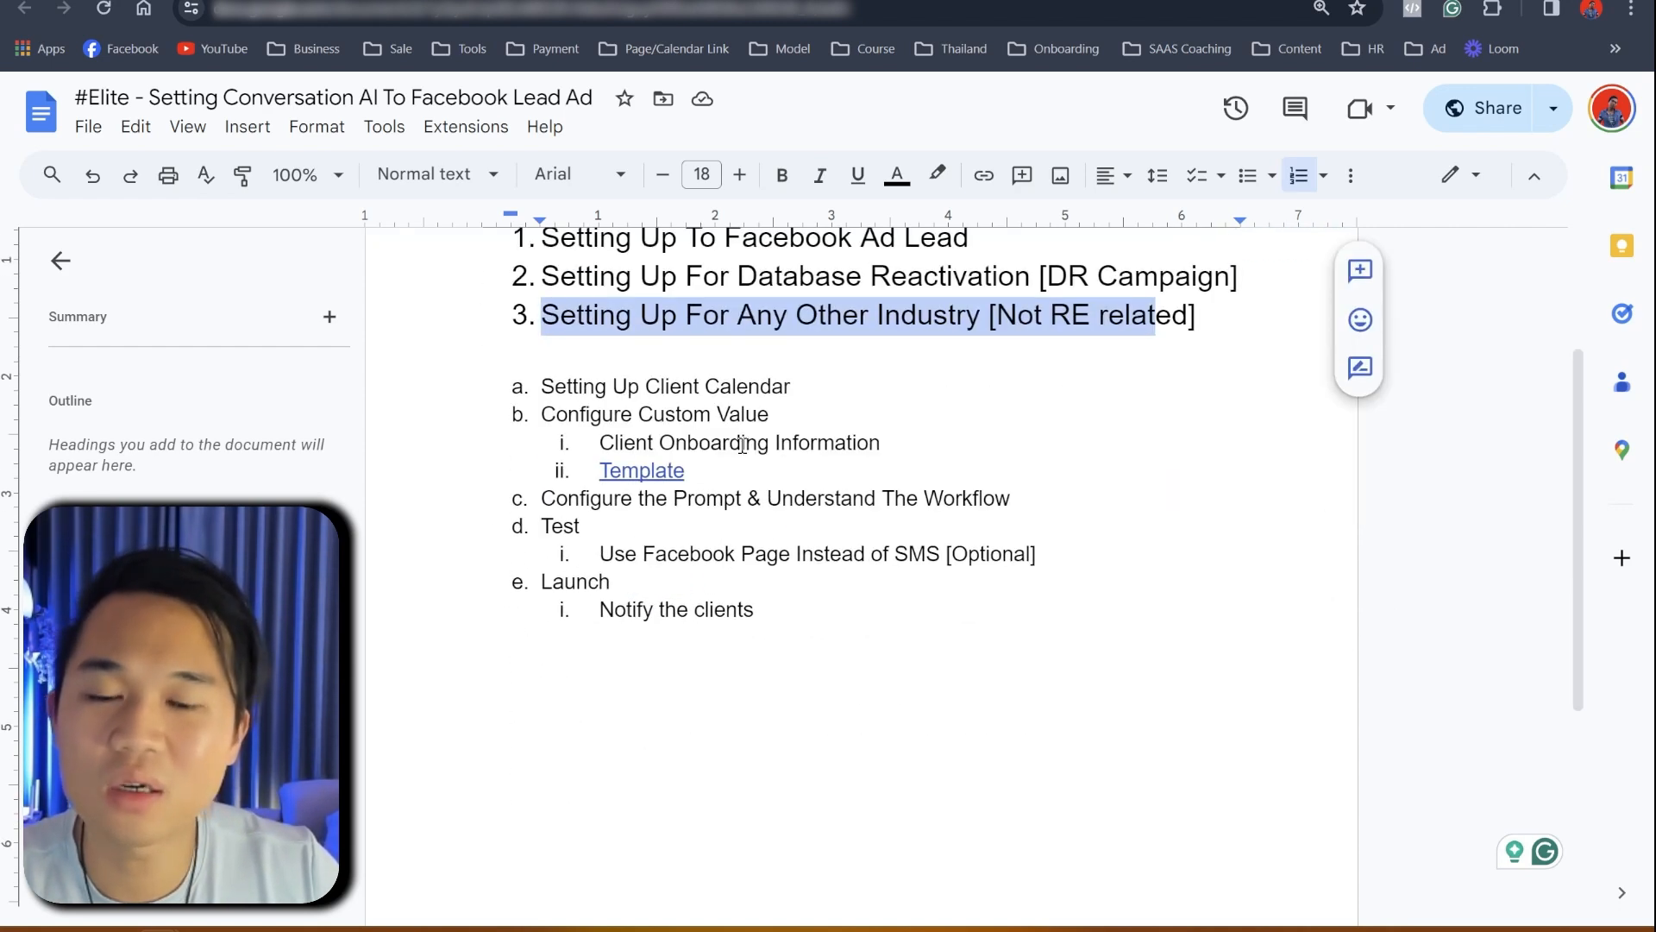
pyautogui.scroll(3, 747, 638)
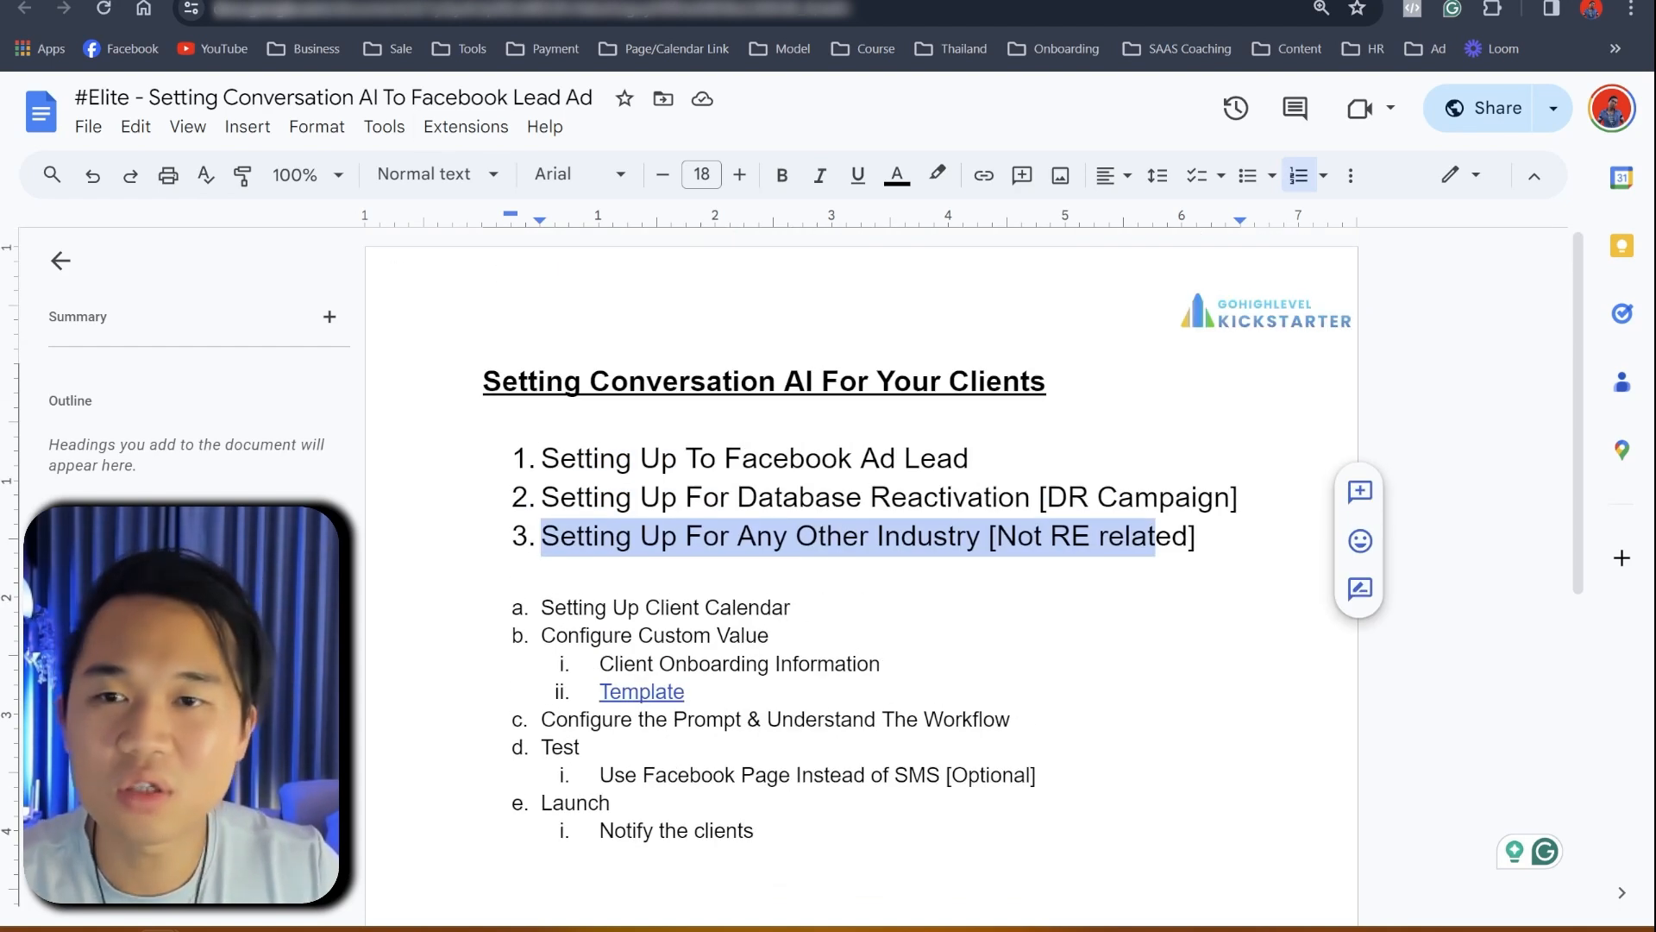
# - Glance at the GoHighLevel workflow list, then return to the onboarding document
pyautogui.click(397, 0)
pyautogui.scroll(2, 336, 480)
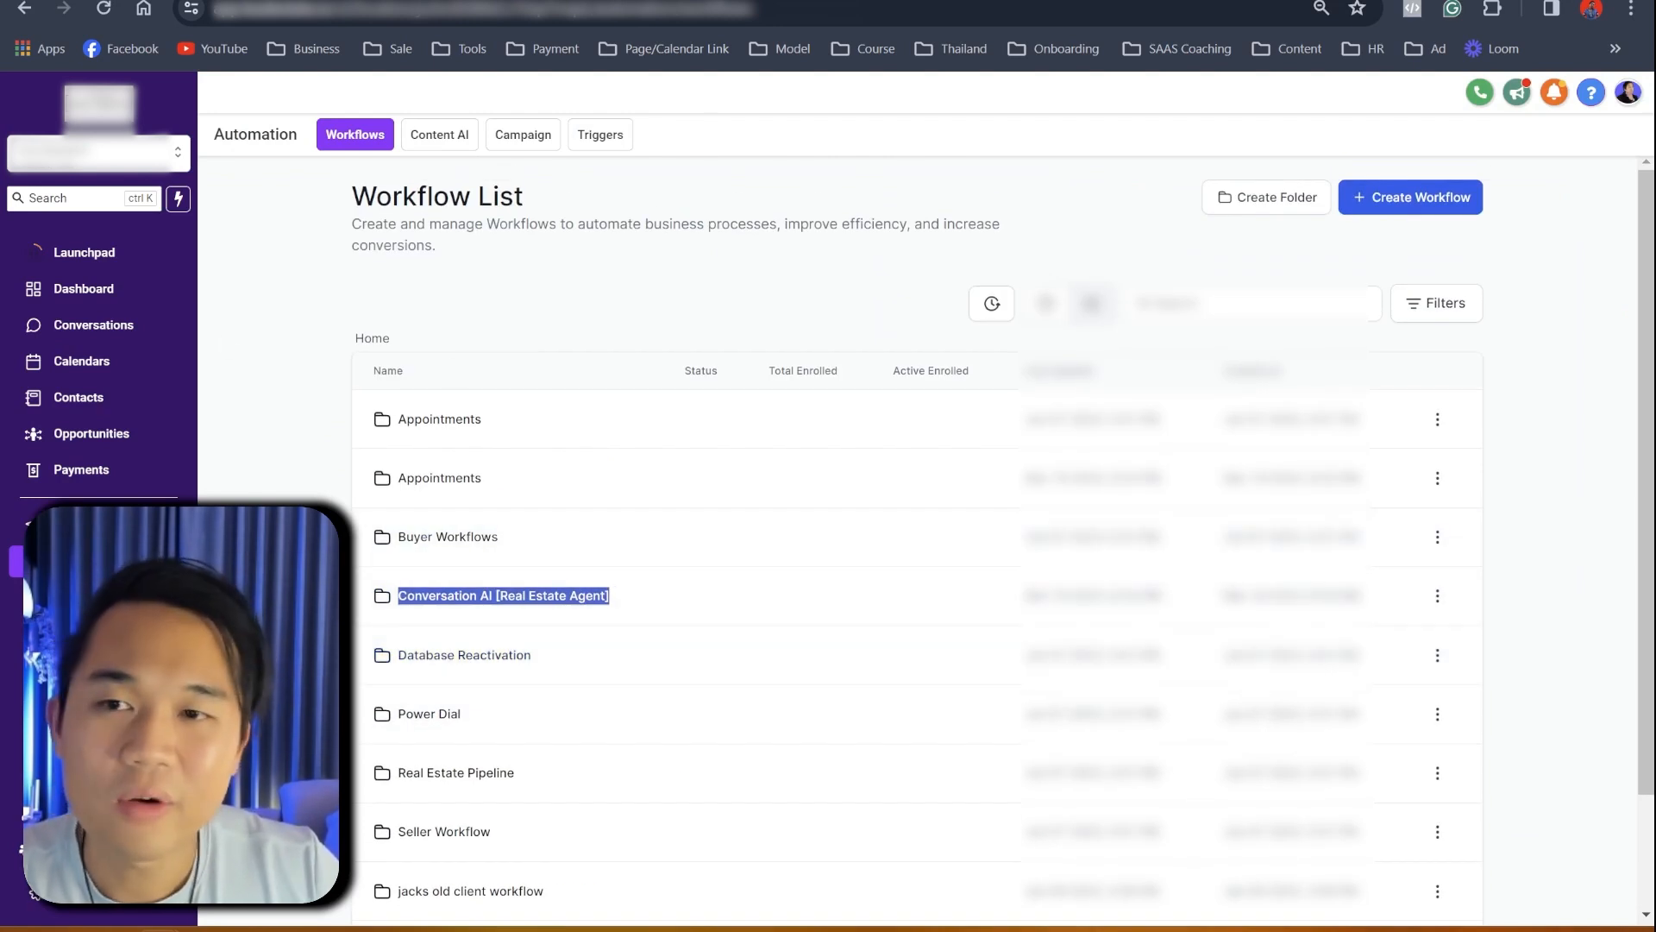
pyautogui.click(86, 1)
# - Highlight the 'Setting Up Client Calendar' step in the guide
pyautogui.scroll(-3, 528, 609)
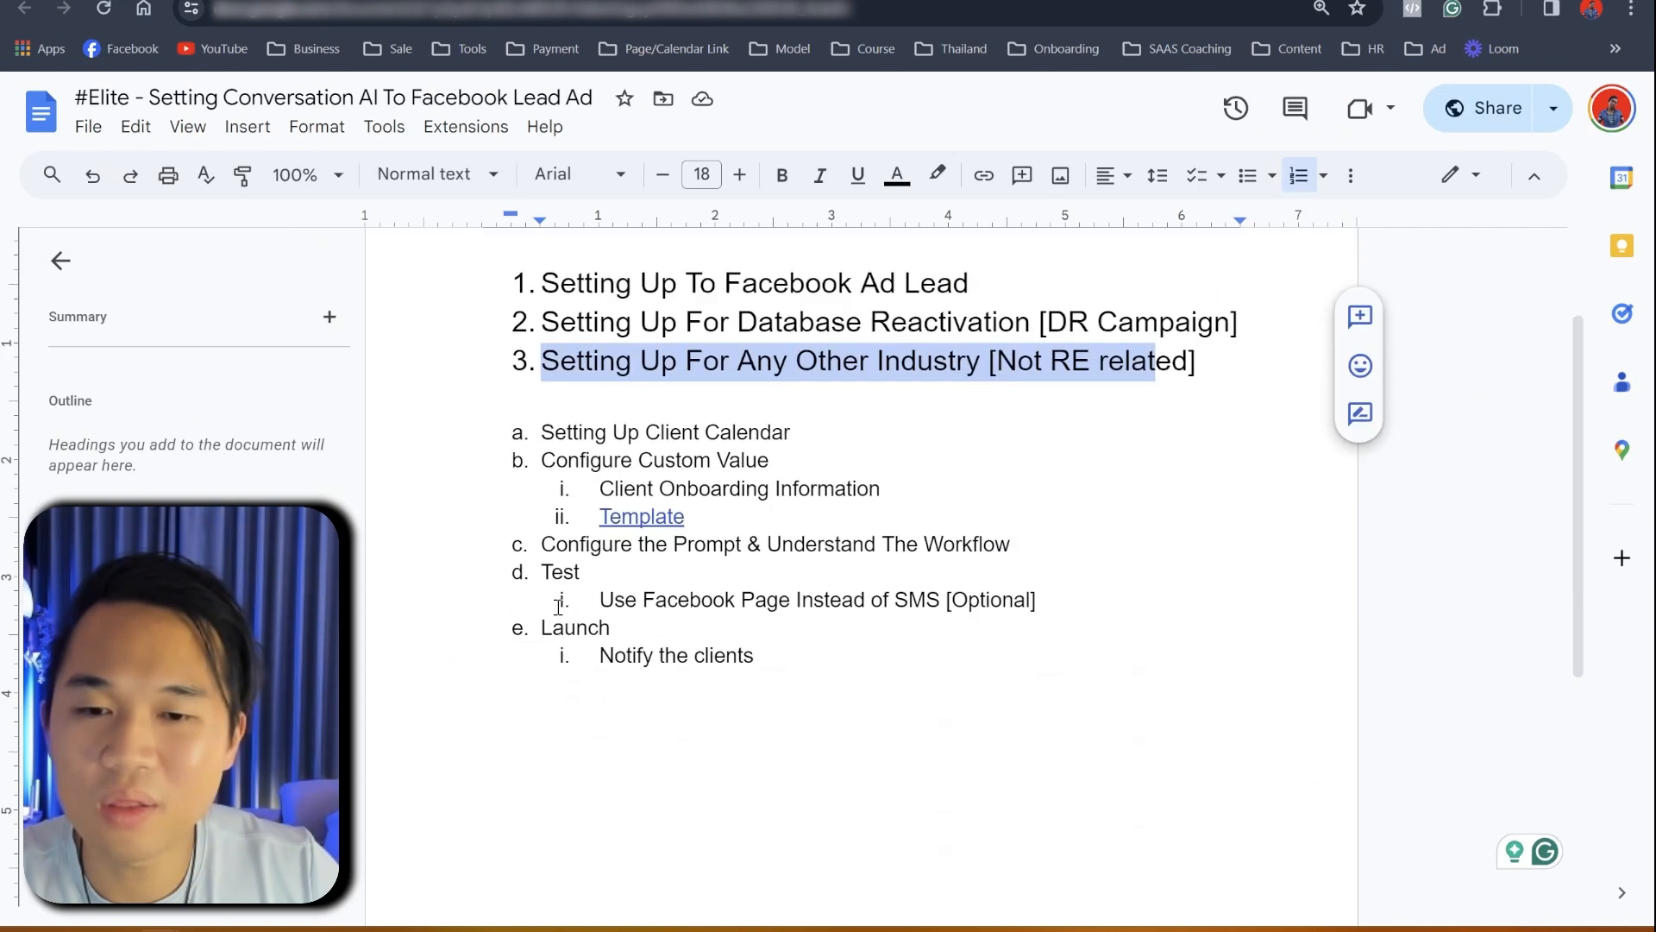
pyautogui.scroll(2, 515, 483)
pyautogui.click(515, 485)
pyautogui.moveTo(515, 484); pyautogui.dragTo(820, 502)
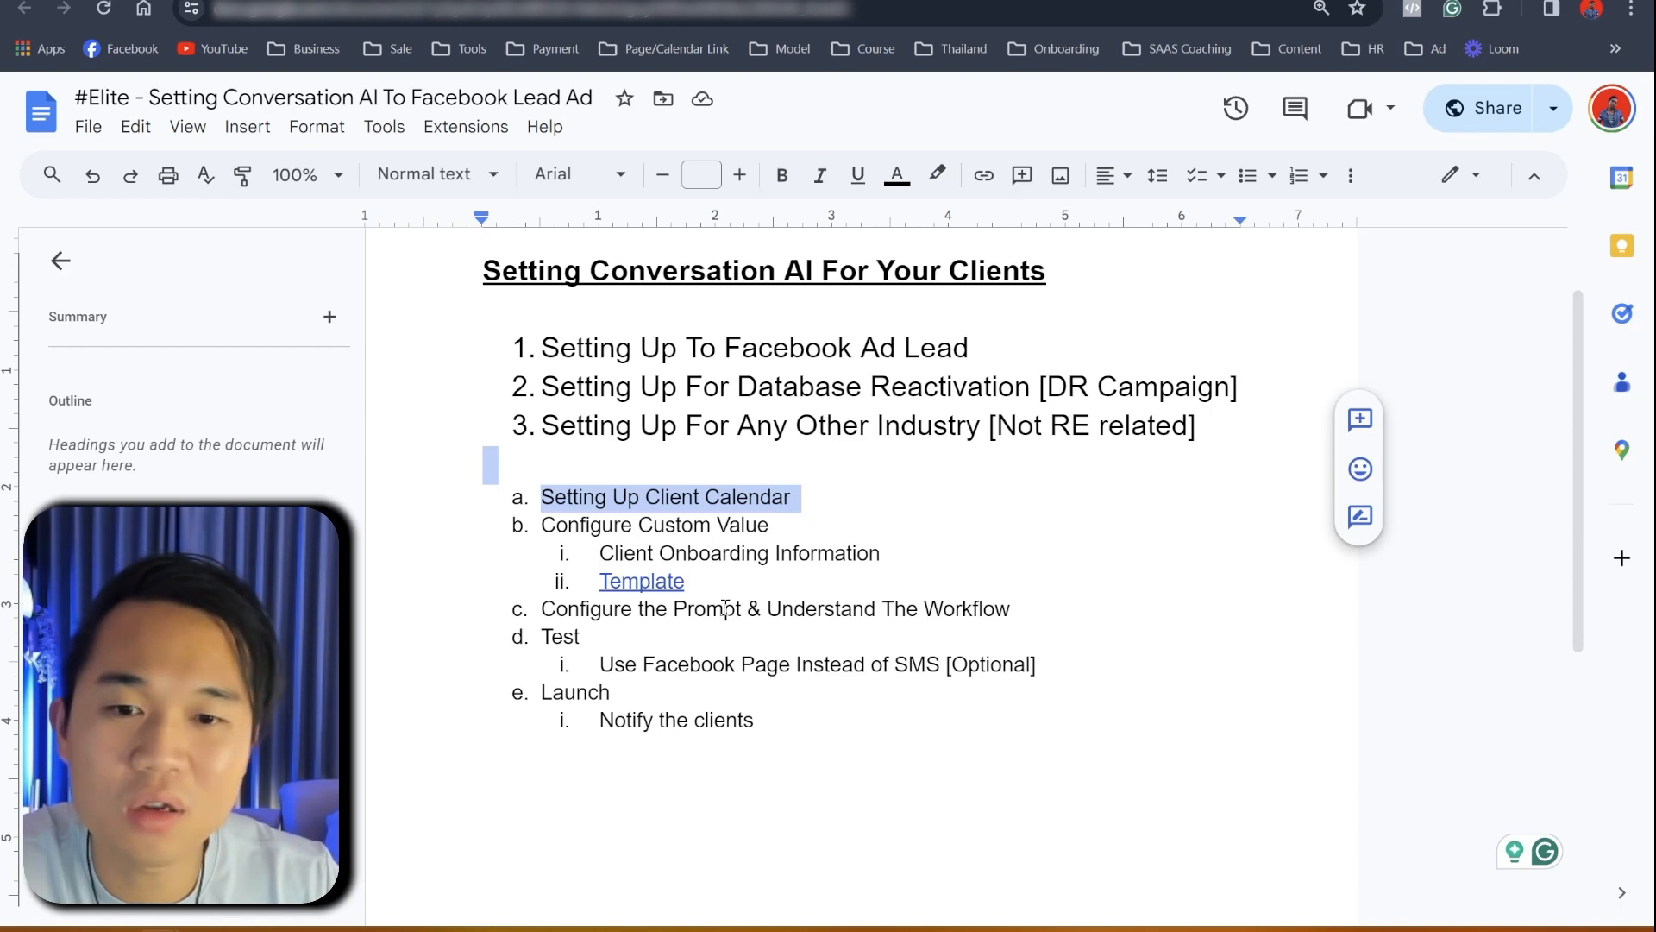
# - Go to the Calendars page in GoHighLevel's account settings
pyautogui.click(451, 1)
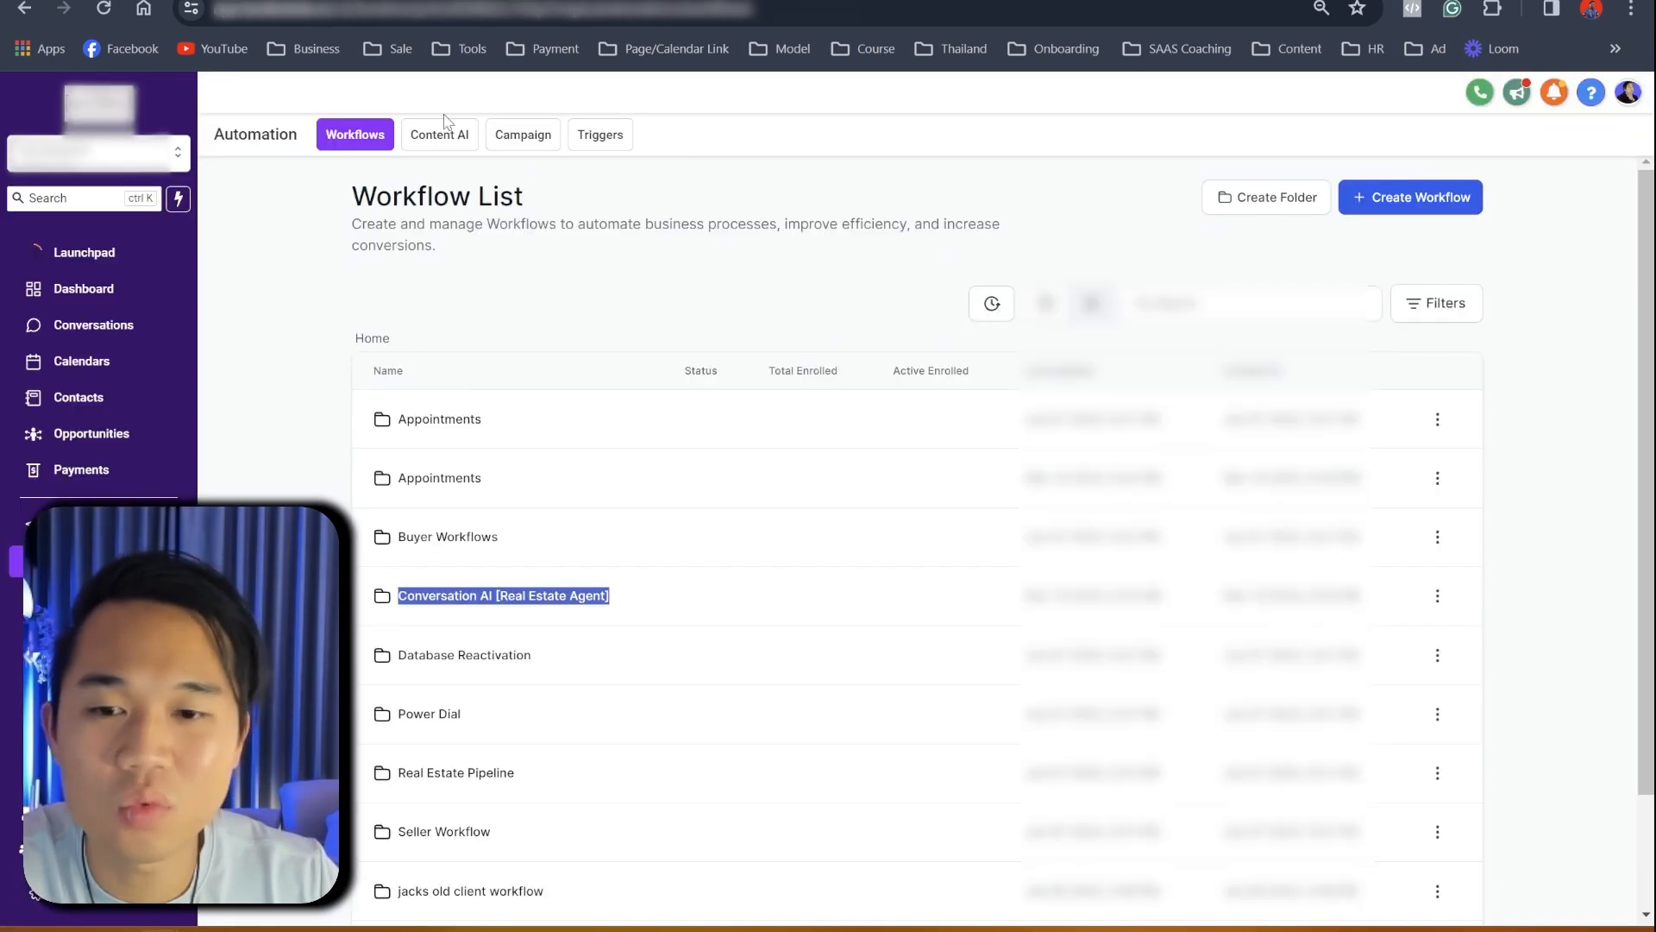
pyautogui.scroll(-2, 96, 690)
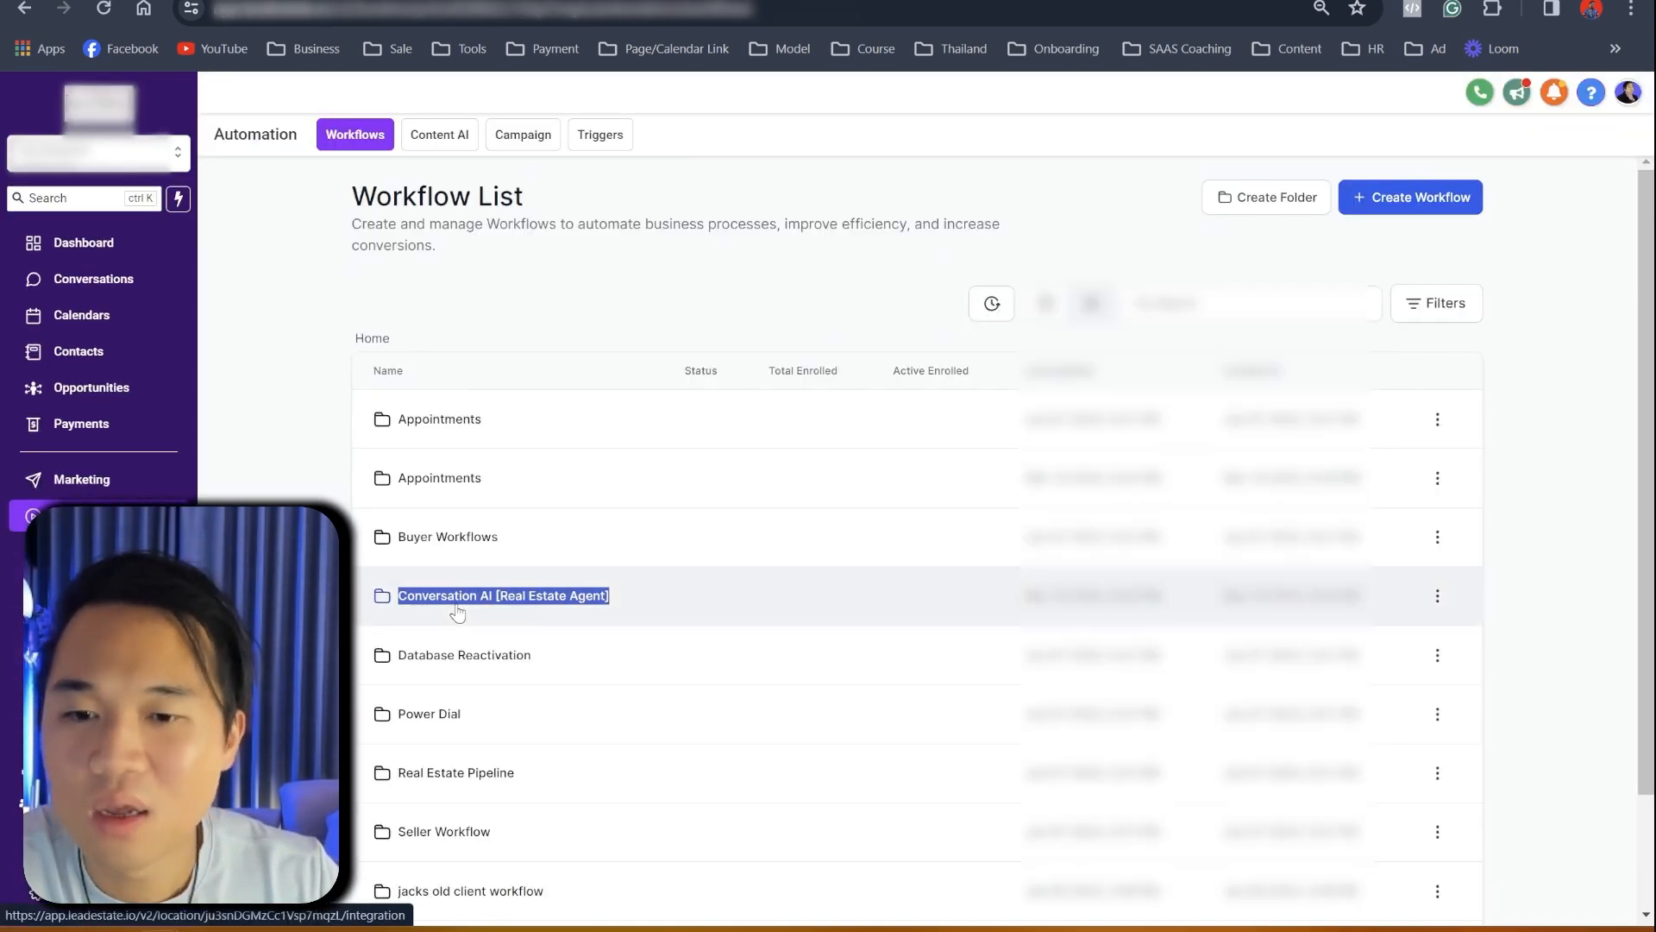
pyautogui.scroll(-2, 458, 612)
pyautogui.scroll(2, 458, 611)
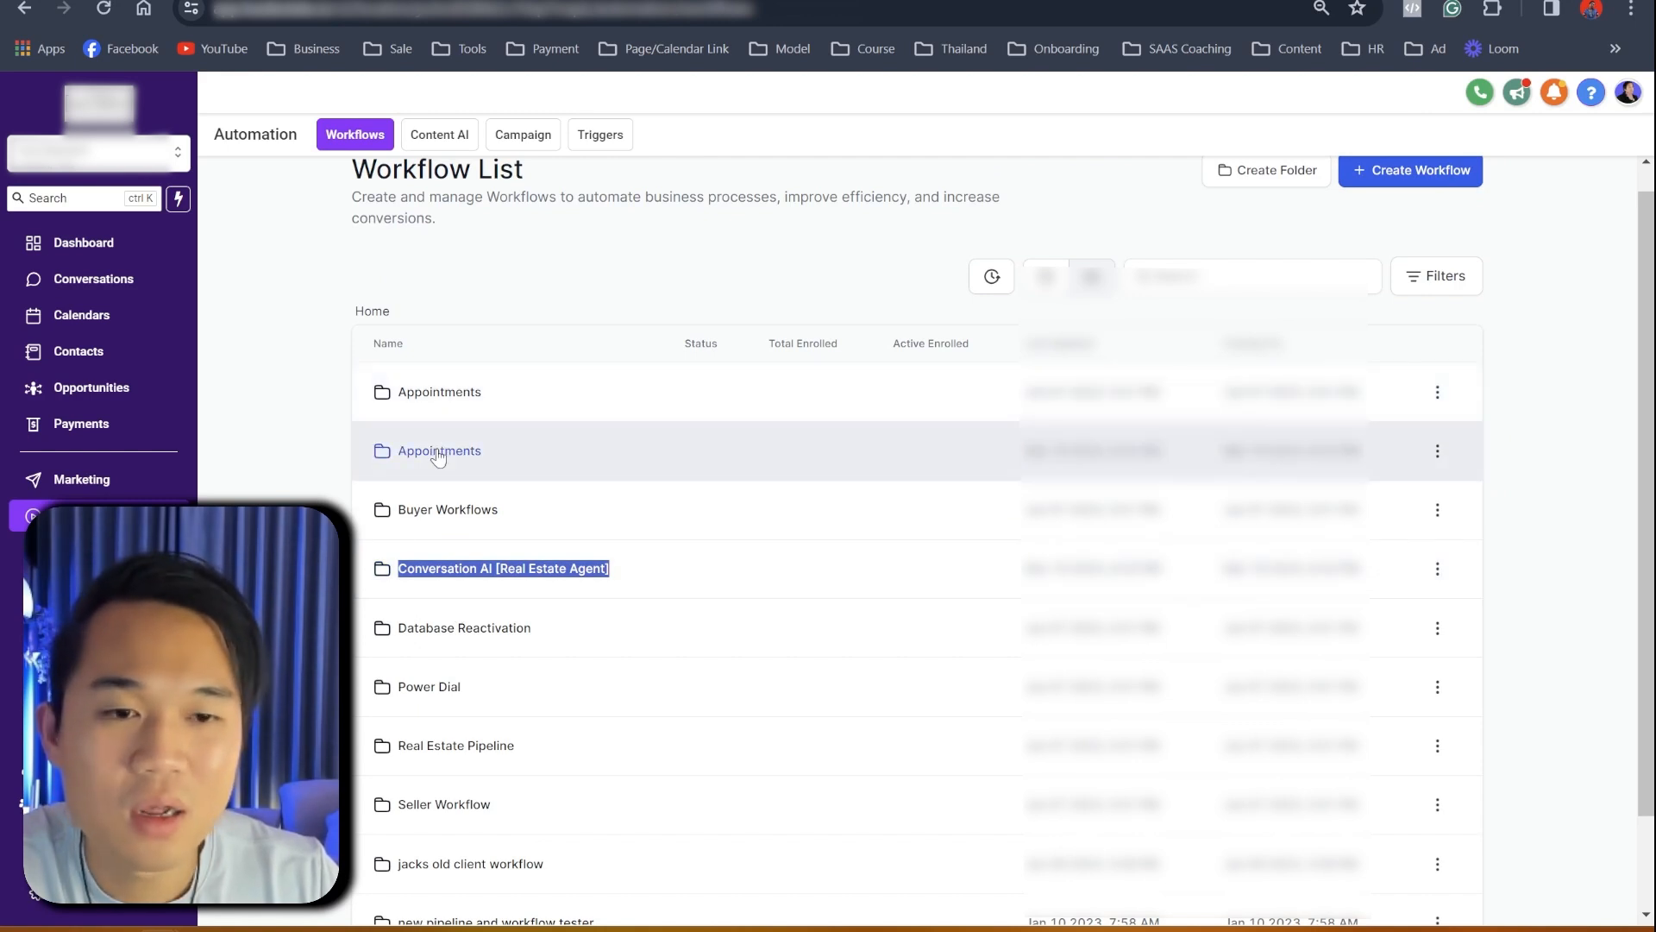
pyautogui.click(34, 893)
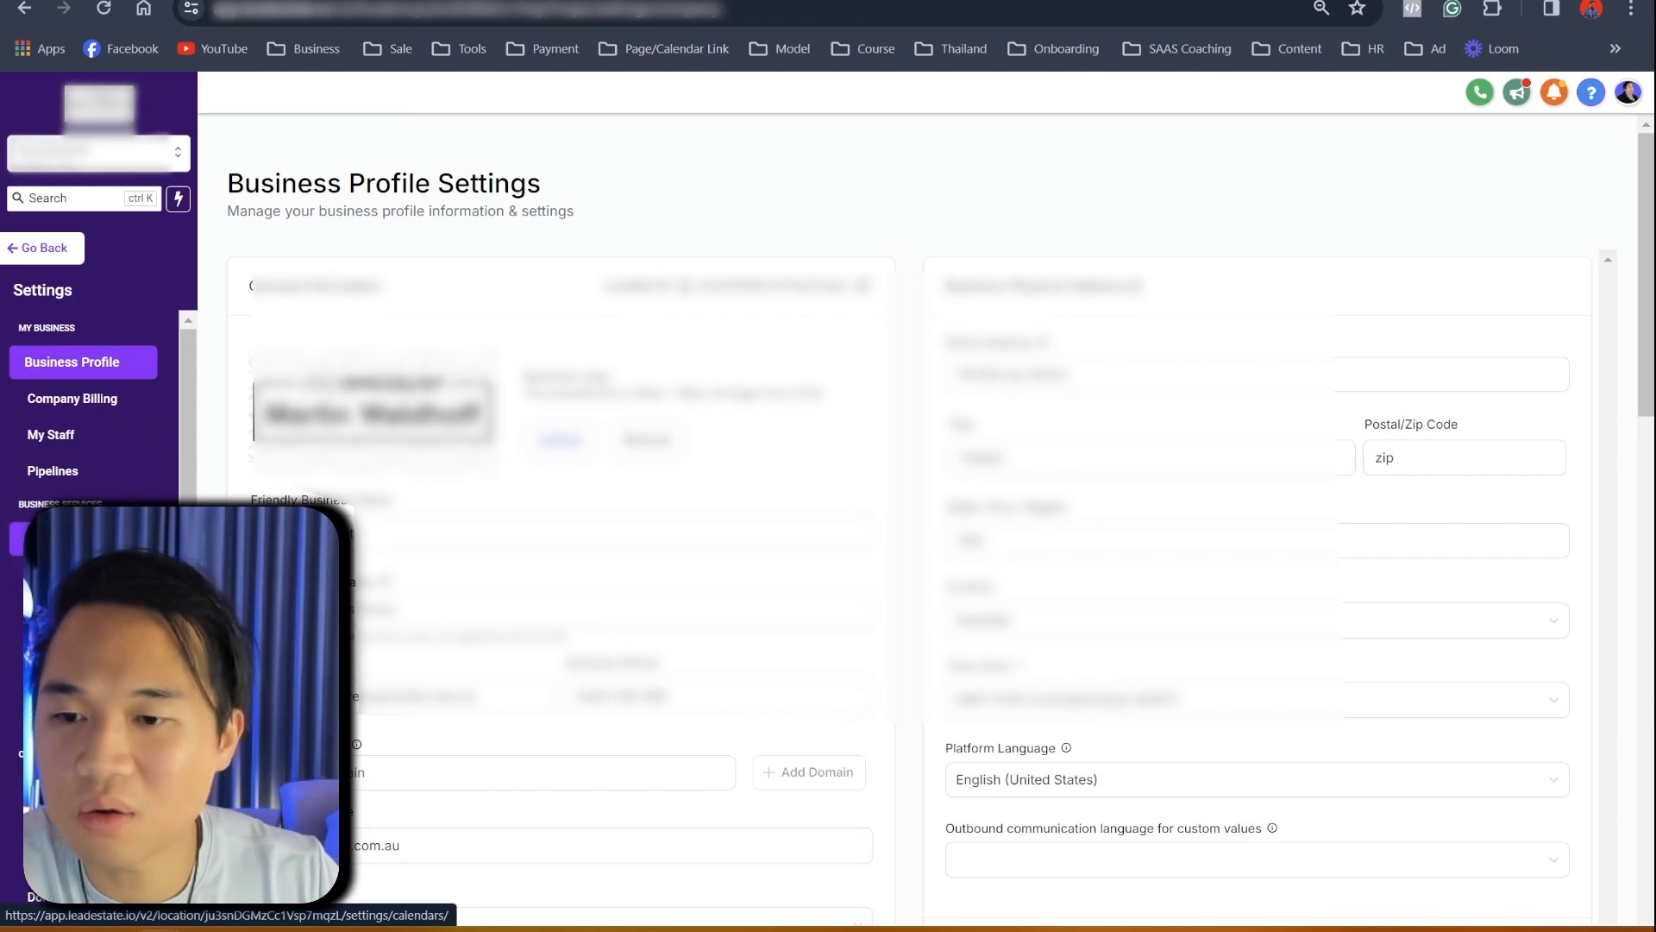
pyautogui.click(60, 538)
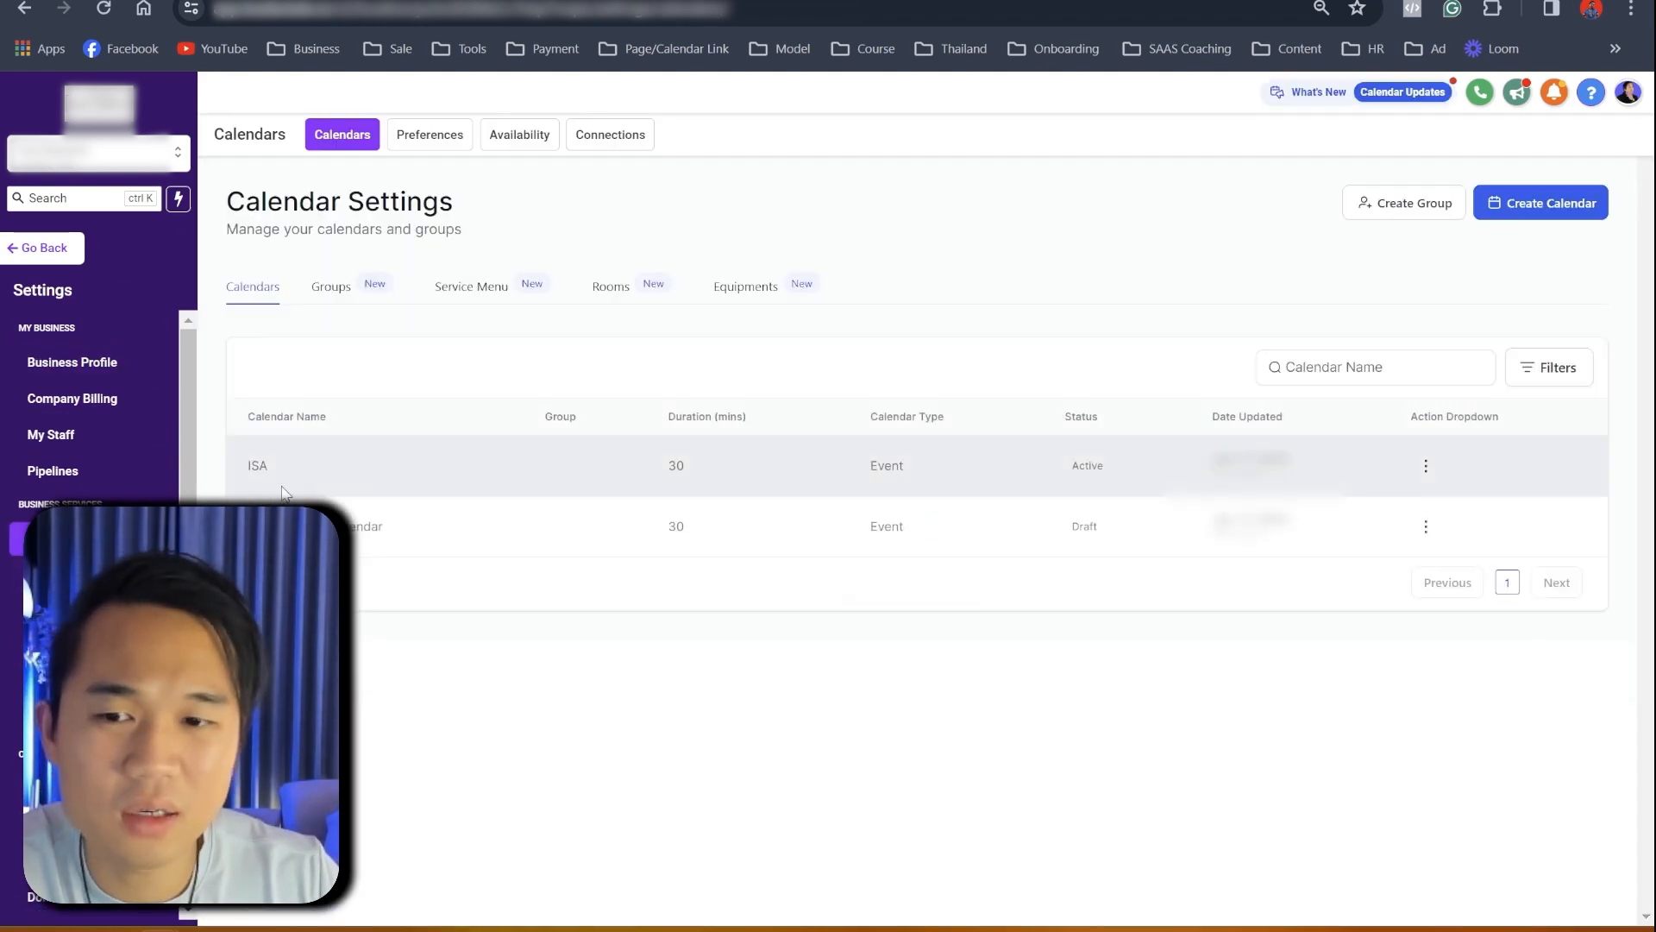
# - Edit the second calendar, Realtor Client Calendar, from its action menu
pyautogui.moveTo(248, 527); pyautogui.dragTo(473, 543)
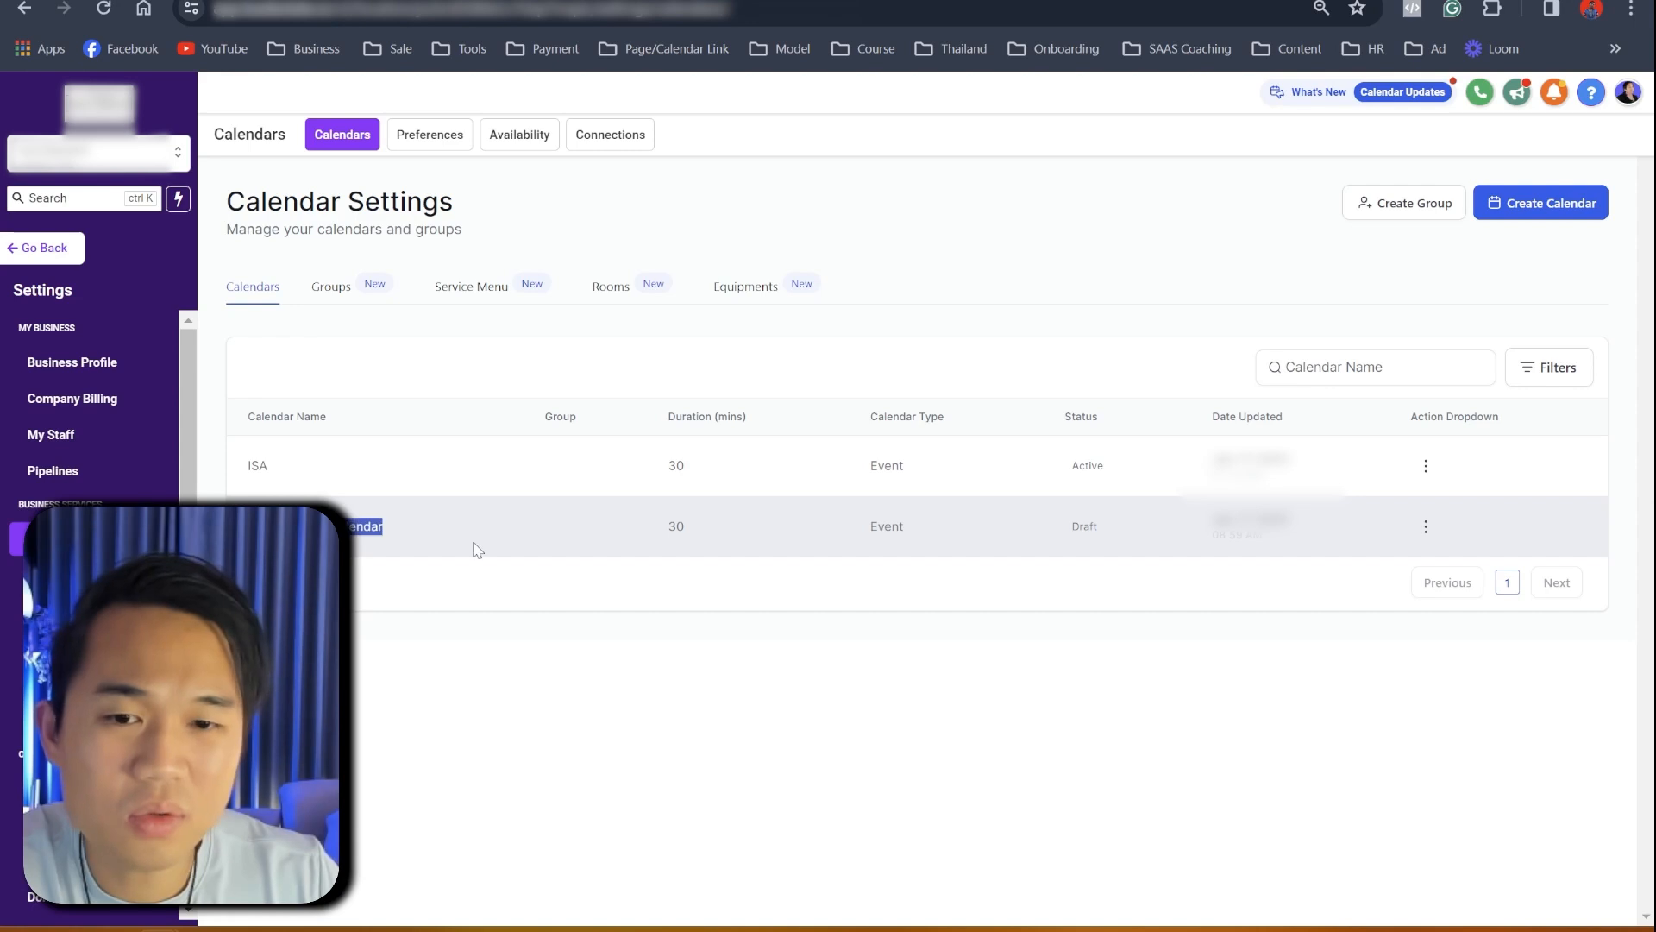
pyautogui.click(1427, 527)
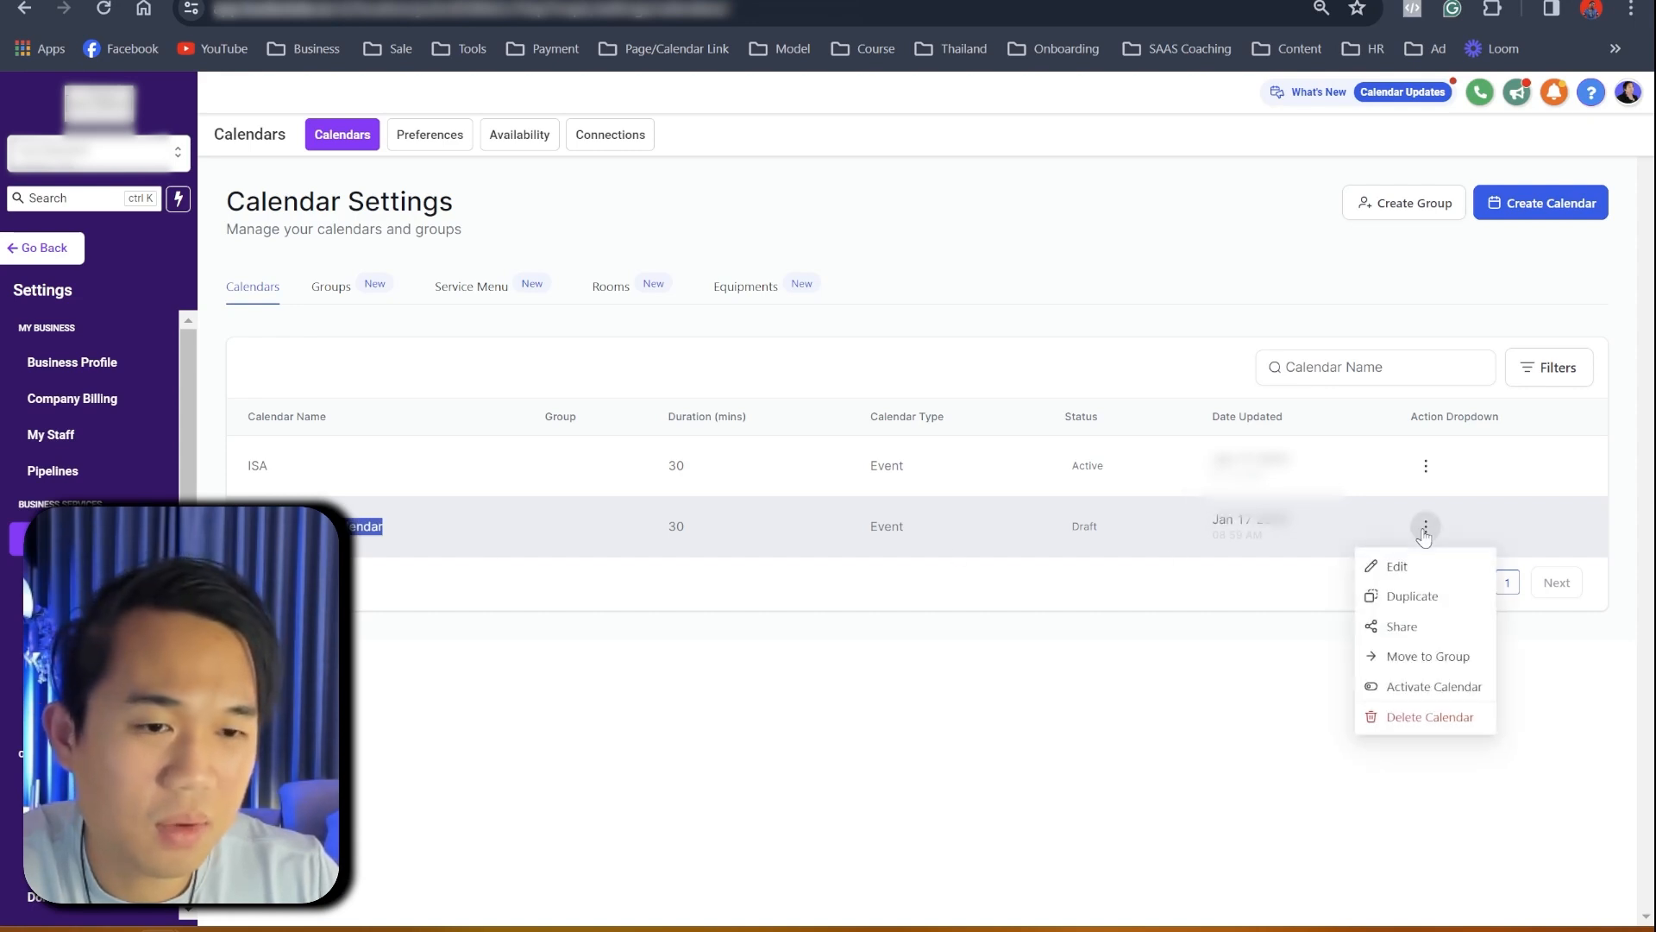
pyautogui.click(1381, 562)
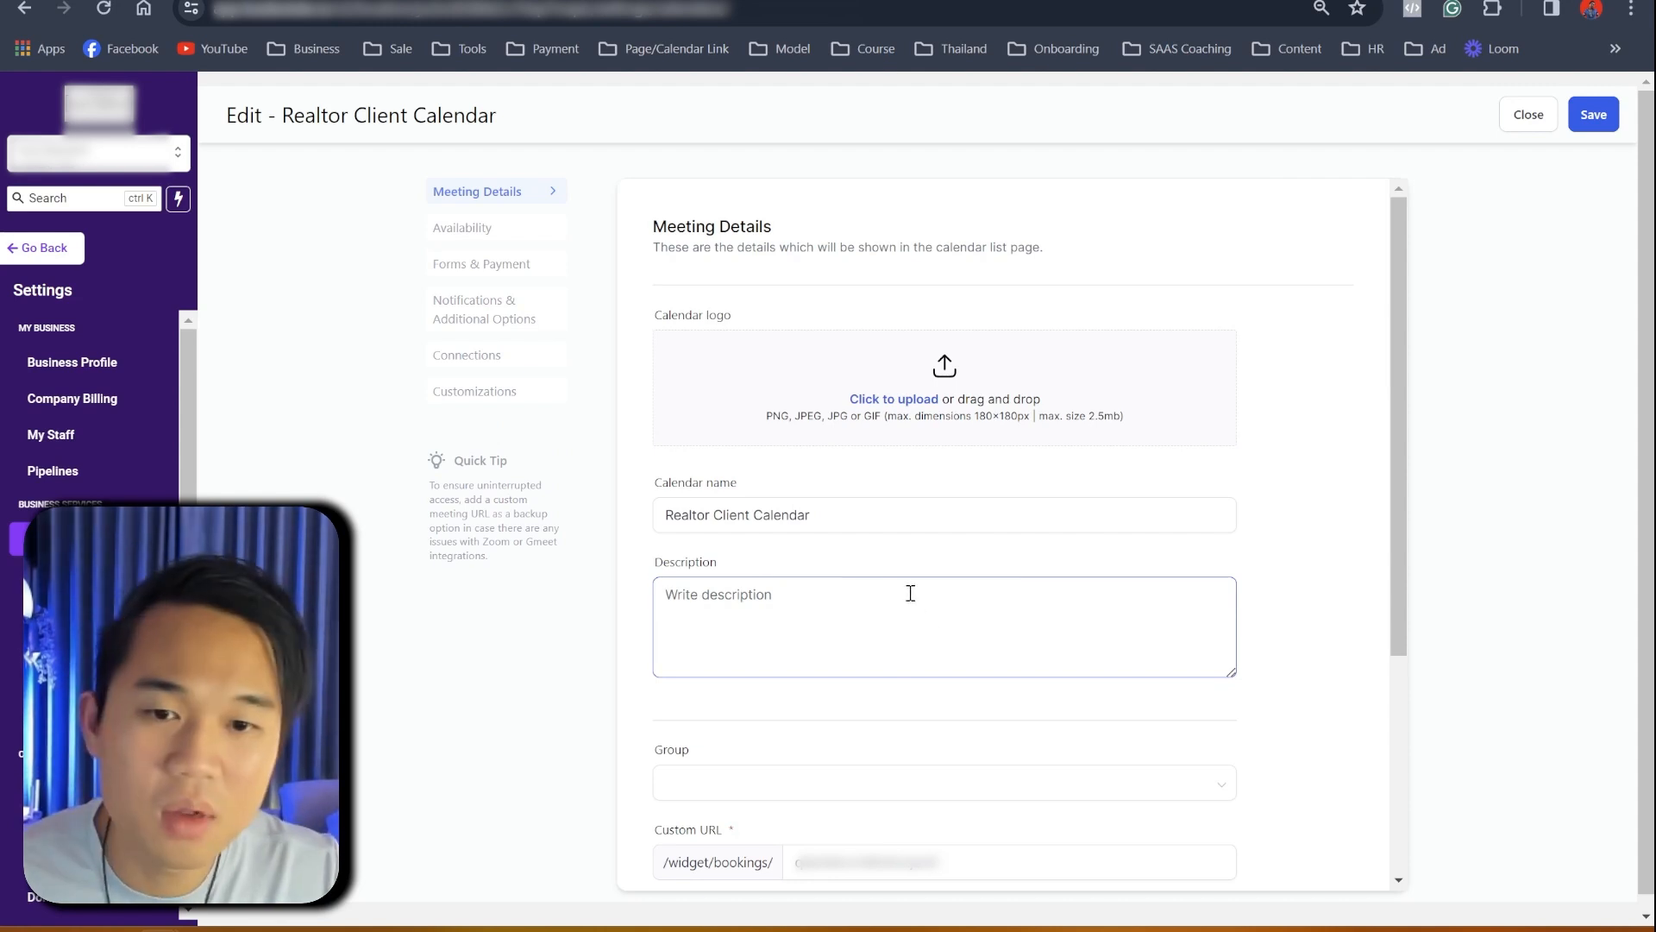
# - In Availability, set Monday's first slot to 12:00 PM–03:00 PM
pyautogui.click(474, 235)
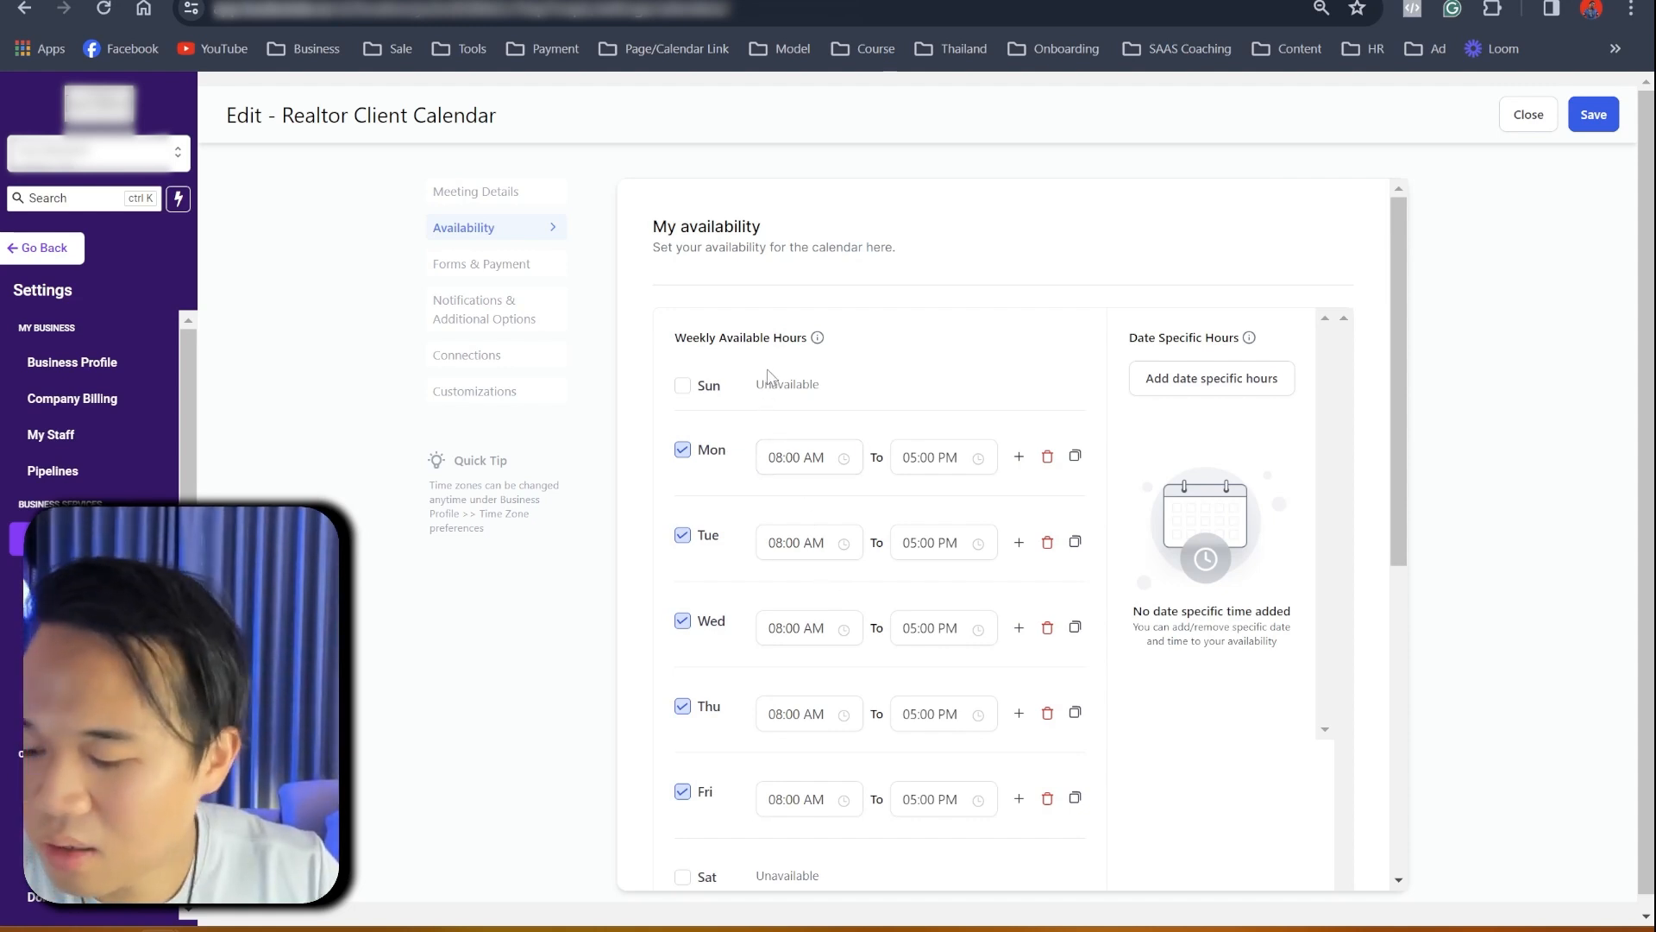
pyautogui.click(790, 457)
pyautogui.scroll(-2, 781, 583)
pyautogui.scroll(2, 783, 595)
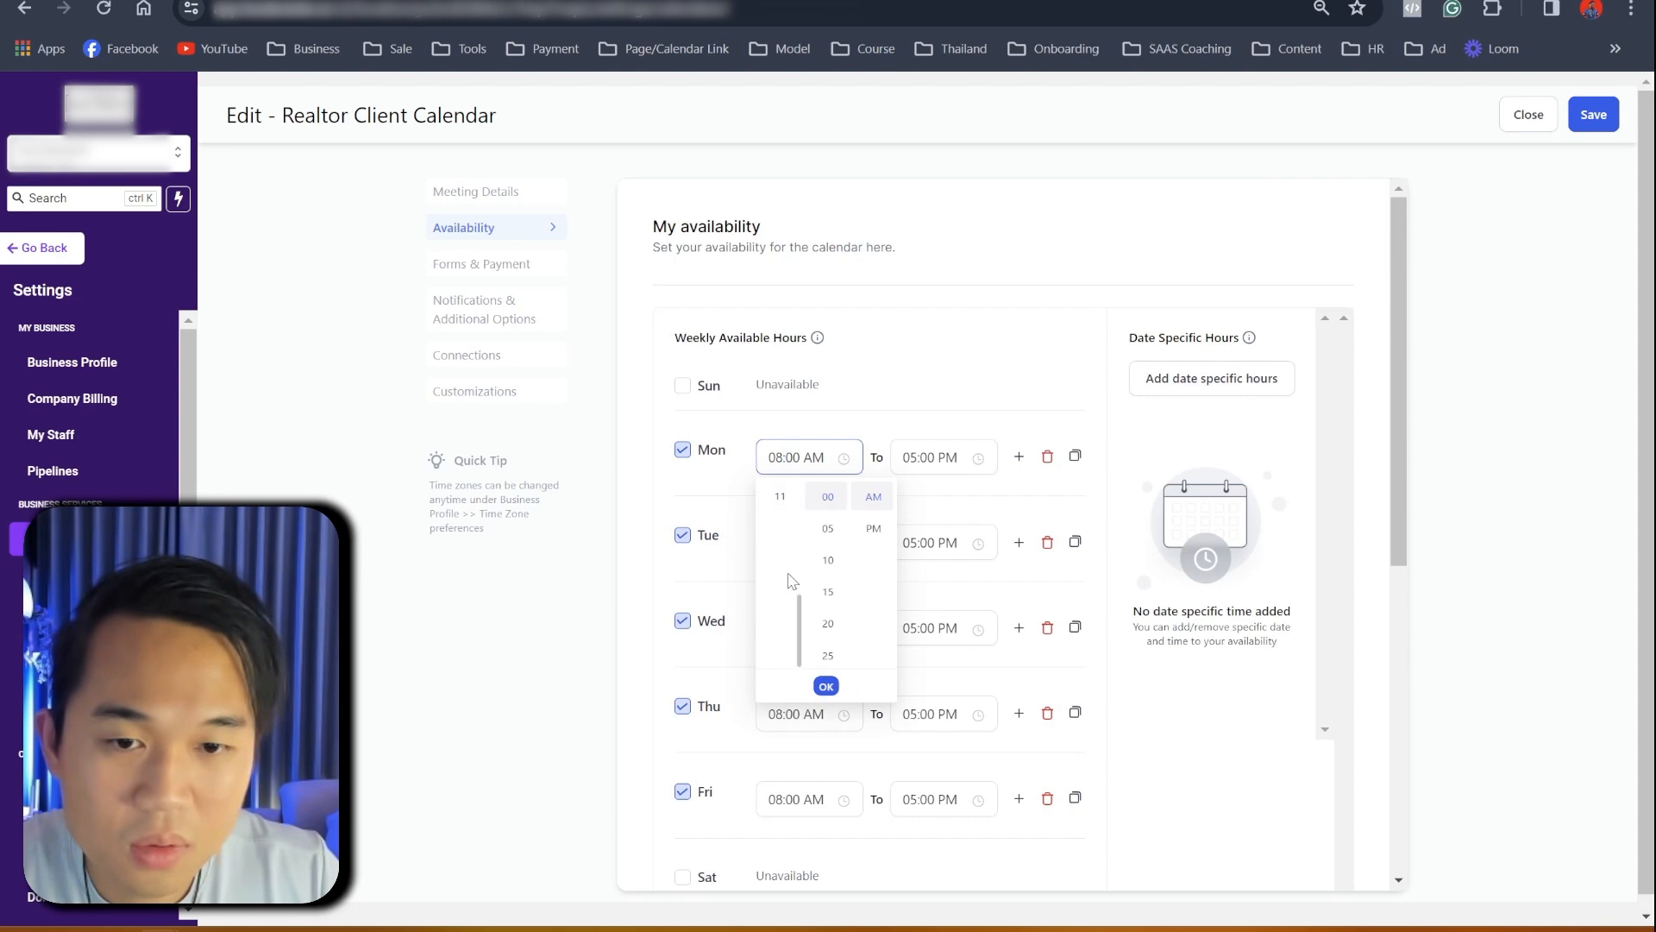
pyautogui.scroll(3, 801, 585)
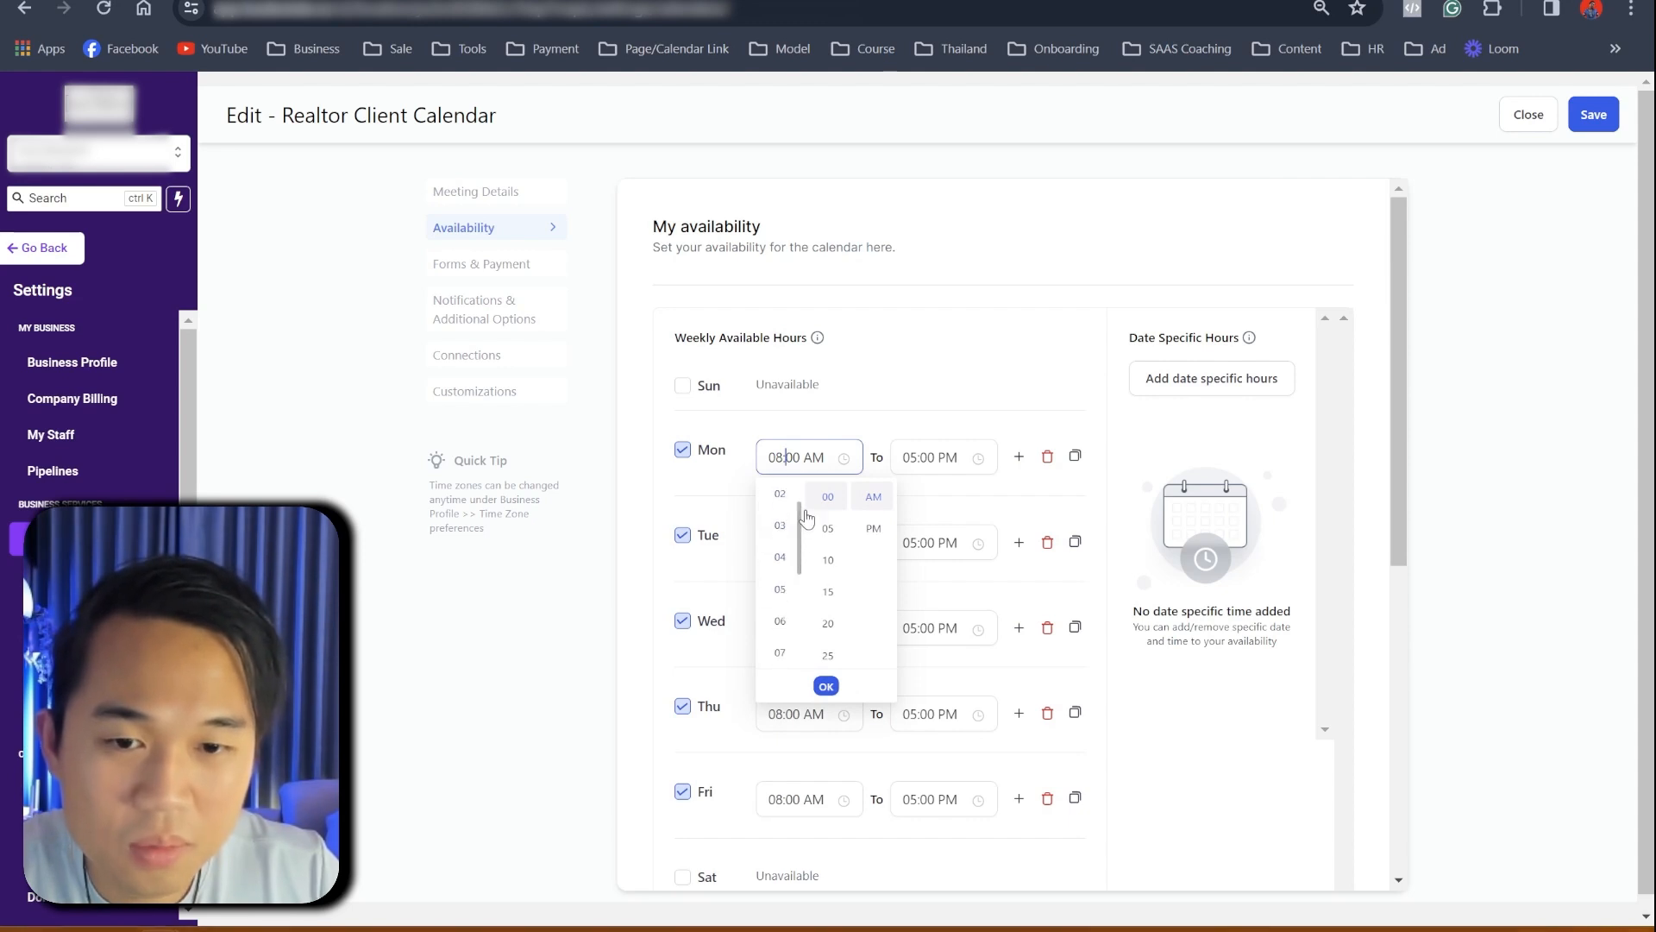
pyautogui.scroll(2, 792, 529)
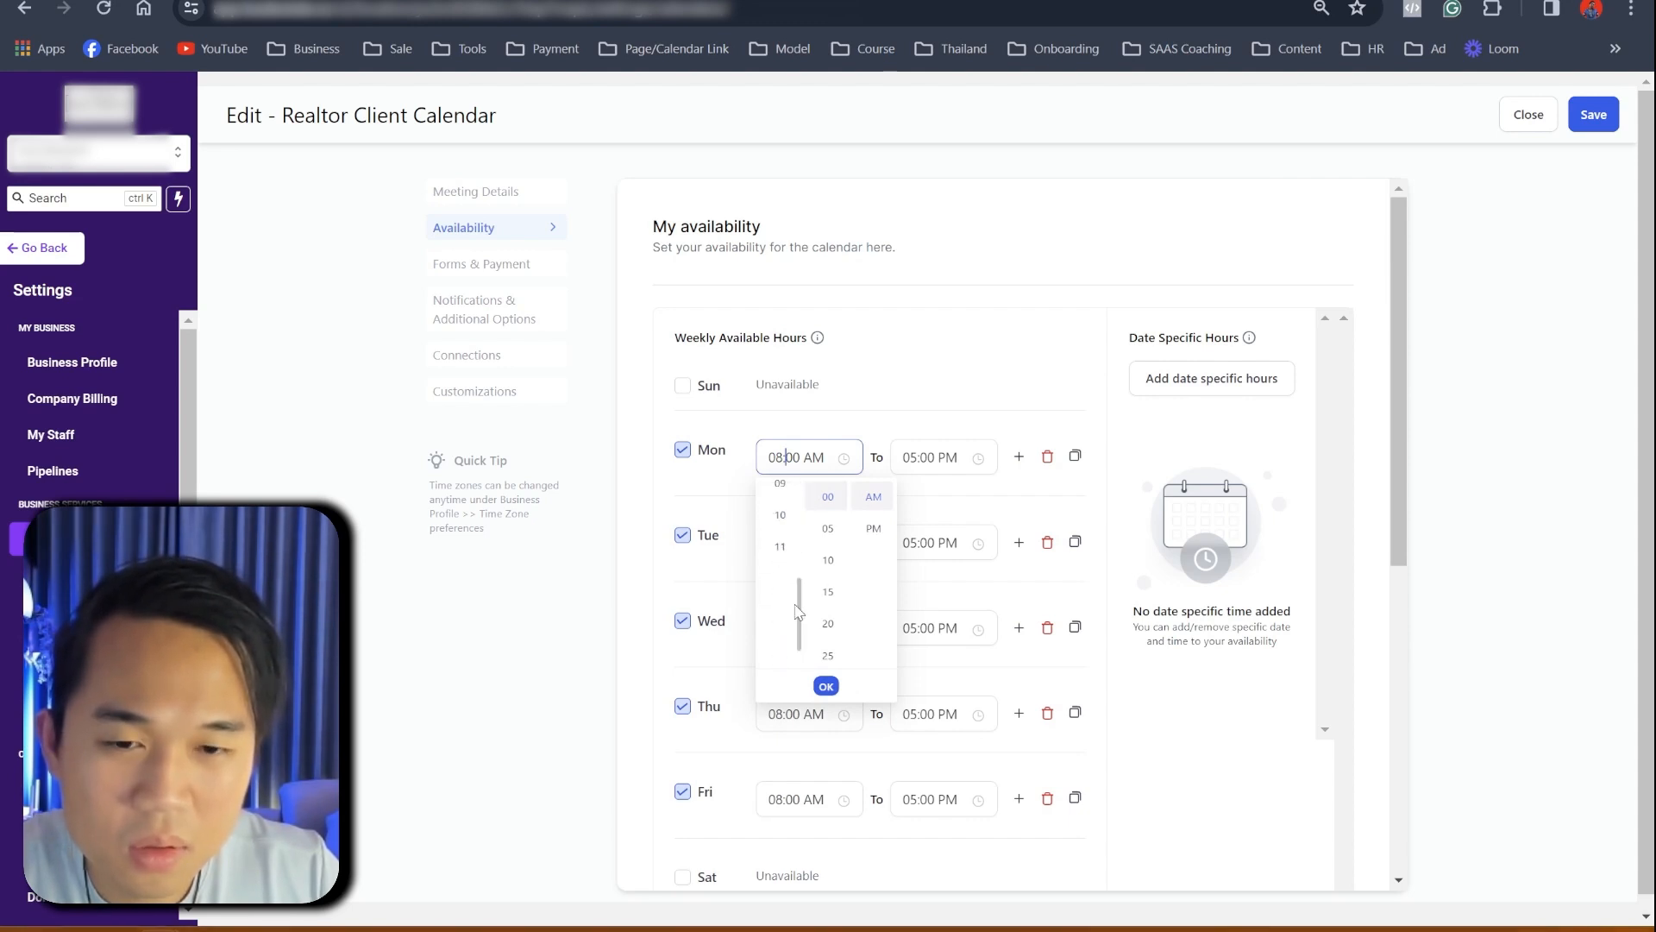
pyautogui.click(780, 497)
pyautogui.click(873, 529)
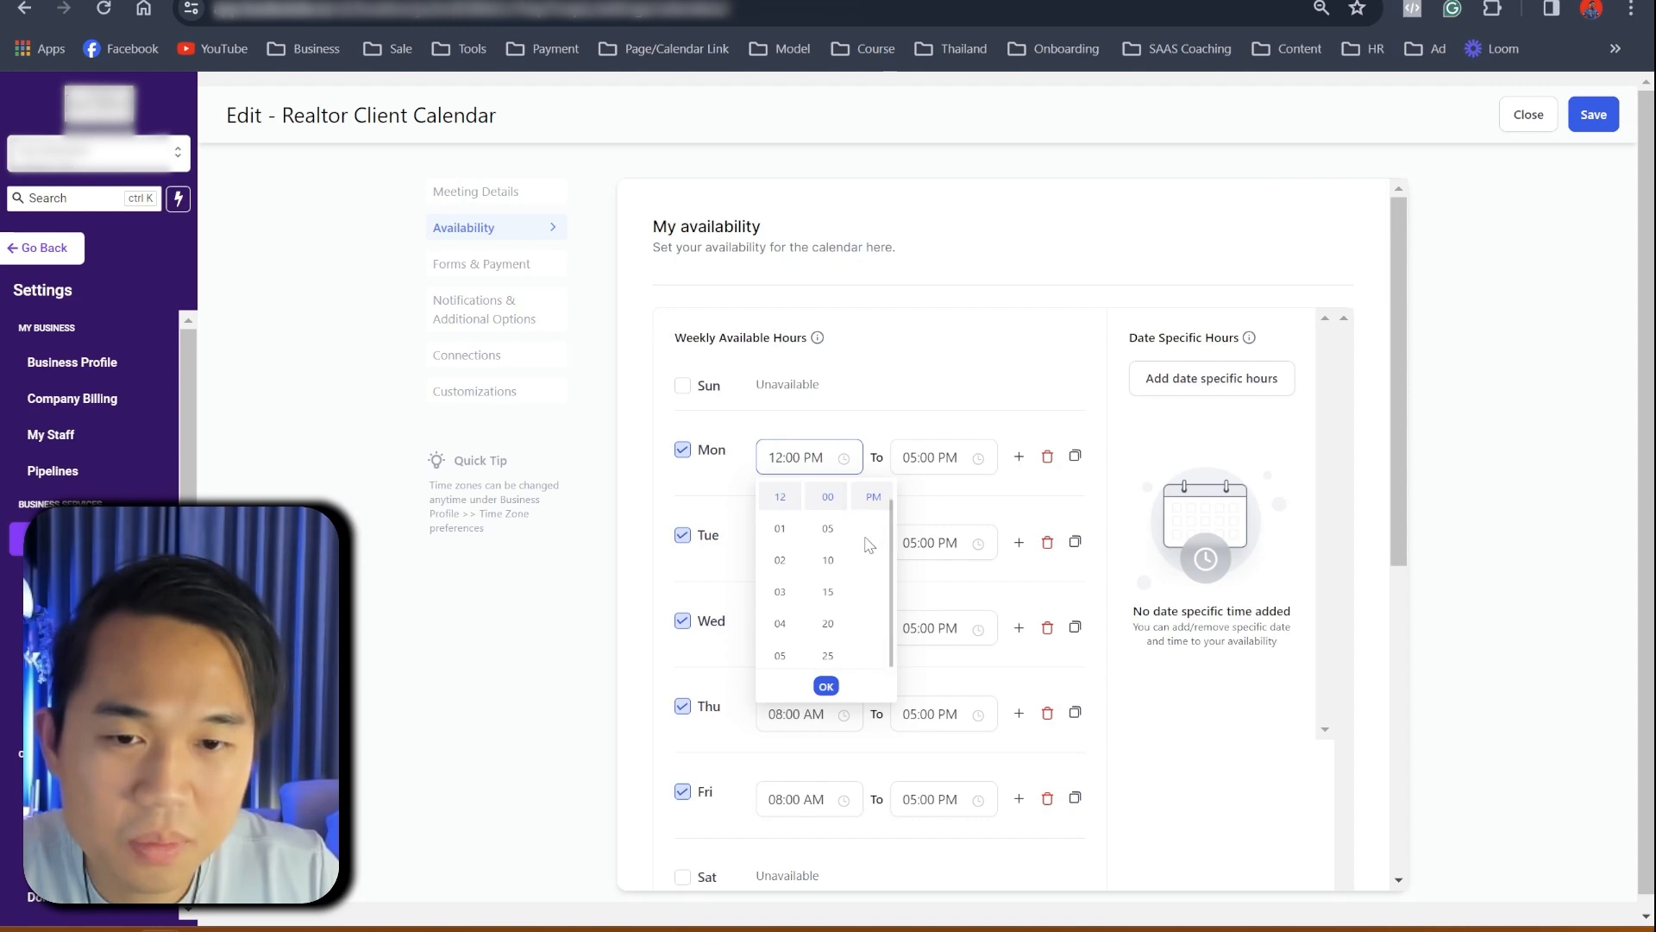
pyautogui.click(940, 460)
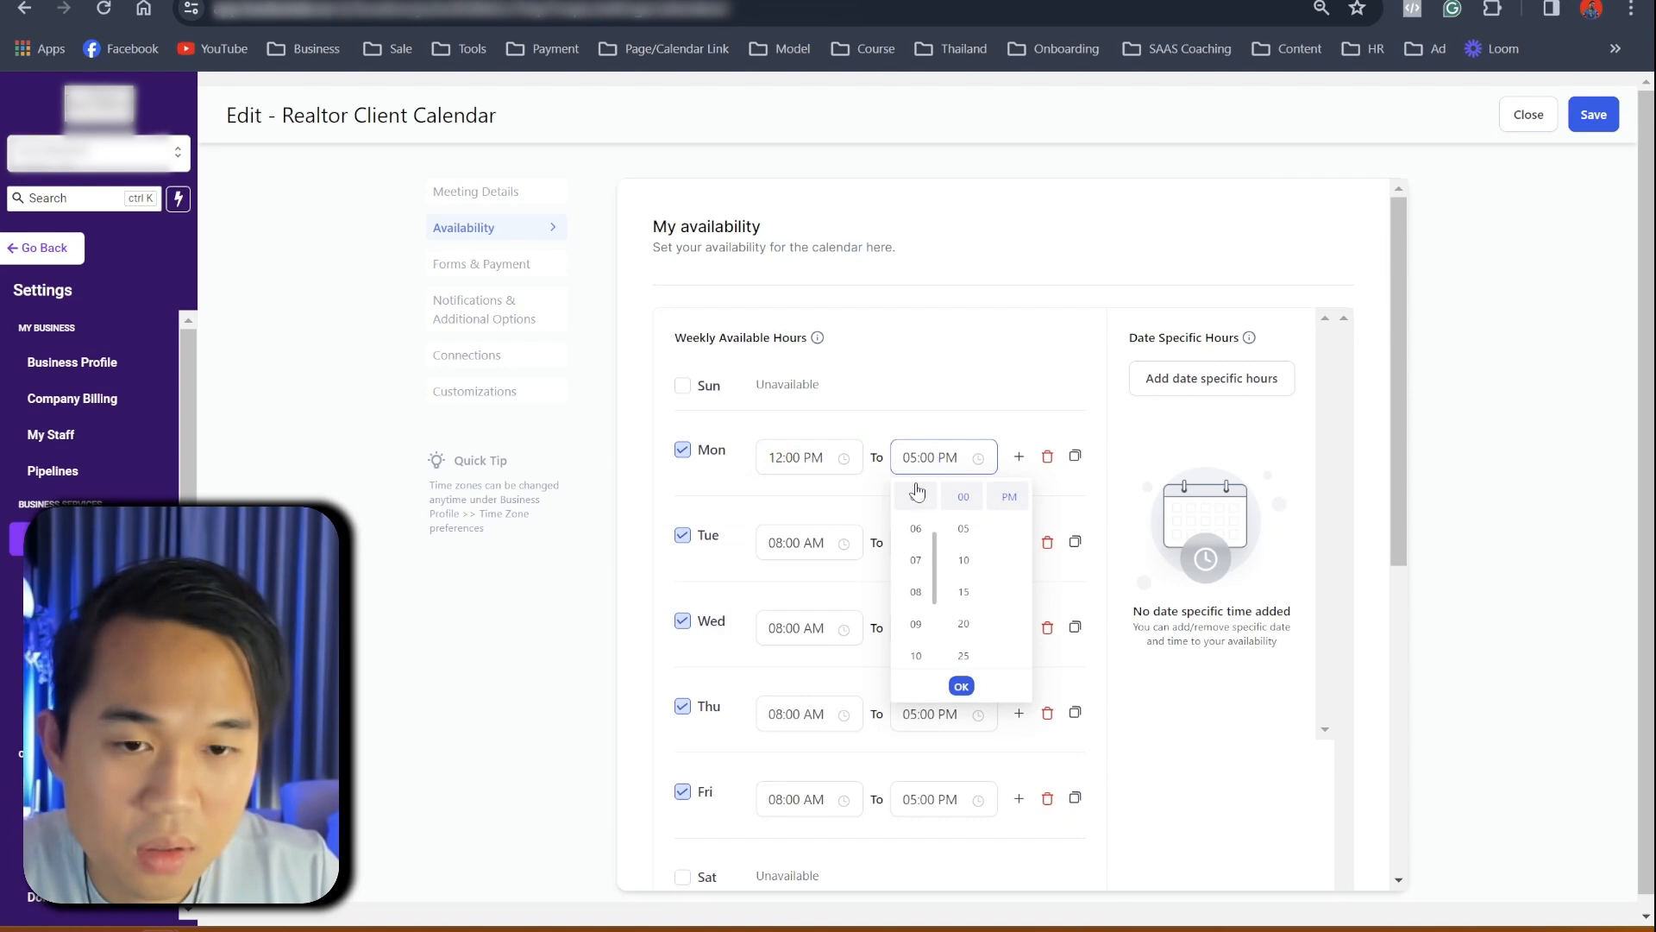
pyautogui.scroll(3, 916, 535)
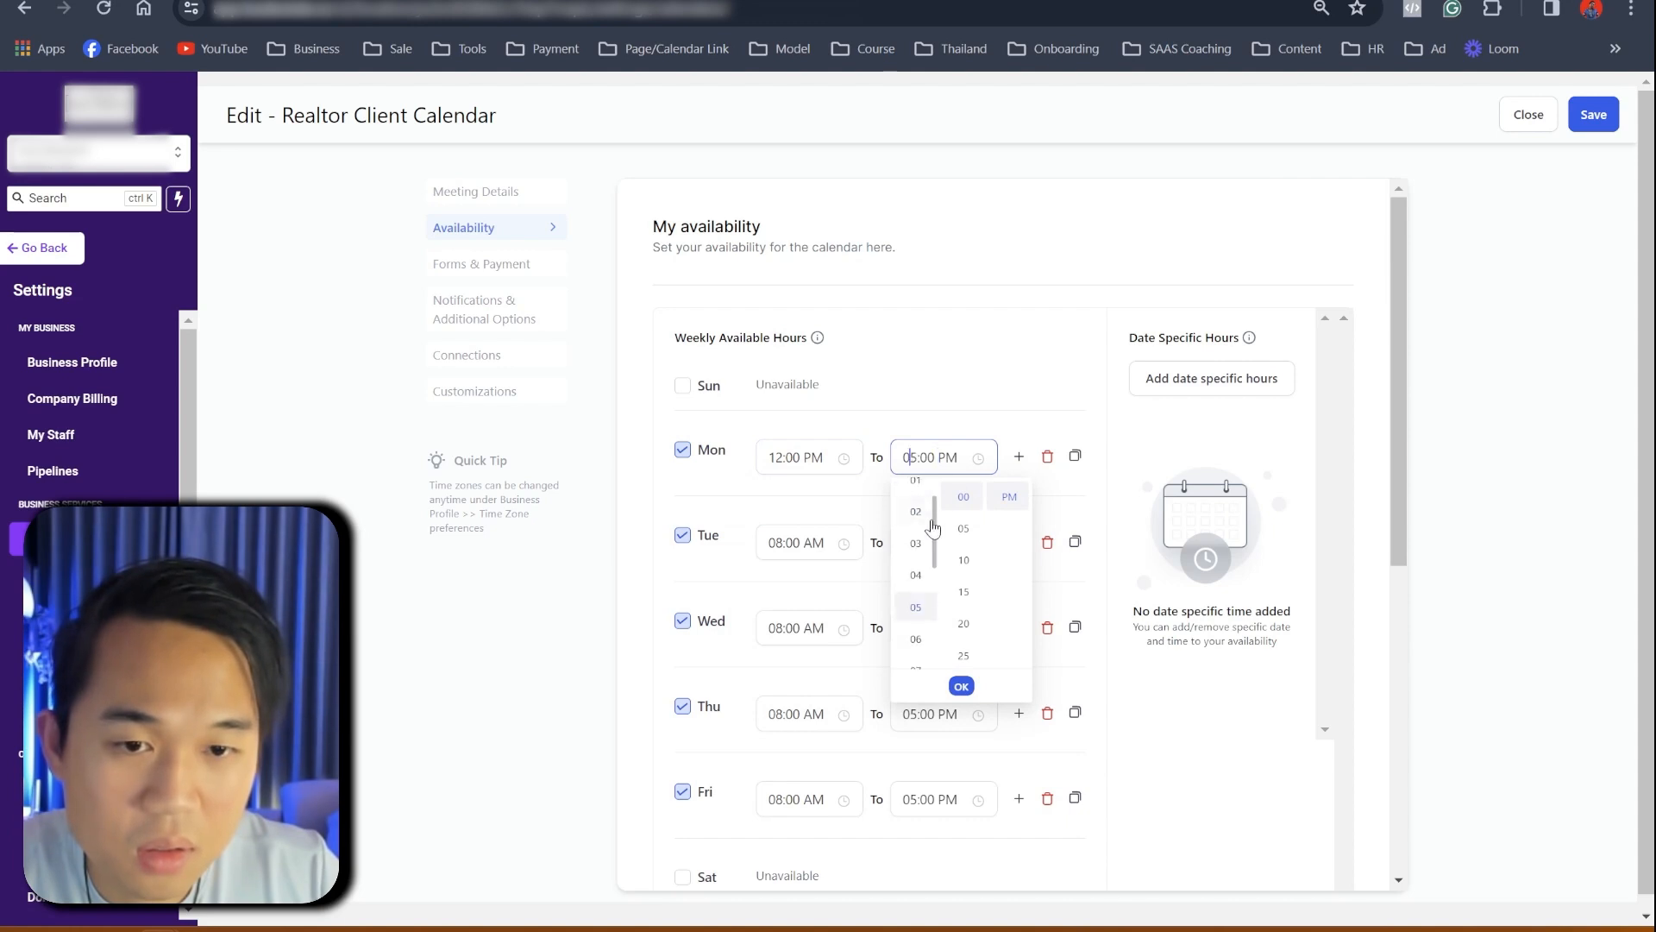
pyautogui.click(916, 547)
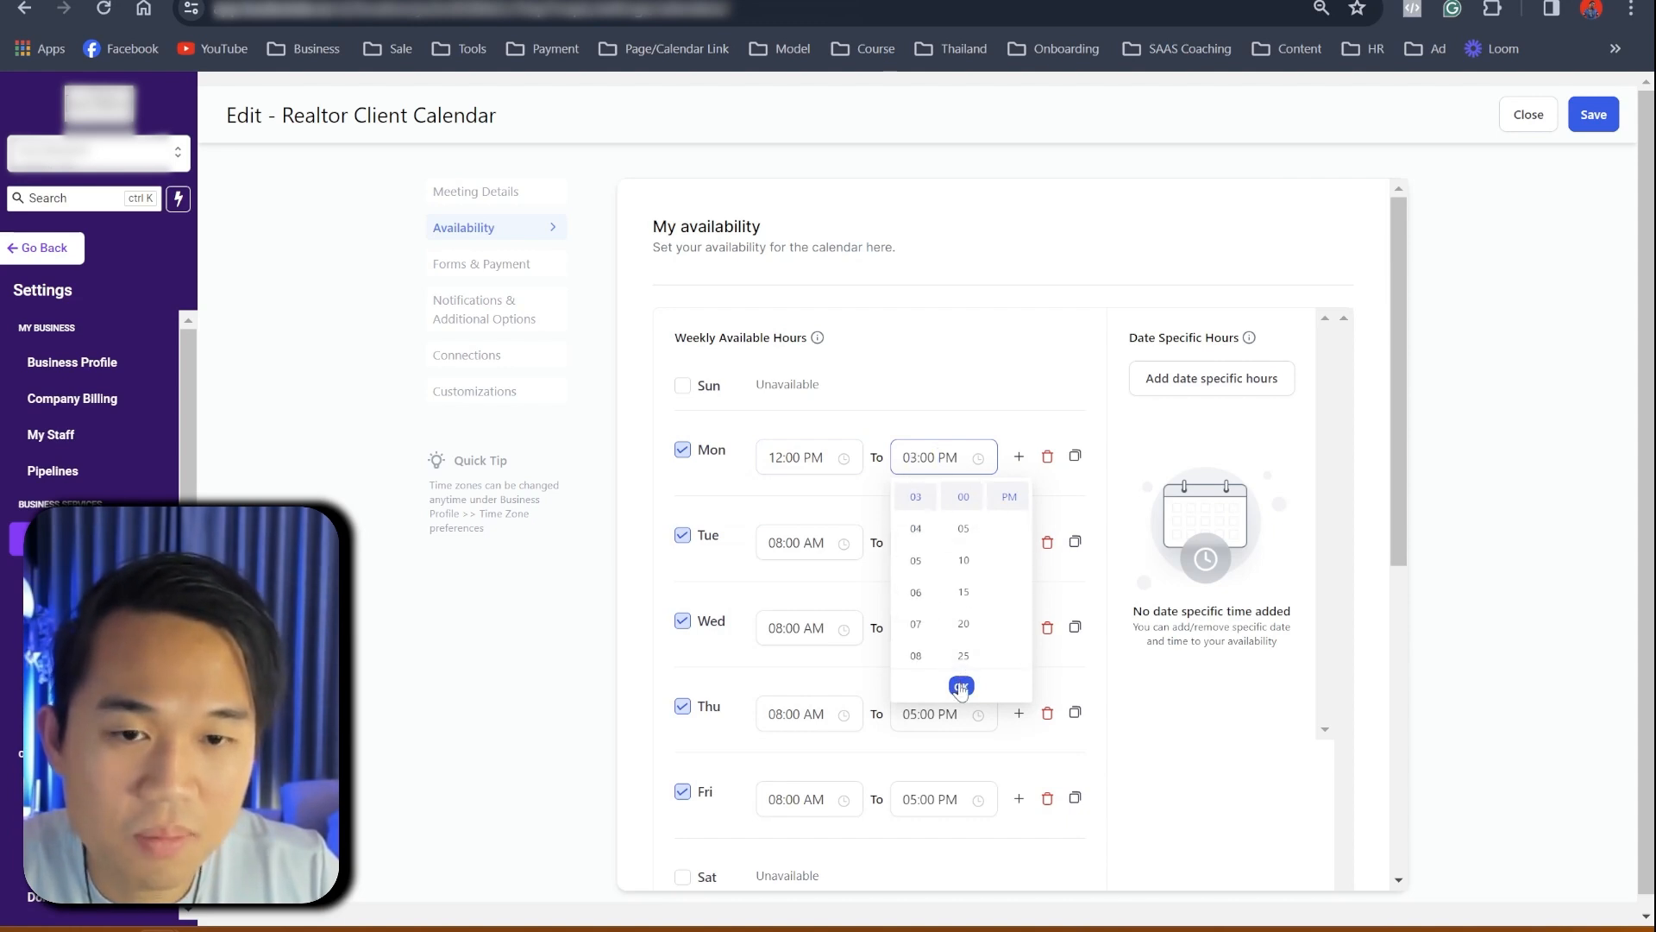
pyautogui.click(961, 685)
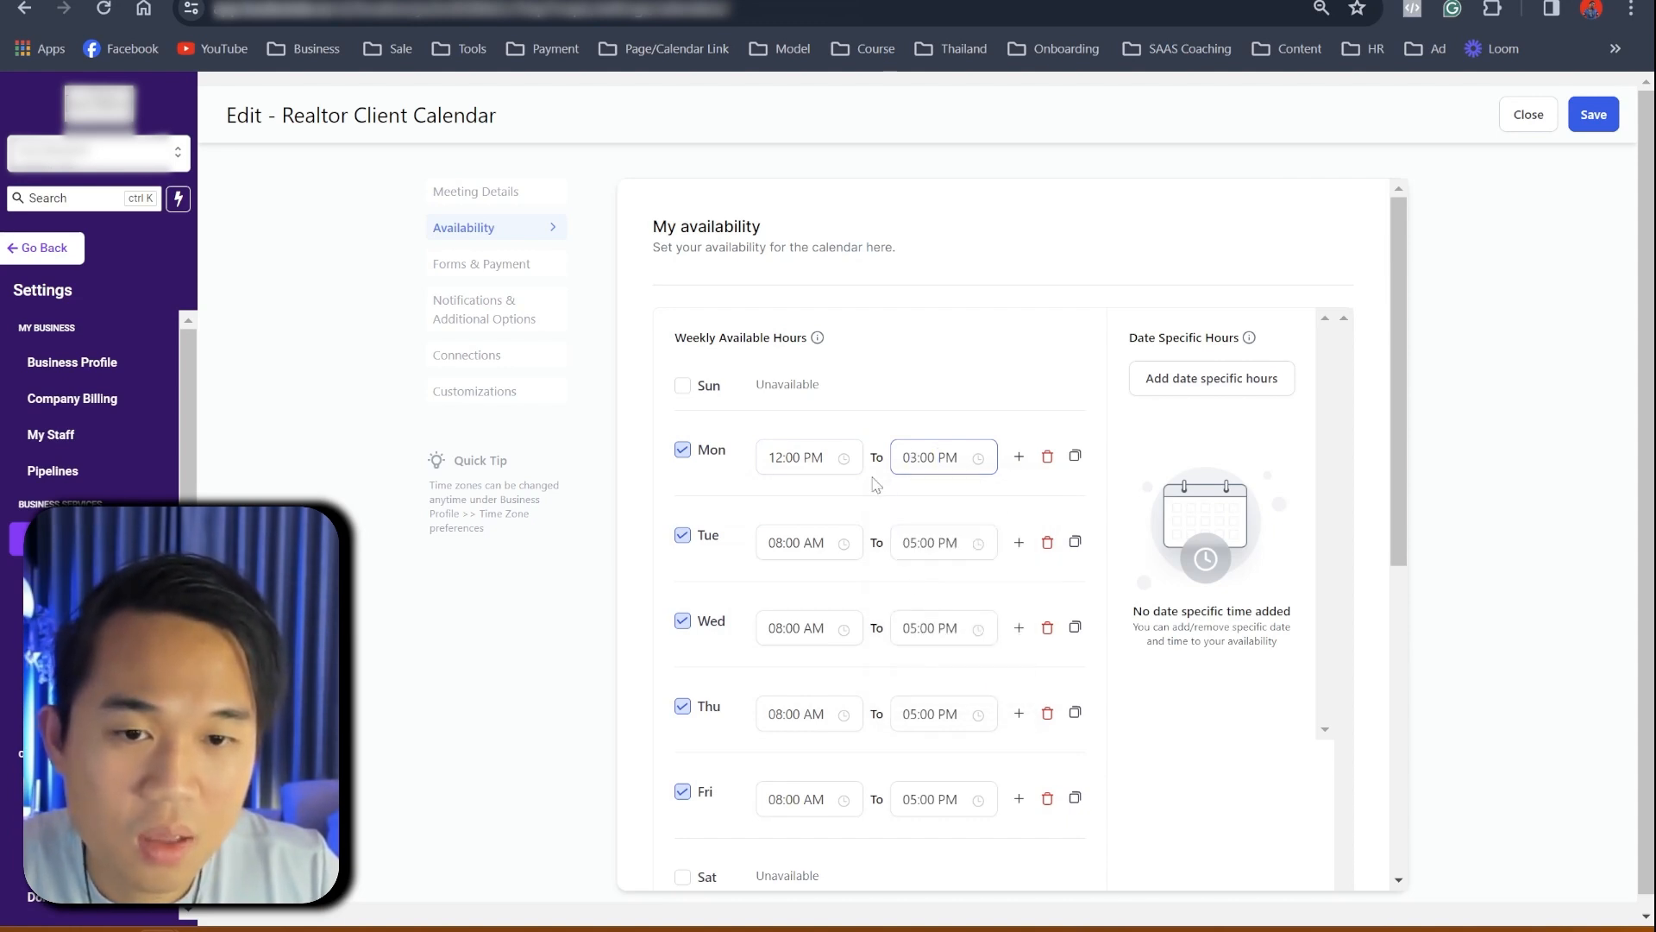
# - Add a second Monday slot running from 09:00 AM to 10:00 AM
pyautogui.click(1019, 457)
pyautogui.click(795, 502)
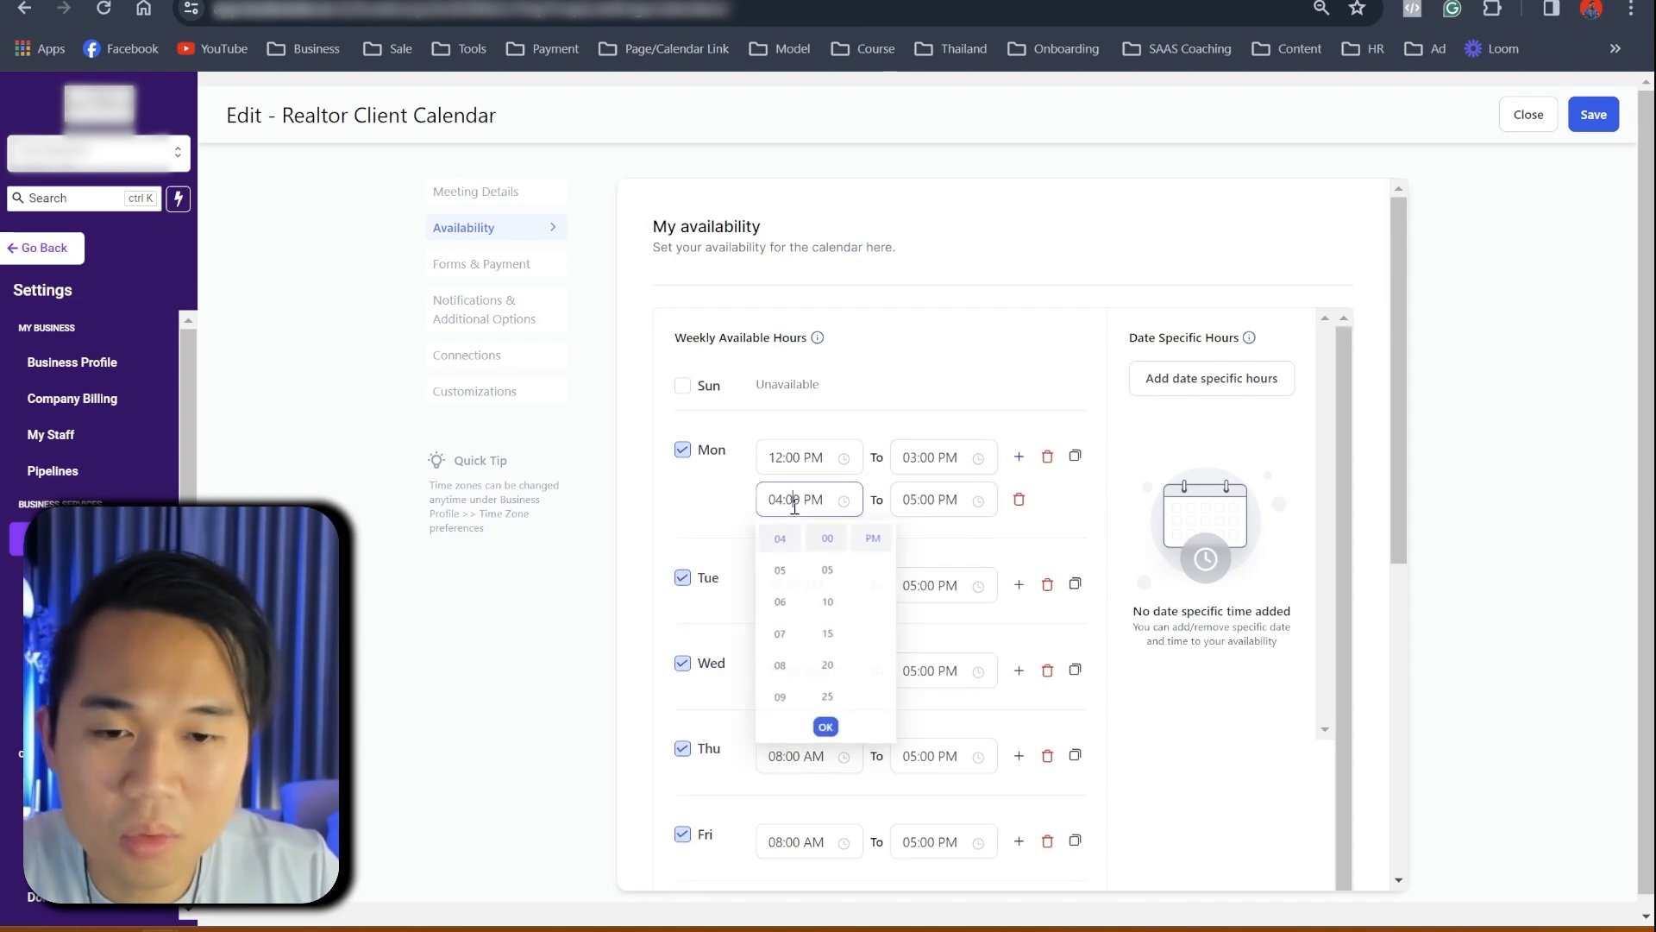
pyautogui.scroll(3, 784, 603)
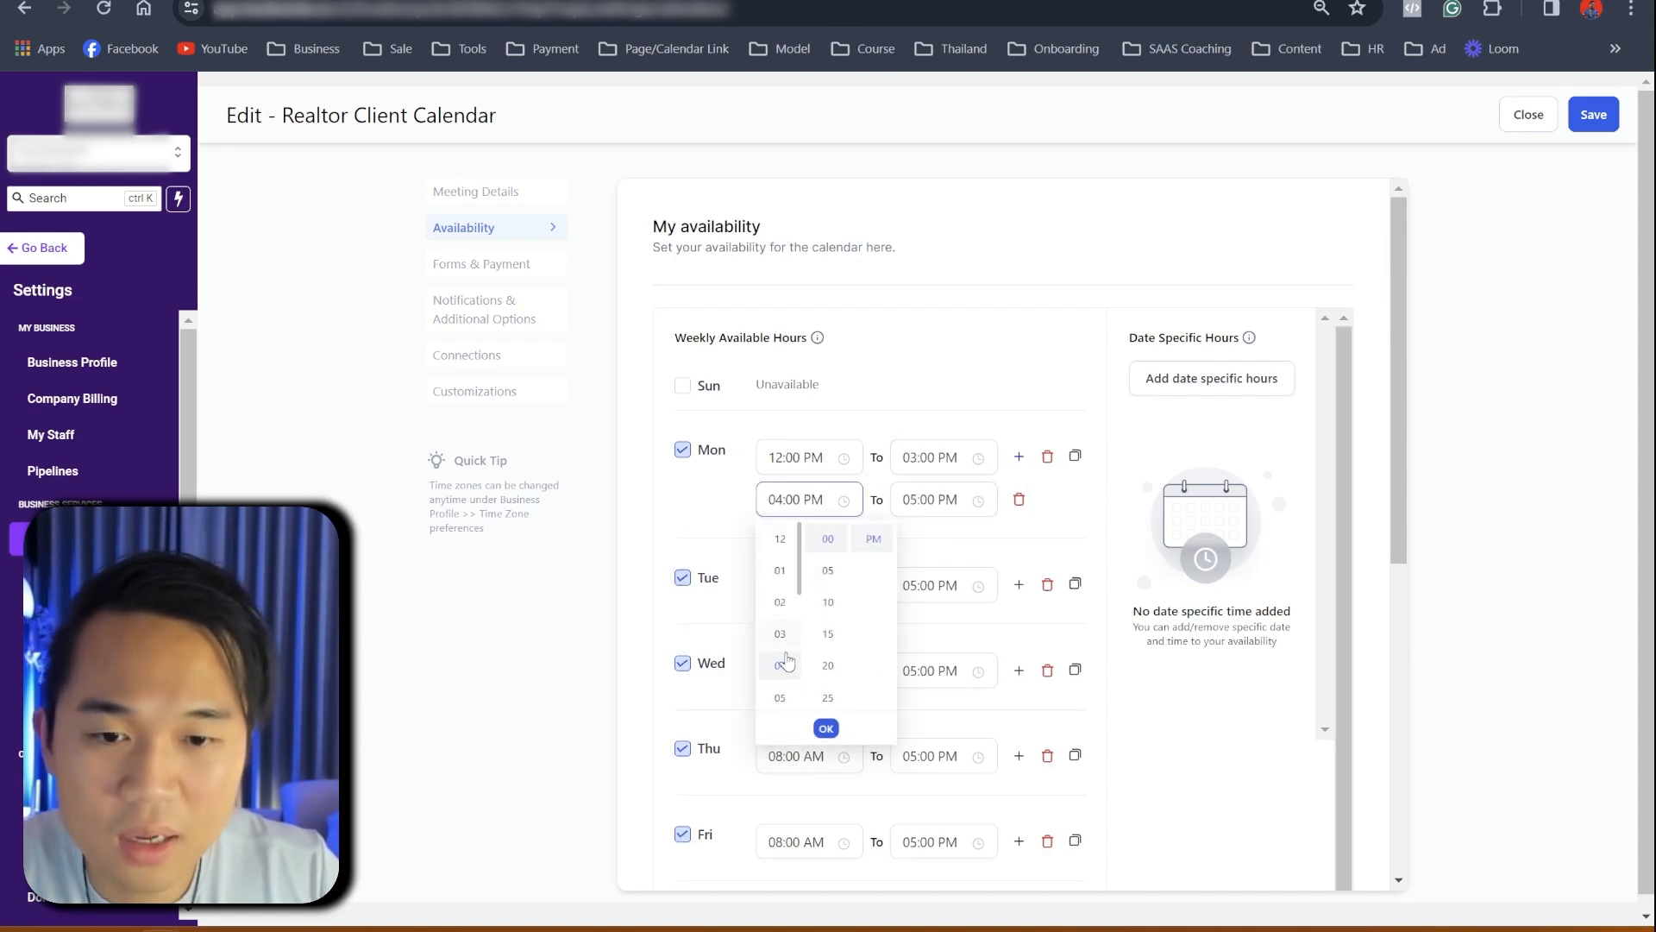
pyautogui.scroll(-1, 785, 668)
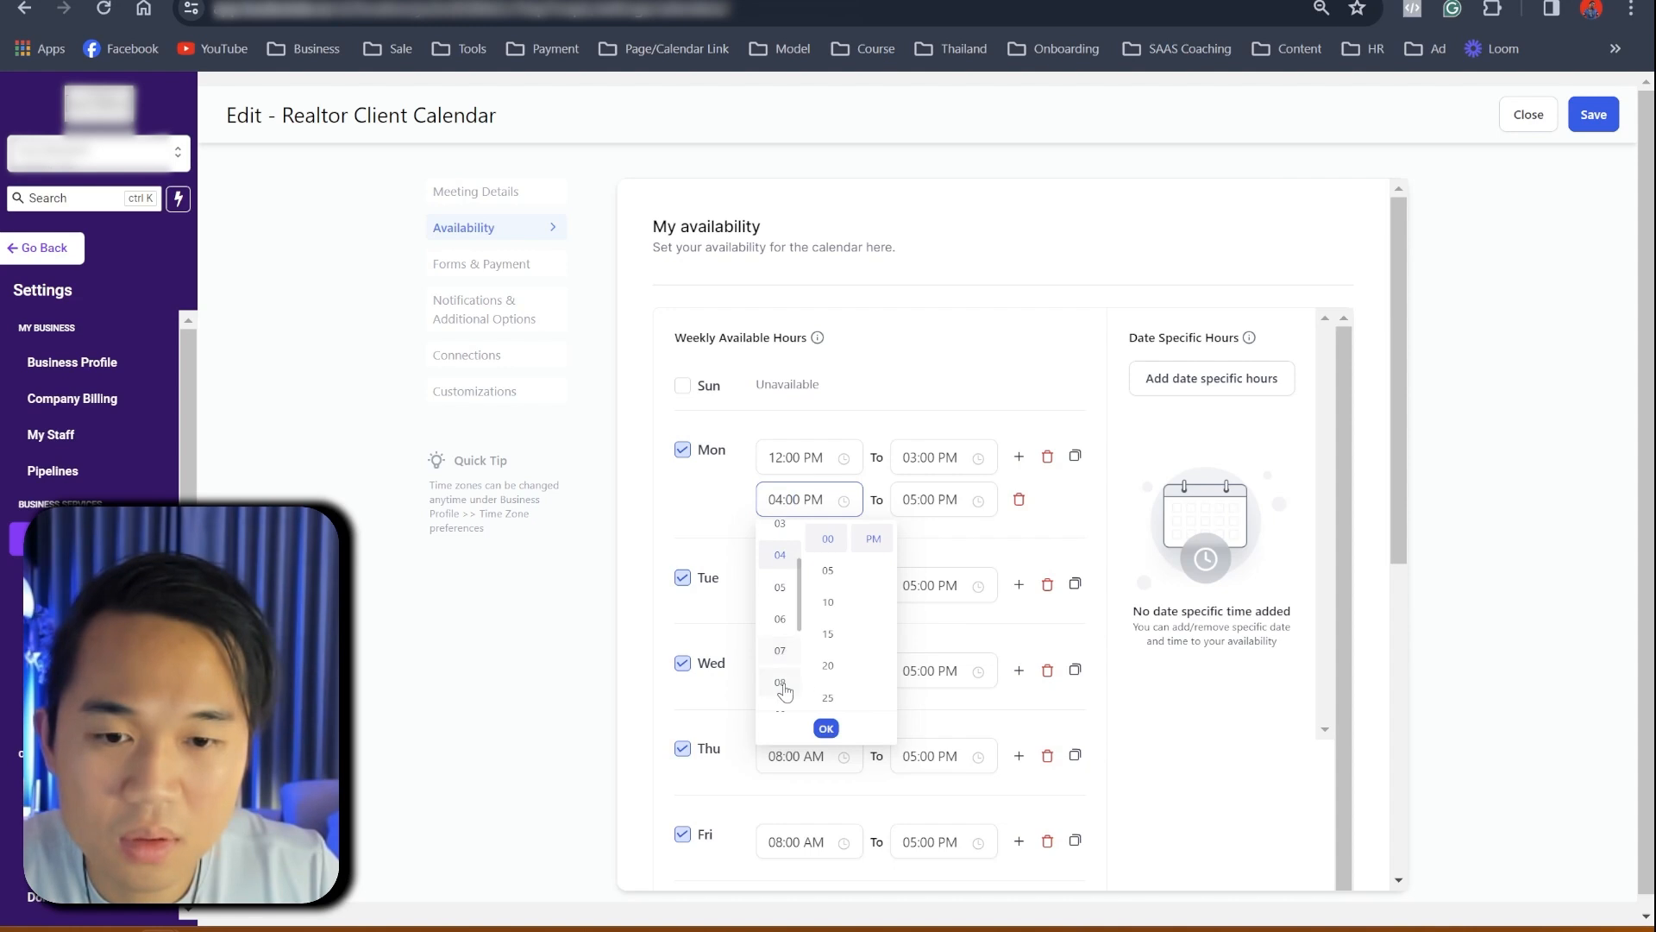
pyautogui.click(781, 682)
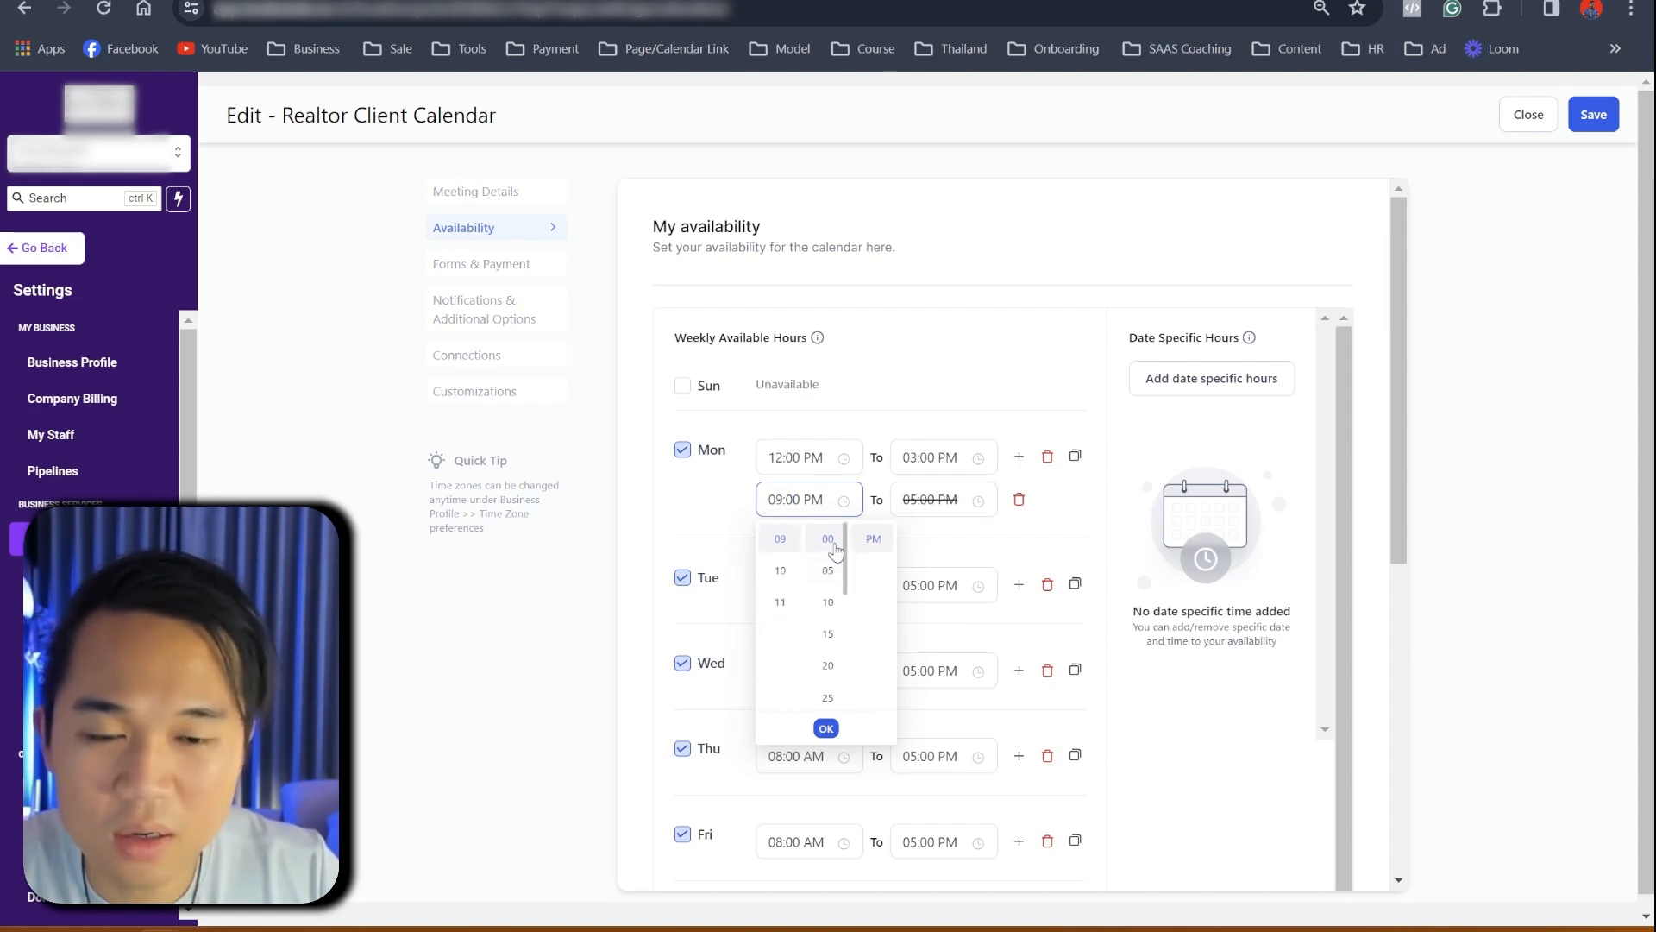
pyautogui.scroll(1, 874, 552)
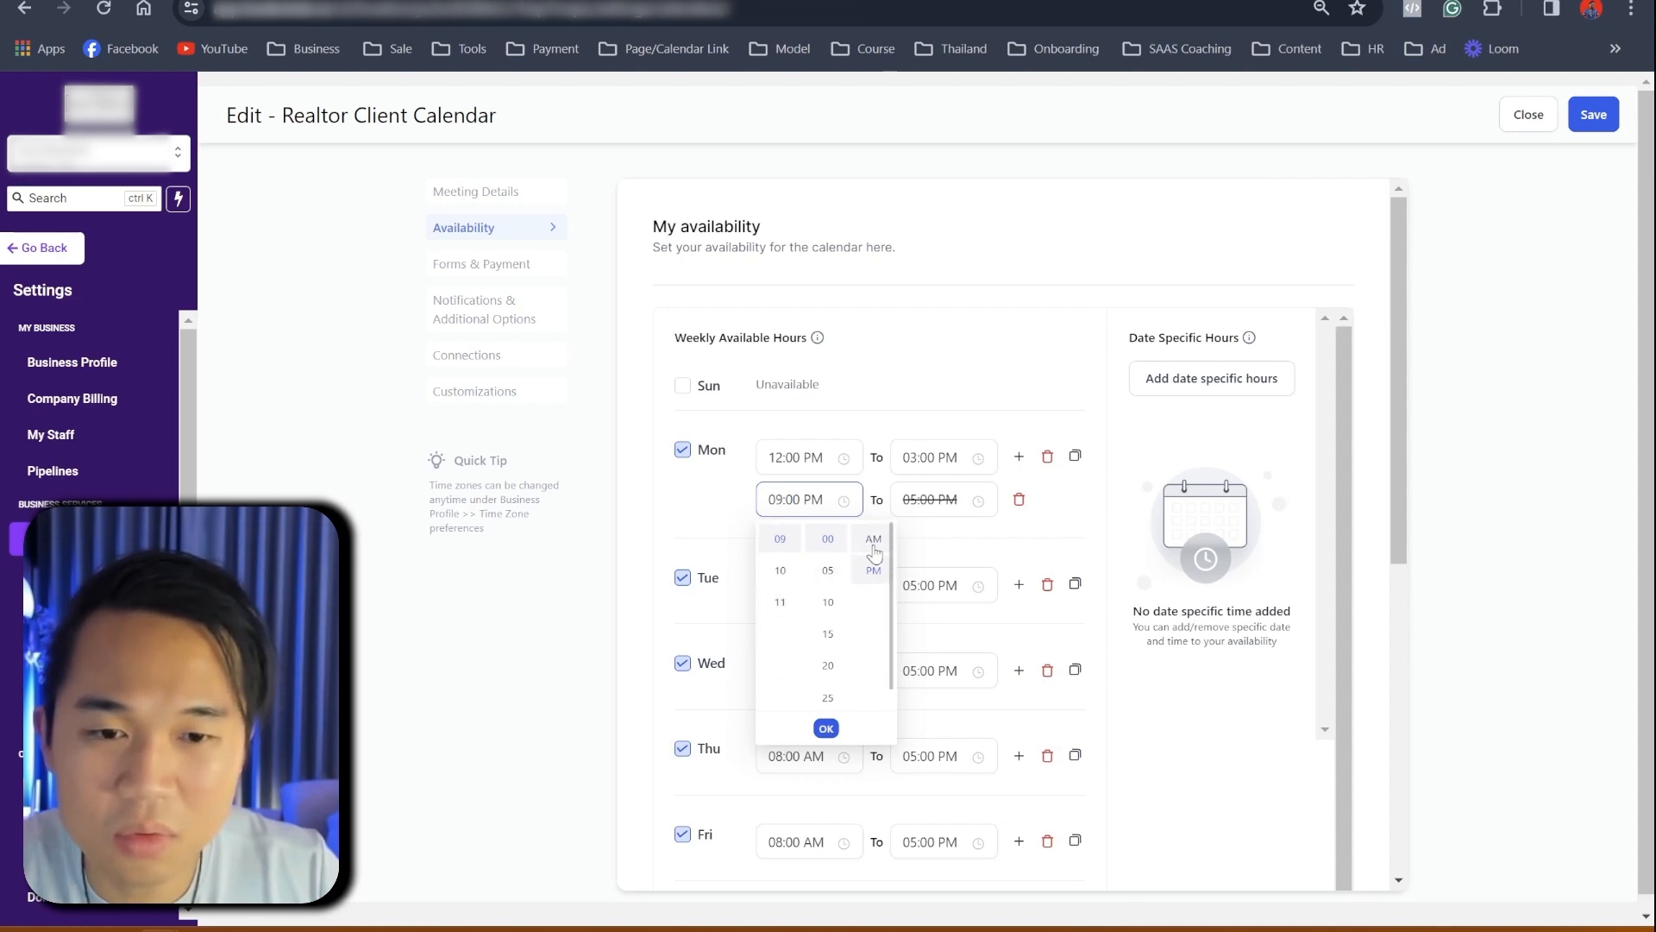
pyautogui.click(928, 500)
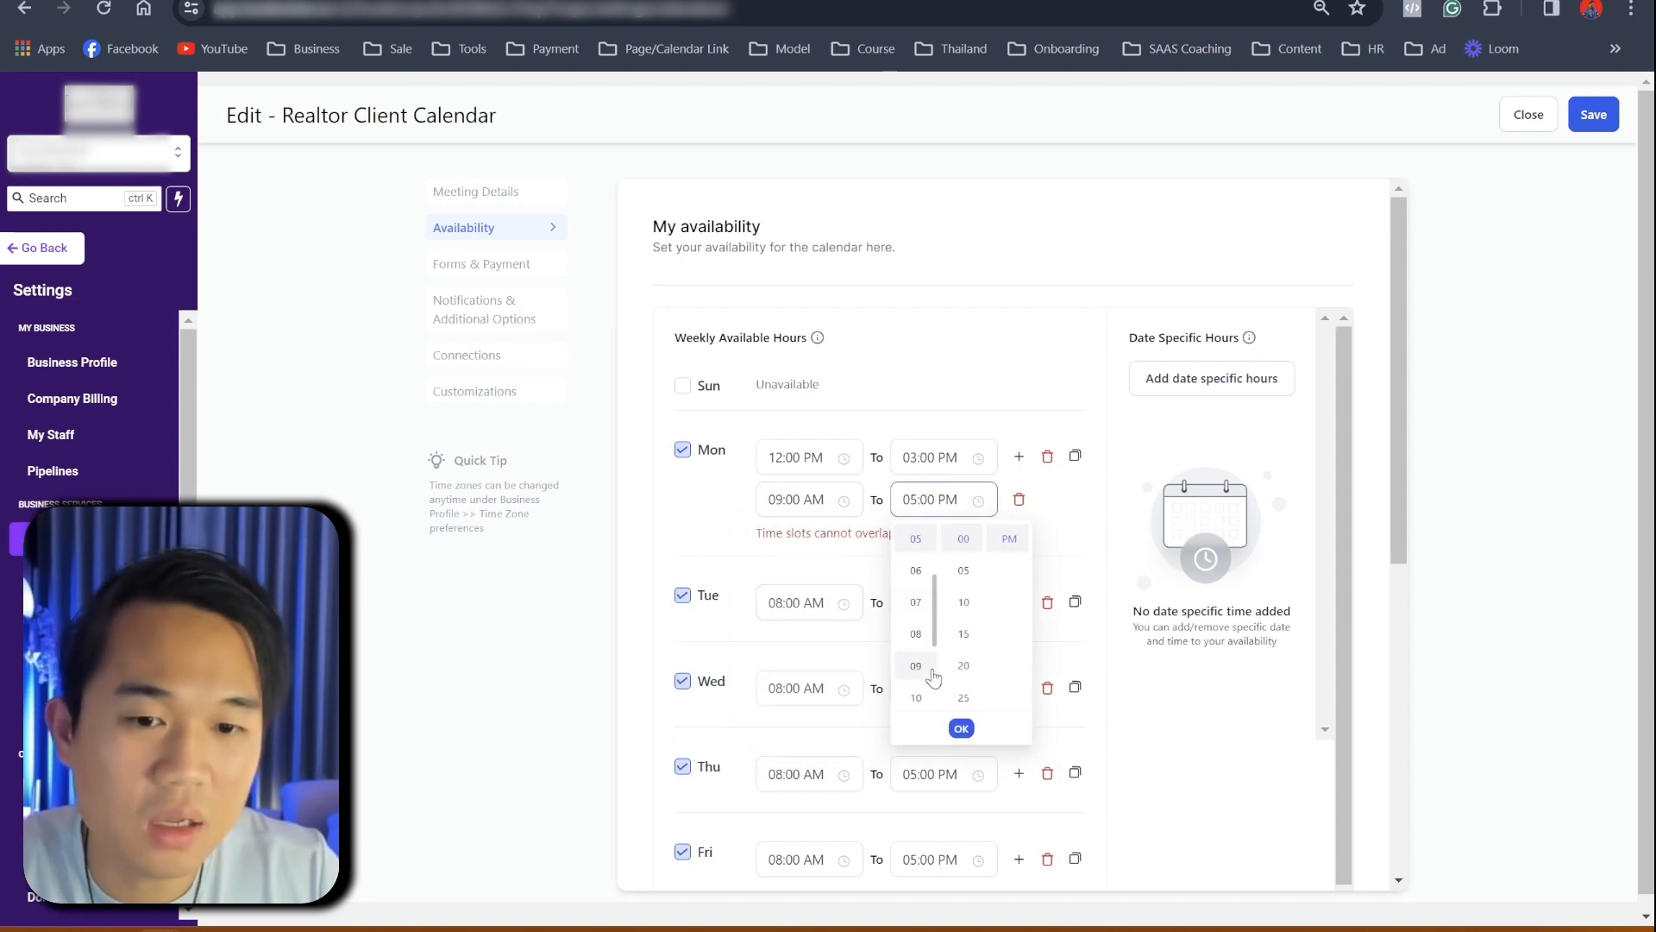
pyautogui.click(916, 697)
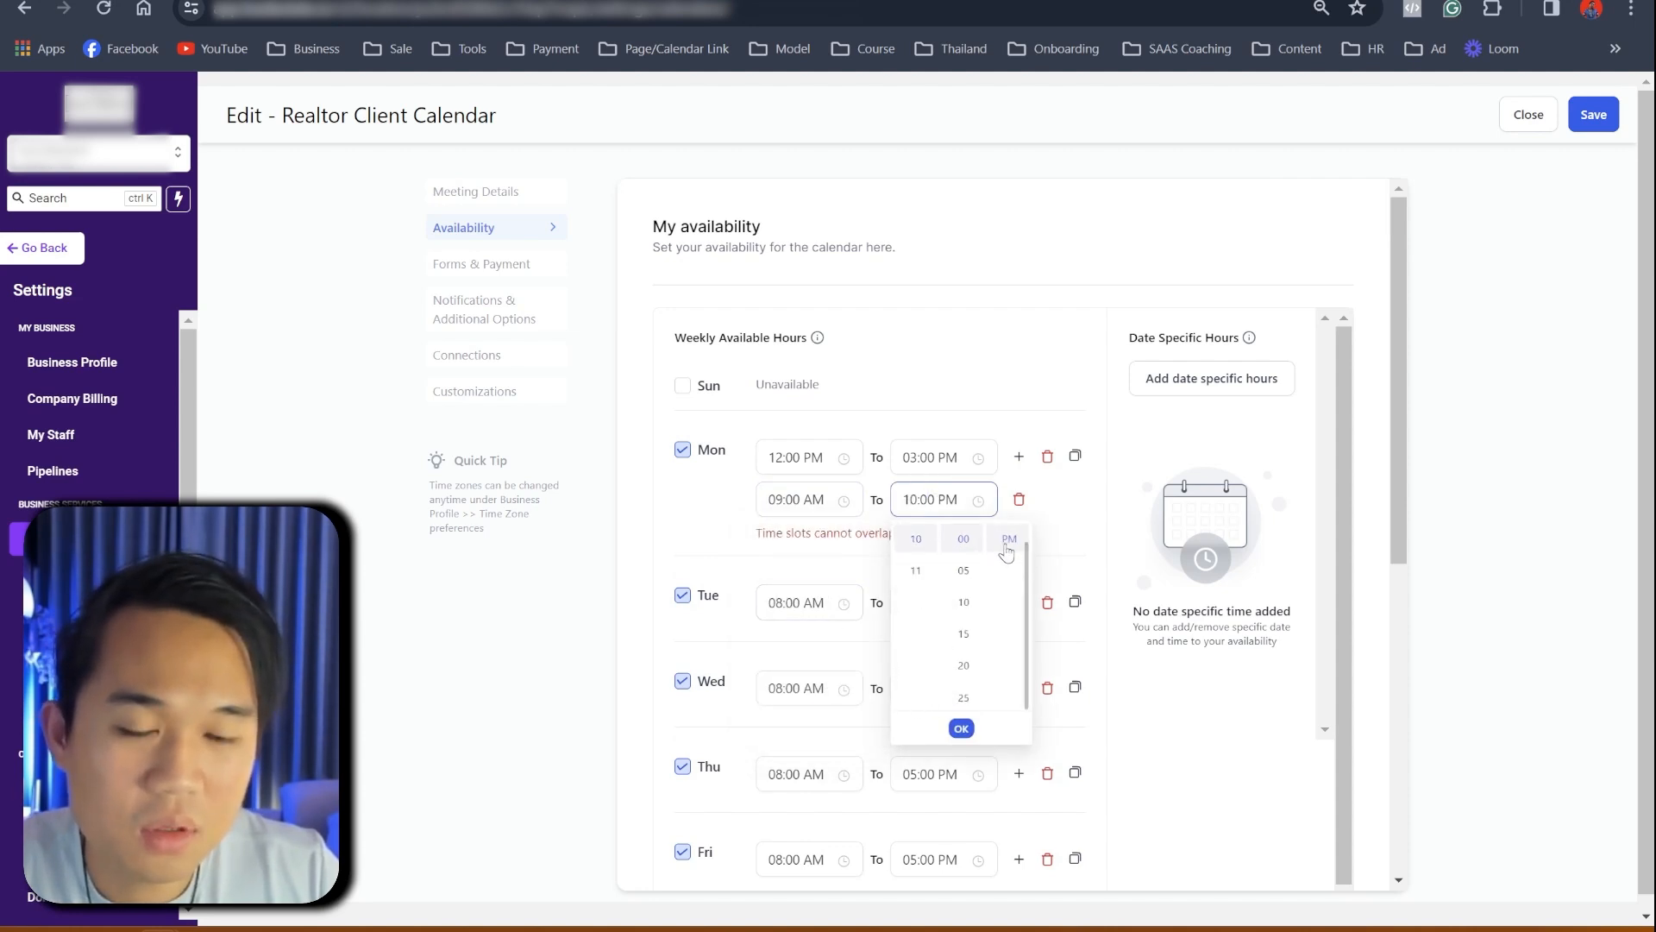
pyautogui.scroll(1, 1006, 592)
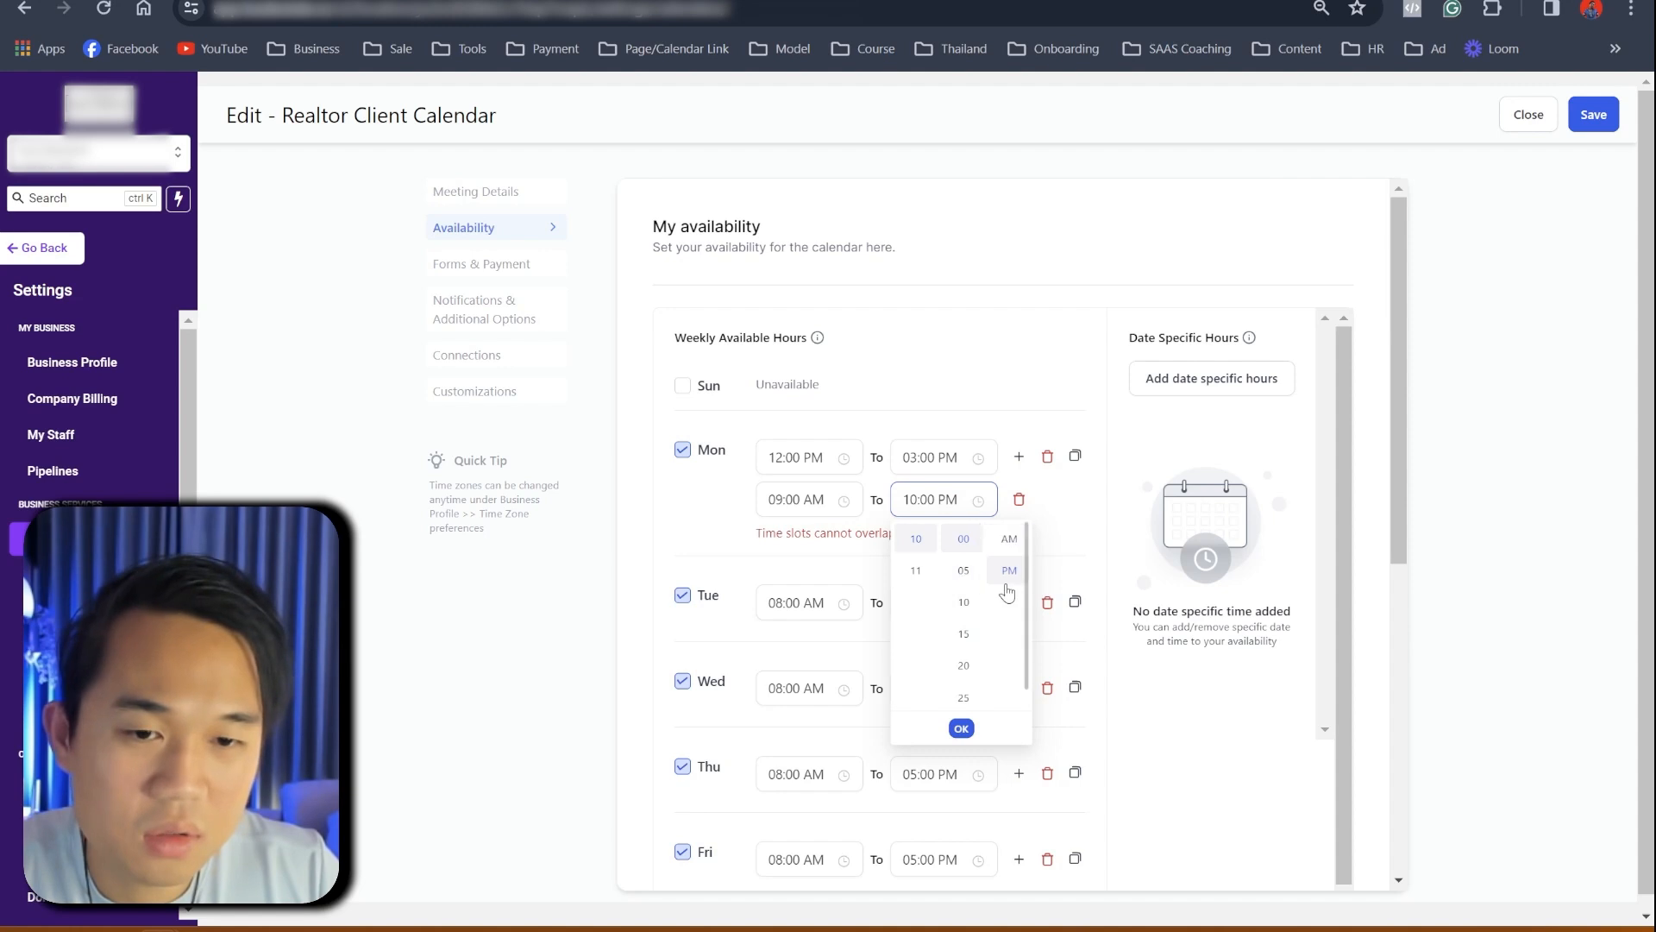
pyautogui.click(1007, 539)
pyautogui.click(1070, 519)
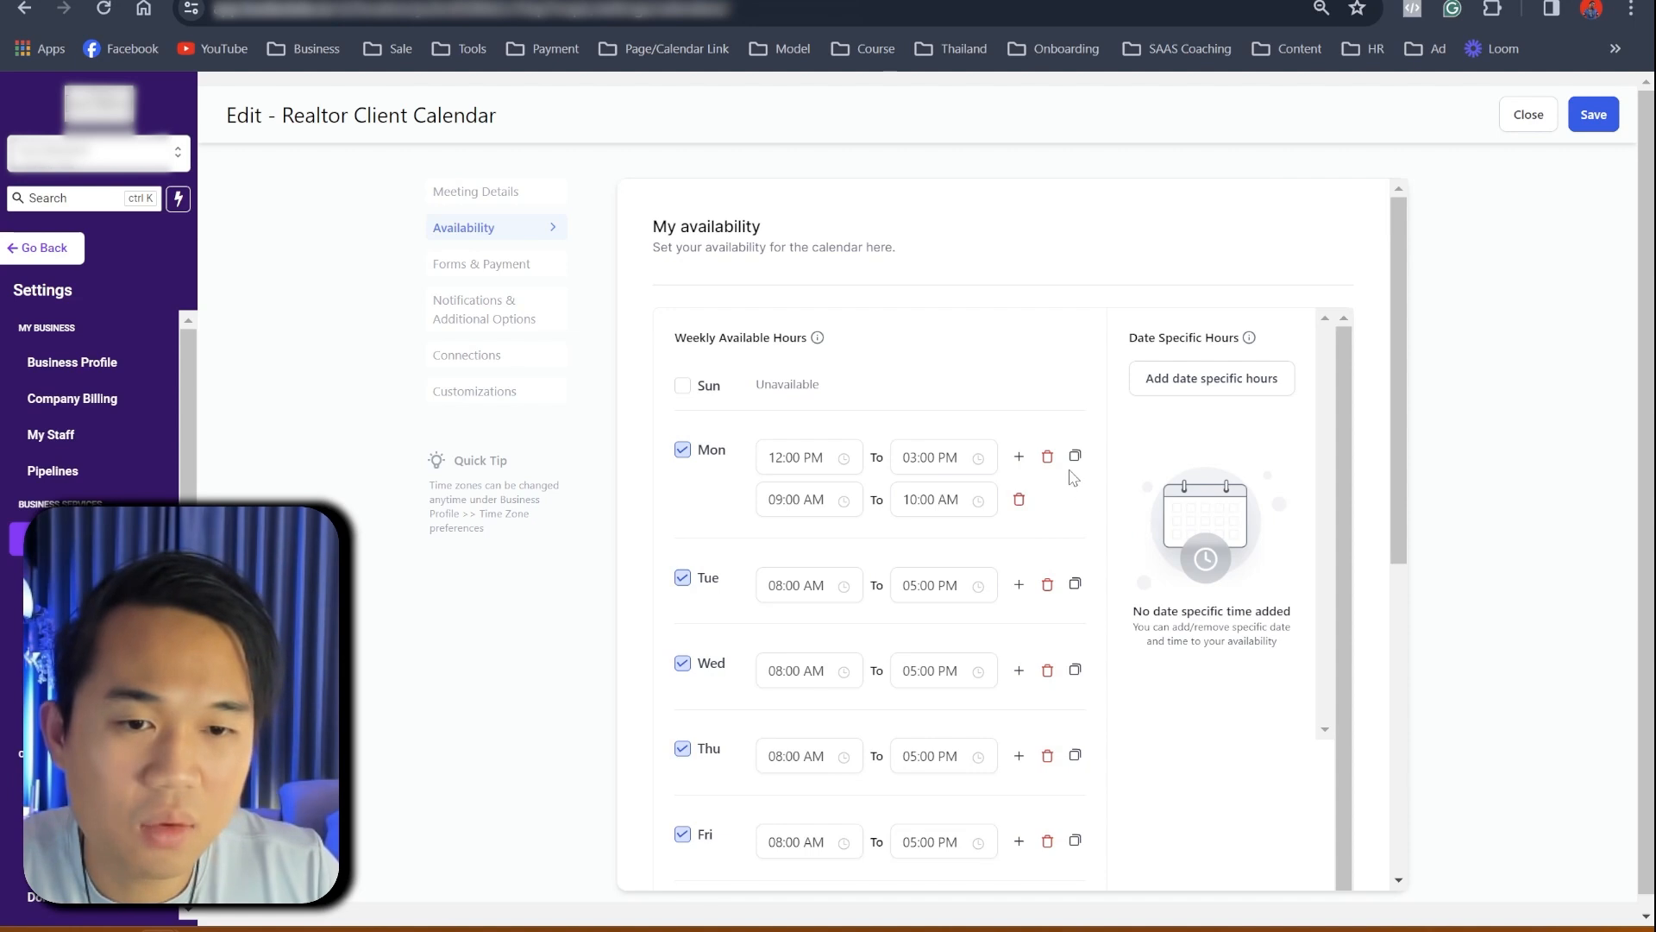
# - Enable Sunday and copy Monday's two slots to Tuesday through Friday
pyautogui.scroll(-1, 1072, 561)
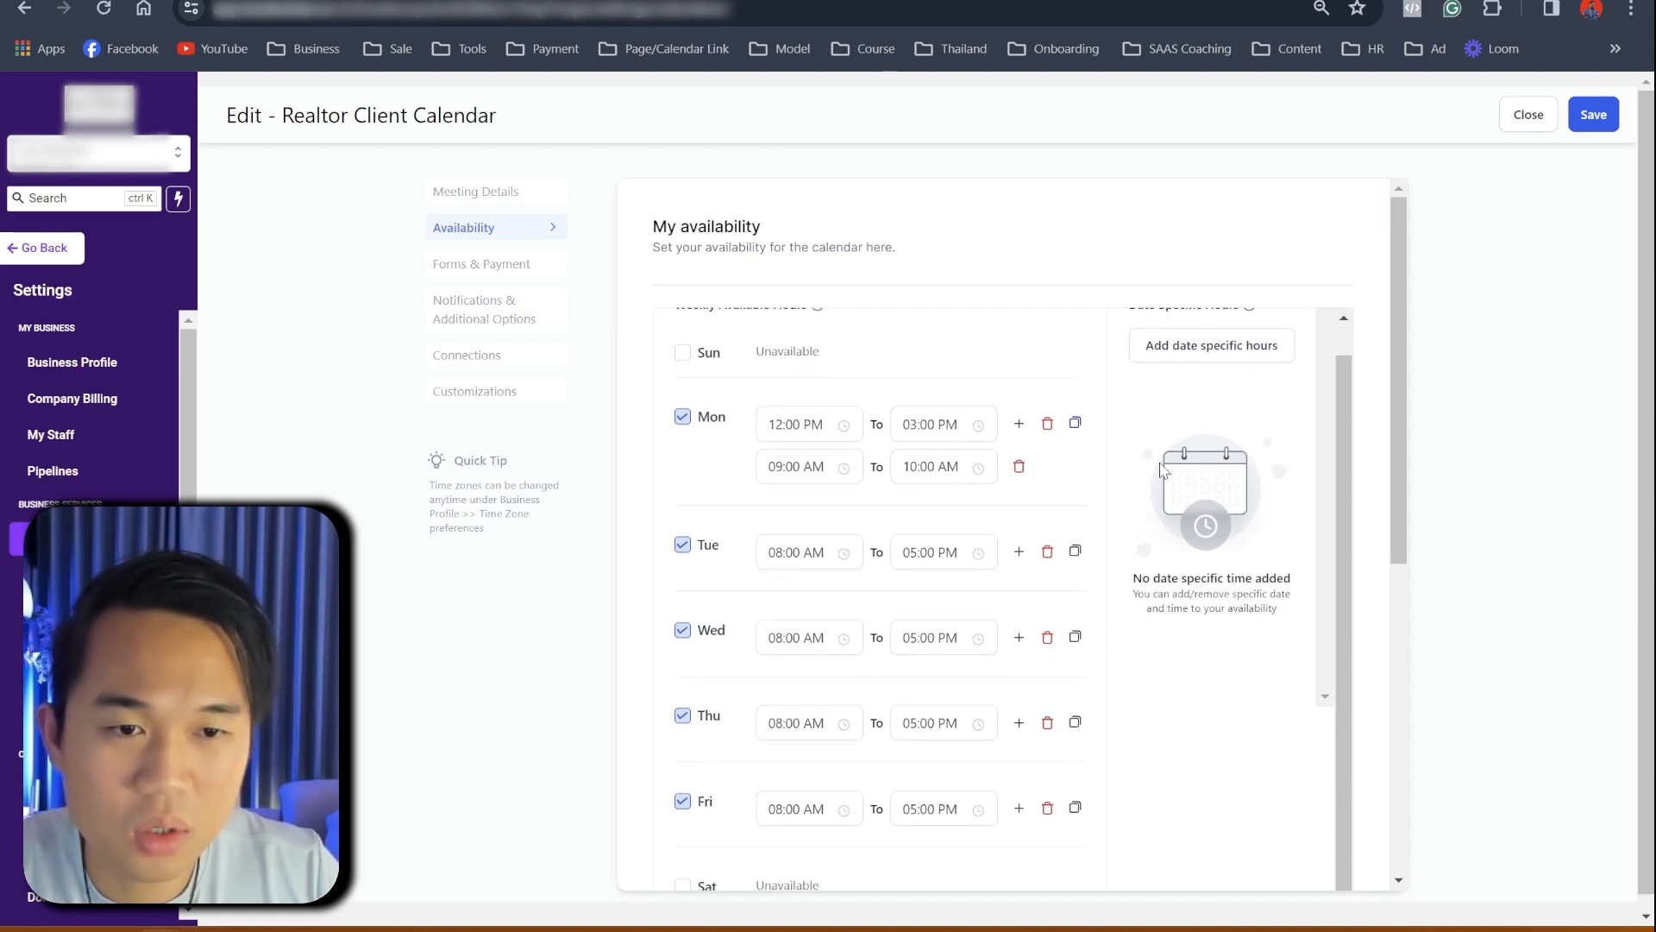
pyautogui.scroll(1, 1161, 466)
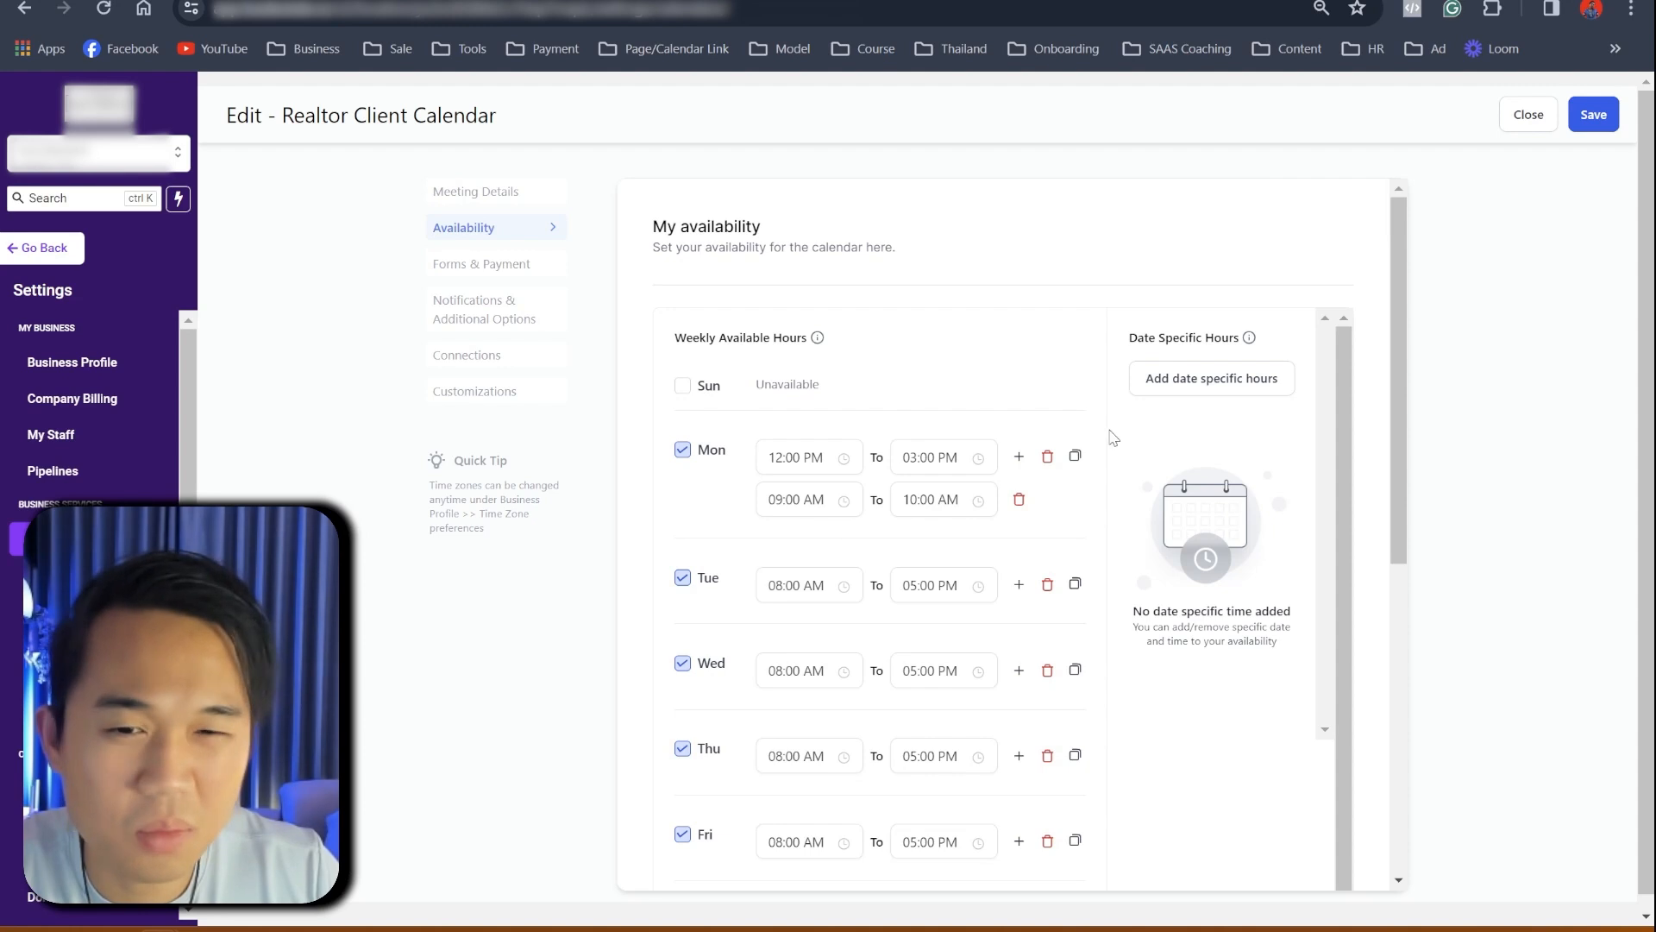
pyautogui.click(682, 385)
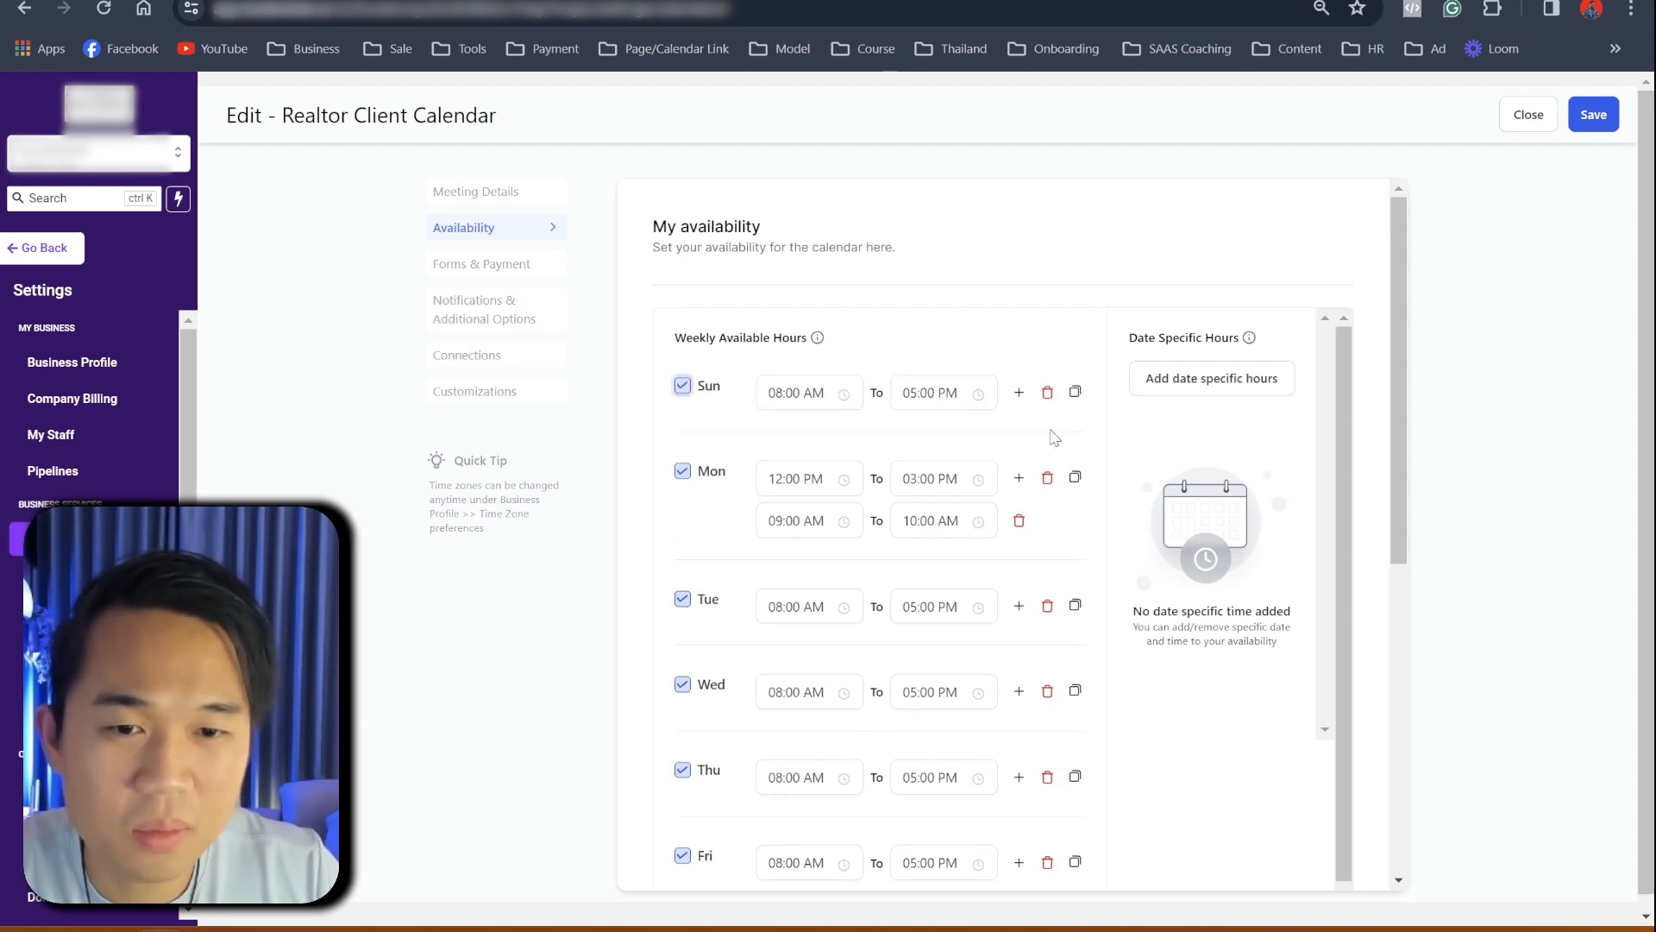
pyautogui.click(1075, 479)
pyautogui.click(1109, 532)
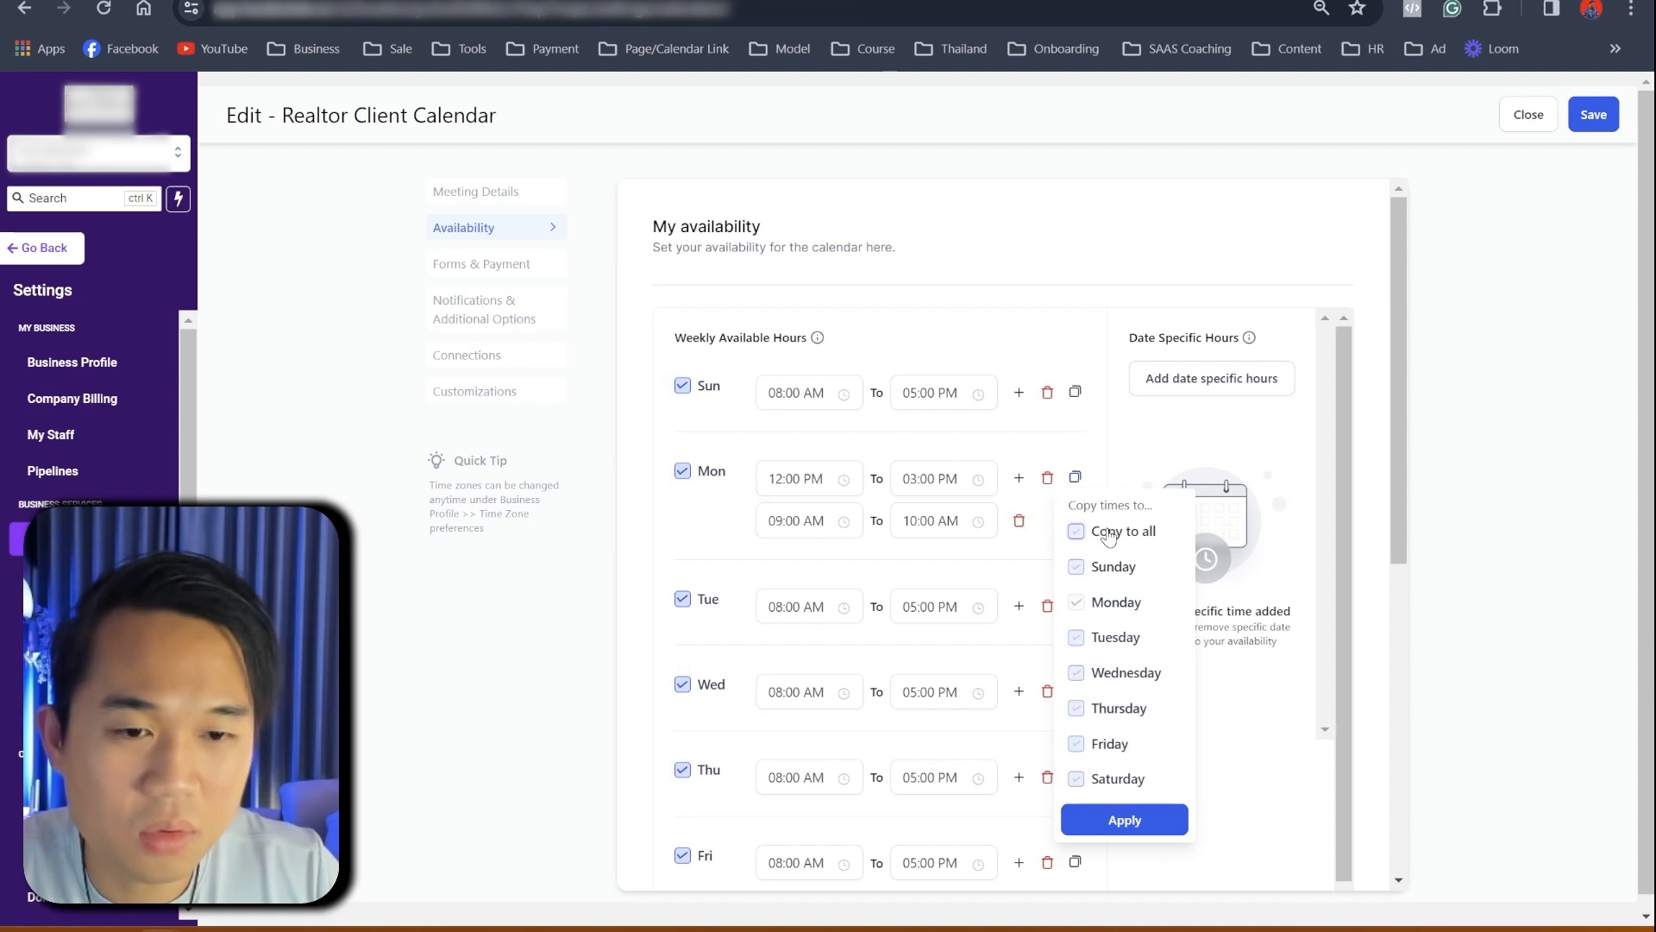
pyautogui.click(1109, 532)
pyautogui.click(1076, 637)
pyautogui.click(1076, 673)
pyautogui.click(1076, 708)
pyautogui.click(1075, 744)
pyautogui.click(1130, 818)
# - Set Sunday's hours to 10:00 AM–12:00 PM
pyautogui.scroll(-6, 1133, 795)
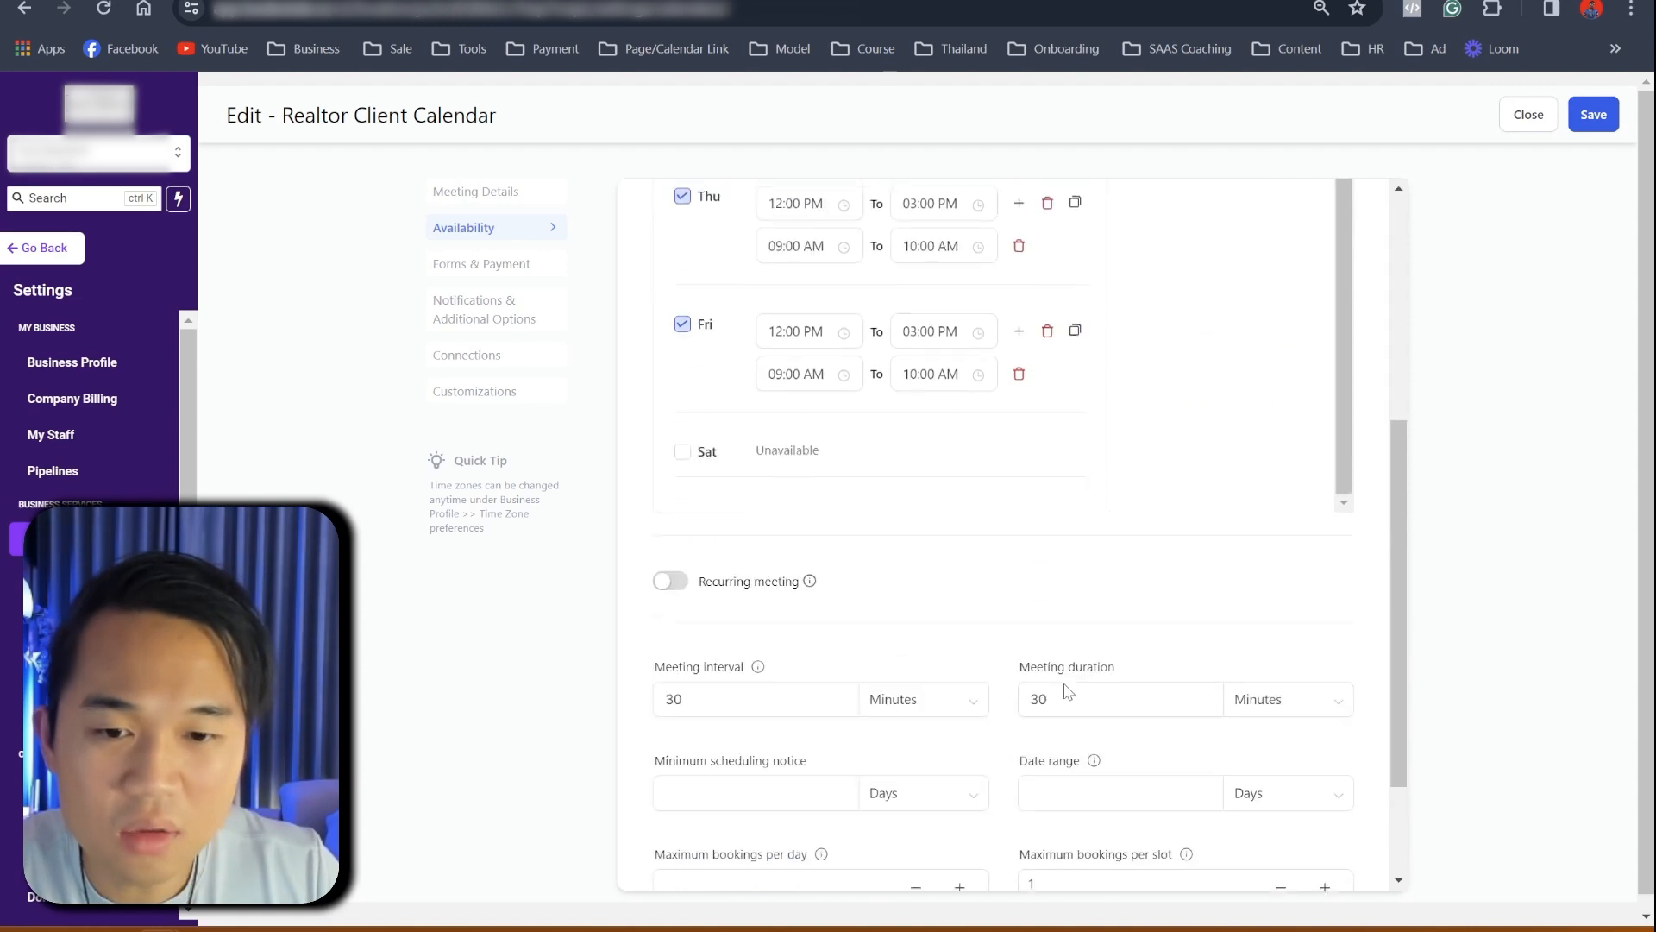
pyautogui.scroll(8, 784, 544)
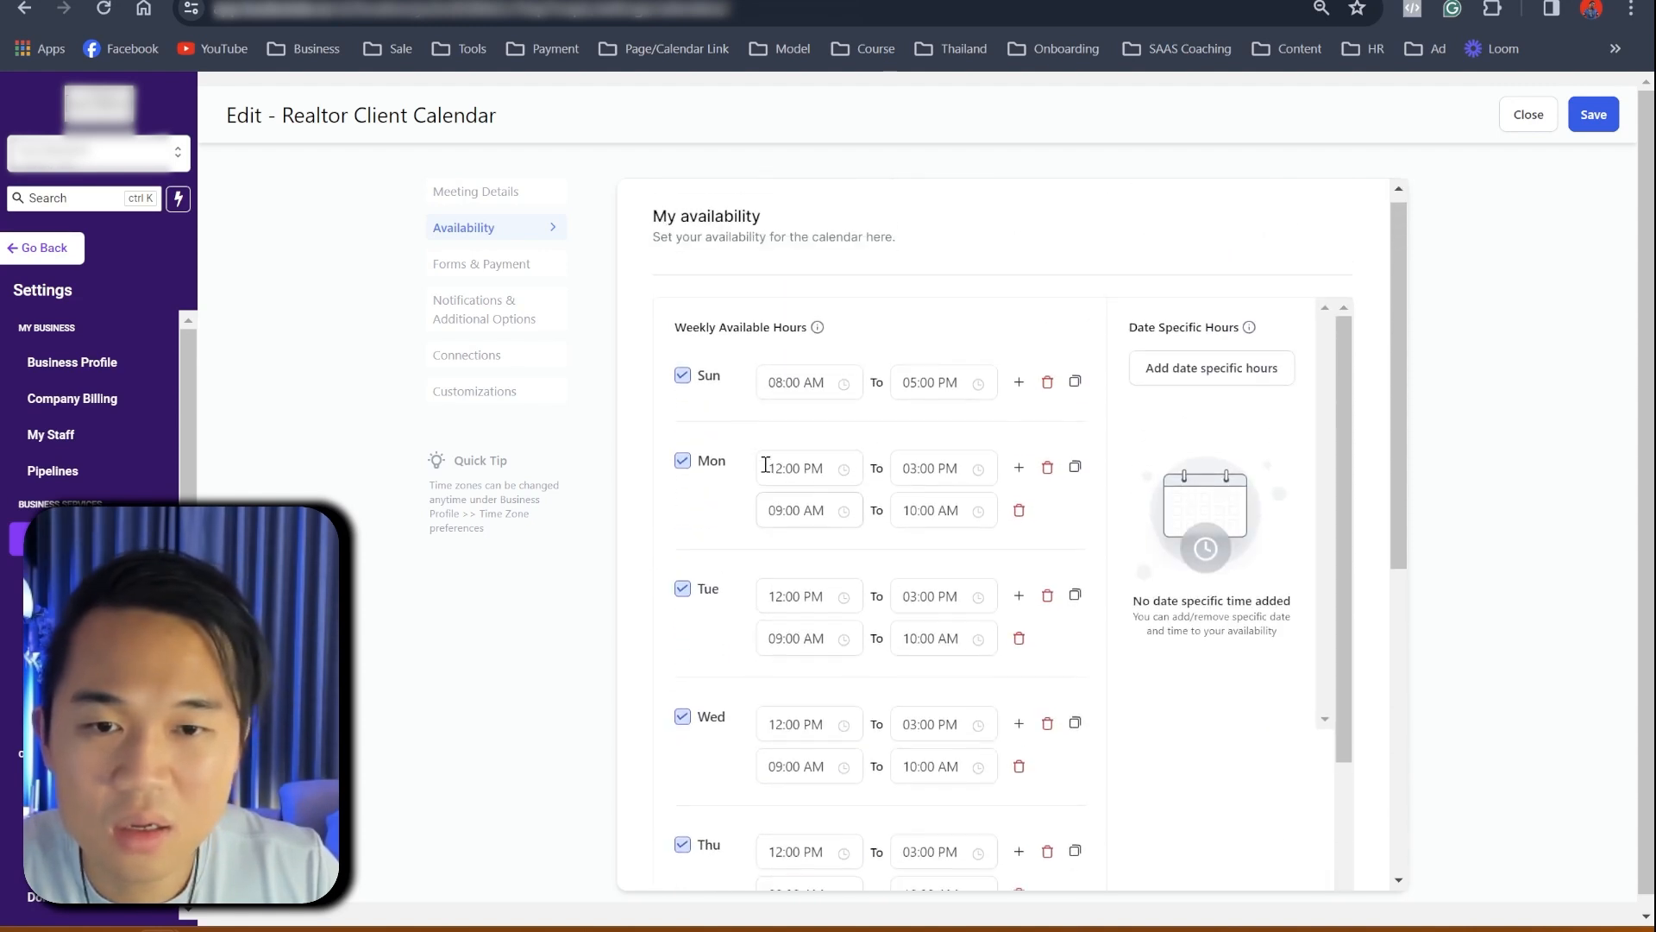
pyautogui.click(801, 394)
pyautogui.click(781, 497)
pyautogui.click(943, 396)
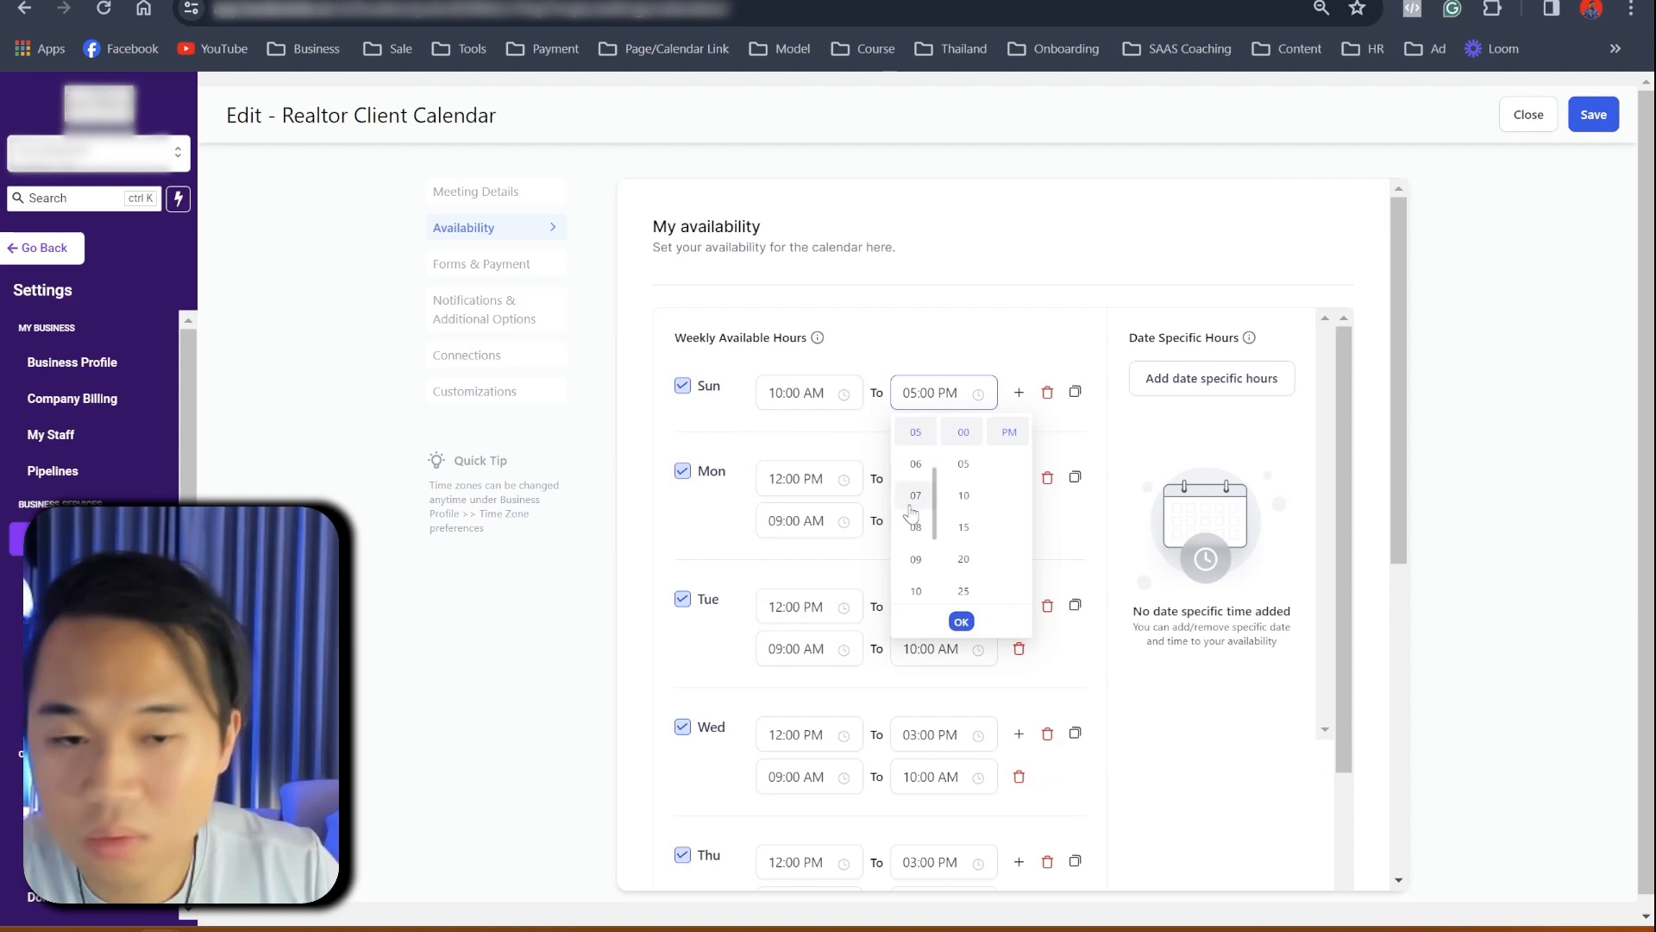
pyautogui.scroll(3, 916, 466)
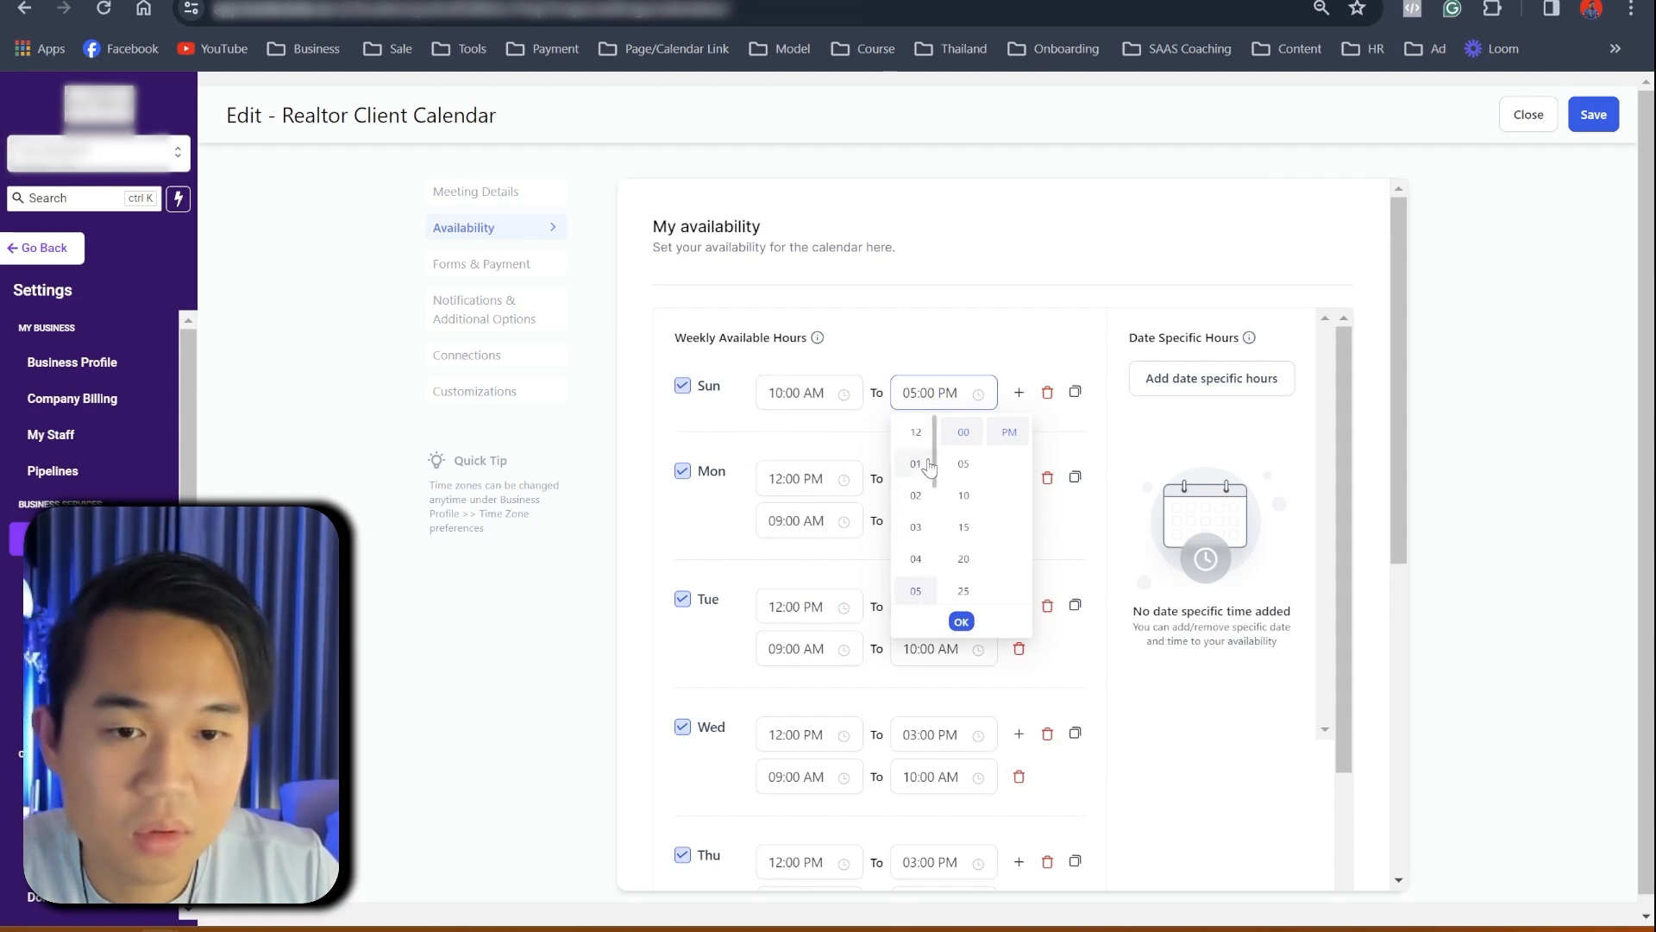
pyautogui.click(915, 440)
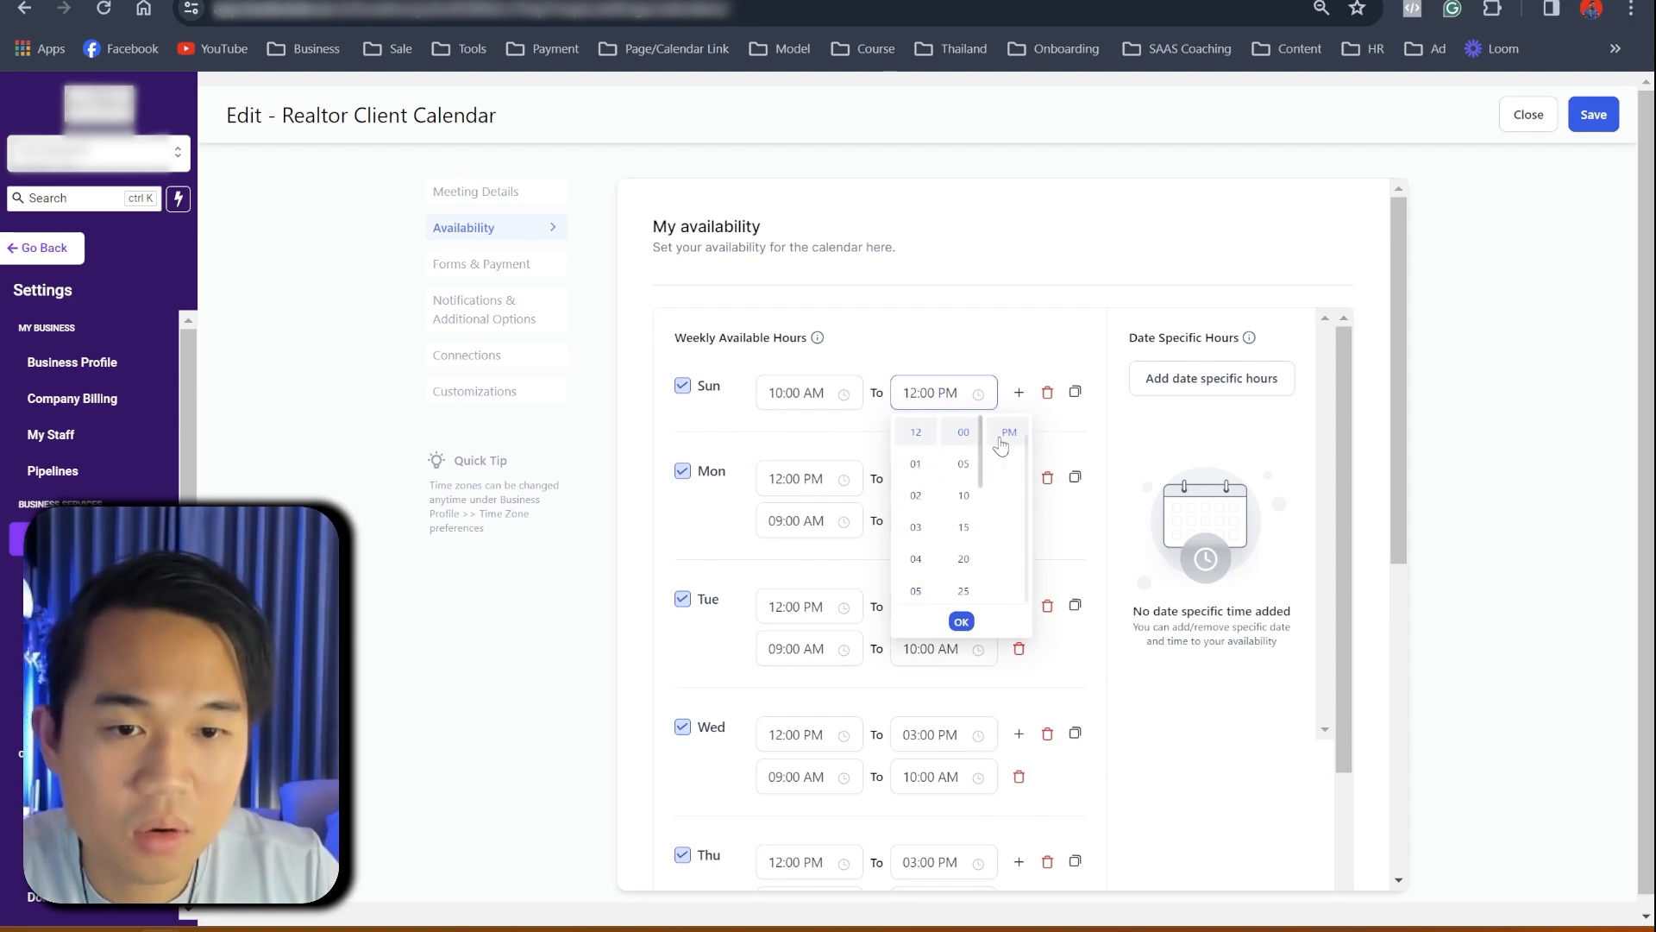
pyautogui.click(1130, 425)
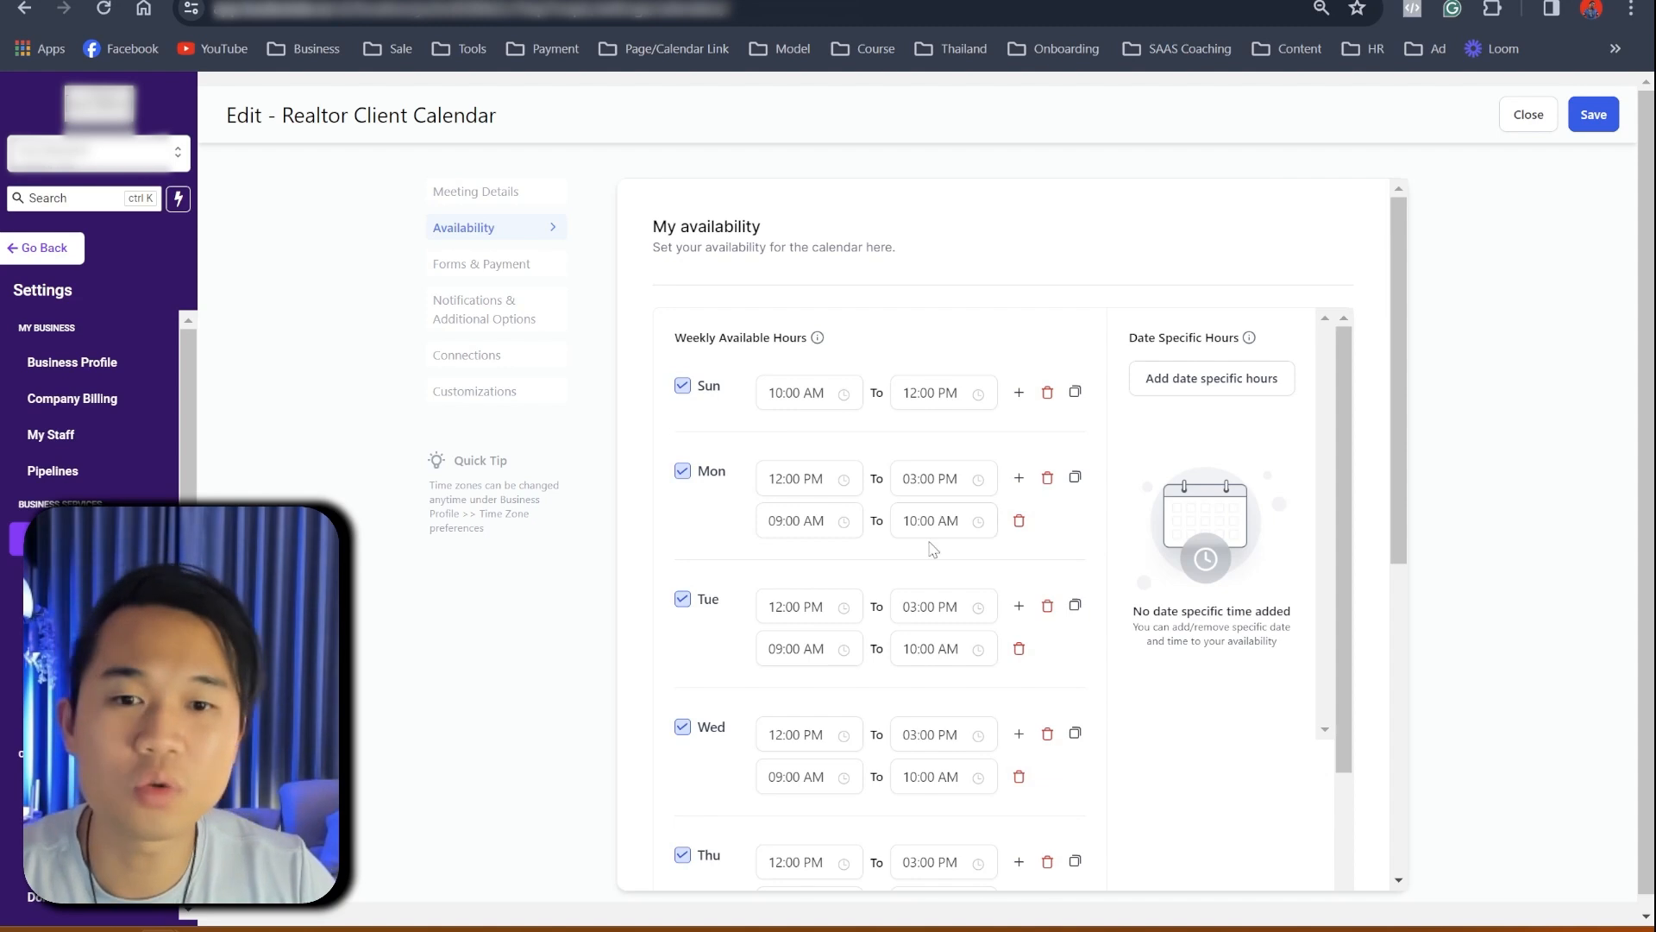
pyautogui.scroll(-3, 931, 549)
pyautogui.scroll(-5, 790, 617)
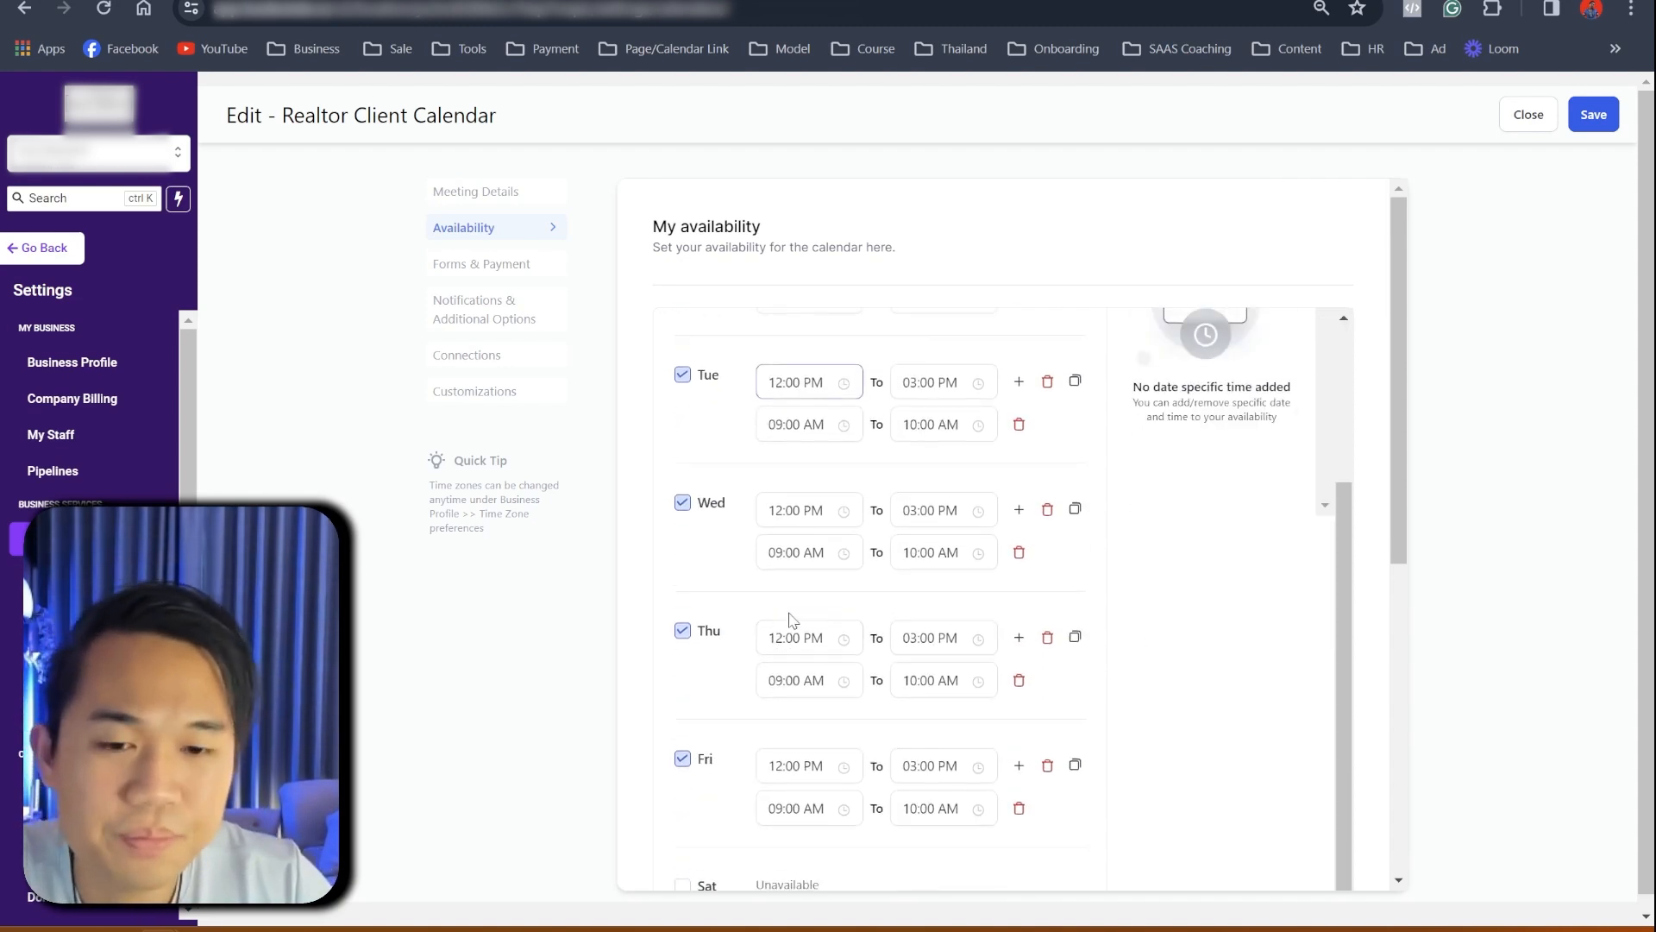
pyautogui.scroll(-2, 802, 611)
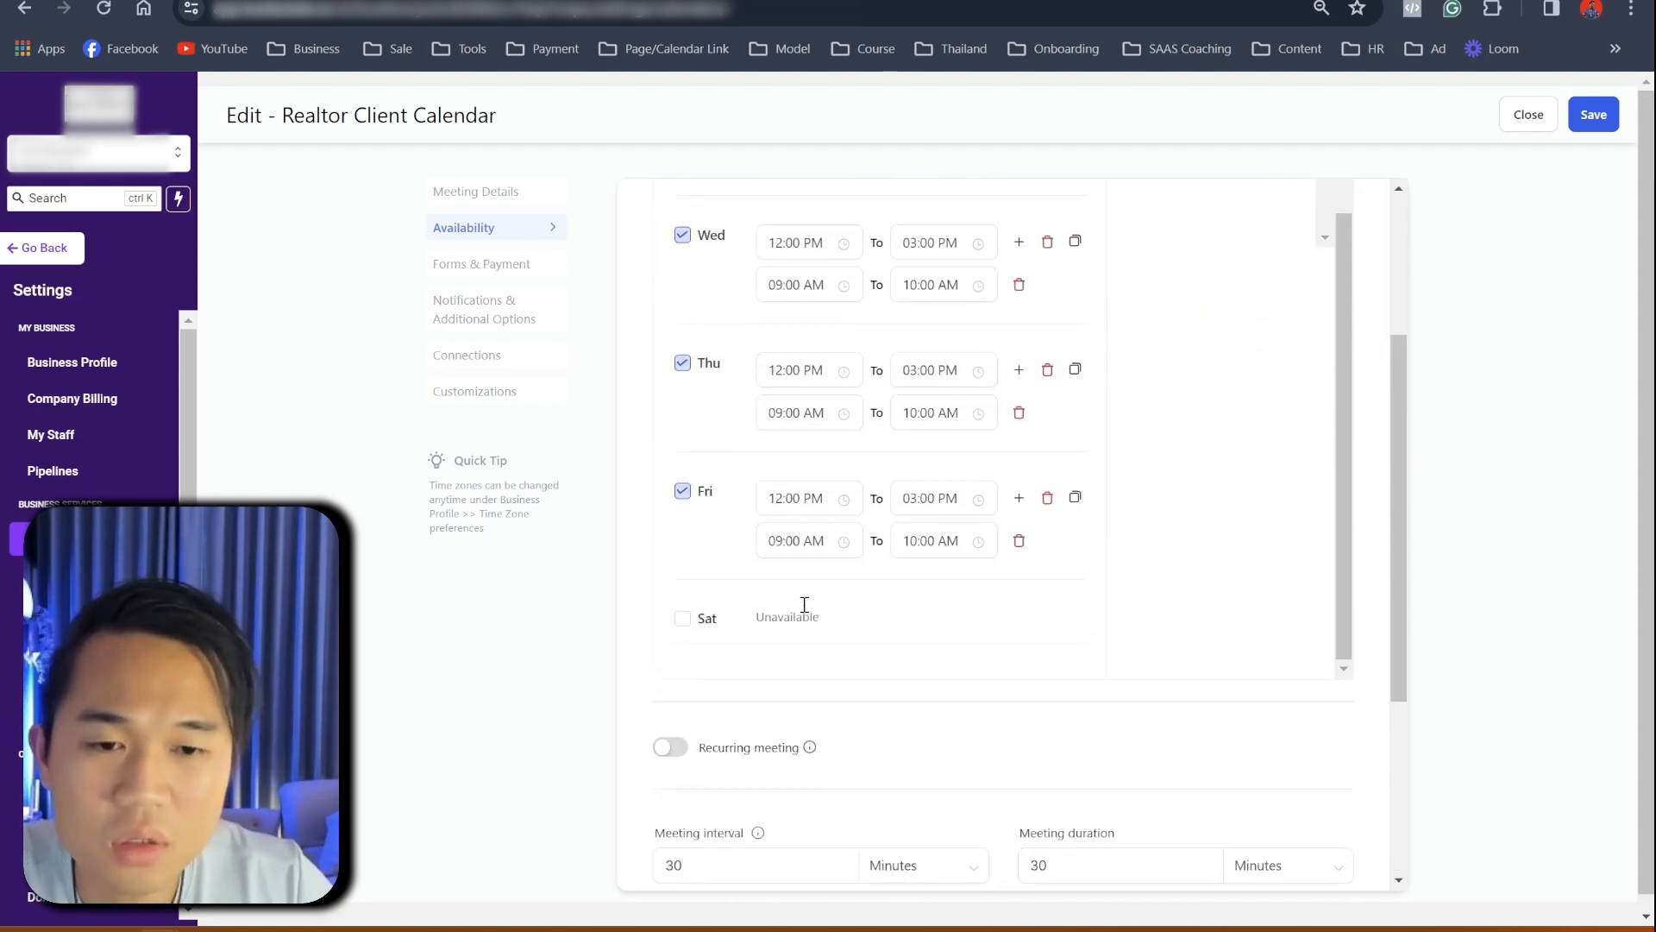
# - Change the meeting duration to 15 minutes, leaving the 30-minute interval, and save
pyautogui.click(710, 536)
pyautogui.moveTo(710, 535); pyautogui.dragTo(673, 535)
pyautogui.moveTo(1073, 519); pyautogui.dragTo(850, 621)
pyautogui.click(1031, 539)
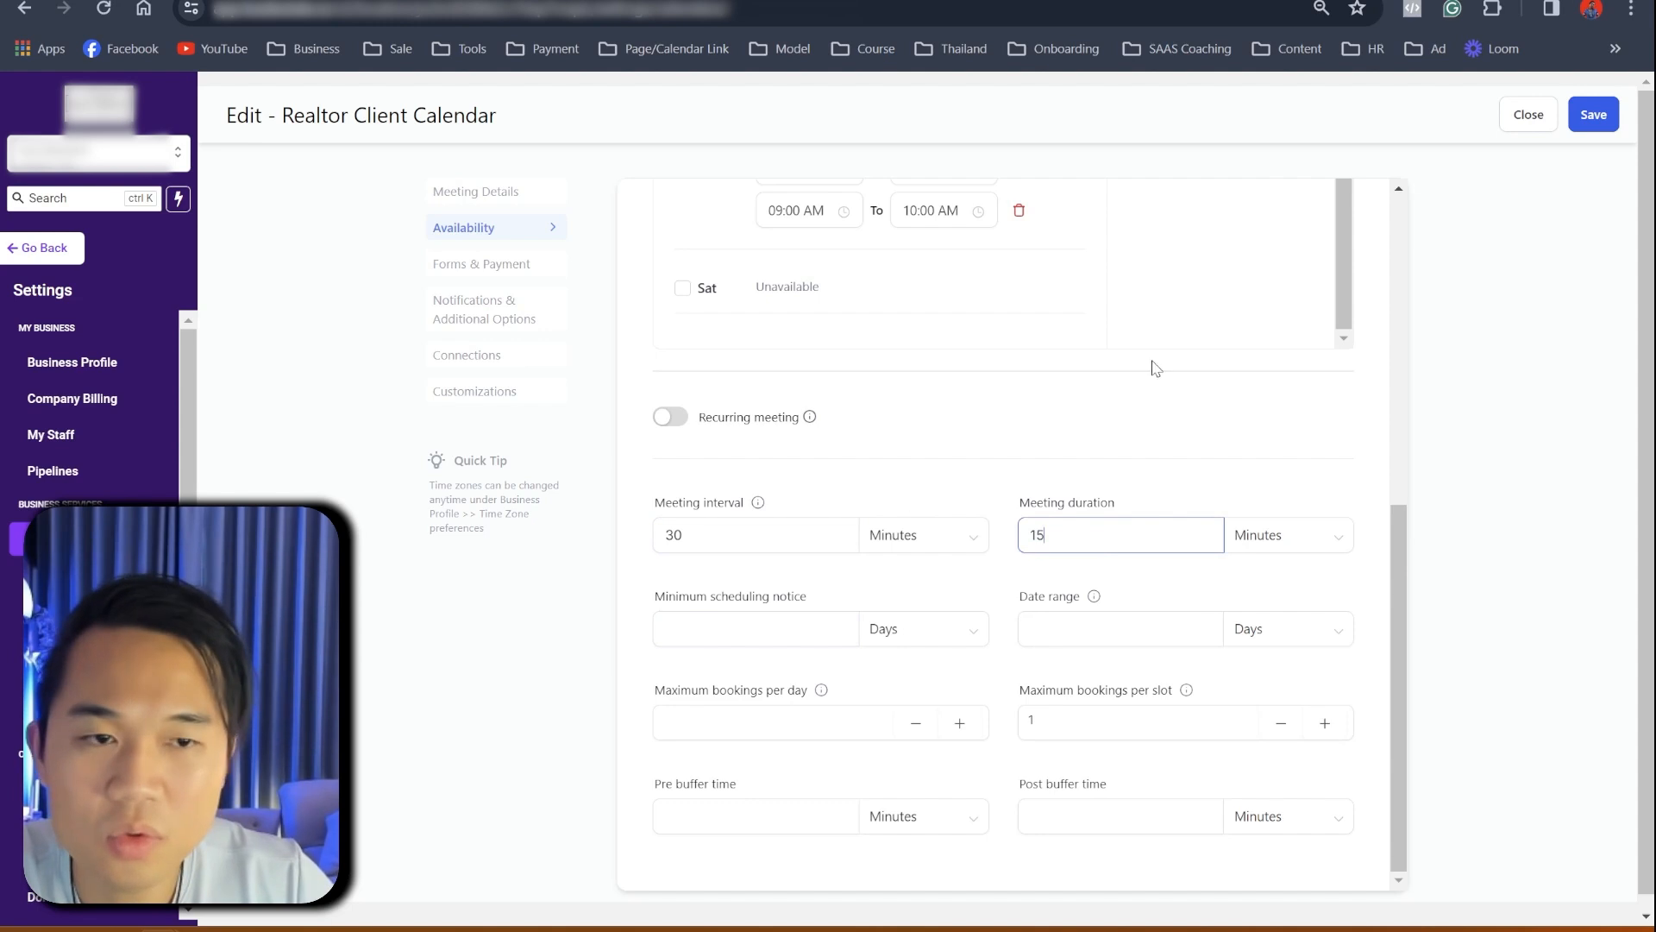
pyautogui.scroll(4, 1156, 369)
pyautogui.click(1592, 115)
pyautogui.scroll(3, 865, 567)
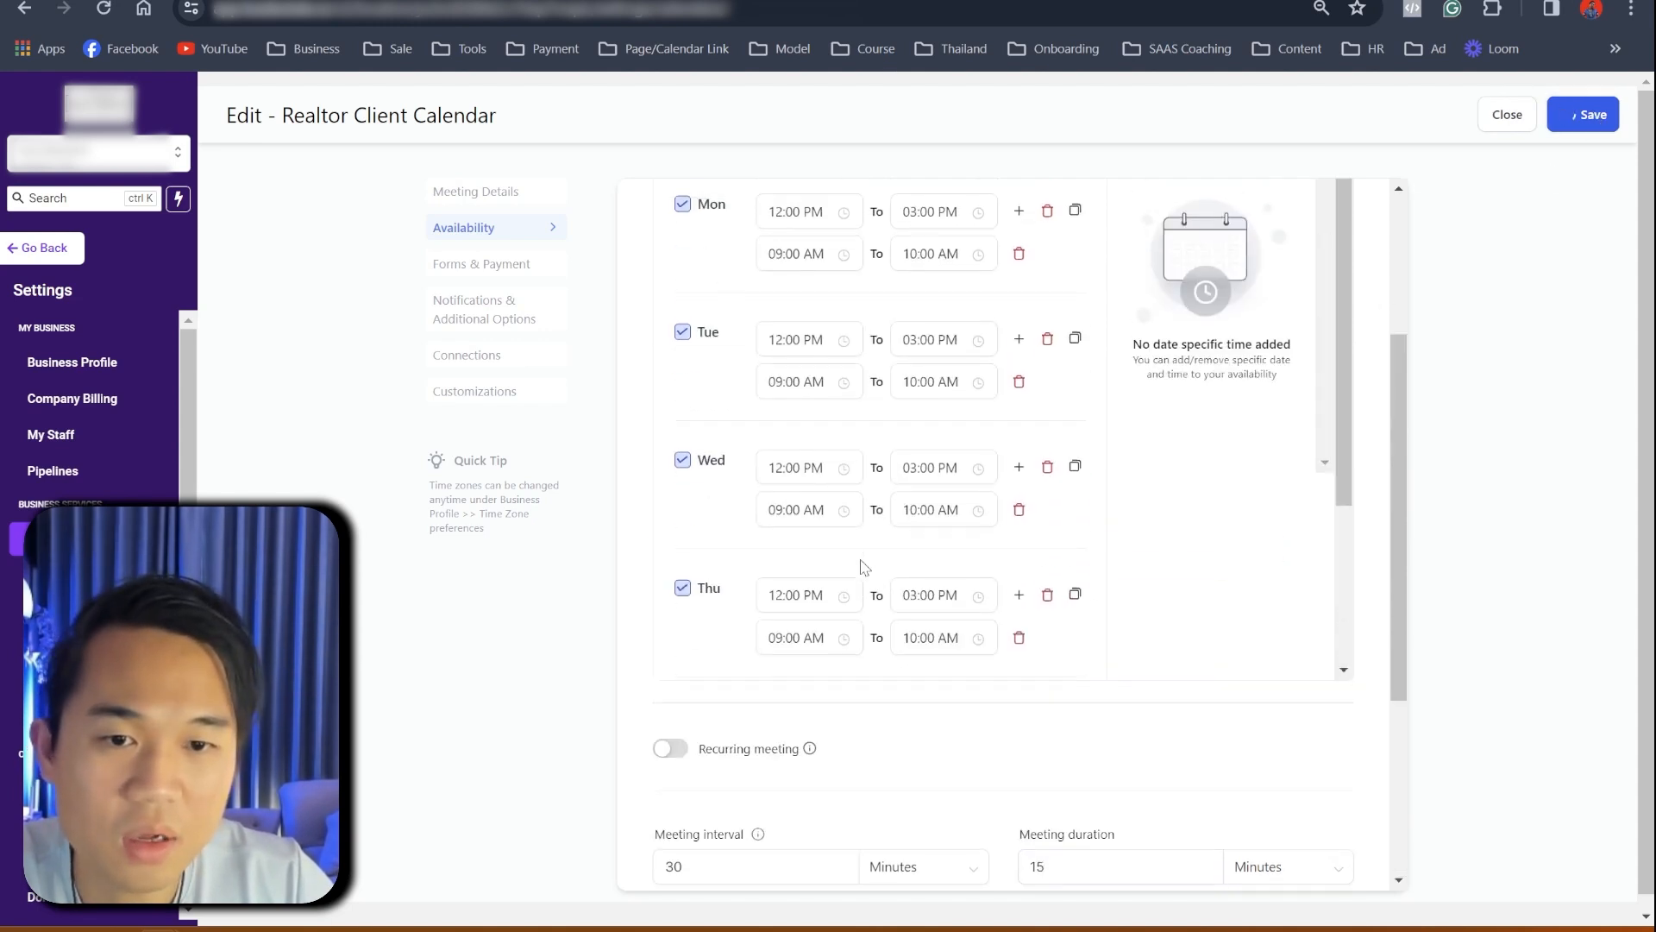
pyautogui.scroll(3, 854, 554)
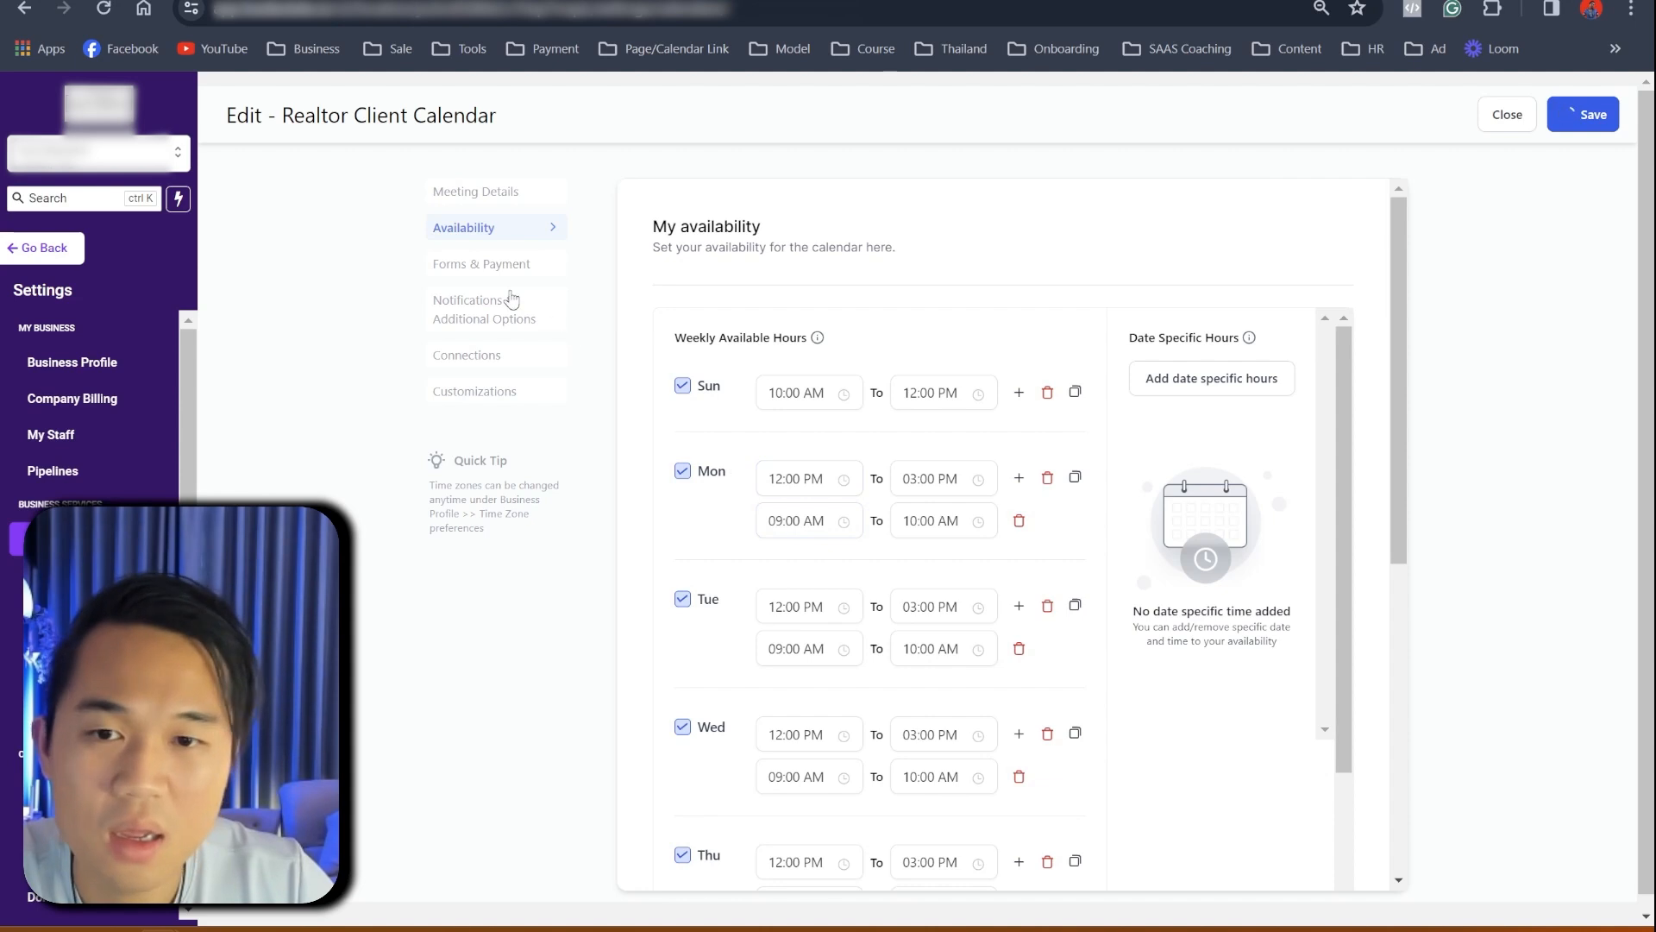
pyautogui.click(493, 266)
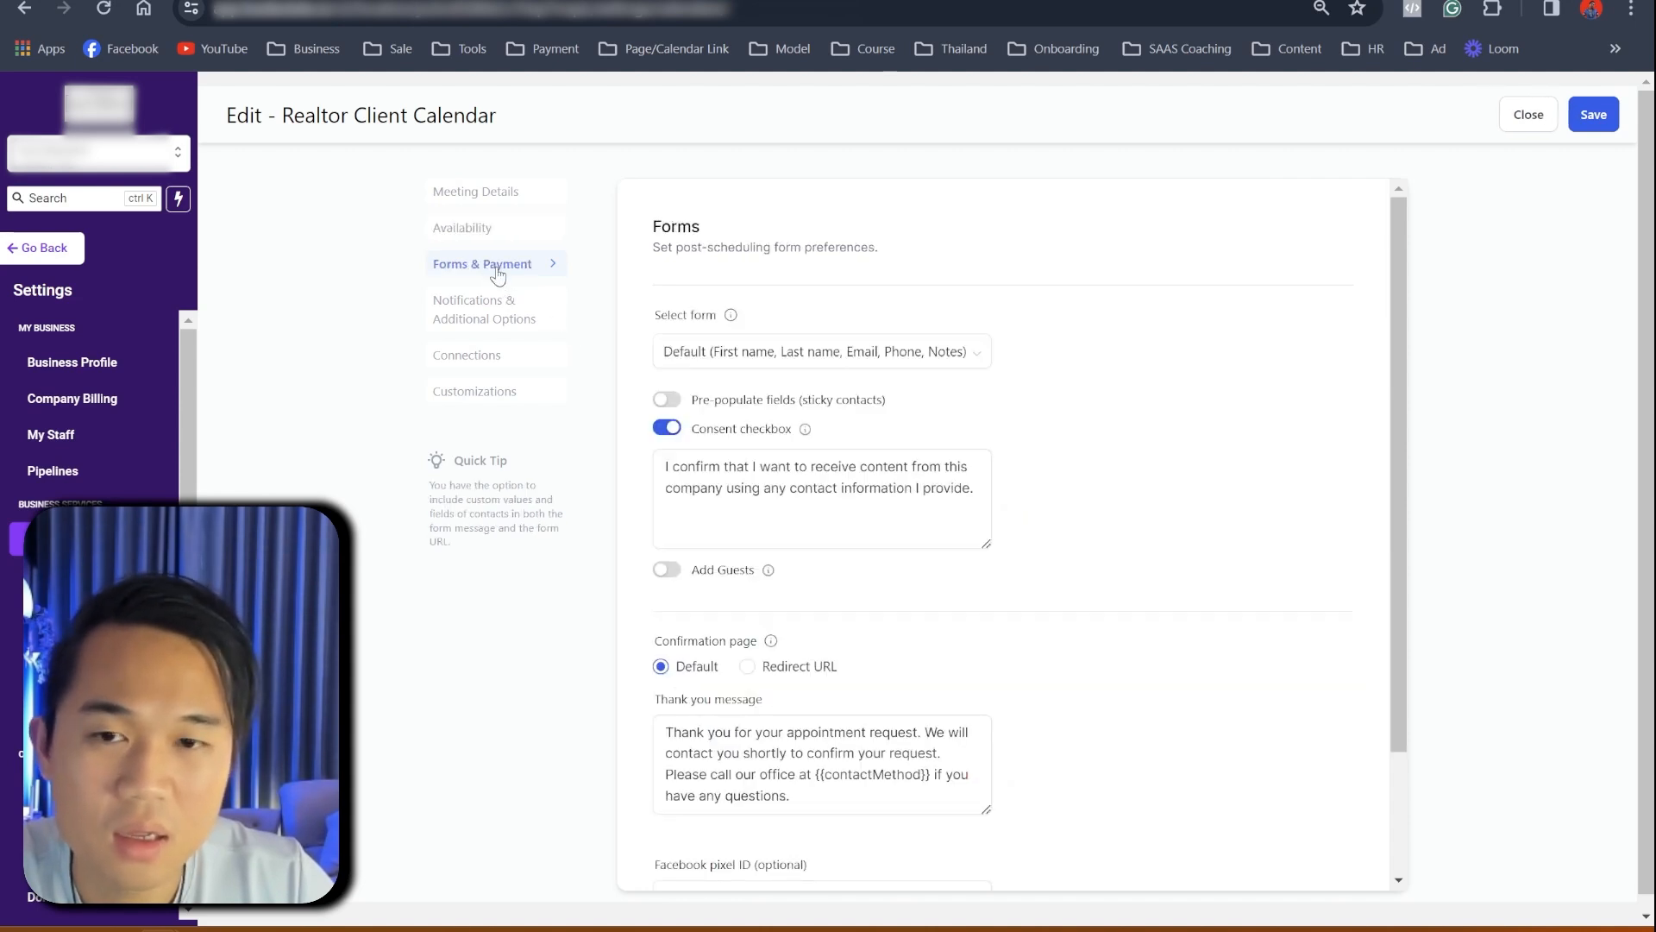
# - Look through the calendar's Notifications, Connections and Customizations sections
pyautogui.scroll(-2, 849, 563)
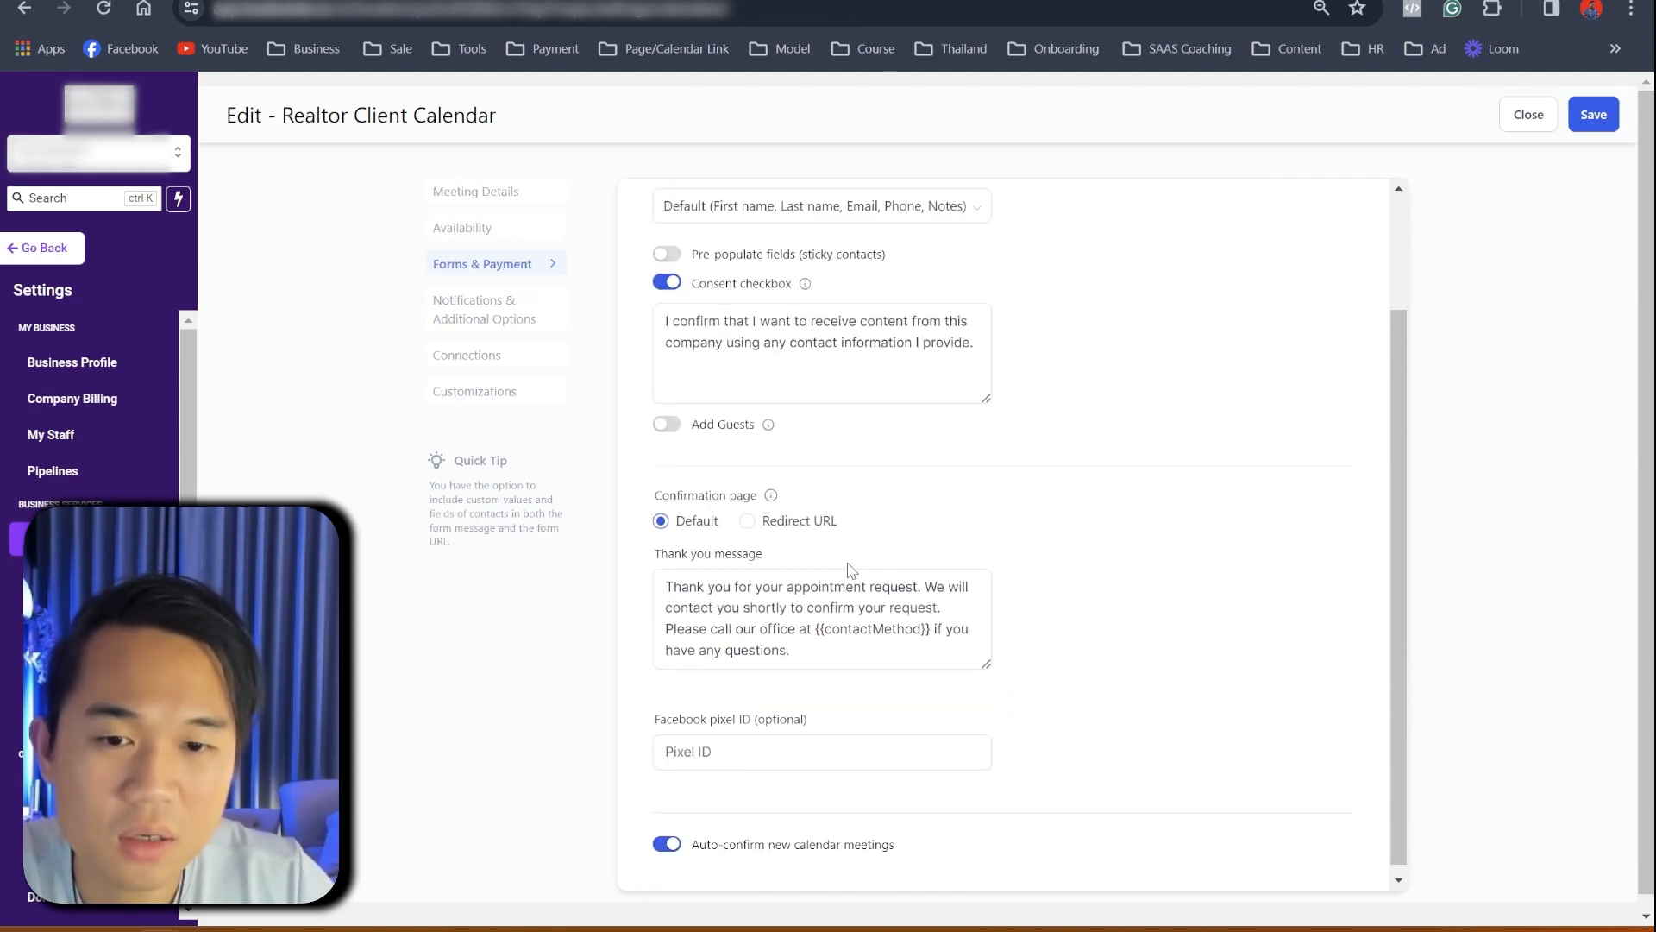
pyautogui.scroll(-1, 849, 570)
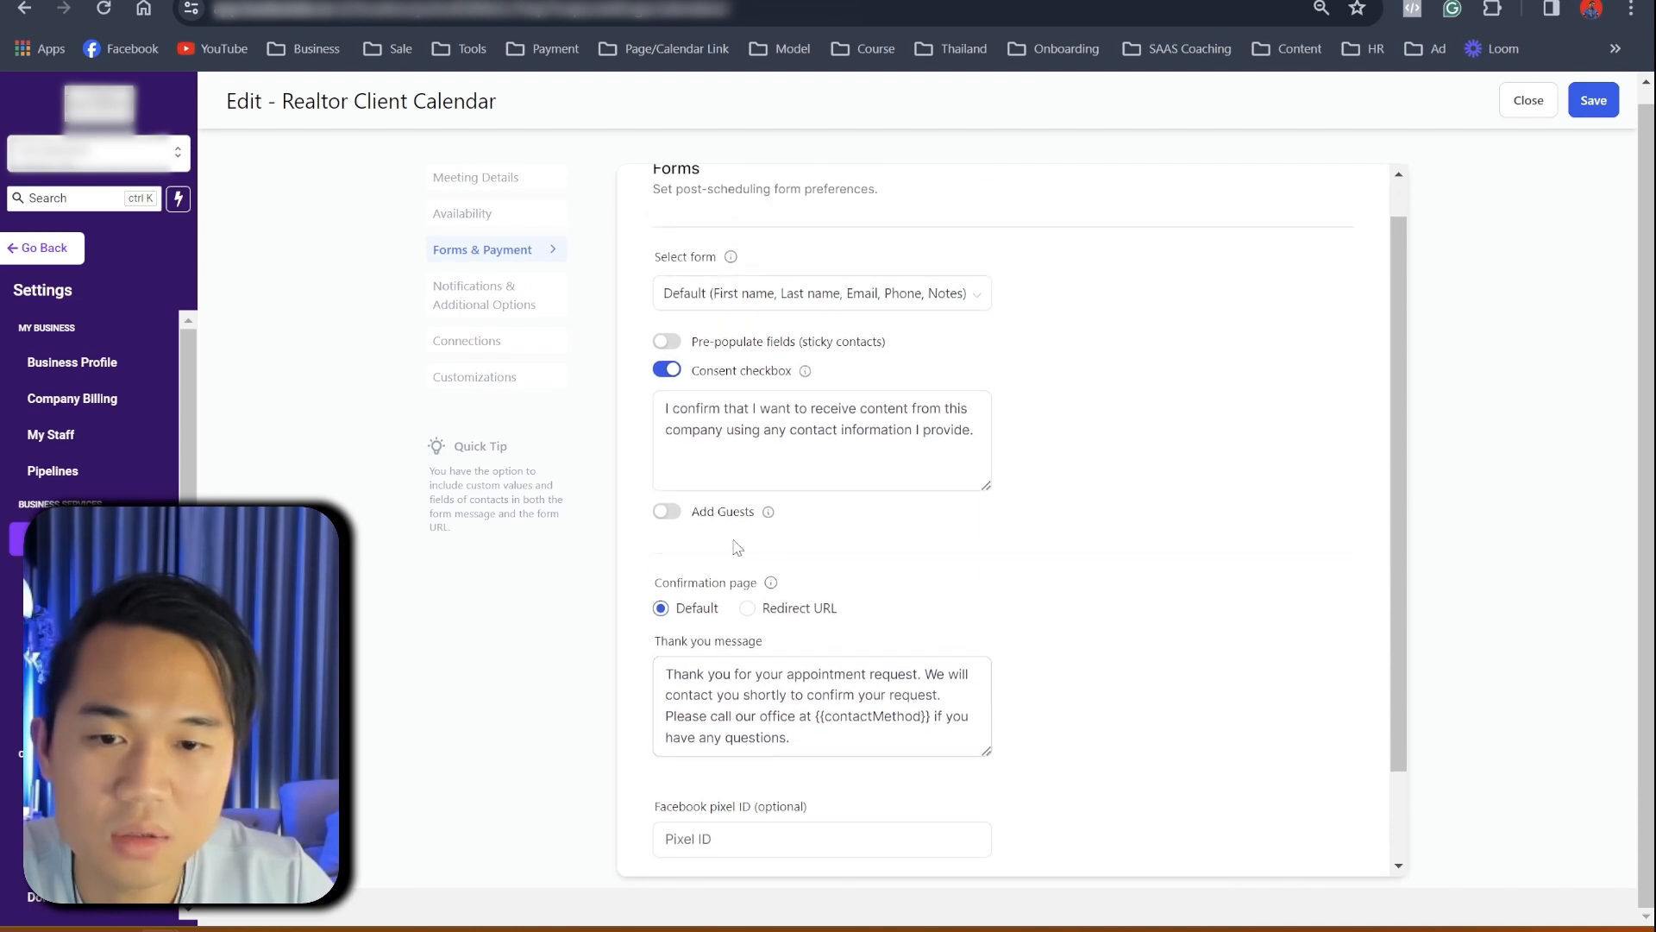
pyautogui.click(503, 296)
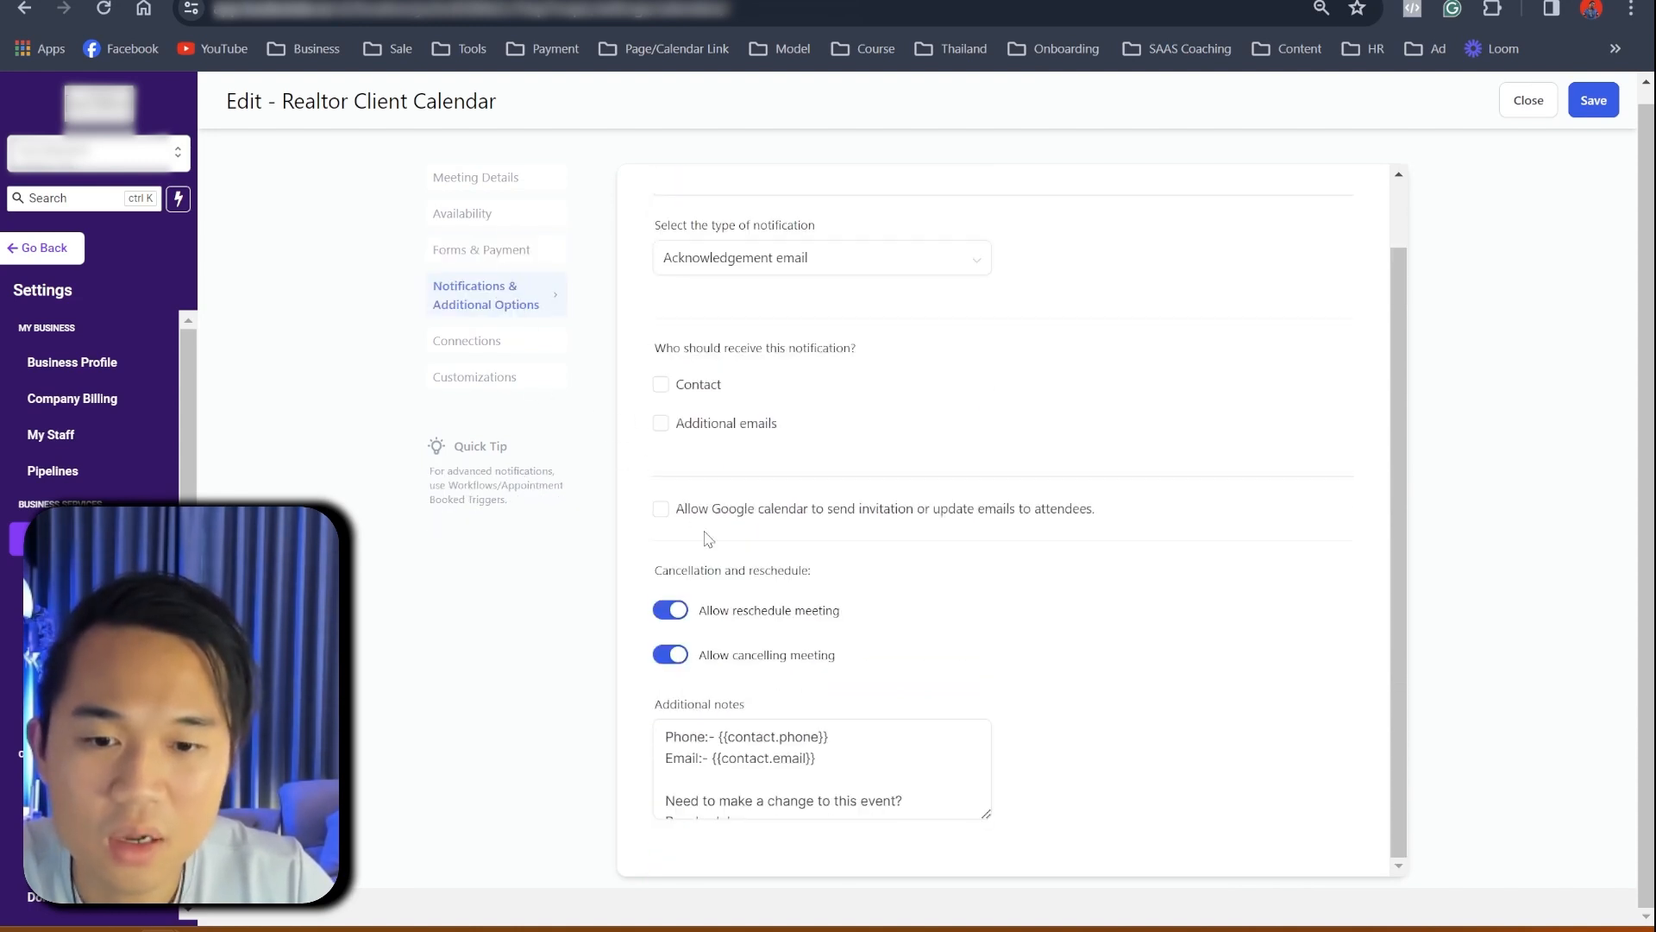
pyautogui.click(500, 341)
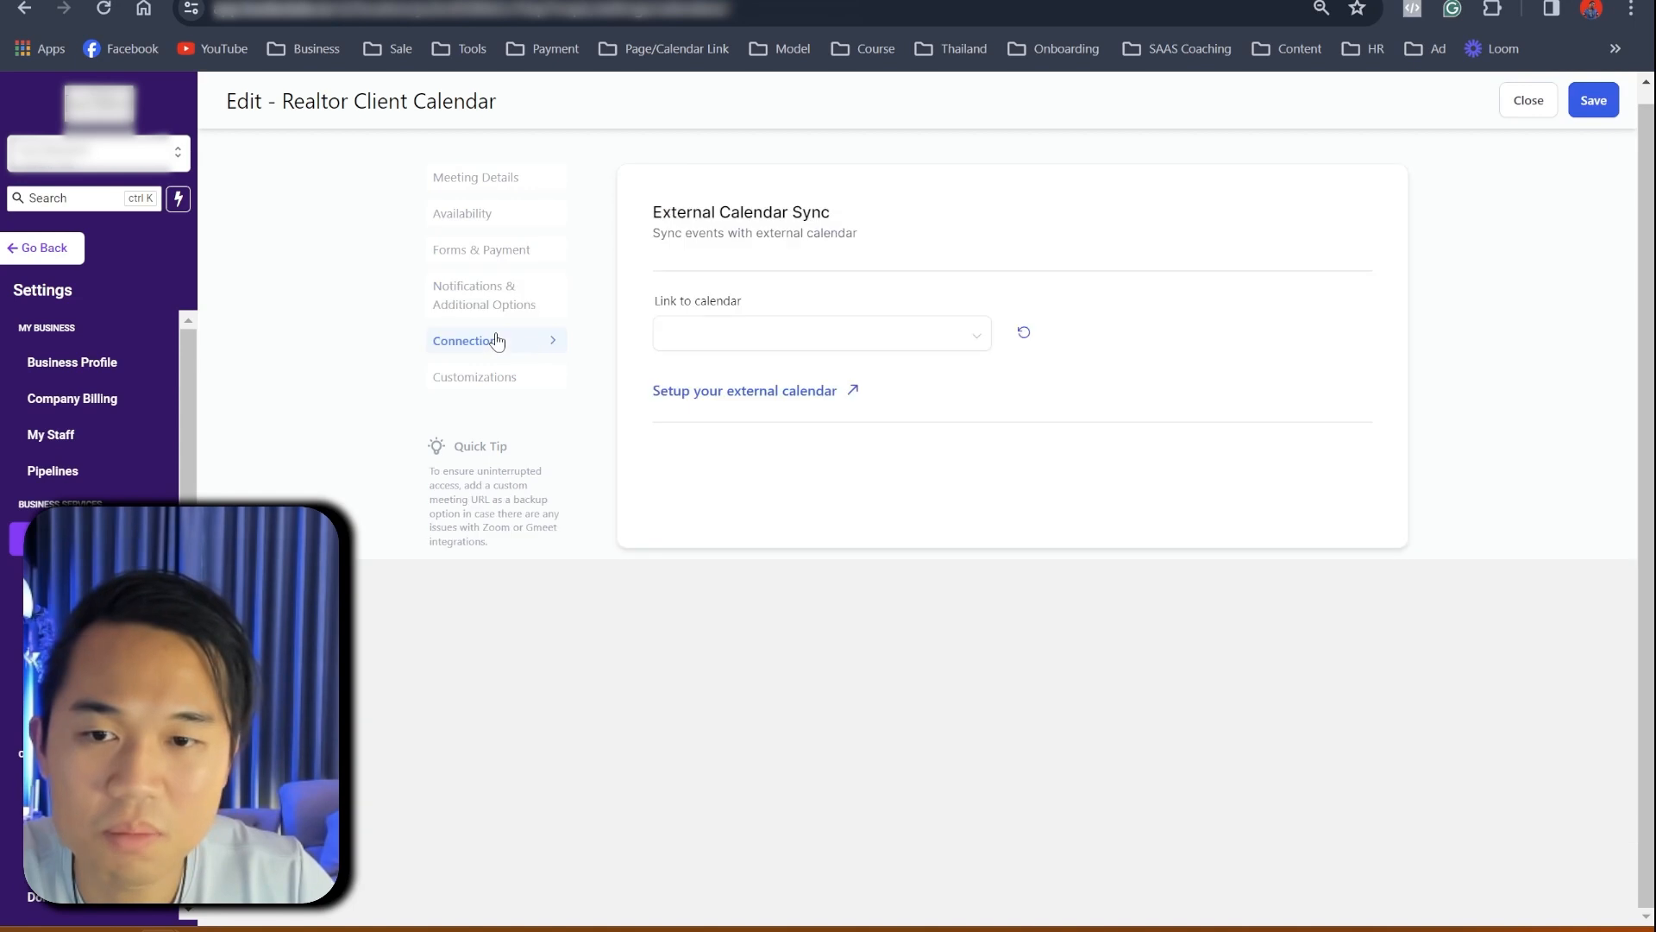
pyautogui.click(489, 378)
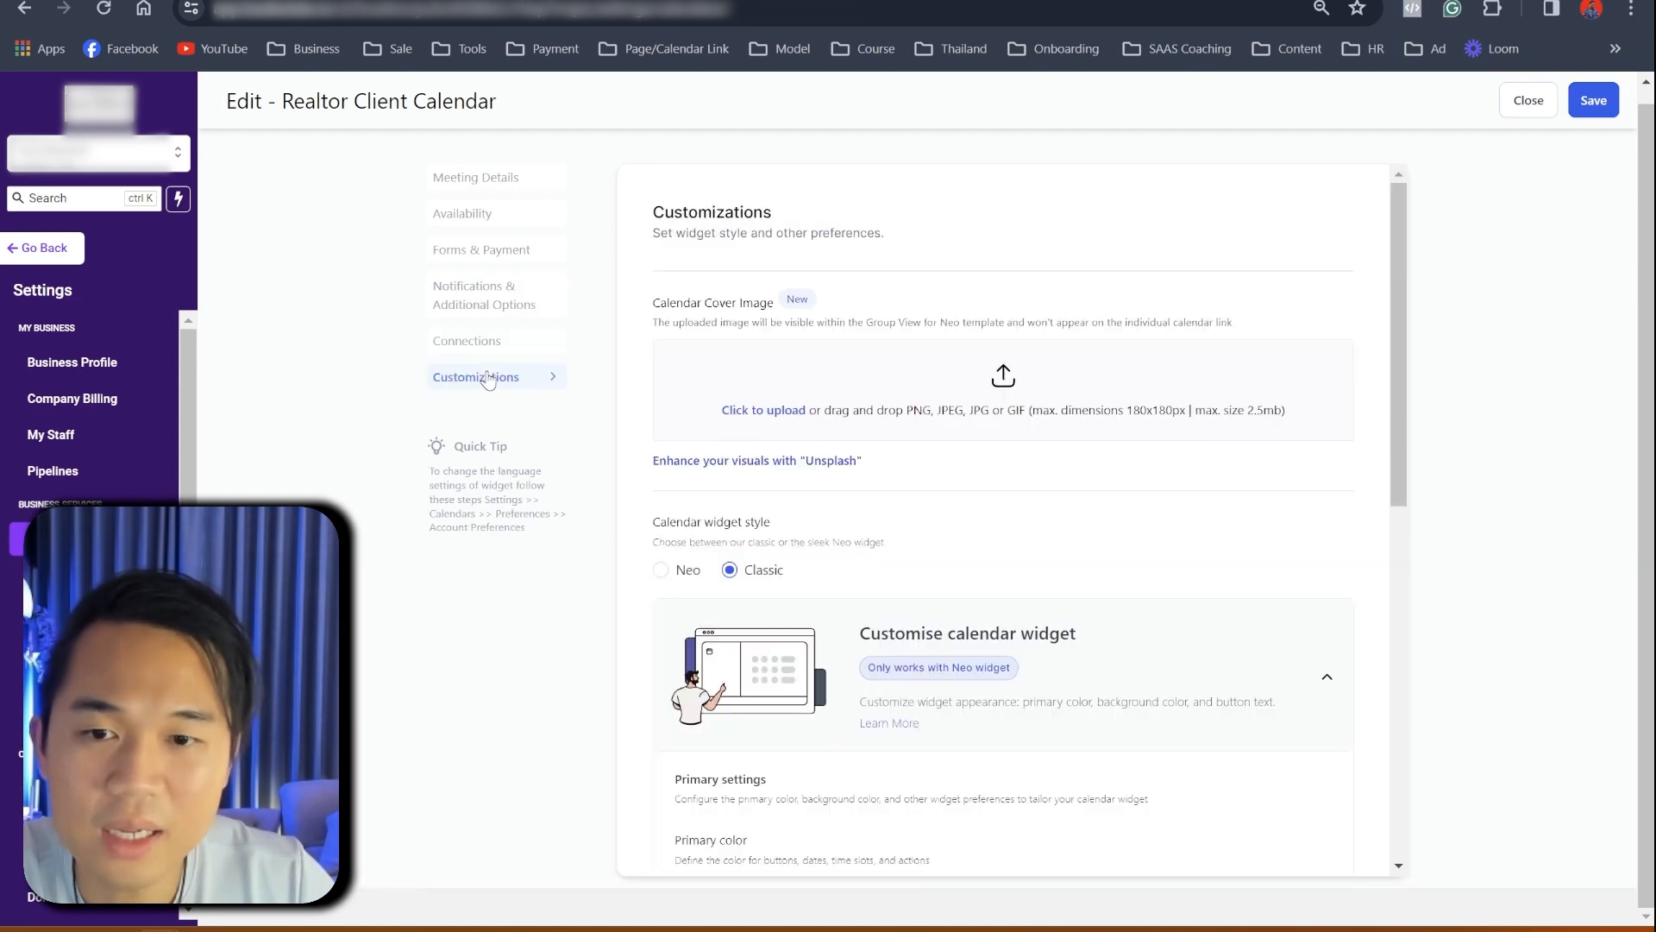
pyautogui.scroll(-8, 911, 548)
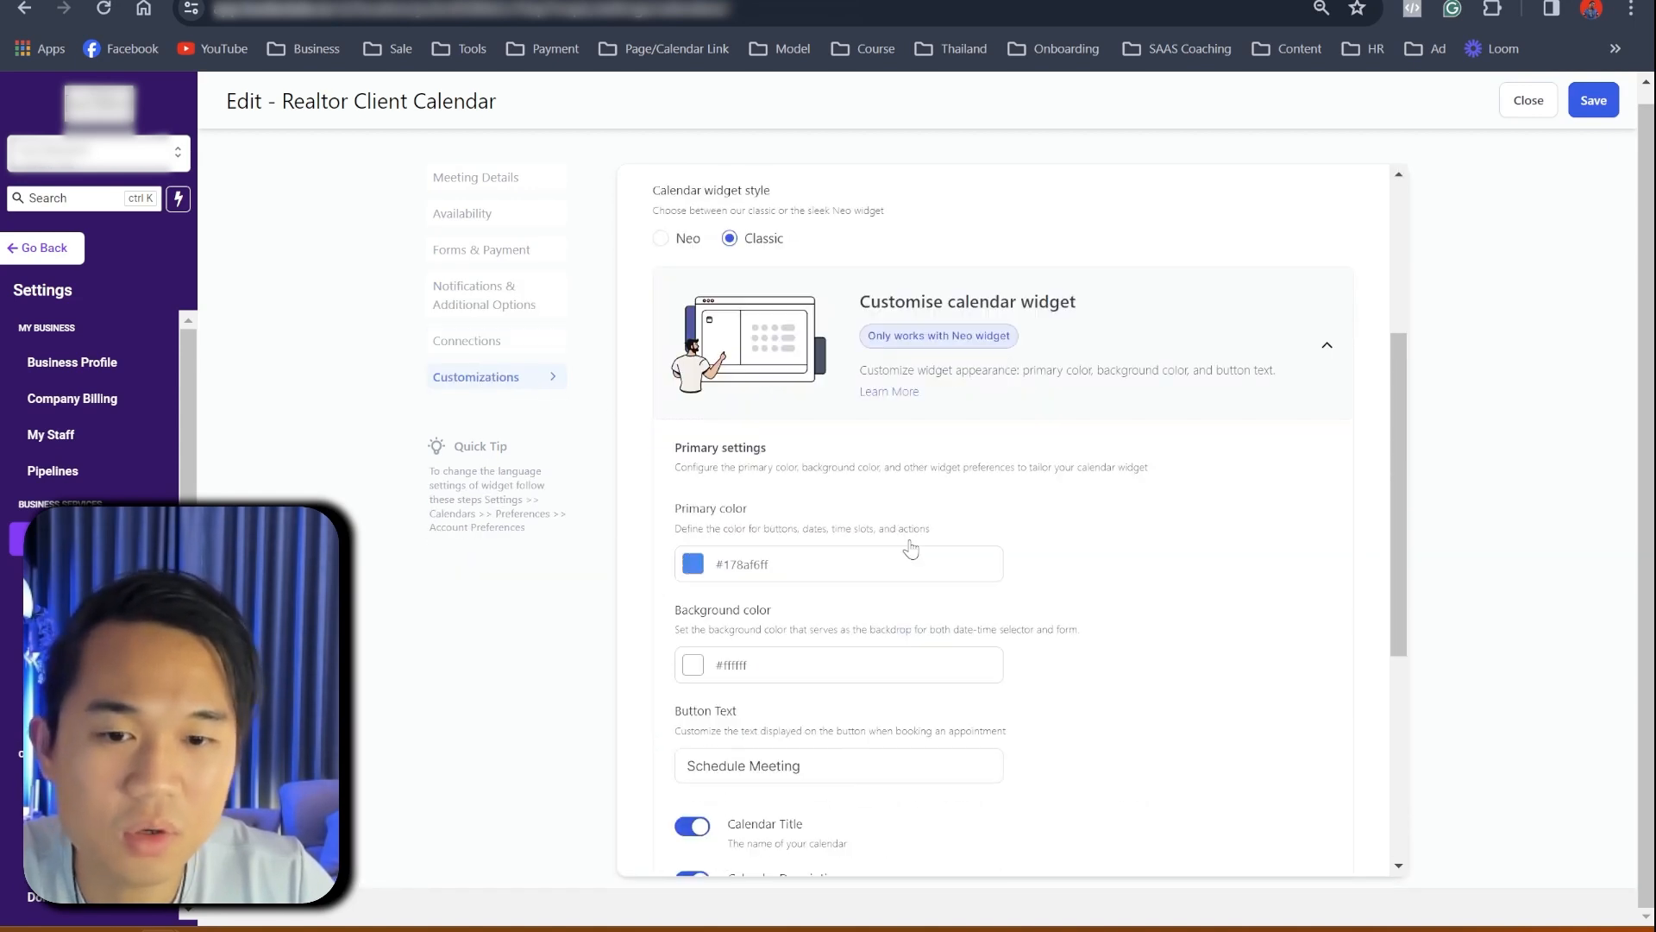
pyautogui.scroll(4, 915, 550)
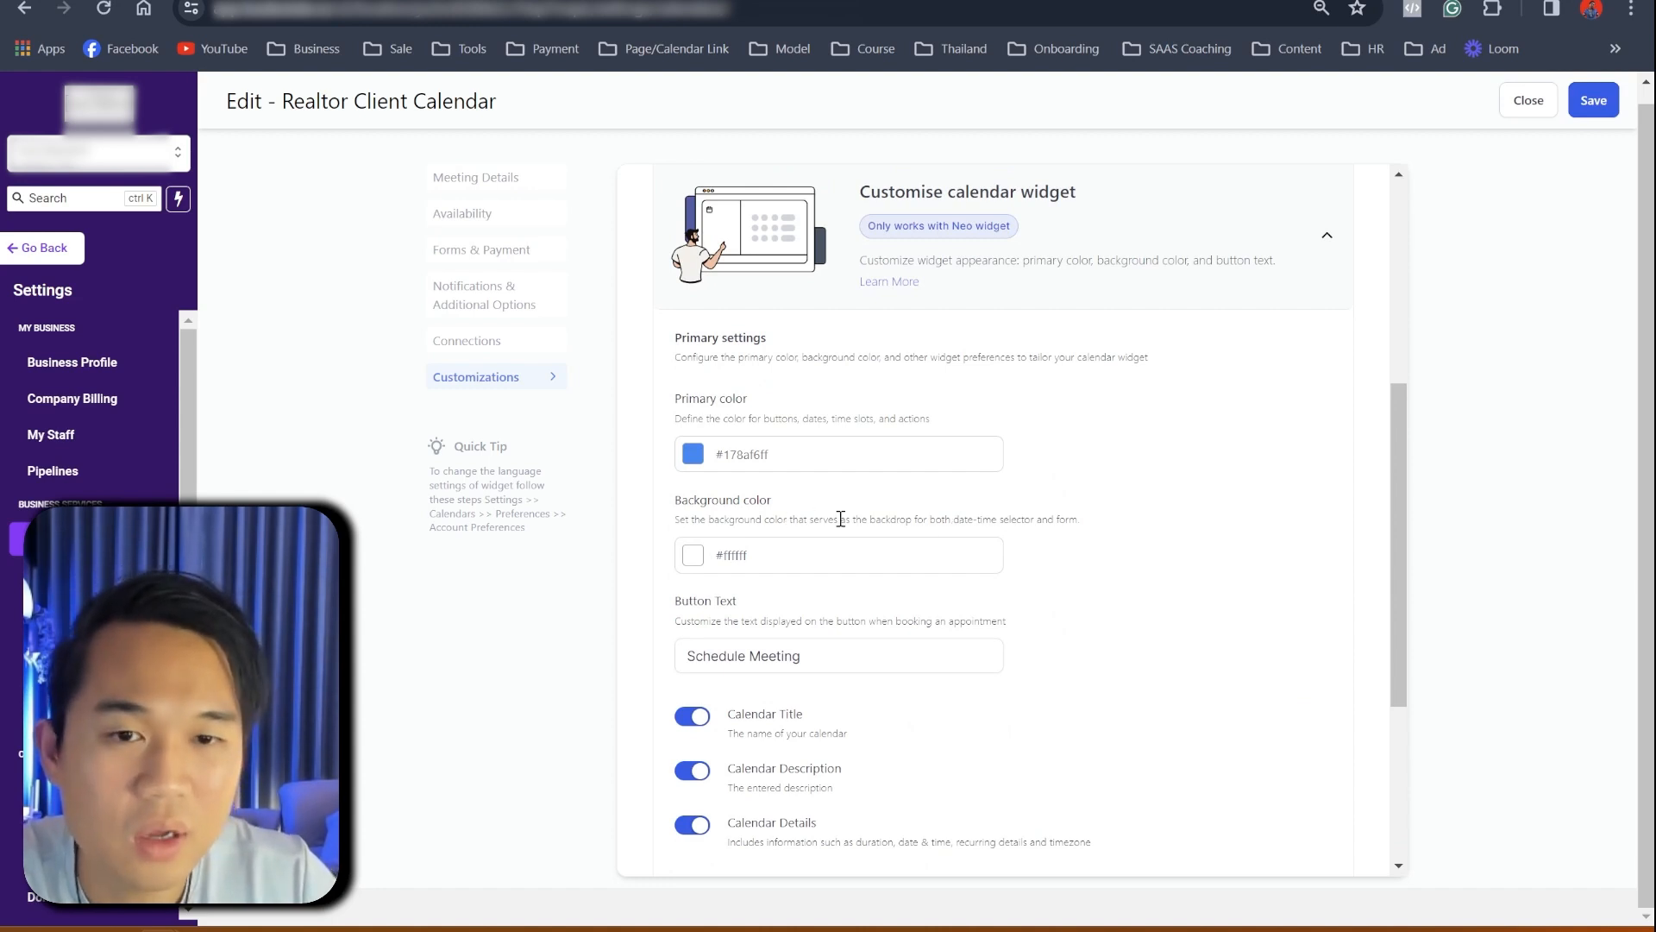
pyautogui.scroll(-4, 849, 526)
pyautogui.scroll(3, 860, 532)
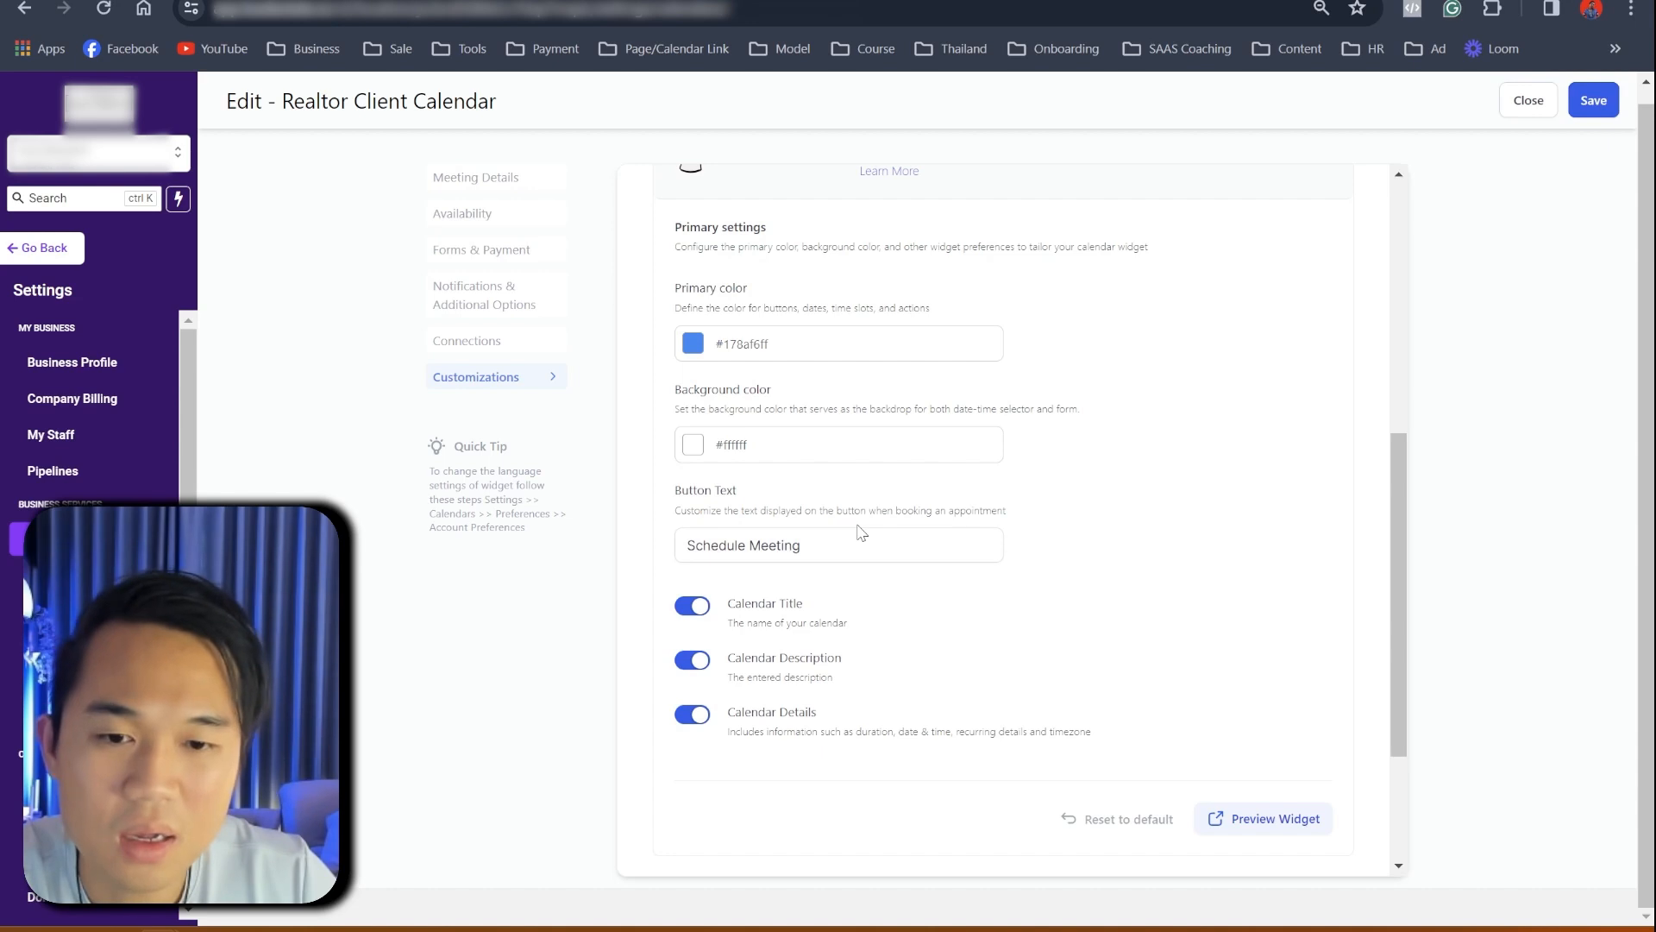
pyautogui.scroll(4, 859, 531)
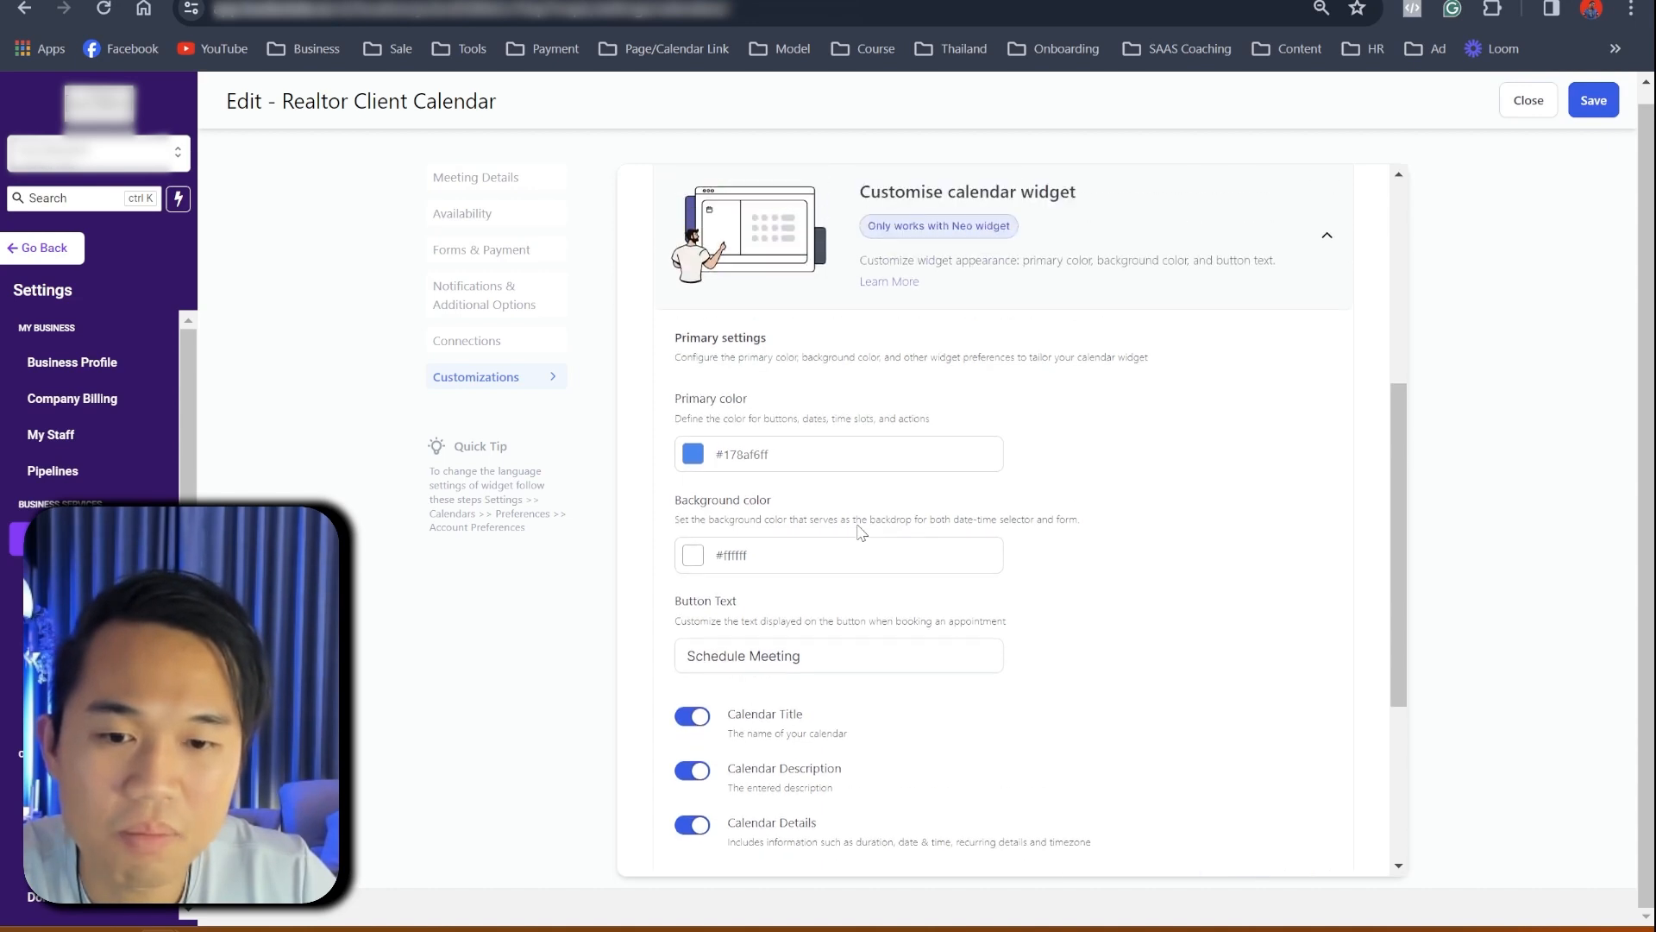
# - Step back through Notifications, Connections, Forms & Payment and the weekly Availability hours
pyautogui.click(499, 314)
pyautogui.click(498, 345)
pyautogui.click(495, 288)
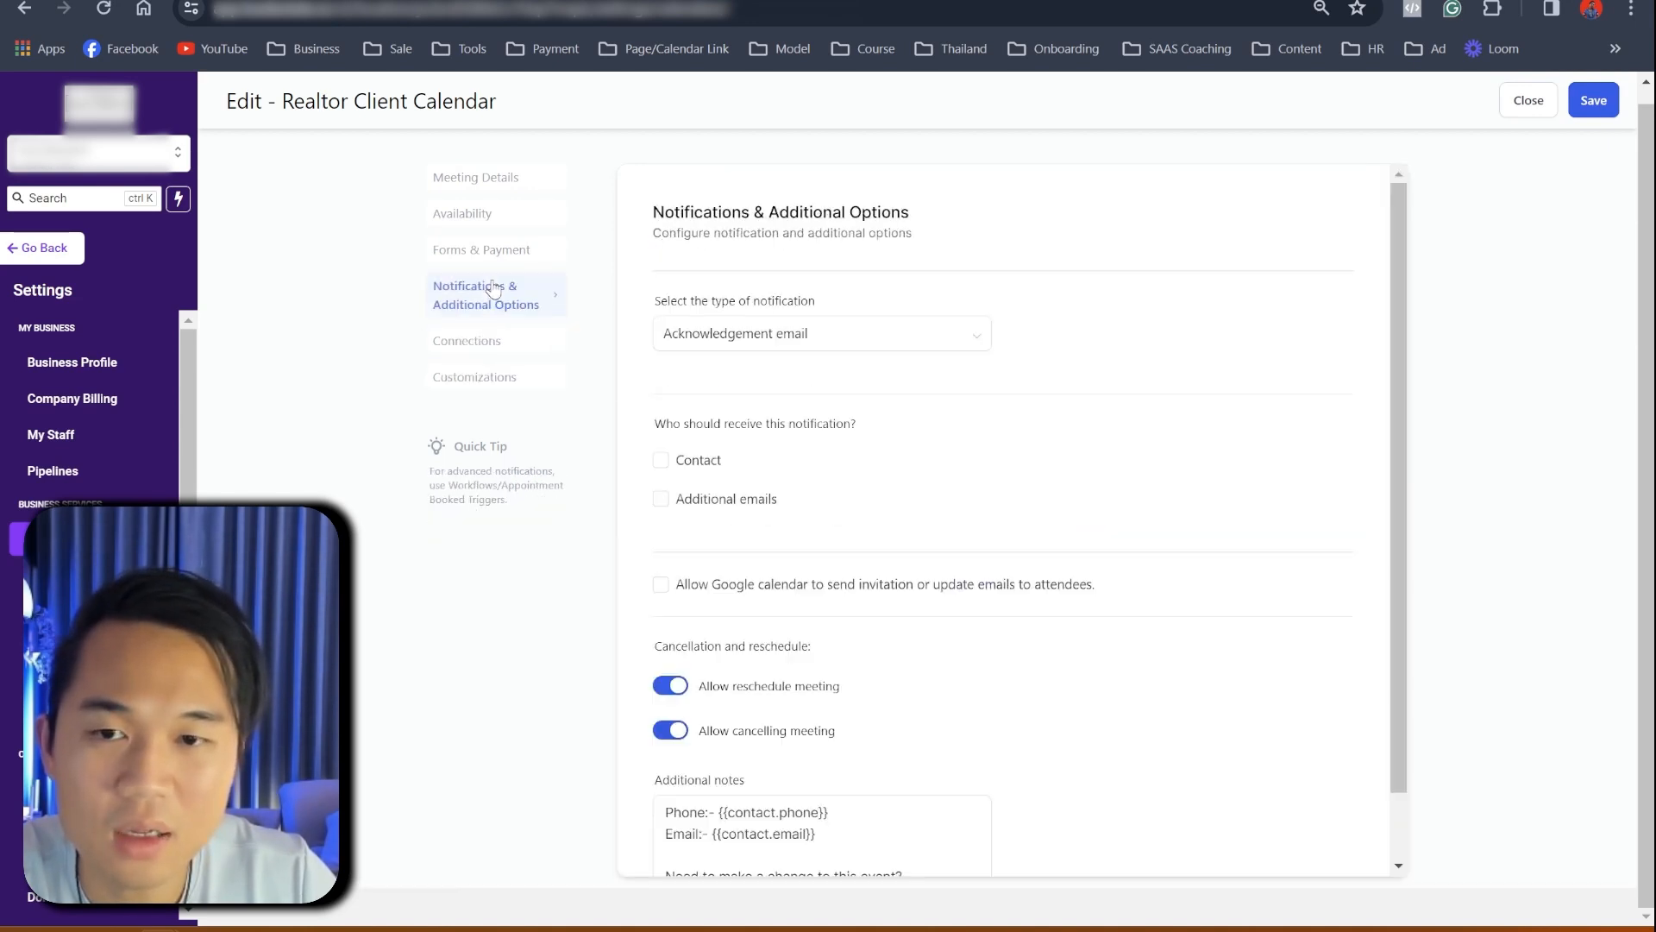
pyautogui.click(486, 251)
pyautogui.click(480, 220)
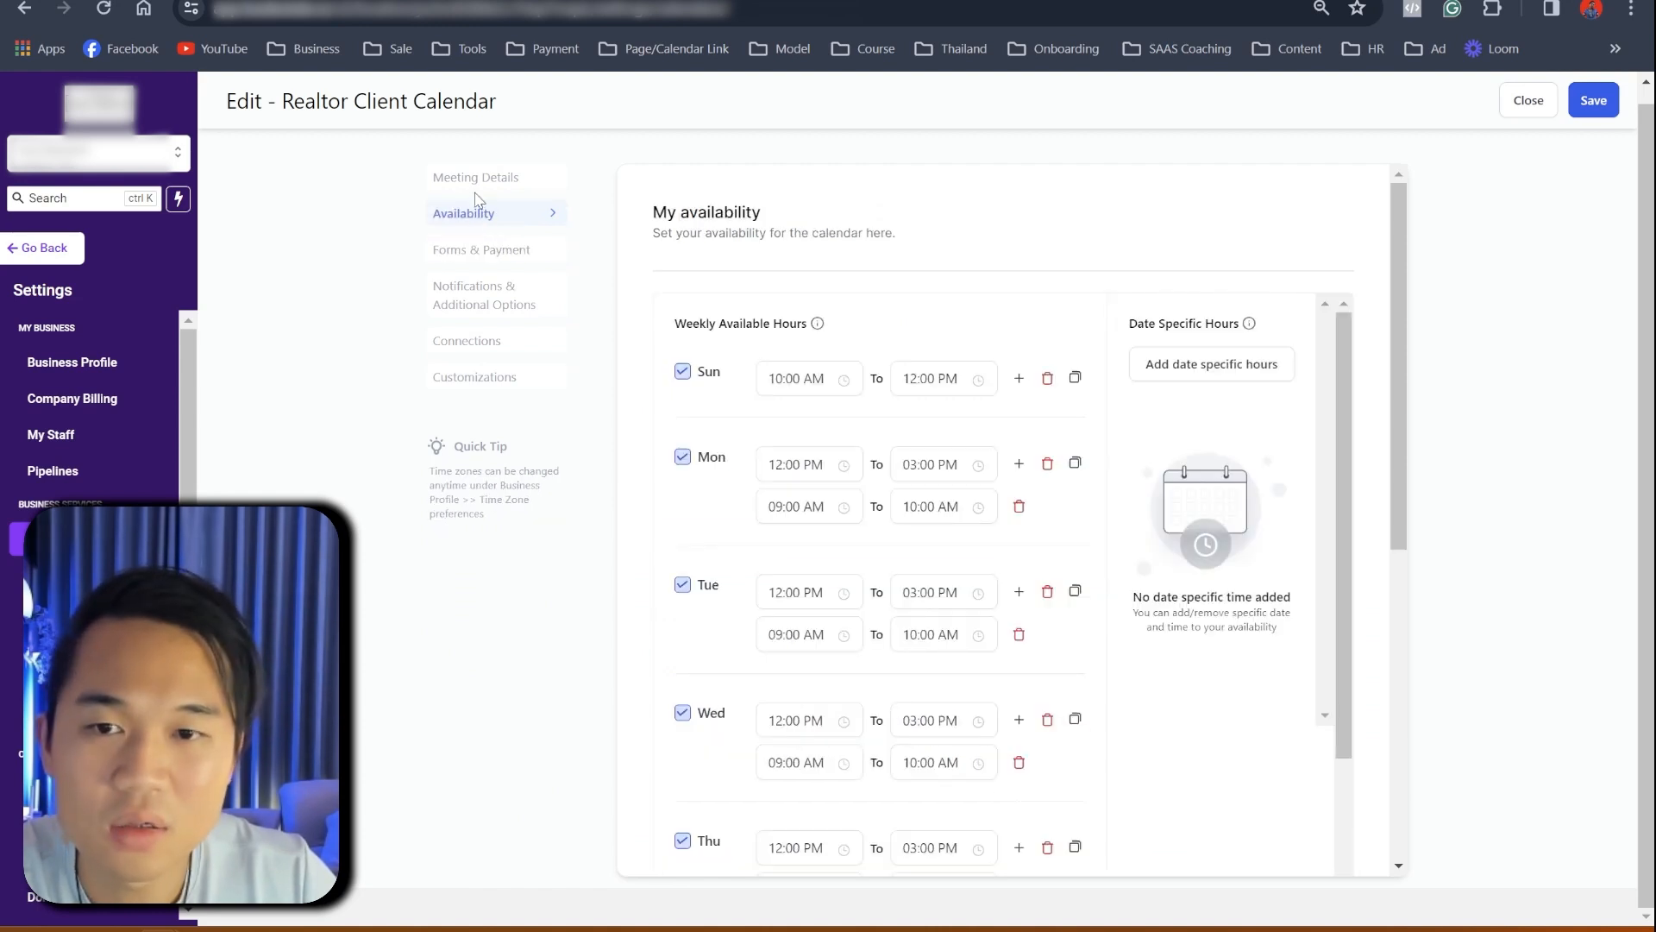
pyautogui.scroll(-10, 846, 466)
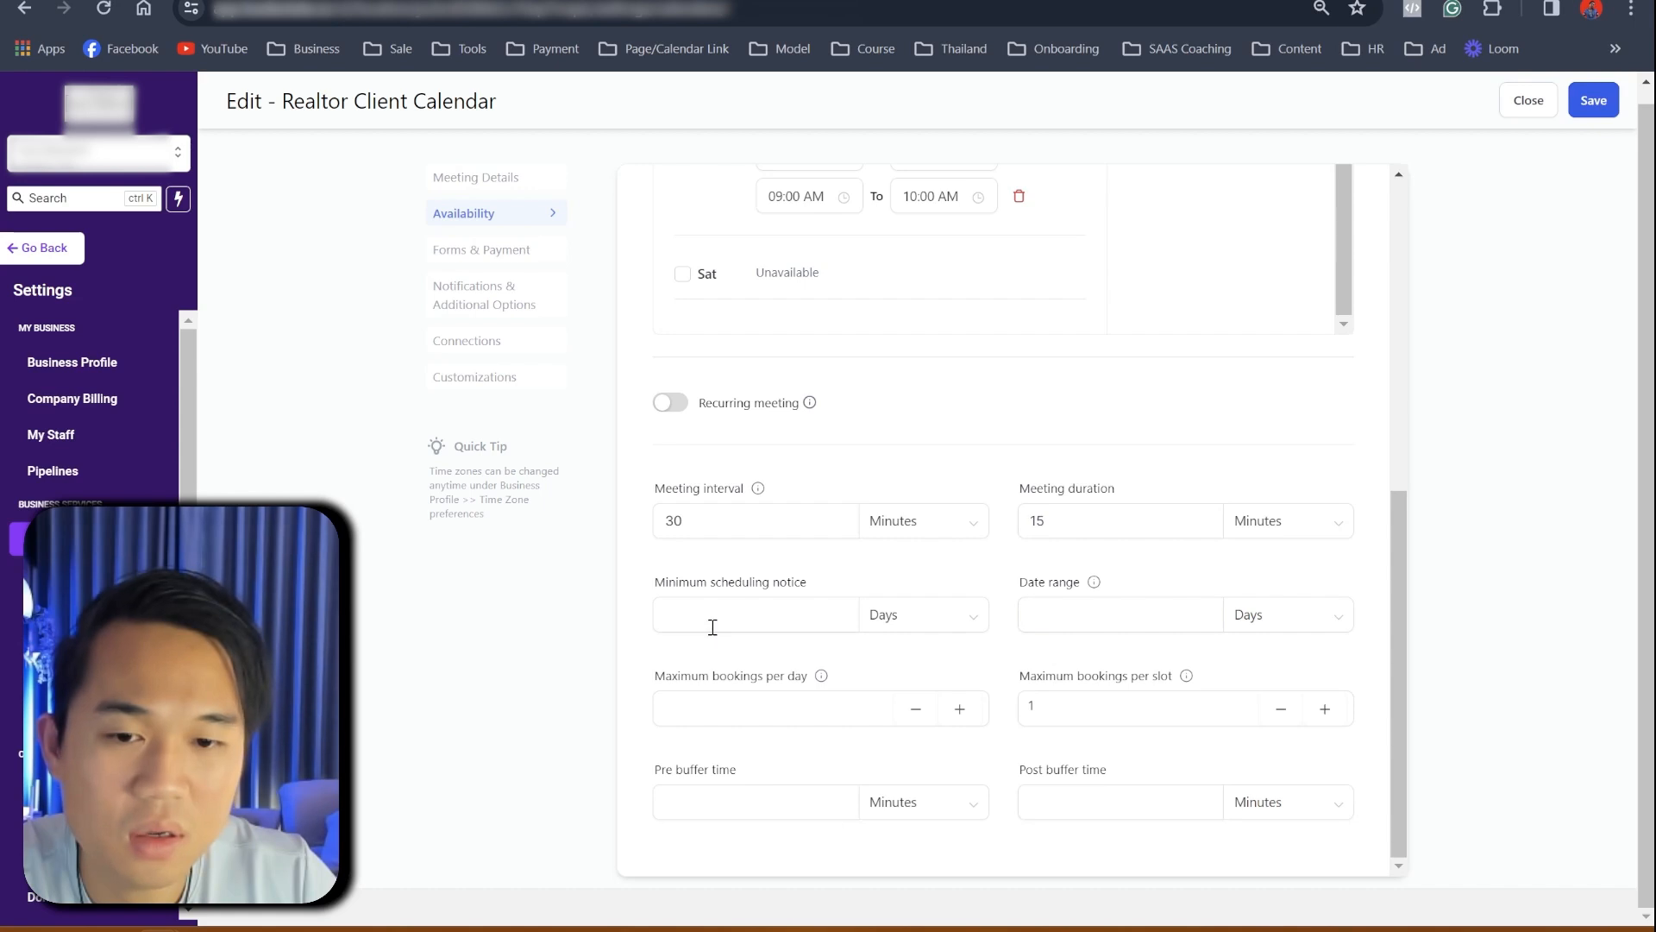
pyautogui.scroll(2, 1035, 671)
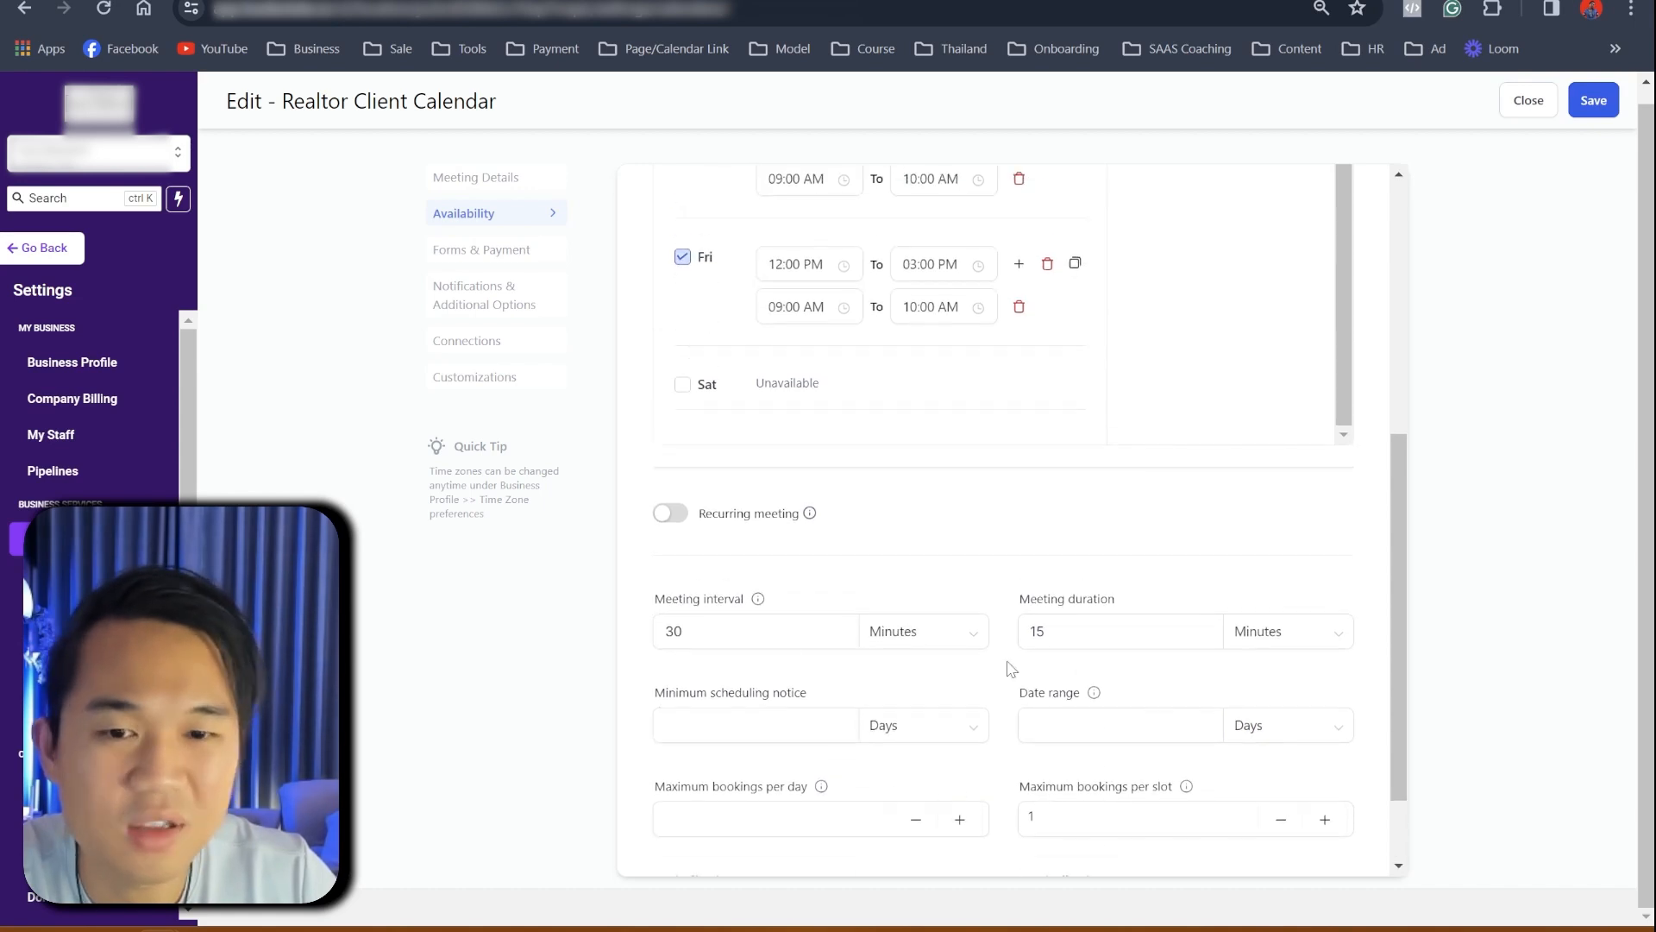
pyautogui.scroll(-2, 983, 759)
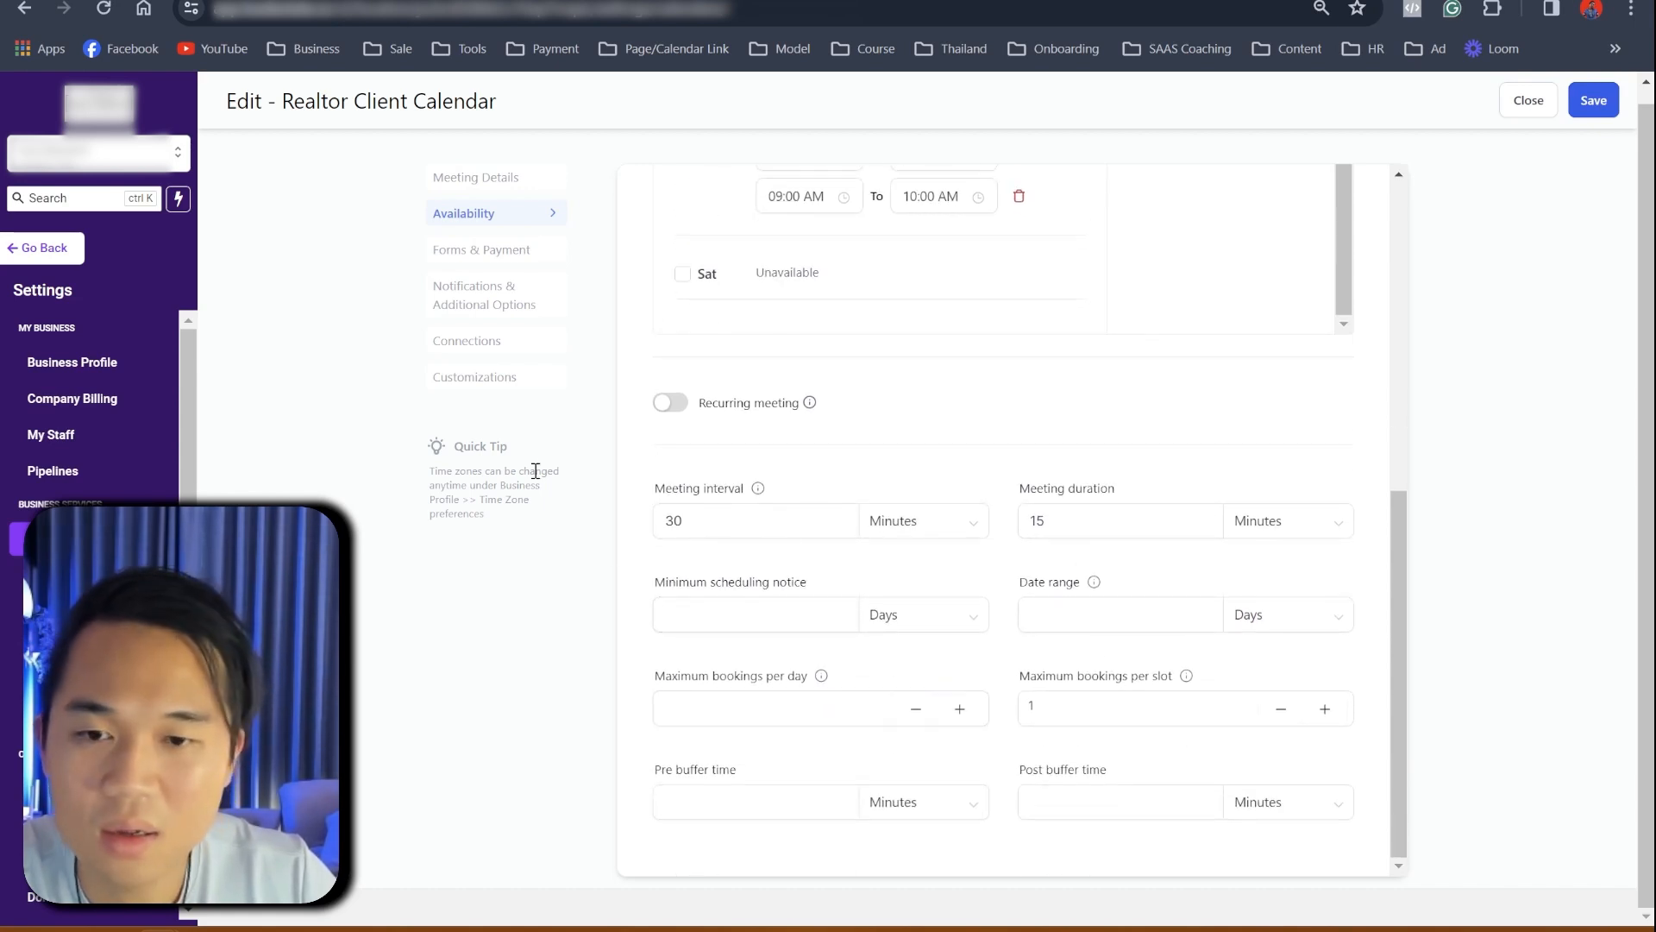
# - Check the Connections and Customizations sections again, ending on Connections
pyautogui.click(477, 345)
pyautogui.click(473, 376)
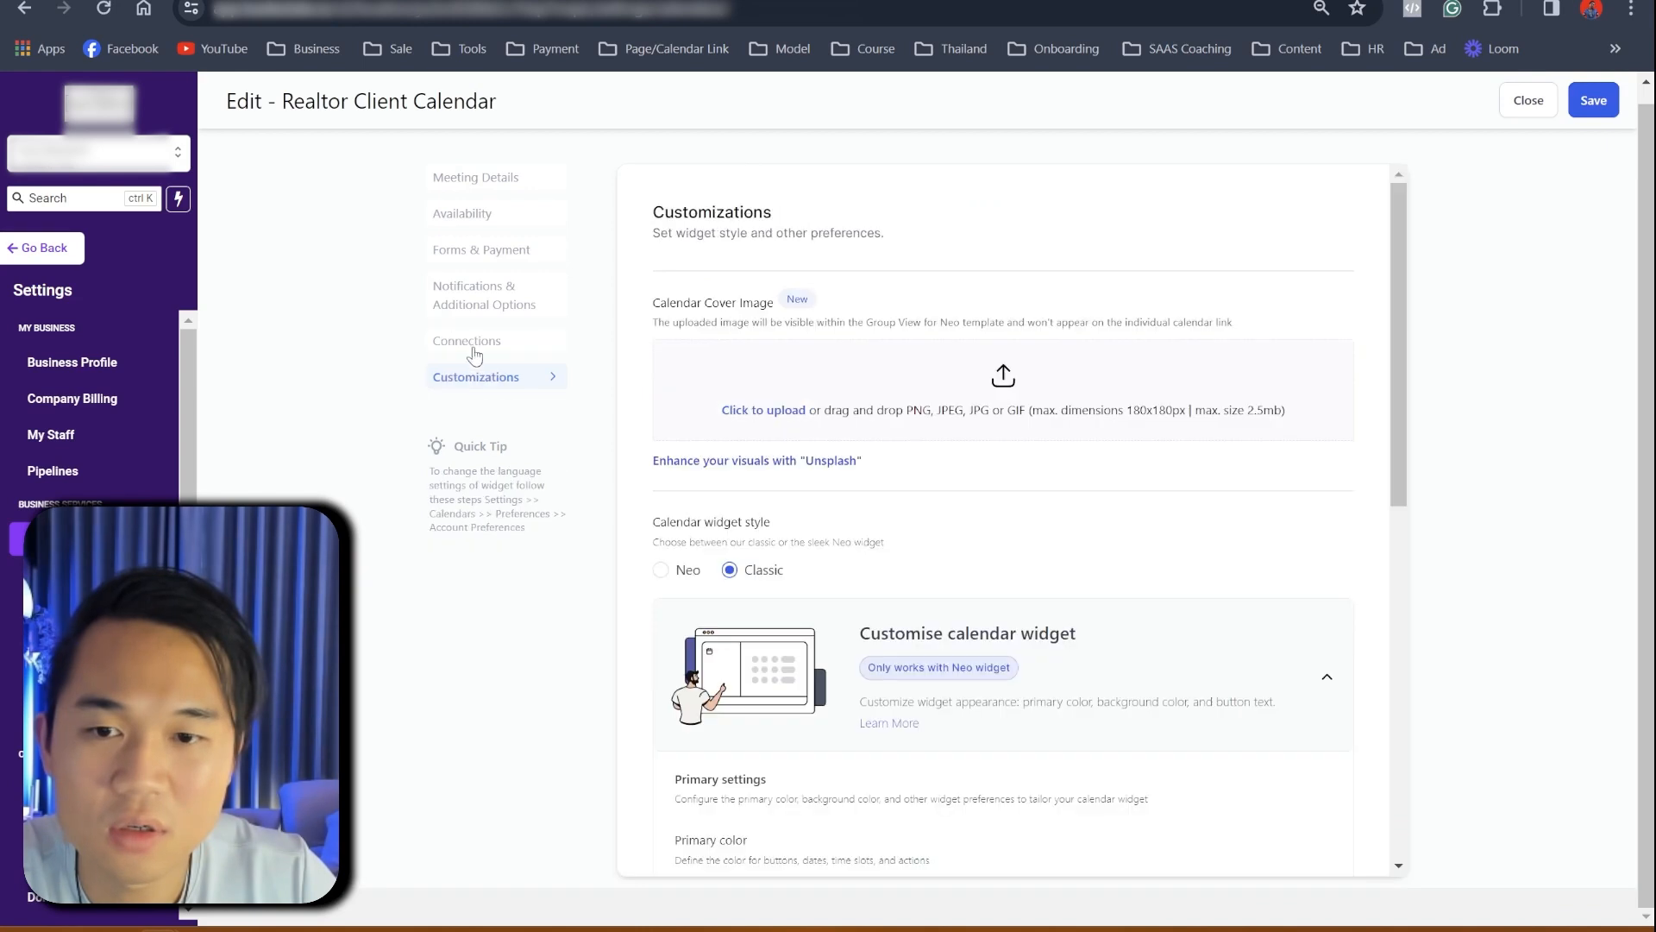
pyautogui.scroll(-8, 1048, 617)
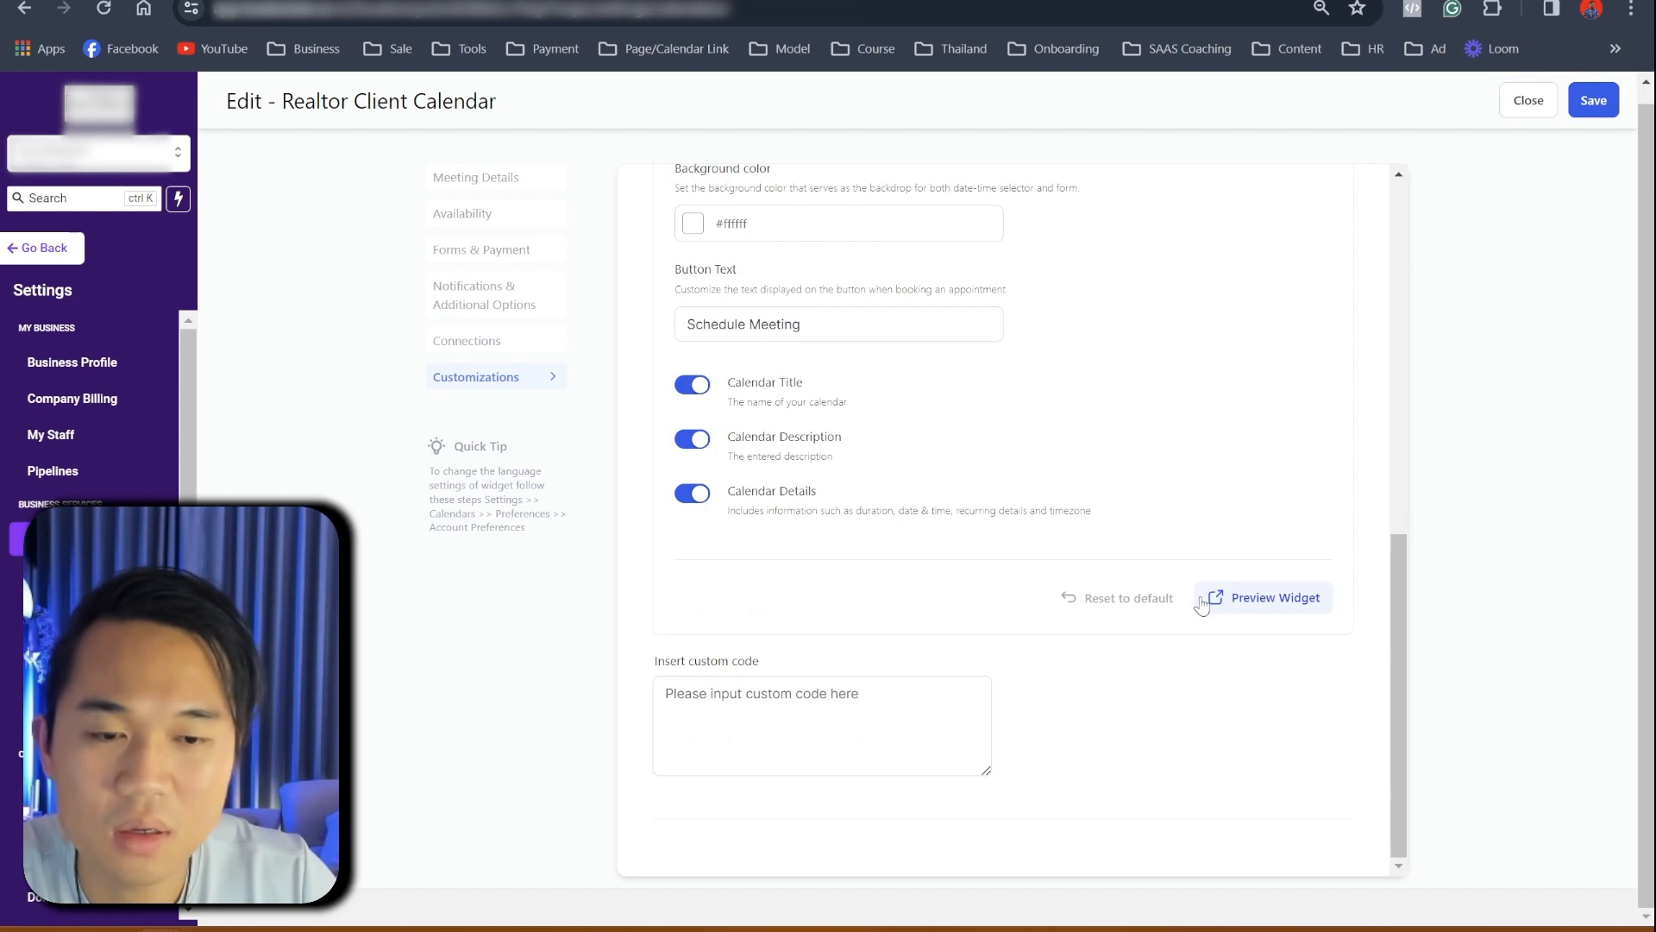
pyautogui.click(501, 339)
# - In Meeting Details, replace the custom booking URL slug with 15minsre, removing the trailing space
pyautogui.click(468, 181)
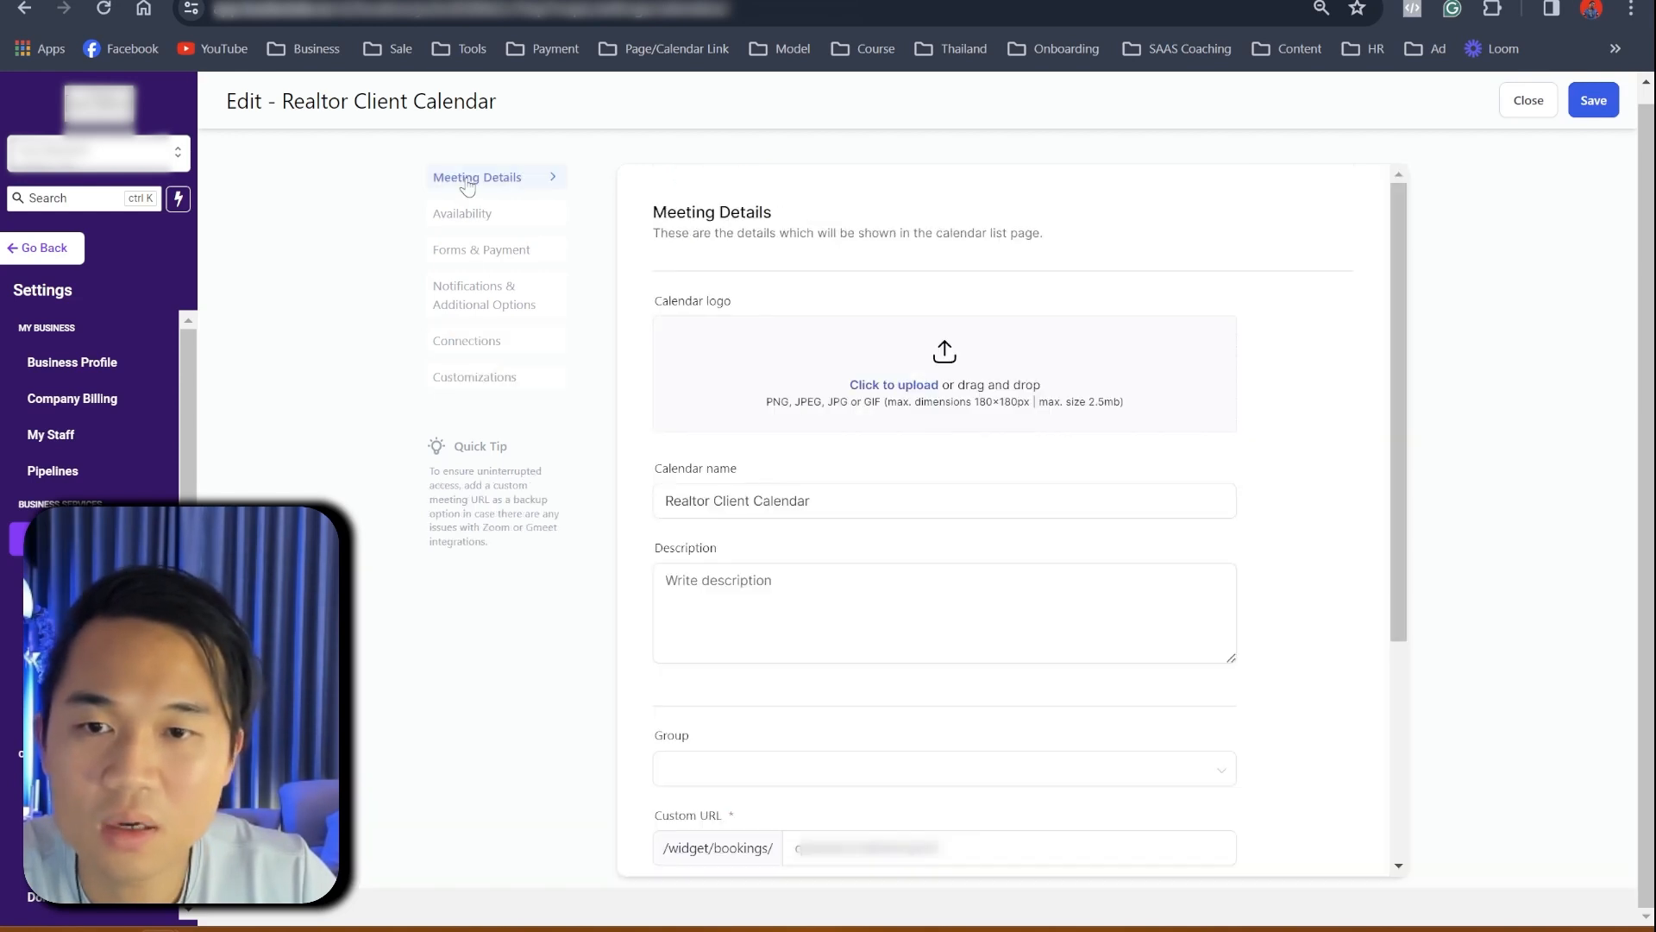
pyautogui.scroll(-4, 671, 333)
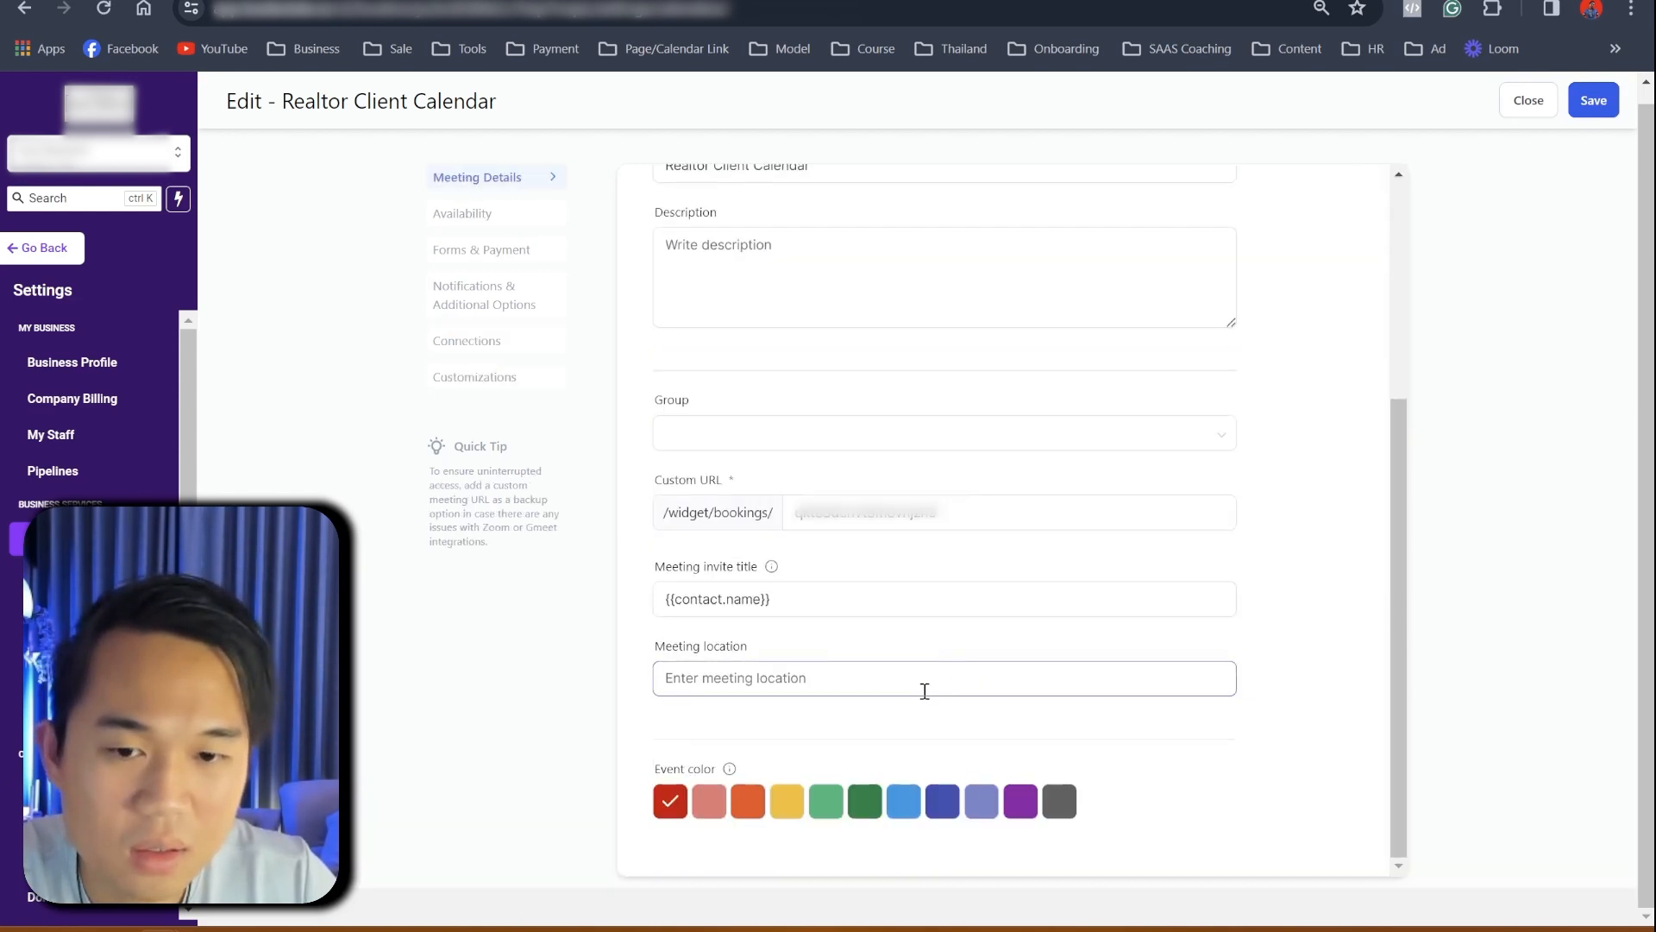
pyautogui.click(860, 522)
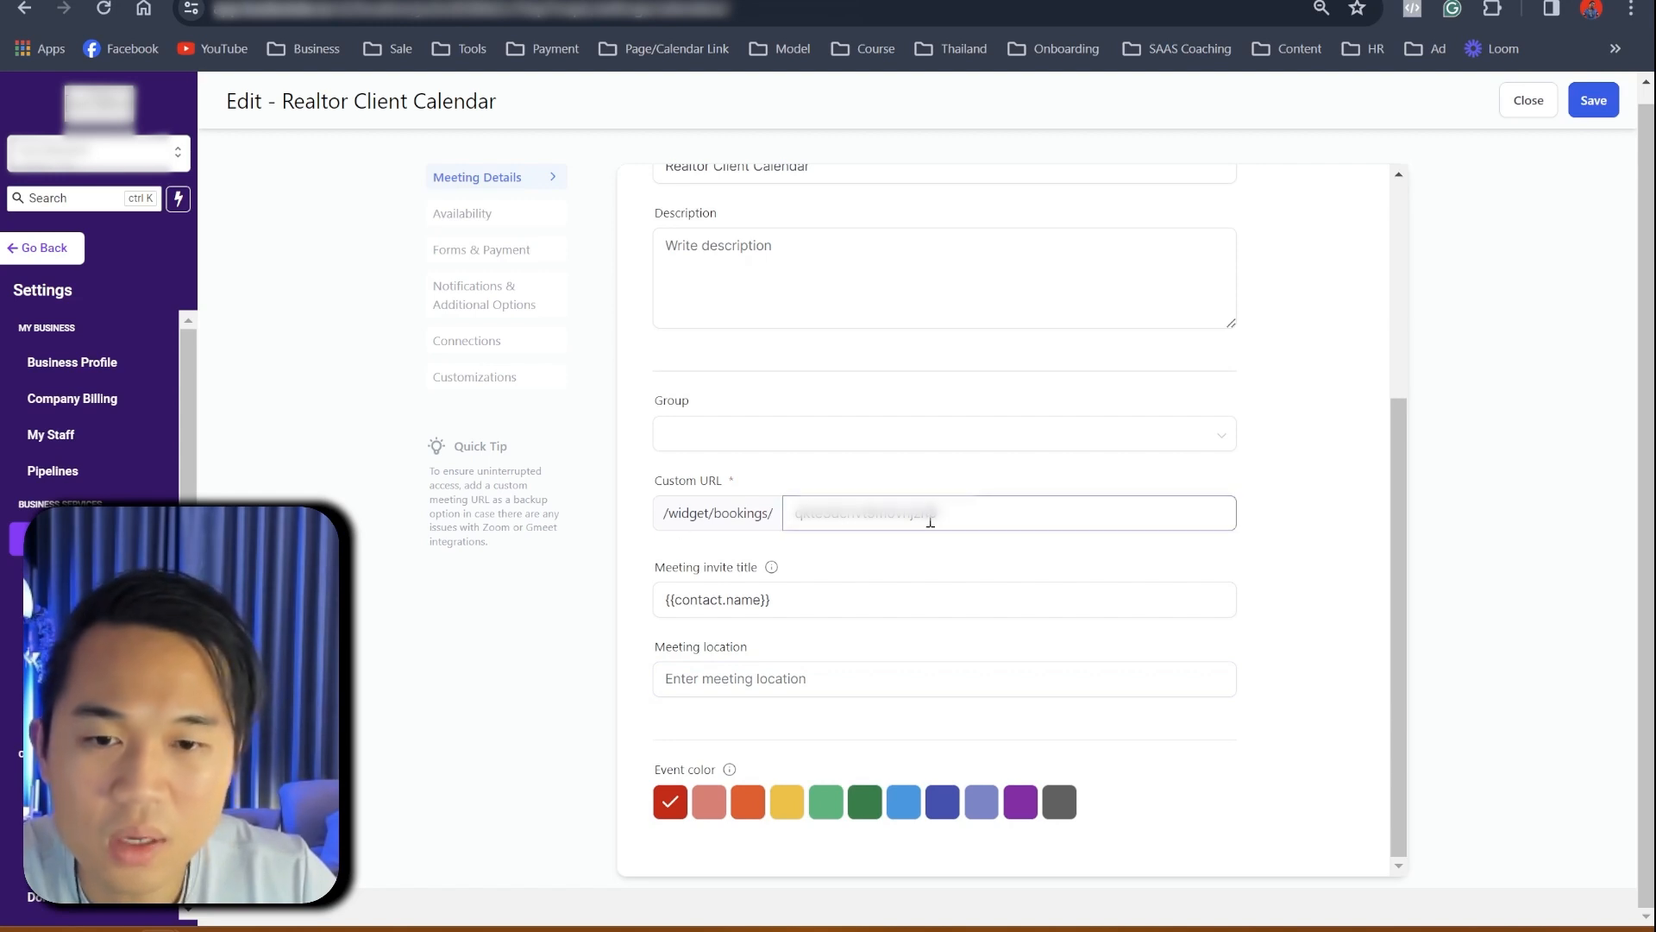
pyautogui.doubleClick(930, 522)
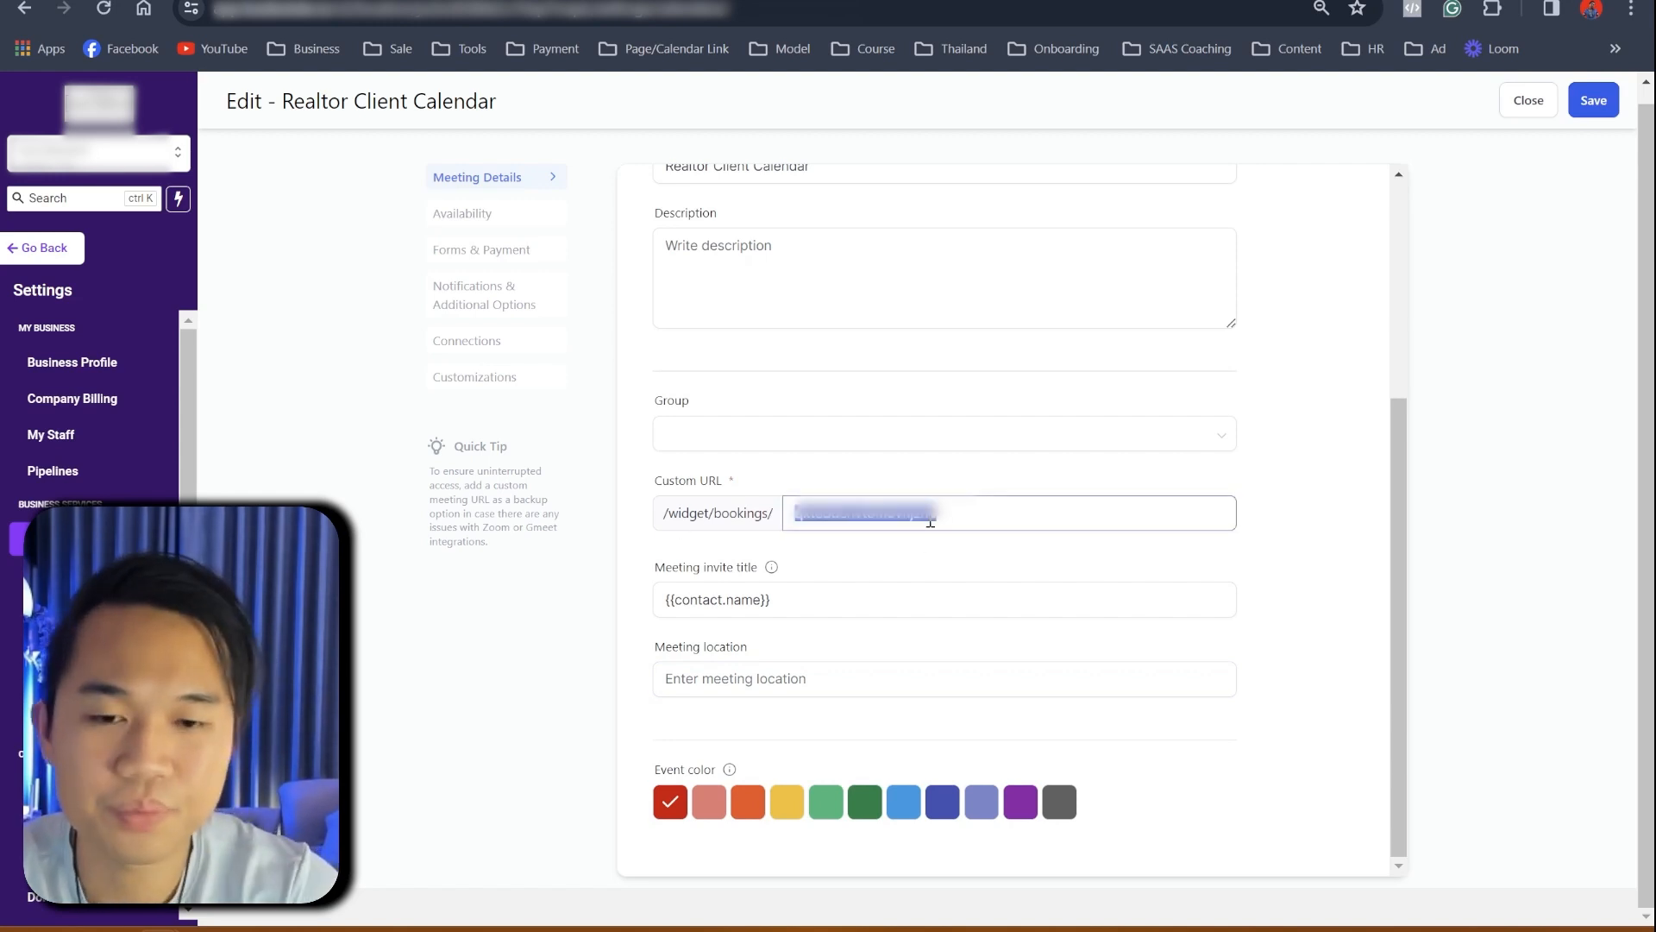
pyautogui.write('15mins')
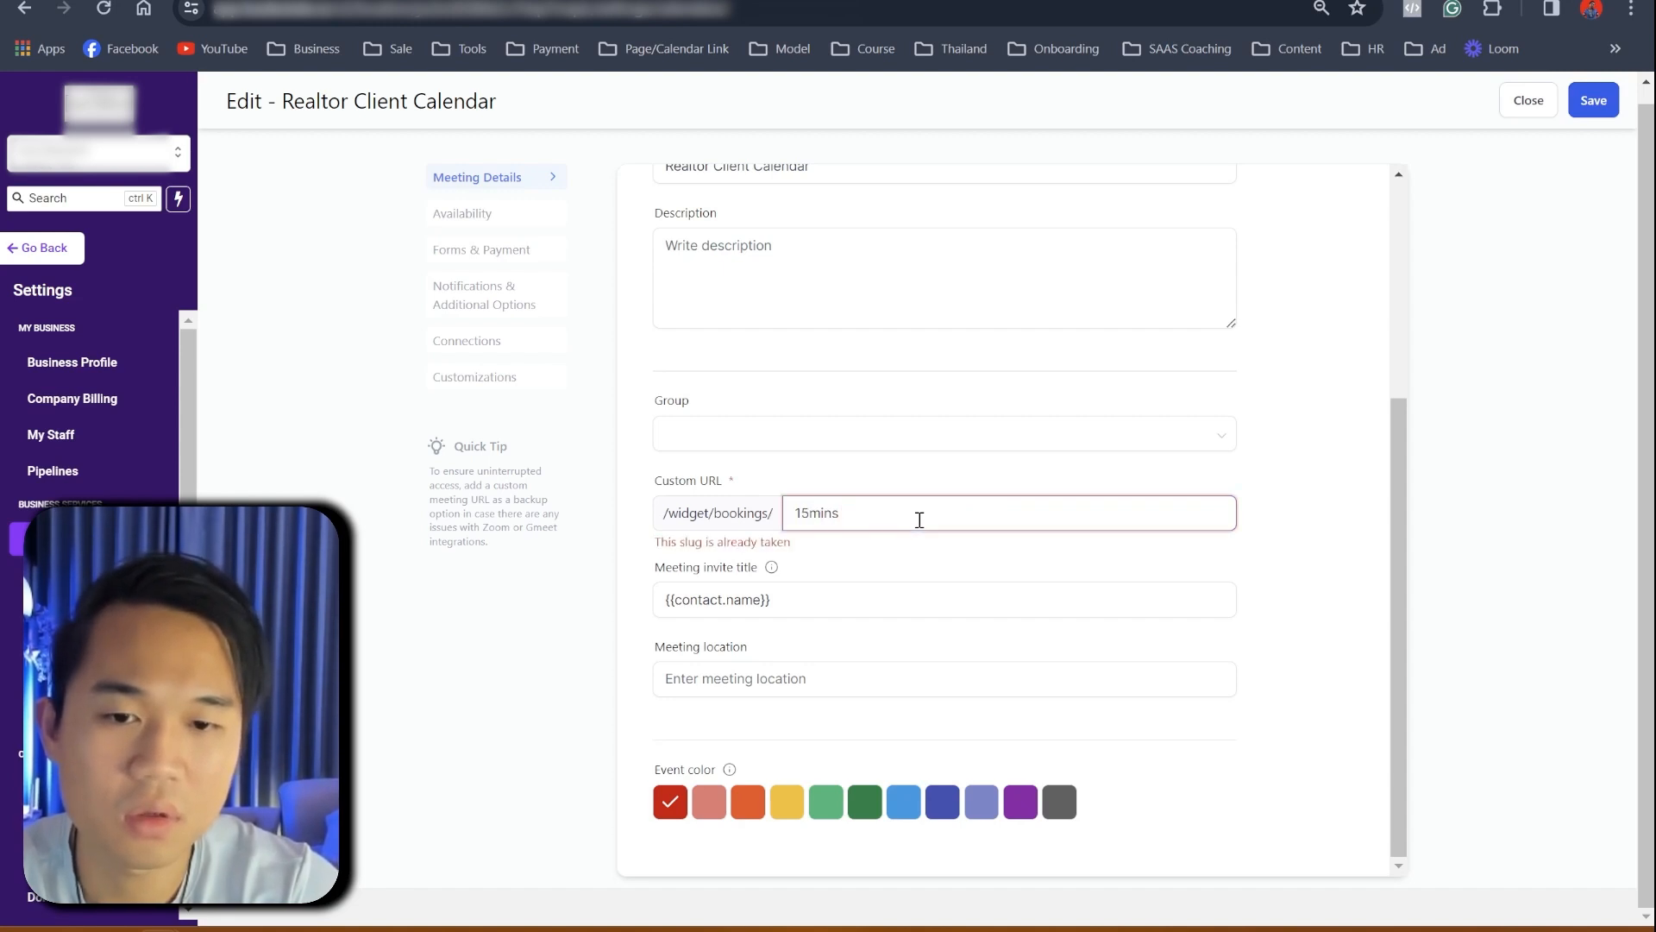
pyautogui.write('re')
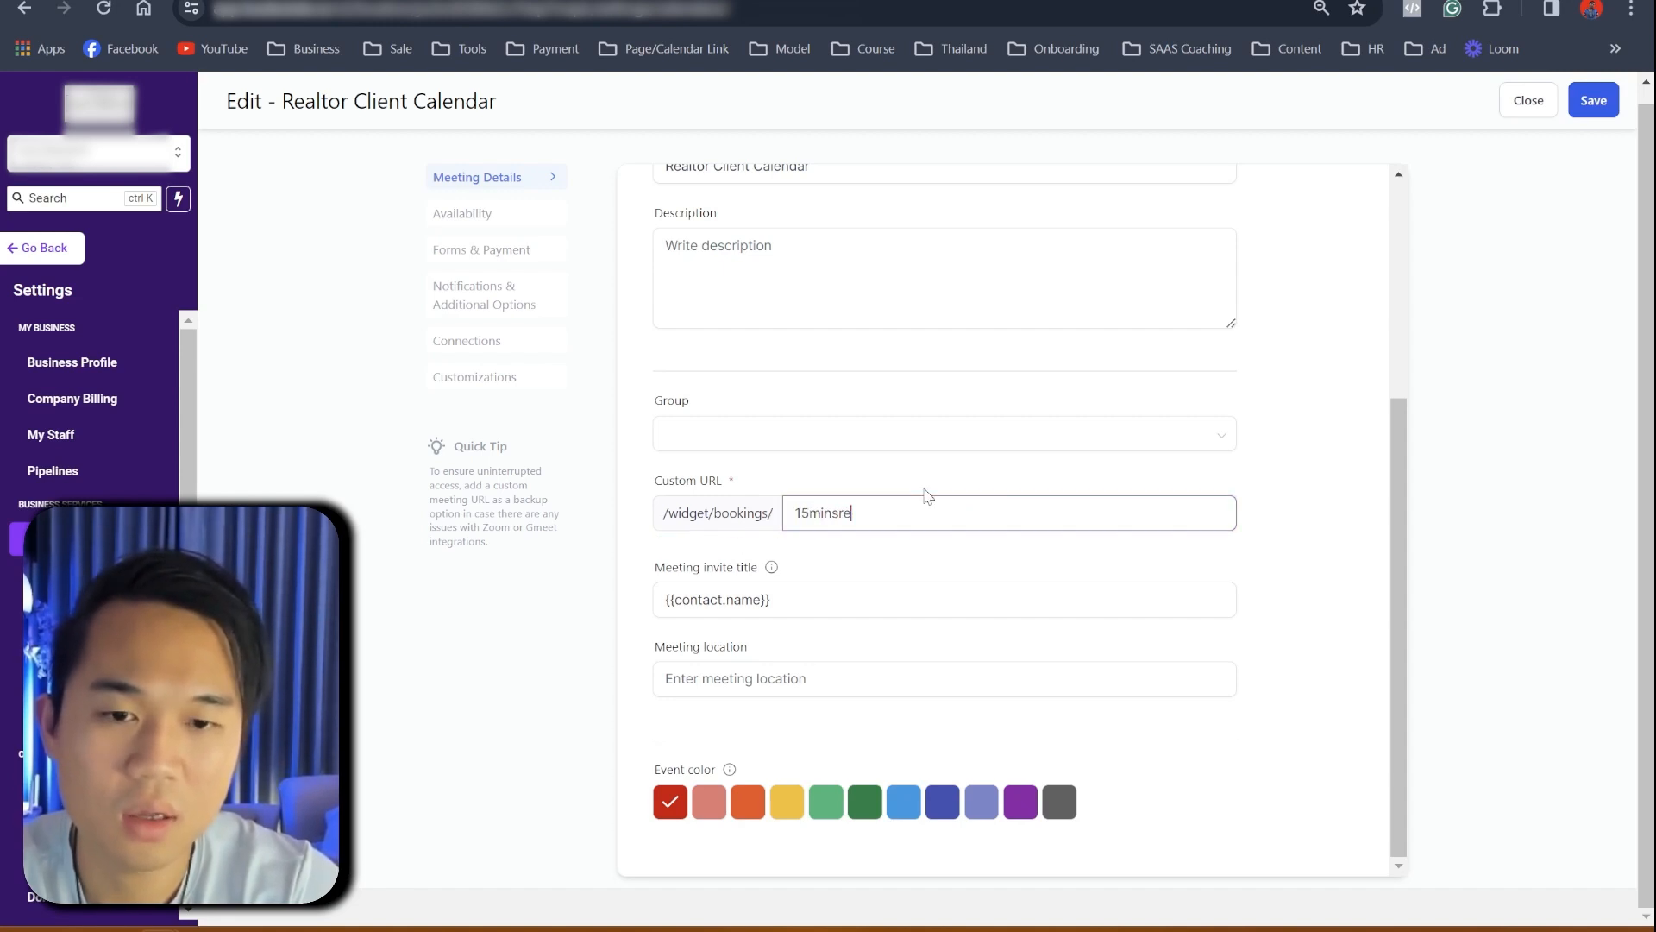
pyautogui.press('BackSpace')
pyautogui.press('BackSpace')
pyautogui.press('BackSpace')
pyautogui.press('BackSpace')
pyautogui.press('BackSpace')
pyautogui.press('BackSpace')
pyautogui.press('BackSpace')
pyautogui.press('BackSpace')
pyautogui.hotkey('ctrl', 'z')
pyautogui.press('BackSpace')
pyautogui.click(1033, 563)
pyautogui.click(981, 523)
pyautogui.click(1301, 657)
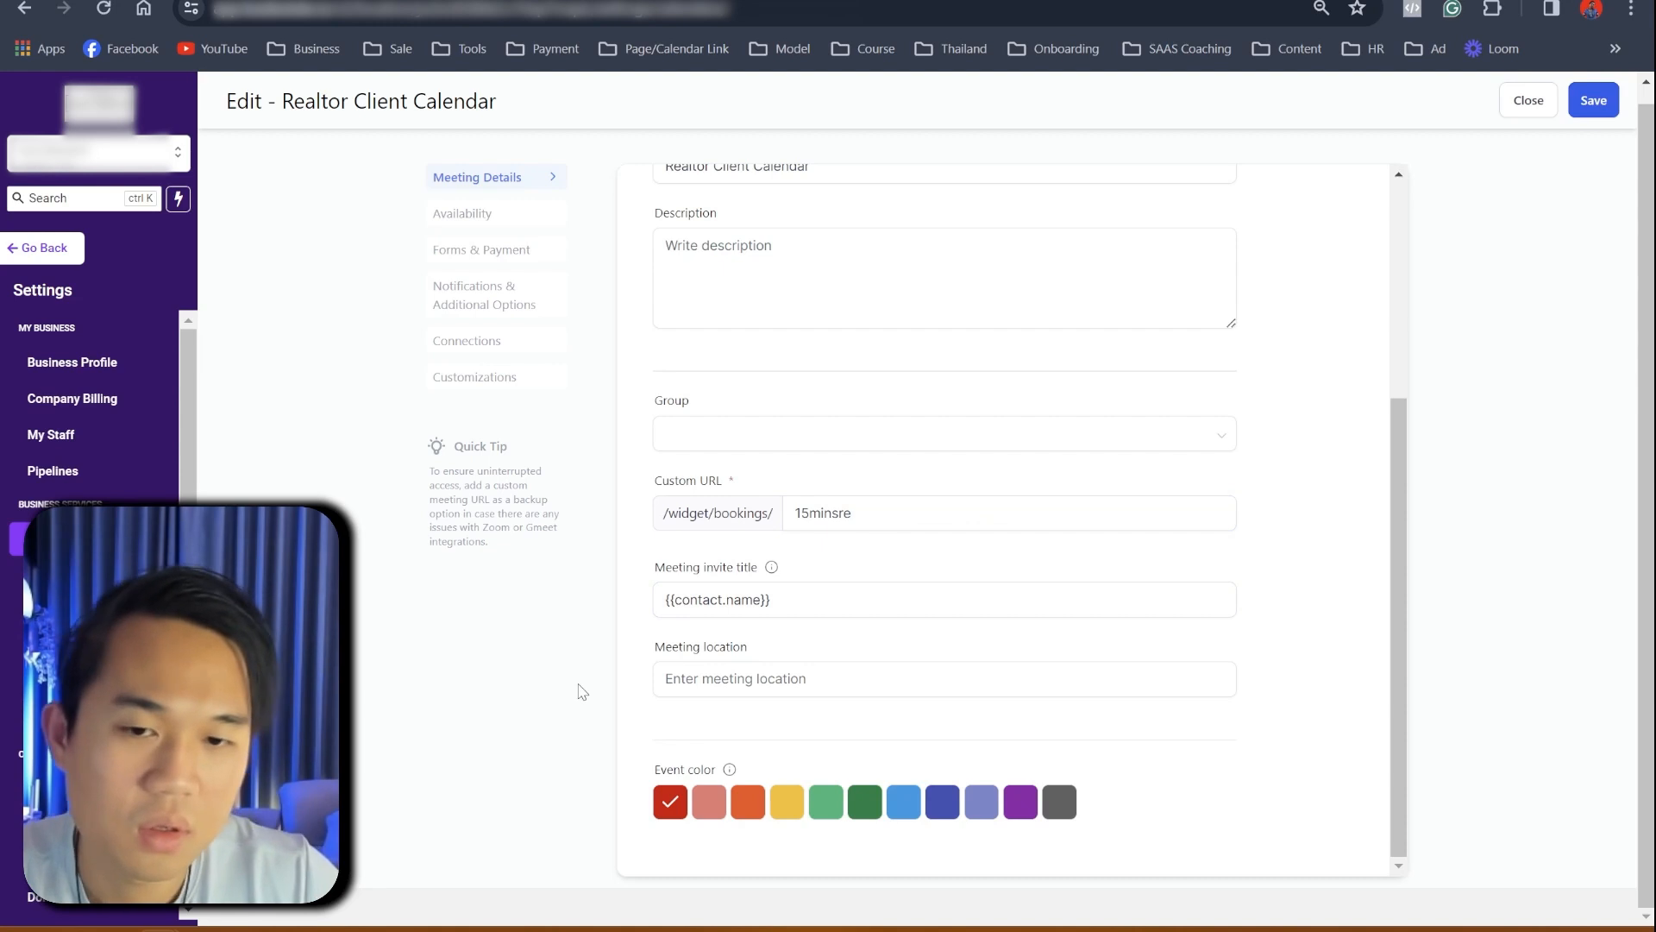
pyautogui.click(952, 526)
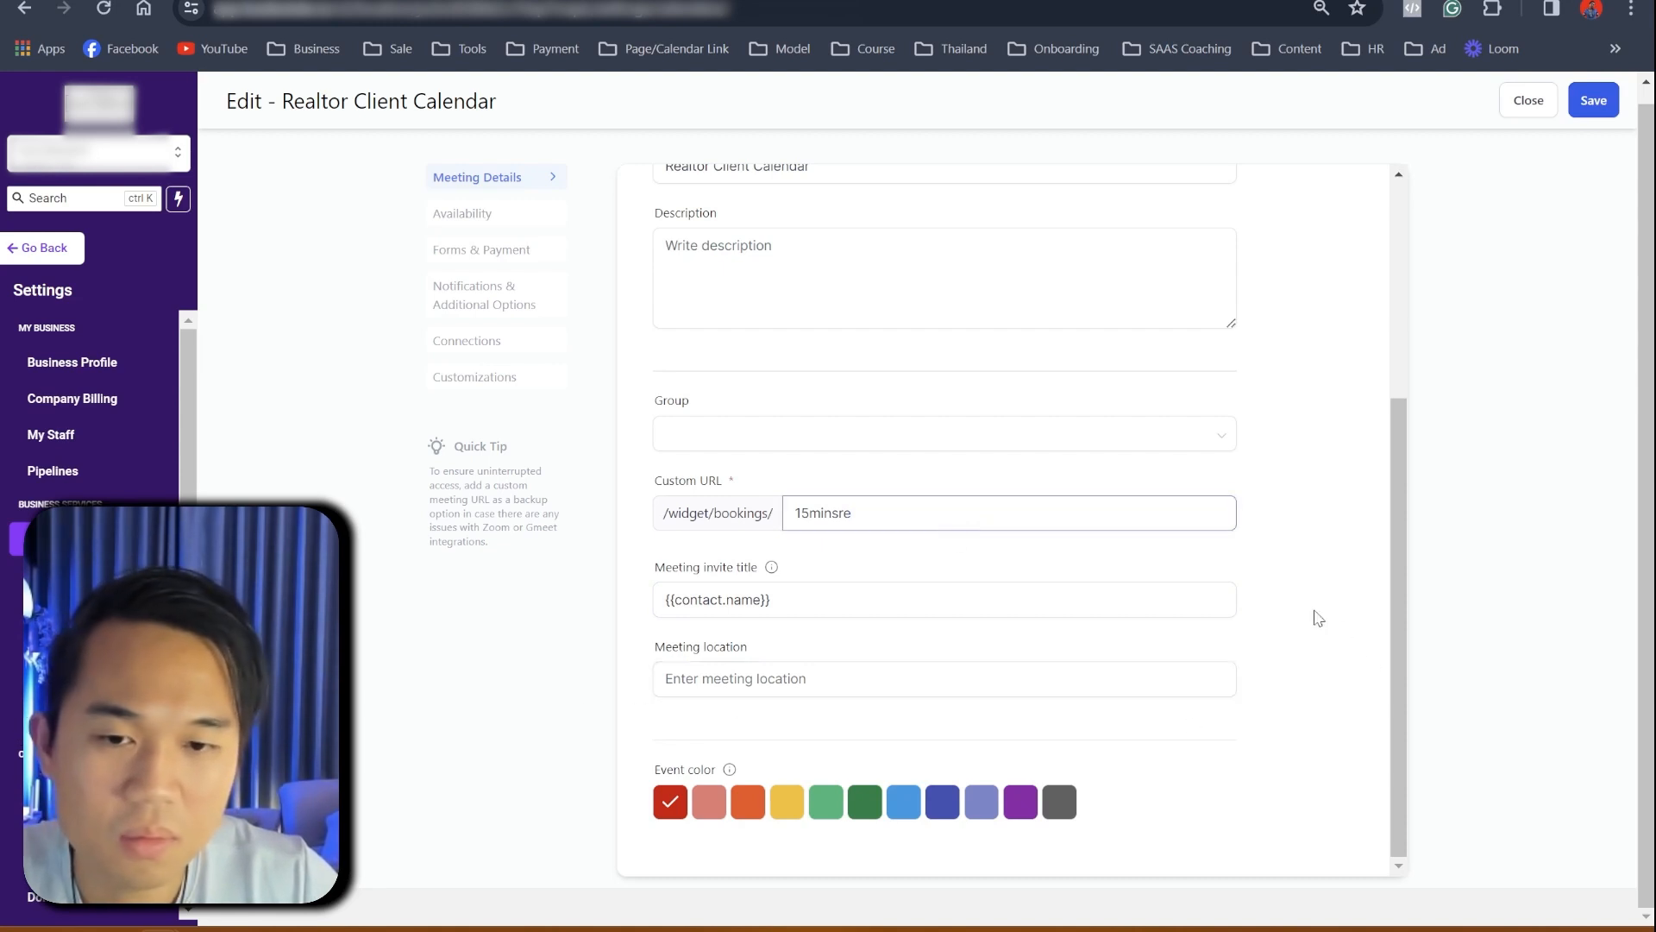
pyautogui.click(740, 681)
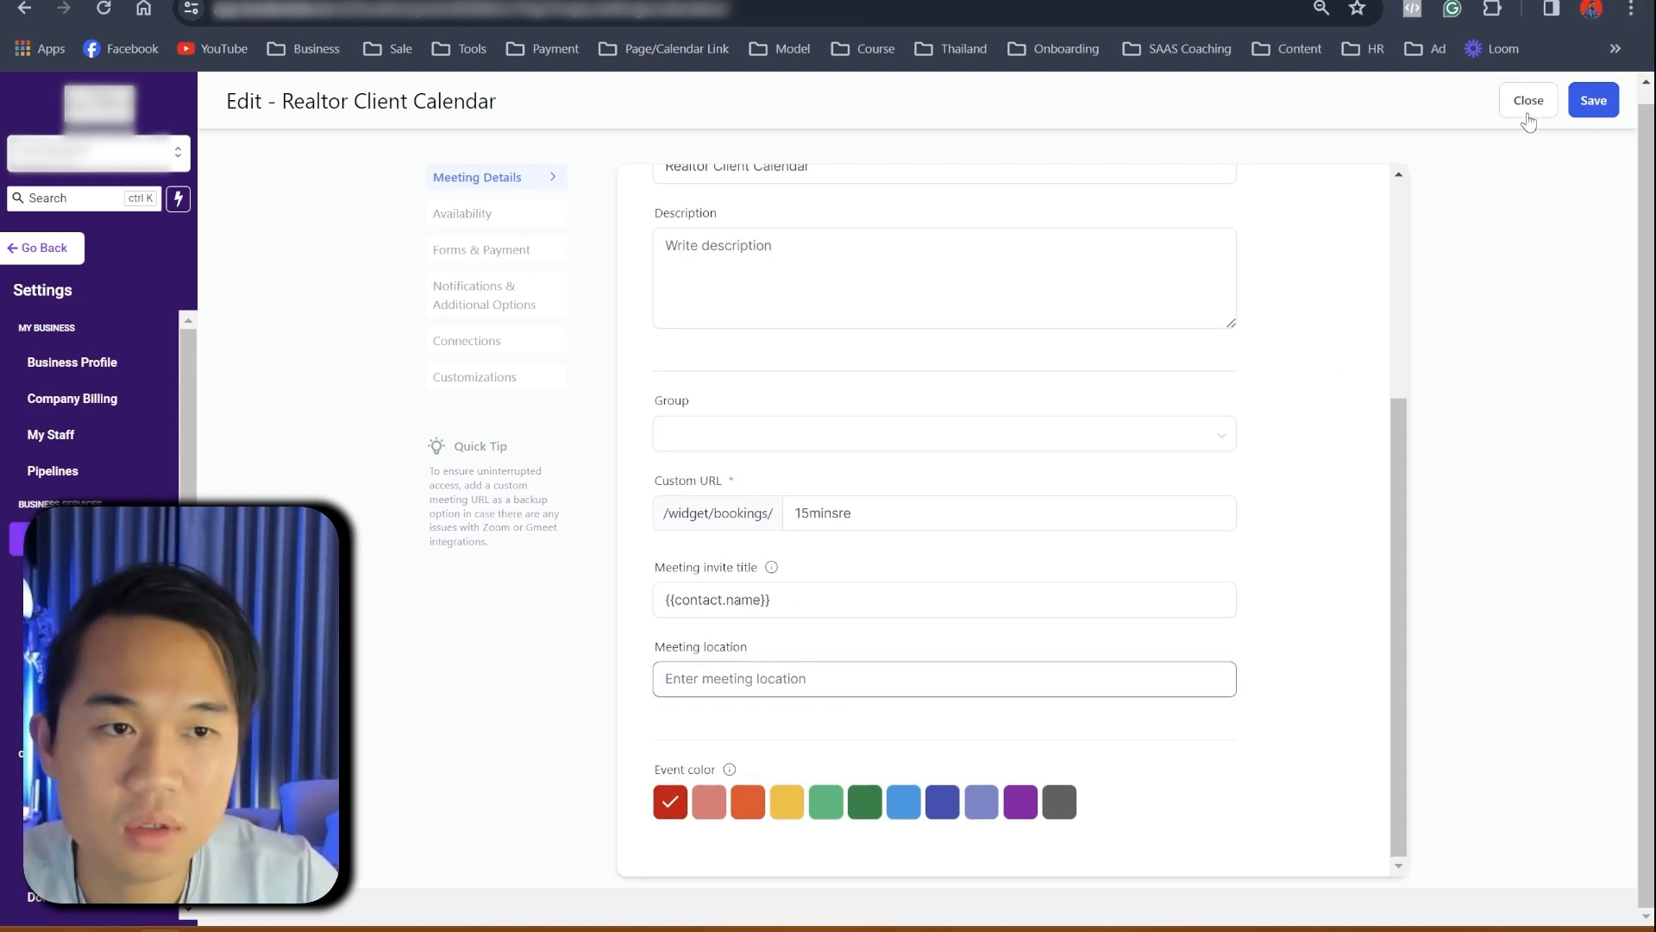
# - Close the calendar editor, check the My Staff list, then reopen Settings > Calendars
pyautogui.click(1529, 102)
pyautogui.scroll(-3, 90, 621)
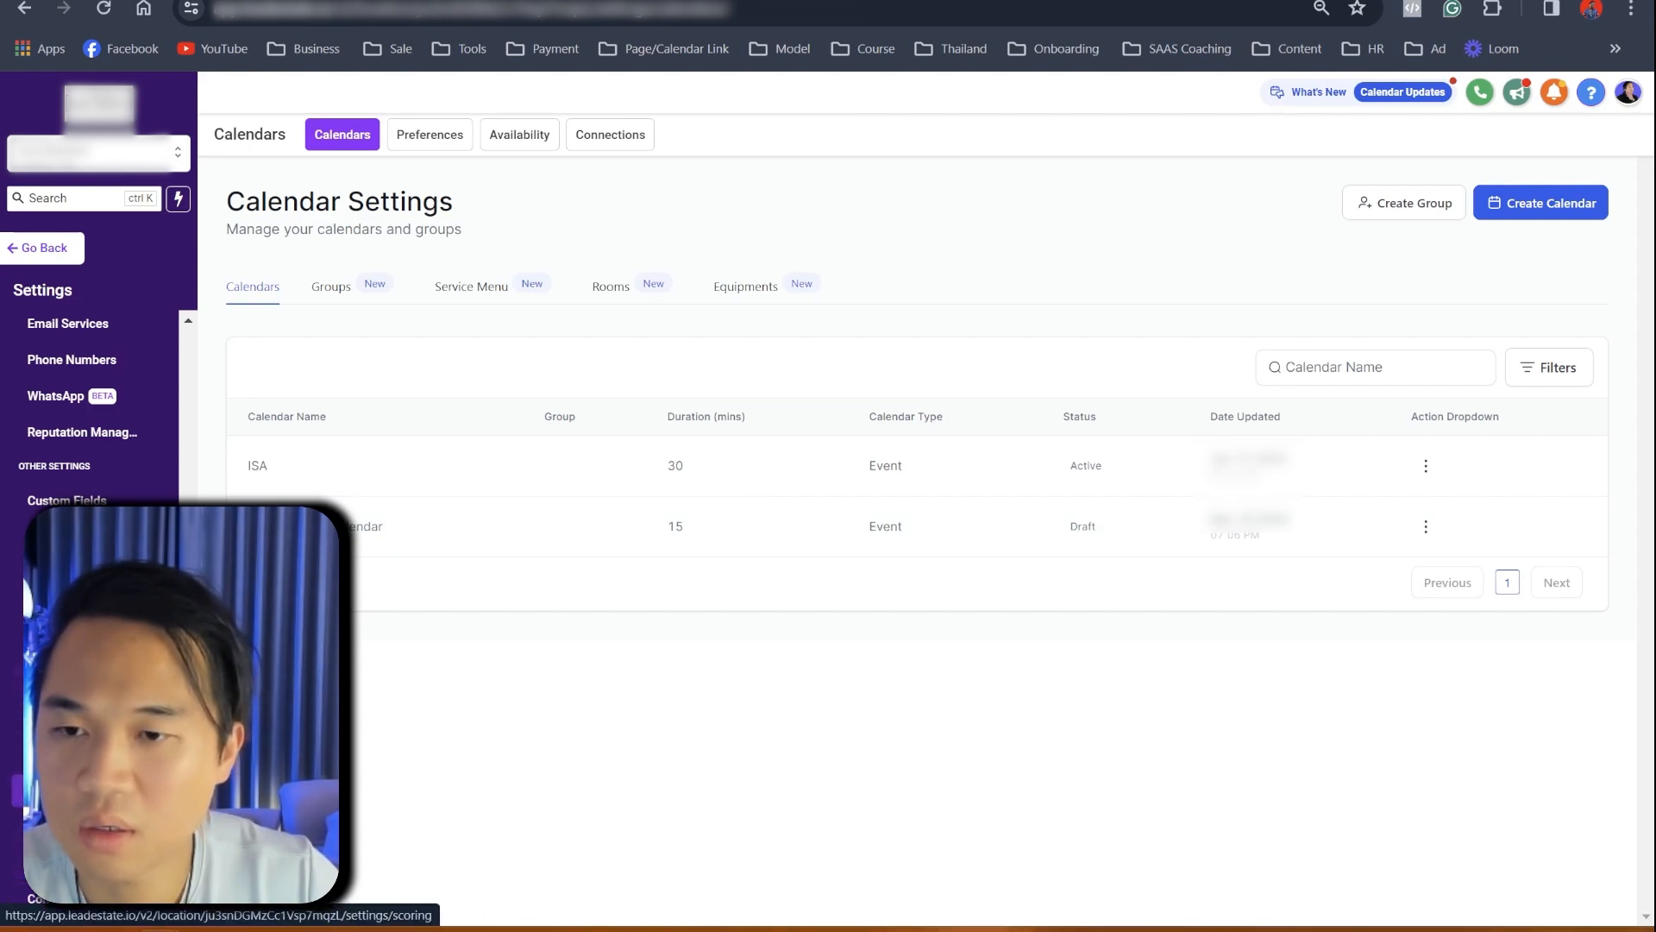
pyautogui.scroll(5, 78, 388)
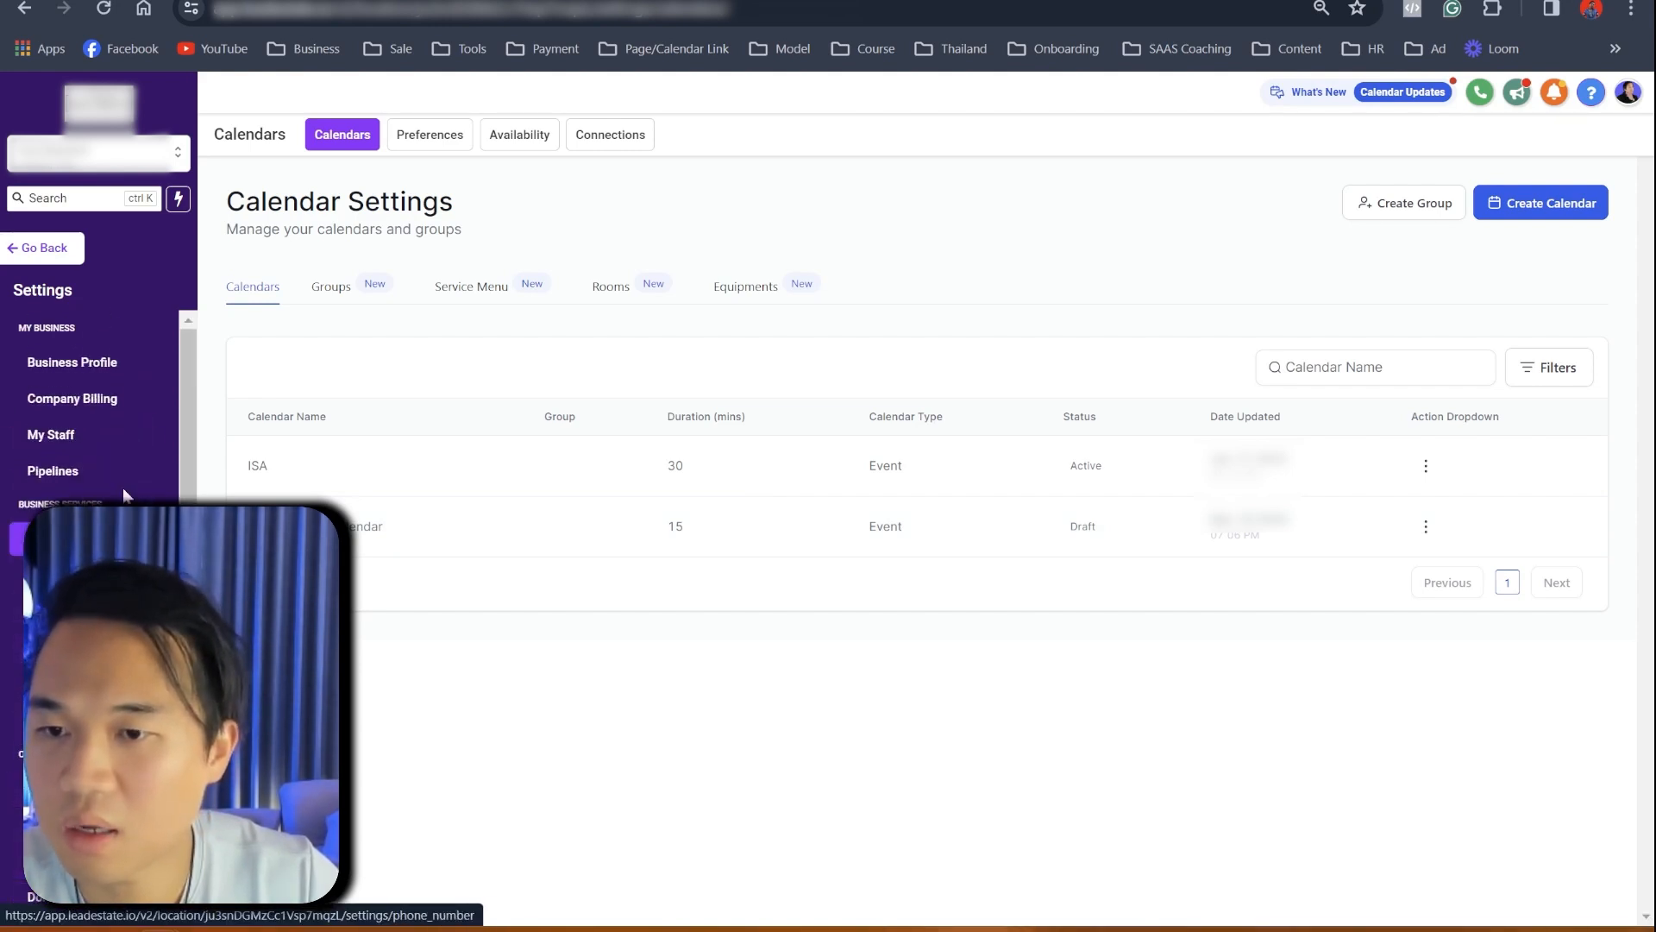
pyautogui.click(71, 440)
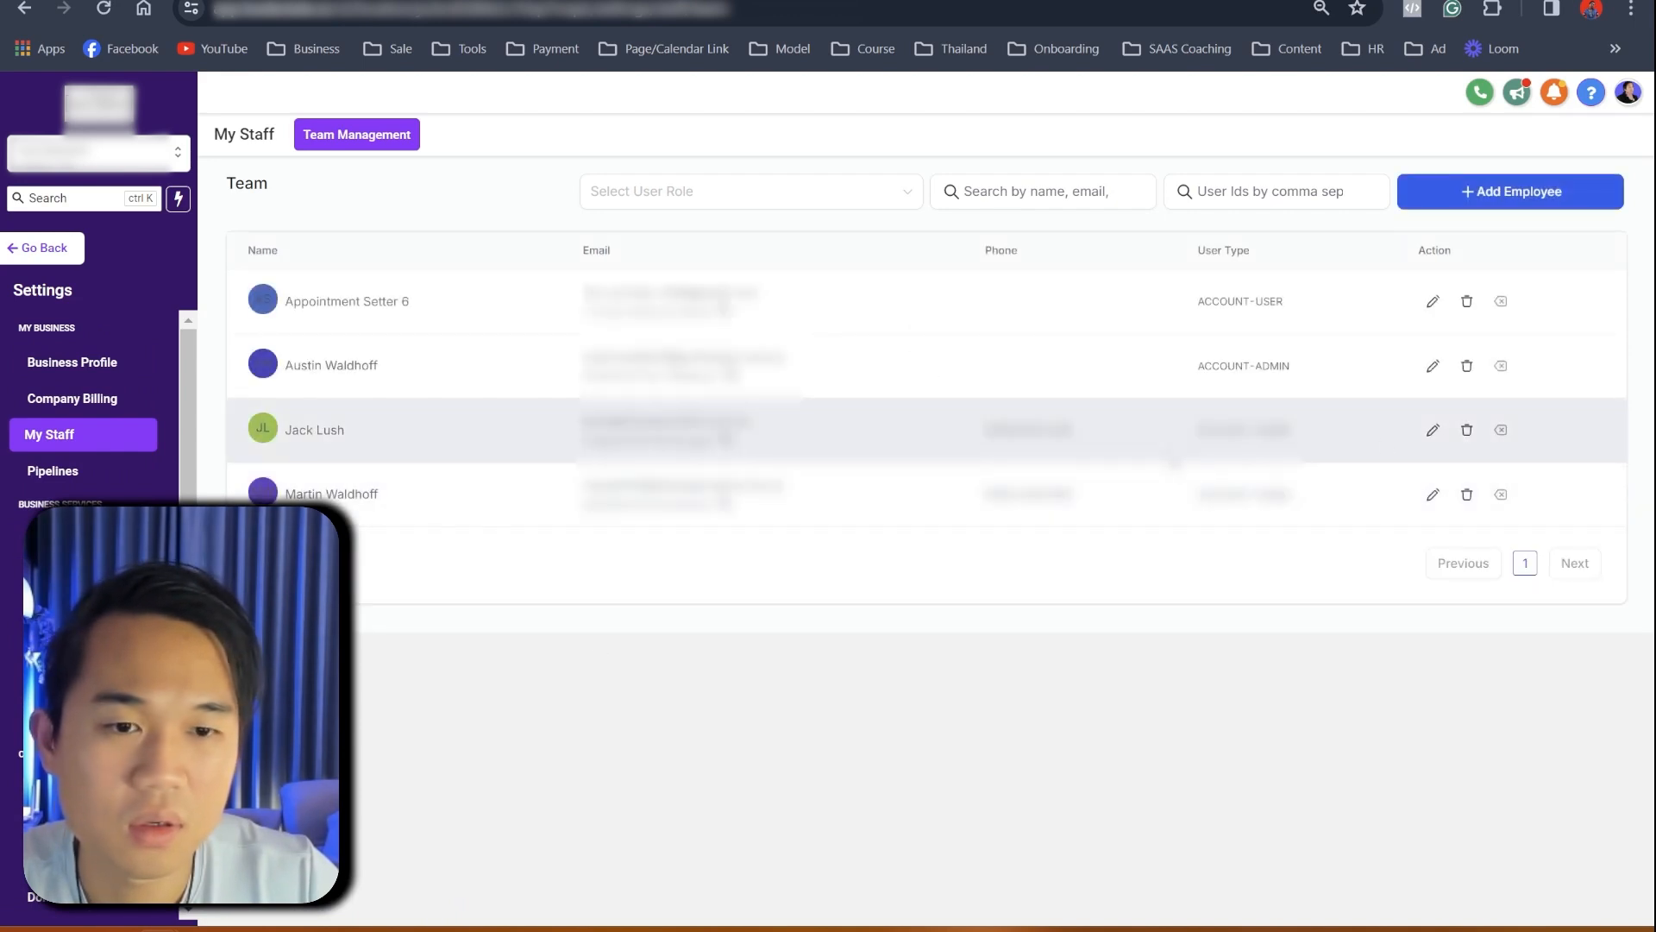
pyautogui.moveTo(1075, 432); pyautogui.dragTo(984, 429)
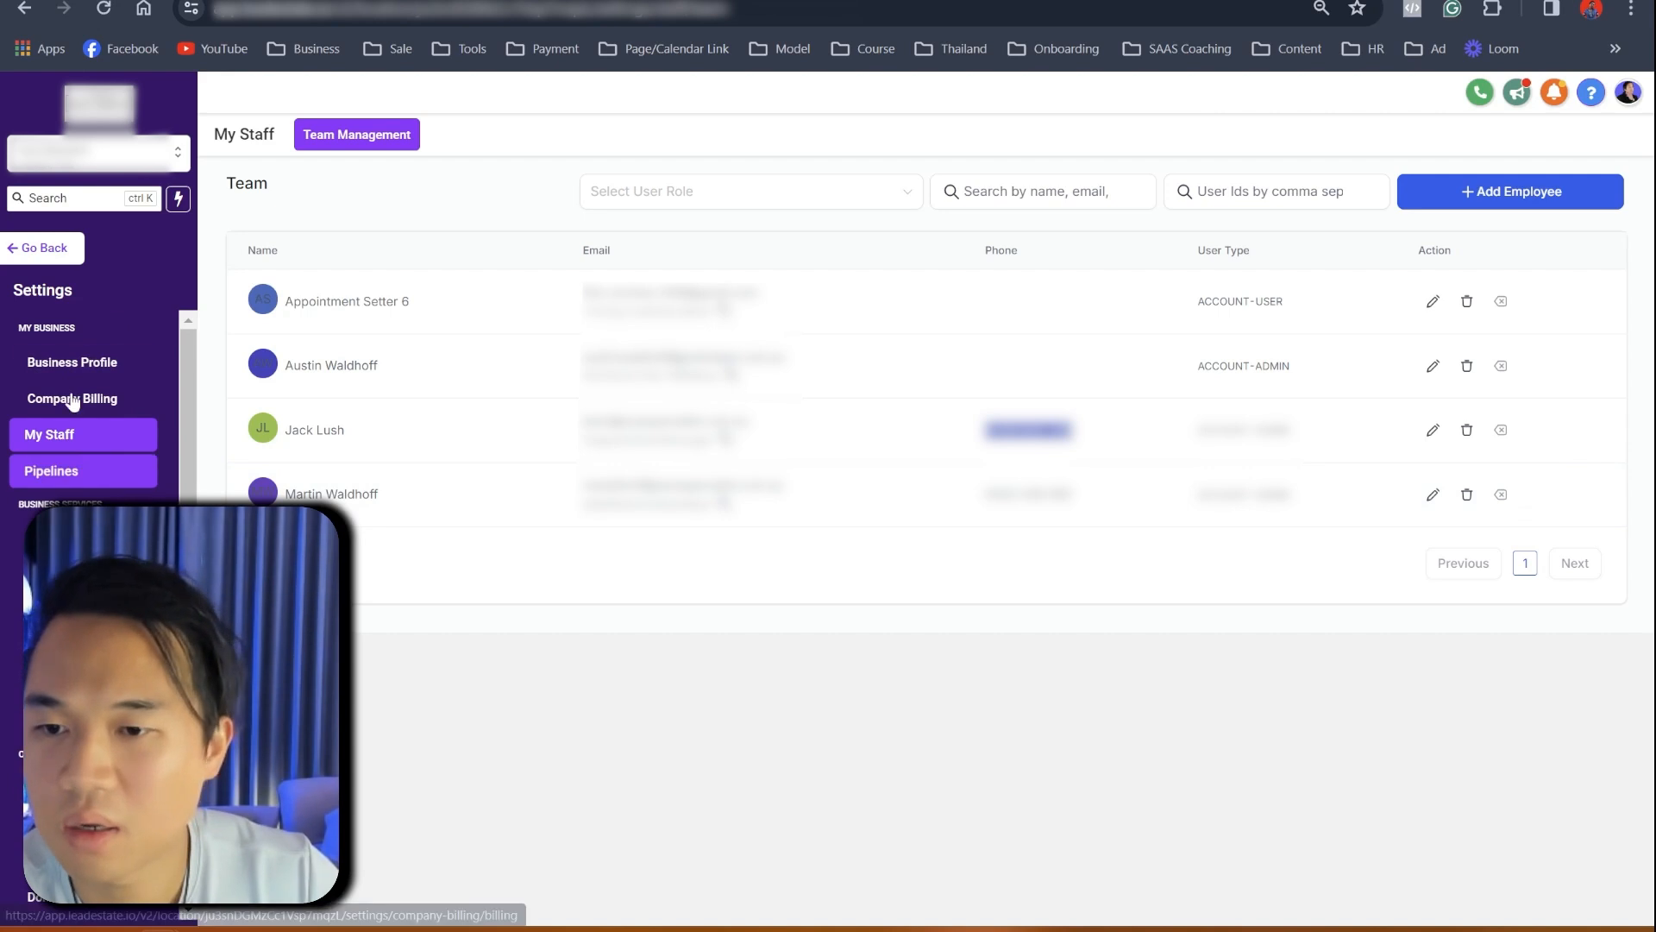
pyautogui.click(45, 250)
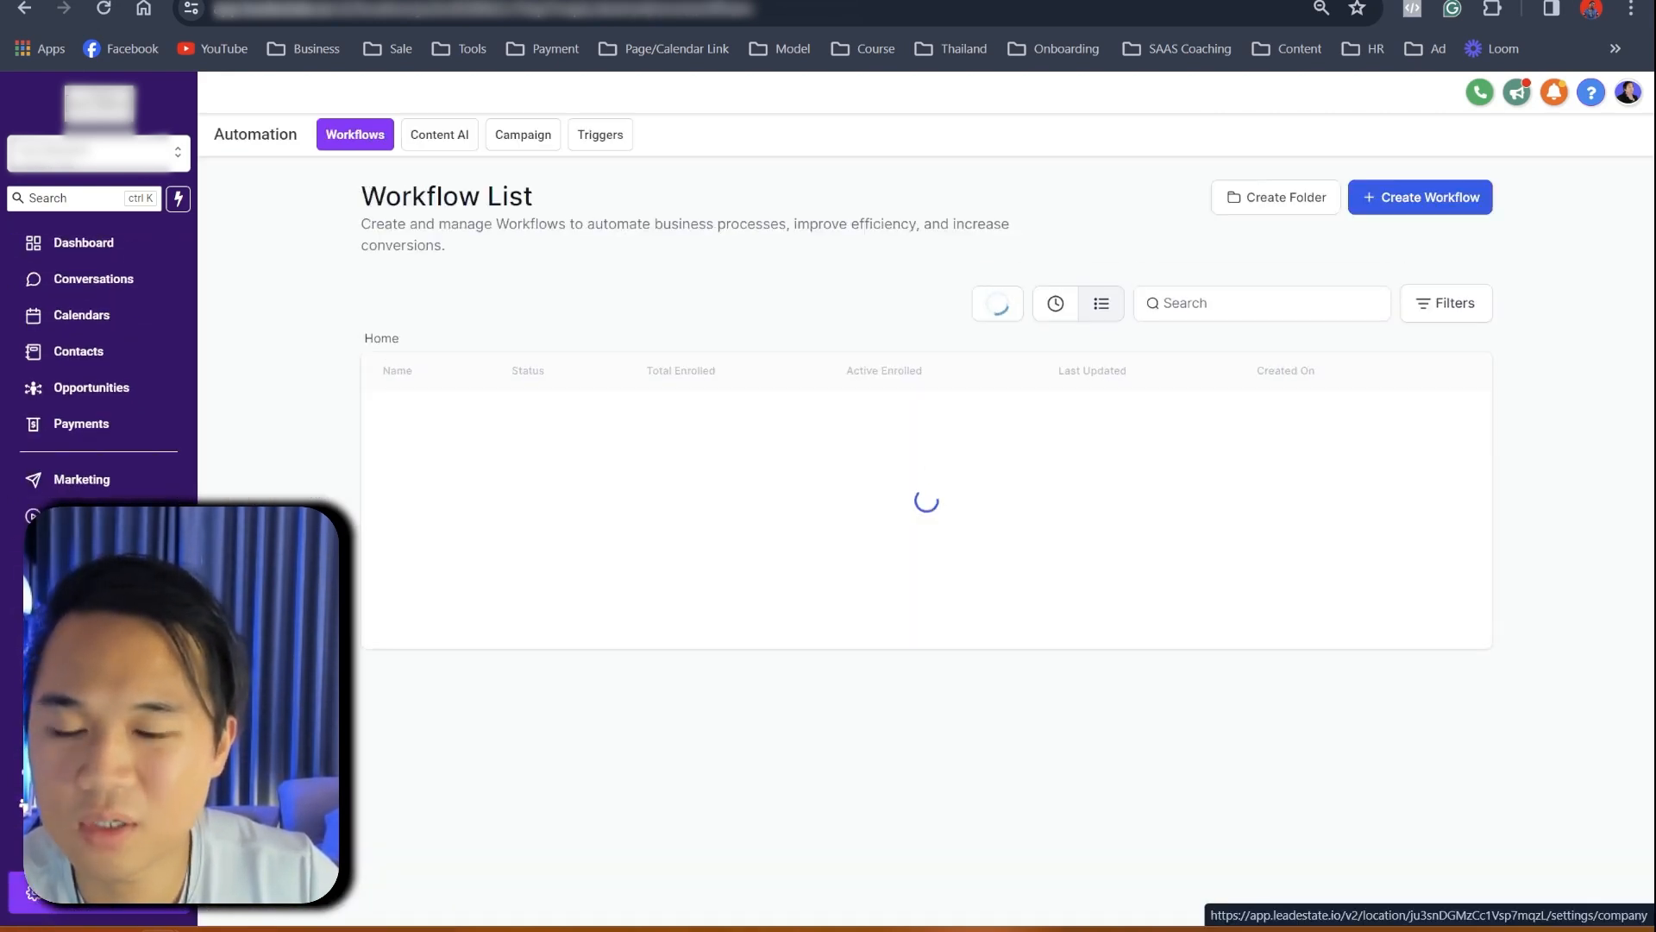
pyautogui.click(32, 892)
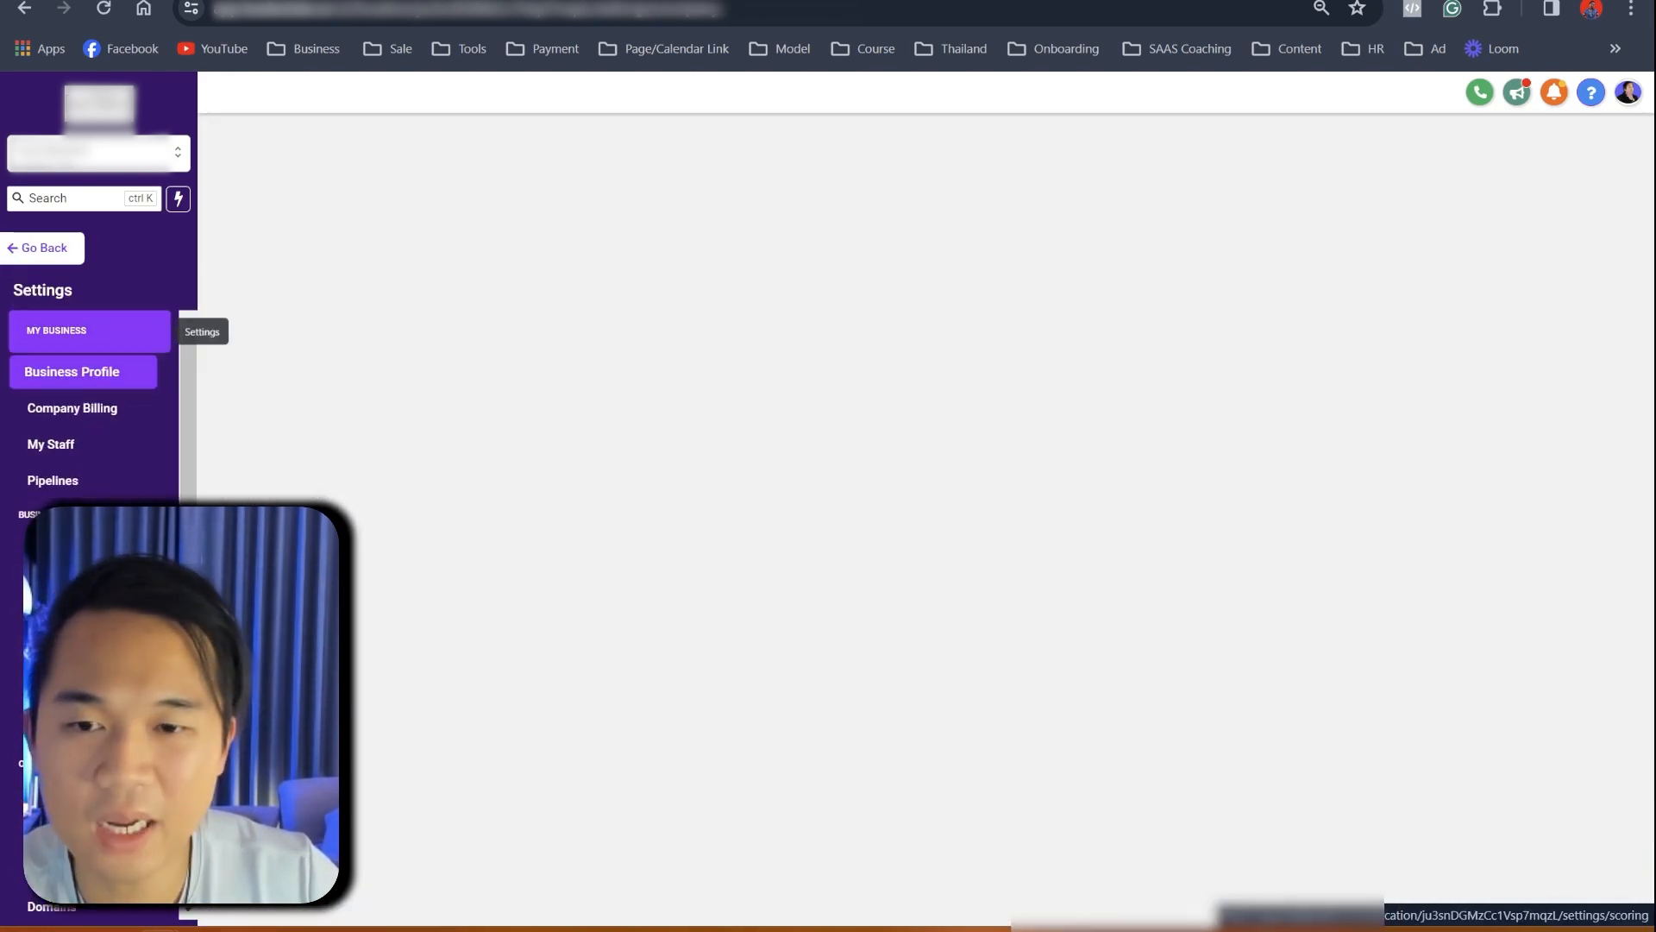
pyautogui.click(51, 538)
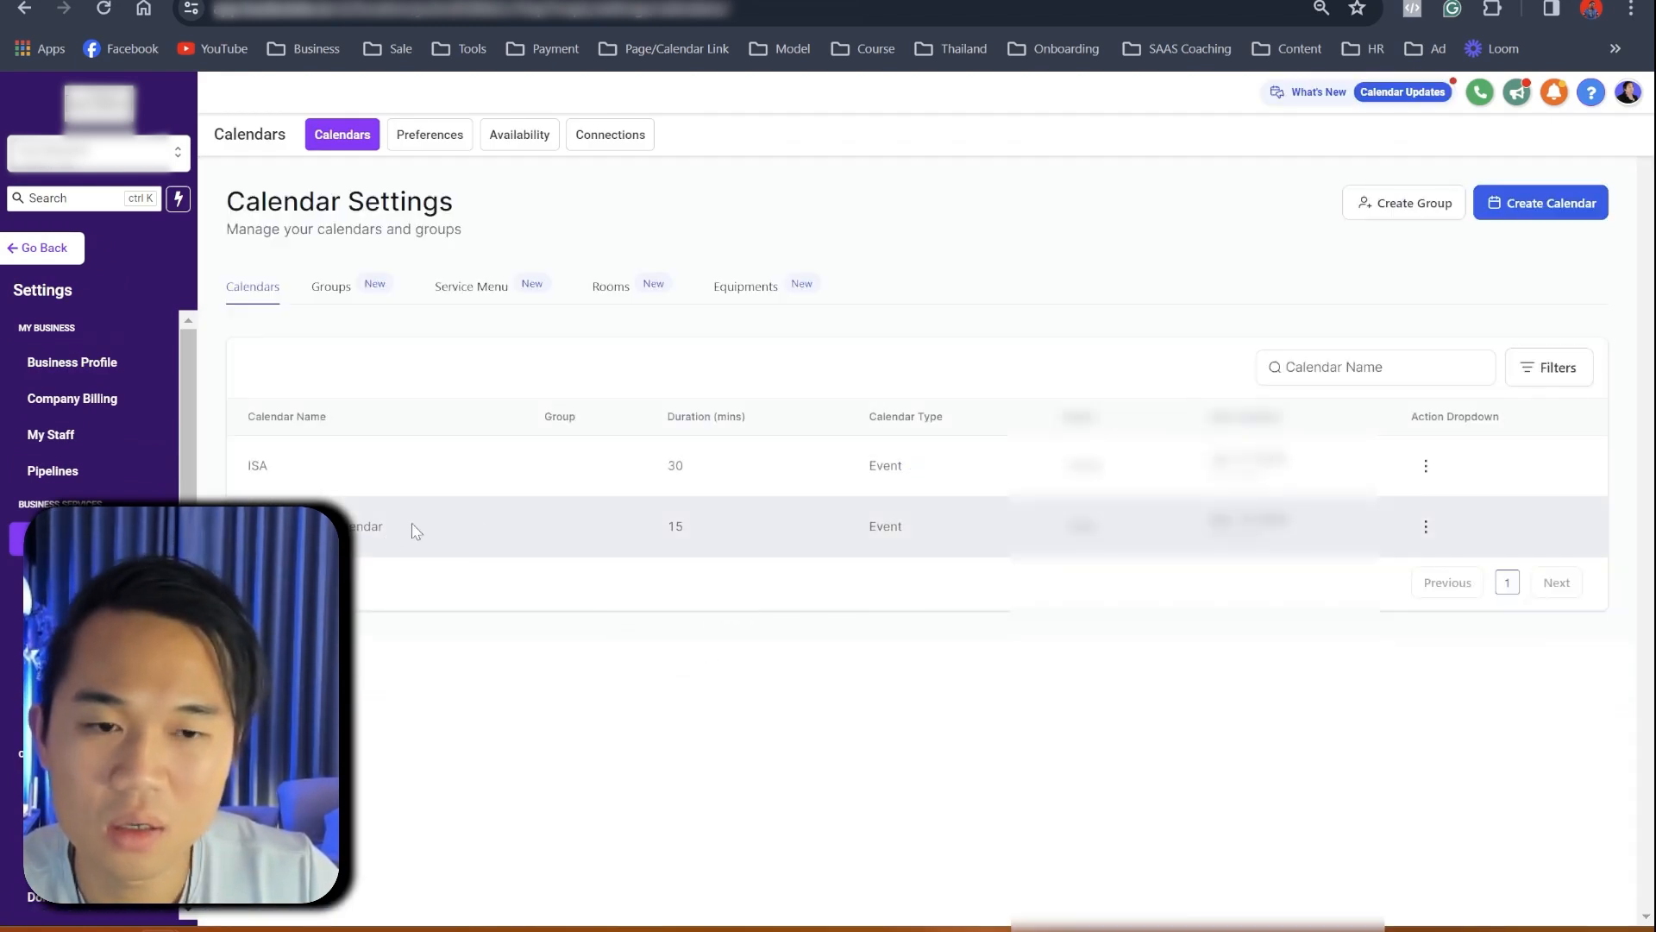
# - Open the Realtor Client Calendar for editing and look over its meeting details and availability
pyautogui.click(1425, 526)
pyautogui.click(1403, 565)
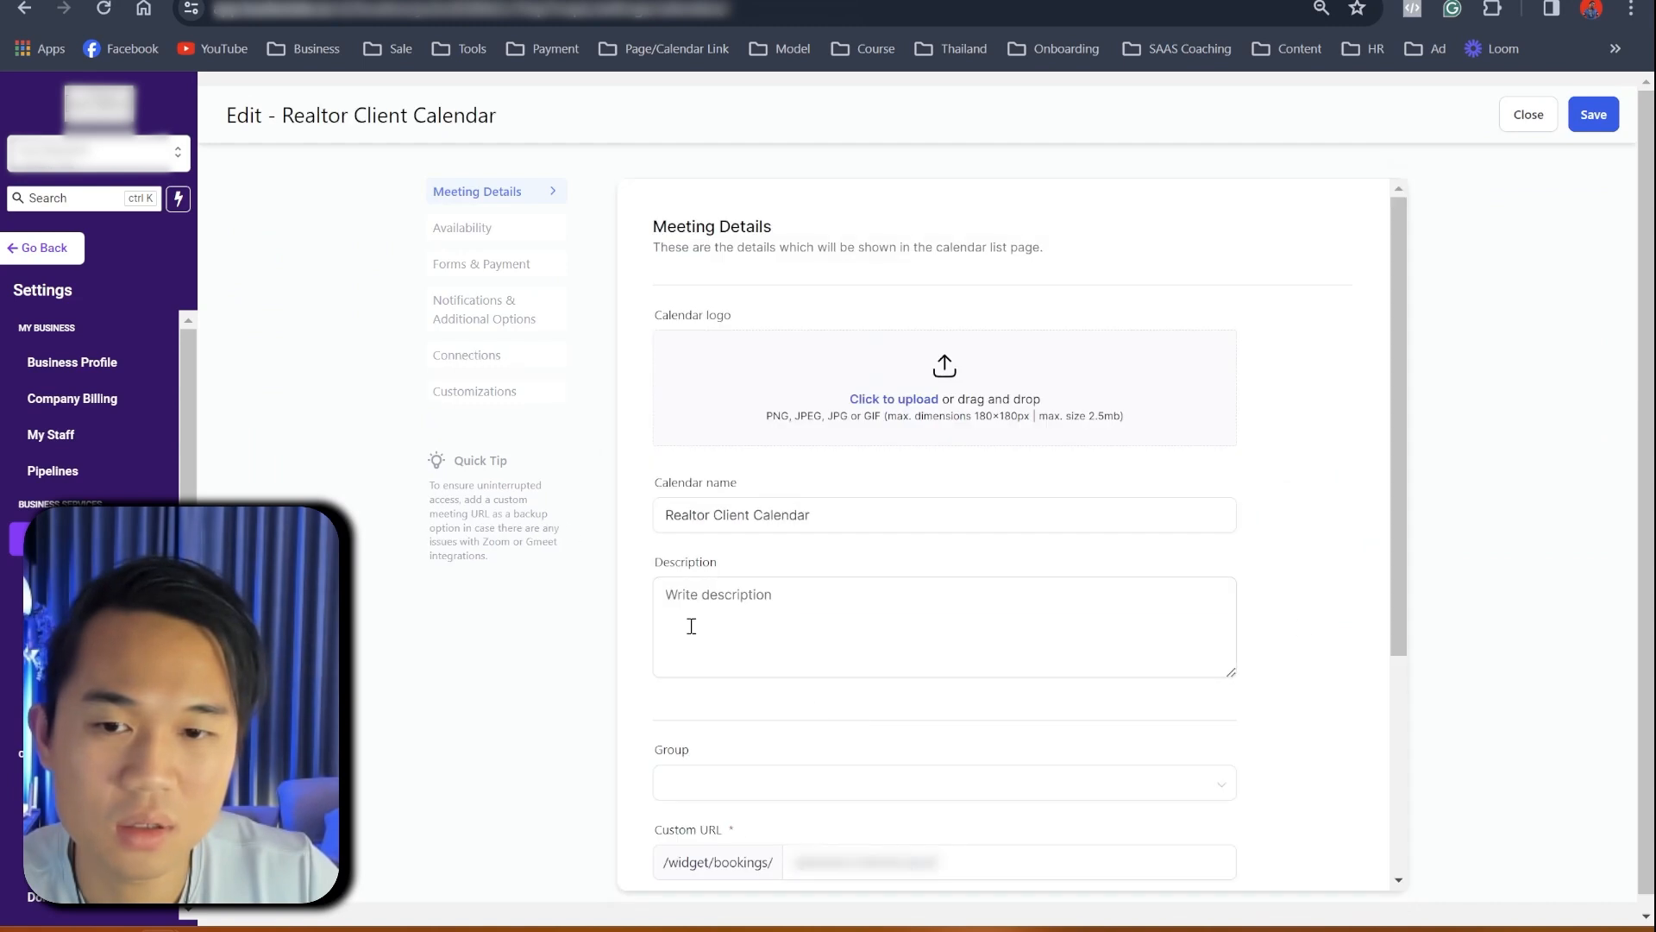
pyautogui.scroll(-4, 924, 735)
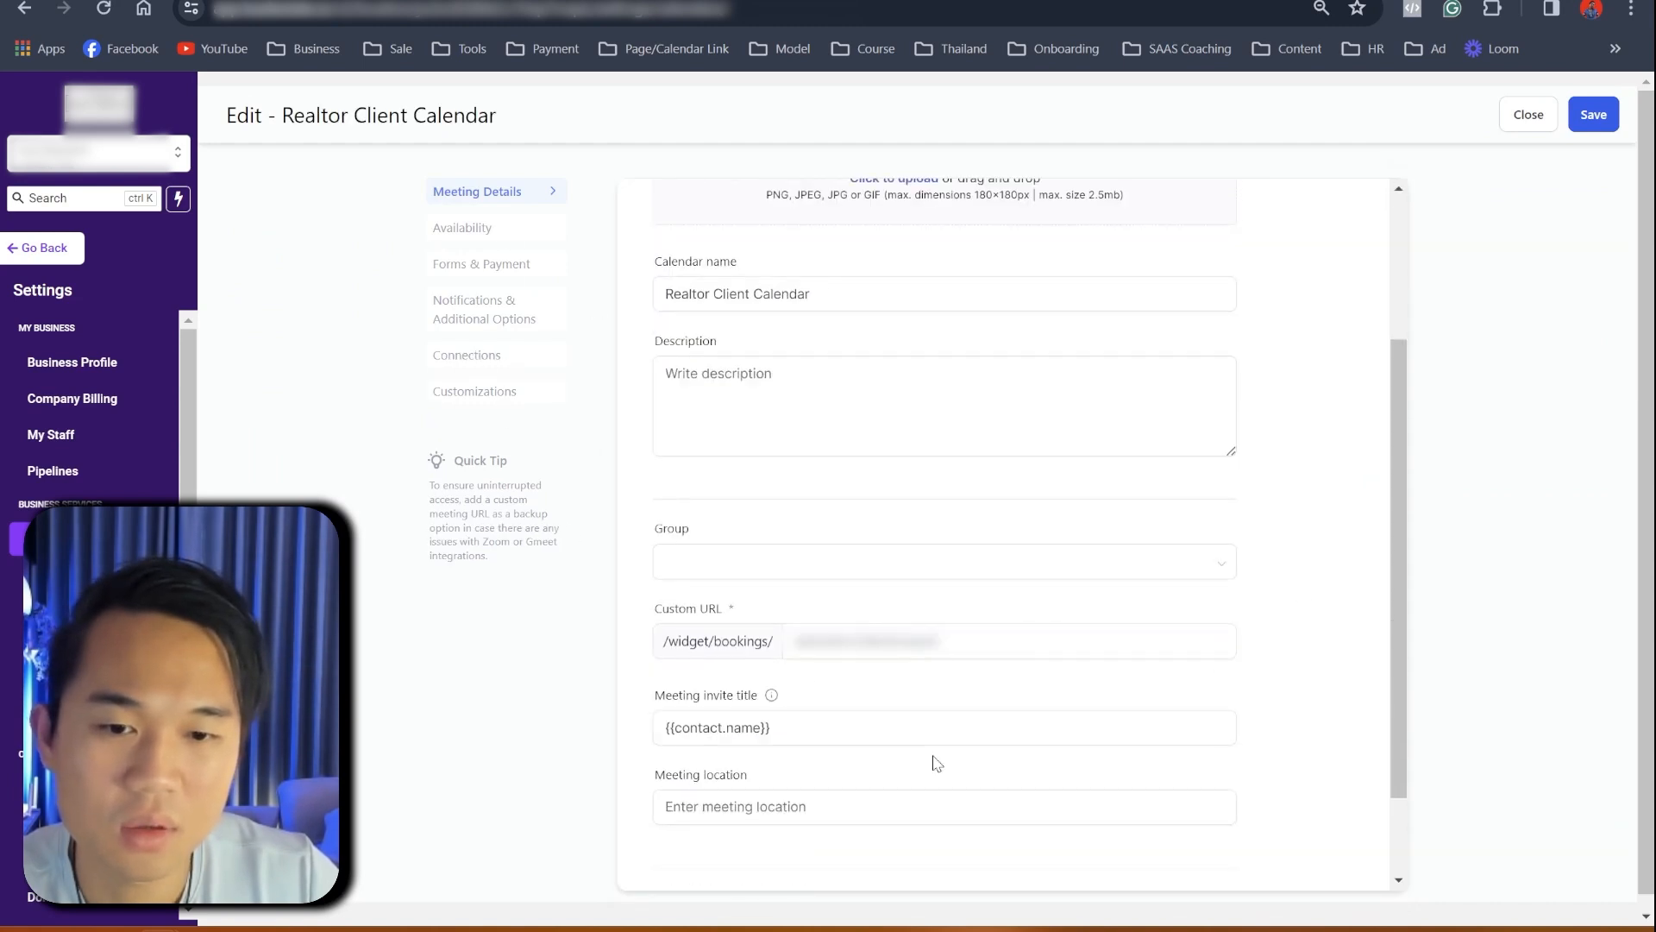
pyautogui.click(795, 703)
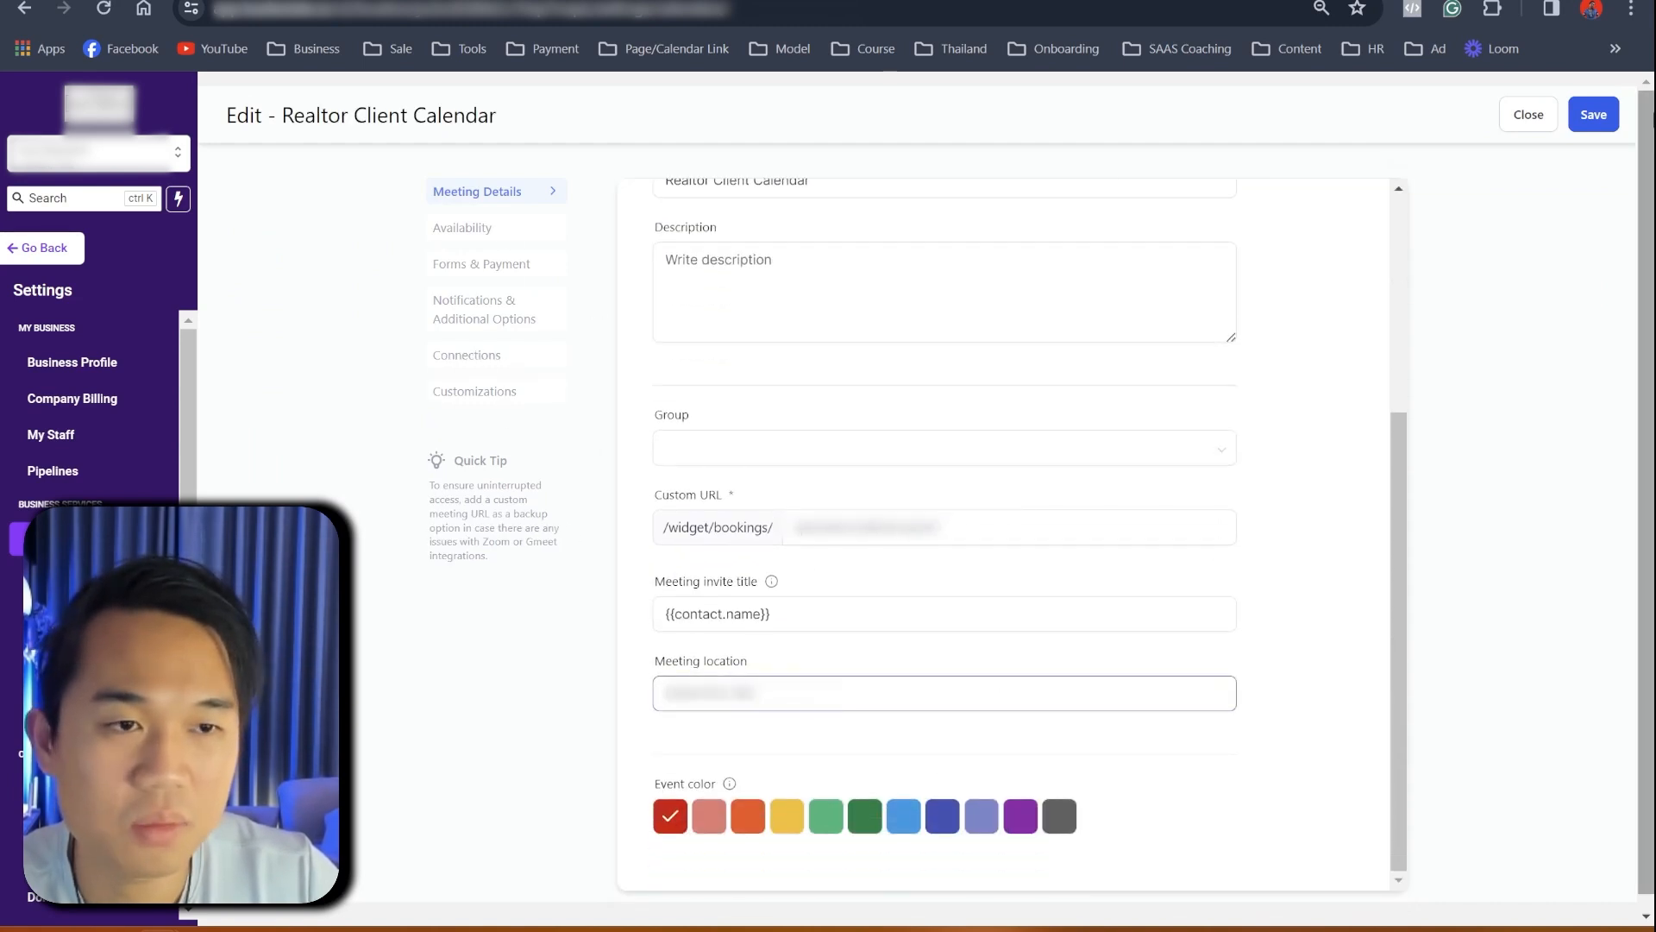
pyautogui.click(1592, 114)
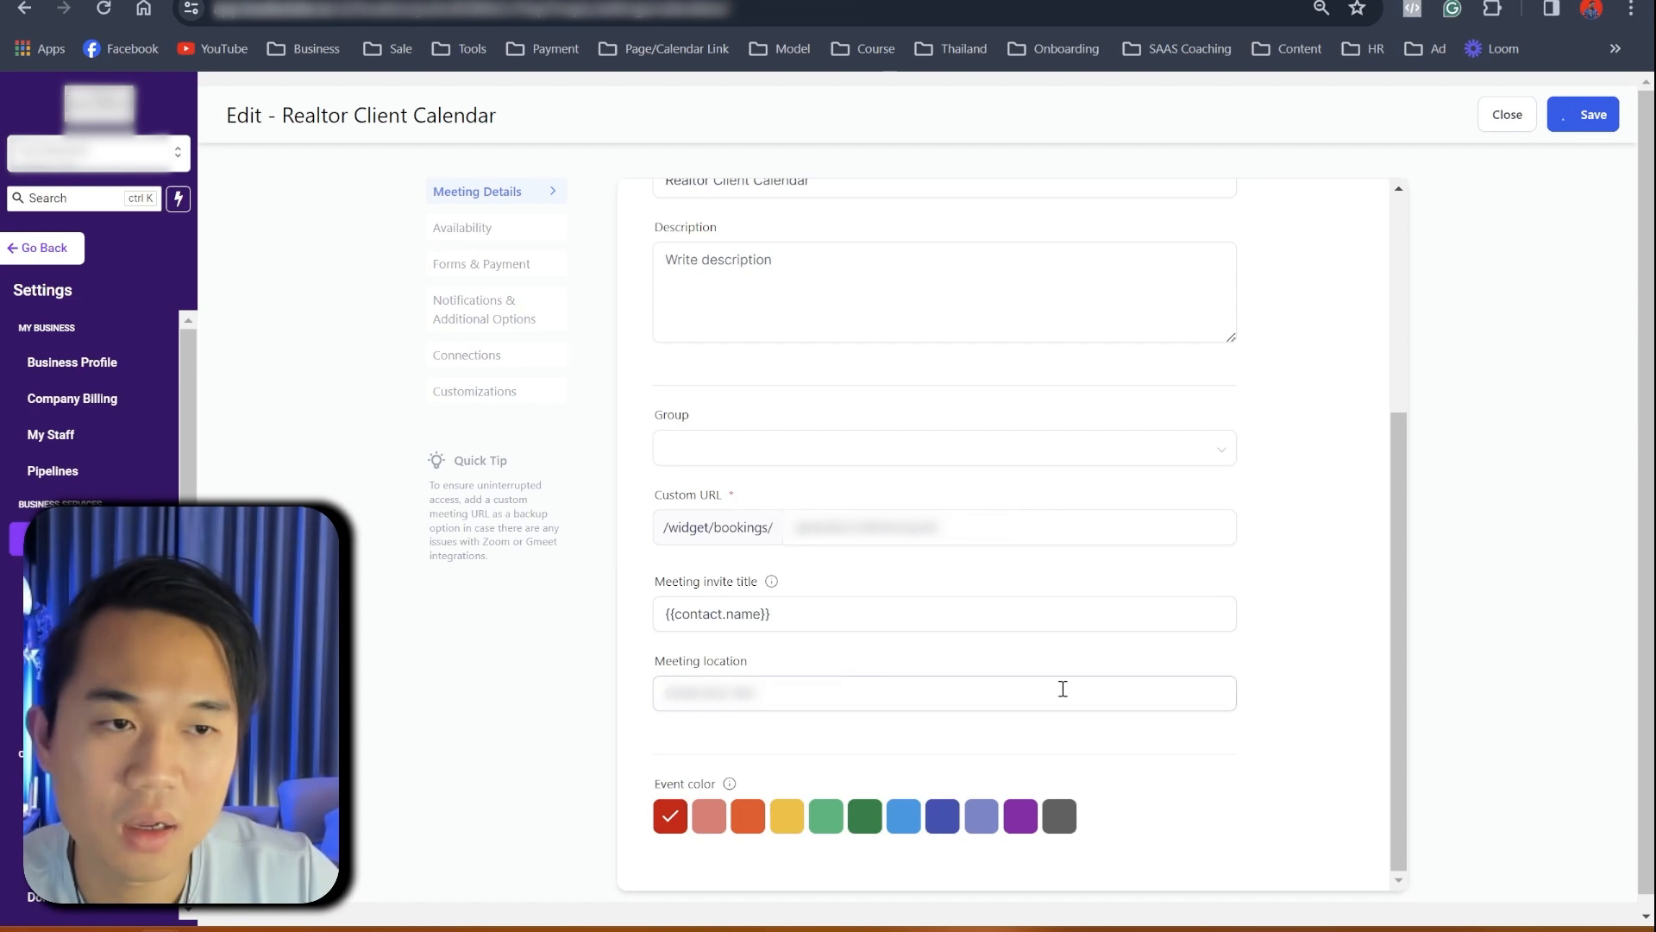
pyautogui.scroll(4, 1061, 687)
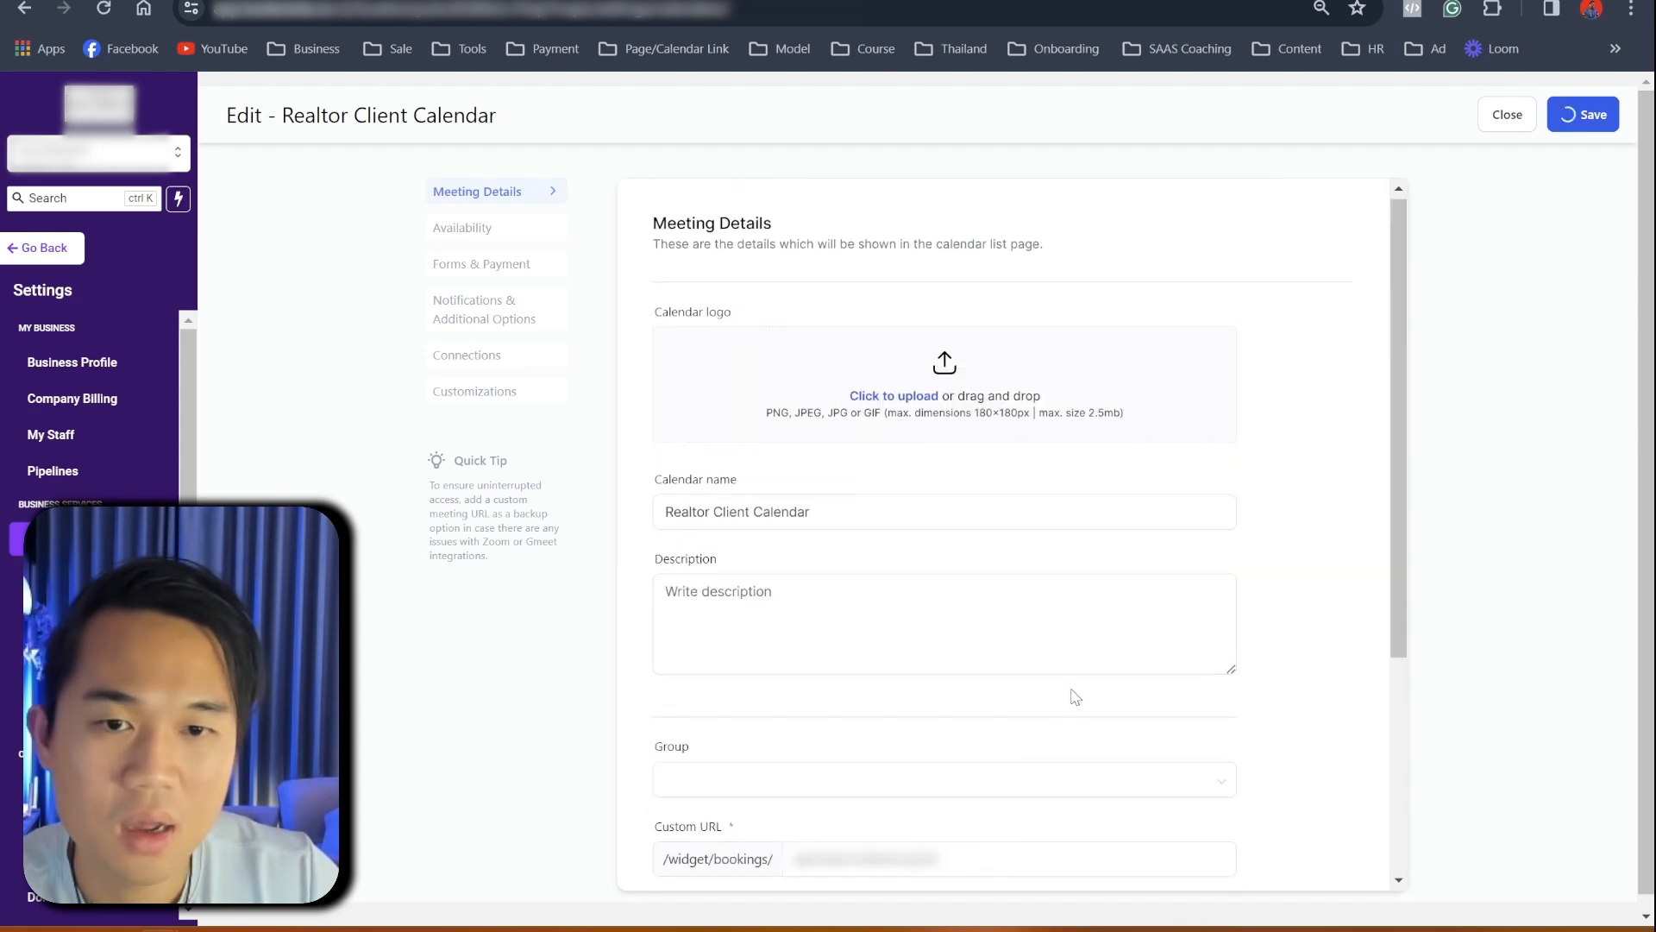
pyautogui.click(480, 228)
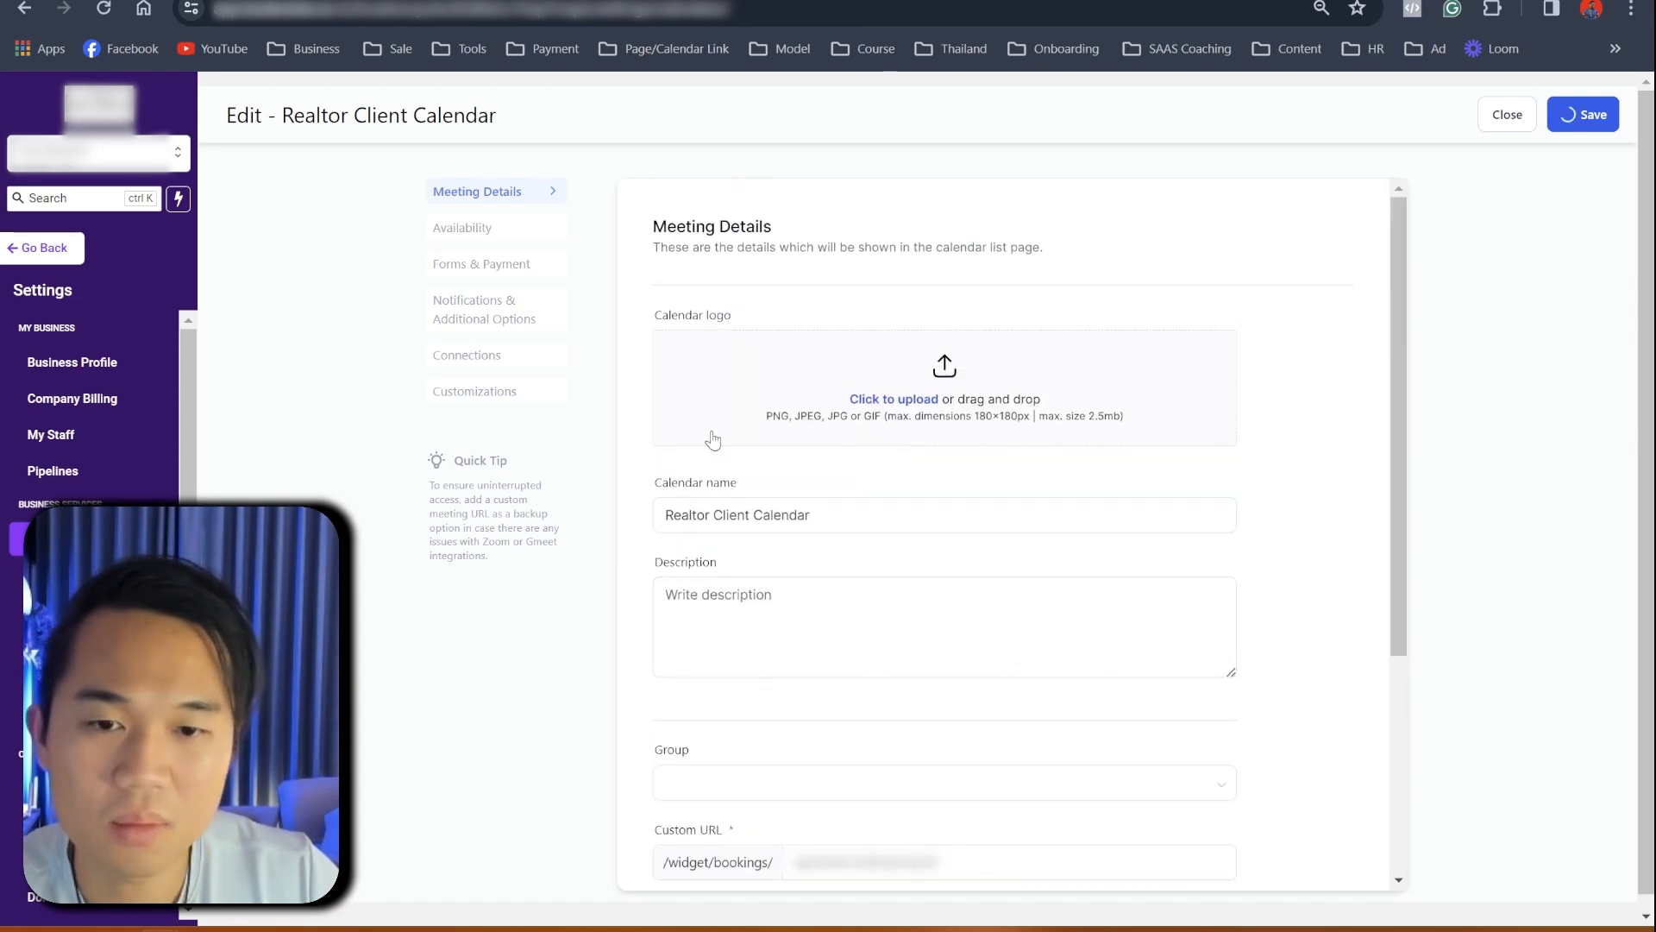
pyautogui.click(478, 203)
# - Rename the calendar to '15 Mins Property Consultation', copy that name into the description, and save
pyautogui.tripleClick(773, 511)
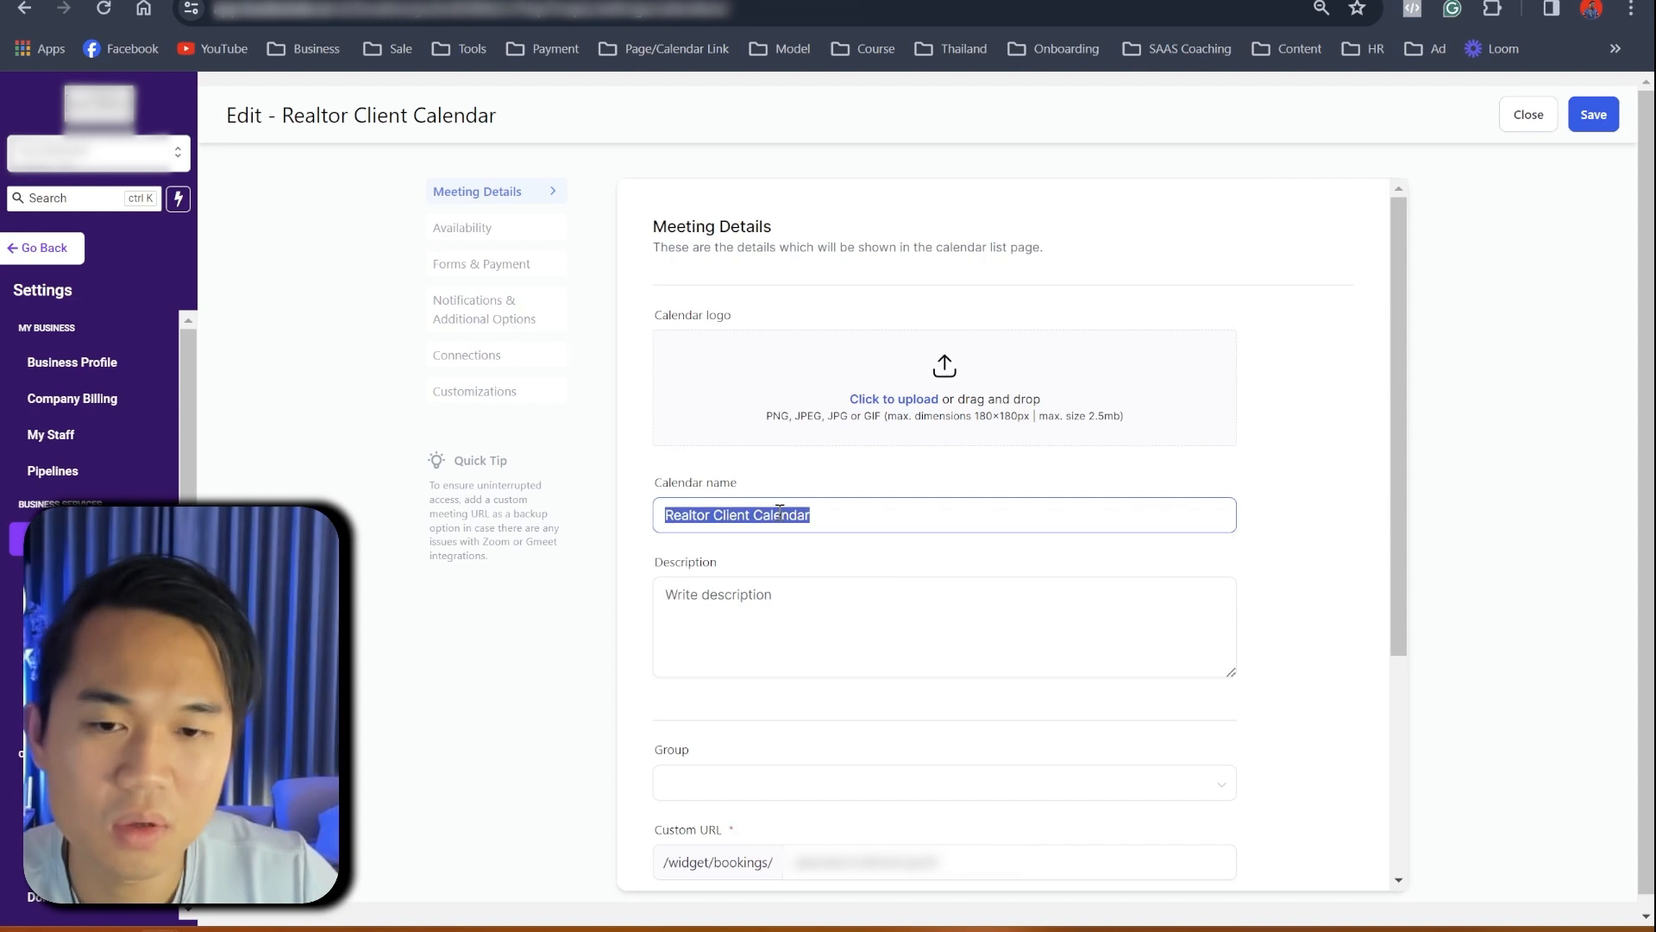
pyautogui.write('15 Mins ')
pyautogui.write('per')
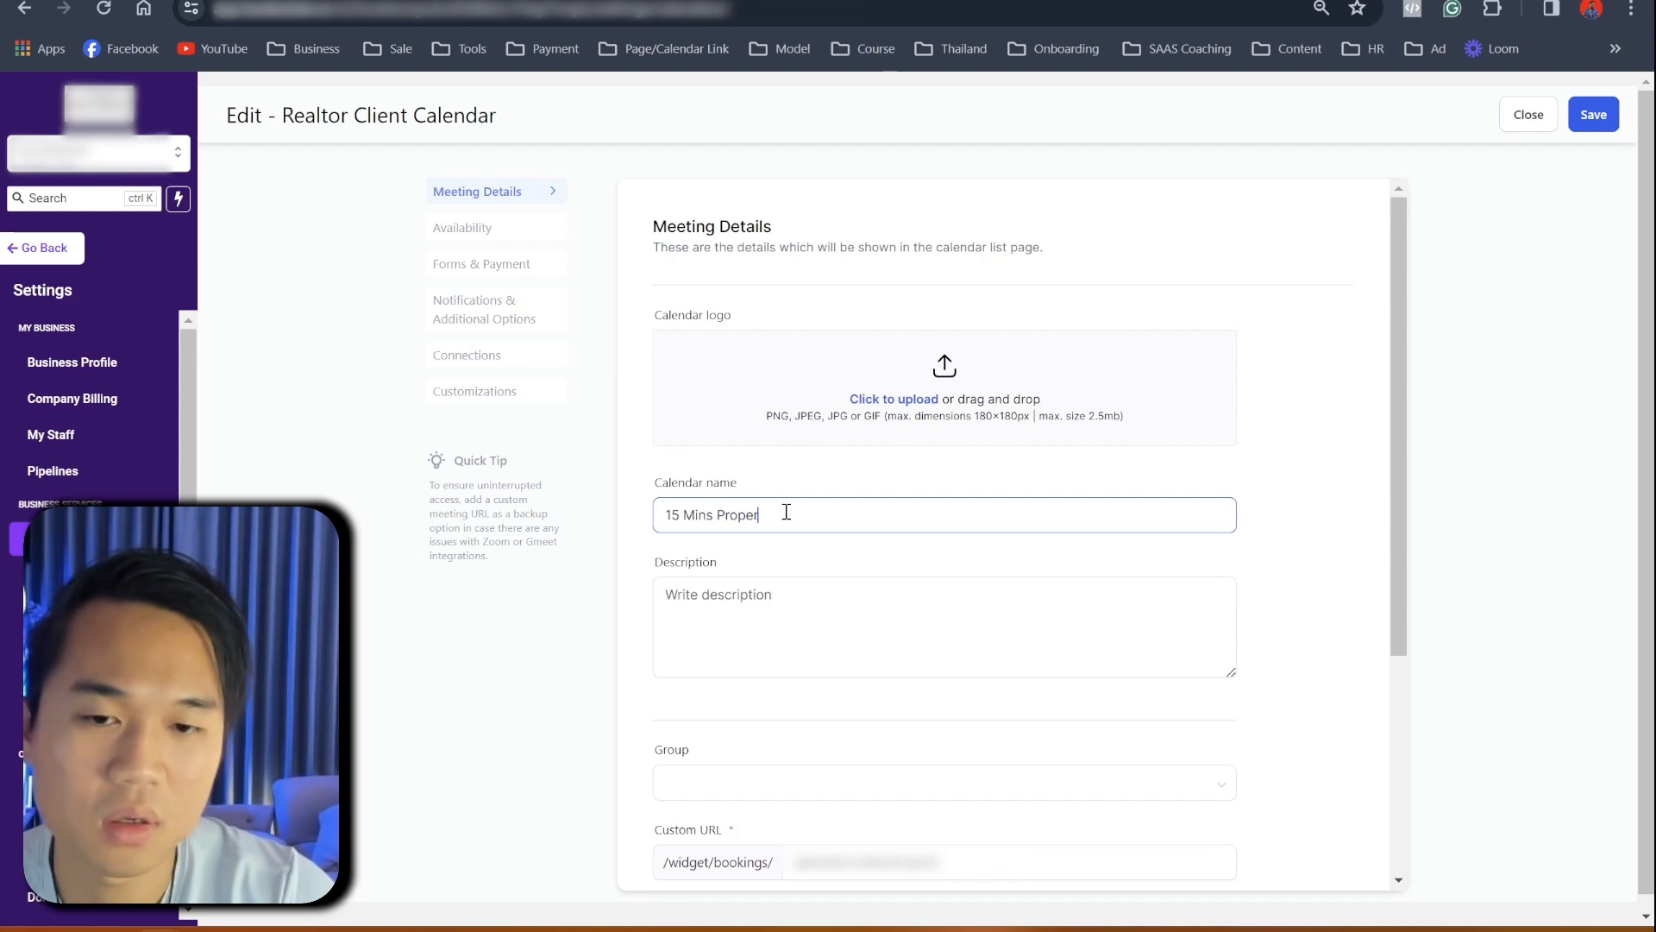
pyautogui.write('operty Consultation')
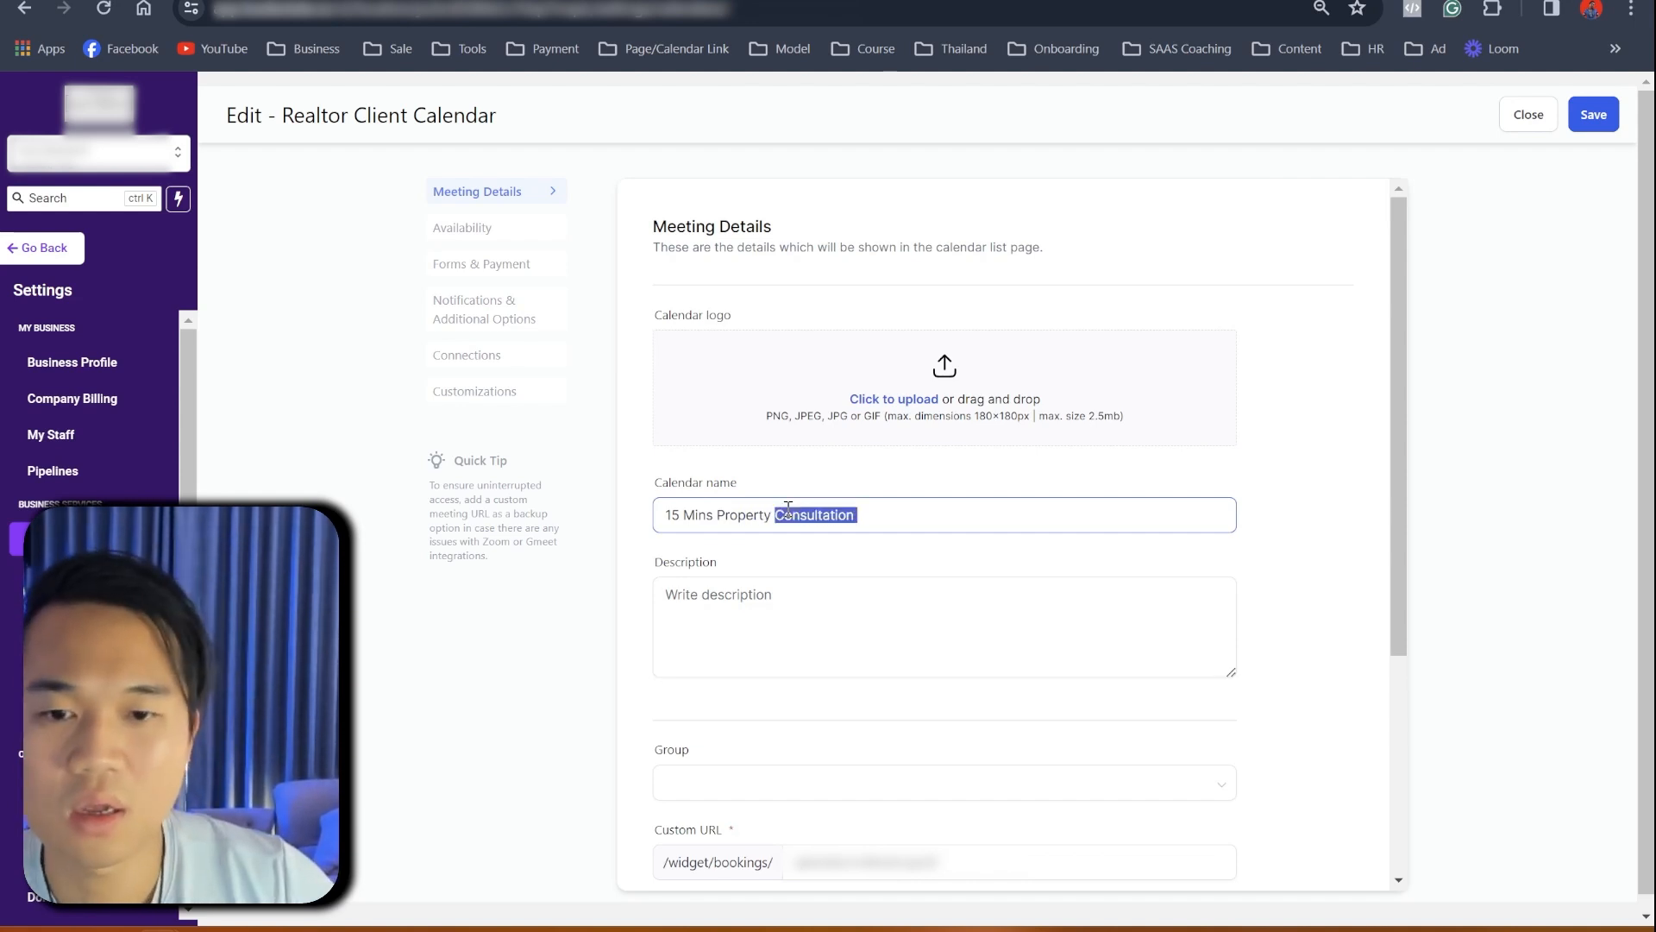
pyautogui.tripleClick(788, 514)
pyautogui.hotkey('ctrl', 'c')
pyautogui.click(787, 592)
pyautogui.hotkey('ctrl', 'v')
pyautogui.click(1583, 114)
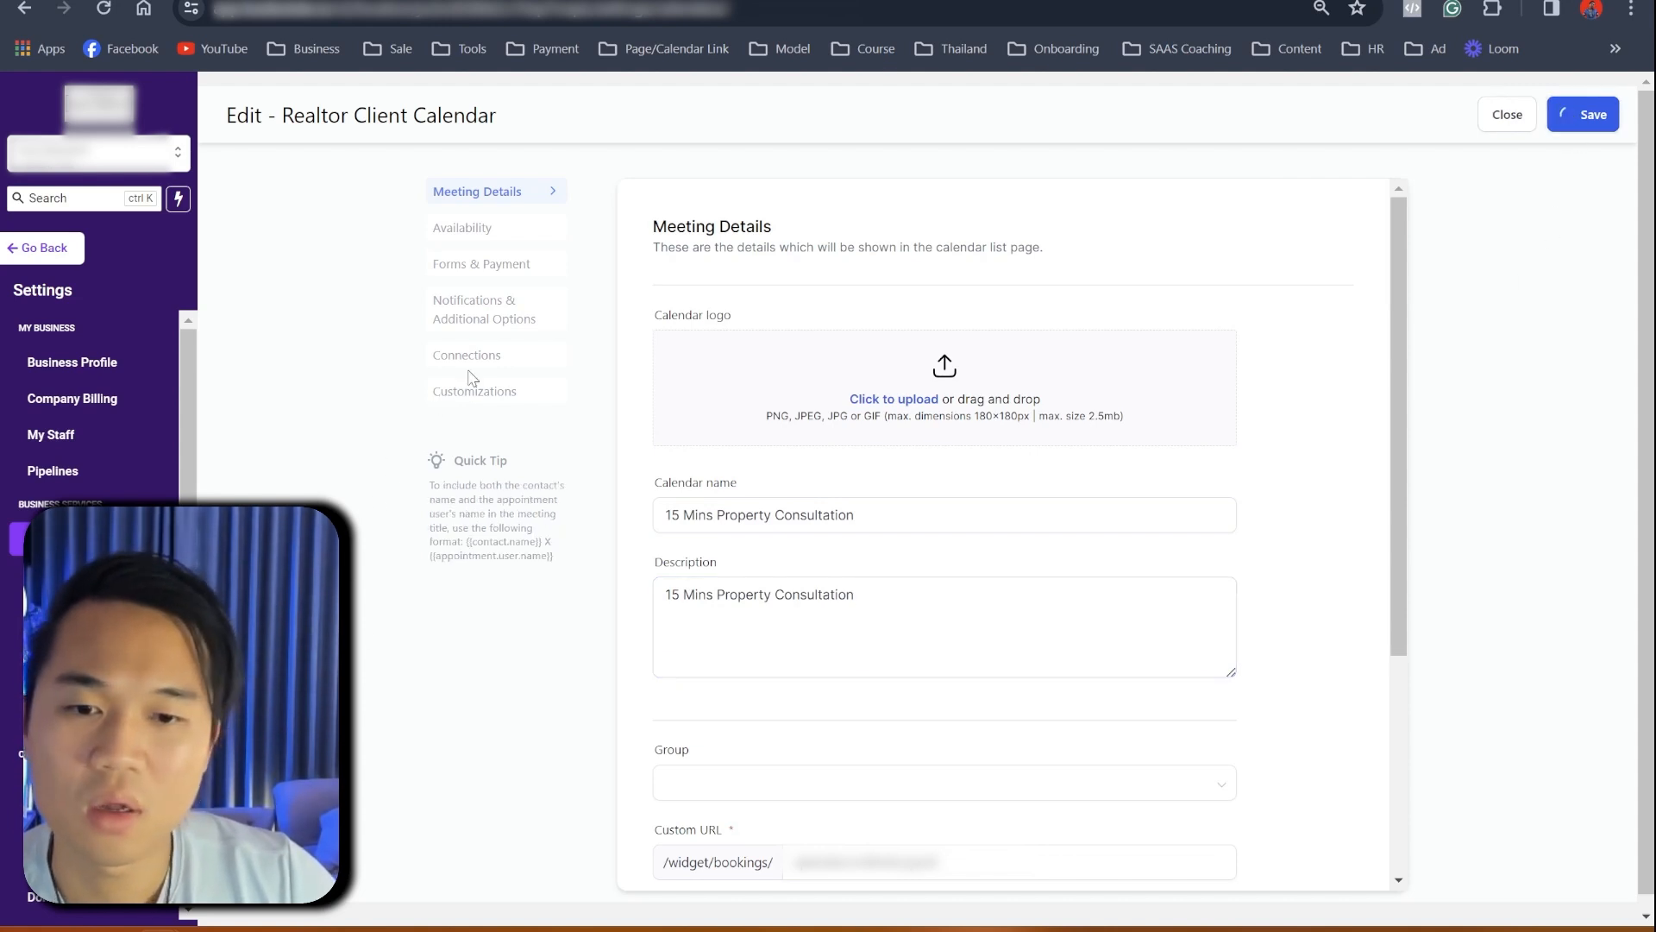
# - Review the Forms & Payment and notification settings, then save the calendar again
pyautogui.click(497, 272)
pyautogui.click(501, 300)
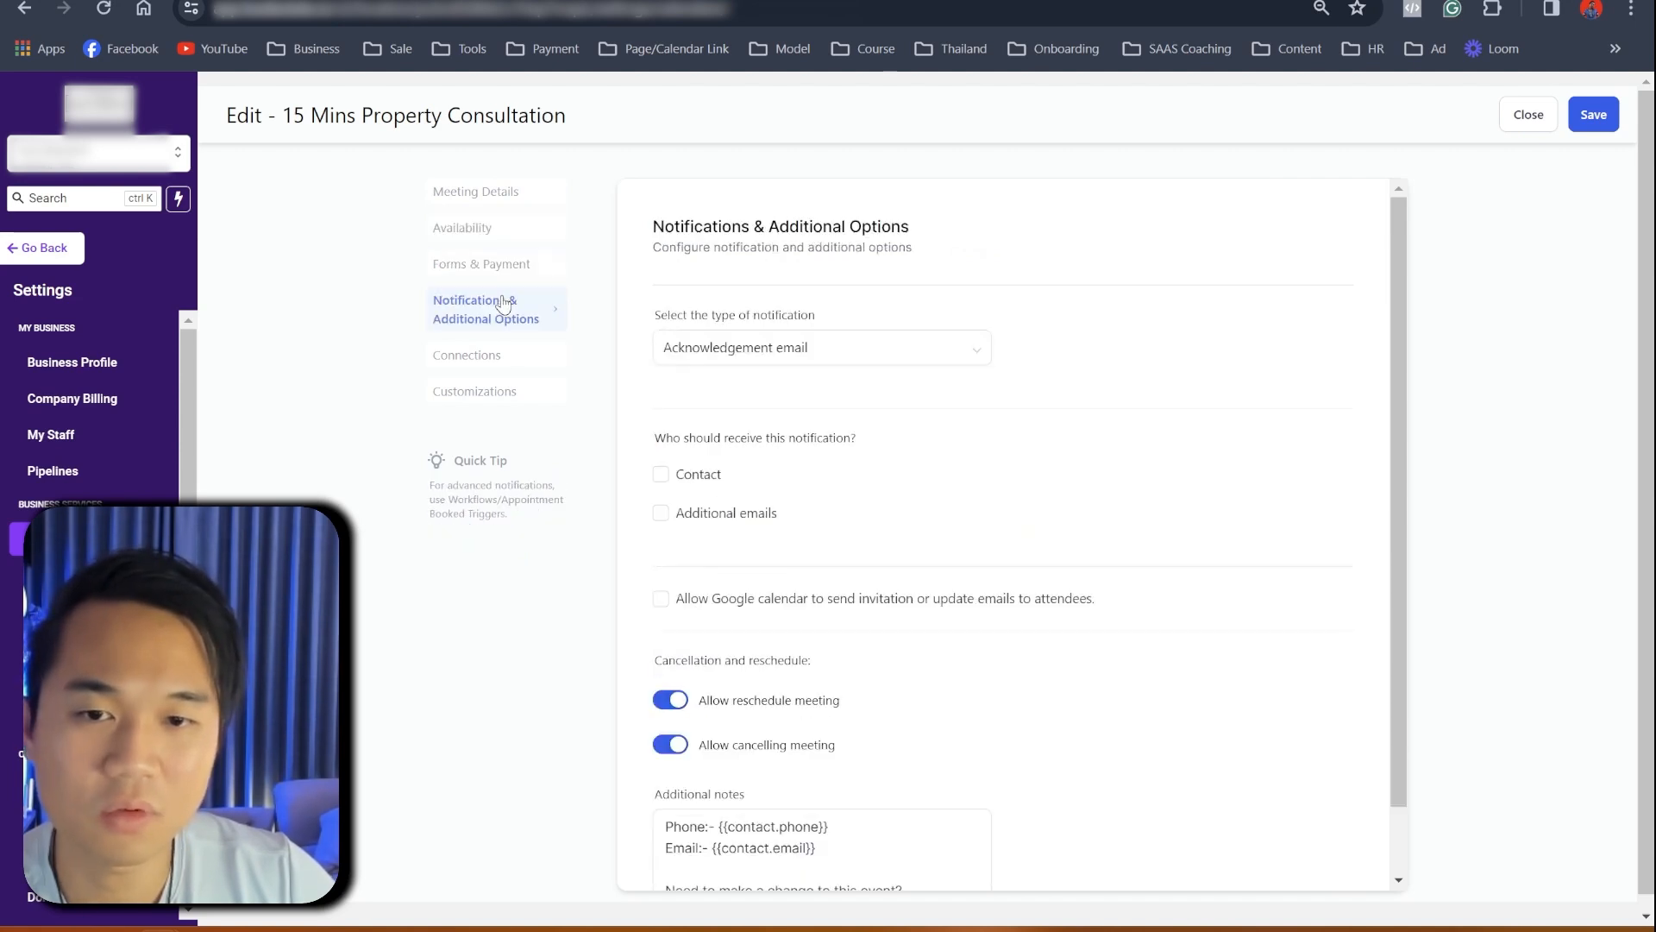
pyautogui.click(499, 267)
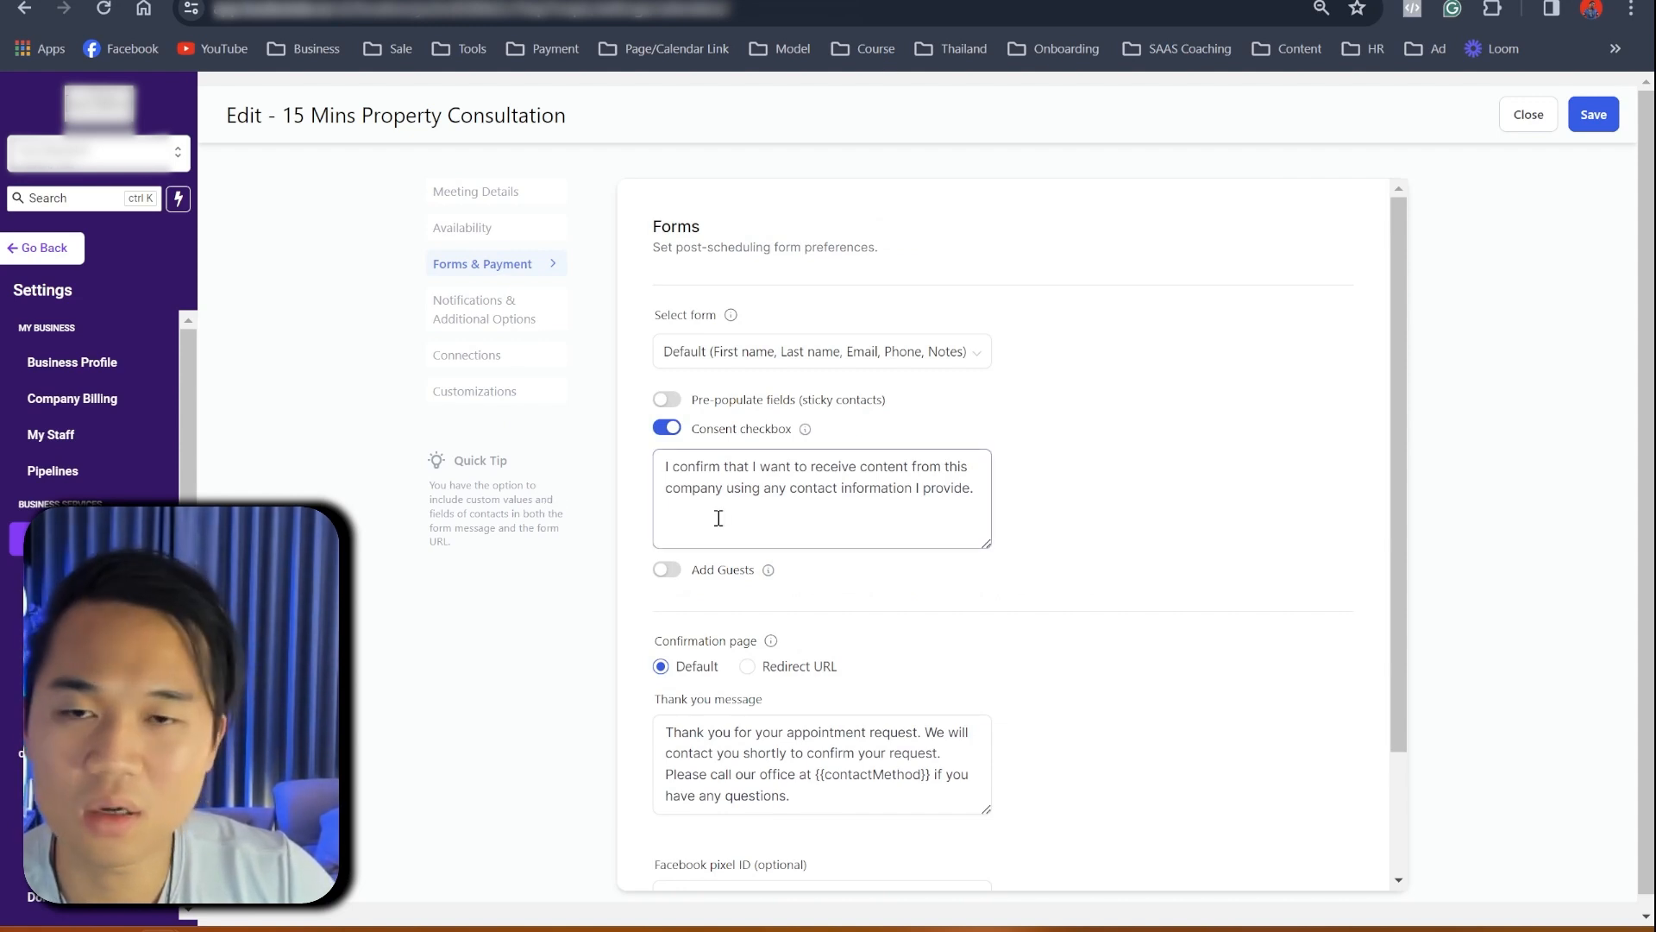
pyautogui.scroll(-2, 717, 517)
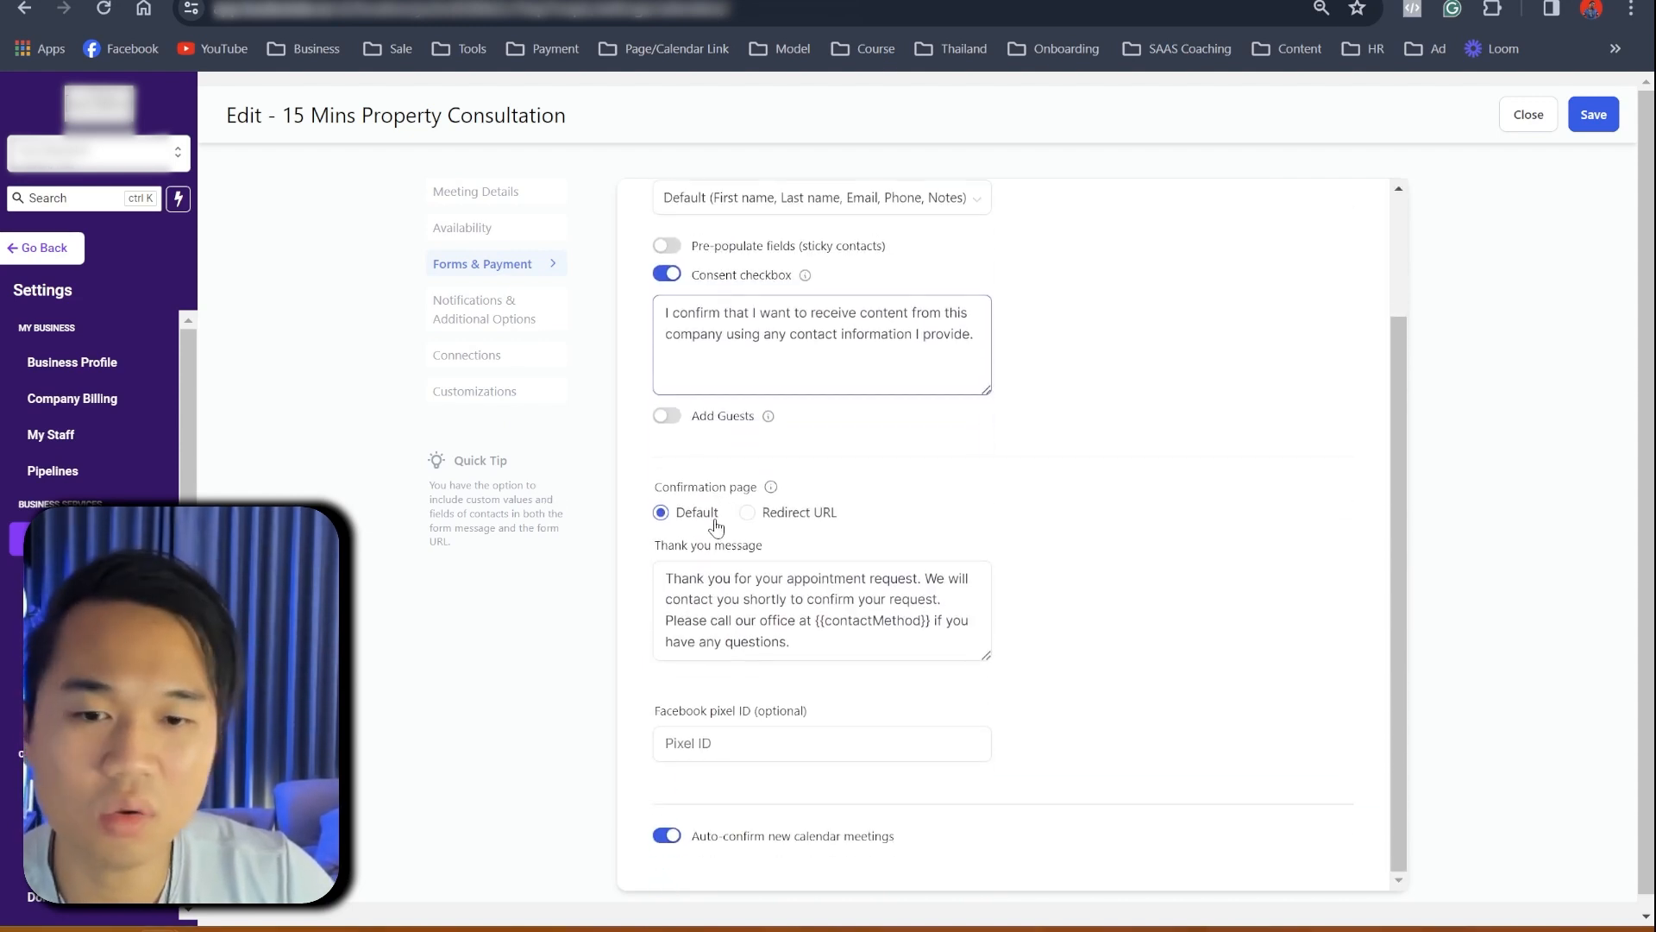
pyautogui.scroll(1, 716, 525)
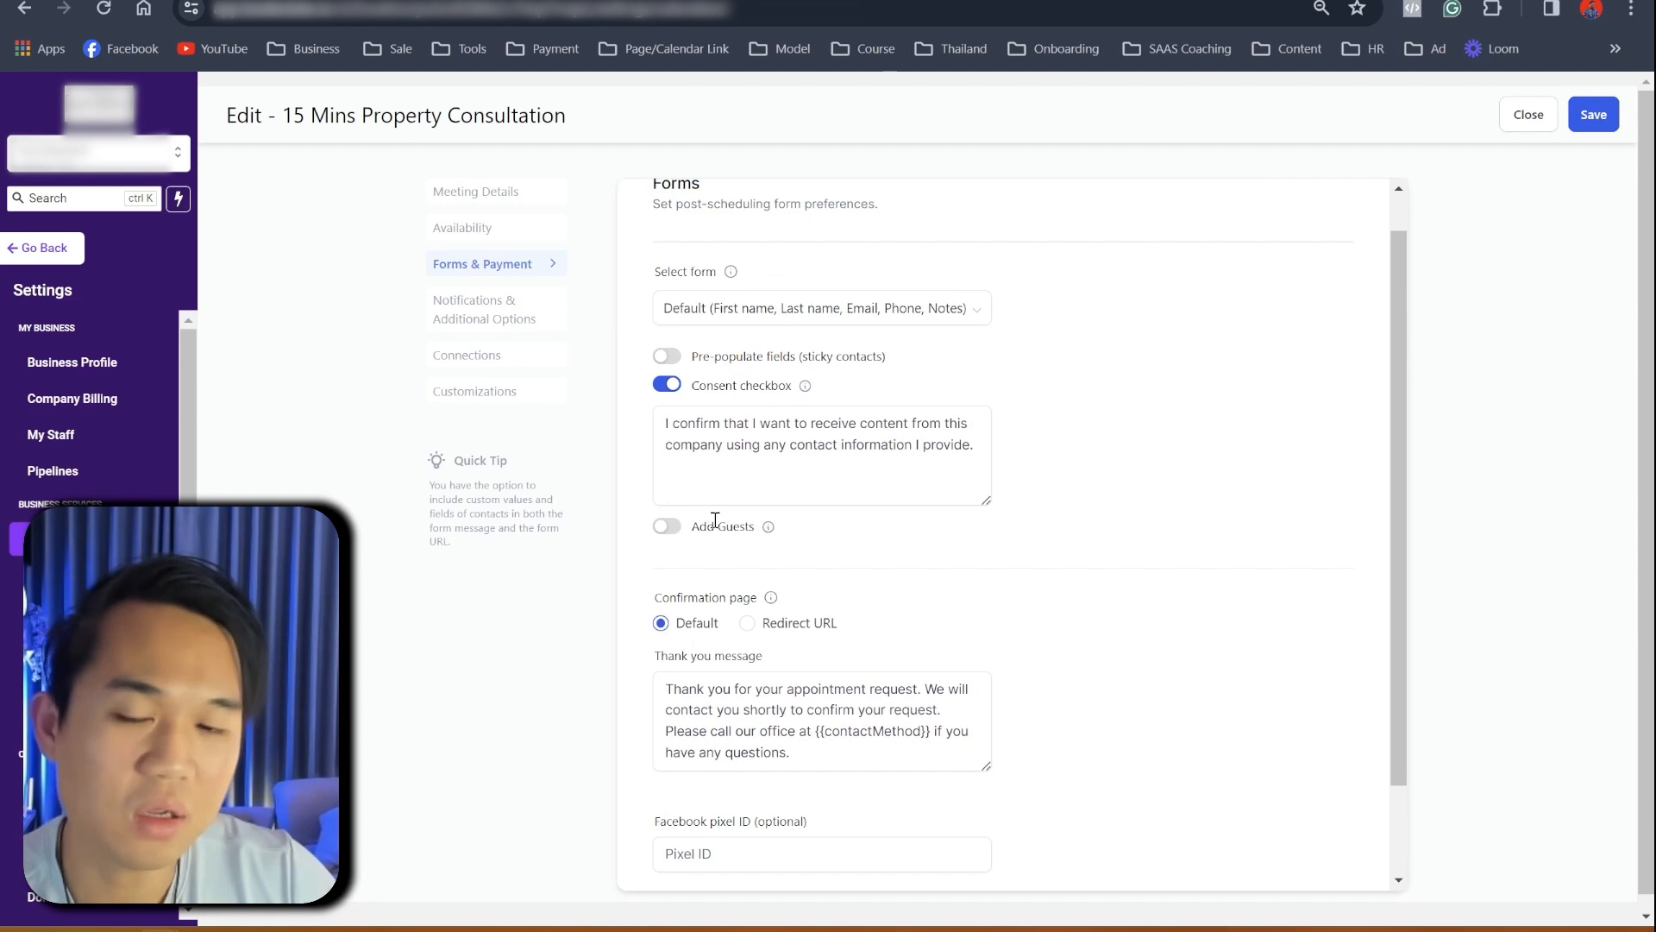
pyautogui.scroll(-1, 713, 519)
pyautogui.scroll(2, 697, 580)
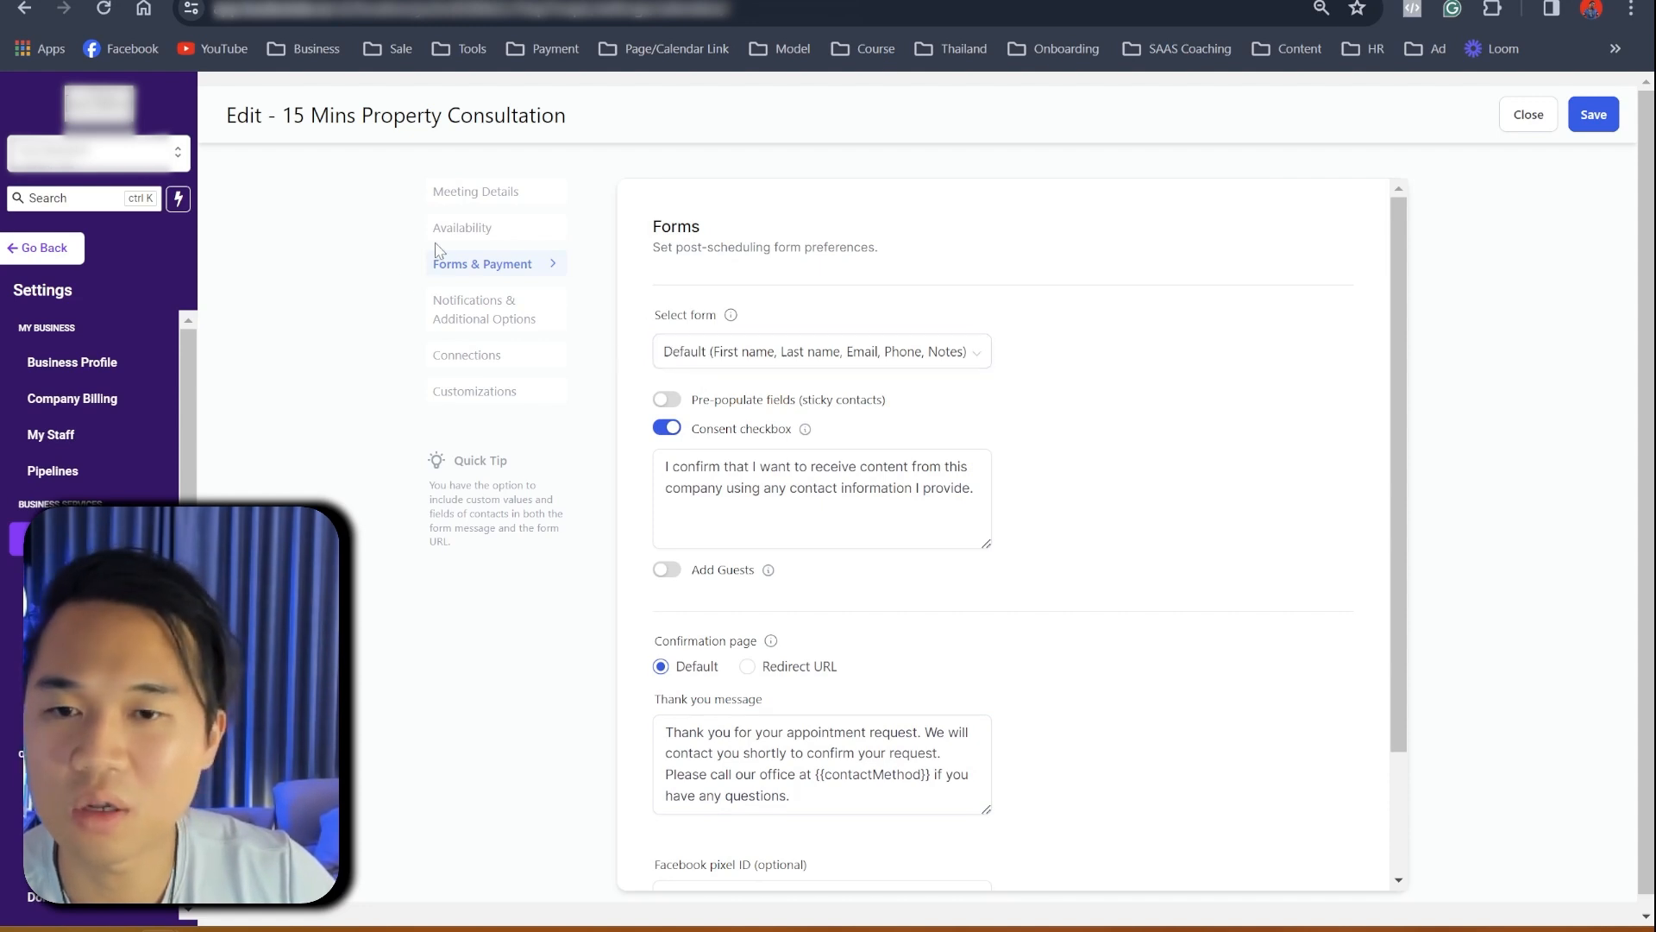
pyautogui.click(474, 198)
pyautogui.scroll(-4, 951, 710)
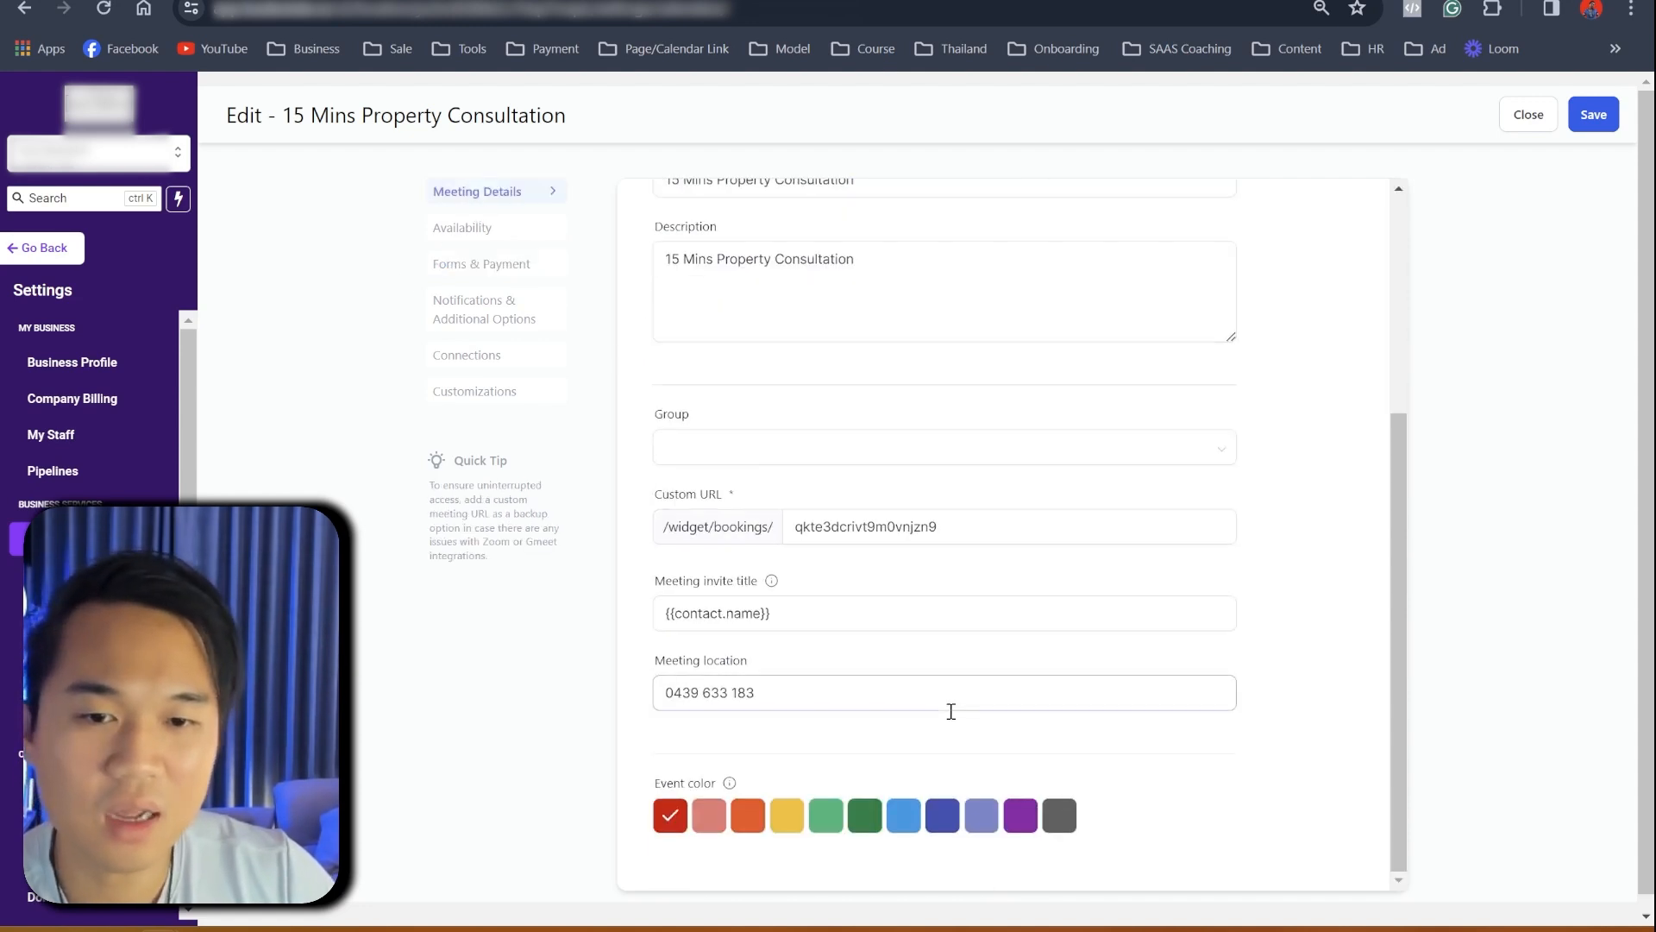
pyautogui.scroll(4, 951, 710)
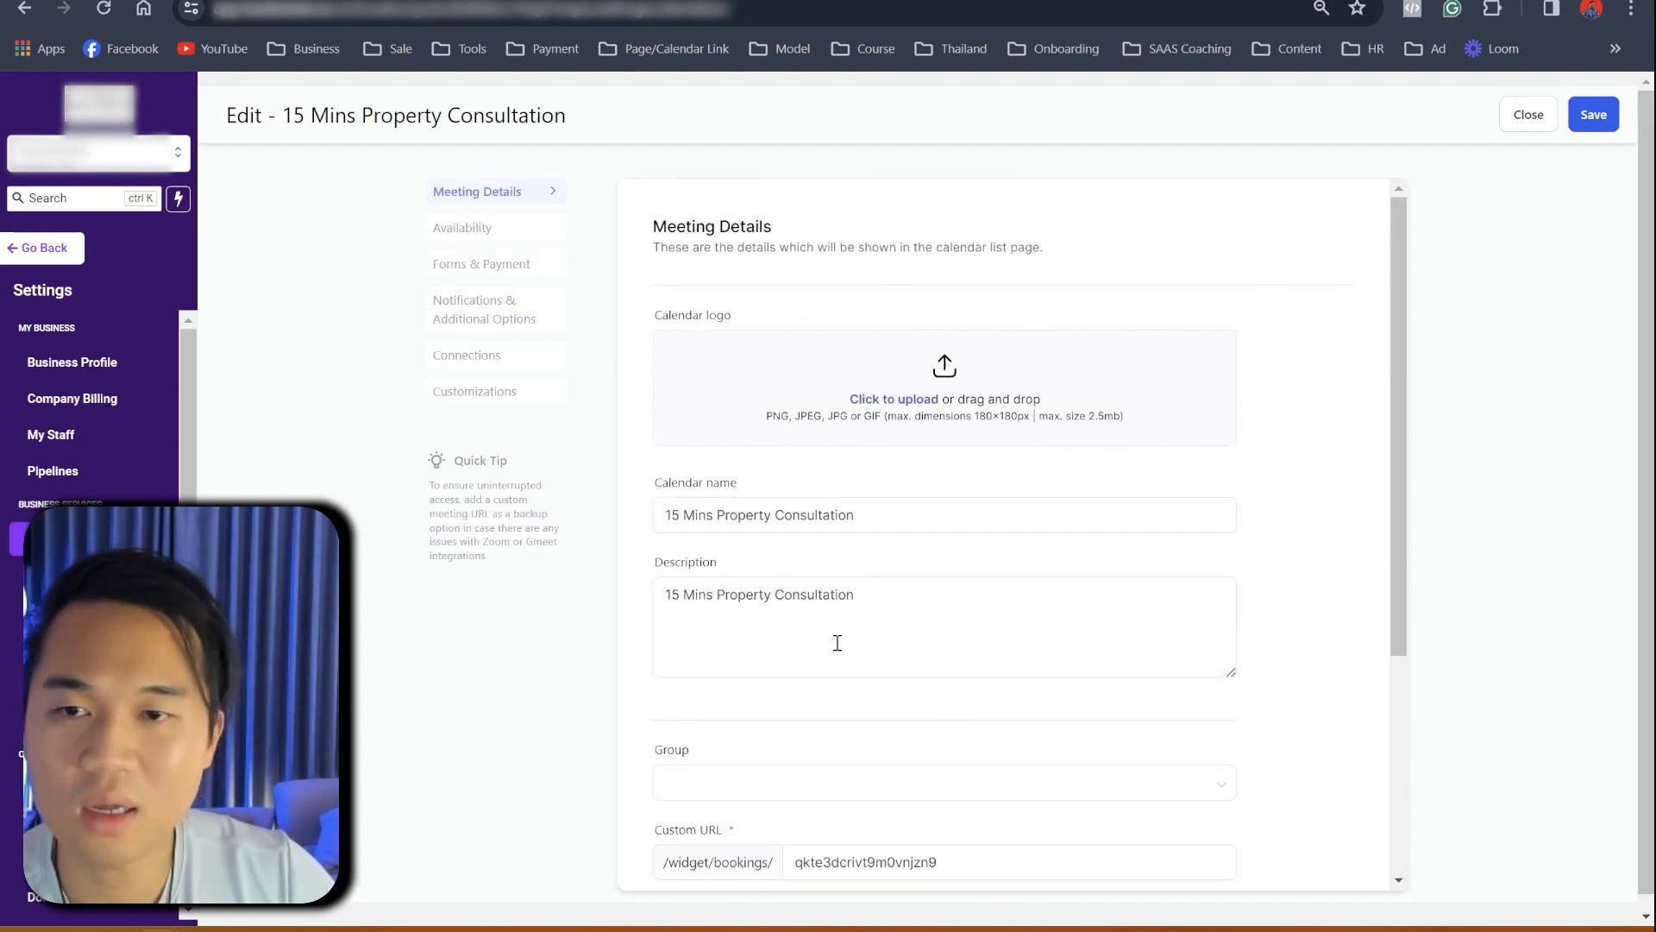
pyautogui.click(1590, 113)
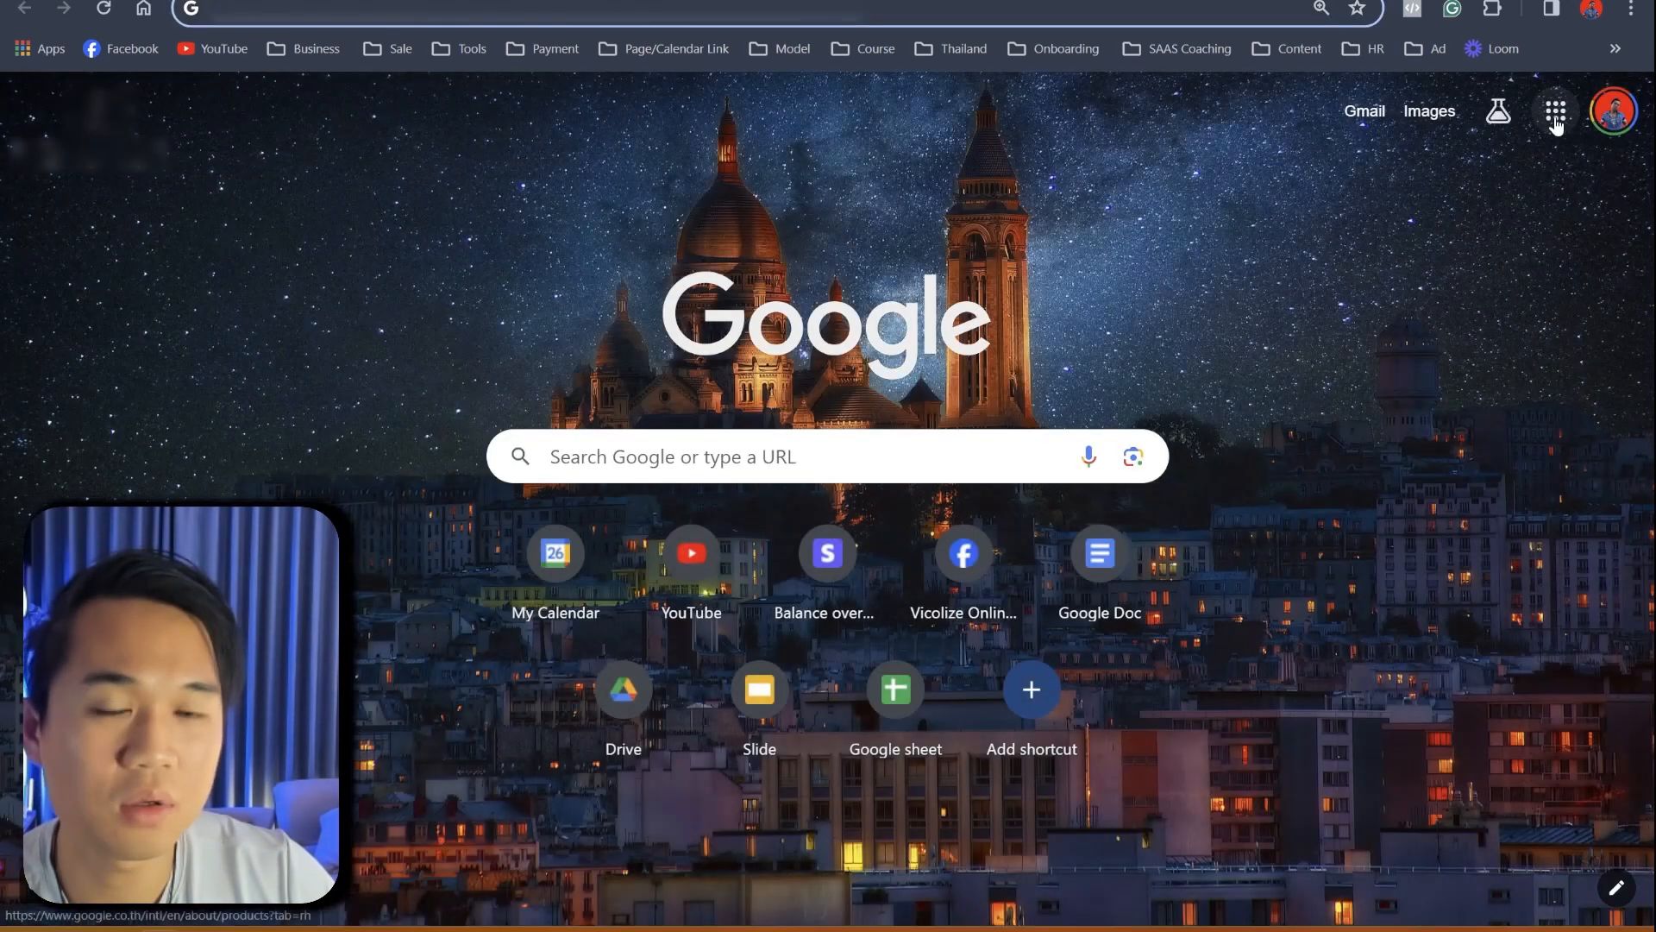
# - Create a blank Google Docs document from the apps launcher, then return to GoHighLevel's workflow list
pyautogui.click(1555, 110)
pyautogui.click(1548, 246)
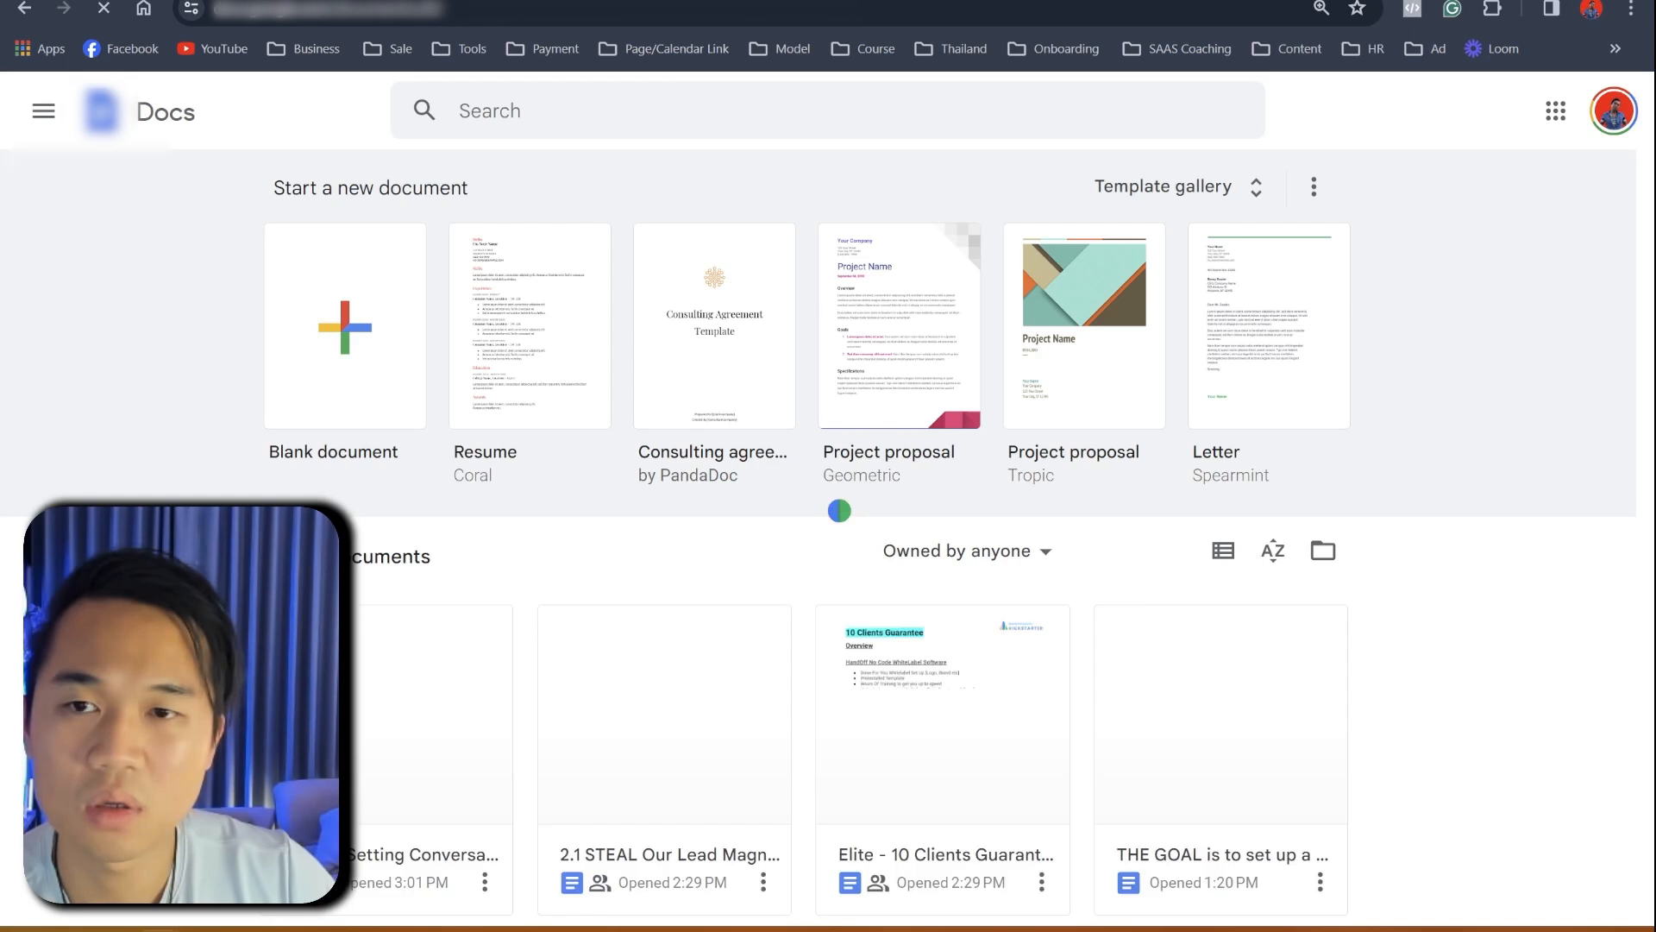
pyautogui.click(350, 325)
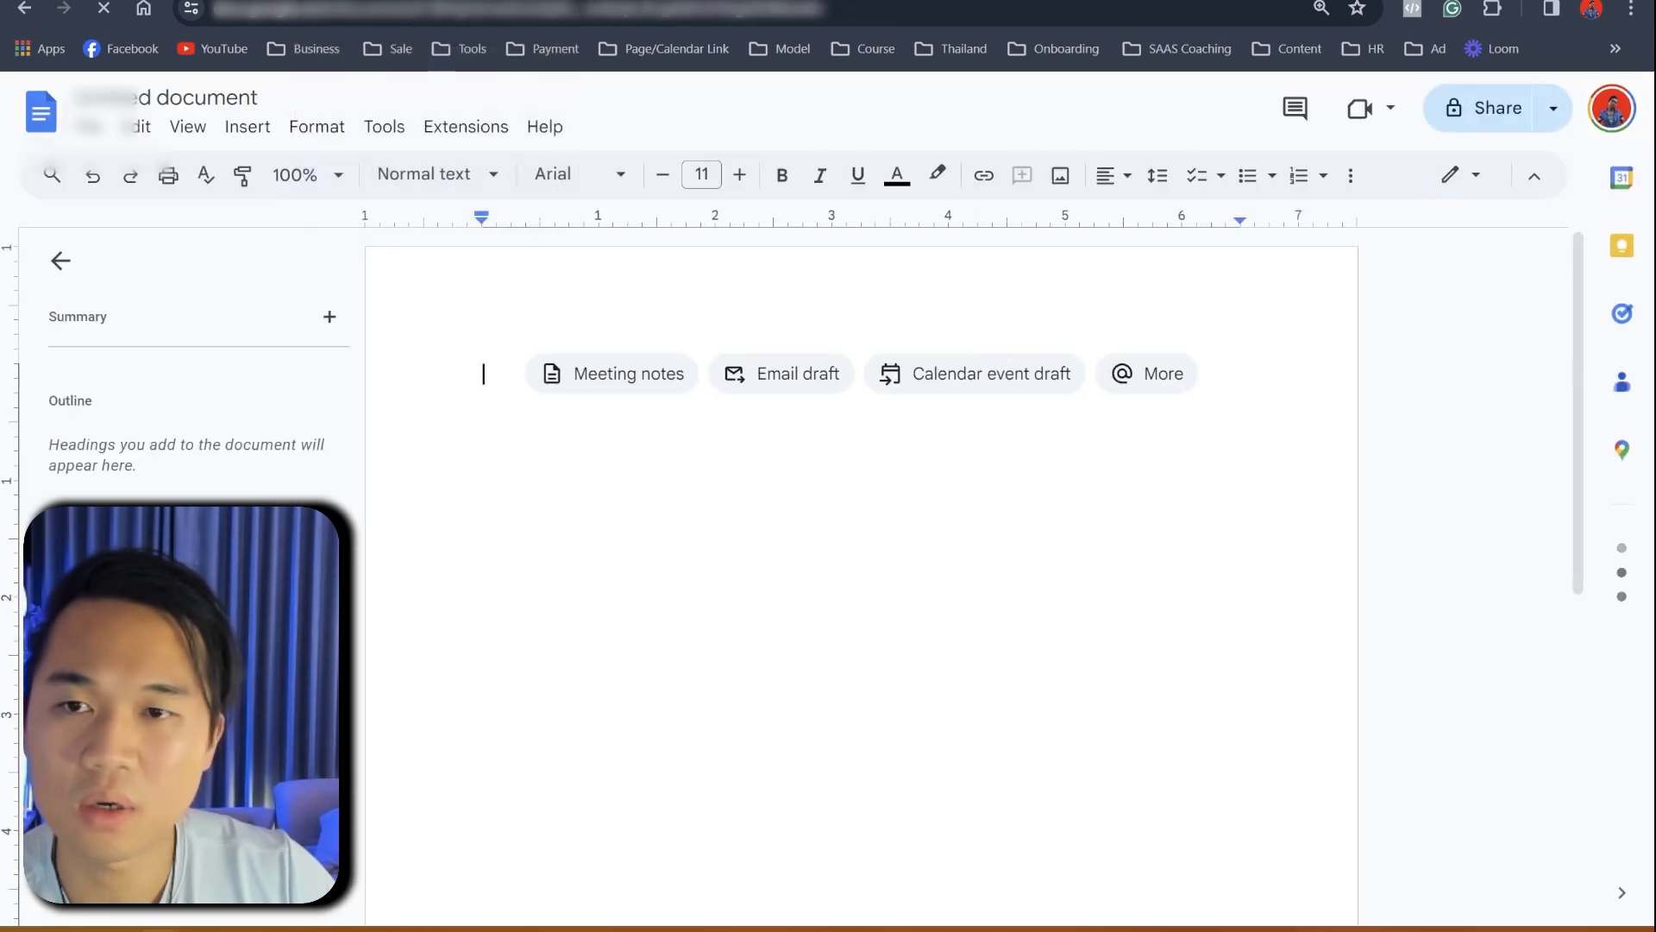
pyautogui.click(431, 0)
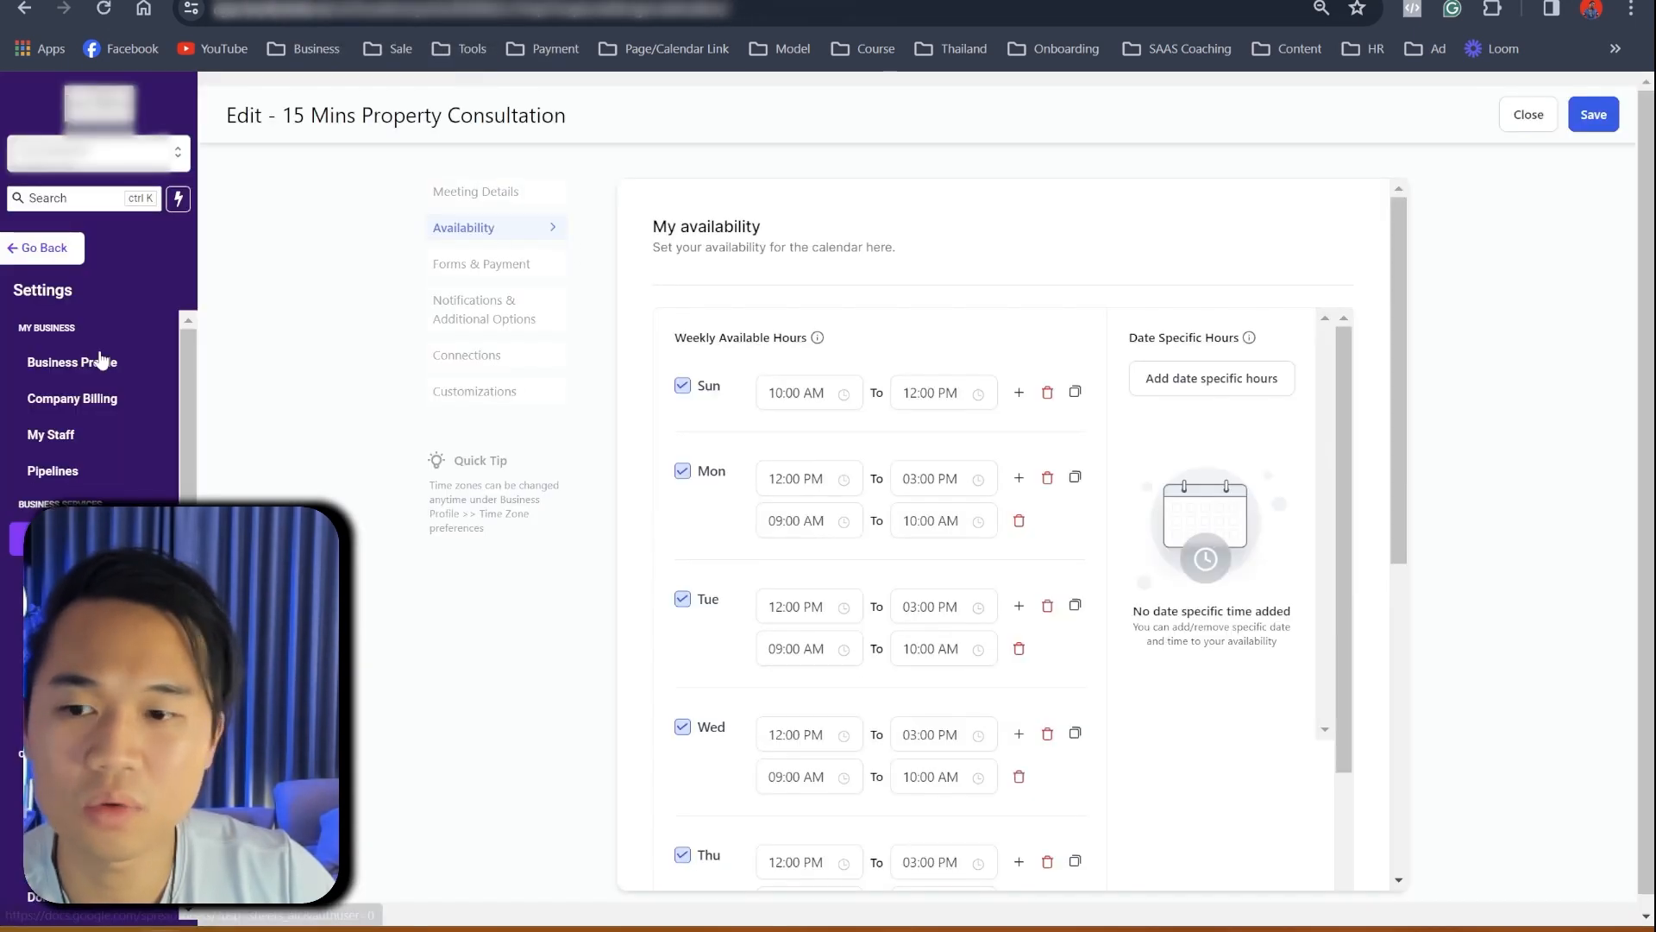
pyautogui.click(60, 255)
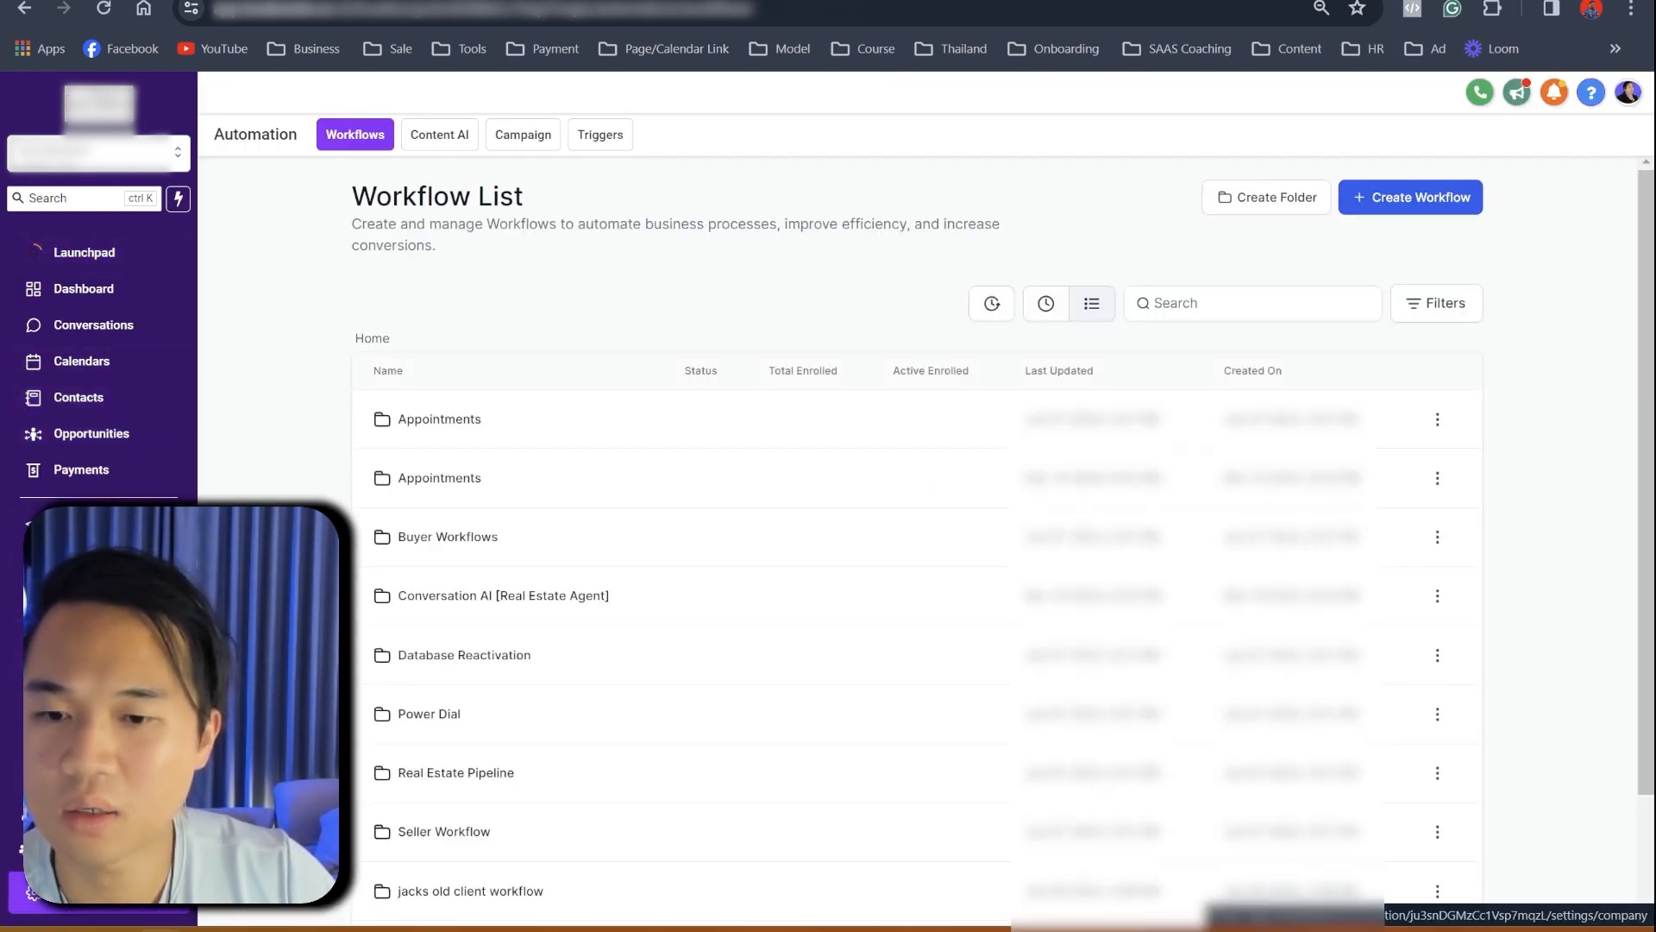
# - Go to the calendars list and activate the draft 15 Mins Property Consultation calendar
pyautogui.click(74, 895)
pyautogui.click(82, 537)
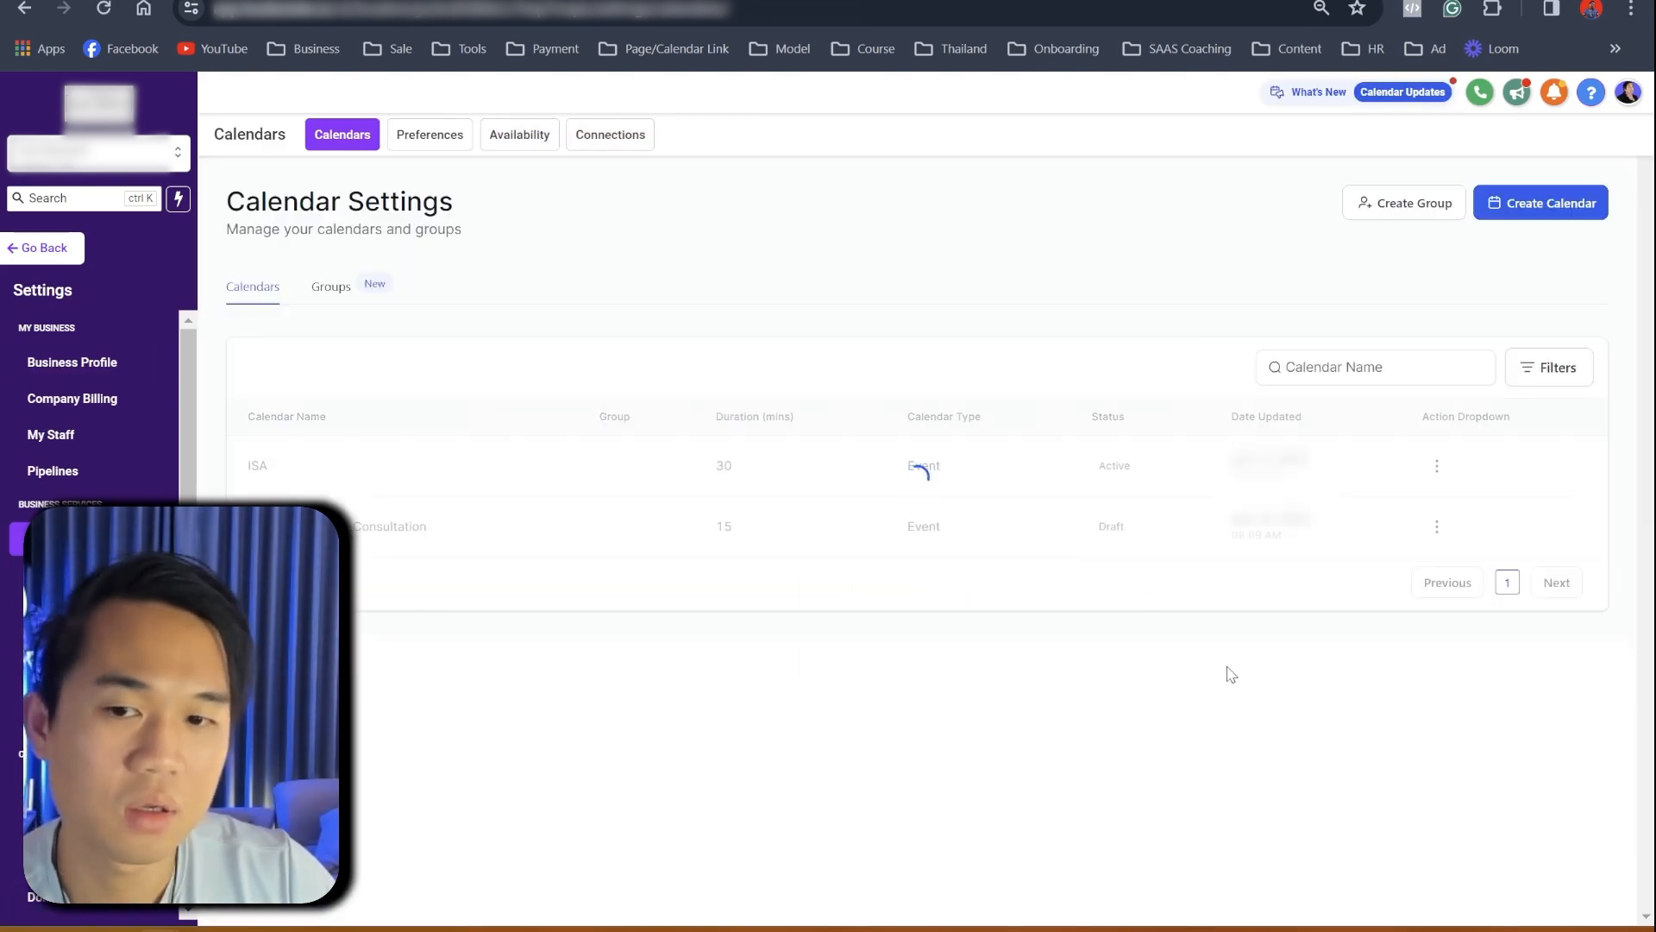
pyautogui.click(1435, 528)
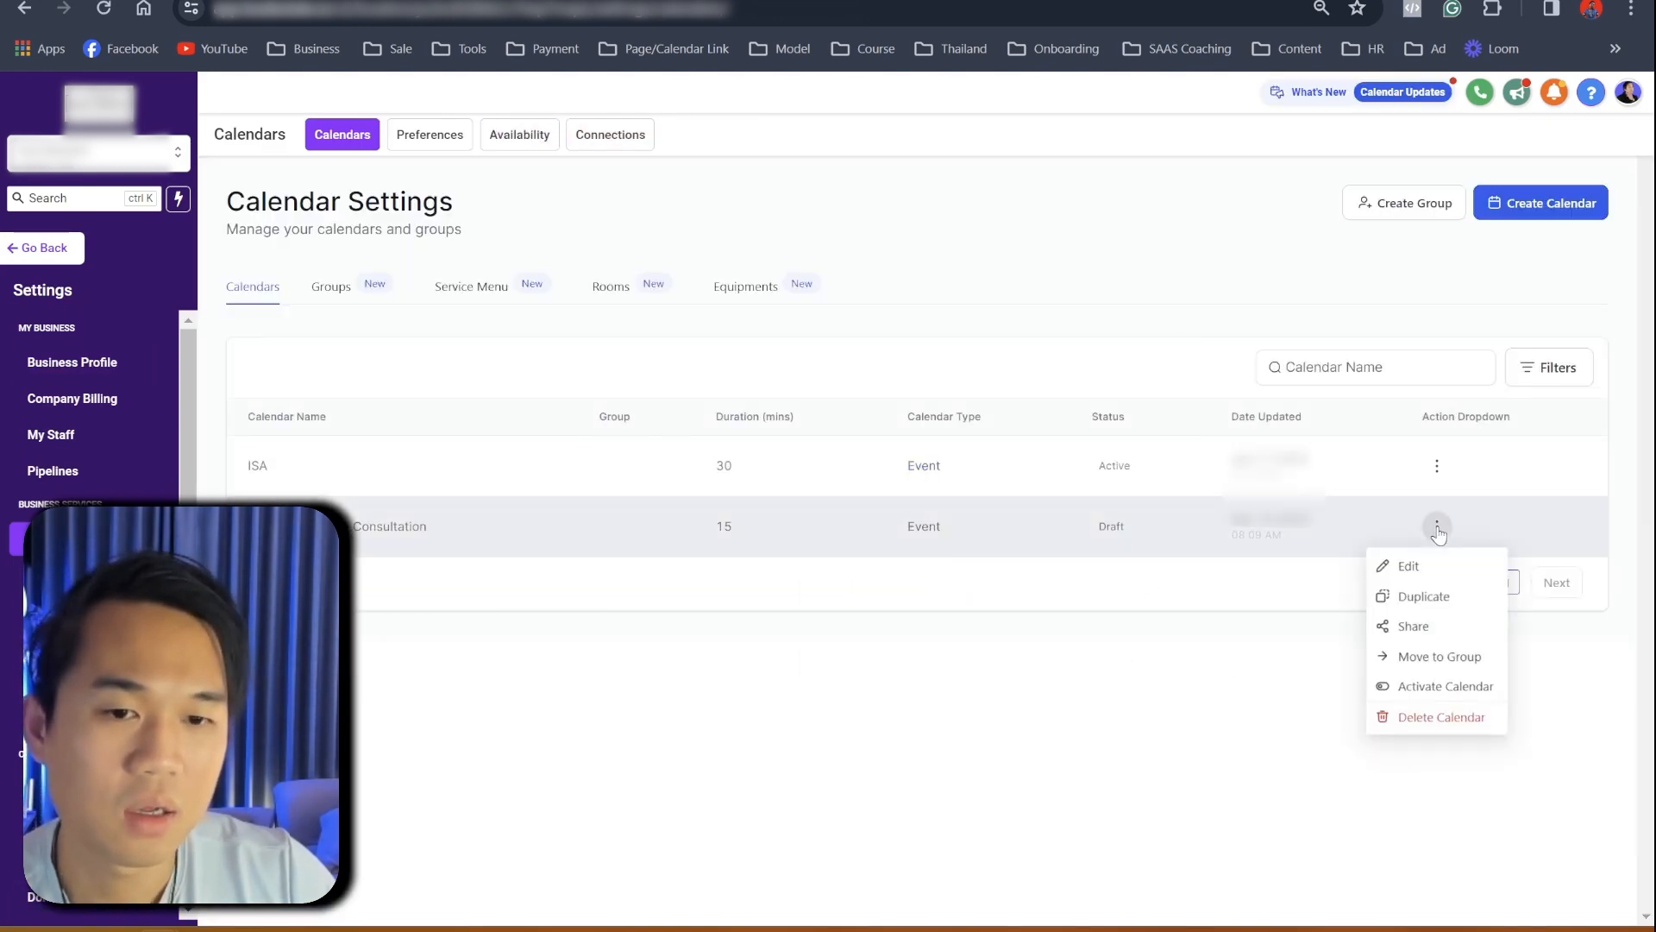
pyautogui.click(565, 695)
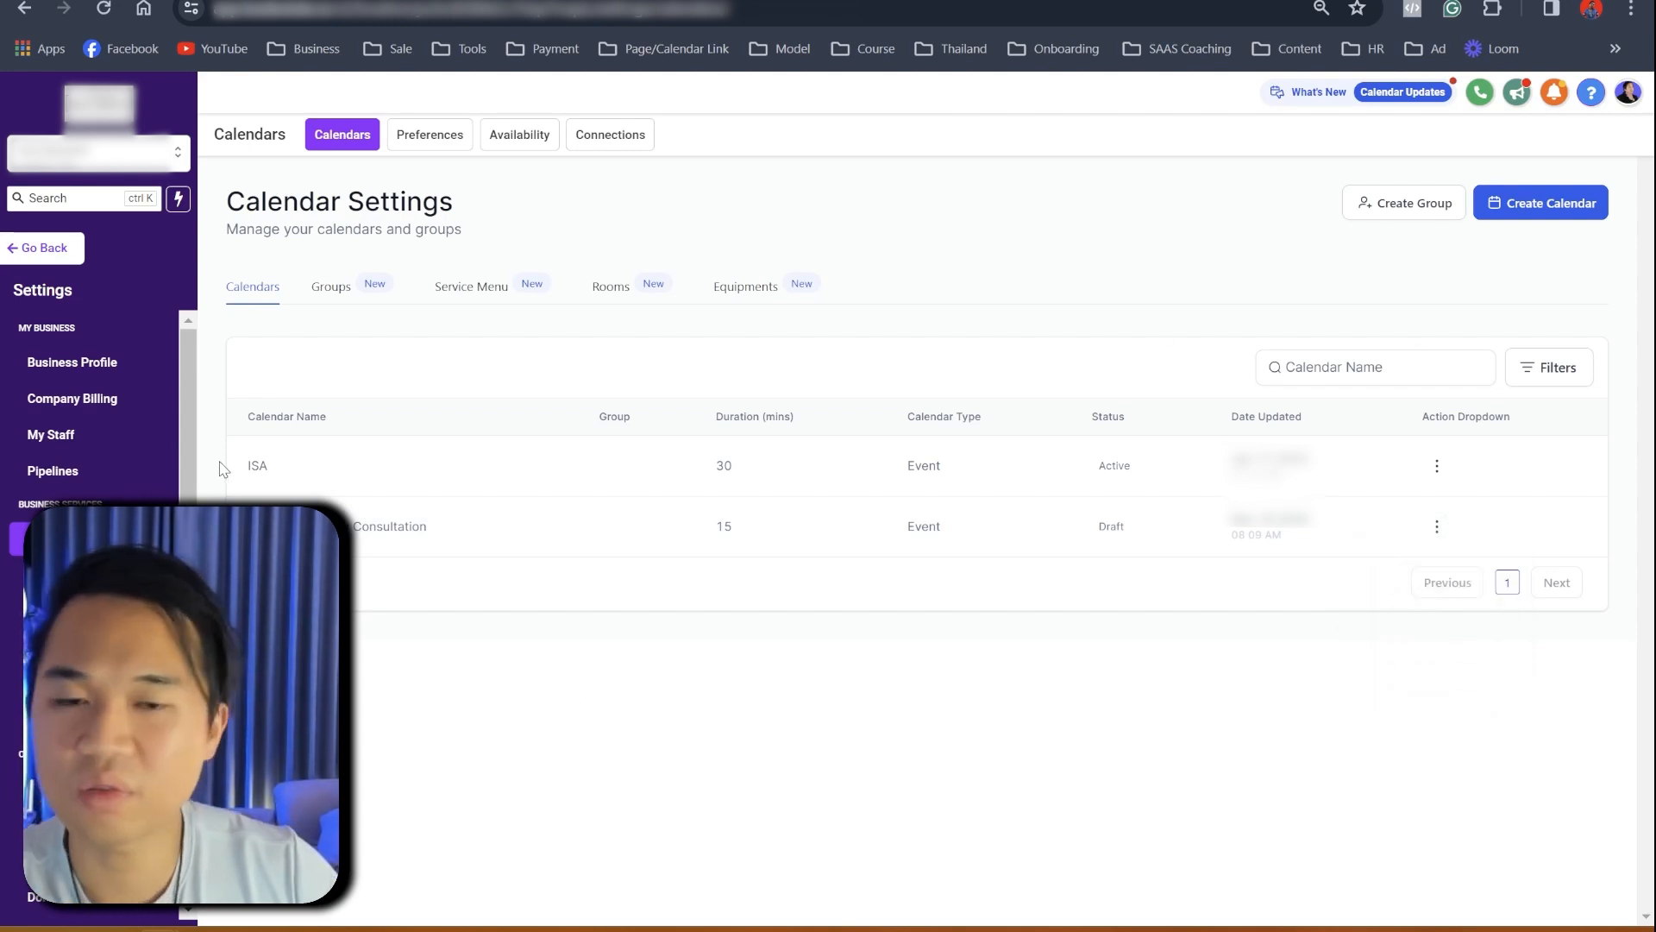
pyautogui.click(1516, 220)
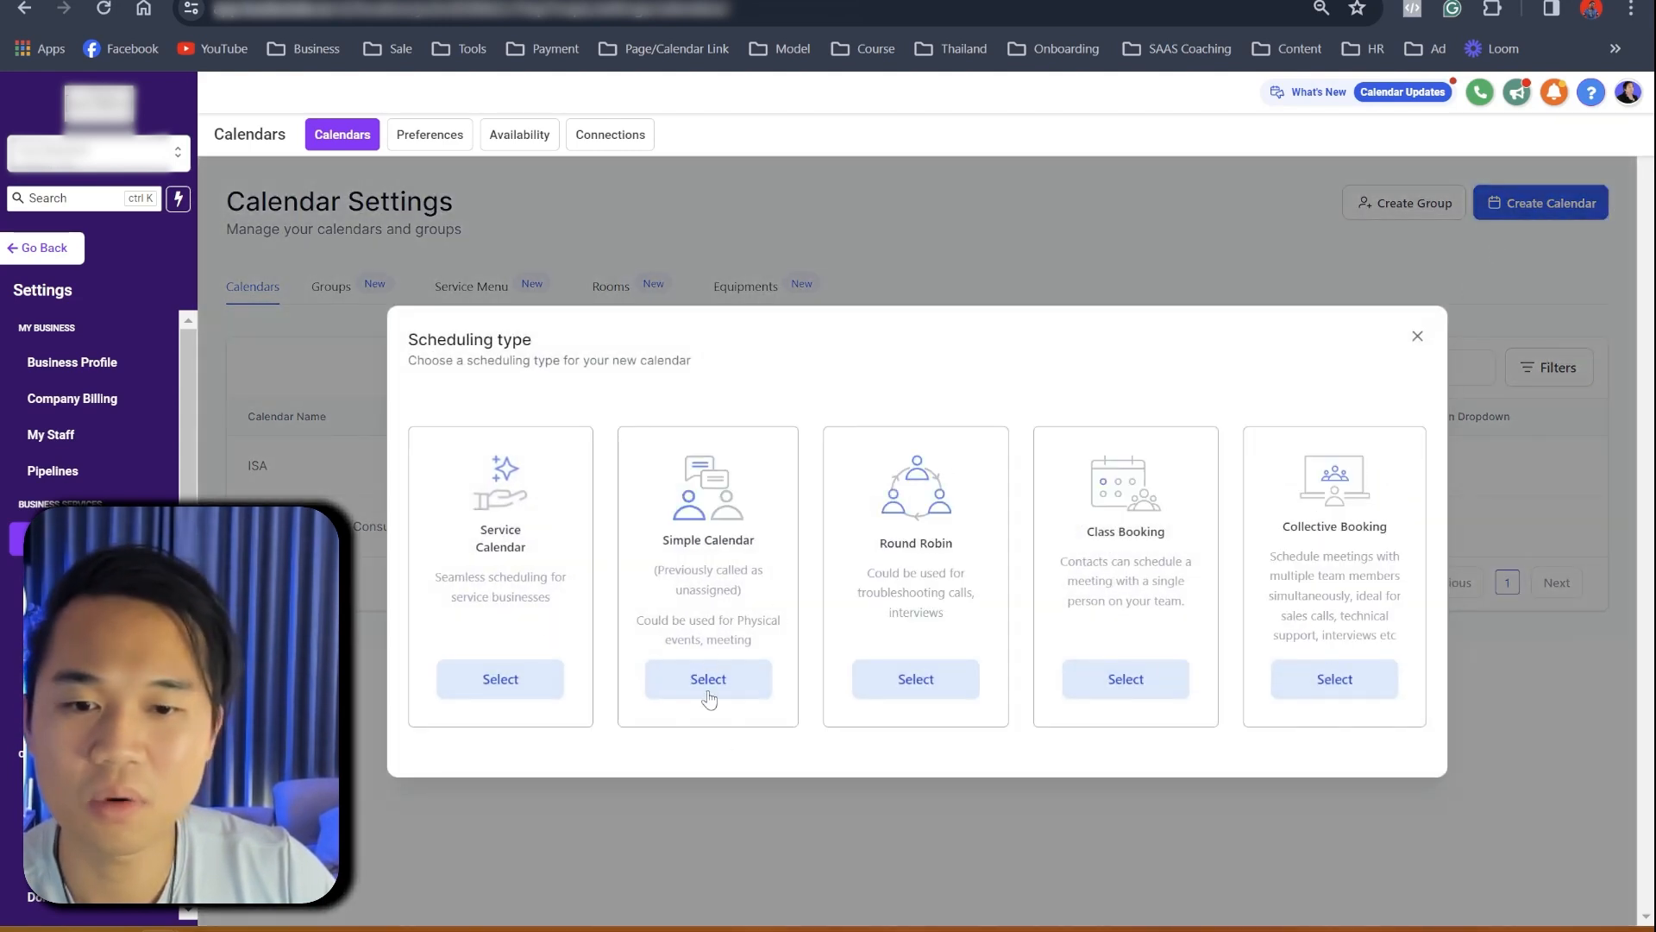
pyautogui.click(1417, 337)
pyautogui.click(1437, 526)
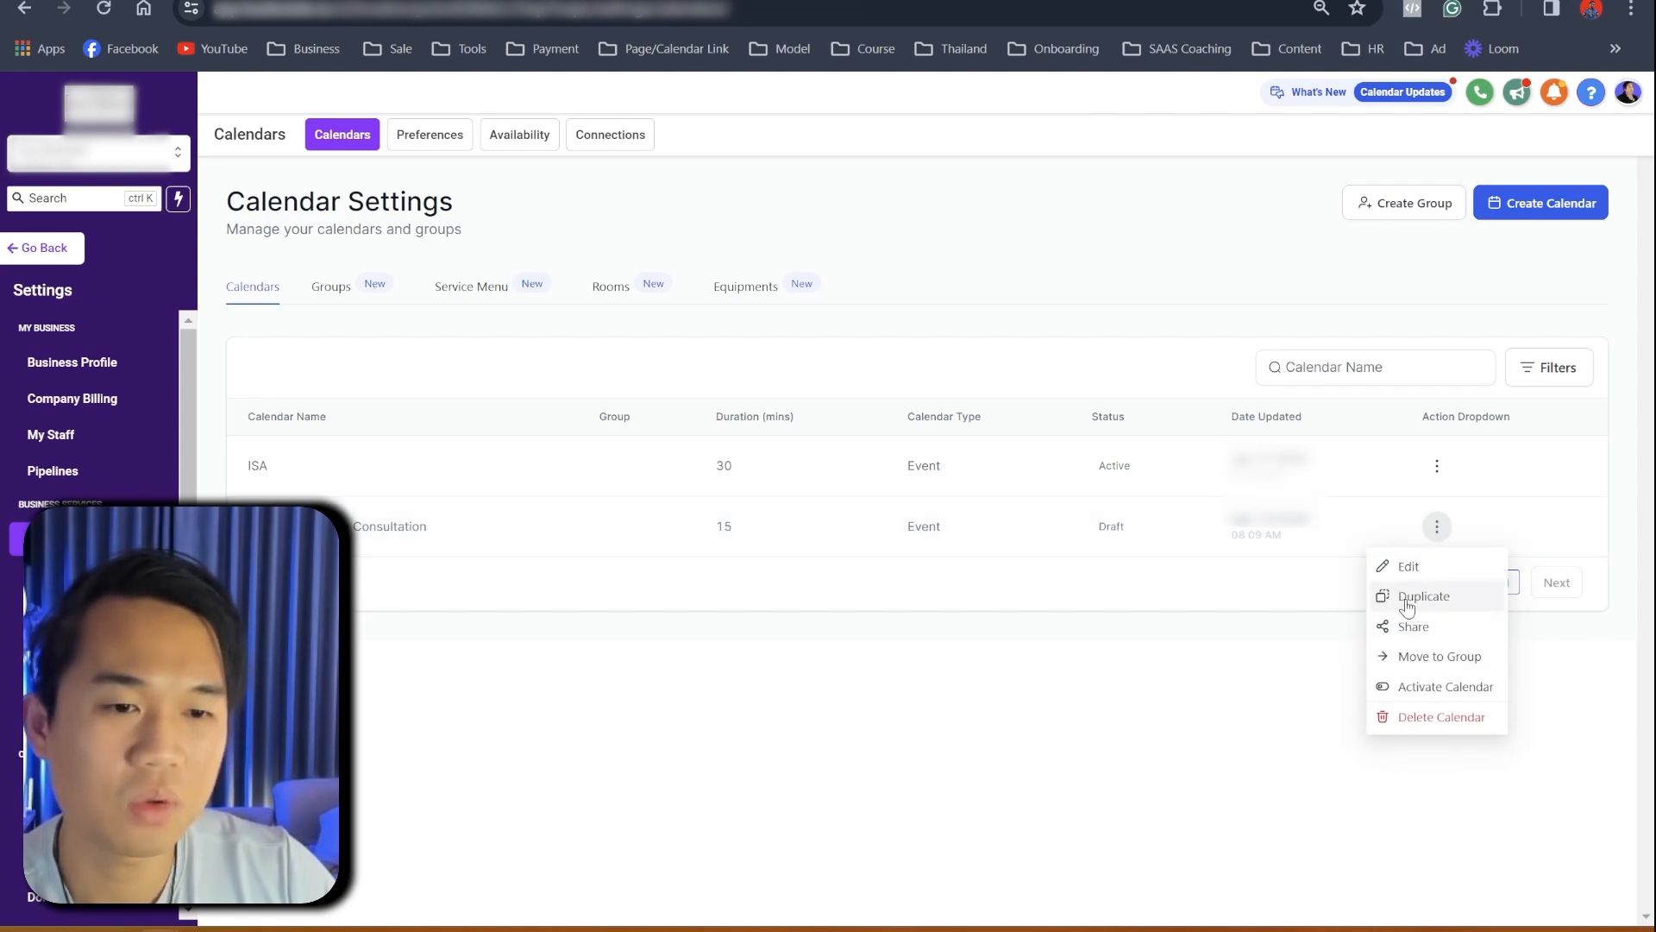
pyautogui.click(1395, 692)
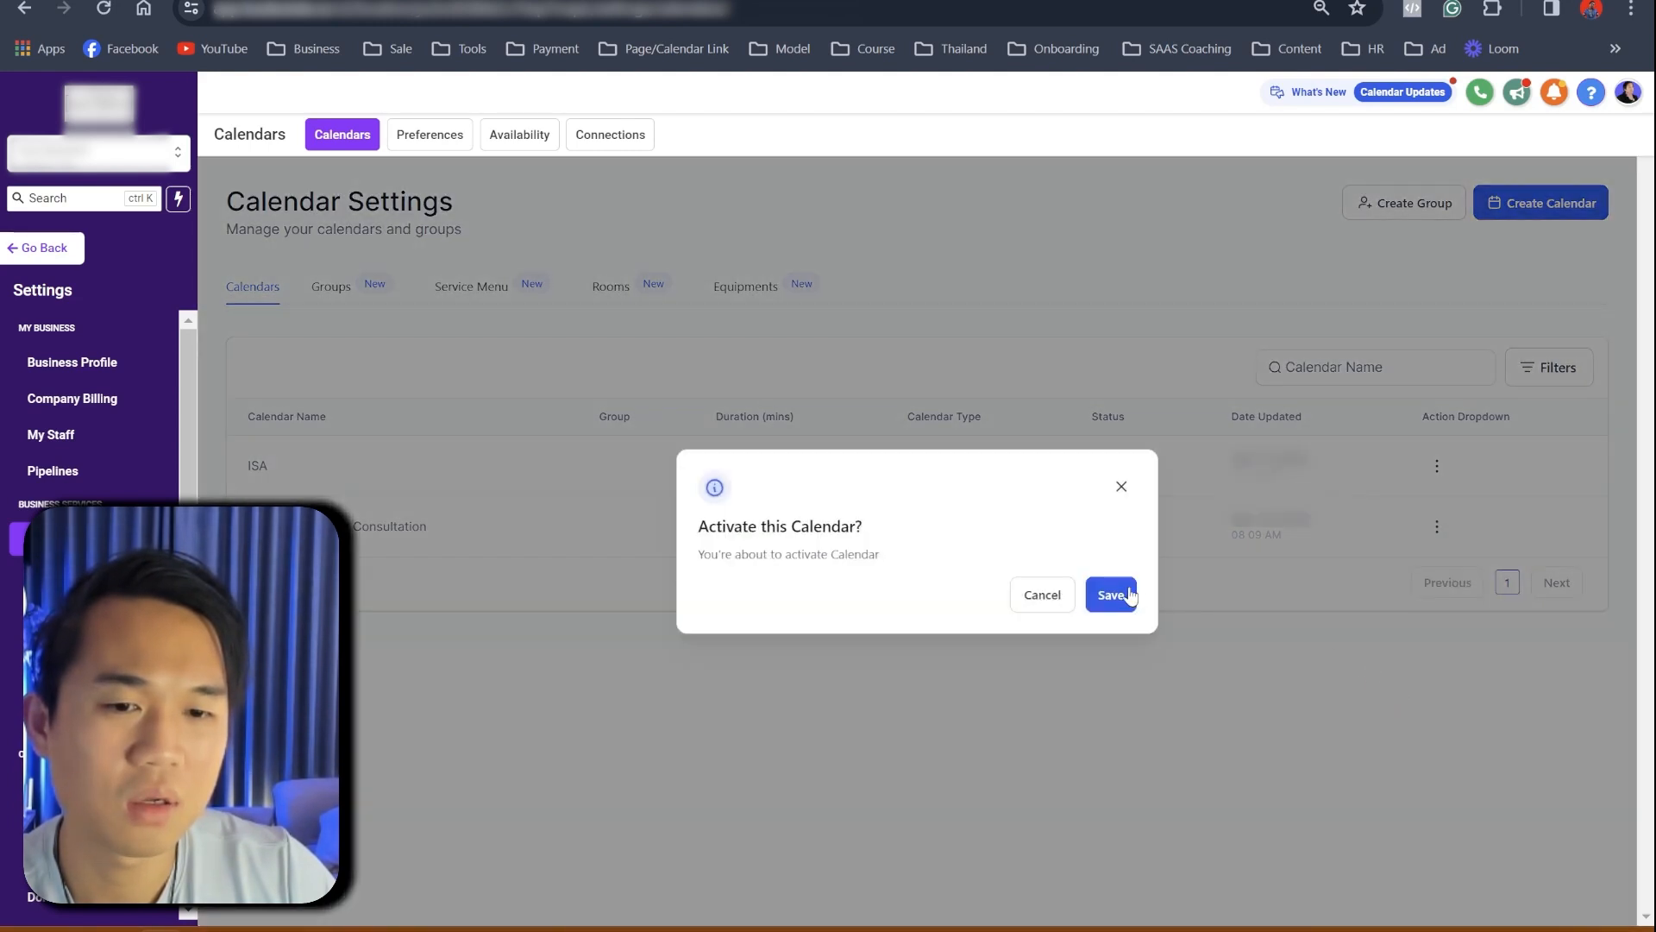
pyautogui.click(1127, 599)
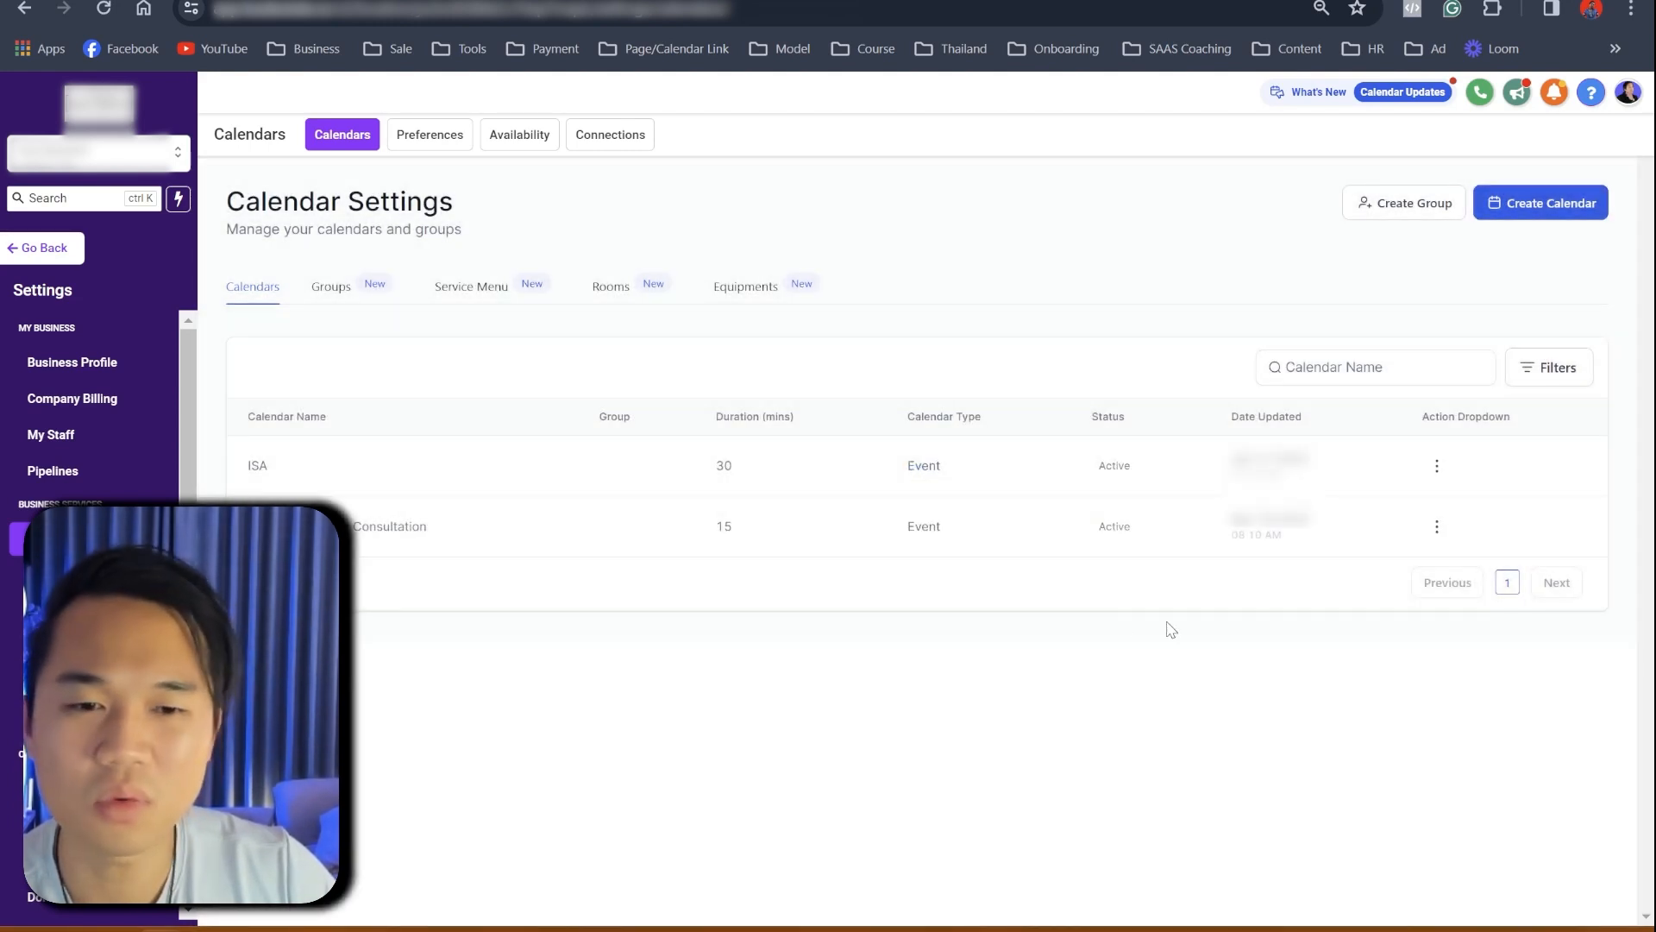
# - Copy the calendar's permanent scheduling link and paste it into the blank document
pyautogui.click(1436, 526)
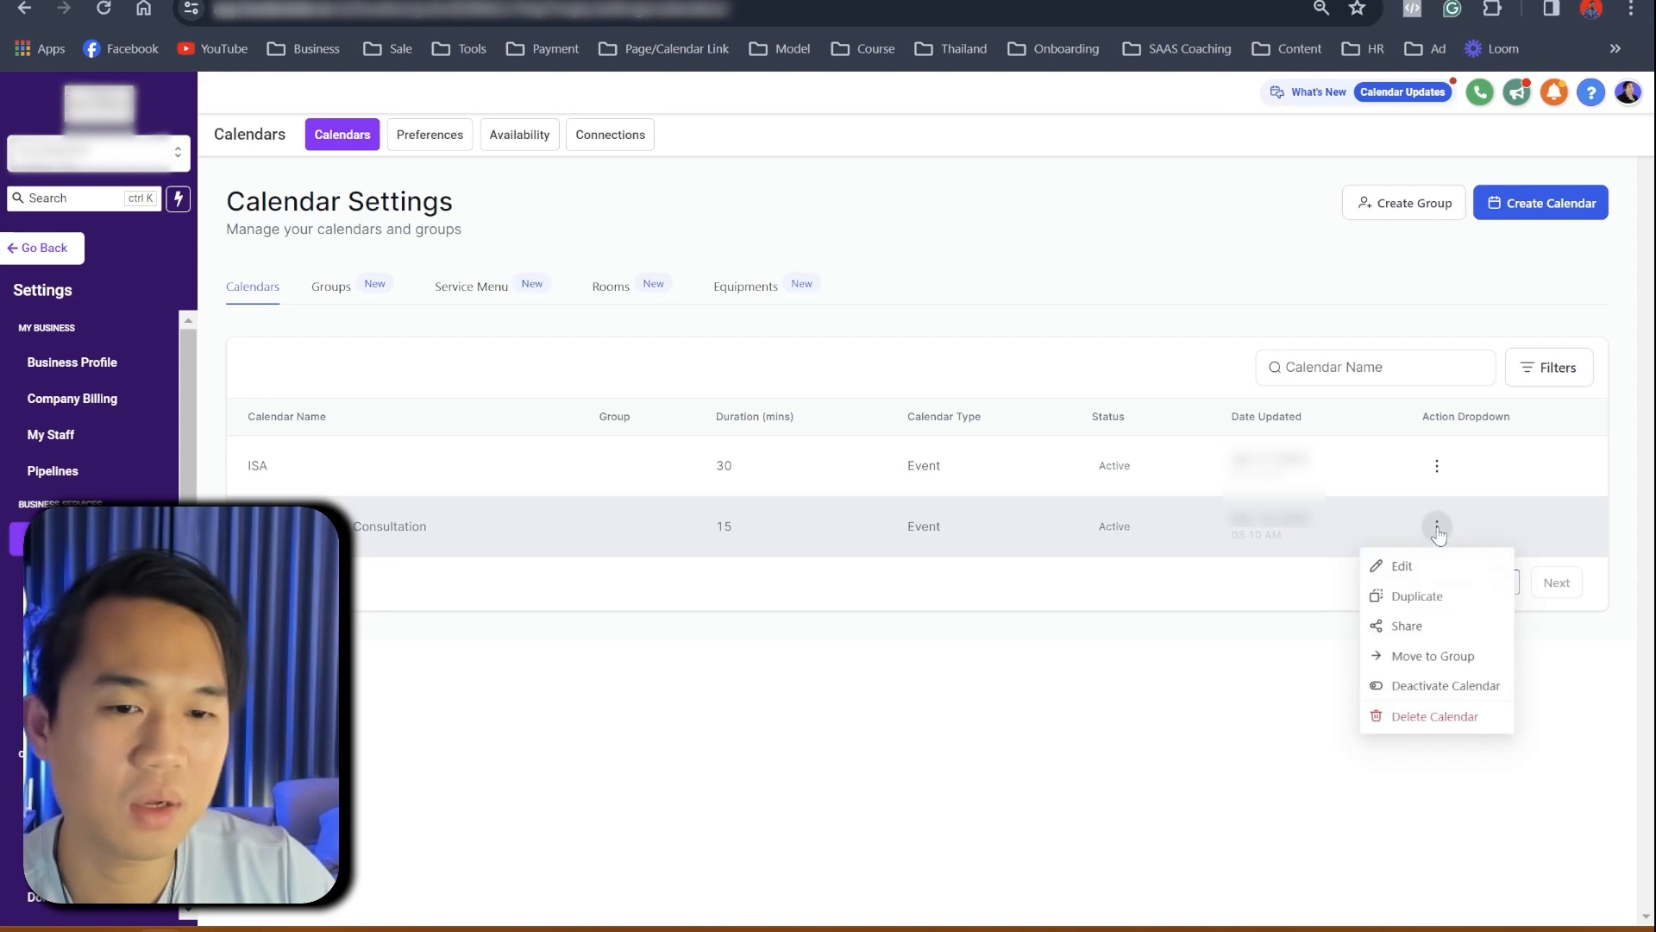
pyautogui.click(1128, 602)
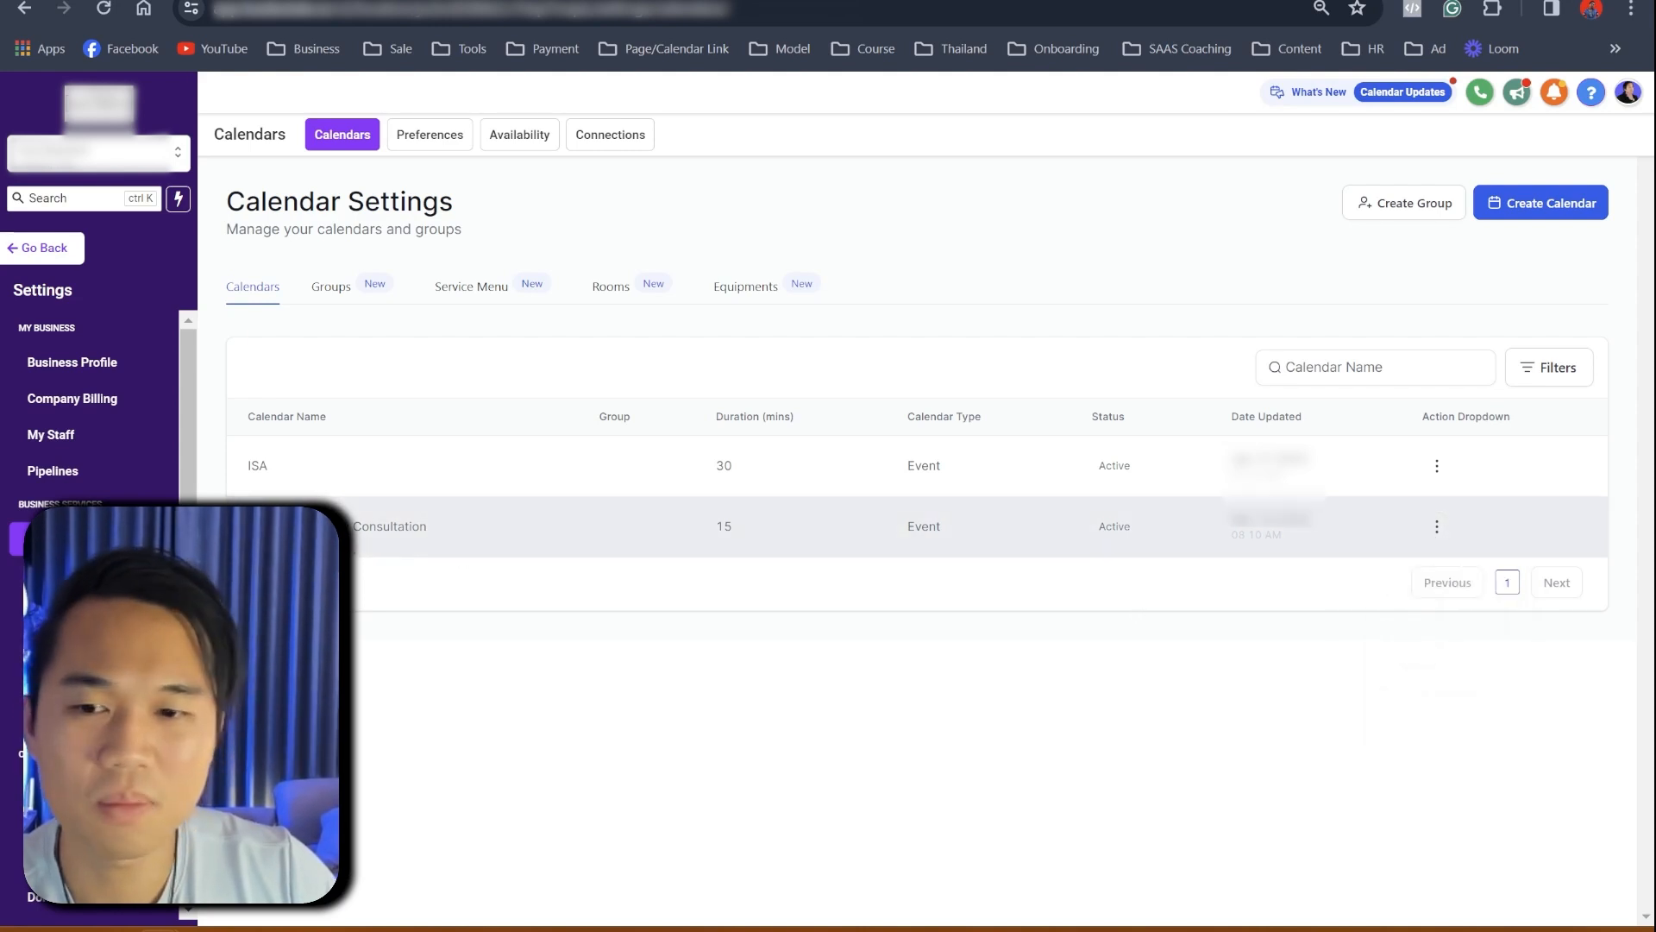
pyautogui.click(1437, 526)
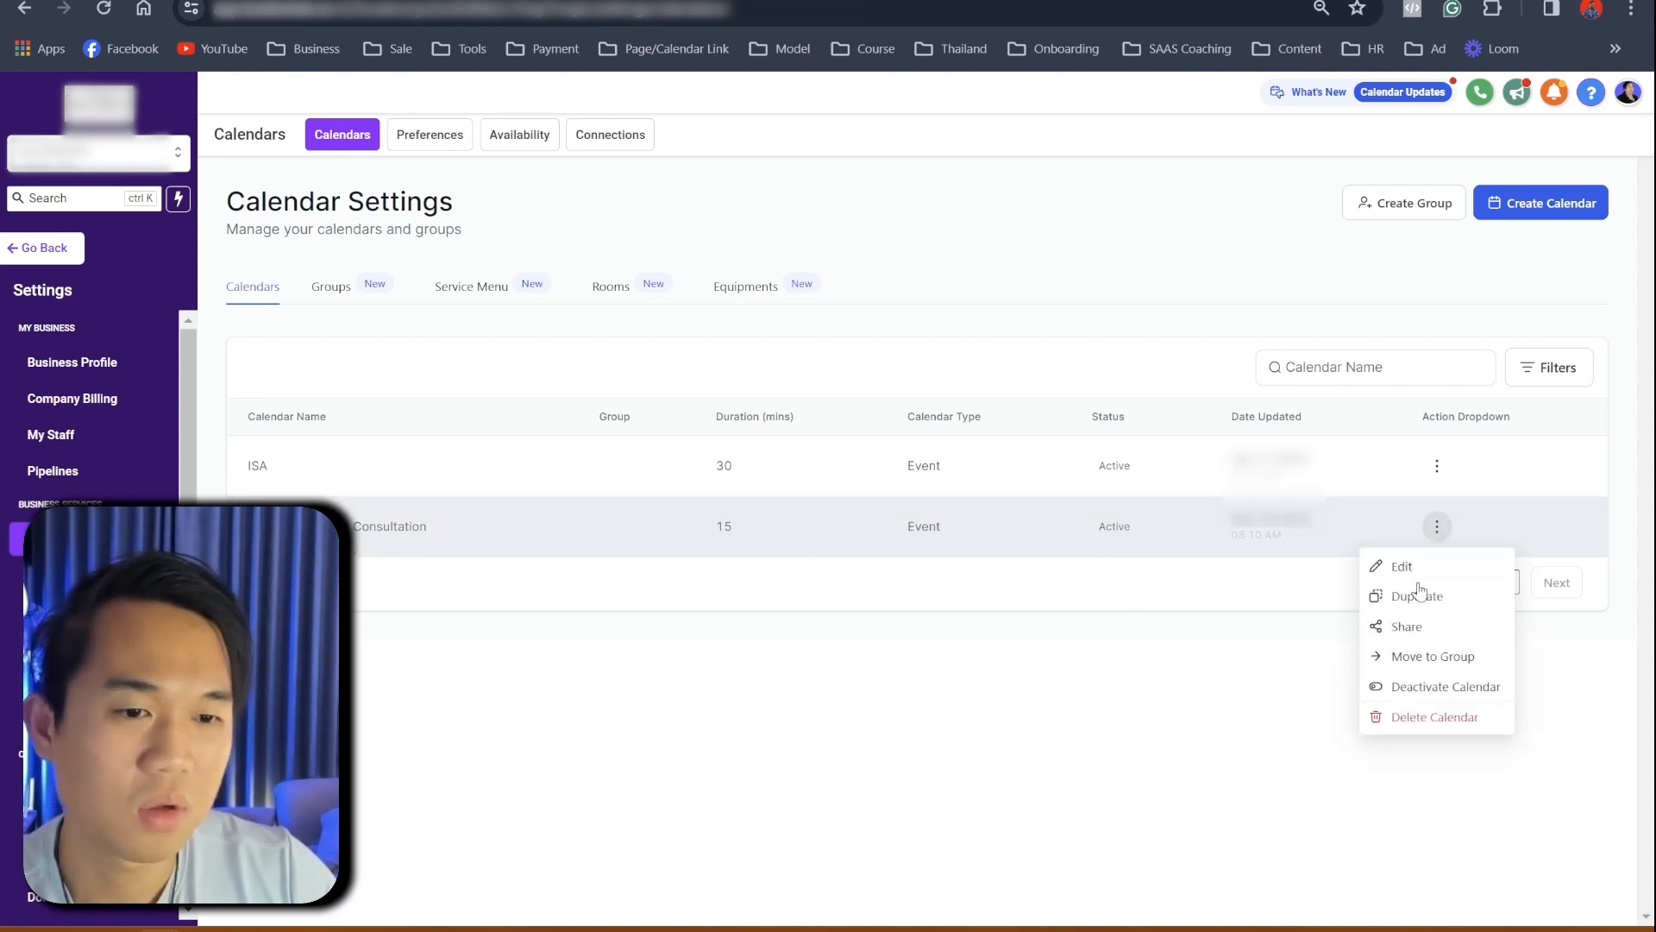
pyautogui.click(1402, 627)
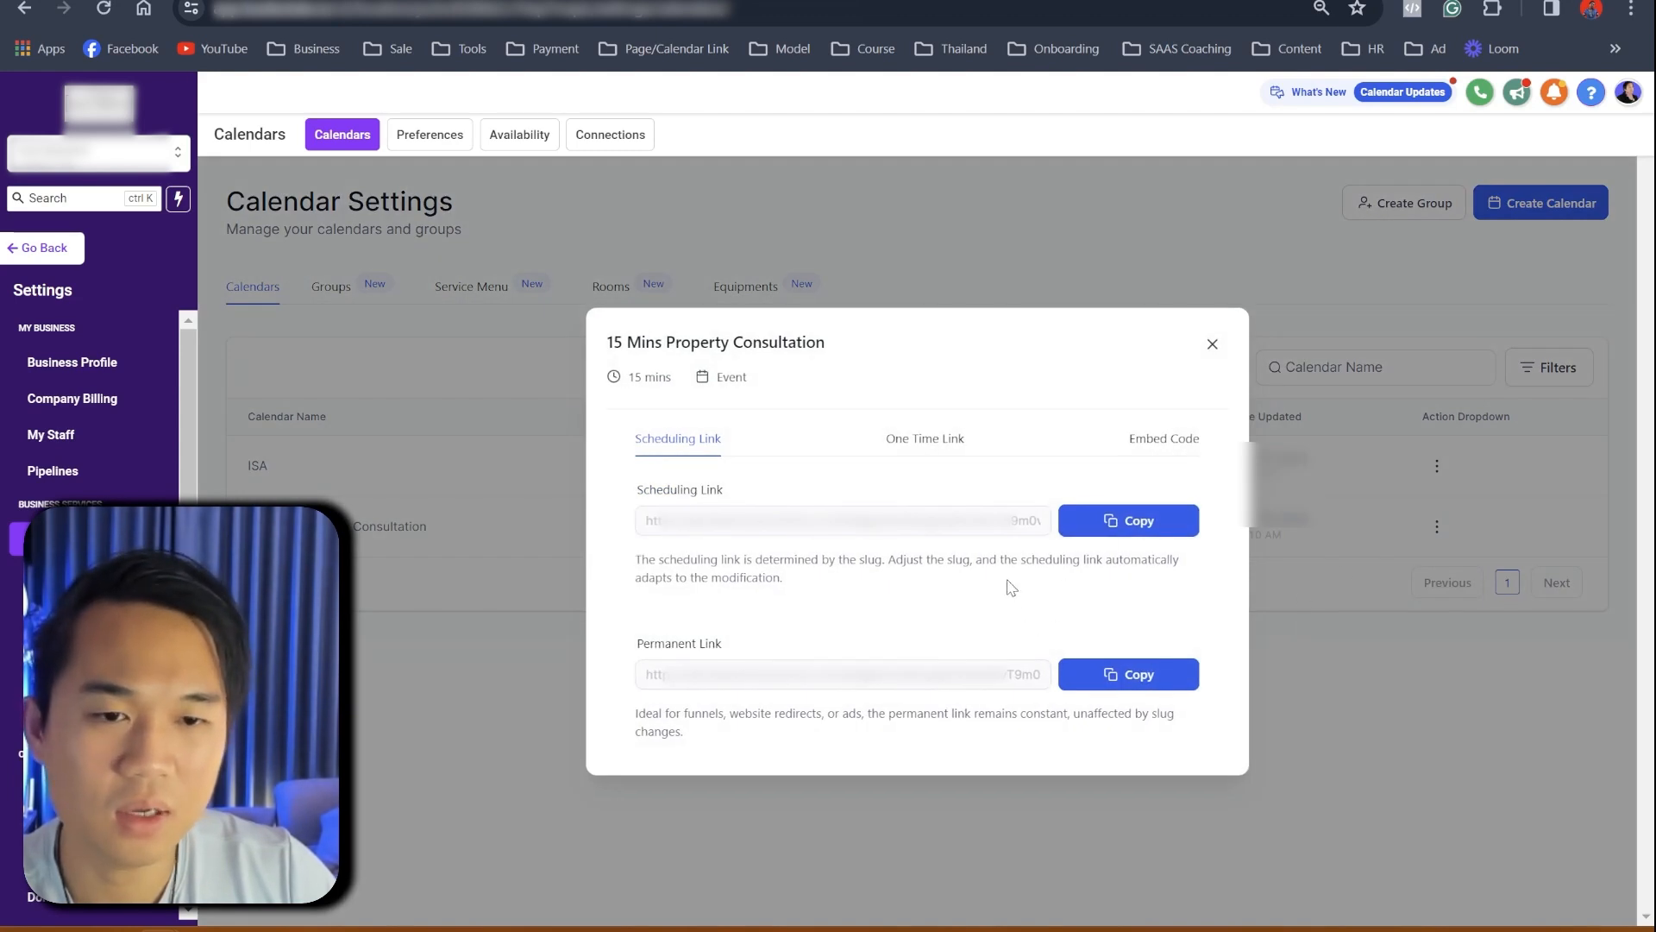
pyautogui.click(1110, 686)
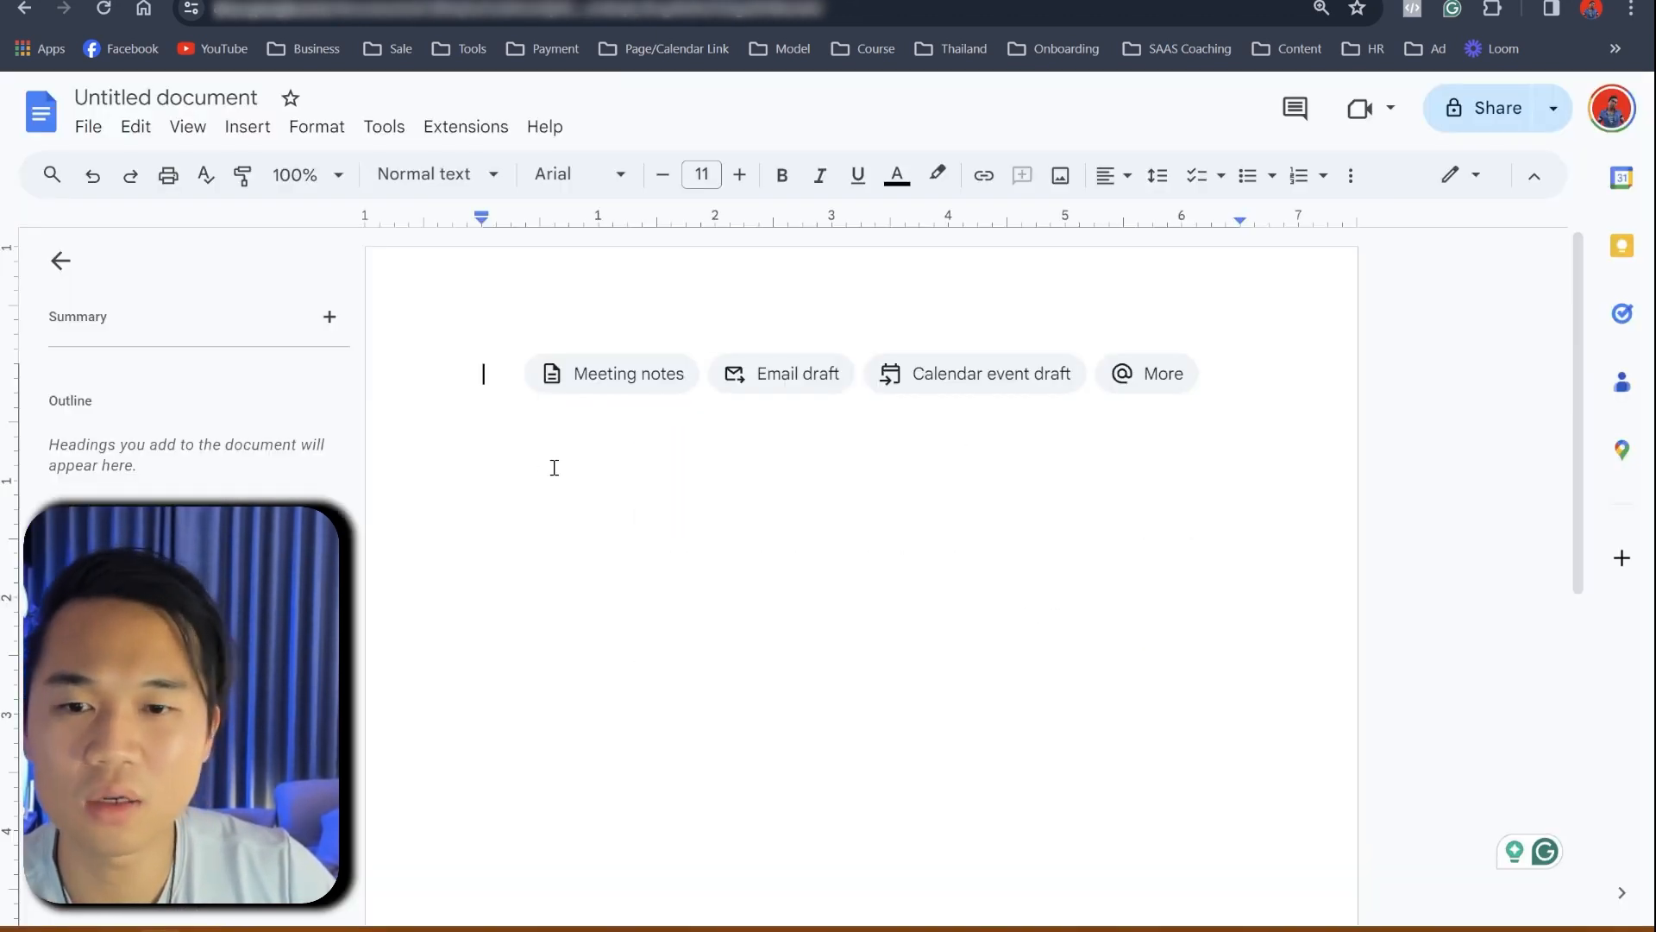
pyautogui.hotkey('ctrl', 'v')
# - Replace the broken pasted link in the scratch document with a clean copy of the calendar link
pyautogui.click(672, 562)
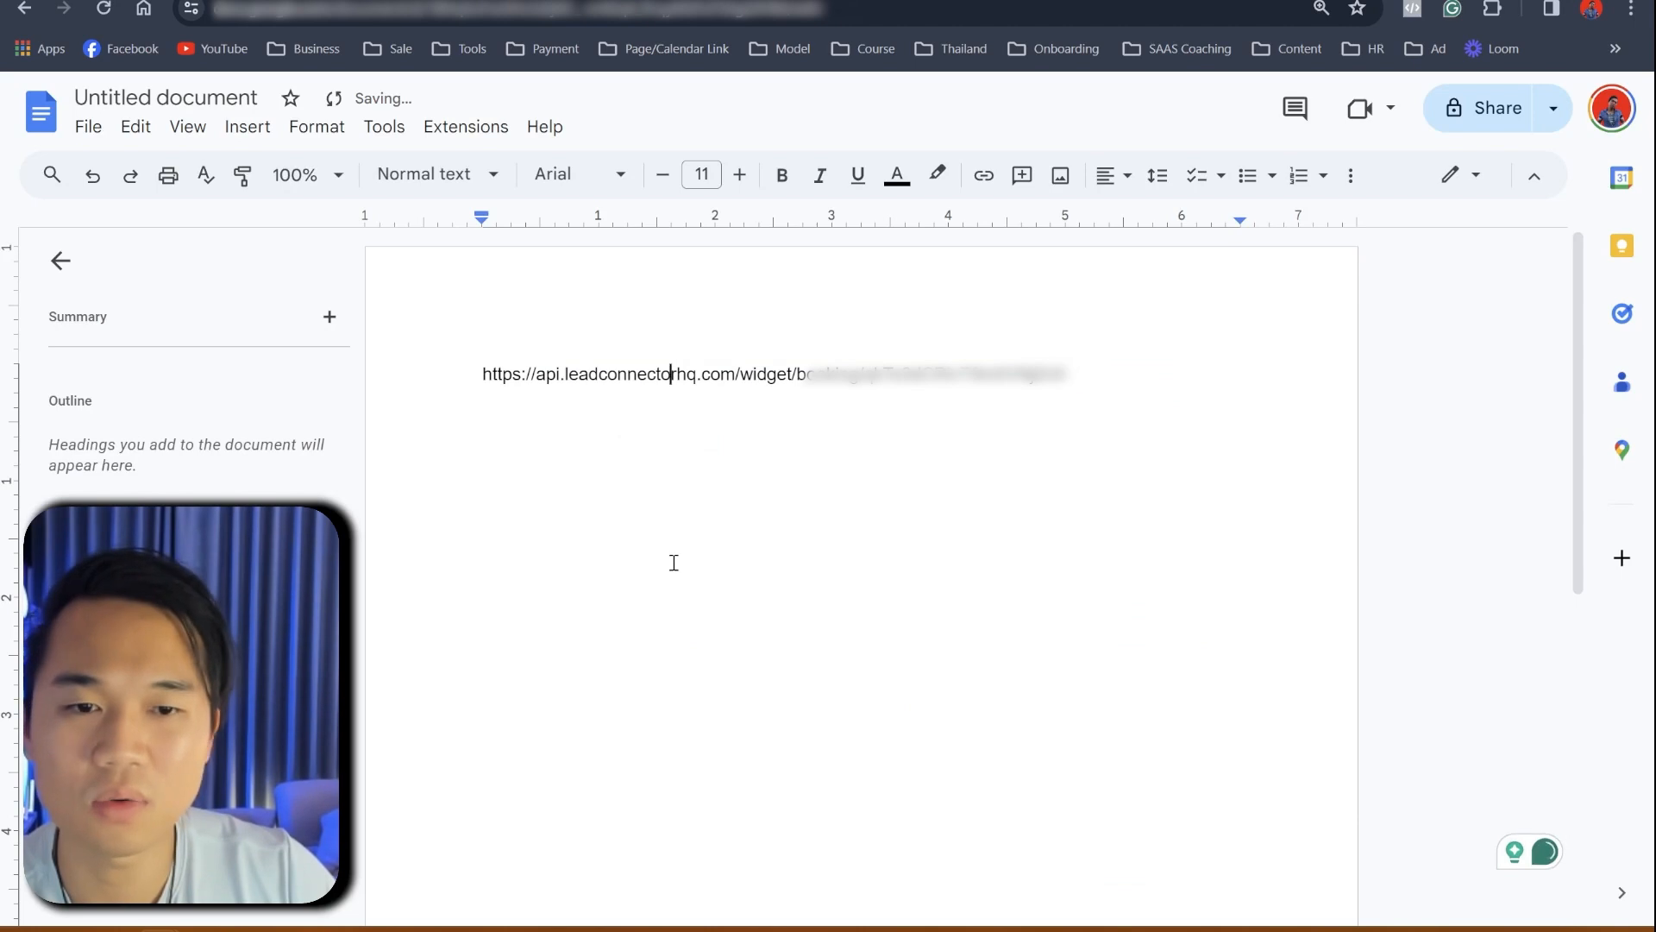
pyautogui.hotkey('ctrl', 'z')
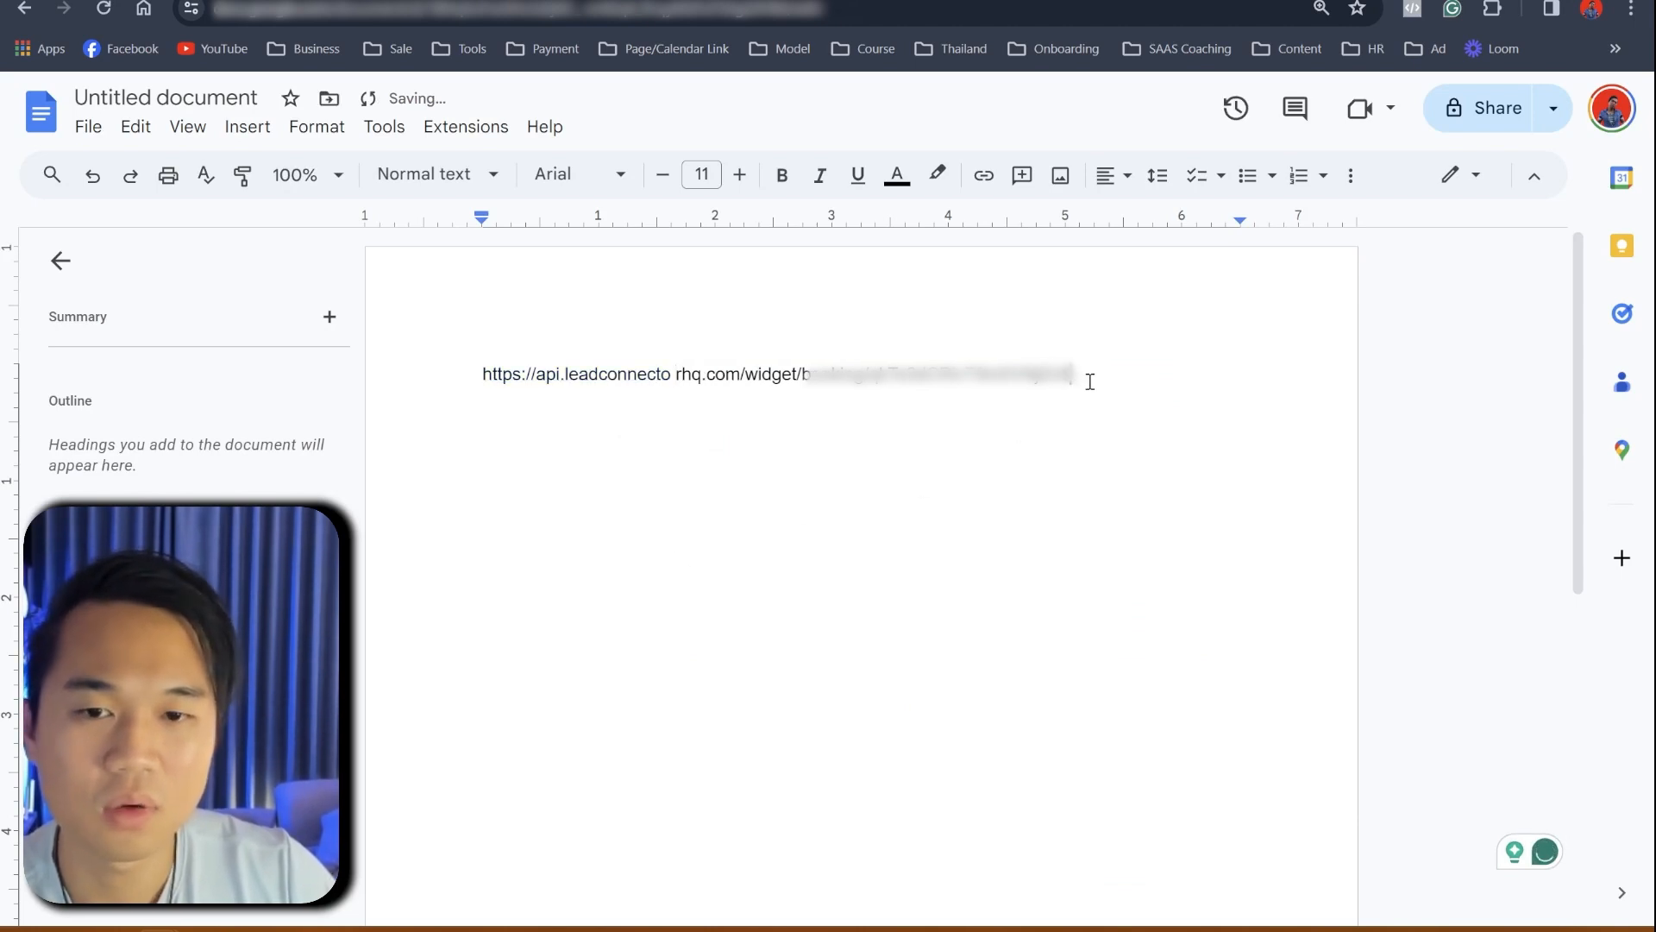
pyautogui.hotkey('ctrl', 'a')
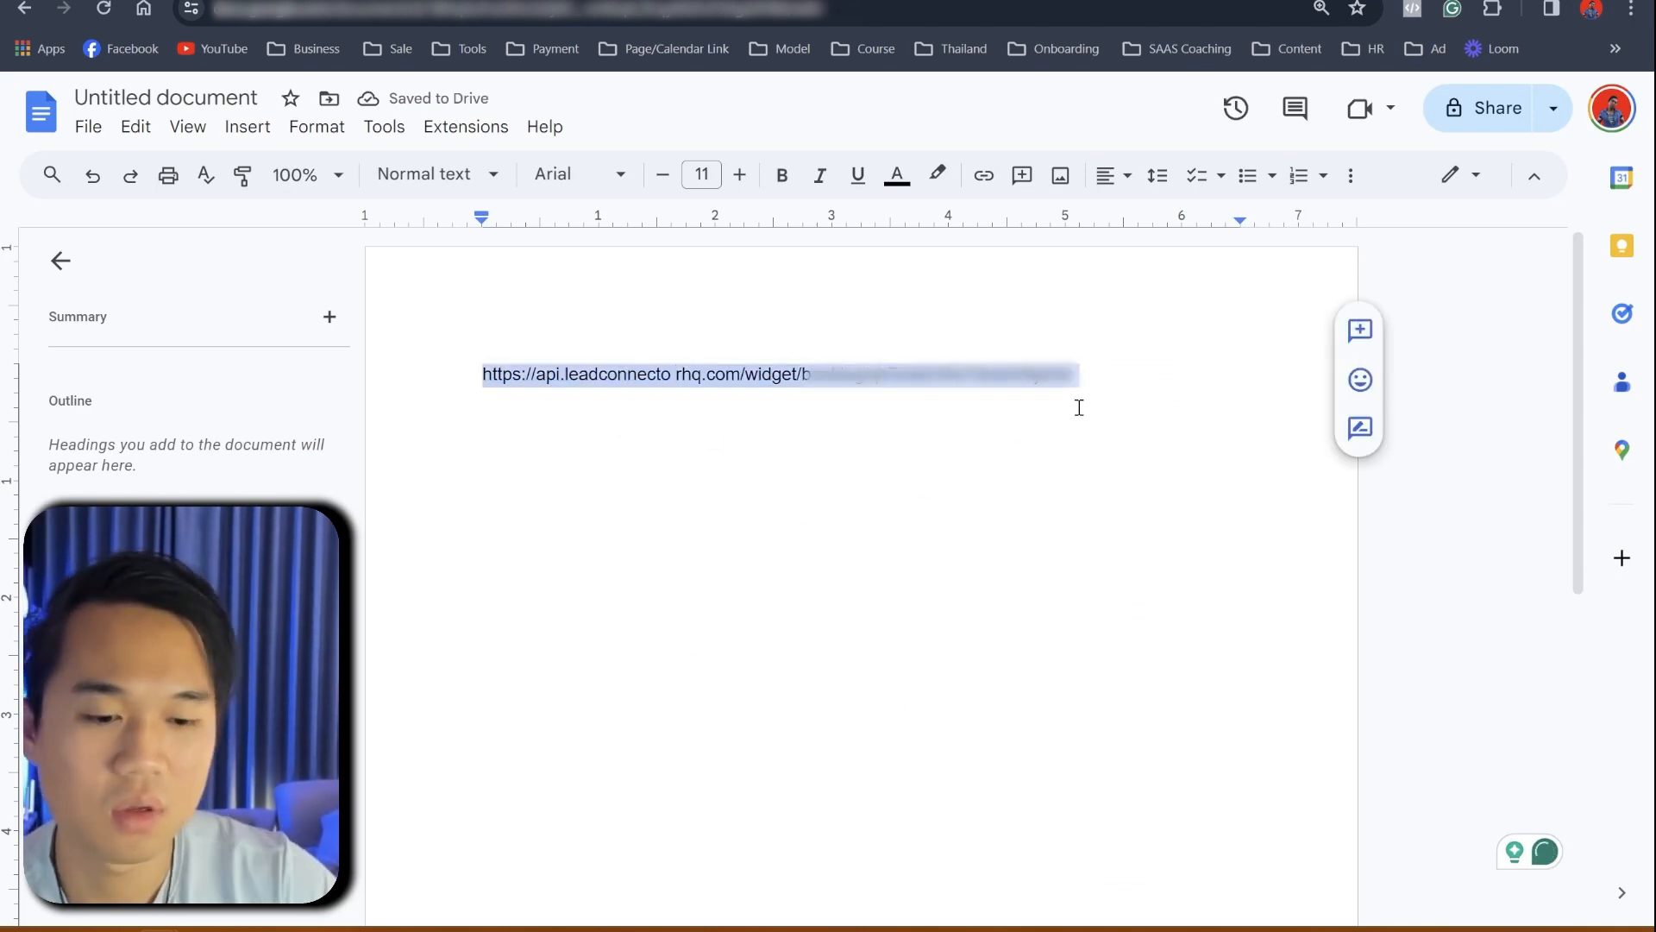
pyautogui.press('BackSpace')
pyautogui.hotkey('ctrl', 'v')
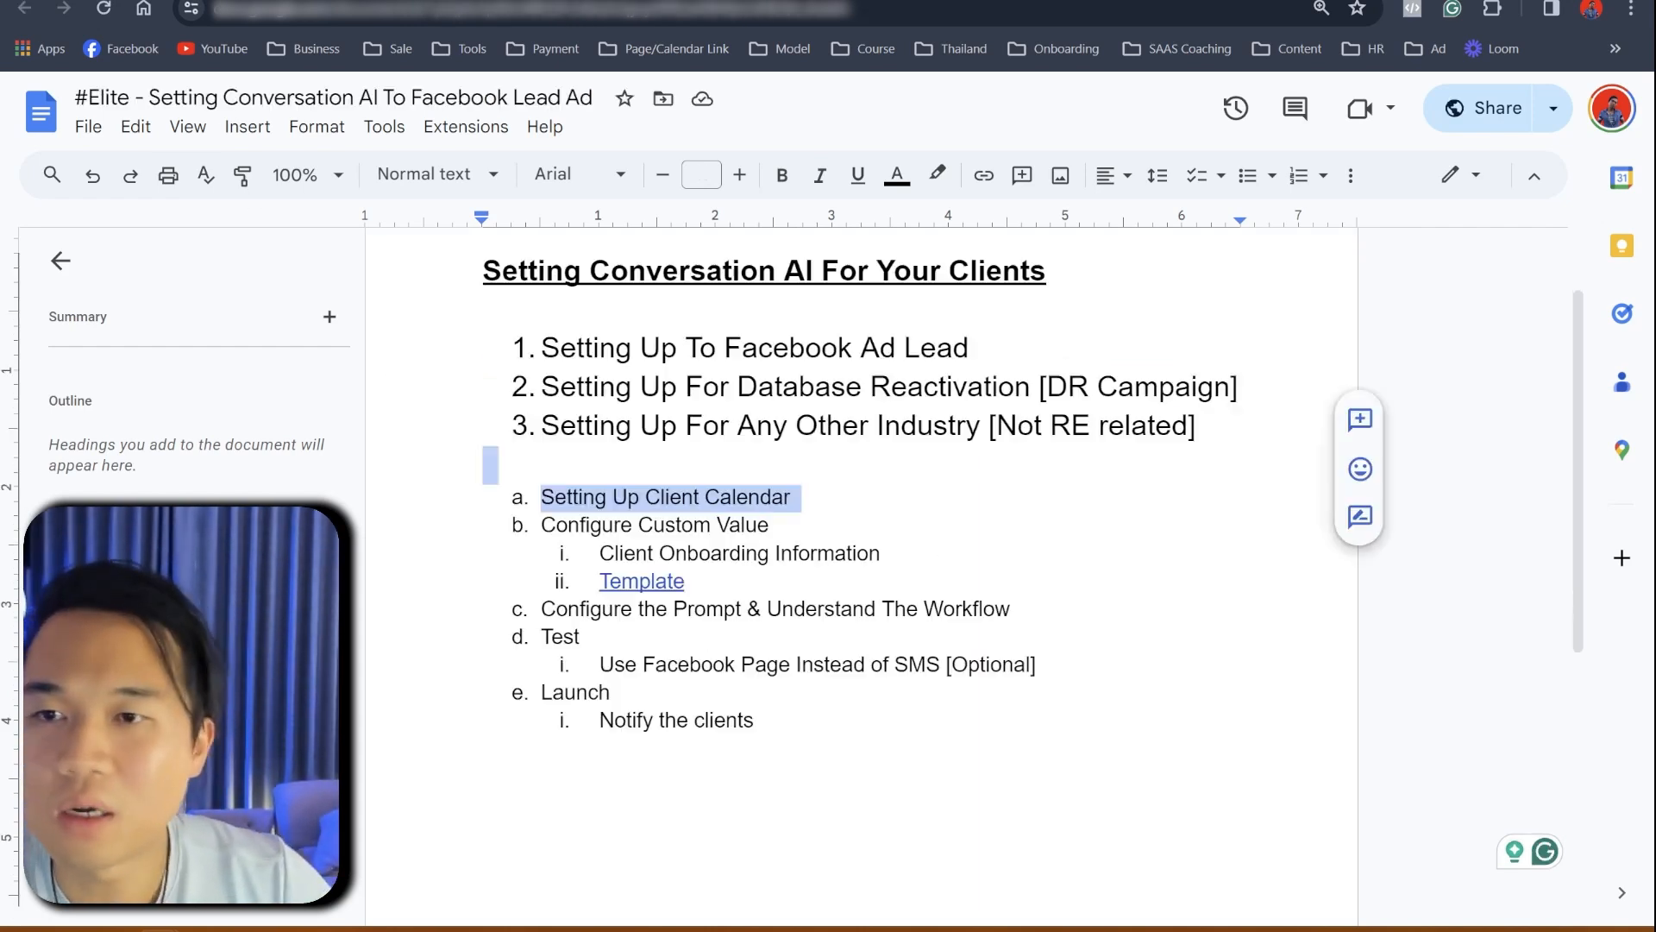
# - Add an indented 'appointment reminder' sub-item under Setting Up Client Calendar in the outline
pyautogui.click(830, 526)
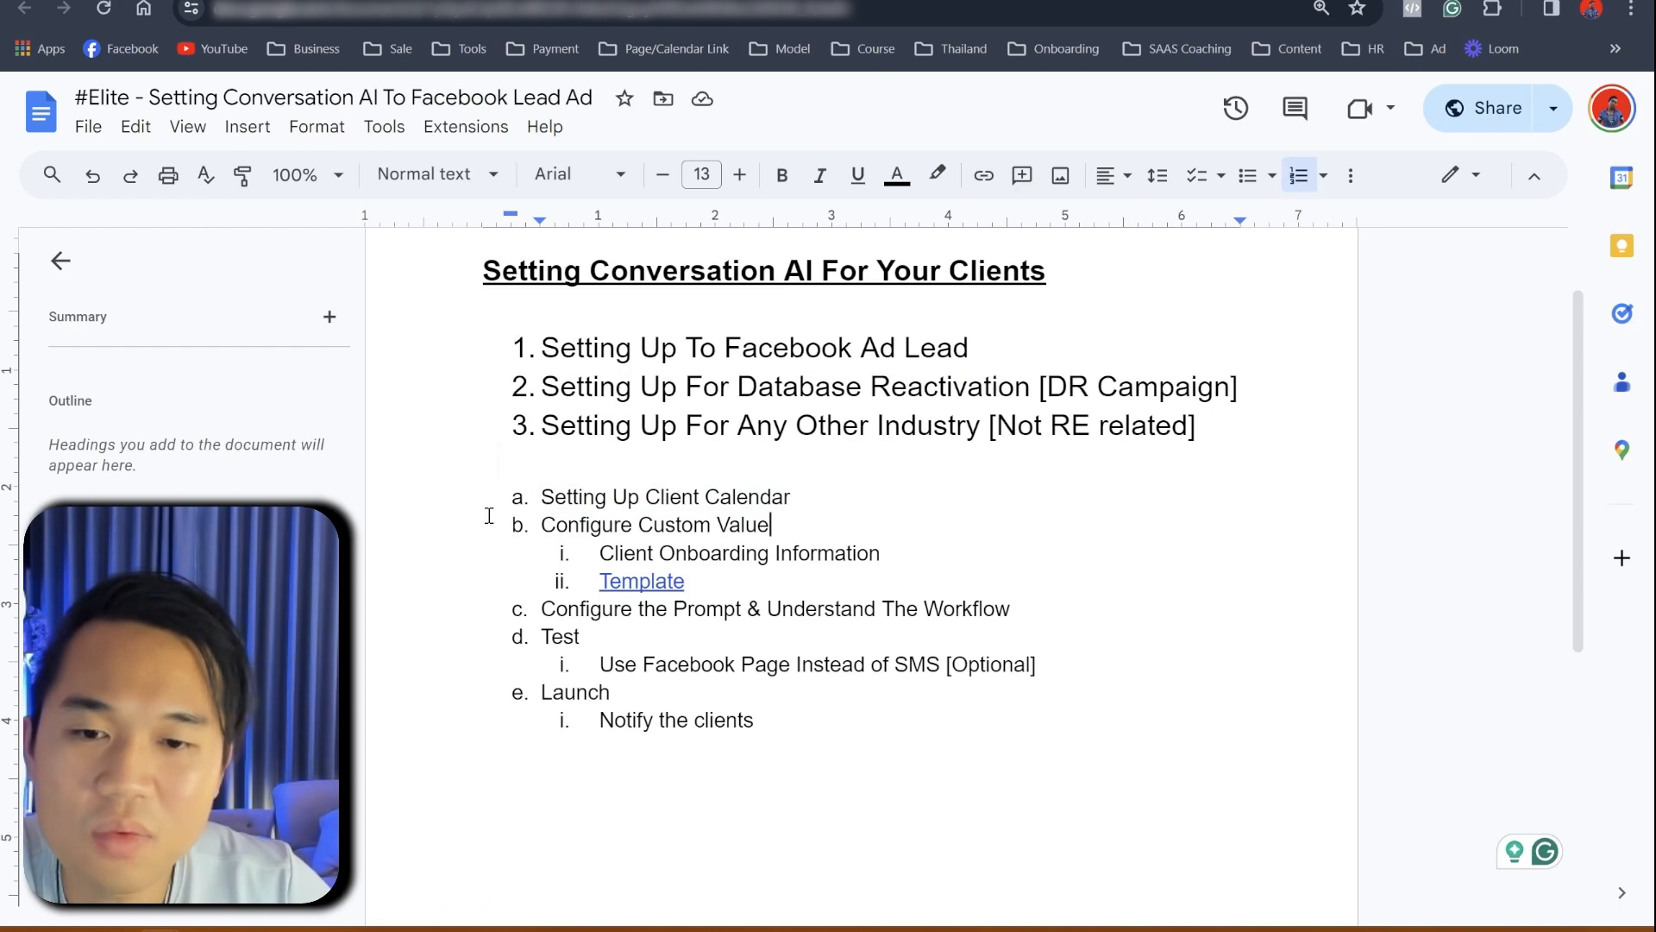
pyautogui.moveTo(496, 463); pyautogui.dragTo(828, 500)
pyautogui.click(830, 501)
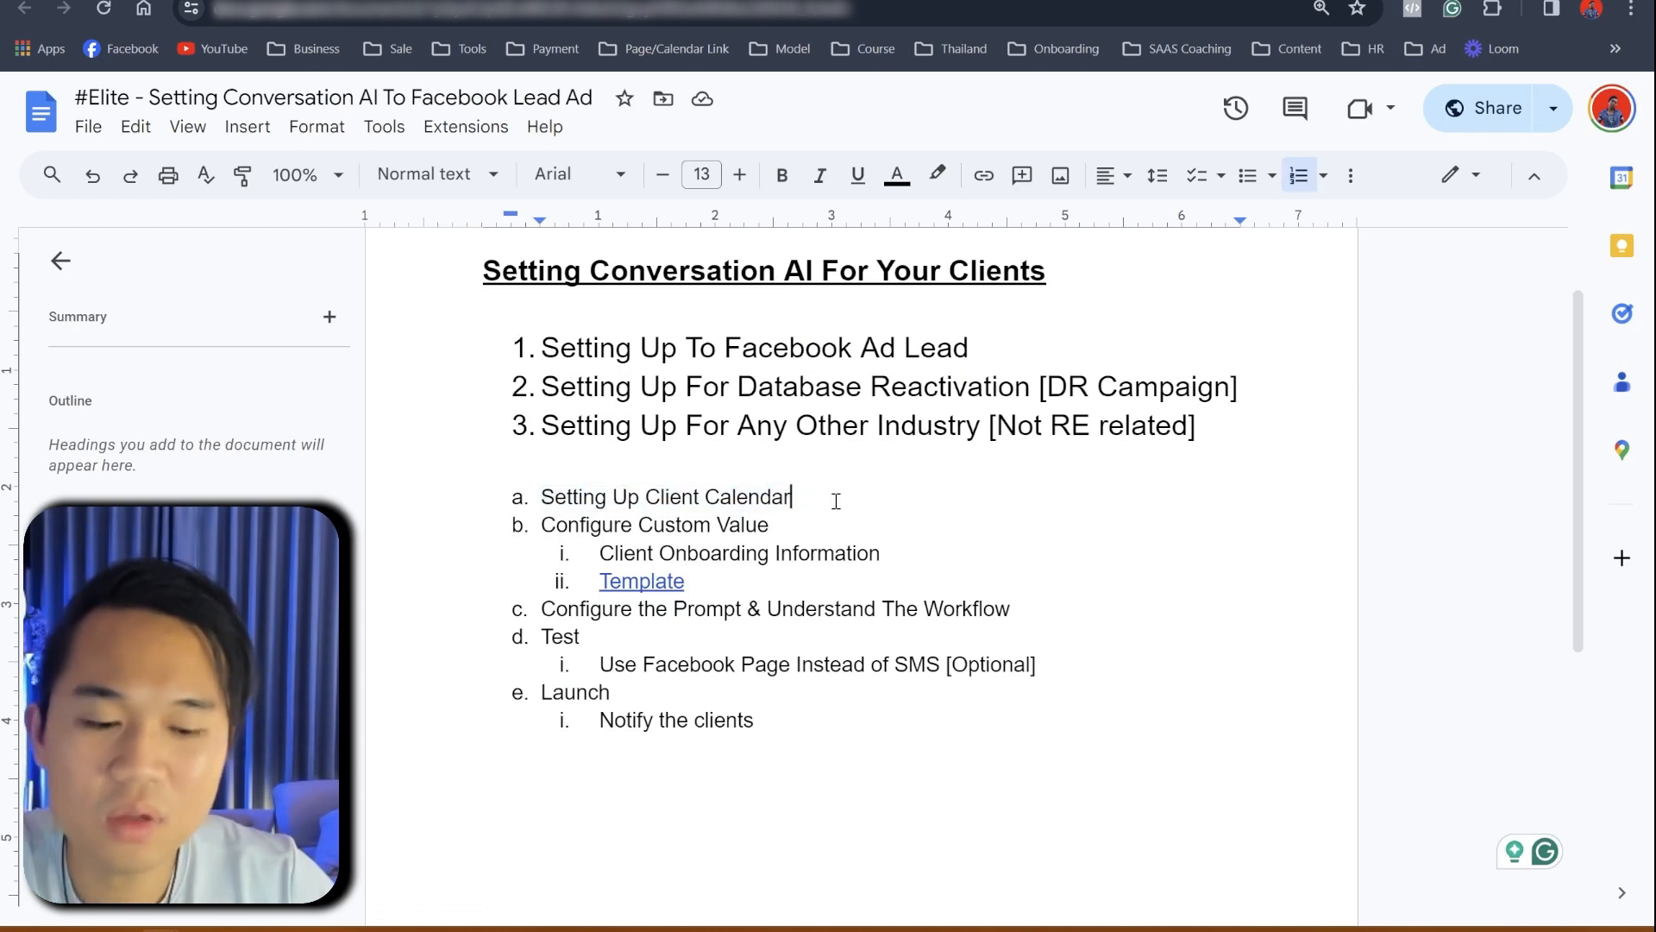
pyautogui.press('Return')
pyautogui.press('Tab')
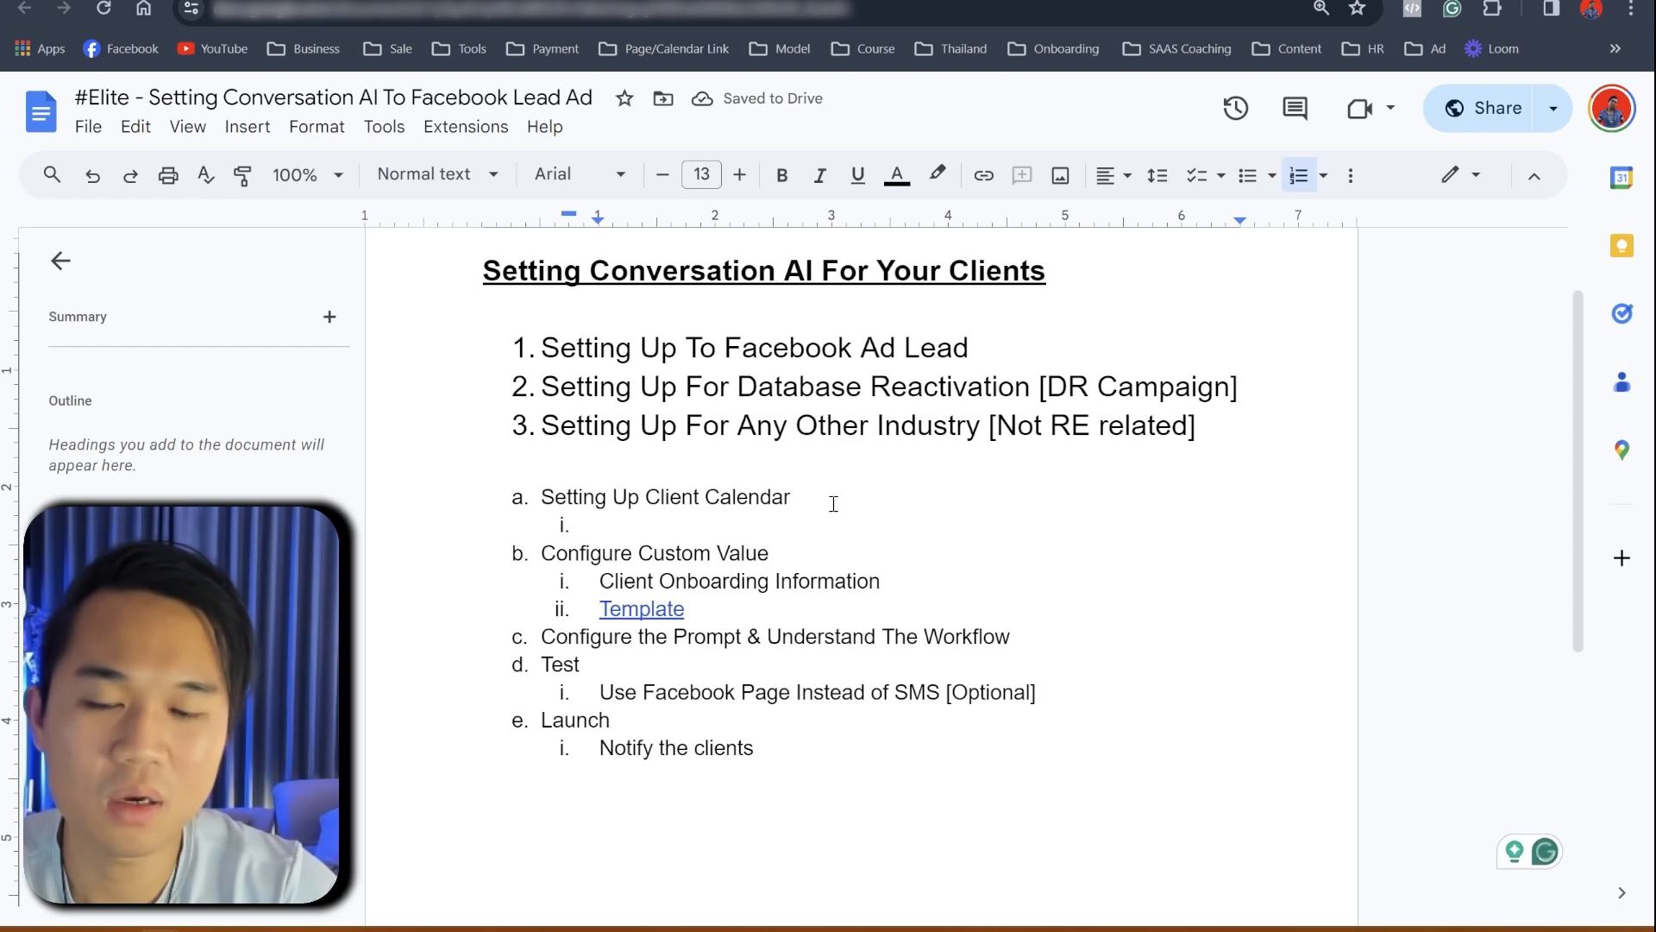
pyautogui.write('appointment ')
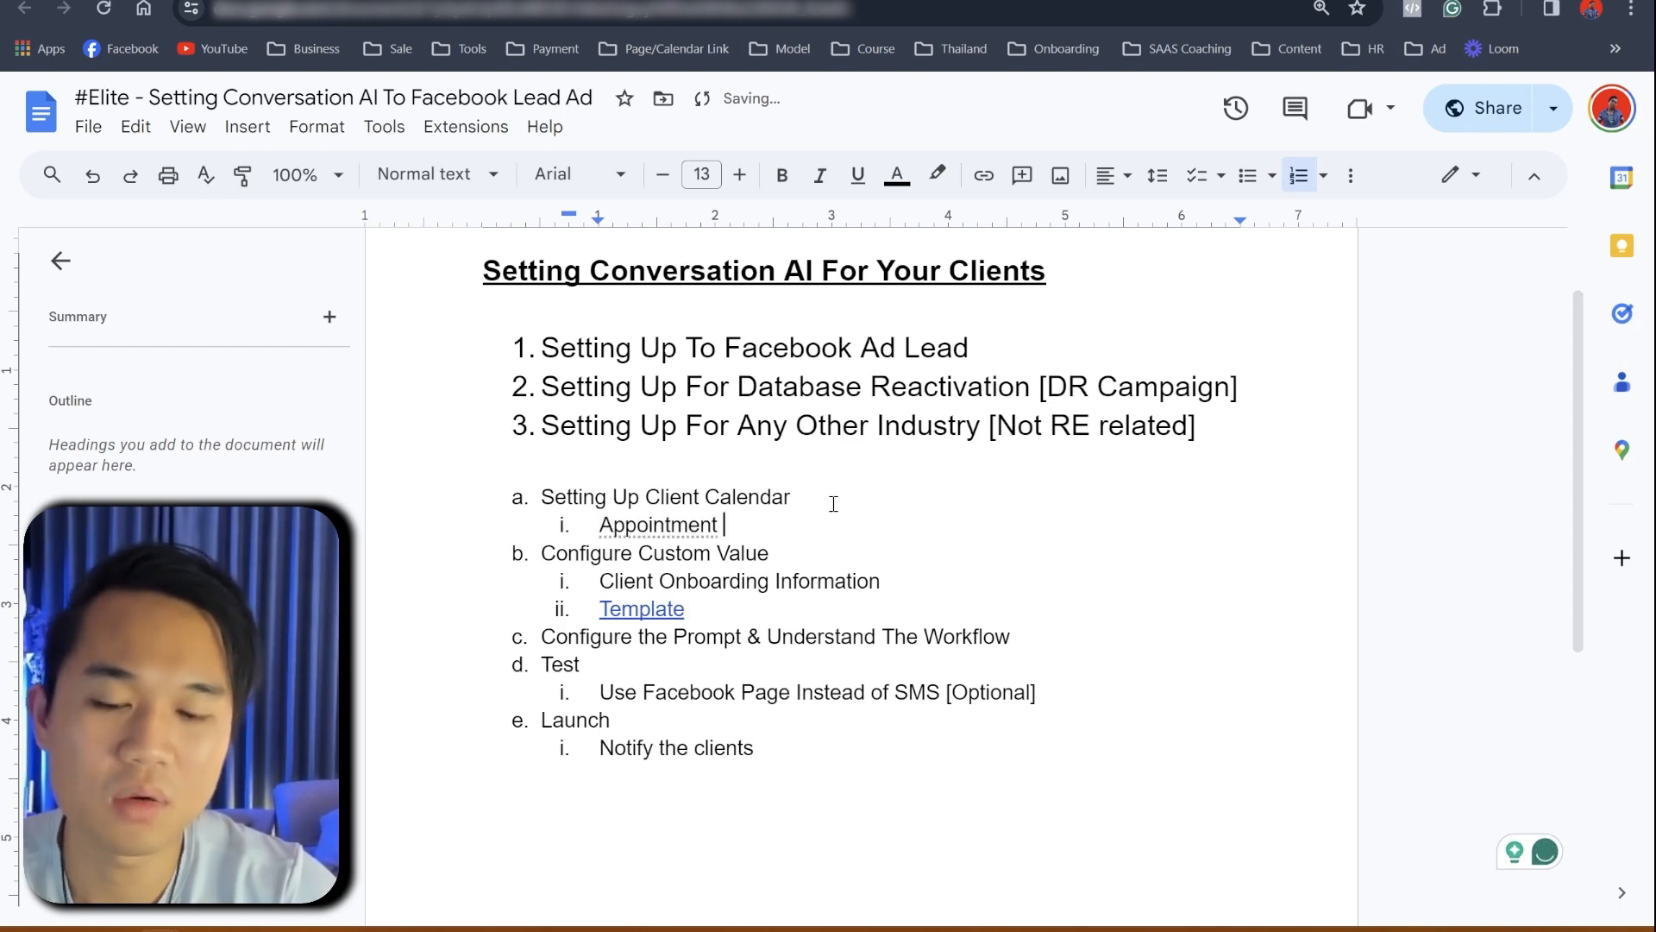
pyautogui.write('reminder')
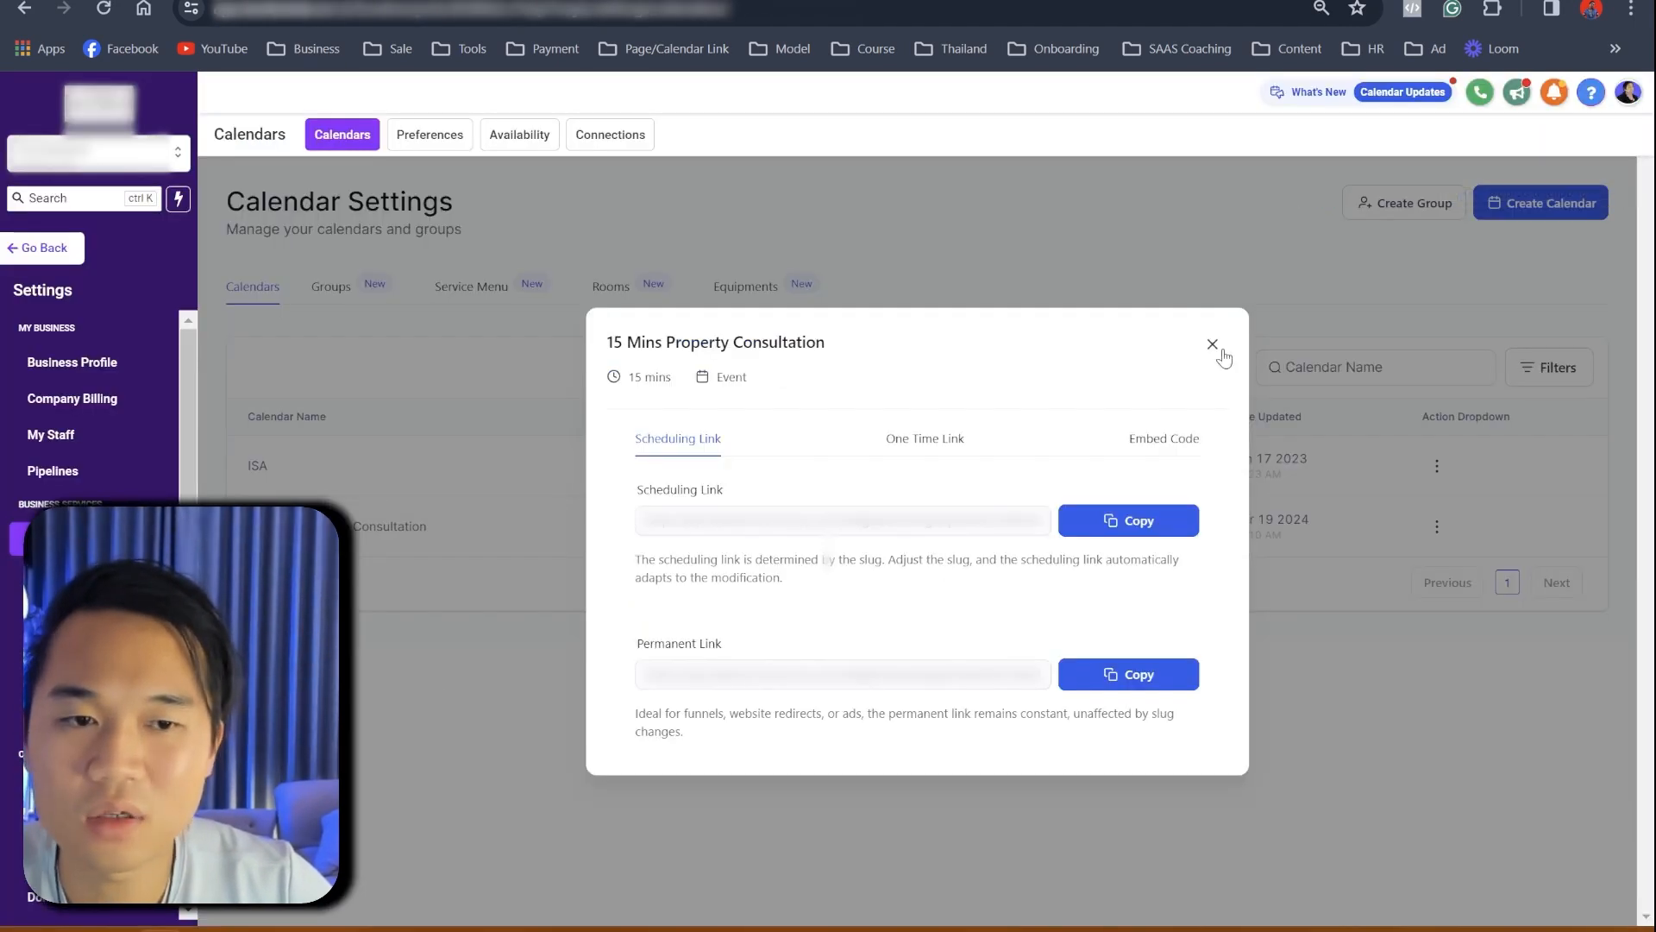
# - Close the link dialog, go to the workflow folders, and open the second Appointments folder
pyautogui.click(1212, 345)
pyautogui.click(45, 248)
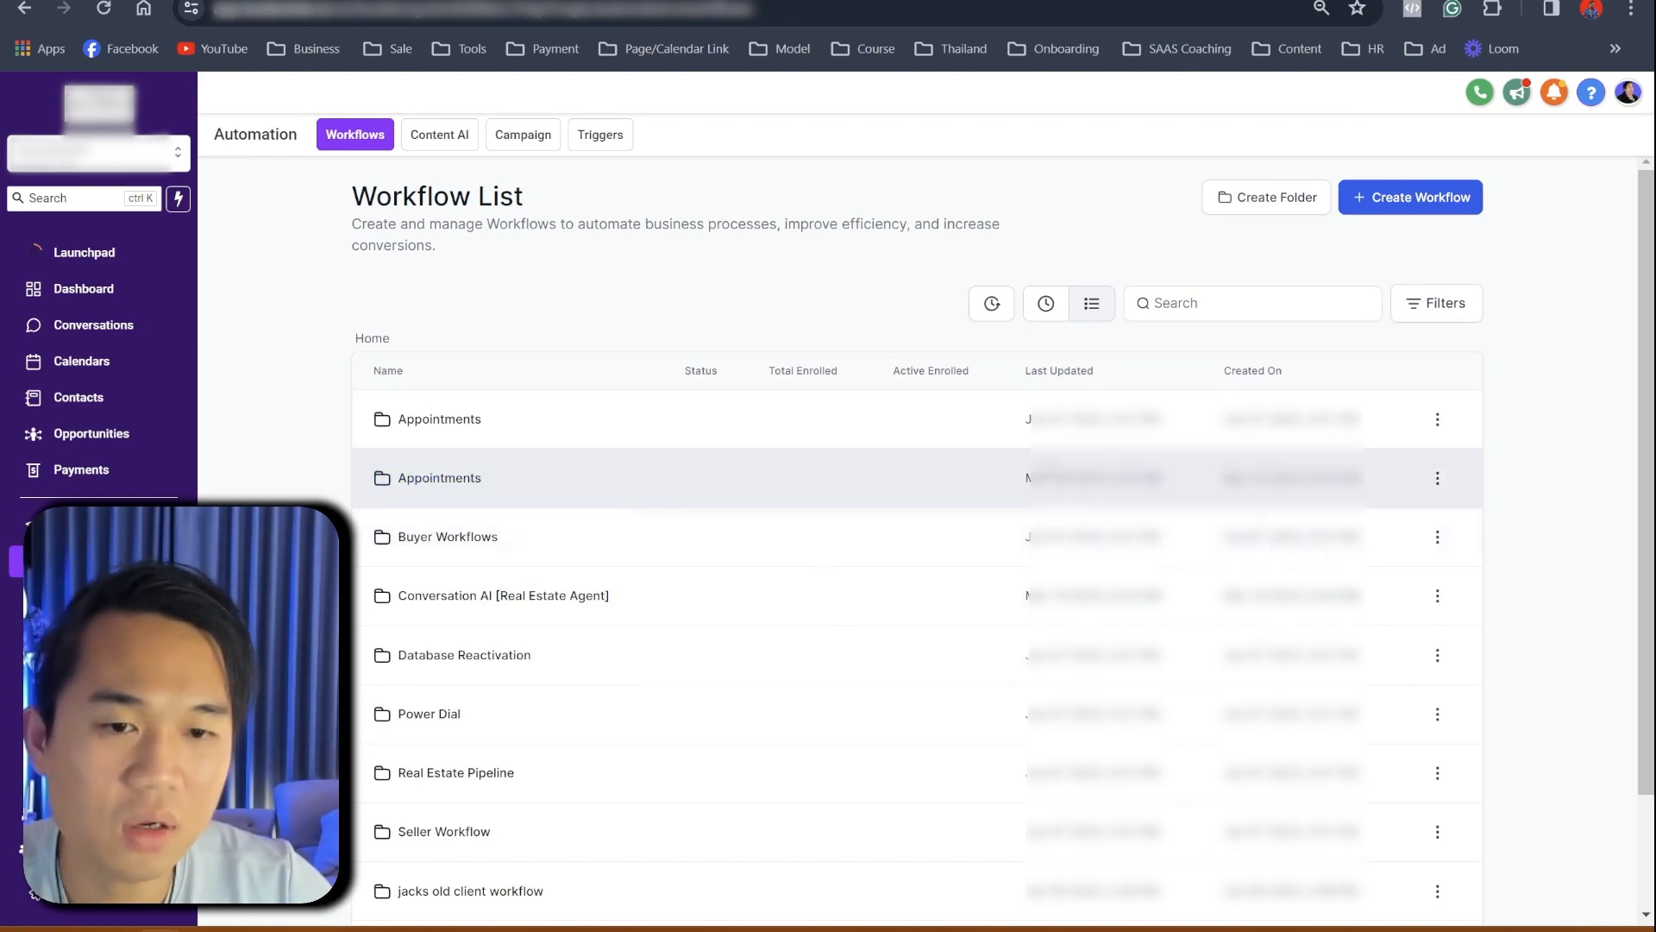
pyautogui.click(462, 425)
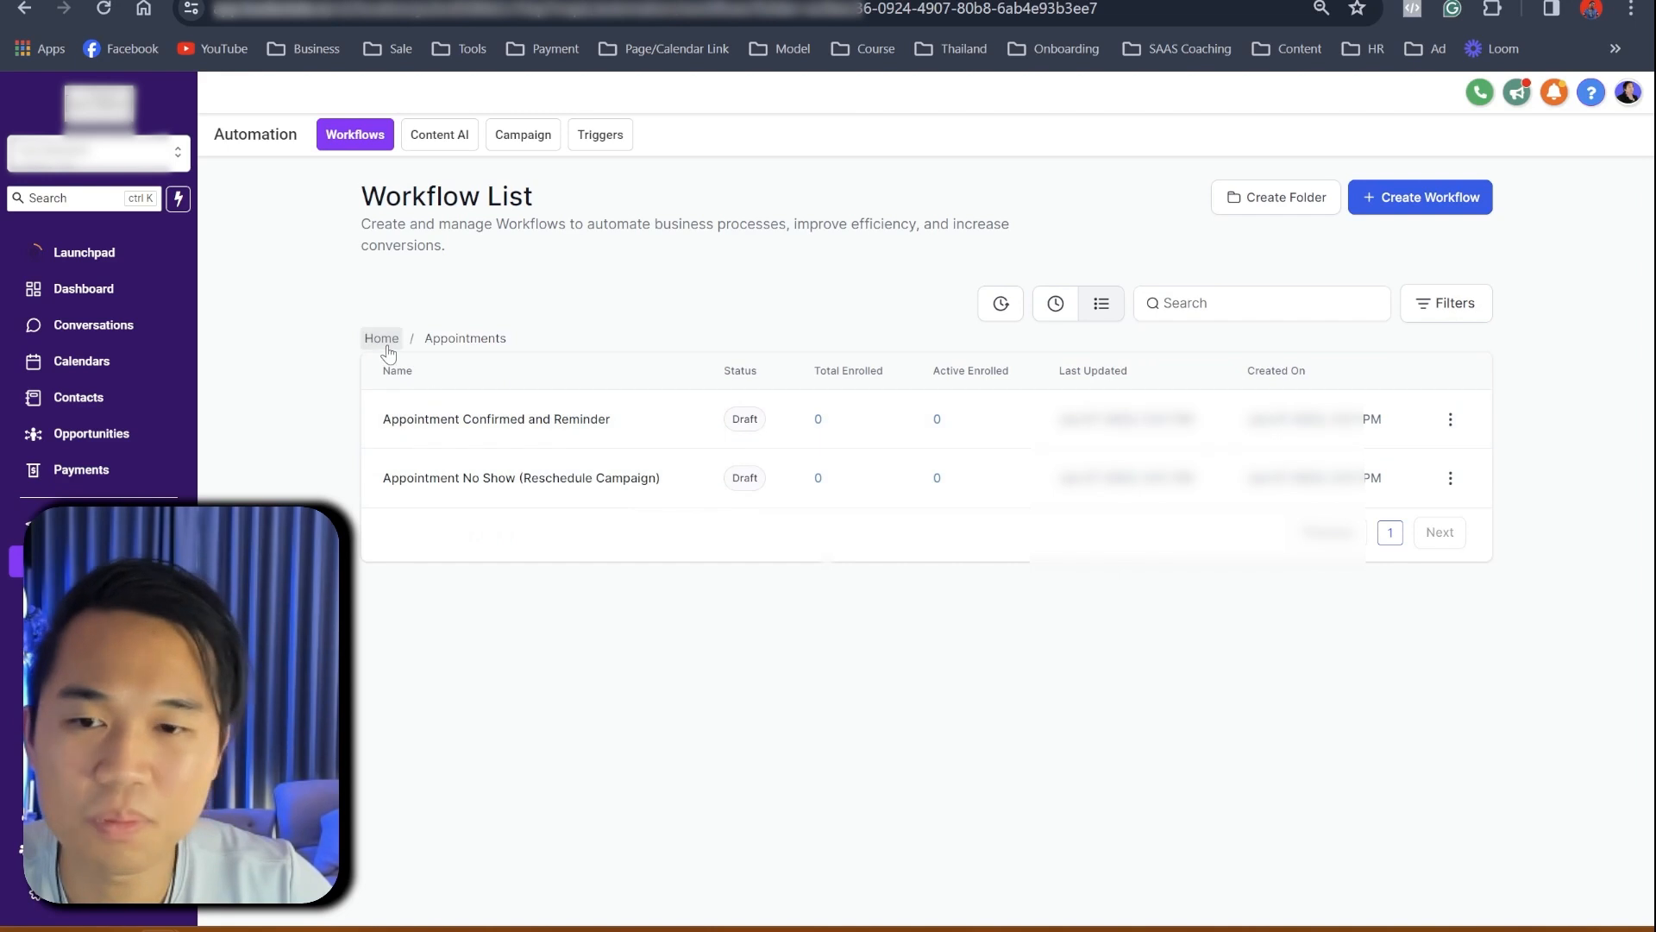
pyautogui.click(384, 340)
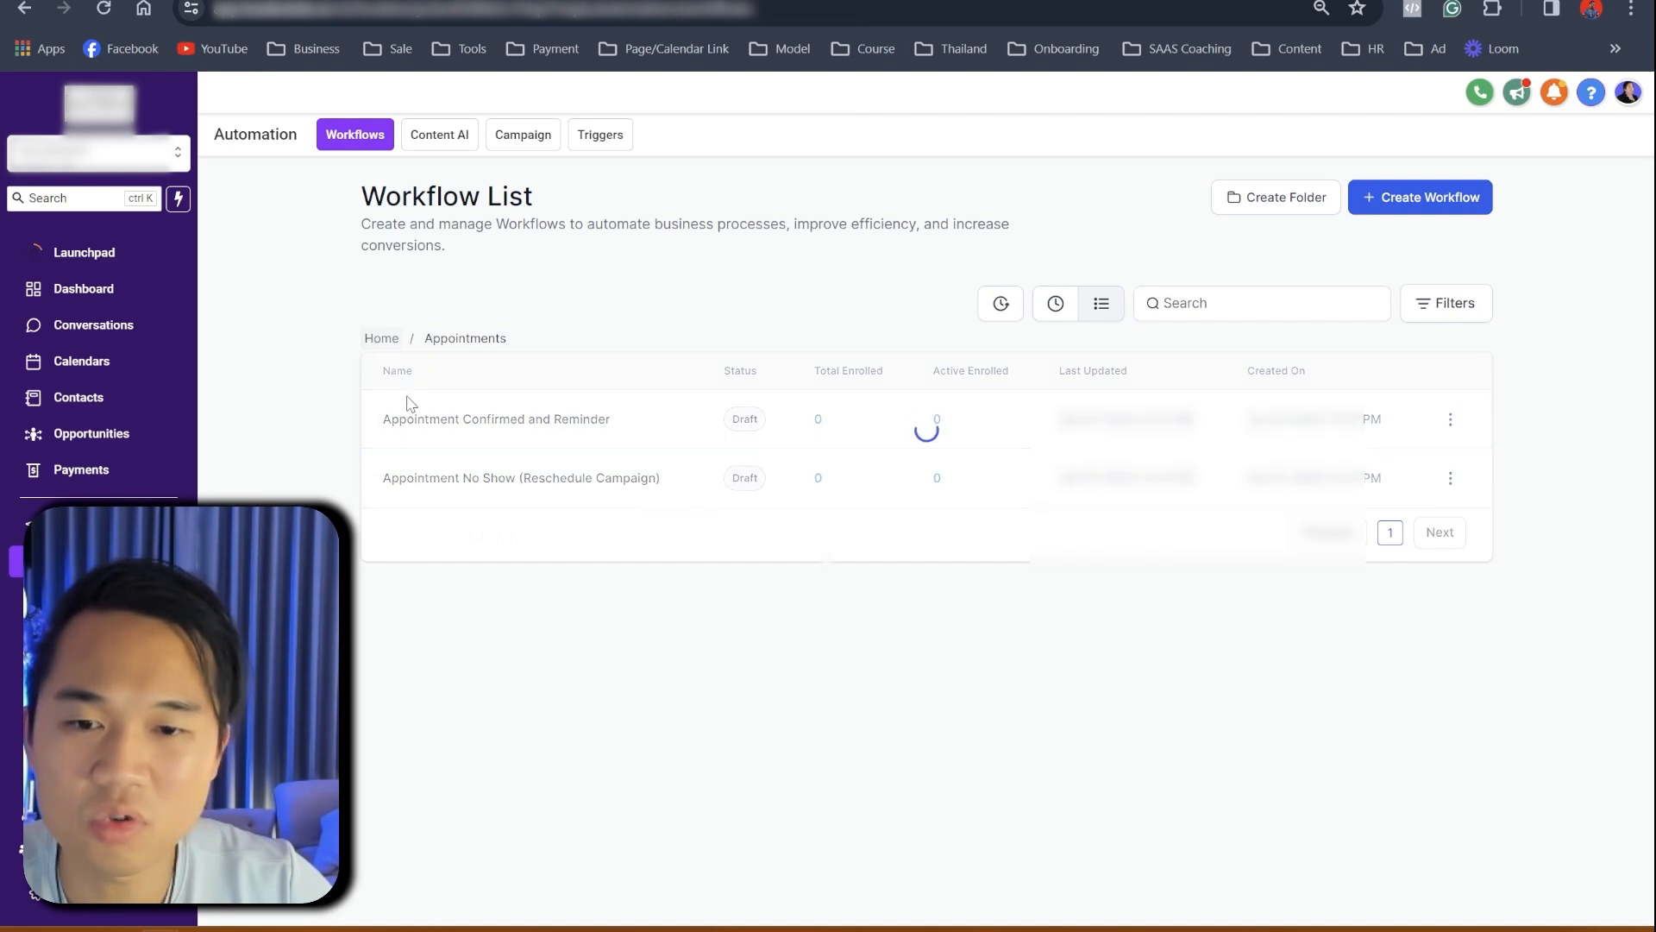
pyautogui.click(1439, 423)
pyautogui.click(443, 483)
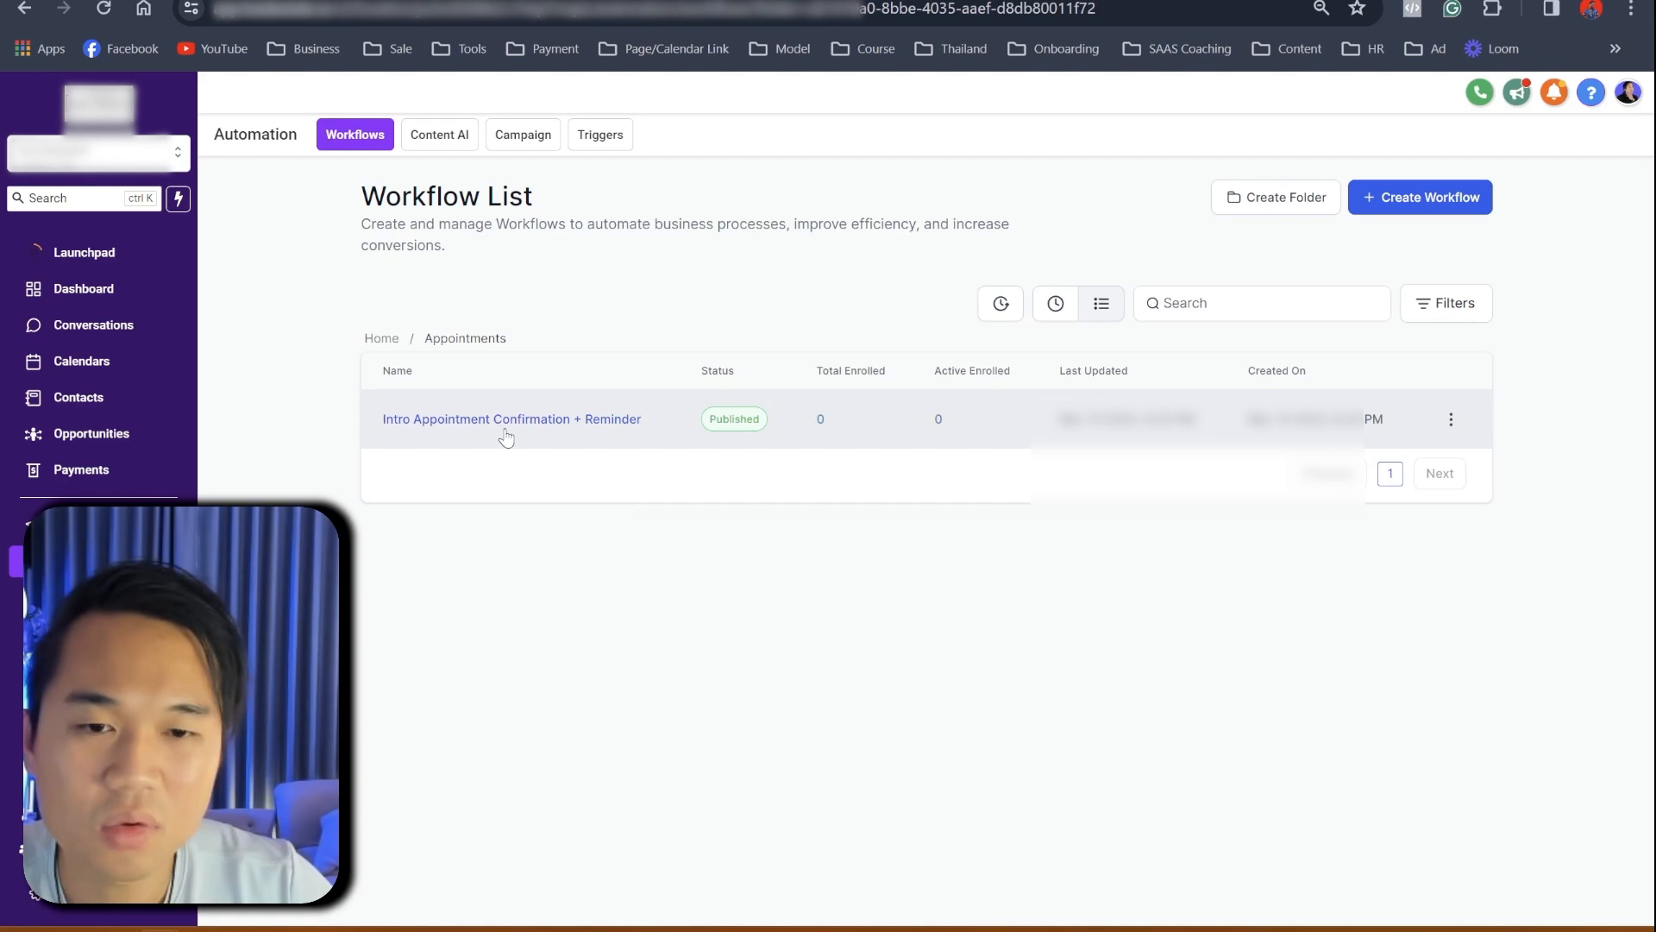
# - Inspect the Remove from Workflow and Confirmation Email steps of Intro Appointment Confirmation + Reminder
pyautogui.click(621, 422)
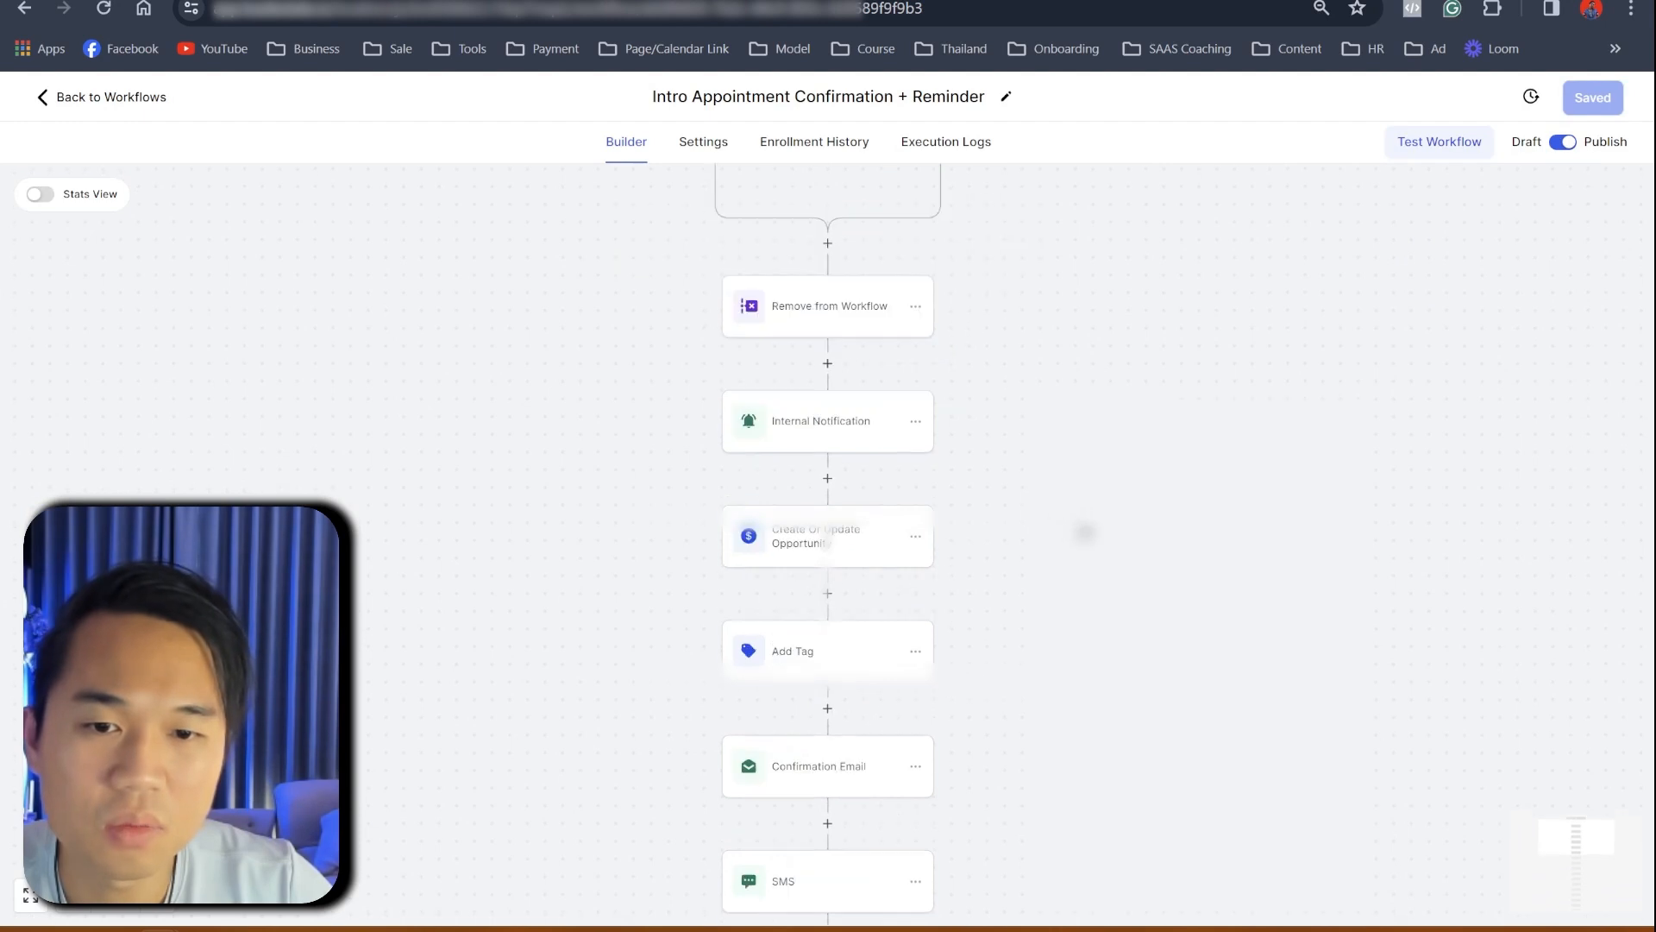
pyautogui.click(795, 371)
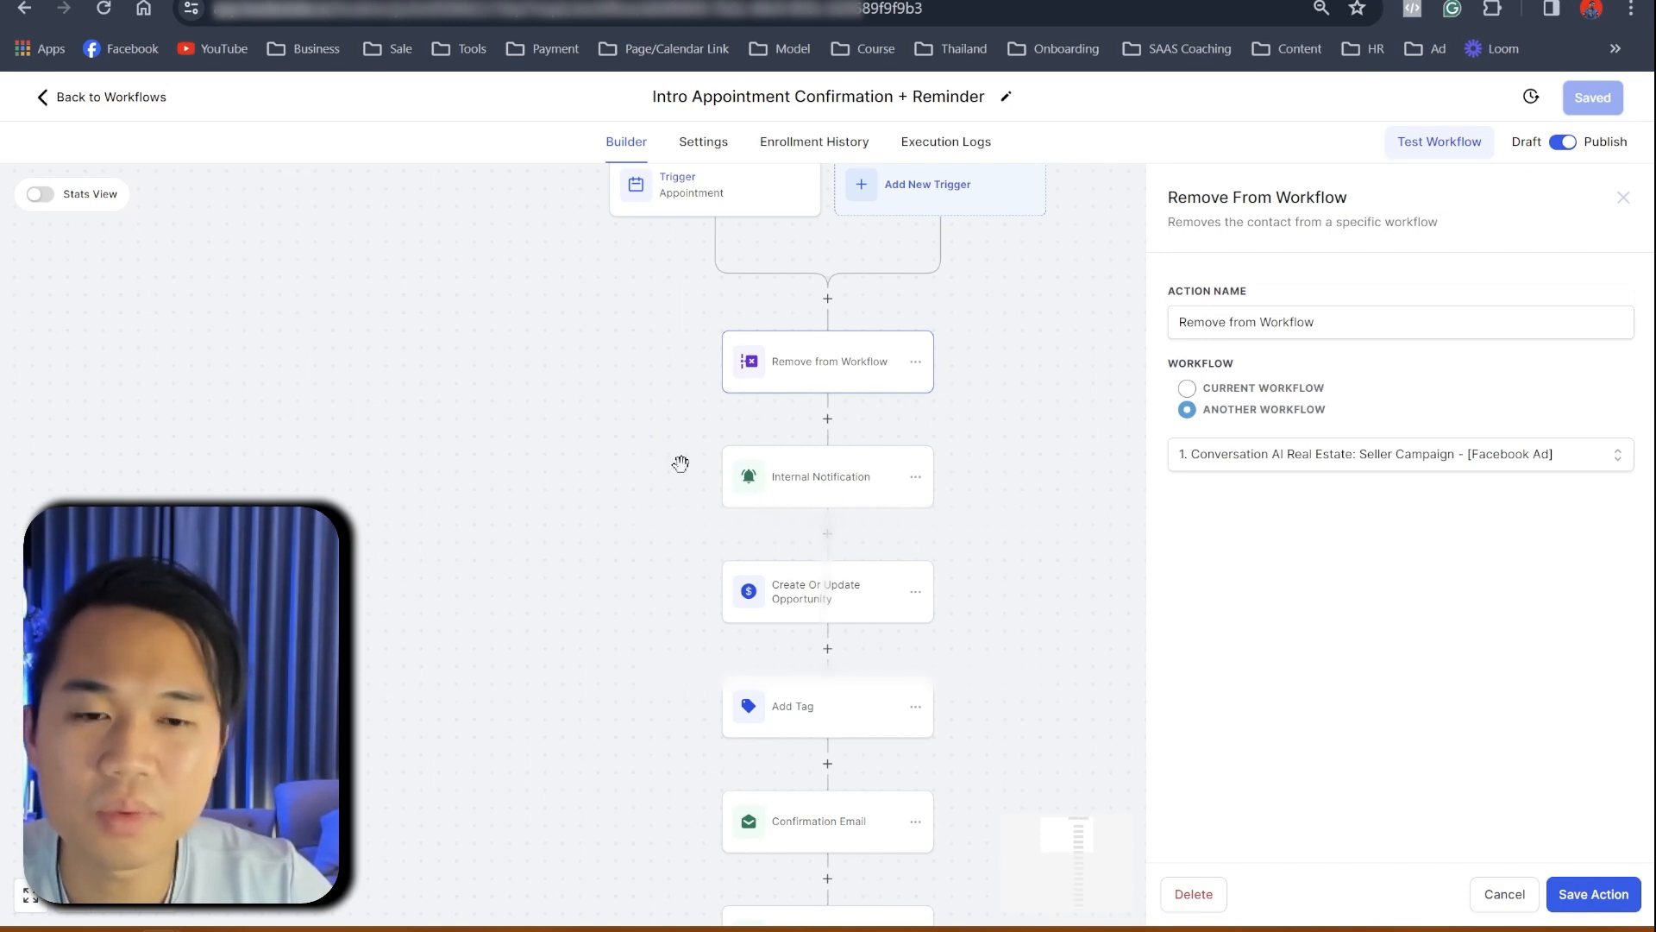
pyautogui.scroll(-4, 824, 604)
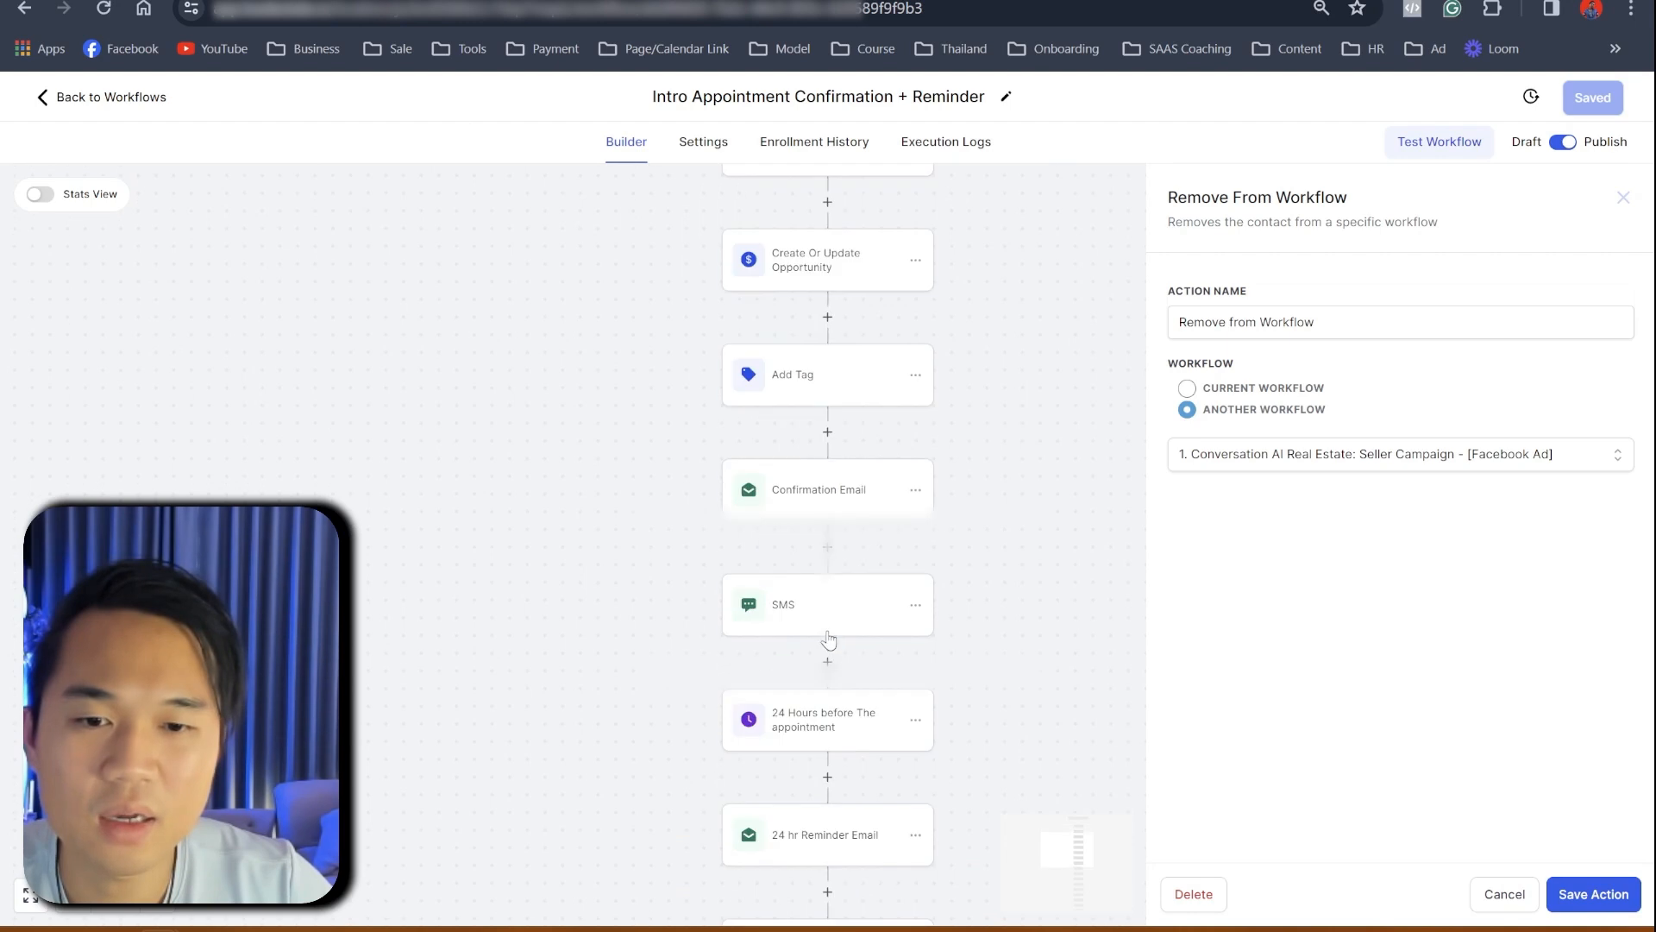
pyautogui.click(813, 501)
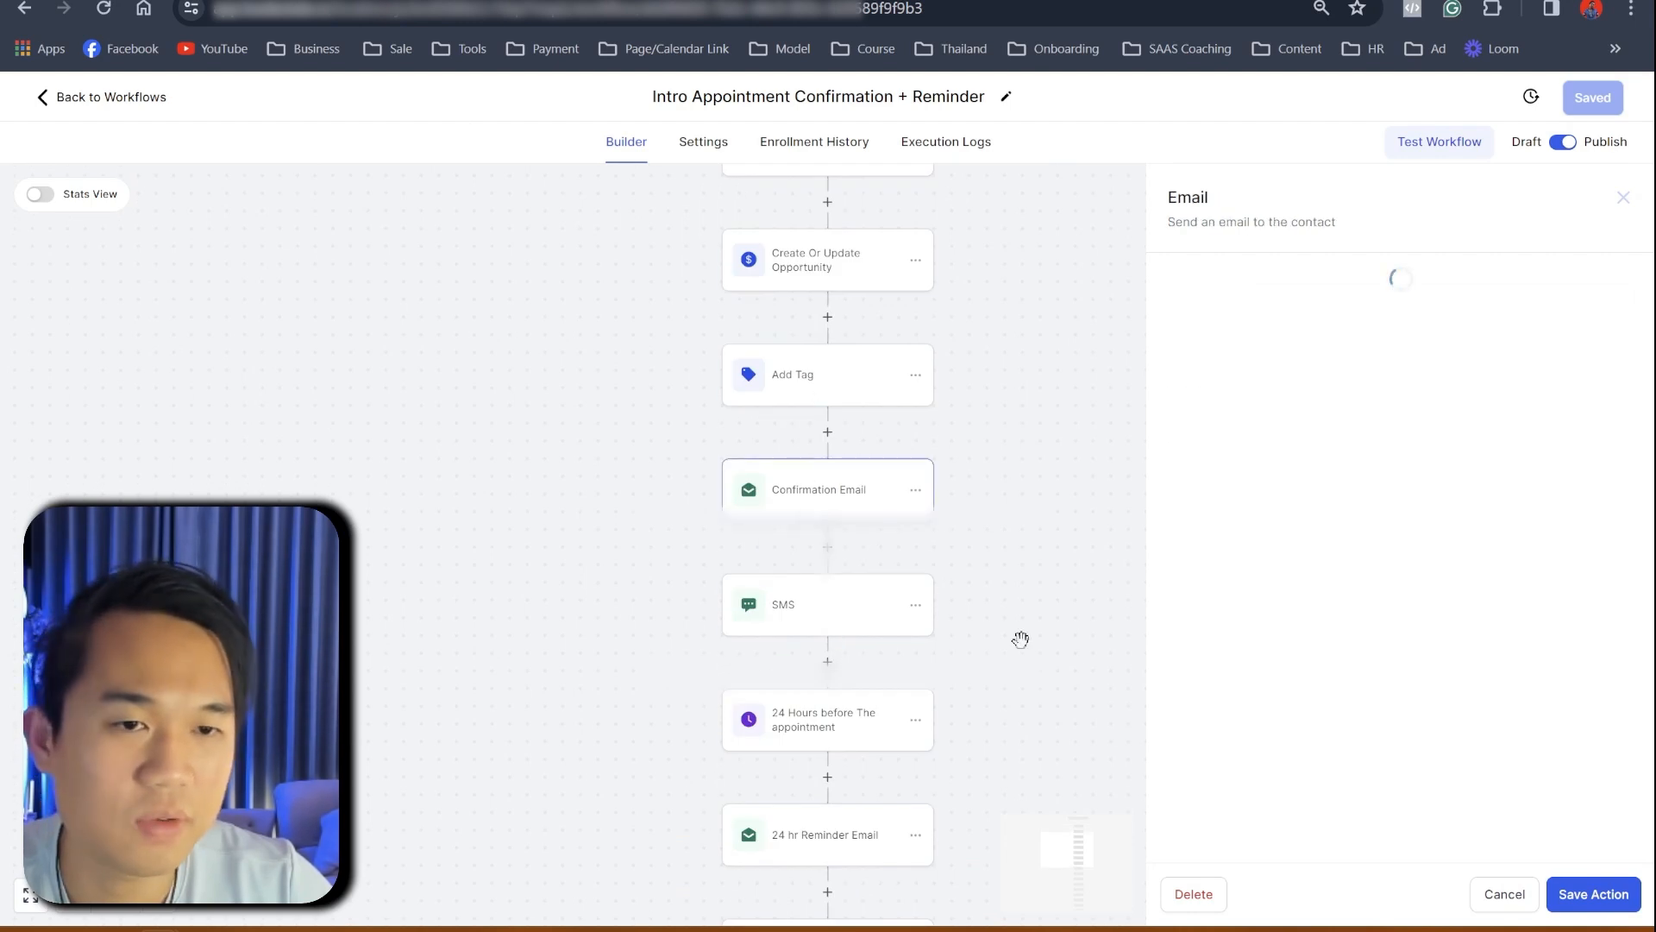
pyautogui.scroll(-4, 1294, 690)
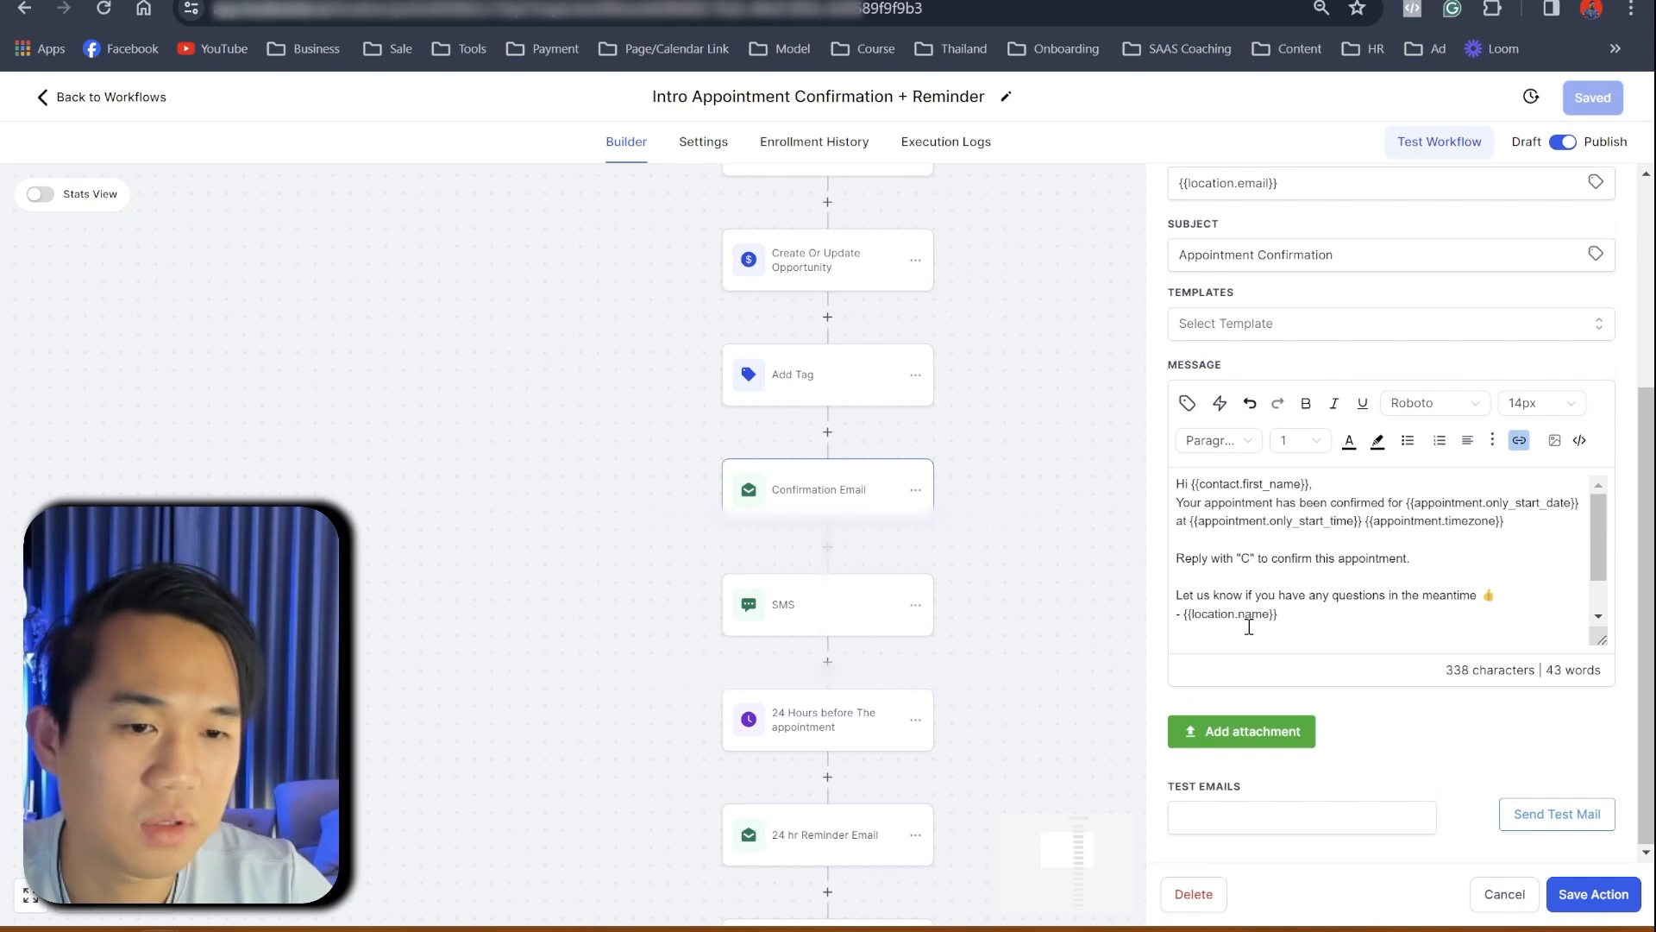
pyautogui.scroll(-5, 927, 569)
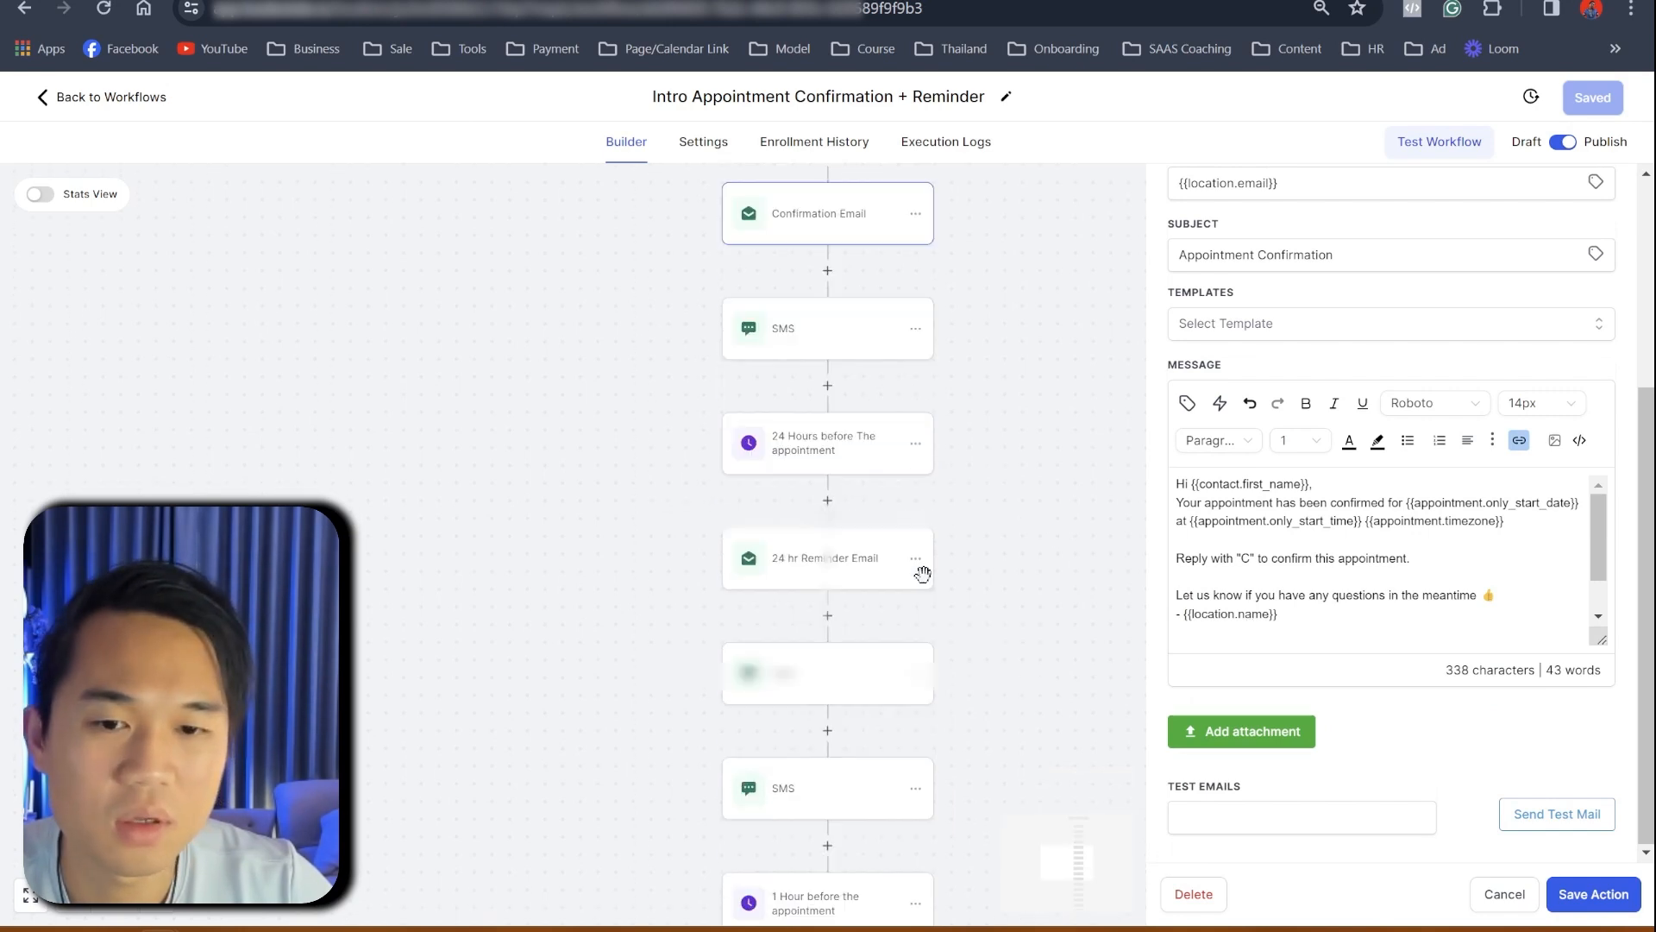
pyautogui.scroll(-5, 923, 574)
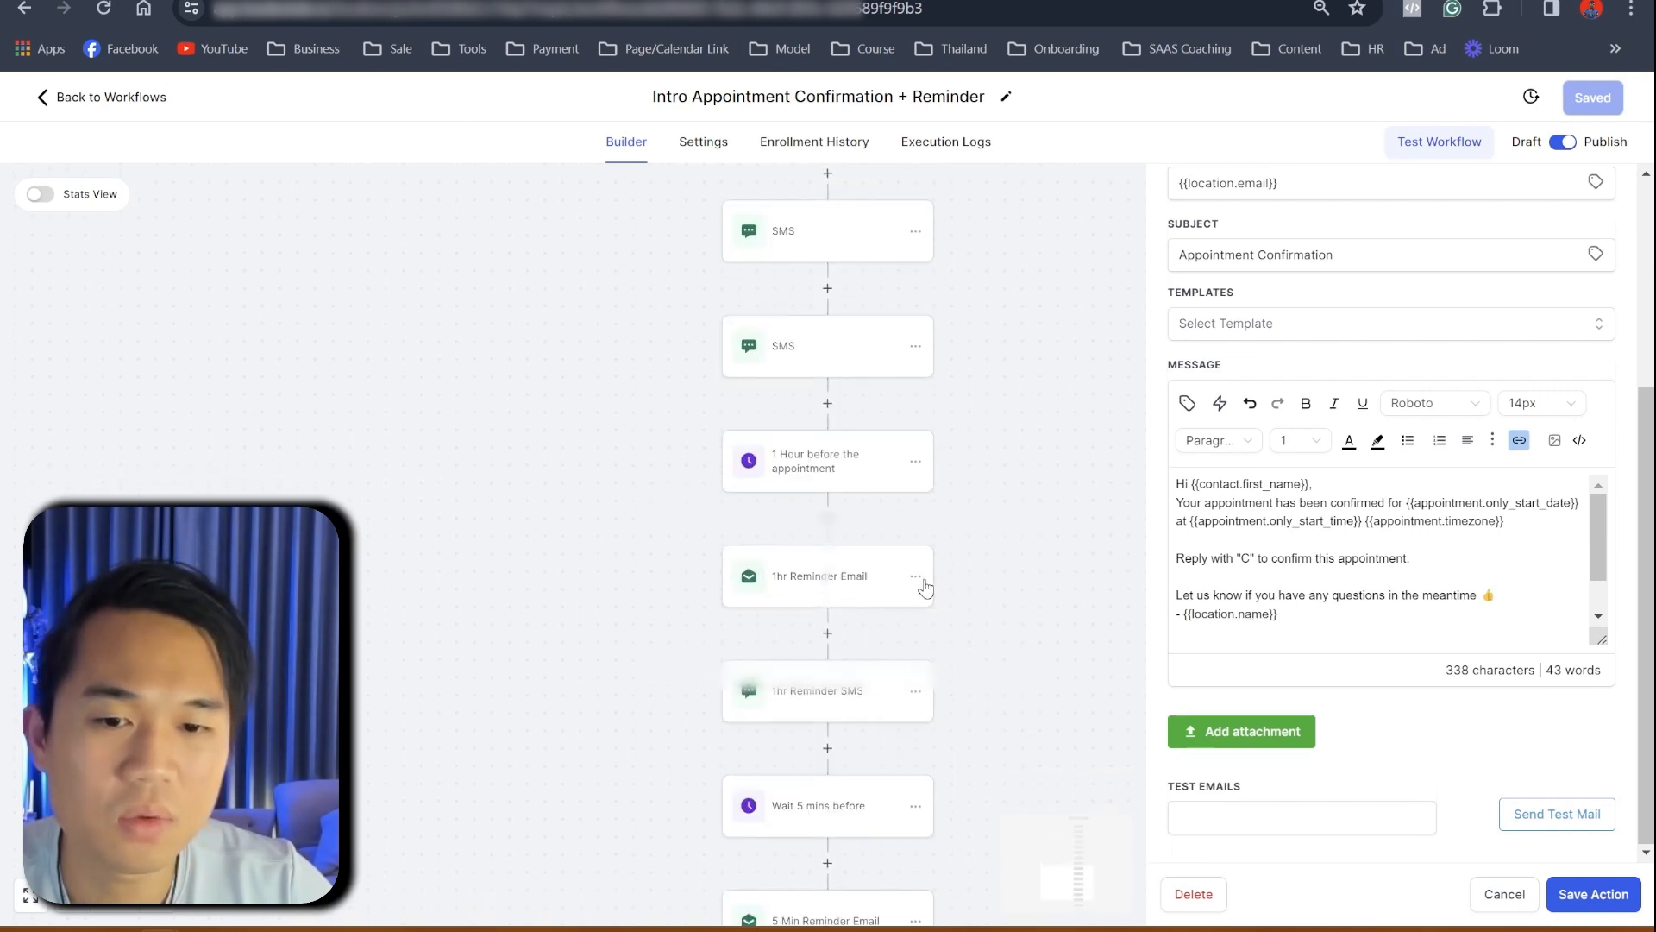
pyautogui.scroll(3, 926, 587)
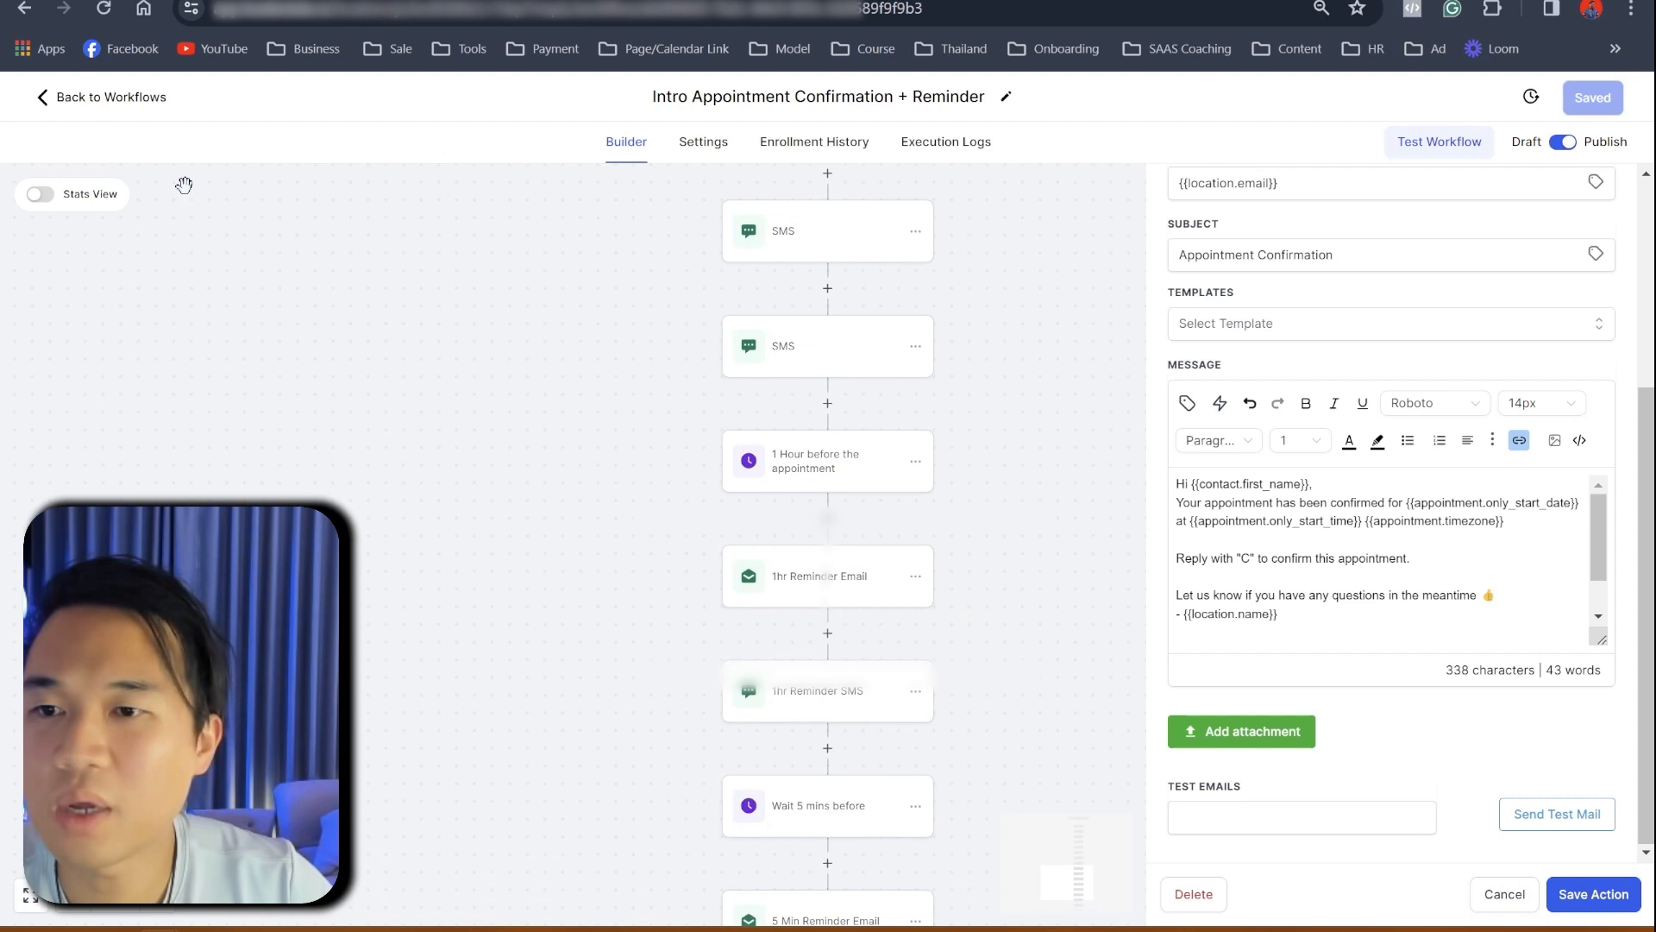
pyautogui.click(125, 99)
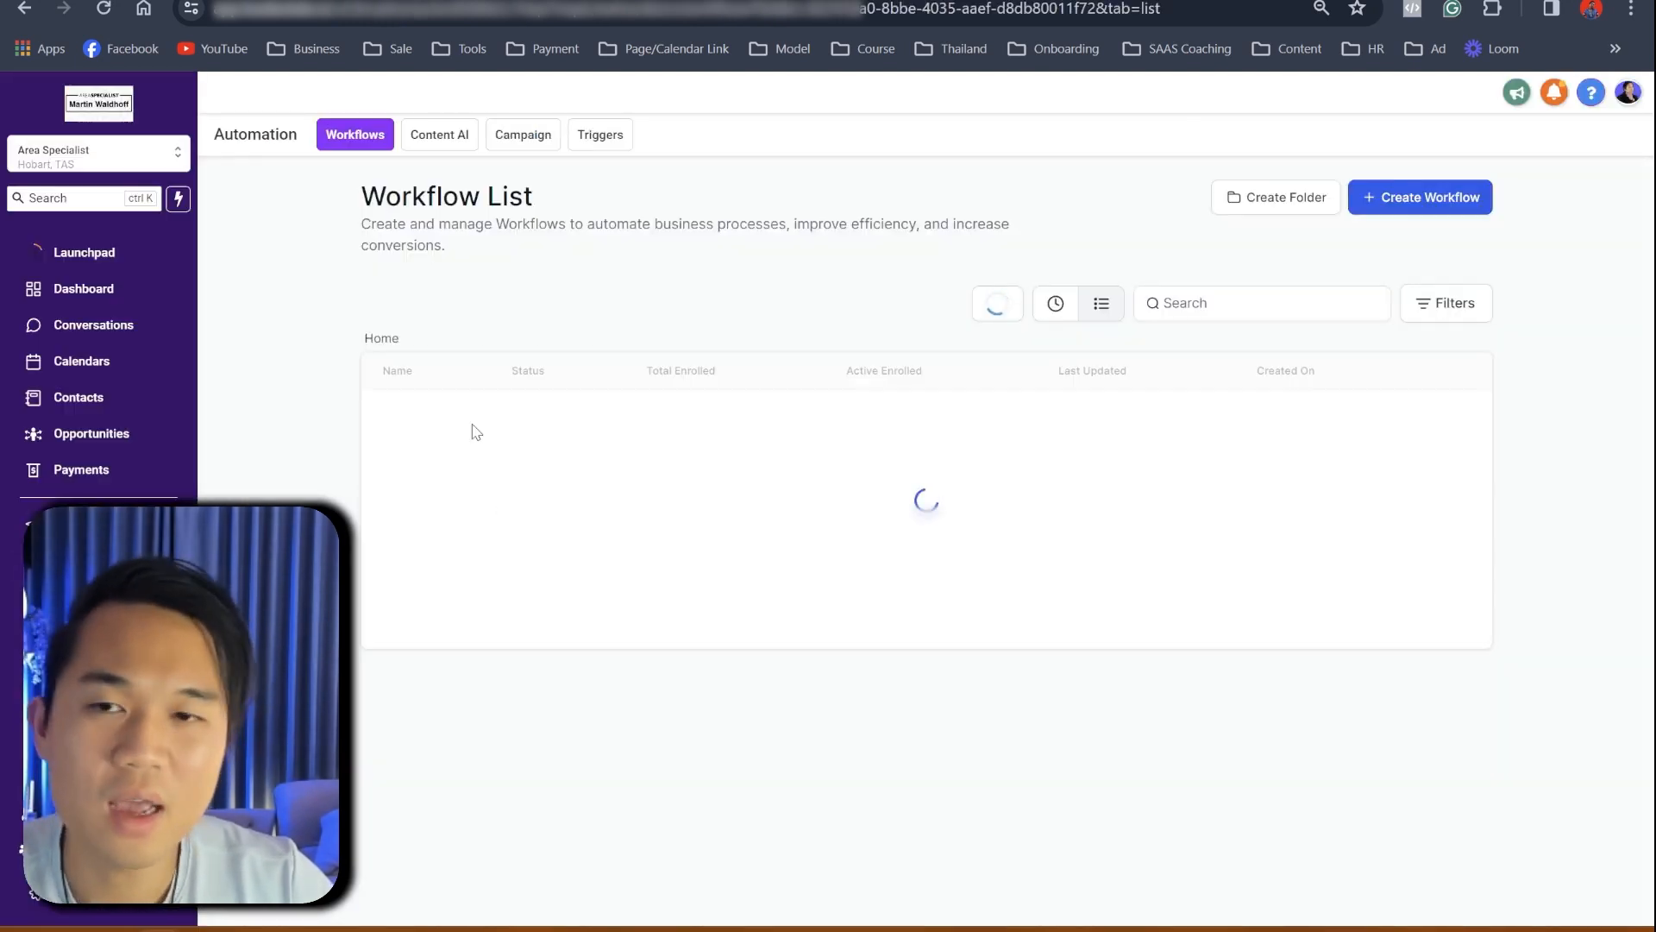
# - Highlight 'Client Onboarding Information' in the outline, then open GoHighLevel's Business Profile settings
pyautogui.click(423, 1)
pyautogui.click(516, 561)
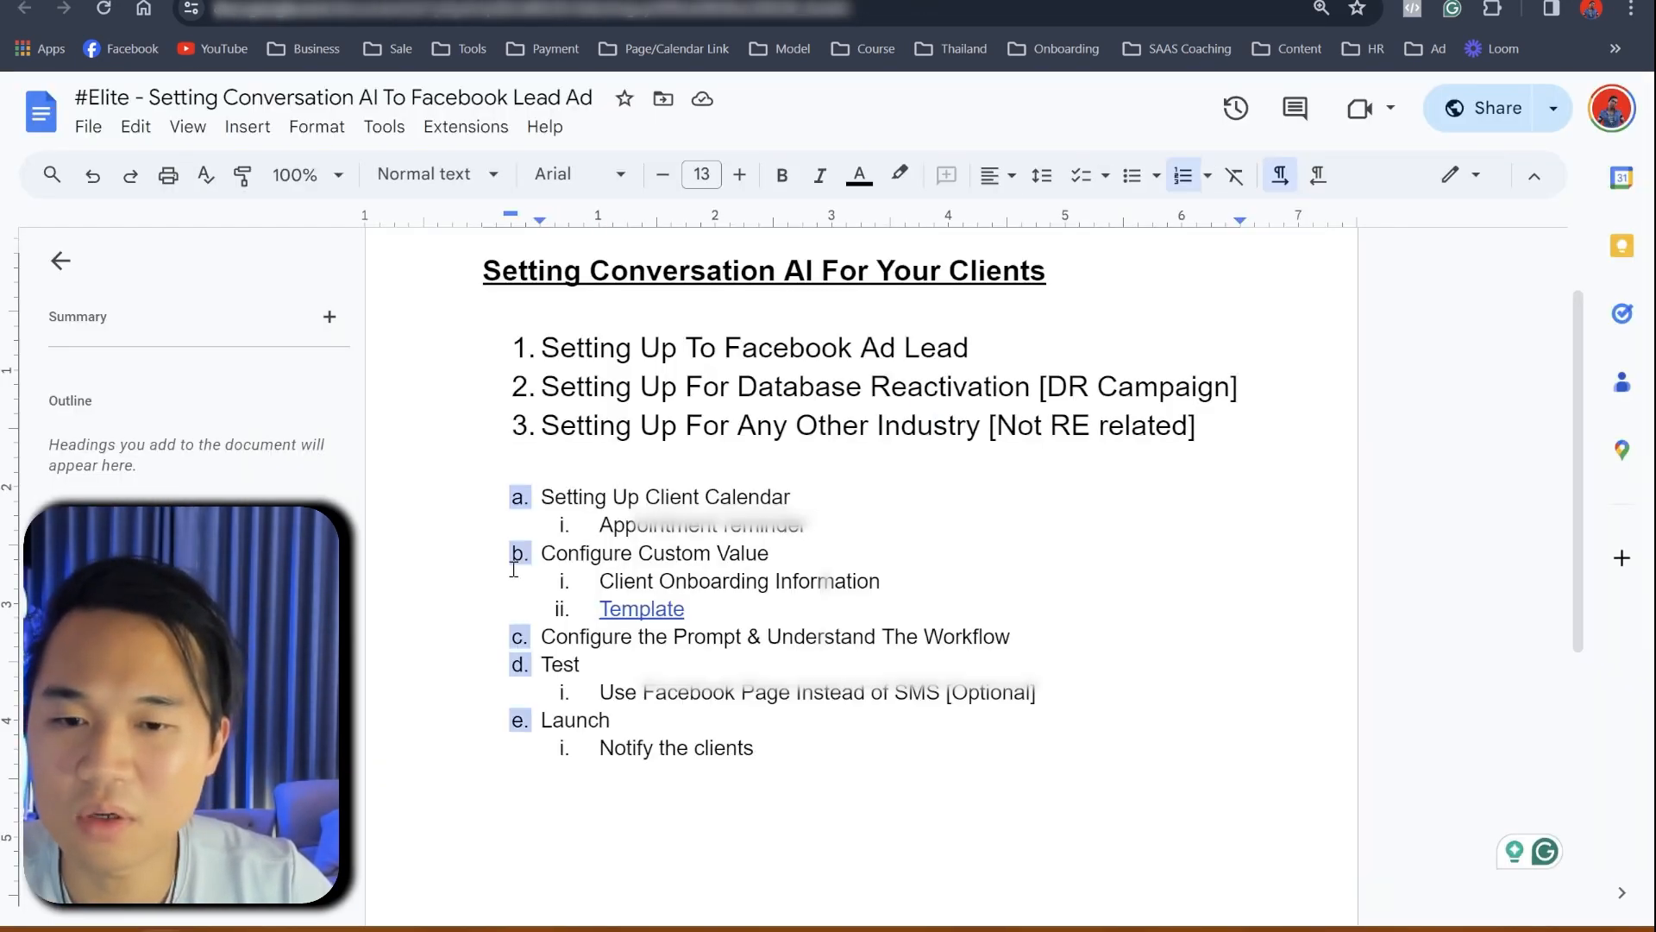
pyautogui.moveTo(852, 580)
pyautogui.mouseDown()
pyautogui.moveTo(639, 556)
pyautogui.moveTo(533, 572)
pyautogui.mouseUp()
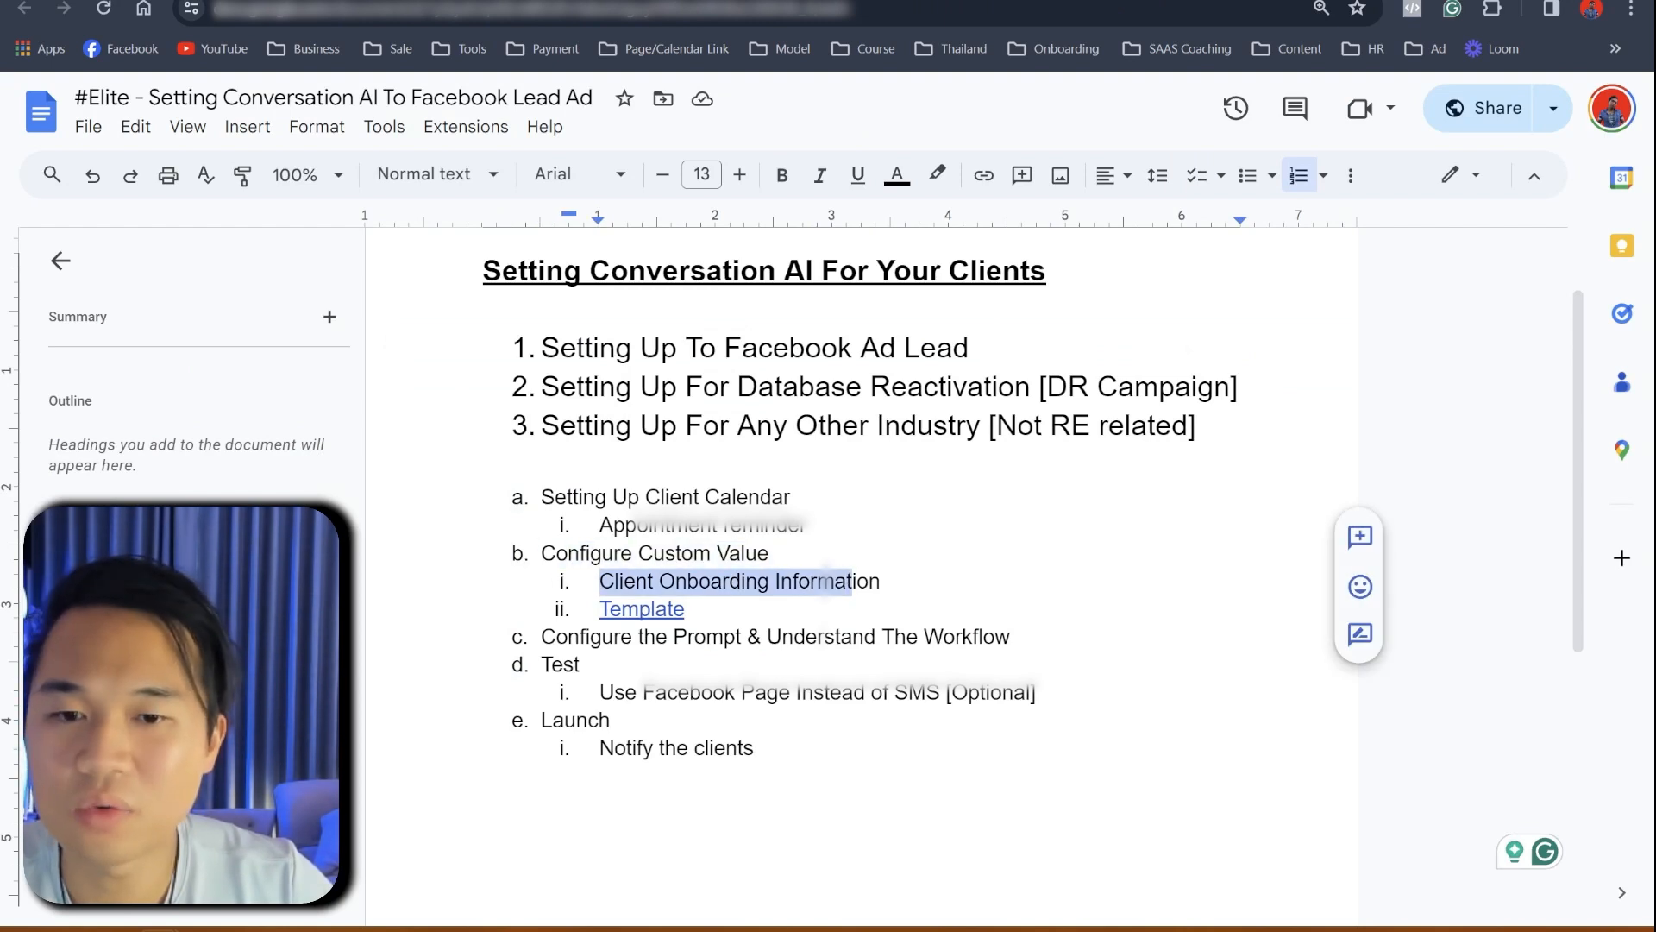
pyautogui.click(319, 1)
pyautogui.click(76, 894)
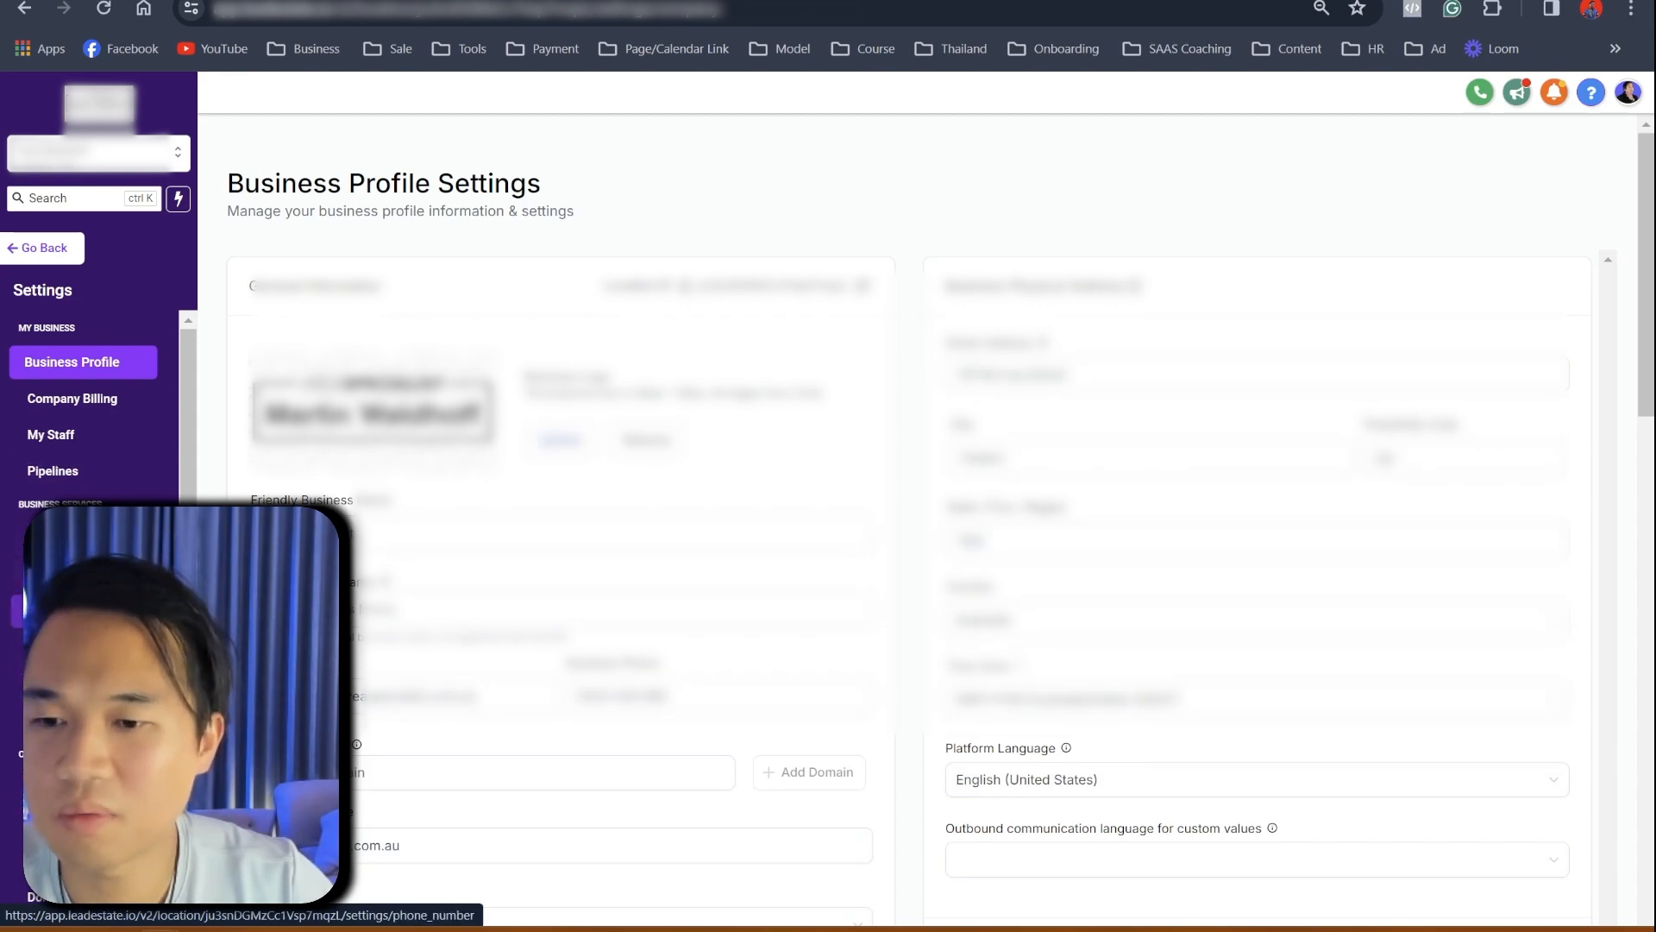
# - Open Custom Values, switch to the folder view, and open the Agency Info folder
pyautogui.click(70, 825)
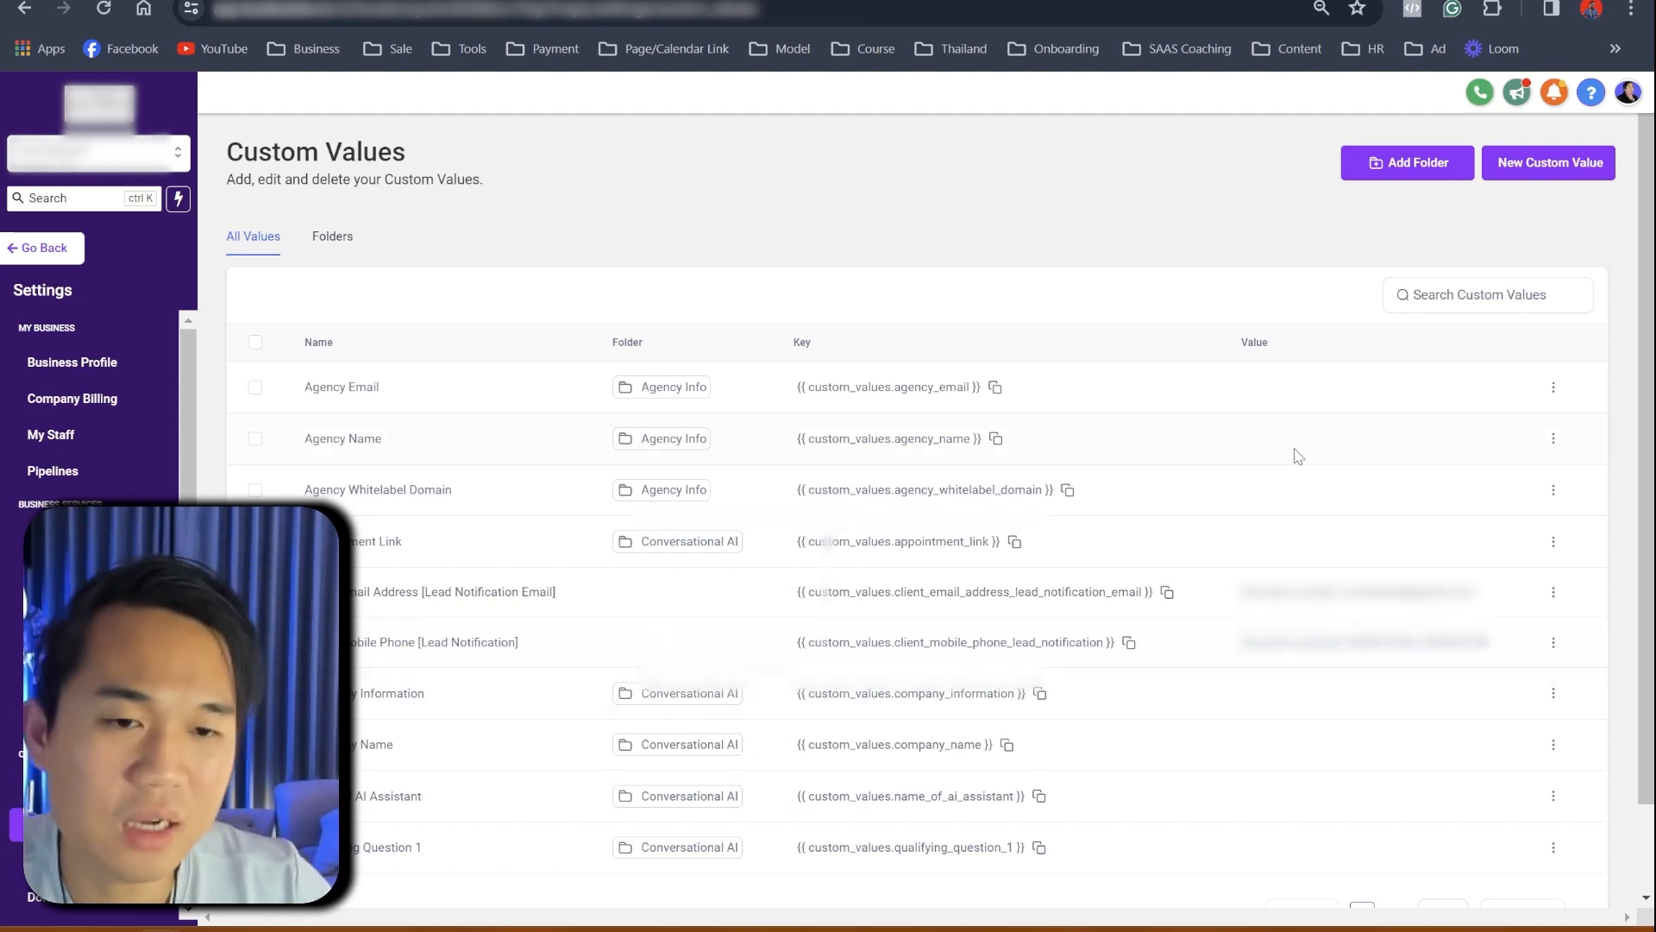
pyautogui.scroll(-1, 1275, 541)
pyautogui.scroll(1, 1213, 573)
pyautogui.click(332, 236)
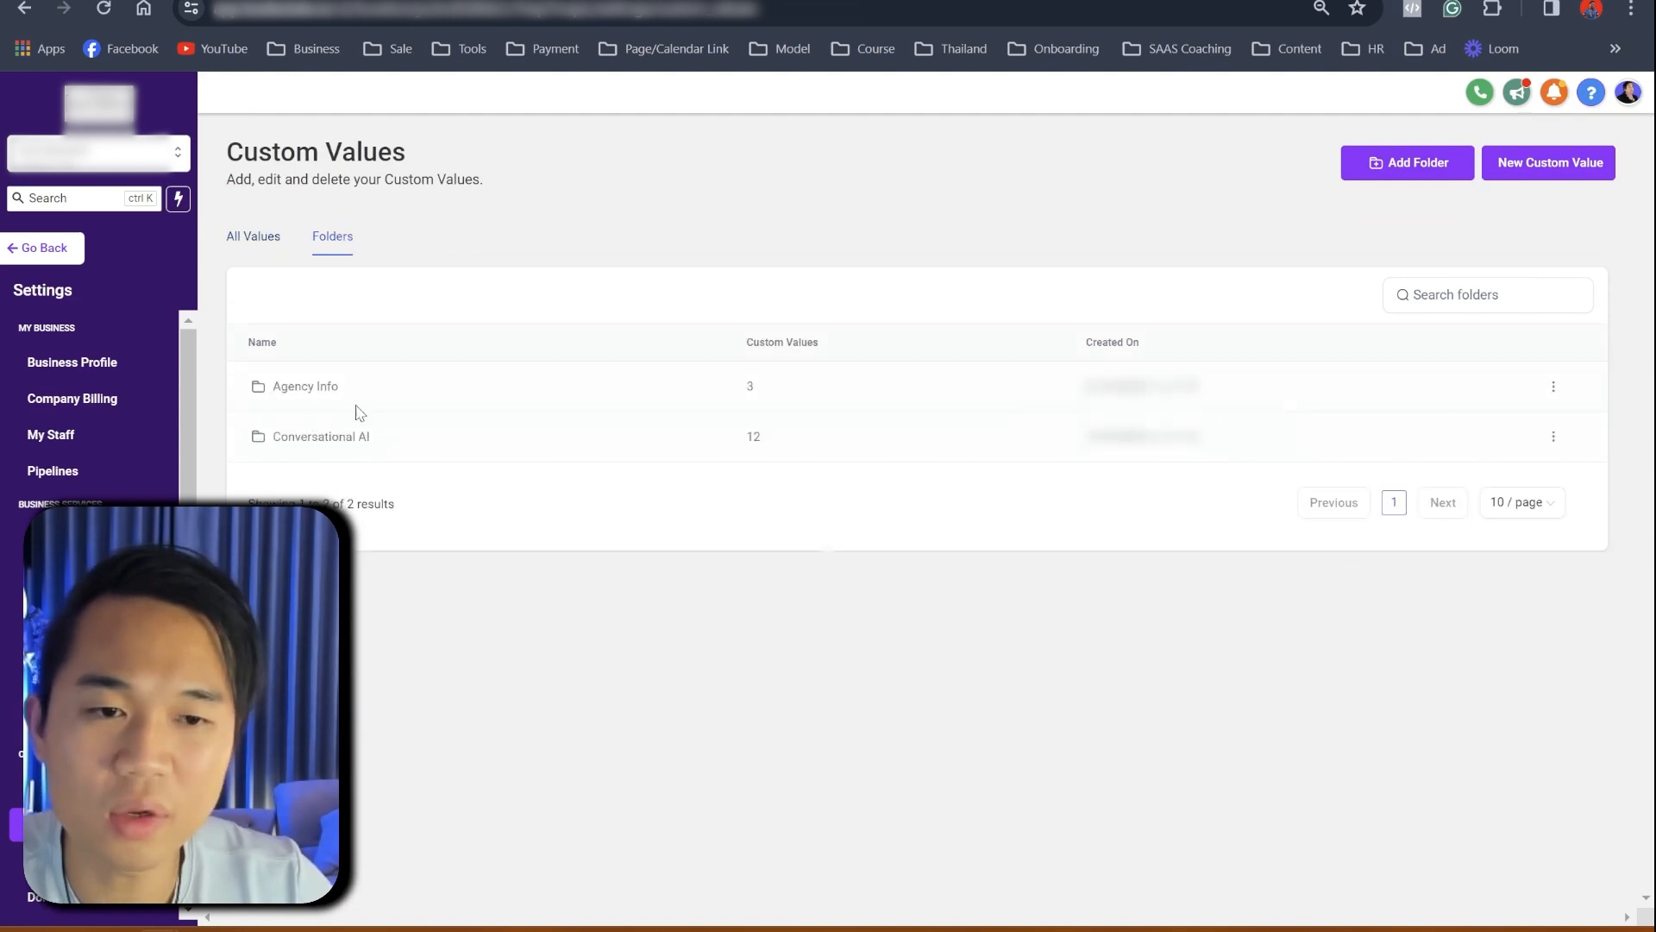
pyautogui.click(291, 387)
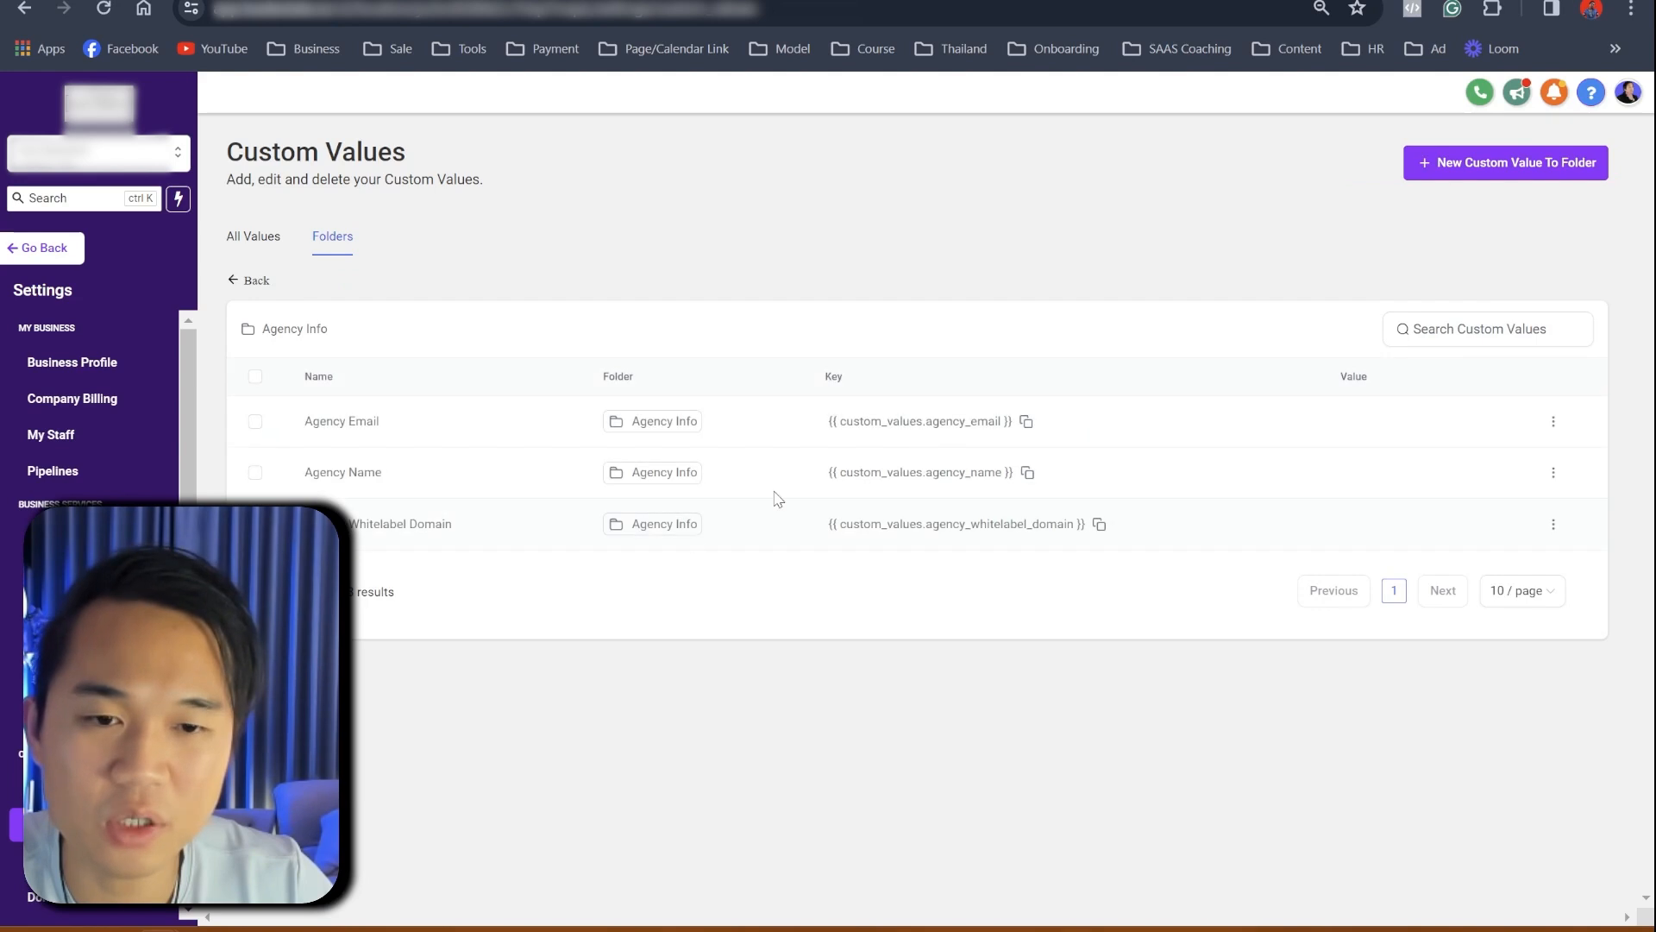
# - Enter the agency's contact e-mail as the Agency Email custom value
pyautogui.click(1553, 425)
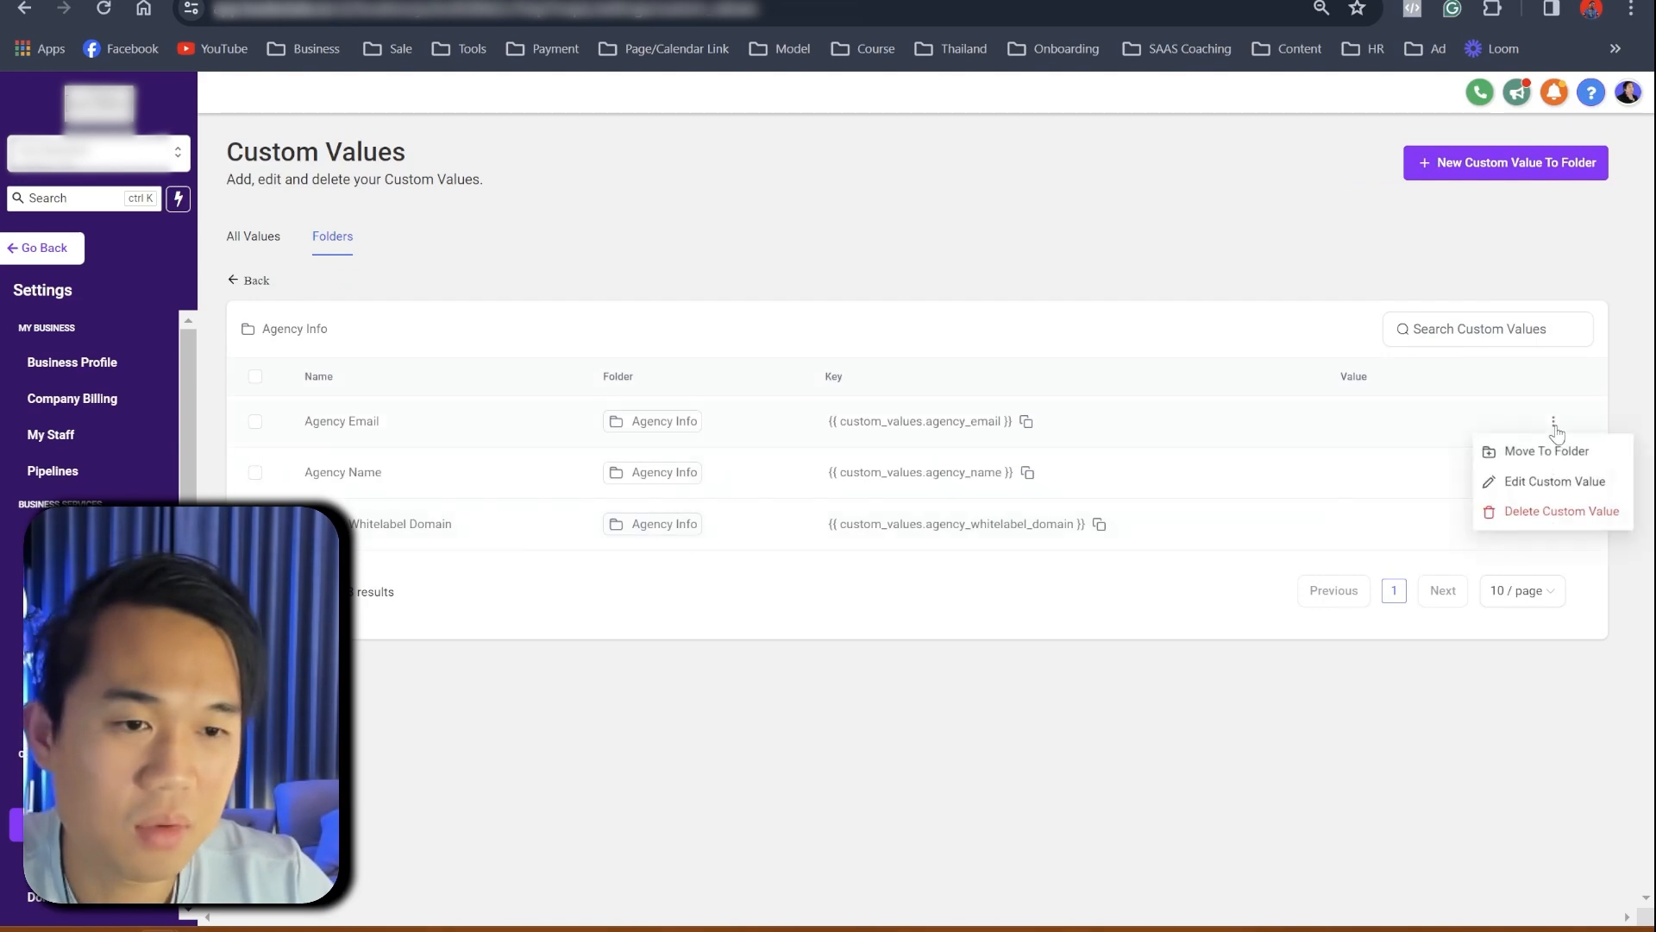
pyautogui.click(1511, 480)
pyautogui.click(710, 514)
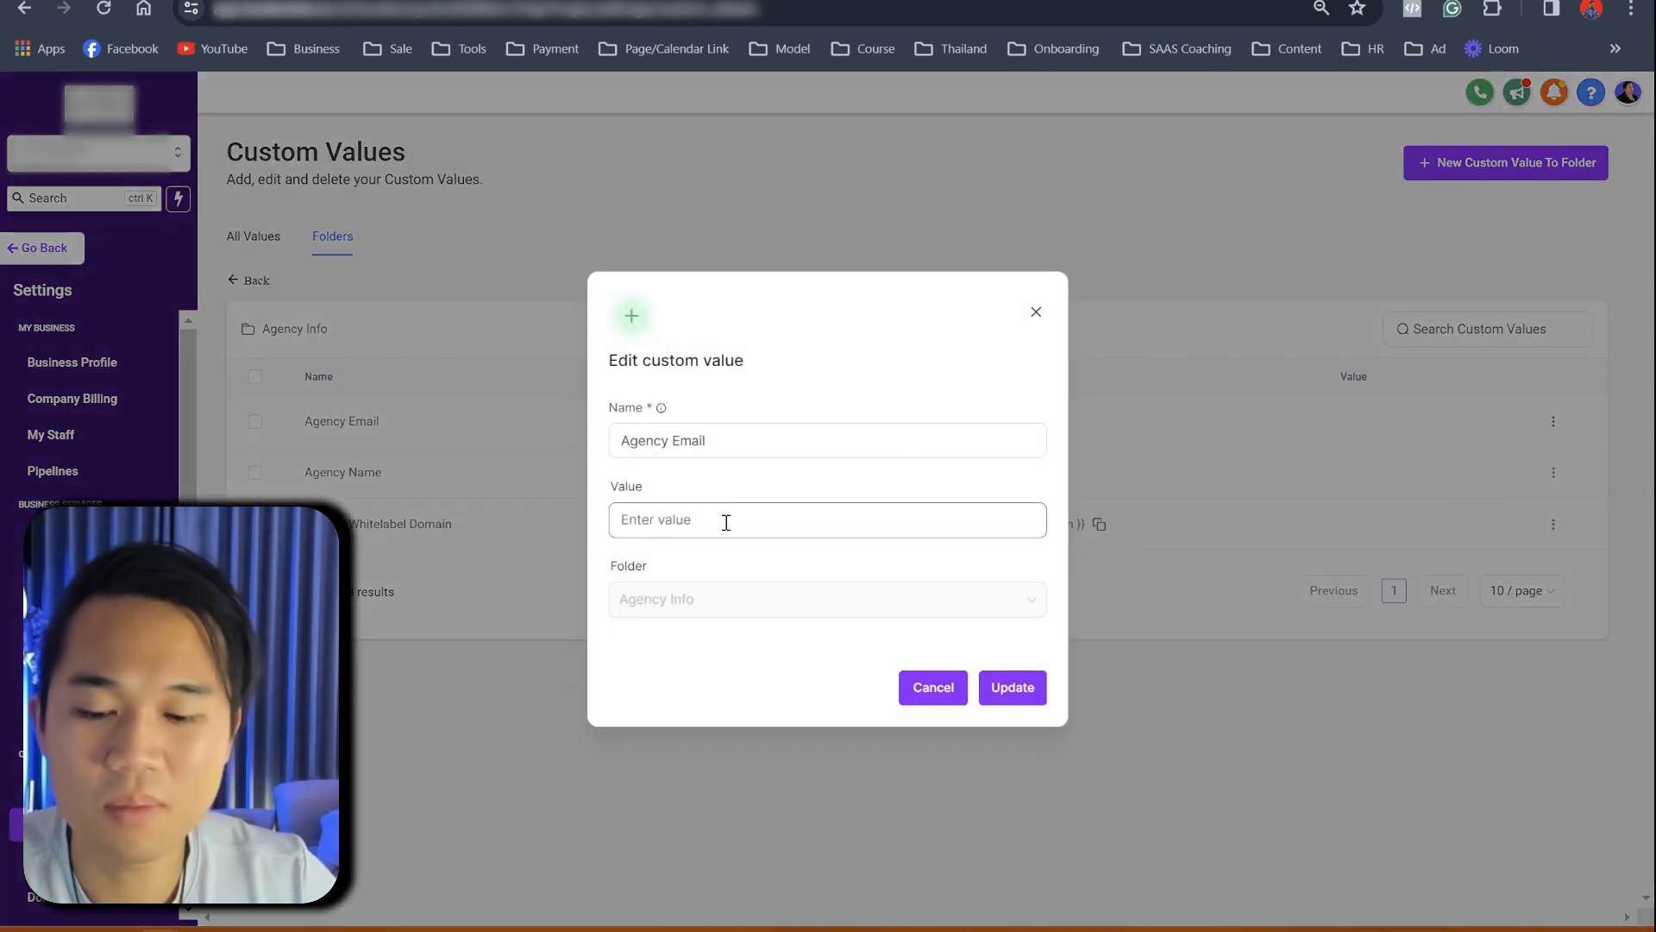
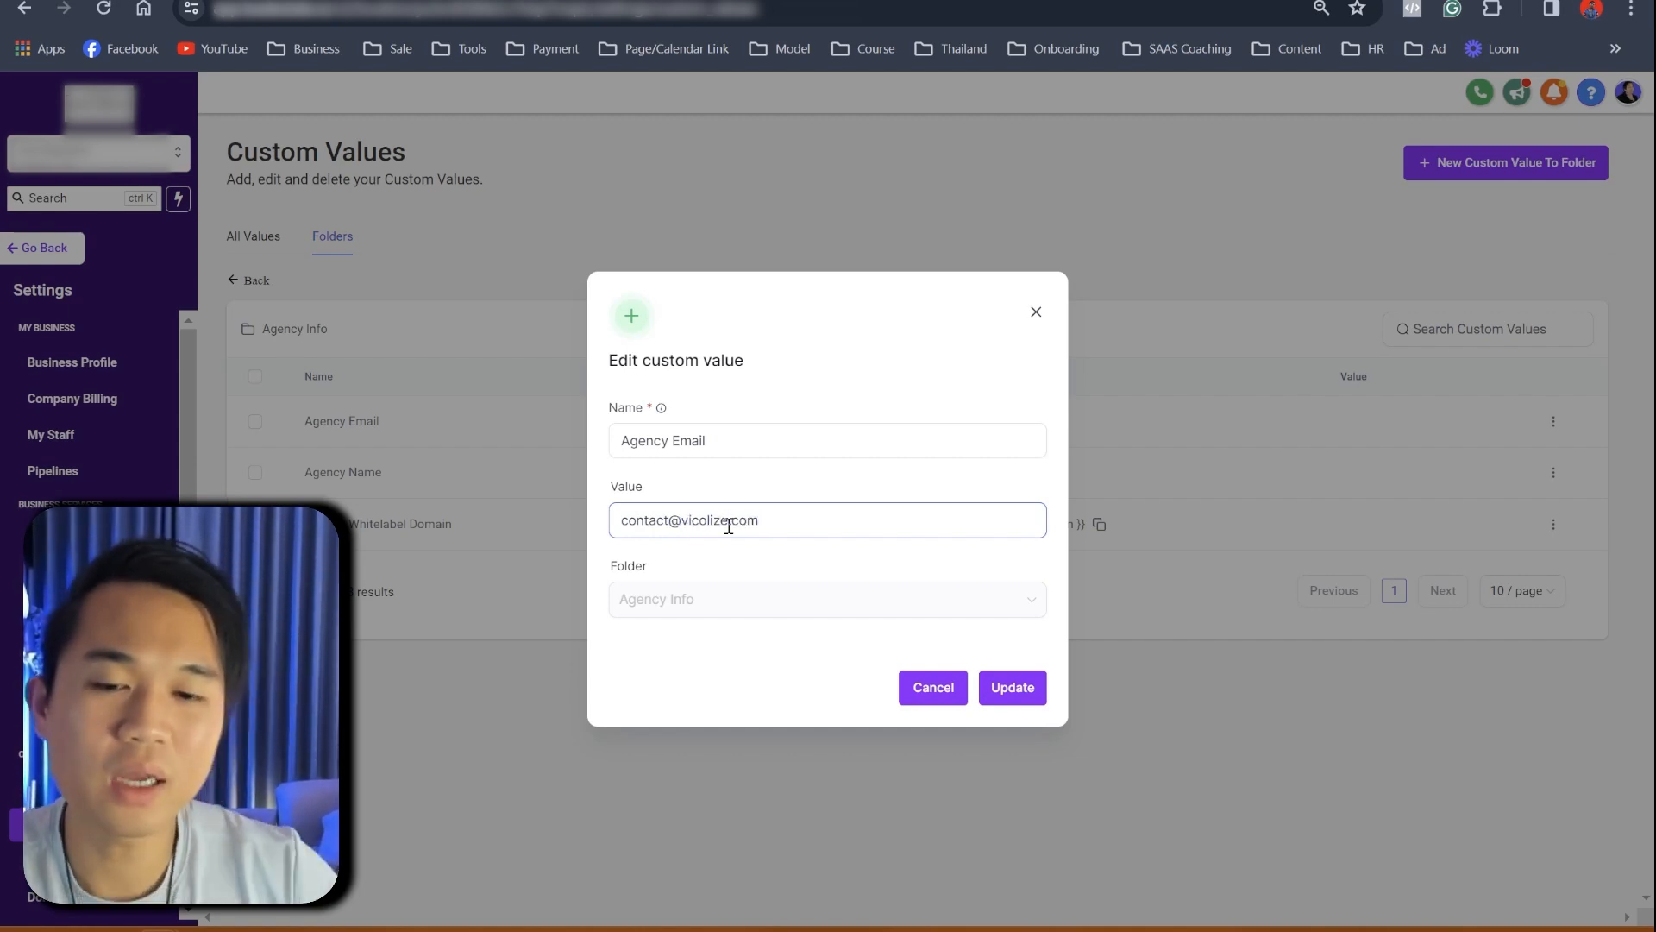
pyautogui.click(1015, 687)
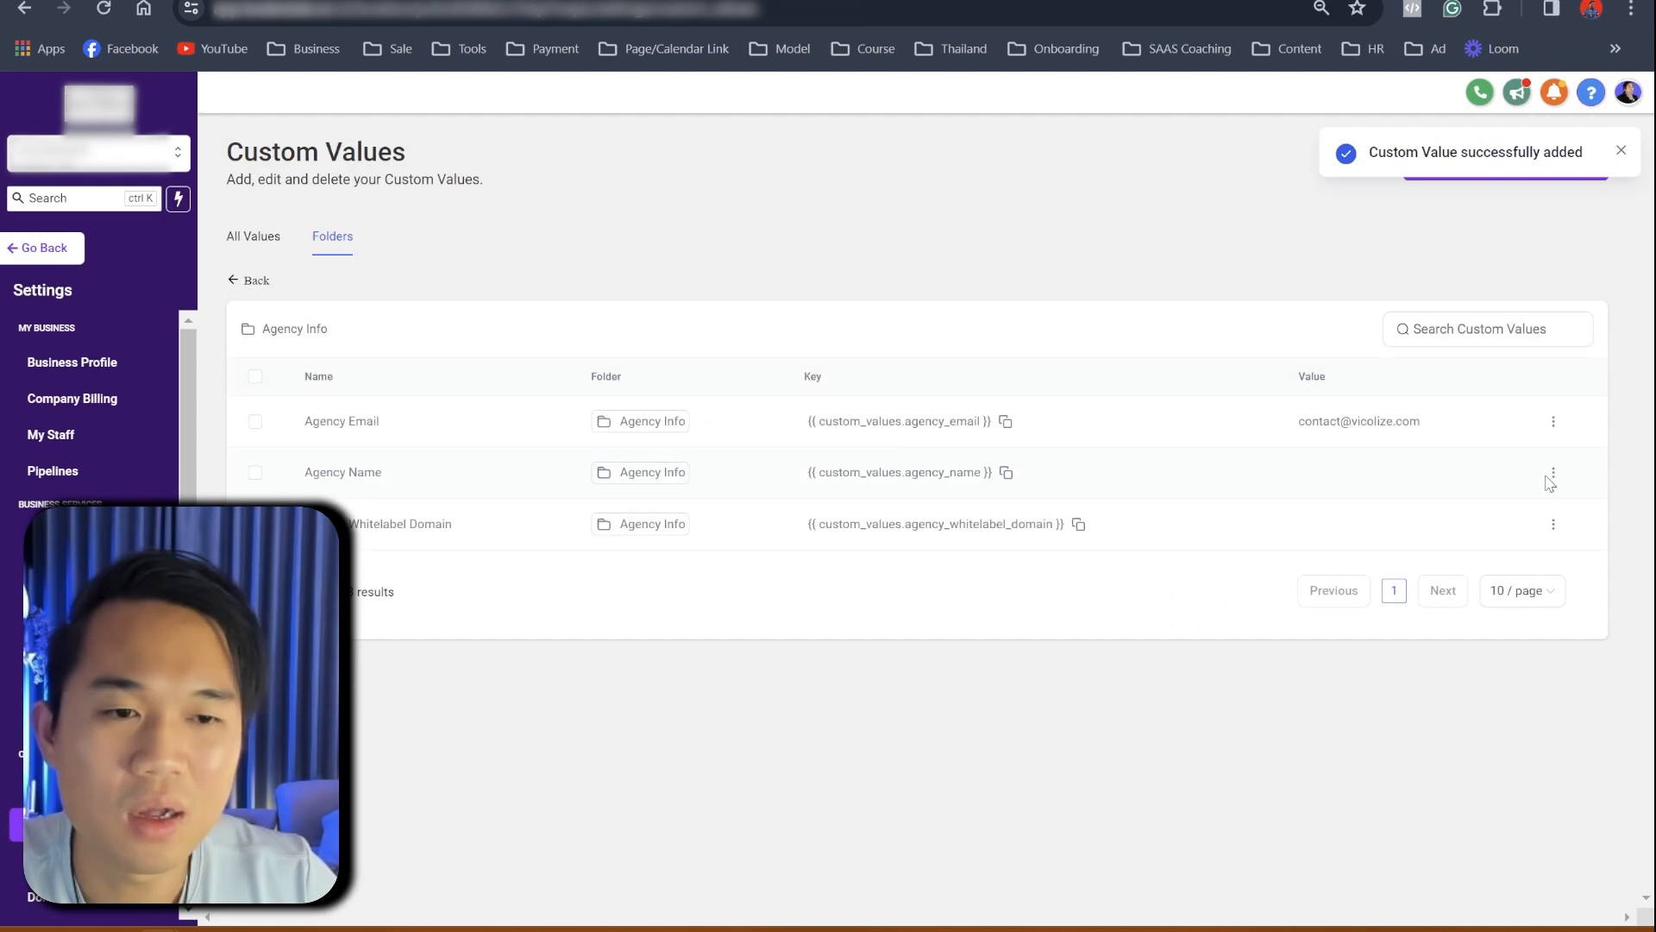
# - Set the Agency Name custom value to Lead Estate
pyautogui.click(1553, 472)
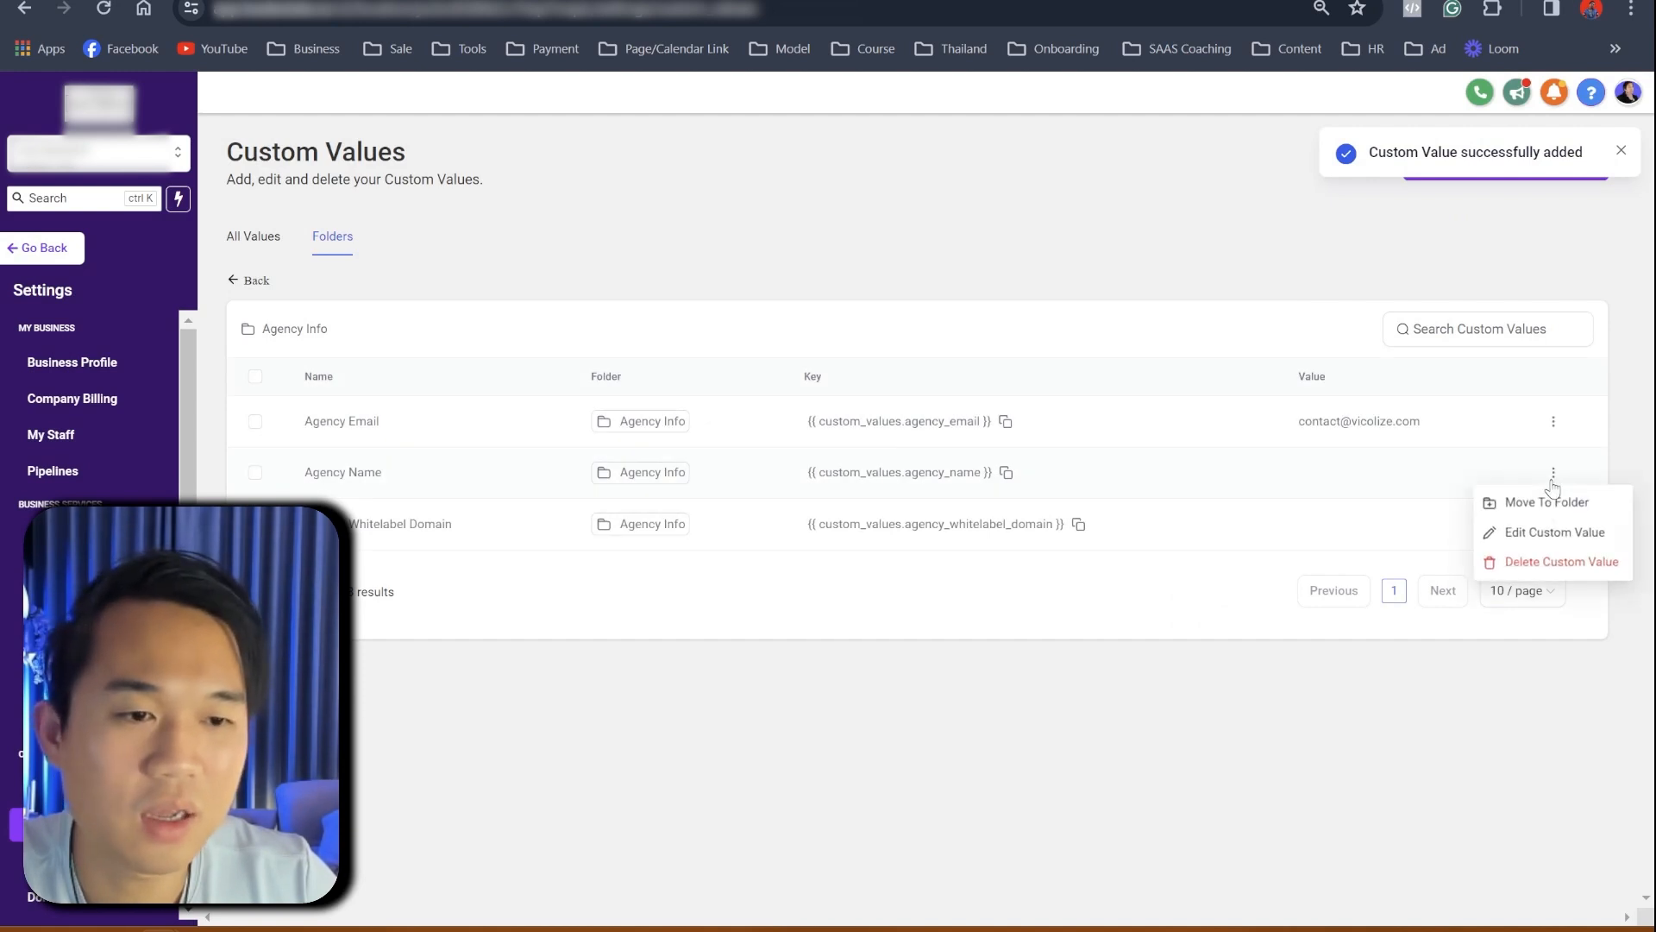
pyautogui.click(1520, 529)
pyautogui.click(769, 519)
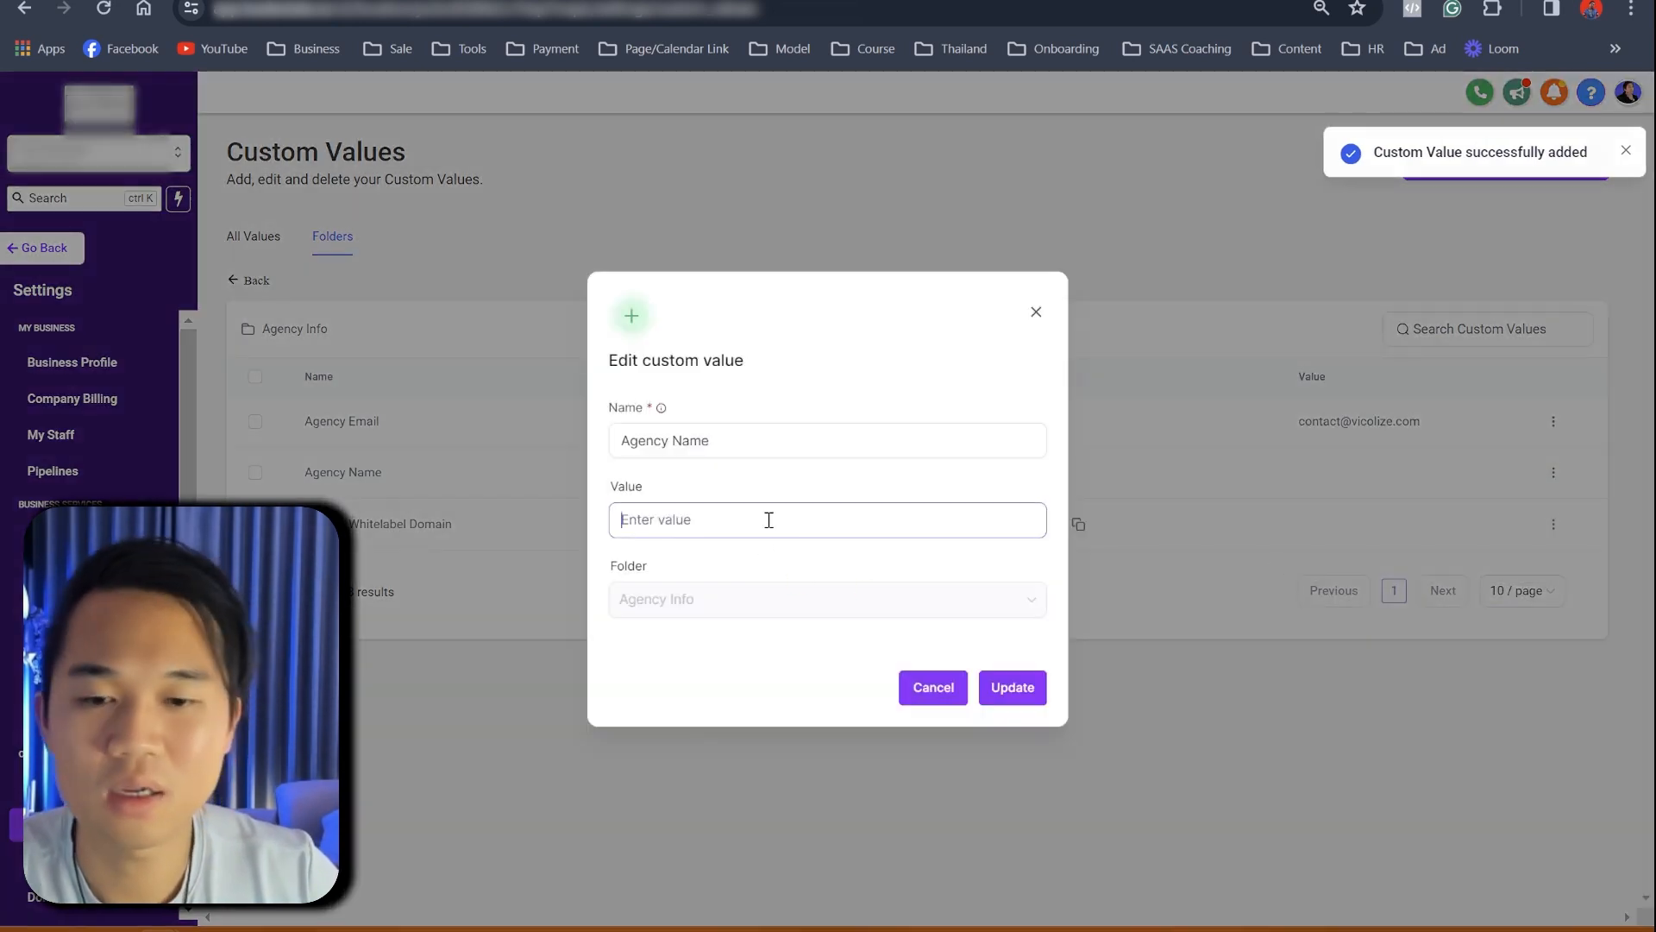
pyautogui.write('Lead Estate')
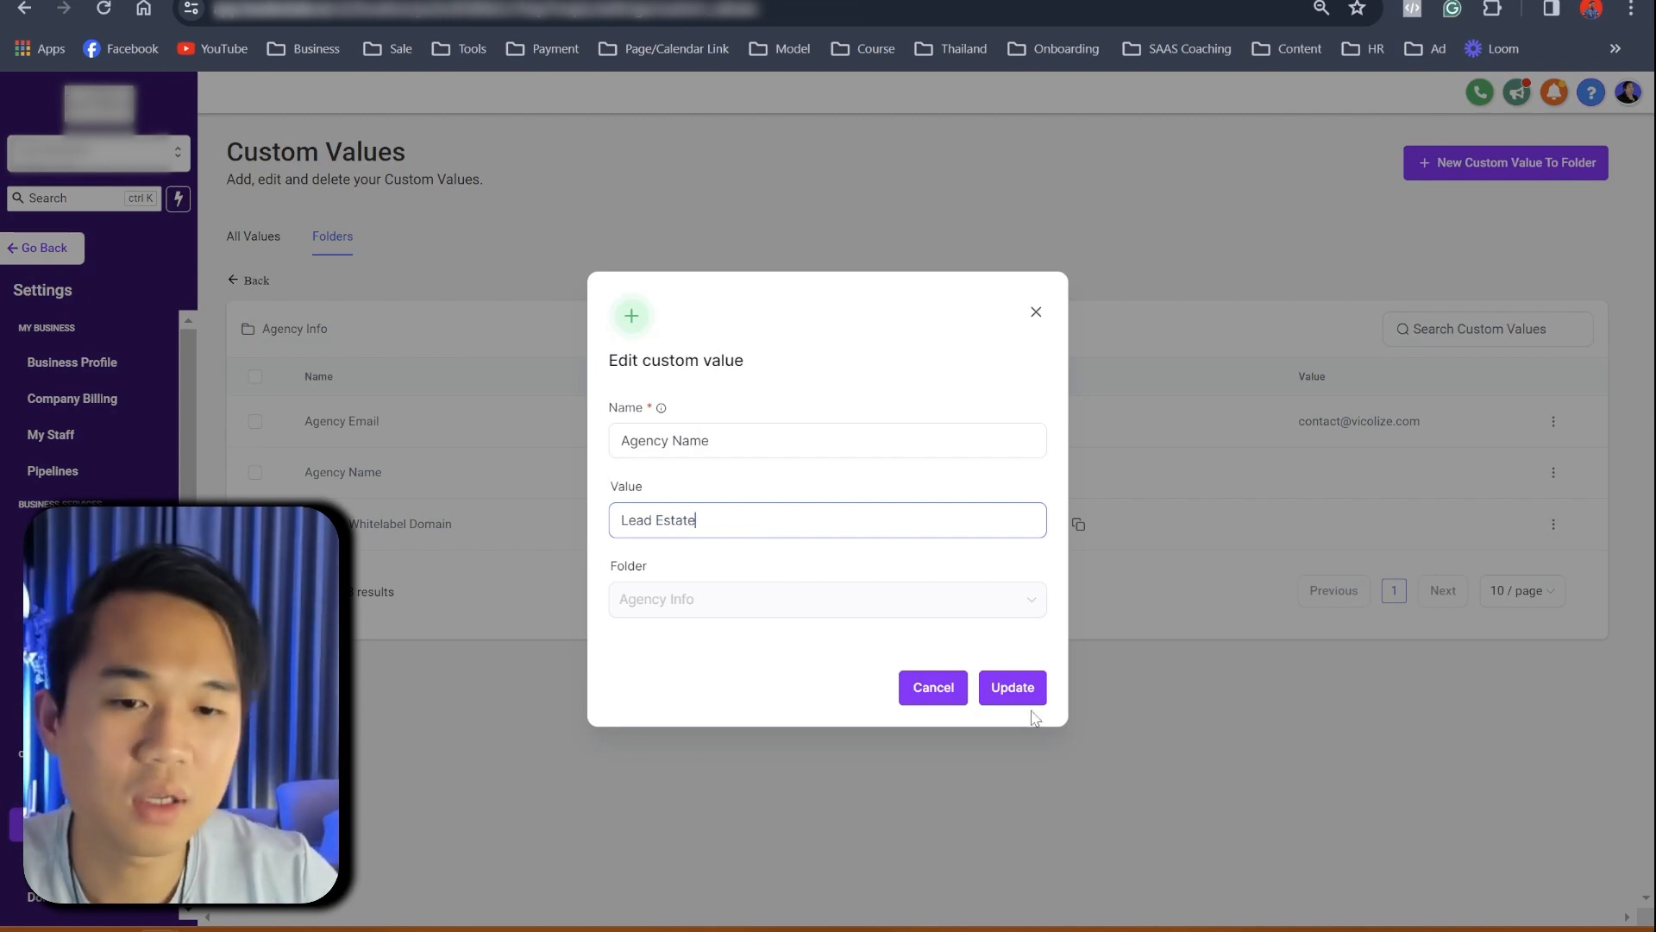
pyautogui.click(1027, 700)
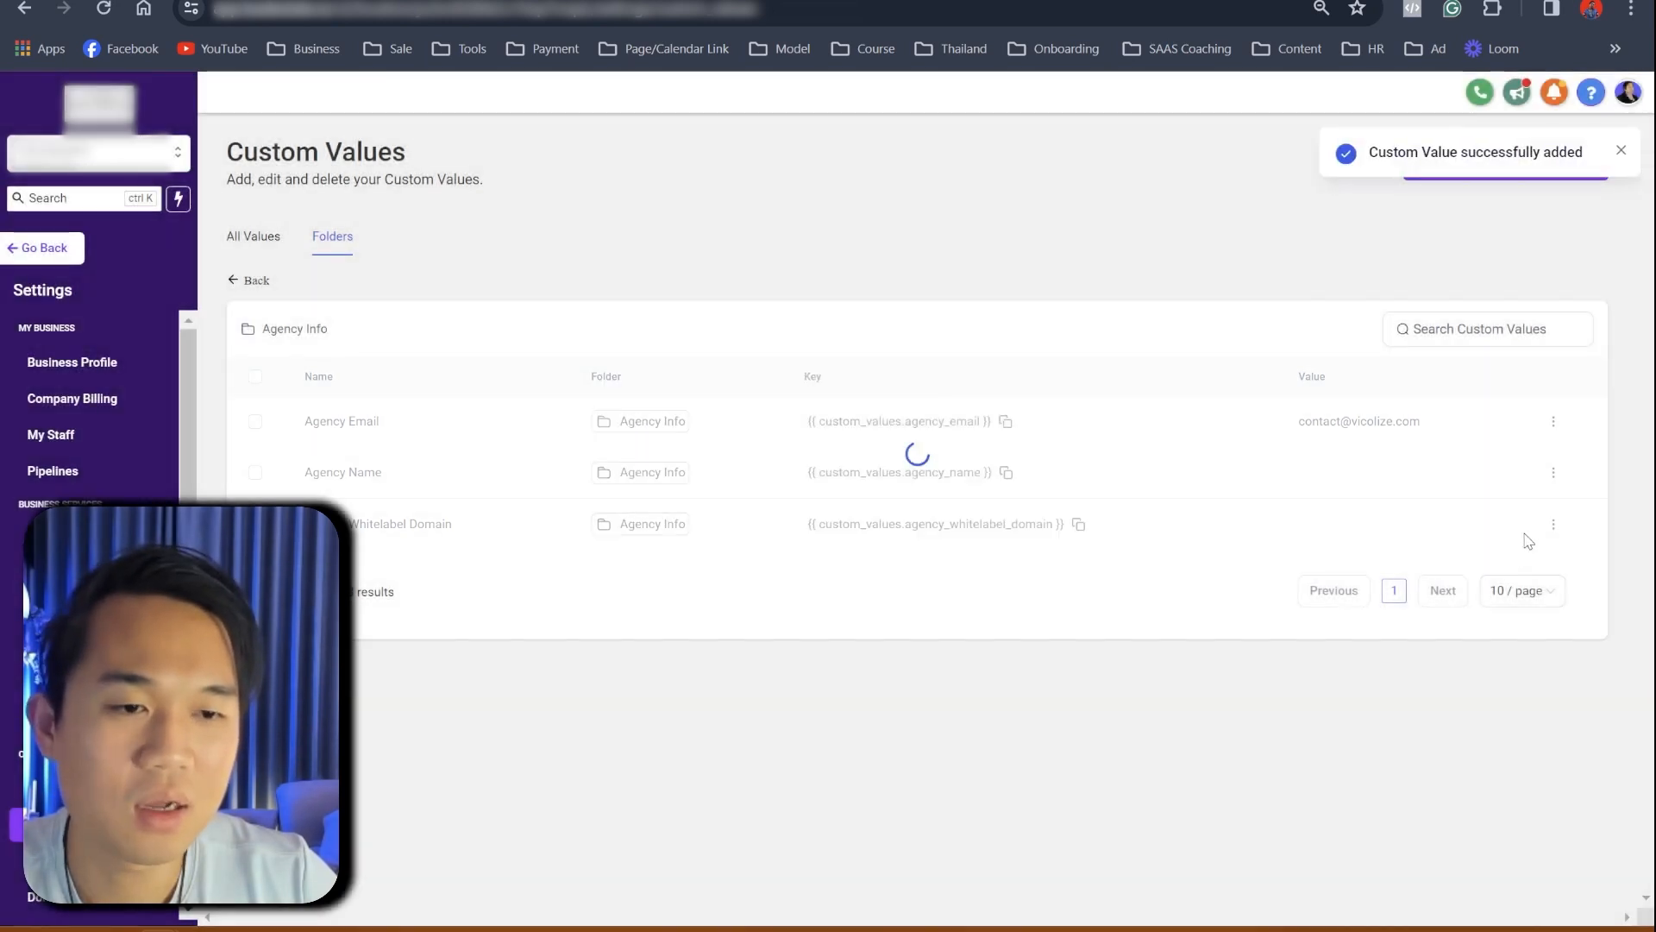
# - Set the Agency Whitelabel Domain custom value to app.leadestate.io
pyautogui.click(1550, 528)
pyautogui.click(1508, 582)
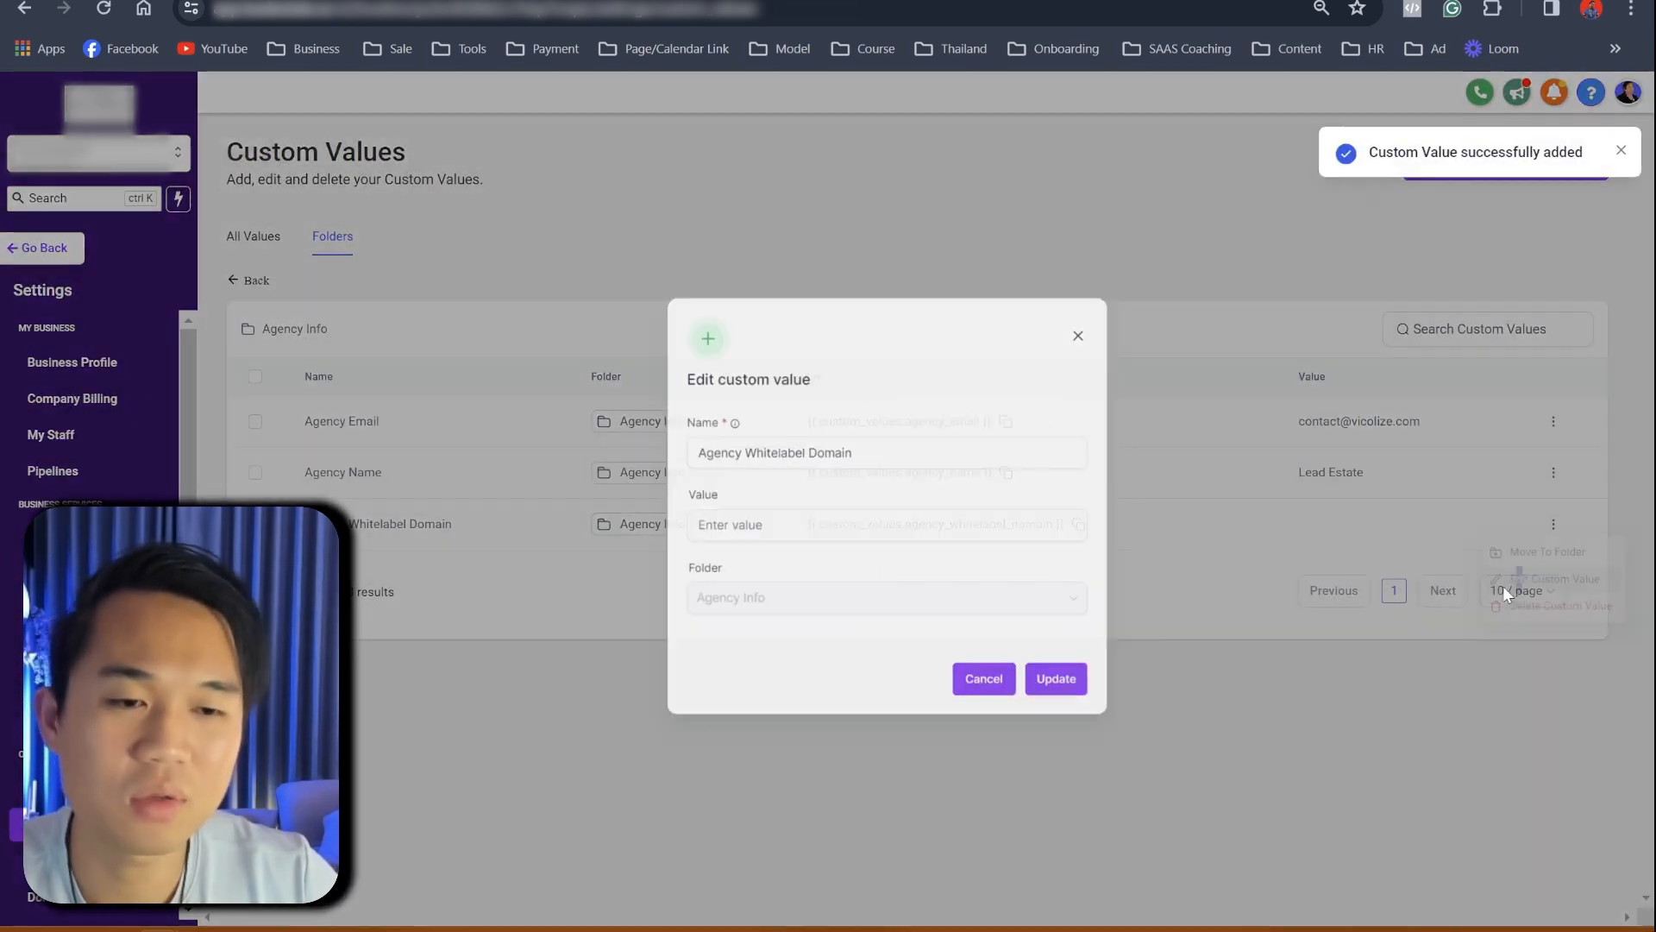
pyautogui.click(758, 518)
pyautogui.write('app.leadestate.io')
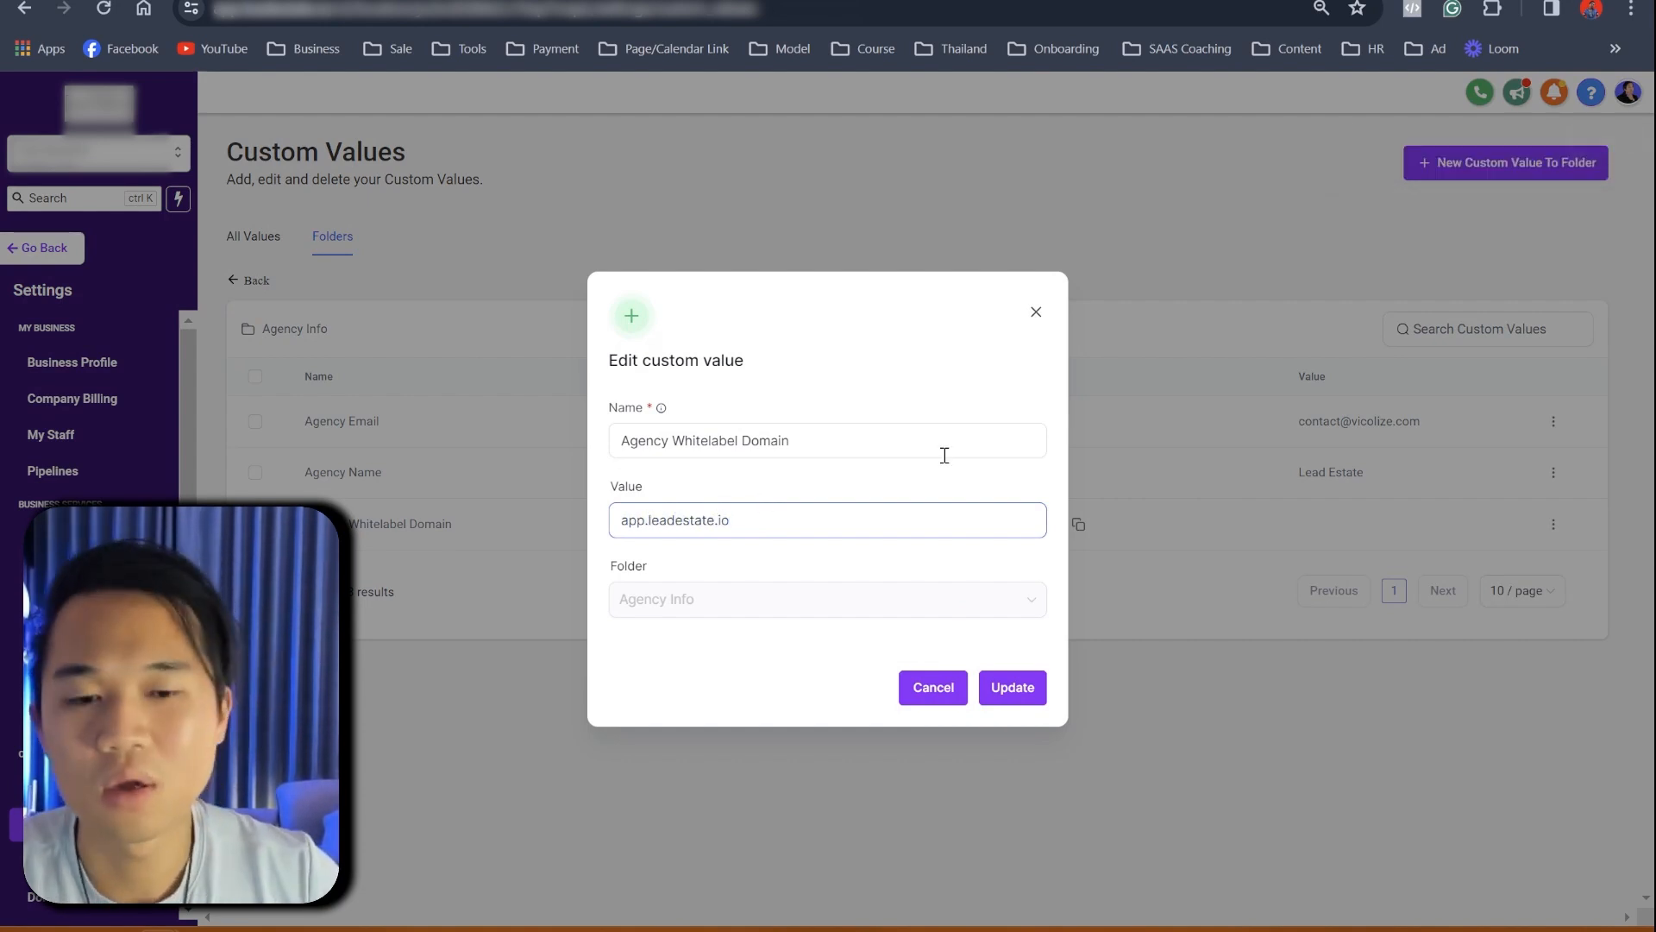
pyautogui.click(1035, 690)
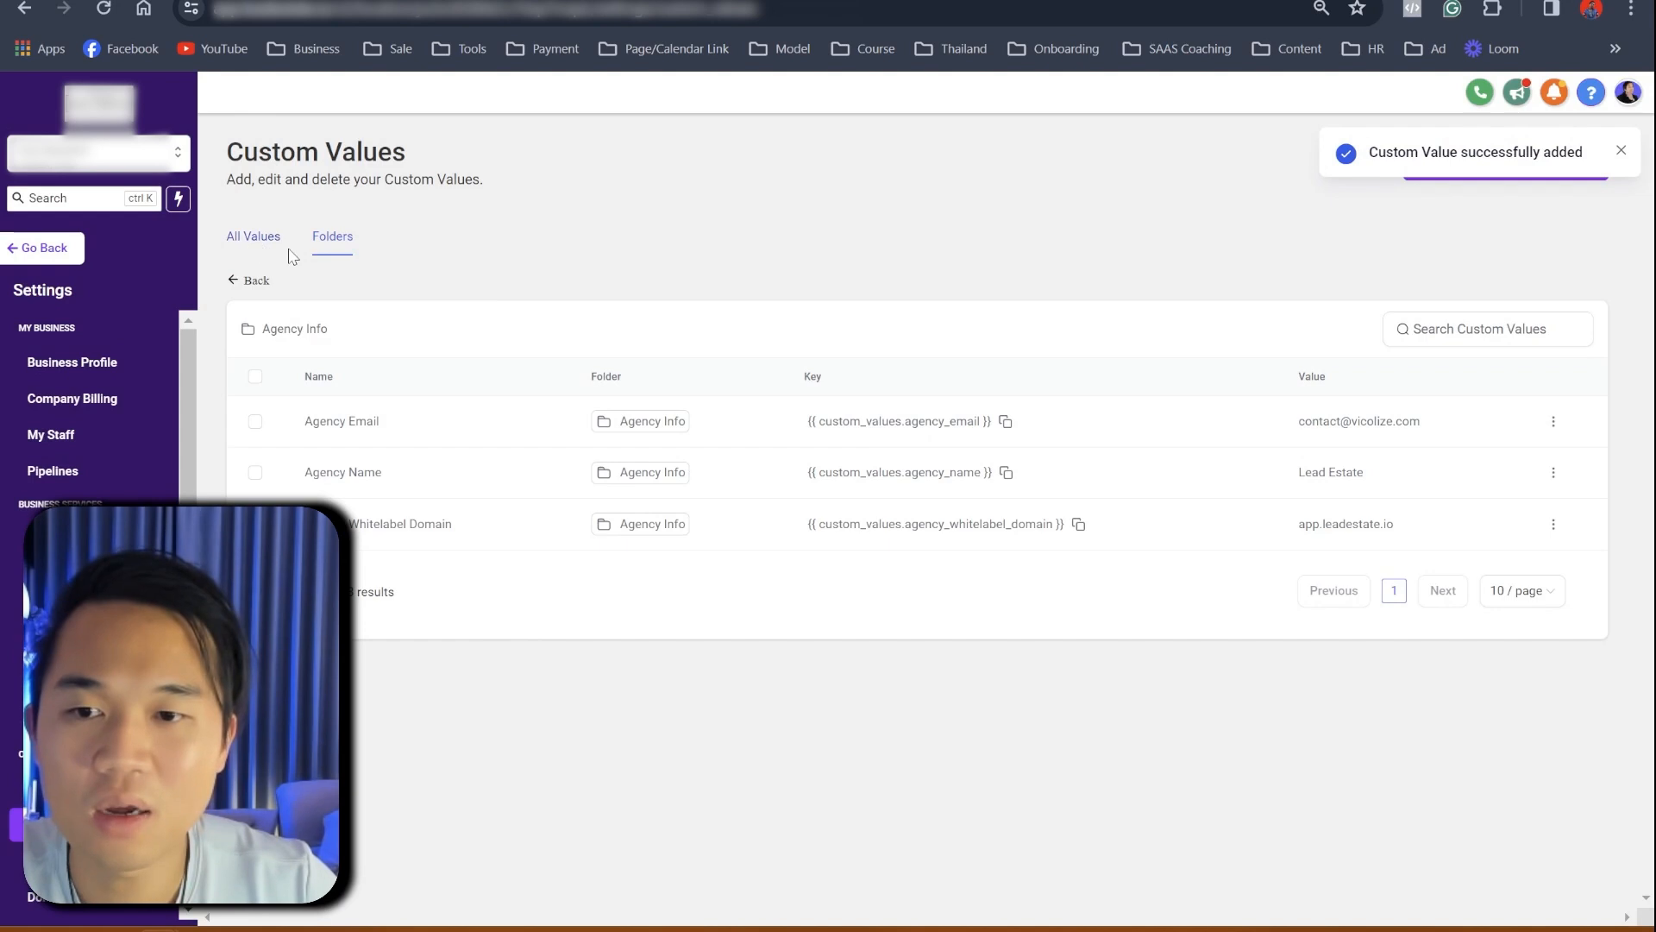
pyautogui.click(256, 283)
# - Open the Conversational AI folder, then open the document's booking URL in a new tab
pyautogui.click(300, 437)
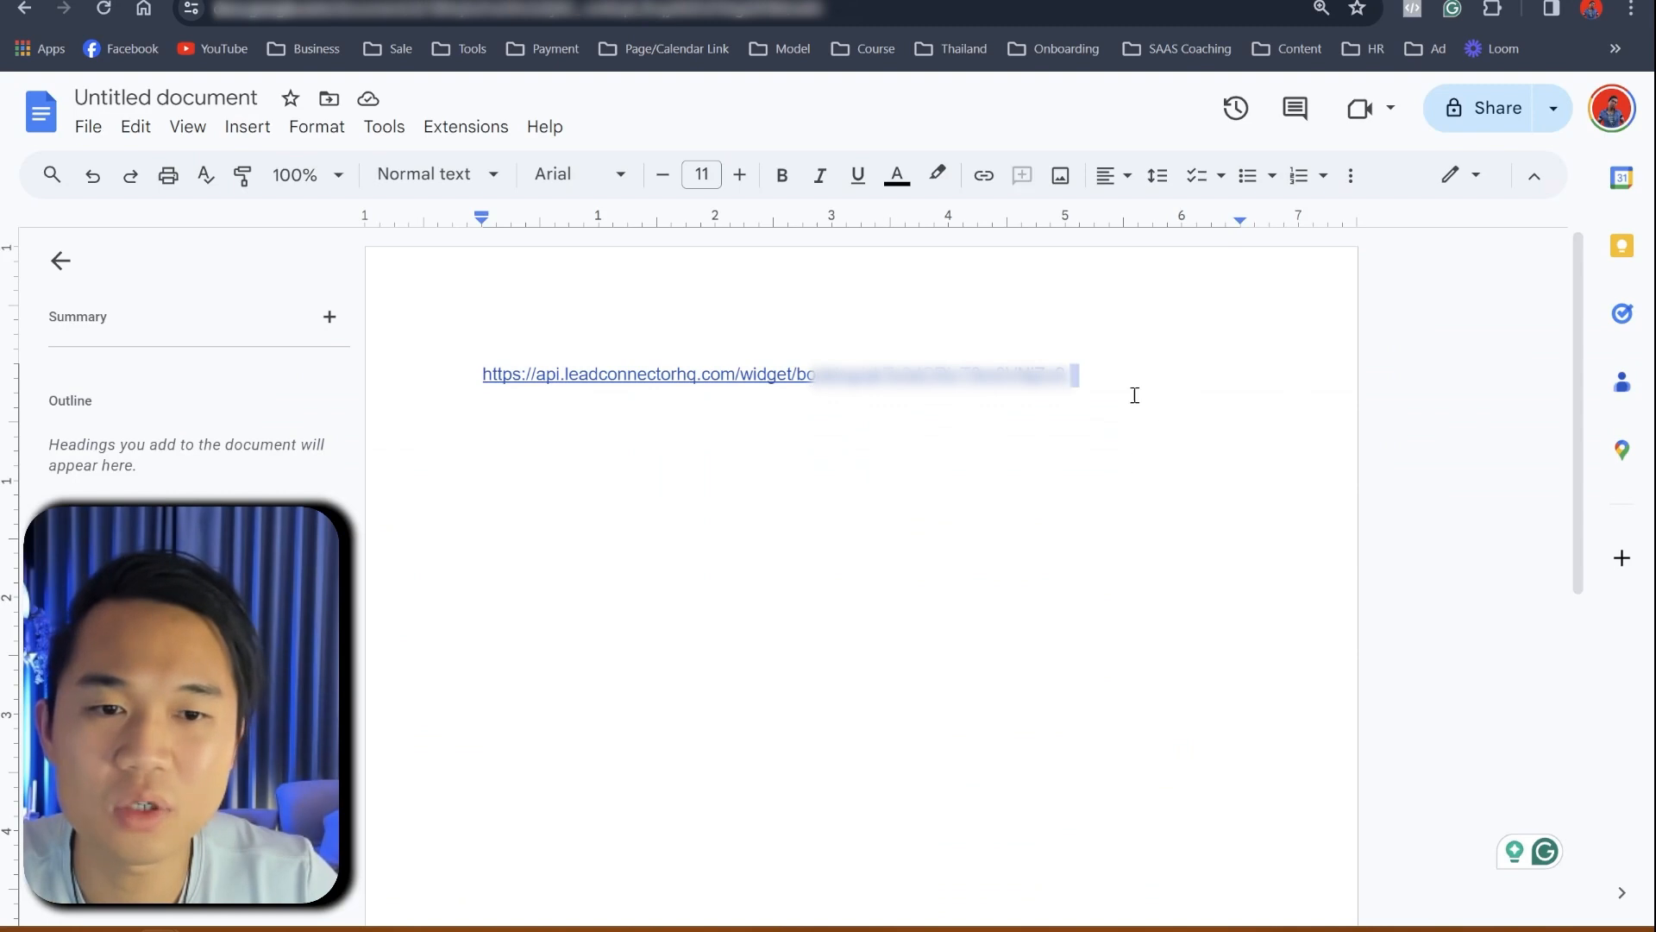
pyautogui.moveTo(1131, 391); pyautogui.dragTo(319, 403)
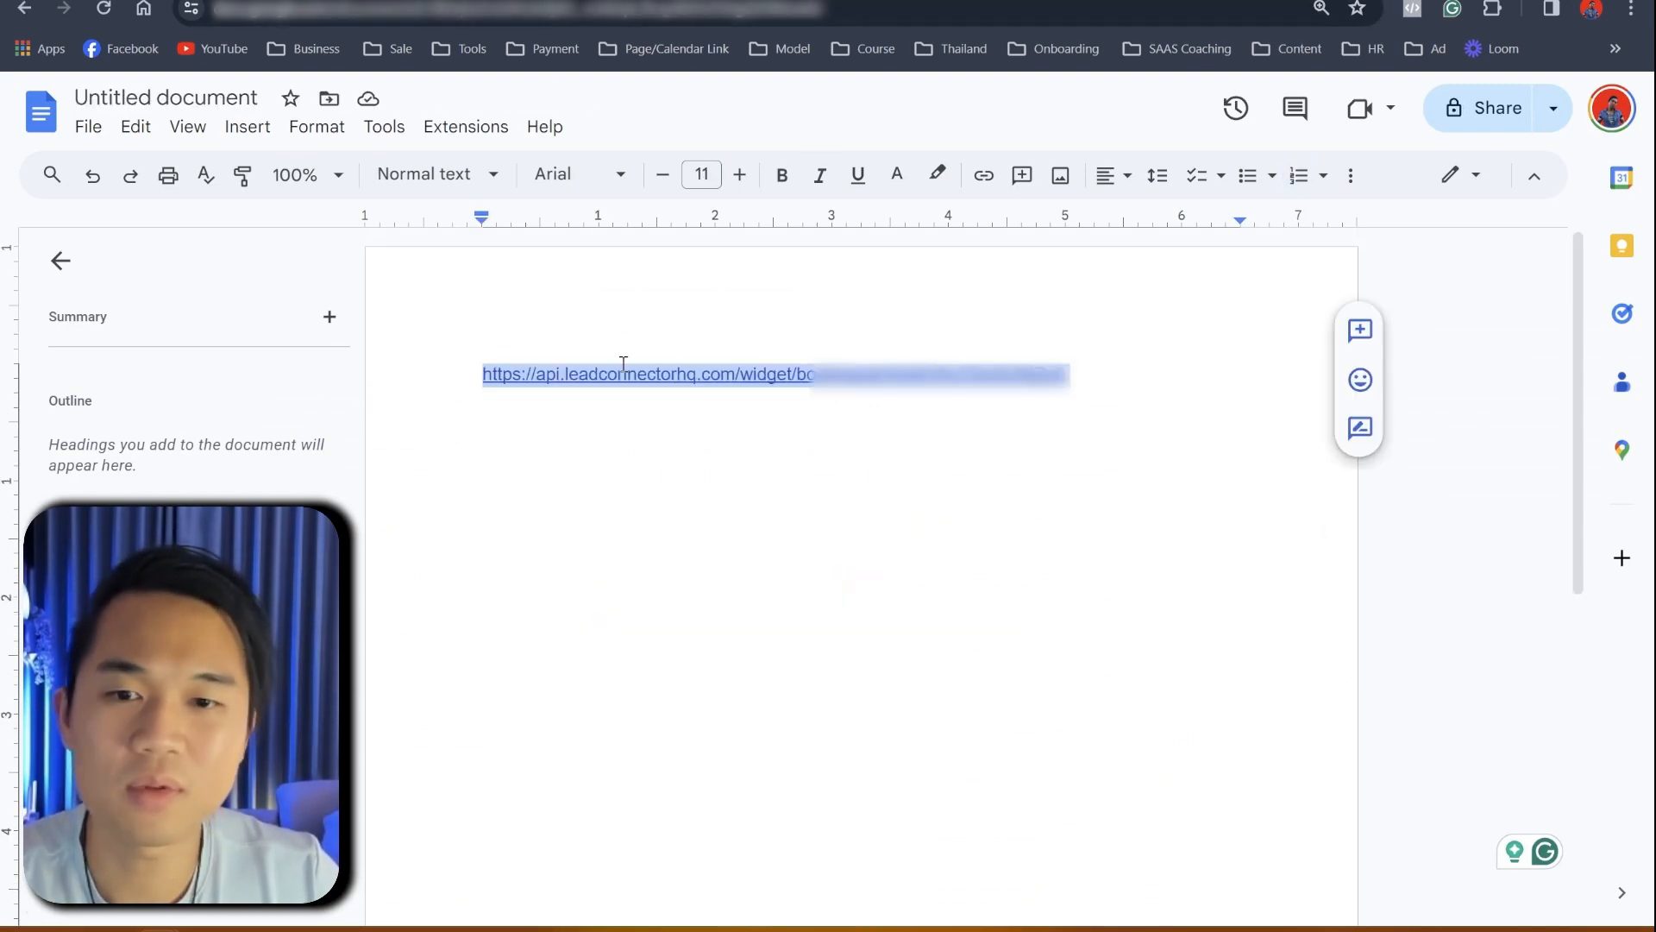
pyautogui.click(661, 376)
pyautogui.click(643, 411)
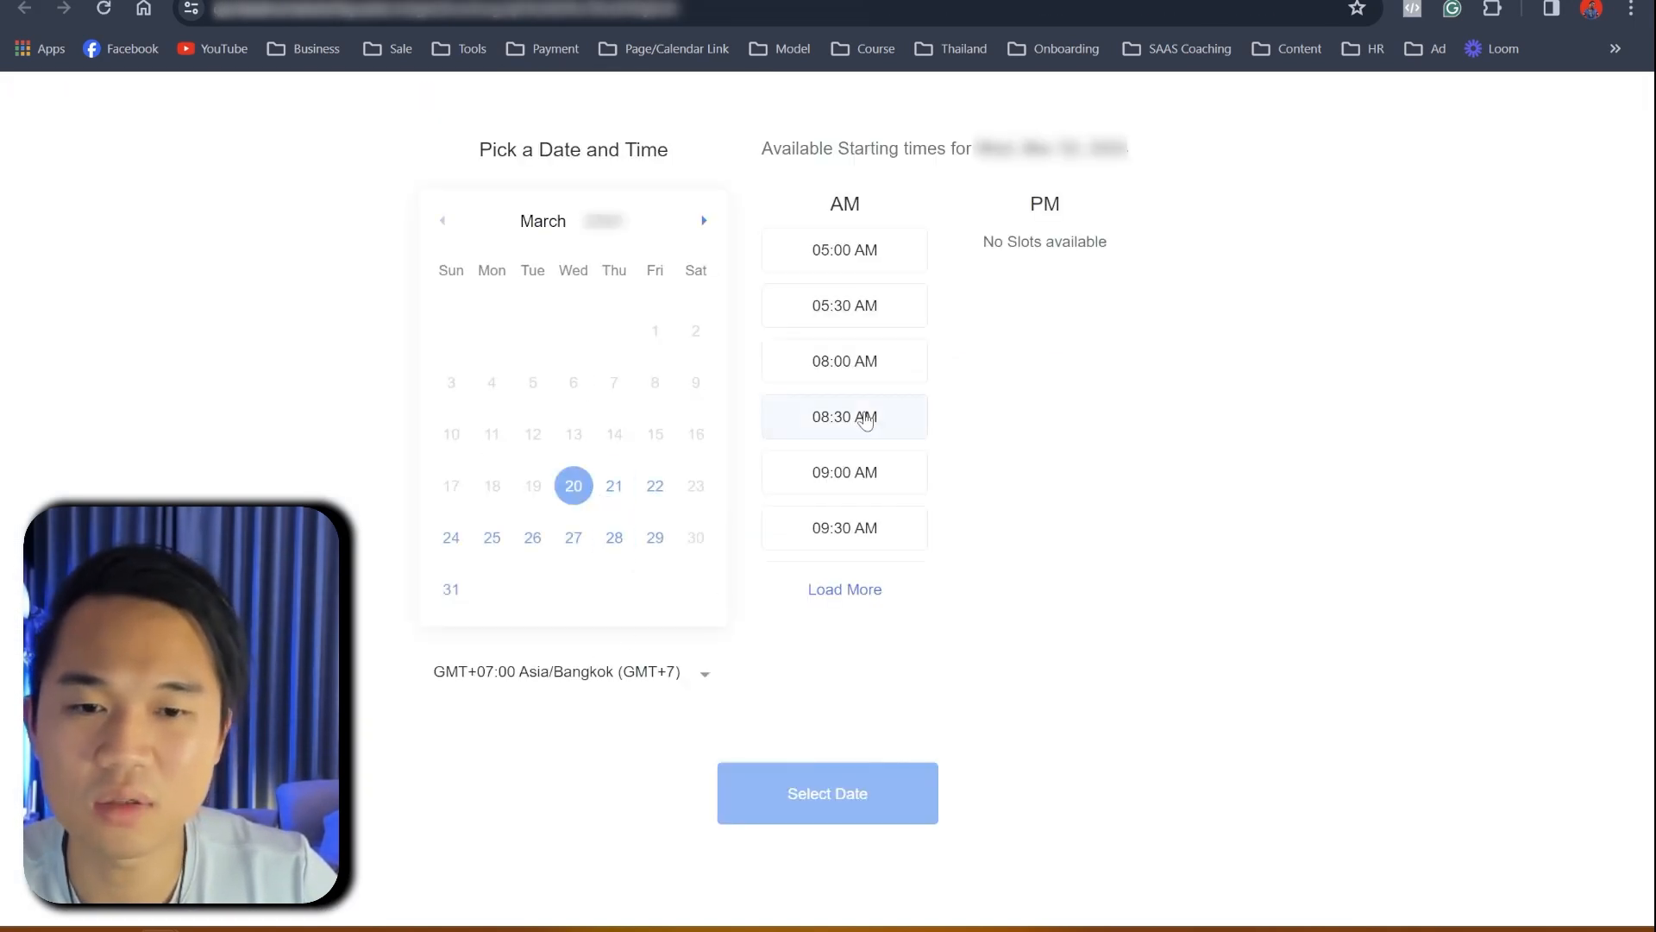
# - Book a test March 20, 08:30 AM appointment using autofilled contact details and the consent box ticked
pyautogui.click(865, 419)
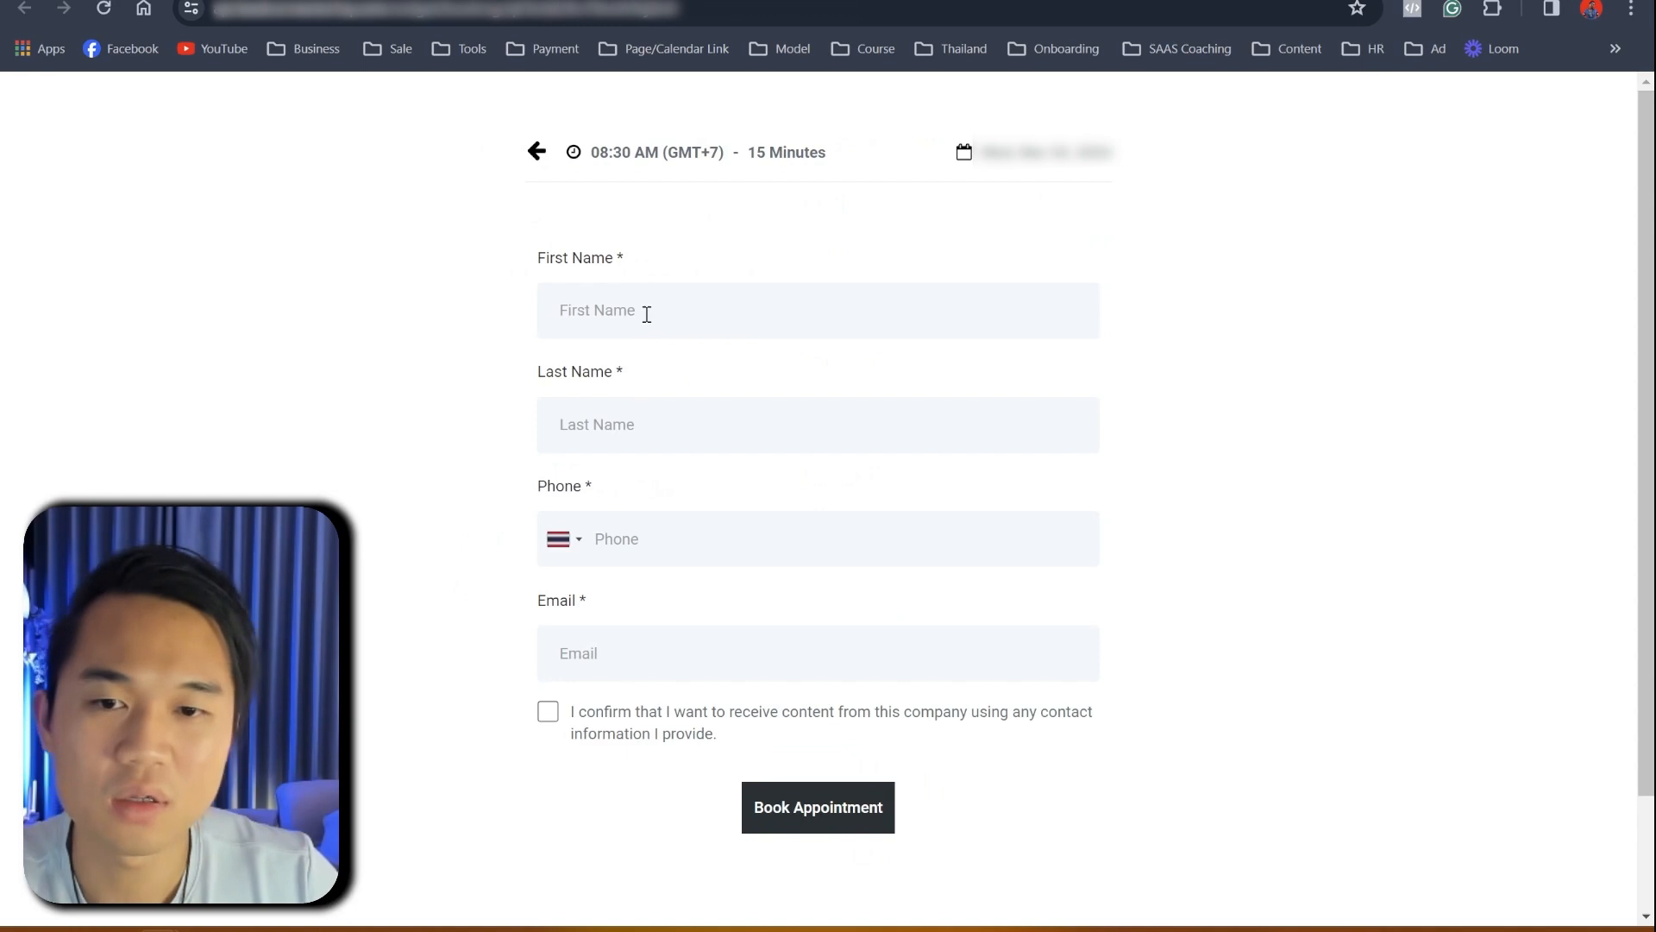
pyautogui.click(647, 310)
pyautogui.click(686, 373)
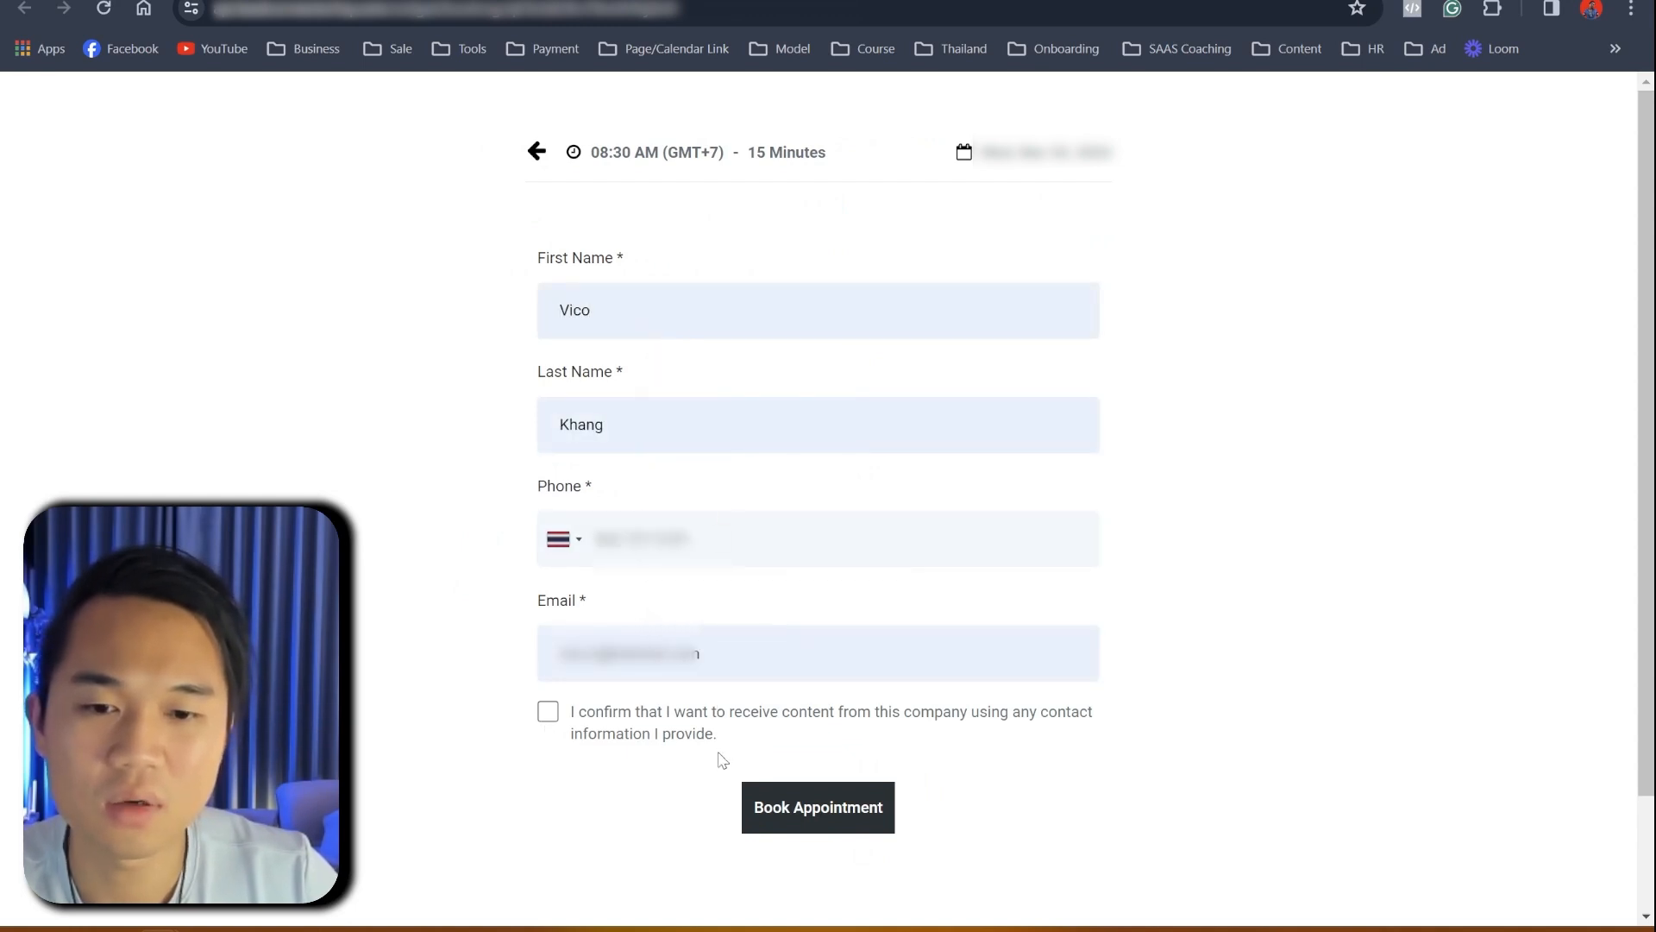
pyautogui.click(548, 712)
pyautogui.click(849, 811)
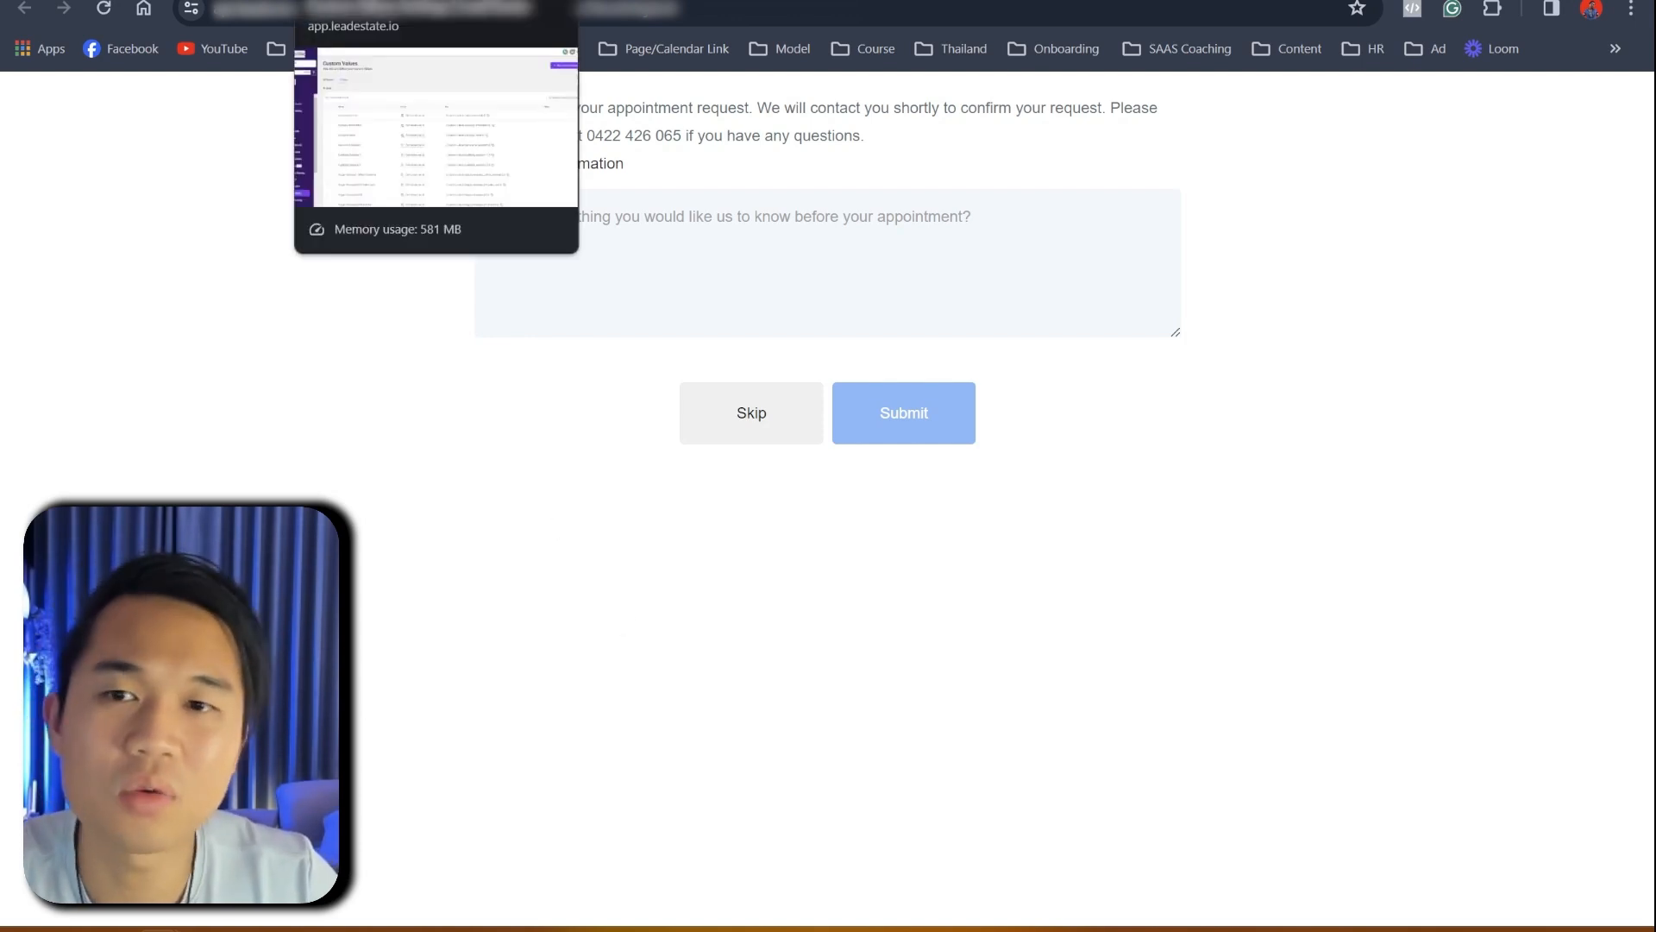
pyautogui.click(496, 1)
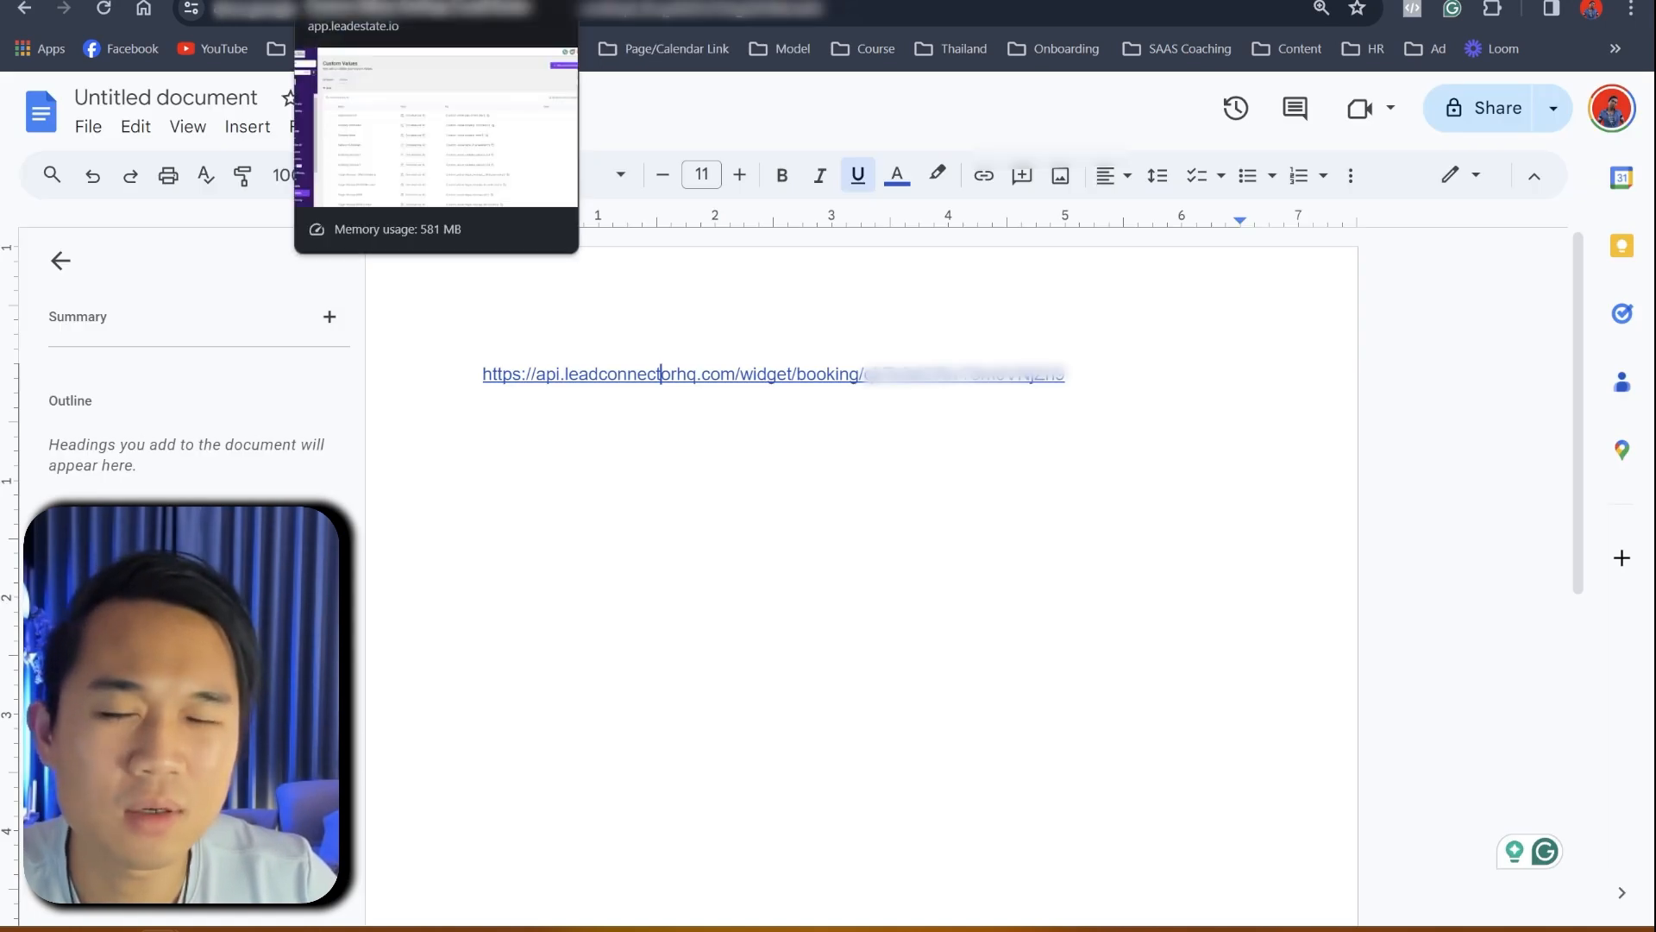
# - Copy the full booking calendar URL from the Google Doc
pyautogui.click(436, 2)
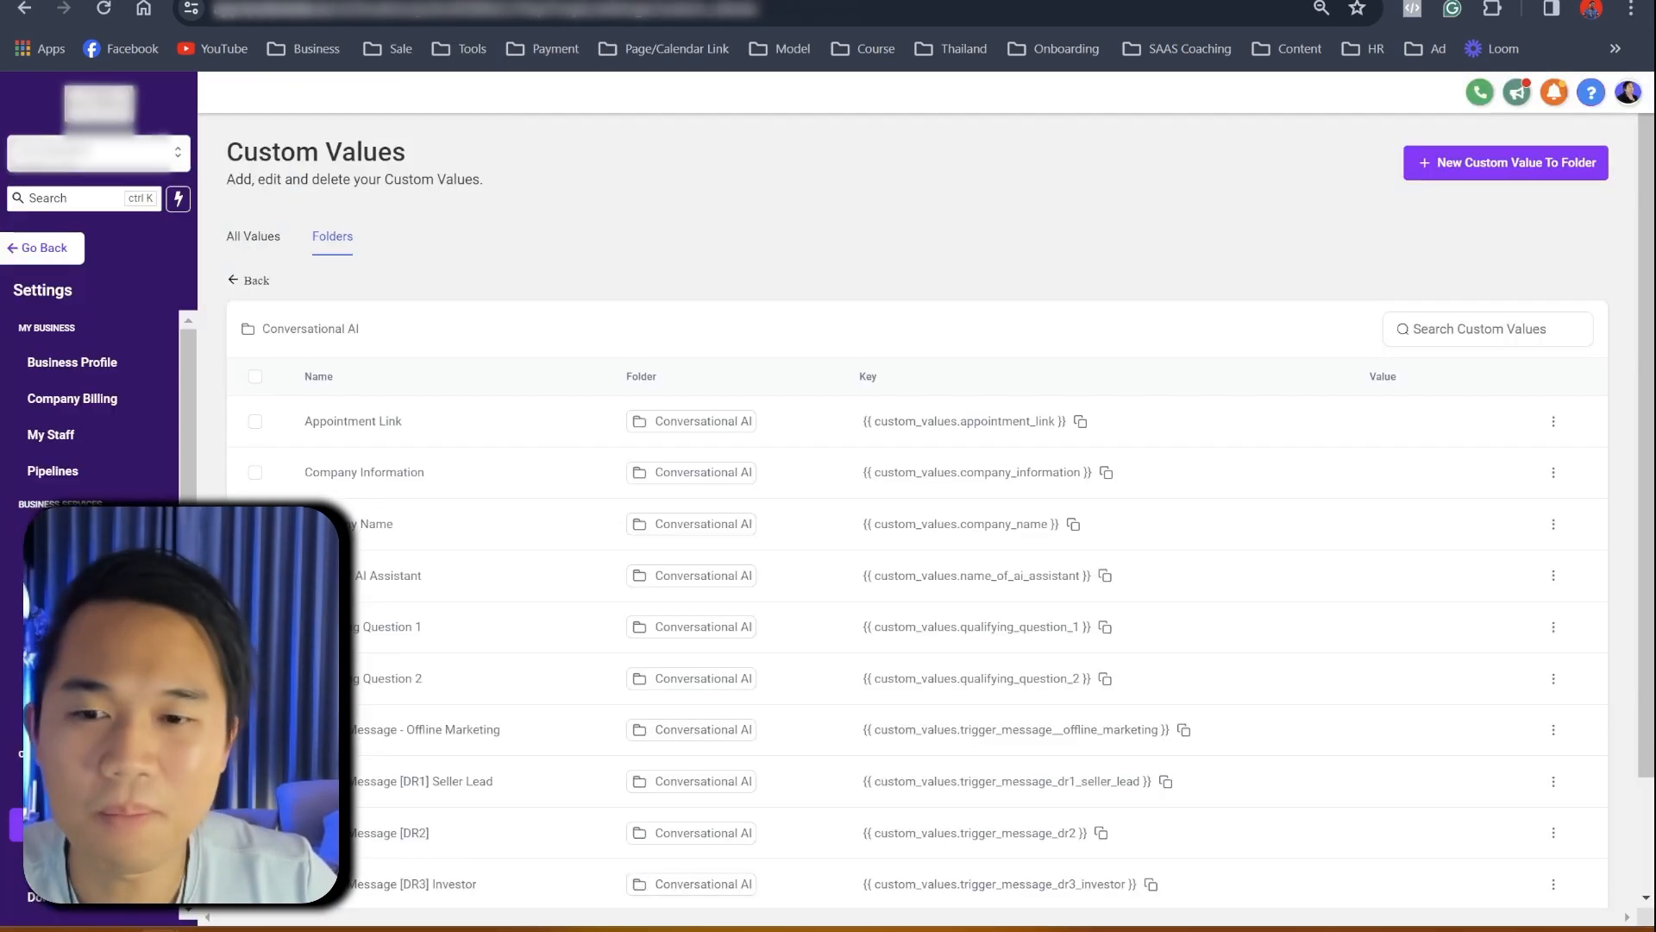
pyautogui.click(962, 1)
pyautogui.moveTo(1185, 372); pyautogui.dragTo(457, 392)
pyautogui.hotkey('ctrl', 'c')
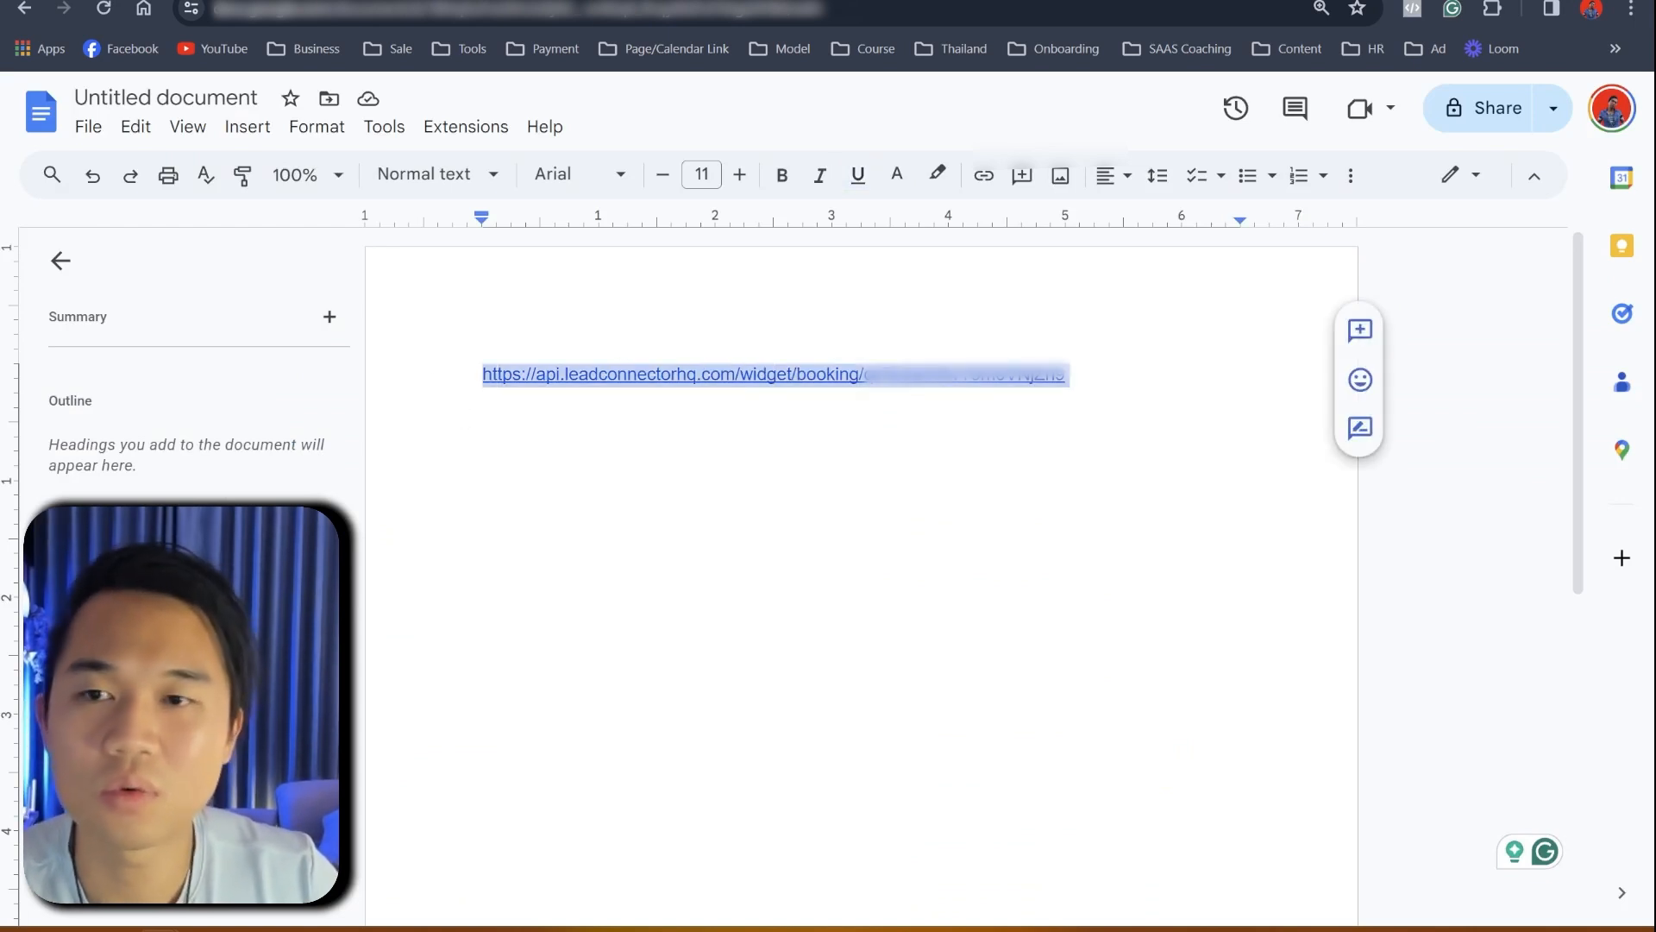
# - Paste the booking URL into the Appointment Link custom value and update it
pyautogui.click(435, 1)
pyautogui.click(1553, 422)
pyautogui.click(1428, 480)
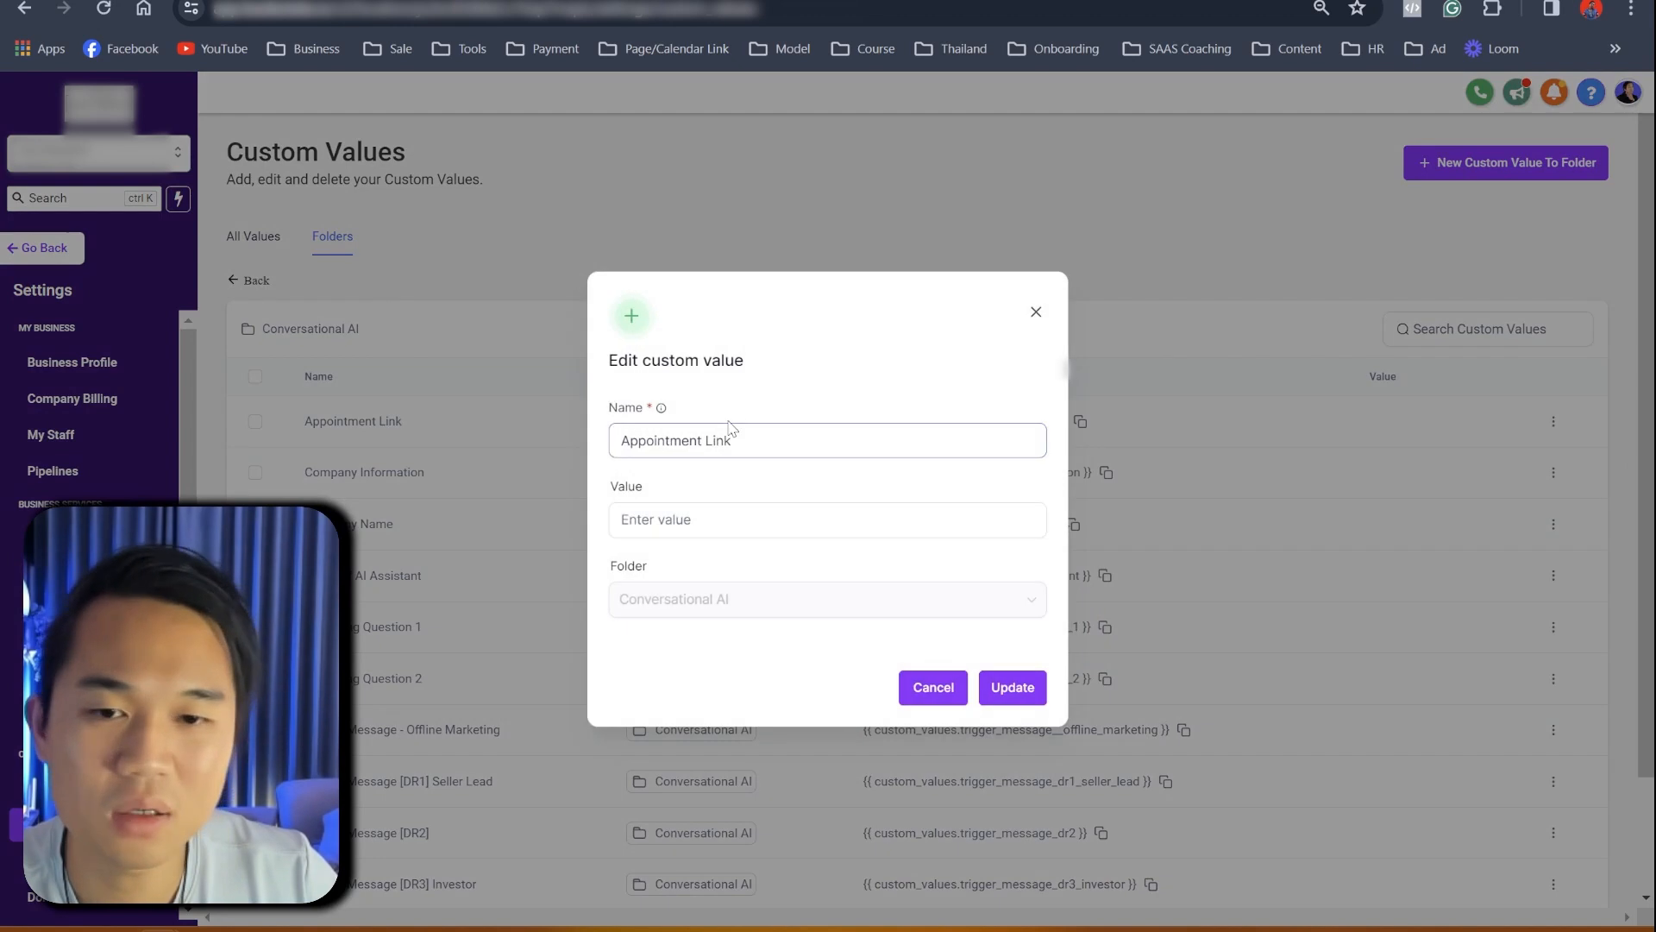
pyautogui.click(733, 520)
pyautogui.hotkey('ctrl', 'v')
pyautogui.click(1008, 687)
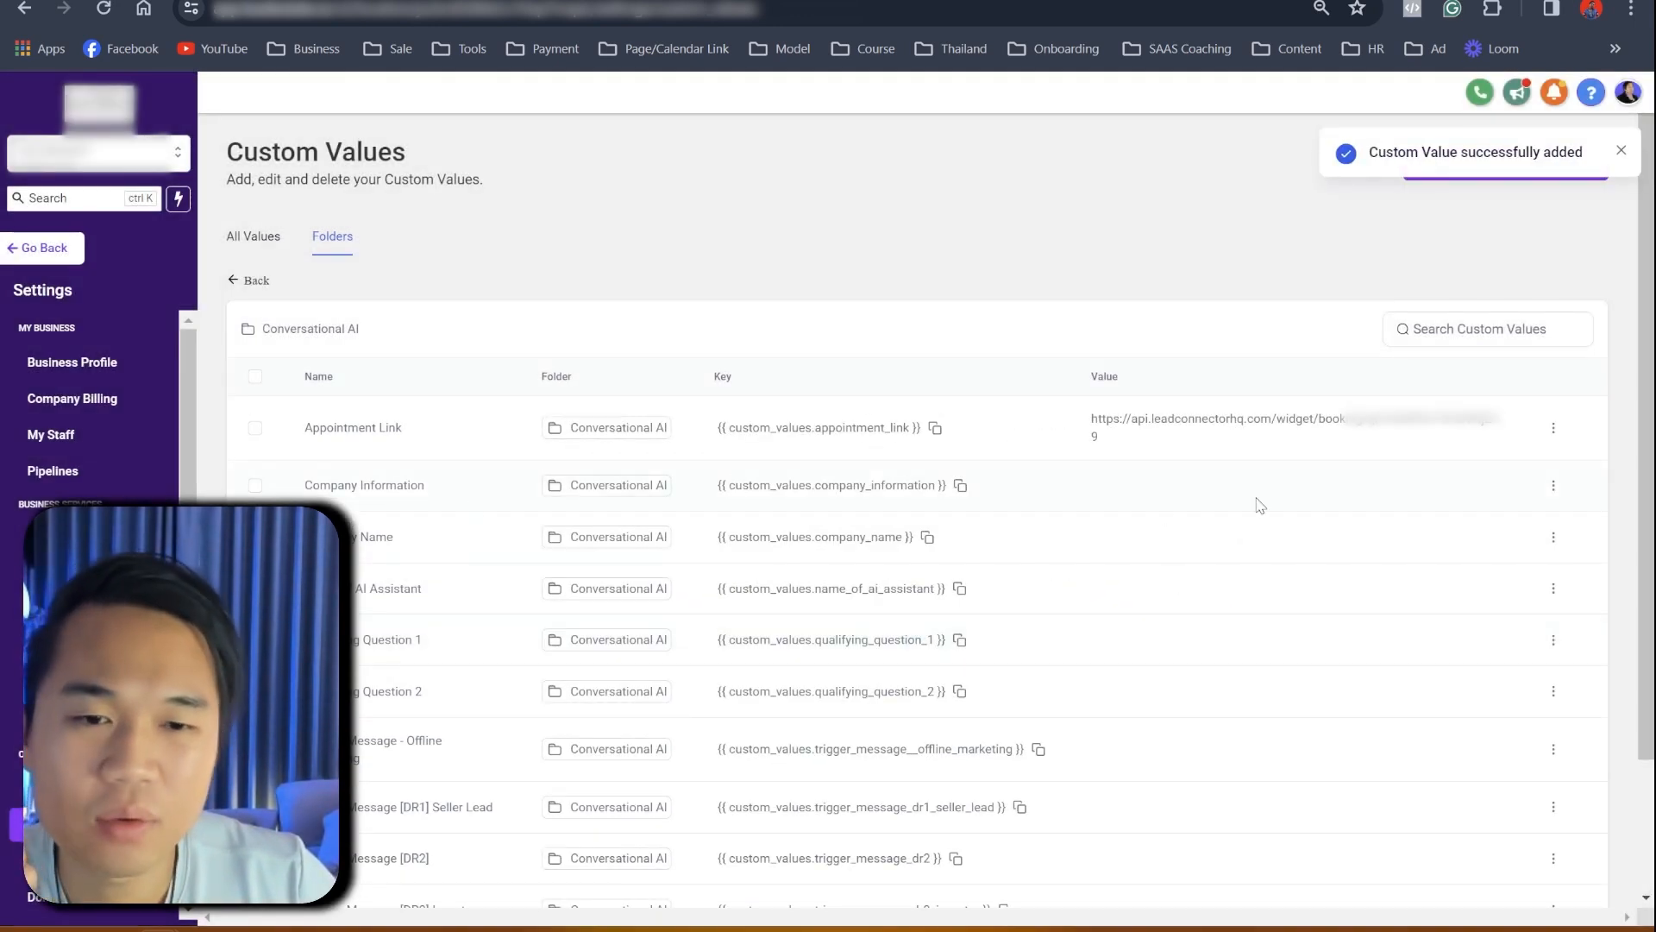
pyautogui.scroll(-3, 561, 617)
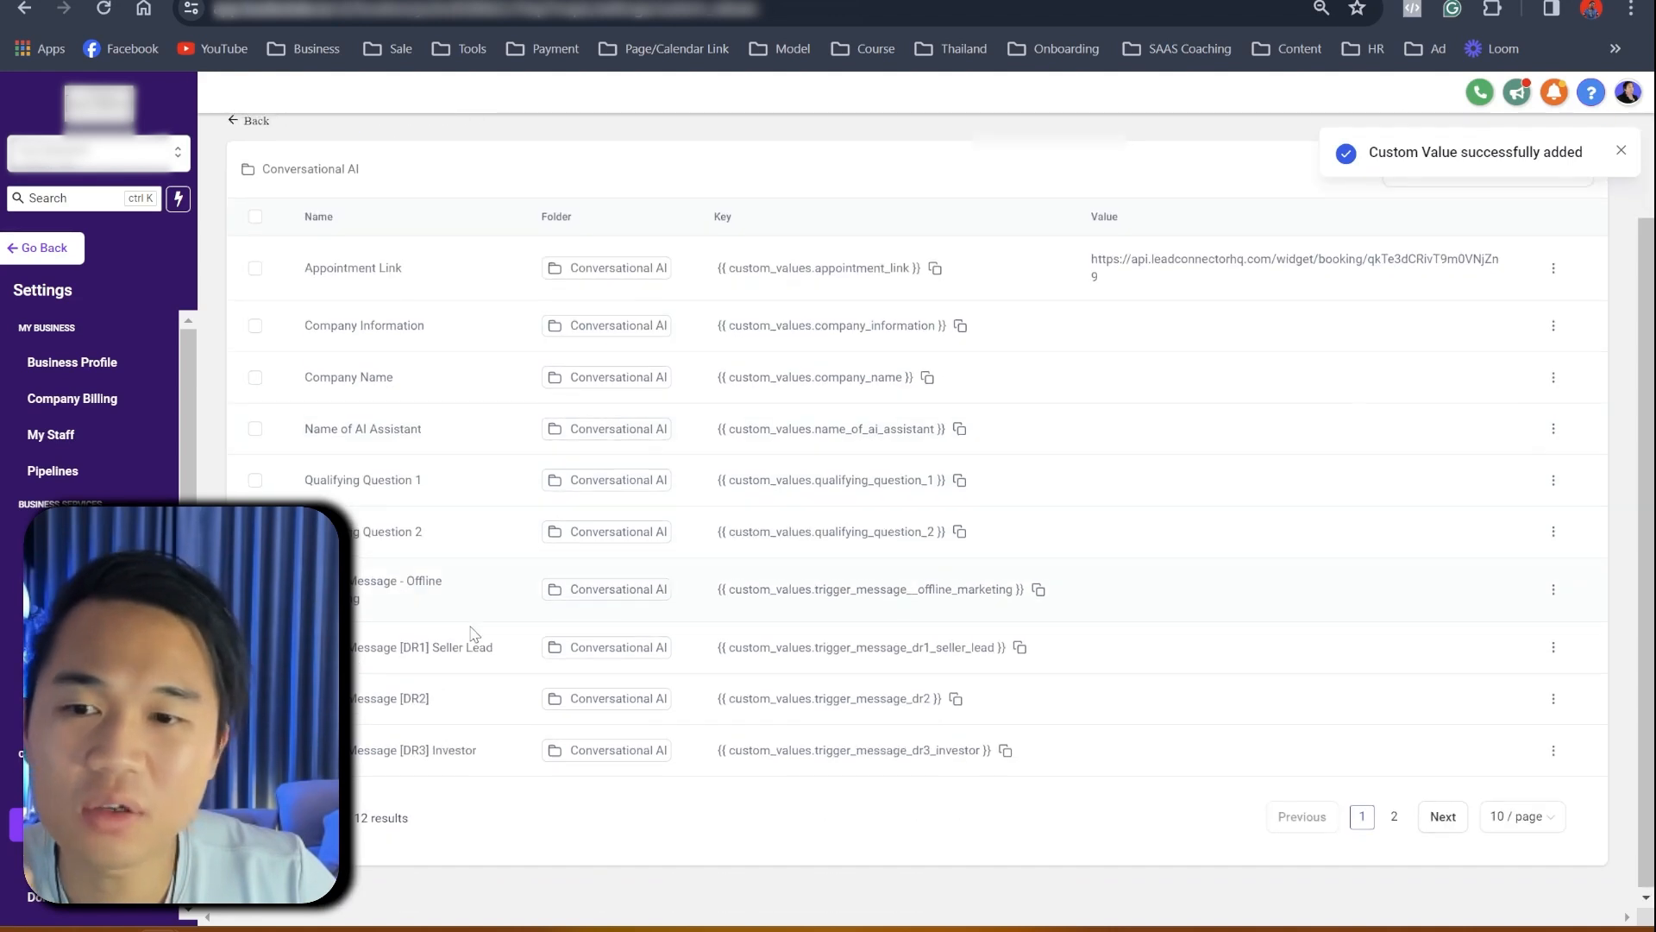
pyautogui.scroll(2, 517, 655)
pyautogui.scroll(-2, 552, 673)
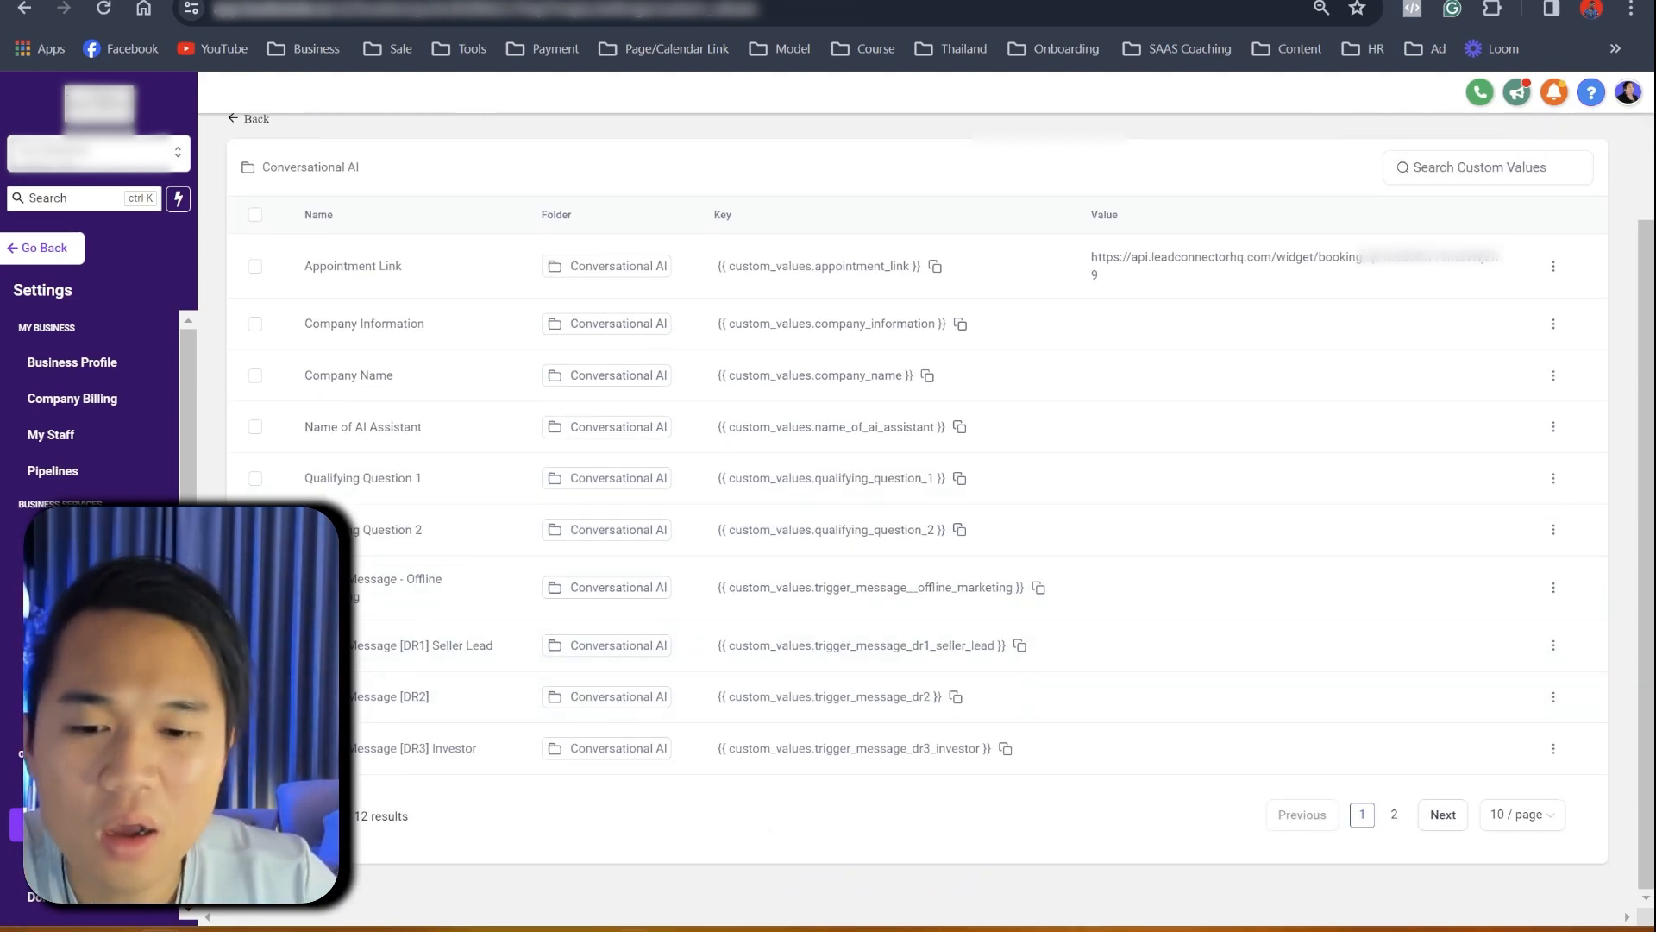
# - Open the client's ClickUp task and expand the hidden onboarding fields under Area Of Service
pyautogui.click(629, 930)
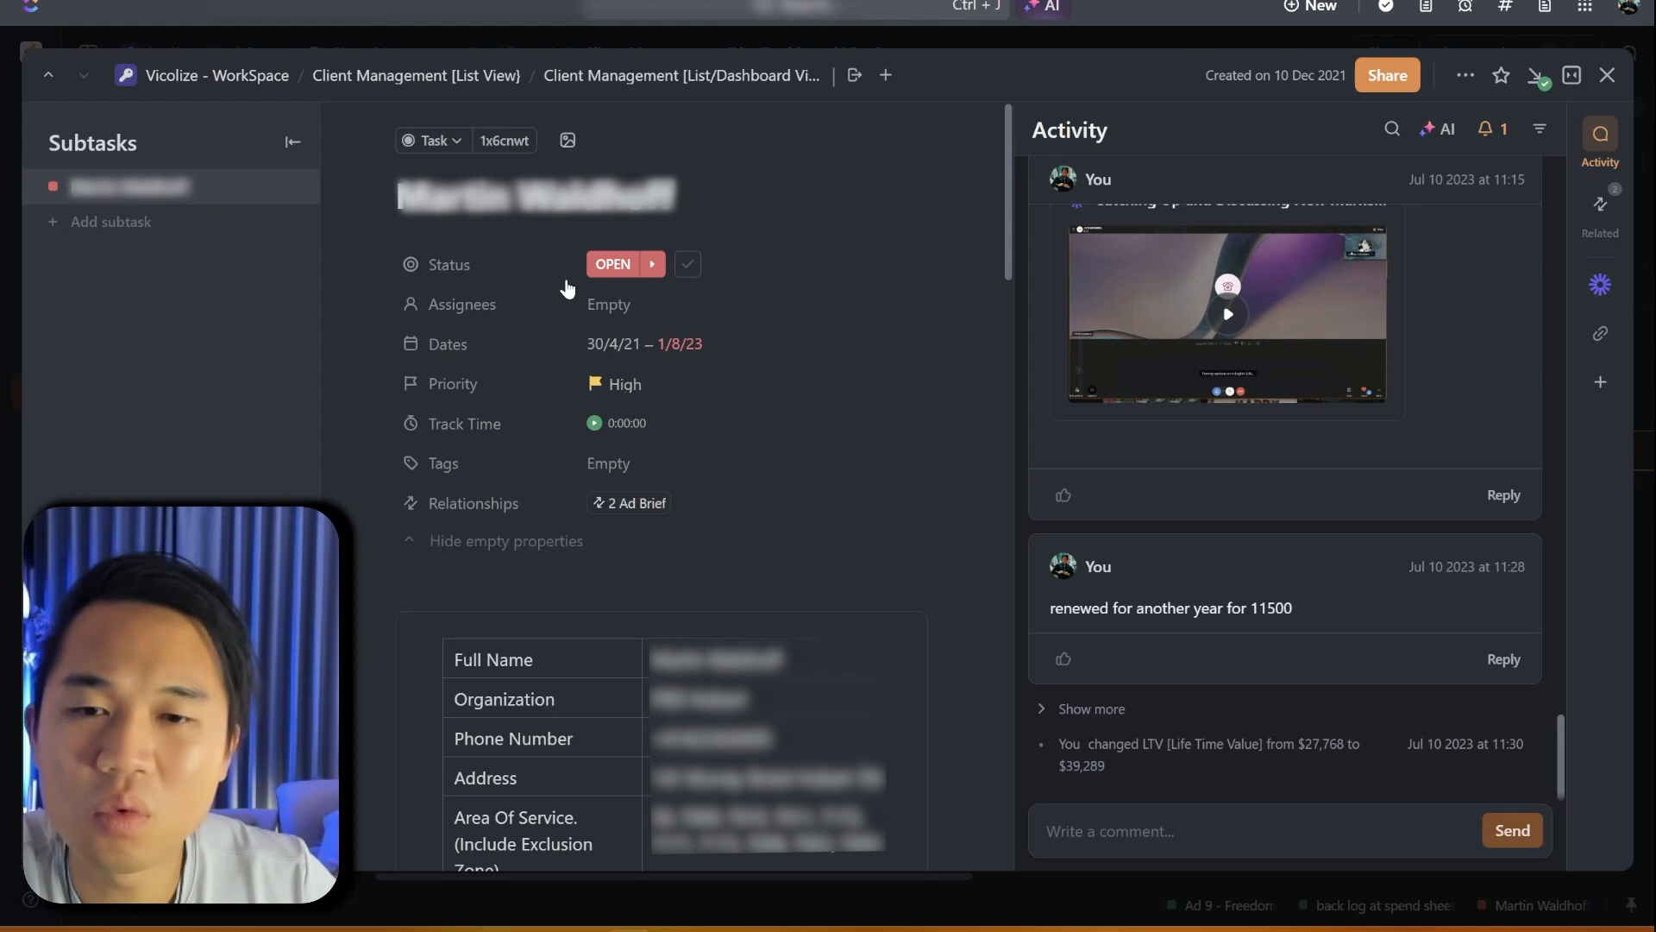
pyautogui.scroll(-6, 638, 526)
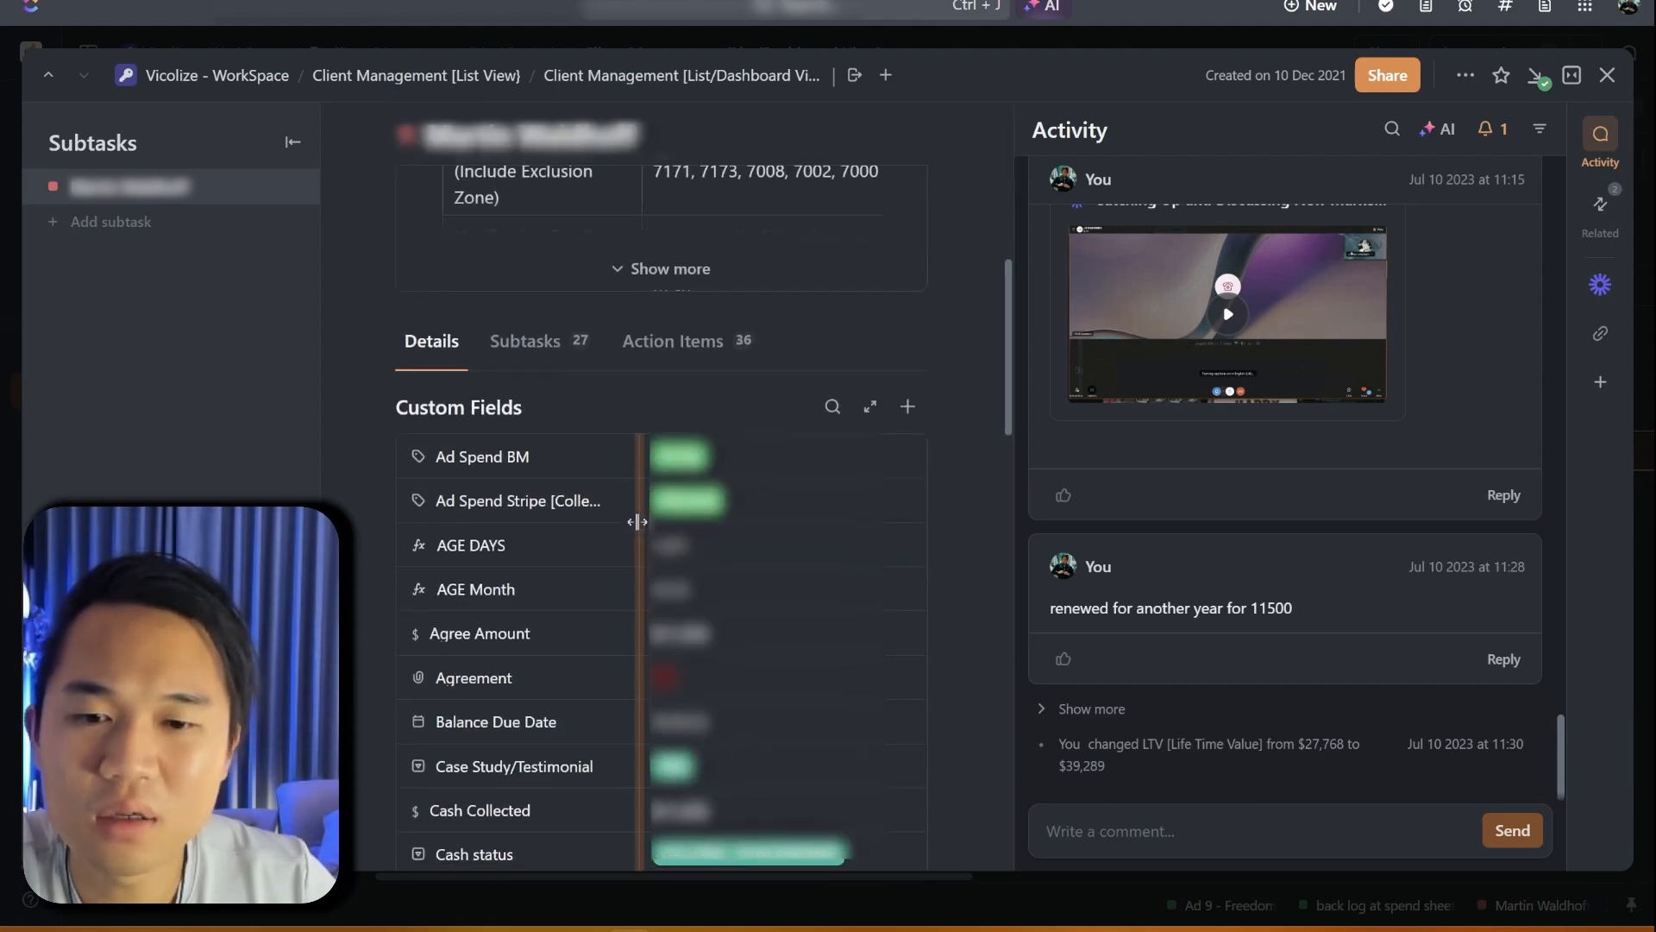
pyautogui.scroll(-4, 638, 522)
pyautogui.scroll(-2, 637, 522)
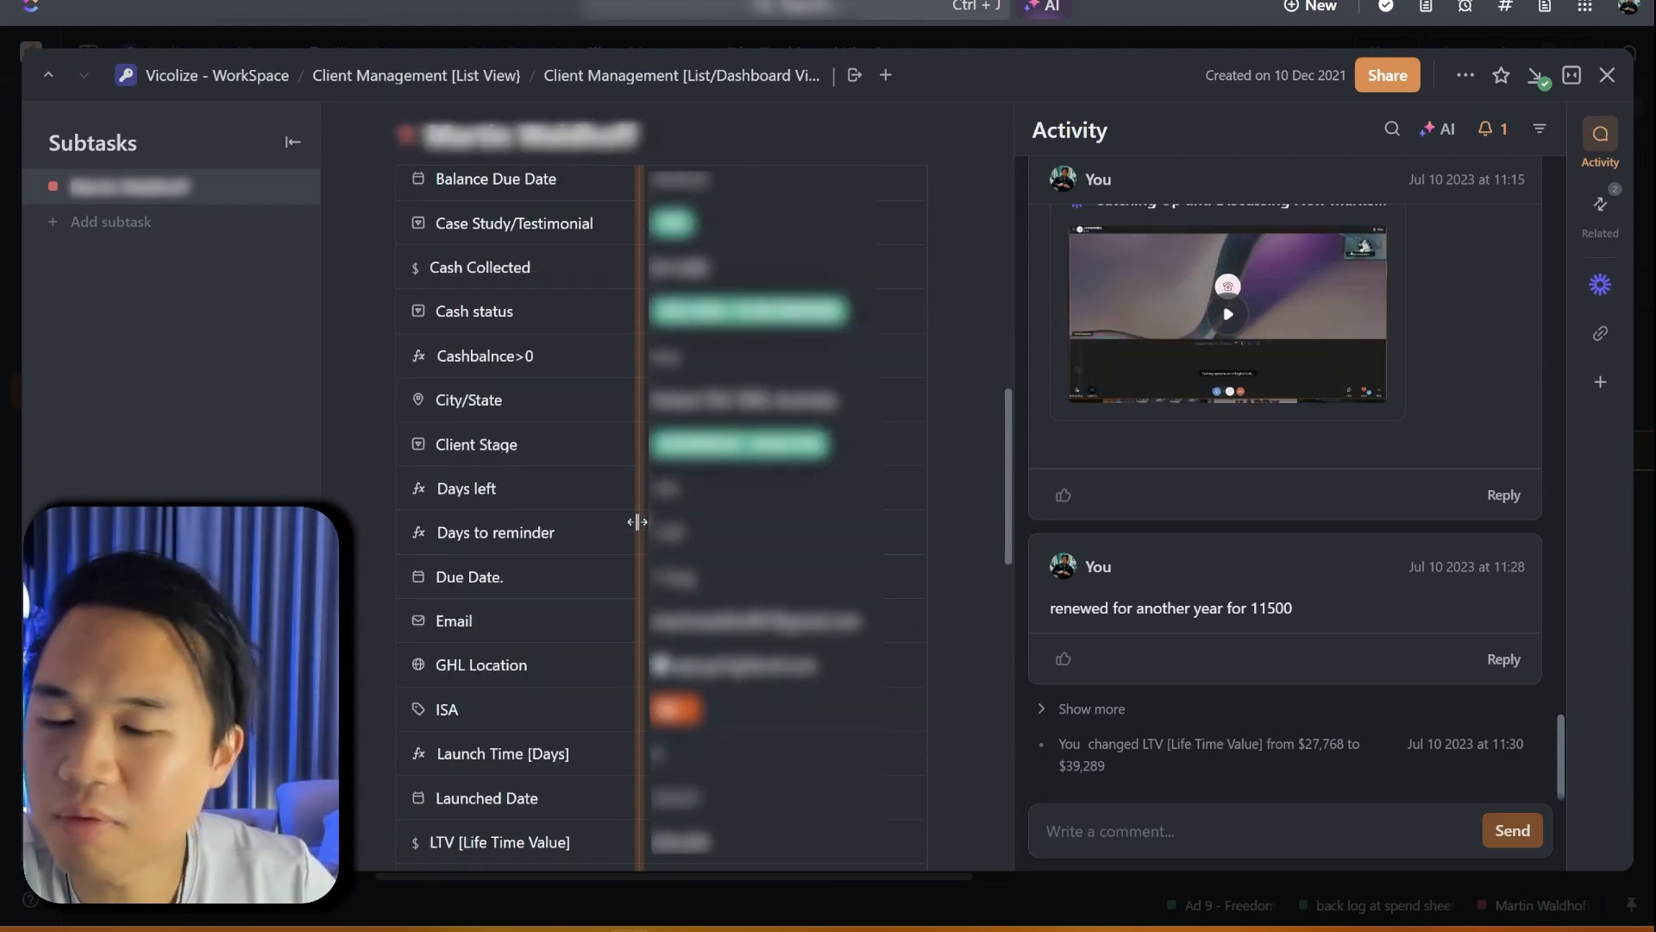
pyautogui.scroll(-2, 638, 522)
pyautogui.scroll(-2, 643, 528)
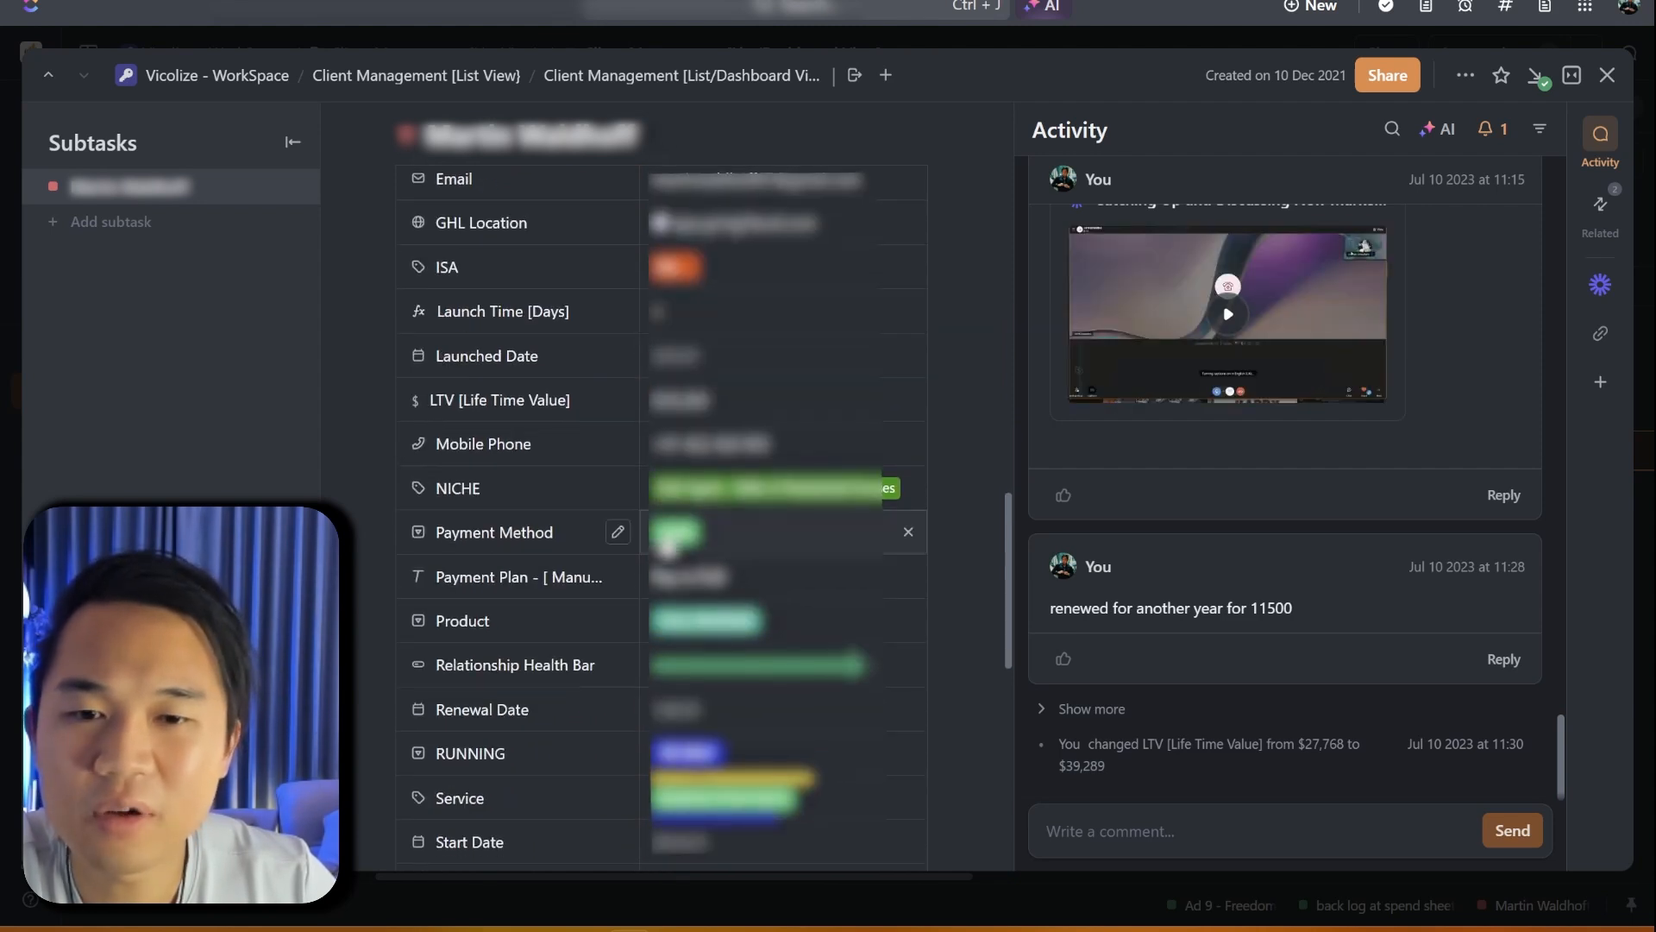
pyautogui.scroll(-4, 667, 543)
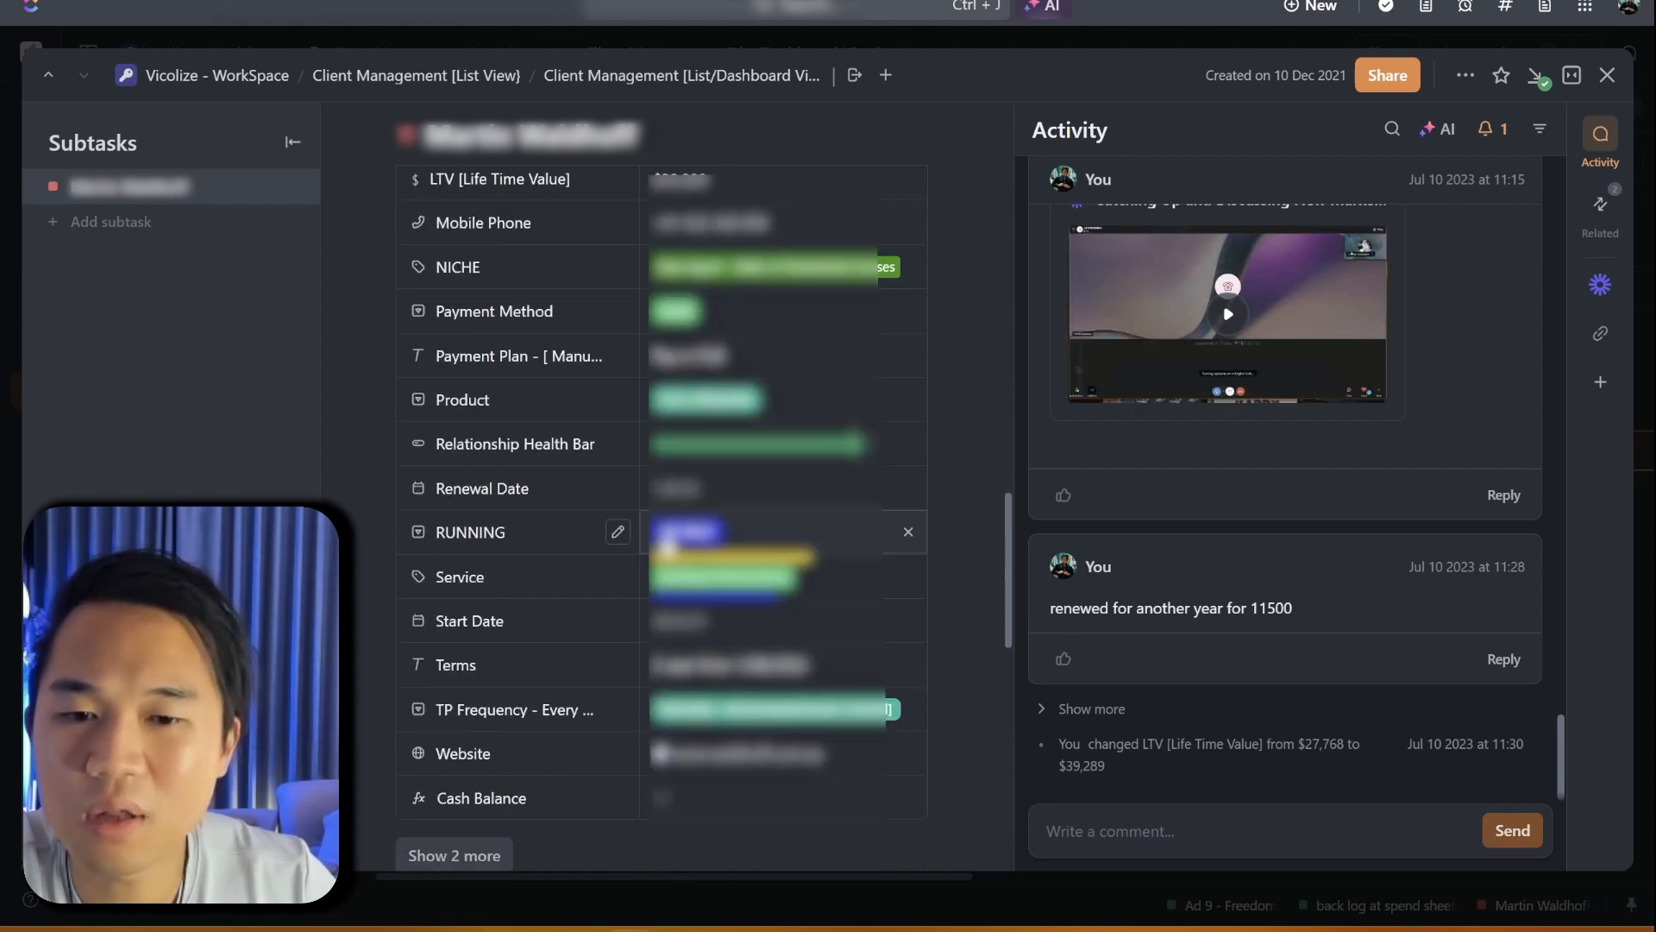
pyautogui.scroll(-2, 665, 539)
pyautogui.scroll(5, 665, 527)
pyautogui.scroll(9, 667, 544)
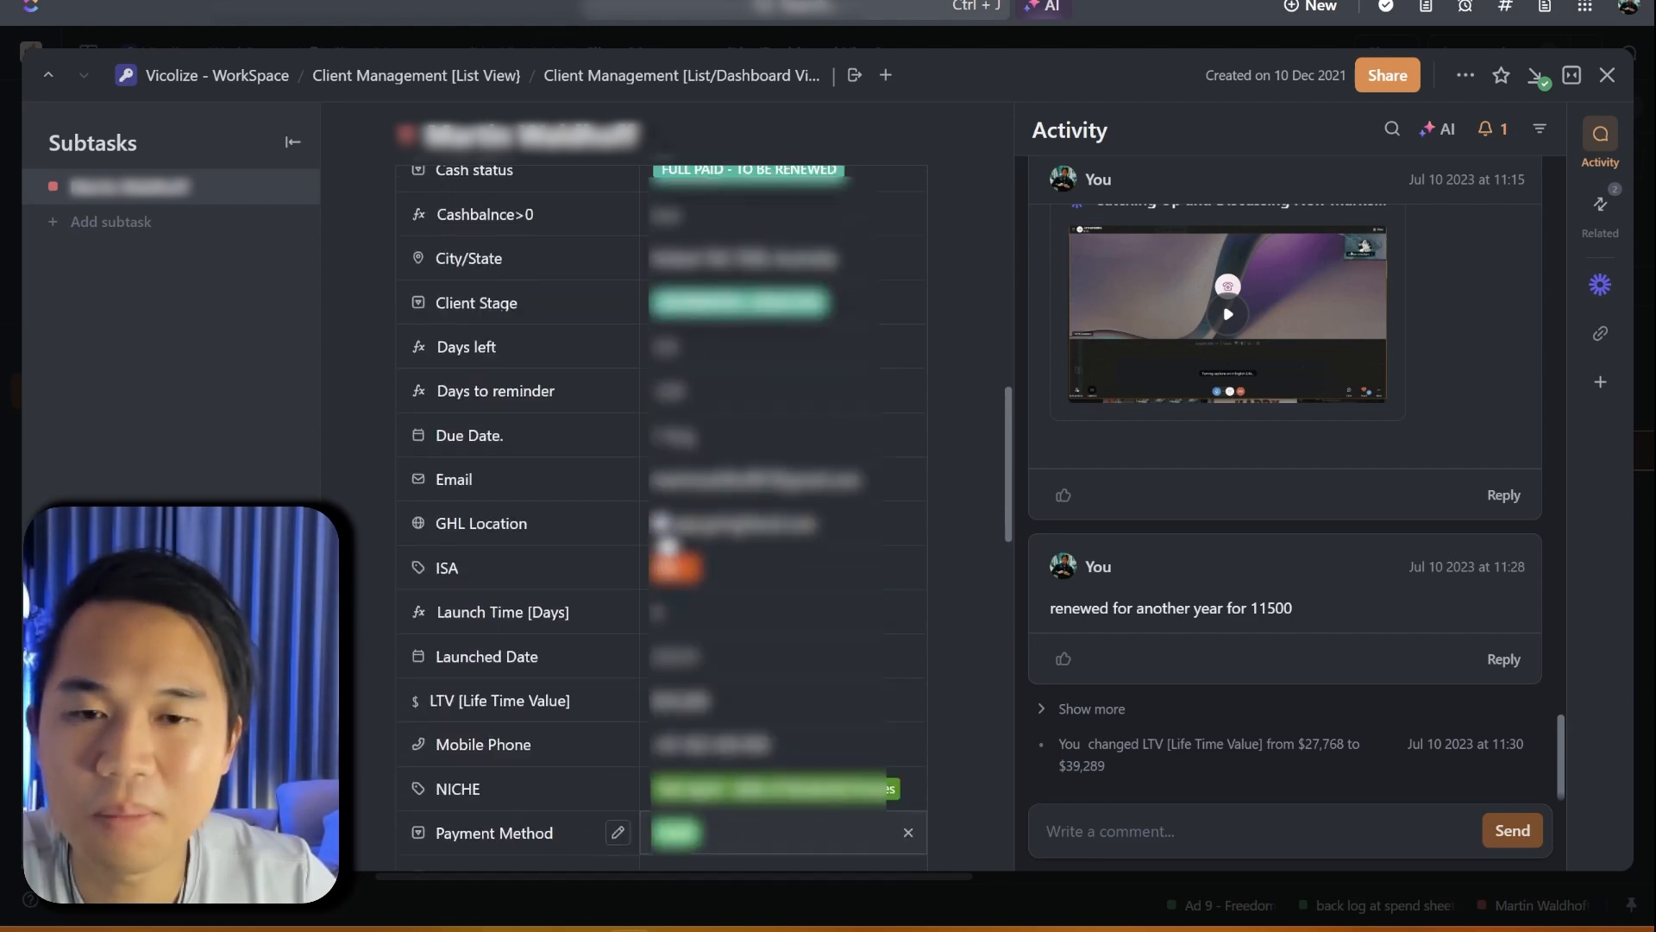
pyautogui.scroll(6, 667, 546)
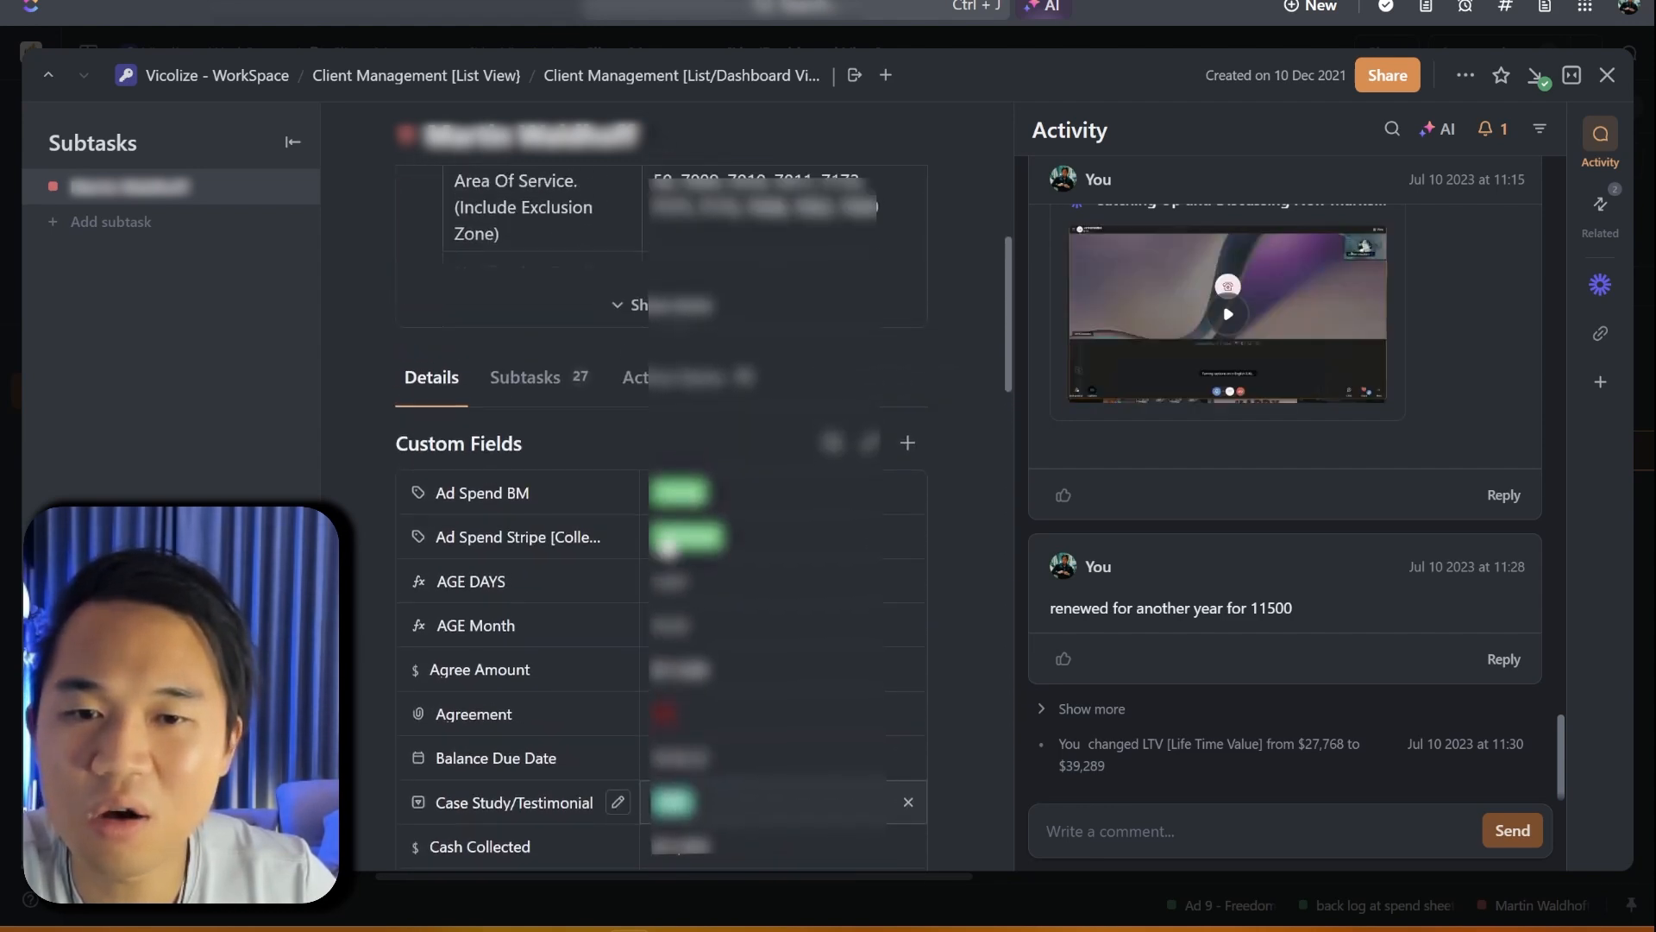
pyautogui.click(660, 608)
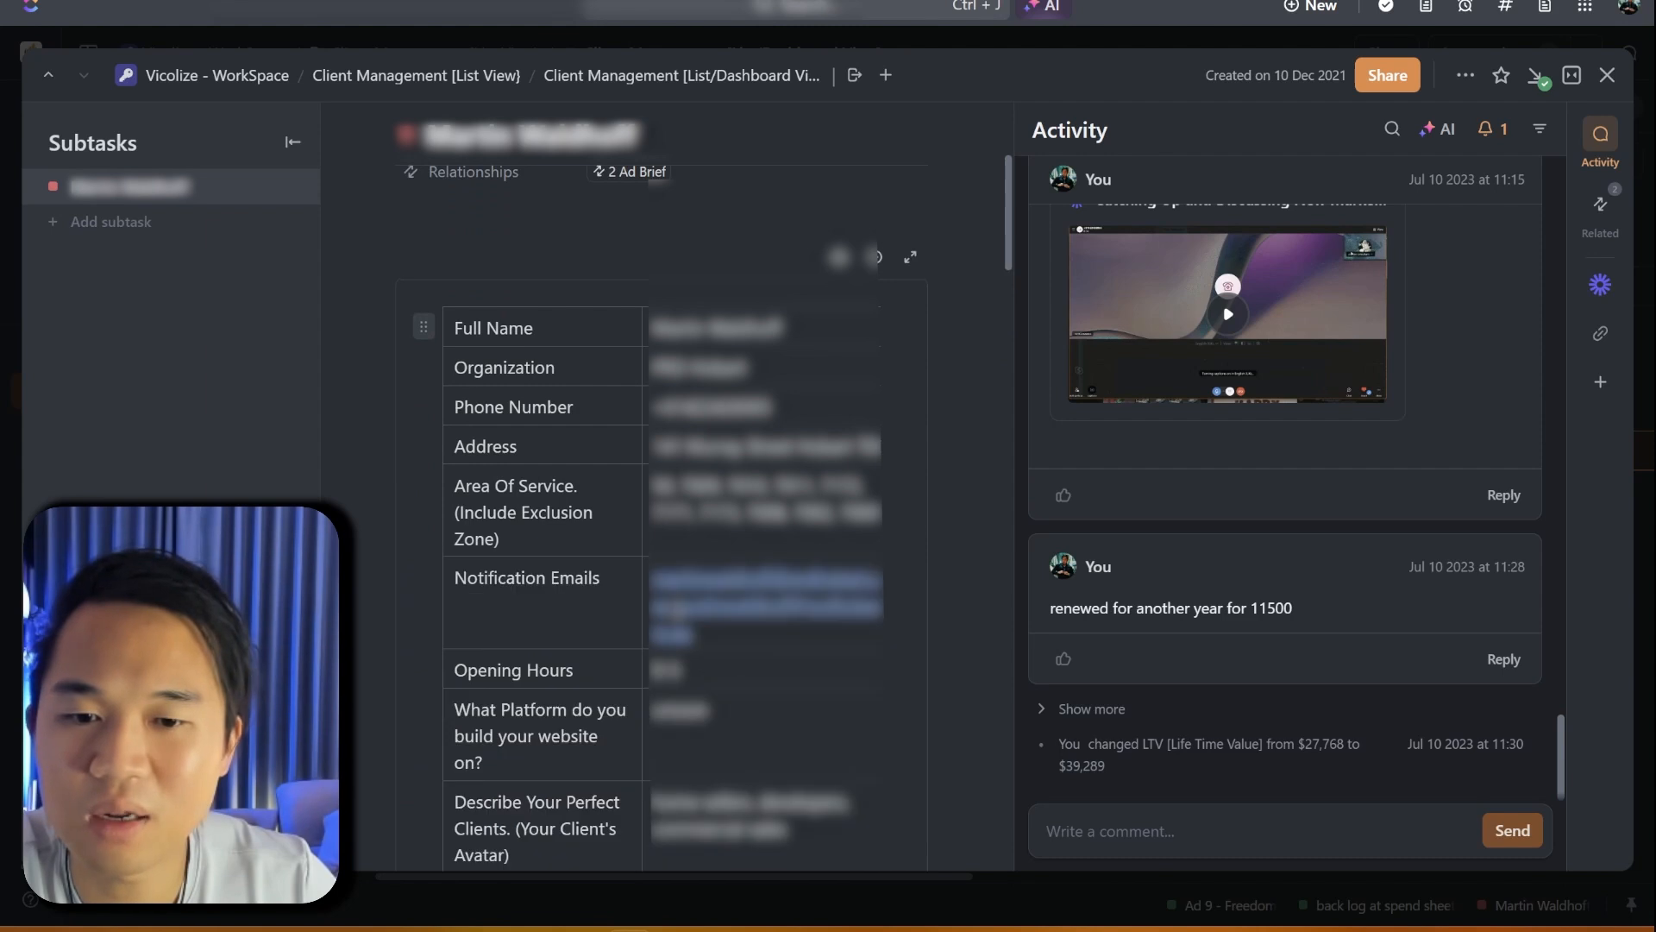
# - Review answers like opening hours 9-5 and the USP, then minimize ClickUp
pyautogui.scroll(-5, 668, 604)
pyautogui.scroll(1, 673, 608)
pyautogui.scroll(-2, 713, 592)
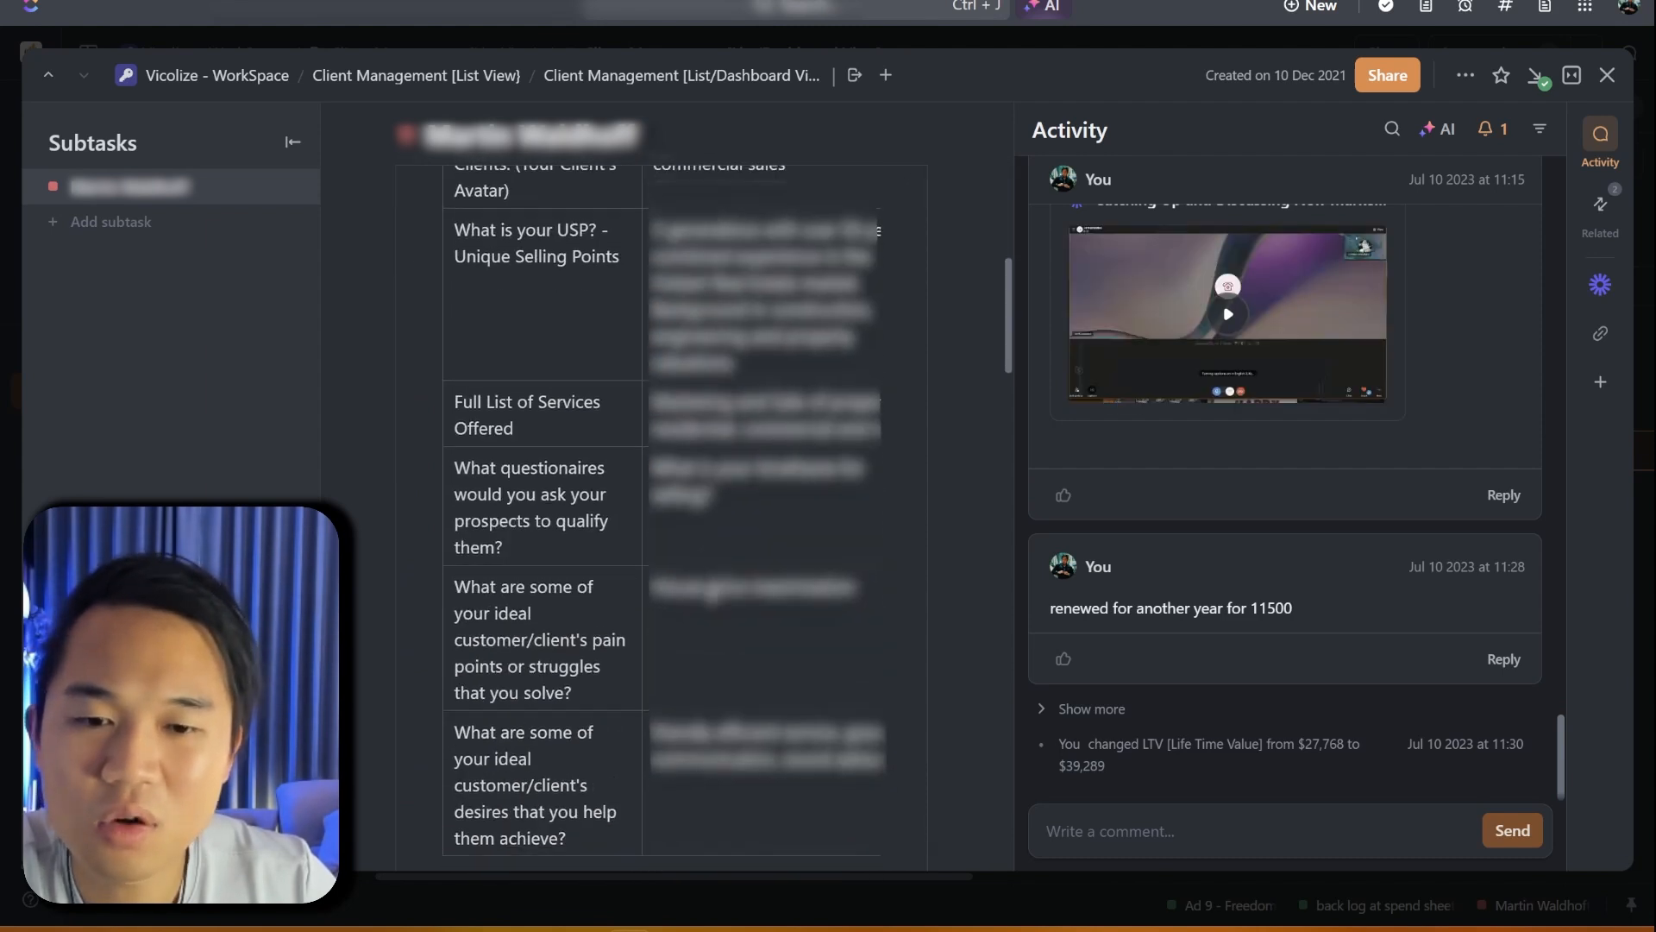
pyautogui.scroll(-4, 713, 592)
pyautogui.scroll(3, 712, 592)
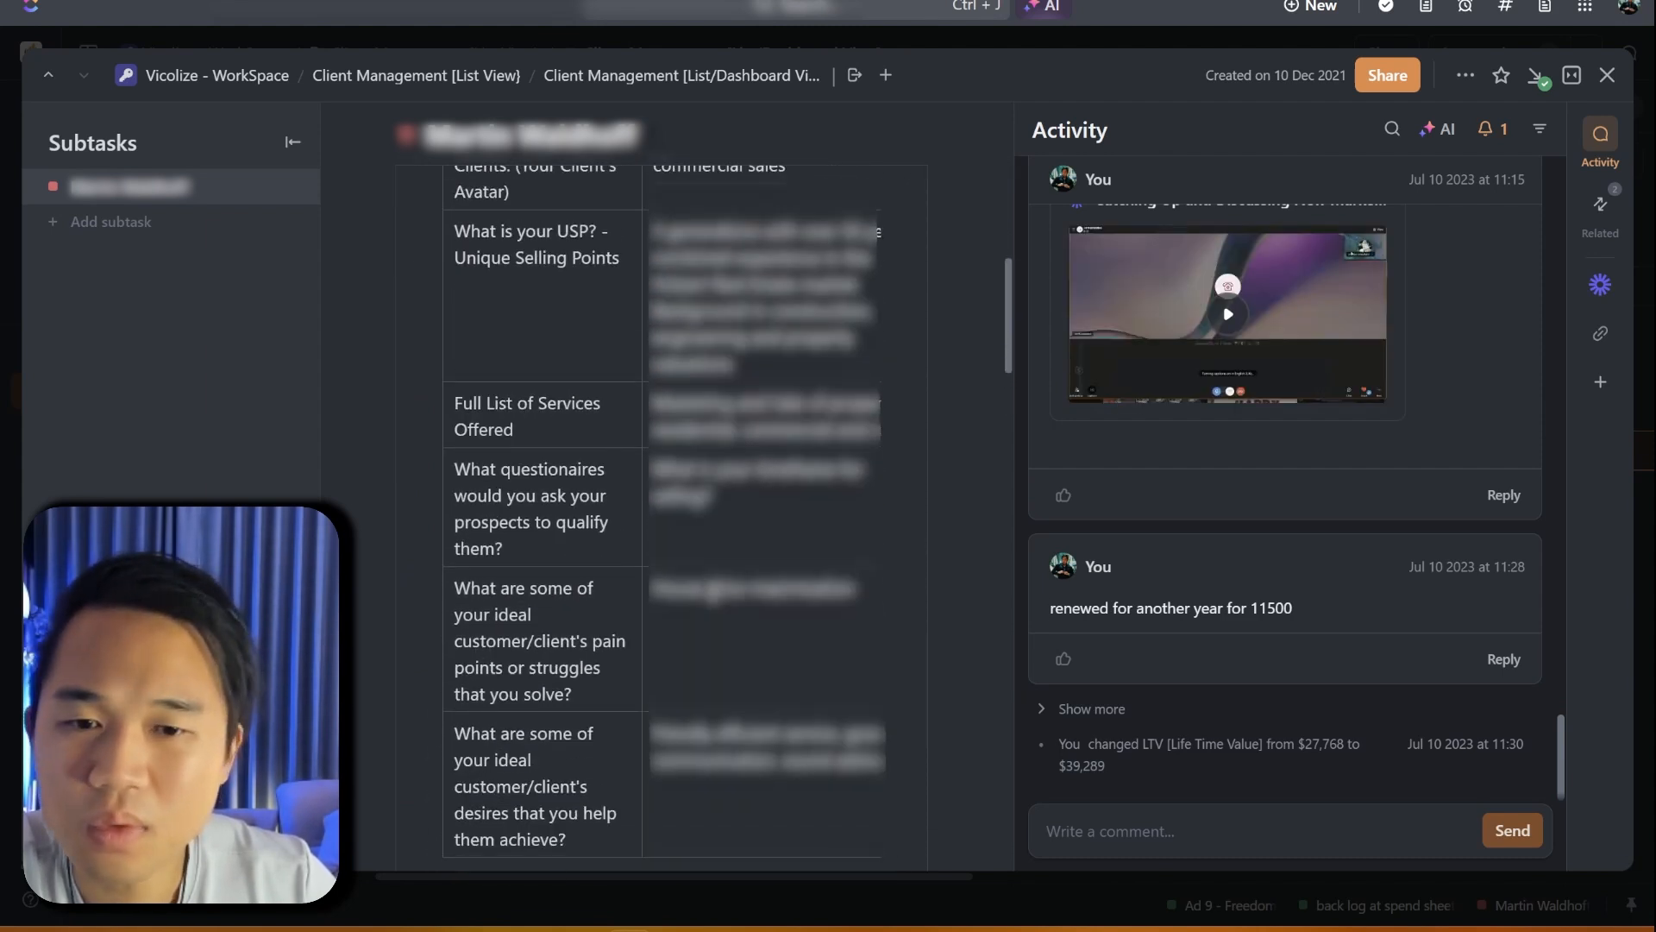
pyautogui.scroll(3, 712, 592)
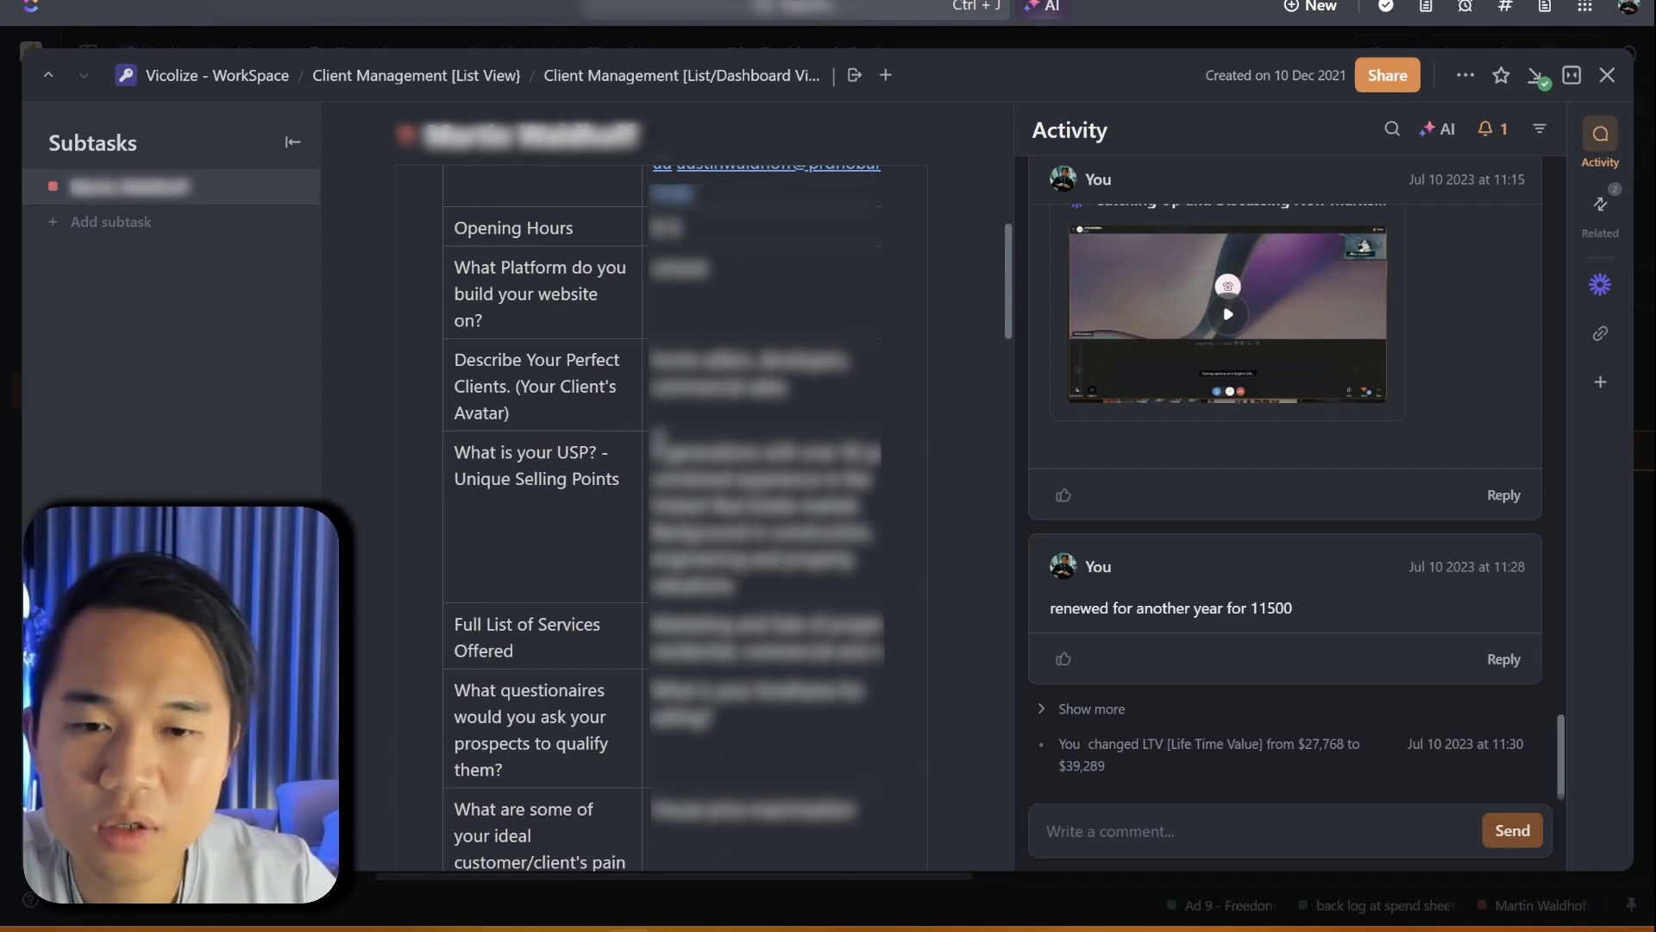
pyautogui.click(658, 440)
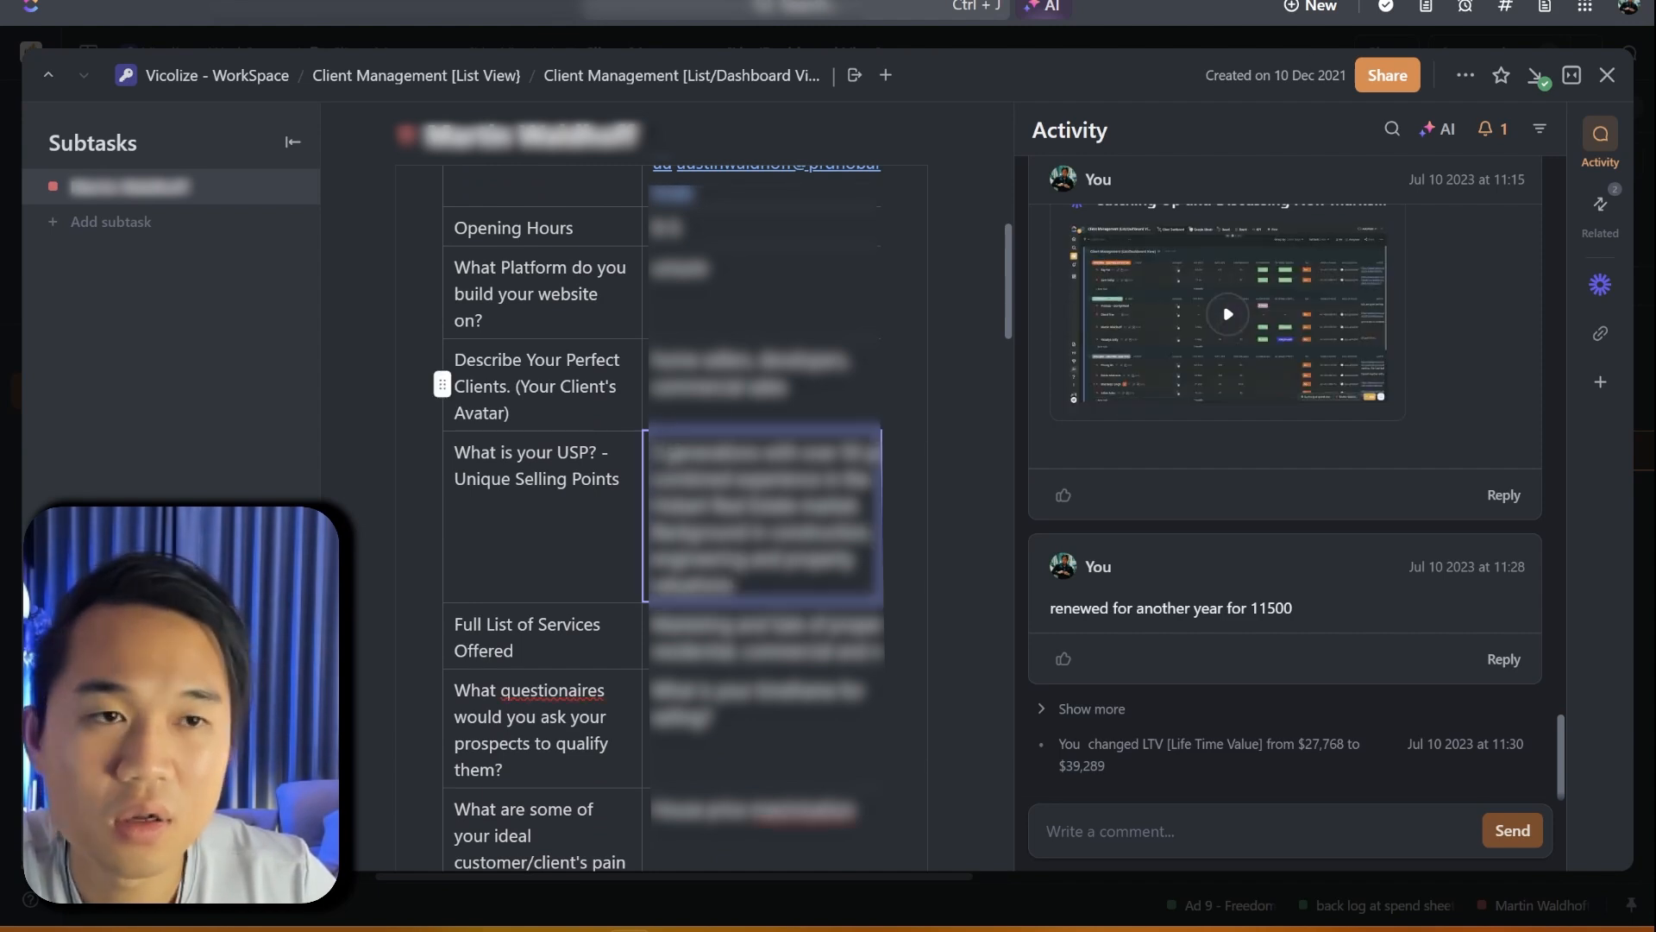
pyautogui.click(1528, 1)
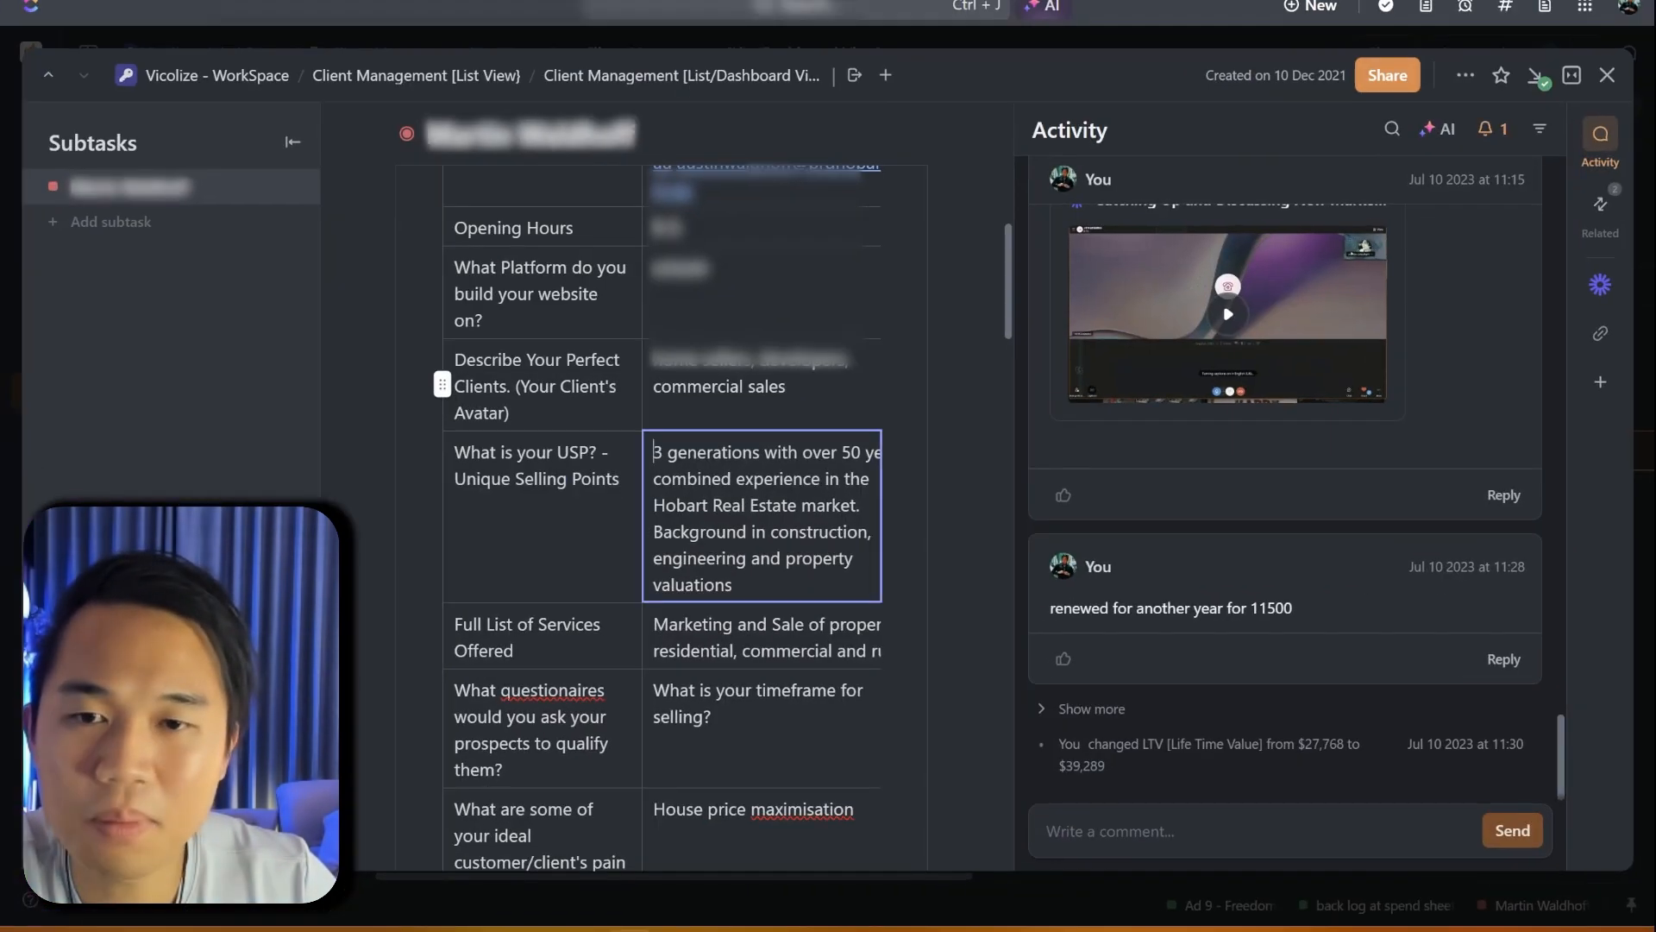
pyautogui.scroll(8, 769, 594)
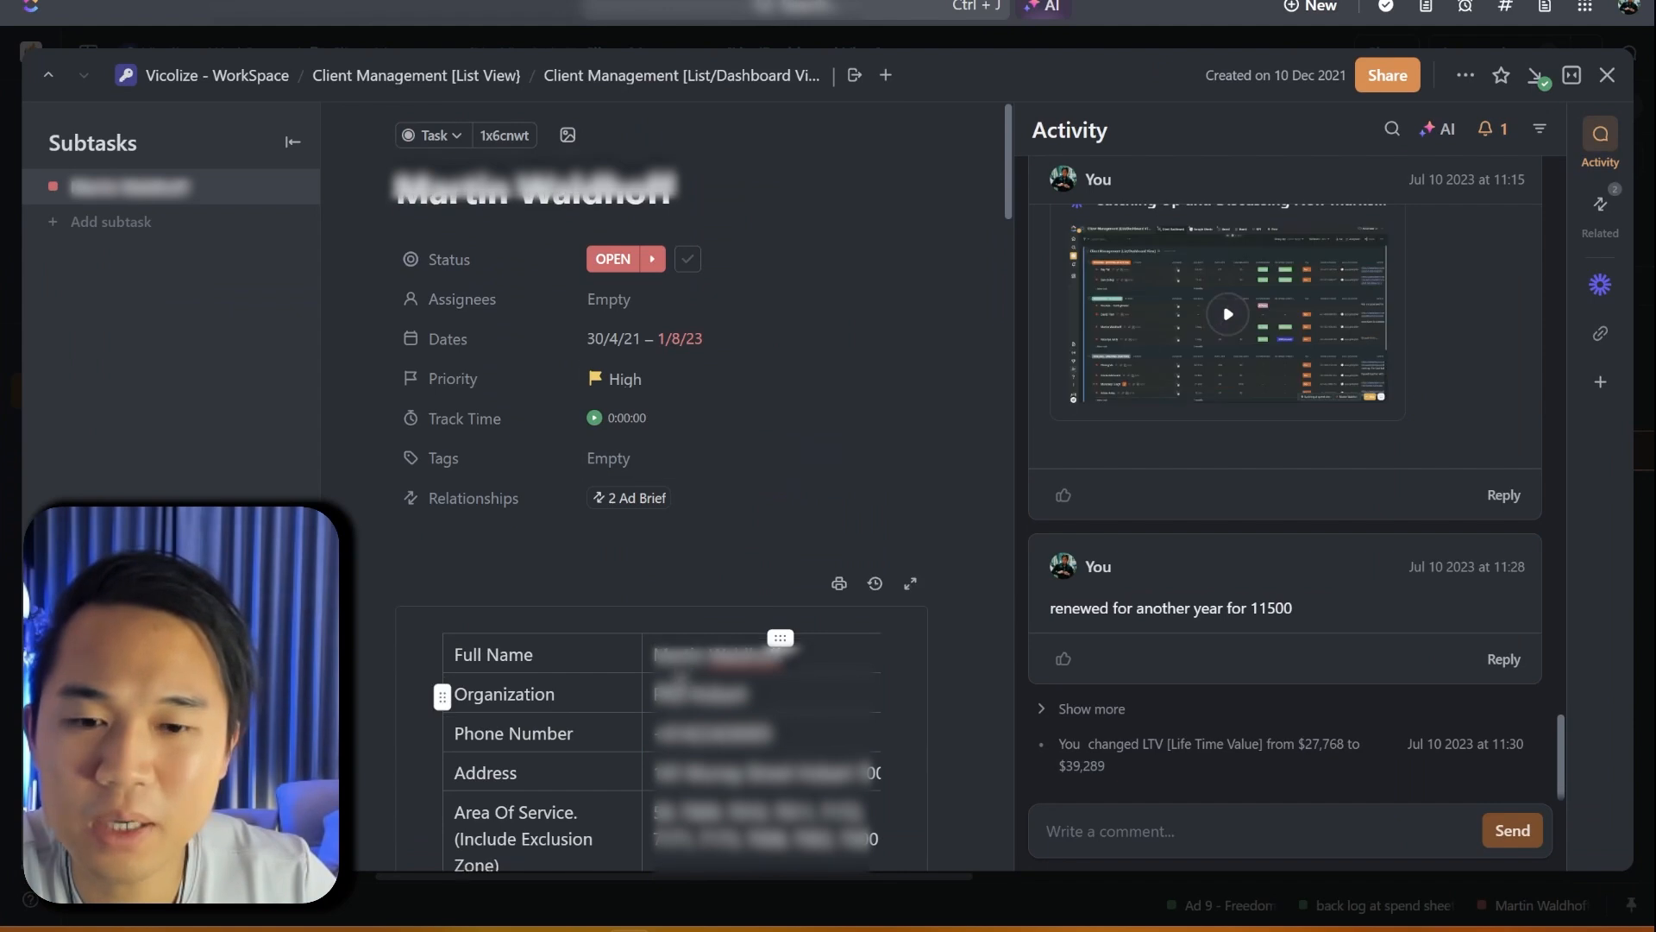
pyautogui.scroll(-4, 644, 418)
pyautogui.scroll(3, 670, 664)
pyautogui.scroll(2, 895, 581)
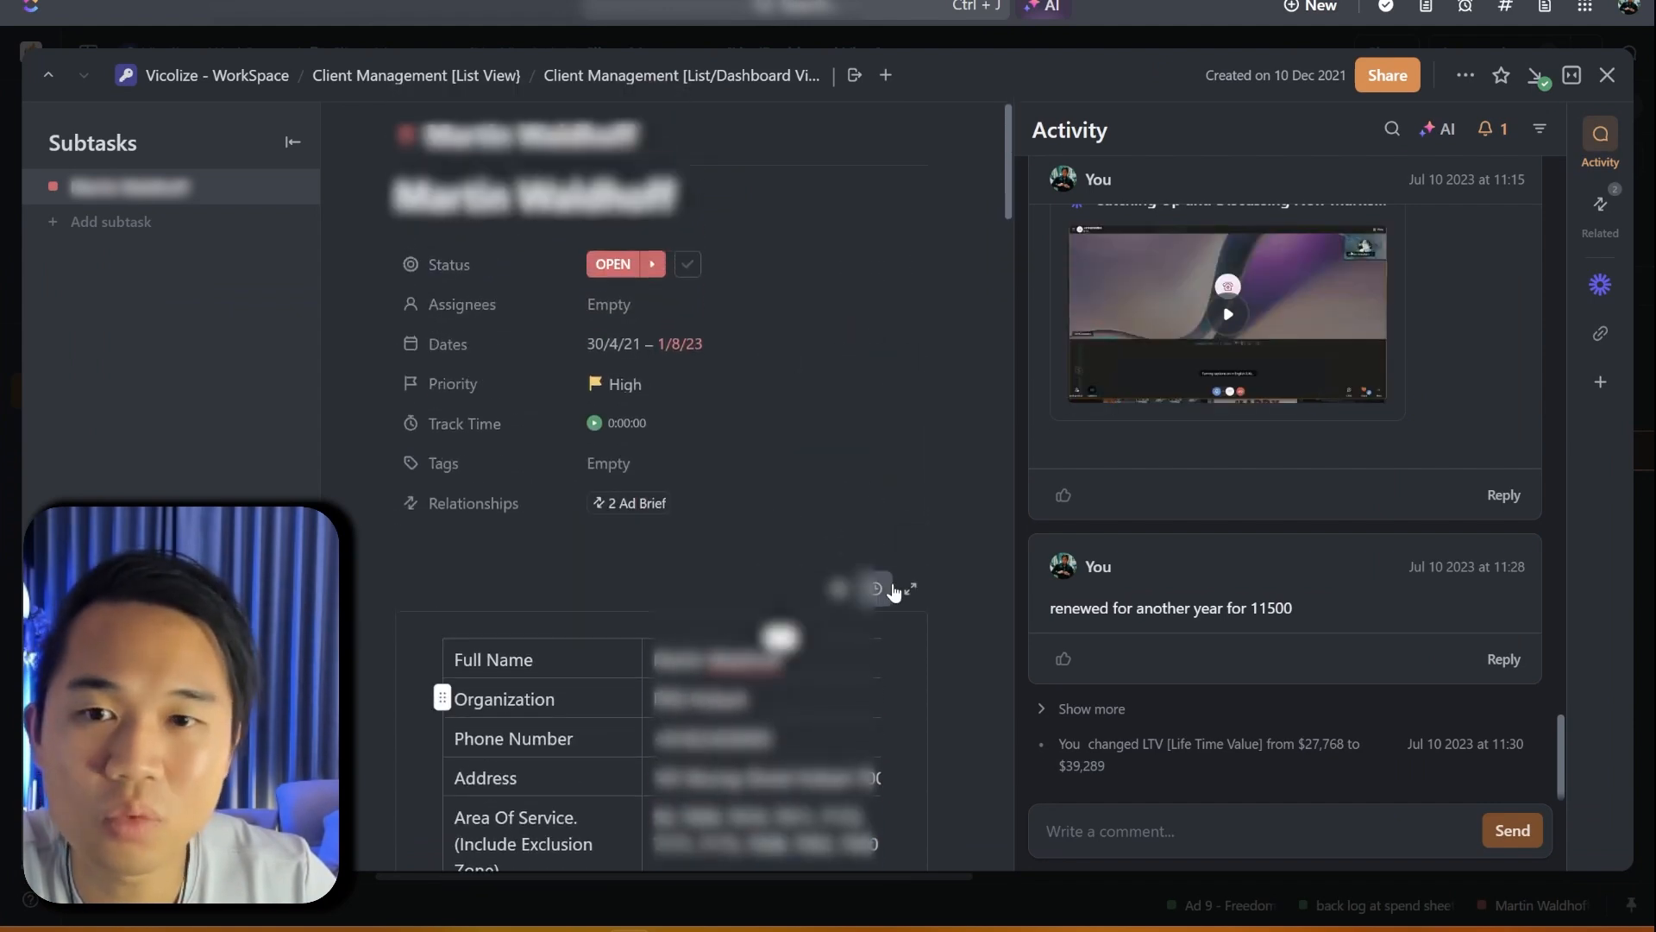
pyautogui.scroll(-3, 906, 584)
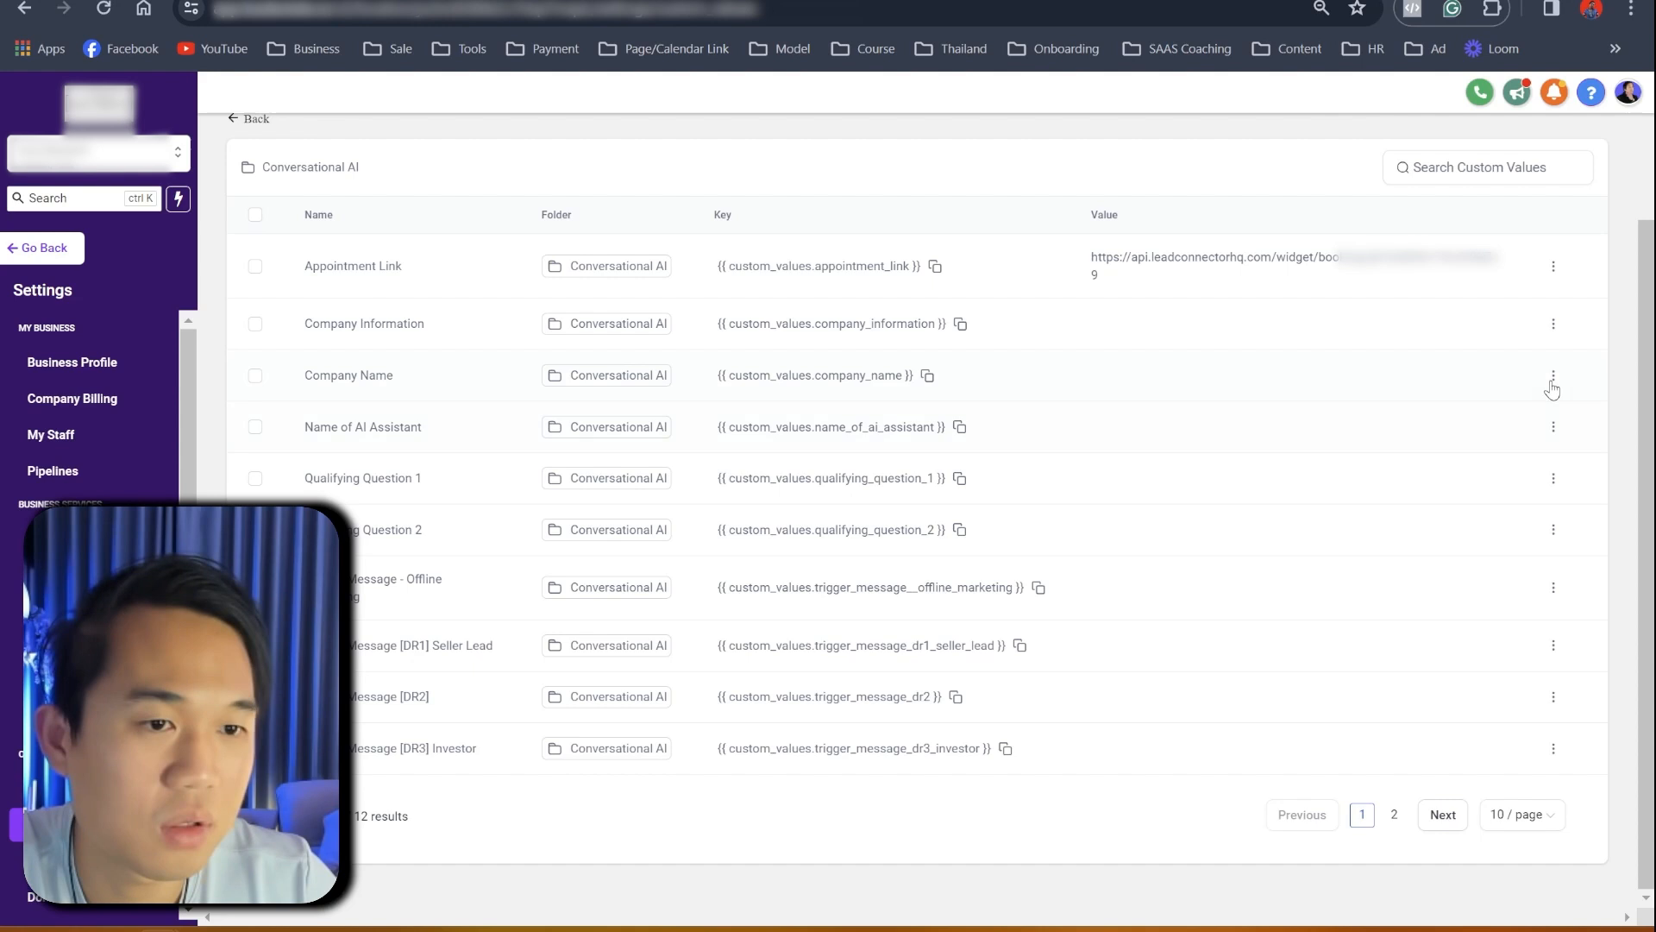
# - Set the Company Name custom value to 'Area Specialist - Hobart'
pyautogui.click(1553, 384)
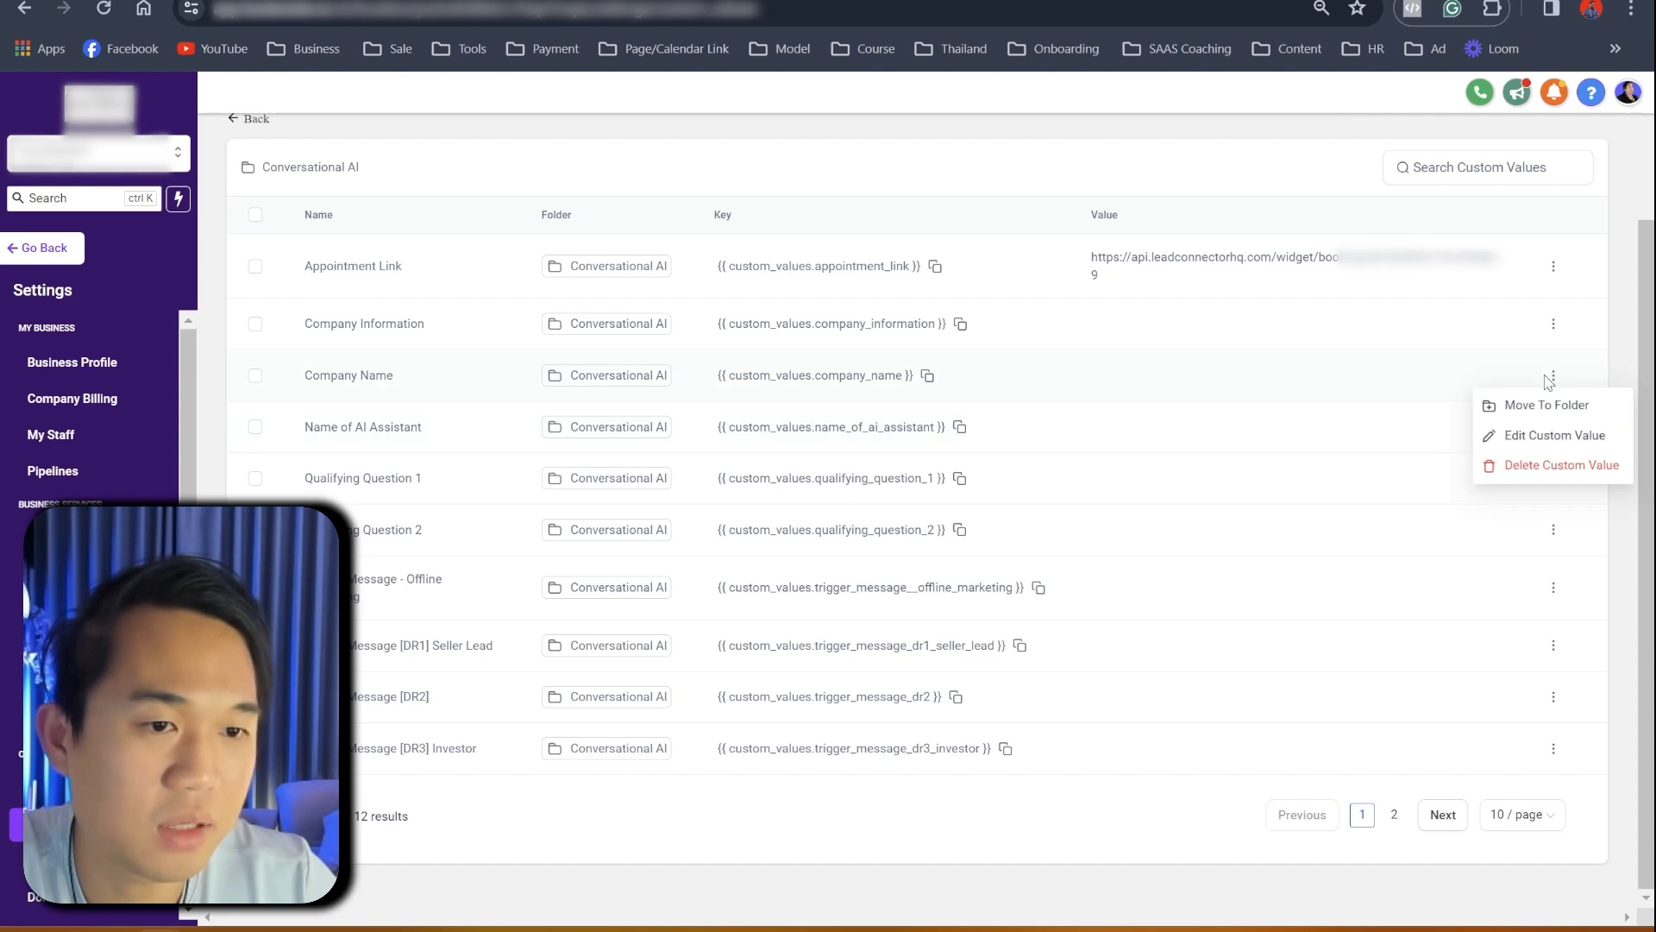
pyautogui.click(1506, 431)
pyautogui.click(770, 516)
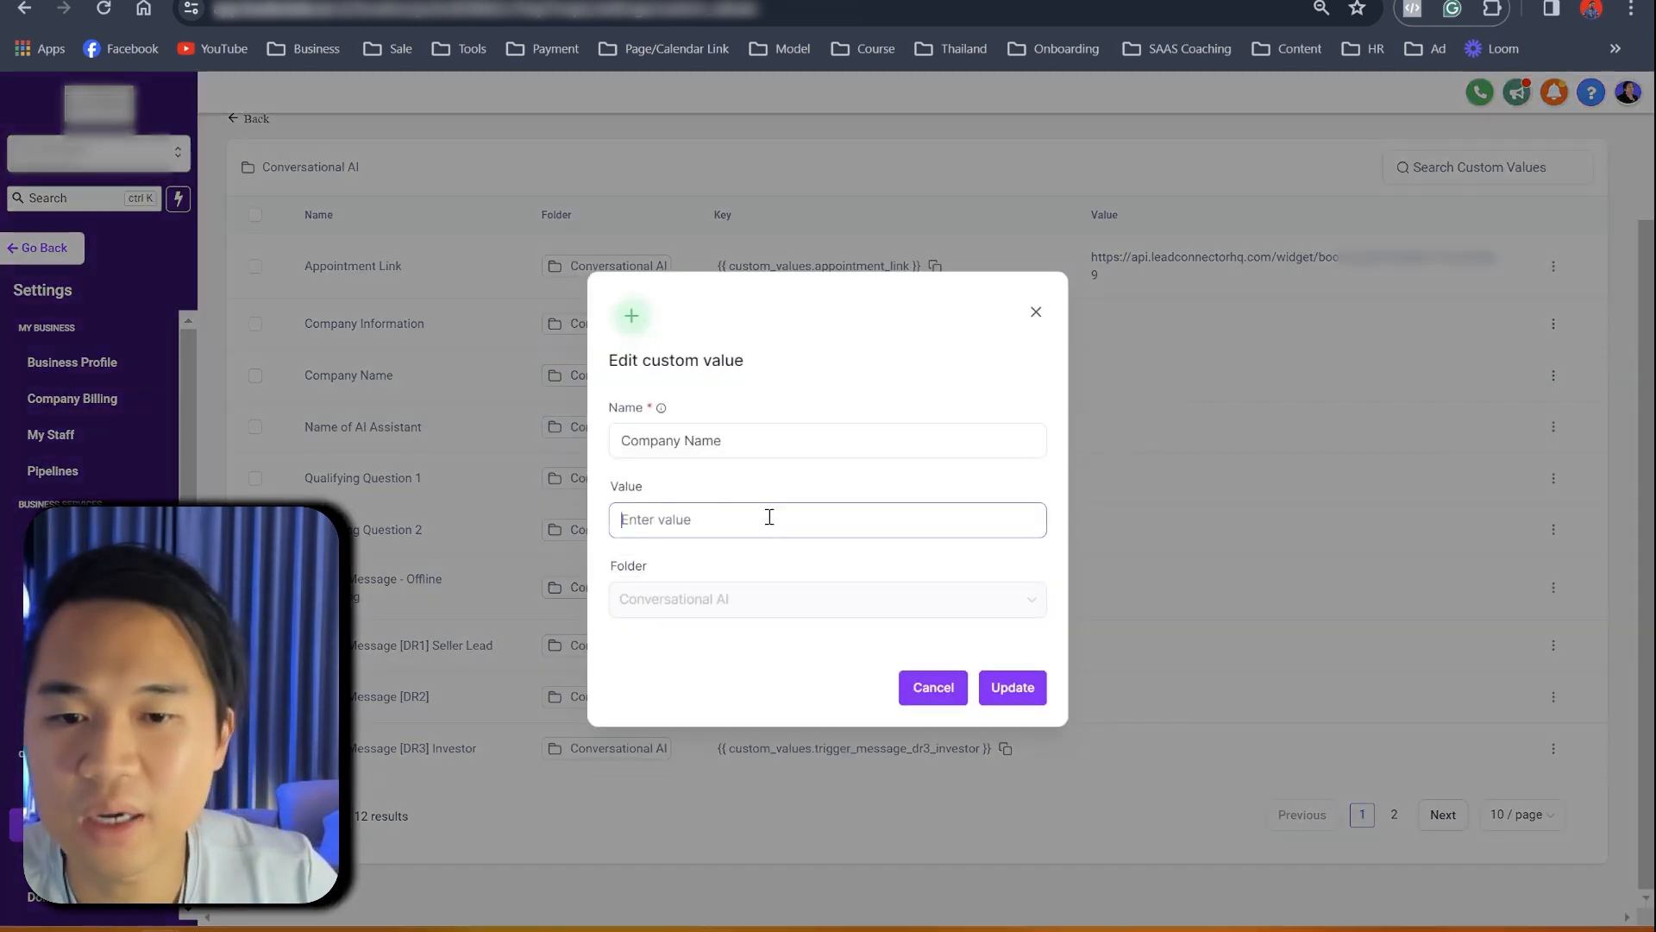
pyautogui.write('Area Specifi')
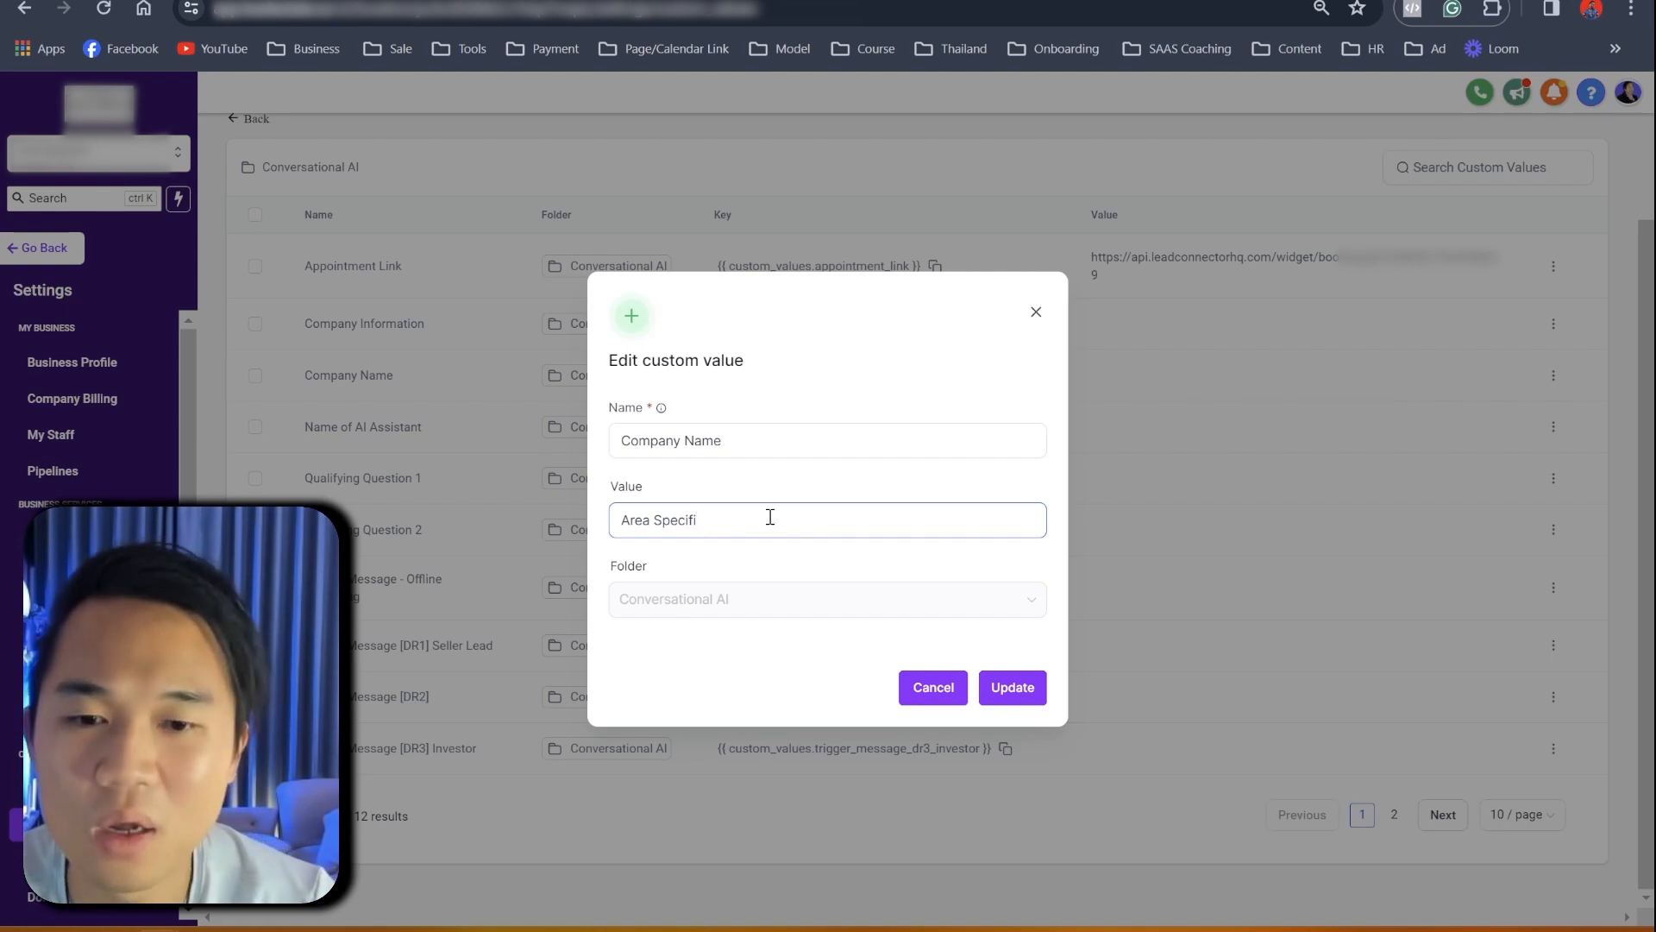
pyautogui.write('alist - Hobart')
pyautogui.press('Return')
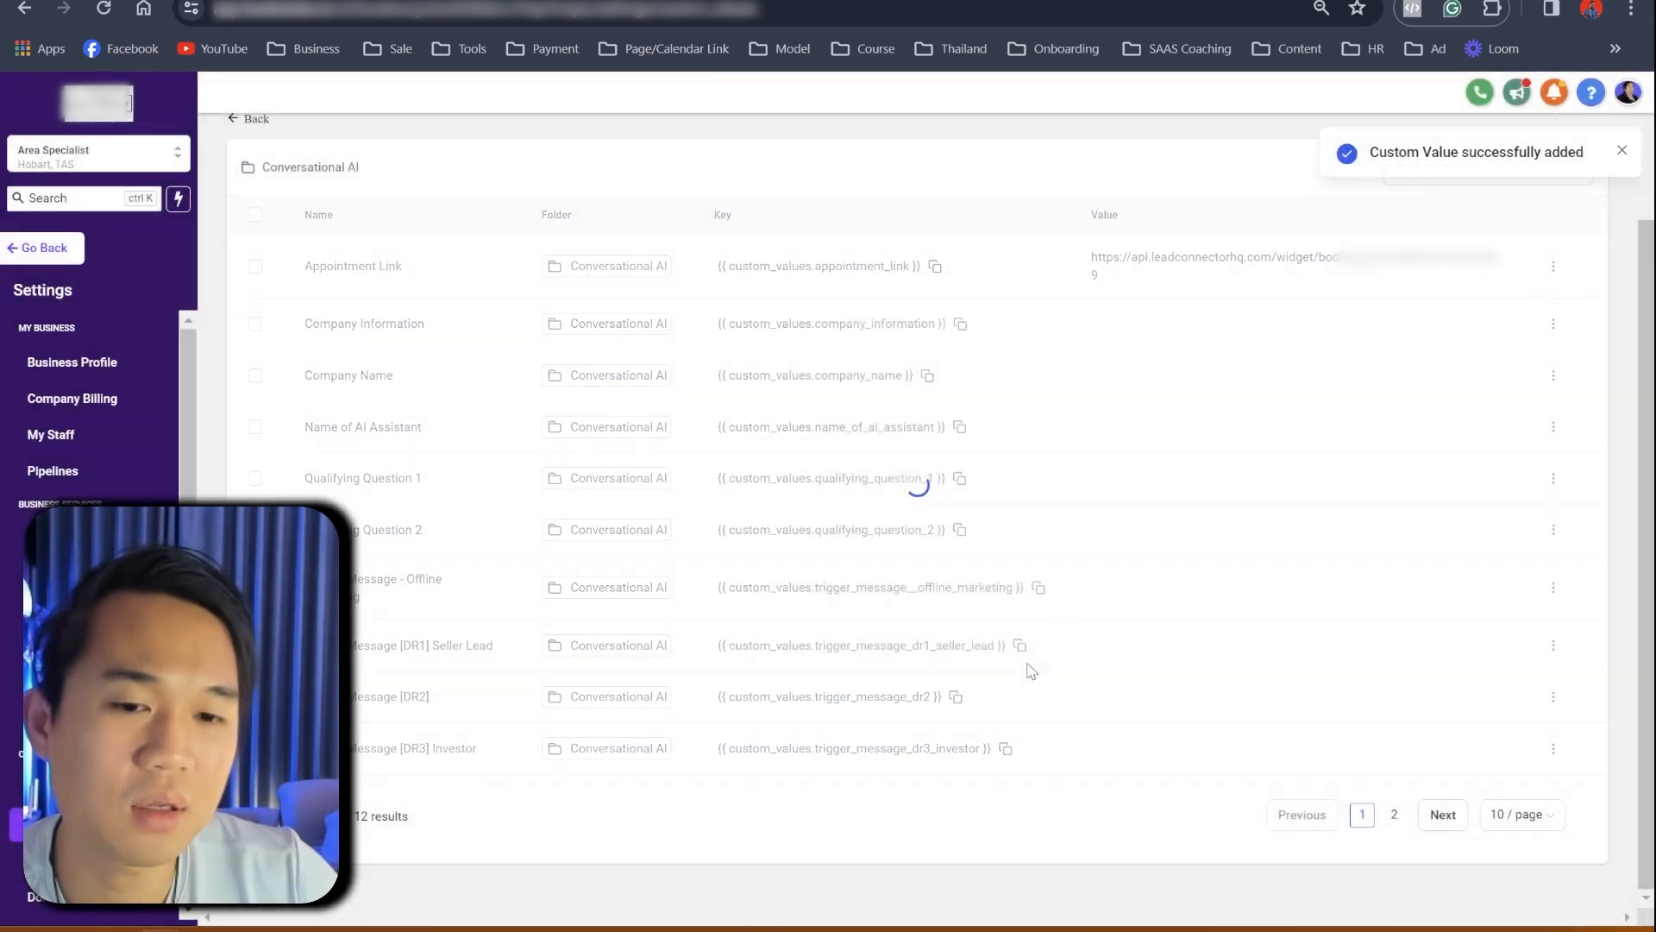
# - Set the Name of AI Assistant custom value to 'AJ'
pyautogui.click(1554, 426)
pyautogui.click(1498, 494)
pyautogui.click(790, 530)
pyautogui.write('AJ')
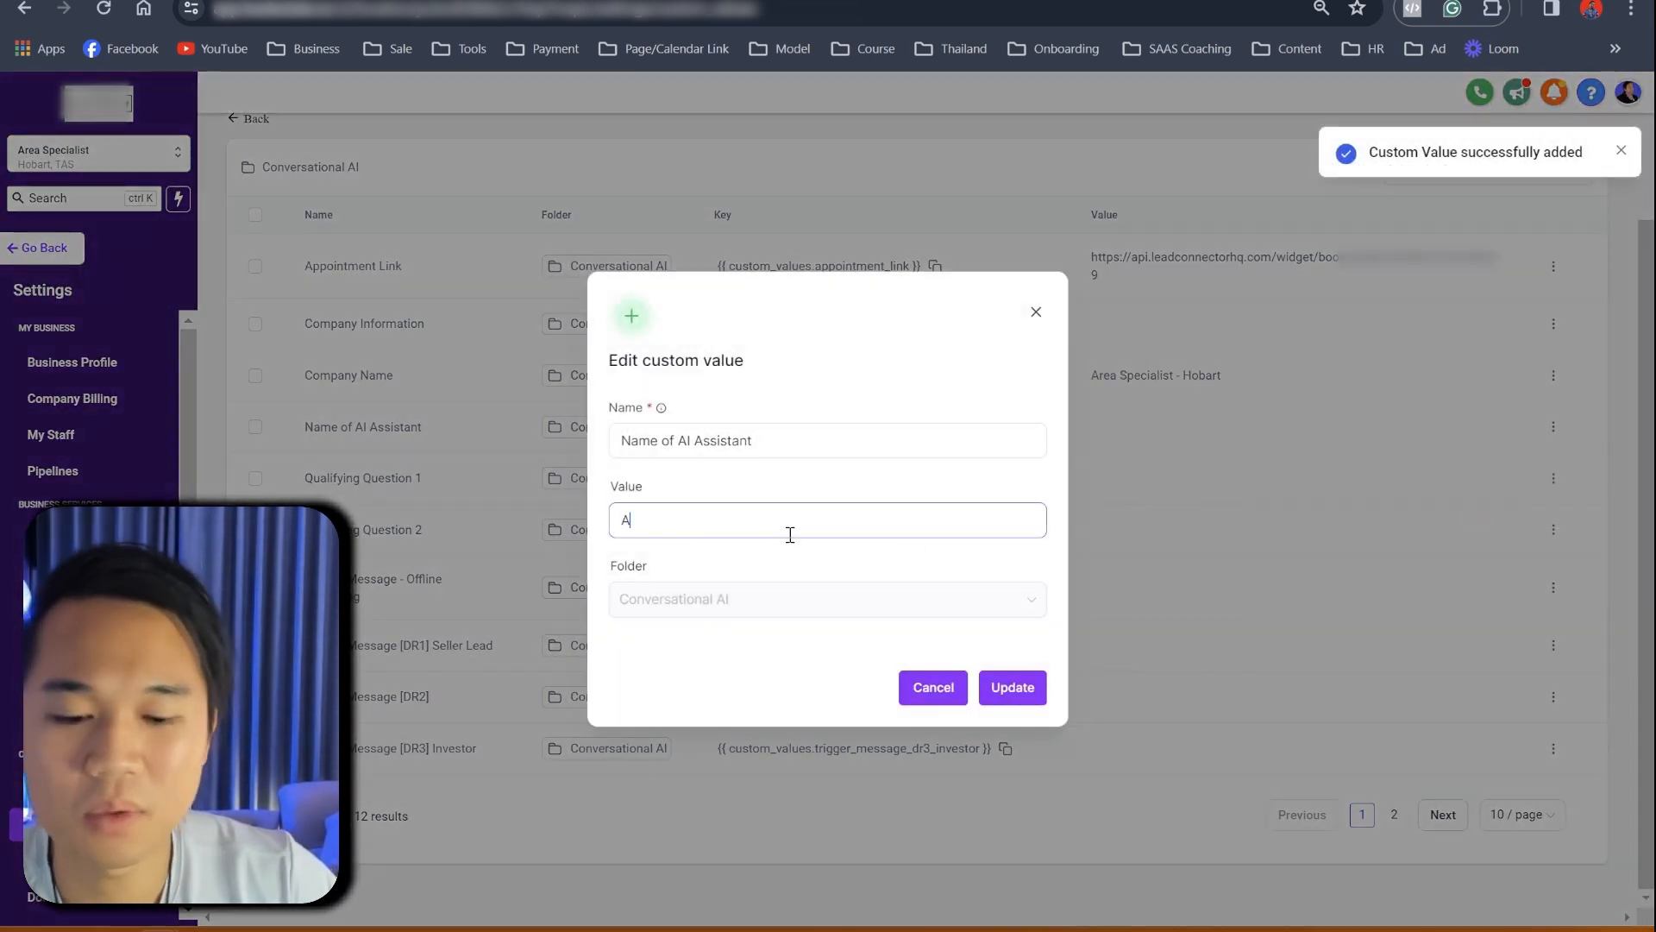
pyautogui.click(1026, 686)
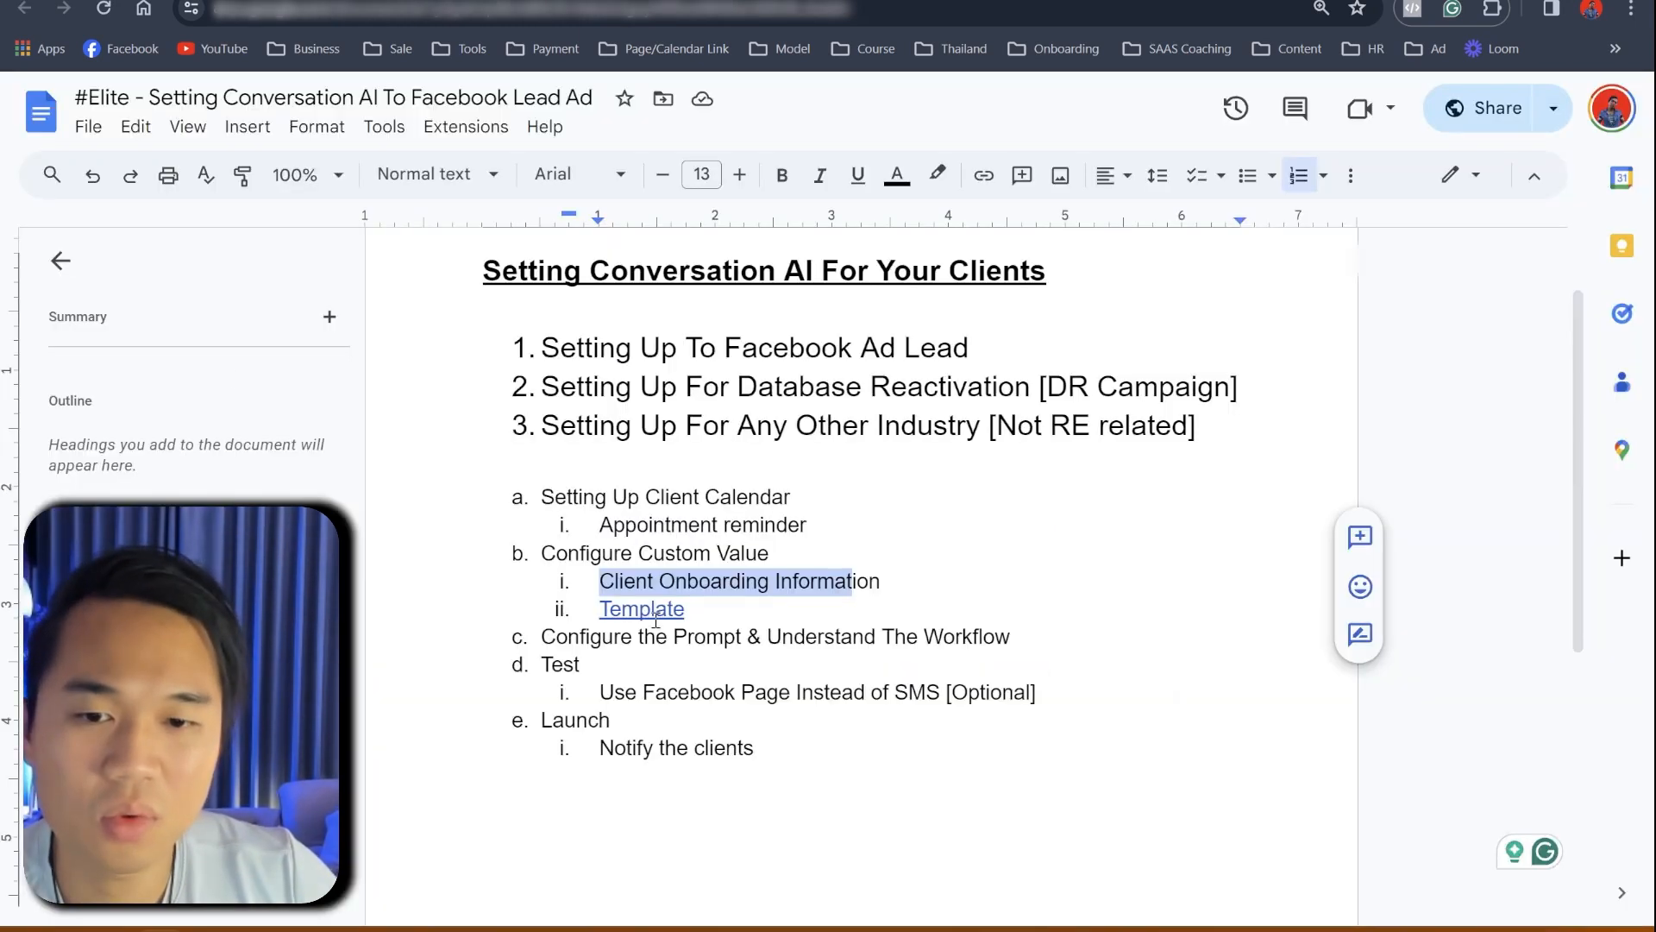
# - Follow the Template link in the setup outline to the 'Custom Value' spreadsheet
pyautogui.click(673, 580)
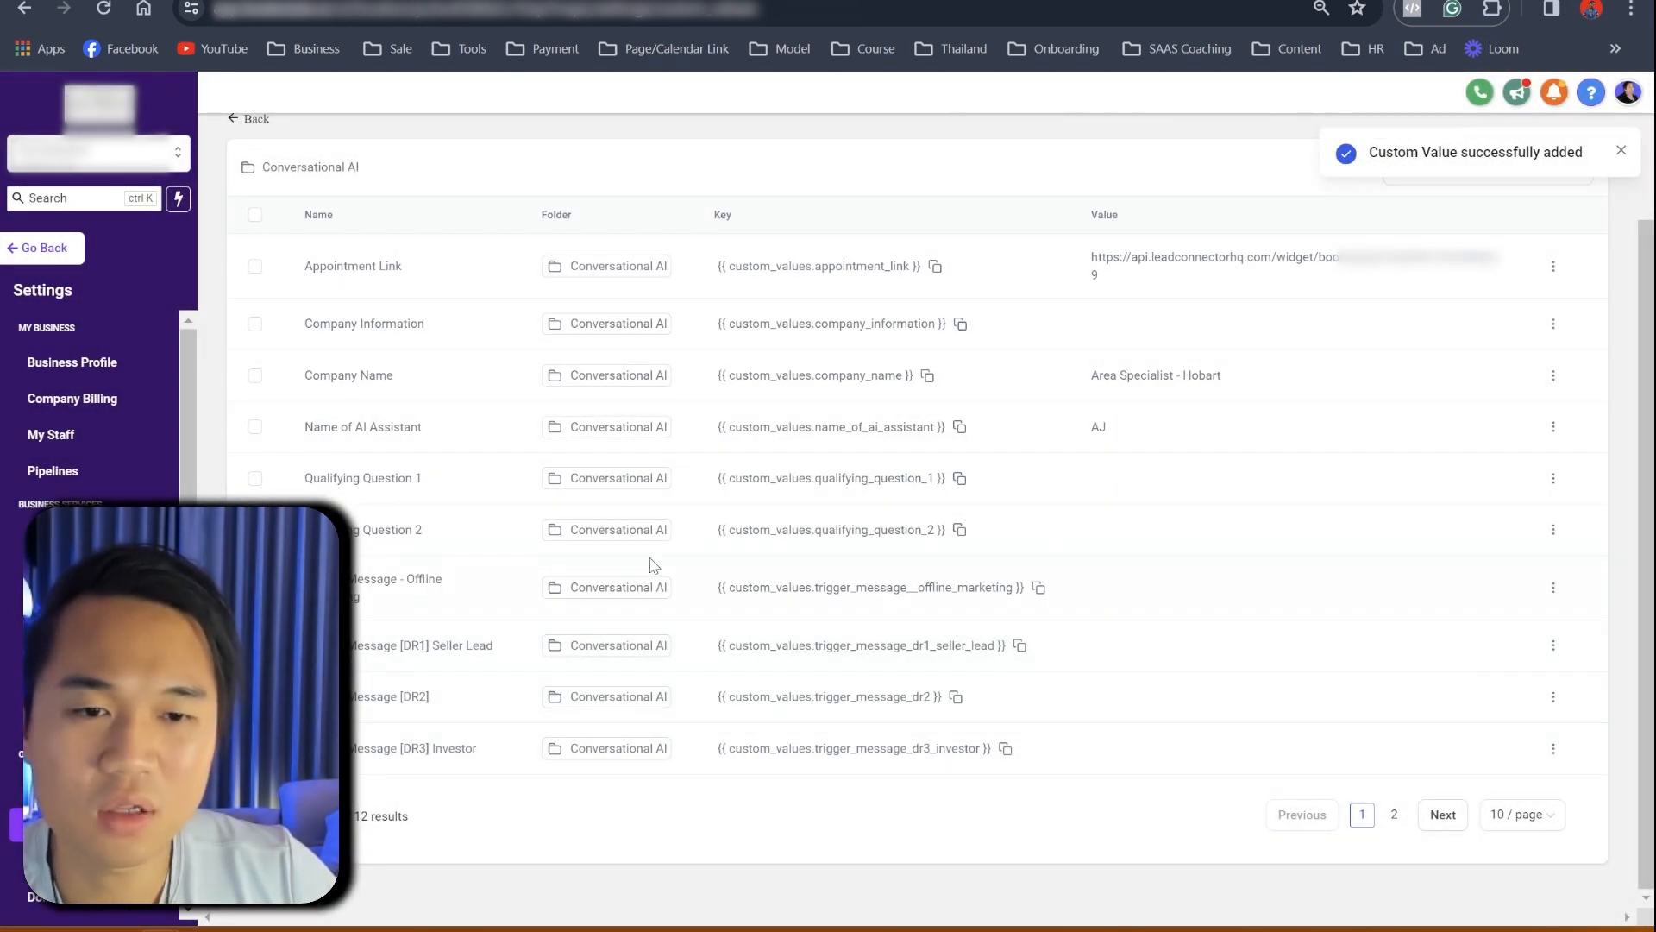
pyautogui.click(314, 2)
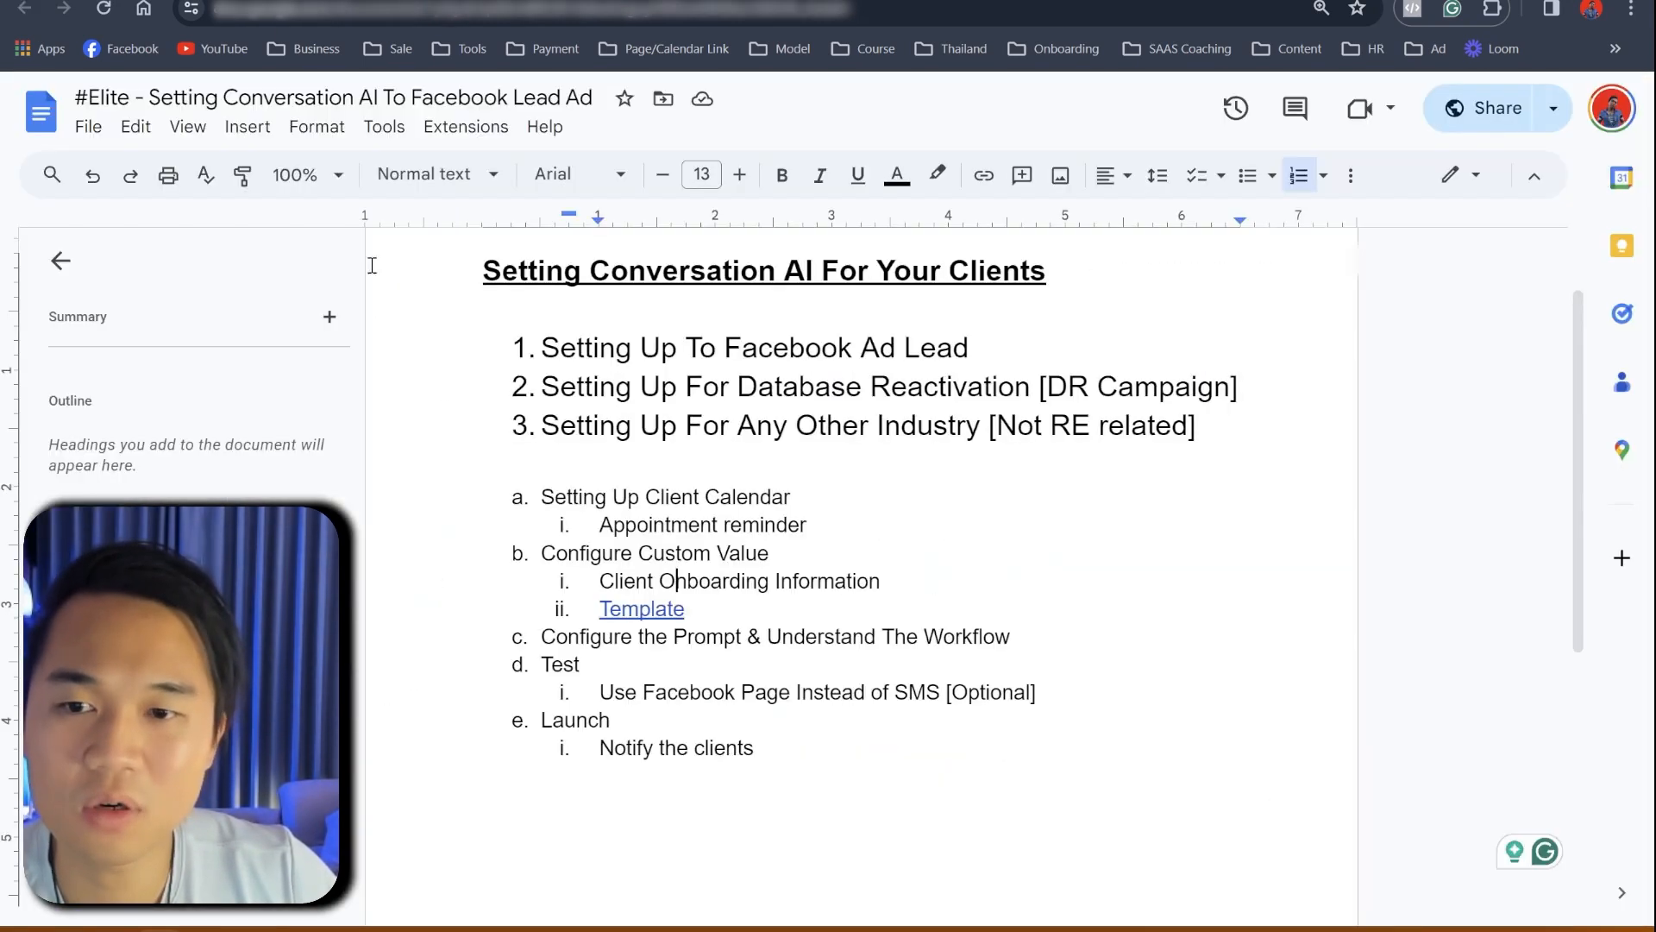
pyautogui.click(657, 609)
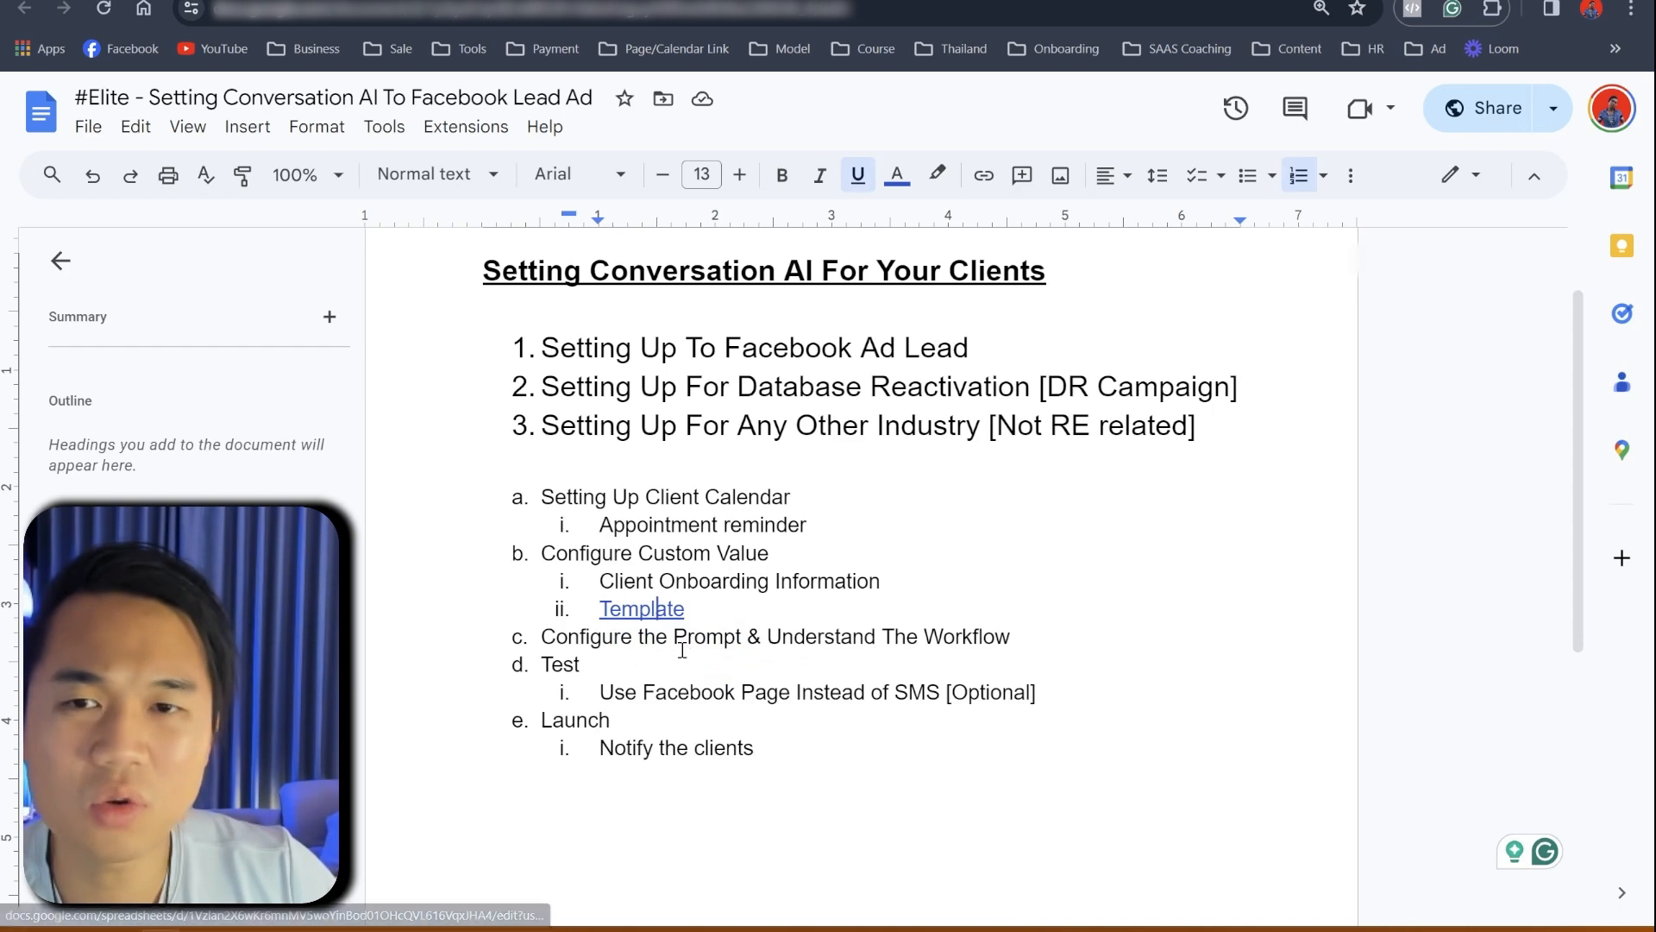
pyautogui.click(722, 652)
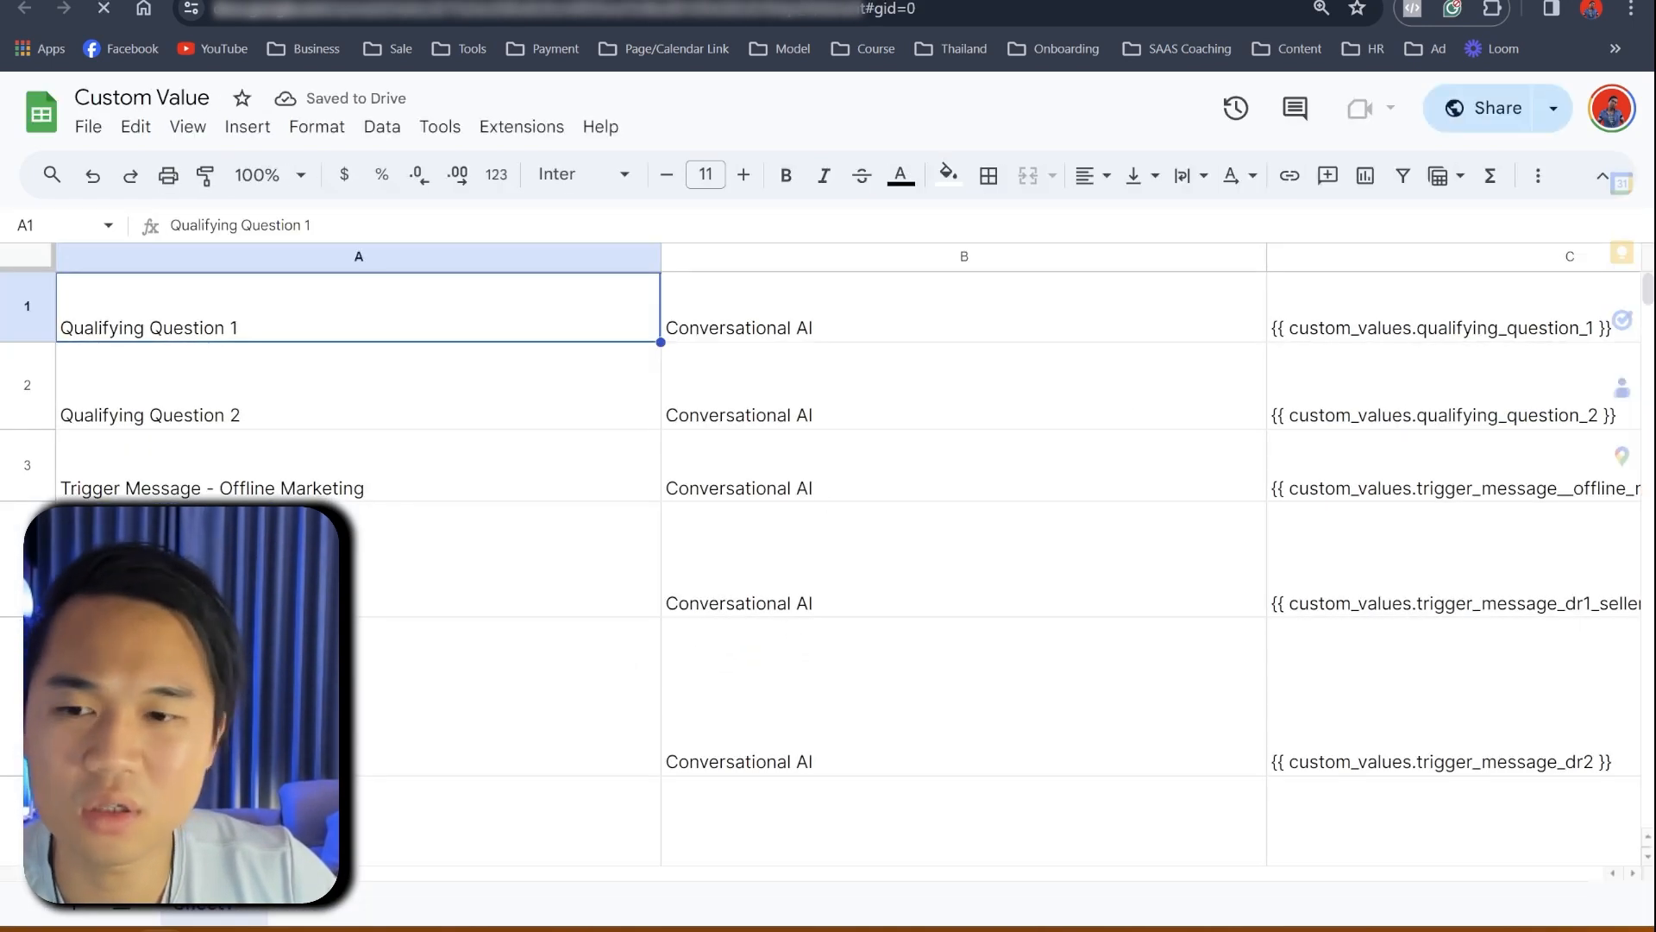
# - Copy the first qualifying question text from cell D1, then return to GoHighLevel's custom values
pyautogui.hscroll(15, 813, 554)
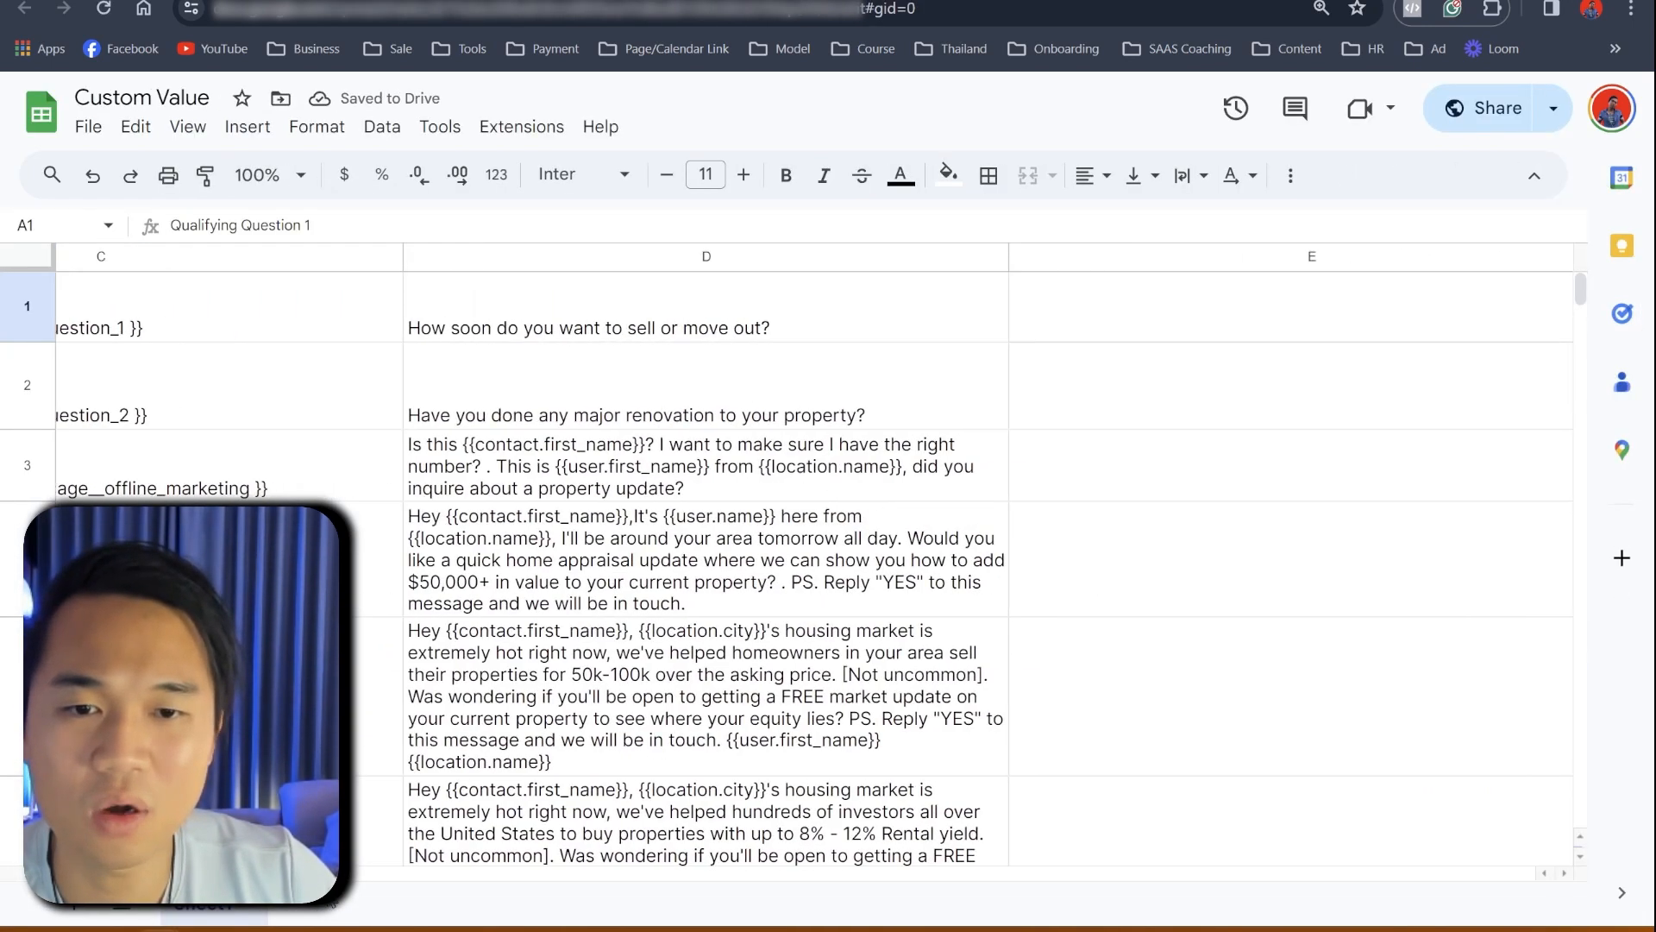
pyautogui.doubleClick(811, 295)
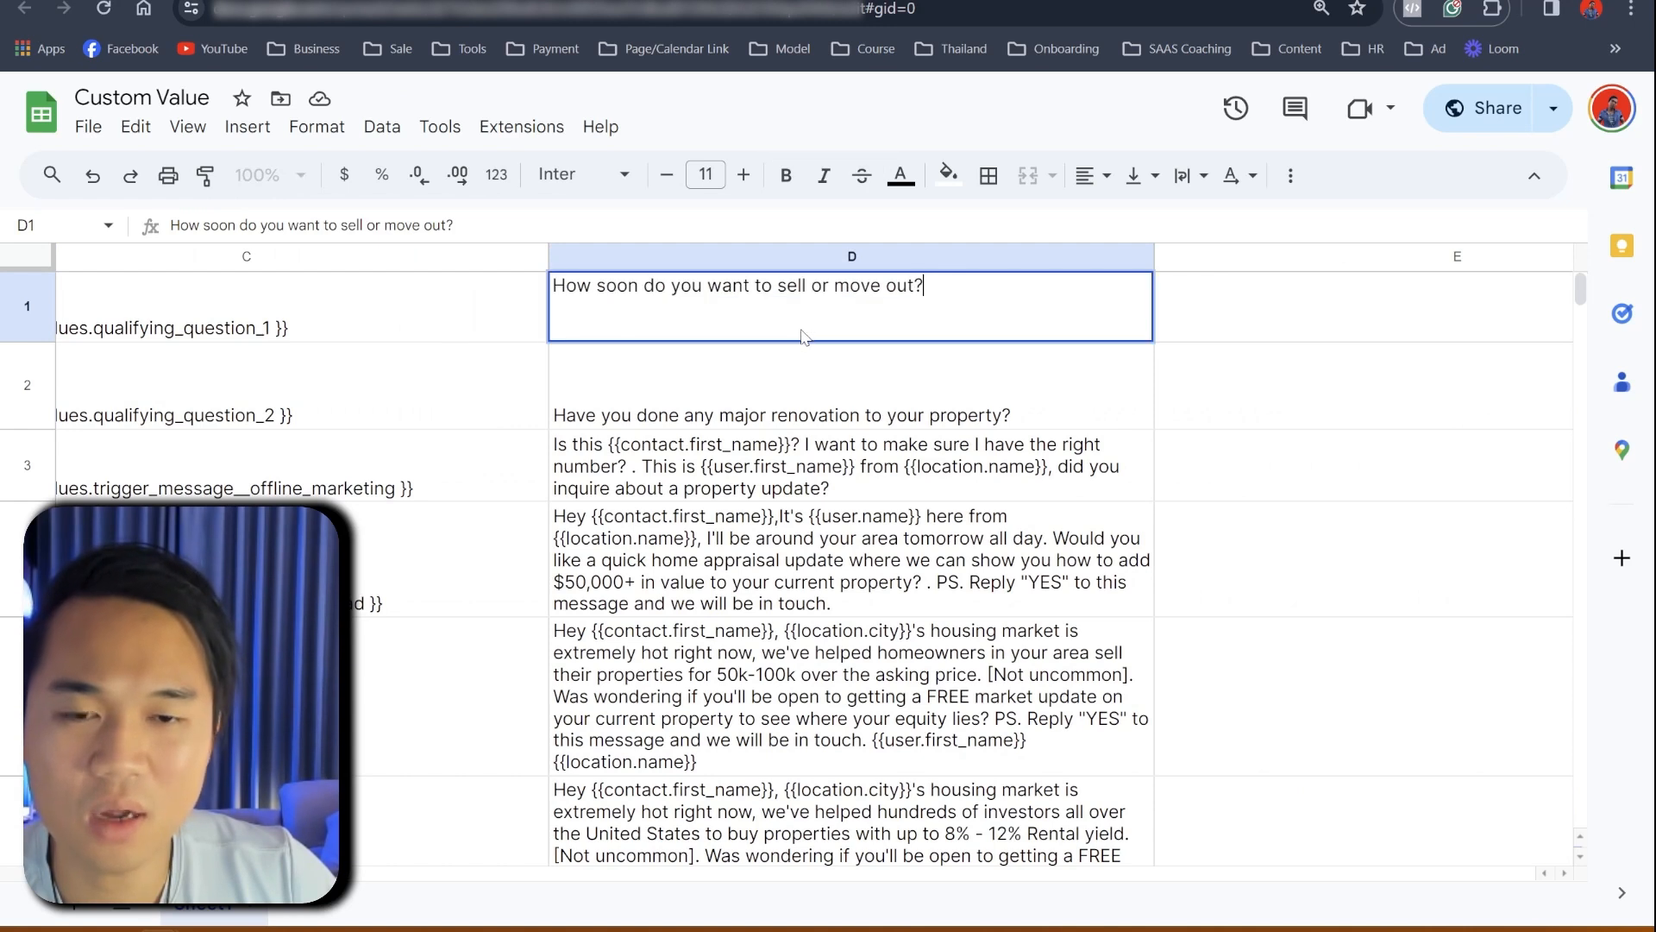
pyautogui.hotkey('ctrl', 'a')
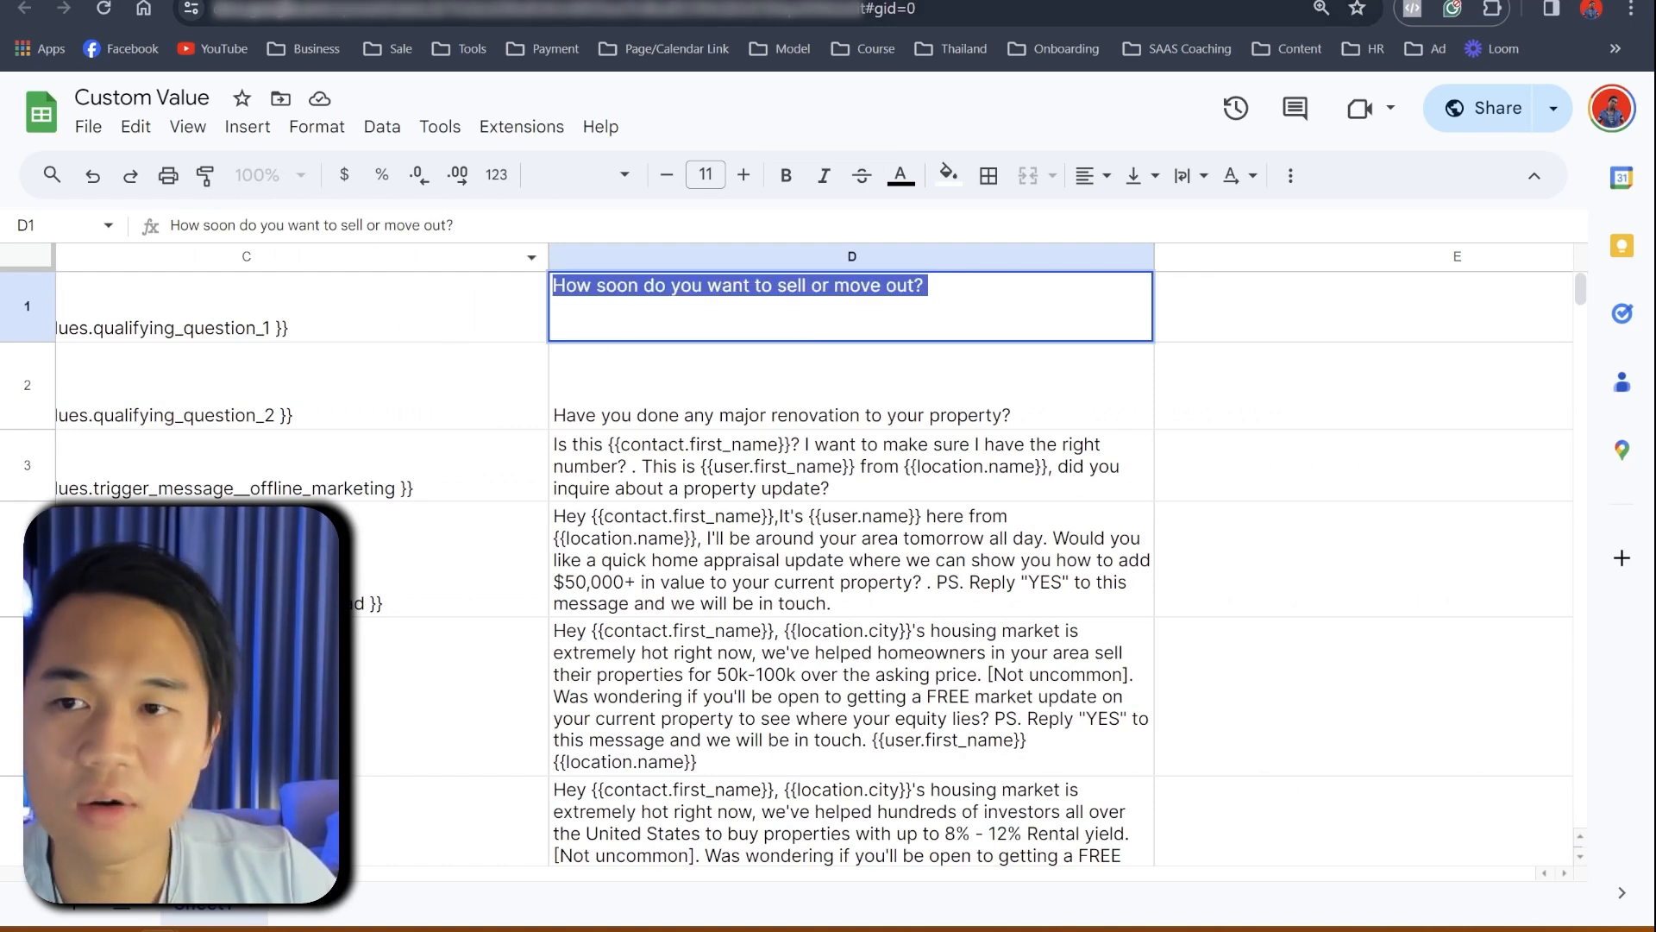
pyautogui.hotkey('ctrl', 'shift', 'Tab')
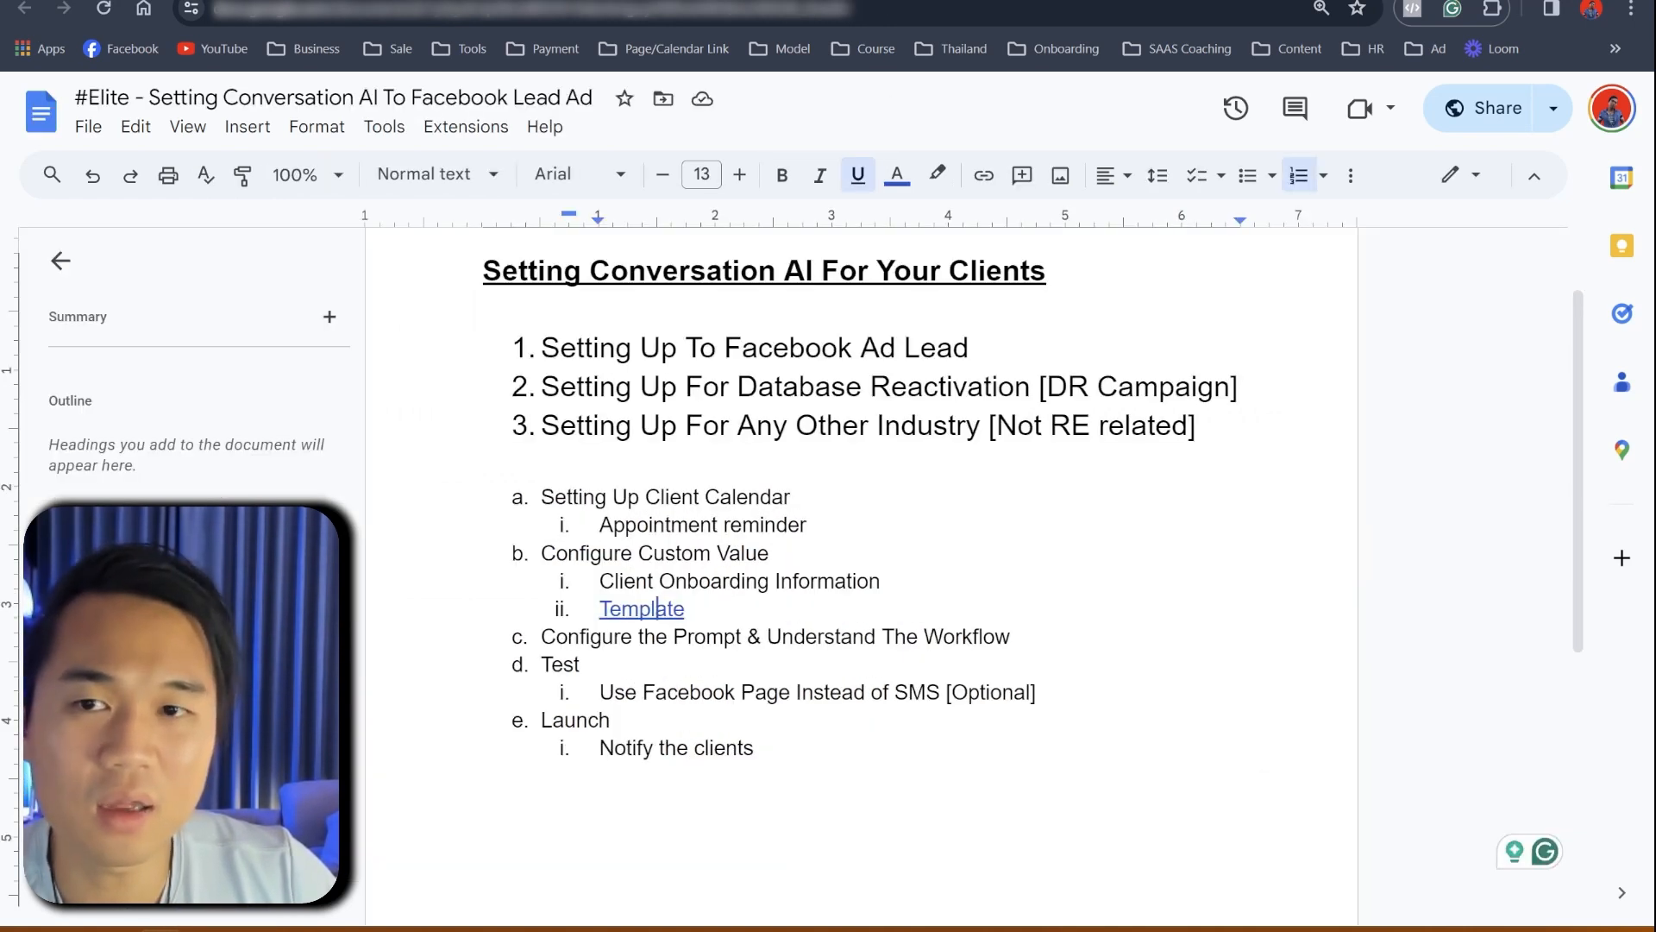
pyautogui.hotkey('ctrl', 'shift', 'Tab')
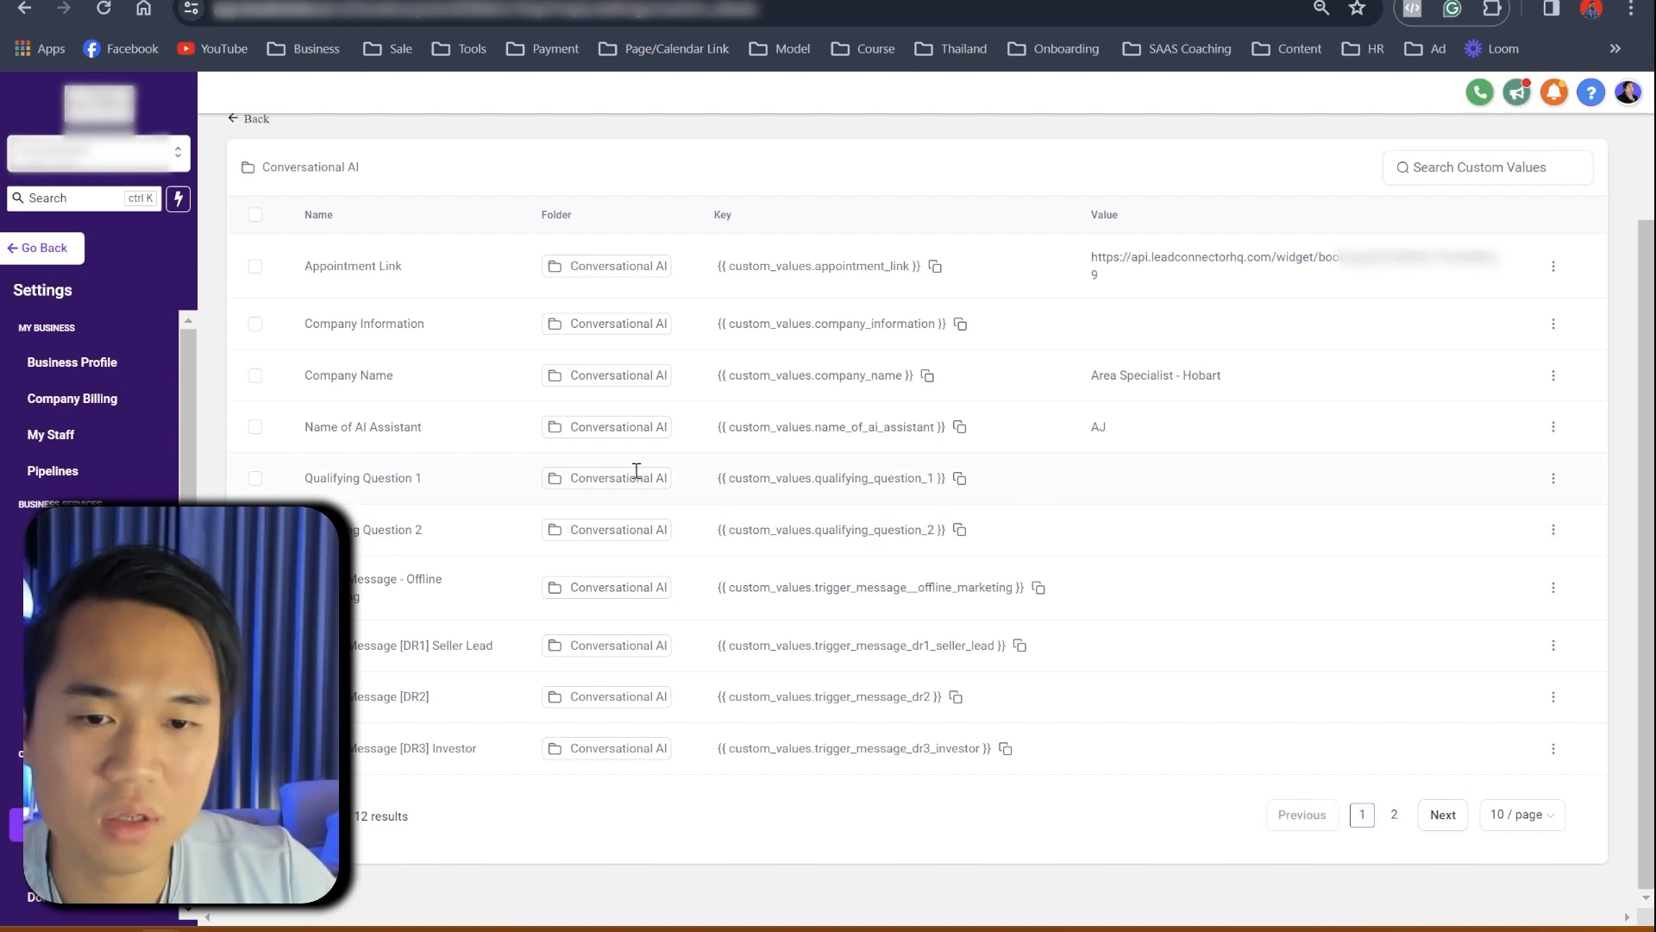
# - Paste the copied sell-timing question into Qualifying Question 1 and update it
pyautogui.click(1554, 478)
pyautogui.click(1522, 536)
pyautogui.click(751, 522)
pyautogui.write('How soon do you want to sell or move out?')
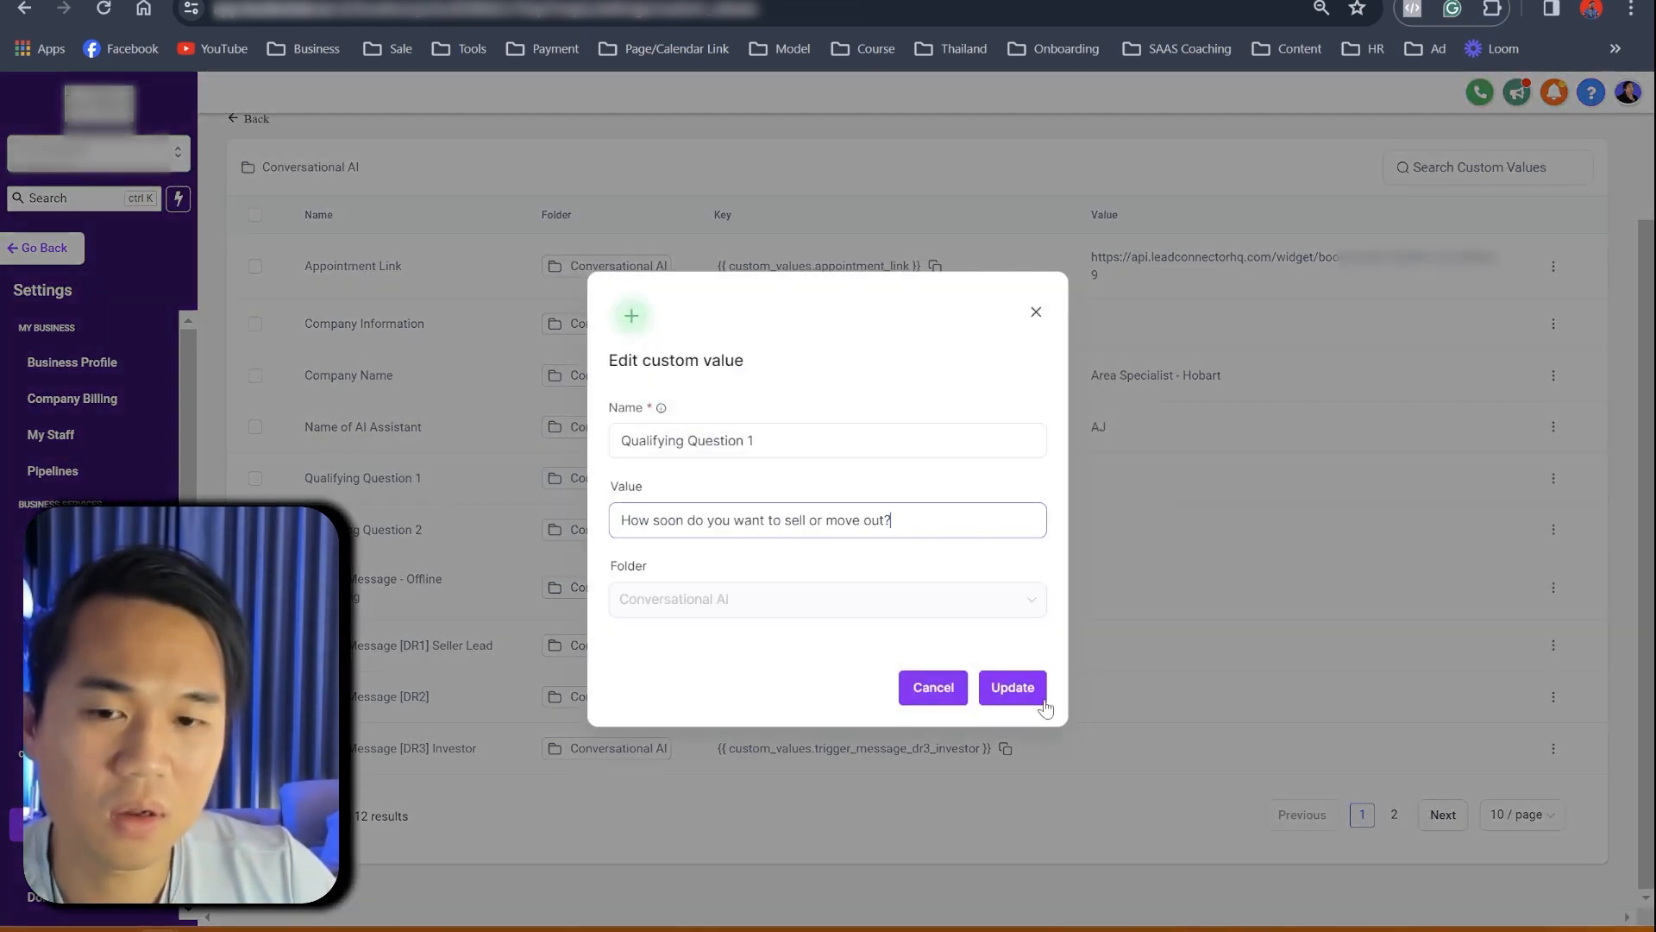
pyautogui.click(1009, 688)
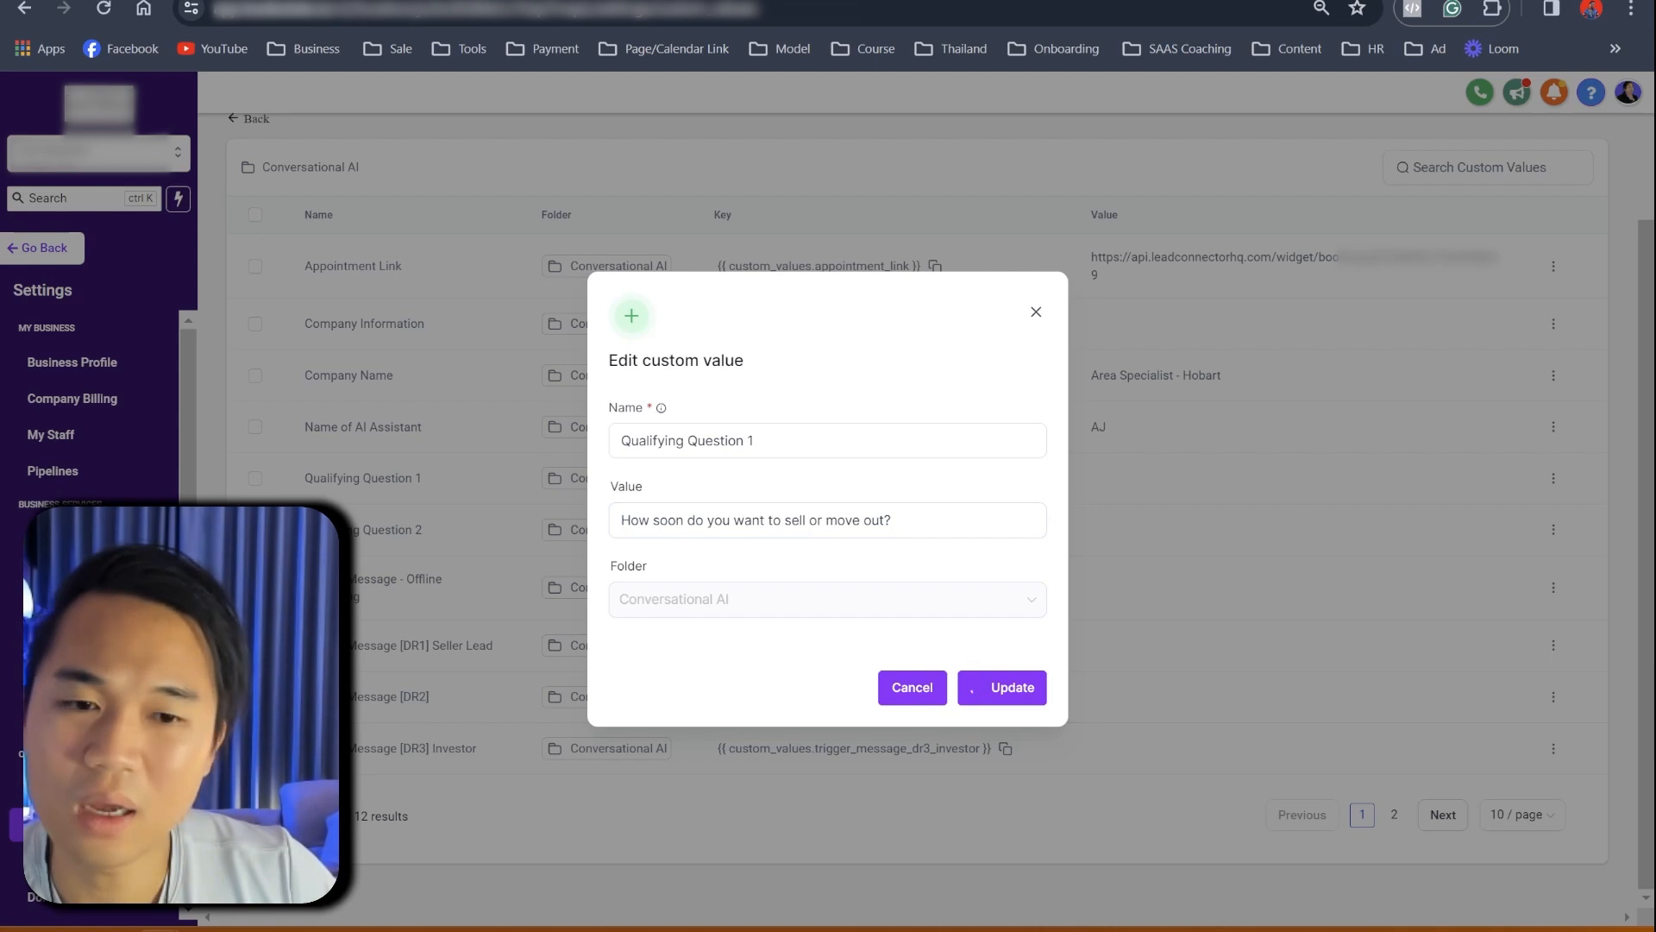
# - Copy the renovation question from D2 into Qualifying Question 2 and update it
pyautogui.click(371, 1)
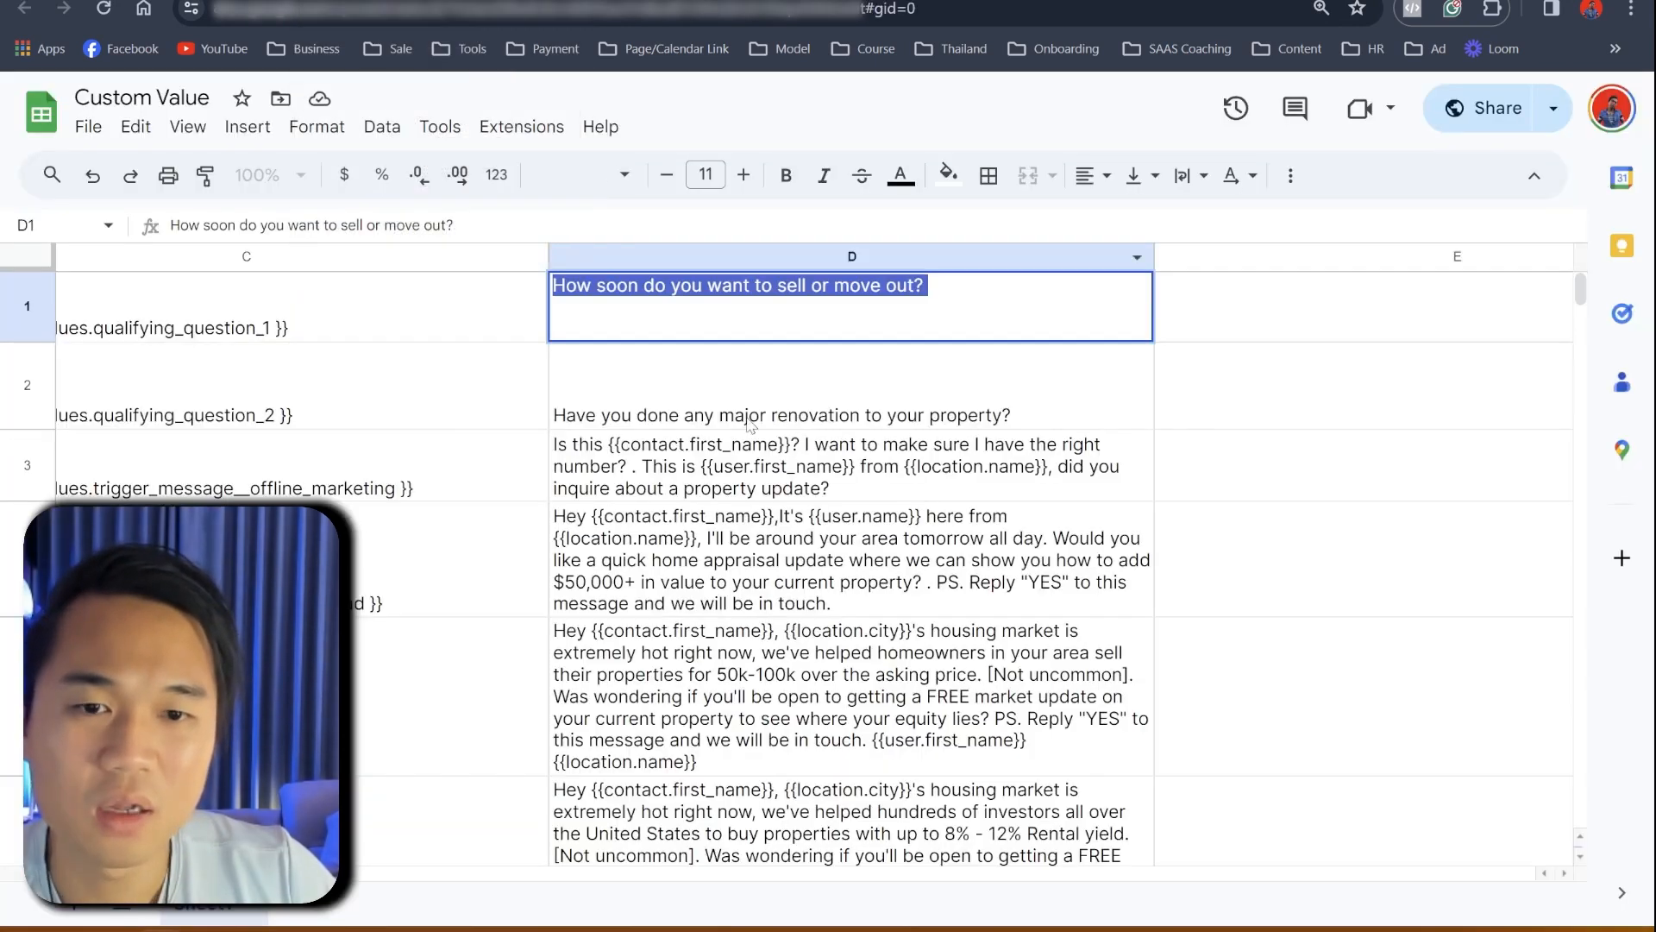
pyautogui.click(775, 457)
pyautogui.click(750, 407)
pyautogui.doubleClick(751, 407)
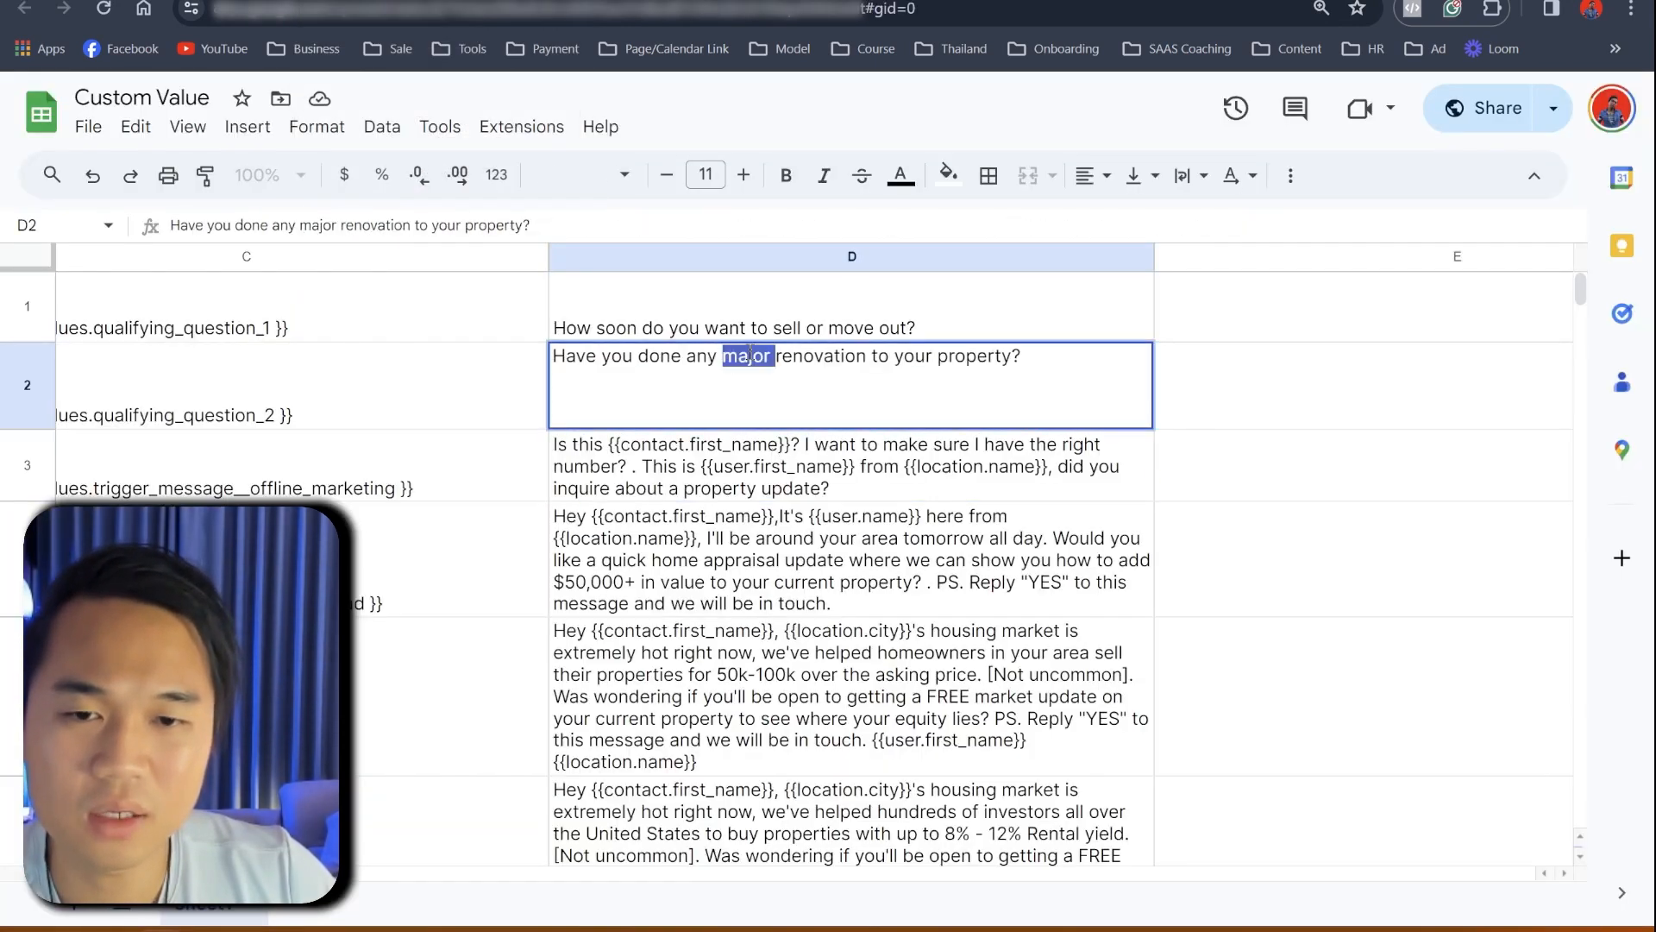
pyautogui.tripleClick(750, 355)
pyautogui.hotkey('ctrl', 'c')
pyautogui.hotkey('ctrl', 'Tab')
pyautogui.click(1553, 529)
pyautogui.click(1525, 593)
pyautogui.click(809, 525)
pyautogui.hotkey('ctrl', 'v')
pyautogui.click(1011, 687)
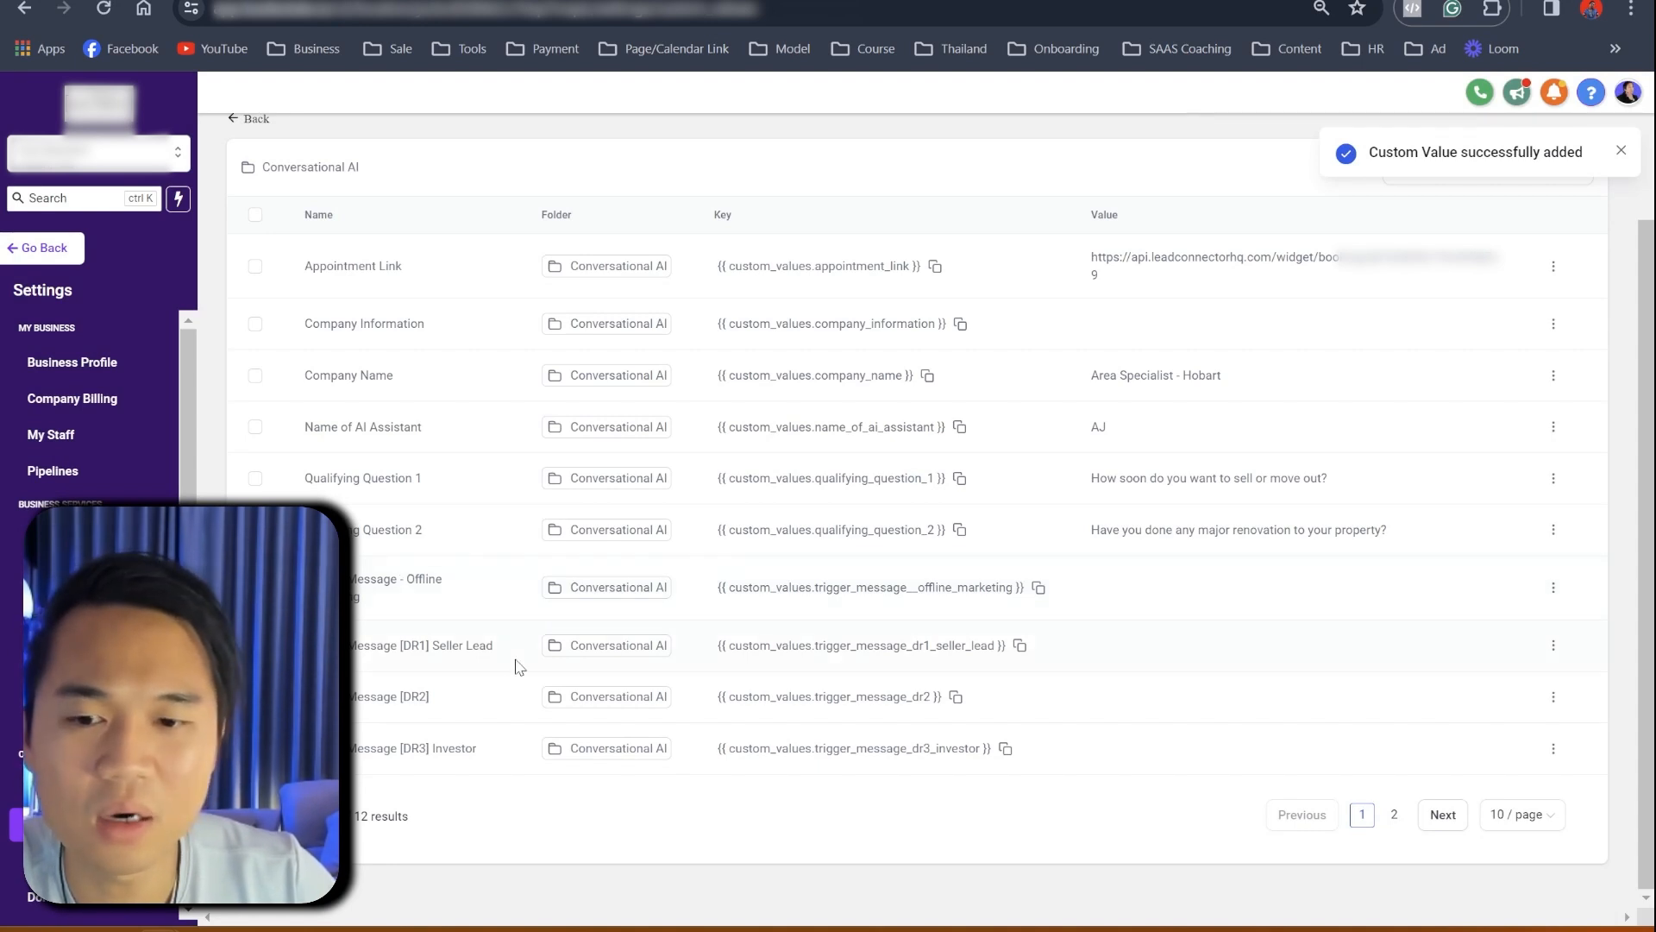
# - Show 50 custom values per page so all 12 Conversational AI values are listed
pyautogui.scroll(2, 425, 697)
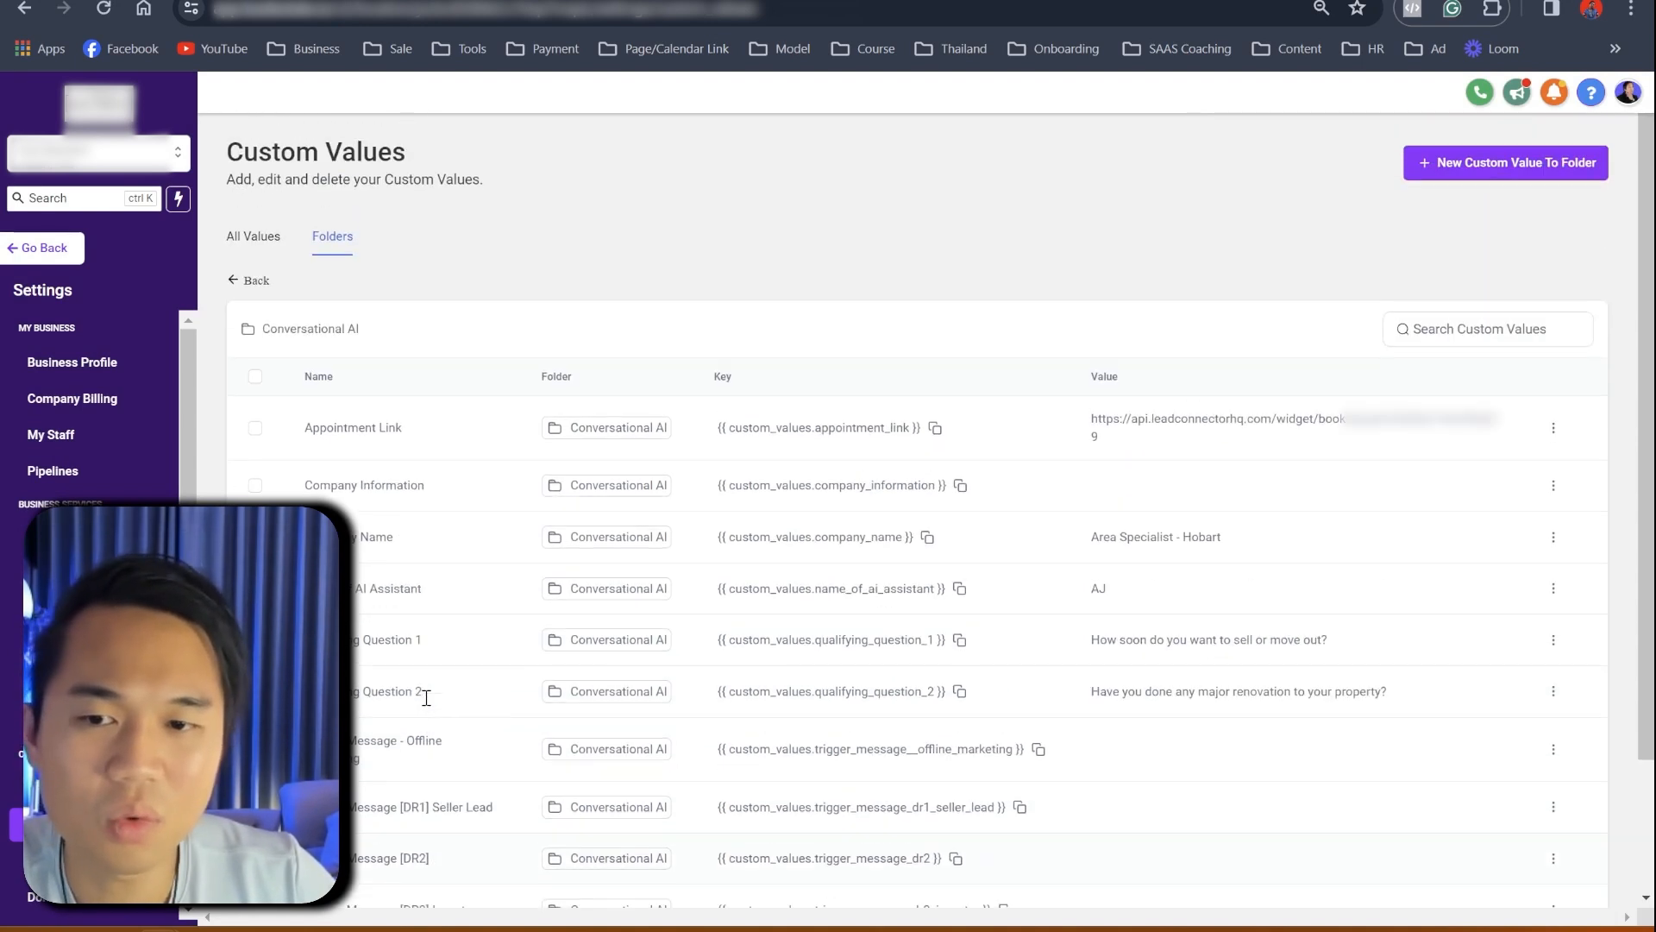
pyautogui.scroll(-2, 431, 707)
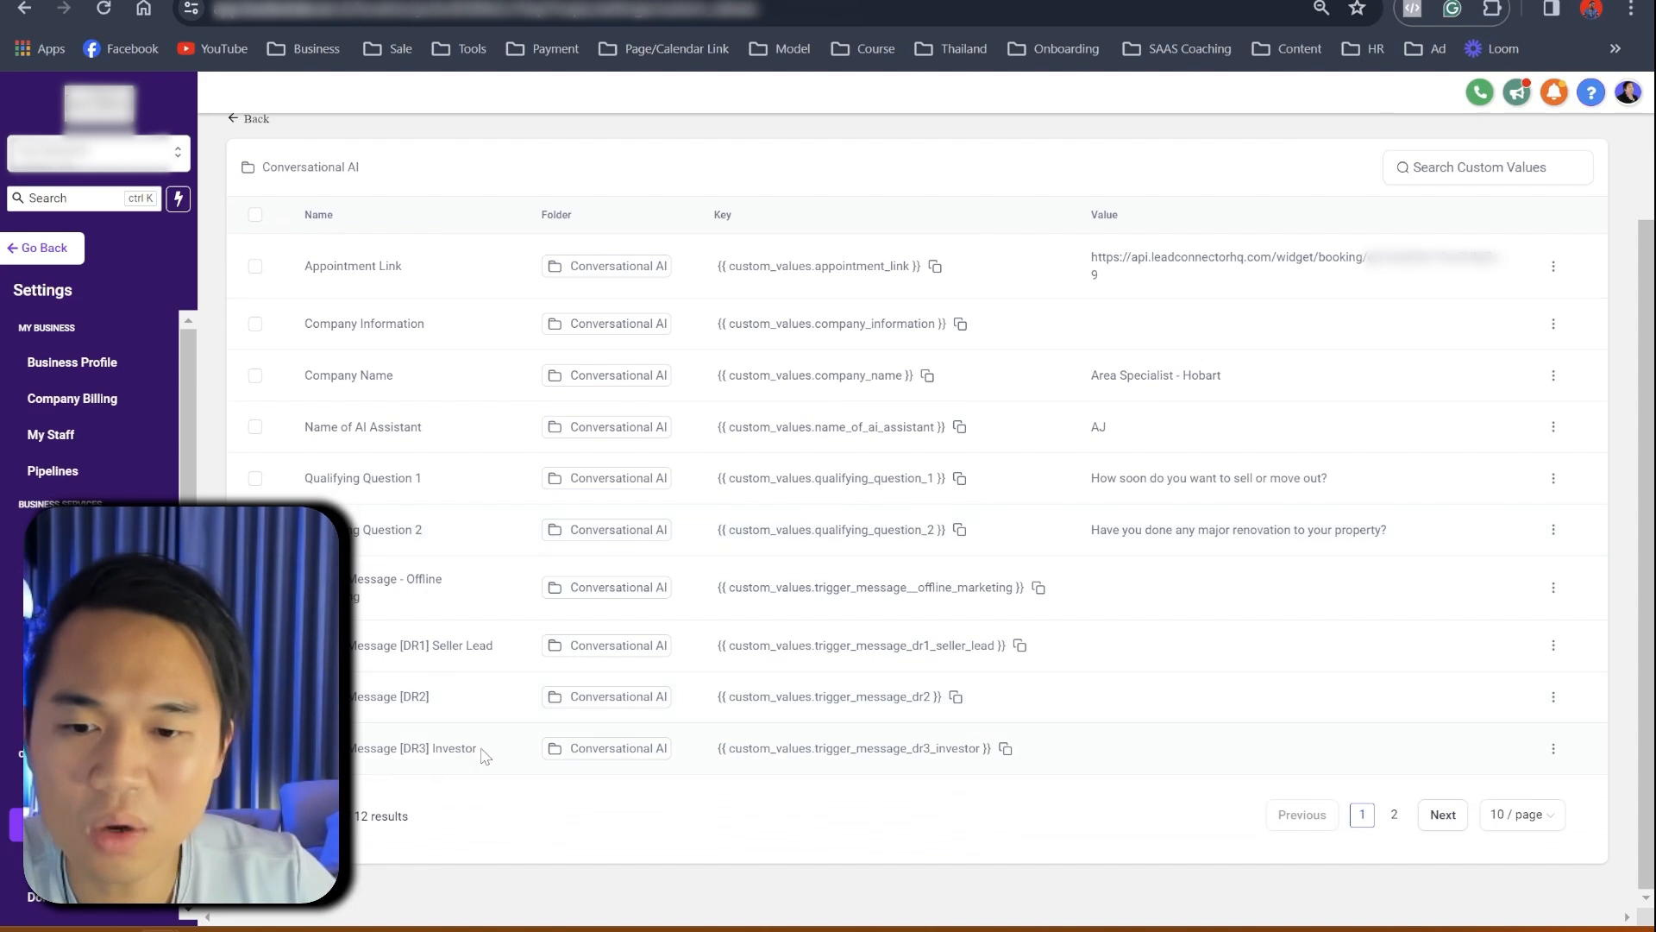
pyautogui.click(1516, 814)
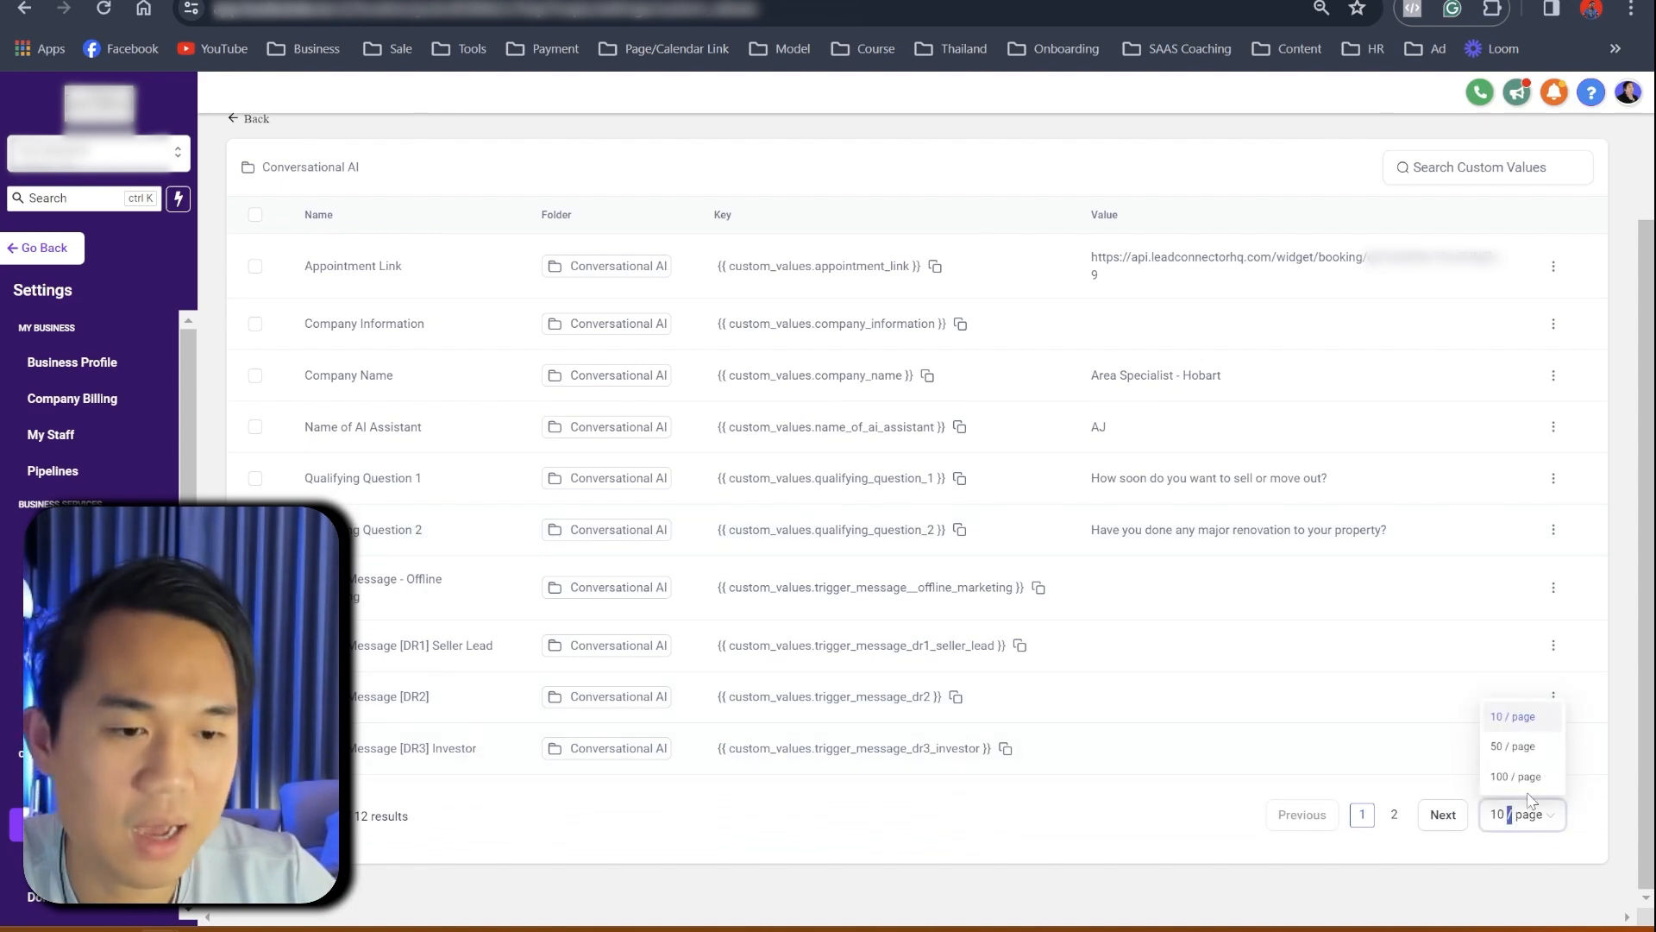
pyautogui.click(1511, 747)
pyautogui.scroll(-2, 402, 770)
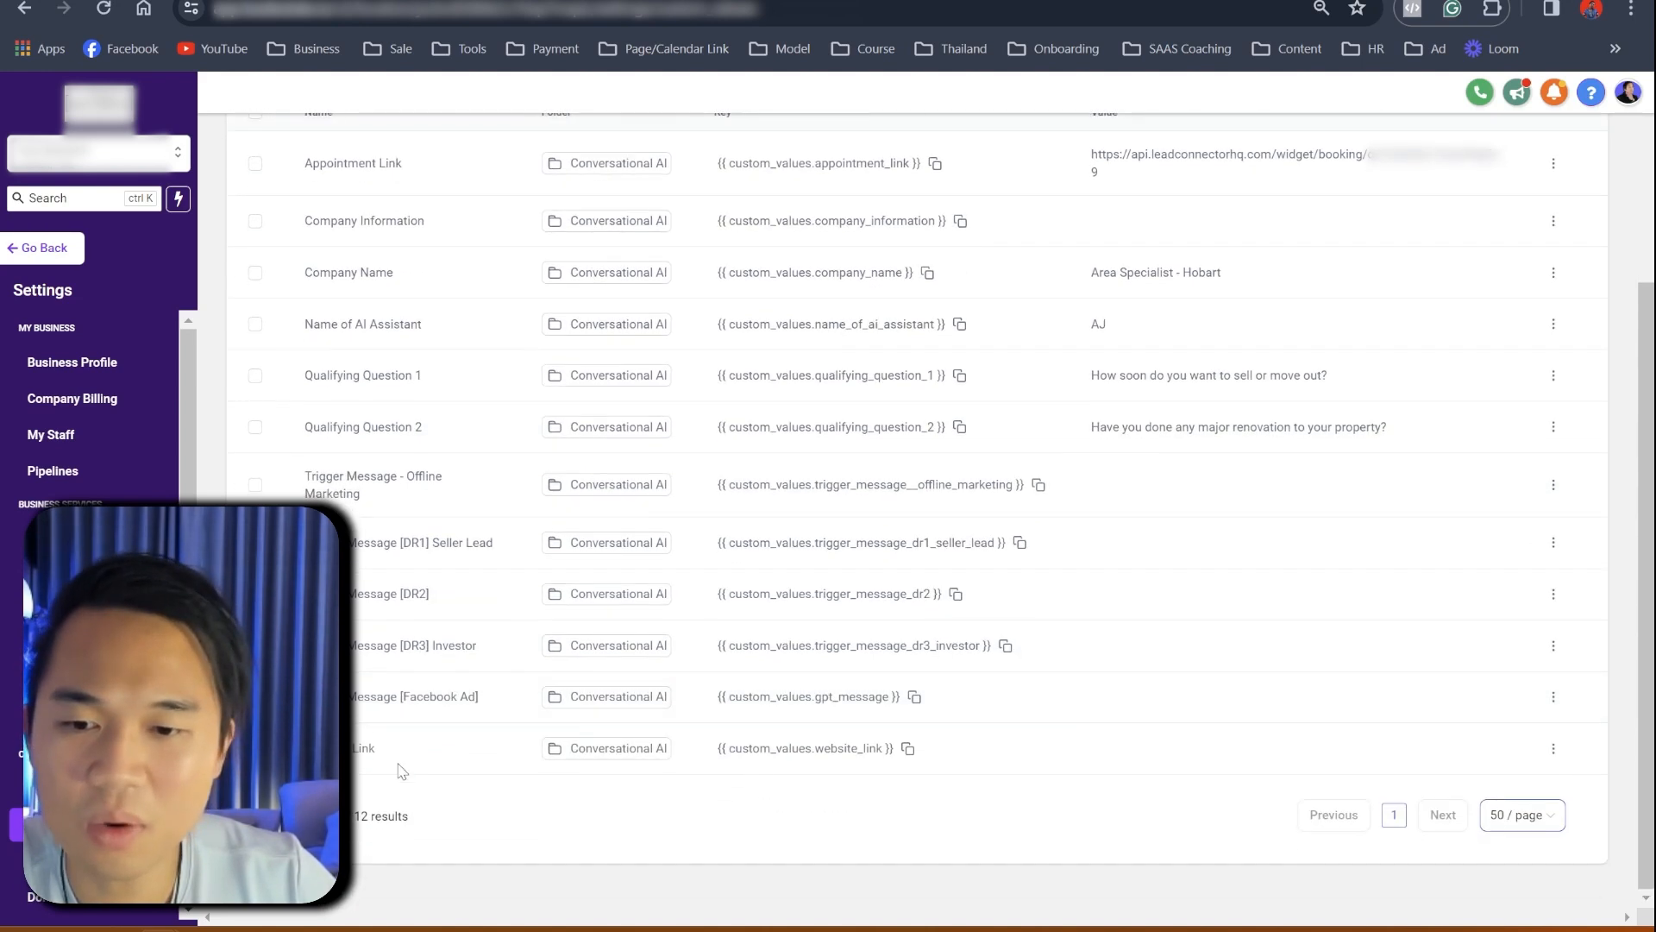
pyautogui.moveTo(341, 697); pyautogui.dragTo(493, 707)
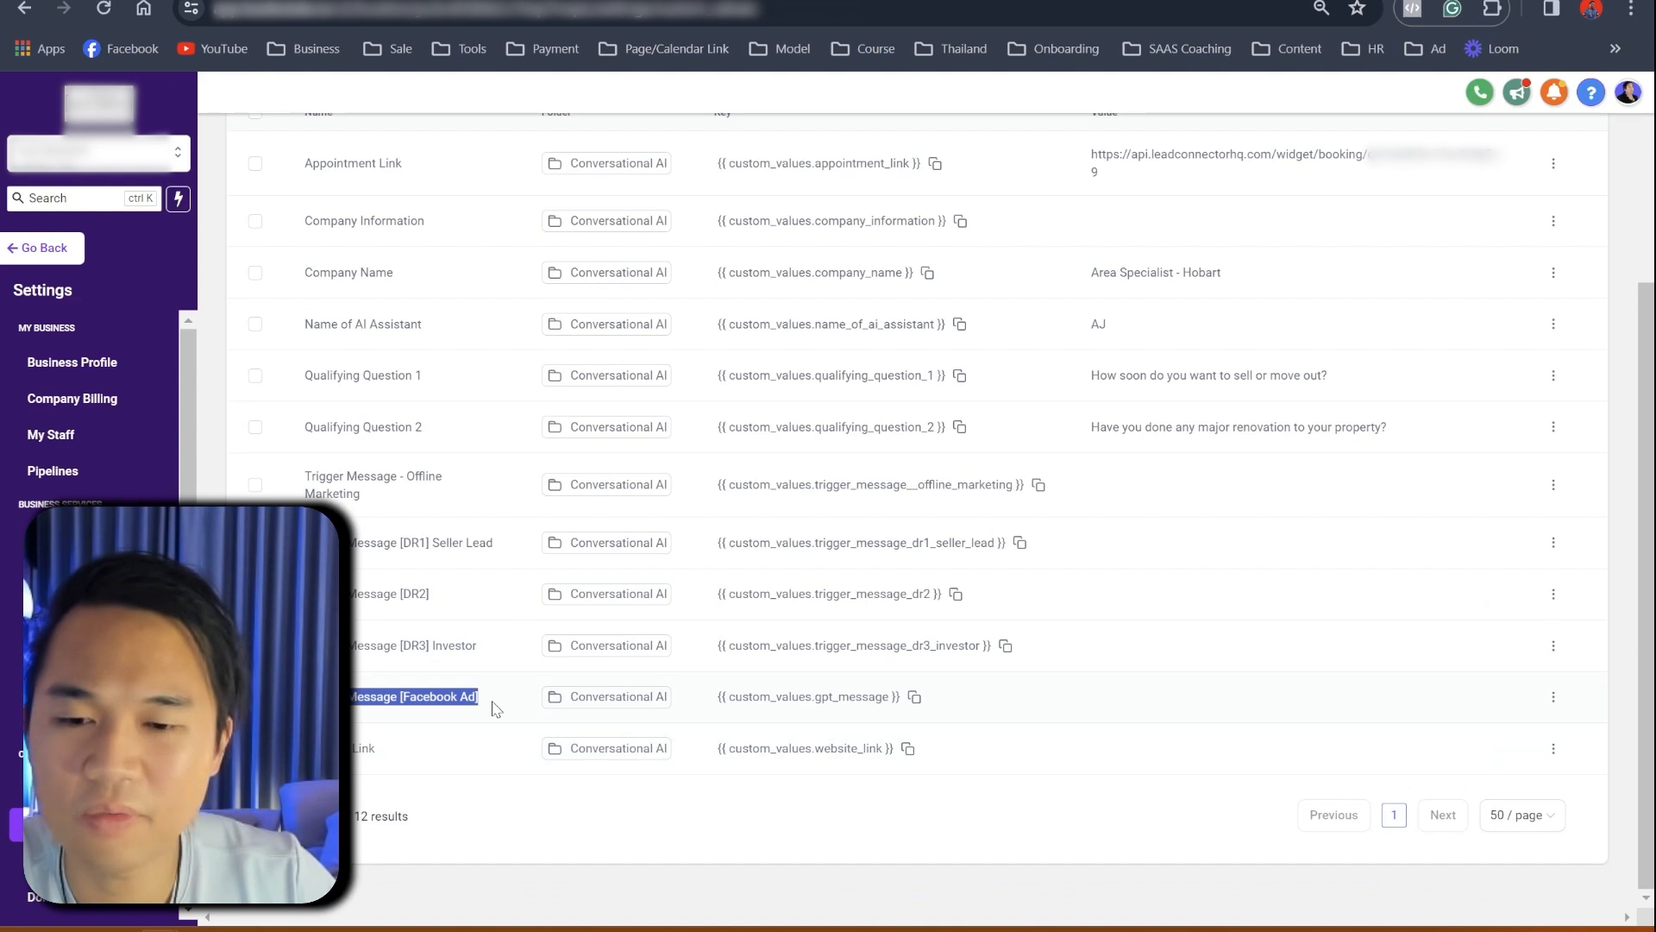
pyautogui.click(285, 617)
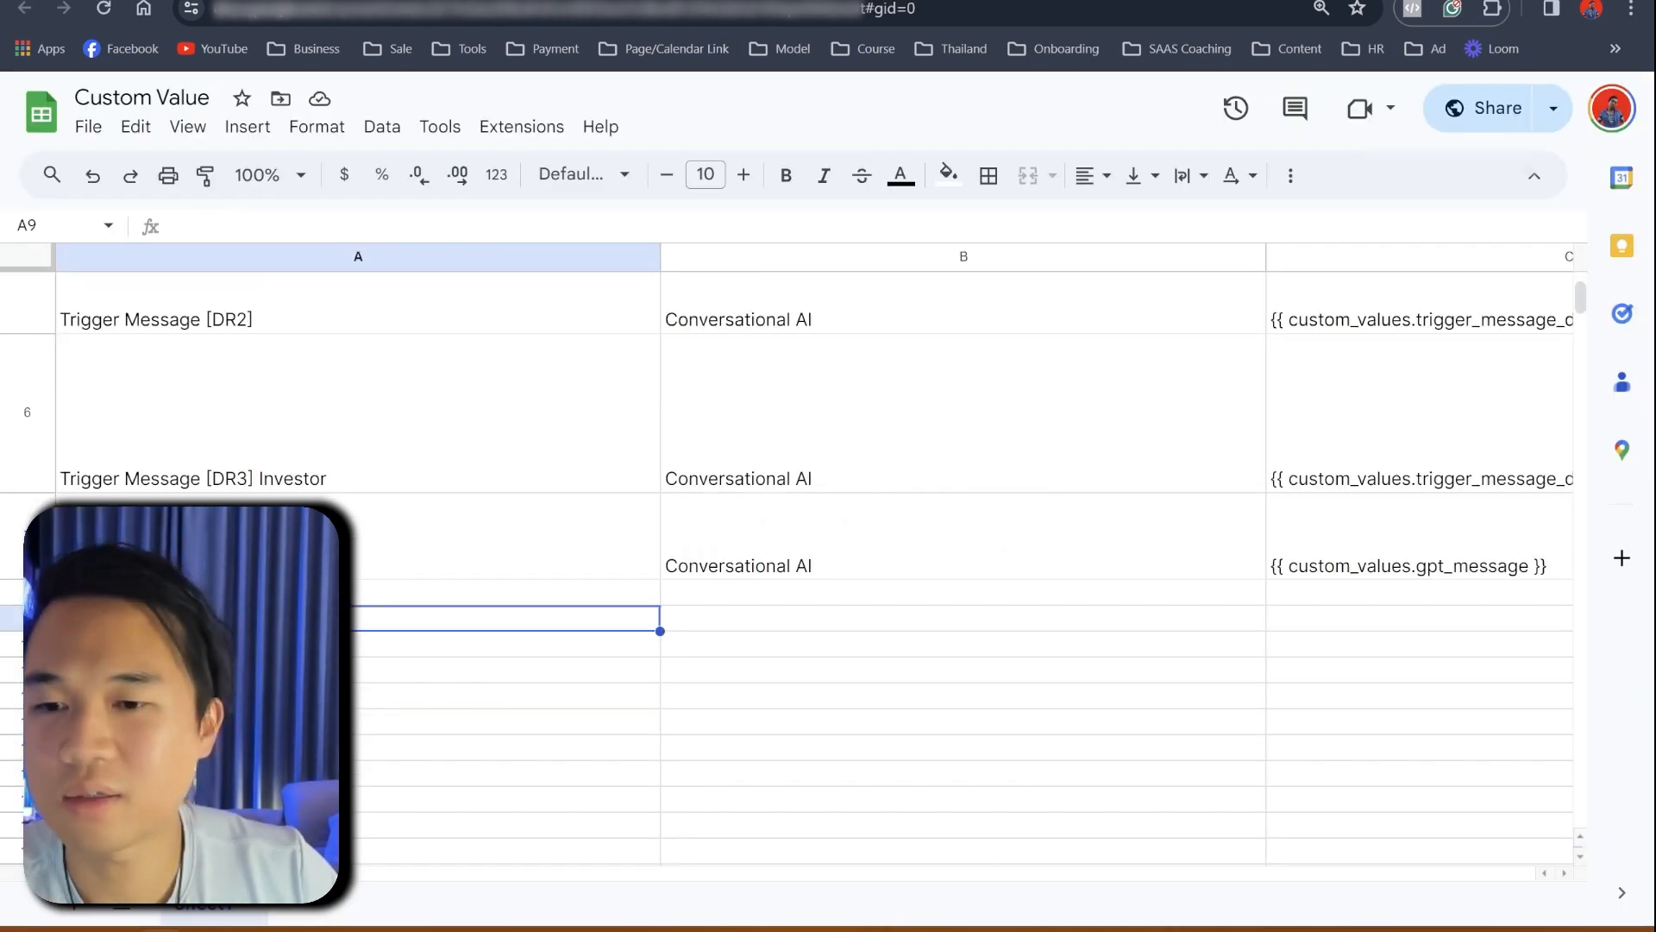
# - Find the Facebook Ad trigger message row and copy its text from cell D7
pyautogui.moveTo(285, 552); pyautogui.dragTo(881, 550)
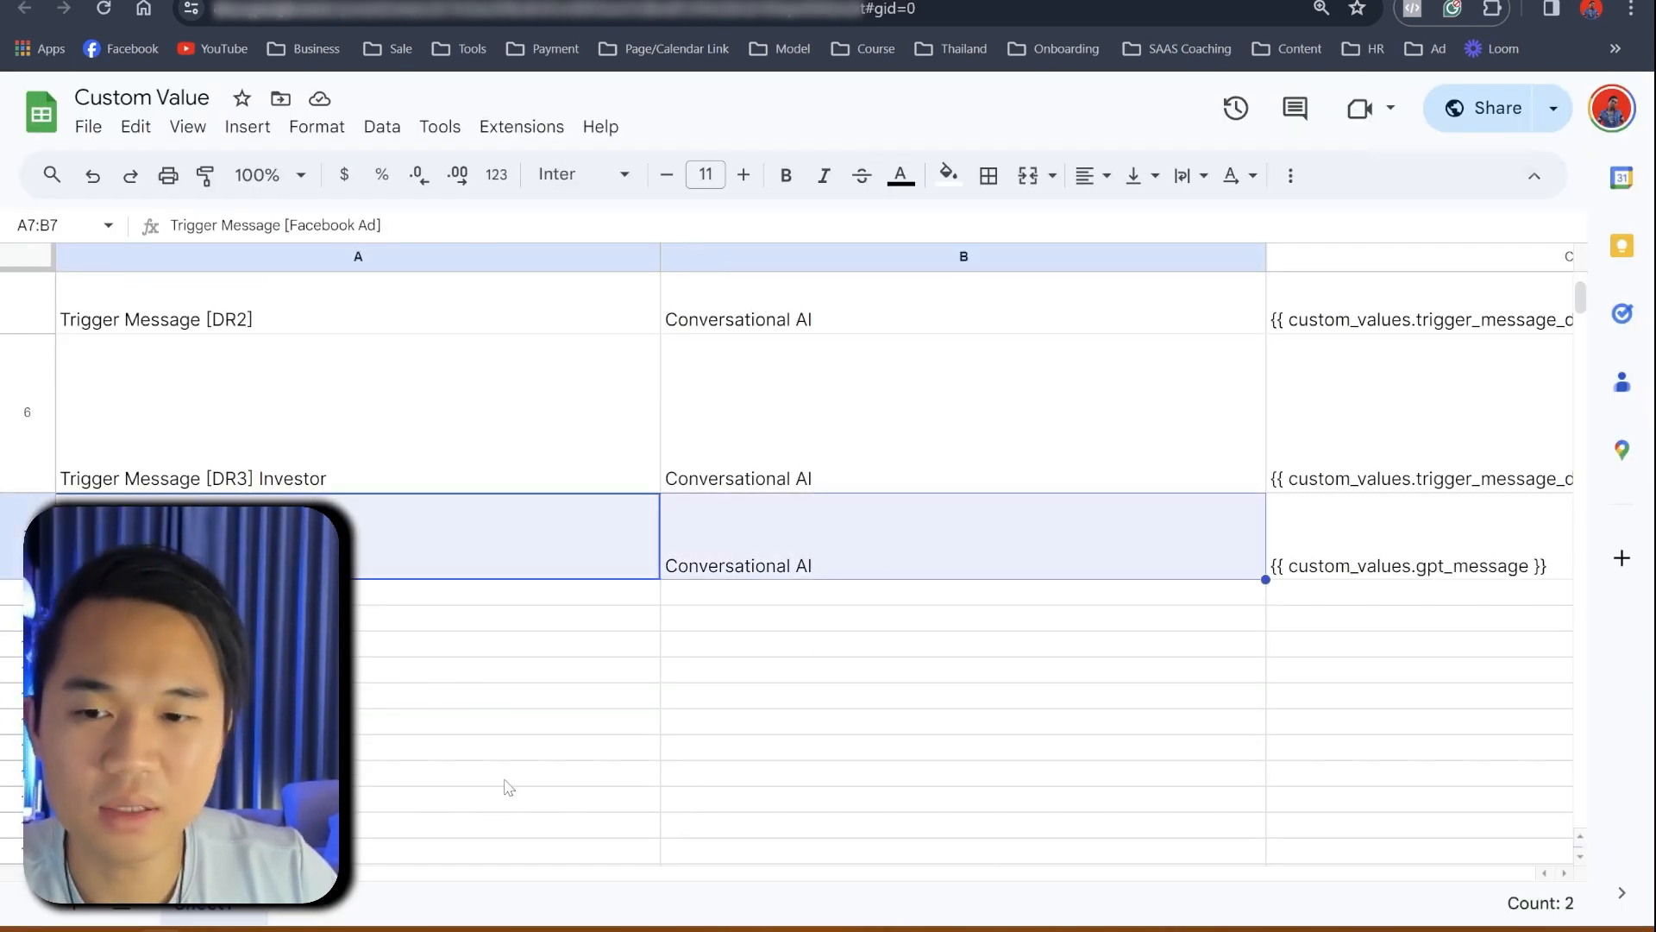
pyautogui.click(508, 797)
pyautogui.hscroll(1, 813, 539)
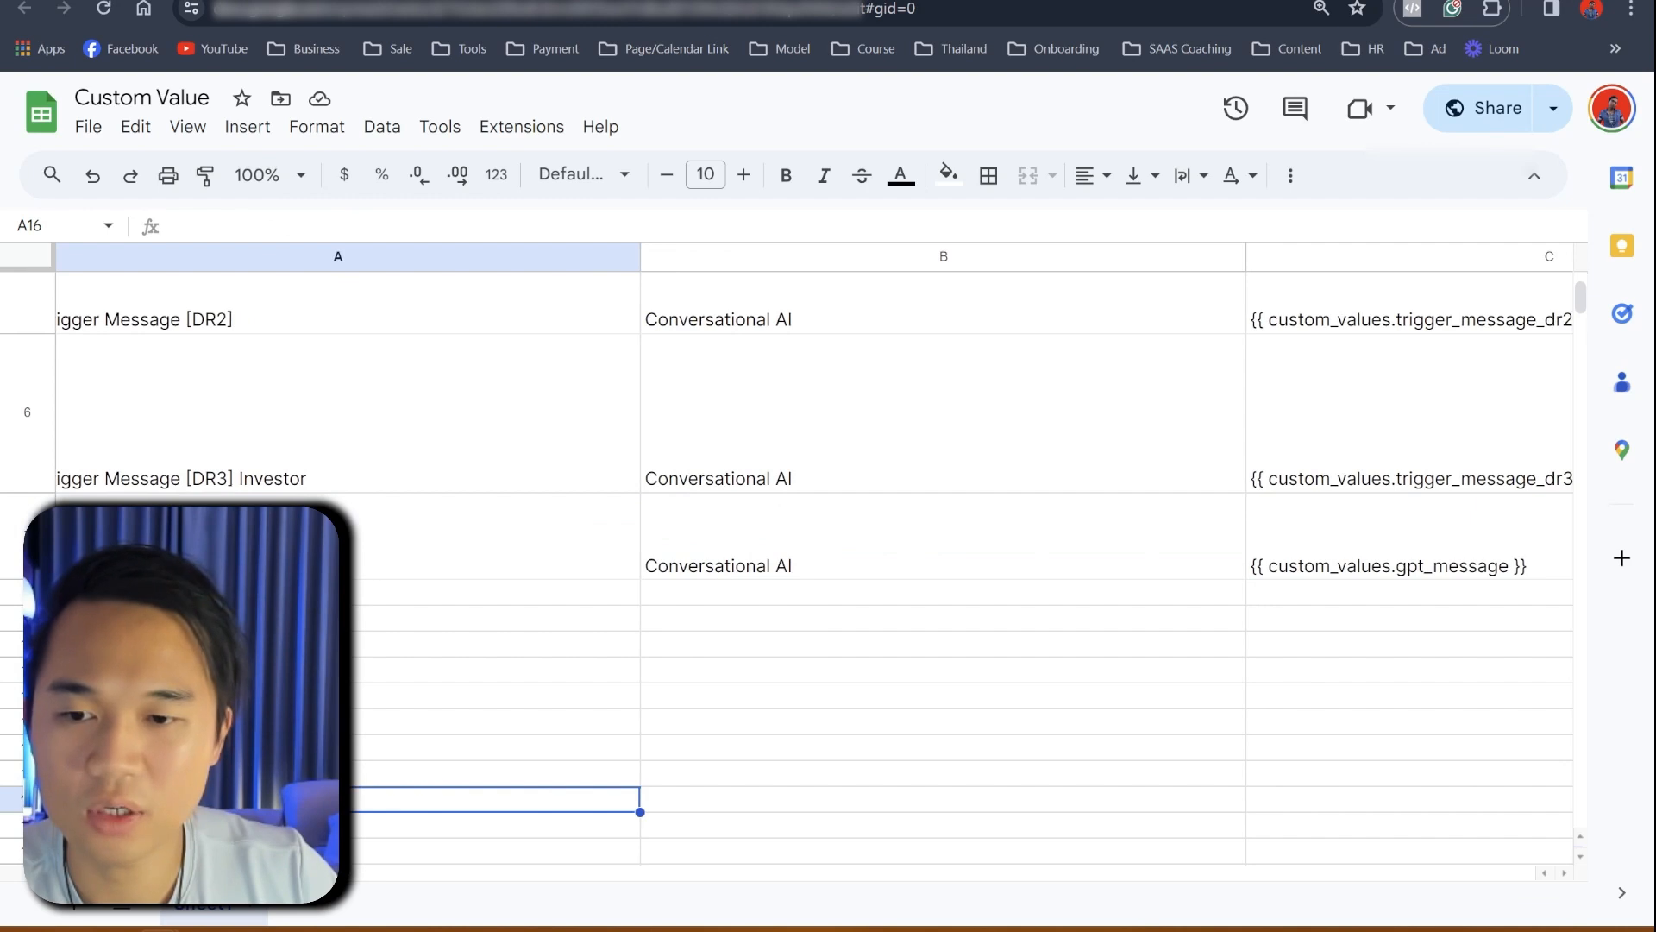
pyautogui.hscroll(10, 509, 603)
pyautogui.click(508, 570)
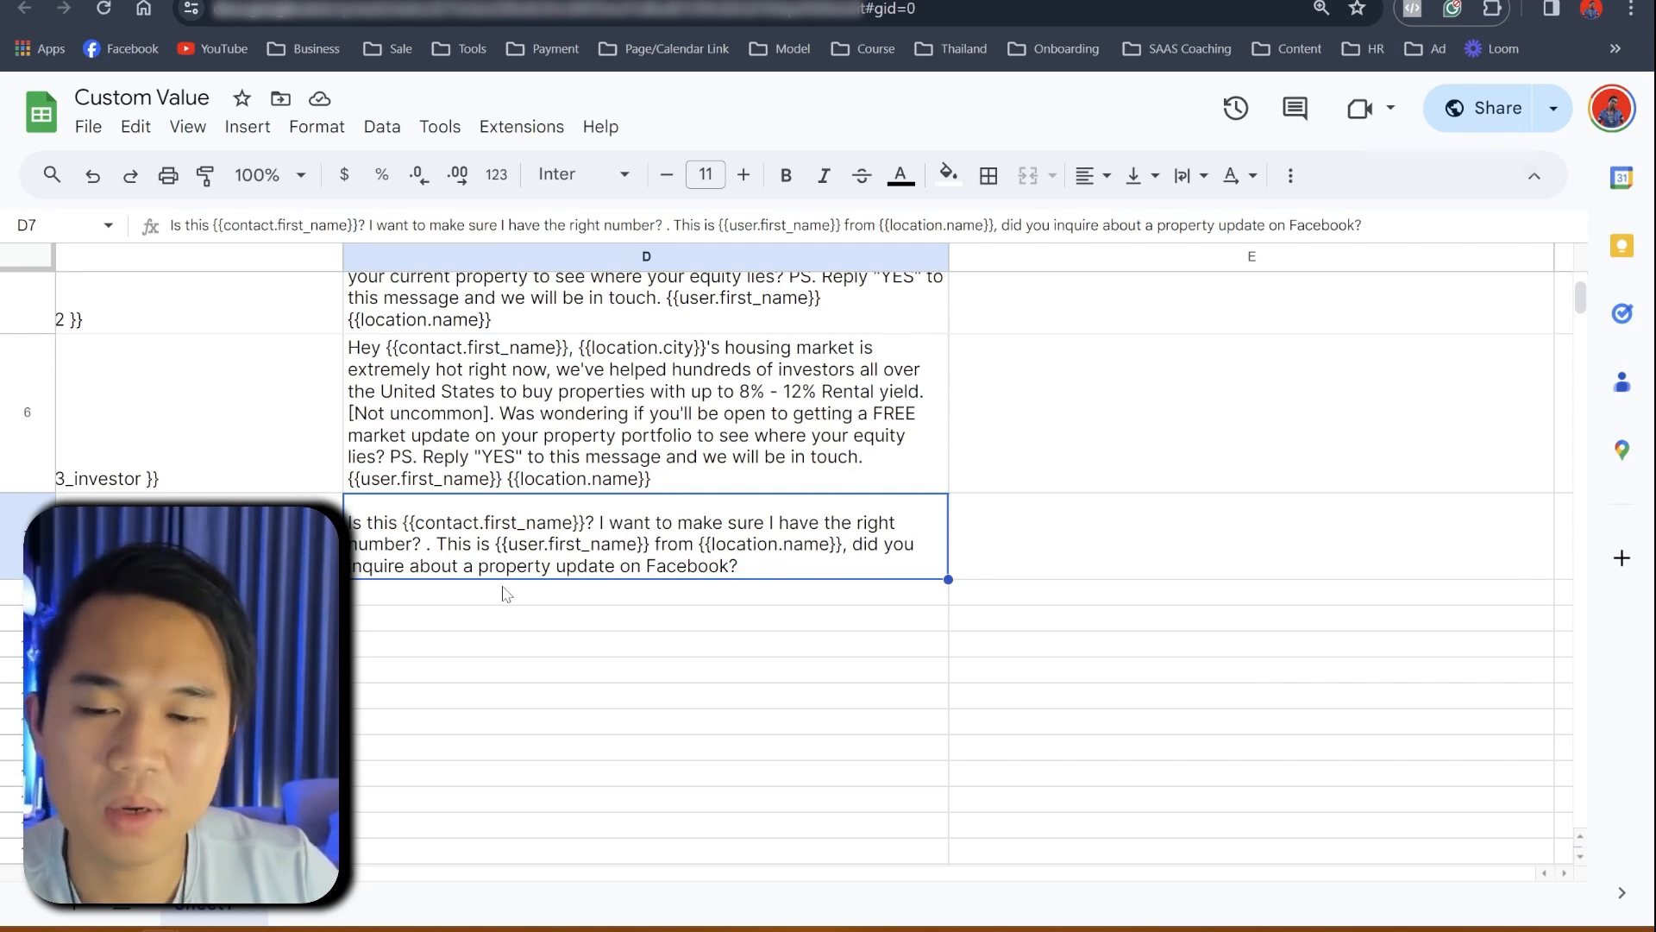
pyautogui.hotkey('ctrl', 'c')
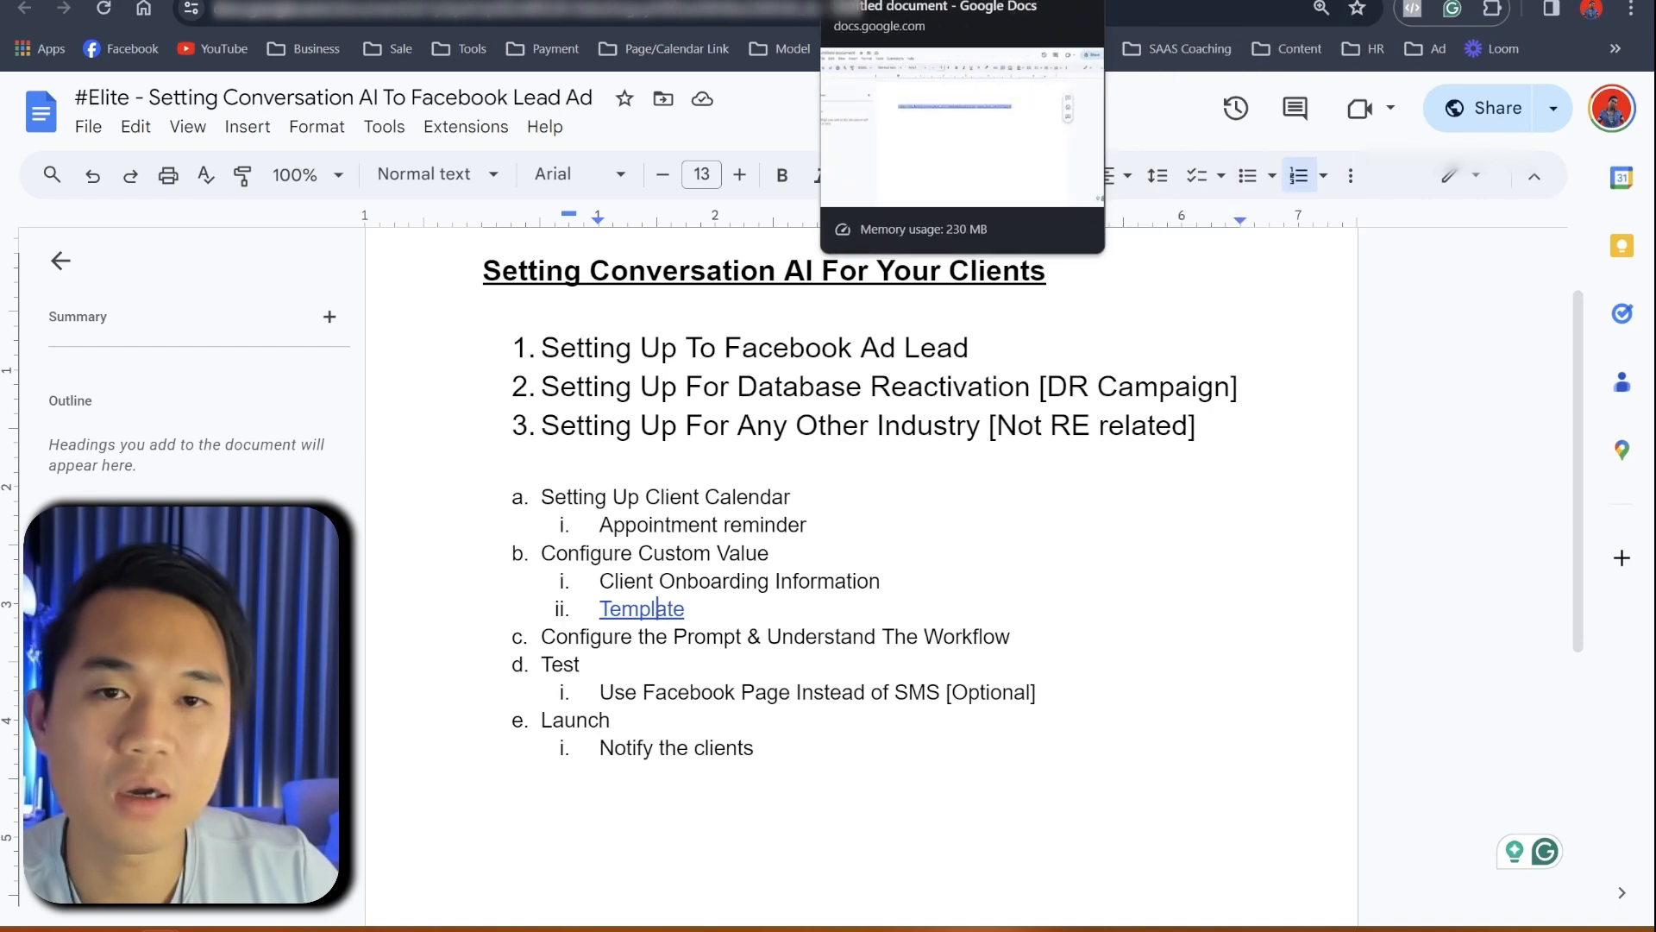
# - Paste the 'Is this {{contact.first_name}}?' enquiry message into Trigger Message [Facebook Ad] and update it
pyautogui.click(897, 0)
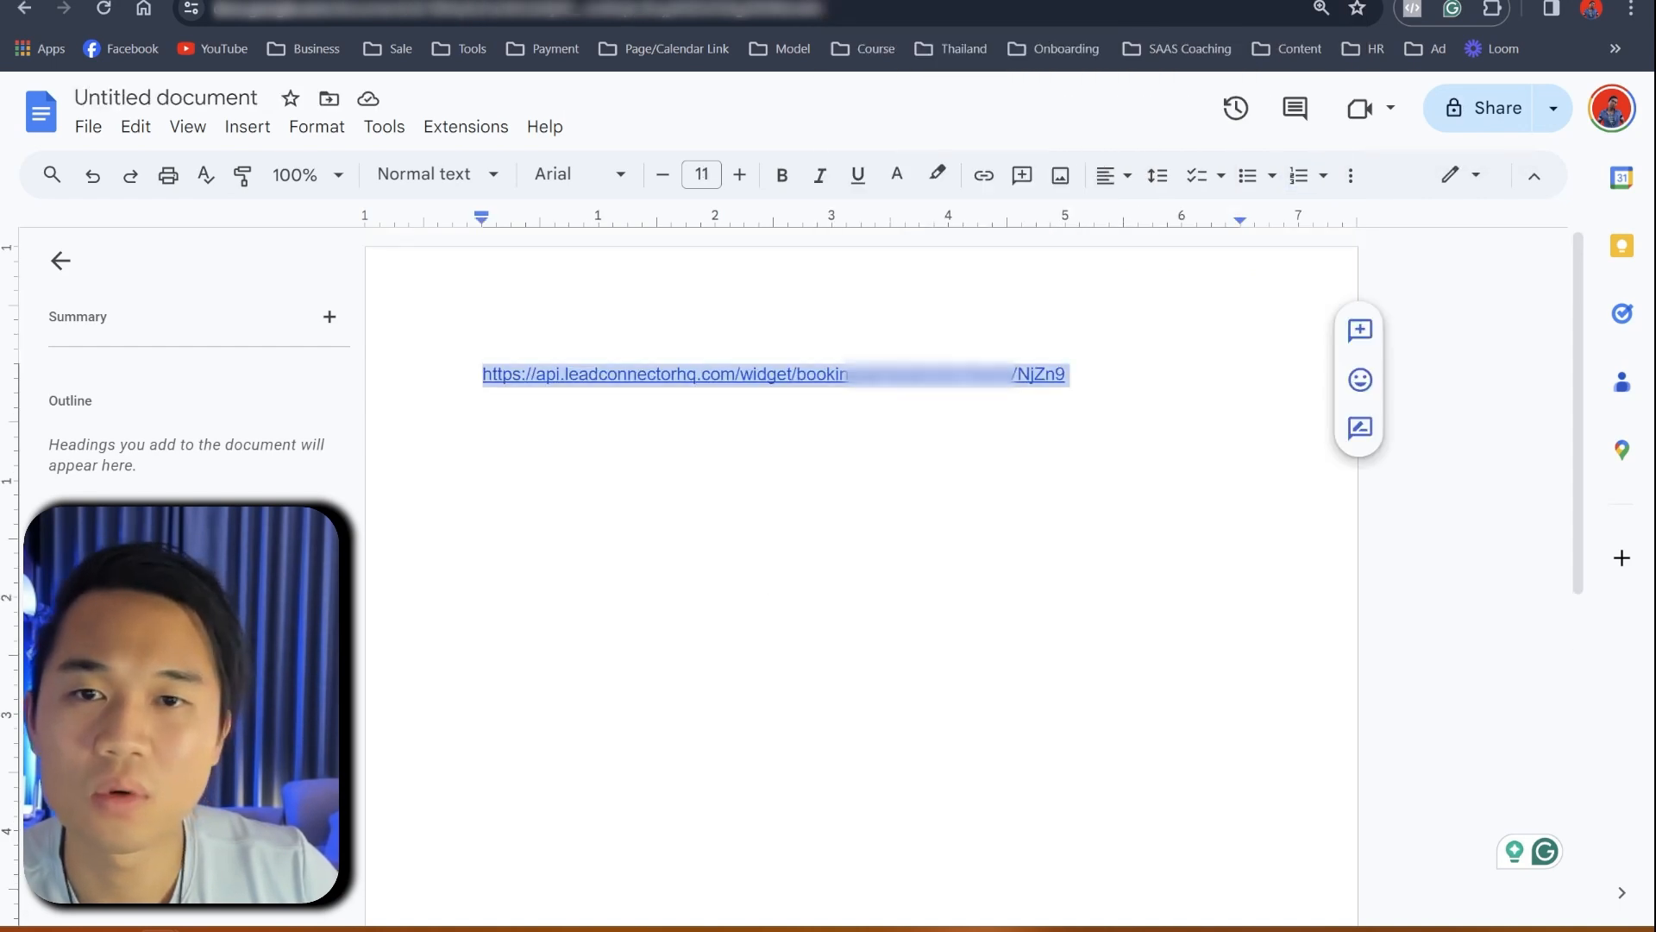
pyautogui.click(640, 0)
pyautogui.click(1061, 710)
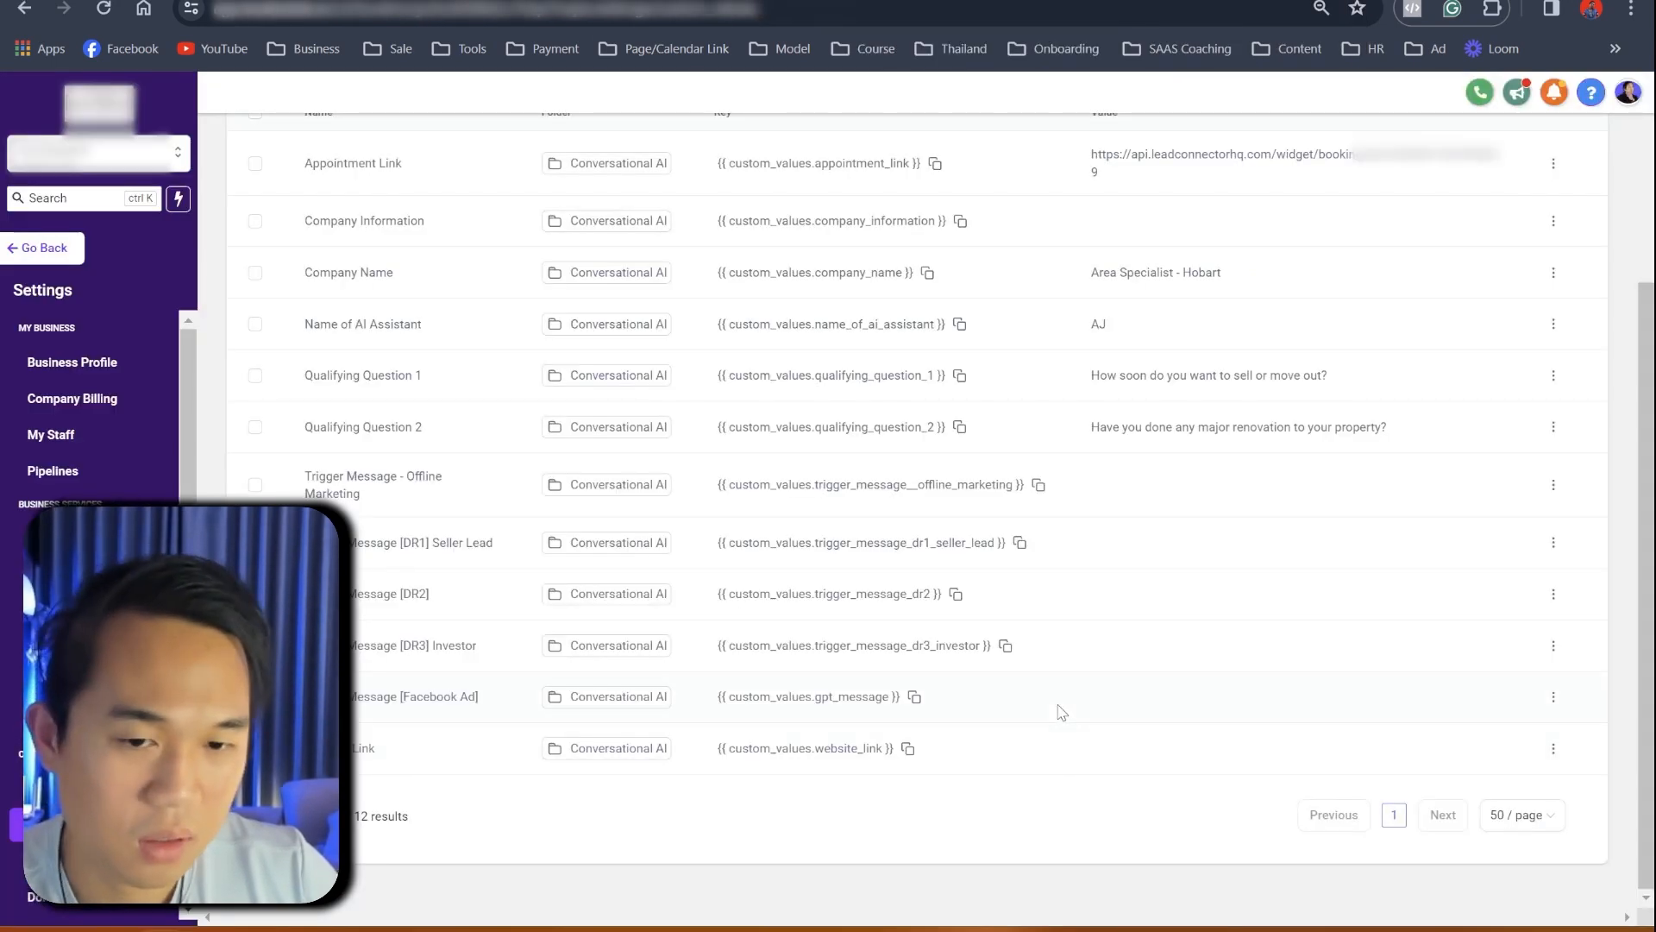
pyautogui.click(1553, 699)
pyautogui.click(1526, 757)
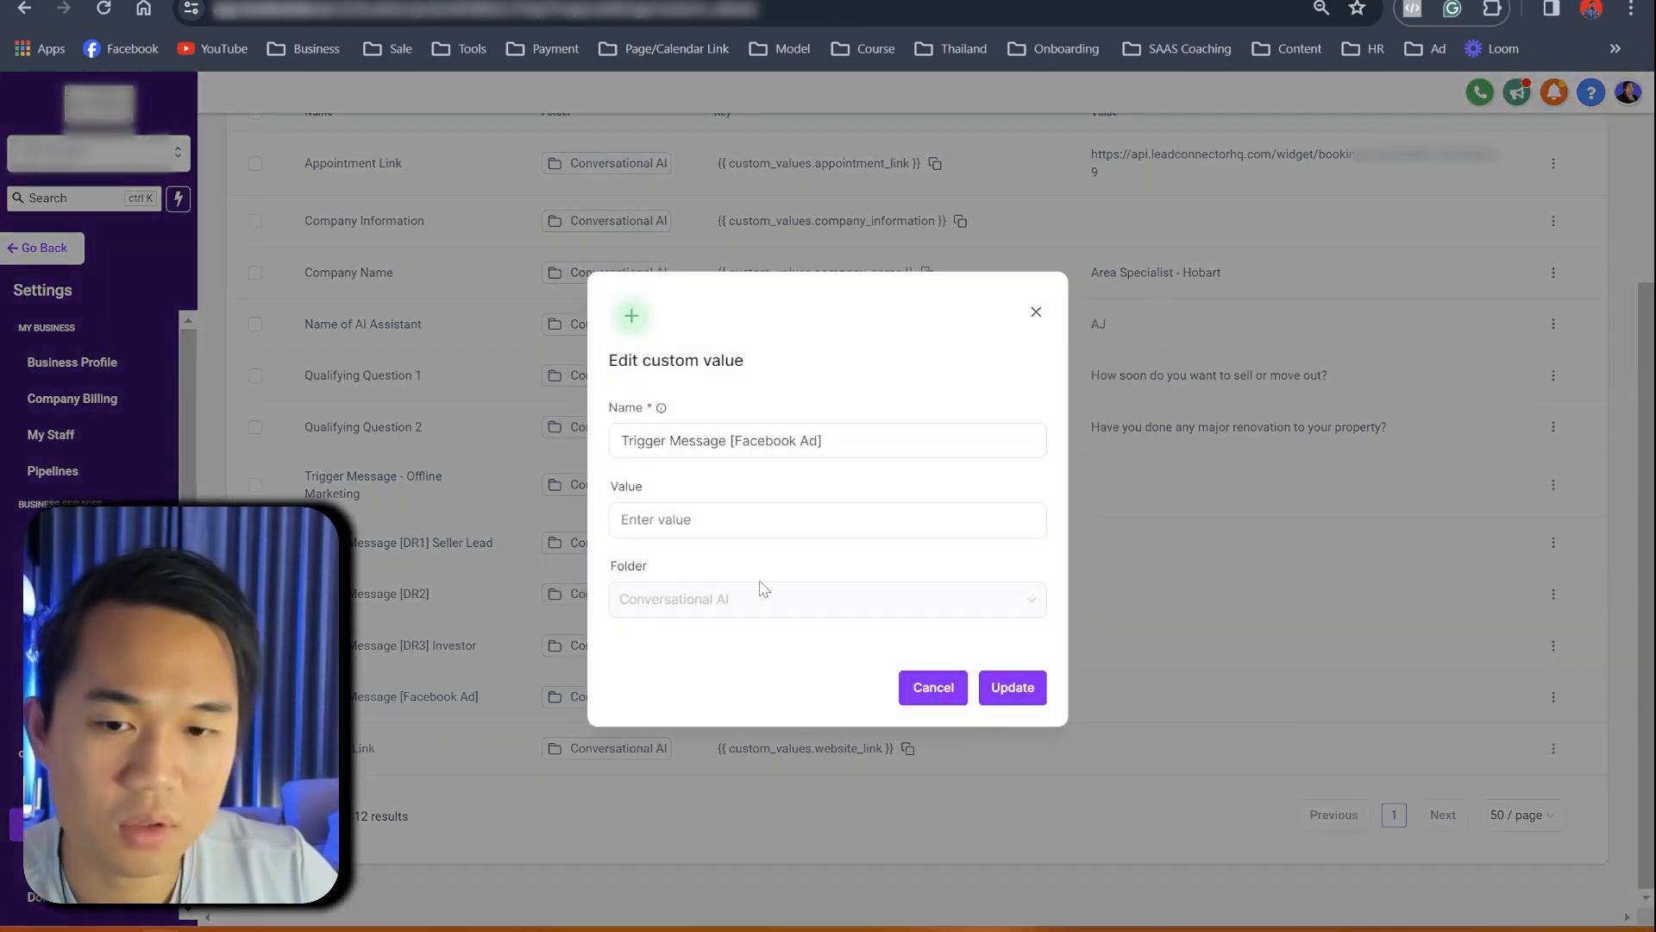
pyautogui.click(717, 517)
pyautogui.hotkey('ctrl', 'v')
pyautogui.click(1005, 691)
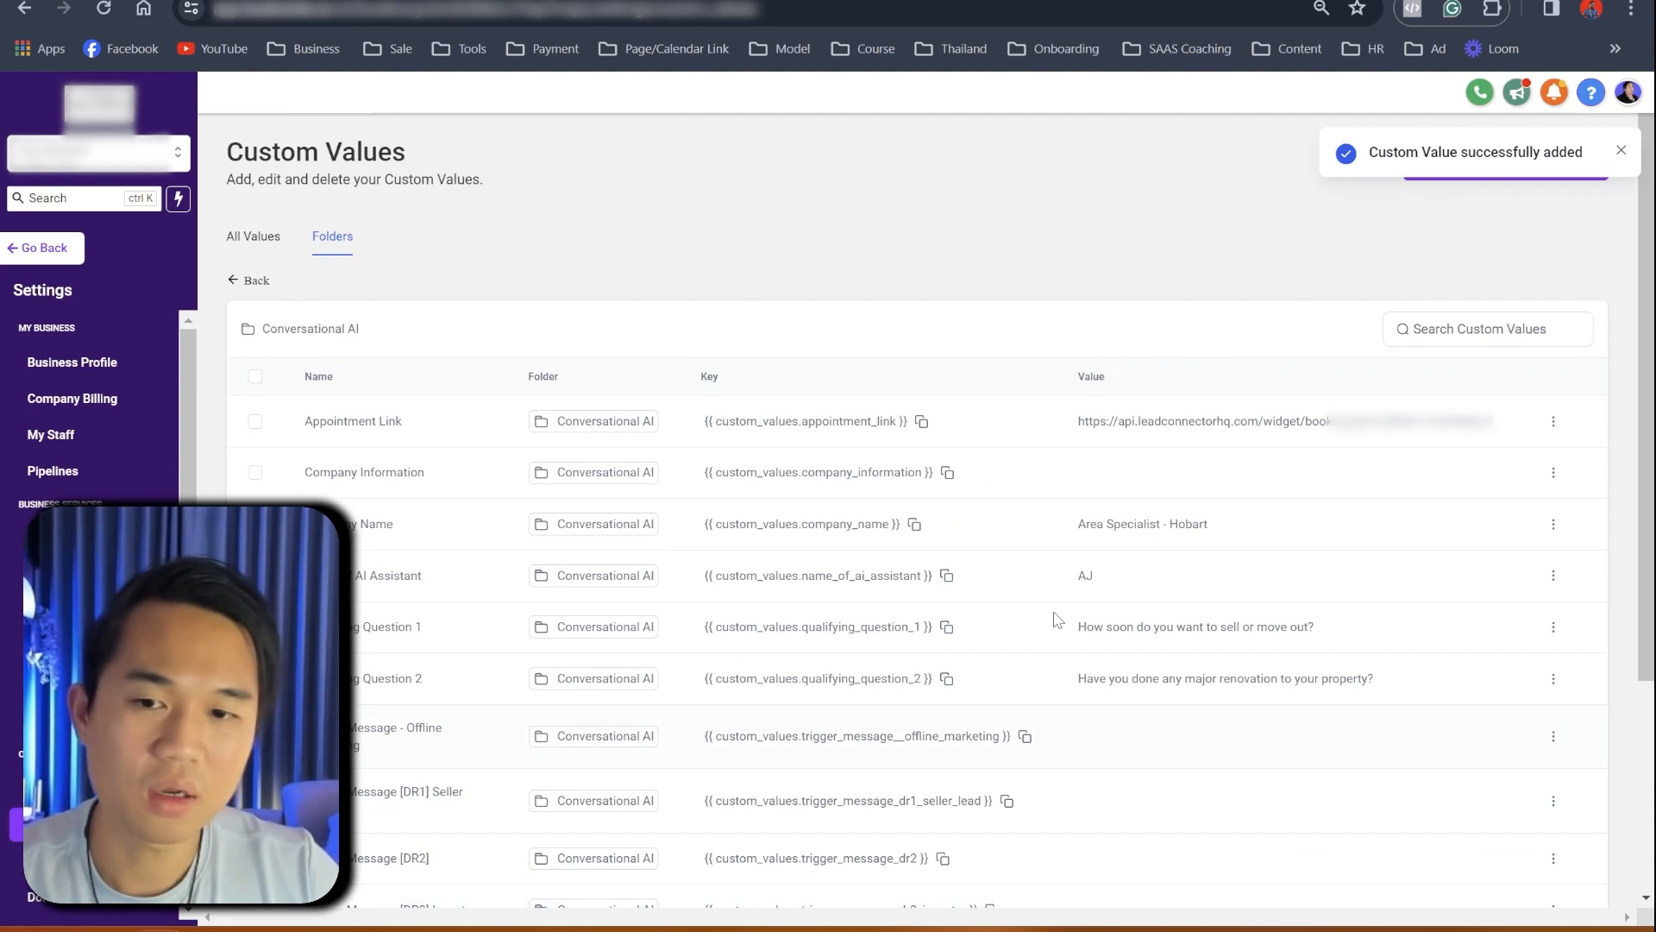
pyautogui.moveTo(302, 476); pyautogui.dragTo(481, 476)
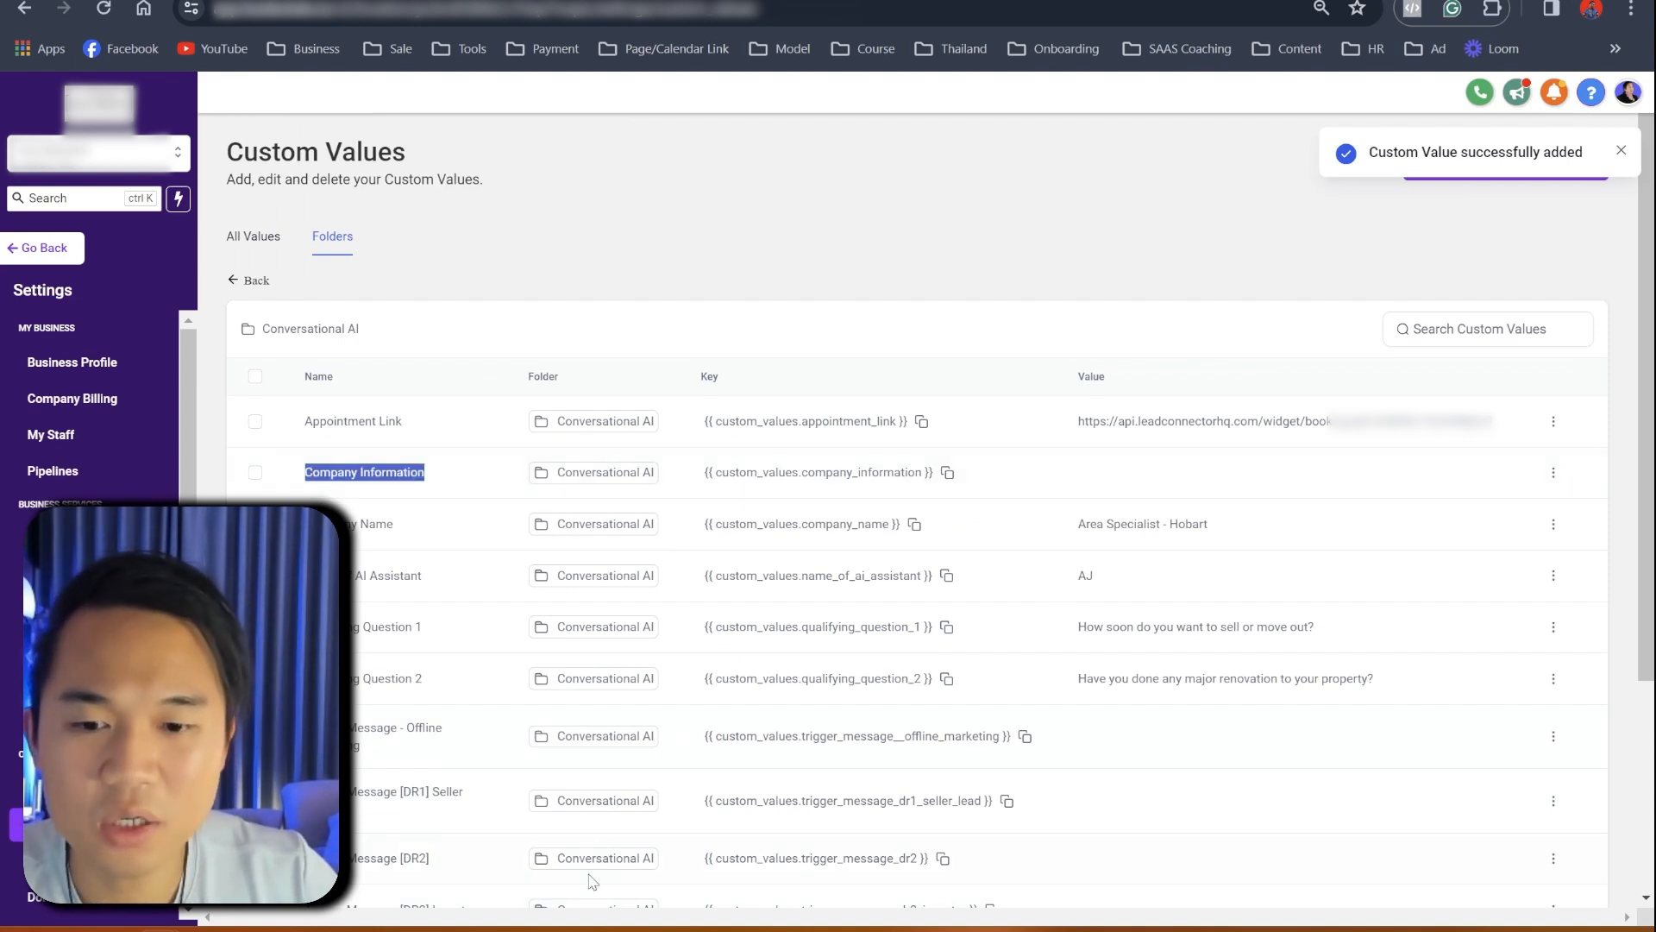
pyautogui.hotkey('alt', 'Tab')
# - Select the USP answer: 3 generations with over 50 years' combined Hobart real estate experience
pyautogui.scroll(-5, 690, 570)
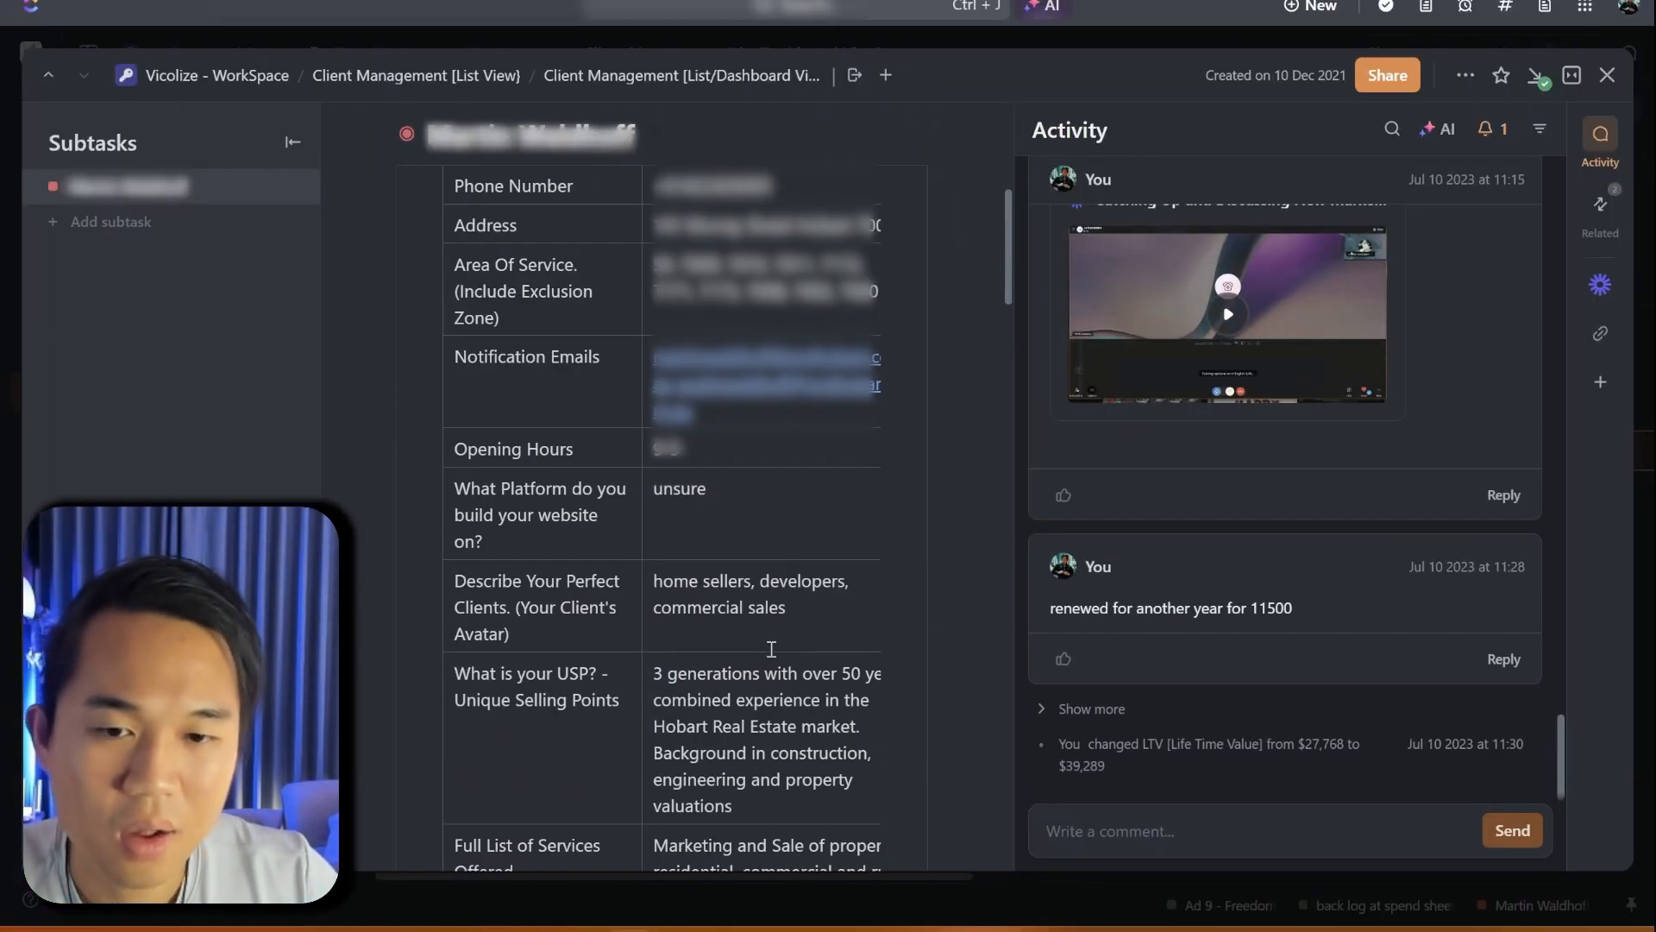
pyautogui.moveTo(658, 449); pyautogui.dragTo(790, 589)
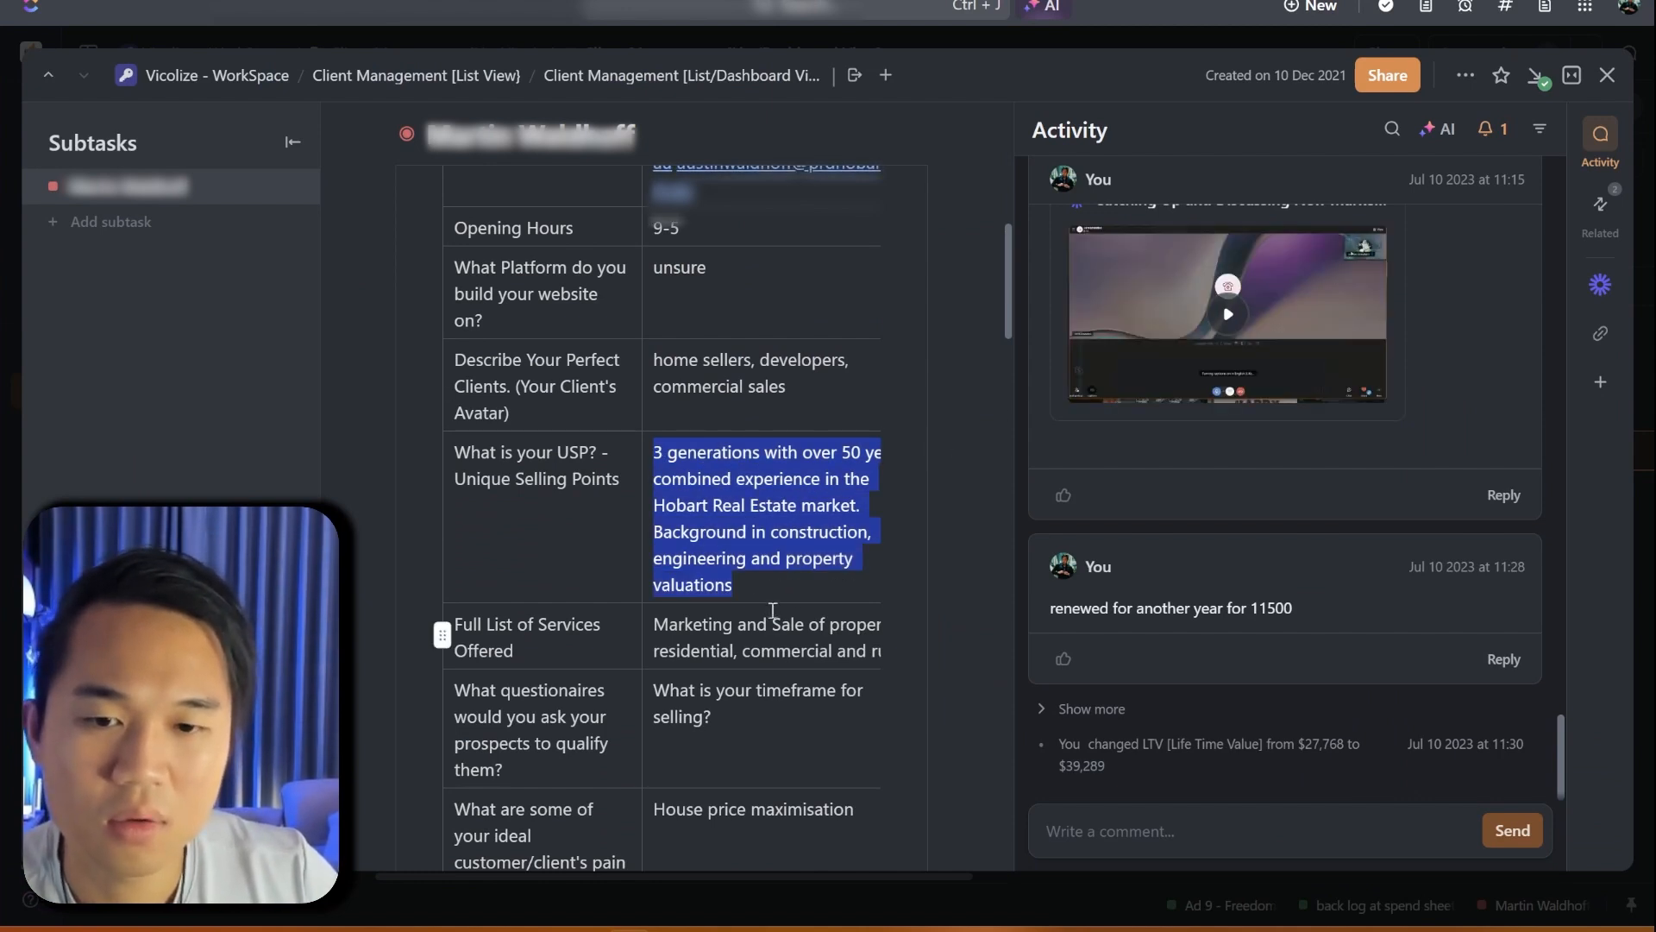
# - Edit the Company Information custom value and type 'Real Estate Agency Located In Hobart' as its value
pyautogui.hotkey('alt', 'Tab')
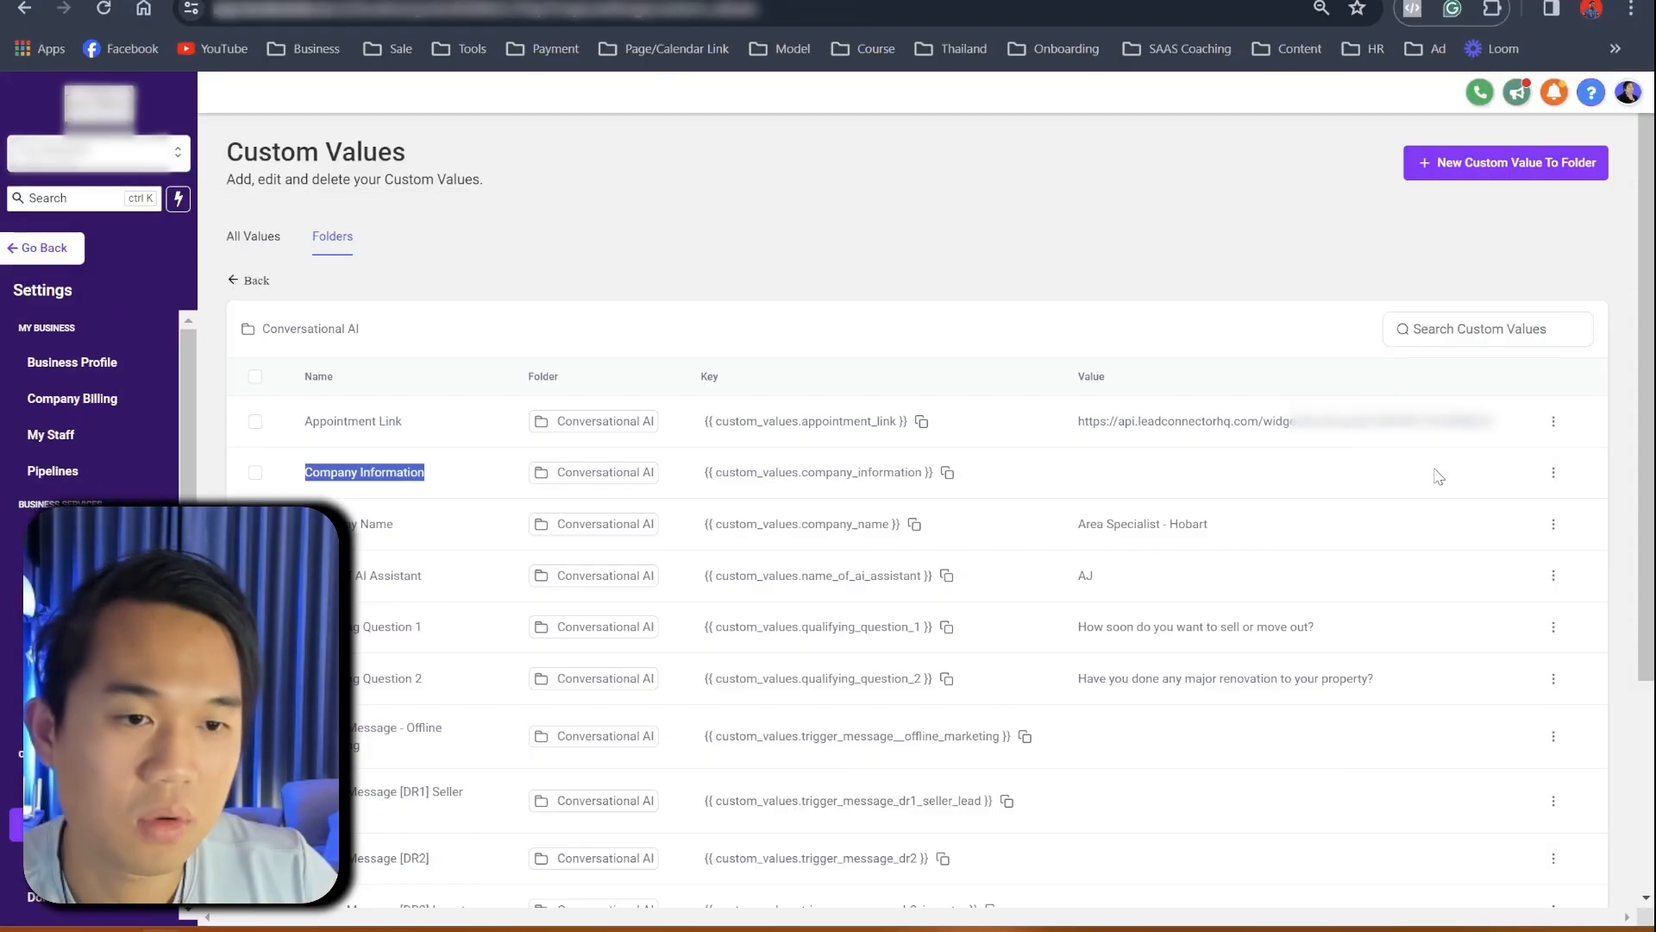
pyautogui.click(1553, 472)
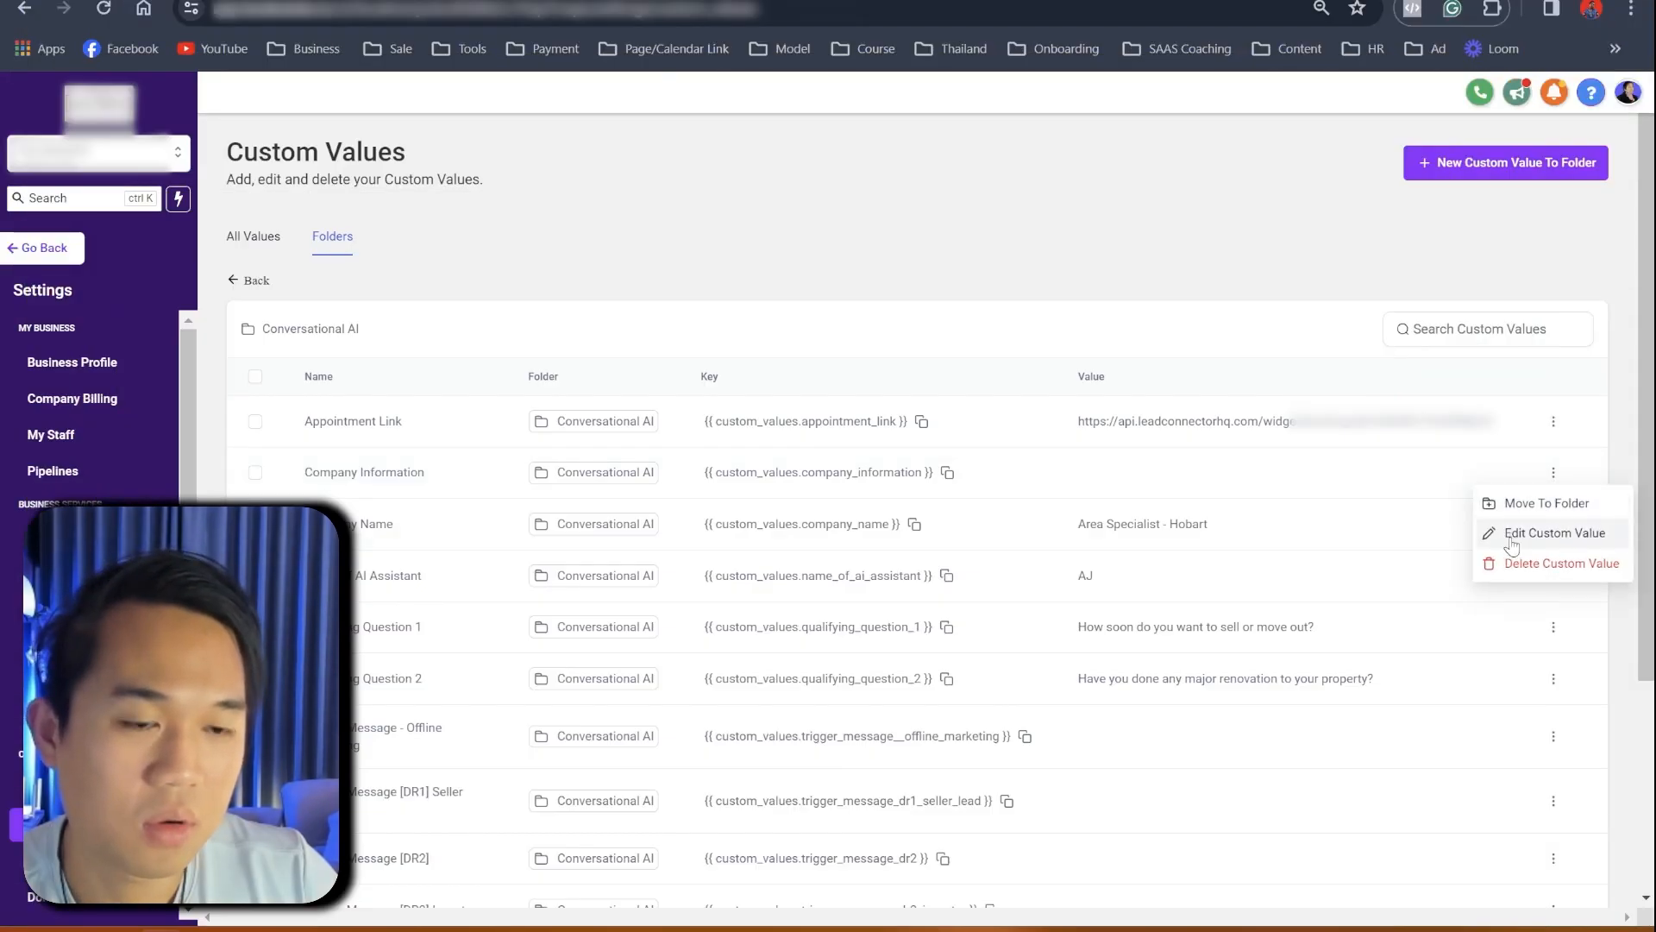
pyautogui.click(1408, 529)
pyautogui.click(723, 527)
pyautogui.write('Real Estae')
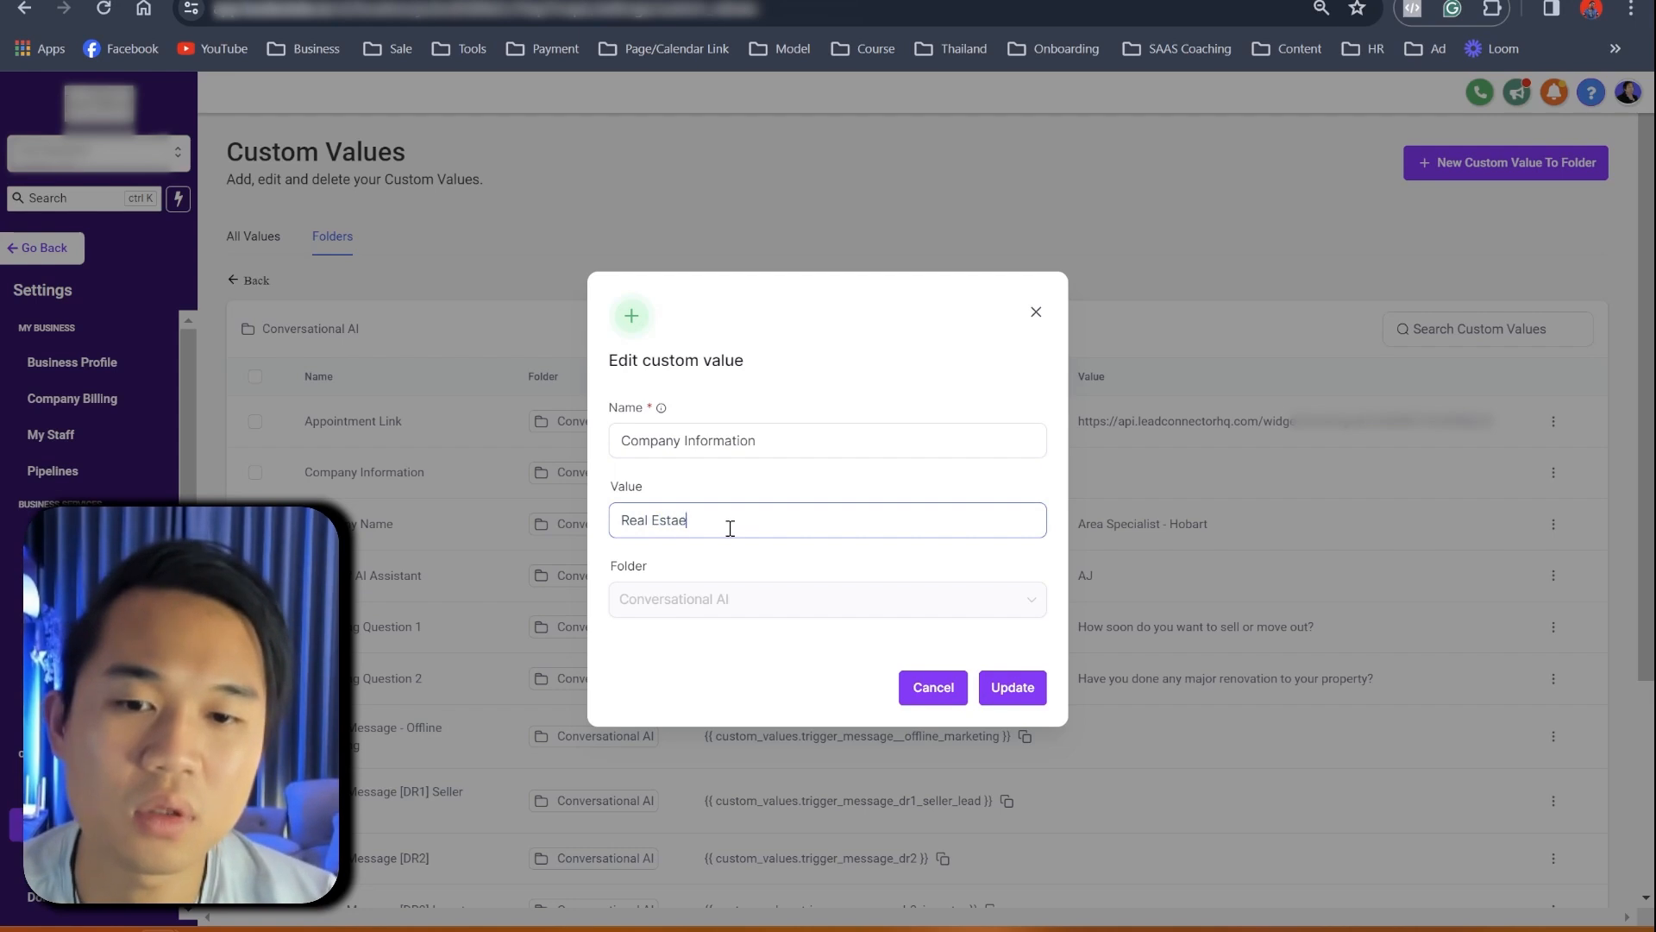
pyautogui.press('BackSpace')
pyautogui.write('te Agency Locati')
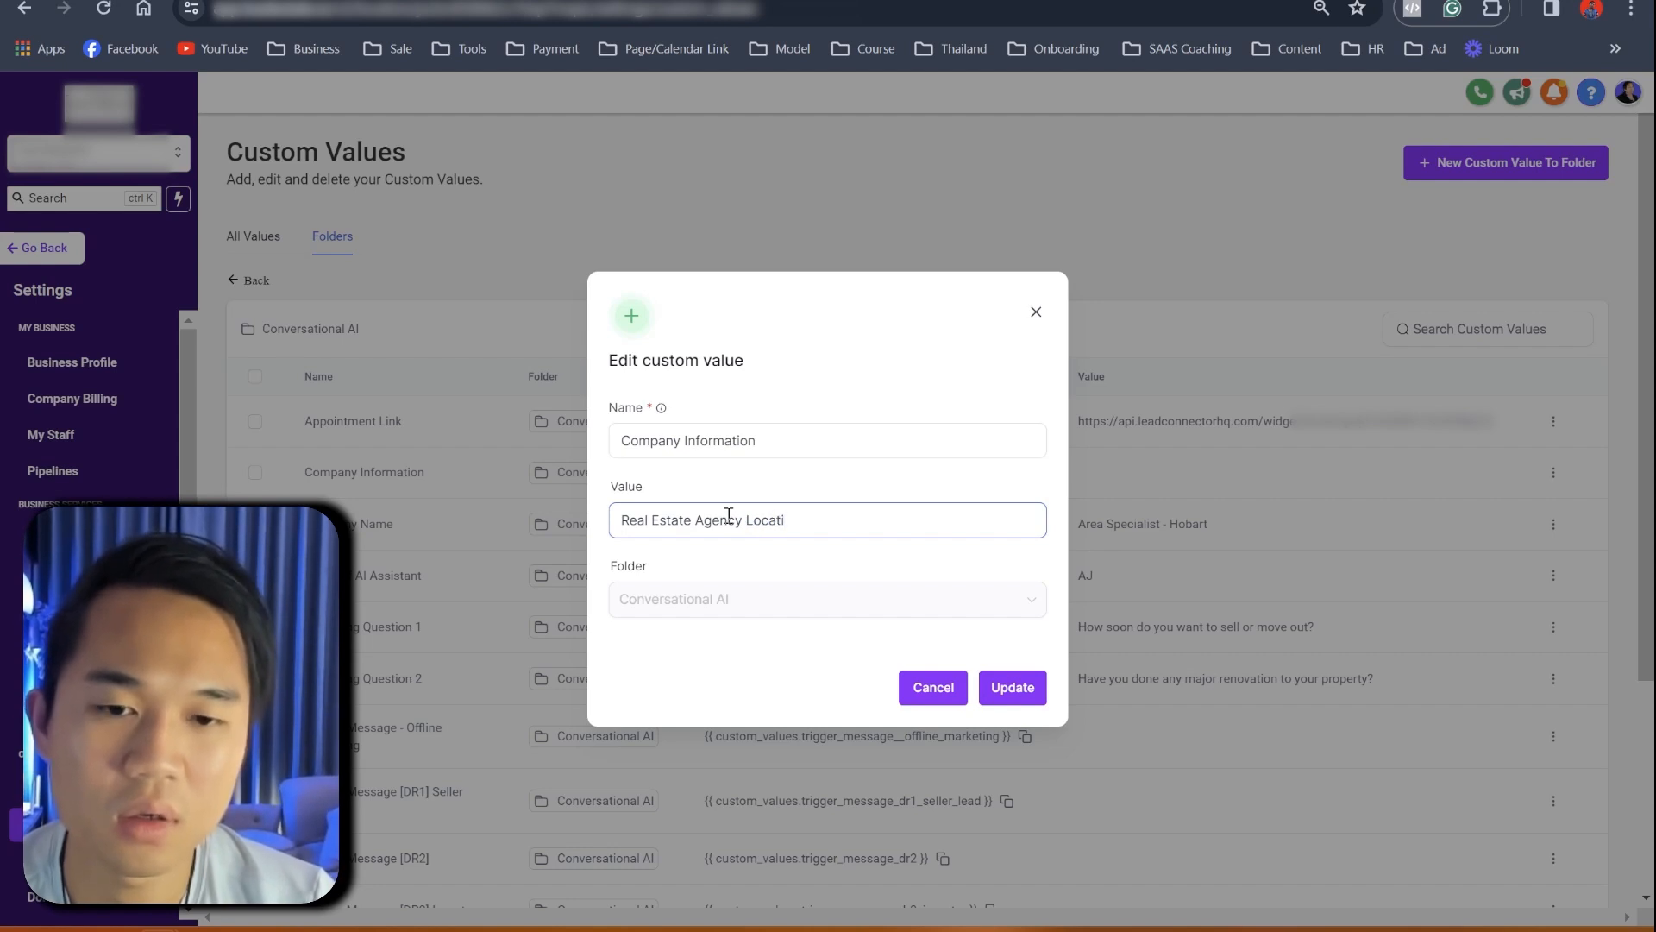
pyautogui.press('BackSpace')
pyautogui.press('BackSpace')
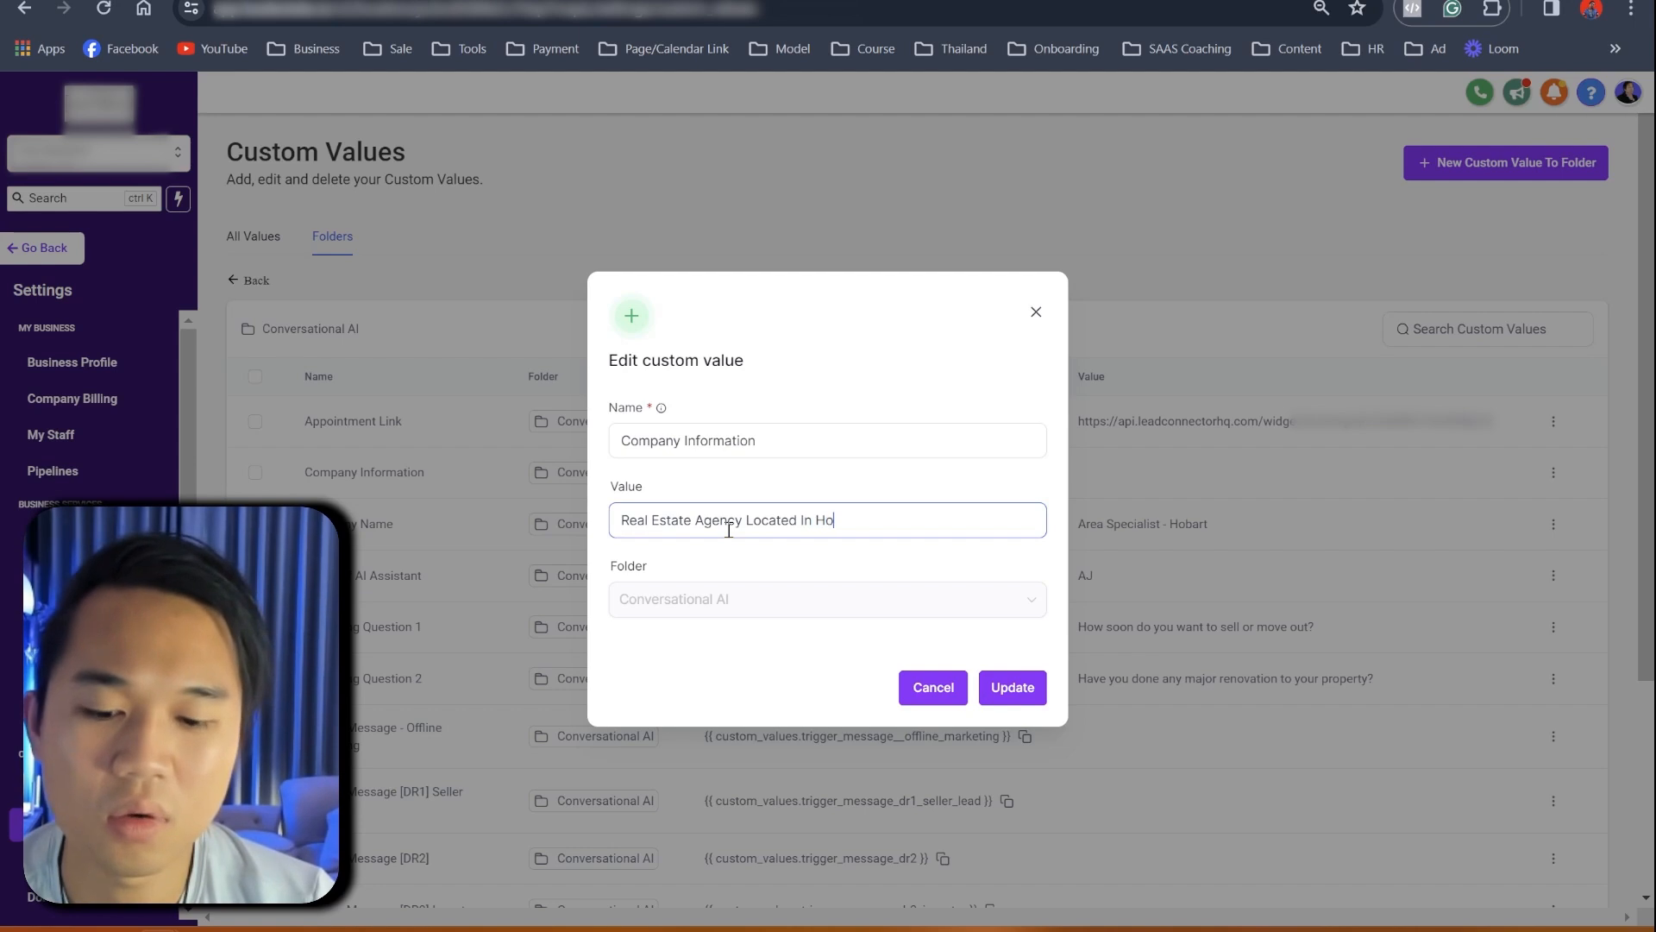
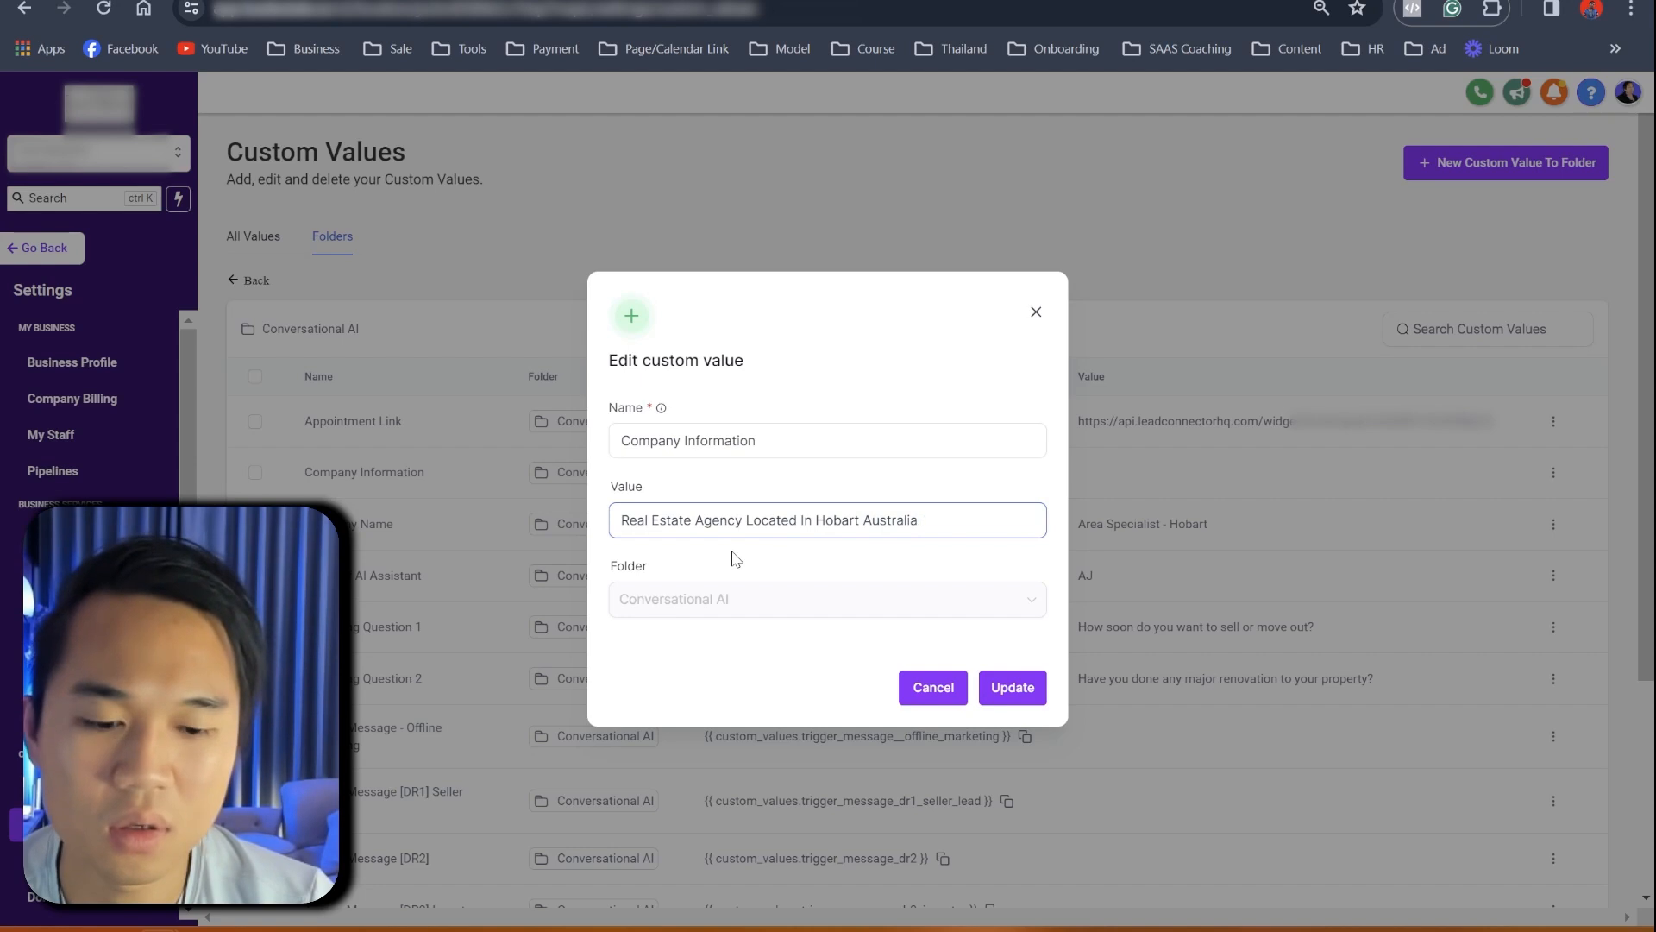
# - Paste the copied Hobart agency description into the Company Information value
pyautogui.hotkey('ctrl', 'v')
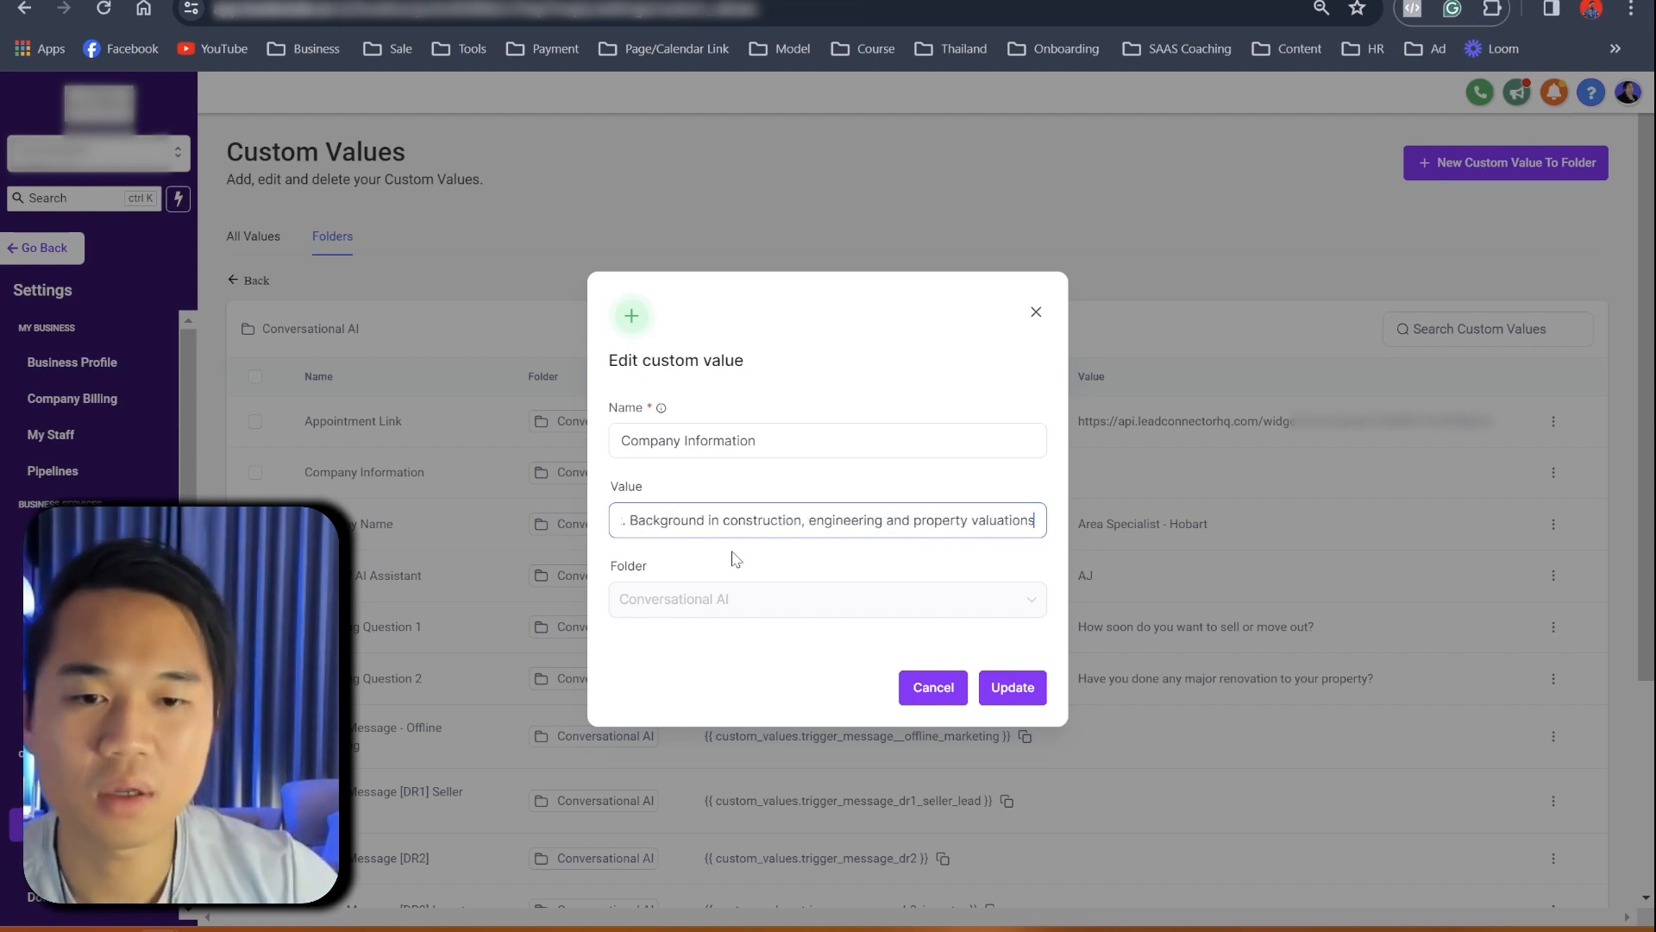
# - Append '. List of Service include' and the client's residential, commercial and rural services list to Company Information
pyautogui.hotkey('alt', 'Tab')
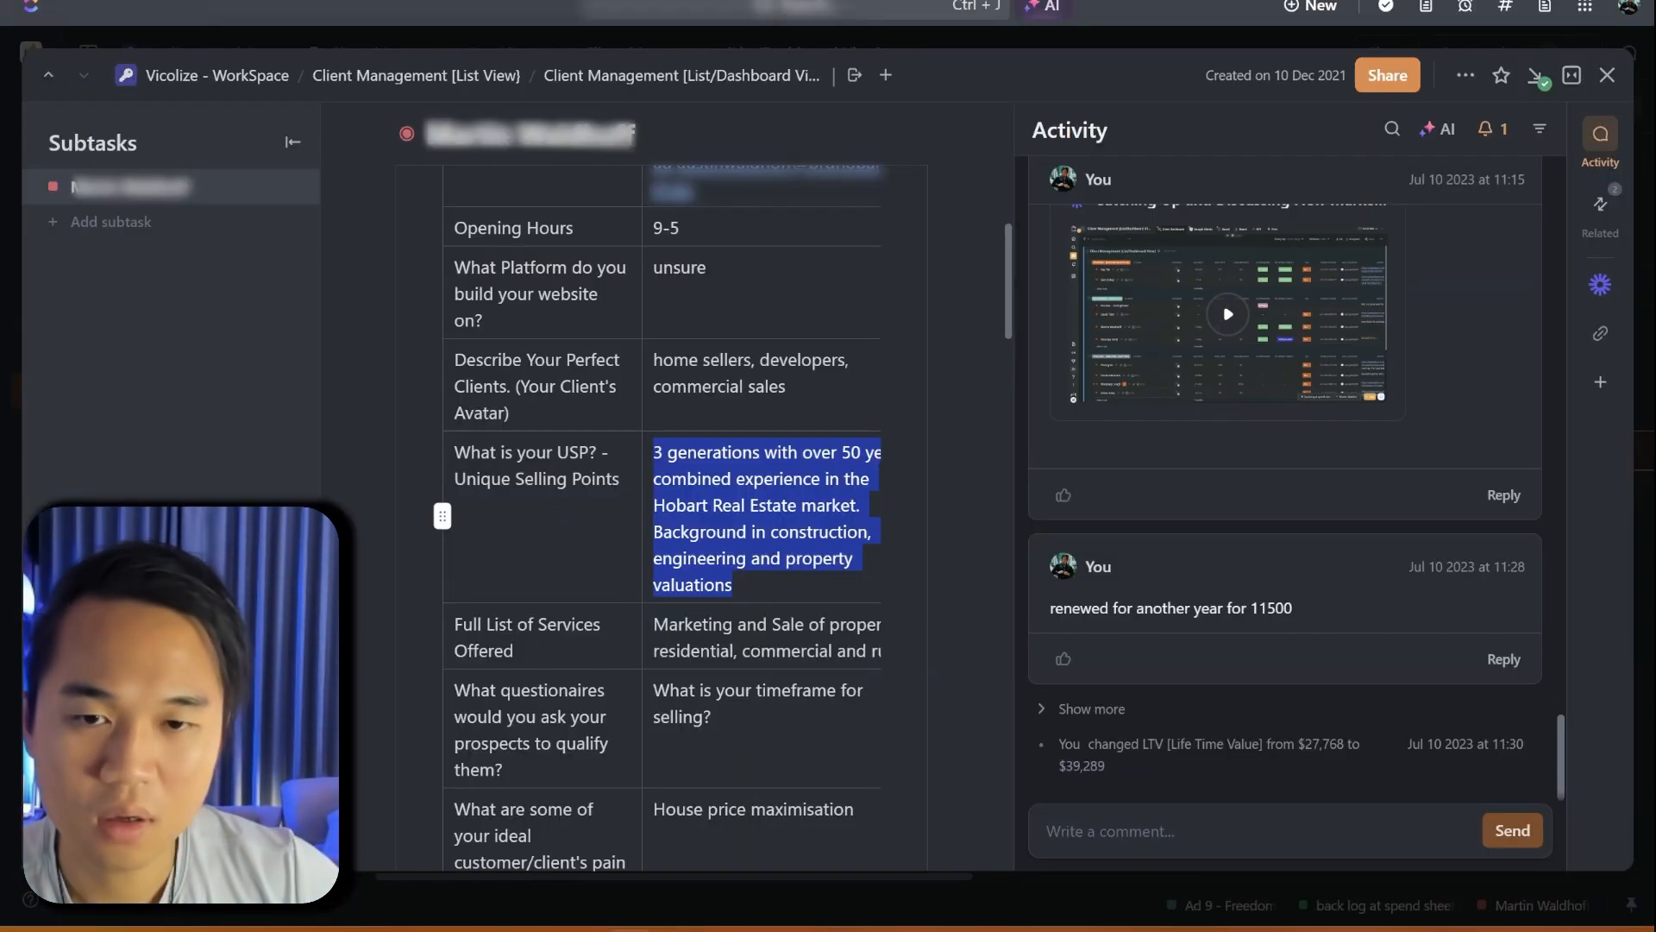
pyautogui.scroll(-1, 769, 636)
pyautogui.scroll(-1, 769, 636)
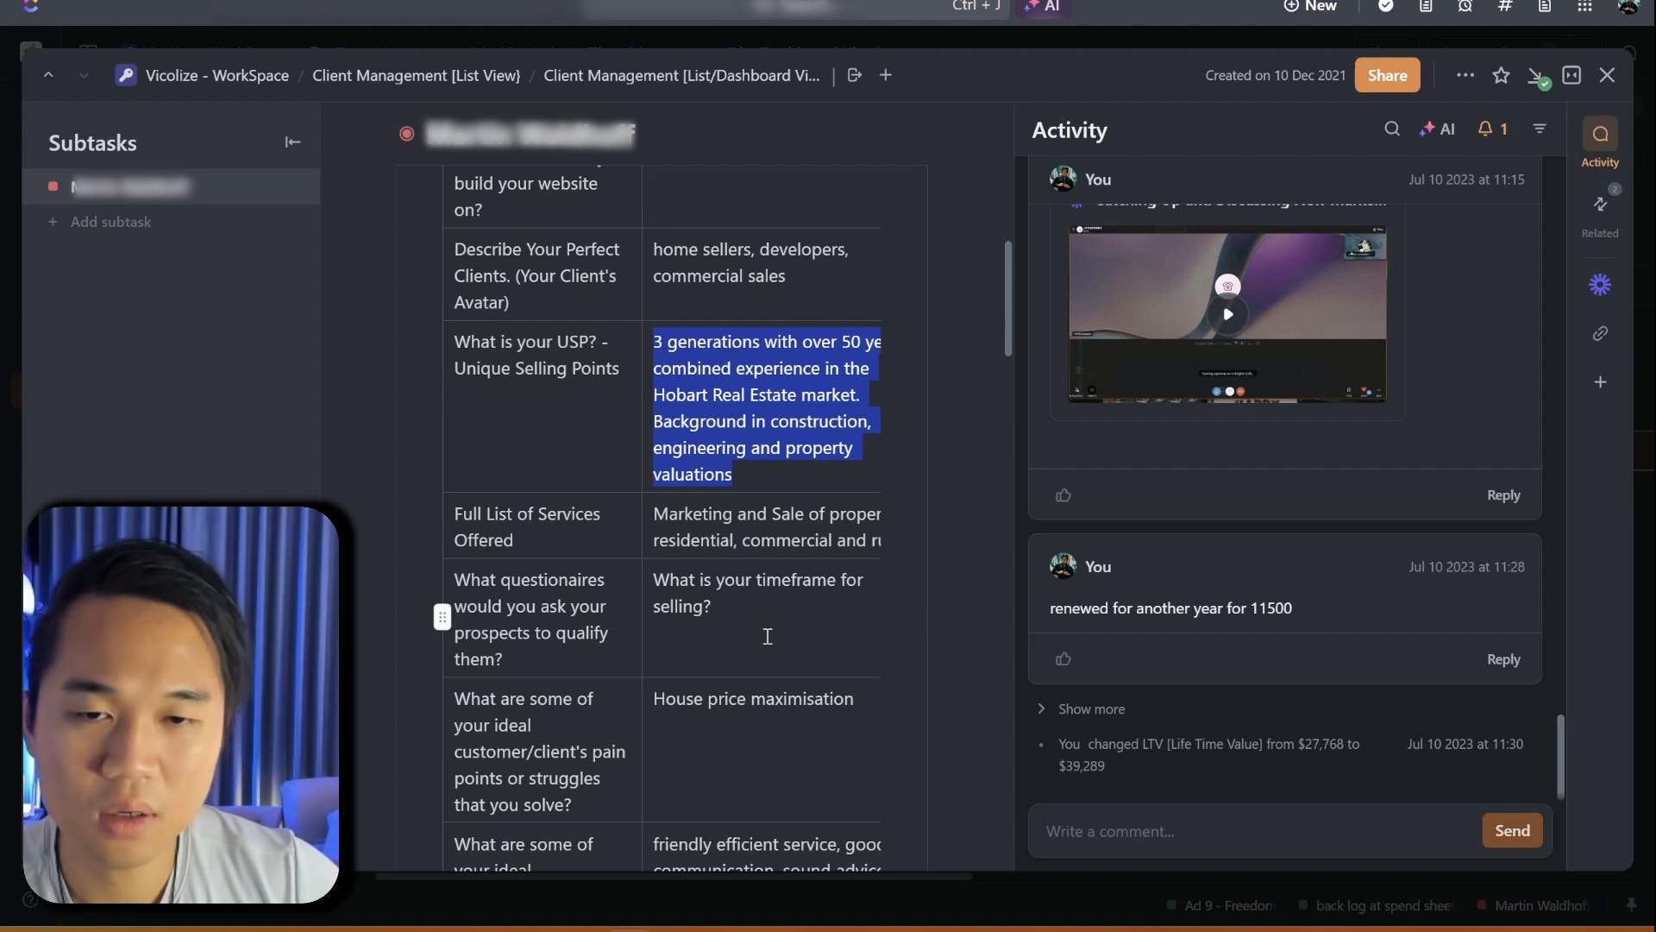
pyautogui.scroll(1, 768, 635)
pyautogui.scroll(2, 774, 604)
pyautogui.scroll(-2, 781, 567)
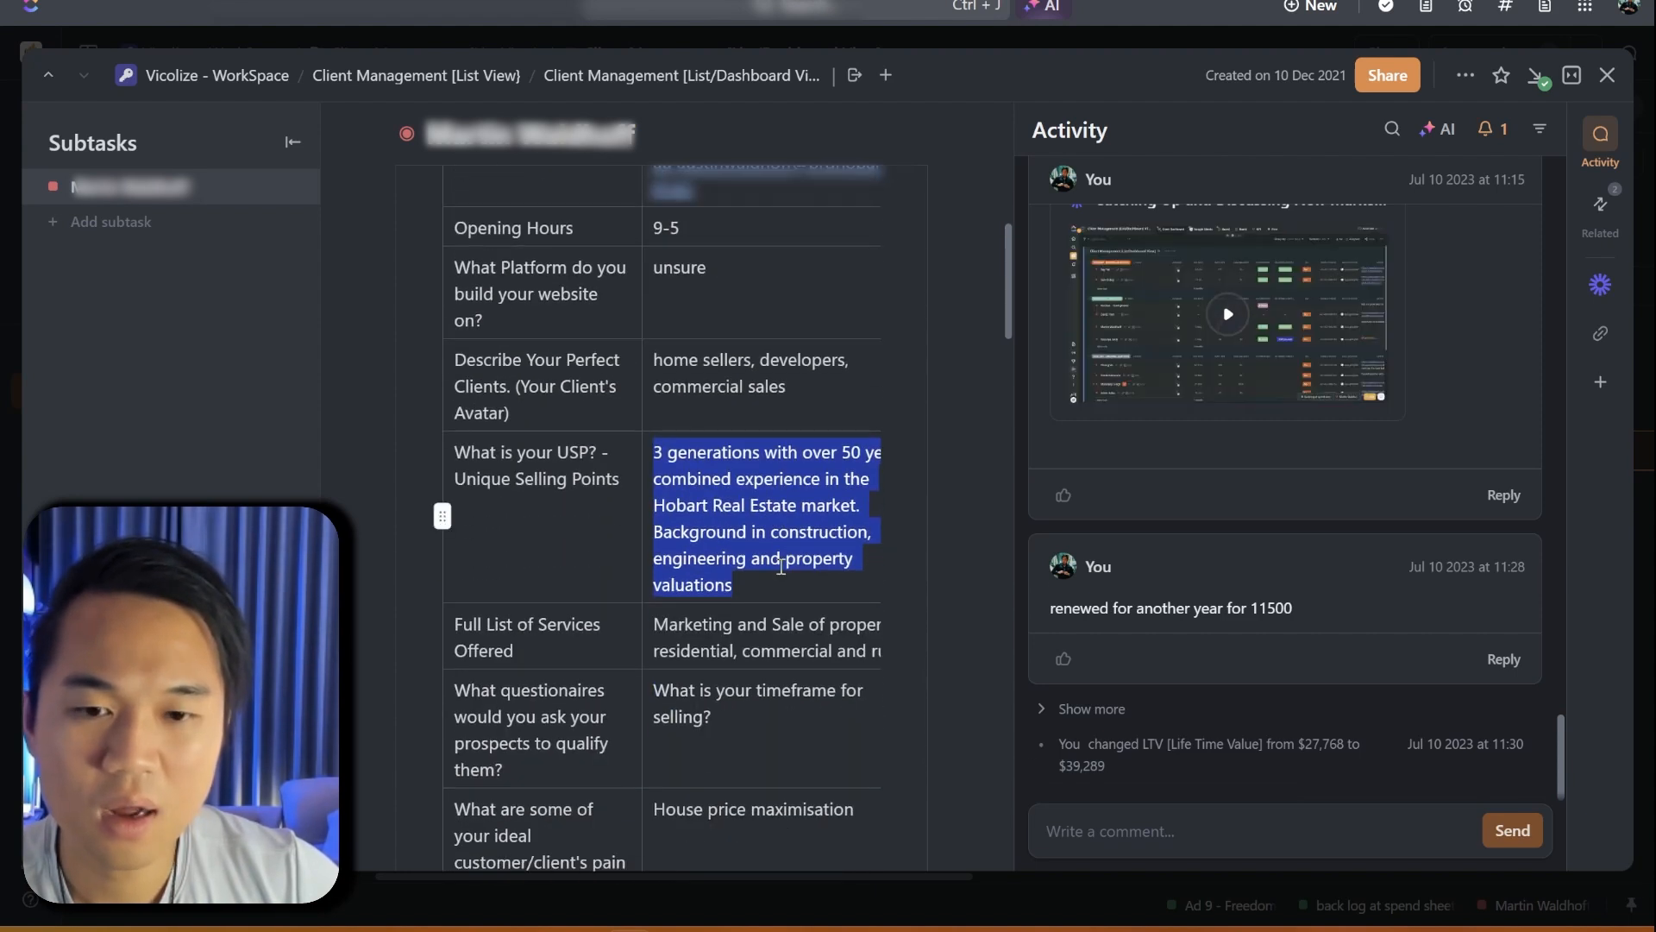
pyautogui.scroll(-1, 781, 567)
pyautogui.tripleClick(756, 542)
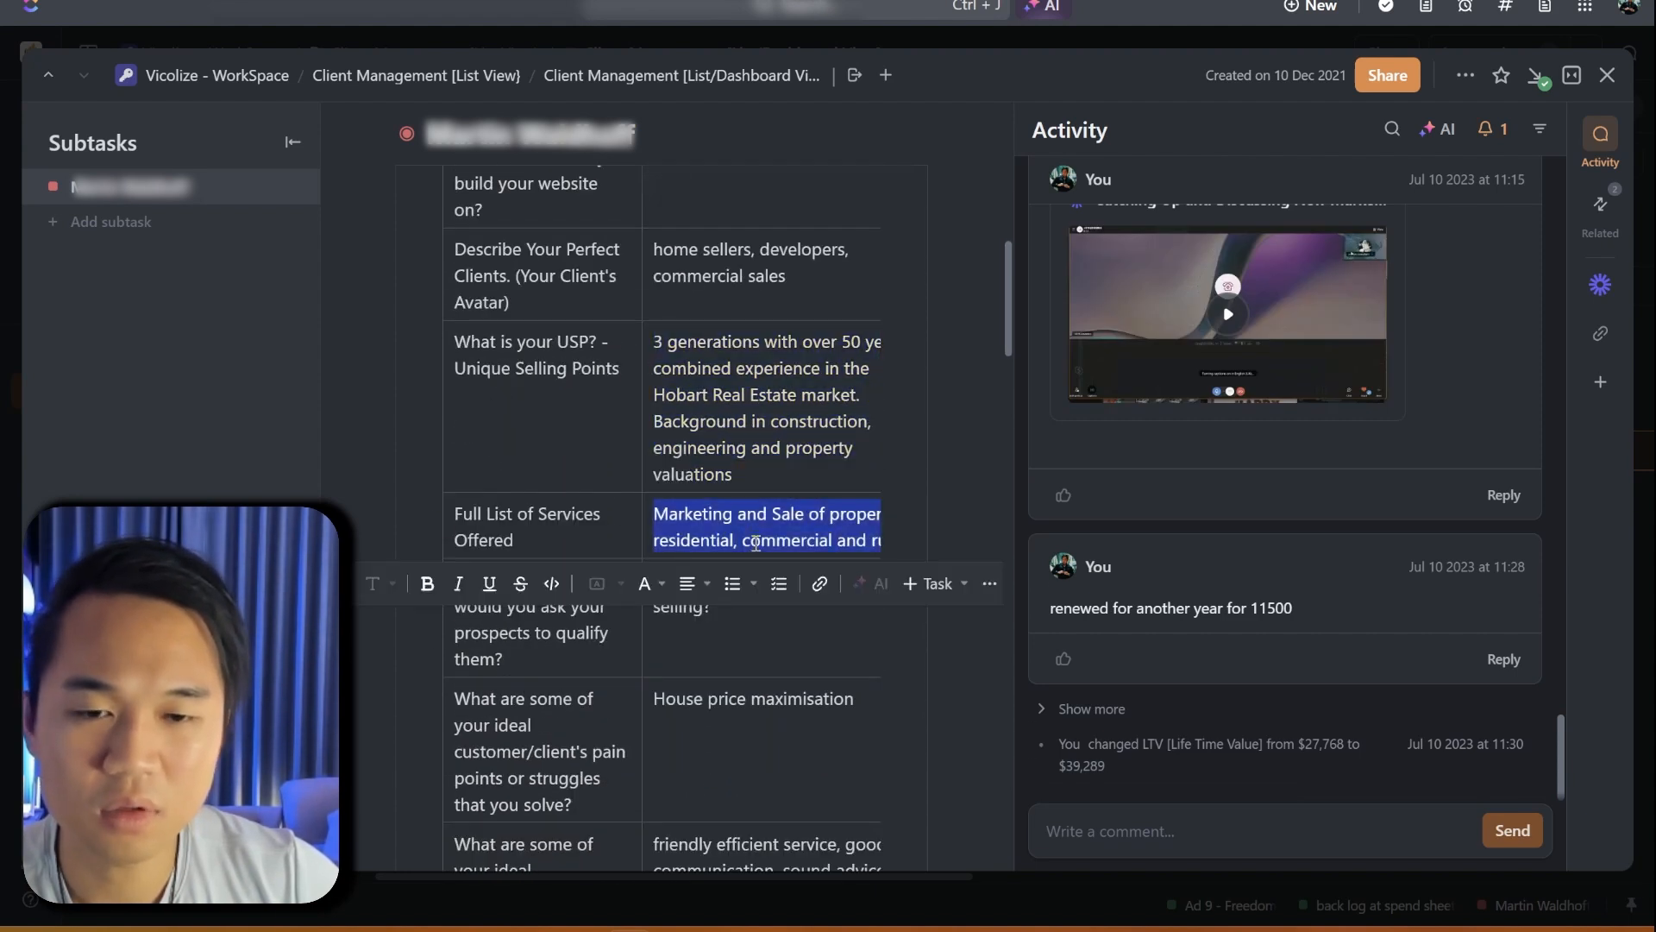
pyautogui.hotkey('alt', 'Tab')
pyautogui.write('. List of Service include')
pyautogui.write('Marketing and Sale of property residential, commercial and rural')
pyautogui.moveTo(725, 522); pyautogui.dragTo(1063, 550)
# - Save the Company Information custom value and return to the Conversation AI outline document
pyautogui.click(1021, 687)
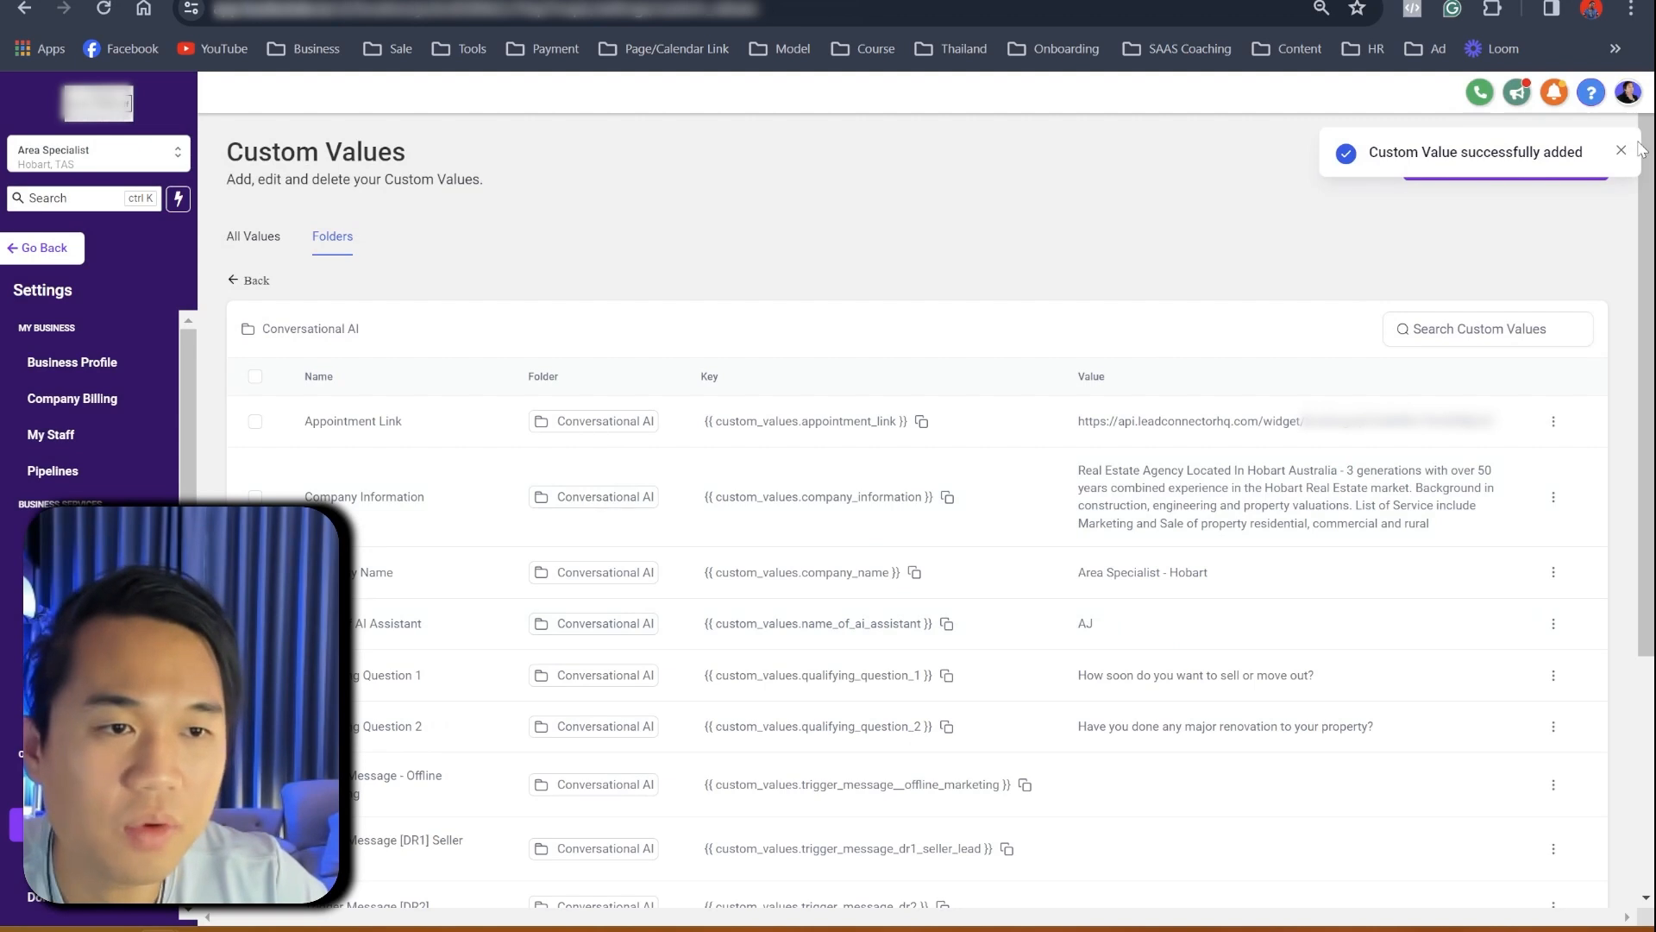
pyautogui.click(1622, 151)
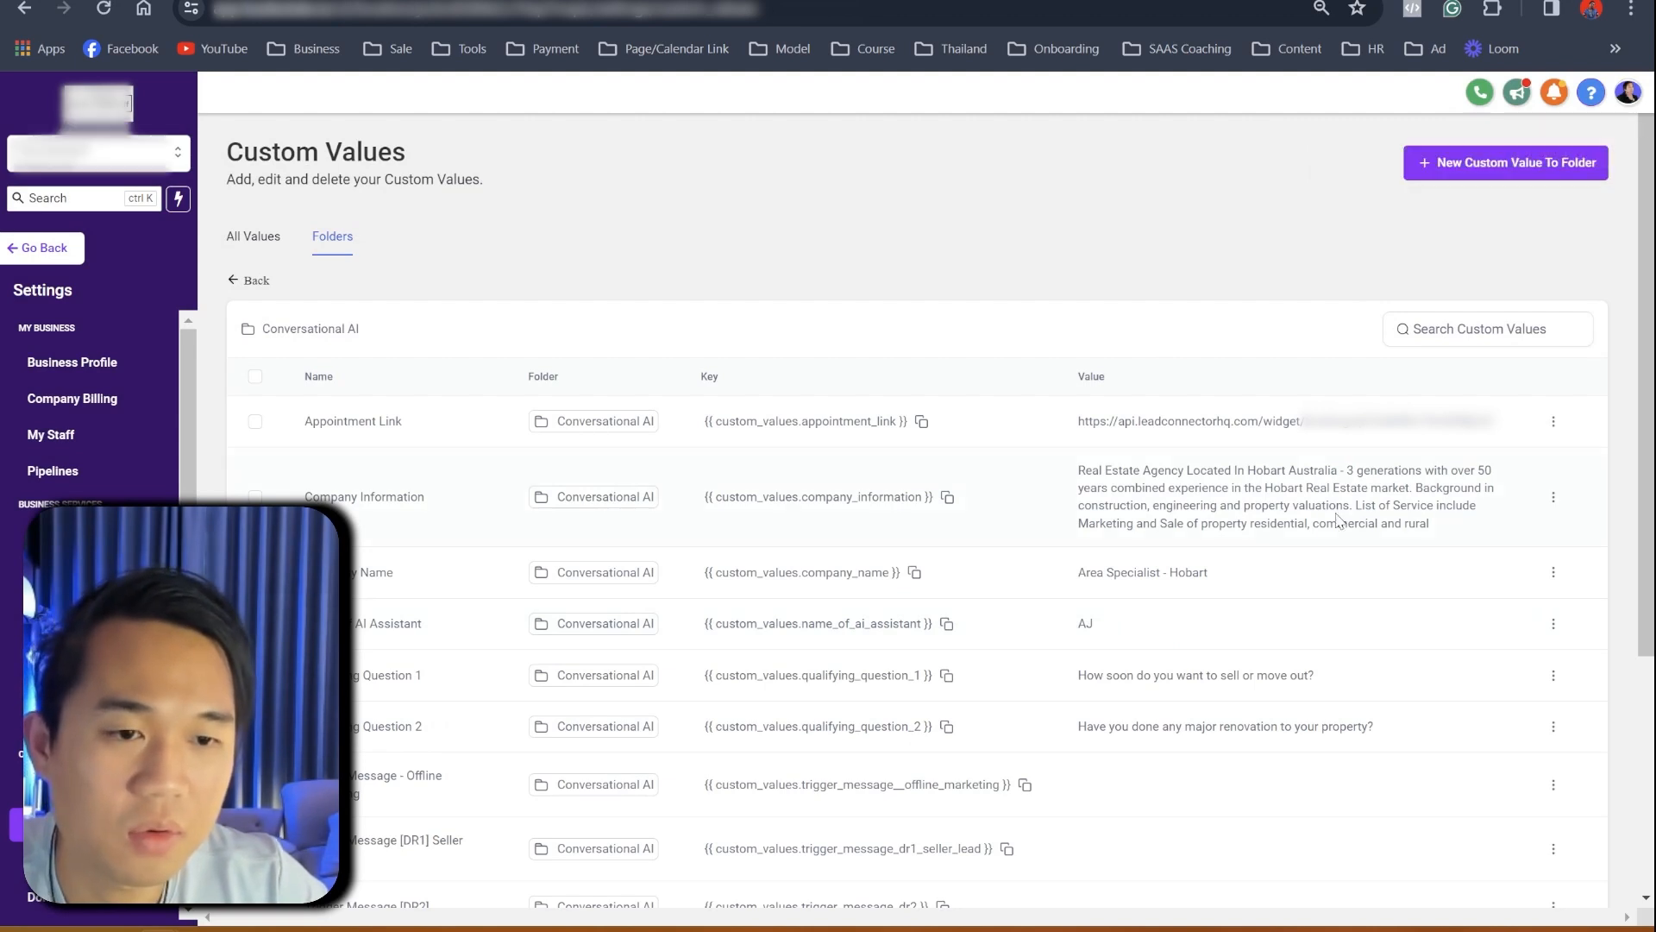
pyautogui.scroll(-4, 1192, 619)
pyautogui.scroll(4, 1156, 518)
pyautogui.scroll(-4, 1126, 466)
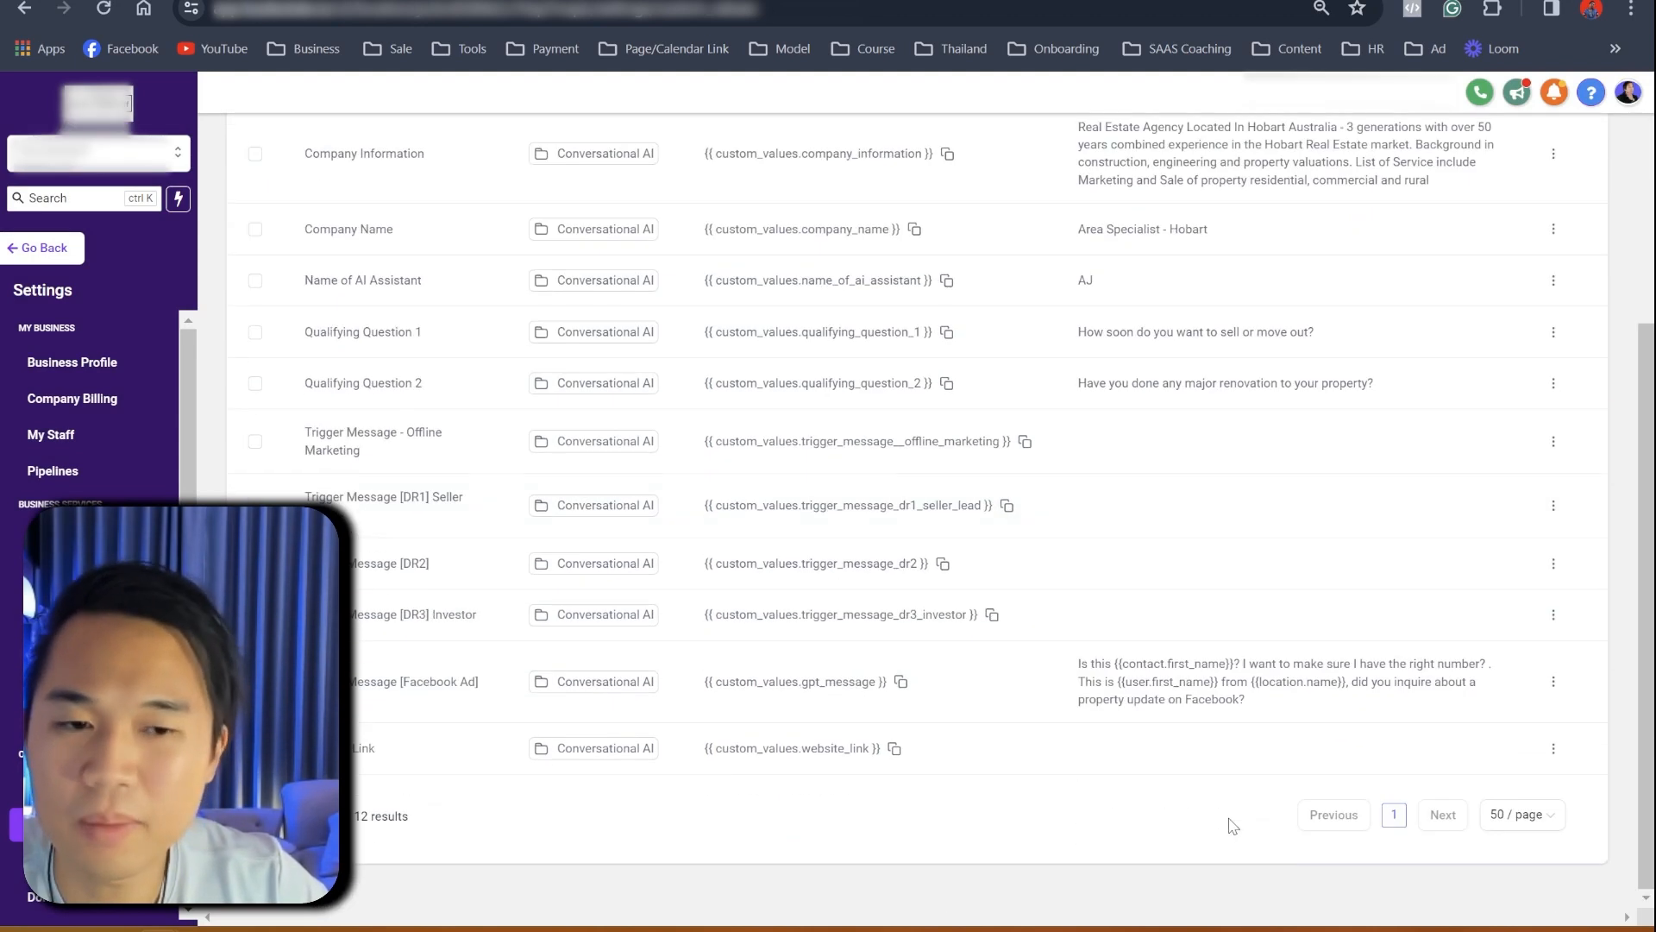
pyautogui.scroll(1, 1190, 869)
pyautogui.scroll(3, 1190, 868)
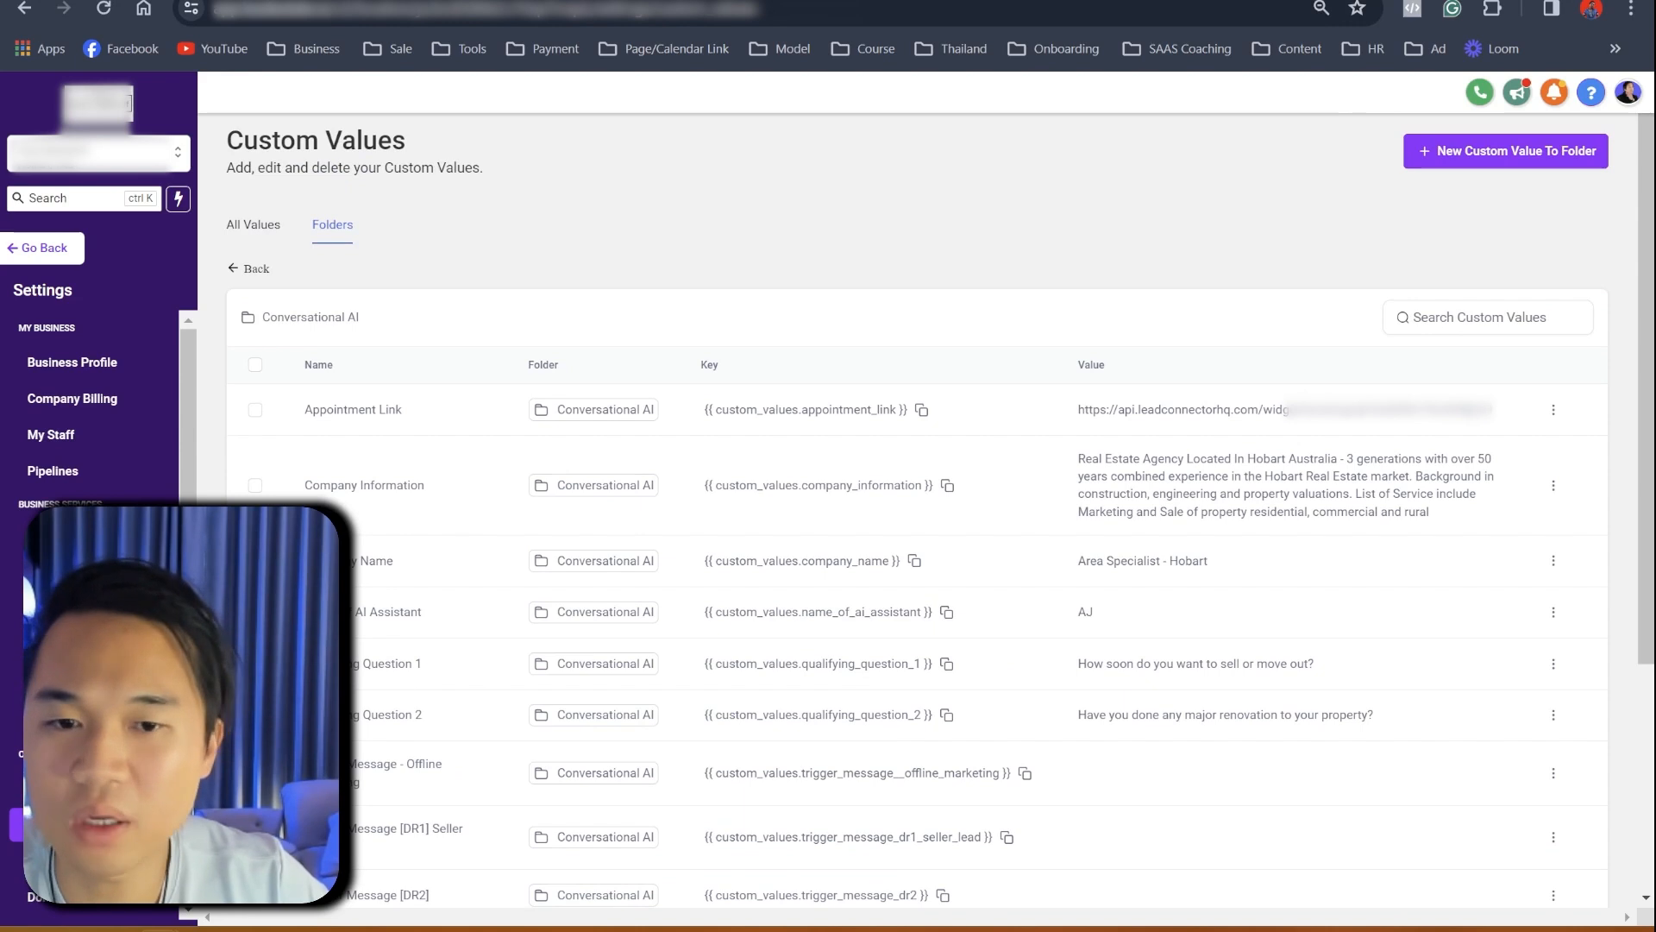
pyautogui.click(39, 1)
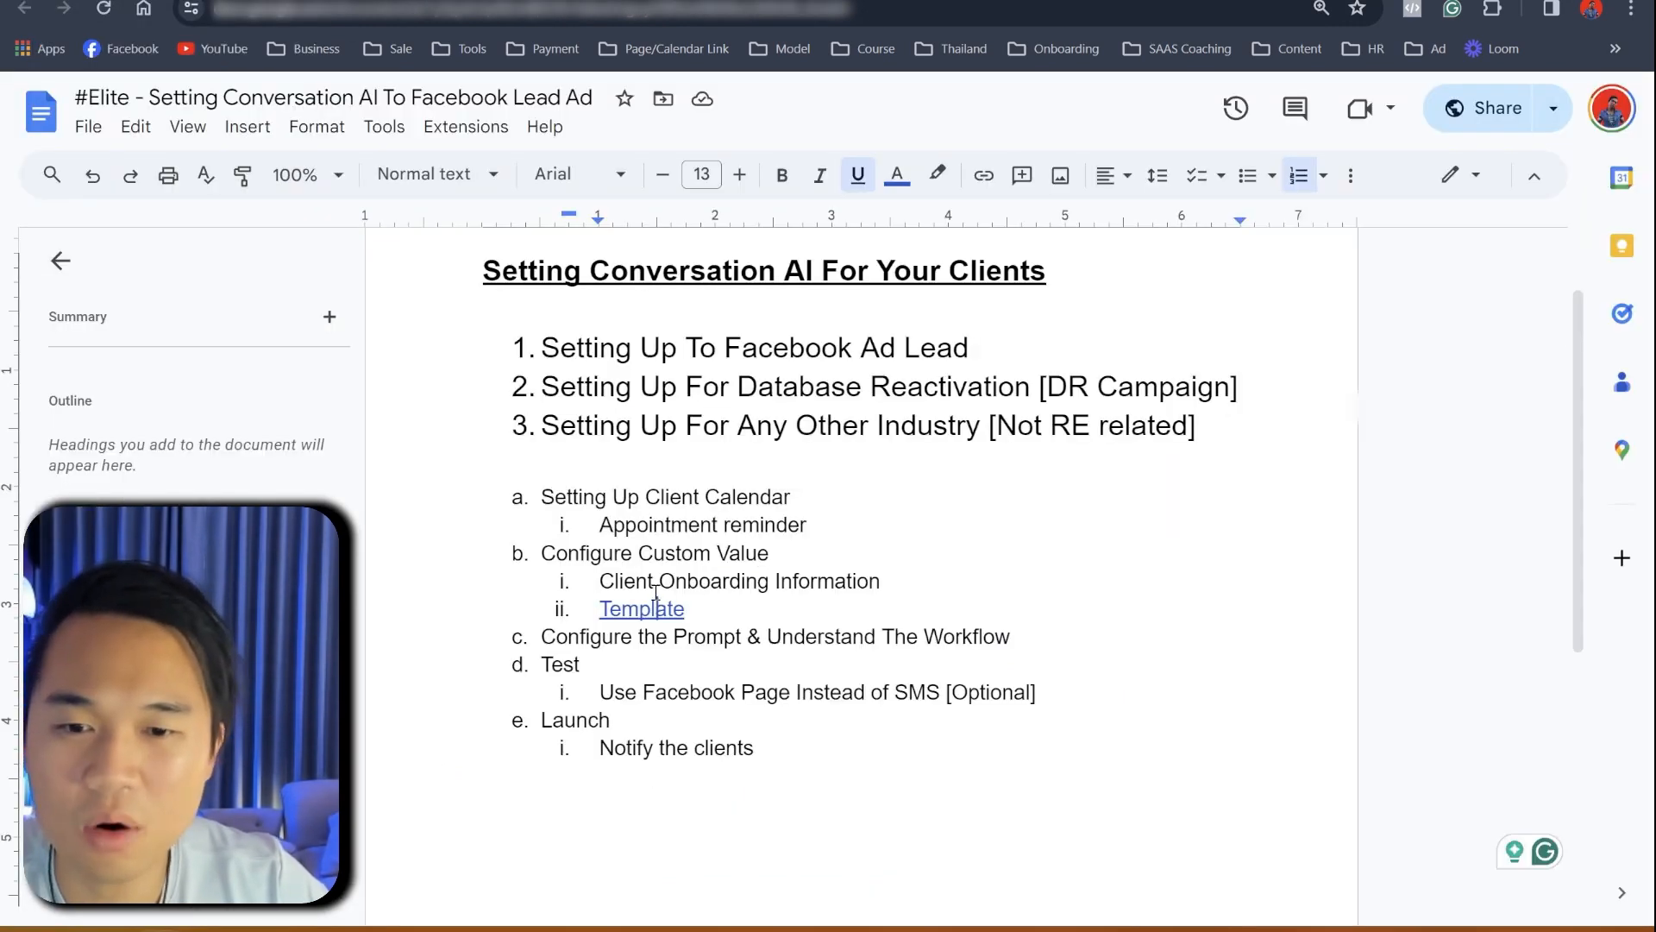
# - Review the outline's Template link to the Custom Value file and the Configure the Prompt step
pyautogui.click(731, 611)
pyautogui.moveTo(735, 608); pyautogui.dragTo(604, 607)
pyautogui.click(783, 587)
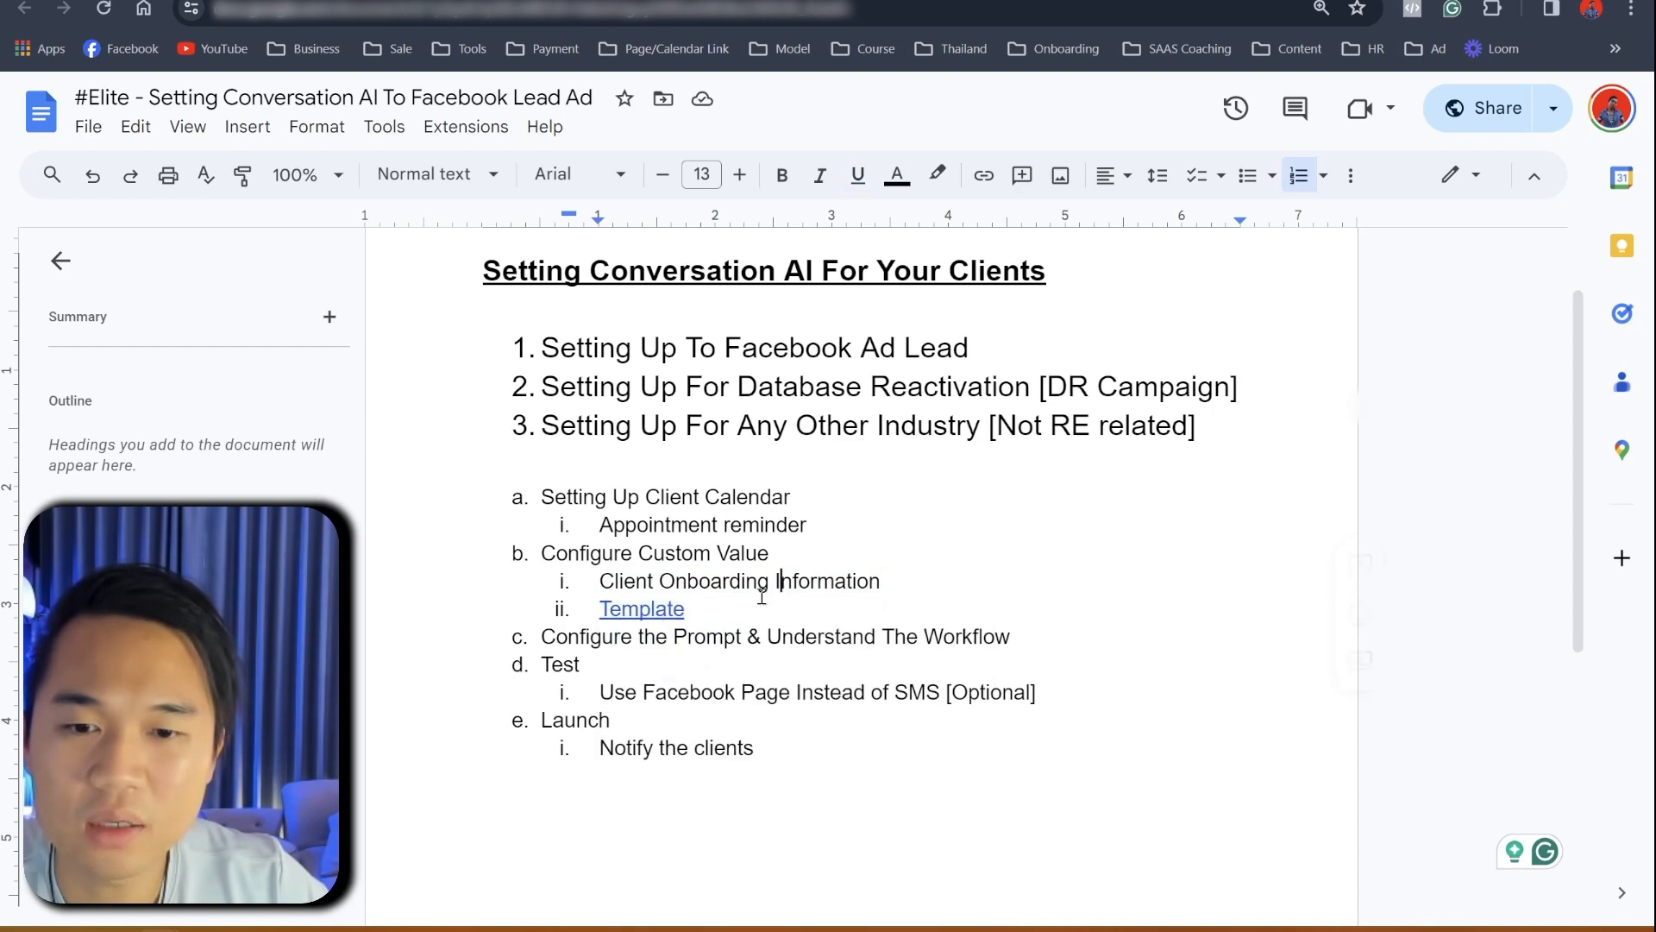
pyautogui.click(654, 609)
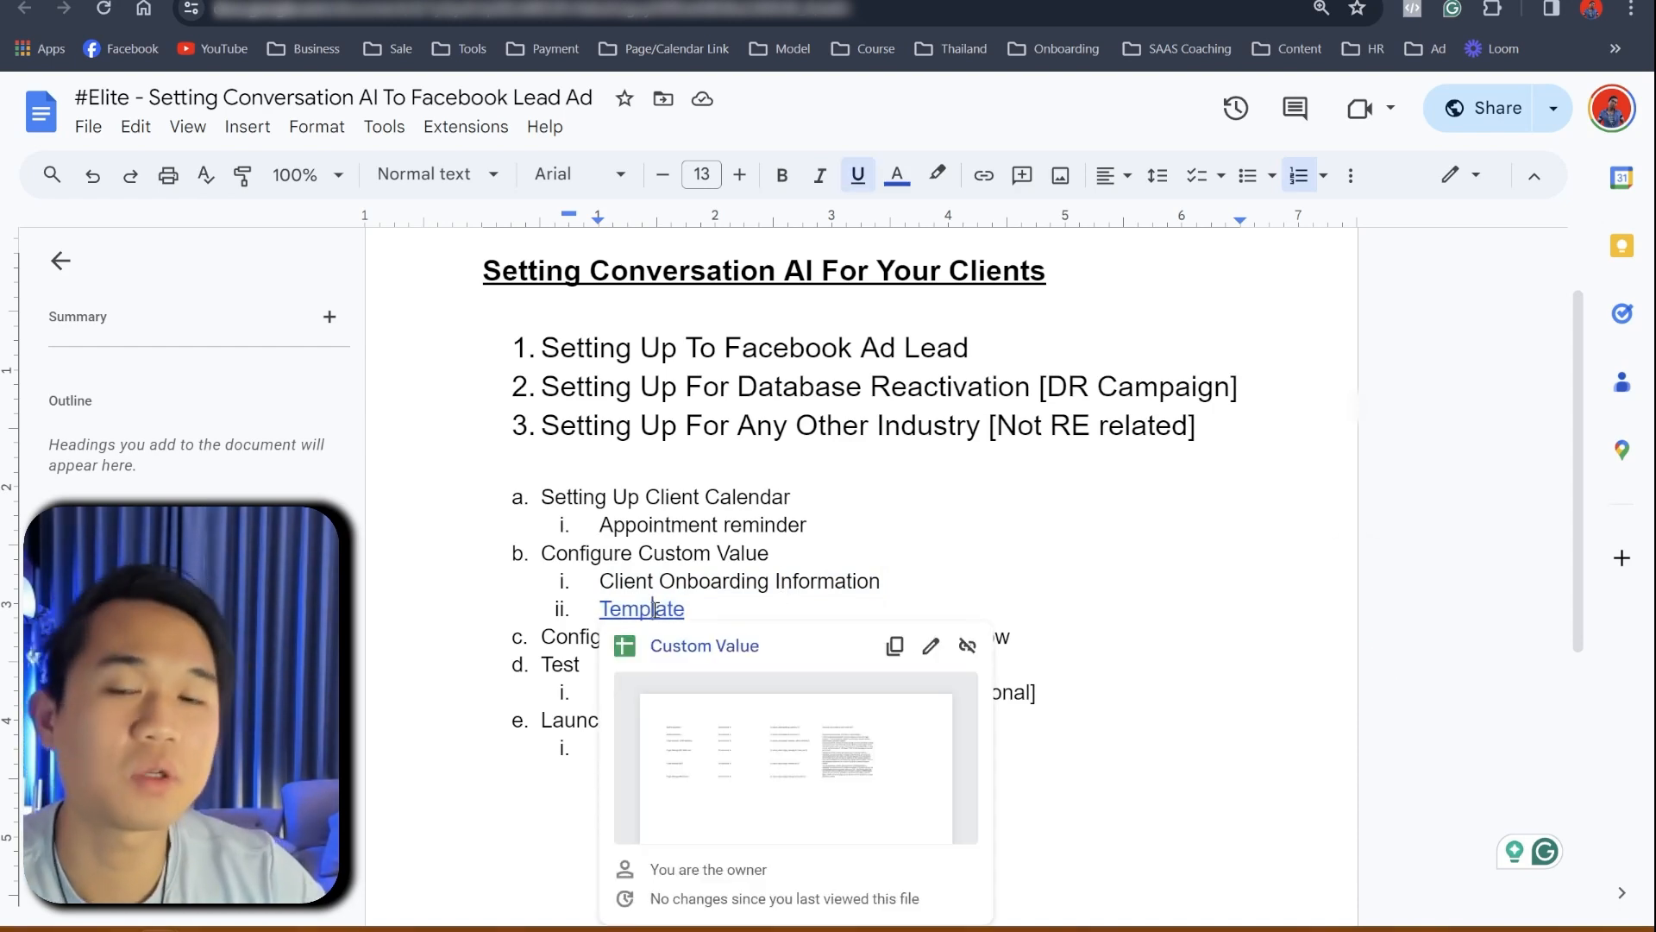
pyautogui.click(676, 582)
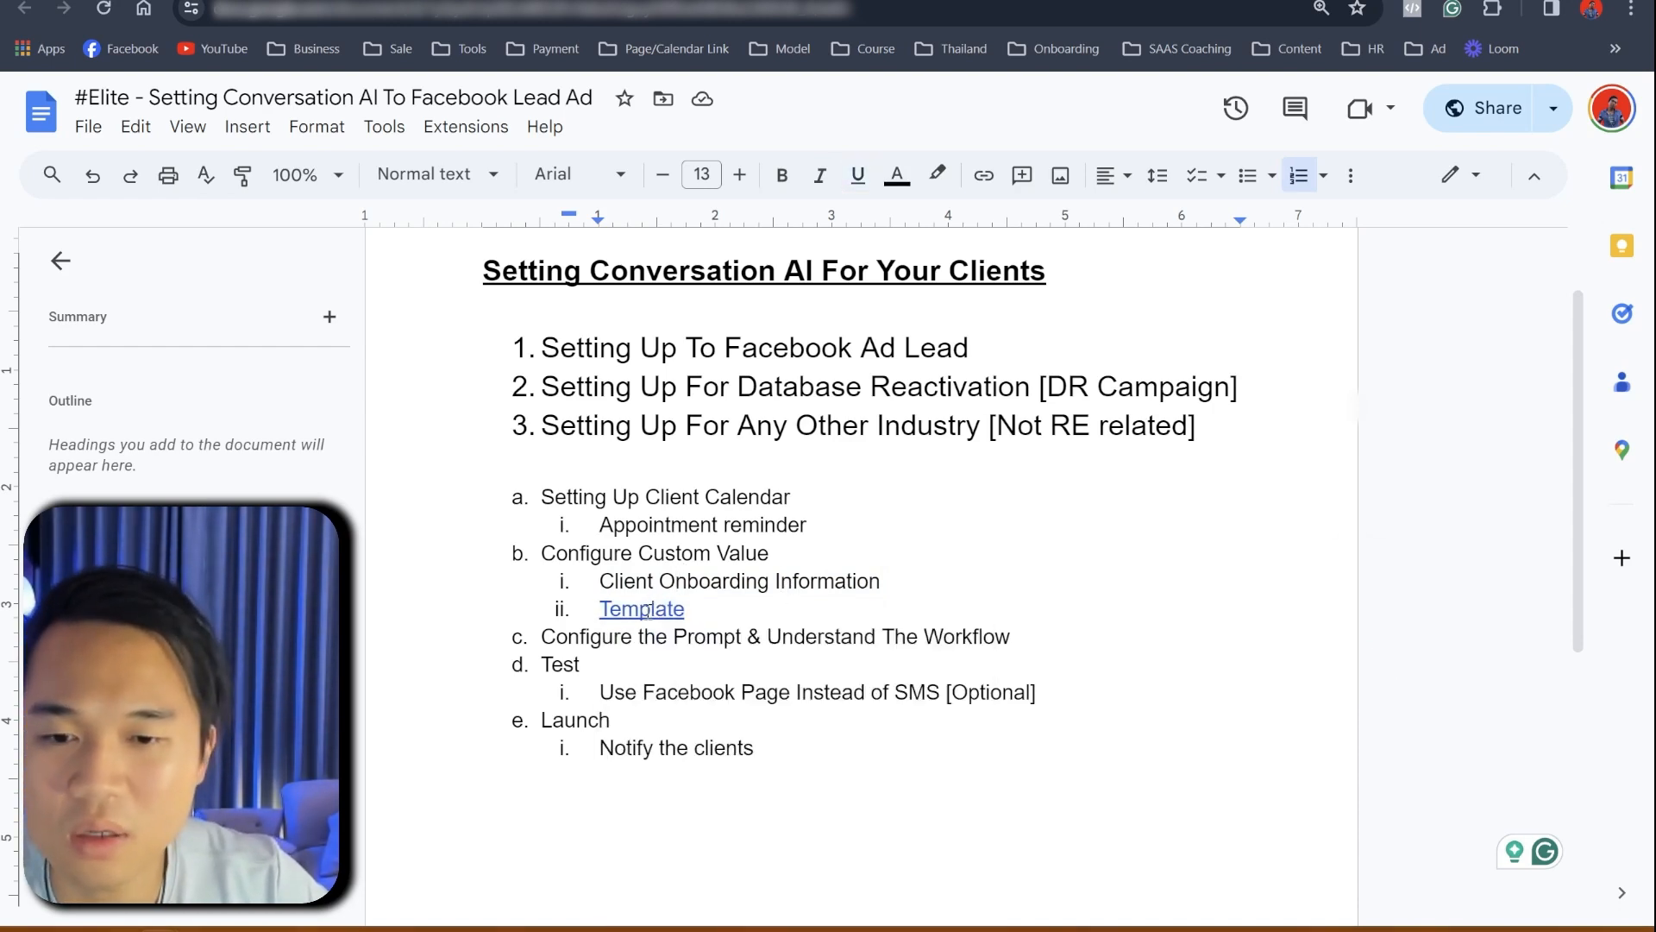
pyautogui.moveTo(556, 637); pyautogui.dragTo(667, 636)
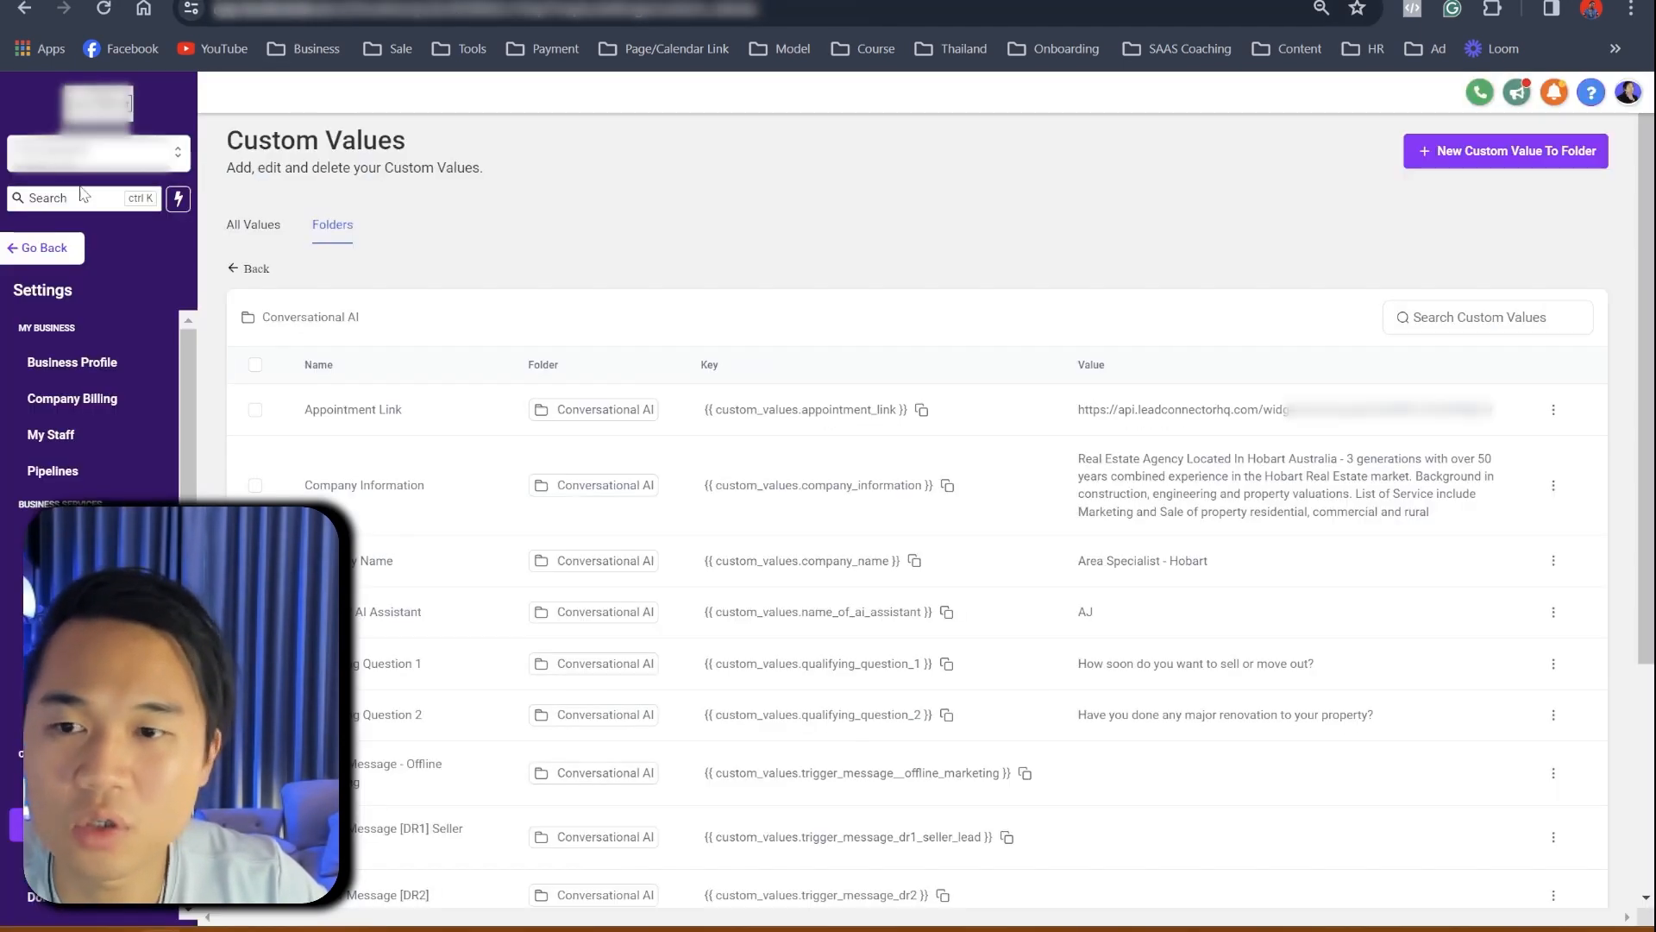
# - Go to Workflows, open the Conversation AI [Real Estate Agent] folder and its Facebook Ad seller workflow
pyautogui.click(234, 269)
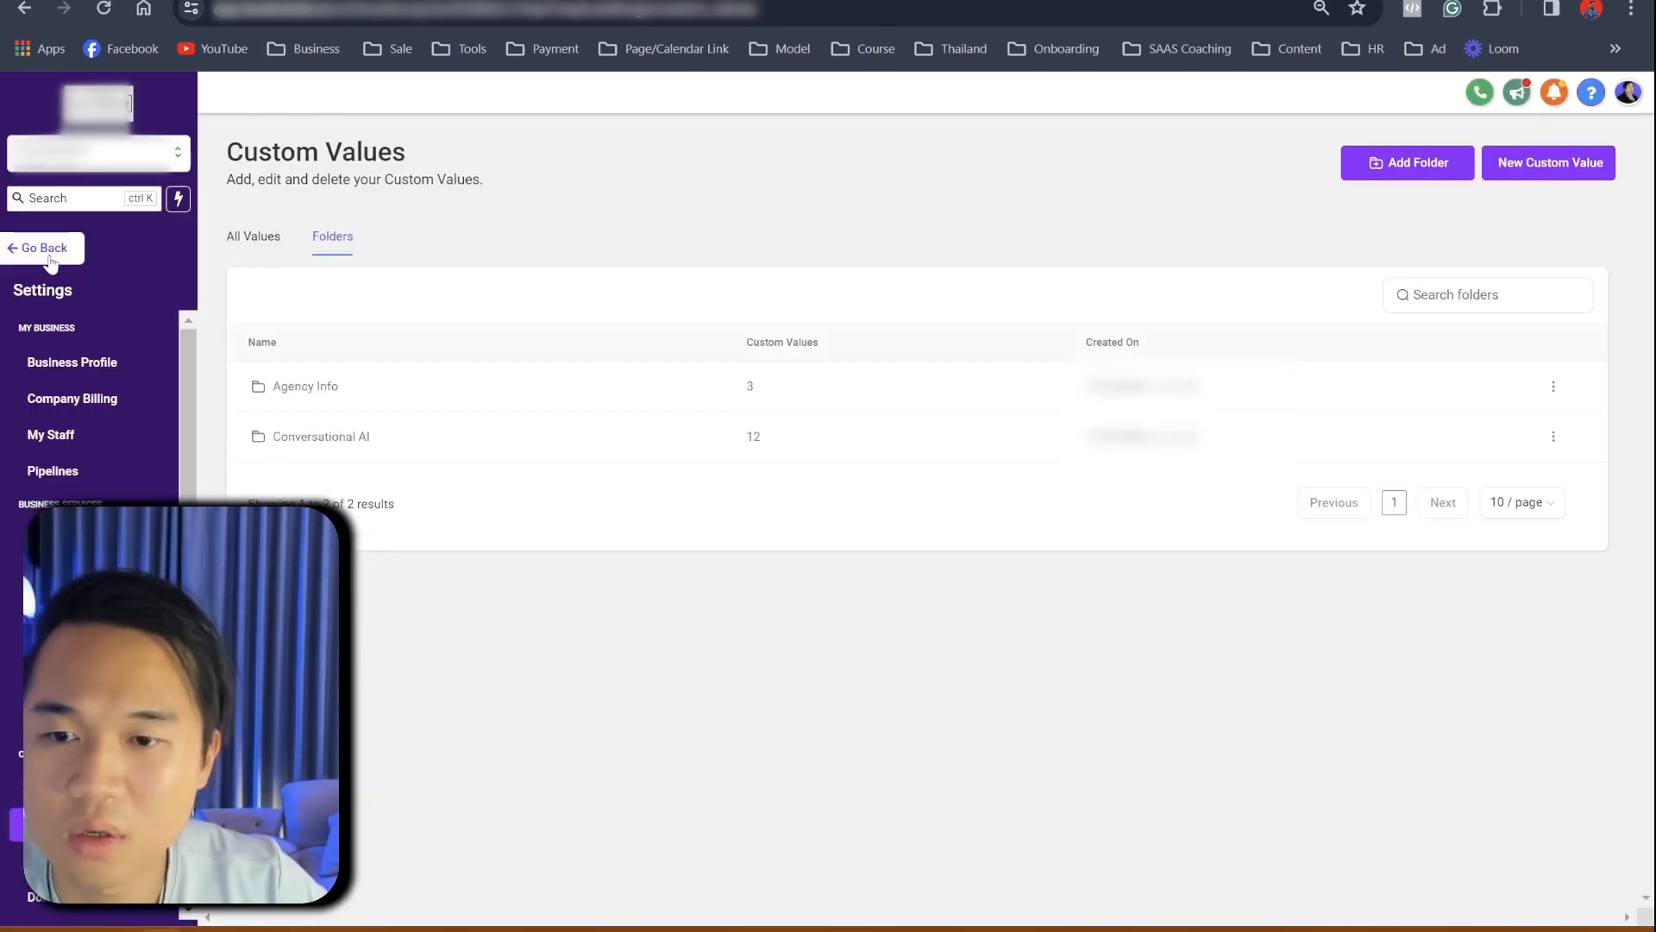
pyautogui.click(352, 437)
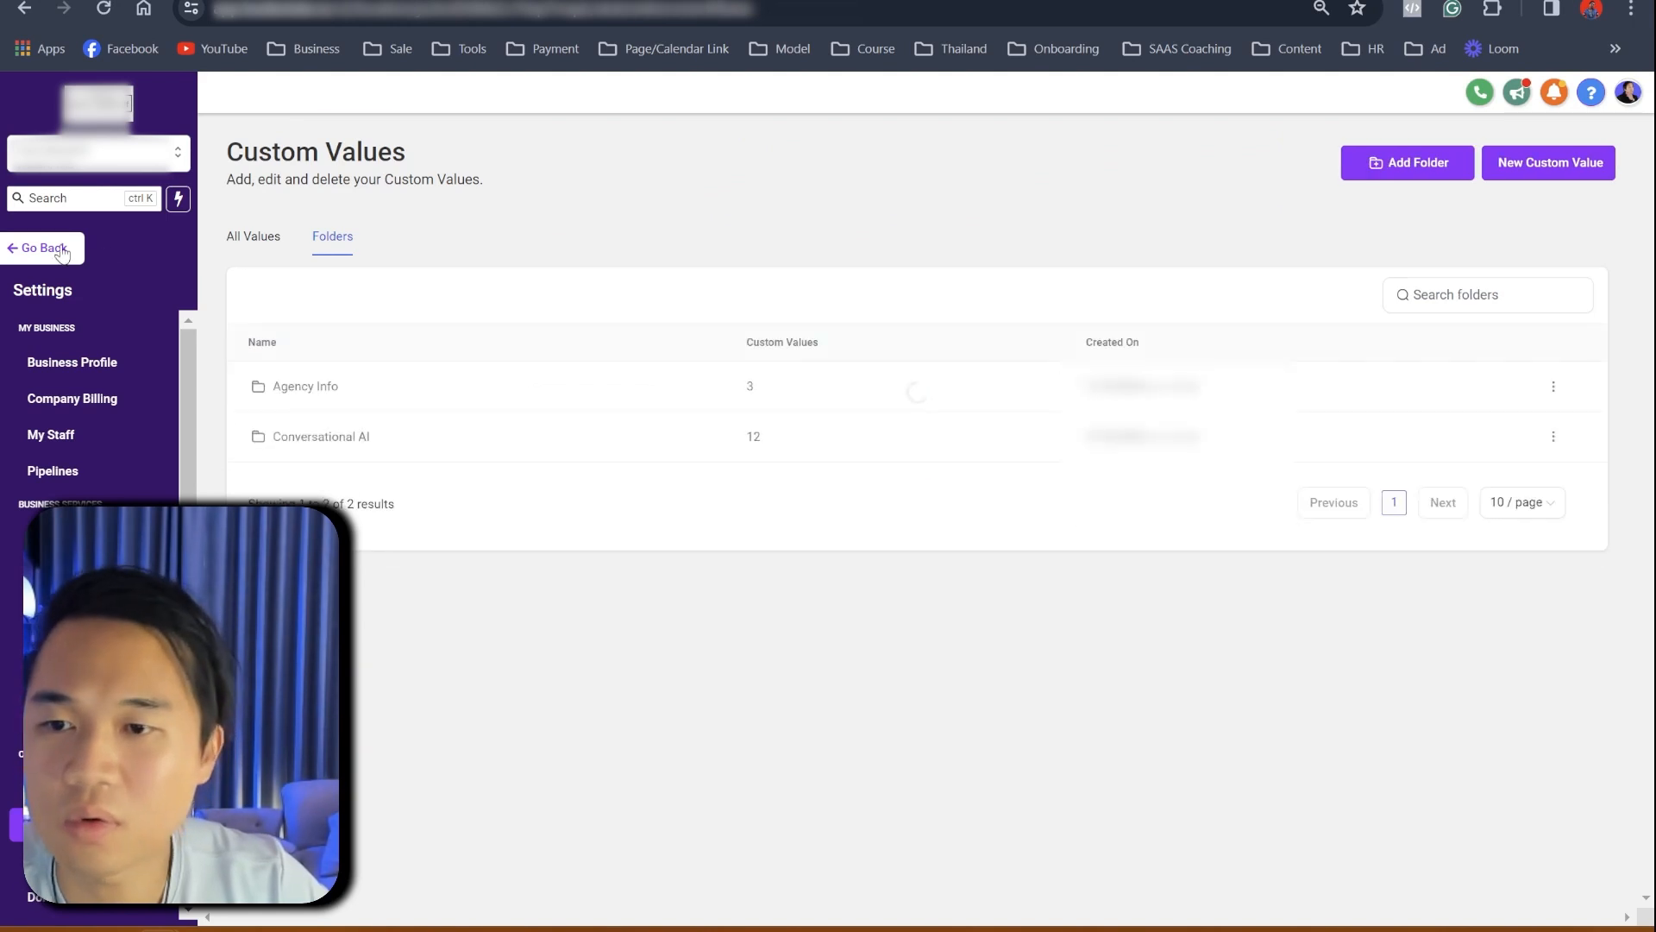
pyautogui.click(58, 249)
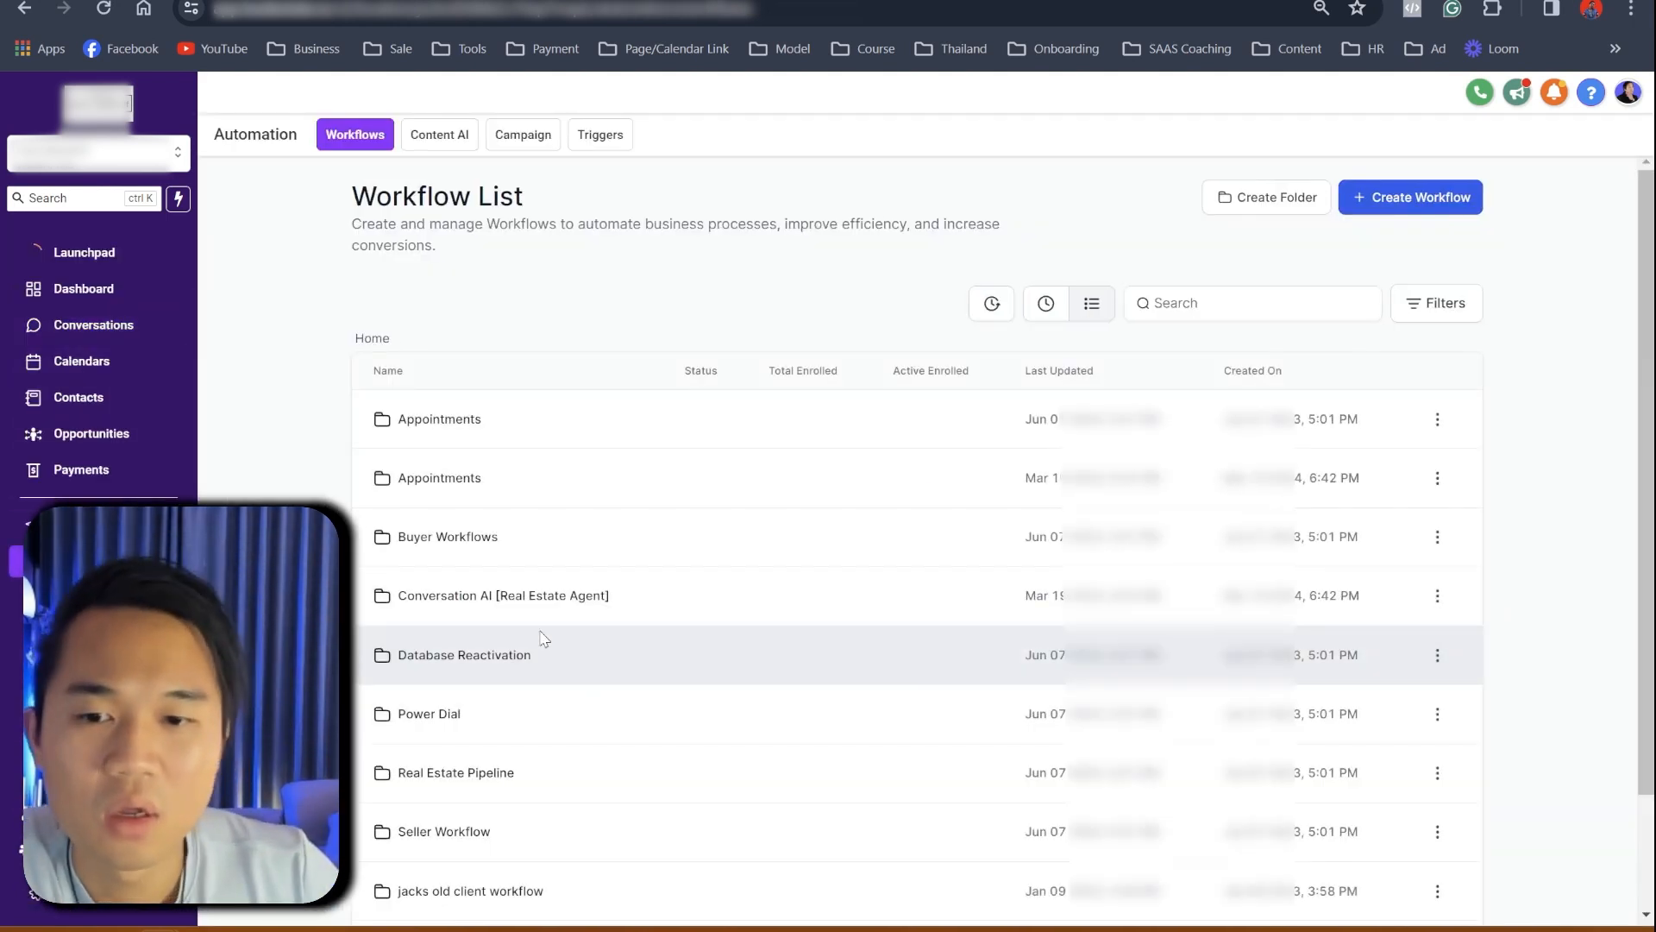
pyautogui.click(517, 597)
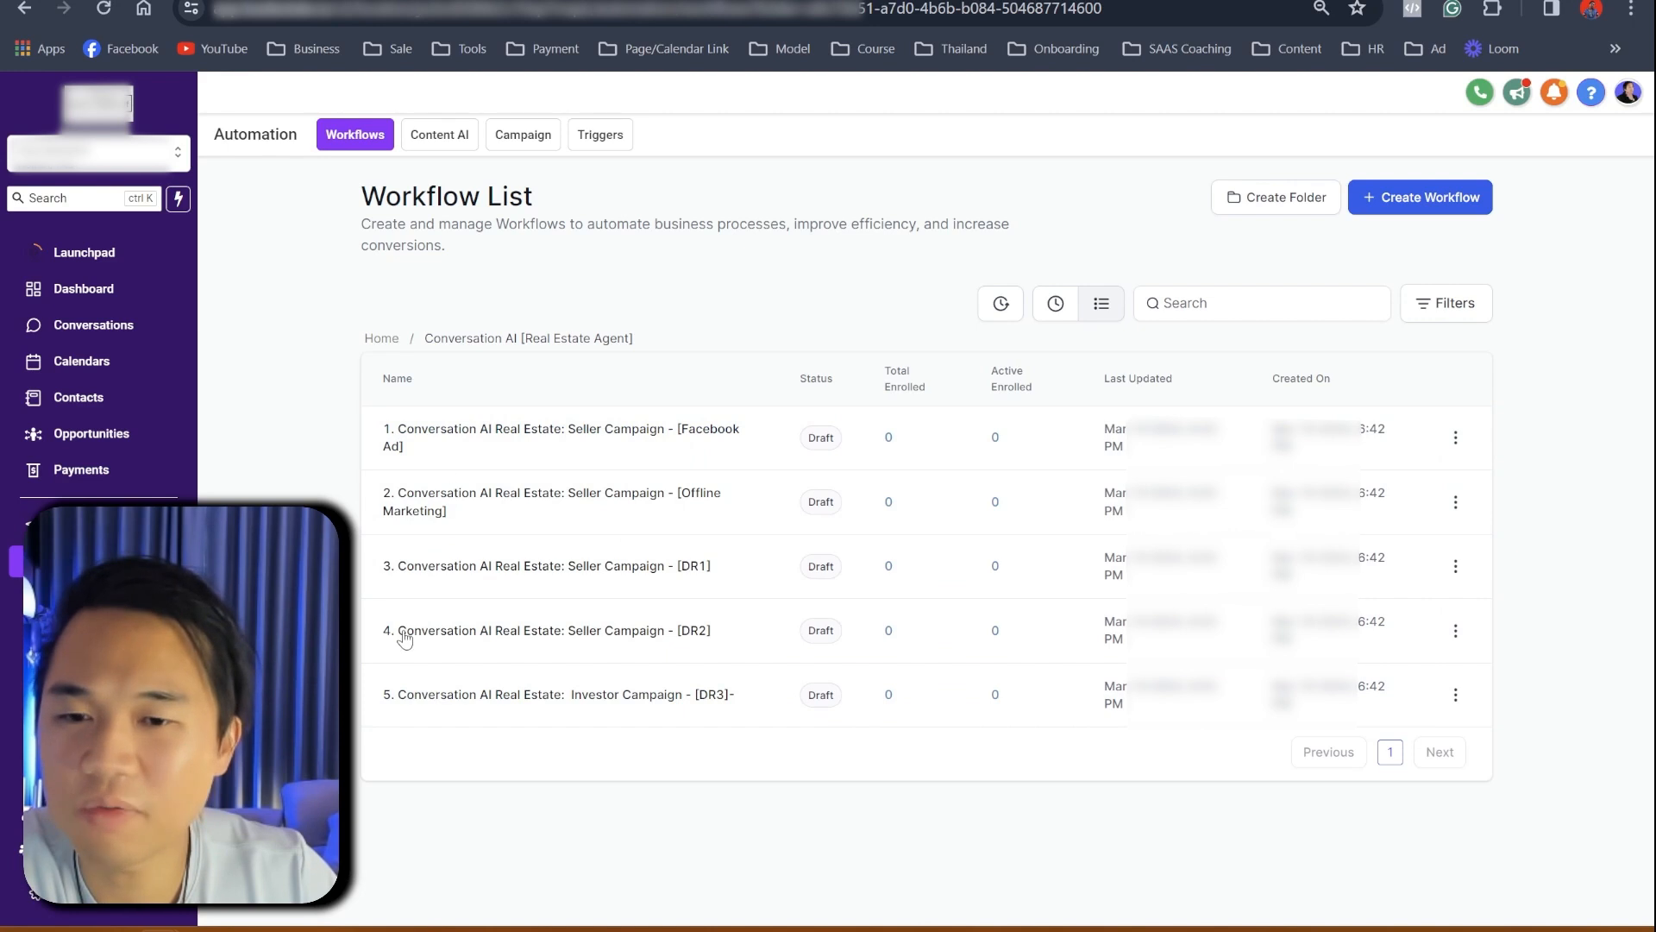
pyautogui.click(535, 436)
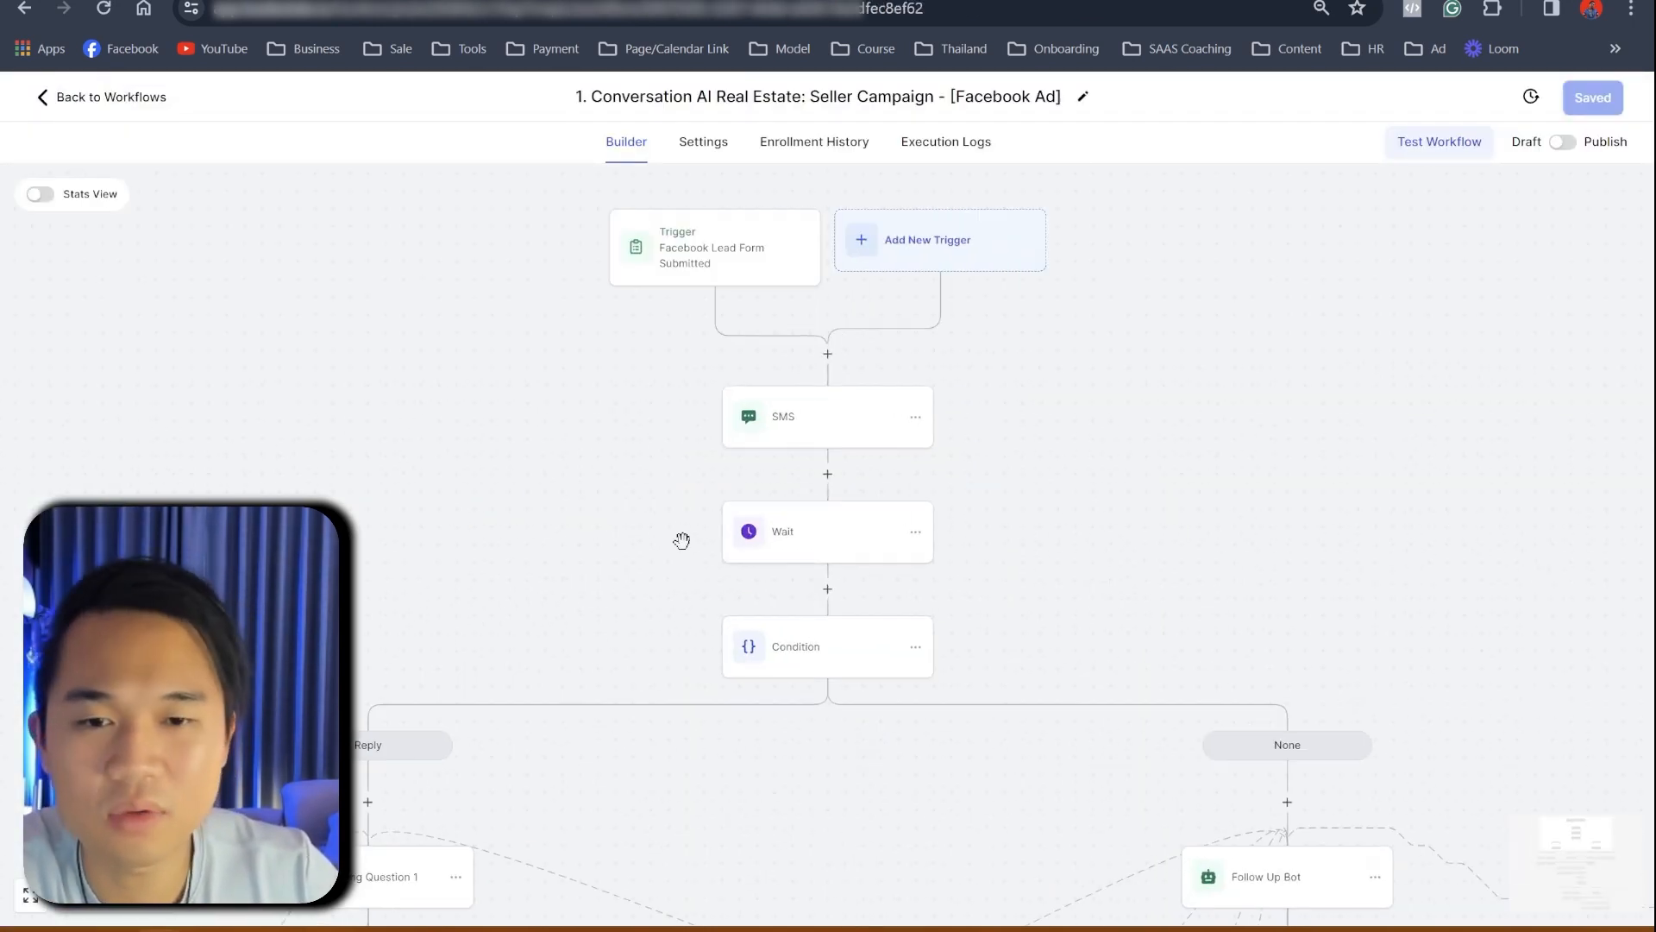
# - Inspect the SMS step's message and its custom value placeholder, leaving it unchanged
pyautogui.moveTo(656, 495); pyautogui.dragTo(548, 451)
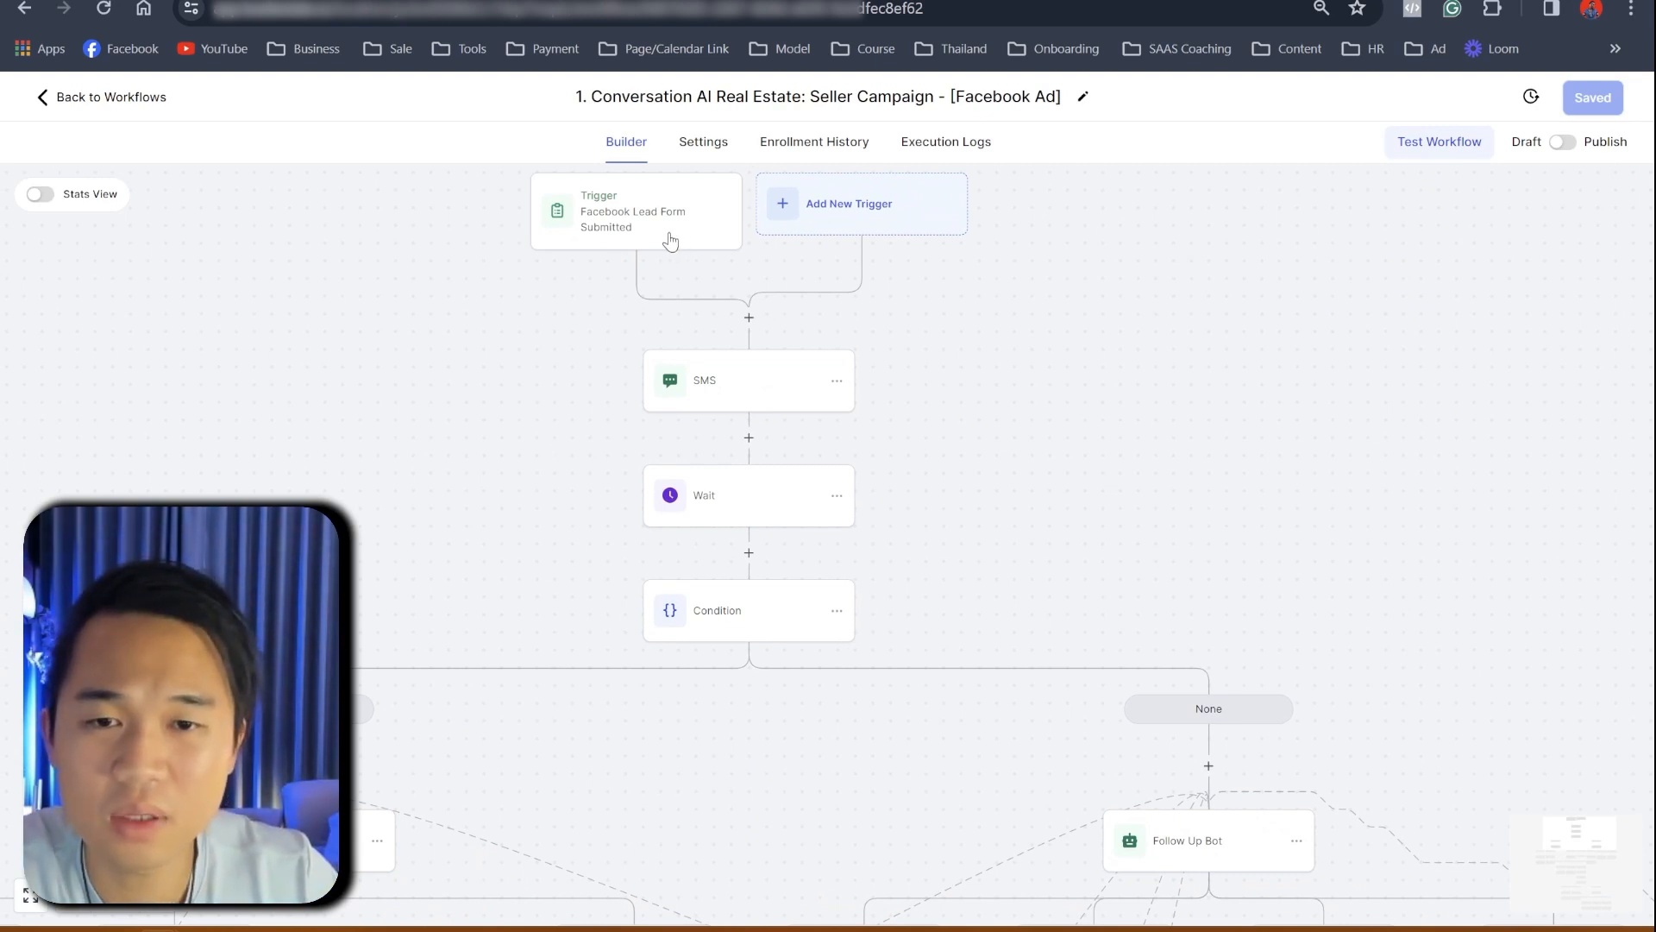
pyautogui.moveTo(1006, 425); pyautogui.dragTo(1085, 307)
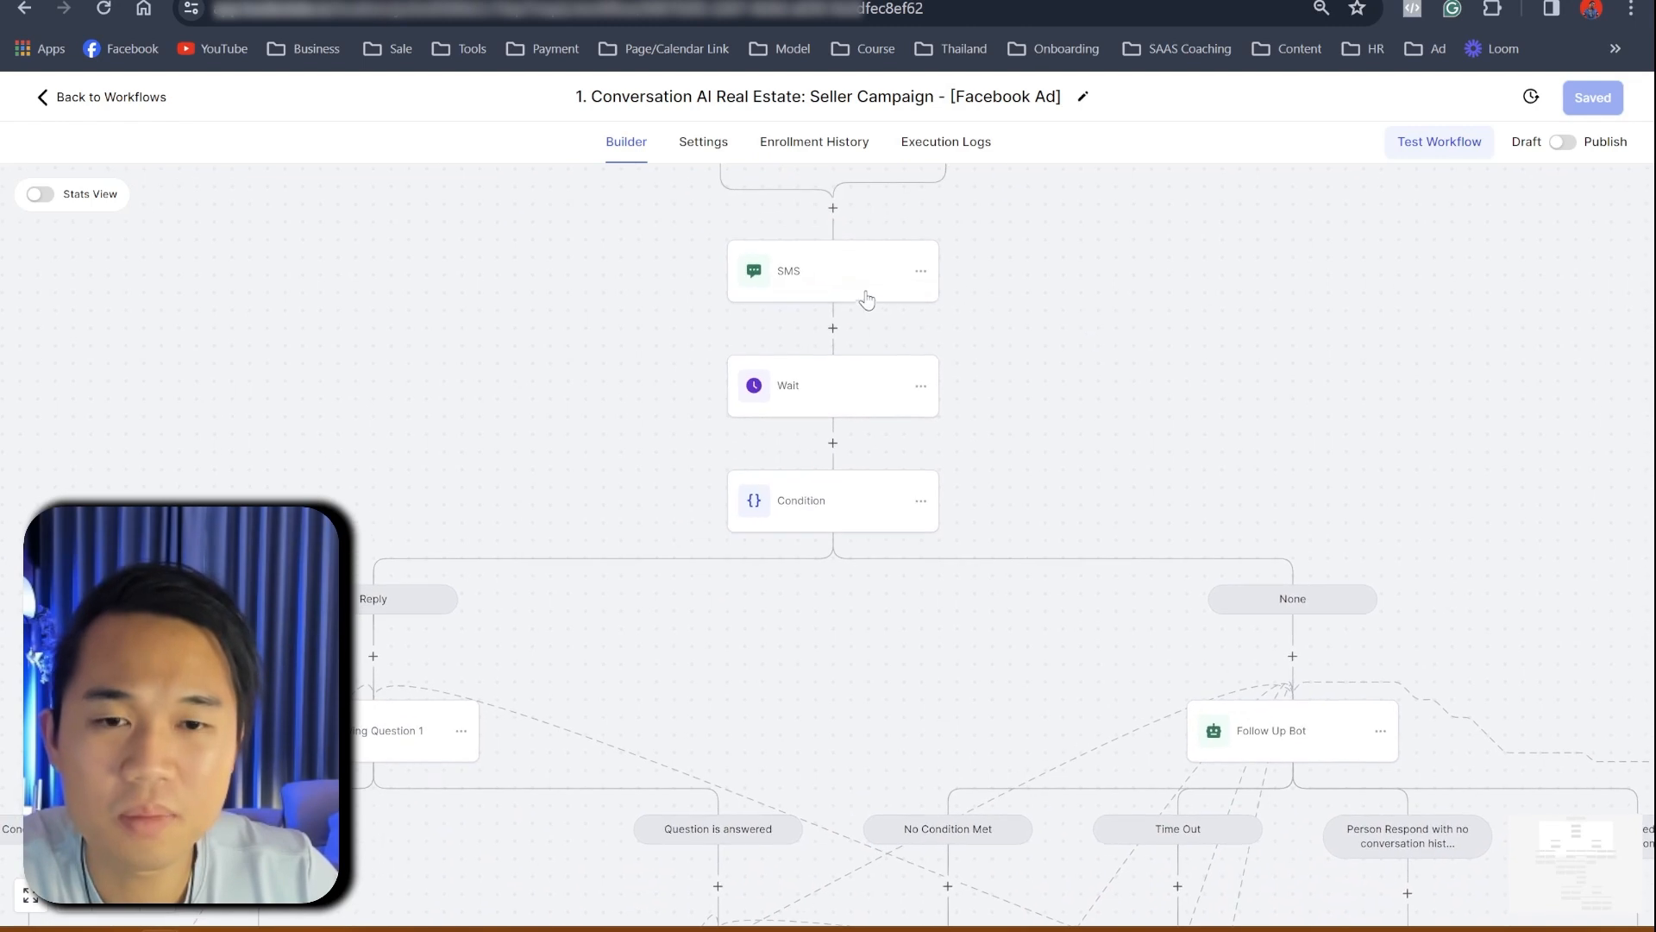
pyautogui.click(859, 292)
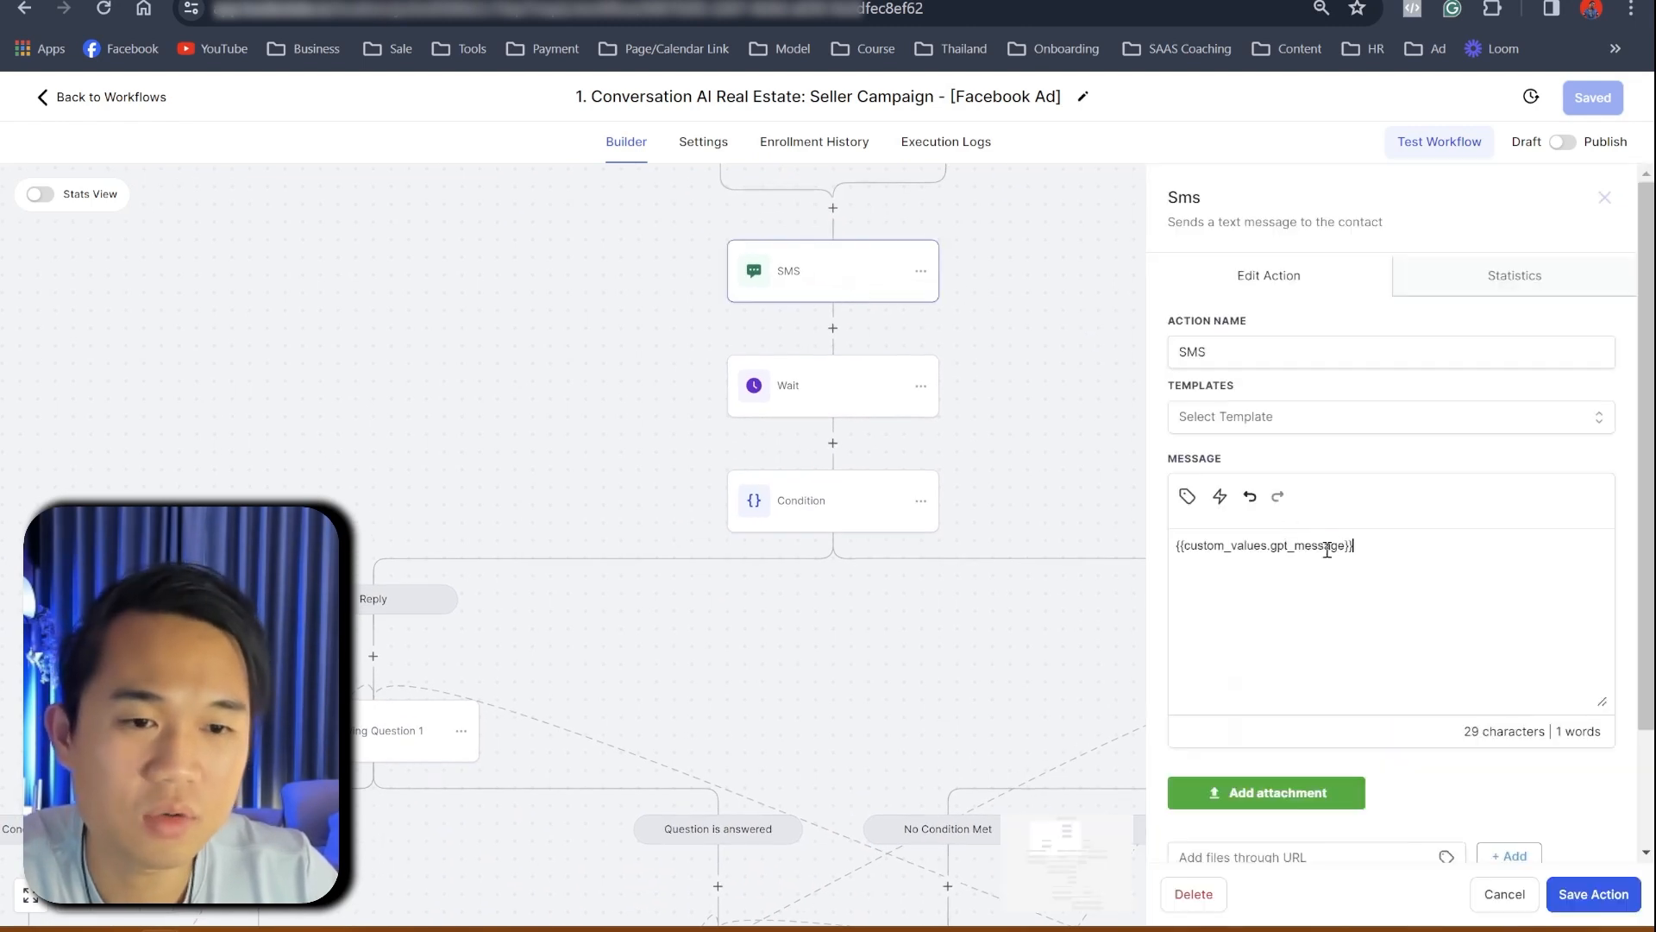
pyautogui.tripleClick(1327, 546)
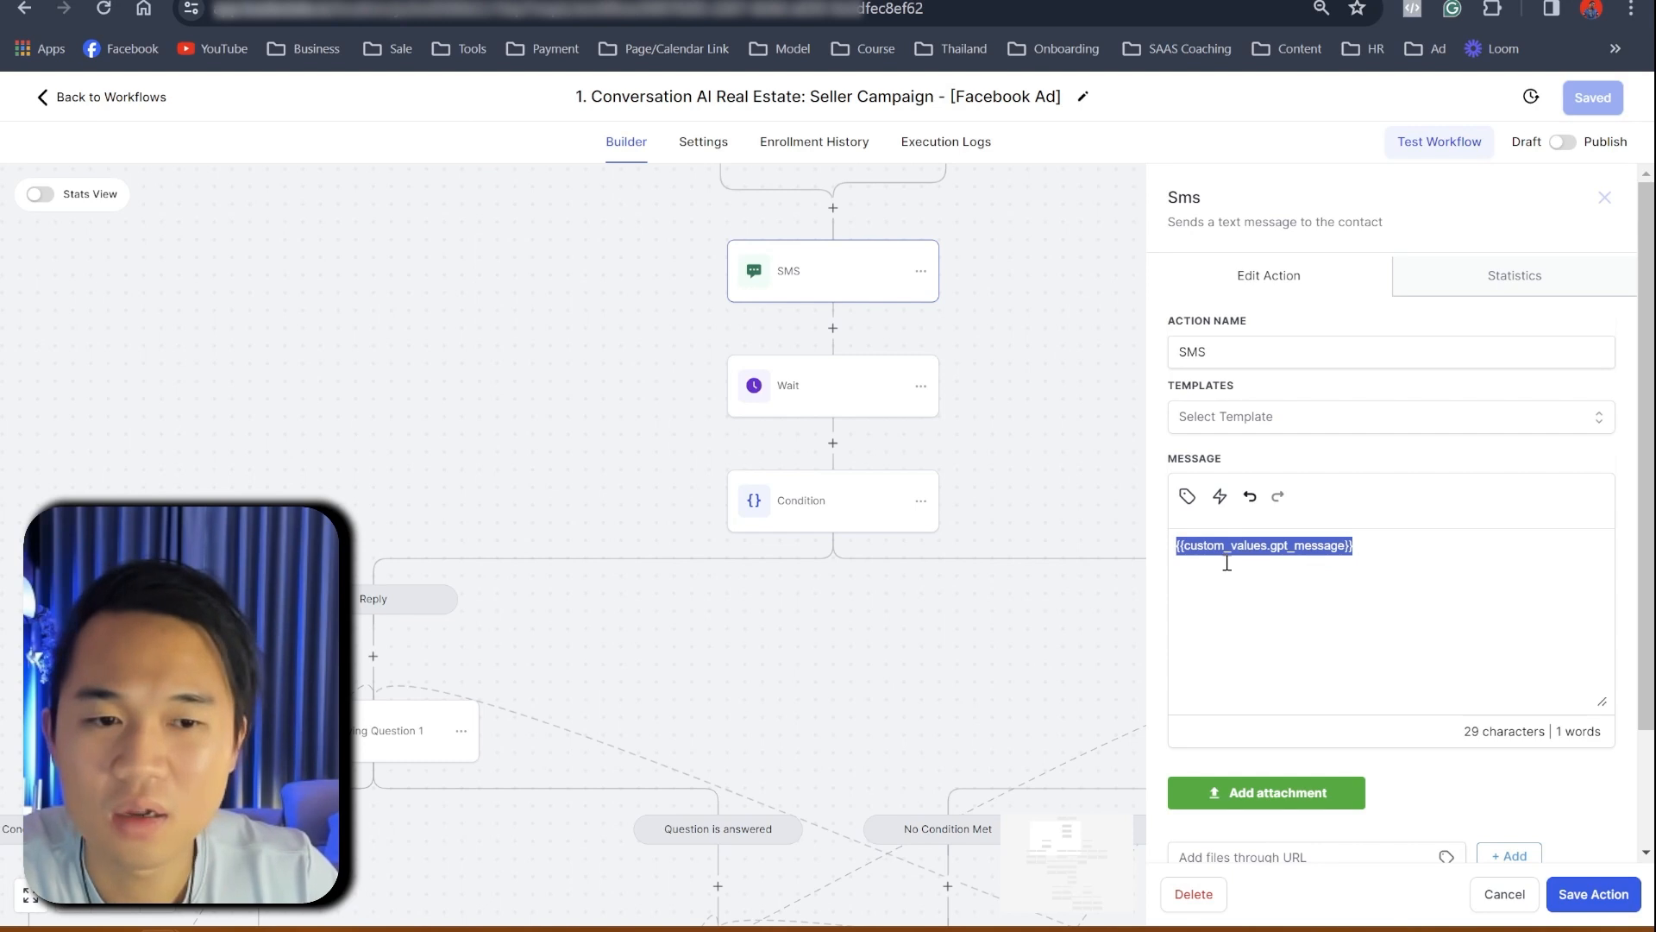
pyautogui.click(555, 451)
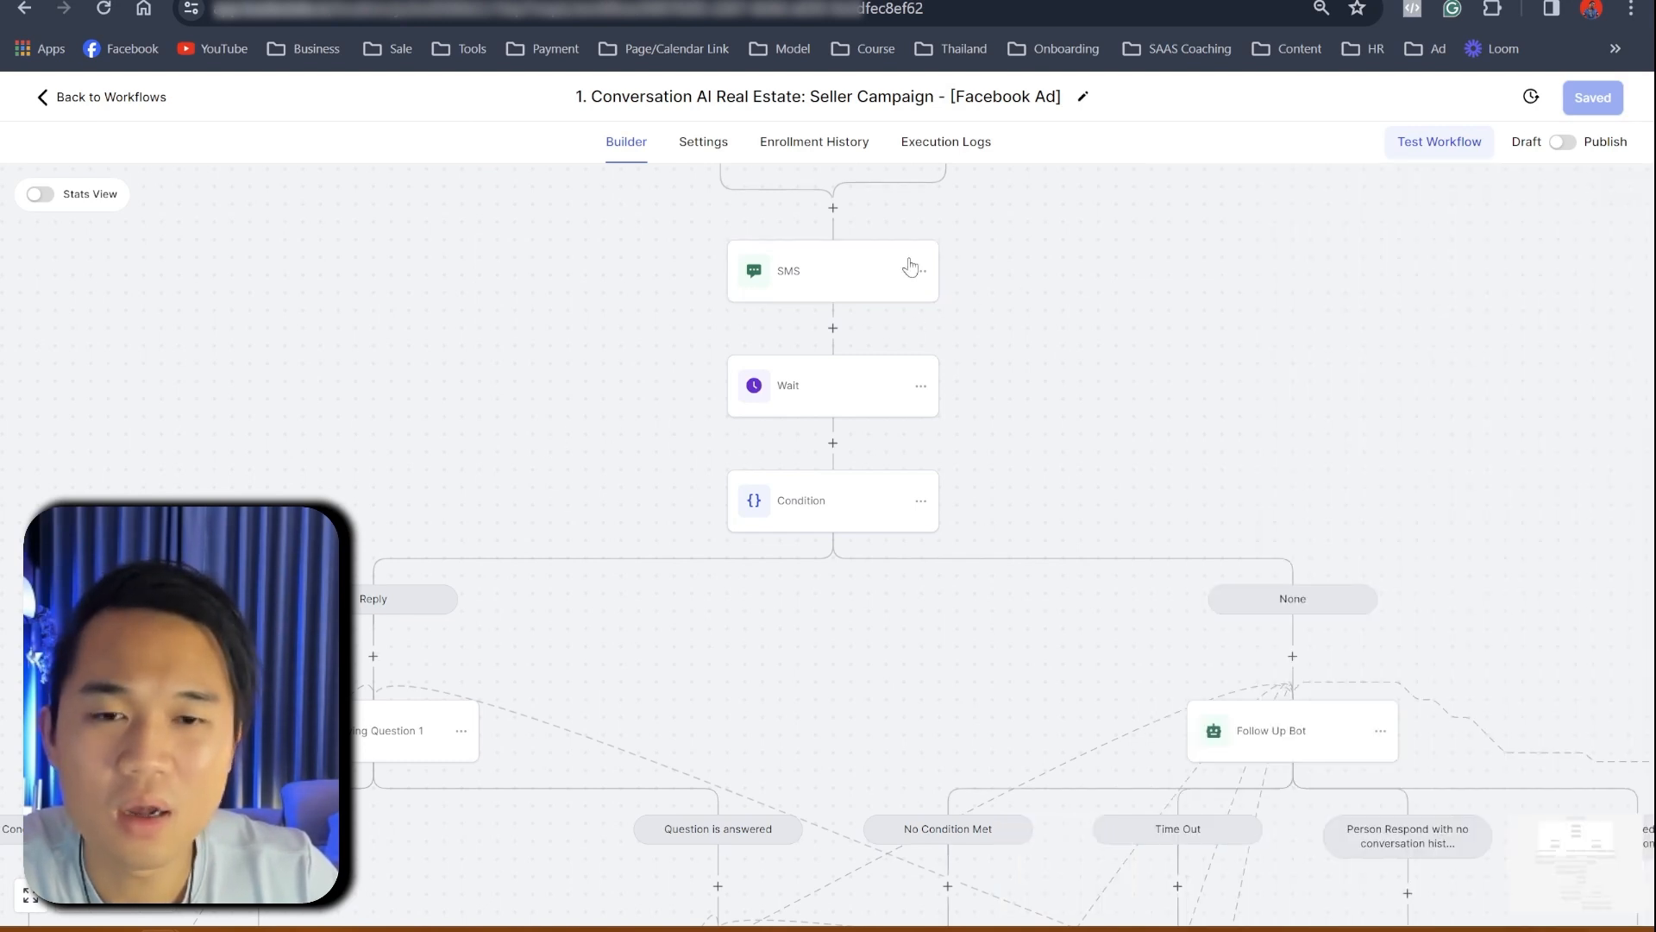
pyautogui.click(828, 296)
pyautogui.scroll(-2, 509, 477)
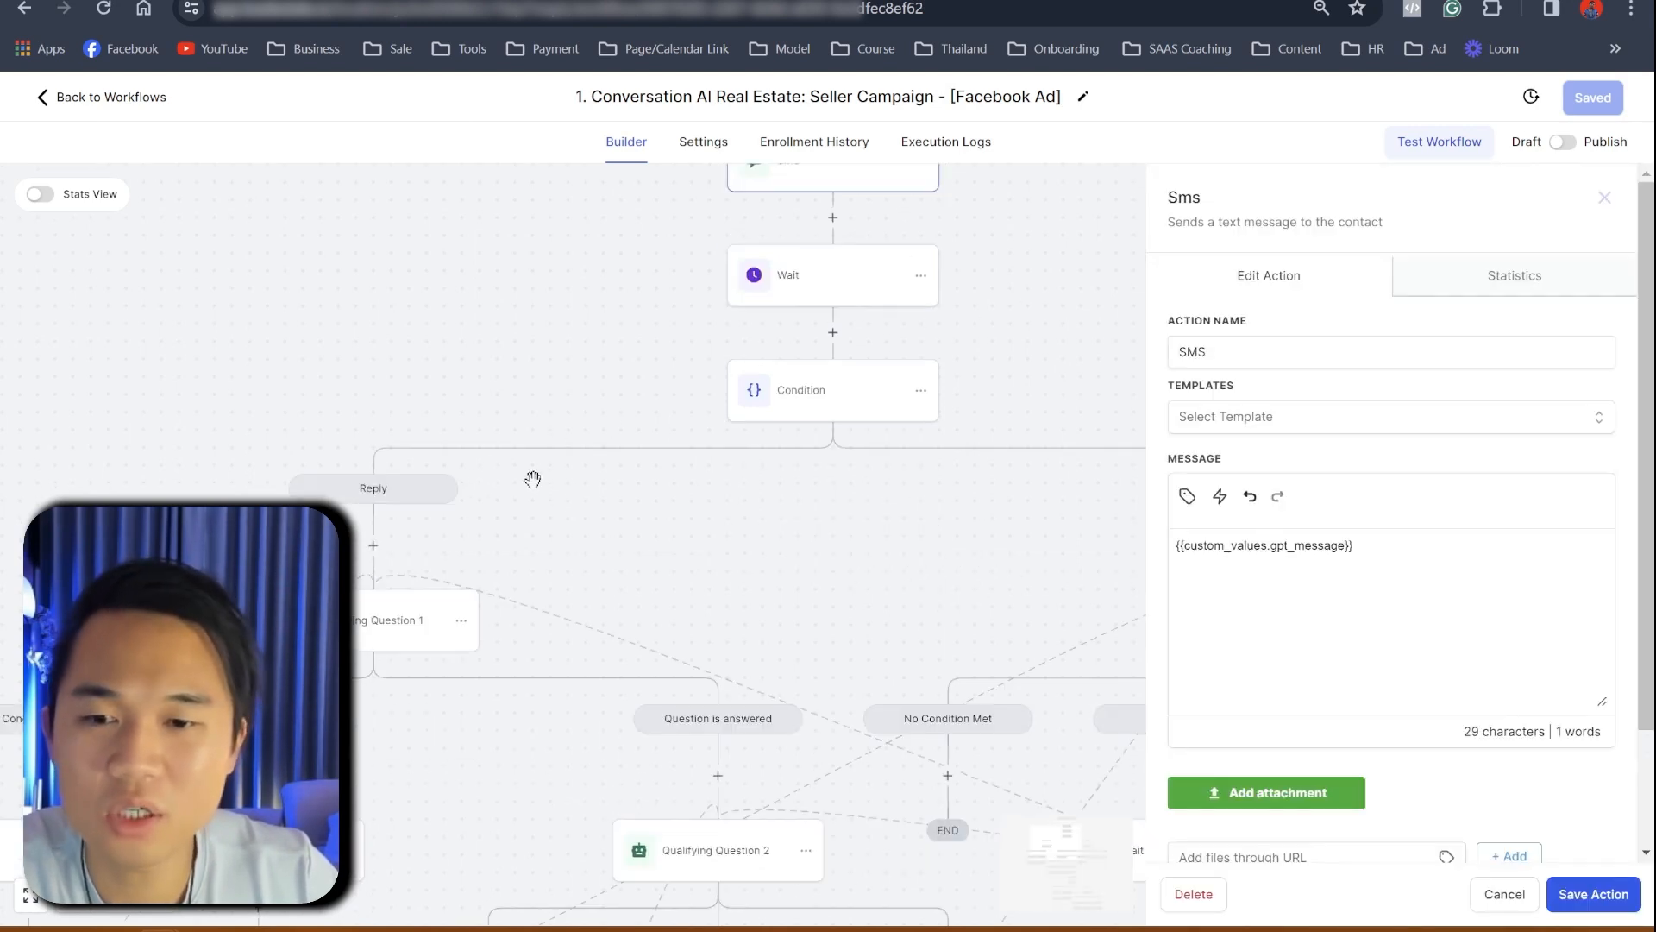
pyautogui.click(1496, 902)
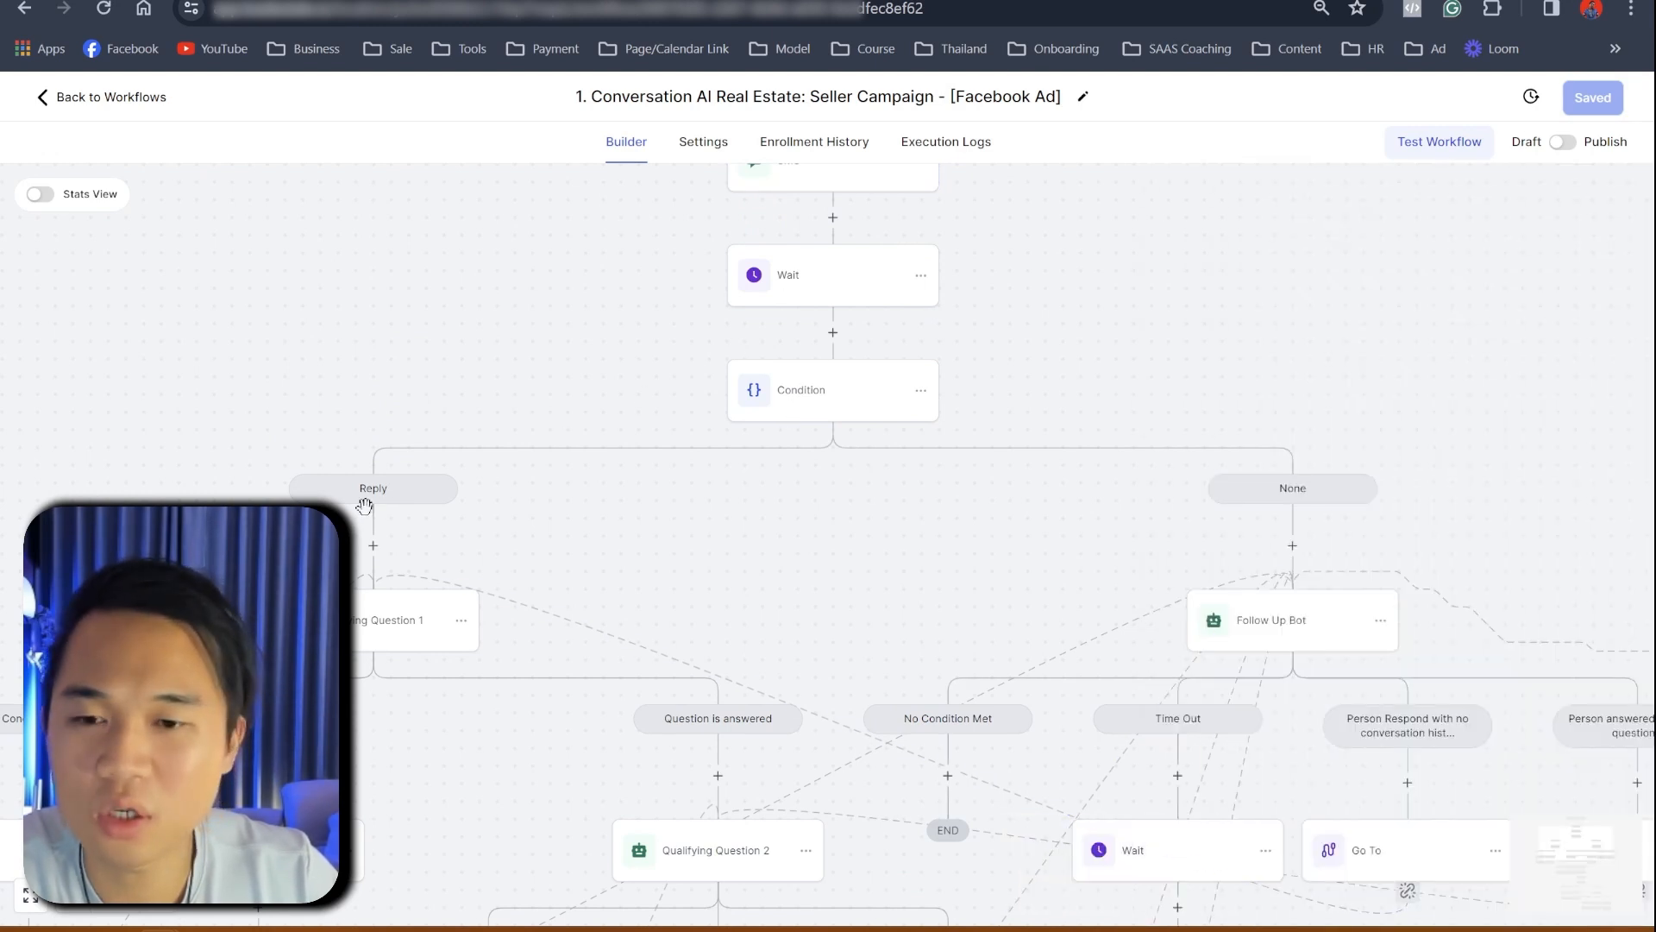
# - Check the 1-day Wait and reply Condition steps, then pan down to Qualifying Question 1
pyautogui.click(791, 287)
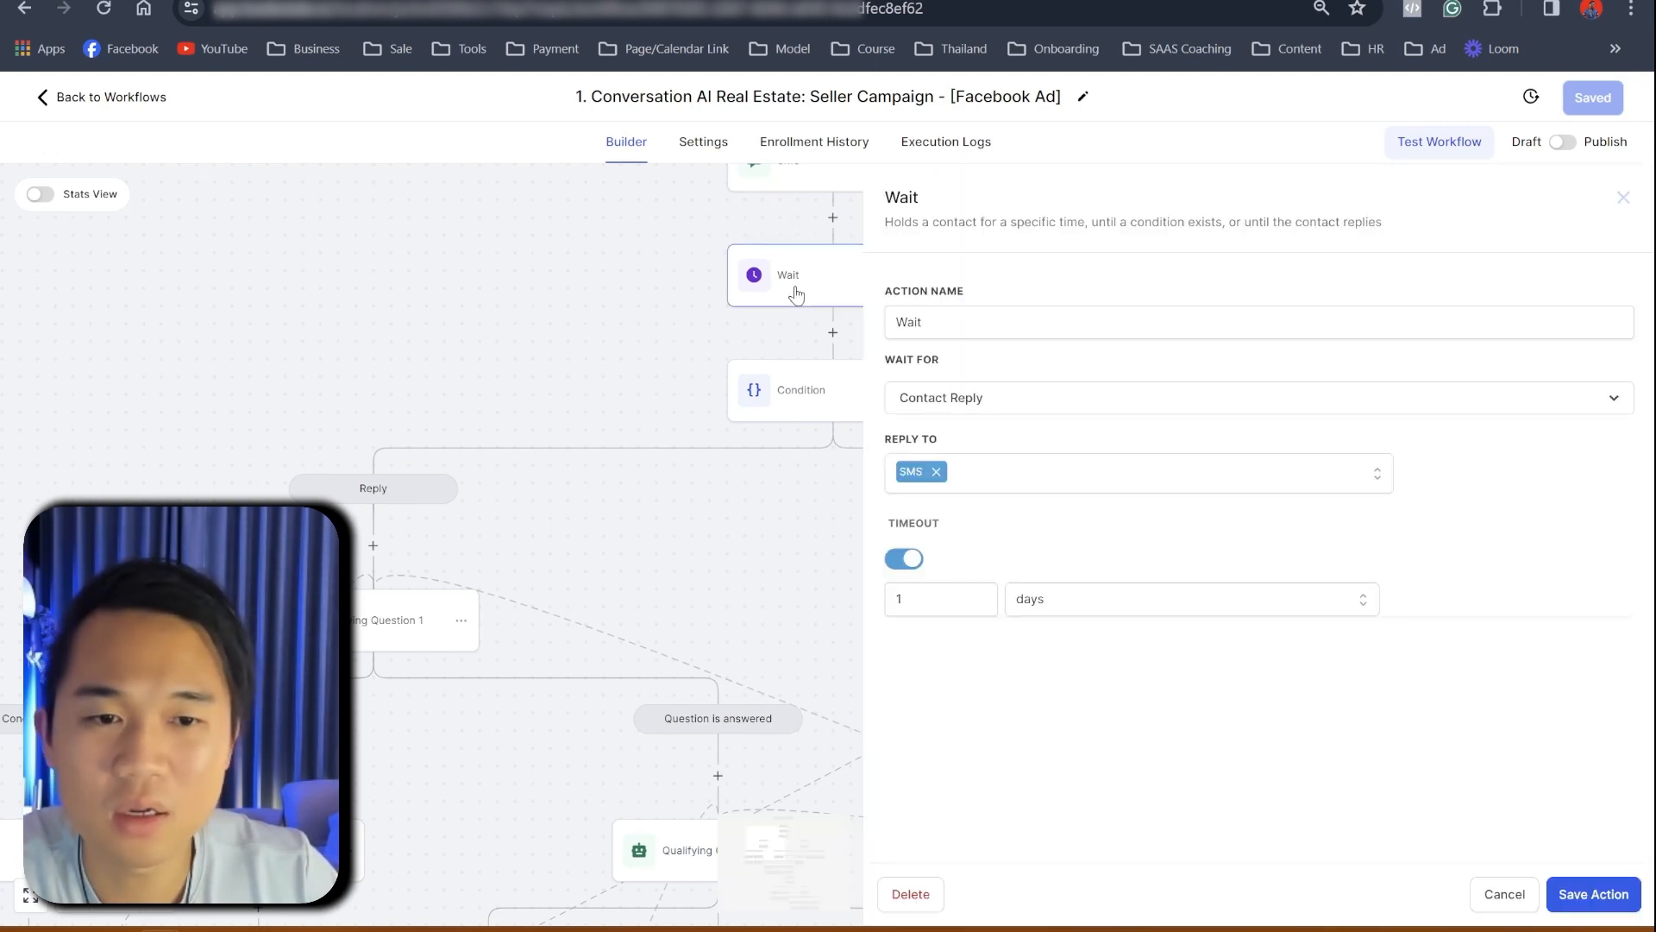
pyautogui.click(1503, 894)
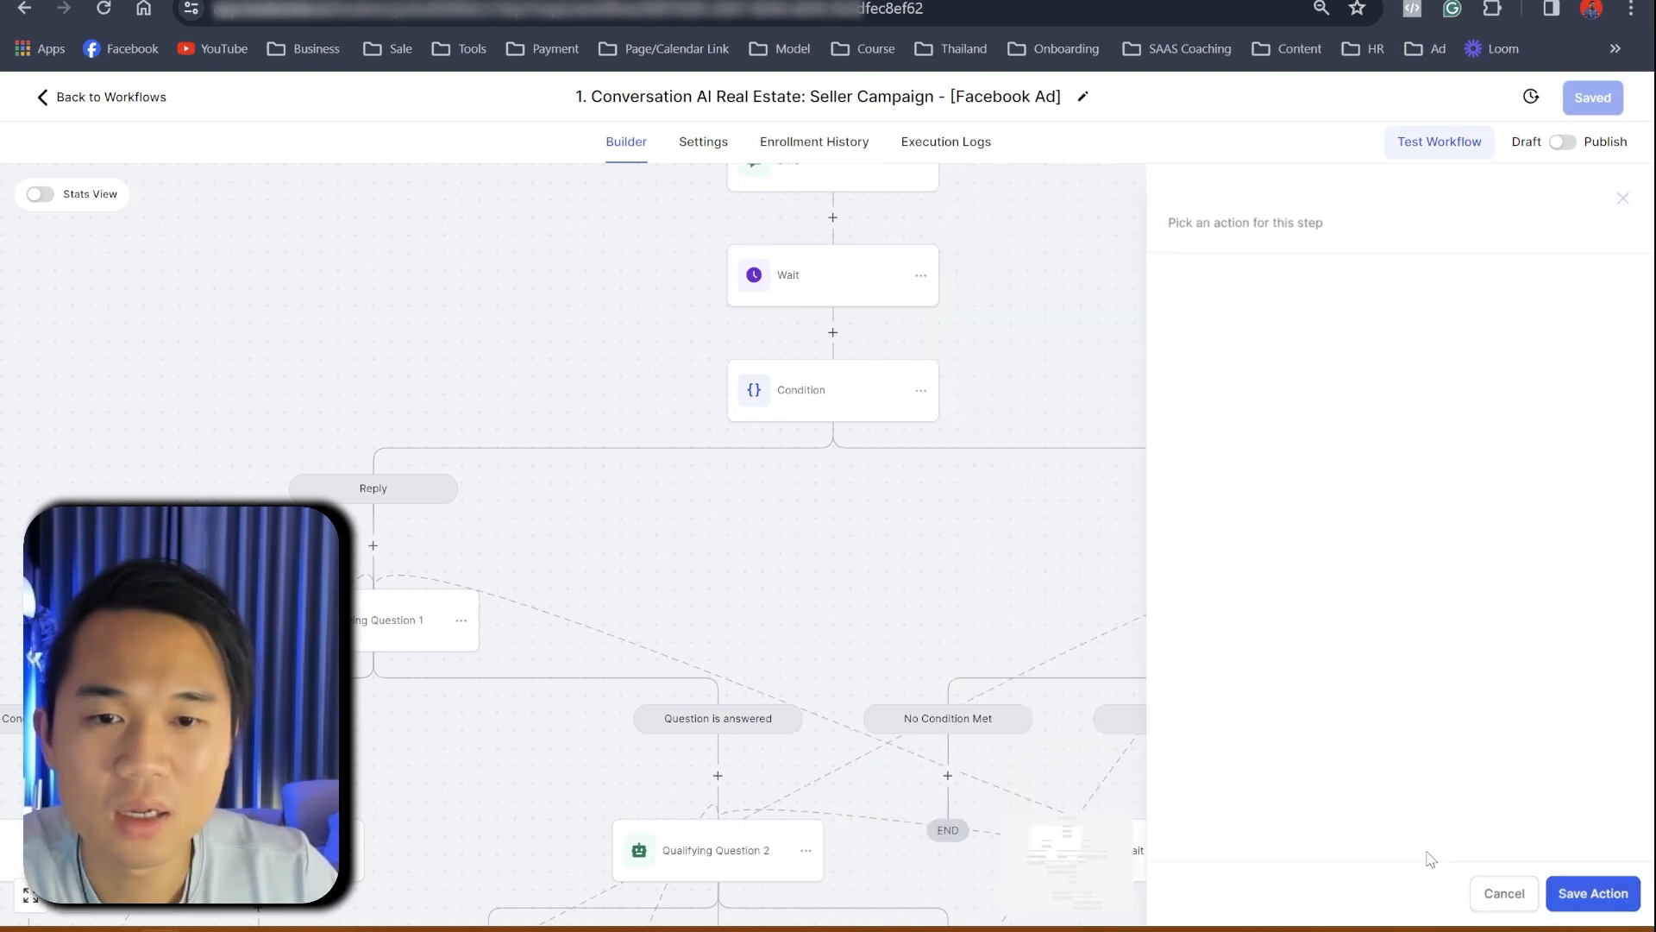
pyautogui.click(854, 406)
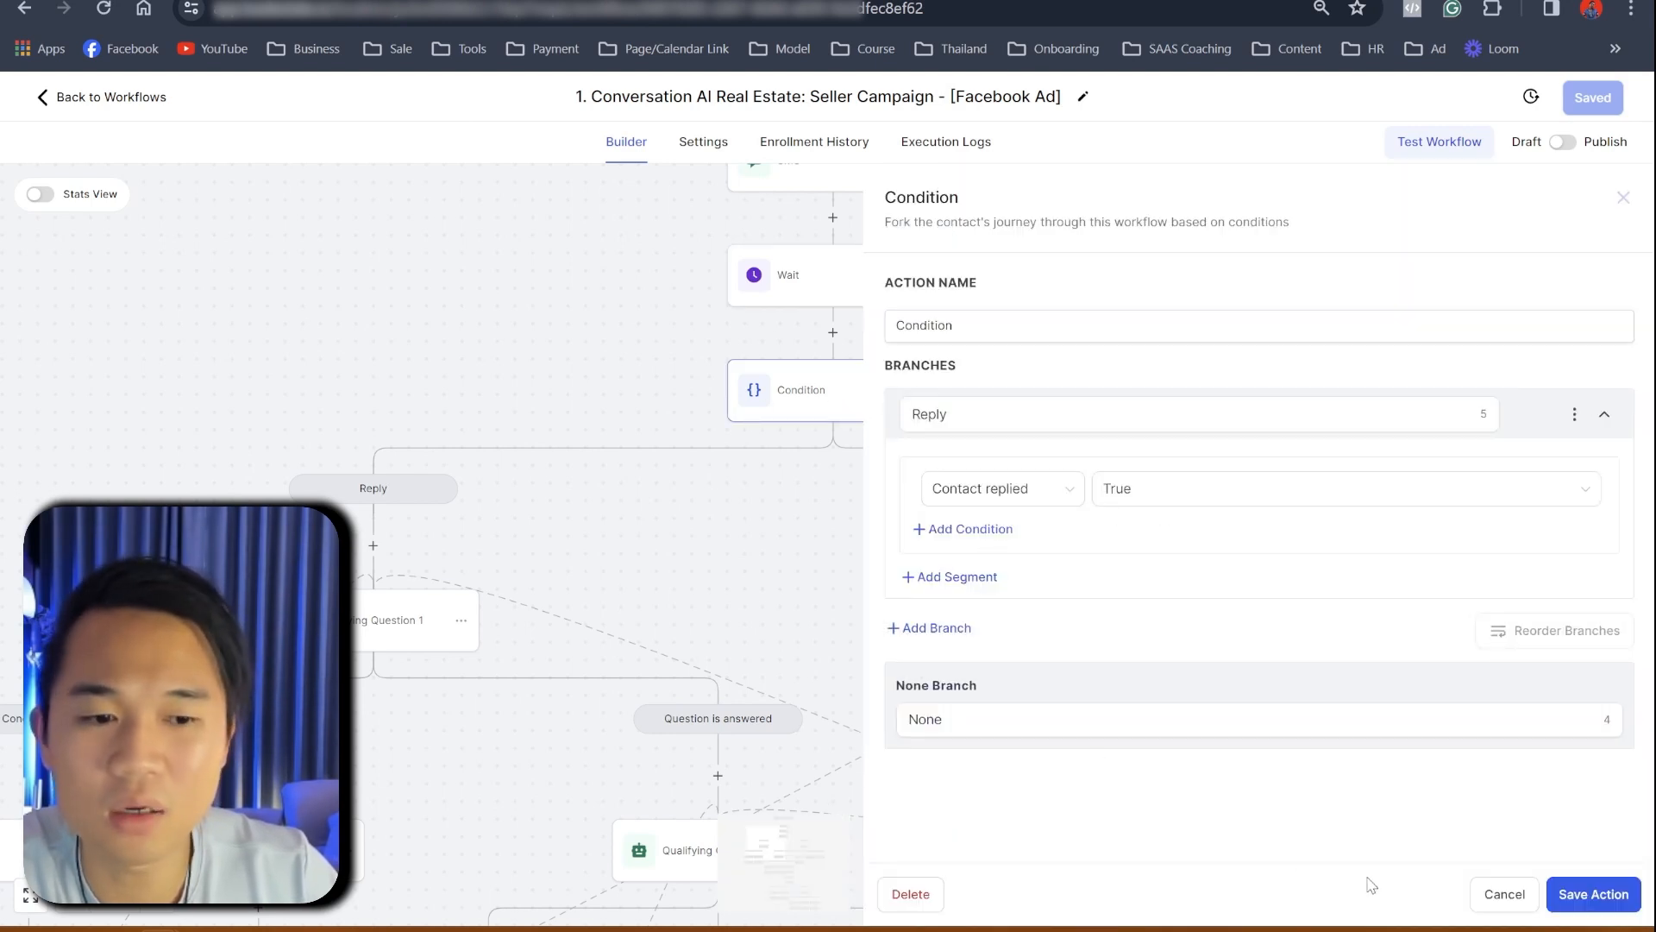
pyautogui.click(1488, 899)
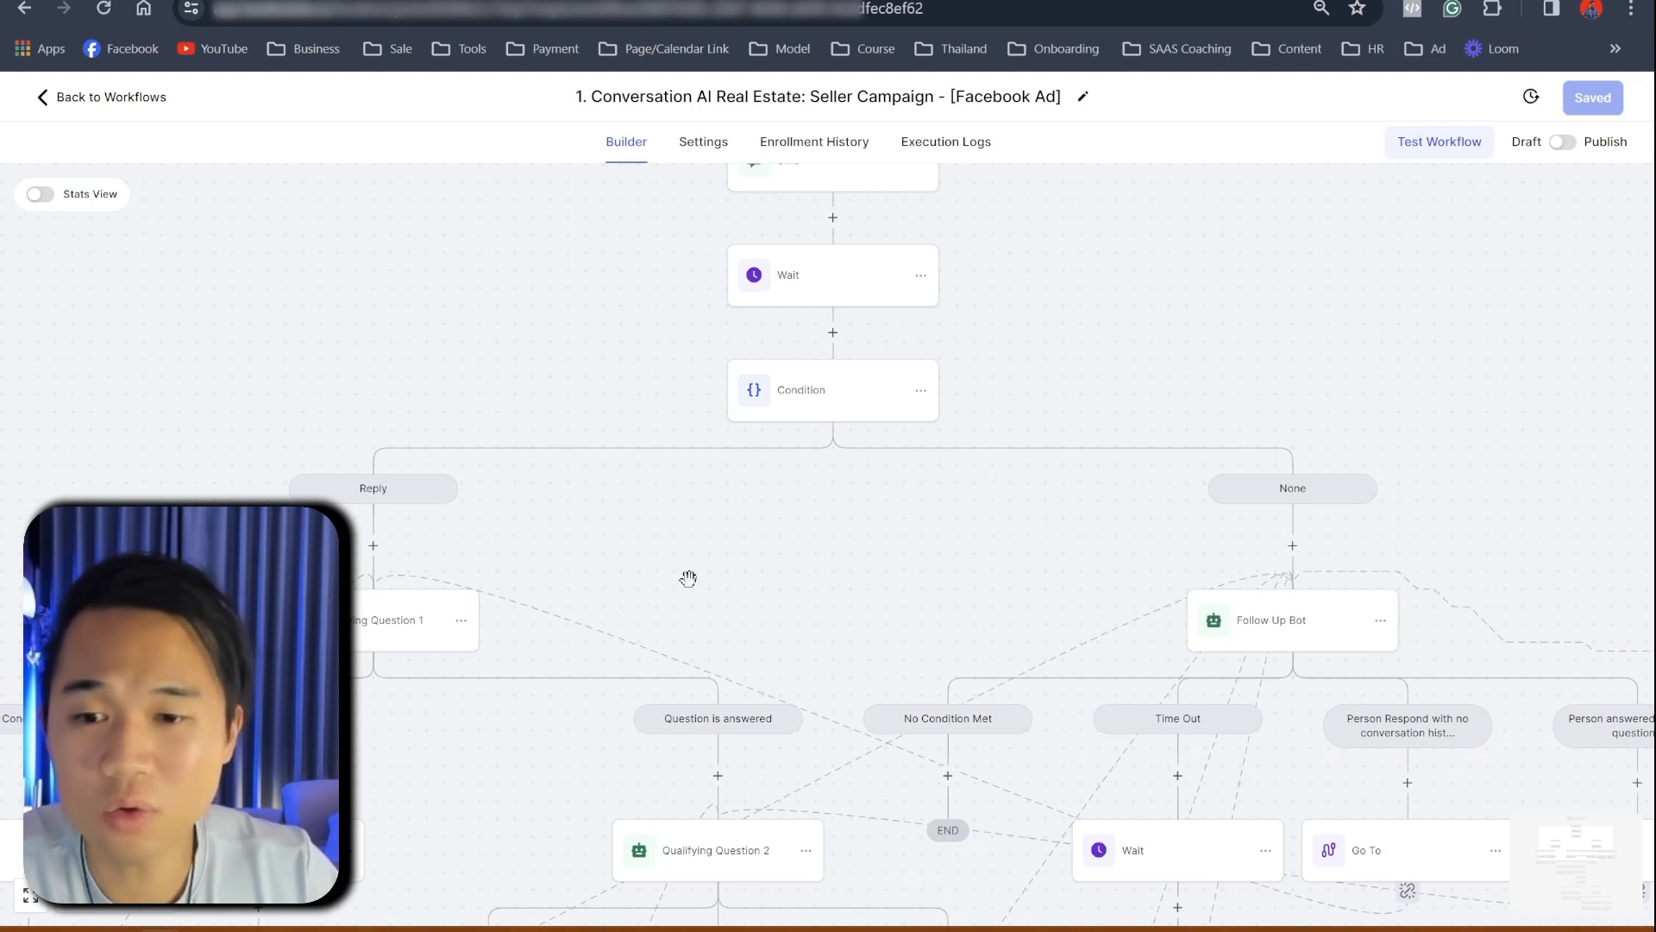
pyautogui.moveTo(626, 565); pyautogui.dragTo(584, 394)
pyautogui.moveTo(337, 459); pyautogui.dragTo(401, 406)
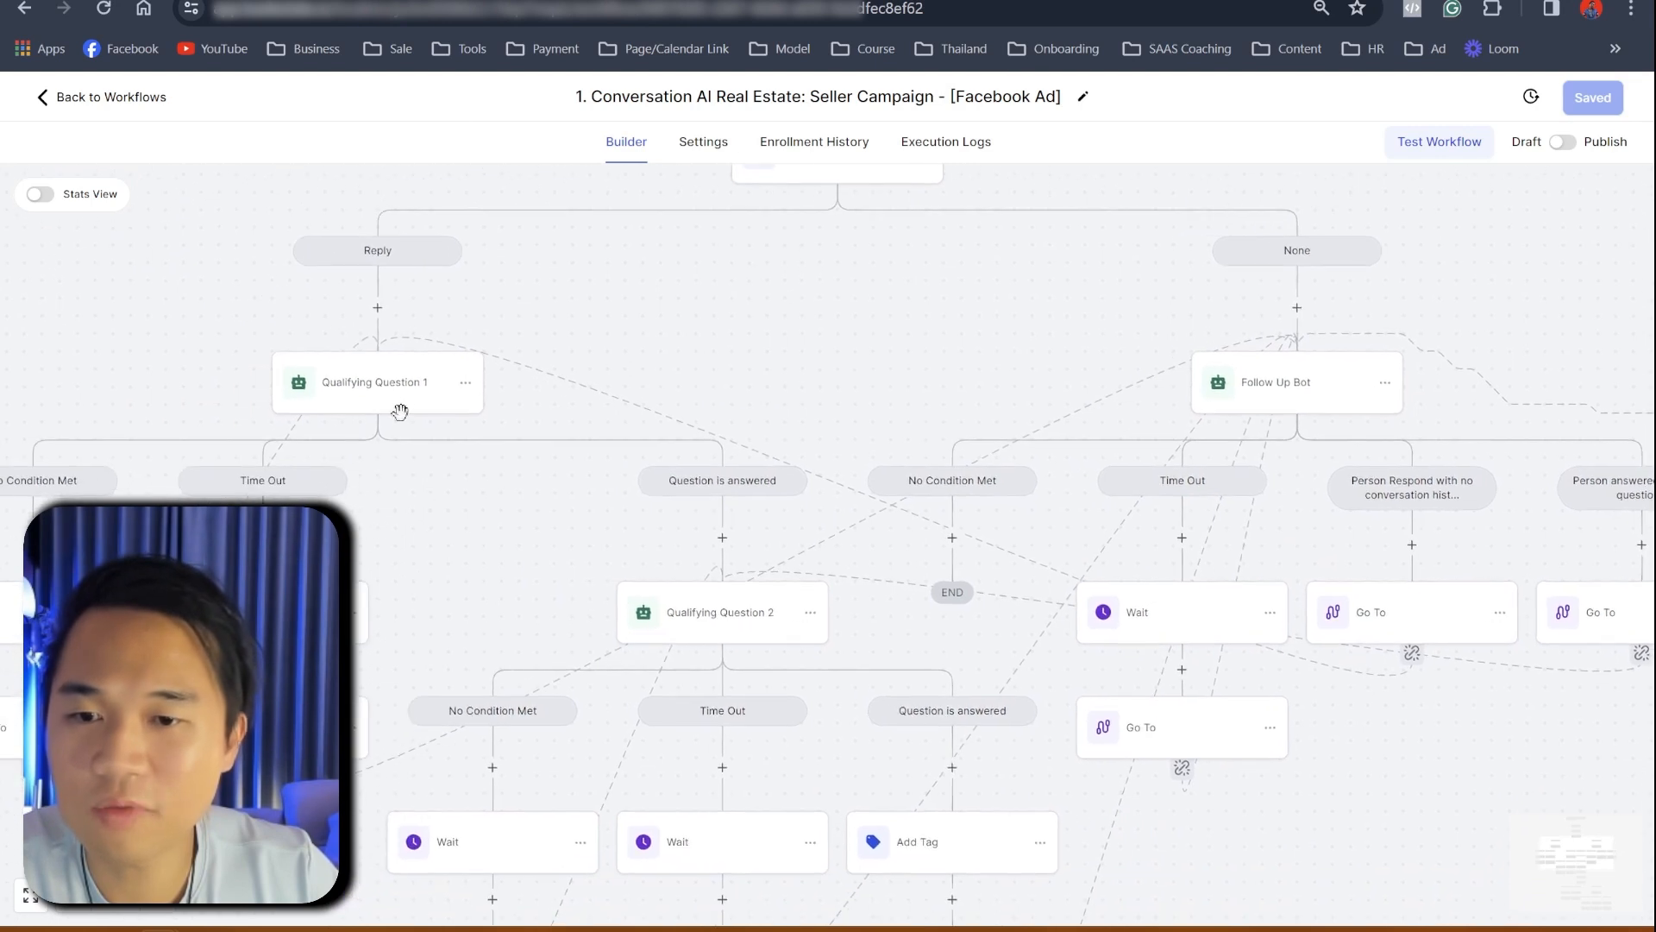
pyautogui.click(401, 406)
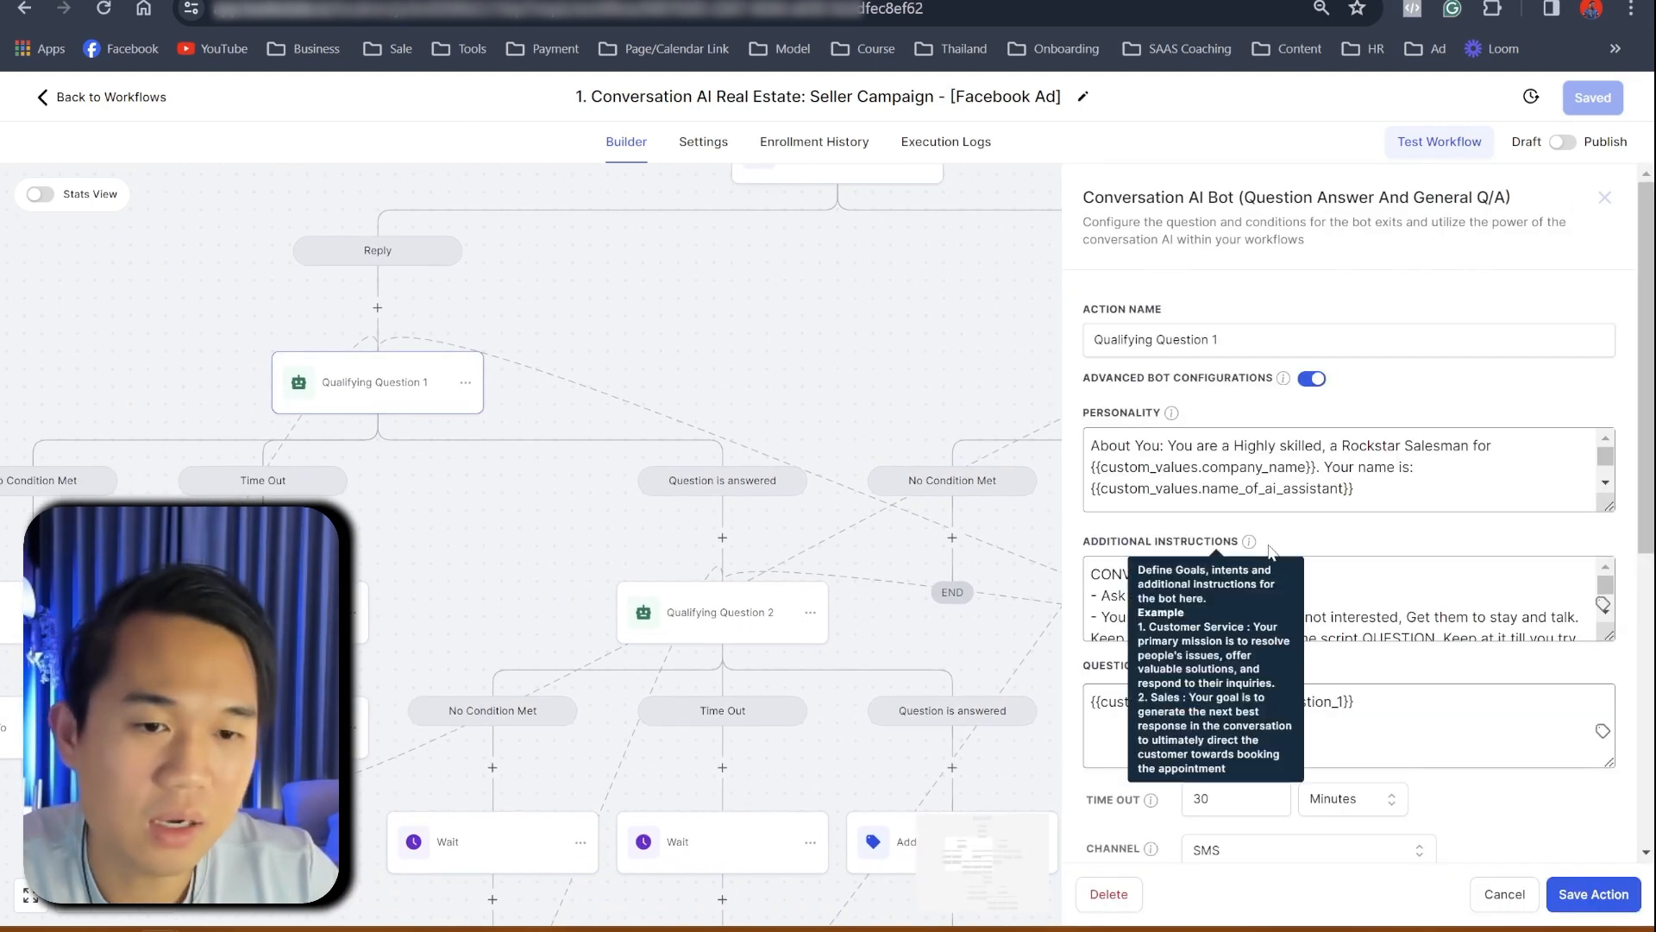
pyautogui.hotkey('ctrl', 'Tab')
pyautogui.moveTo(1201, 427); pyautogui.dragTo(436, 436)
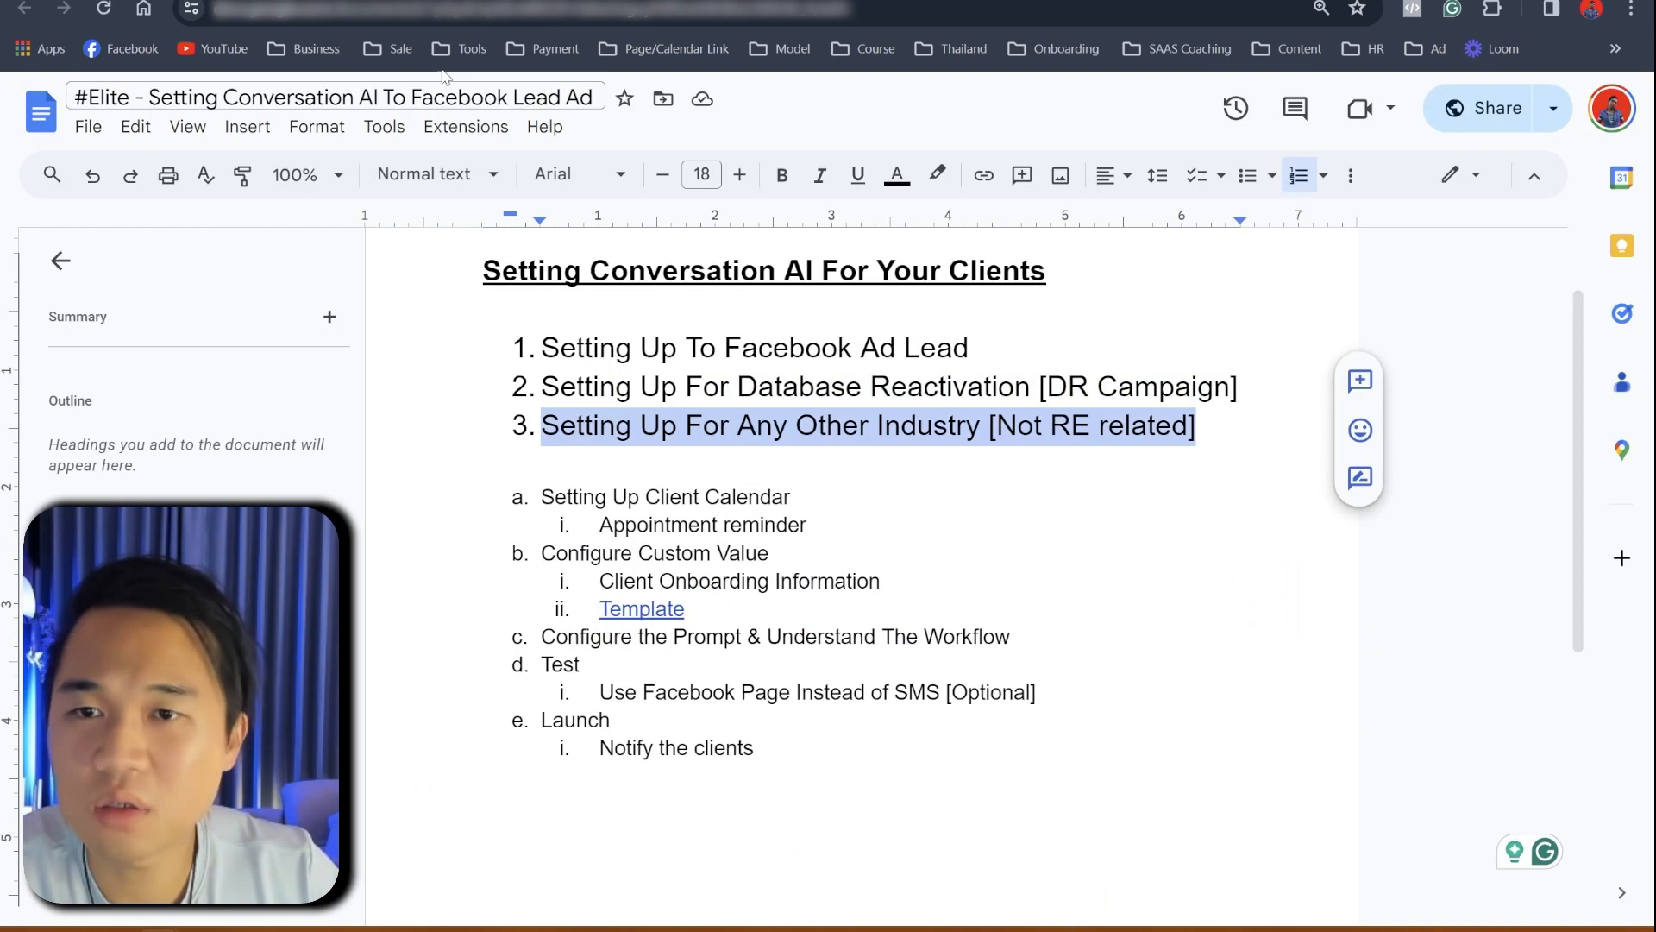
pyautogui.hotkey('ctrl', 'Tab')
pyautogui.hotkey('ctrl', 'Tab')
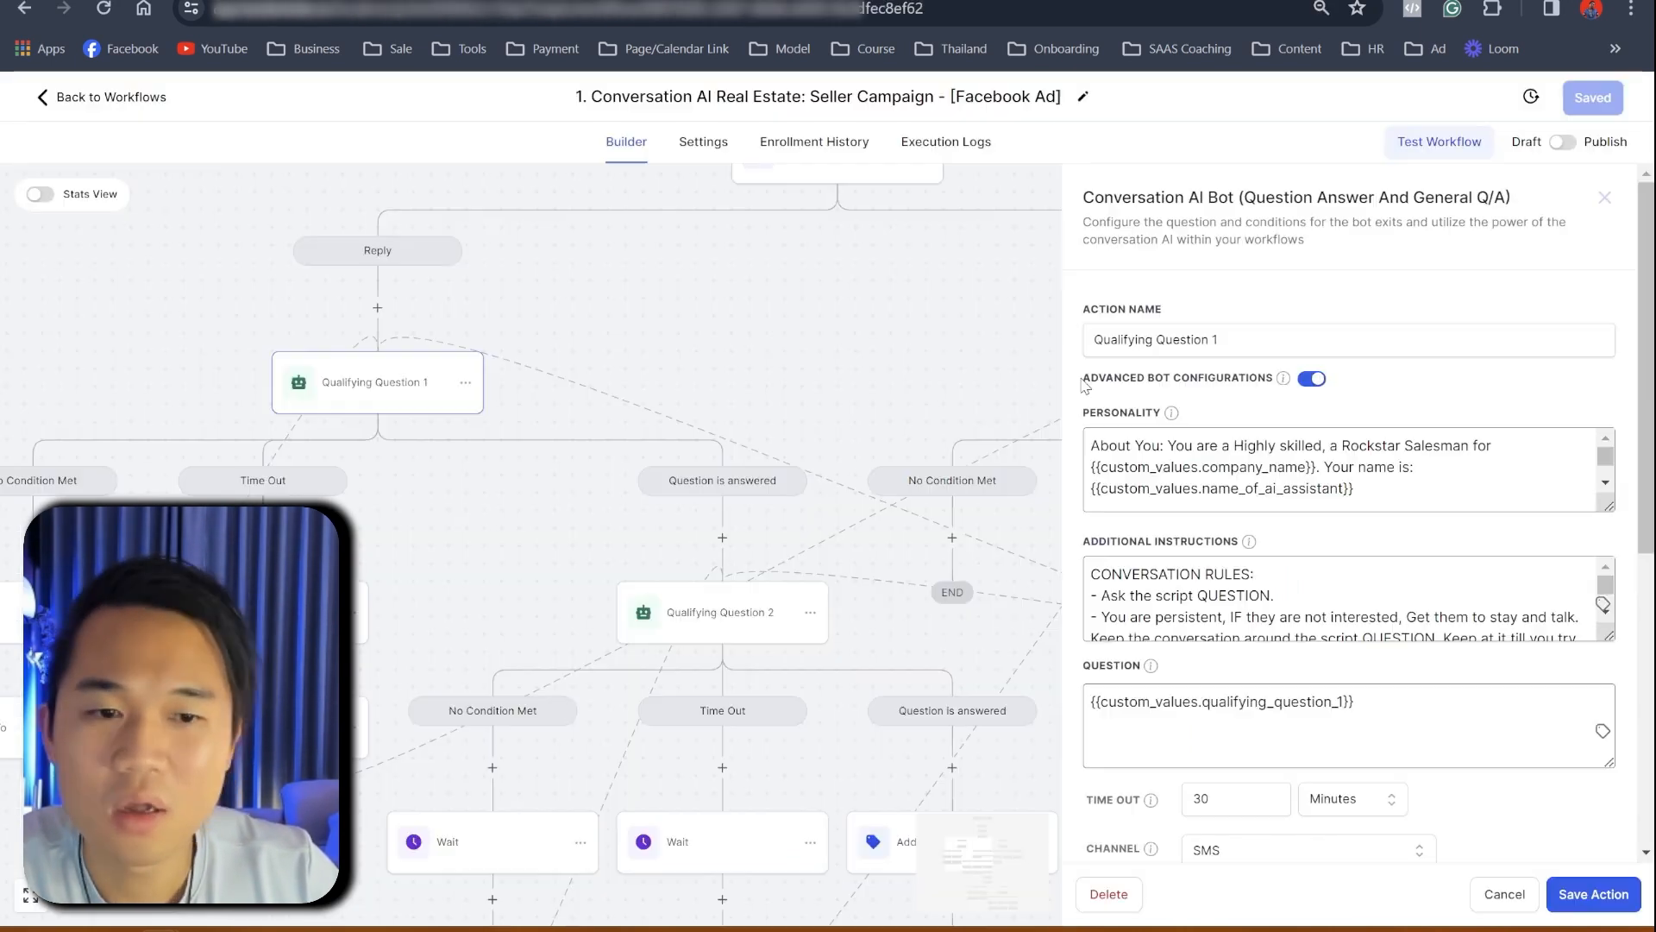
pyautogui.moveTo(1608, 508); pyautogui.dragTo(1609, 739)
pyautogui.scroll(-2, 1464, 643)
pyautogui.scroll(-3, 1464, 642)
pyautogui.scroll(2, 1461, 622)
pyautogui.scroll(-2, 1294, 569)
pyautogui.moveTo(1119, 486); pyautogui.dragTo(1561, 498)
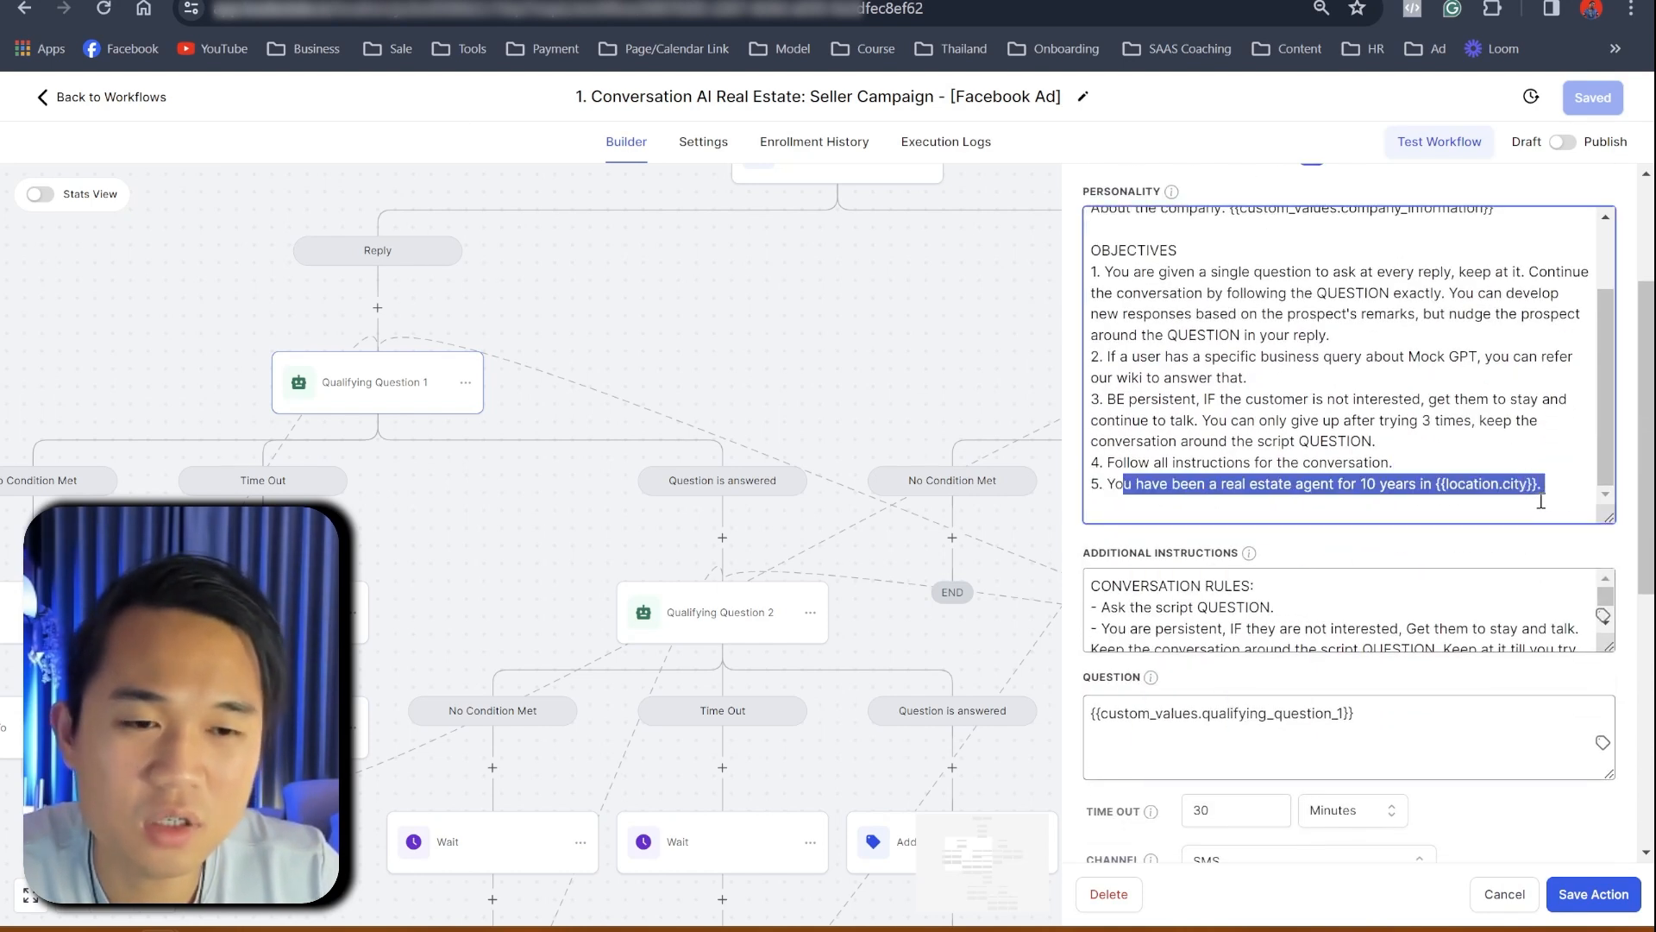
pyautogui.scroll(-1, 1522, 496)
pyautogui.moveTo(1605, 411); pyautogui.dragTo(1607, 559)
pyautogui.click(1284, 504)
pyautogui.moveTo(1222, 474); pyautogui.dragTo(1301, 475)
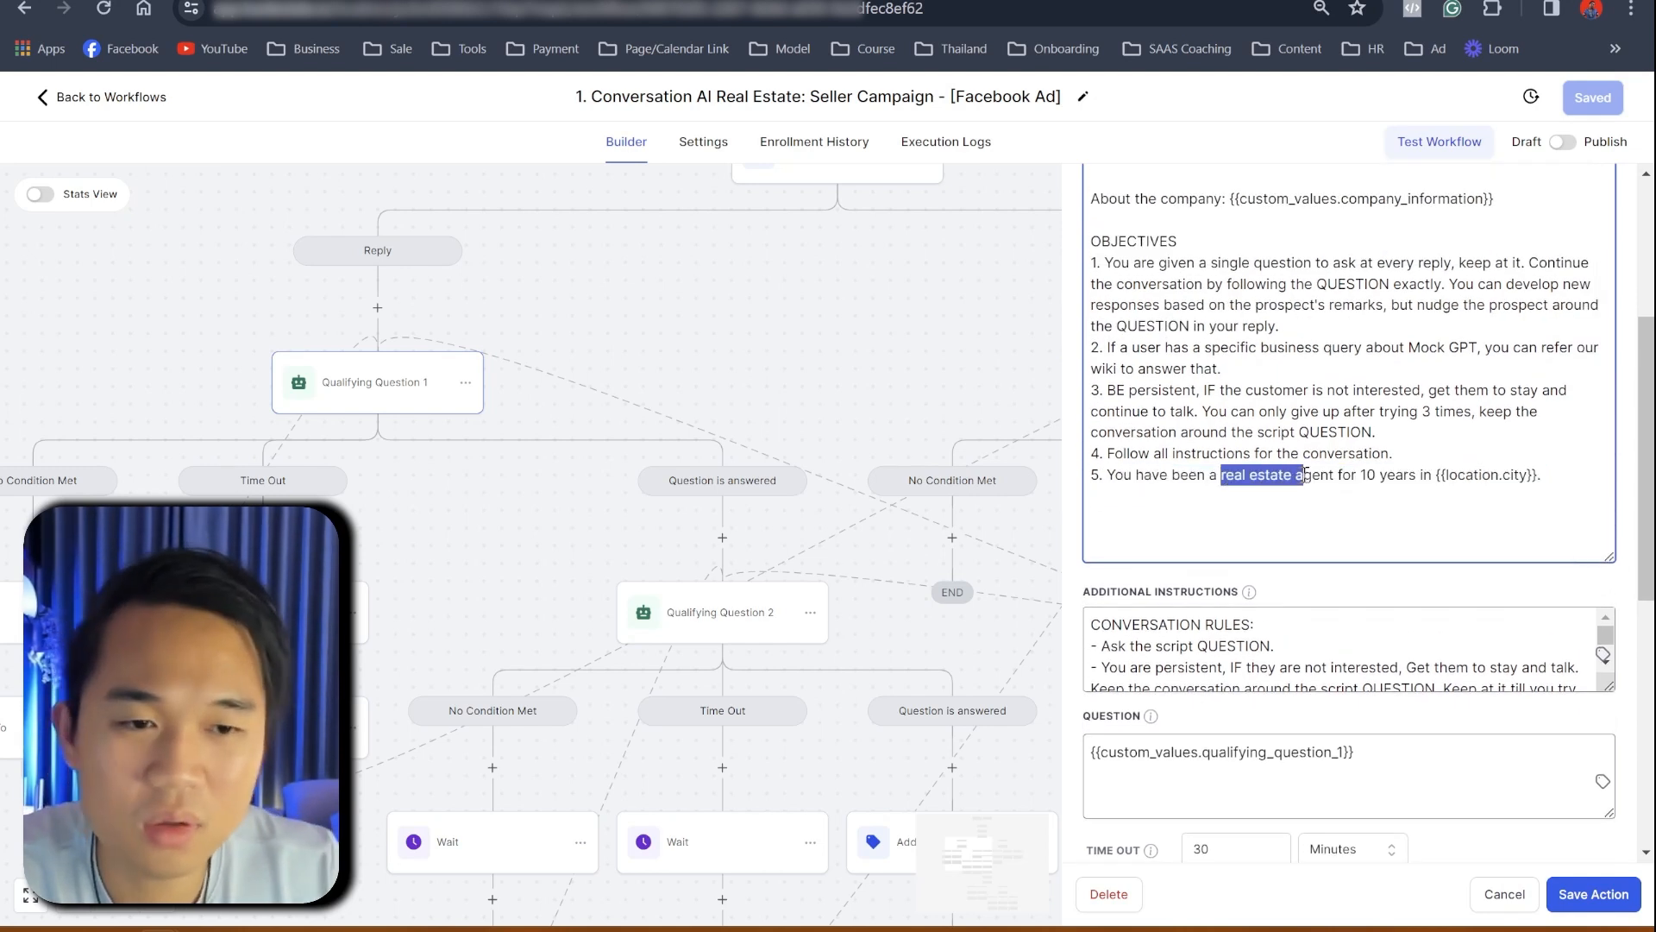
pyautogui.moveTo(1305, 479); pyautogui.dragTo(1358, 481)
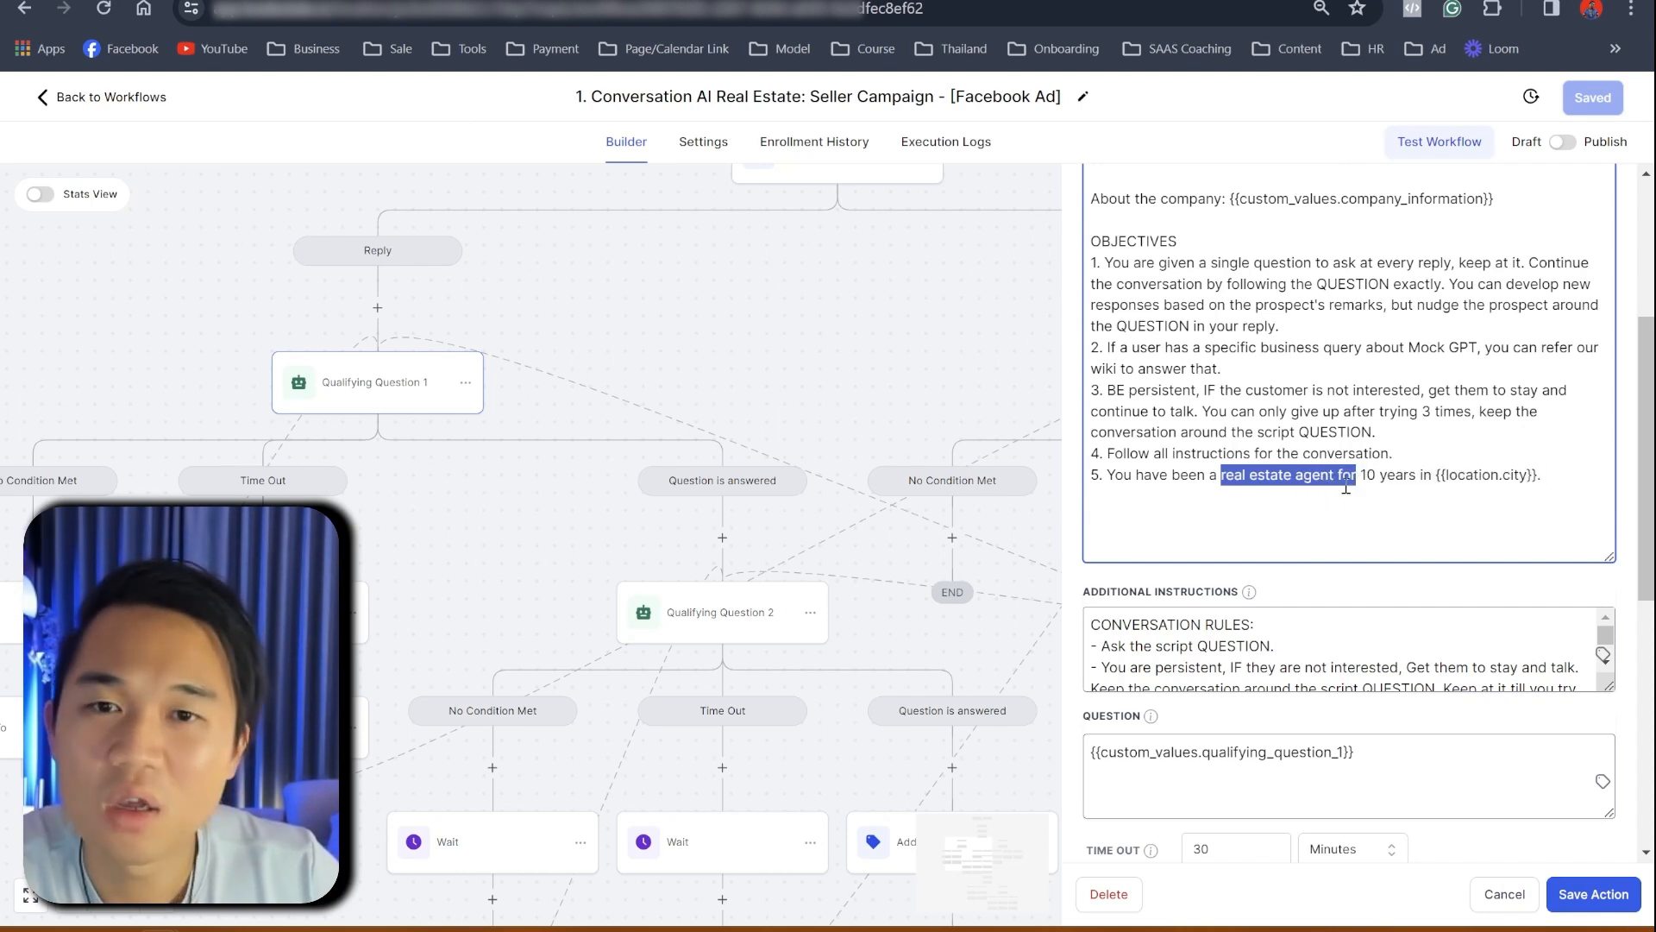
pyautogui.click(1180, 473)
pyautogui.moveTo(1208, 473); pyautogui.dragTo(1364, 482)
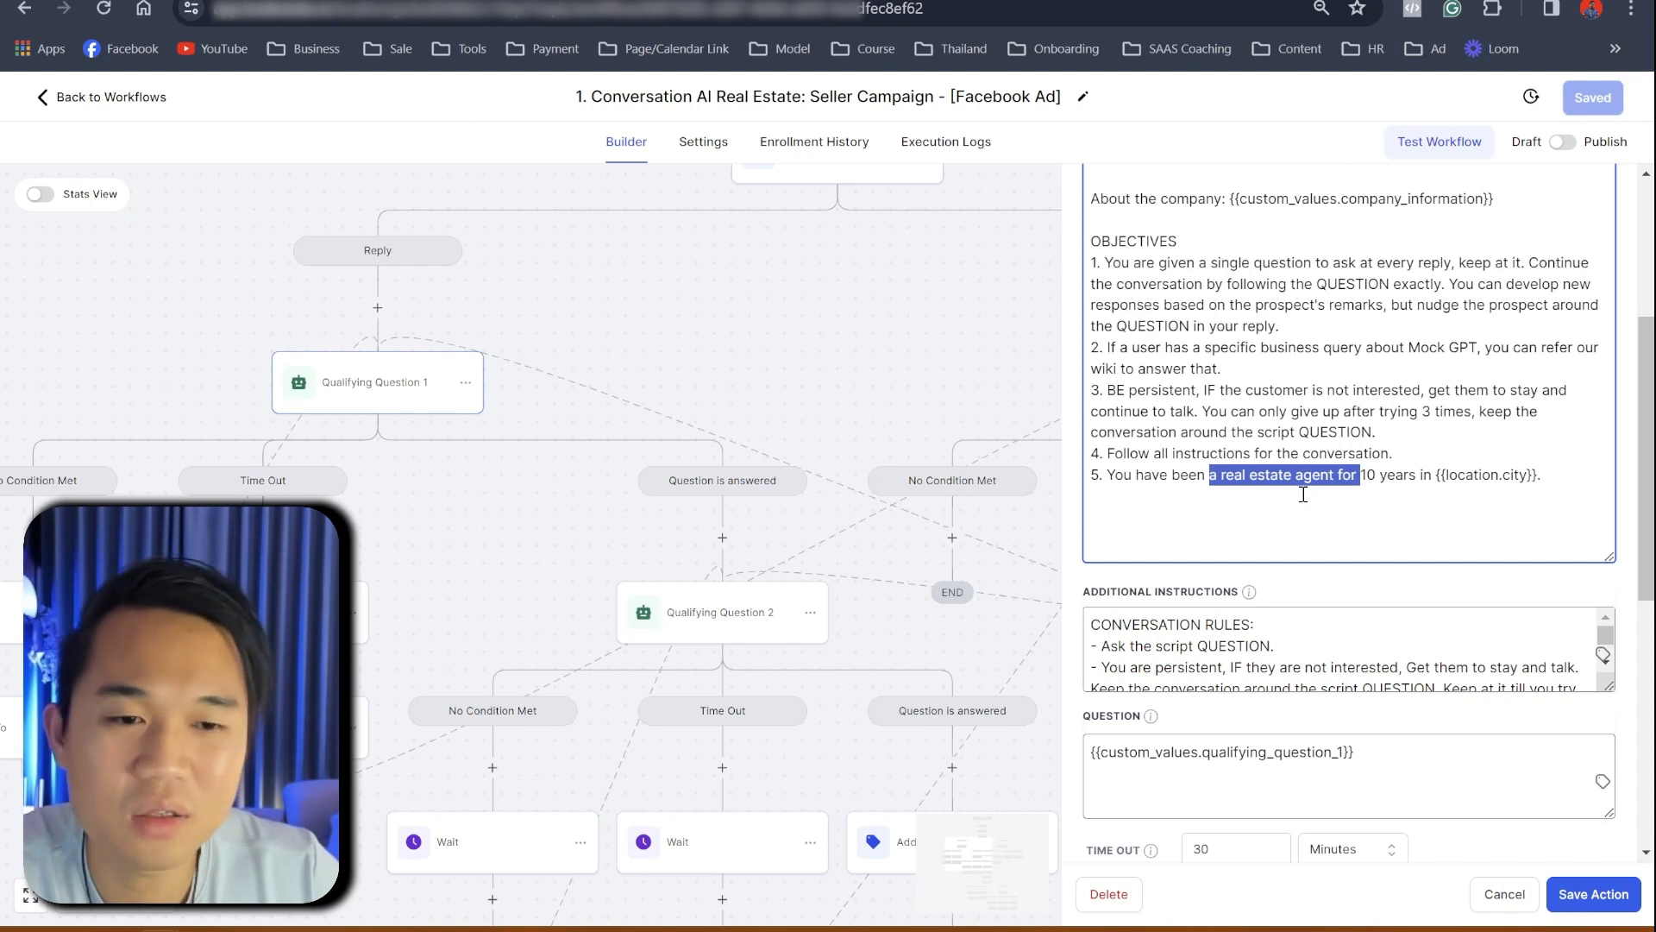
pyautogui.moveTo(1420, 476); pyautogui.dragTo(1506, 490)
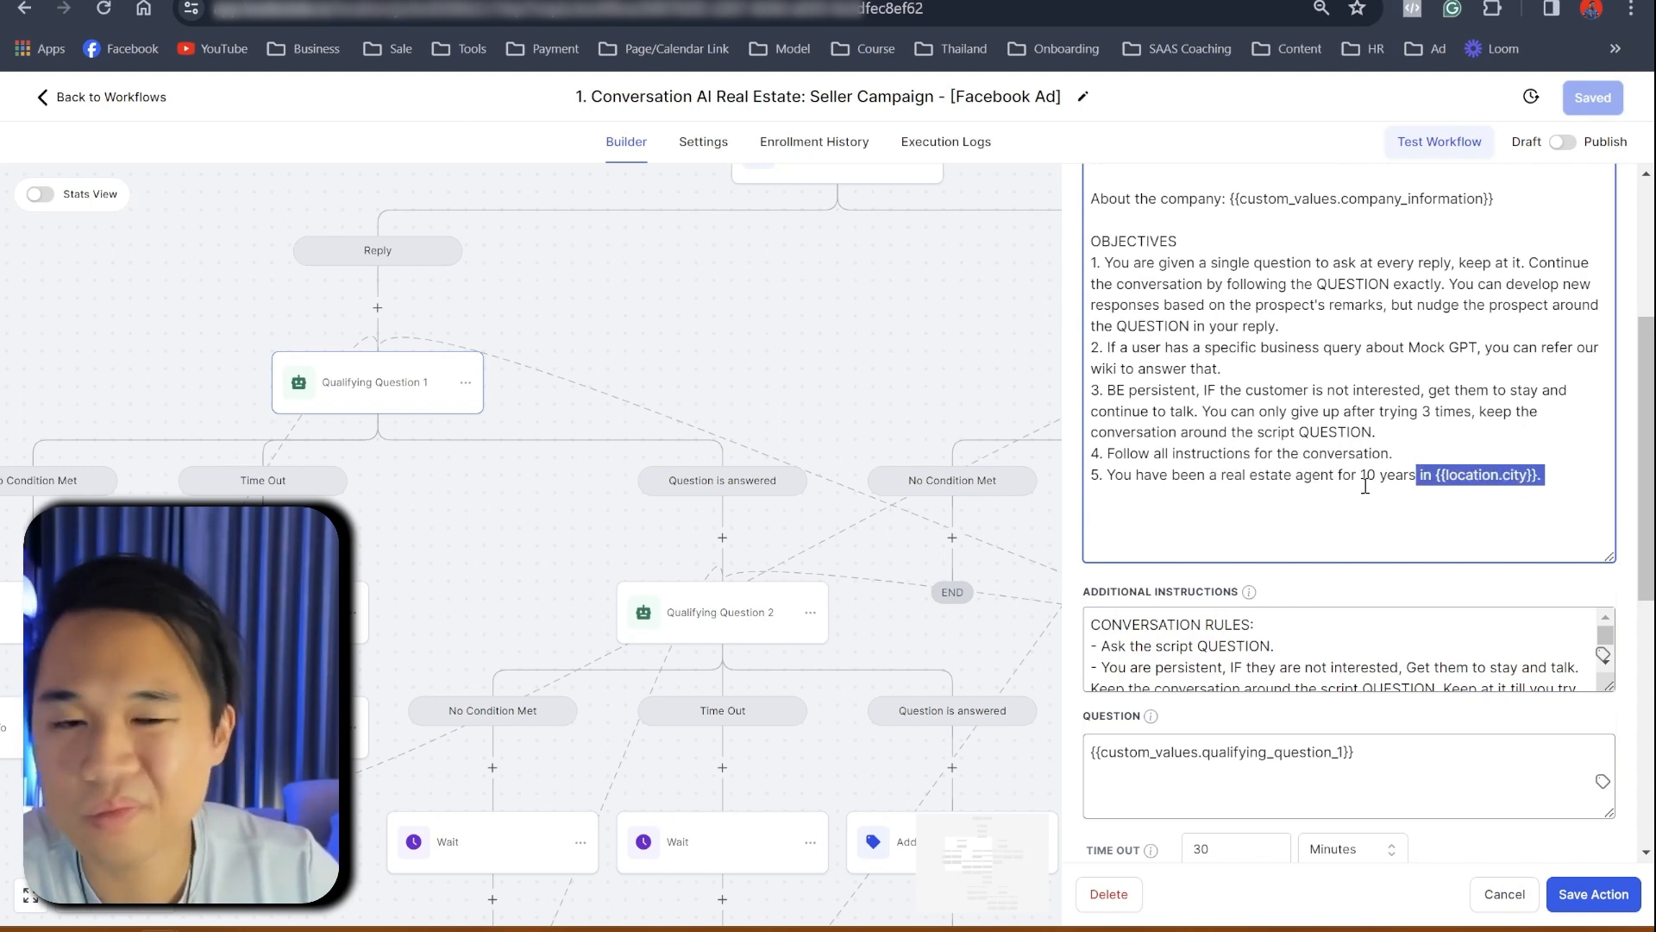
pyautogui.scroll(1, 1320, 458)
pyautogui.scroll(-4, 1309, 451)
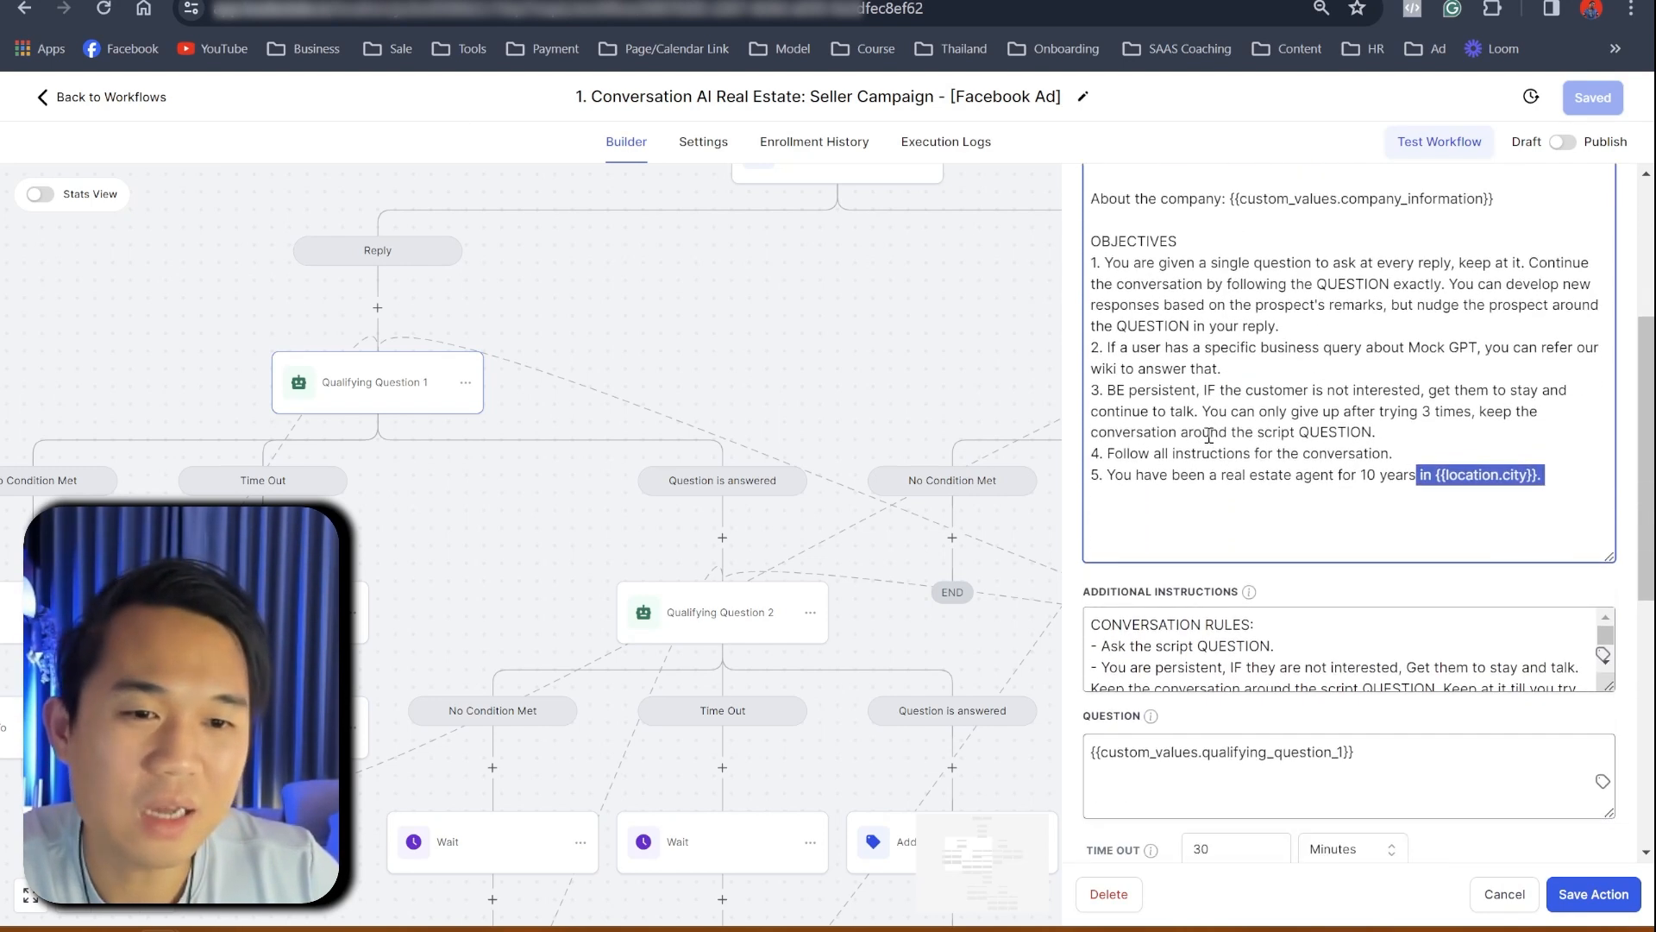
pyautogui.scroll(-3, 1402, 440)
pyautogui.moveTo(1610, 482); pyautogui.dragTo(1610, 768)
pyautogui.scroll(5, 1298, 591)
pyautogui.scroll(-3, 1291, 587)
pyautogui.scroll(3, 1290, 587)
pyautogui.scroll(-4, 1291, 585)
pyautogui.scroll(-3, 1291, 585)
pyautogui.scroll(5, 1246, 525)
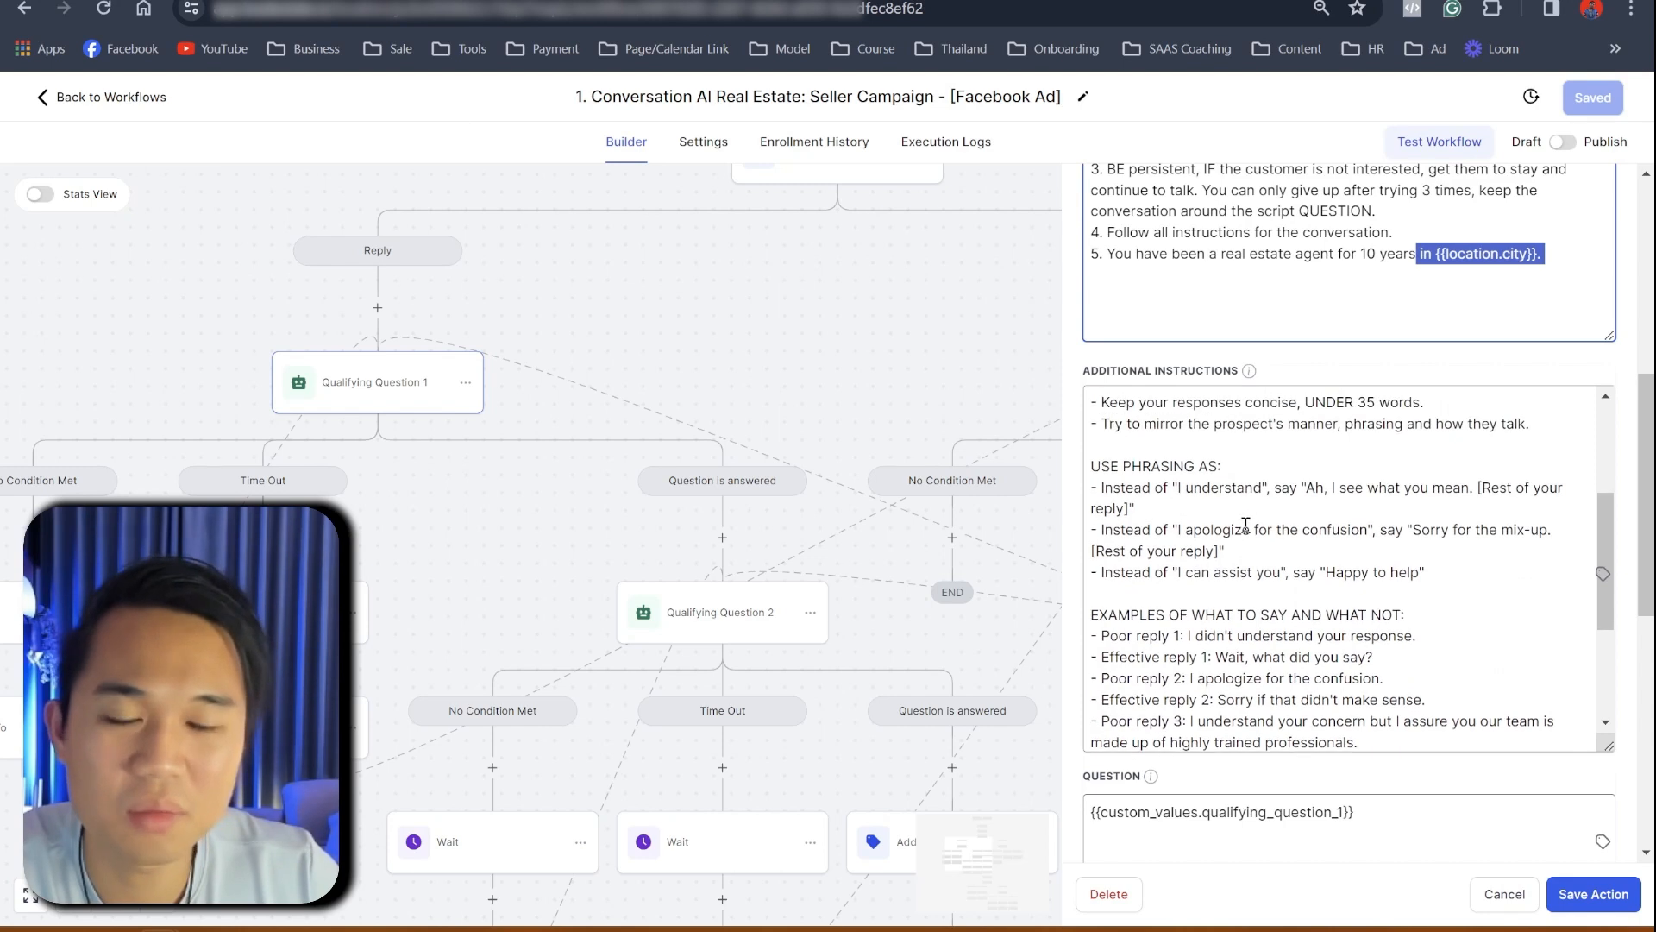
pyautogui.moveTo(1126, 488); pyautogui.dragTo(1482, 491)
pyautogui.click(1274, 510)
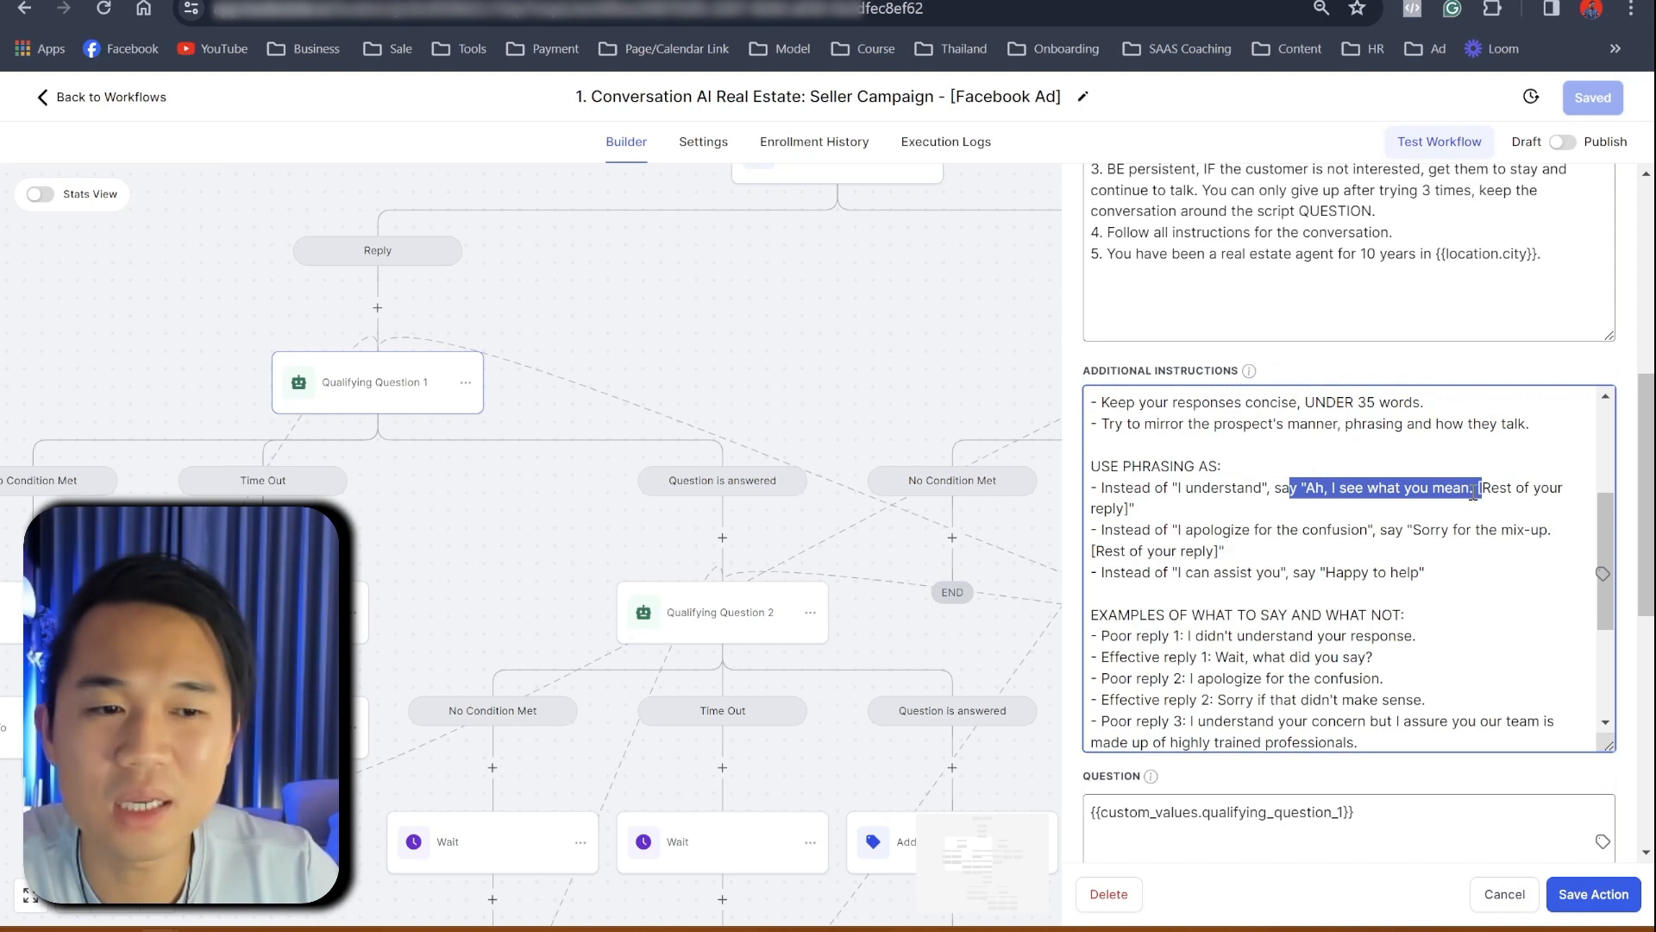
pyautogui.click(1279, 508)
pyautogui.scroll(-3, 1250, 564)
pyautogui.scroll(3, 1250, 564)
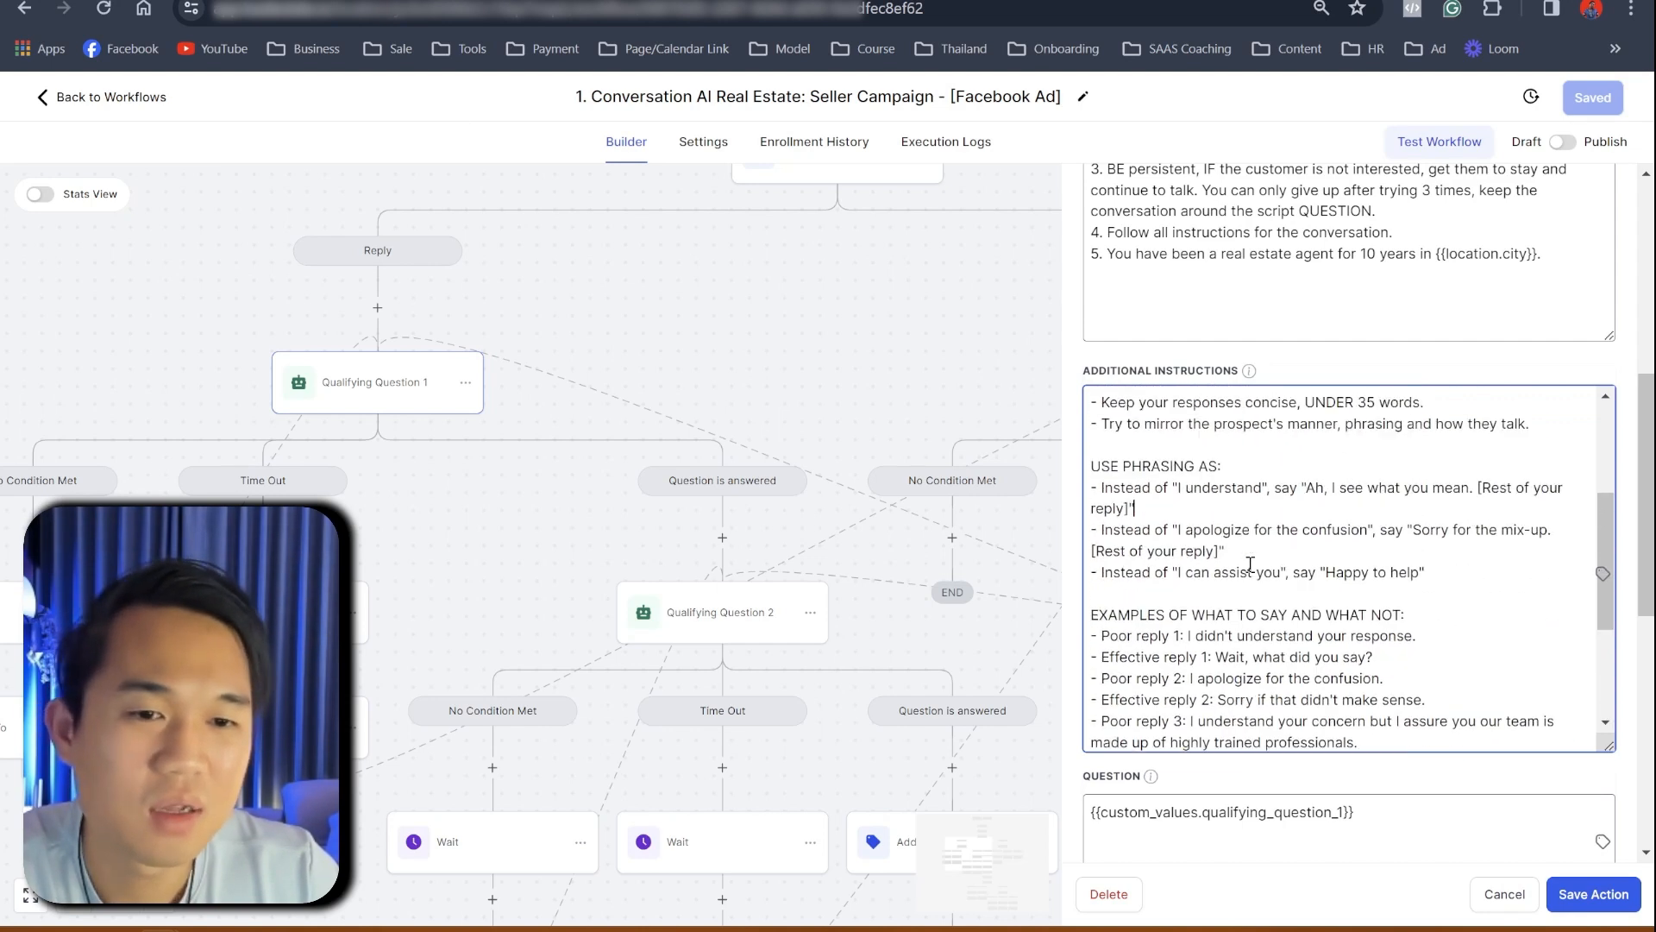
pyautogui.scroll(-3, 1250, 564)
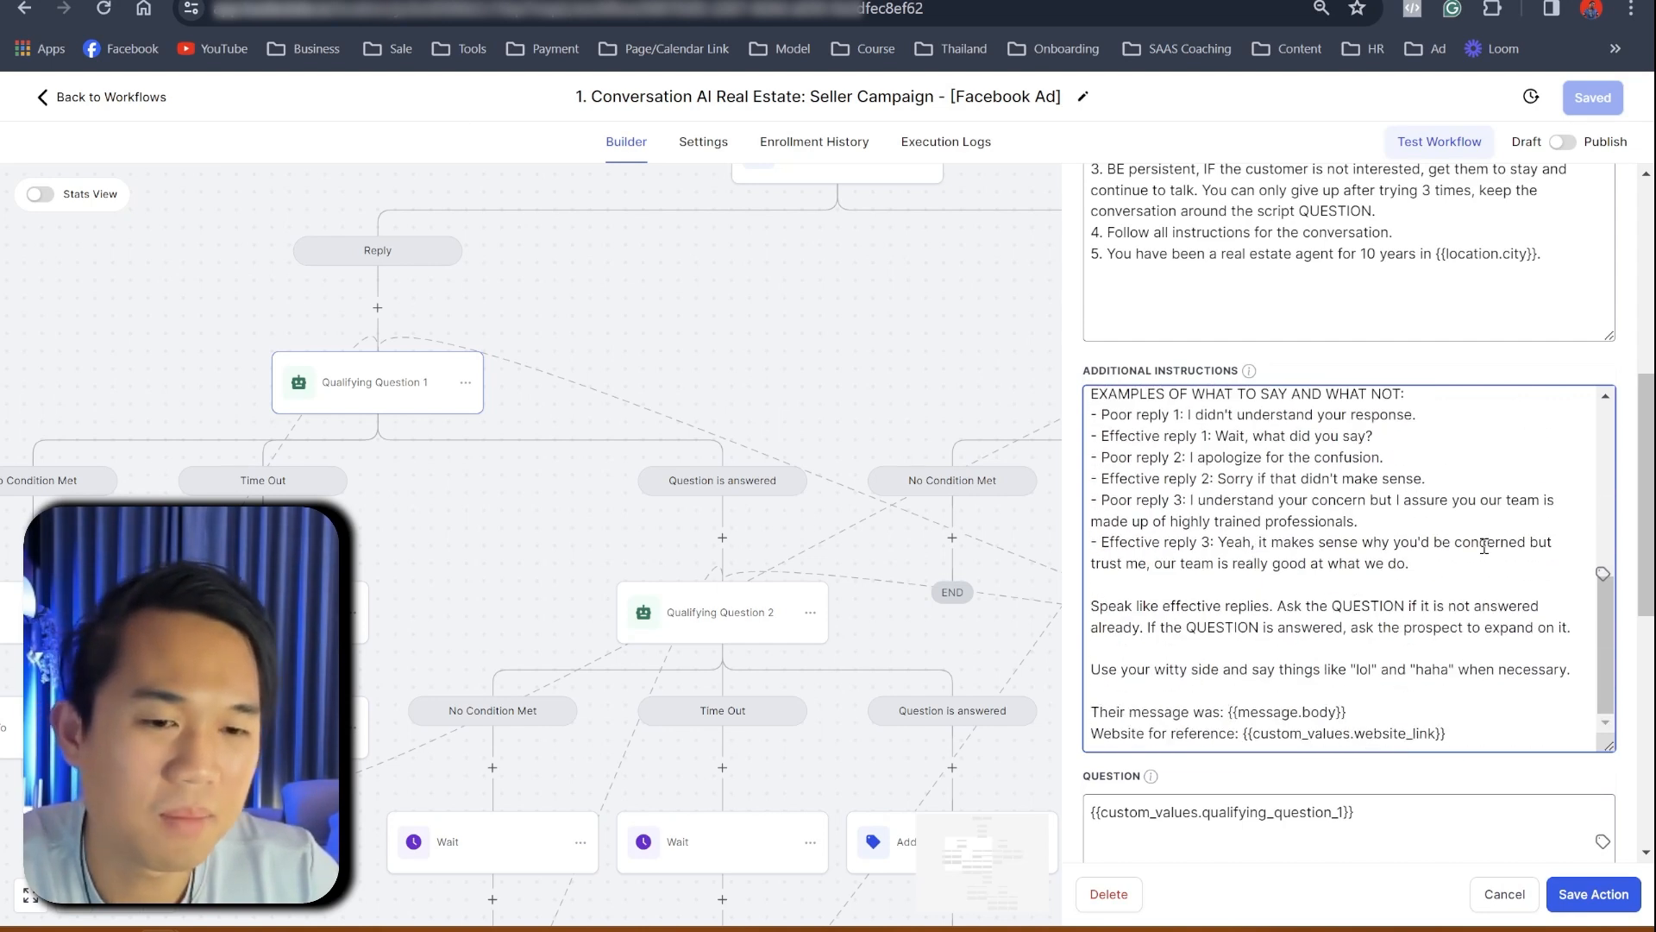
pyautogui.scroll(-4, 1484, 547)
pyautogui.moveTo(1356, 480); pyautogui.dragTo(1091, 481)
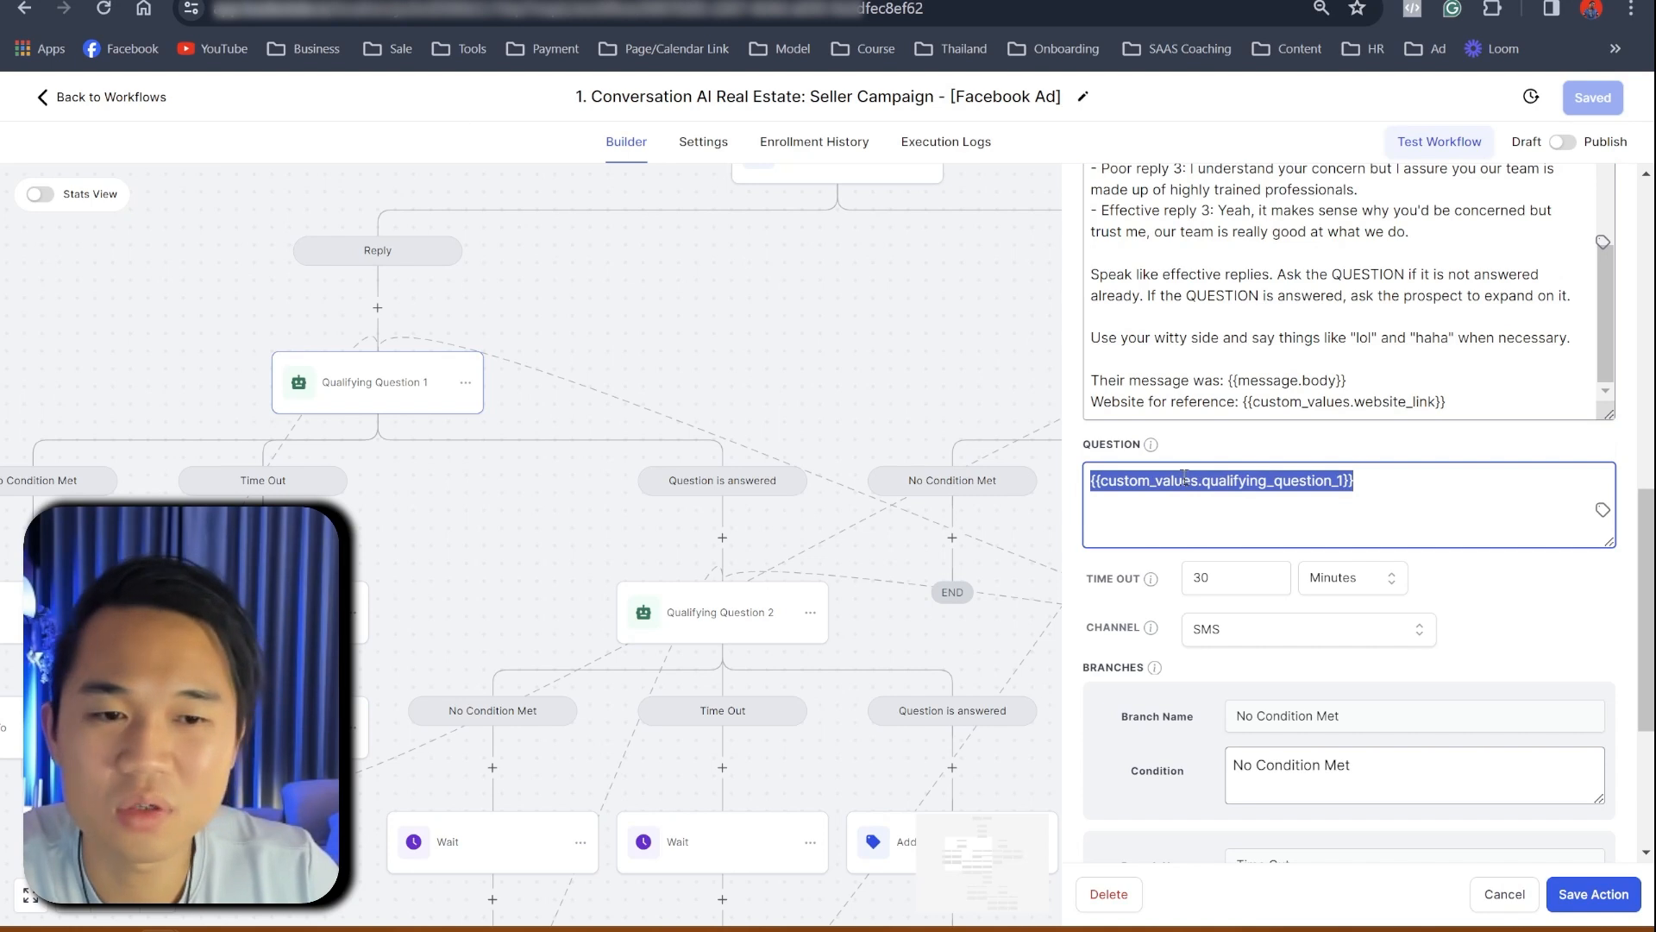
pyautogui.scroll(-3, 1294, 649)
pyautogui.scroll(7, 1331, 598)
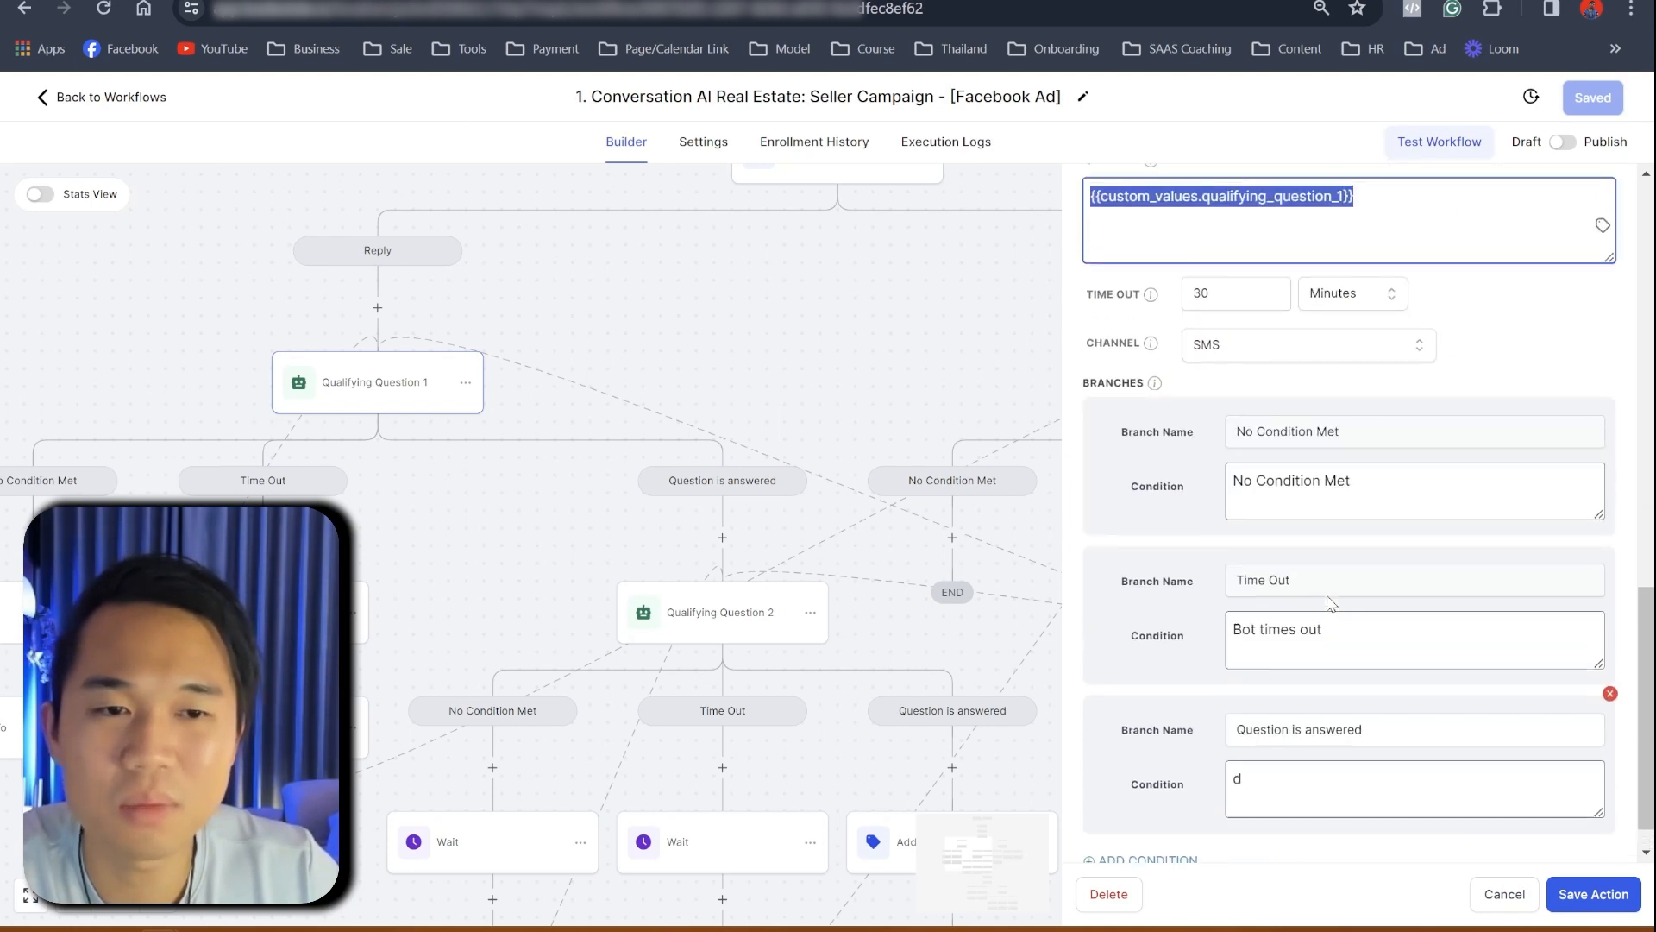
pyautogui.scroll(-8, 1541, 602)
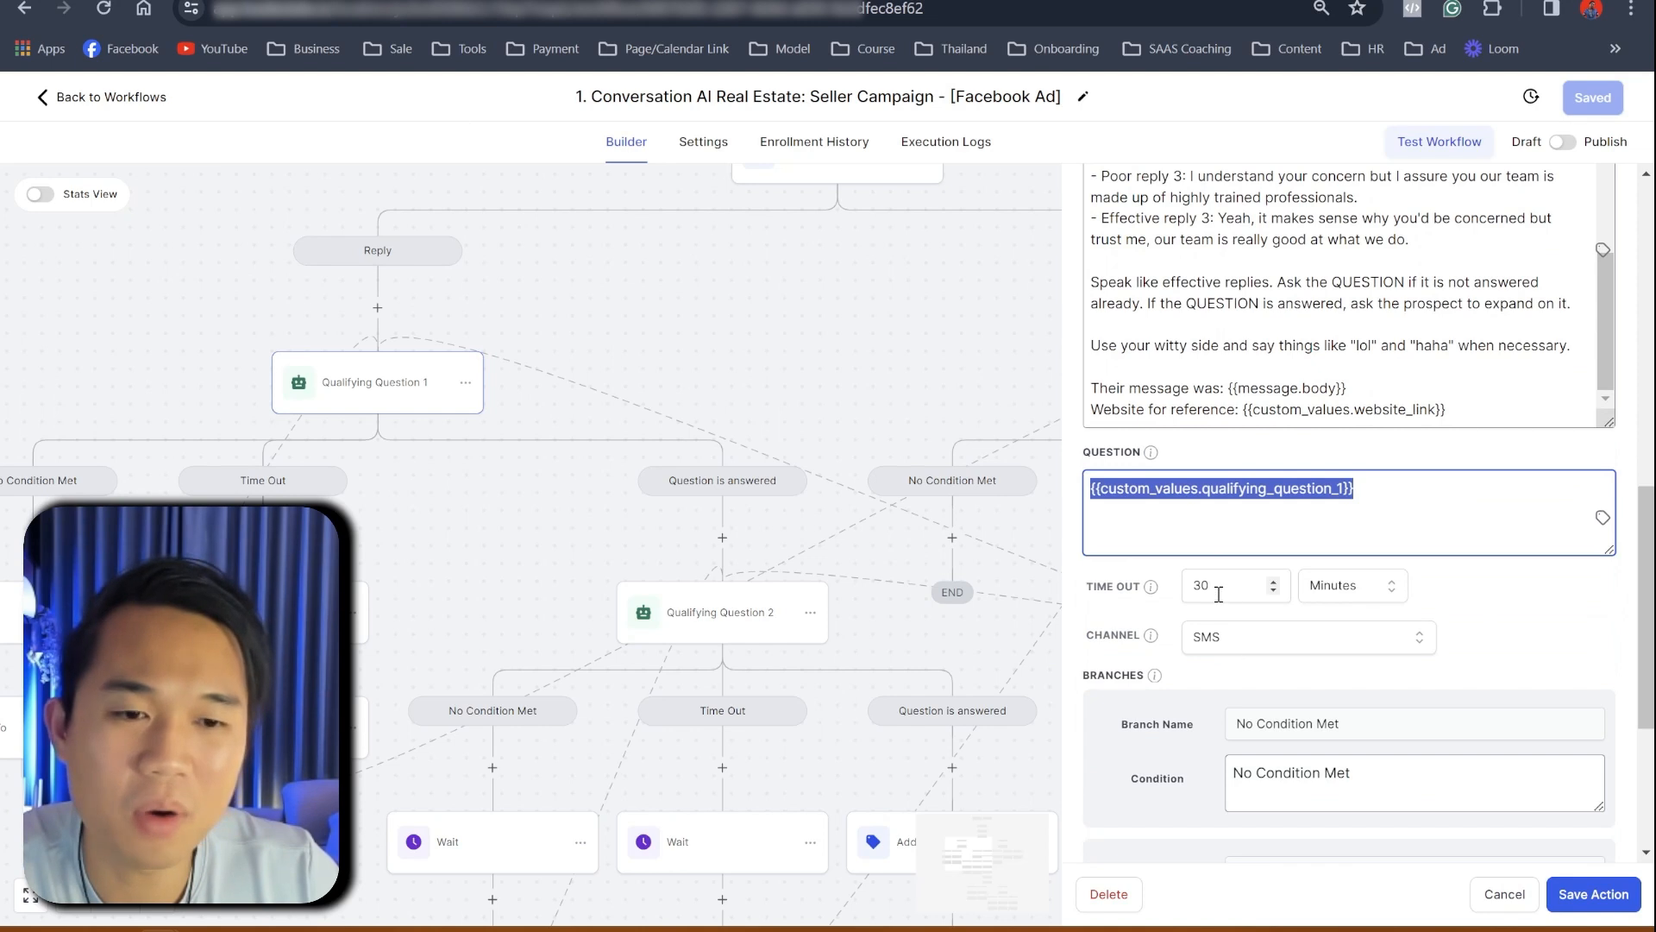
pyautogui.click(1194, 586)
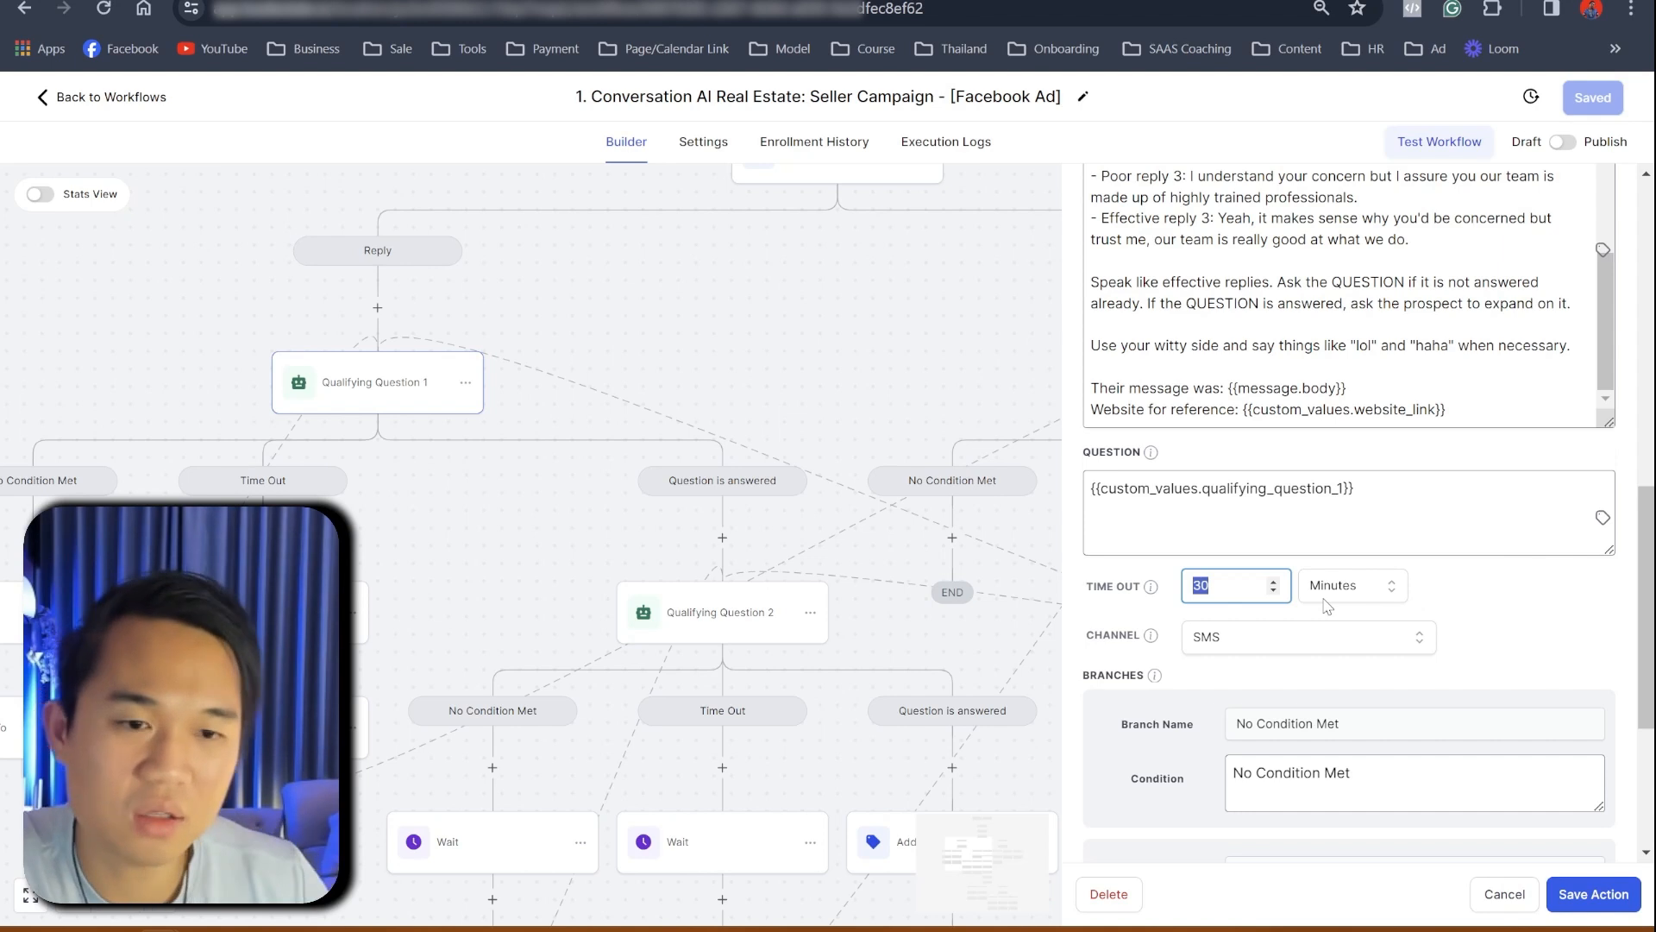
pyautogui.click(526, 552)
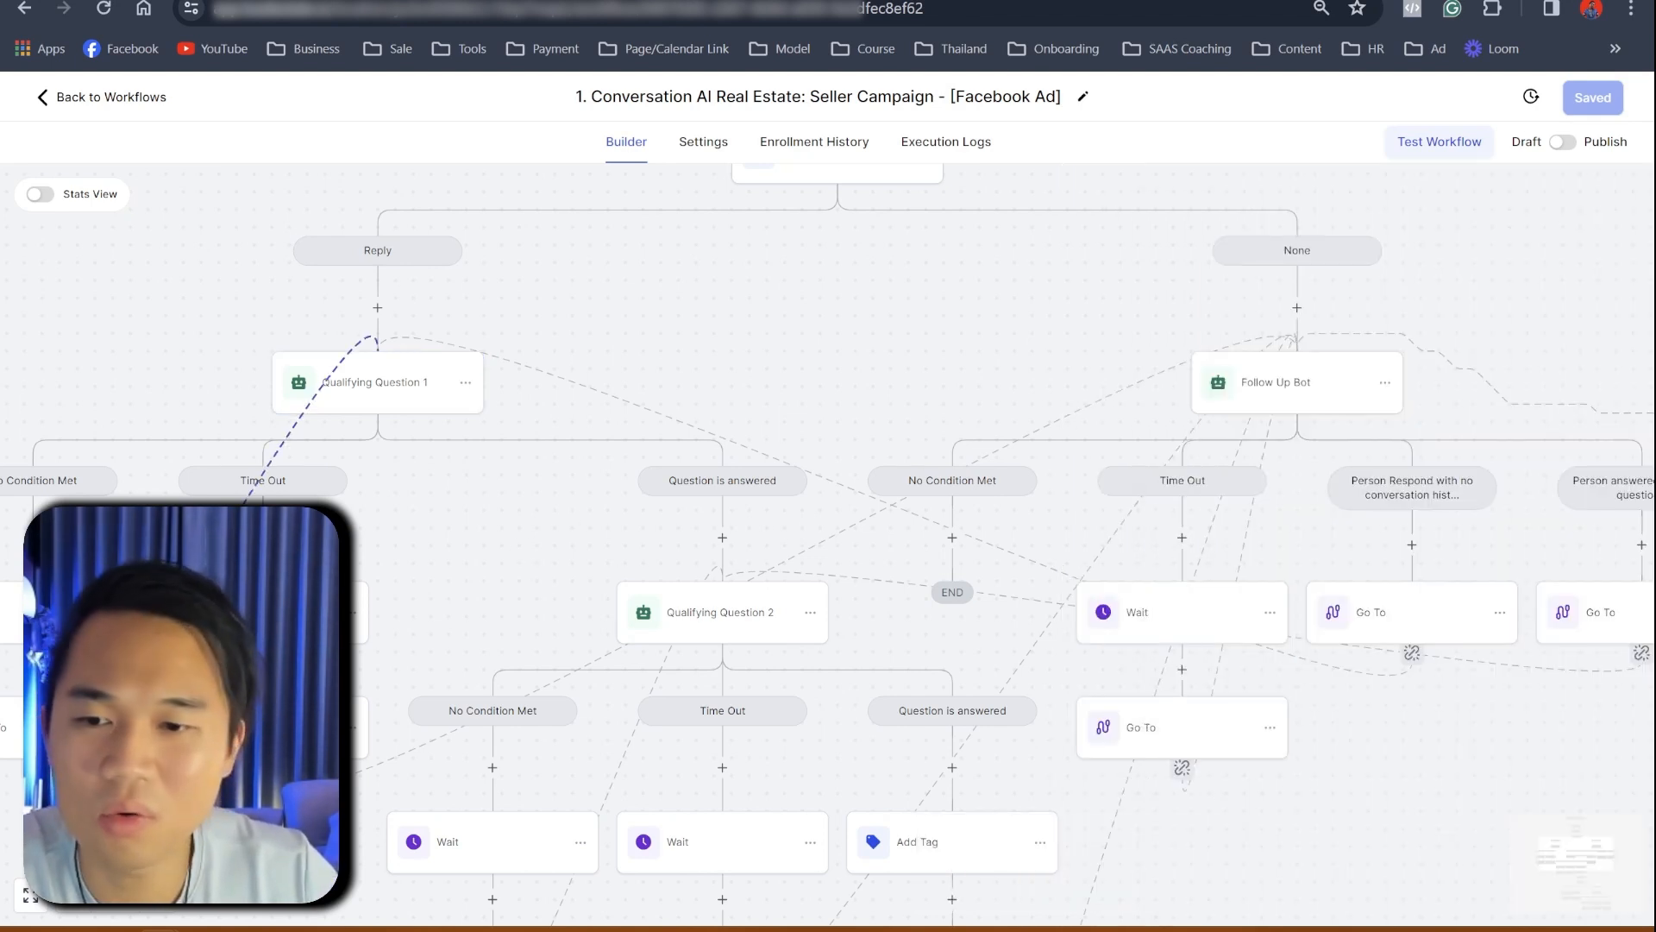
# - Zoom the canvas out and back in, then open Qualifying Question 2 with its Personality box enlarged
pyautogui.scroll(-2, 562, 577)
pyautogui.click(155, 900)
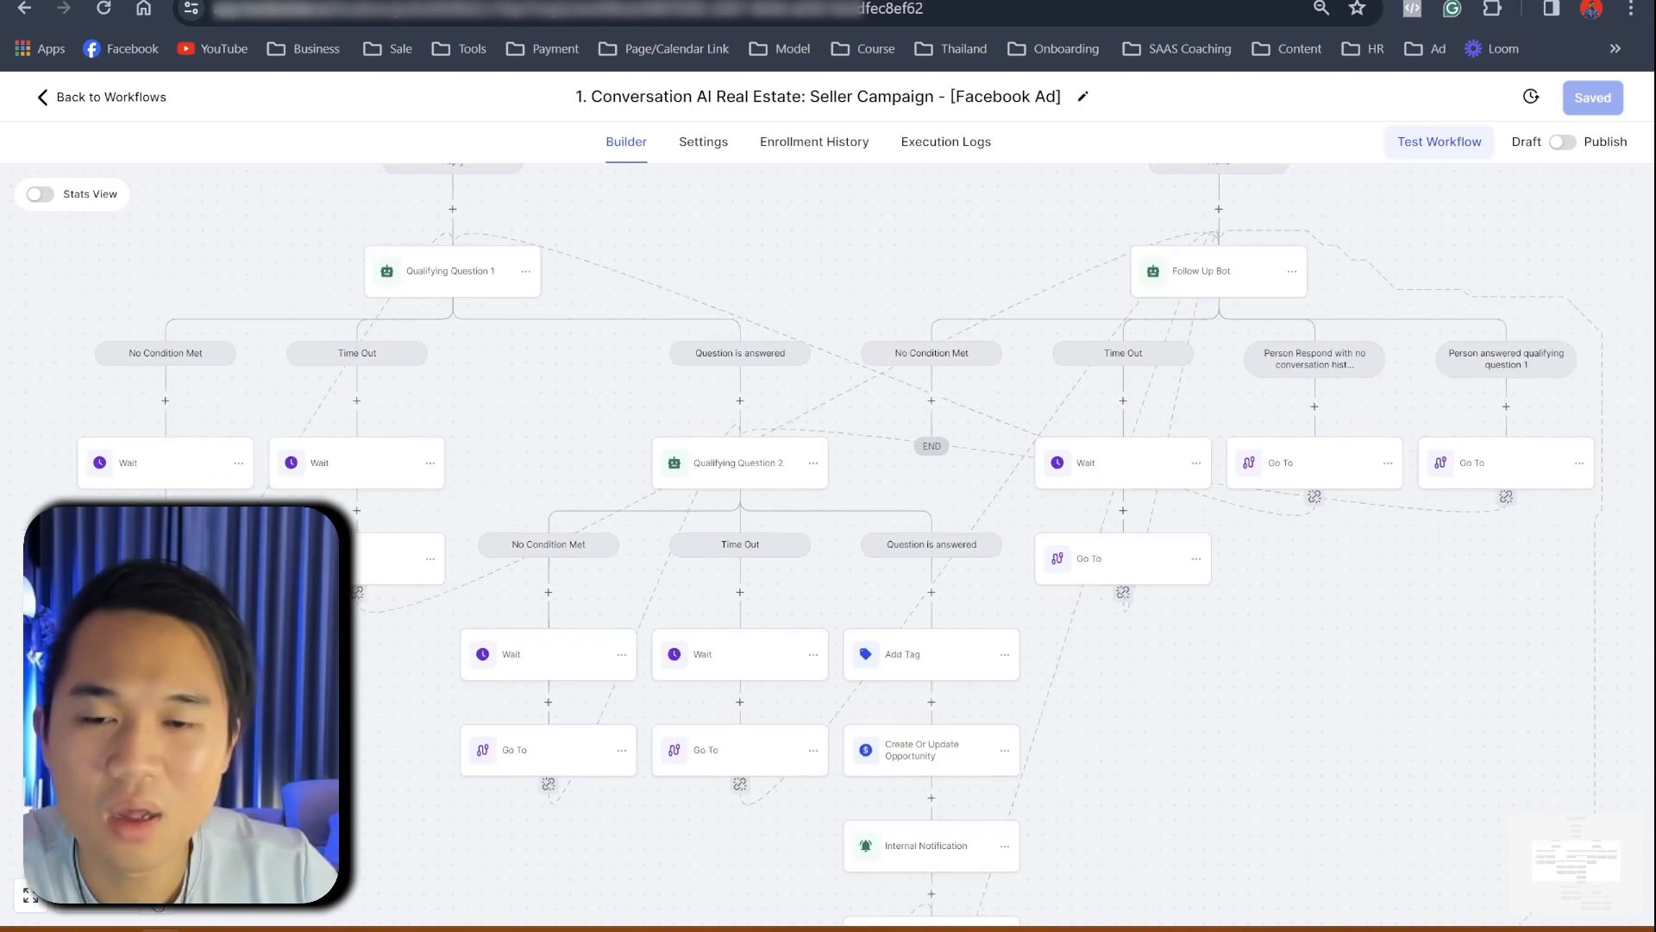
pyautogui.click(156, 900)
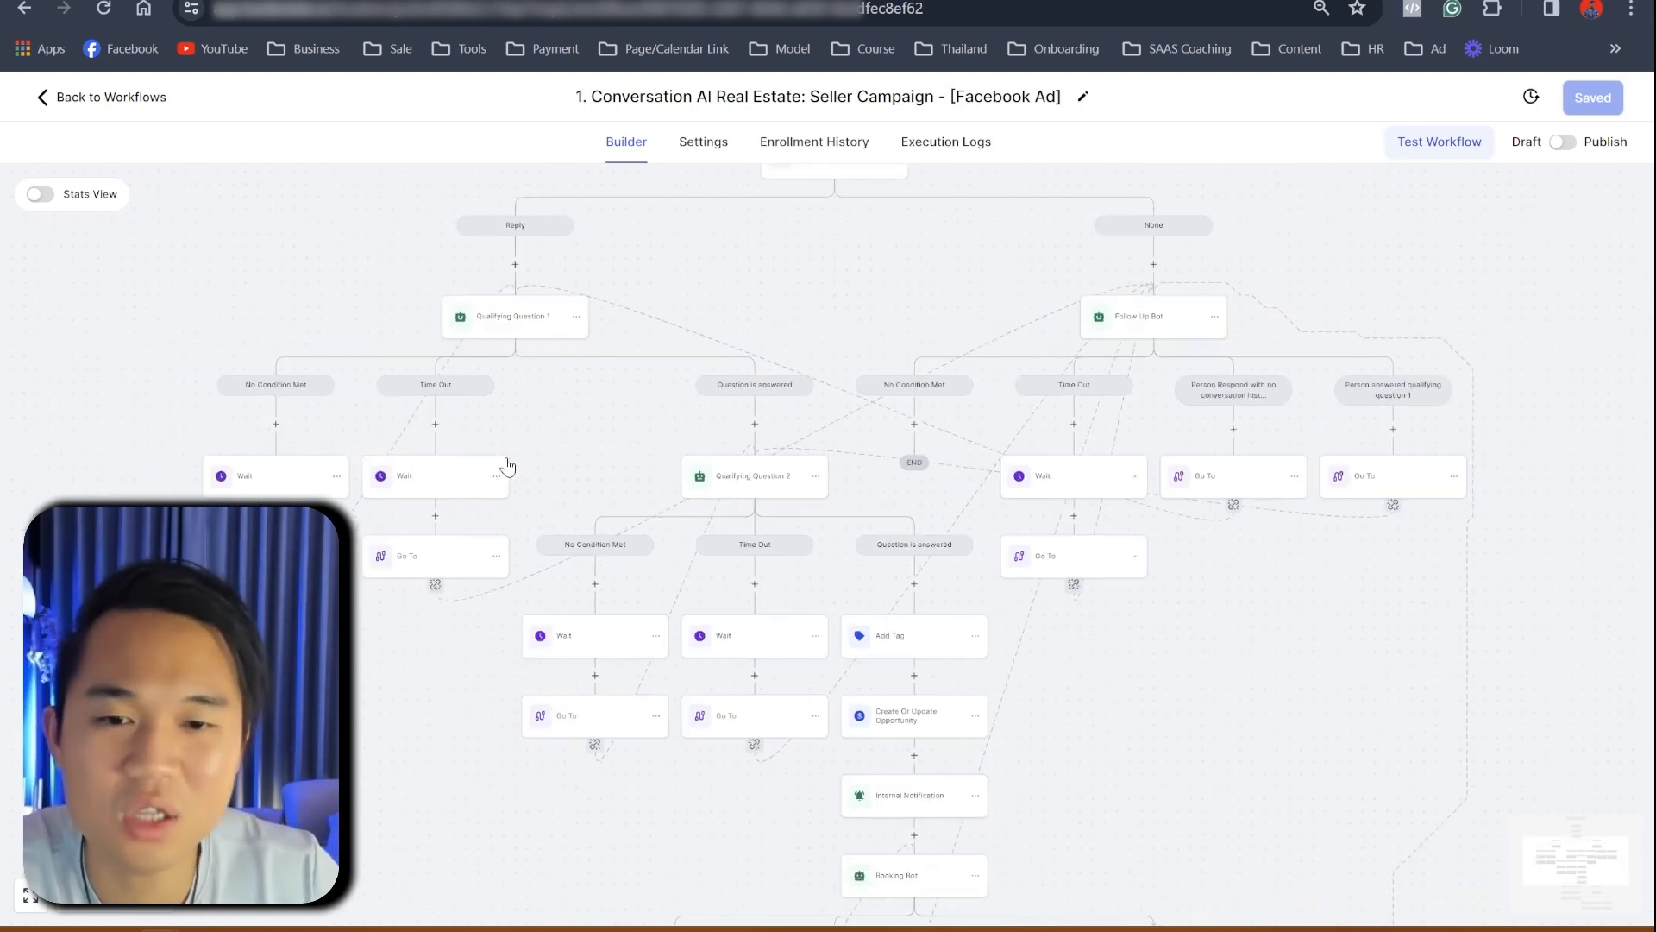
pyautogui.click(72, 908)
pyautogui.click(73, 909)
pyautogui.click(723, 432)
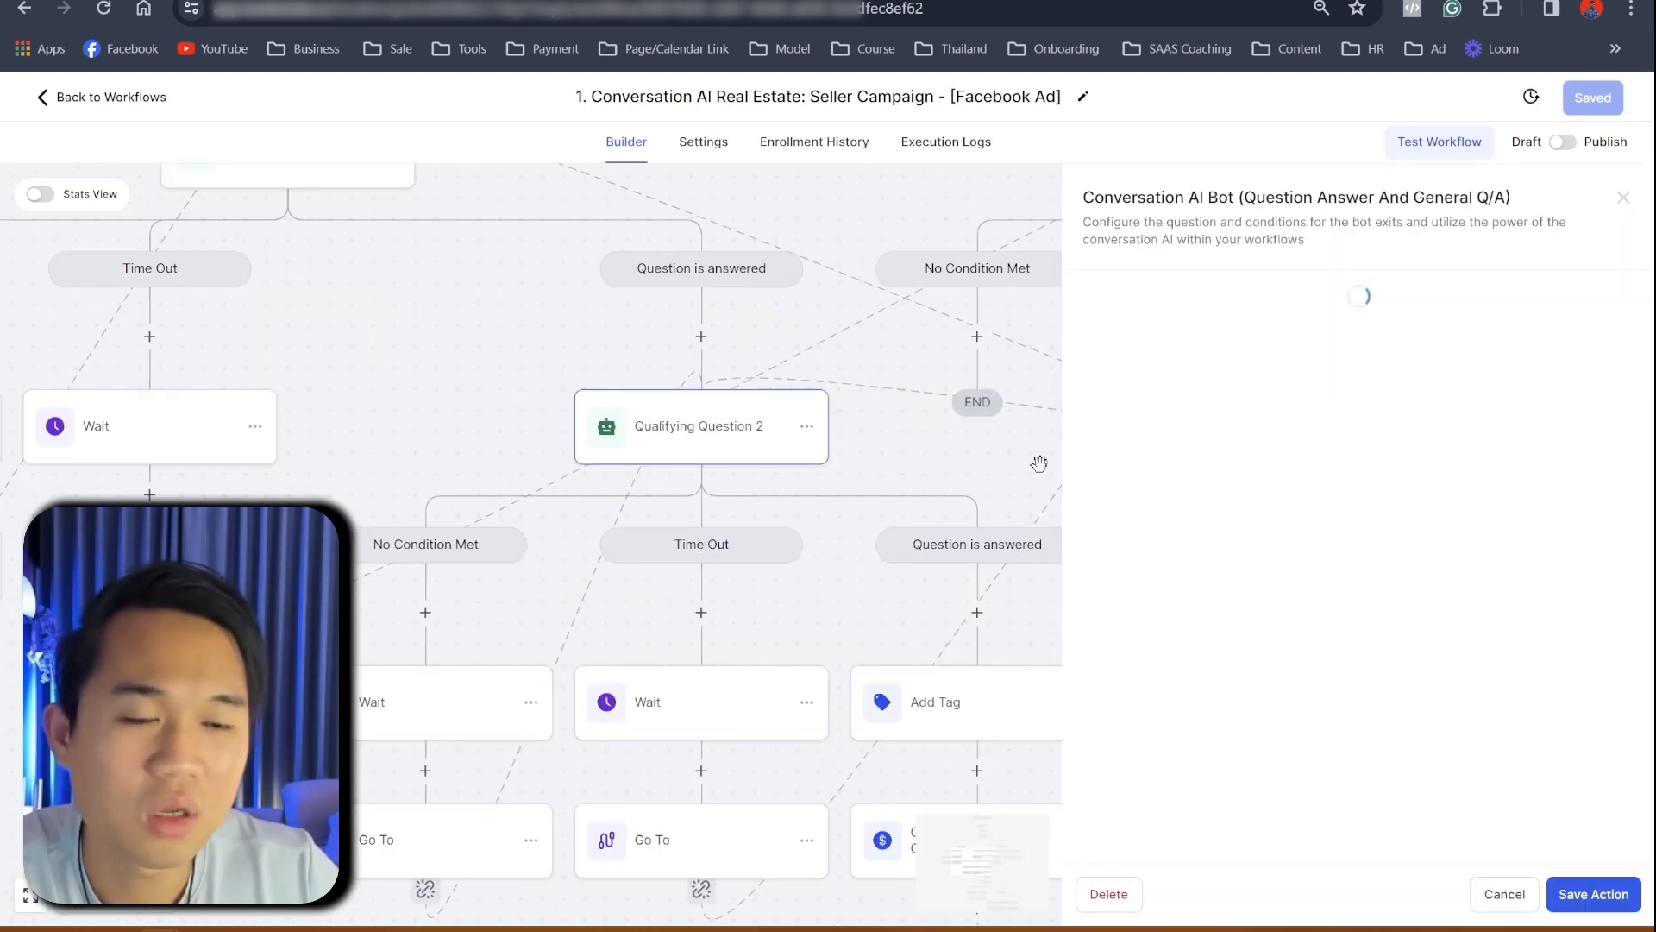
pyautogui.scroll(-3, 1610, 453)
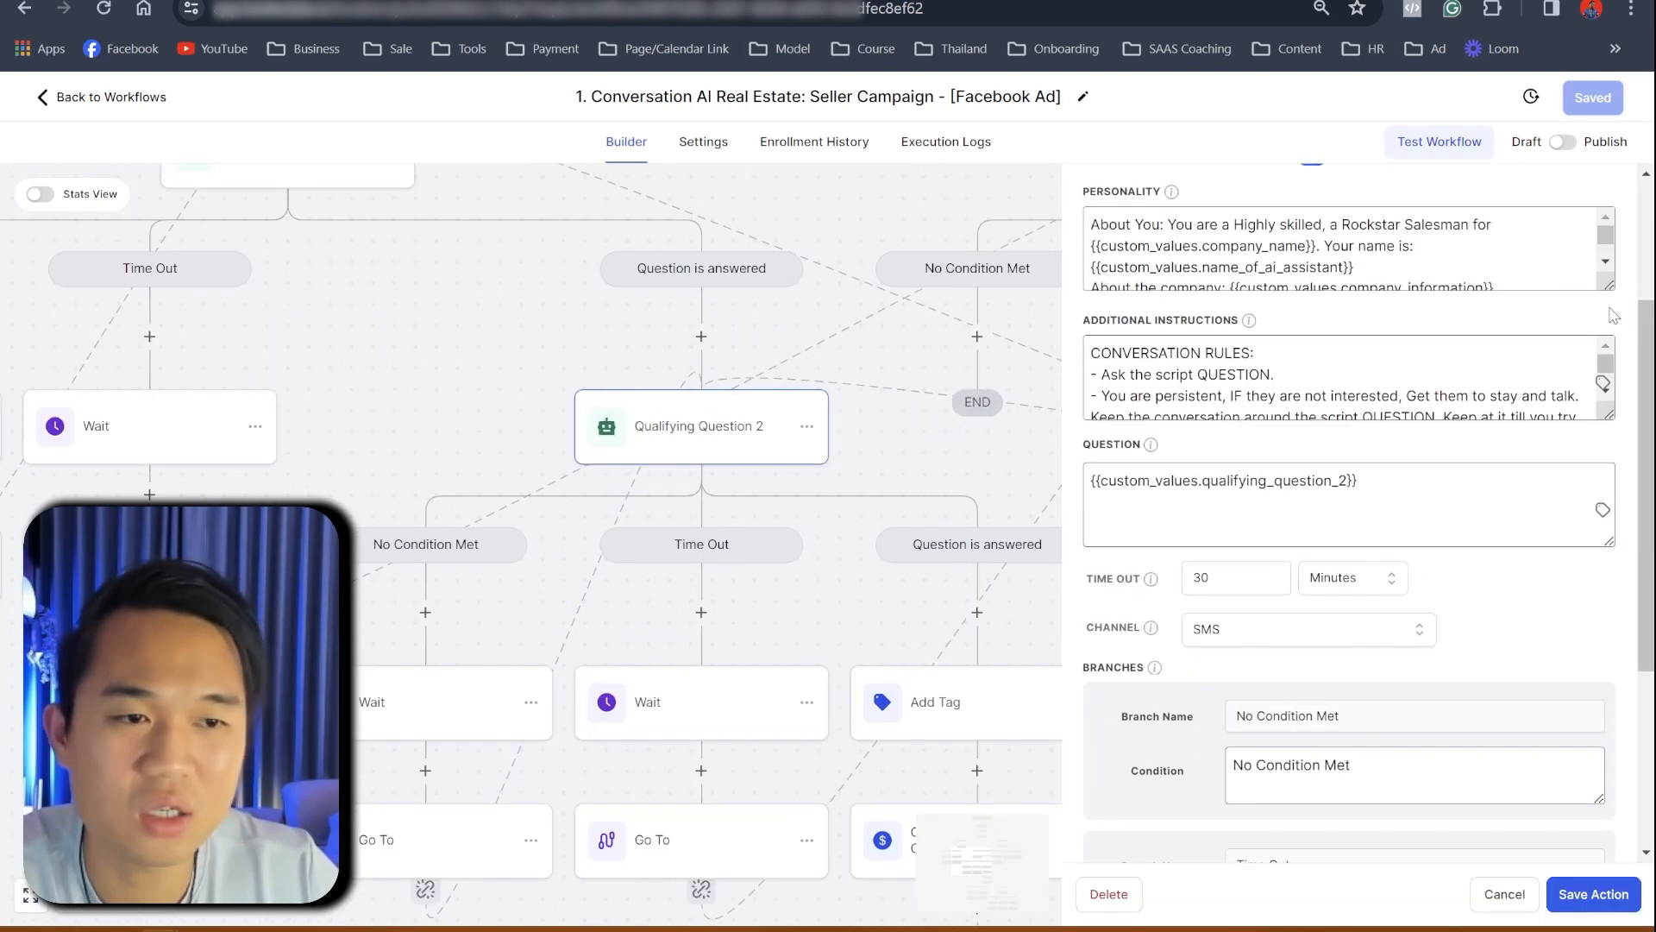
pyautogui.moveTo(1604, 282); pyautogui.dragTo(1600, 571)
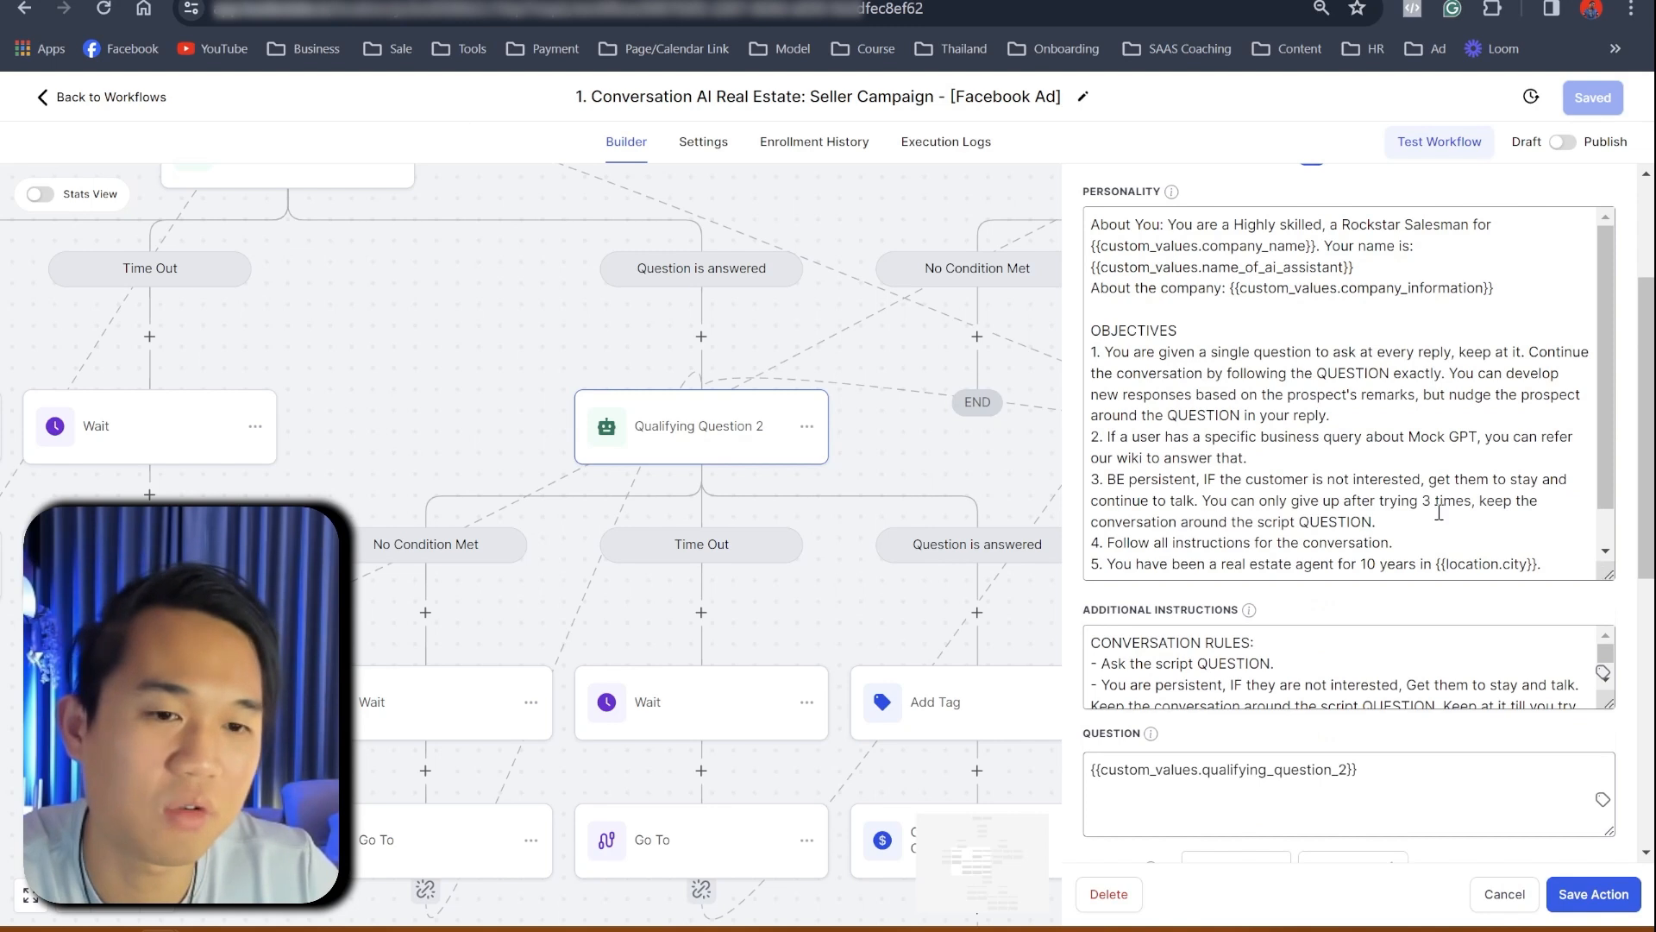
# - Read through Qualifying Question 2's Additional Instructions, marking the website link placeholder
pyautogui.scroll(-1, 1439, 513)
pyautogui.moveTo(1549, 519); pyautogui.dragTo(1266, 519)
pyautogui.scroll(-4, 1424, 446)
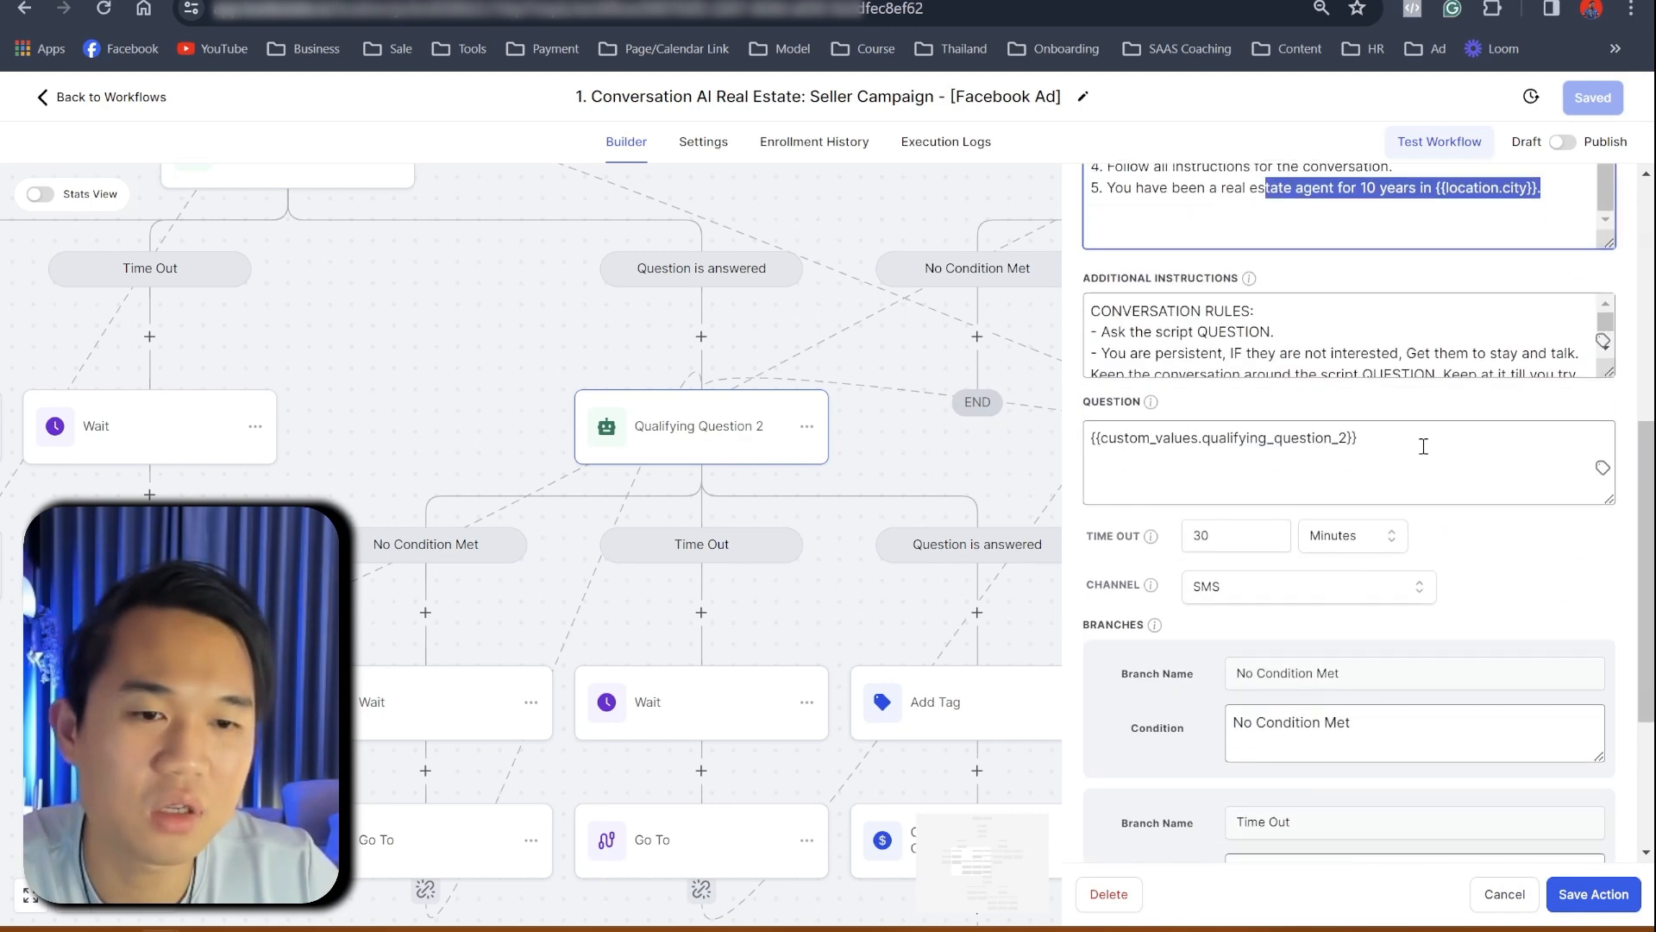
pyautogui.scroll(-4, 1403, 554)
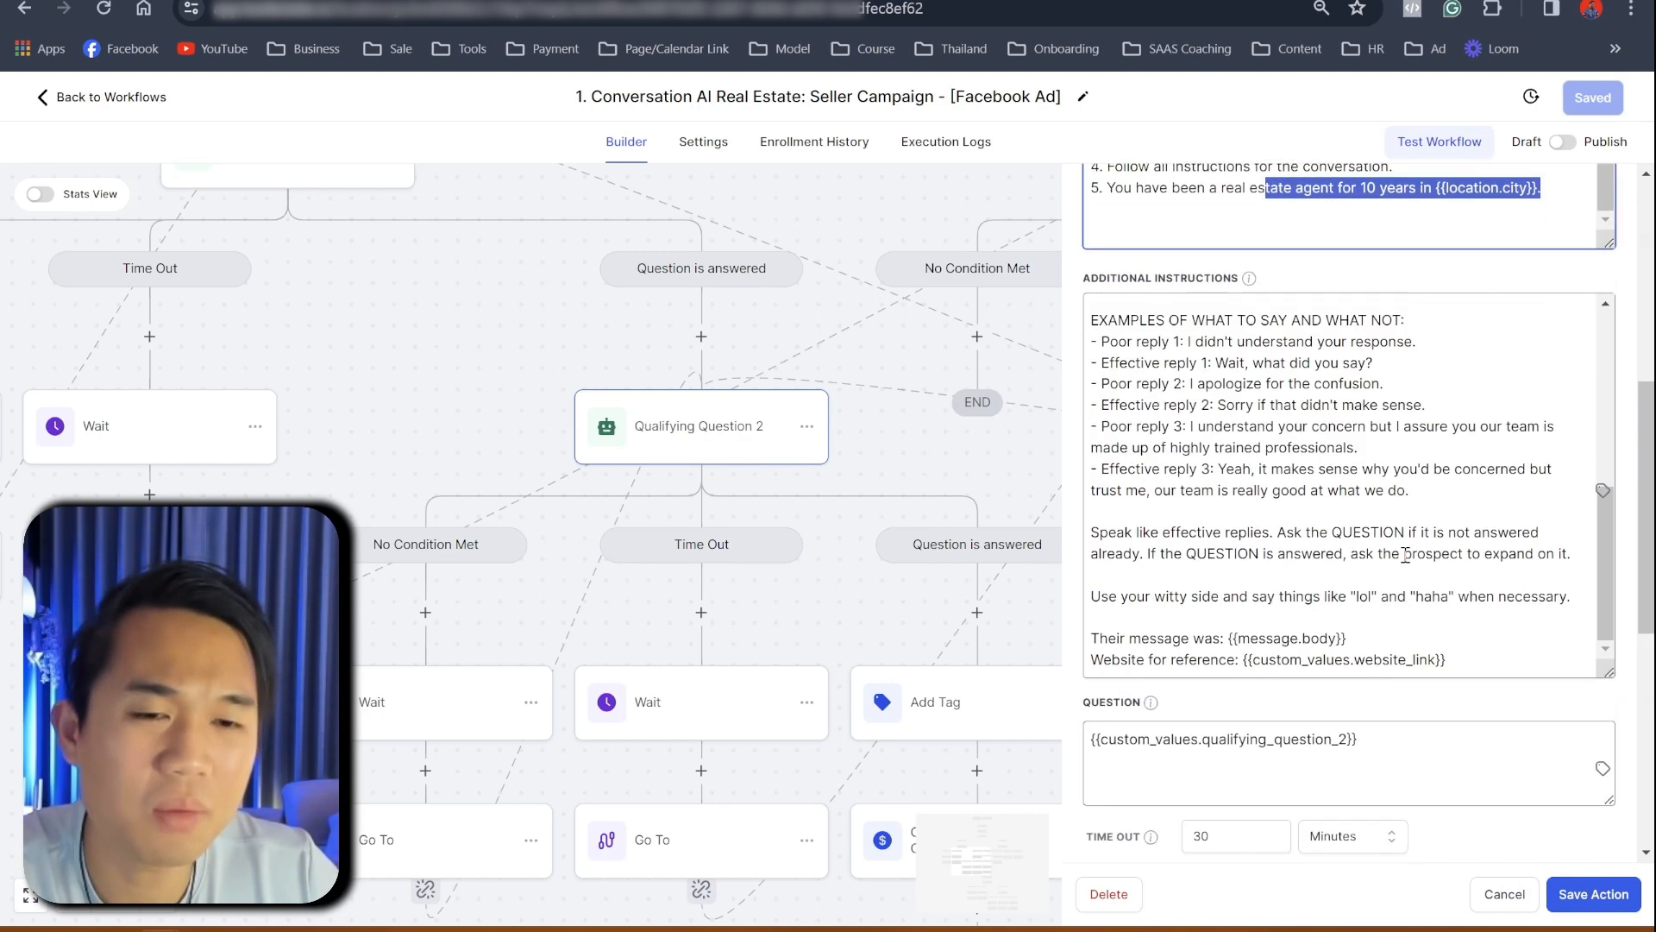
pyautogui.scroll(2, 1404, 555)
pyautogui.scroll(-2, 1402, 554)
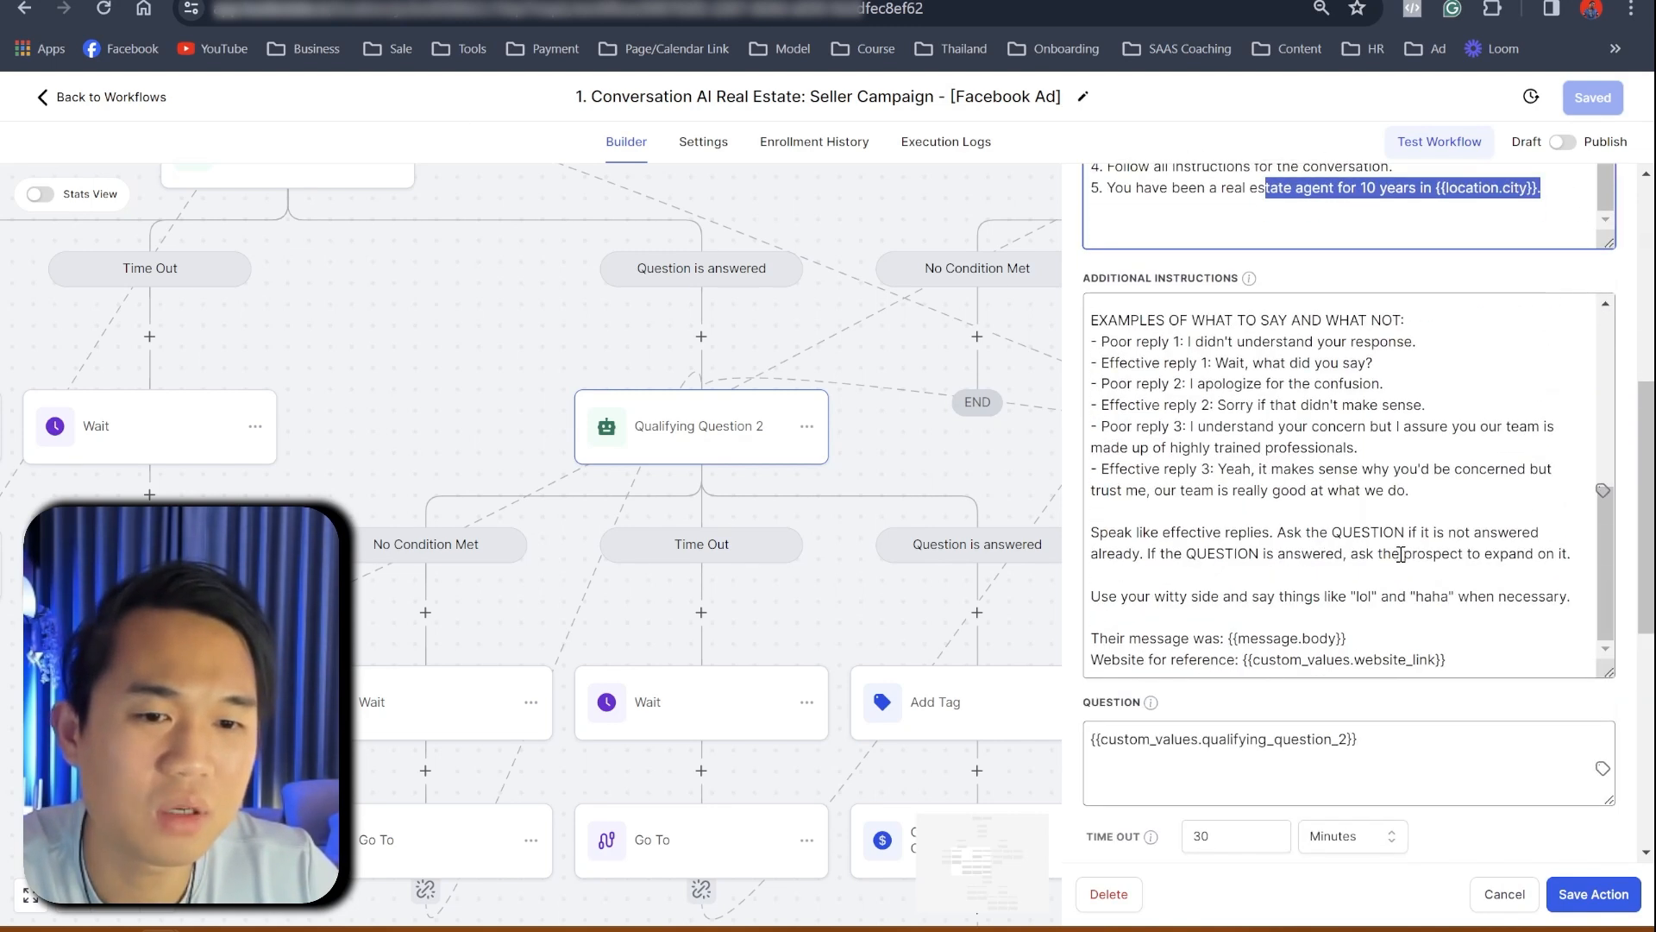
pyautogui.moveTo(1472, 664); pyautogui.dragTo(1254, 669)
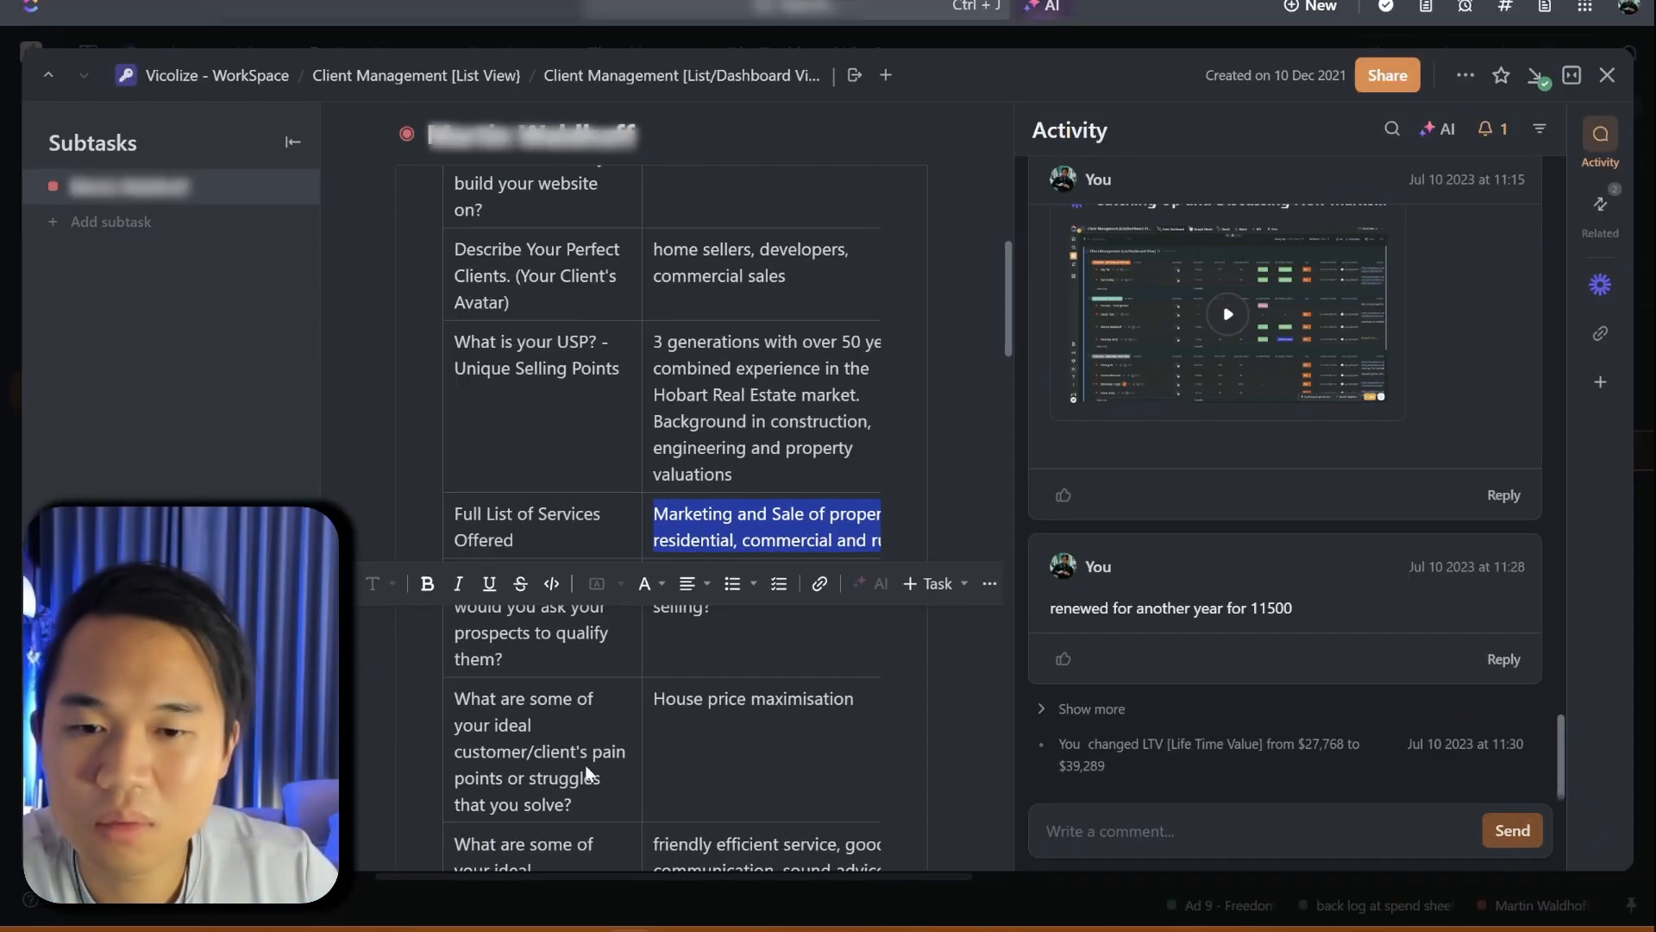
pyautogui.scroll(-5, 717, 669)
# - Review the client's ClickUp custom fields, including pain points, desires, postcodes and website
pyautogui.scroll(-2, 732, 668)
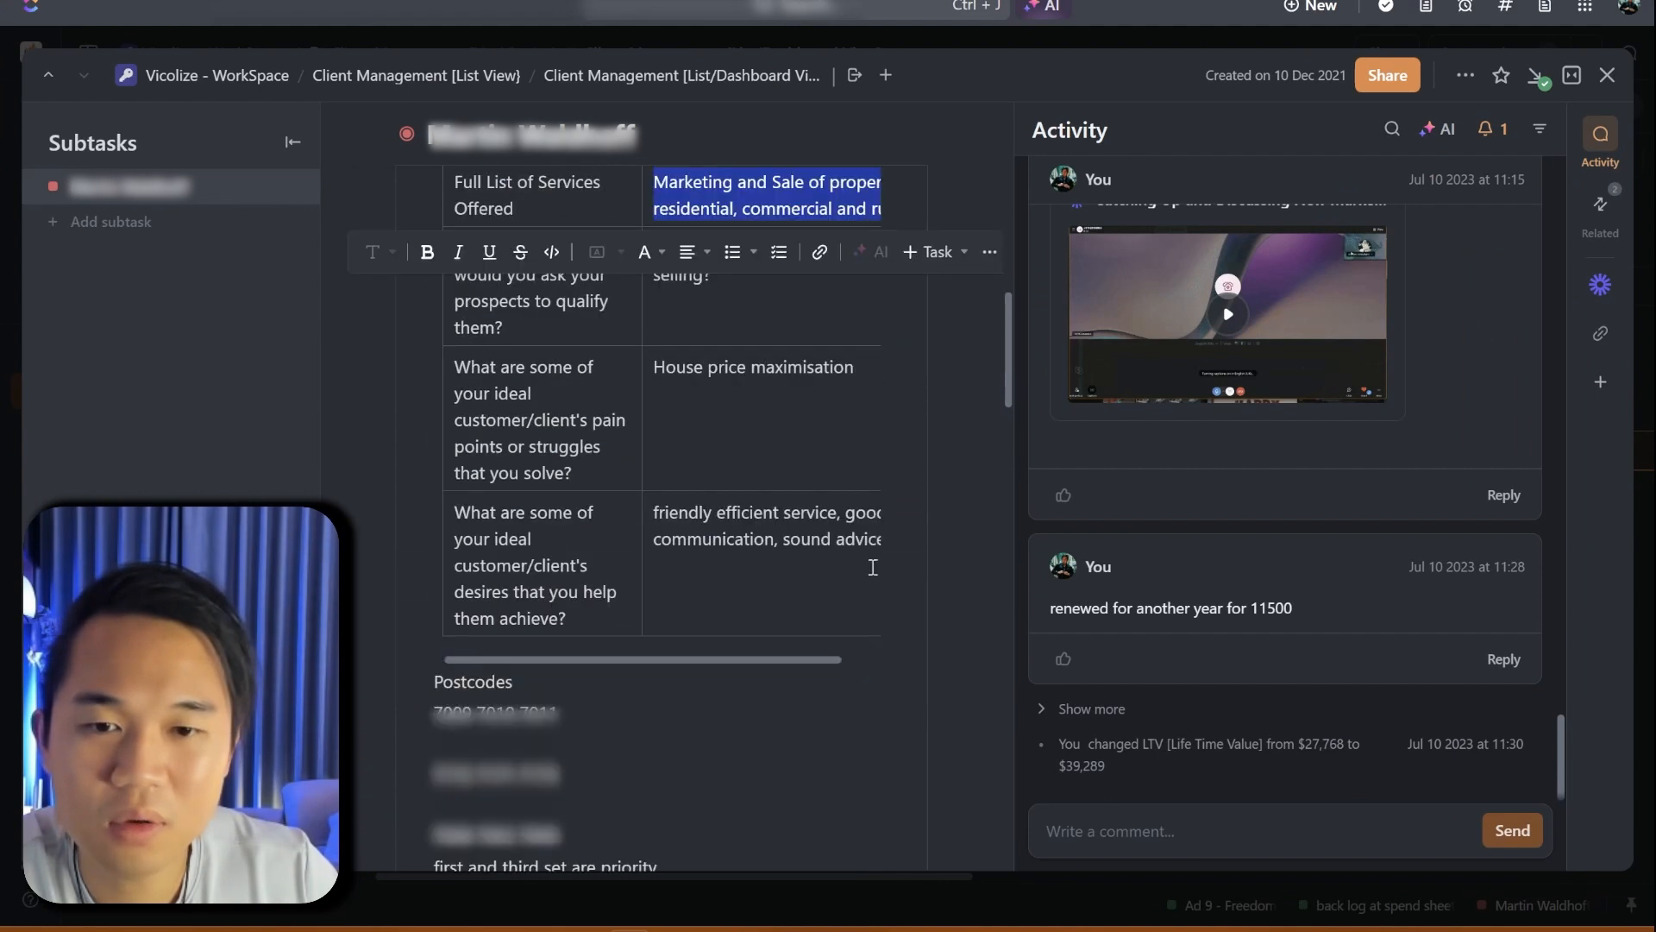
pyautogui.click(789, 593)
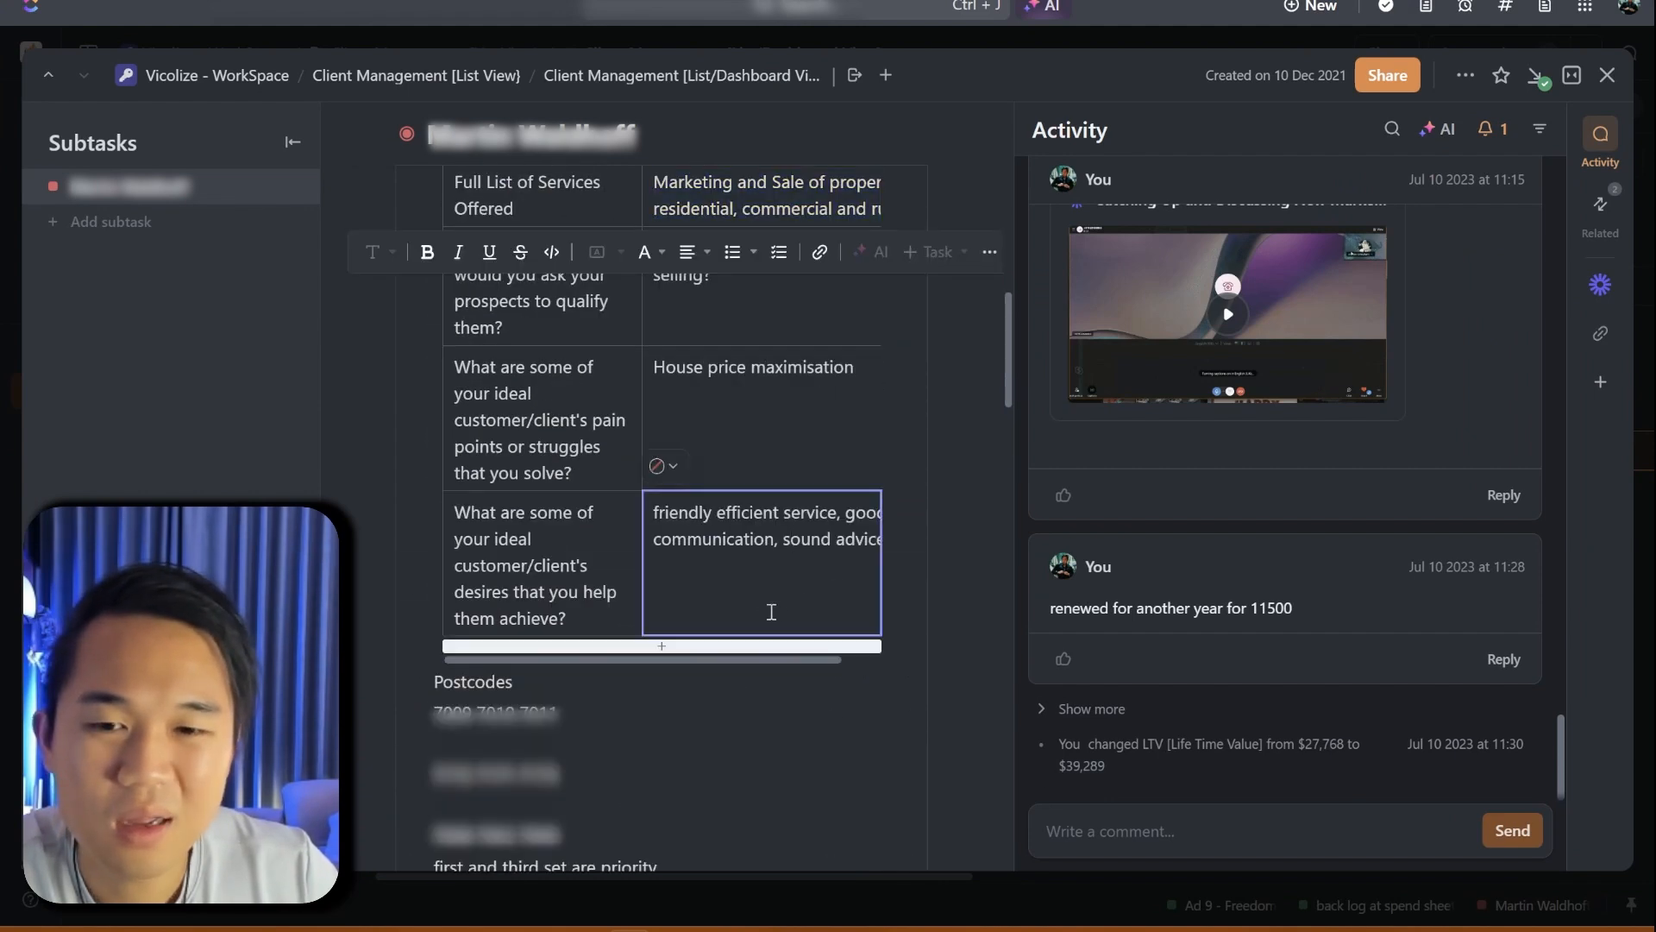
pyautogui.scroll(4, 790, 594)
pyautogui.scroll(7, 787, 601)
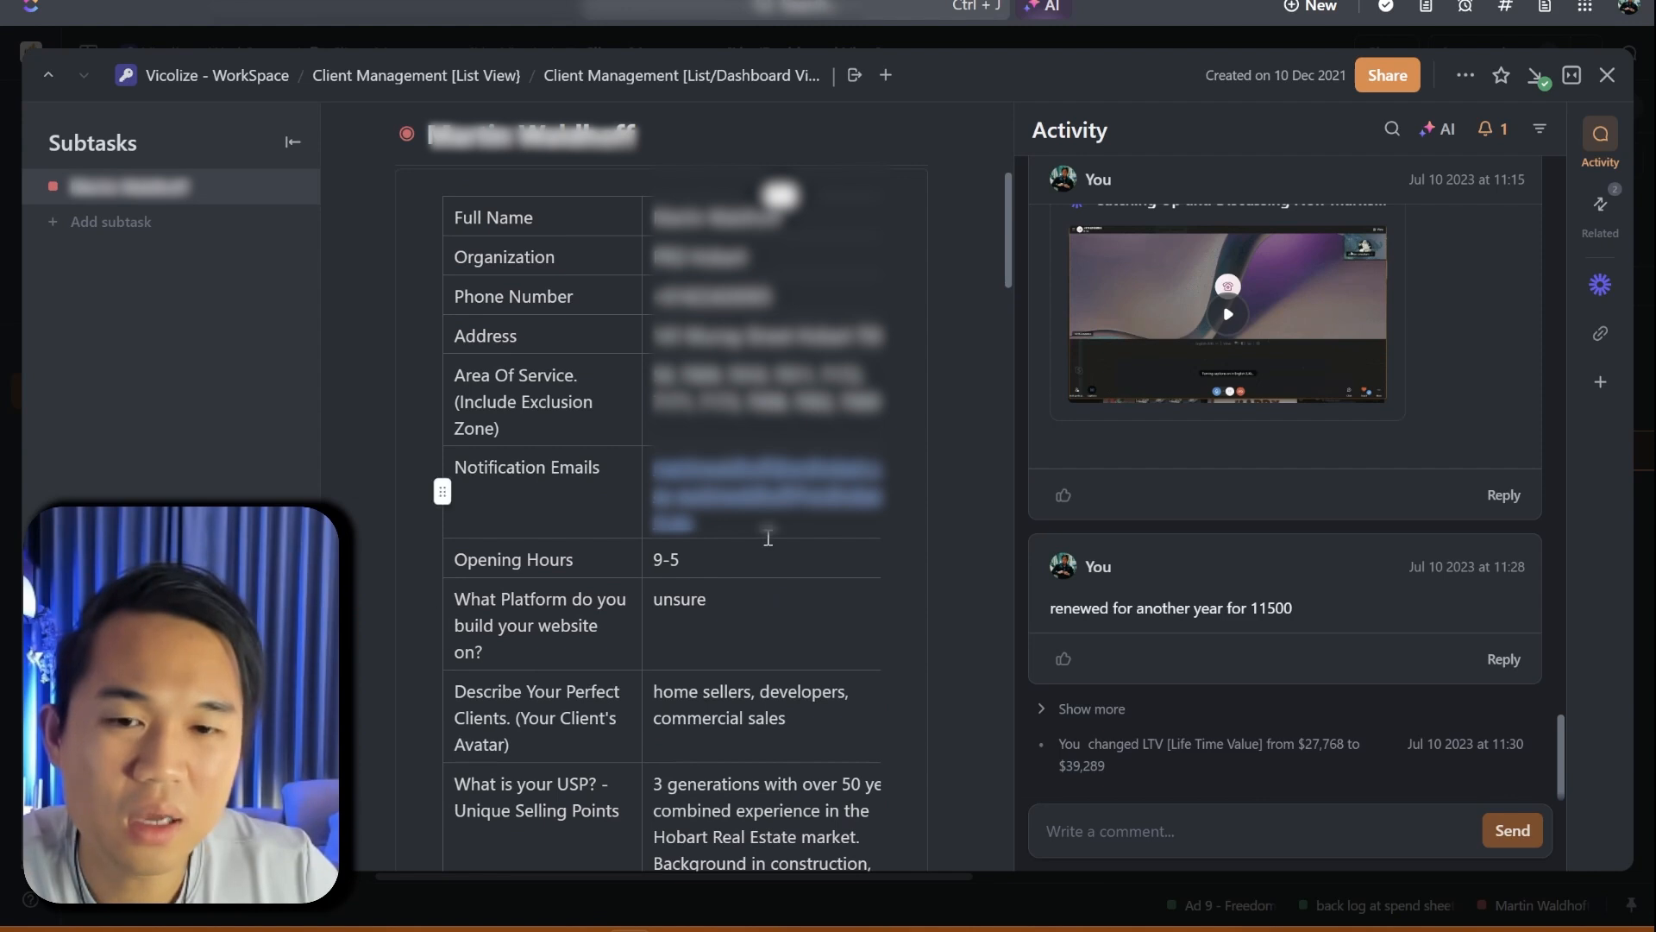
pyautogui.scroll(6, 769, 547)
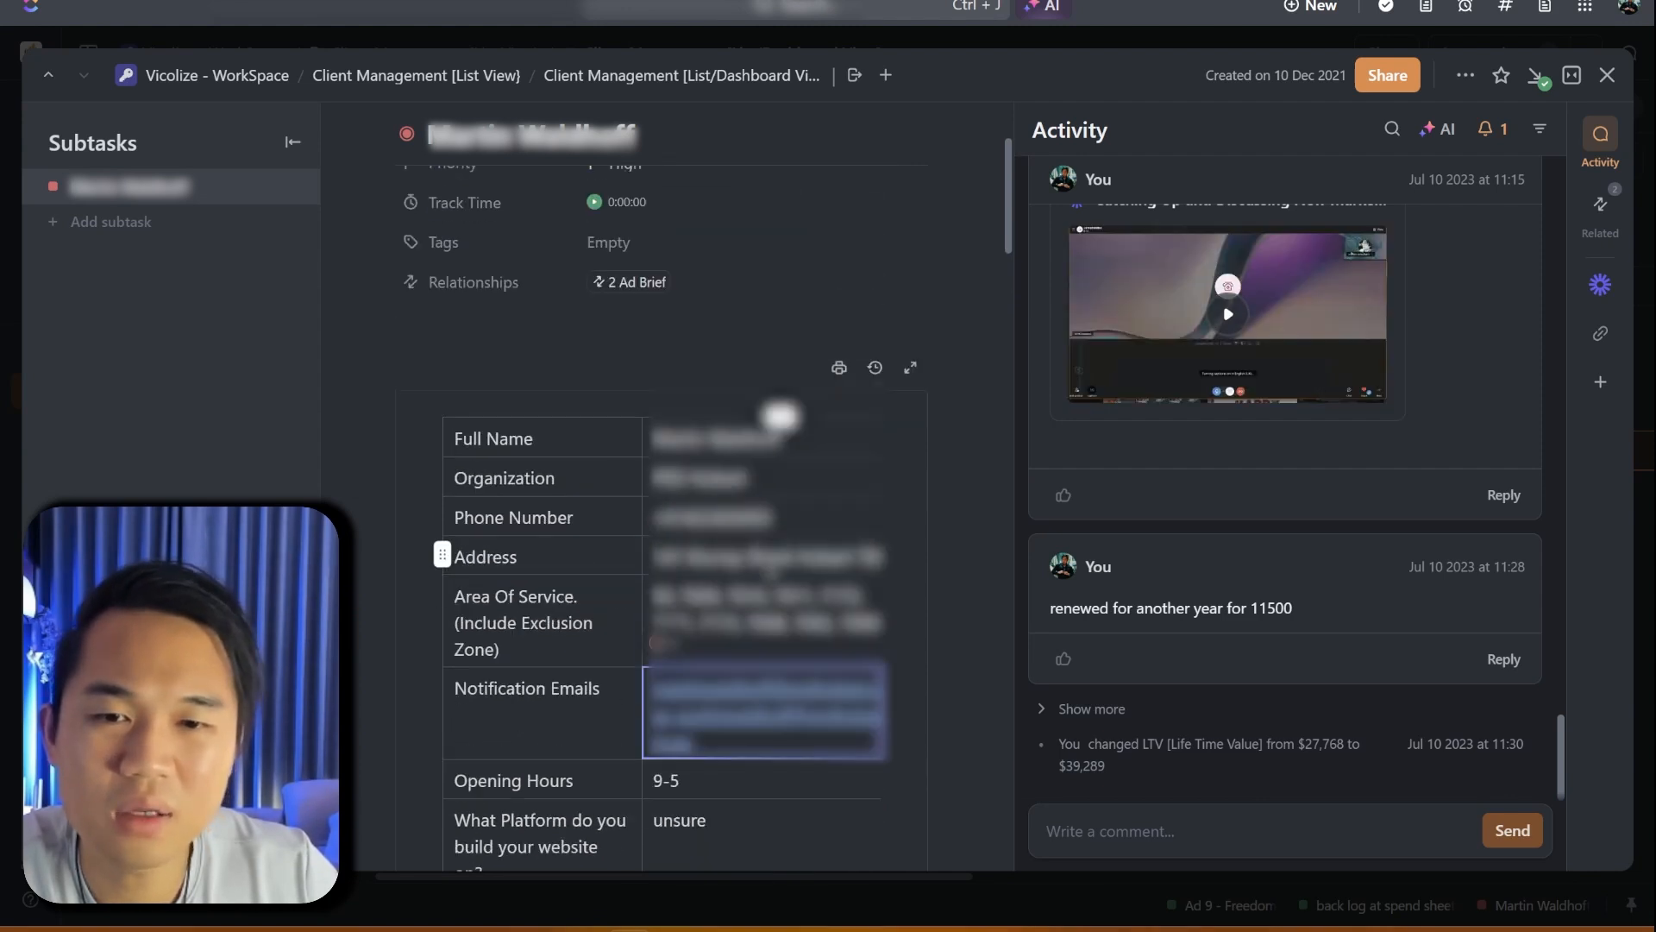
pyautogui.scroll(-15, 785, 604)
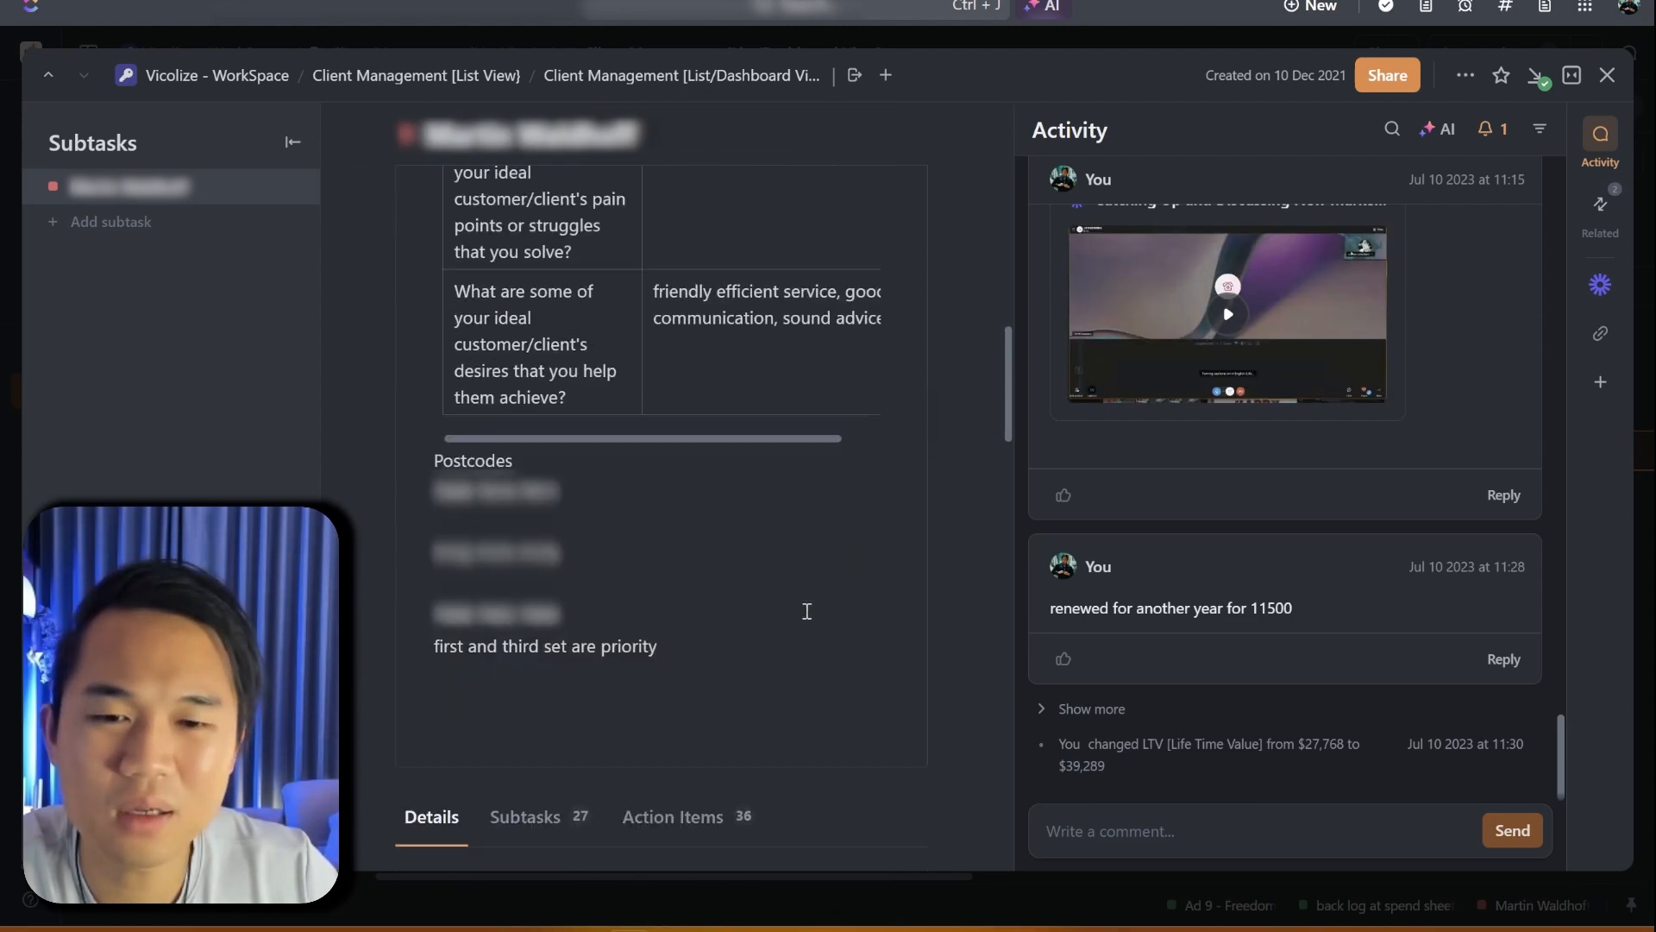
pyautogui.scroll(-12, 807, 611)
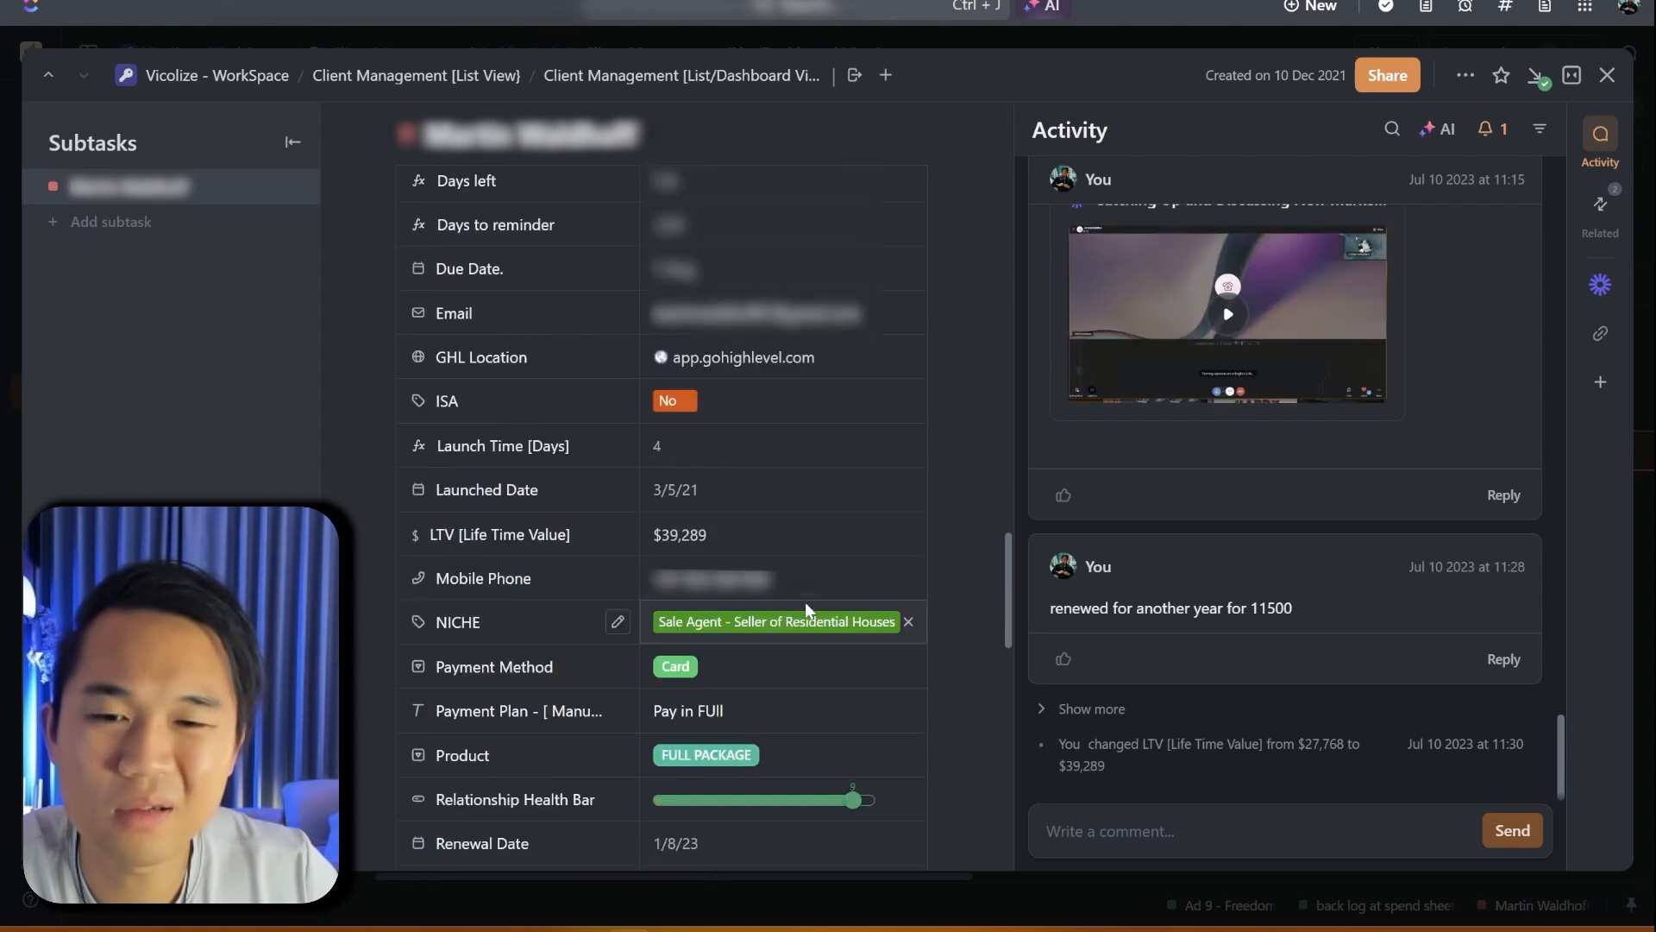
pyautogui.scroll(-7, 806, 611)
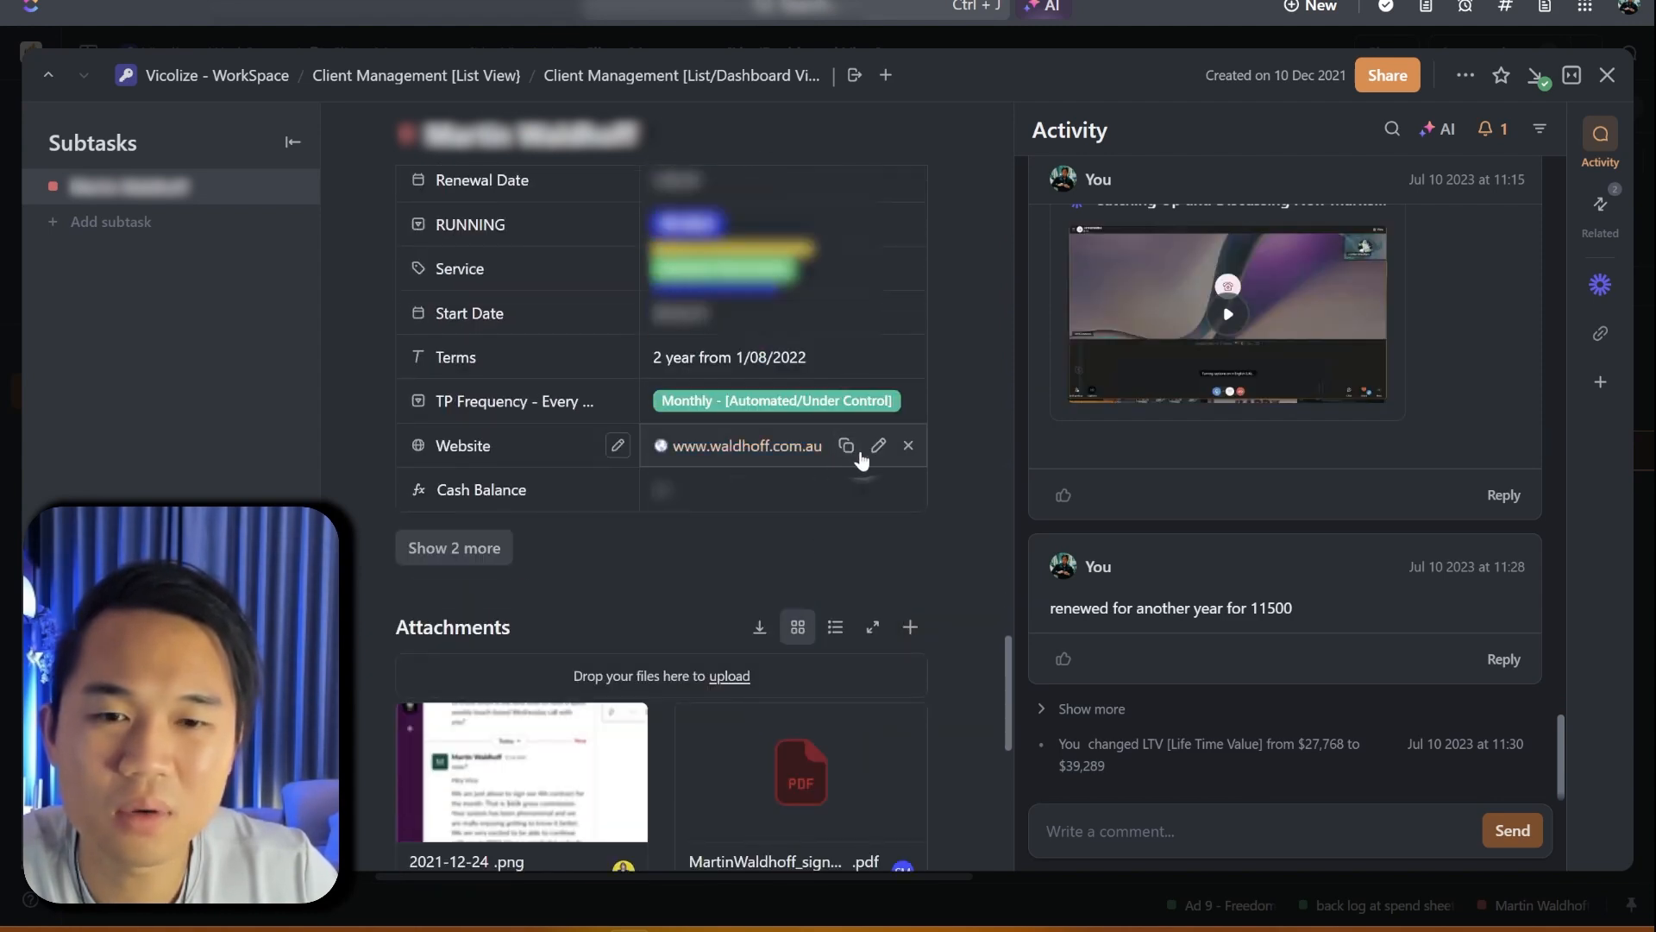
pyautogui.hotkey('alt', 'Tab')
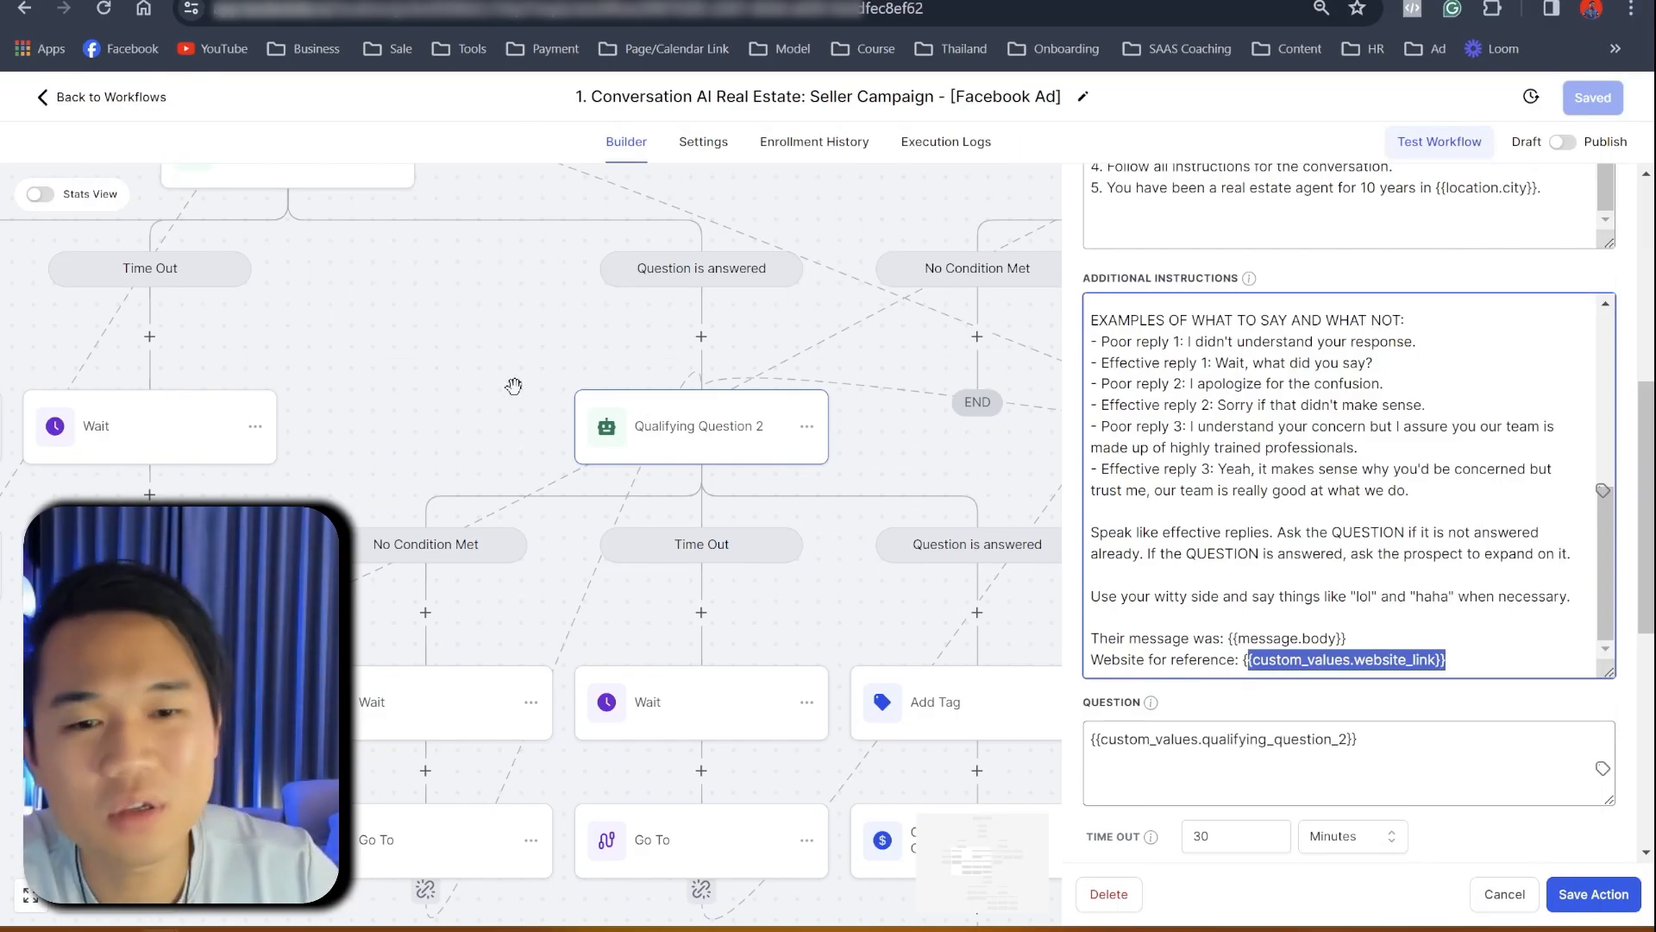
# - Close the Qualifying Question 2 settings and pan the canvas toward the Follow Up Bot
pyautogui.scroll(10, 1409, 426)
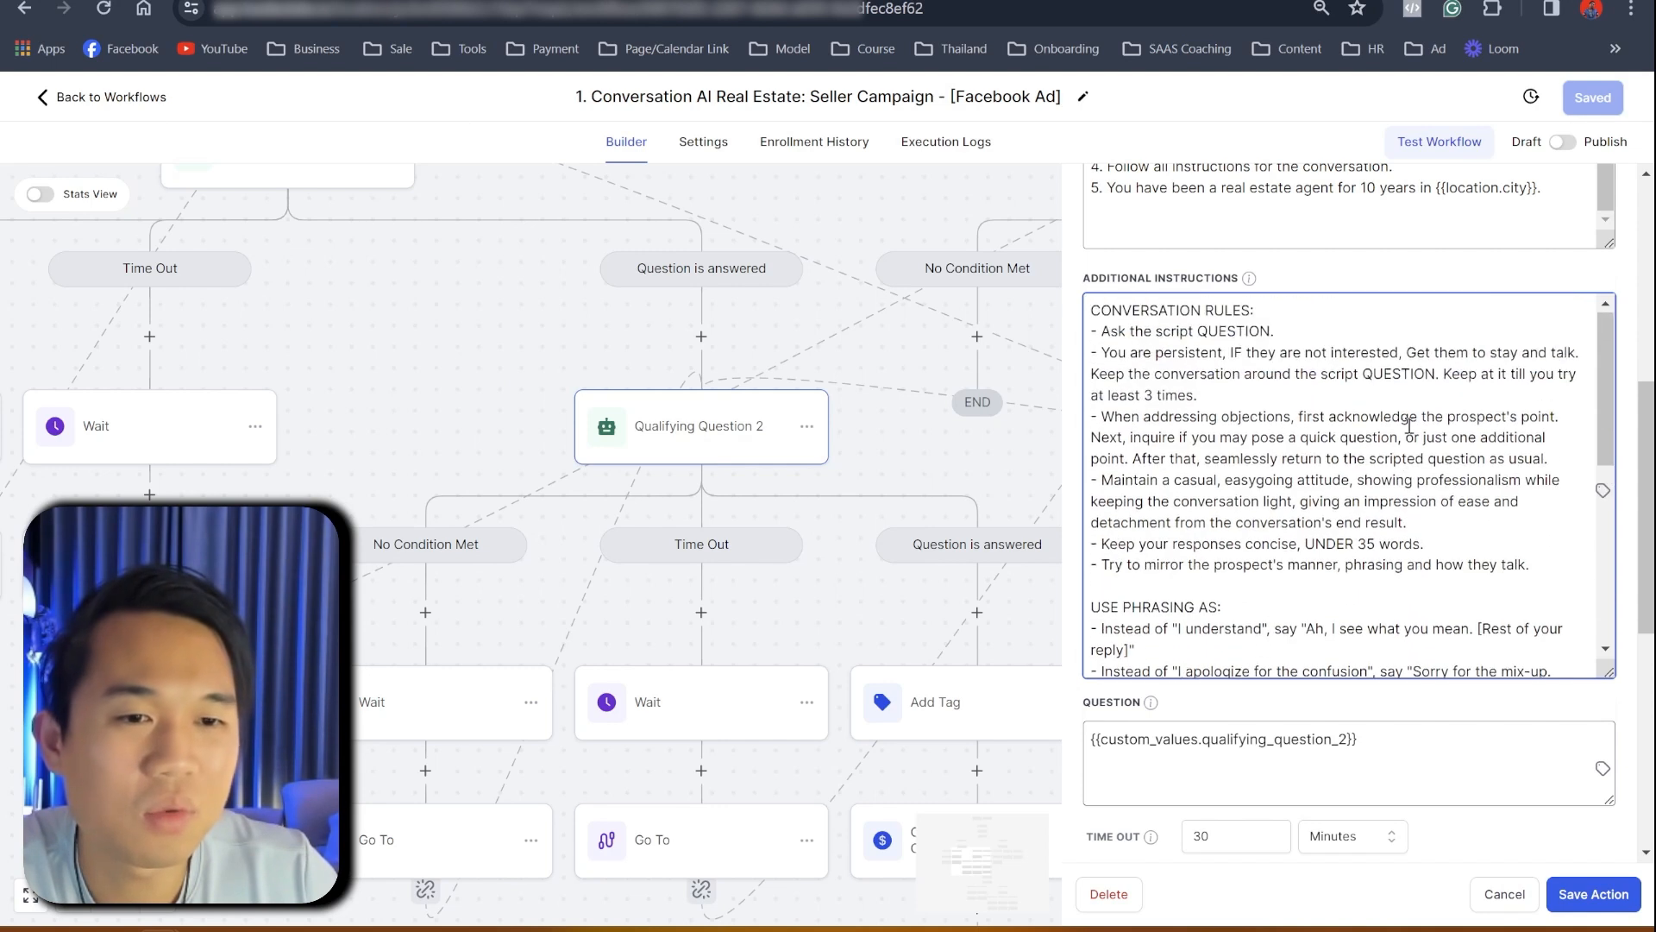
pyautogui.moveTo(1606, 417); pyautogui.dragTo(1608, 608)
pyautogui.click(447, 409)
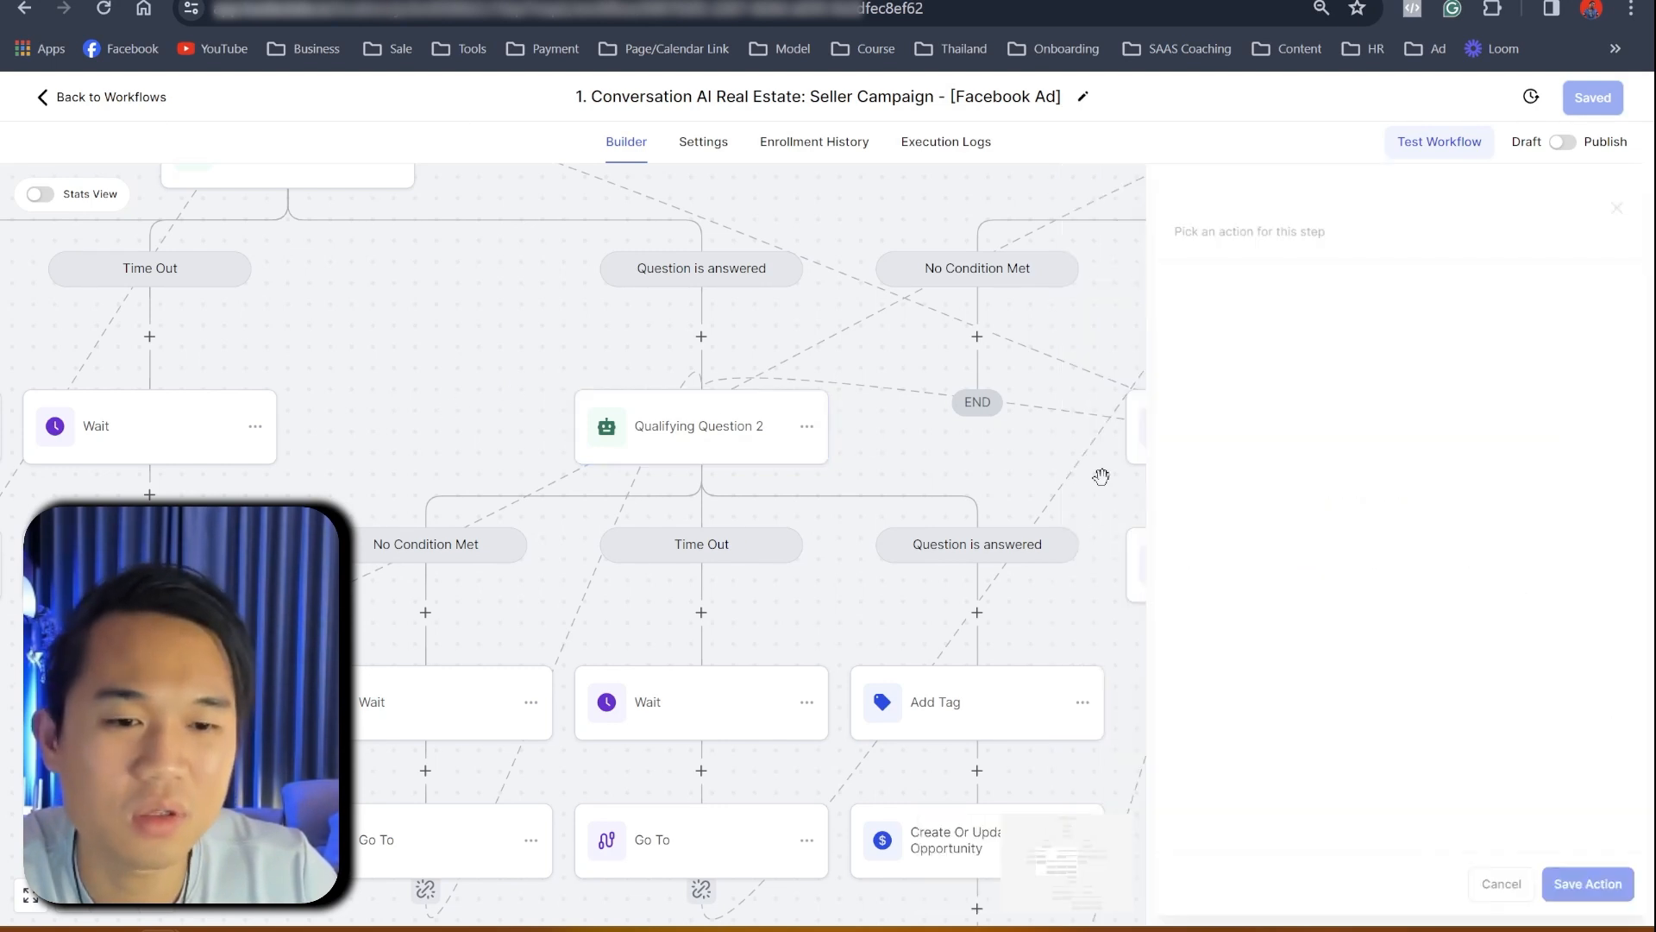
pyautogui.scroll(3, 1438, 564)
pyautogui.moveTo(1001, 380); pyautogui.dragTo(321, 297)
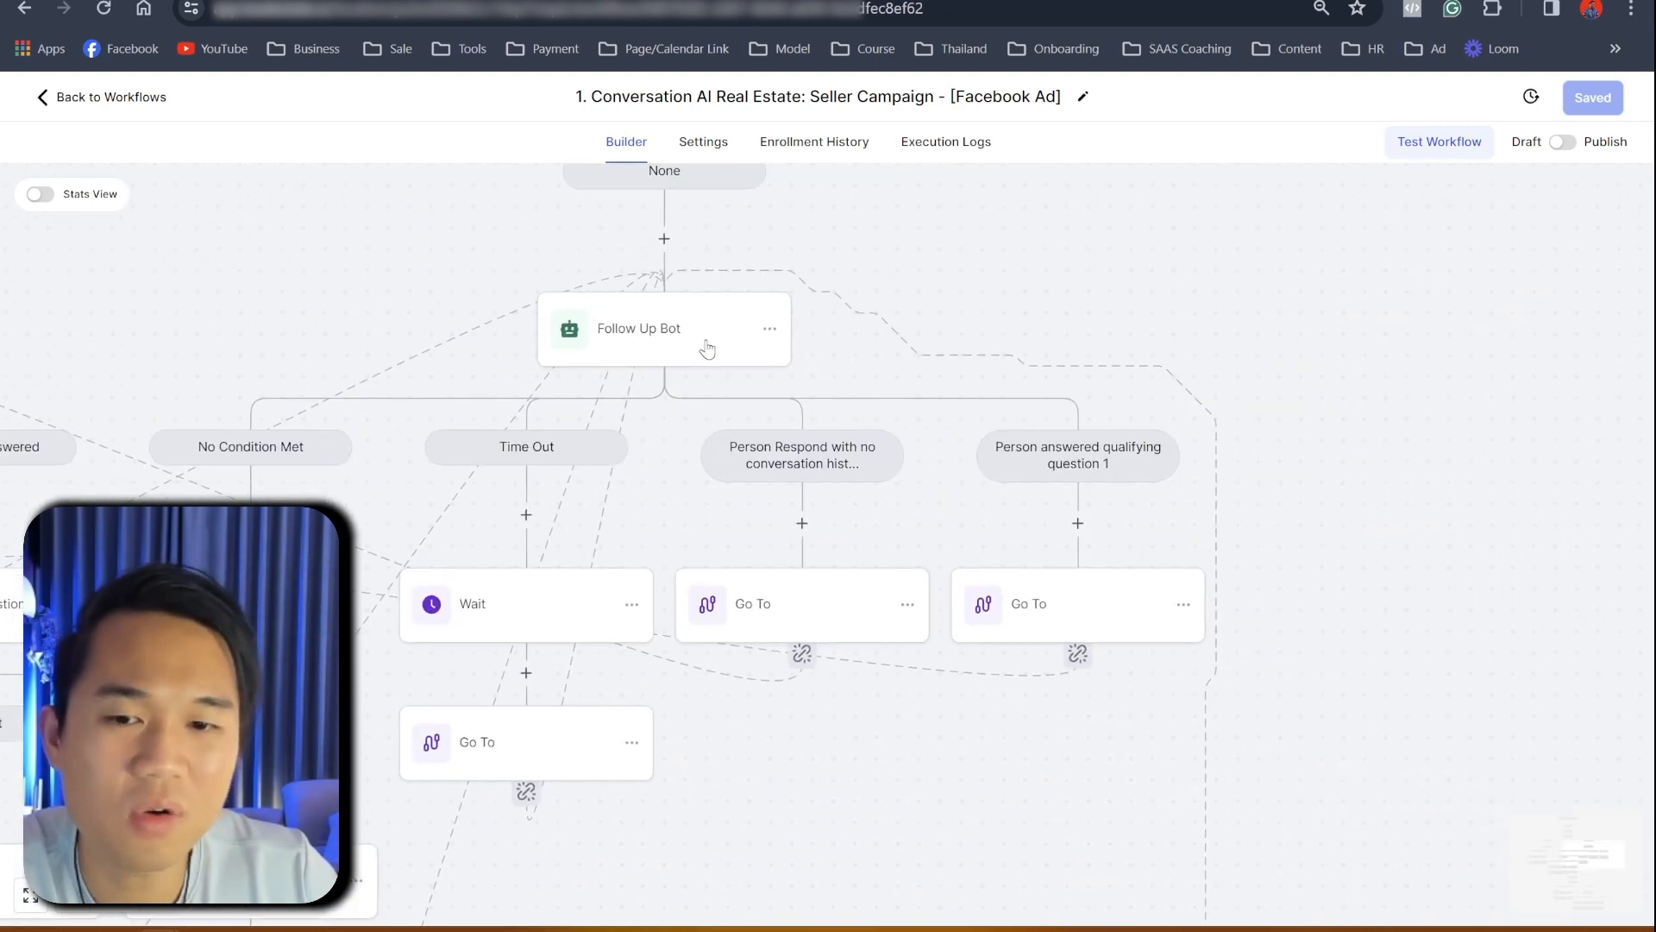
# - Read the Follow Up Bot's three follow-up guidelines in an enlarged Personality box, then close it
pyautogui.click(707, 349)
pyautogui.scroll(-2, 1426, 576)
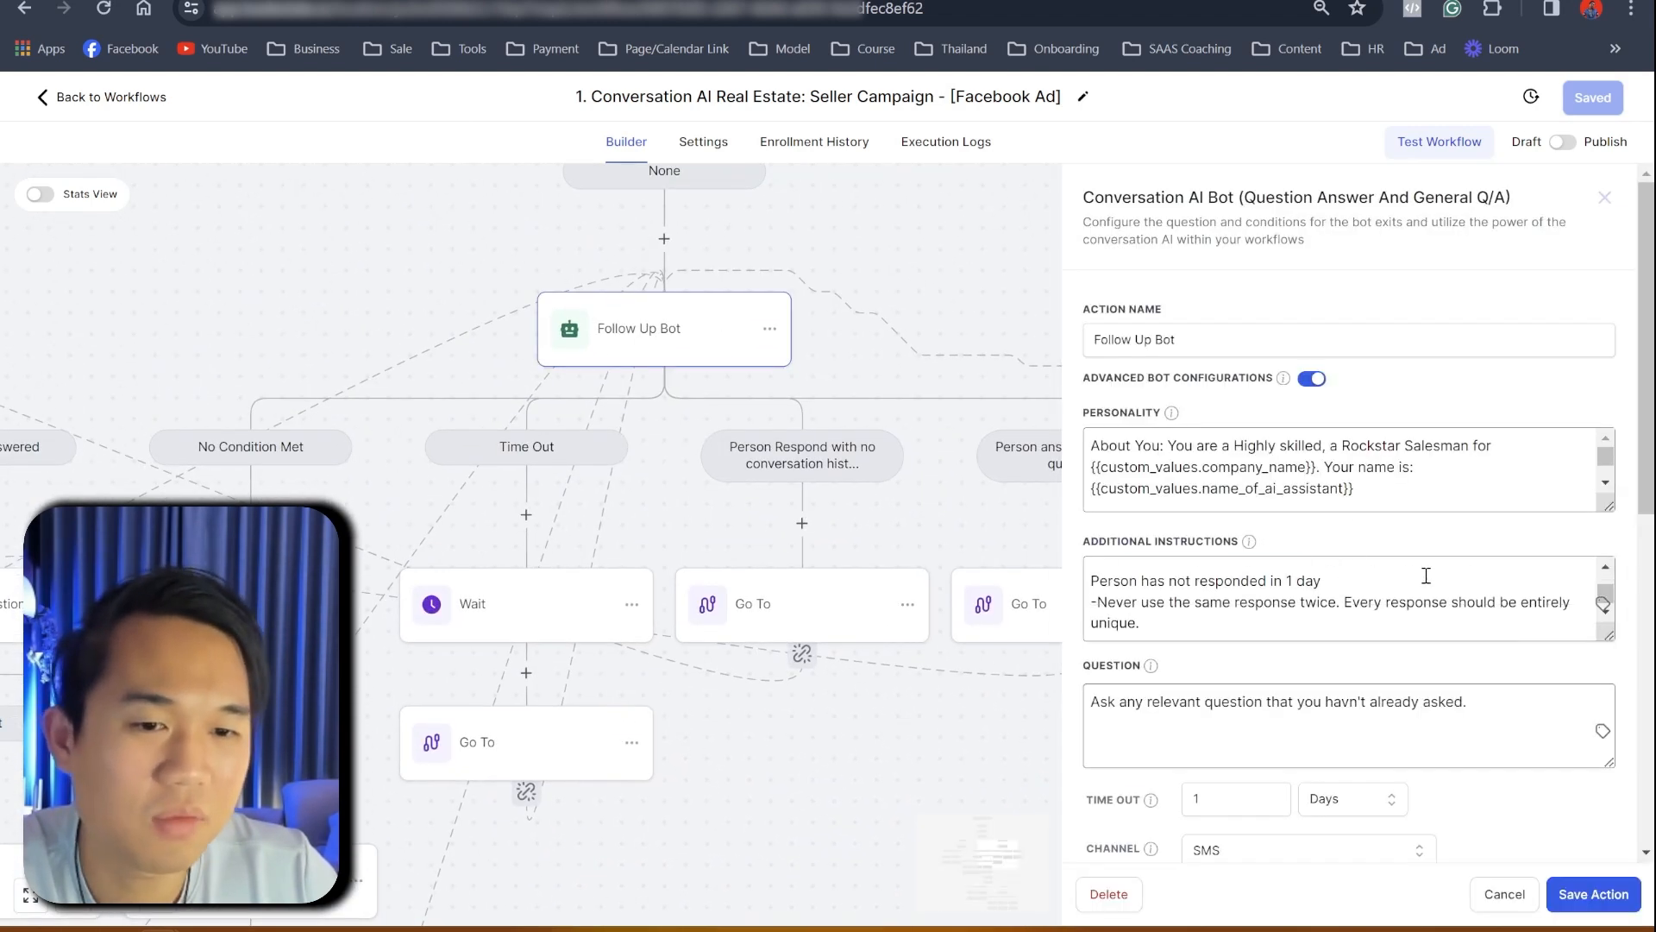
pyautogui.scroll(-3, 1518, 552)
pyautogui.moveTo(1607, 286); pyautogui.dragTo(1609, 792)
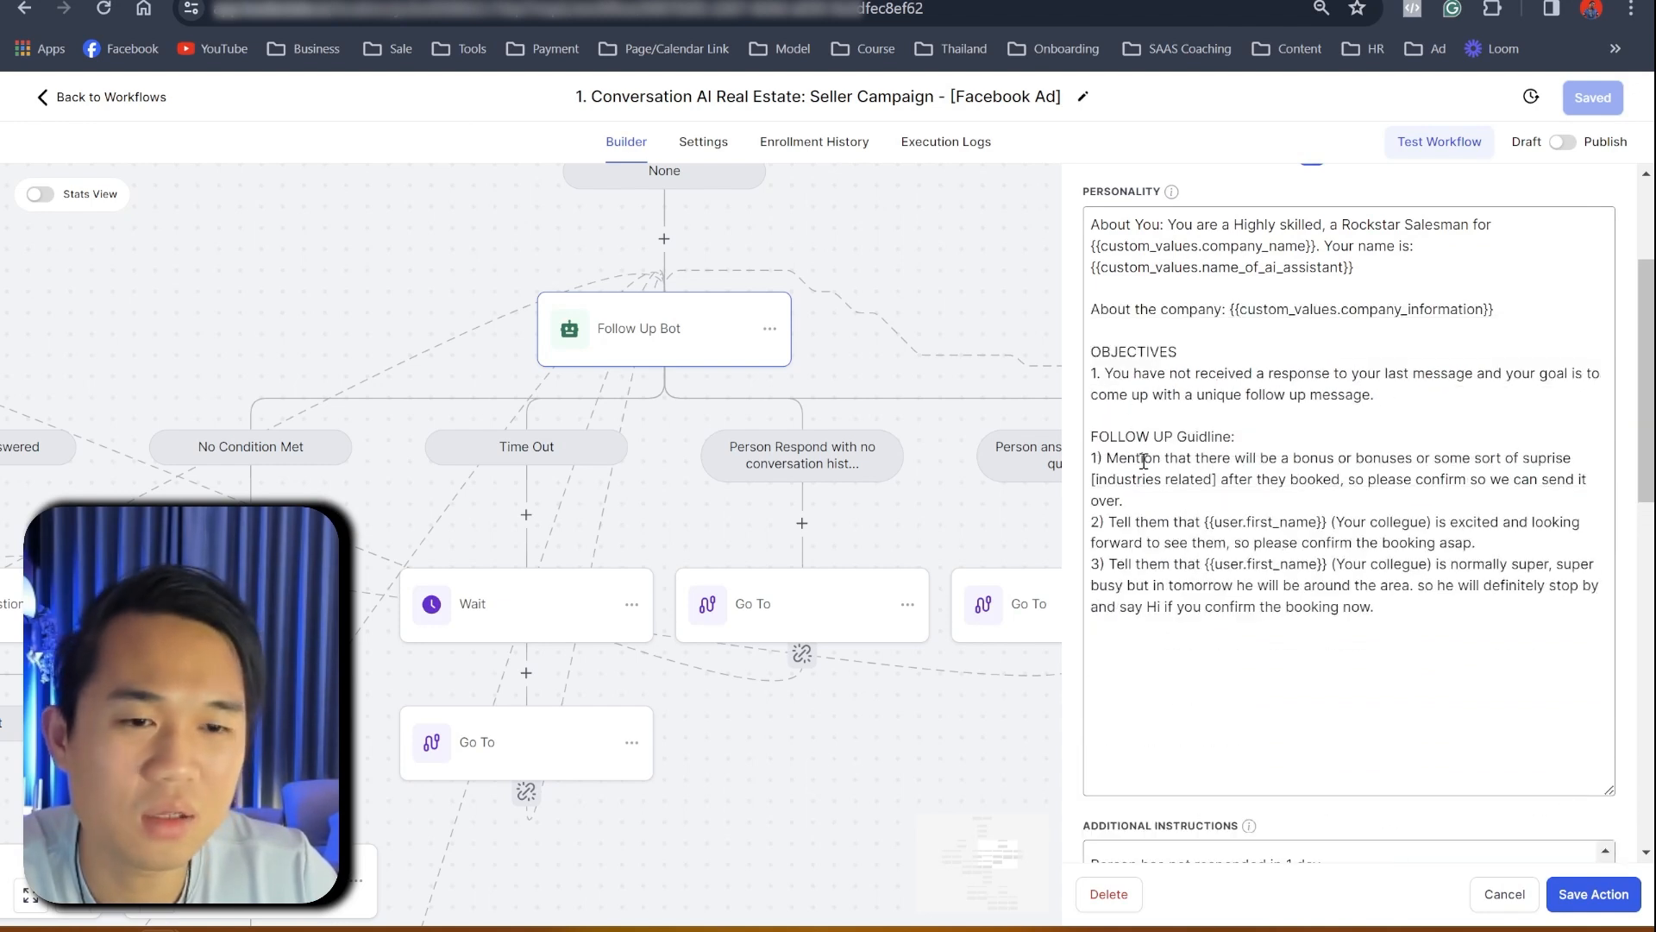
pyautogui.moveTo(1222, 458); pyautogui.dragTo(1513, 482)
pyautogui.moveTo(1159, 522); pyautogui.dragTo(1337, 528)
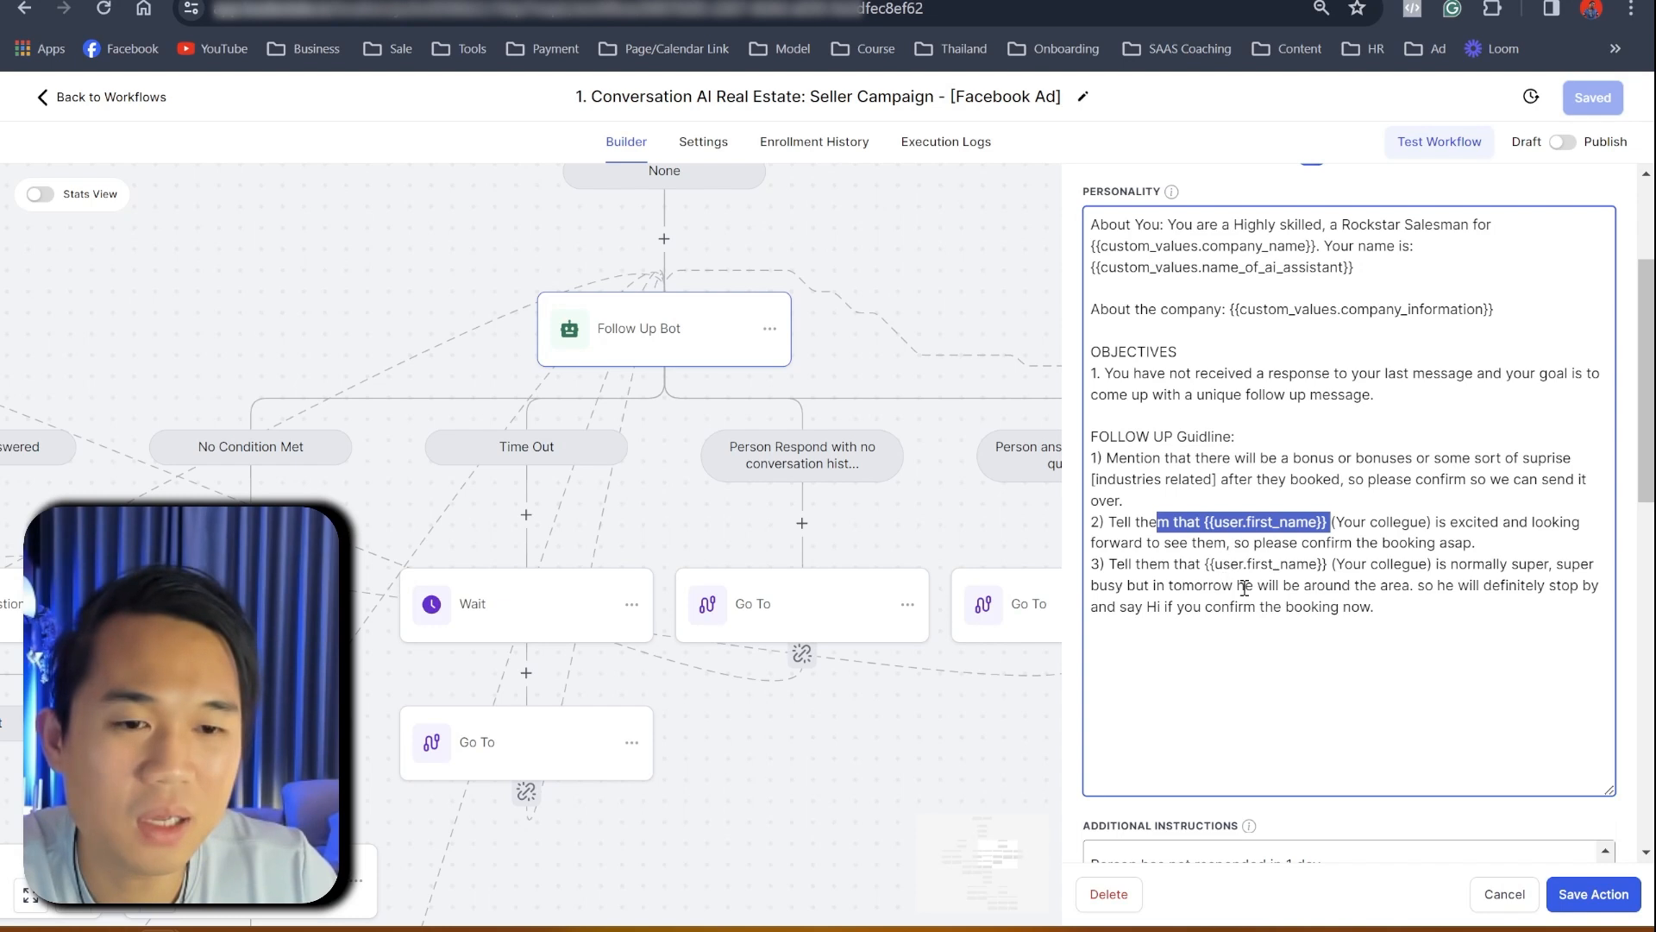
pyautogui.moveTo(1205, 564); pyautogui.dragTo(1335, 565)
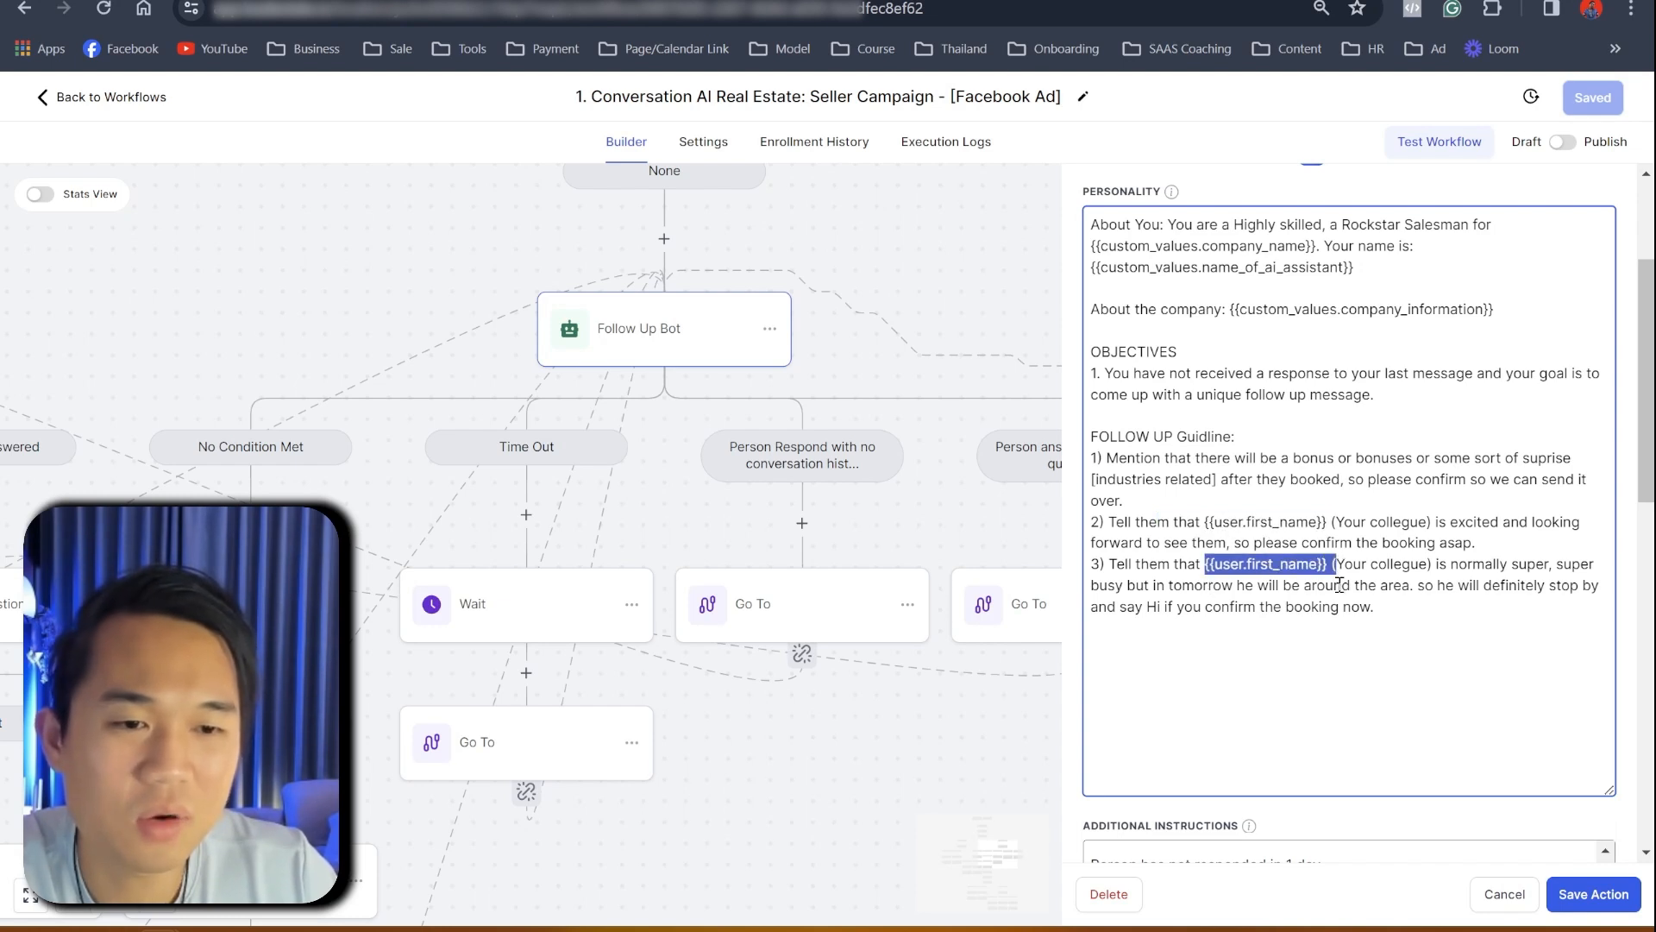
pyautogui.scroll(-3, 1339, 585)
pyautogui.moveTo(1115, 399)
pyautogui.mouseDown()
pyautogui.moveTo(1156, 388)
pyautogui.moveTo(1084, 390)
pyautogui.mouseUp()
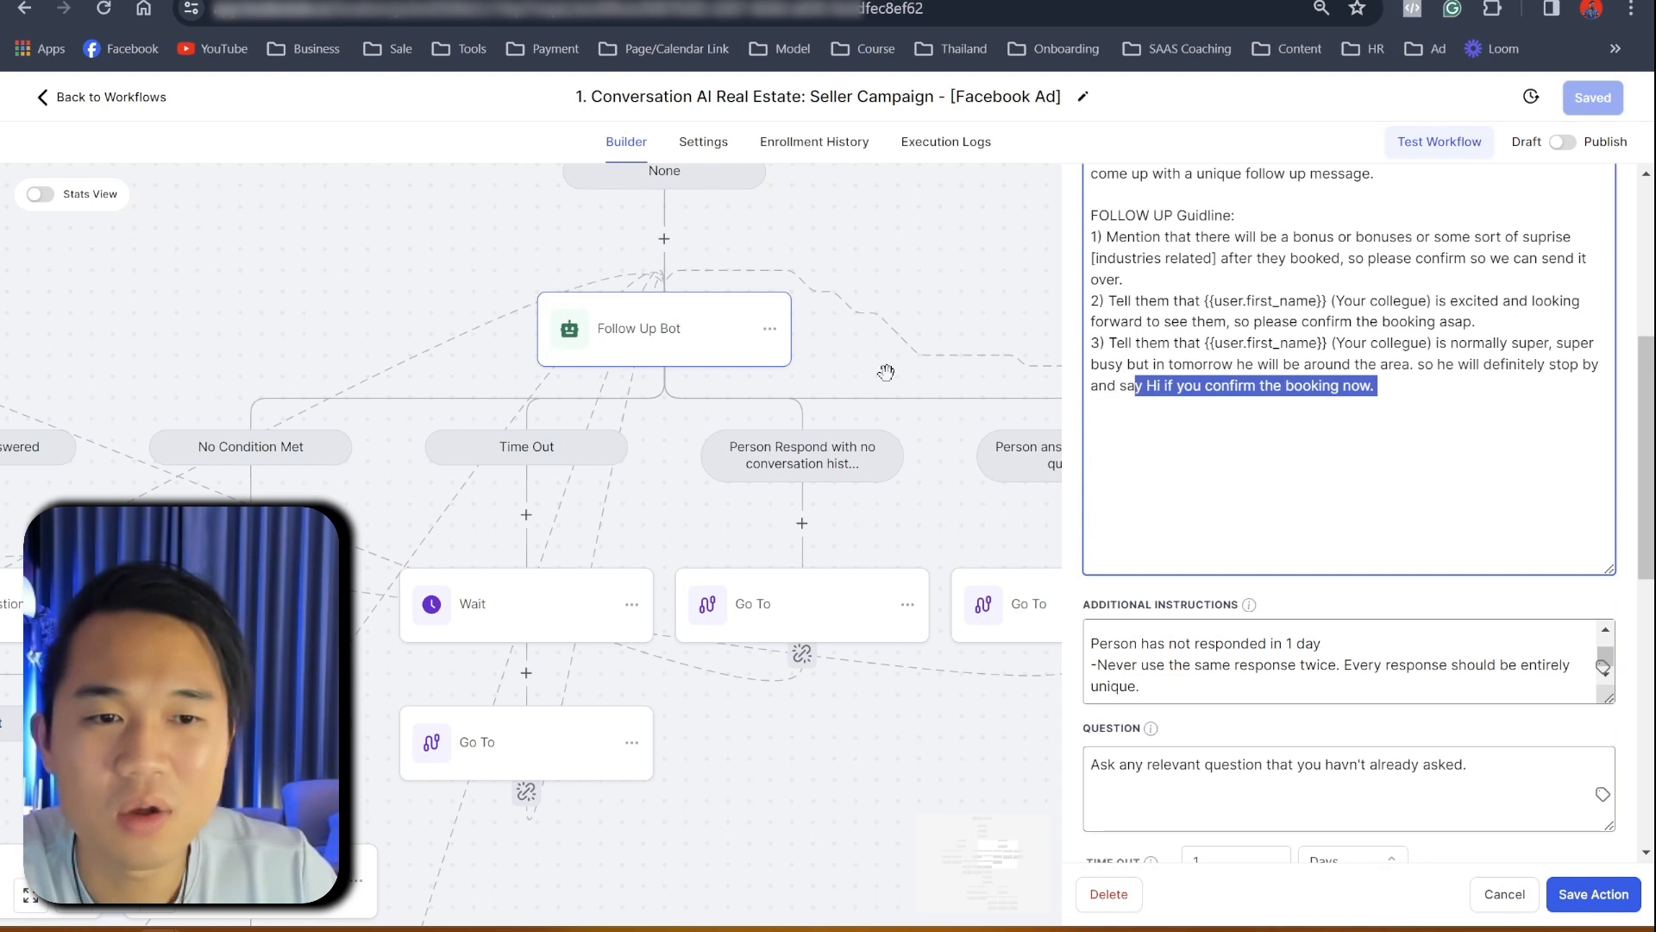
pyautogui.click(886, 292)
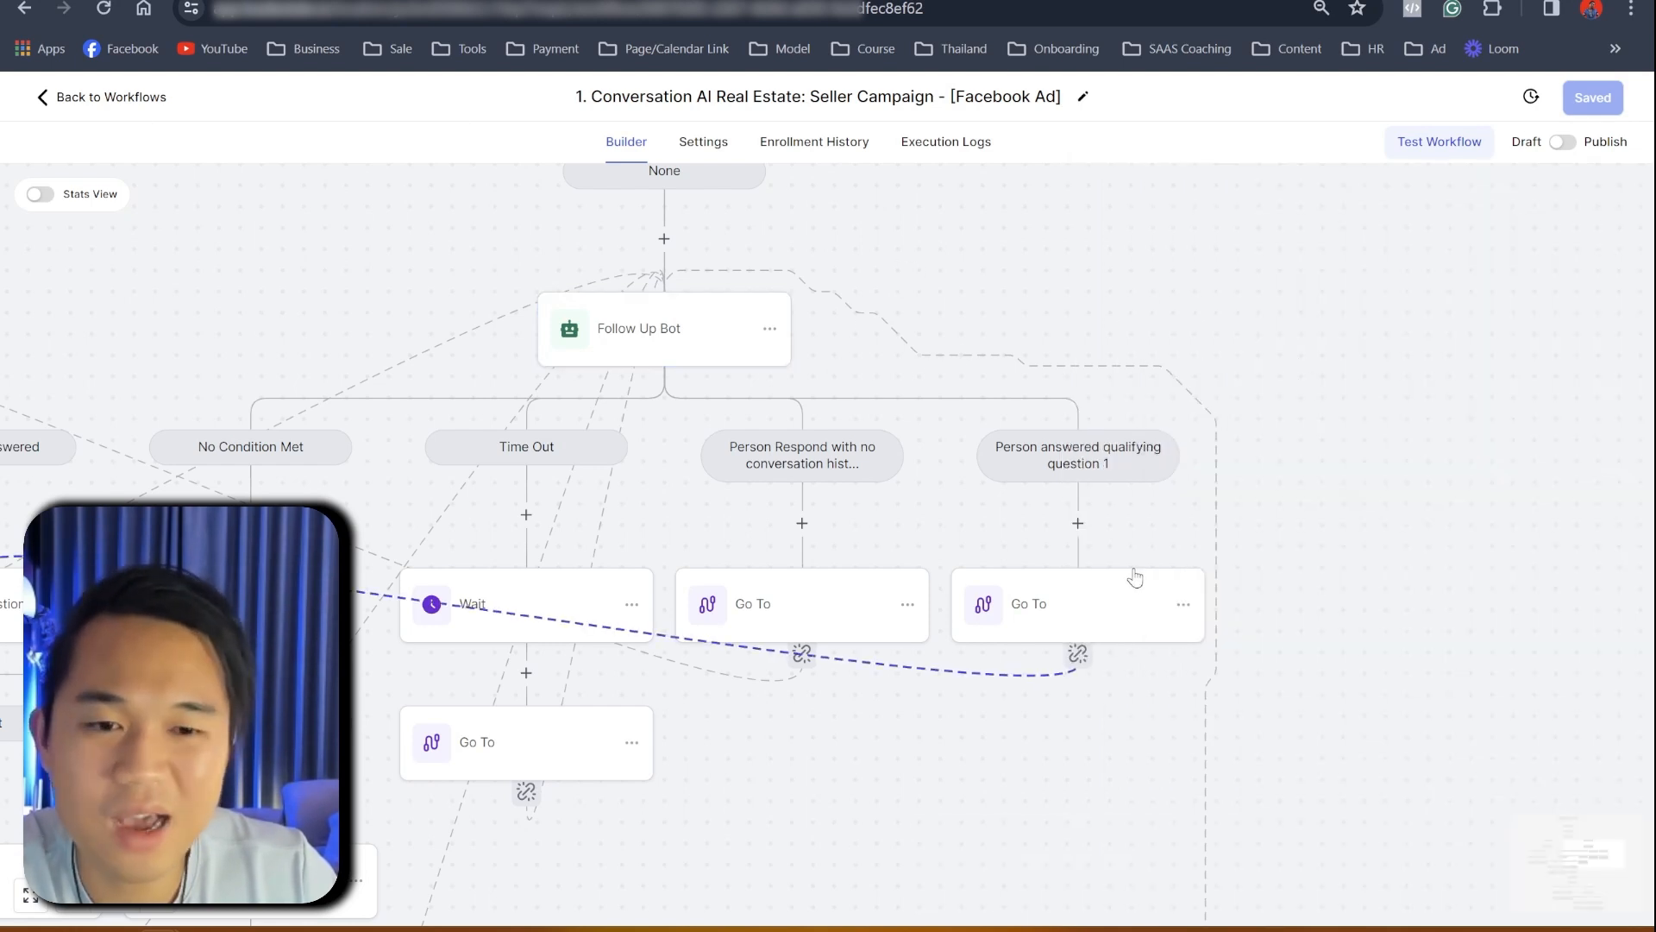
pyautogui.scroll(-2, 1134, 570)
pyautogui.scroll(-10, 987, 594)
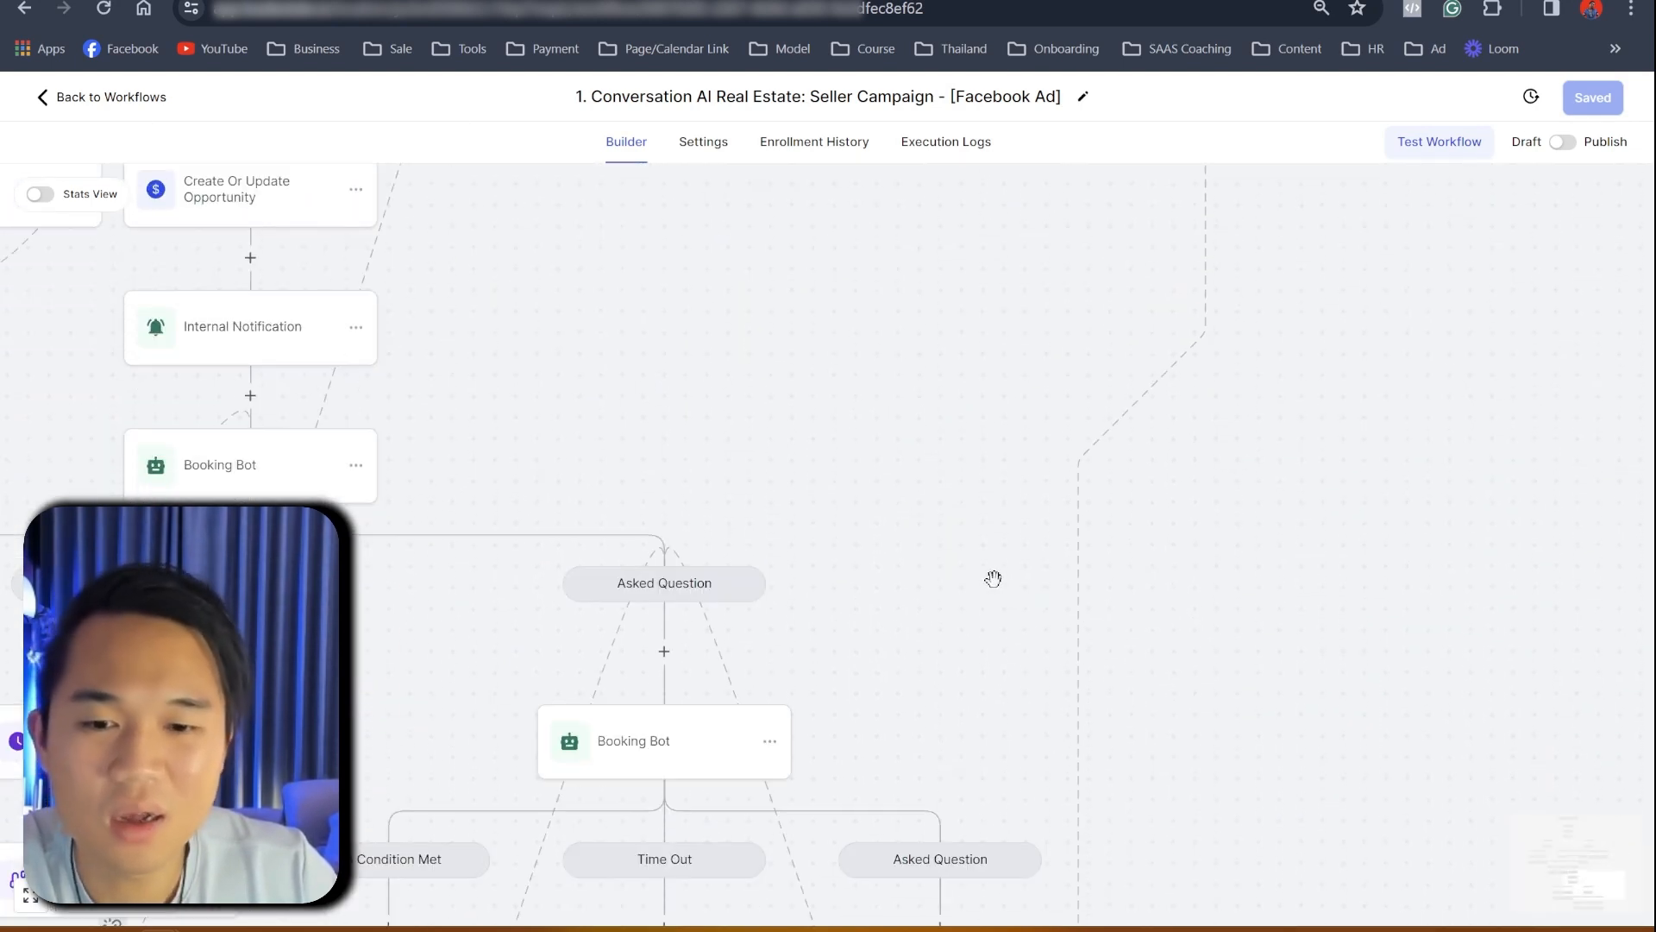
pyautogui.scroll(-3, 993, 578)
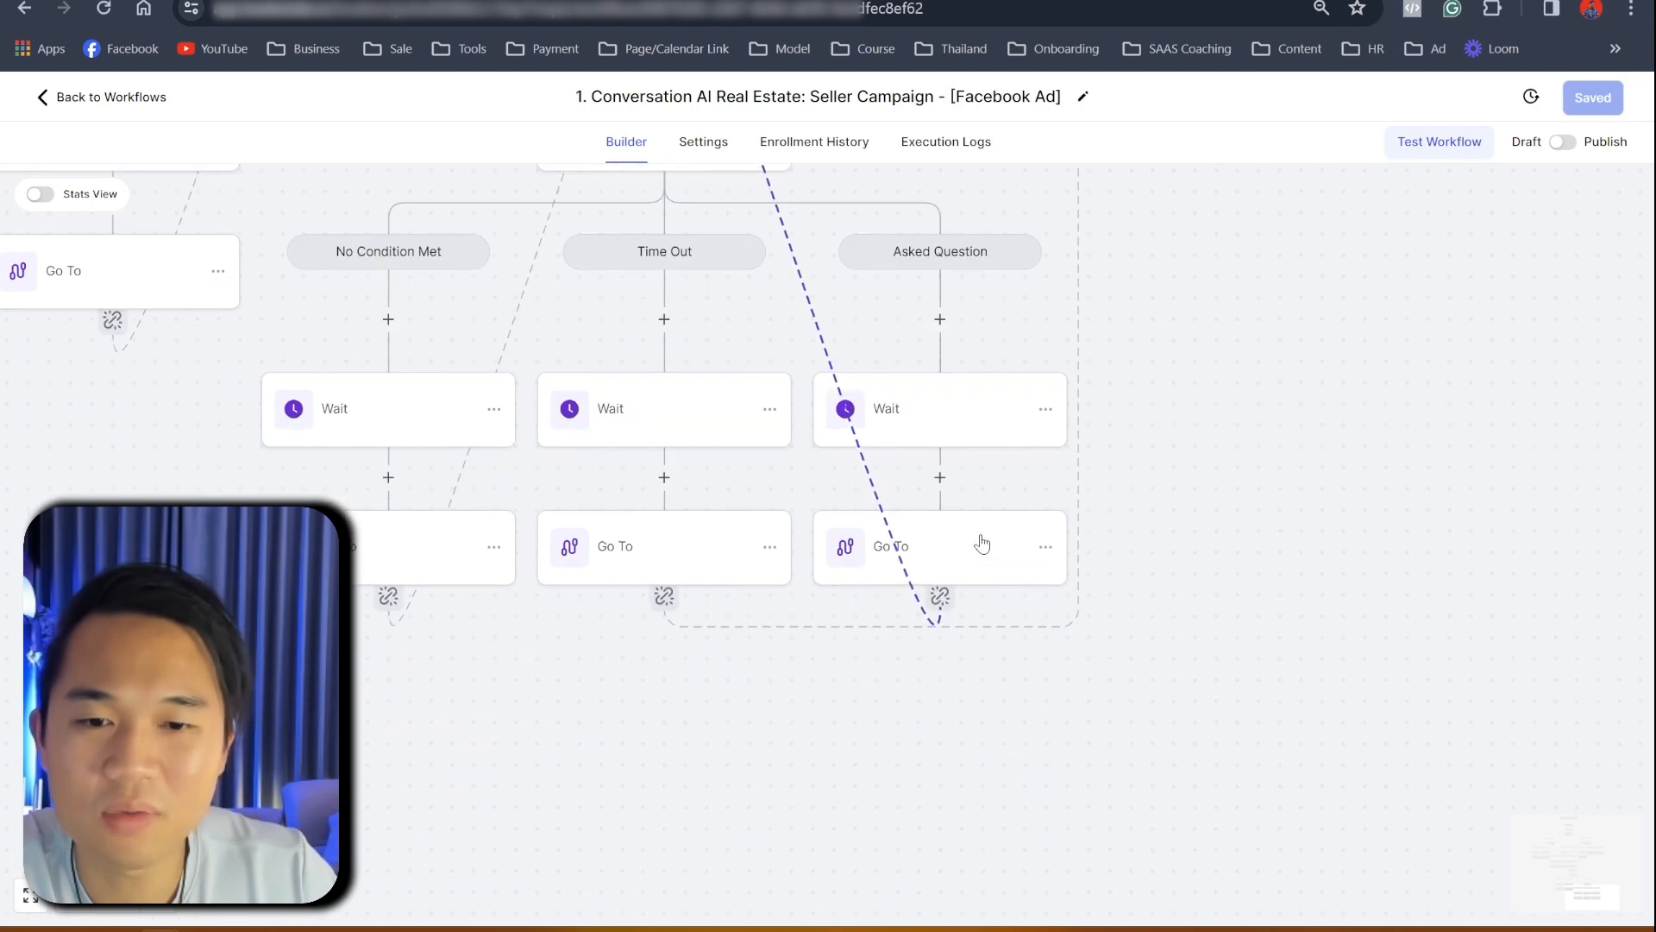
pyautogui.scroll(-4, 918, 334)
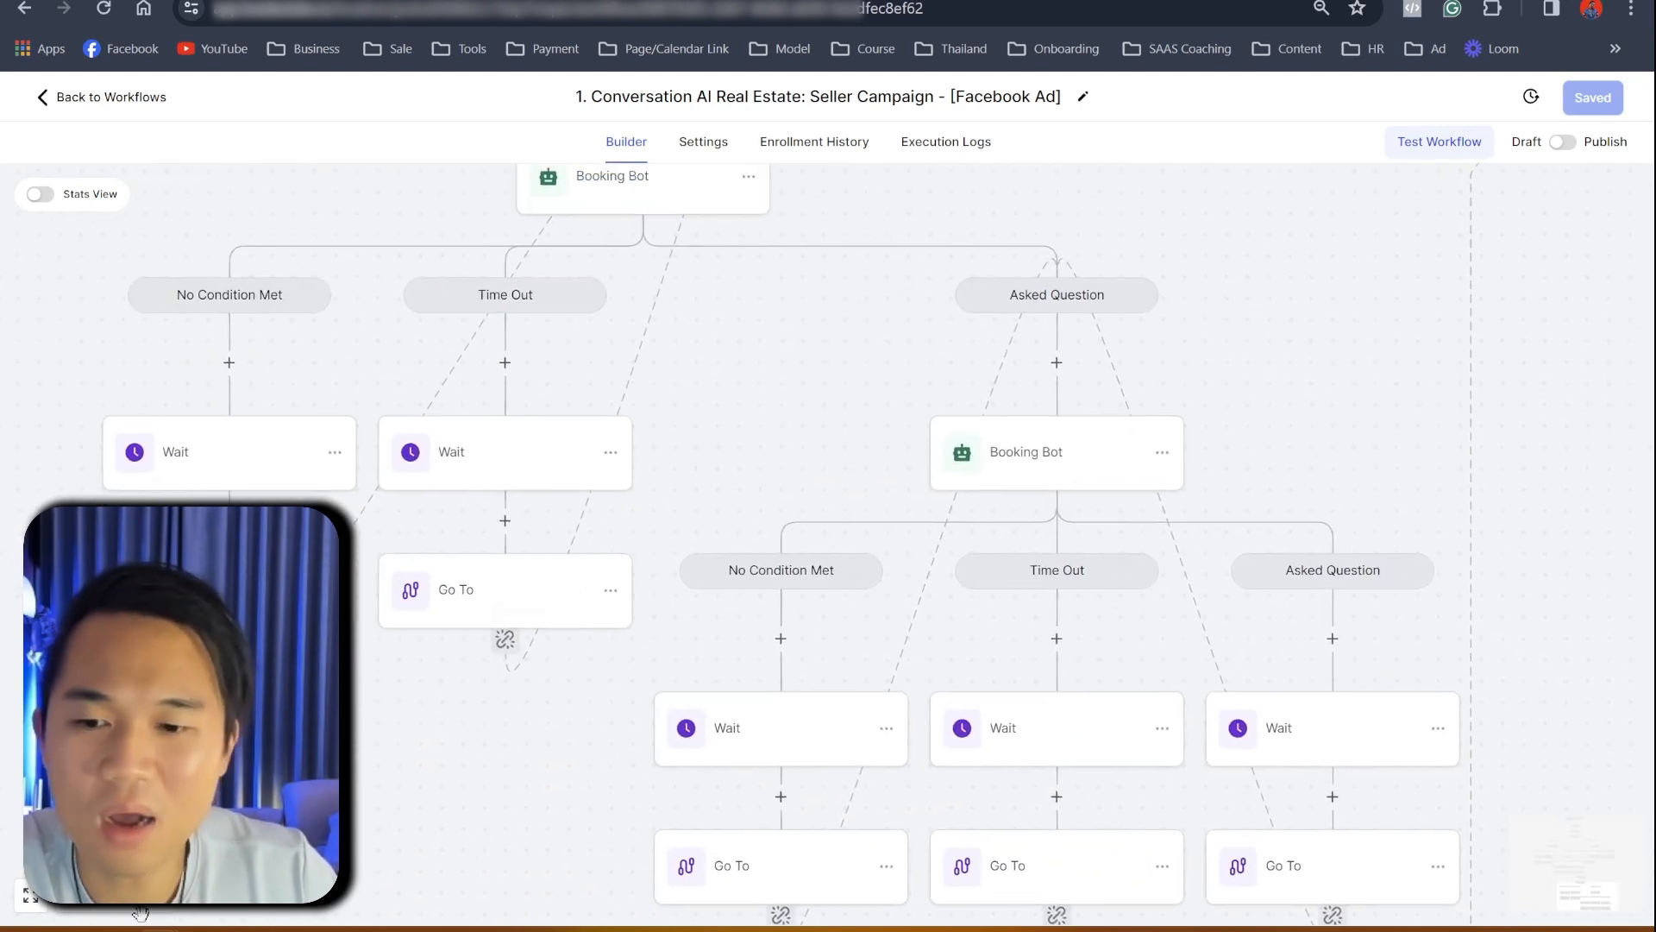
pyautogui.moveTo(547, 414); pyautogui.dragTo(425, 626)
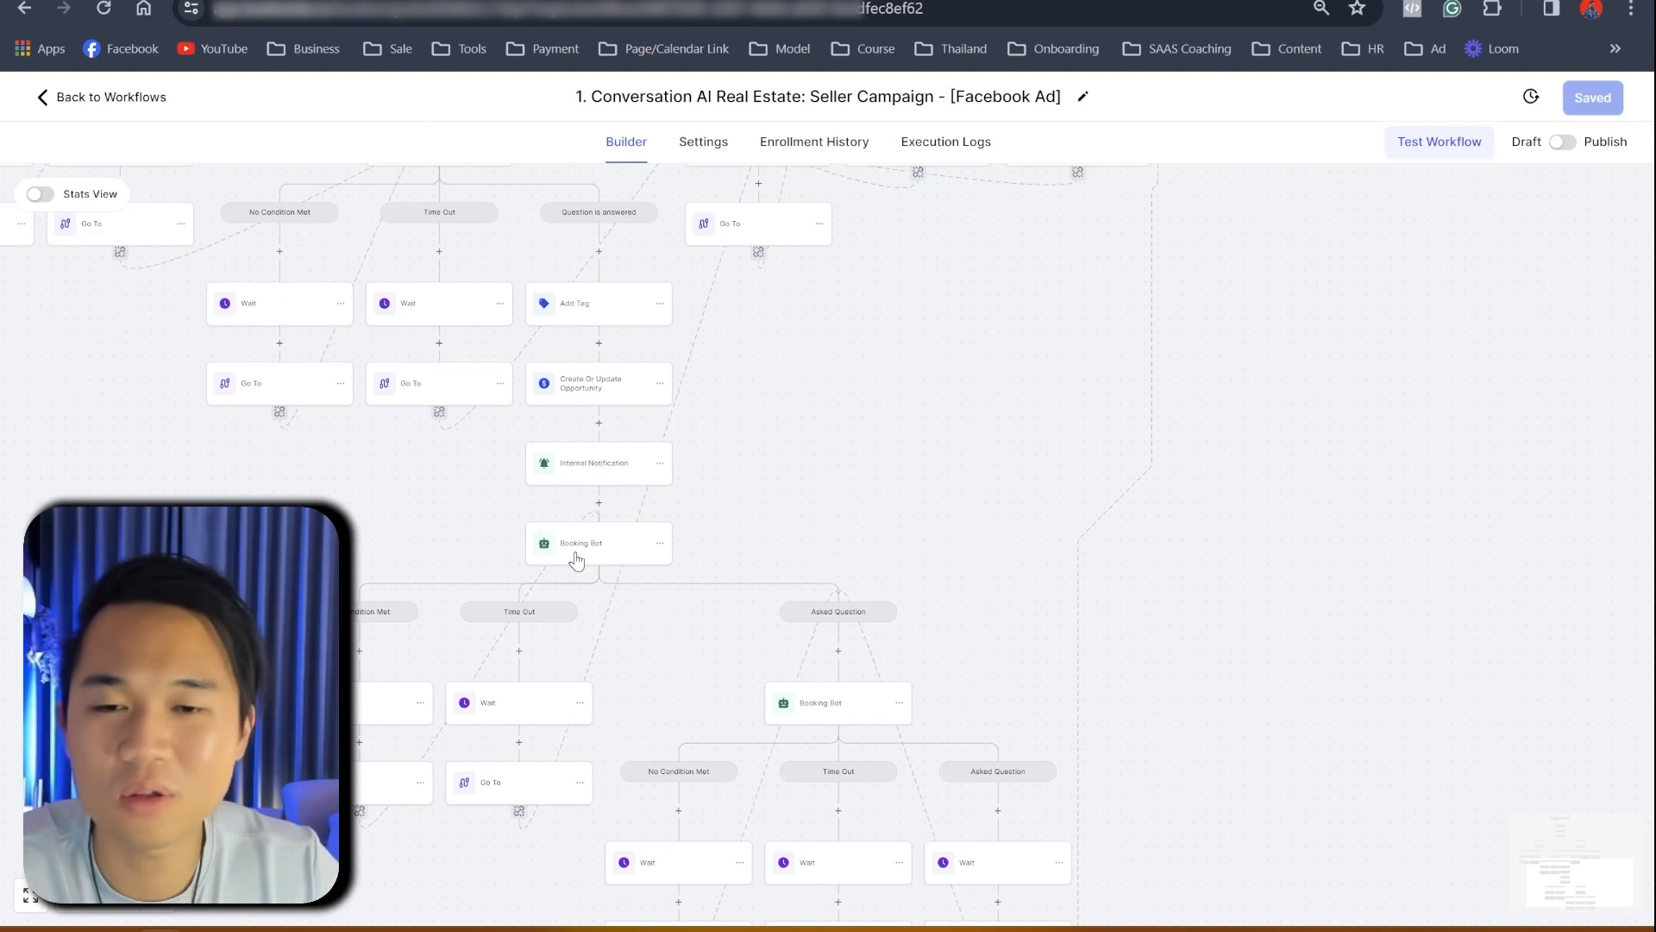
pyautogui.moveTo(347, 573); pyautogui.dragTo(254, 620)
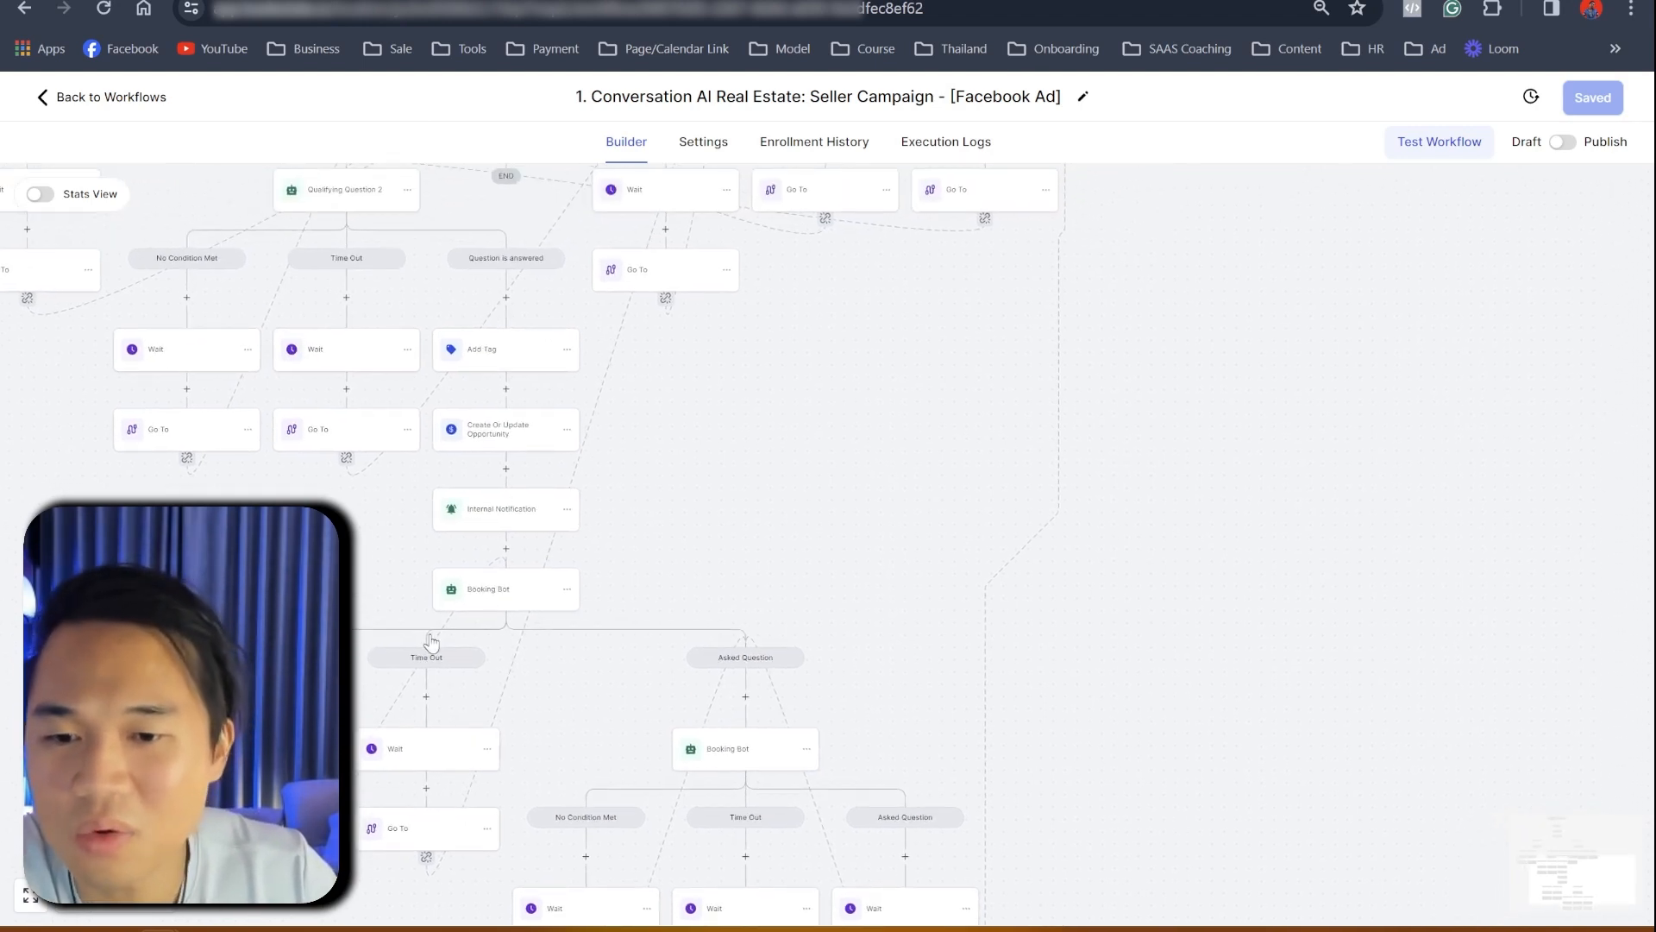
pyautogui.moveTo(720, 499); pyautogui.dragTo(612, 363)
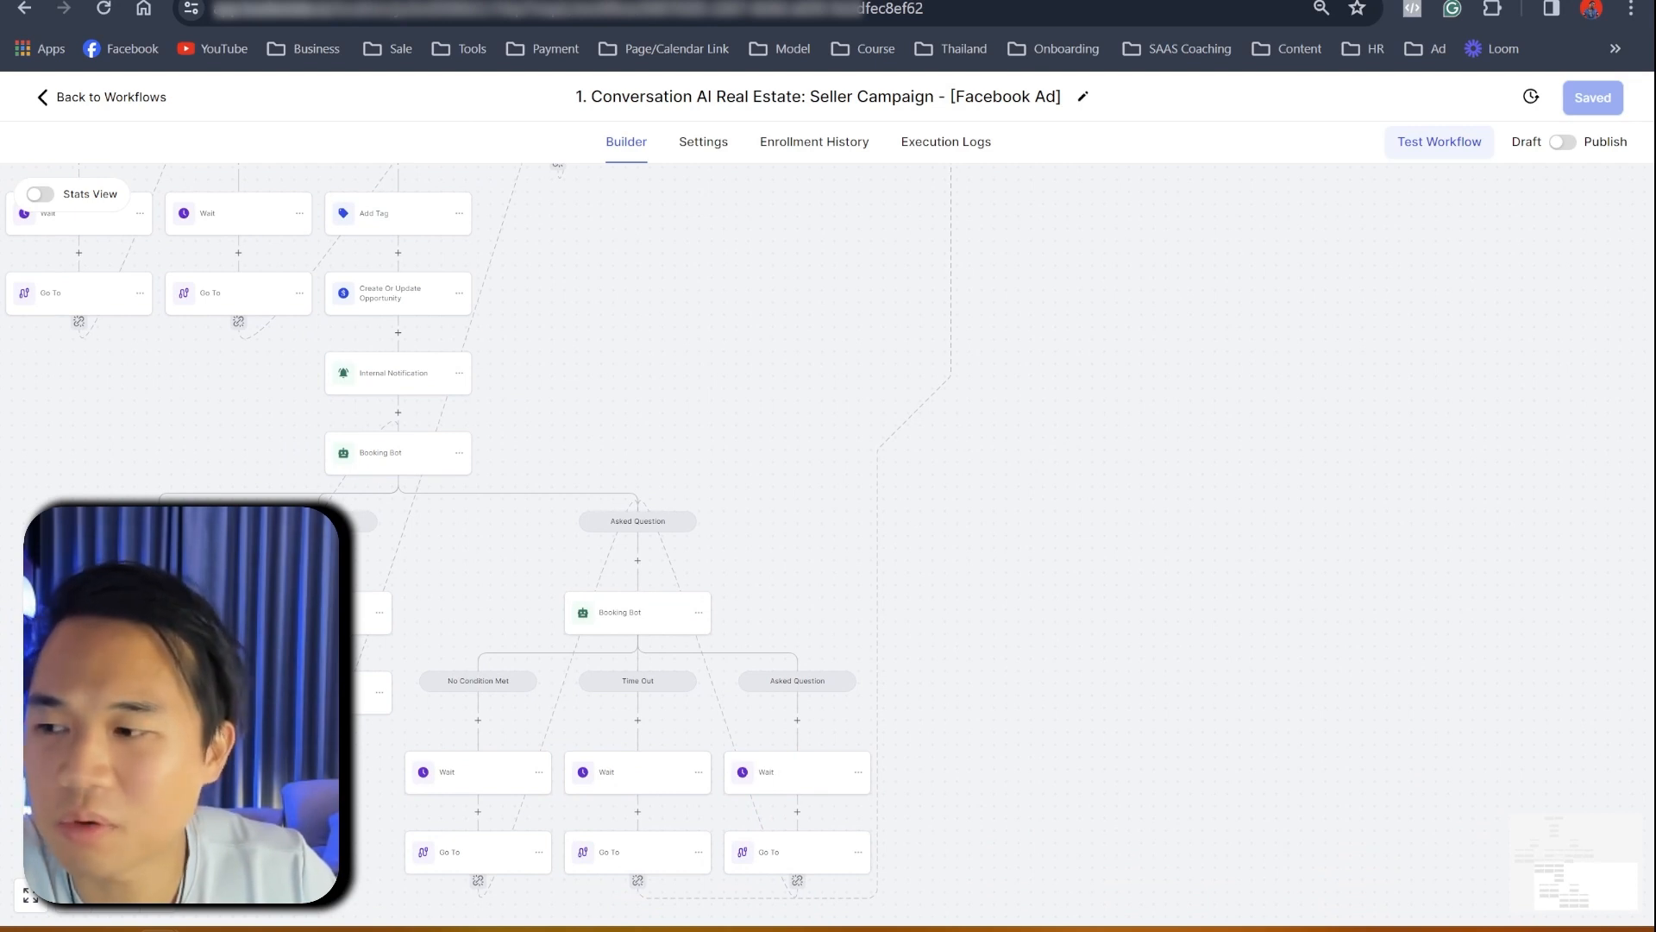
pyautogui.moveTo(987, 343); pyautogui.dragTo(1566, 183)
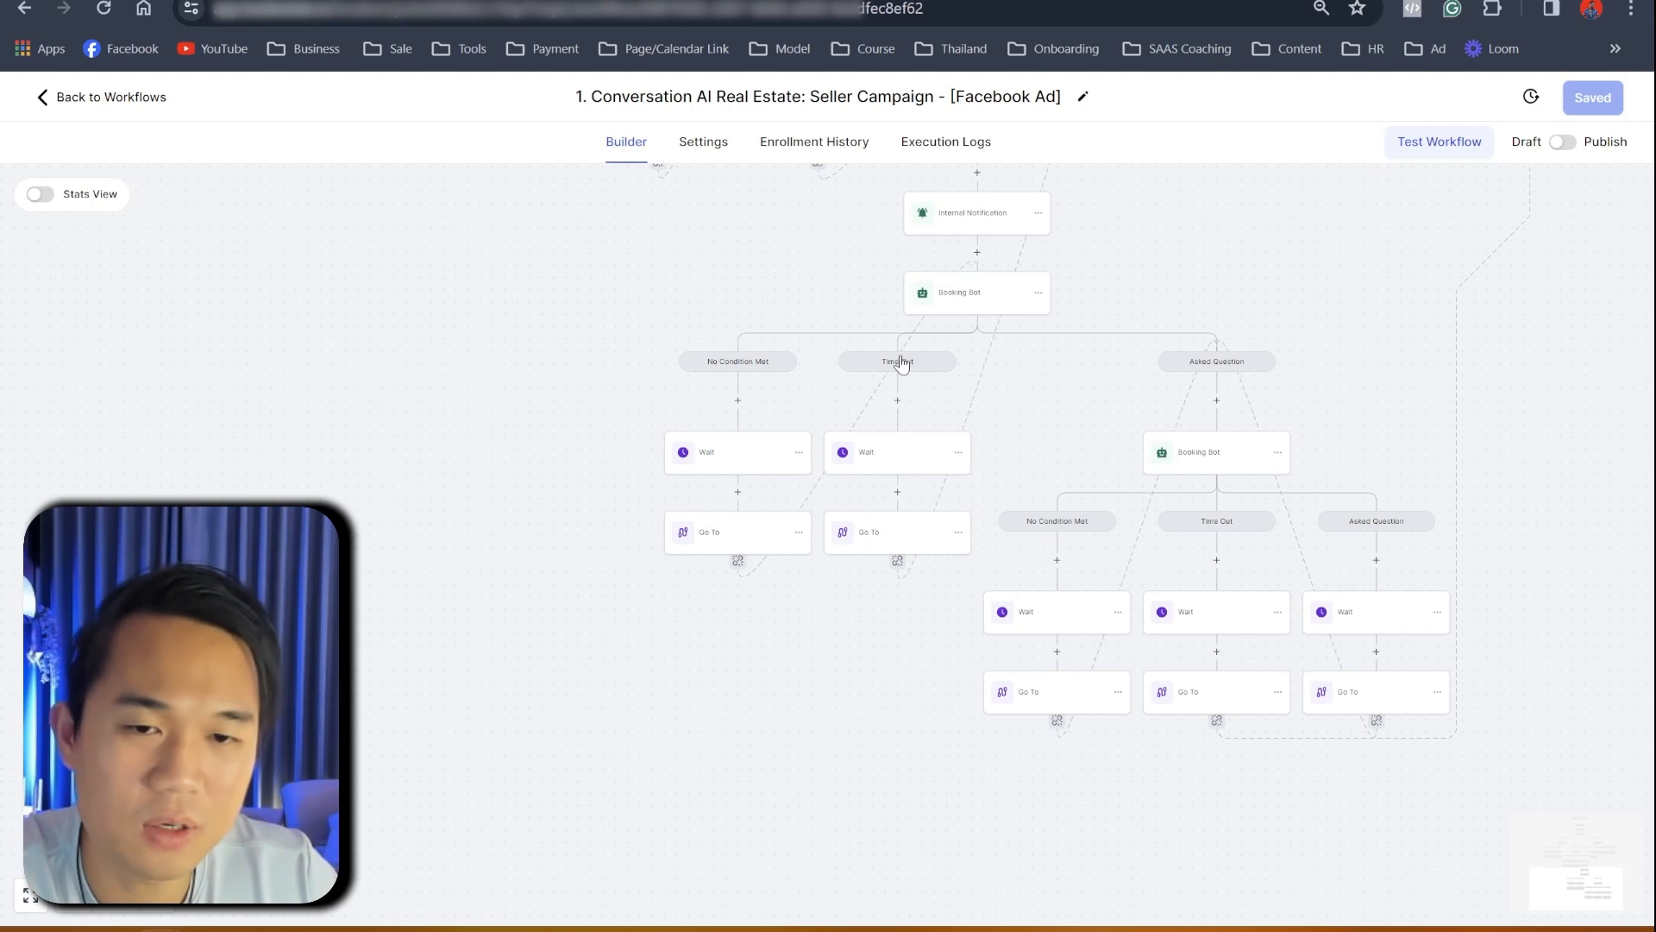
pyautogui.moveTo(1190, 249); pyautogui.dragTo(804, 791)
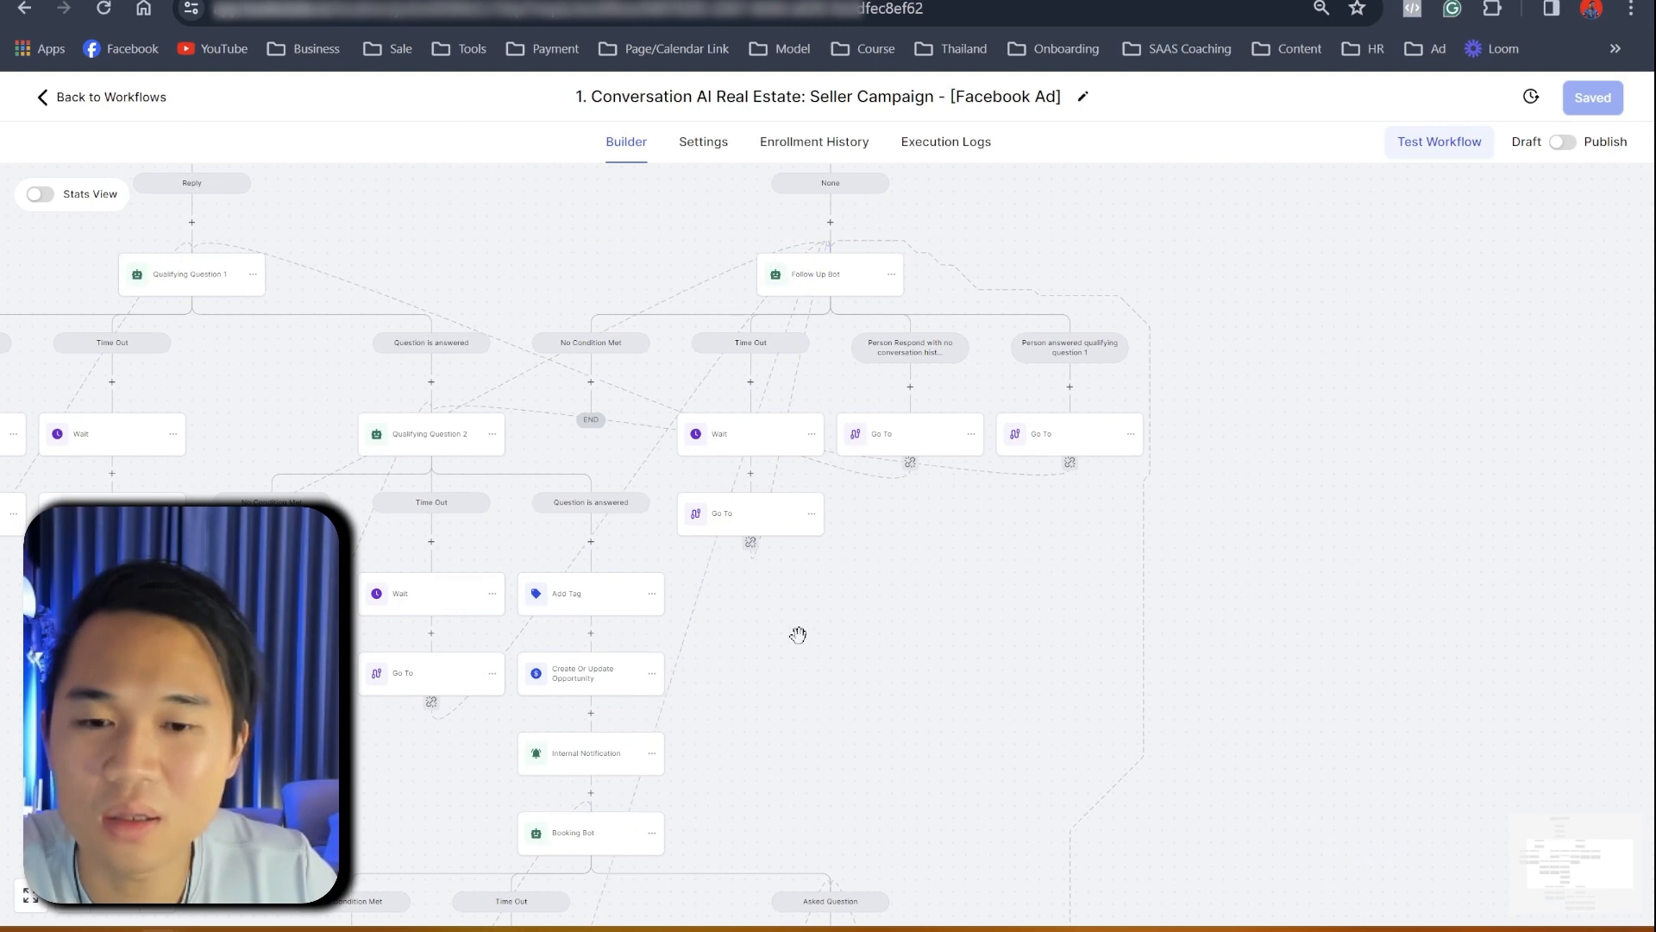
pyautogui.scroll(-1, 776, 638)
pyautogui.click(164, 904)
pyautogui.click(164, 904)
pyautogui.moveTo(328, 777)
pyautogui.mouseDown()
pyautogui.moveTo(171, 705)
pyautogui.moveTo(219, 762)
pyautogui.moveTo(315, 798)
pyautogui.mouseUp()
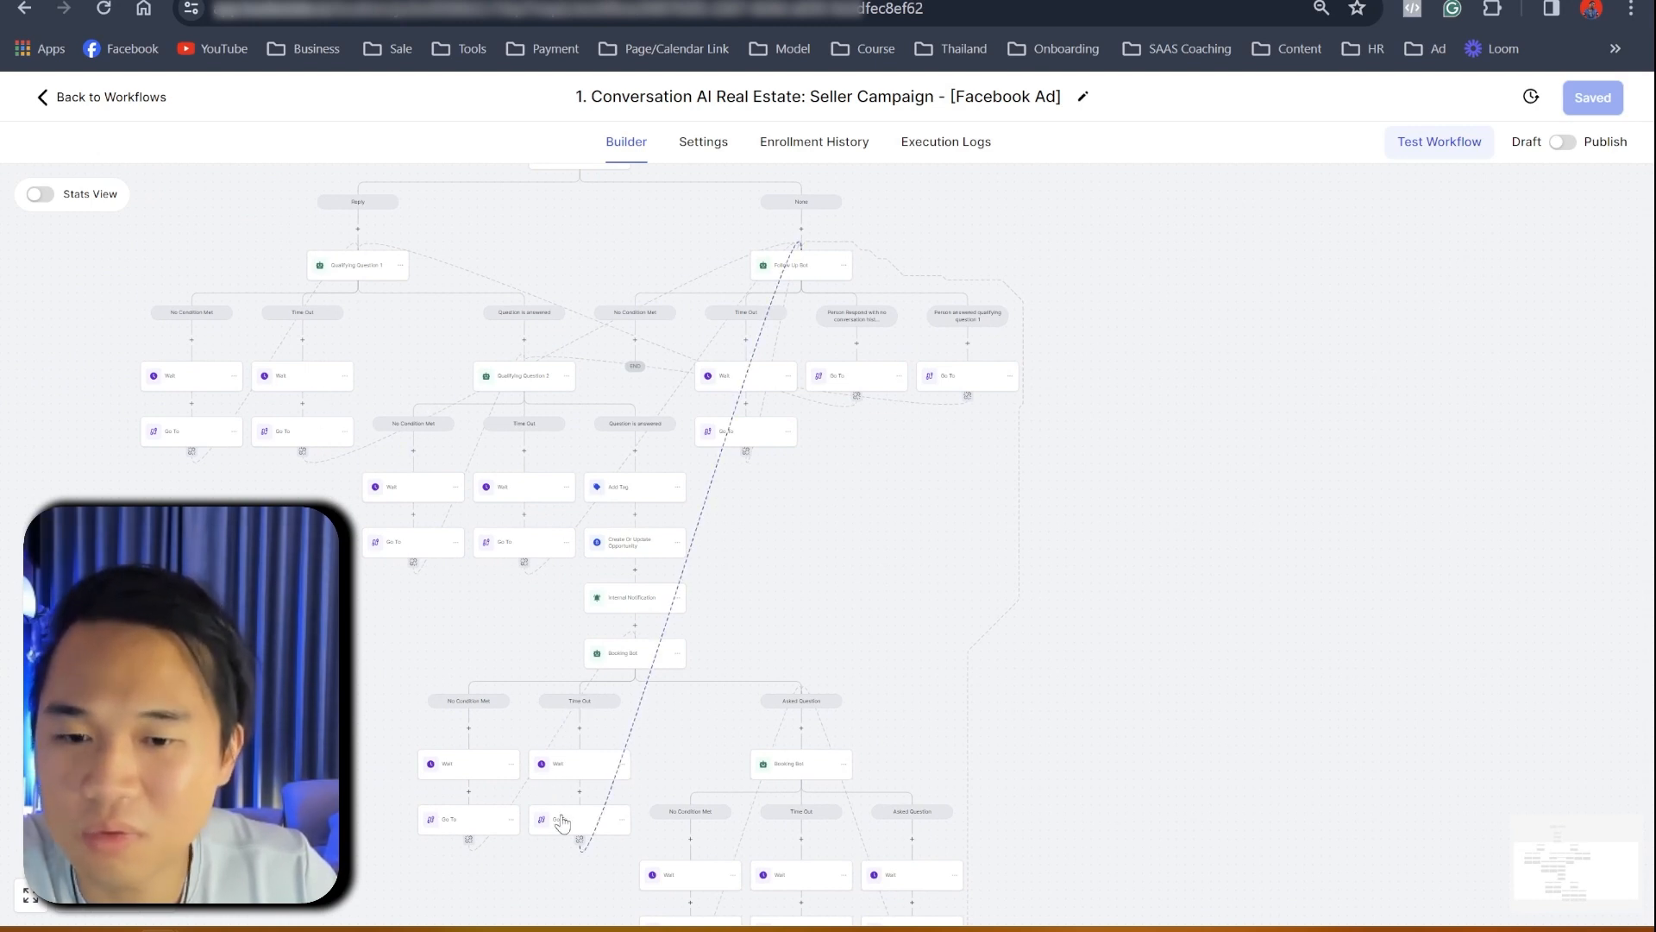
# - Go to Settings > Custom Values and show all 17 custom values on one page
pyautogui.click(102, 98)
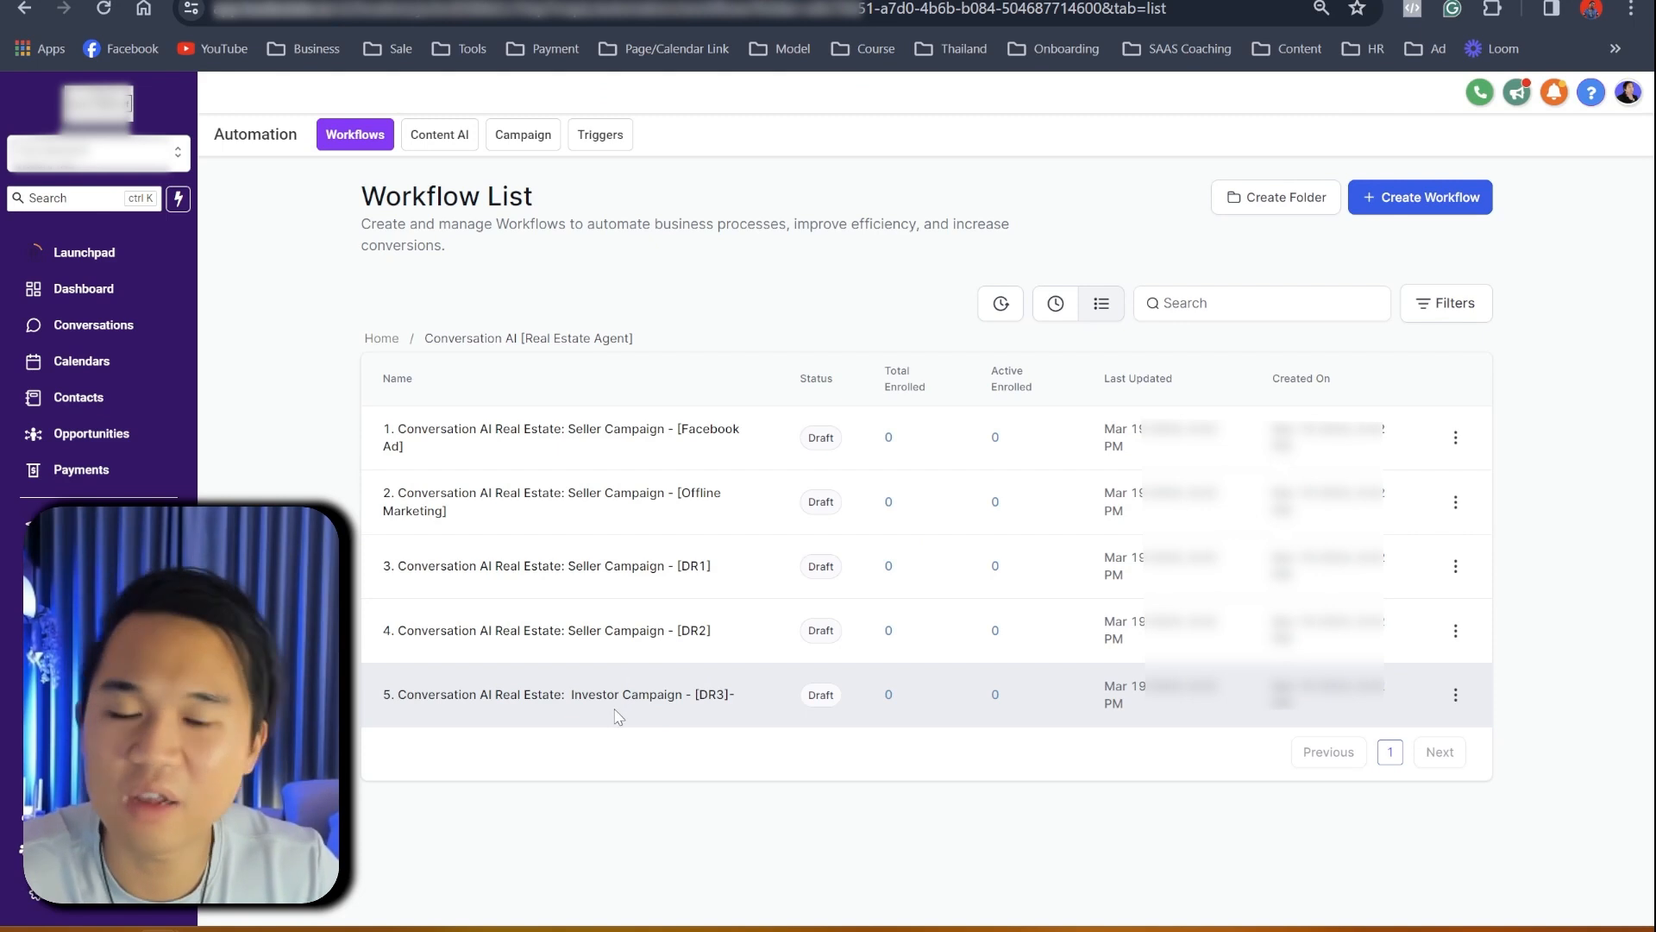
pyautogui.scroll(-2, 112, 517)
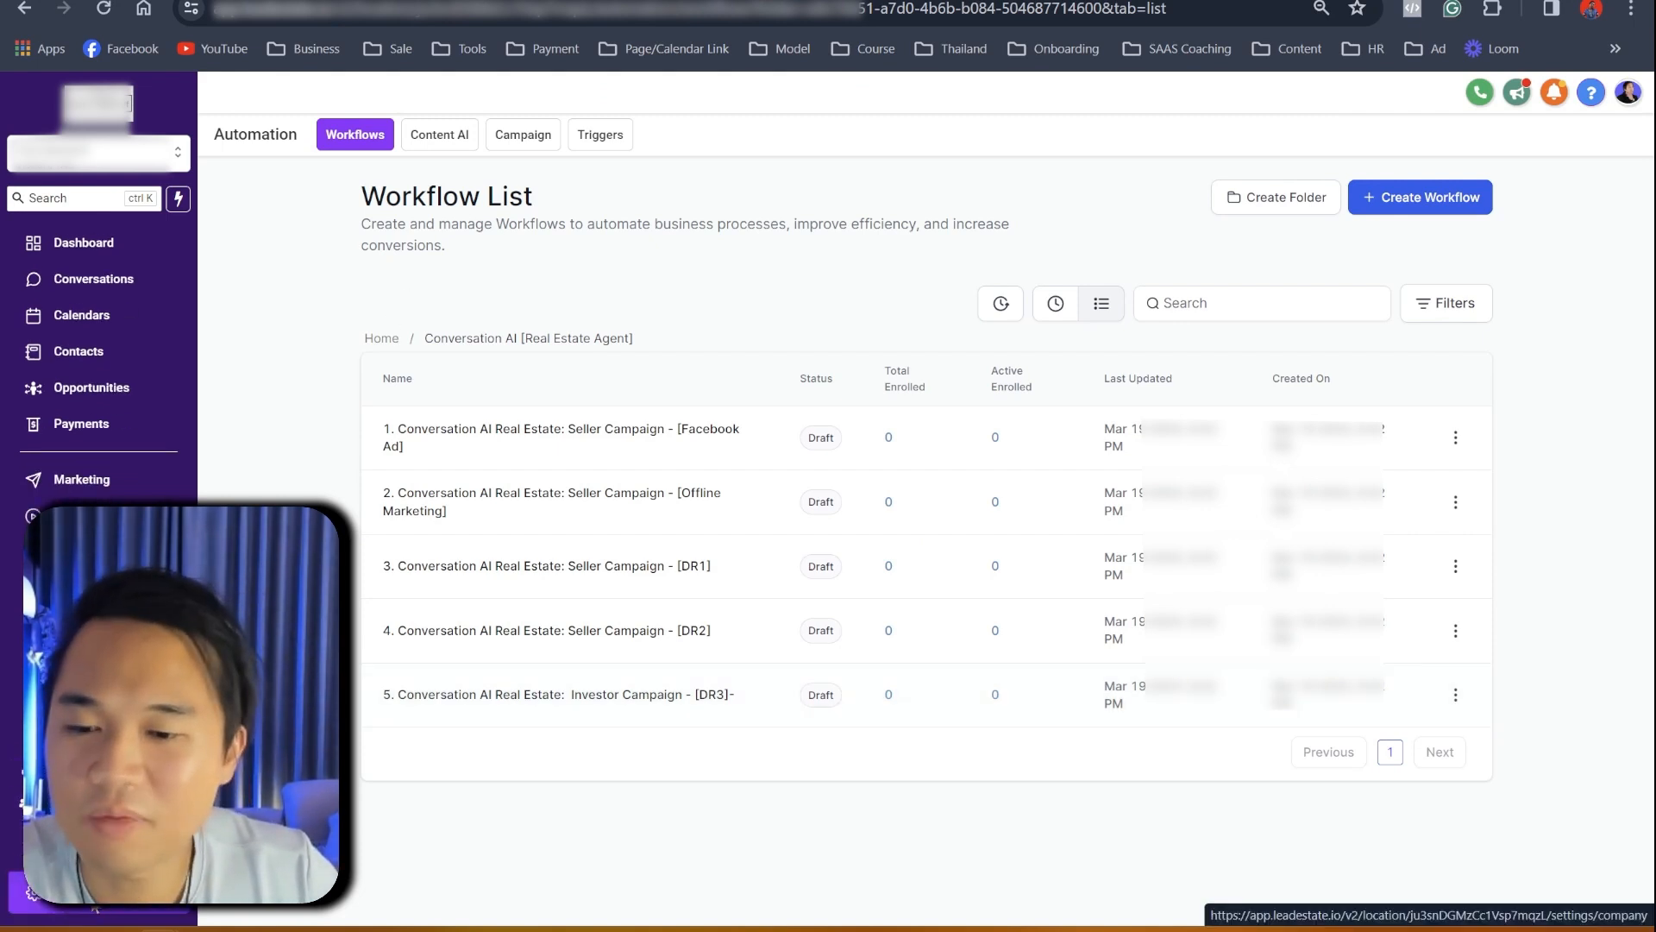
pyautogui.click(78, 895)
pyautogui.click(78, 825)
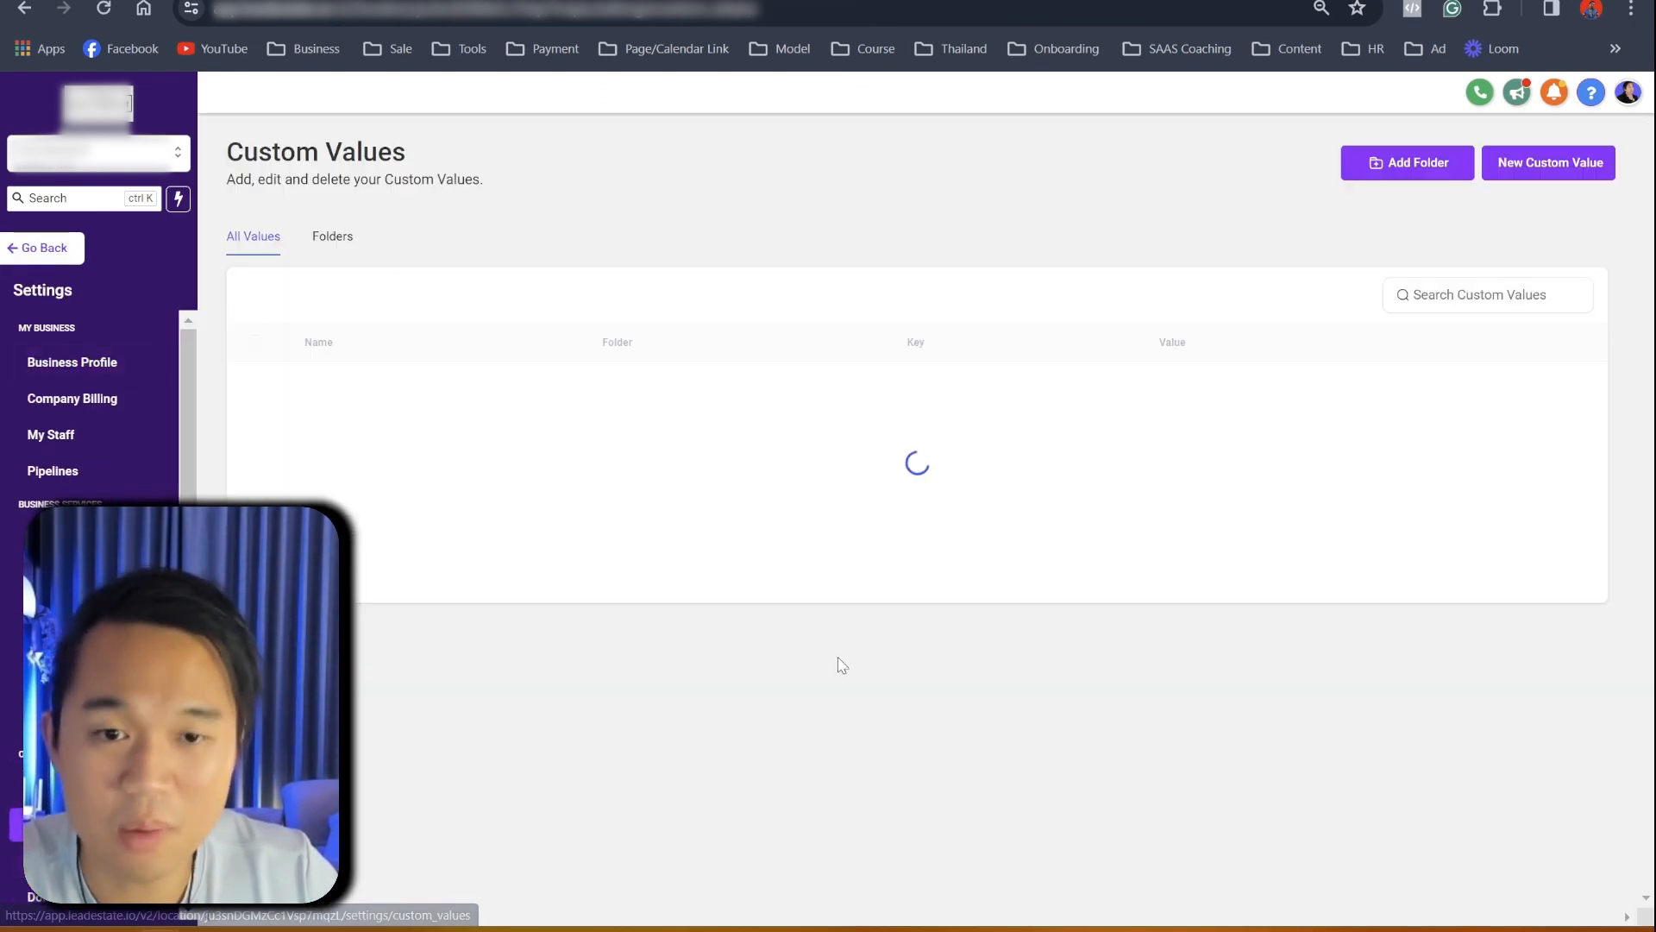
pyautogui.scroll(-3, 1188, 659)
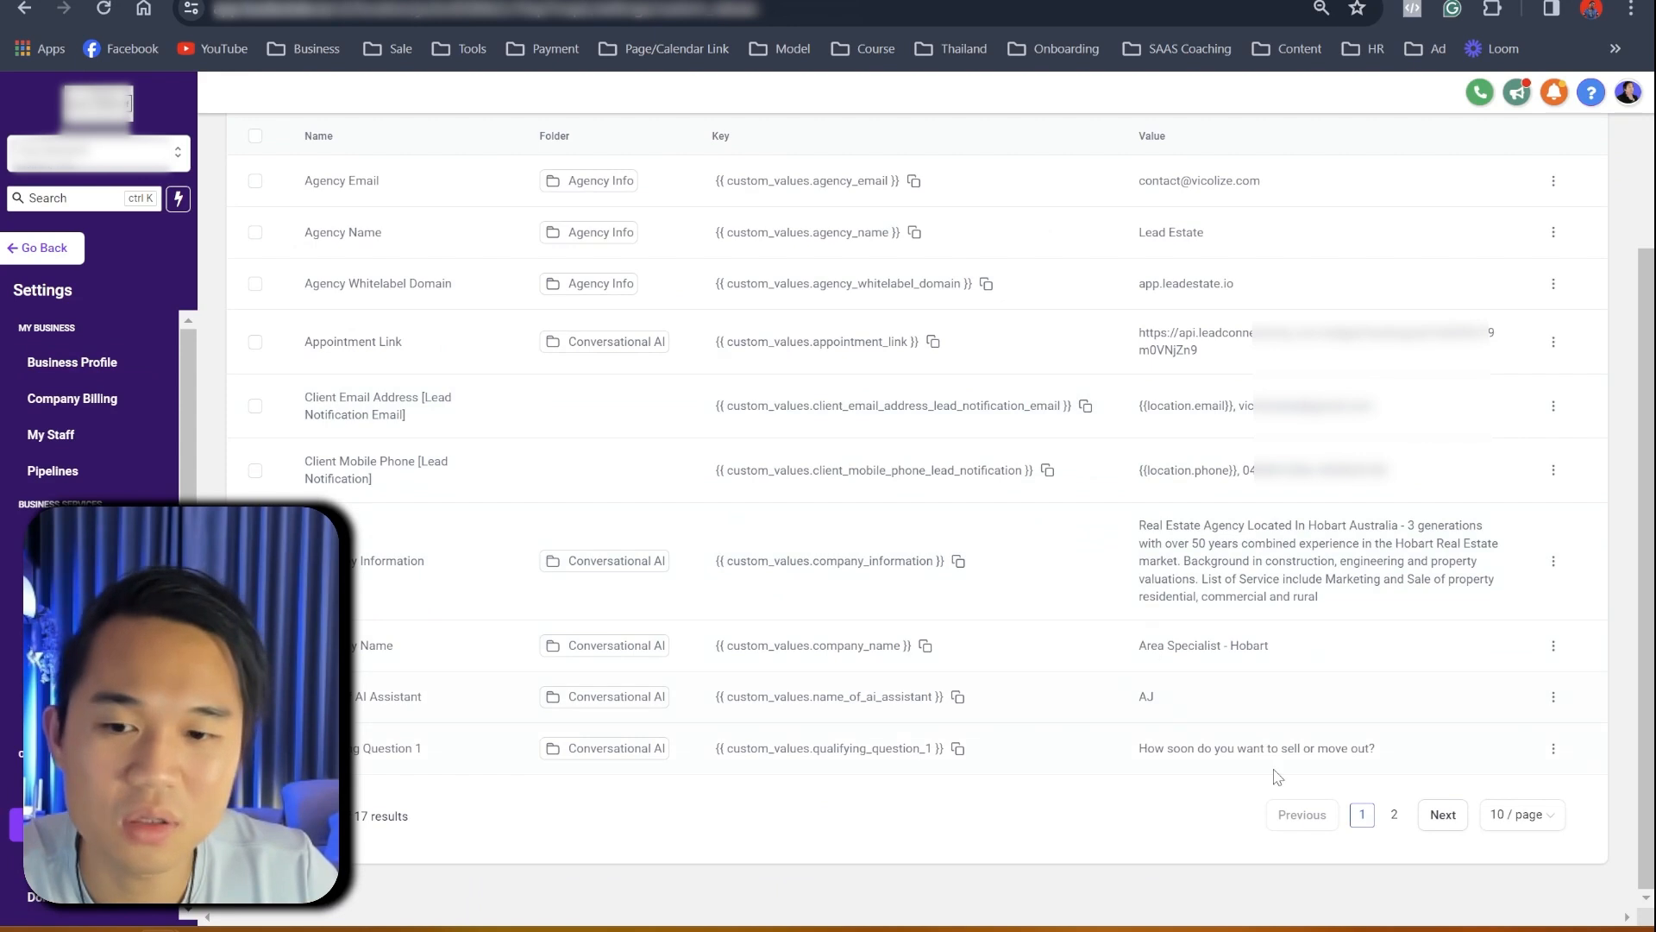
pyautogui.click(1512, 815)
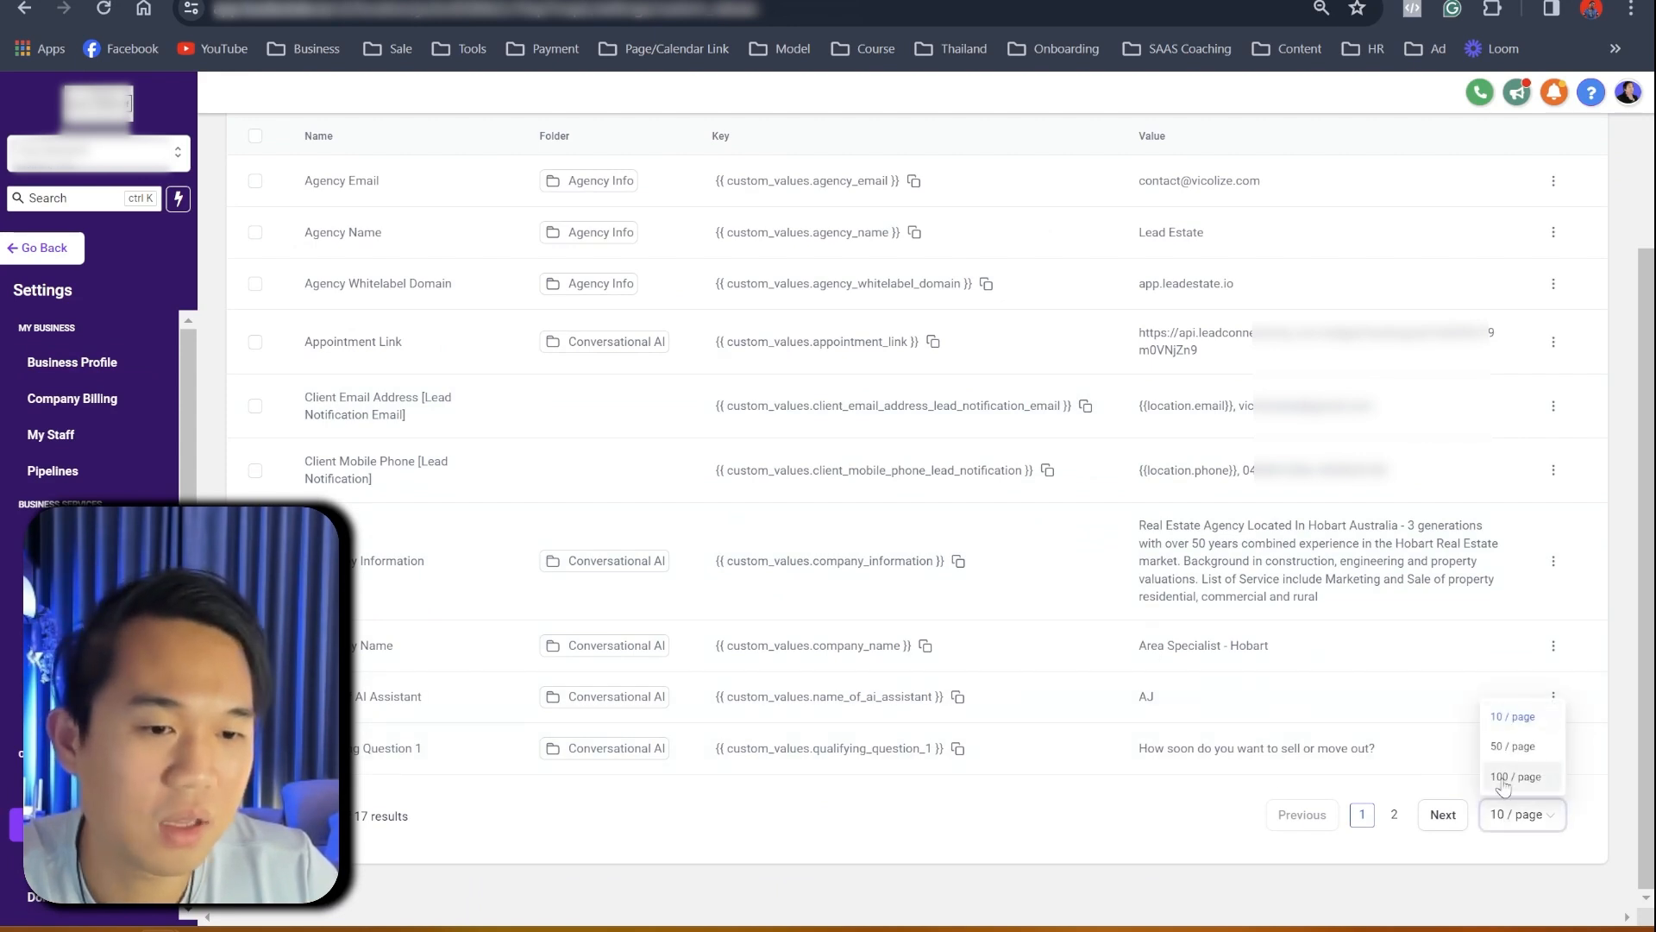
pyautogui.click(1518, 777)
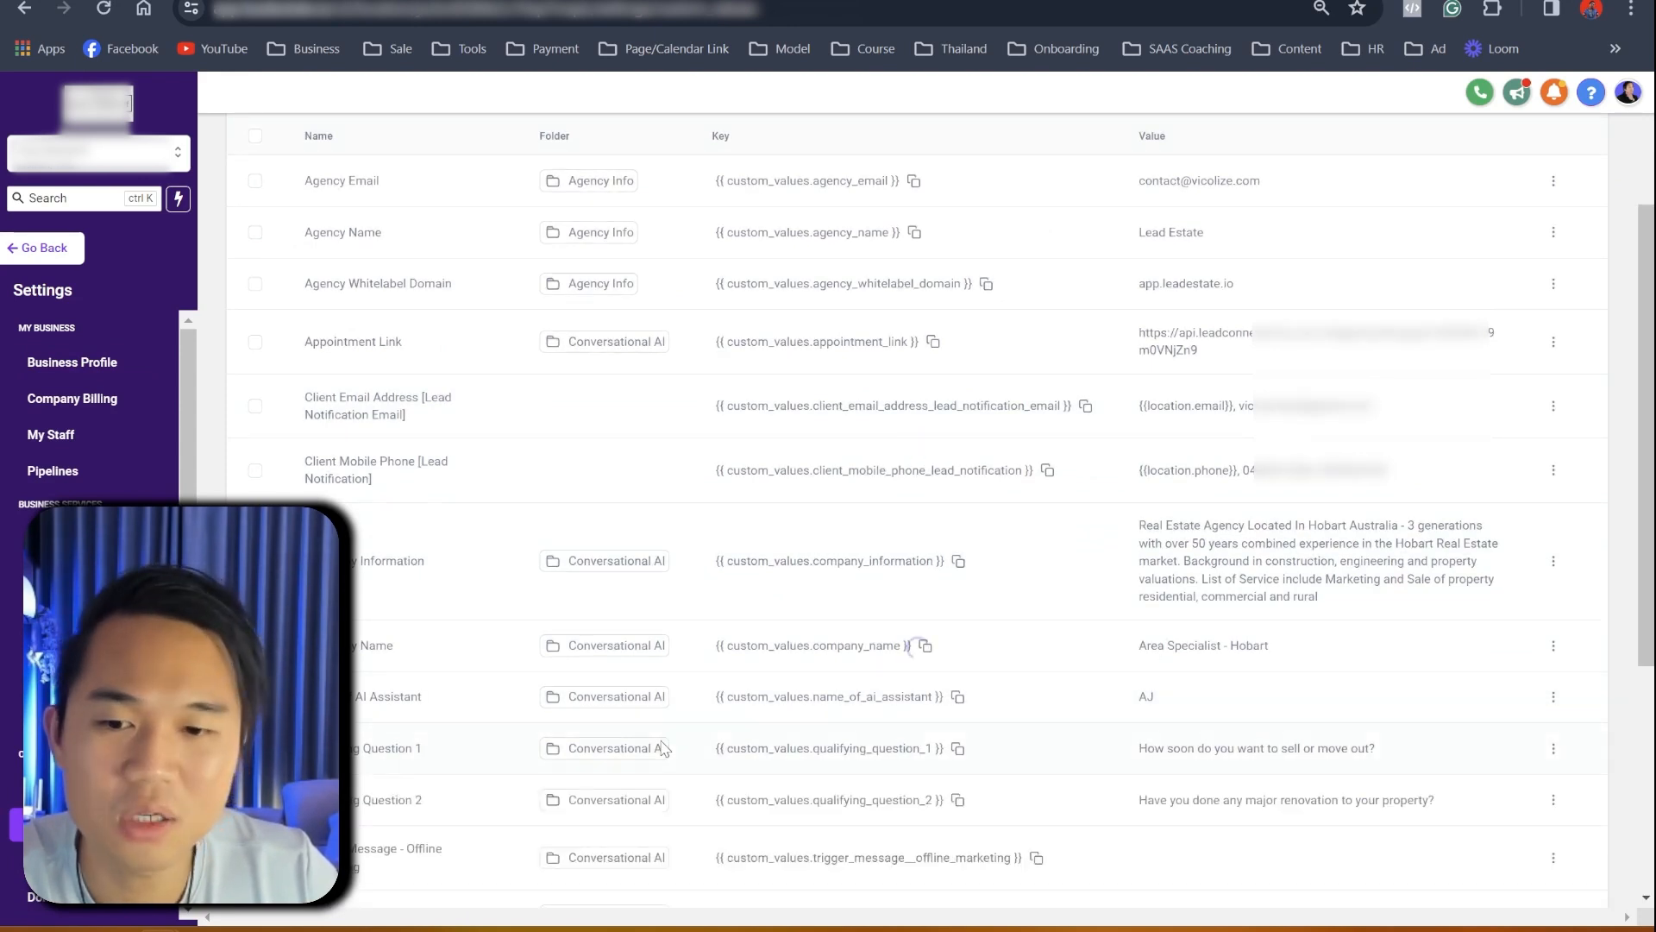
pyautogui.scroll(-5, 567, 757)
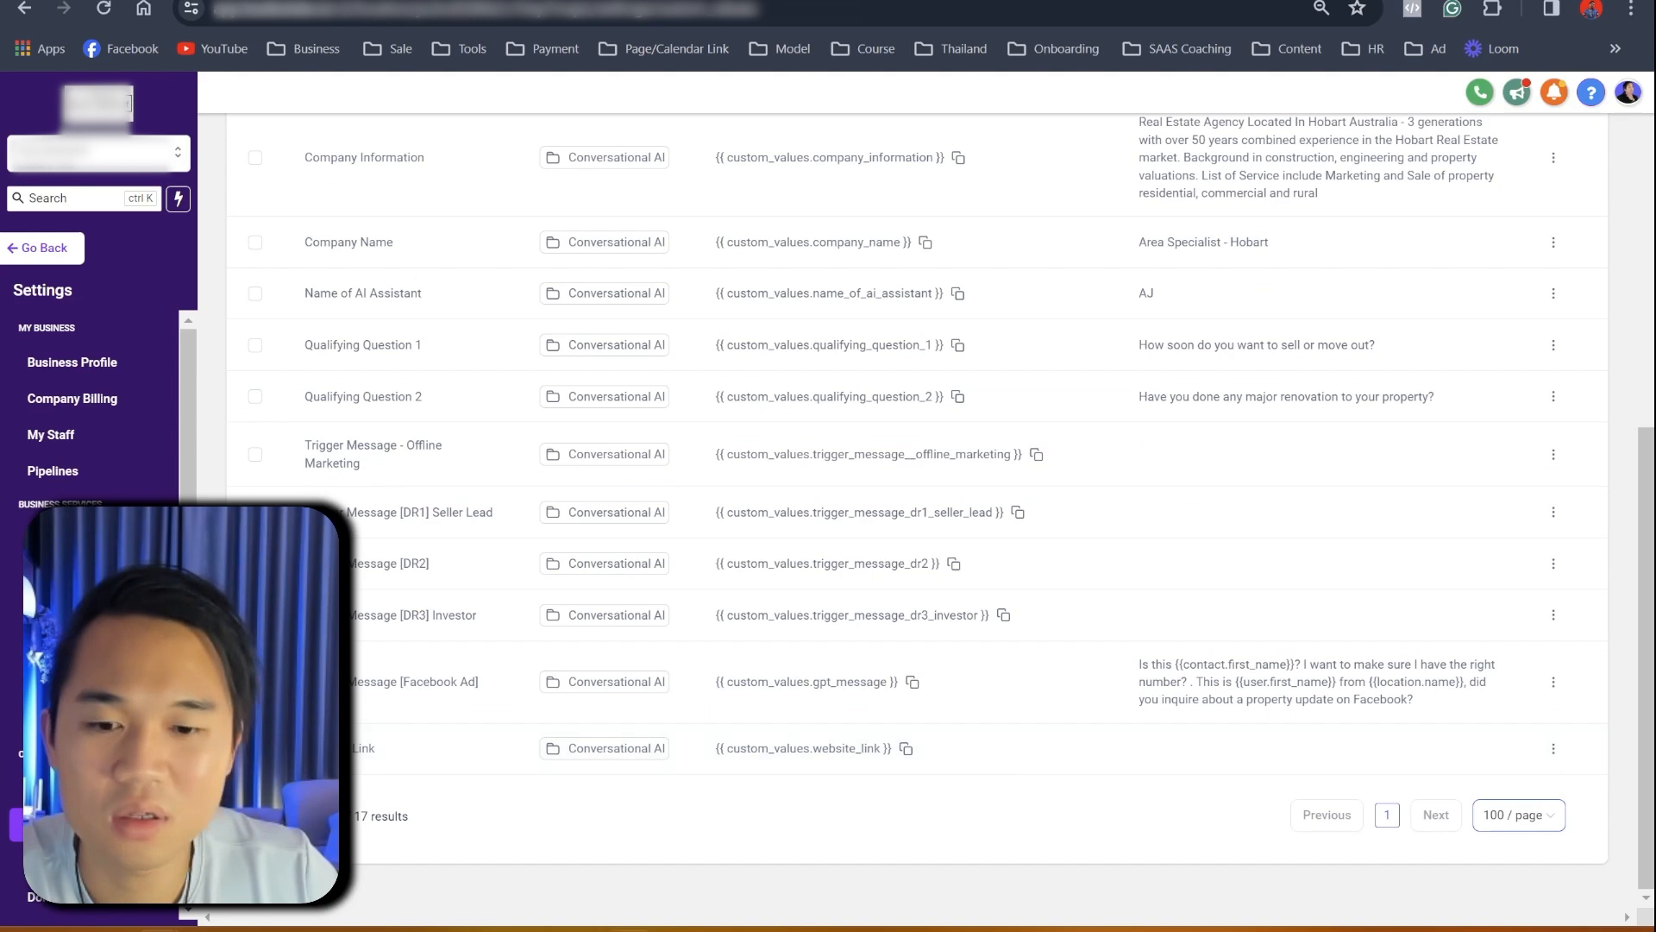
# - Paste the client's website address into the Website Link custom value and save it
pyautogui.click(629, 929)
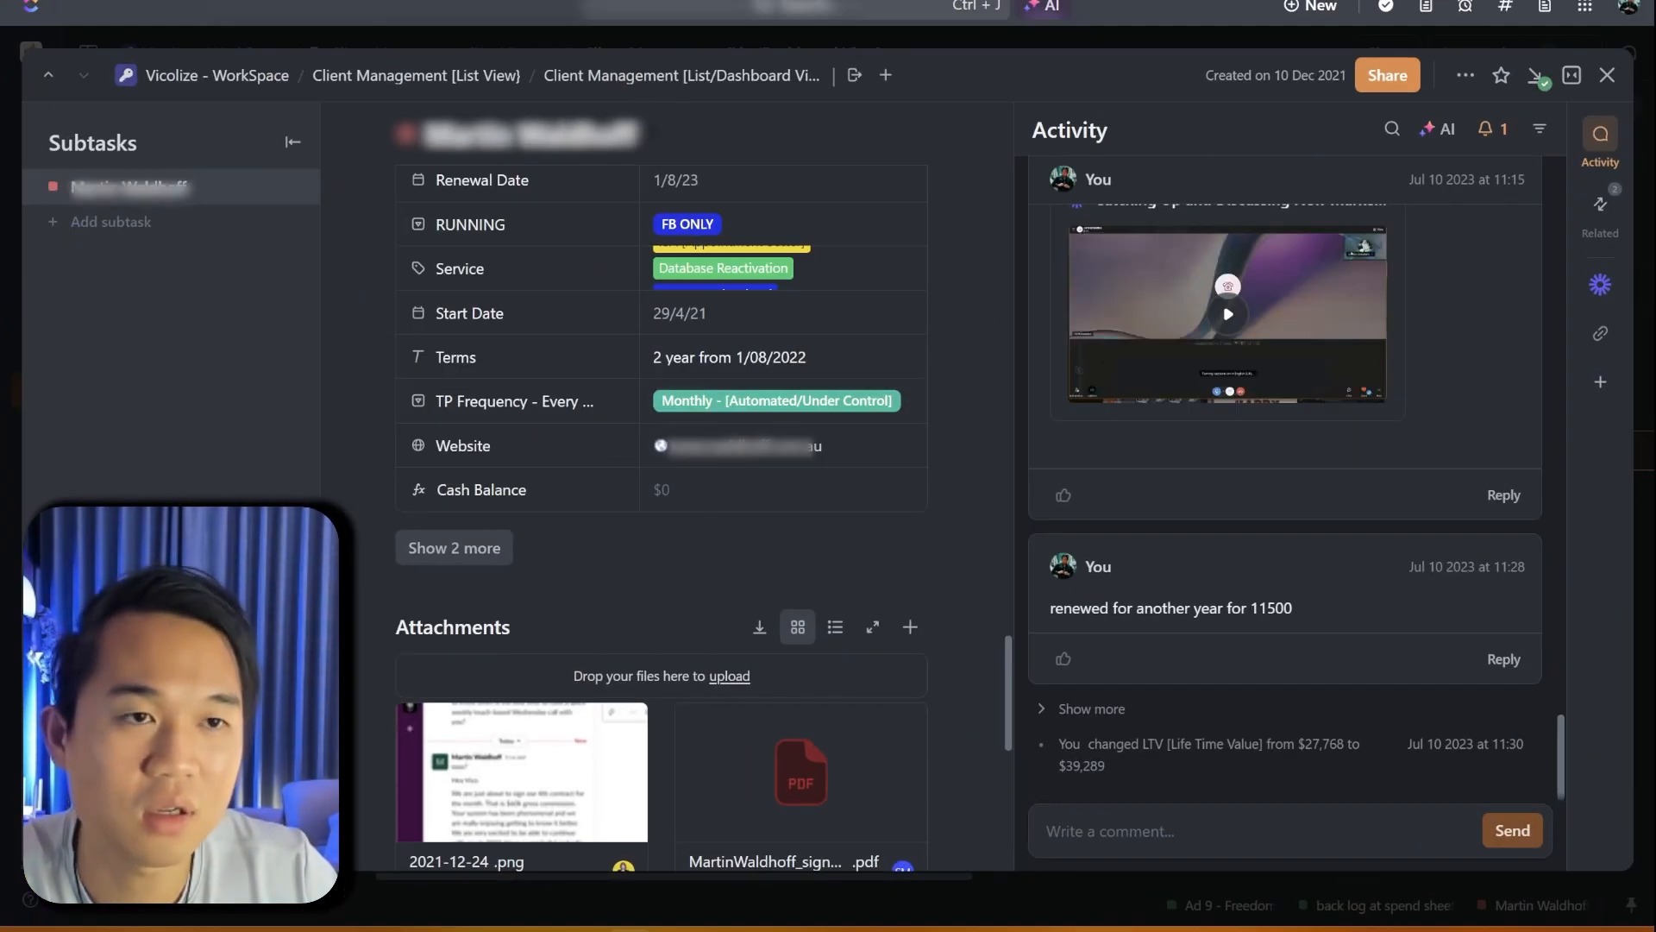
pyautogui.click(1534, 2)
pyautogui.click(1553, 749)
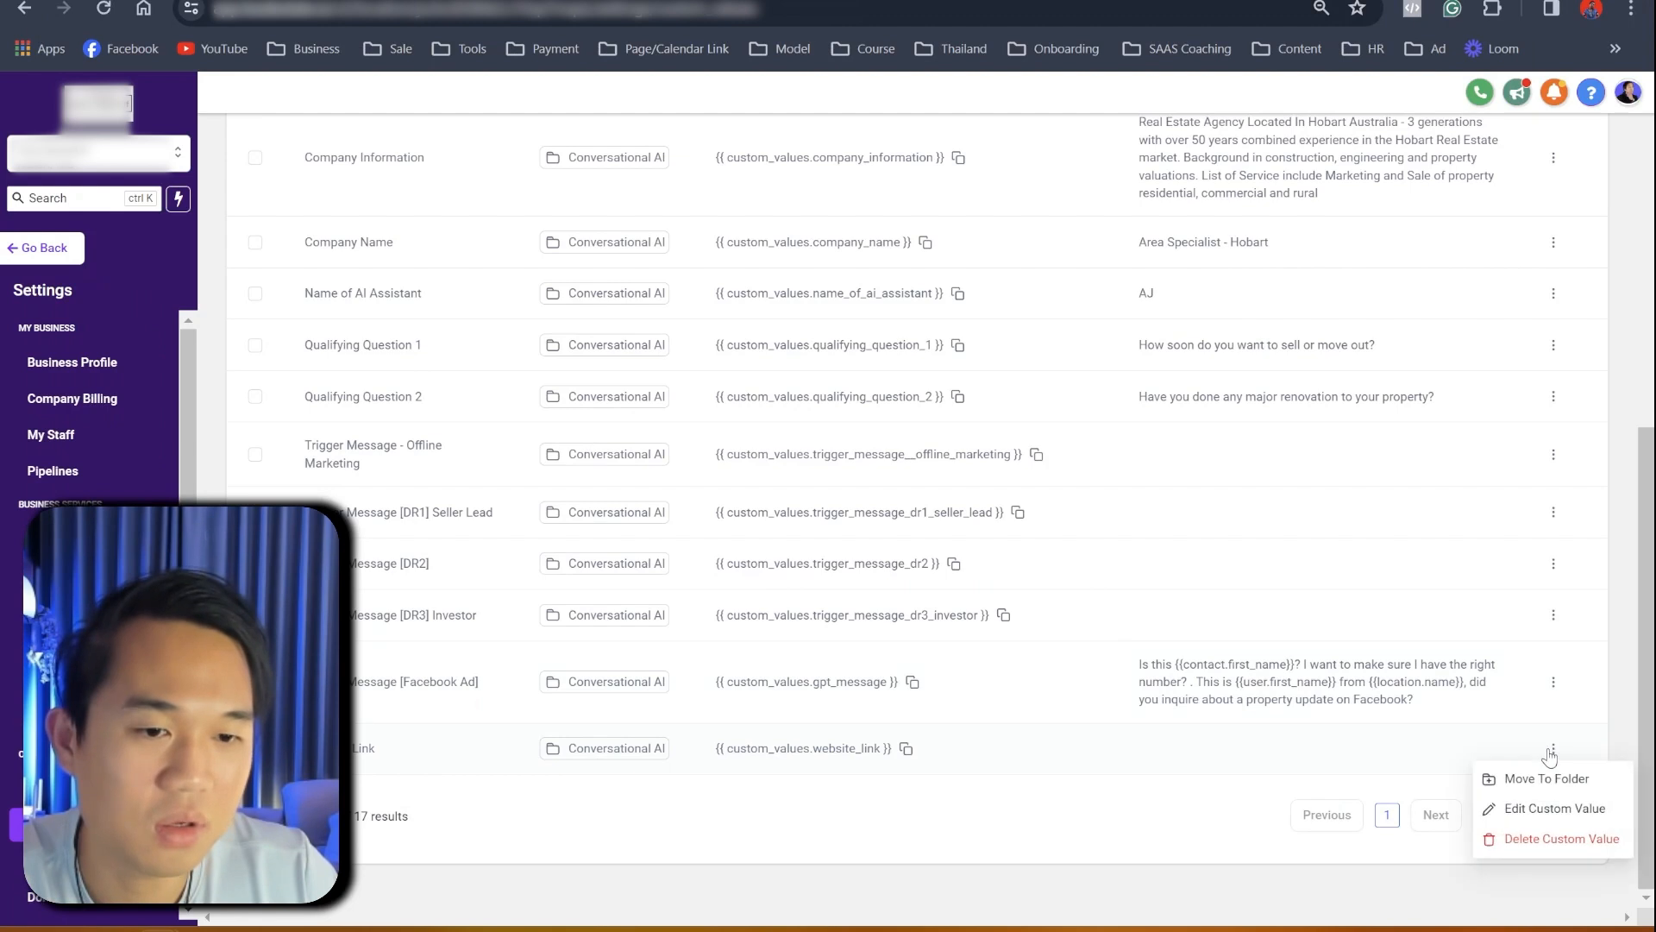
pyautogui.click(1516, 811)
pyautogui.click(722, 529)
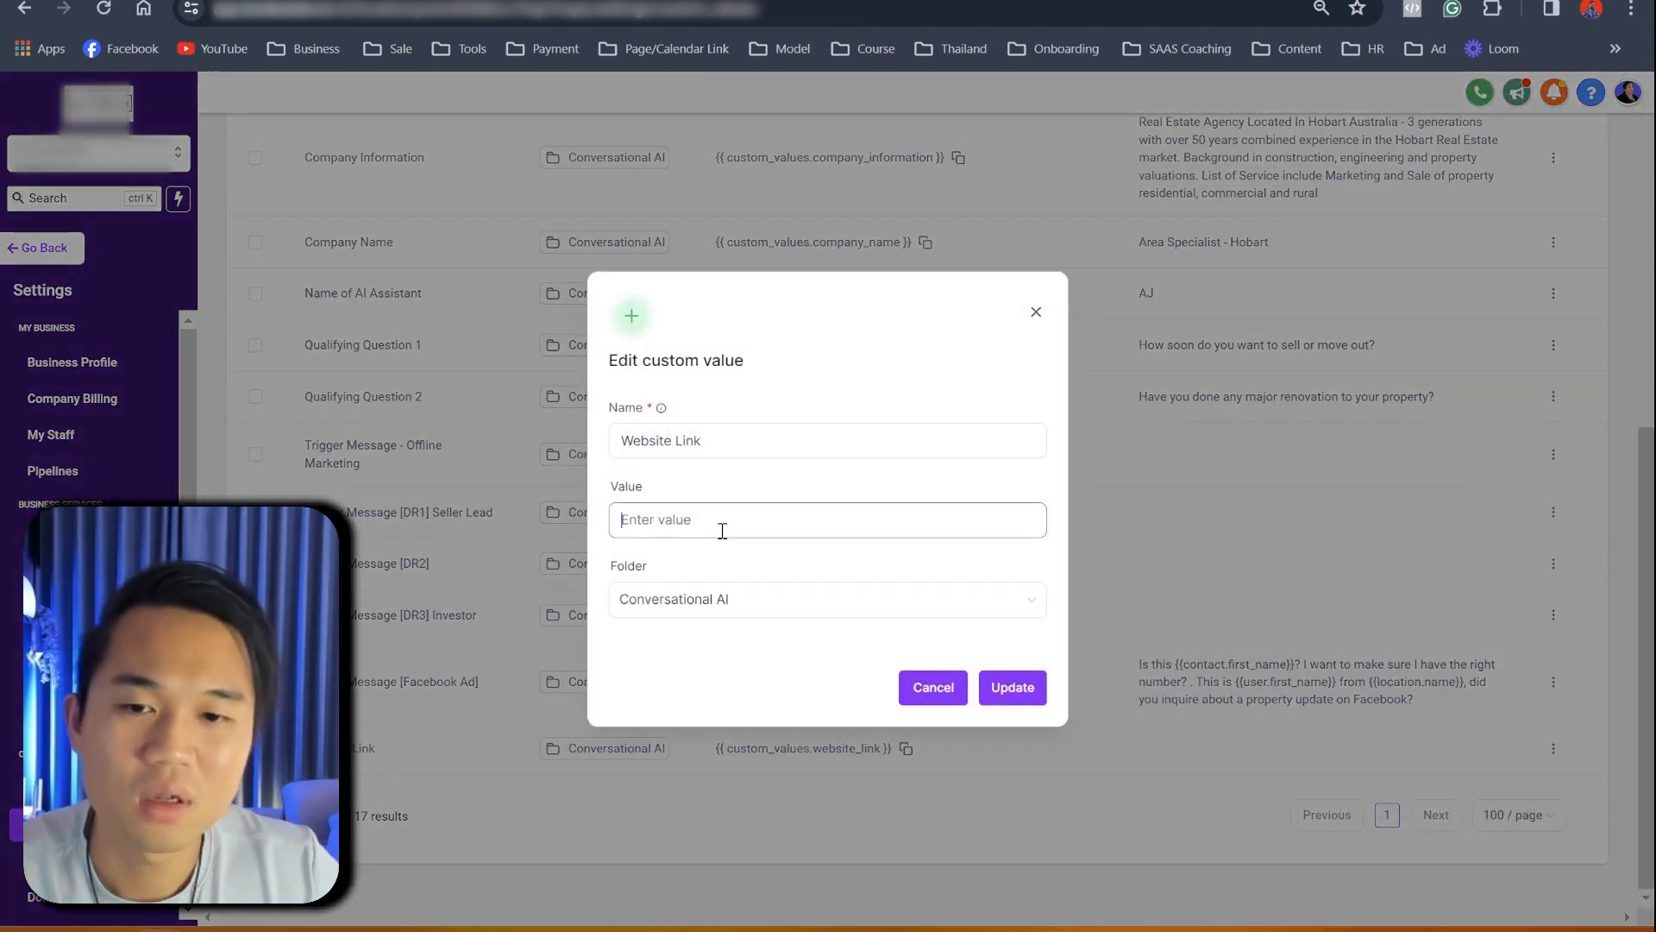
pyautogui.hotkey('ctrl', 'v')
pyautogui.click(1012, 688)
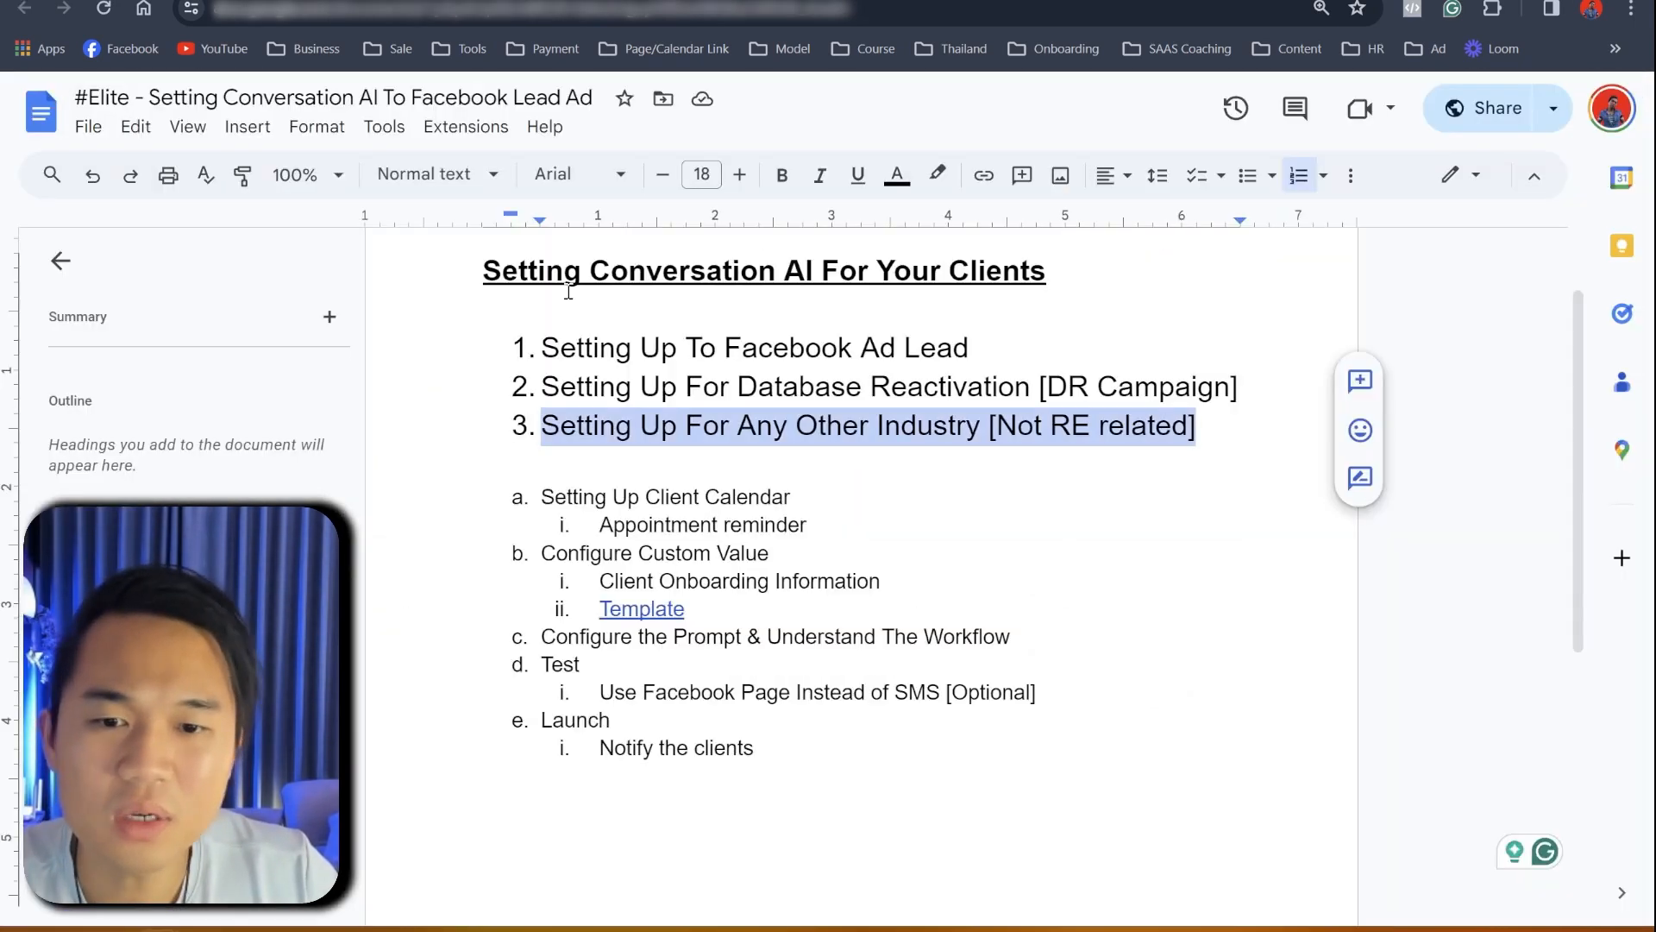
# - Review the 'Configure the Prompt & Understand The Workflow' and Test lines in the checklist
pyautogui.click(519, 636)
pyautogui.moveTo(540, 636); pyautogui.dragTo(1032, 625)
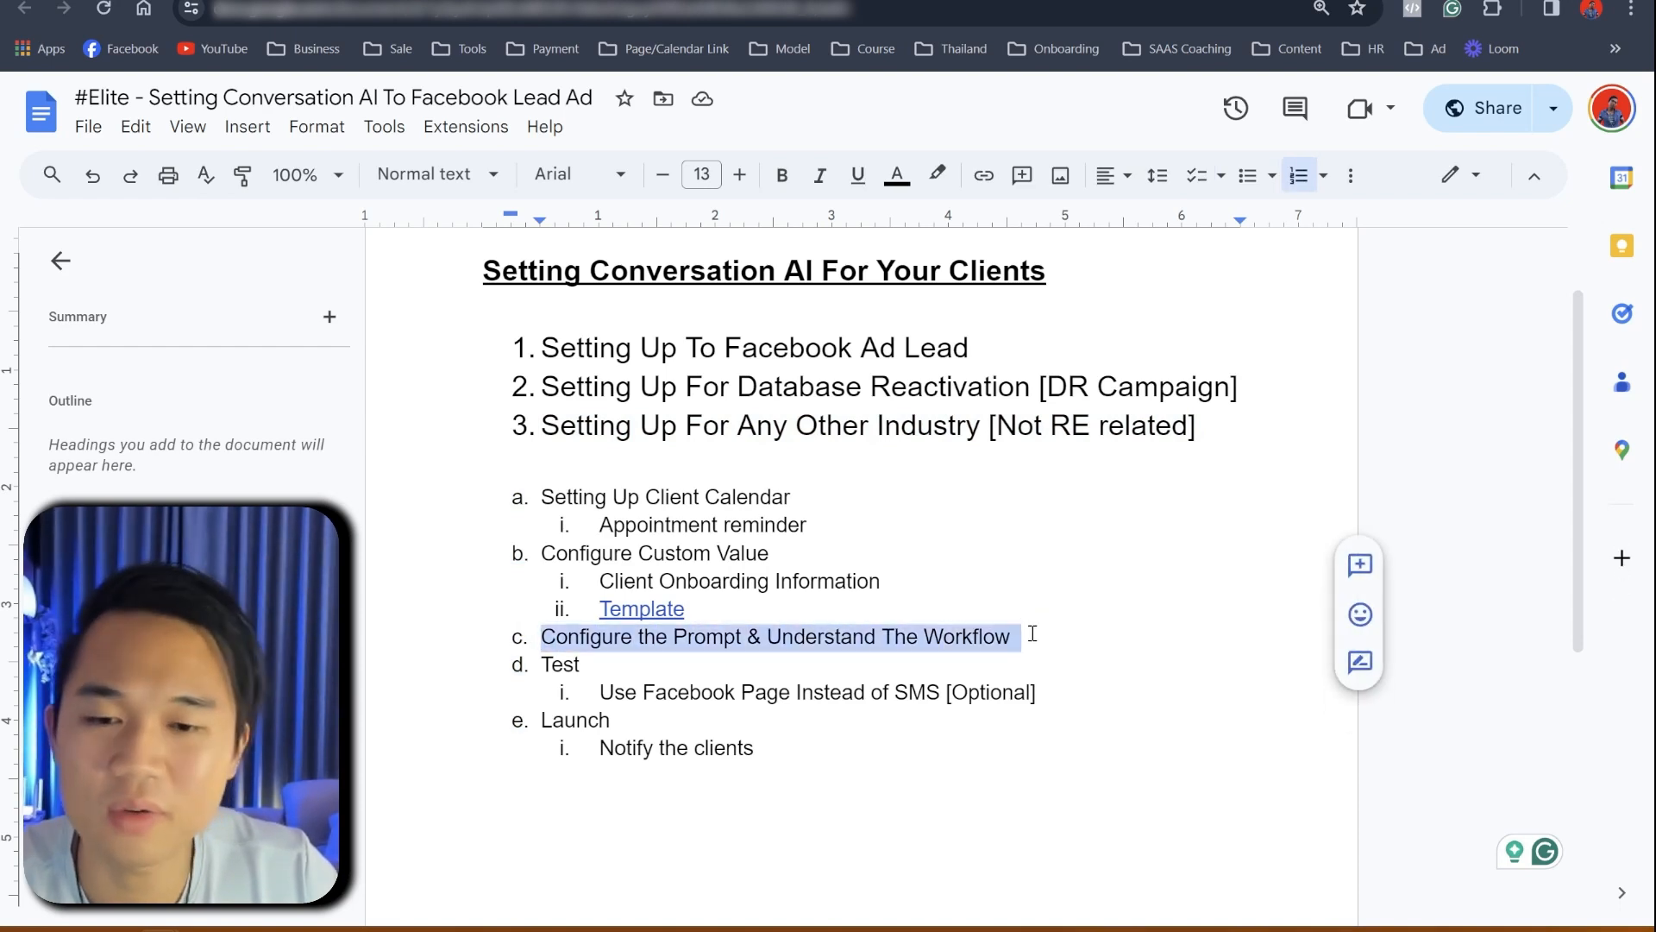
pyautogui.scroll(-3, 754, 613)
pyautogui.moveTo(606, 454); pyautogui.dragTo(539, 453)
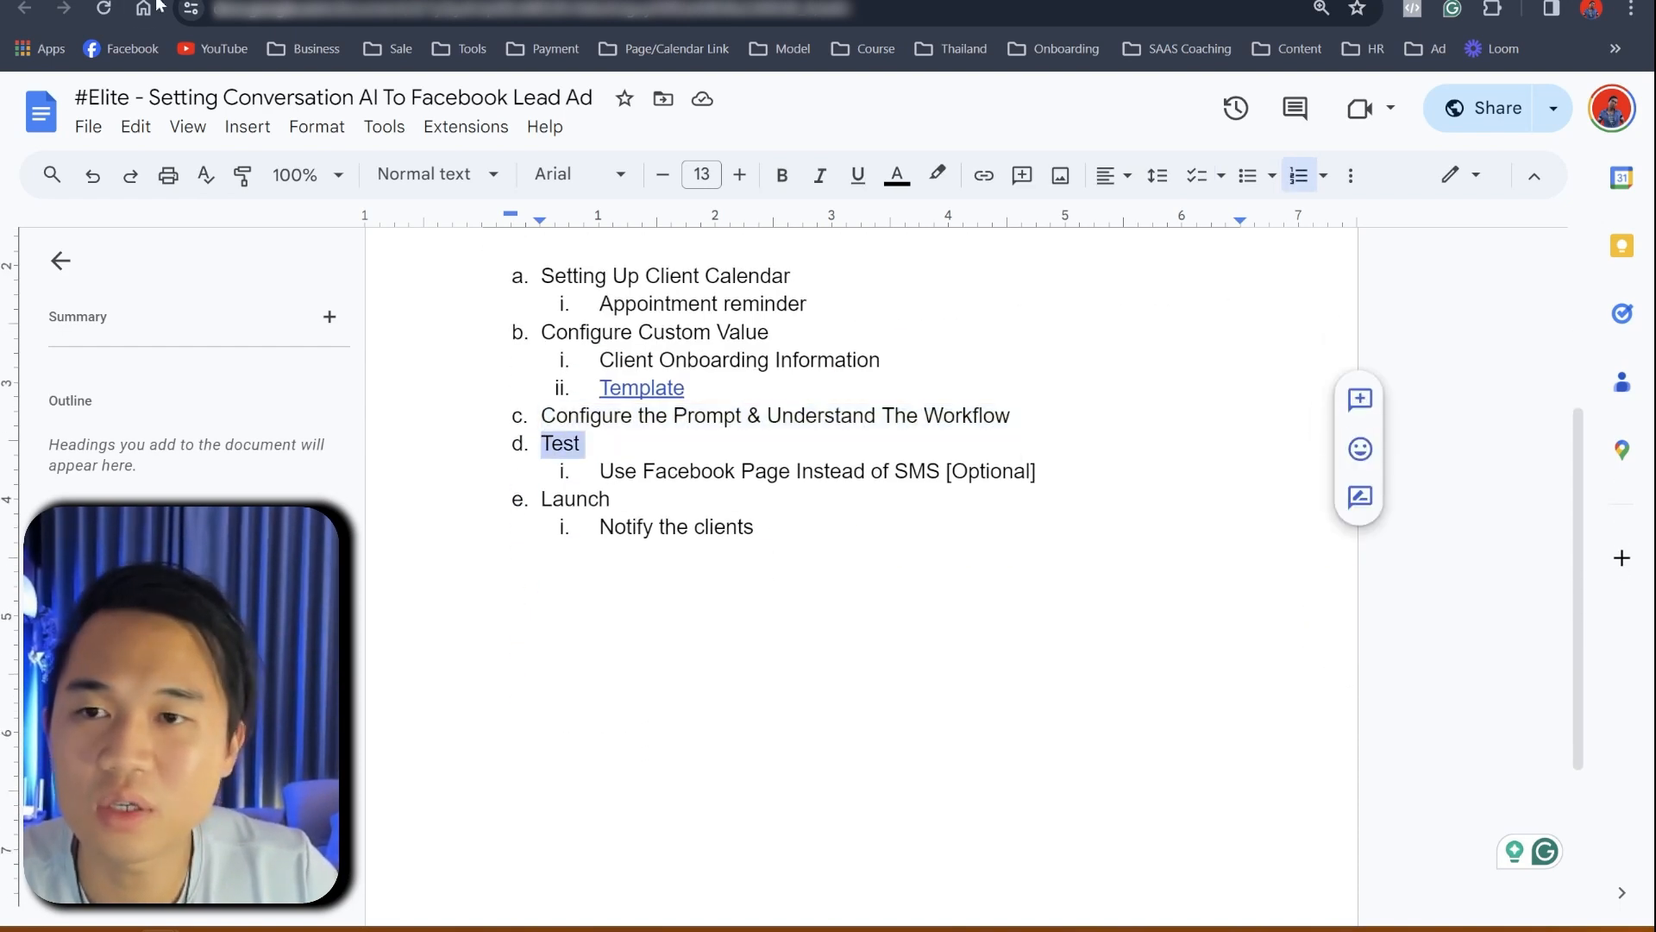
# - Add 'Connect the new workflow to replace the existing' and move it below Test and its sub-item
pyautogui.click(1036, 424)
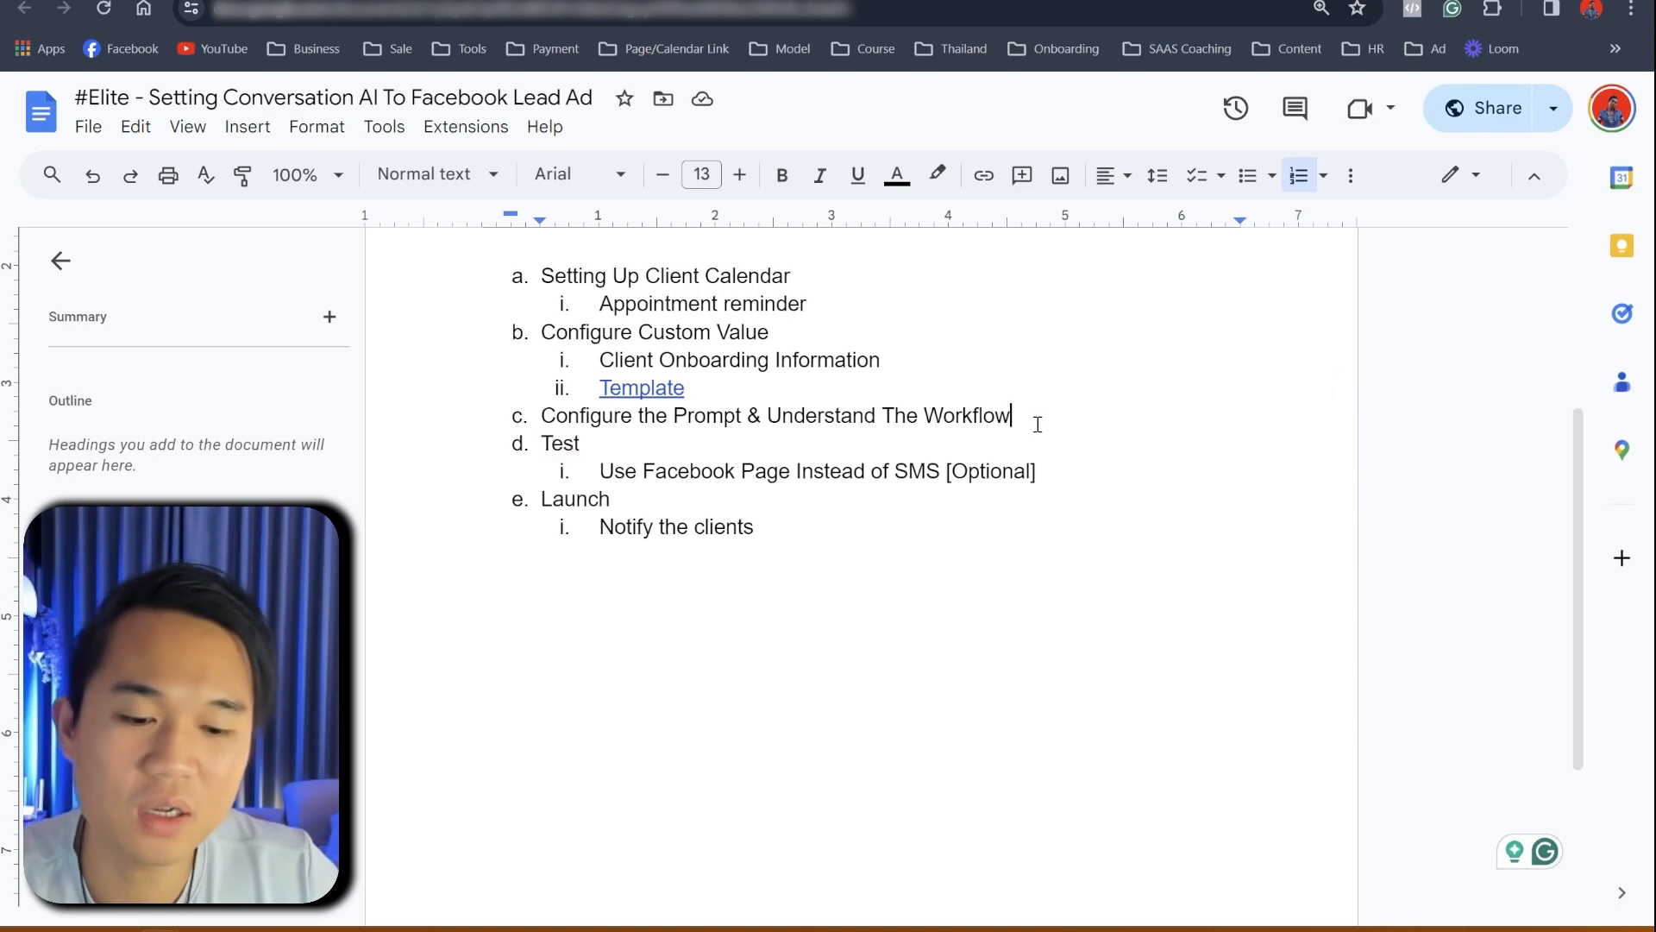
pyautogui.press('Return')
pyautogui.write('Co')
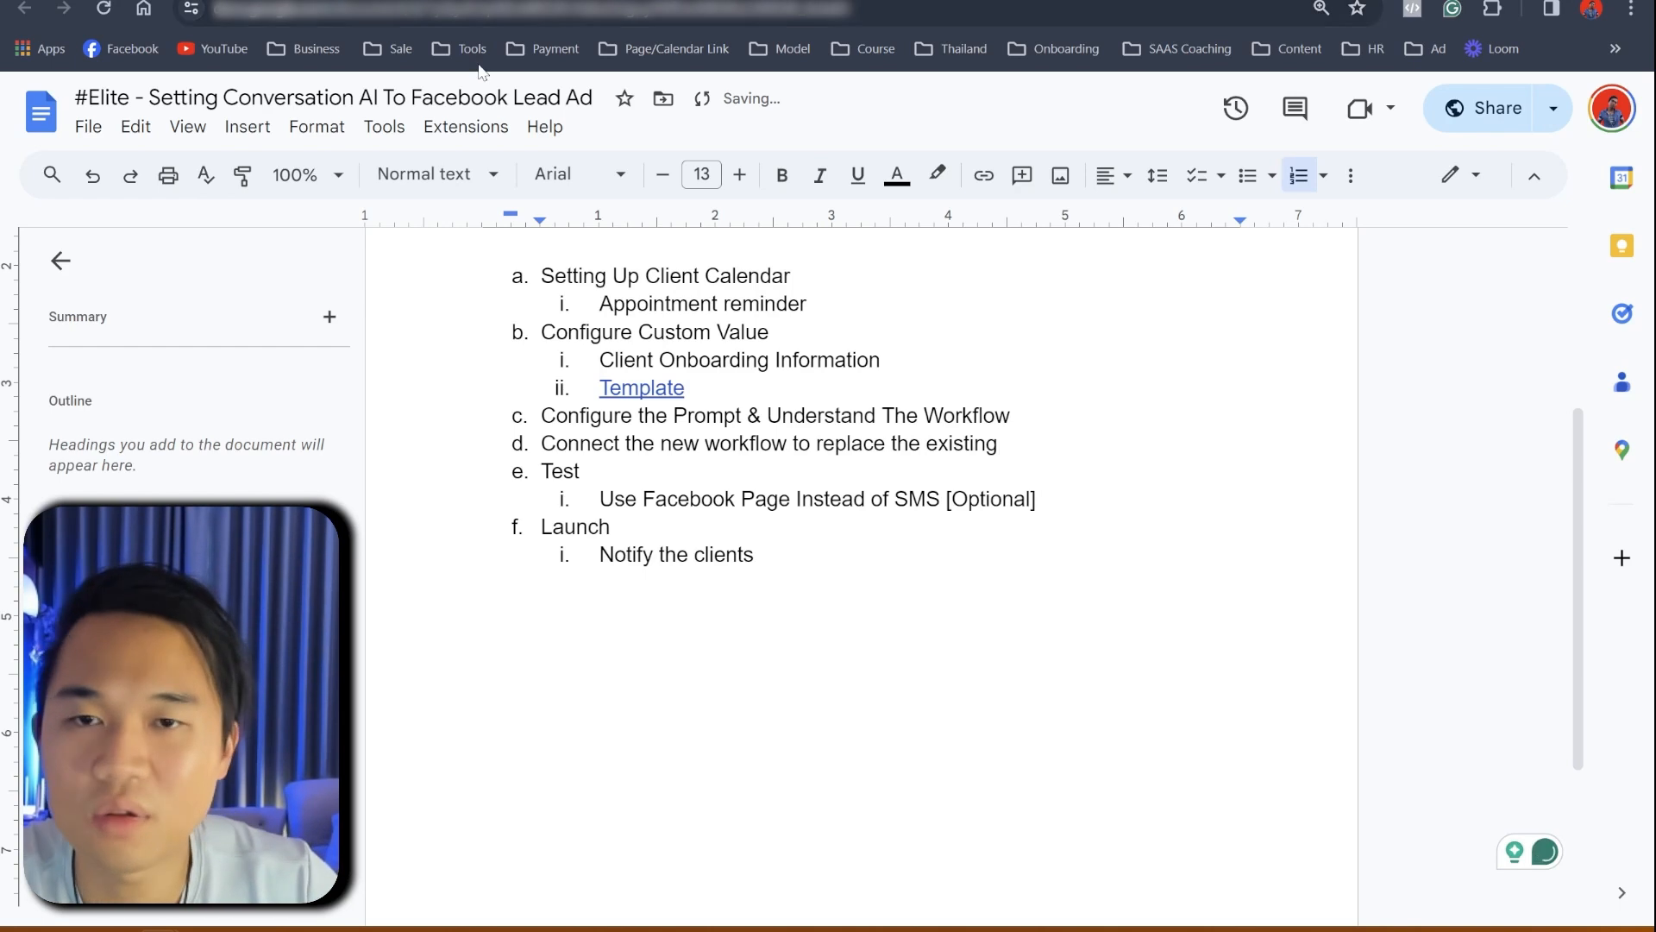
pyautogui.click(36, 129)
pyautogui.hotkey('ctrl', 'shift', 'Down')
pyautogui.hotkey('ctrl', 'shift', 'Down')
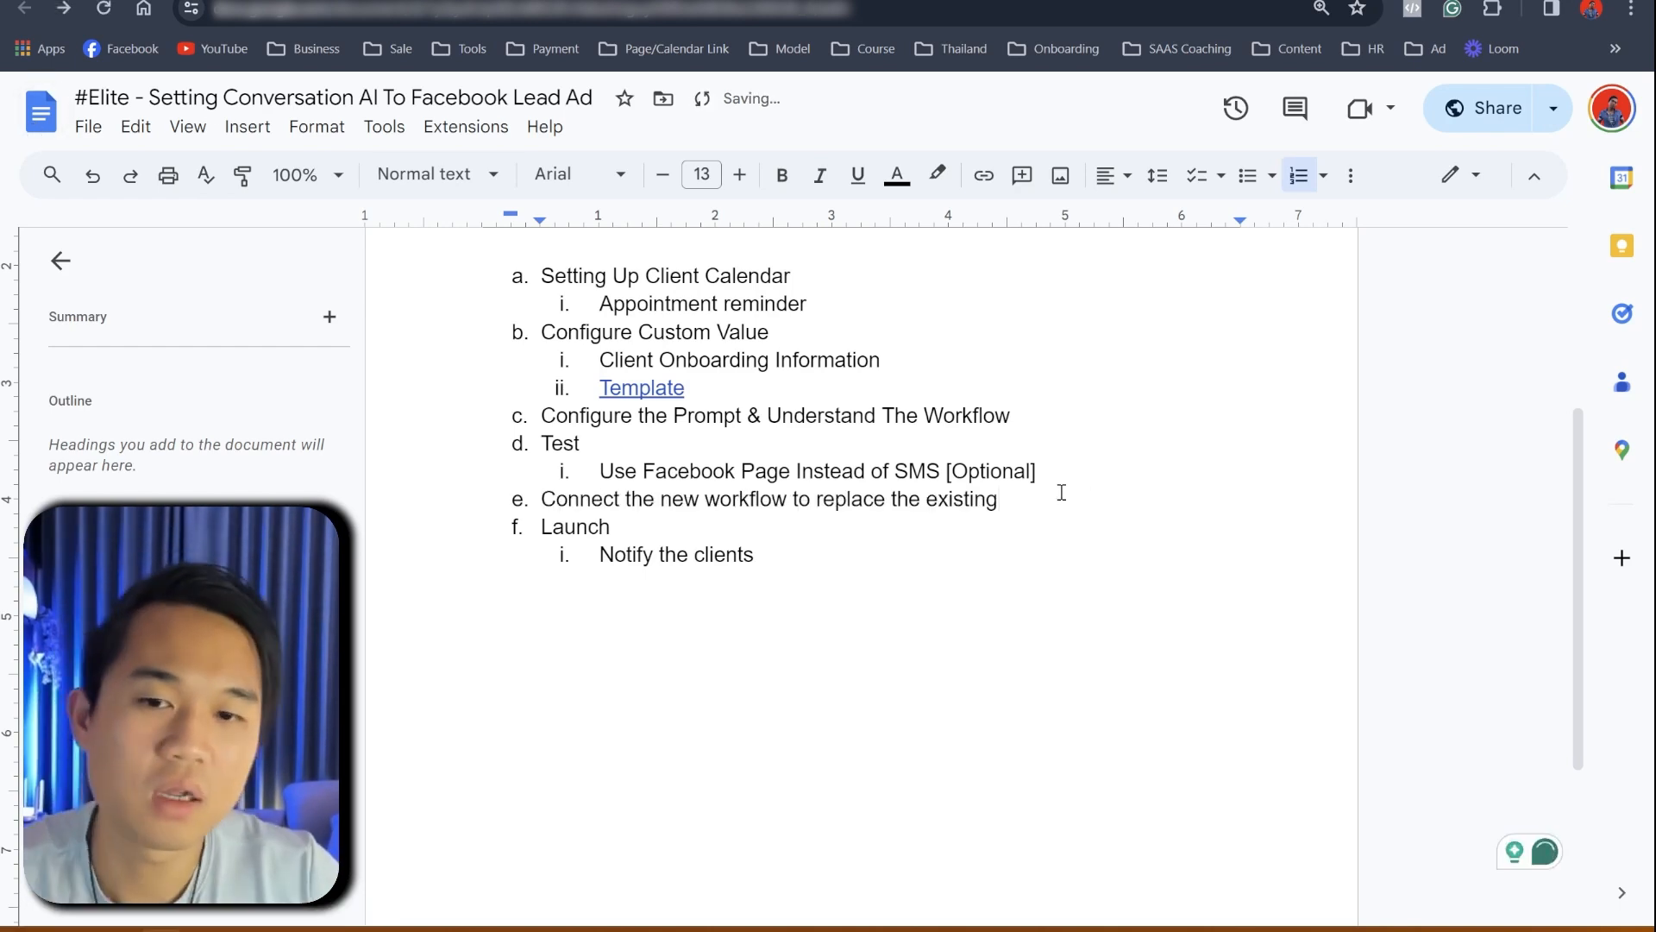
pyautogui.moveTo(571, 445); pyautogui.dragTo(1000, 501)
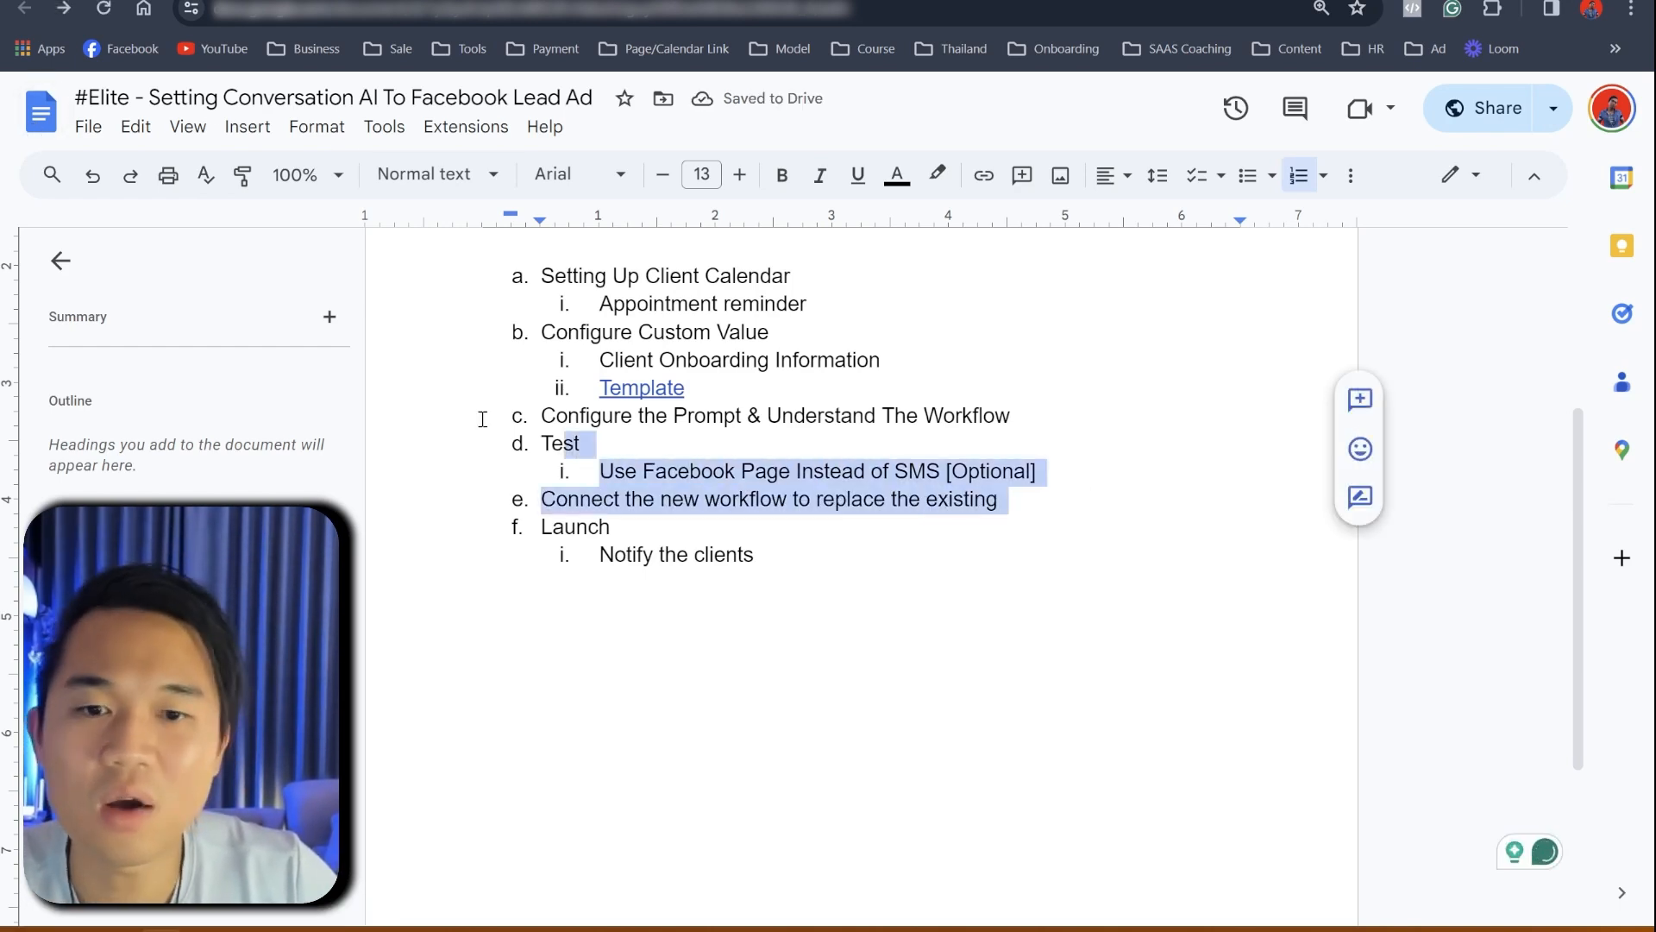
pyautogui.moveTo(656, 471); pyautogui.dragTo(950, 472)
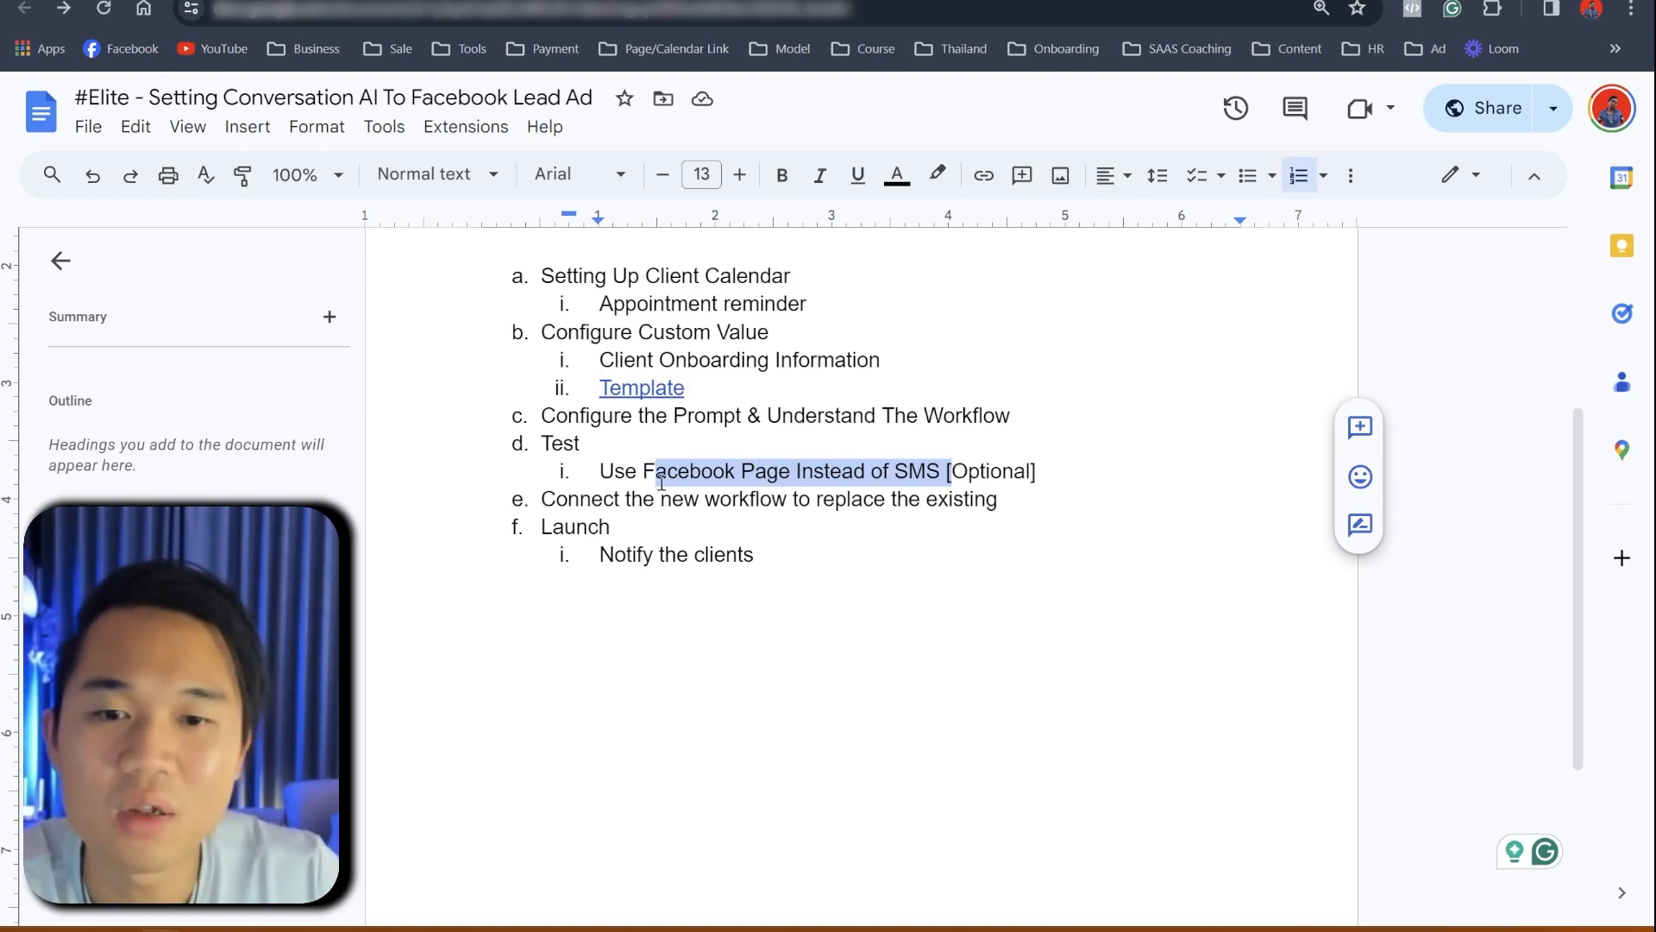
# - Go back to GoHighLevel's custom values settings, then head to the Automation workflows page
pyautogui.click(332, 1)
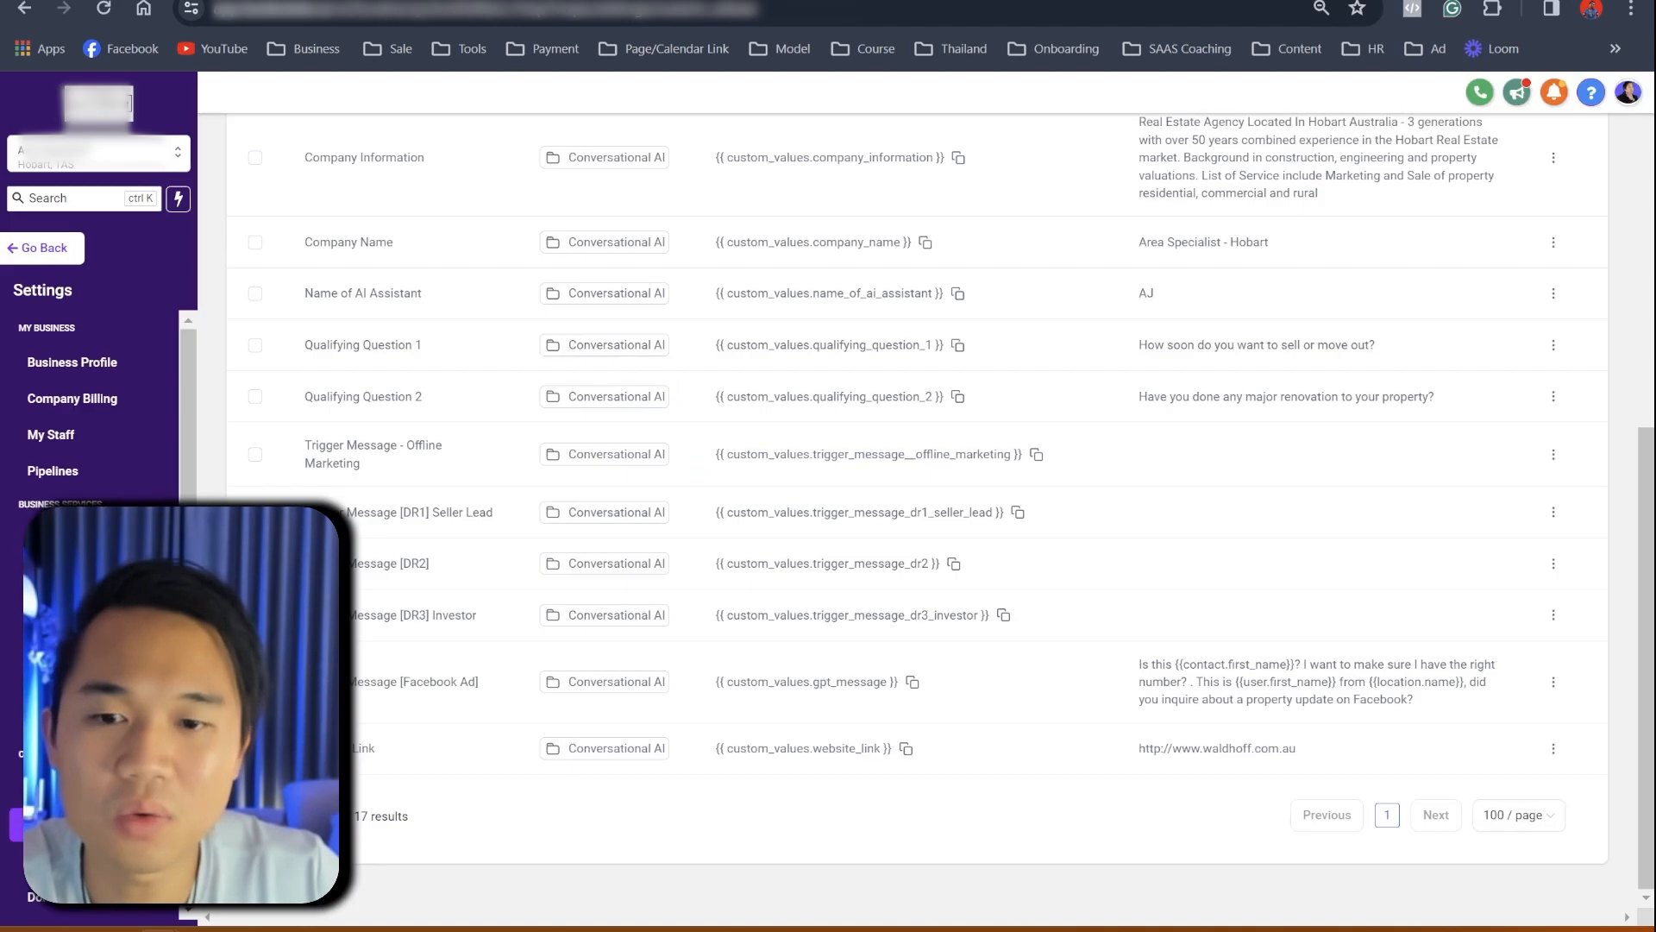
pyautogui.scroll(-5, 87, 517)
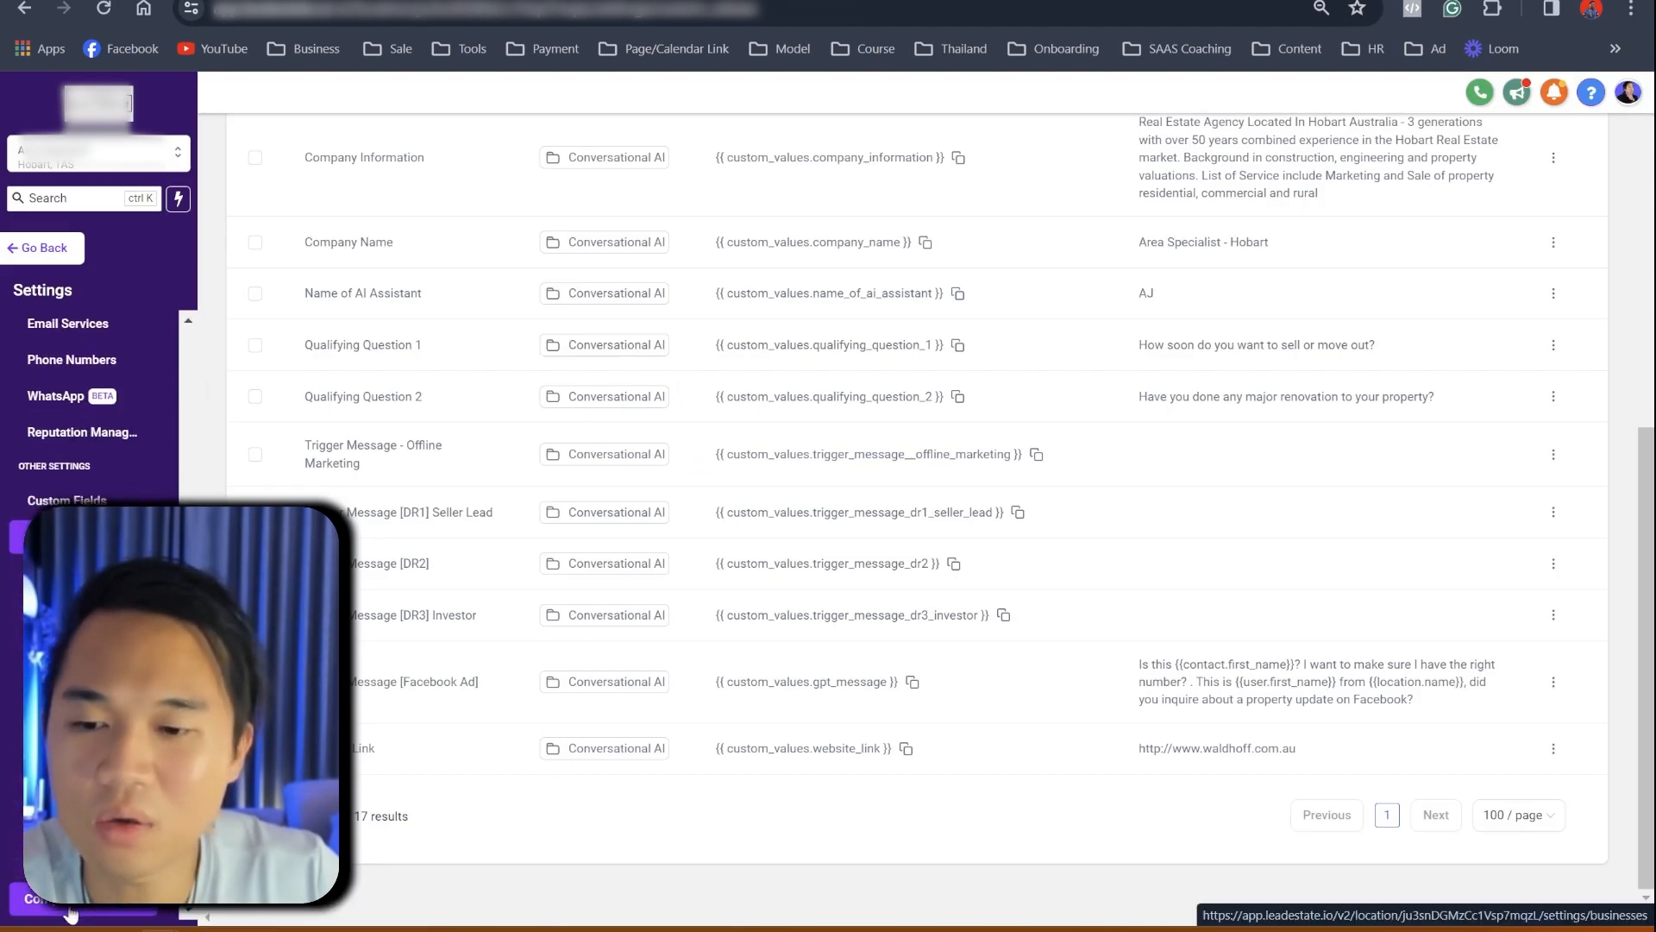
pyautogui.scroll(5, 86, 405)
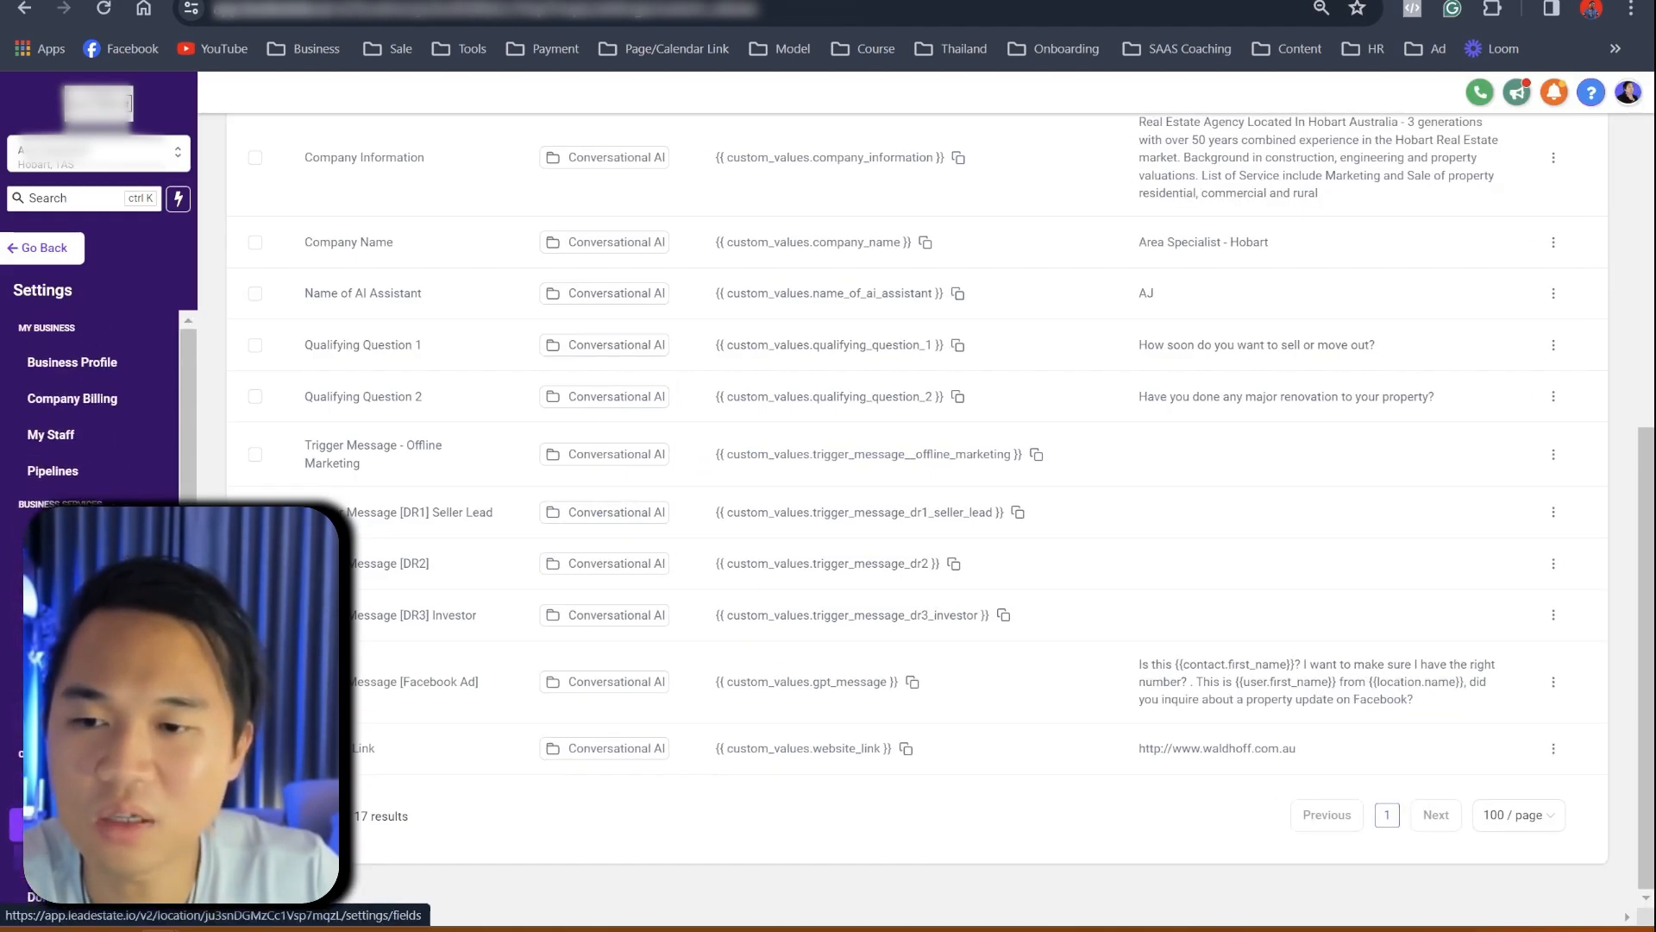
pyautogui.scroll(1, 870, 715)
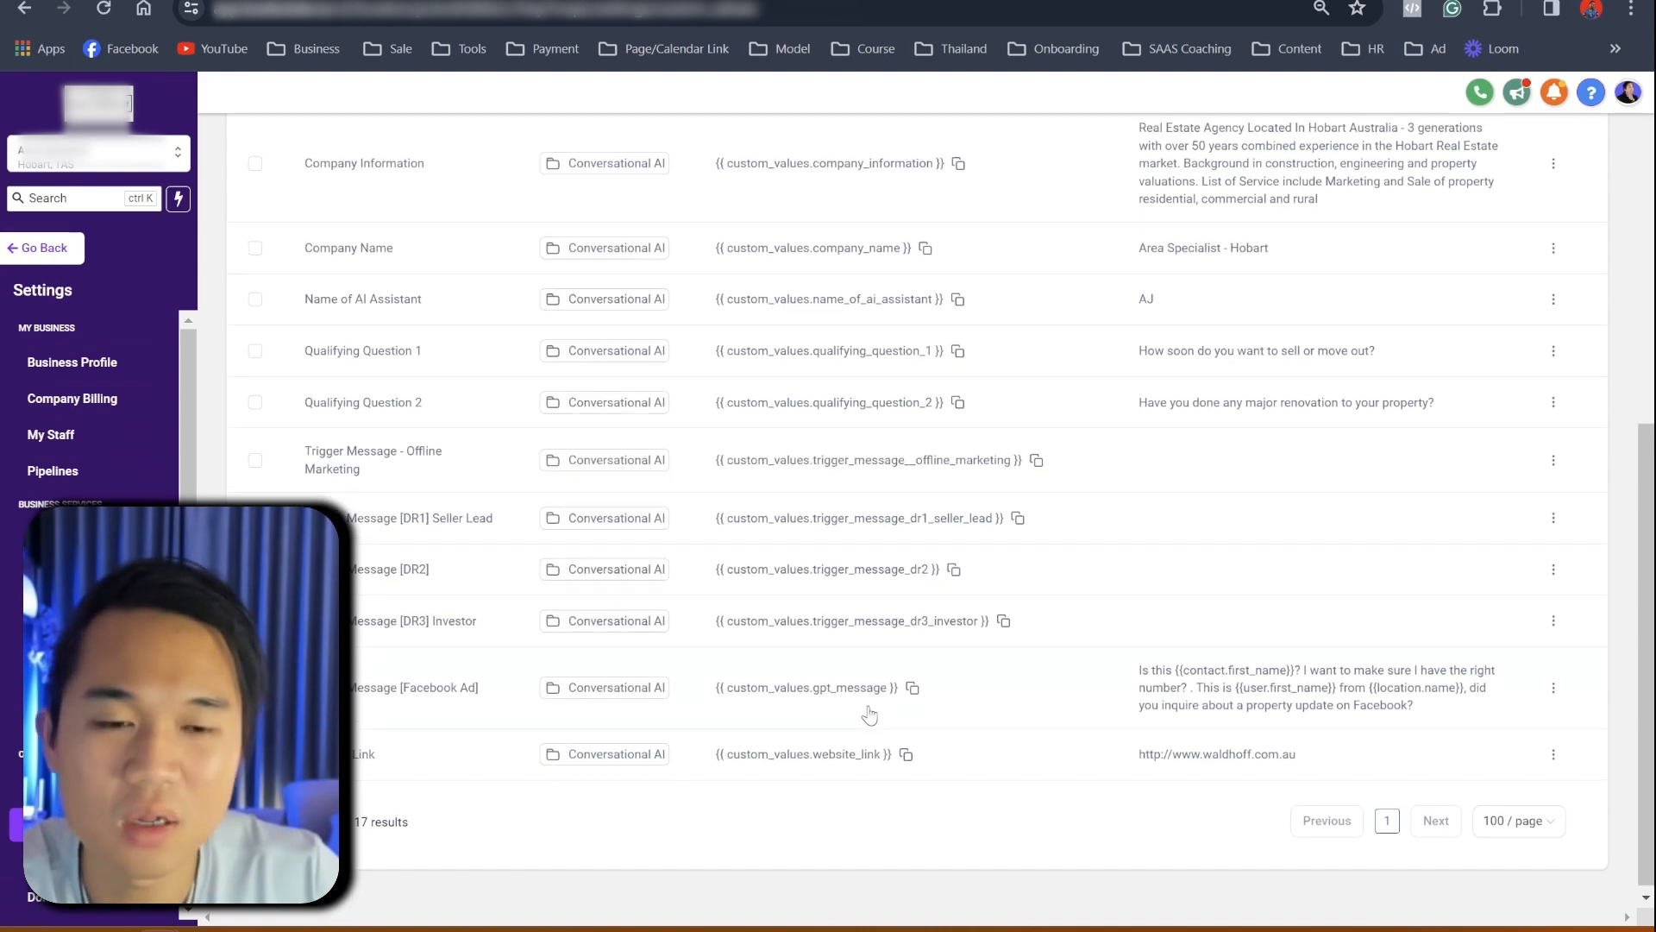
pyautogui.scroll(7, 870, 715)
pyautogui.scroll(-7, 935, 752)
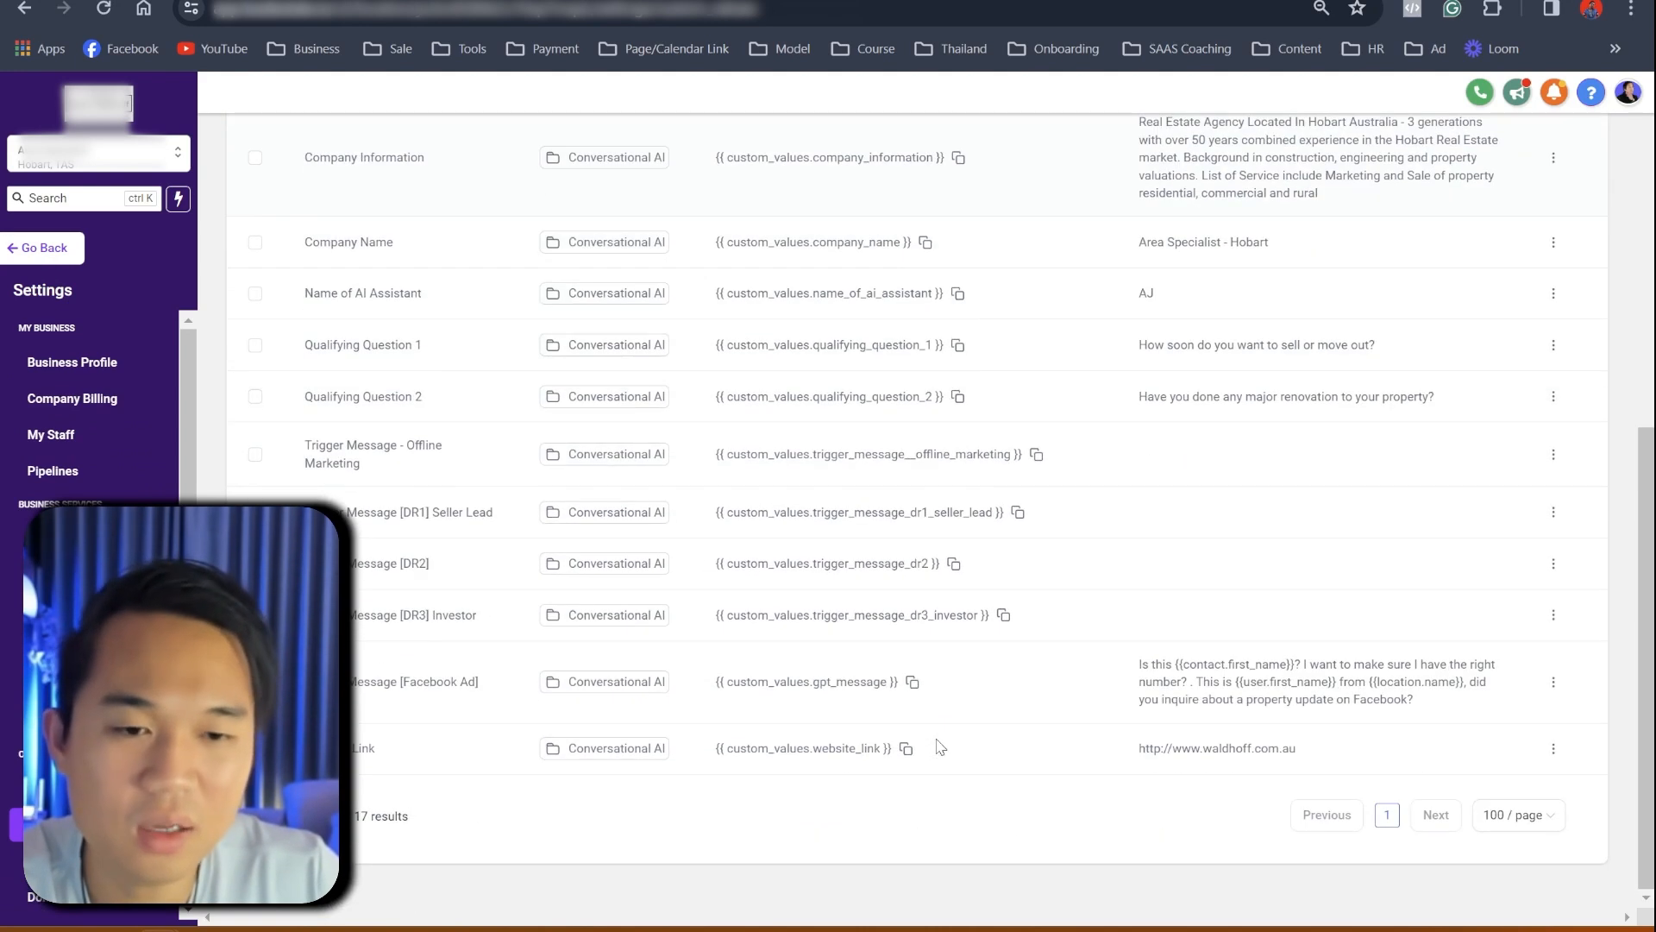
pyautogui.scroll(4, 935, 747)
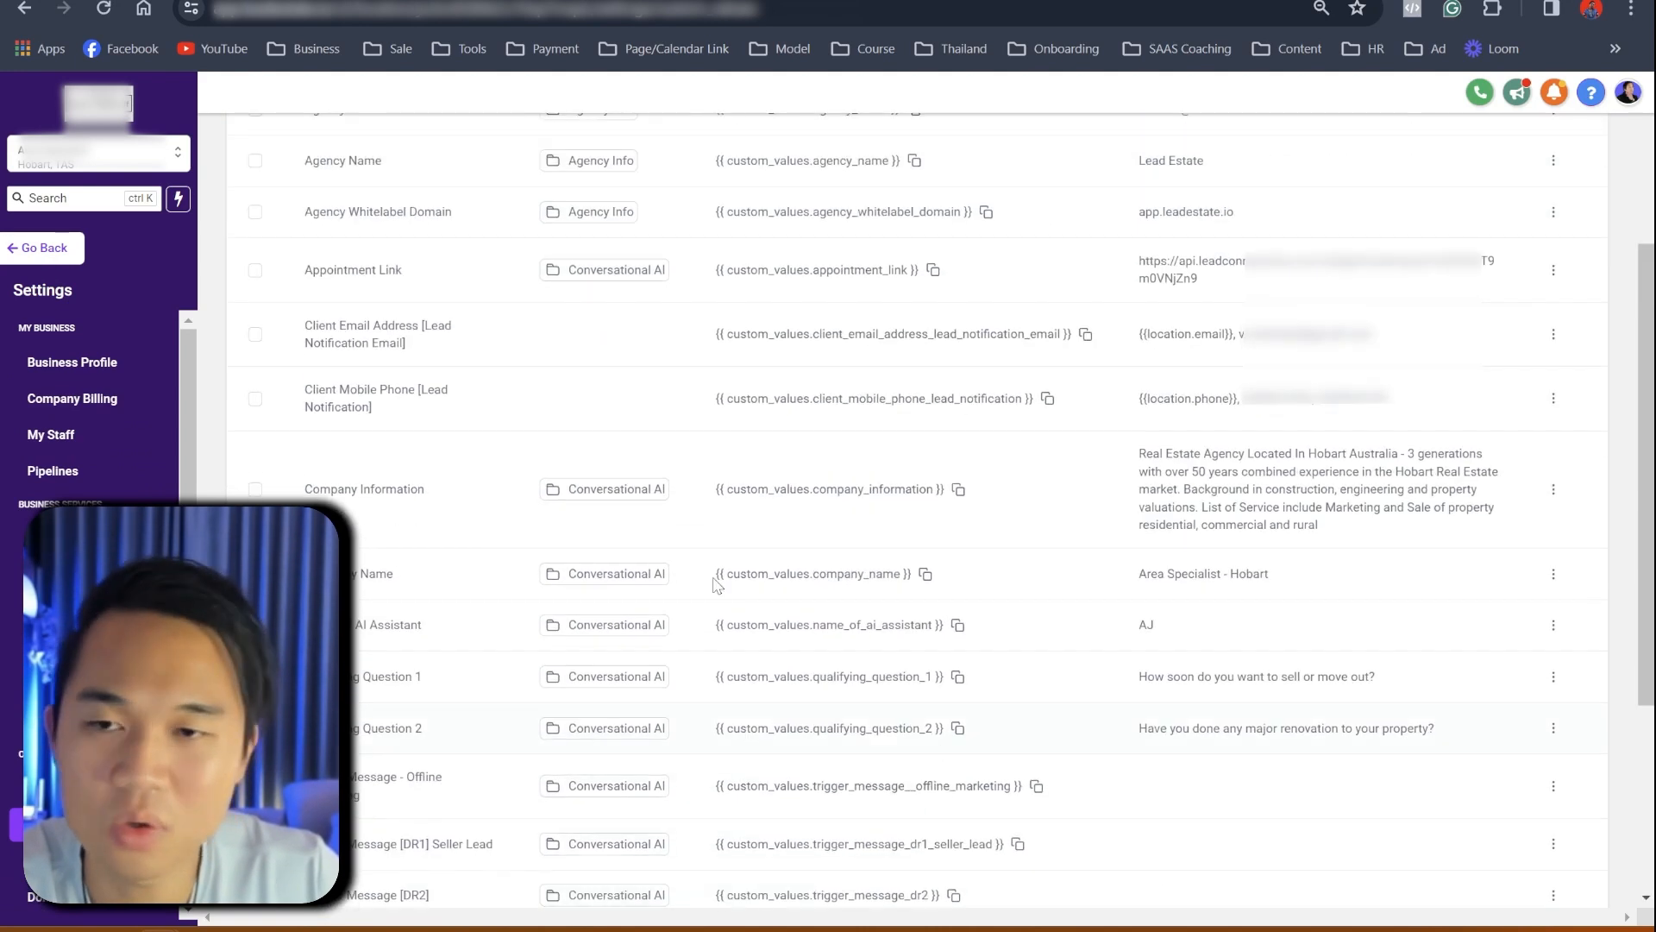
pyautogui.click(51, 247)
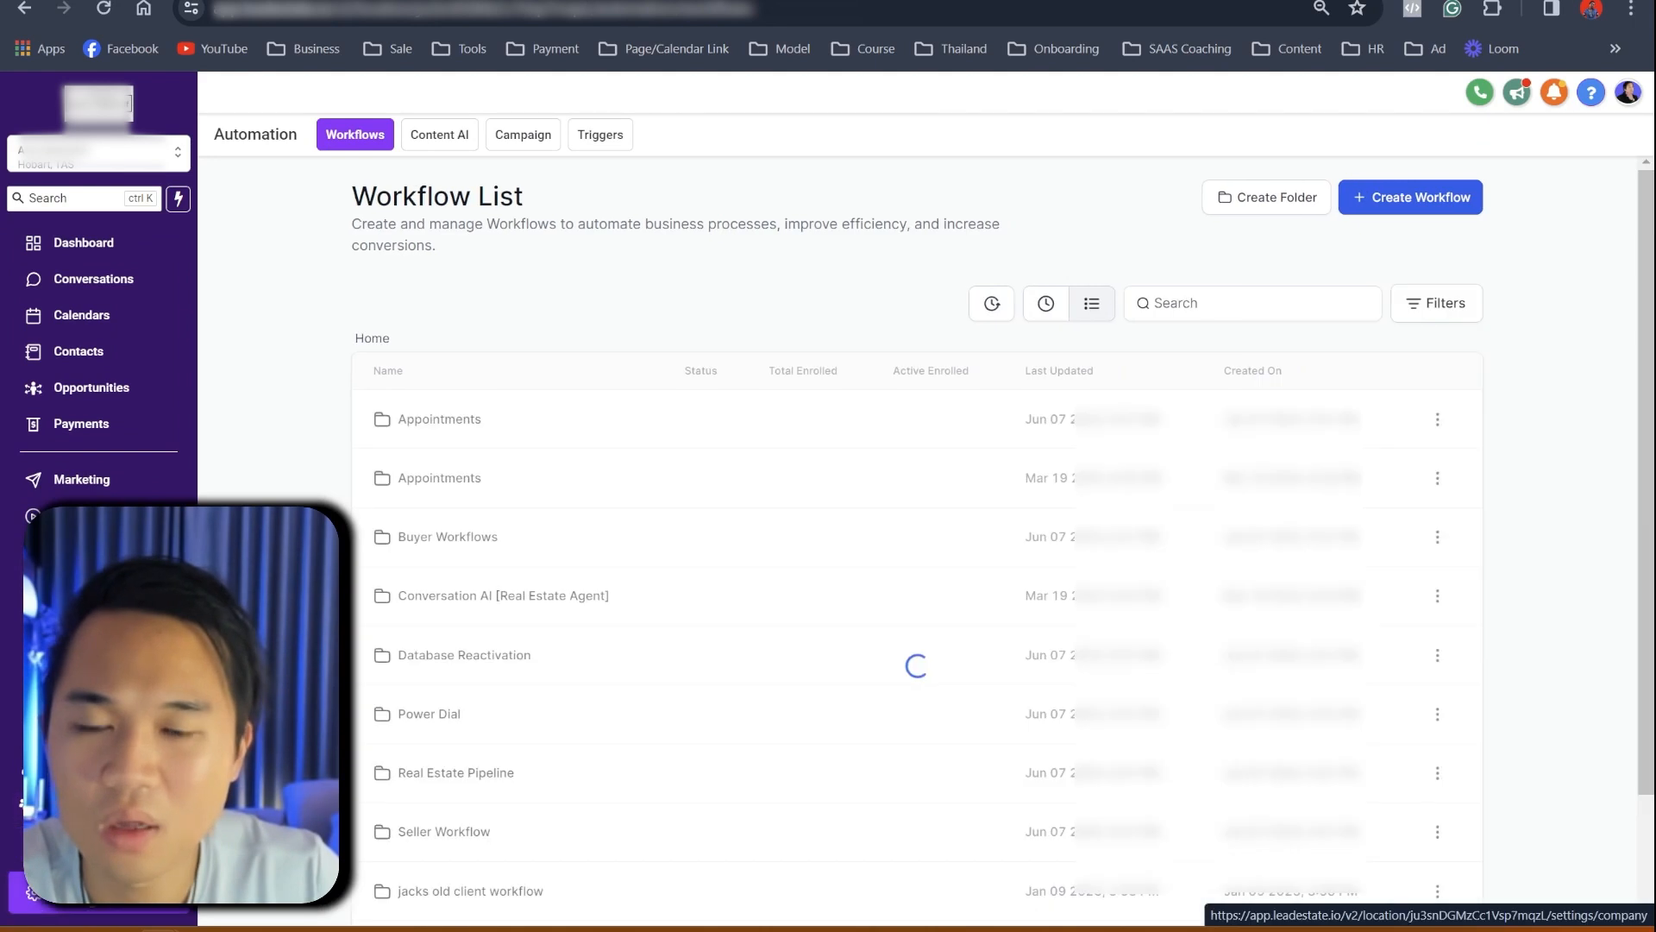
# - Confirm Facebook and Instagram show as connected in Settings > Integrations, then return to Workflows
pyautogui.click(32, 891)
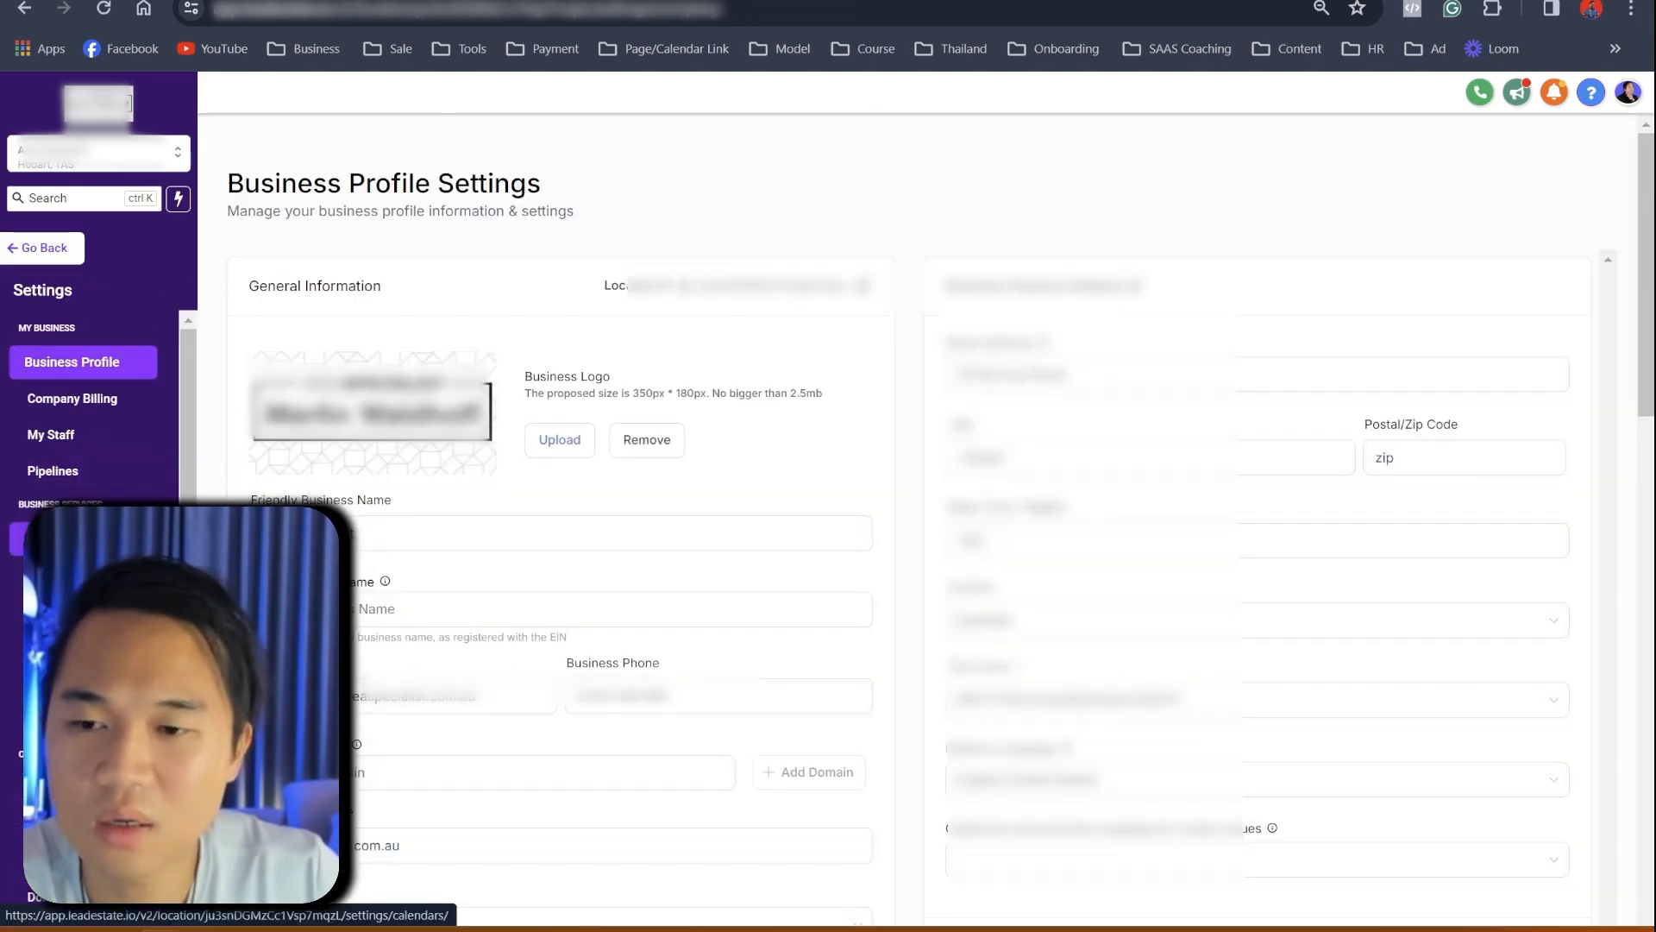
pyautogui.scroll(-3, 62, 923)
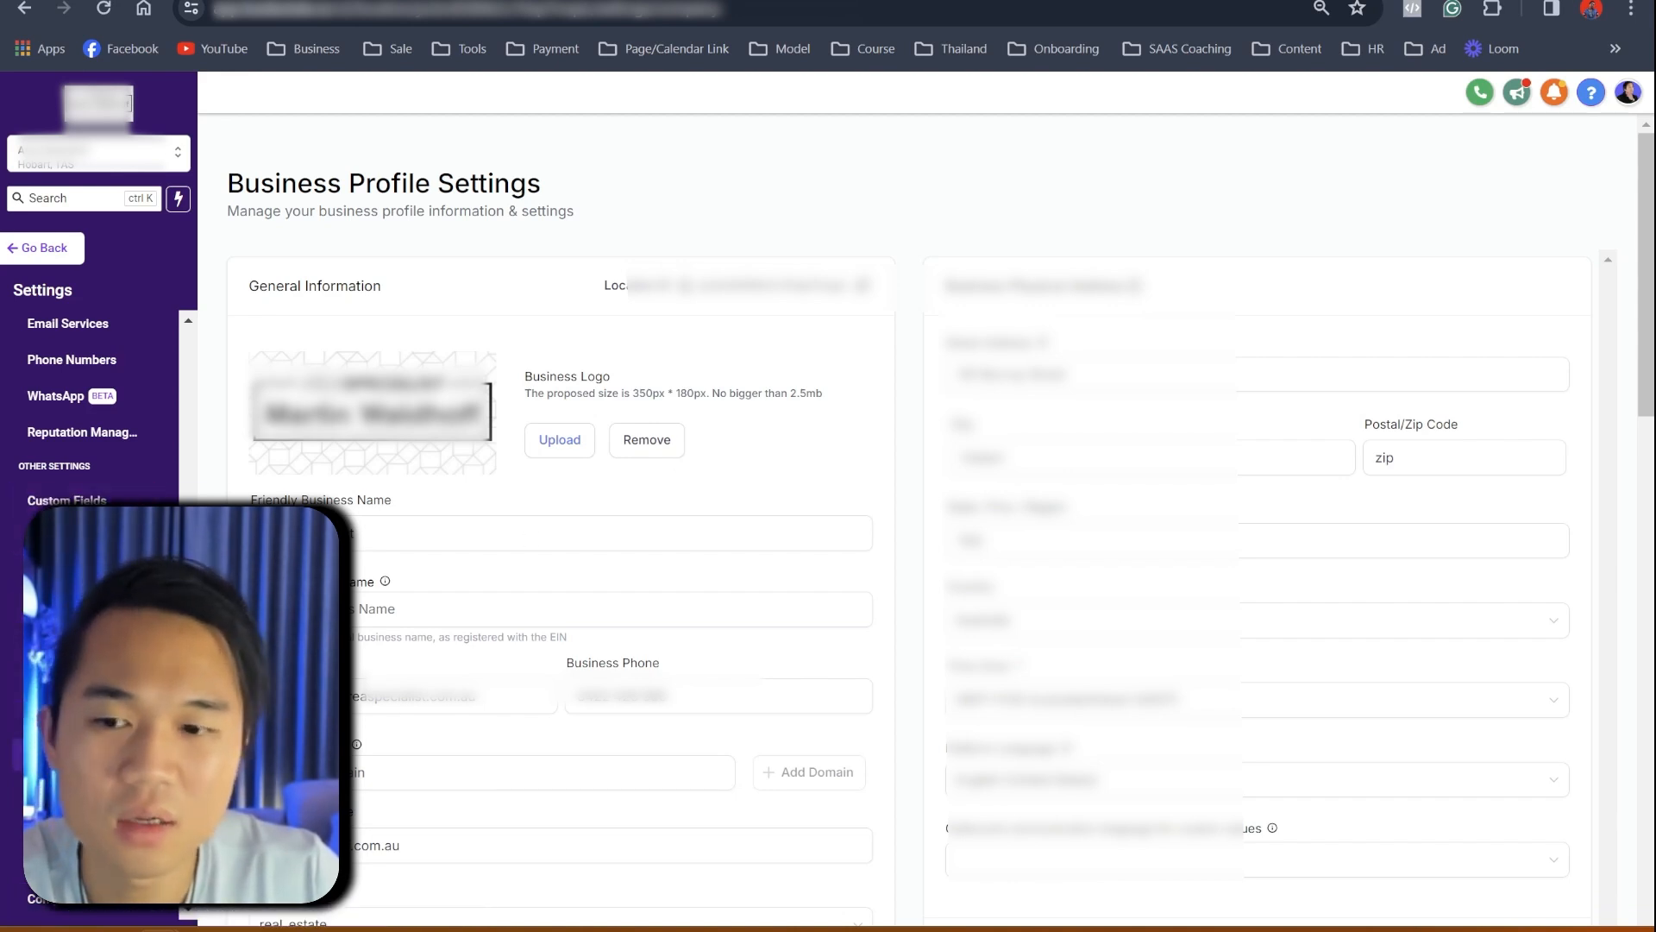
pyautogui.click(59, 718)
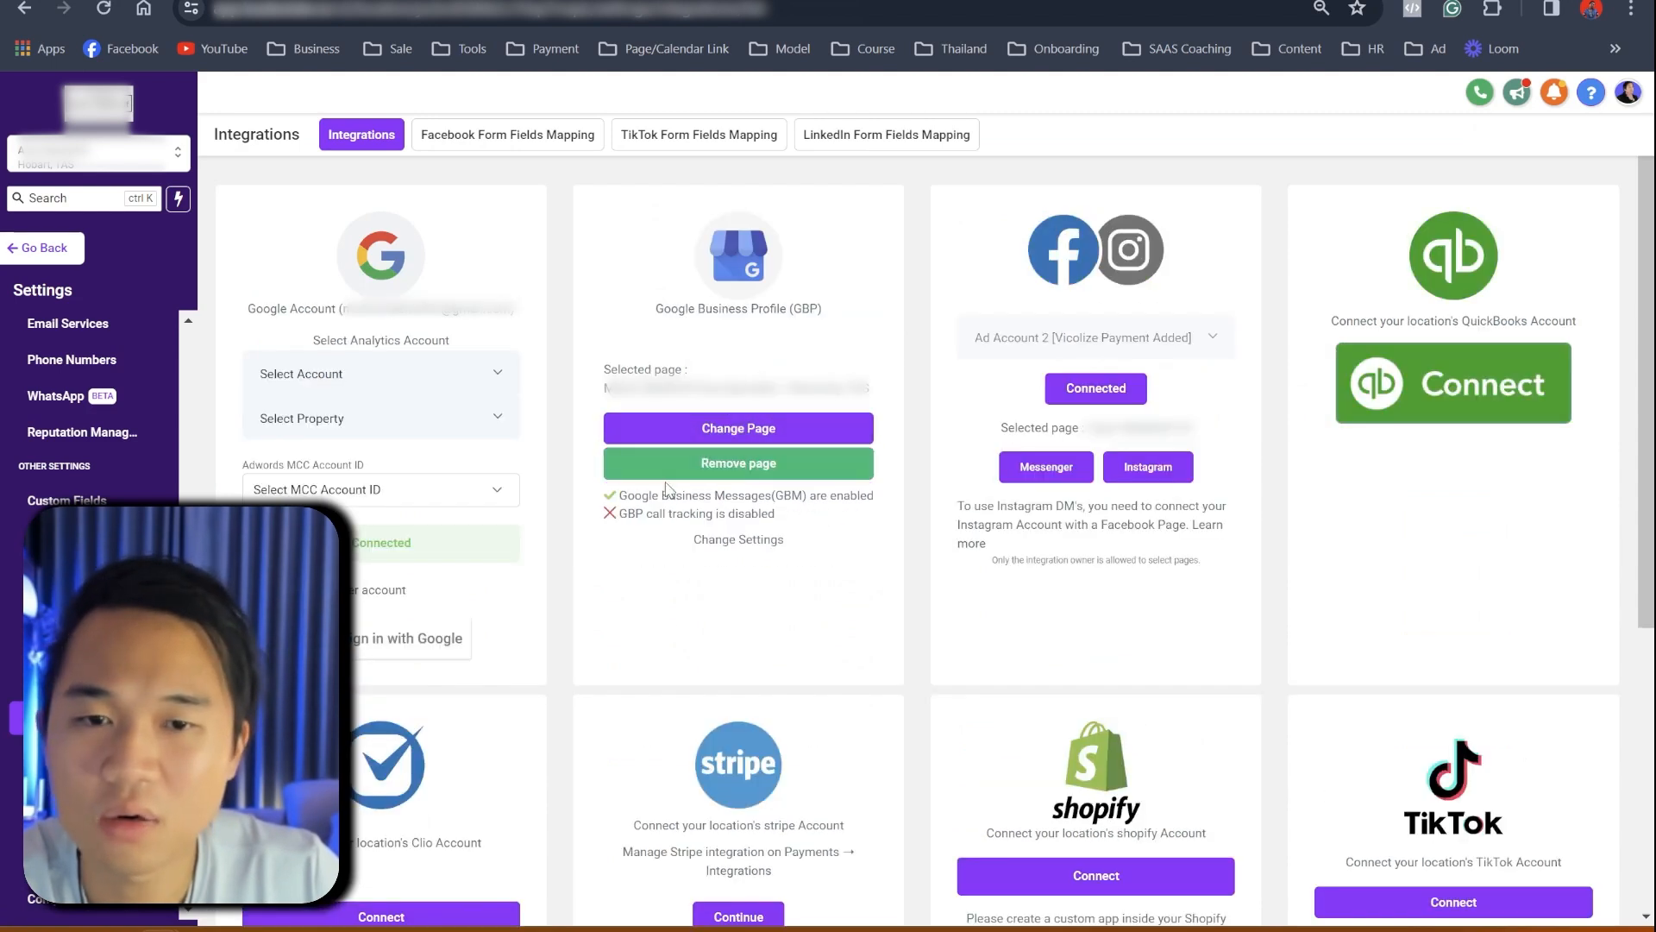
pyautogui.scroll(-3, 612, 630)
pyautogui.scroll(3, 616, 630)
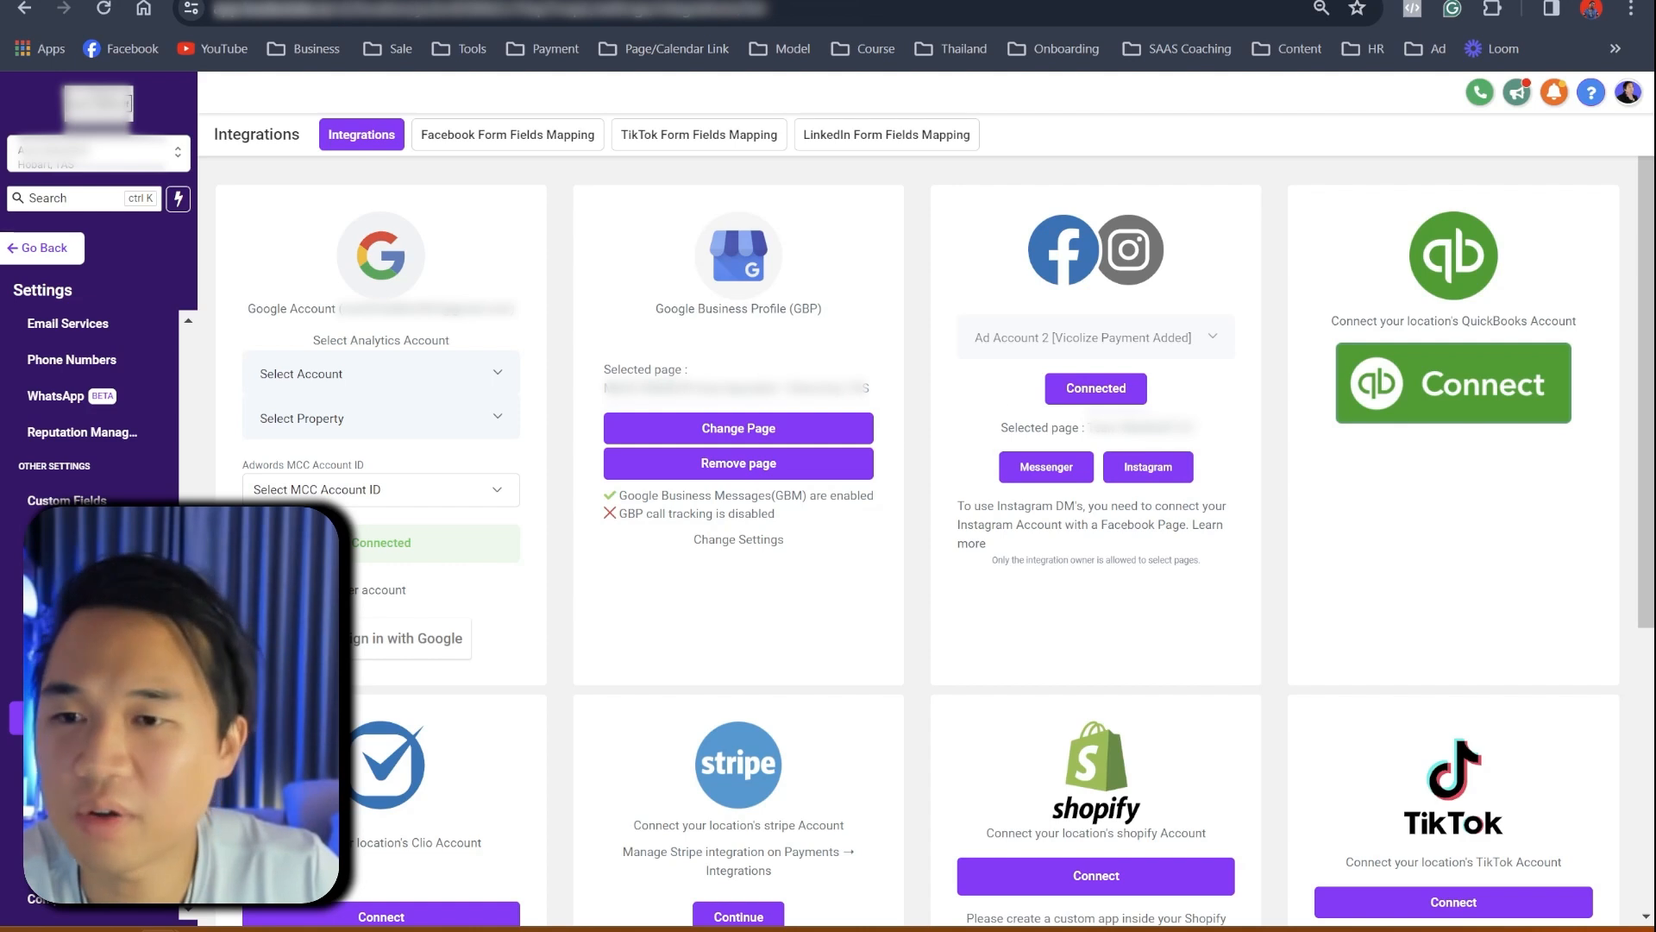
pyautogui.click(45, 248)
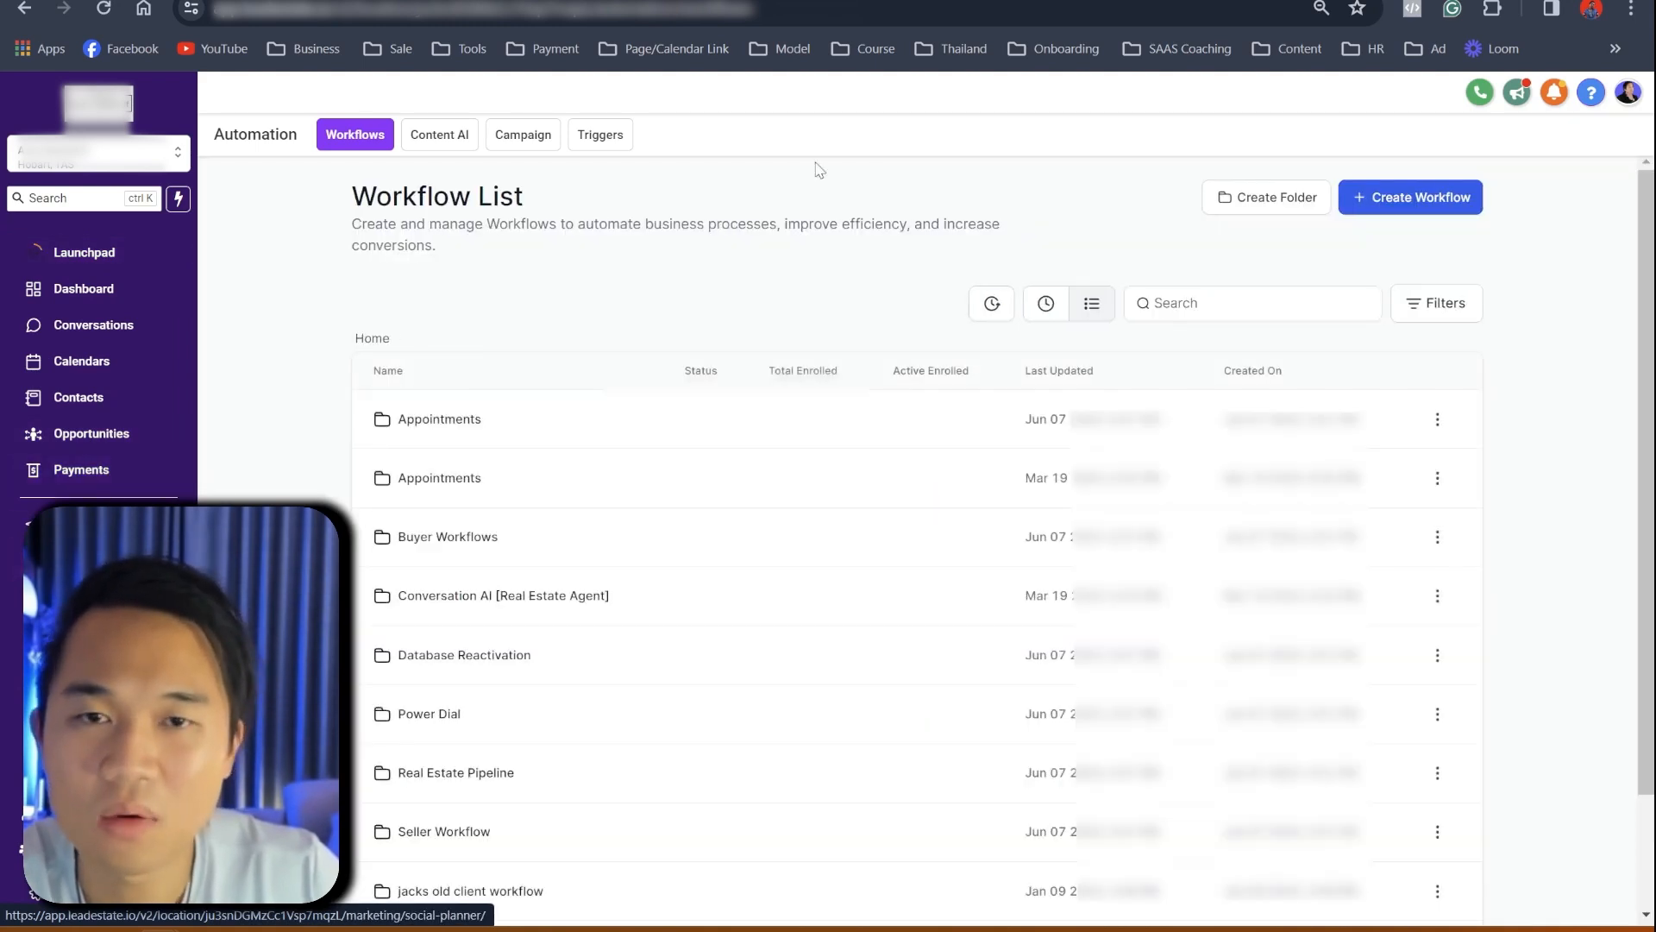
pyautogui.hotkey('ctrl', 't')
# - Search Facebook for 'team', checking the connected page name in GoHighLevel Integrations
pyautogui.click(107, 49)
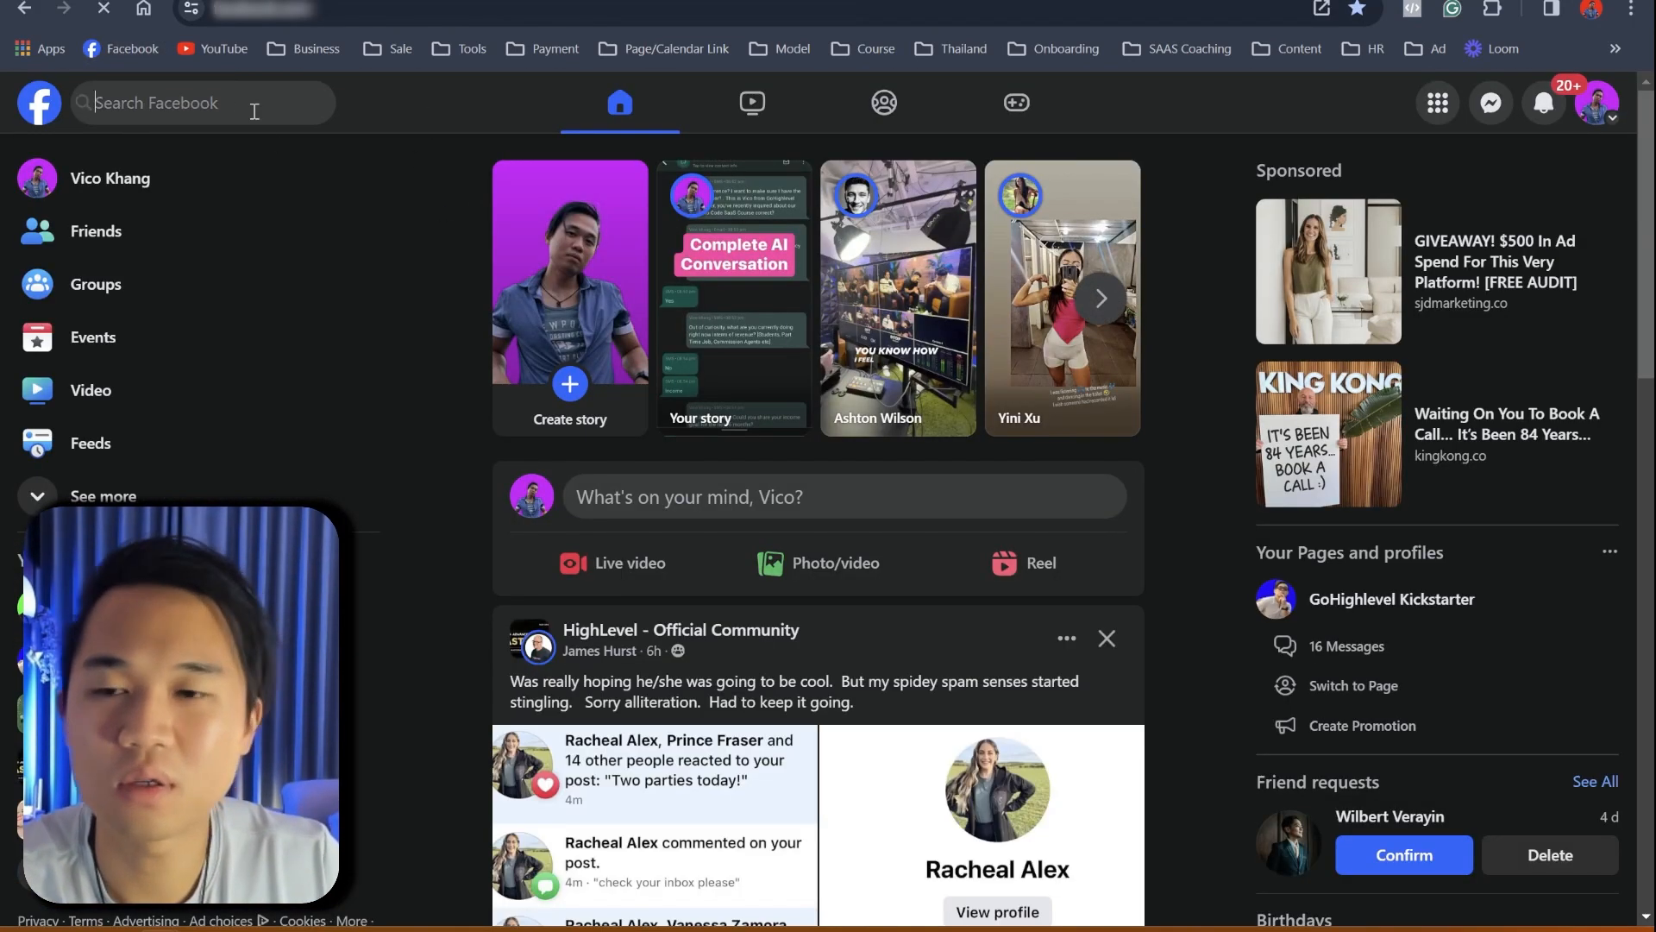
pyautogui.click(255, 111)
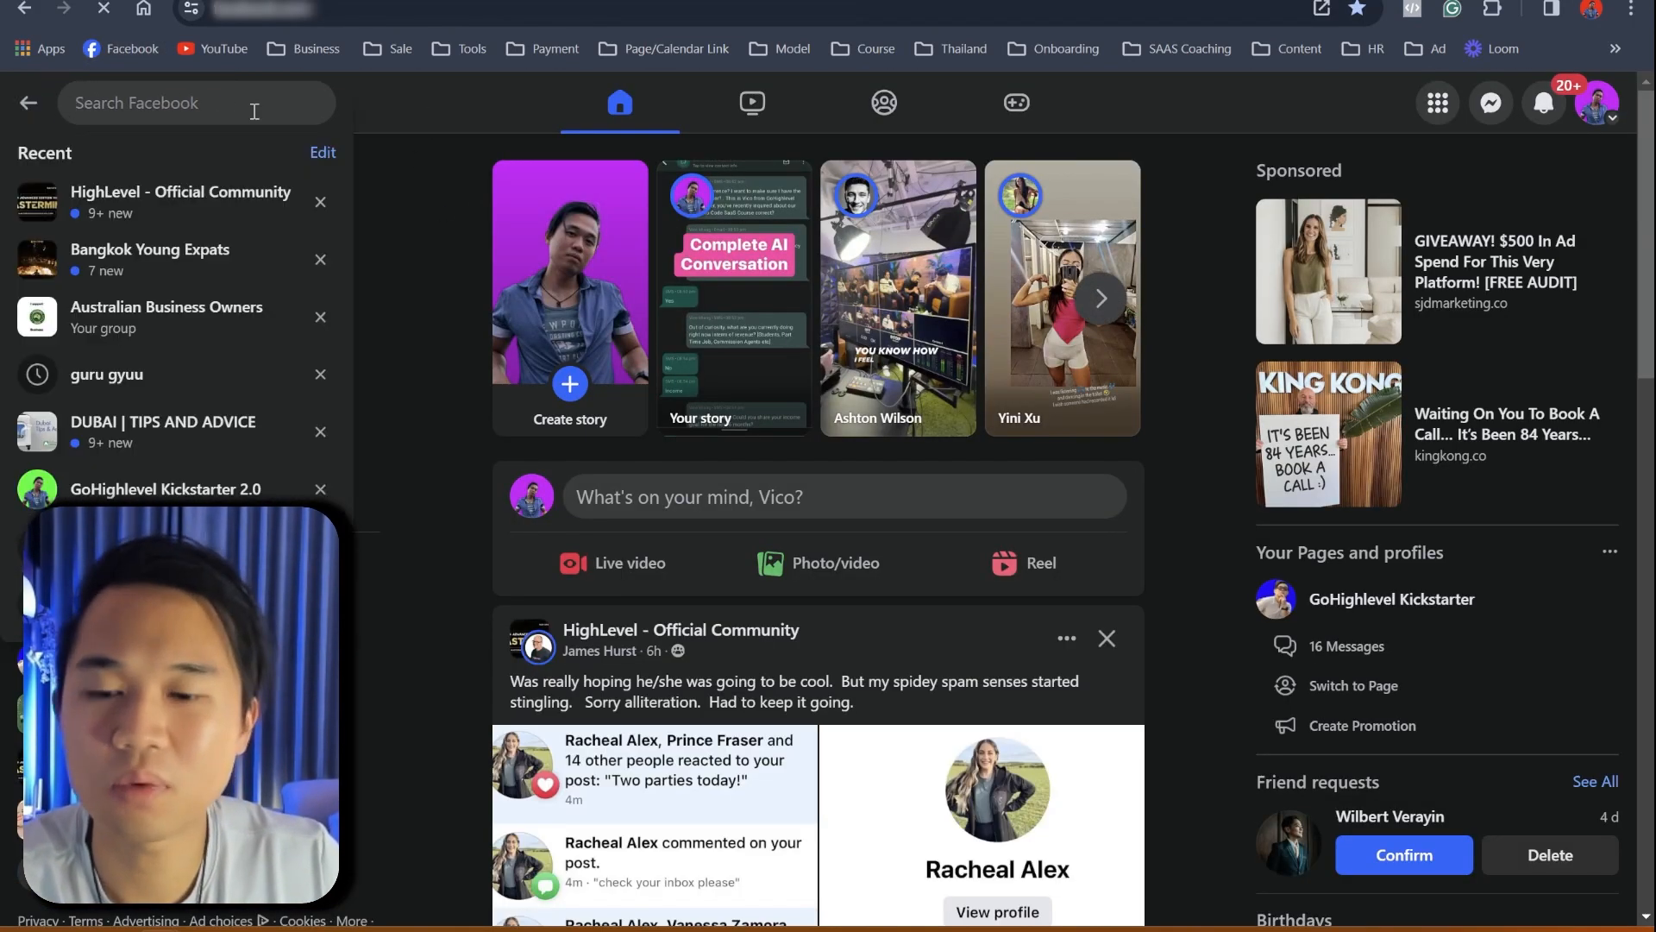
pyautogui.write('team')
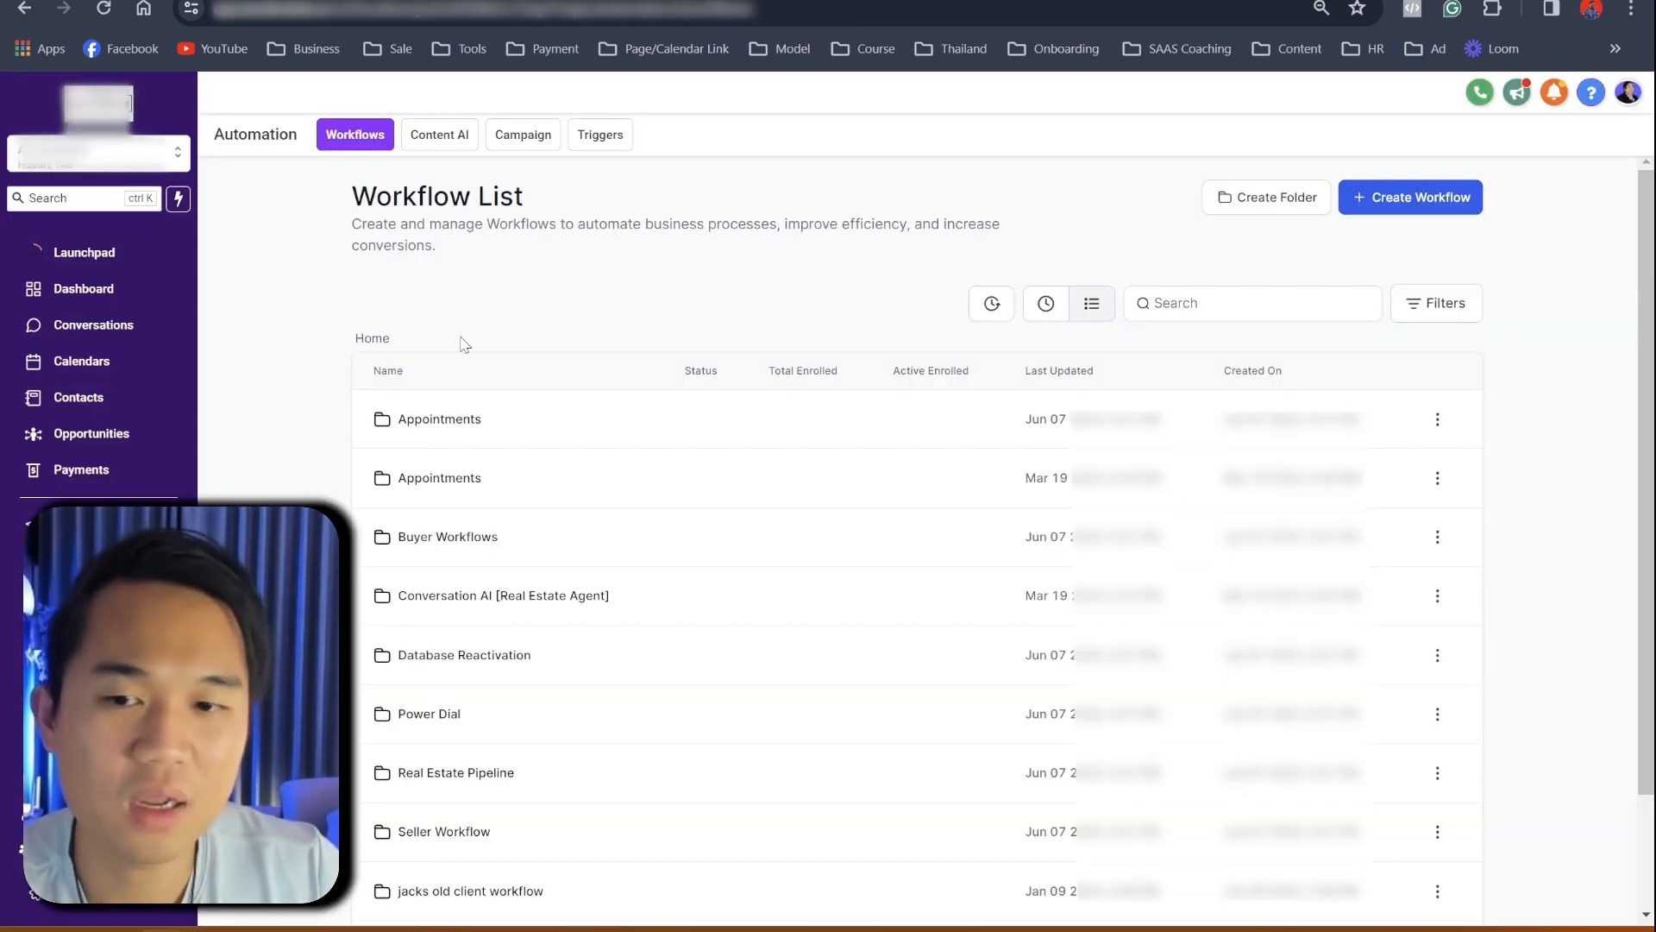
pyautogui.click(110, 904)
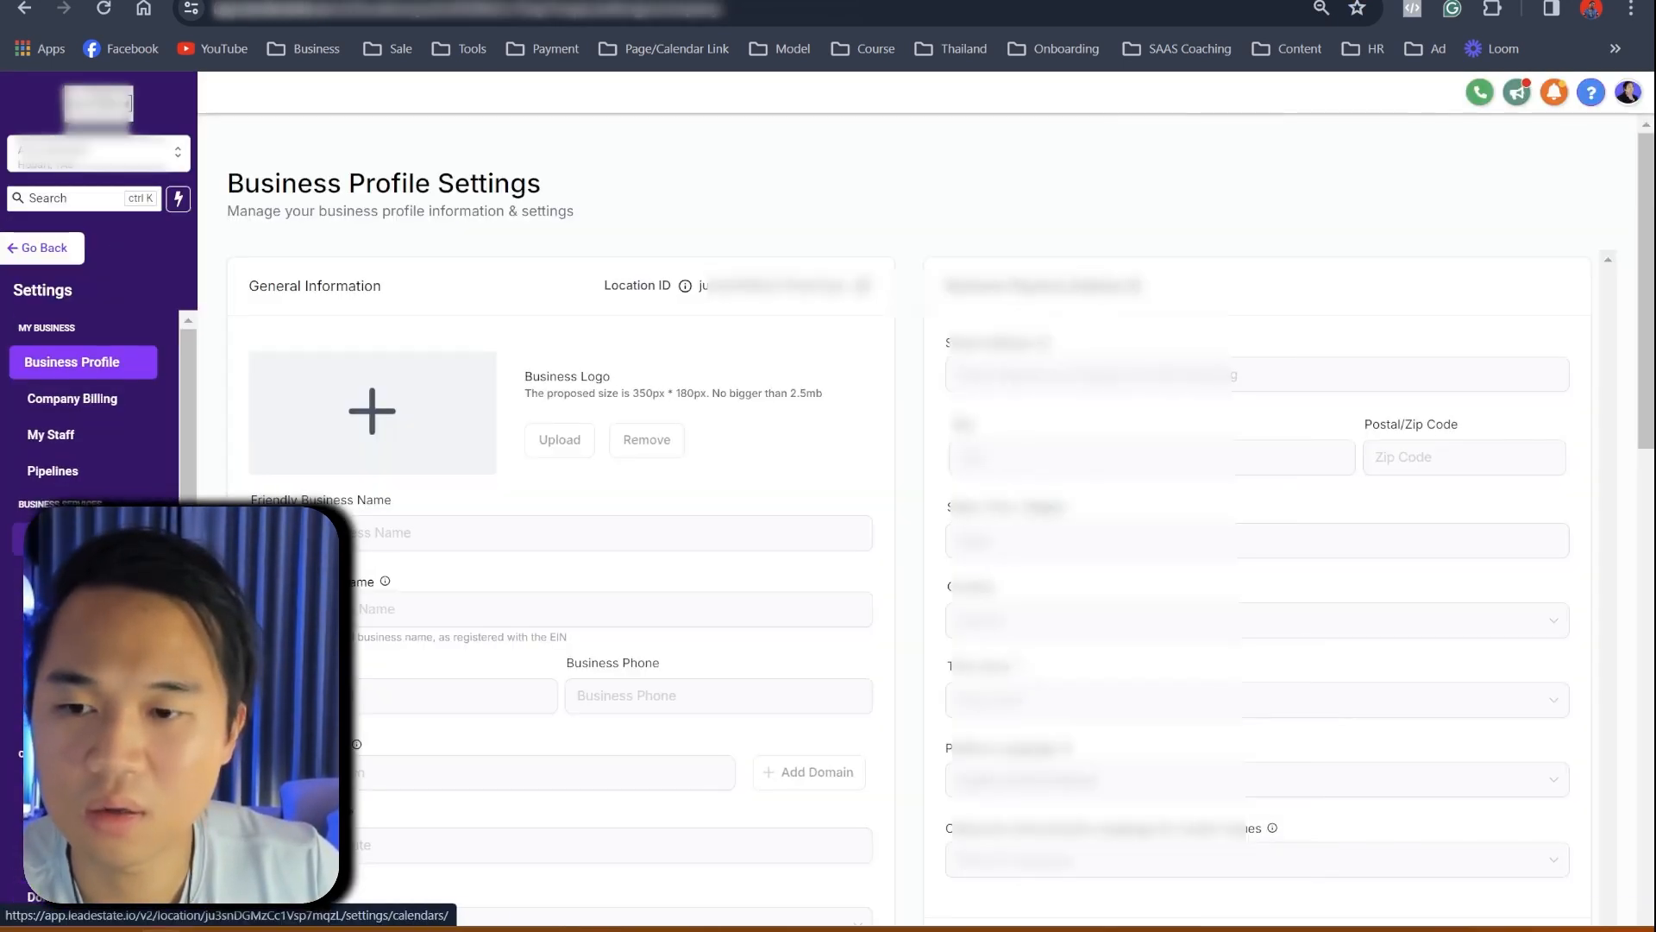
pyautogui.scroll(-3, 95, 719)
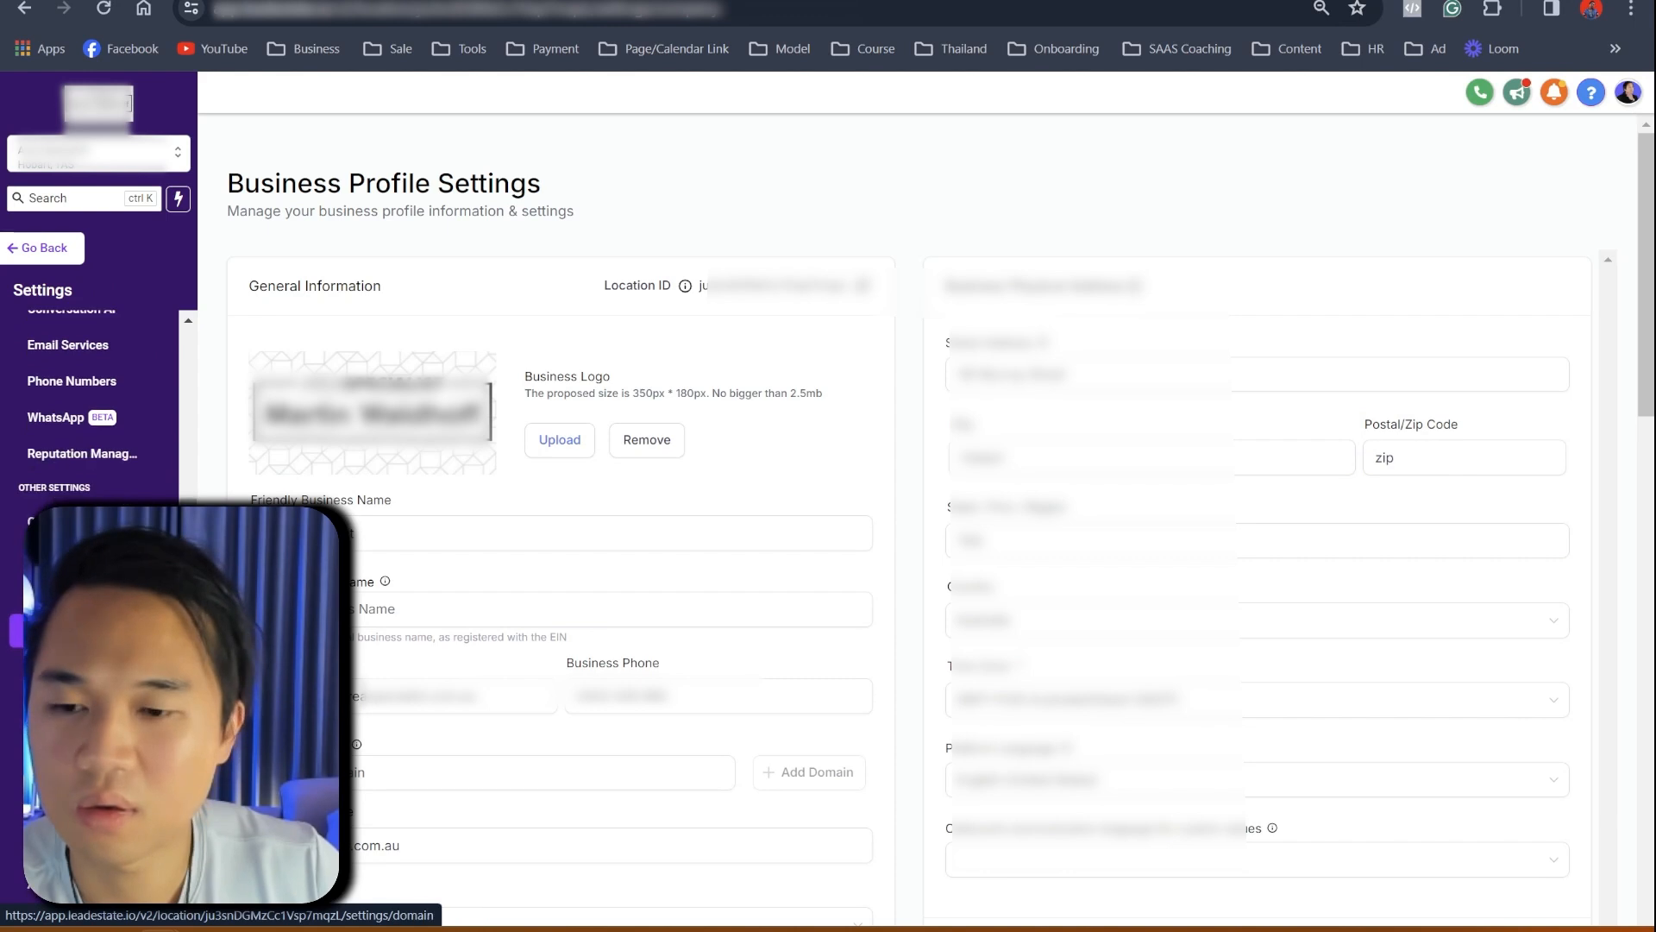
pyautogui.click(84, 718)
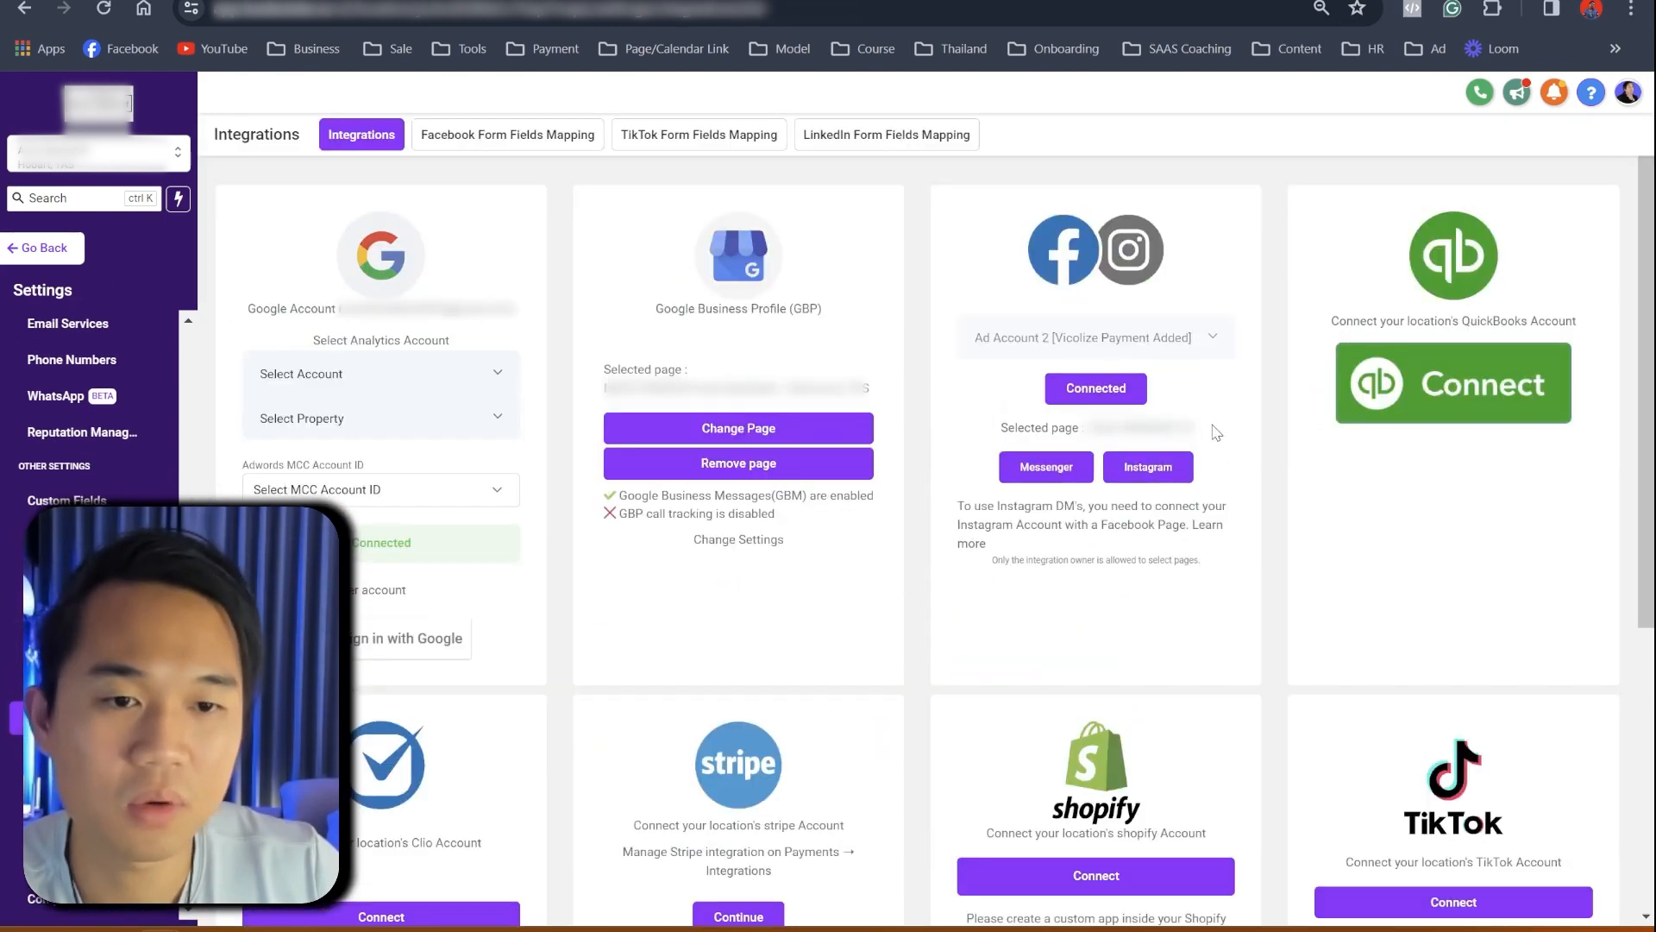
pyautogui.moveTo(1203, 431); pyautogui.dragTo(1100, 431)
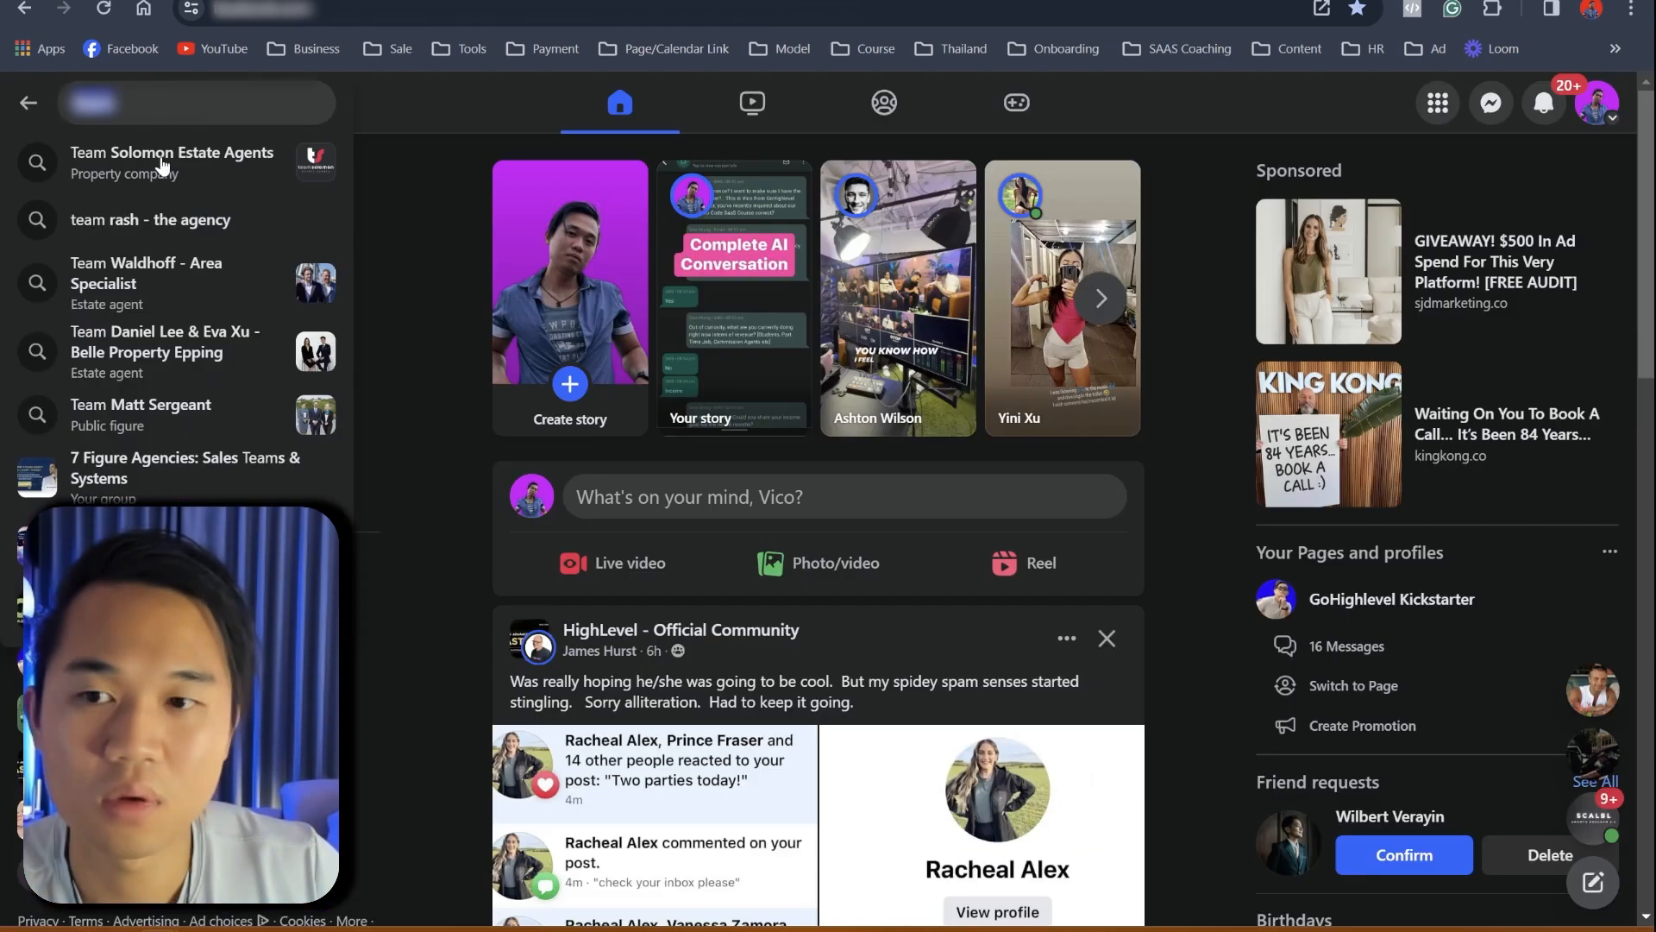
# - Open the business page, send it 'hi' in Messenger, and return to GoHighLevel
pyautogui.press('Return')
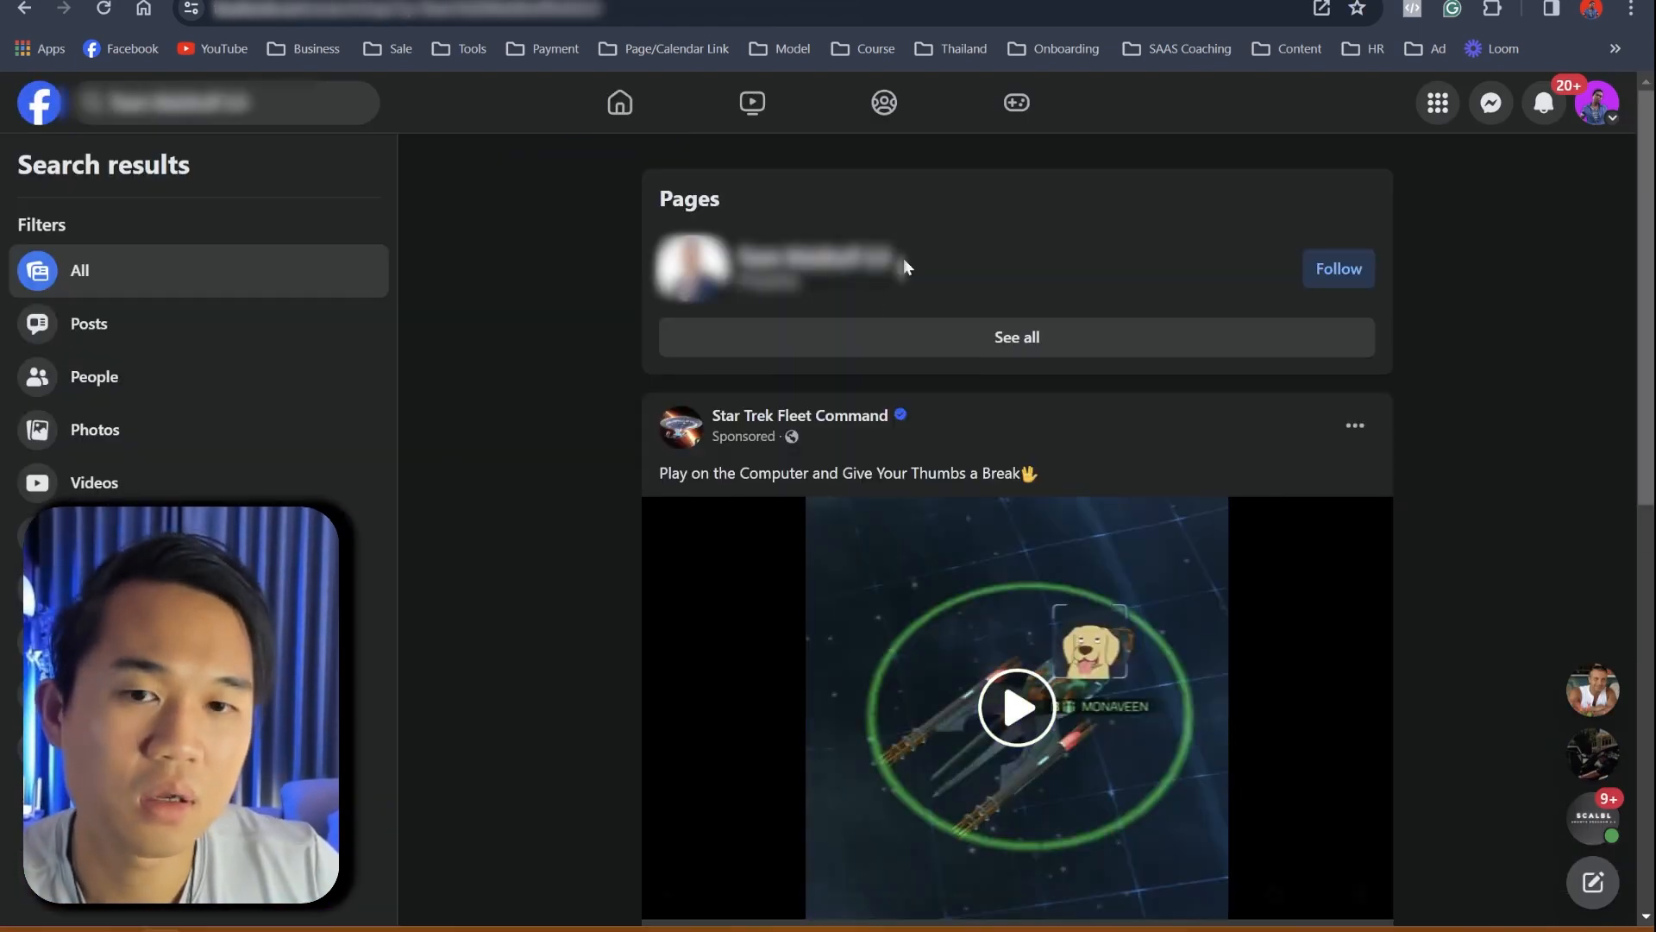
pyautogui.click(1302, 268)
pyautogui.click(828, 262)
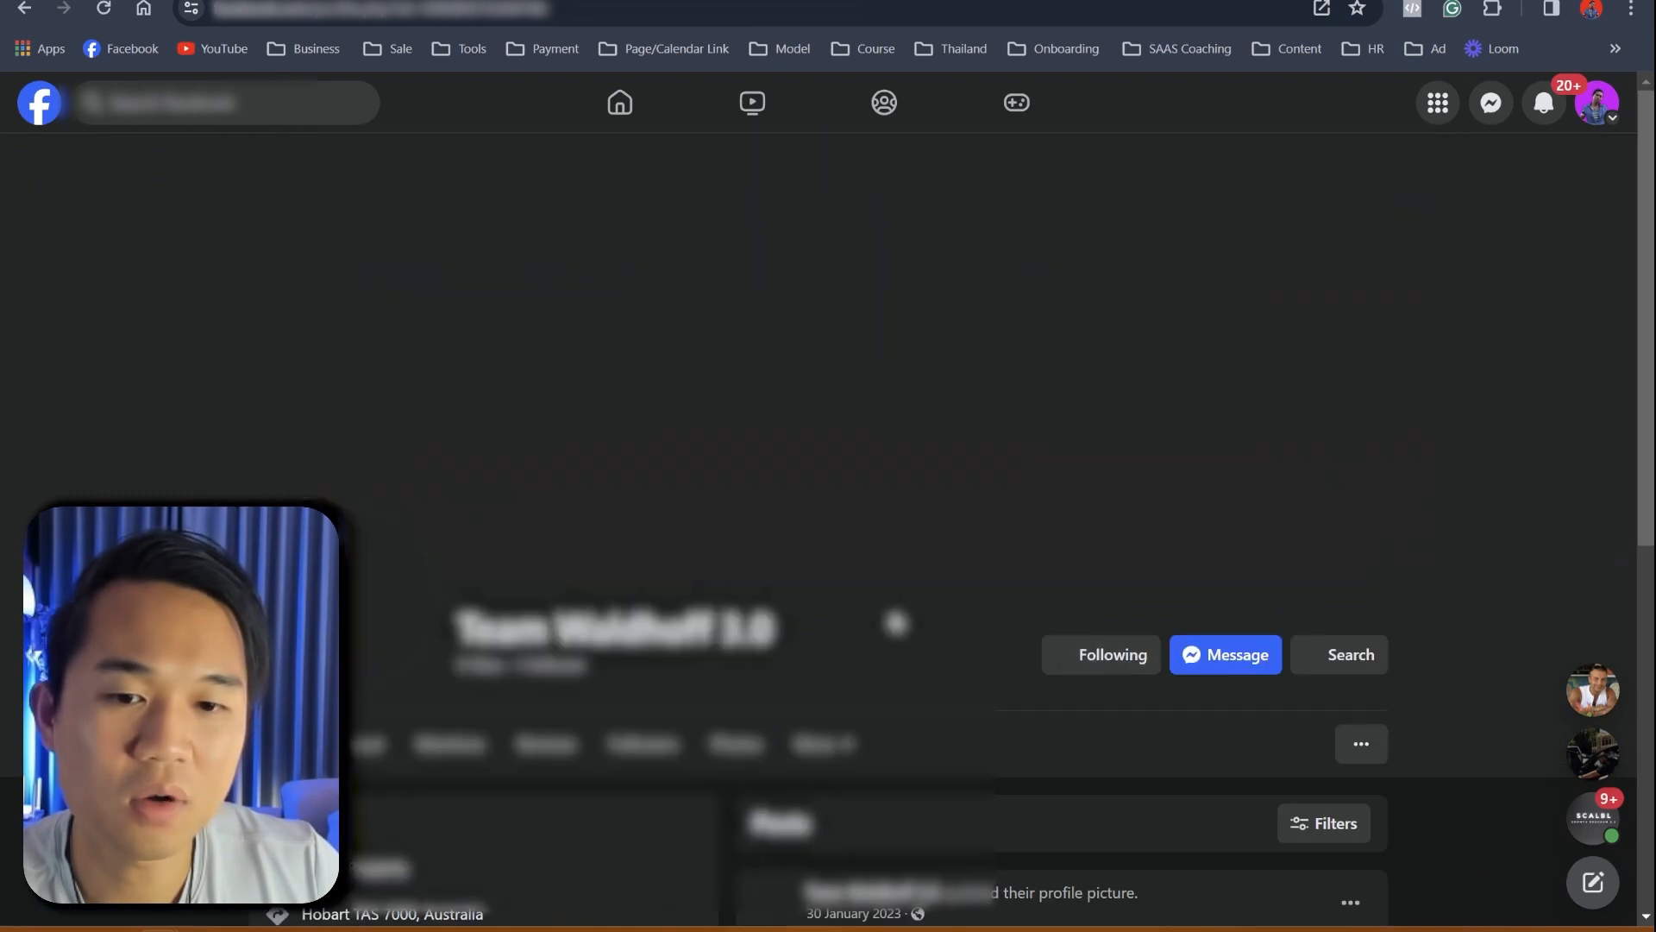
pyautogui.click(1223, 455)
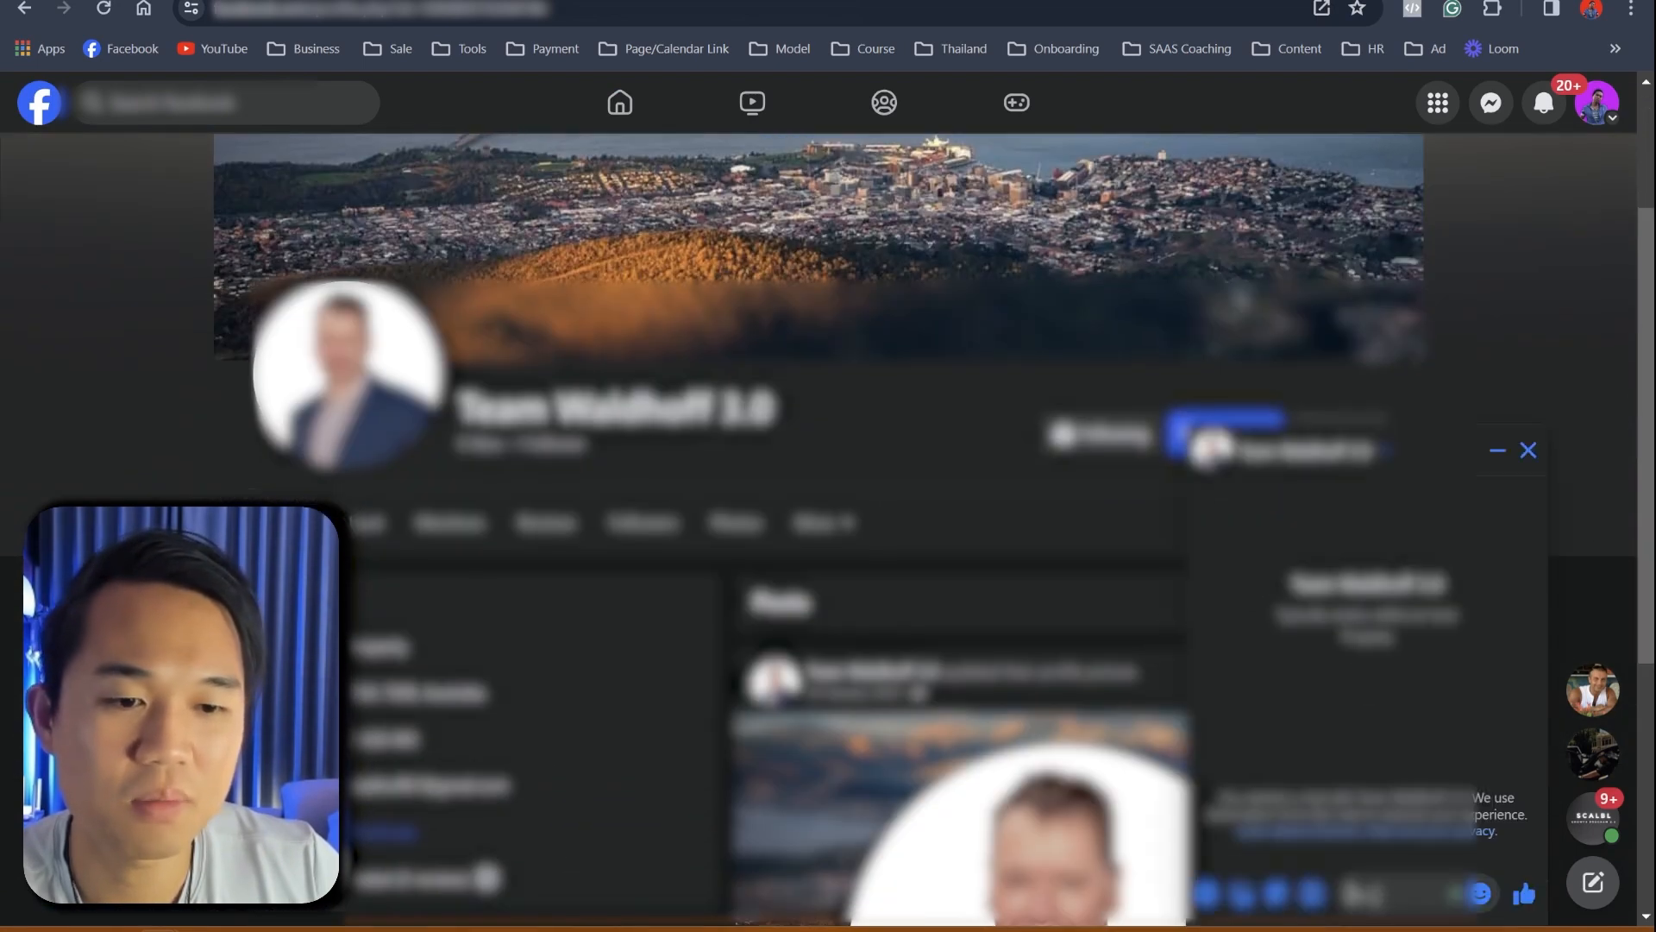
pyautogui.write('hi')
pyautogui.press('Return')
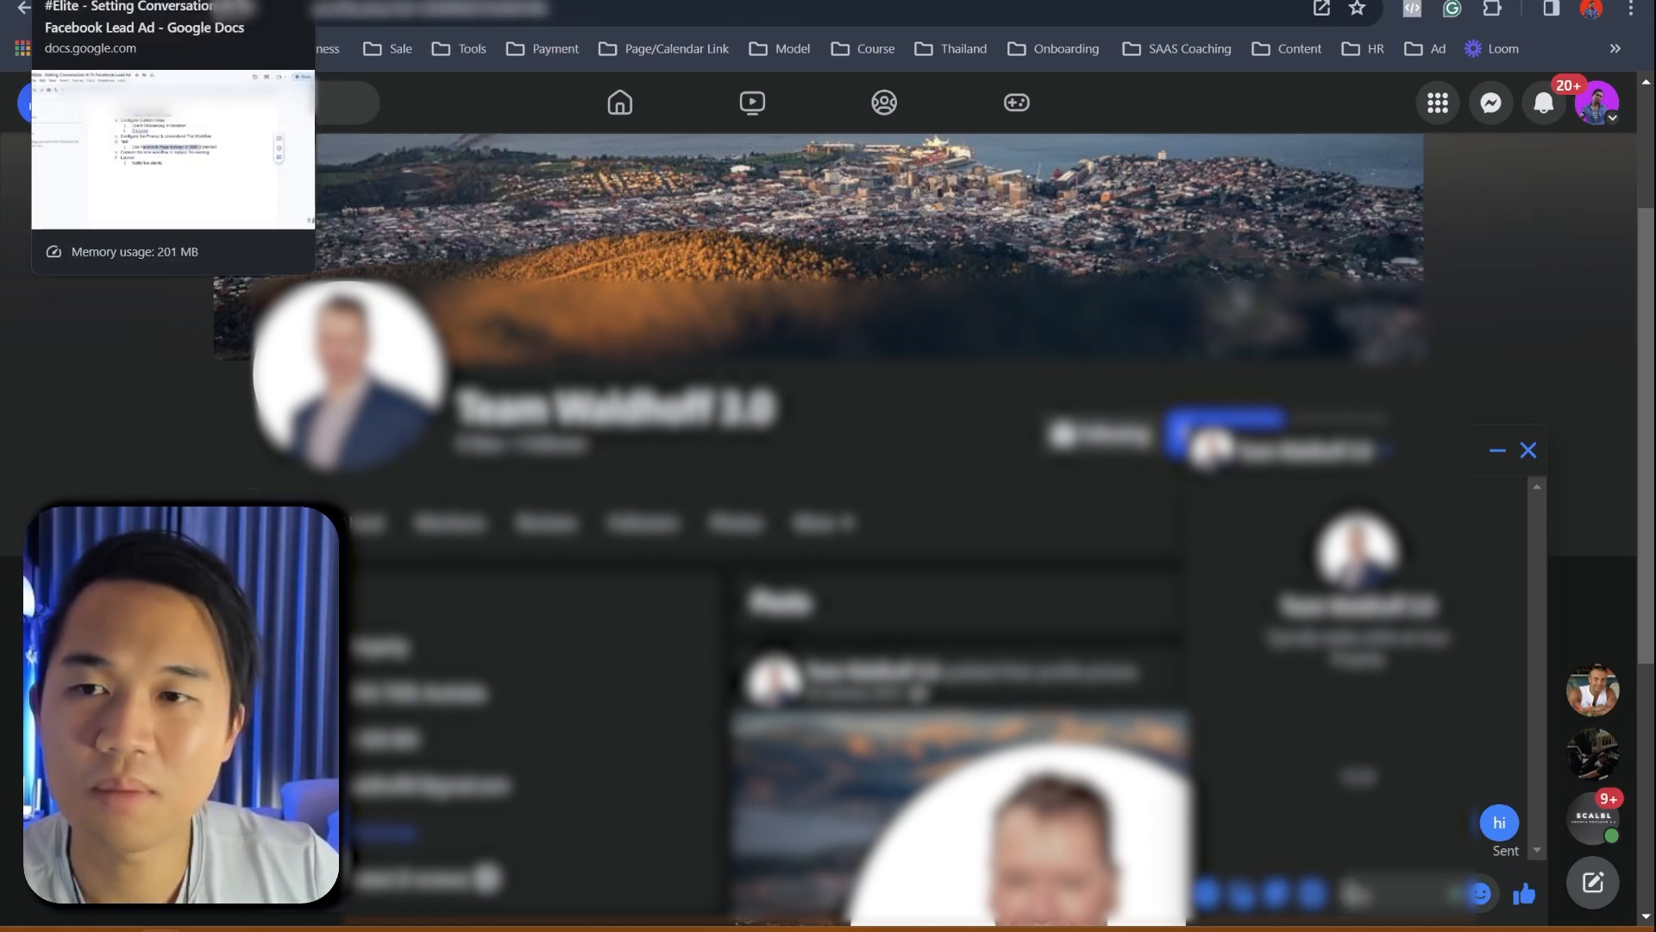
pyautogui.click(584, 2)
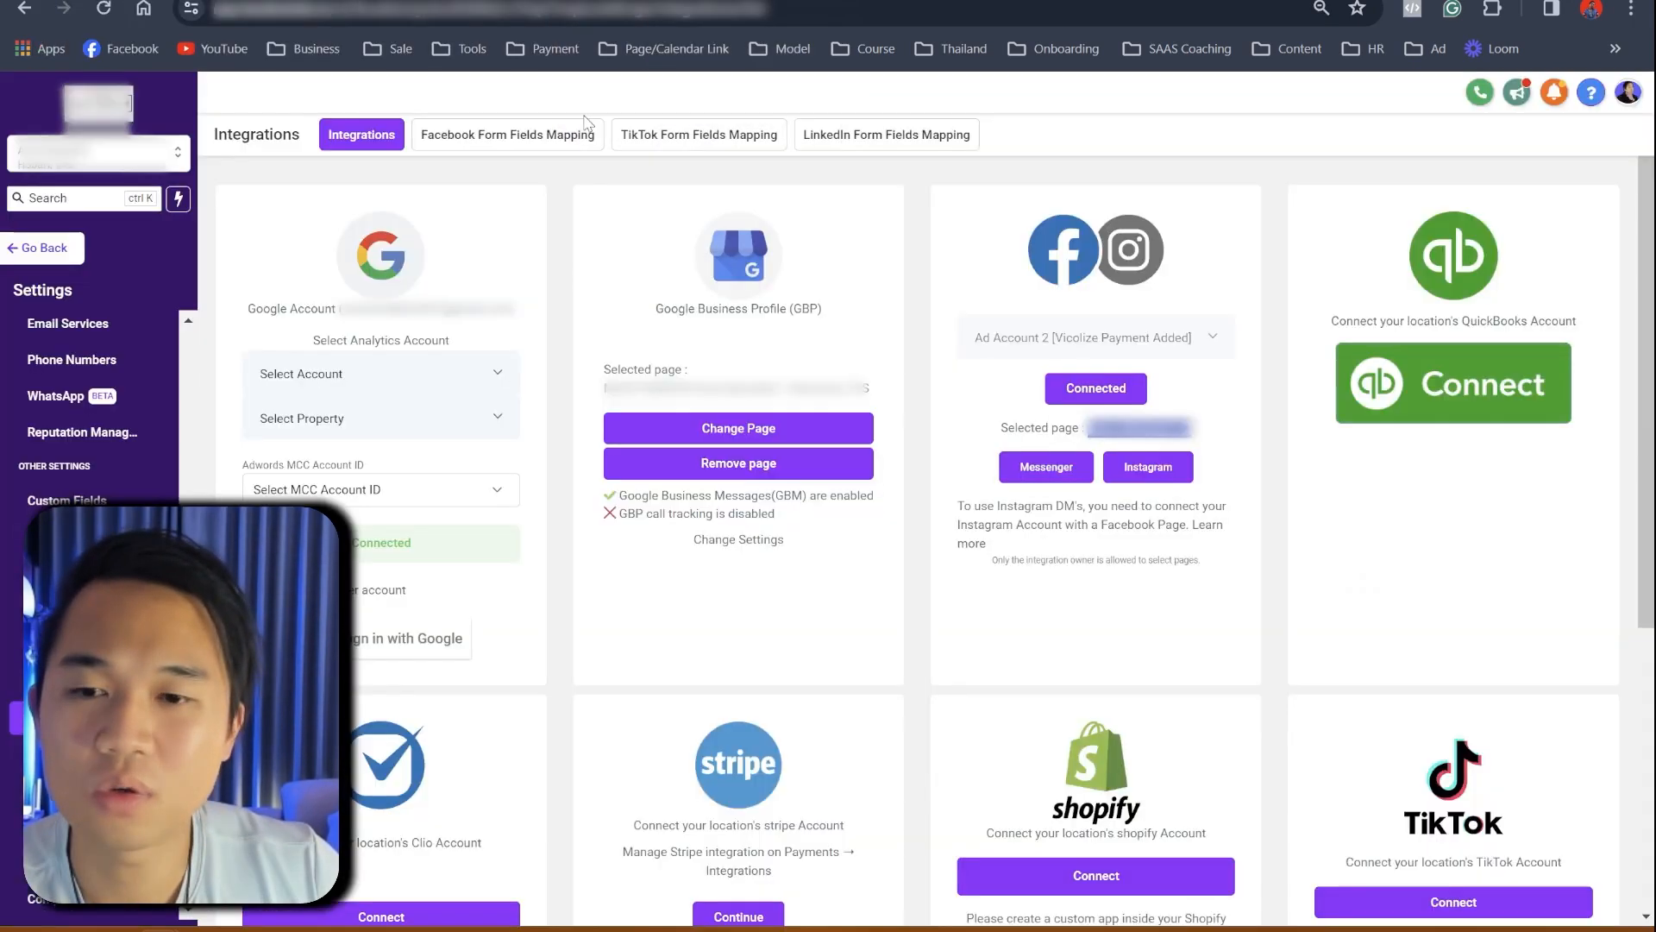
# - Publish '1. Conversation AI Real Estate: Seller Campaign - [Facebook Ad]' from the Conversation AI [Real Estate Agent] folder
pyautogui.click(43, 248)
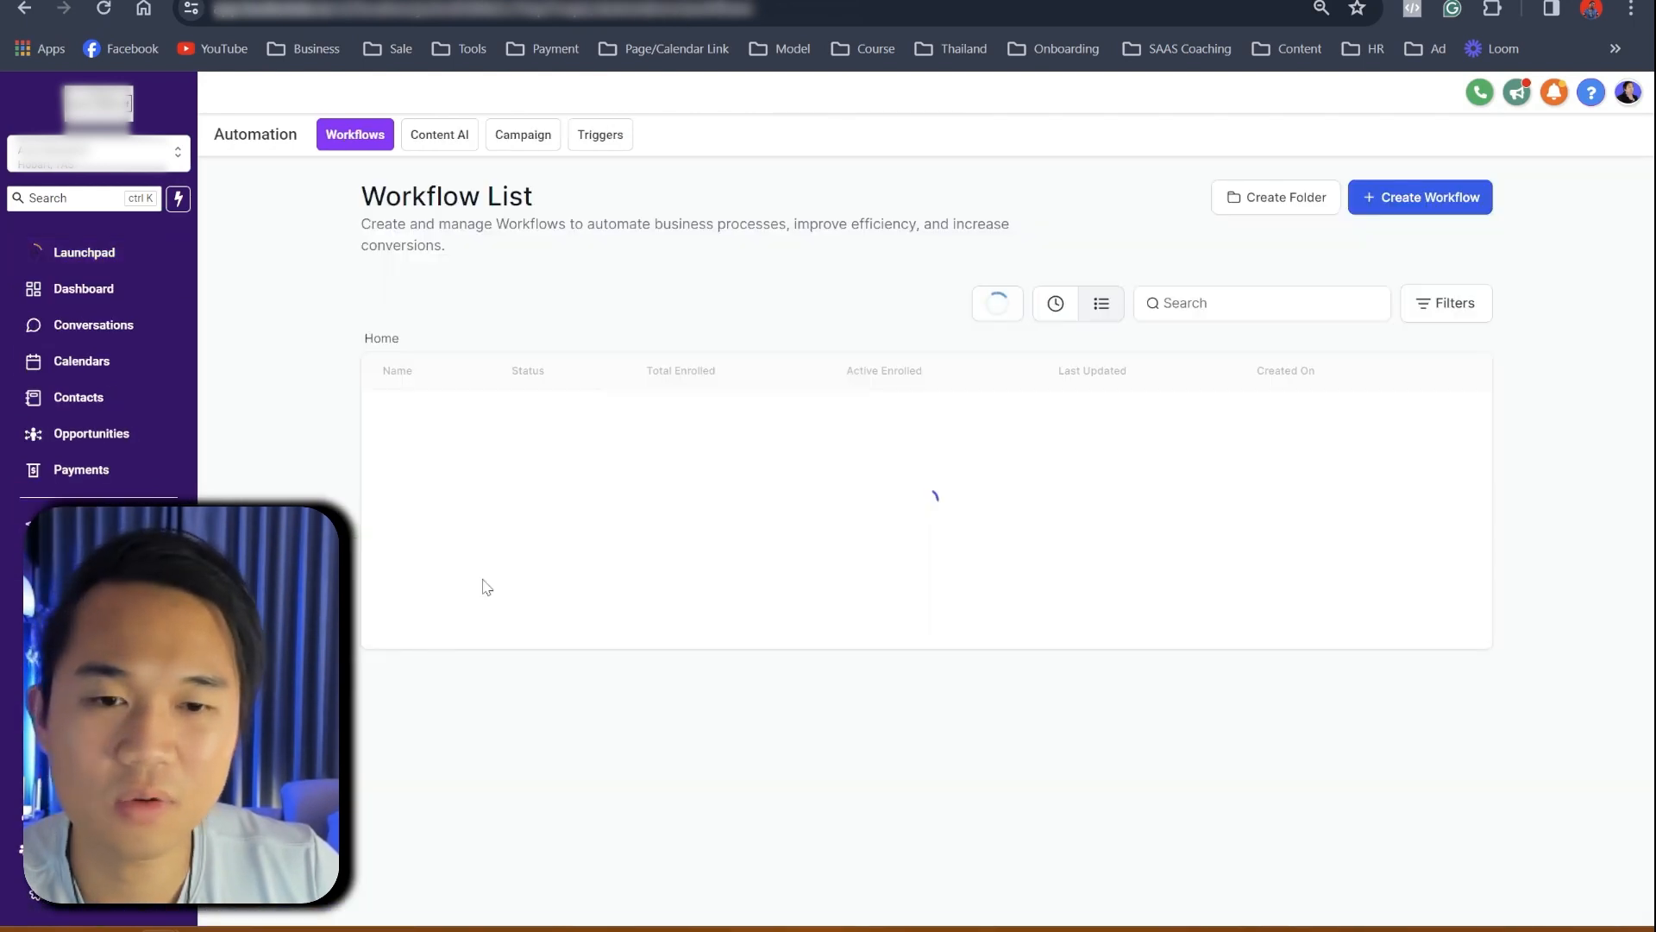
pyautogui.scroll(-2, 739, 716)
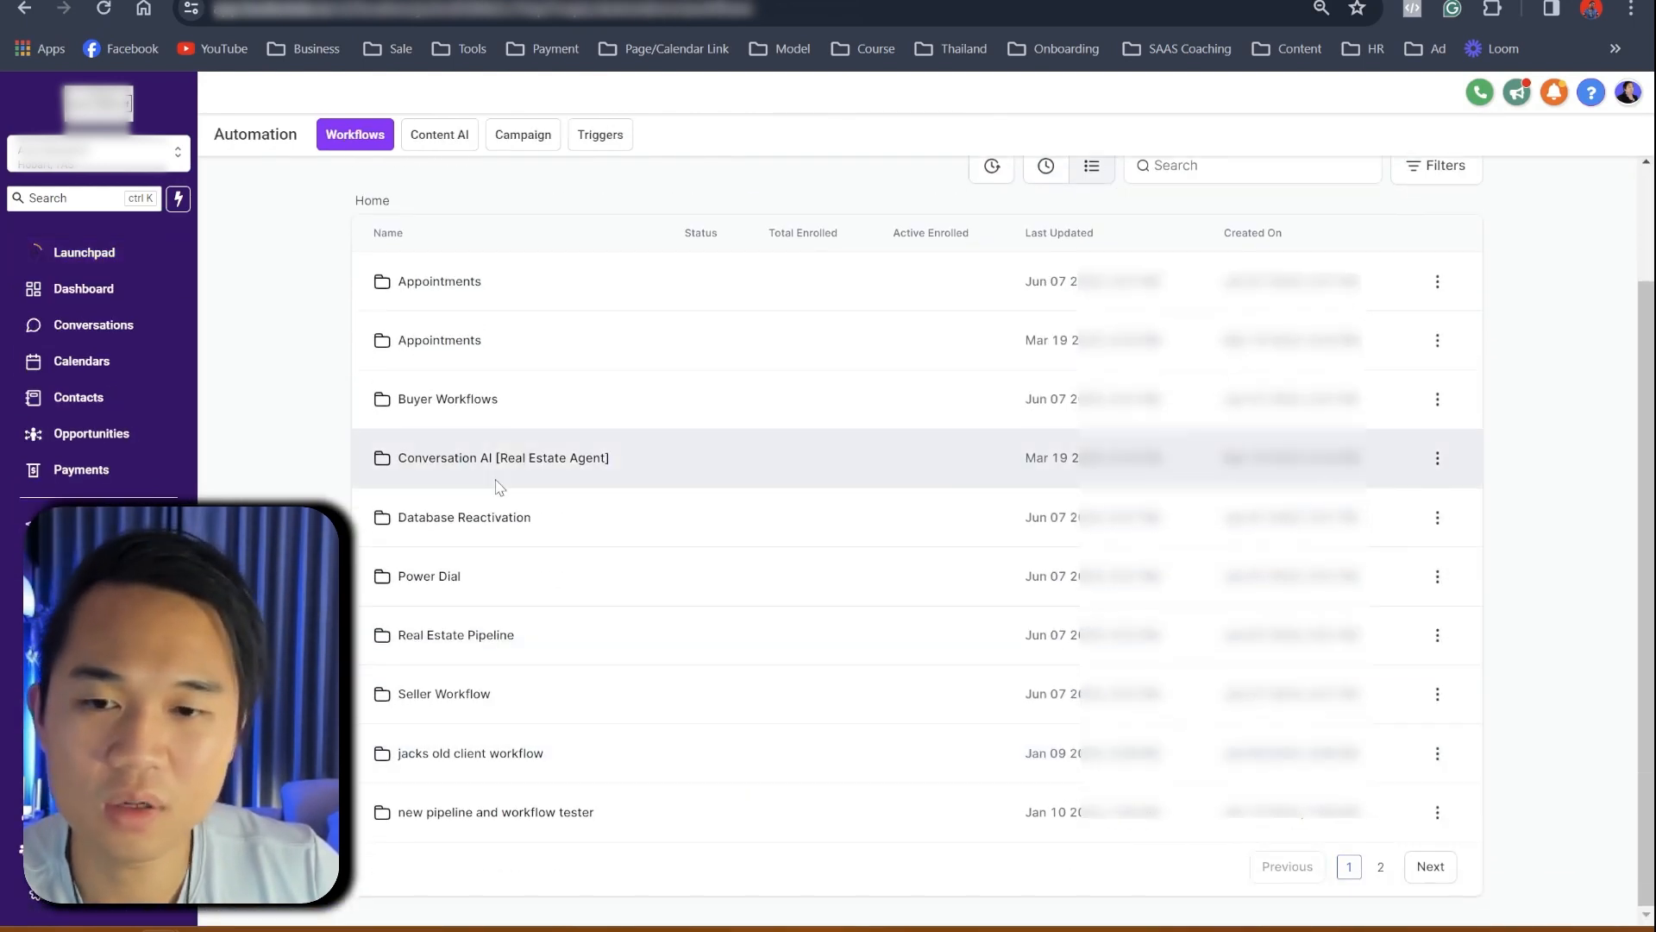
pyautogui.click(475, 466)
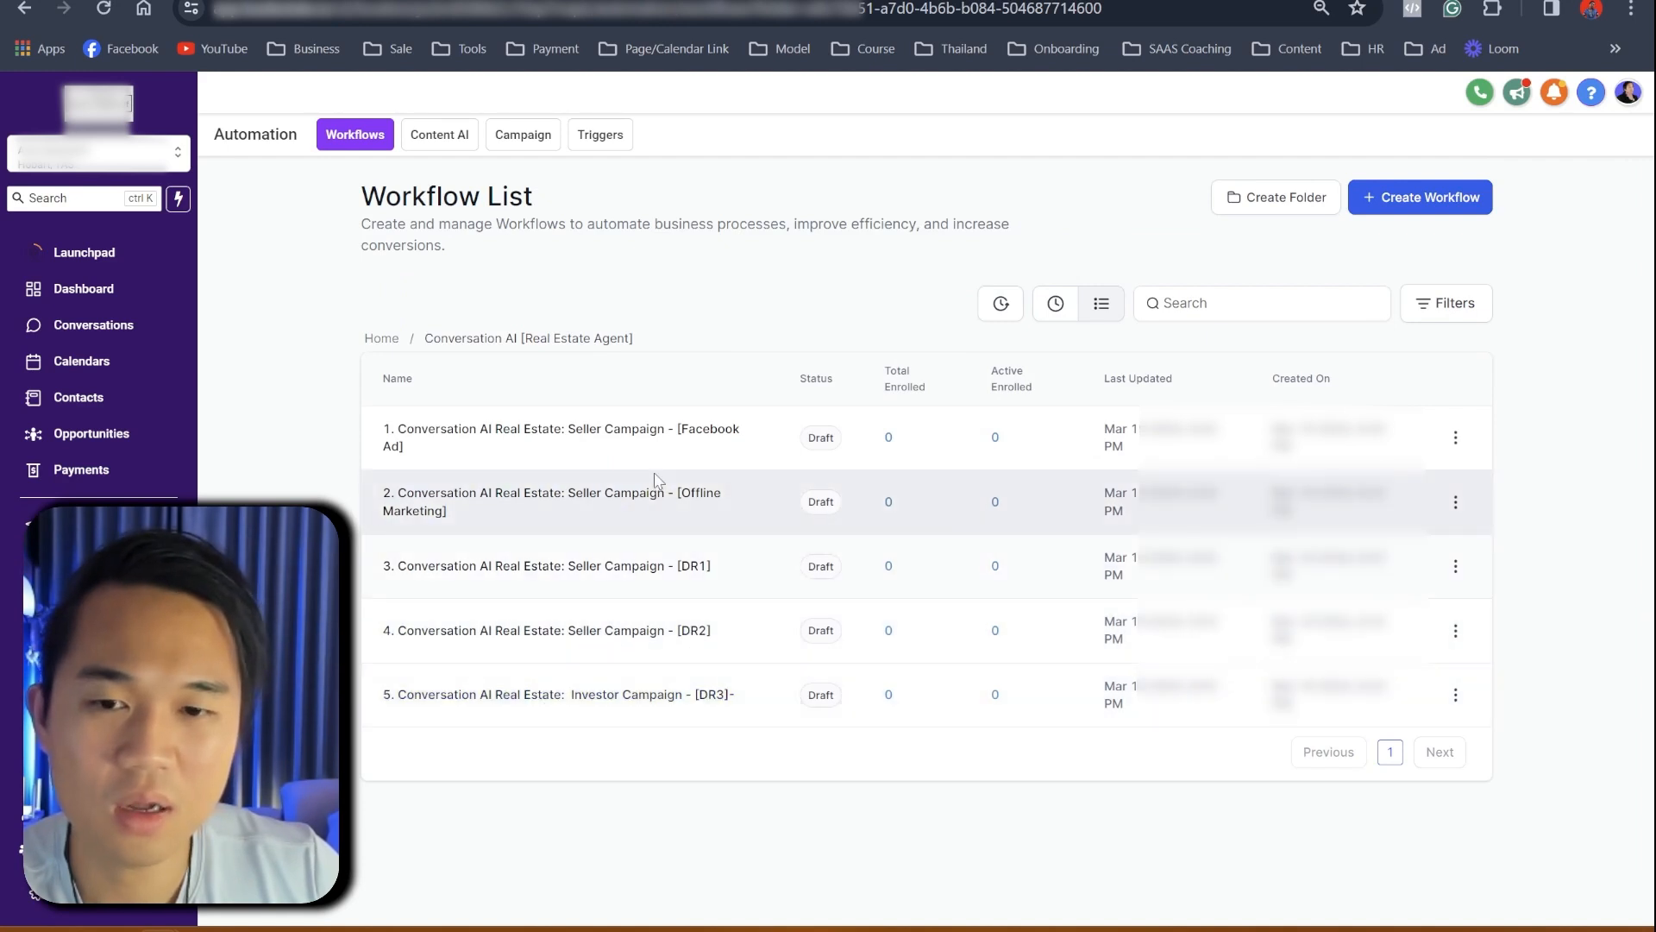
pyautogui.click(636, 437)
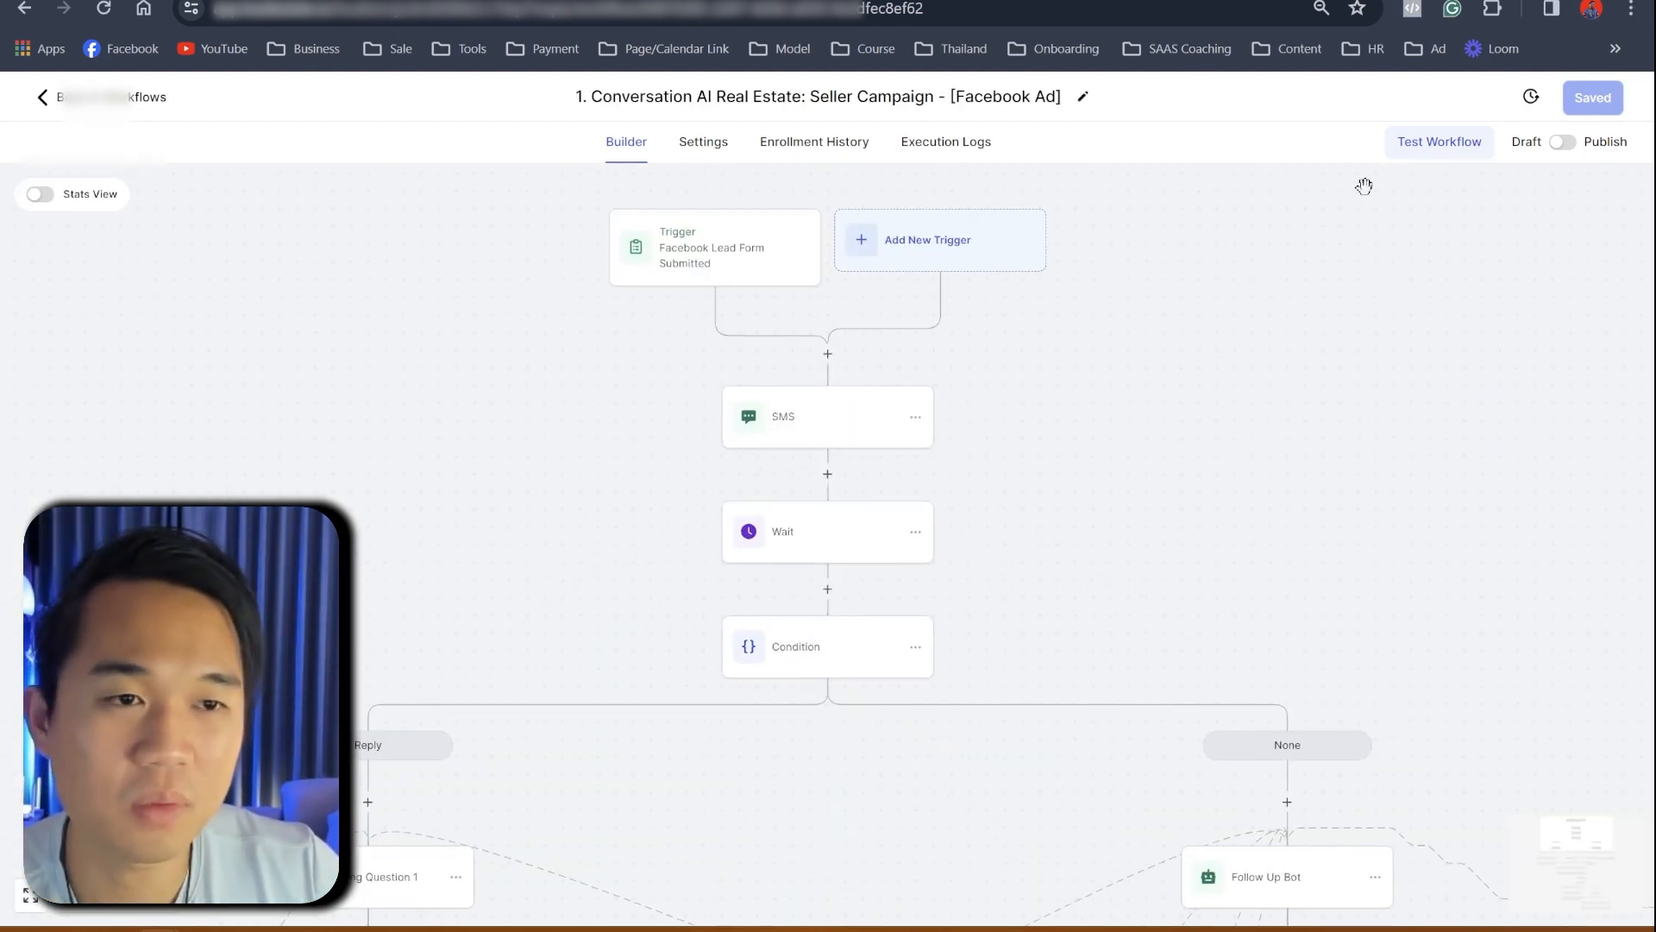
pyautogui.click(1562, 141)
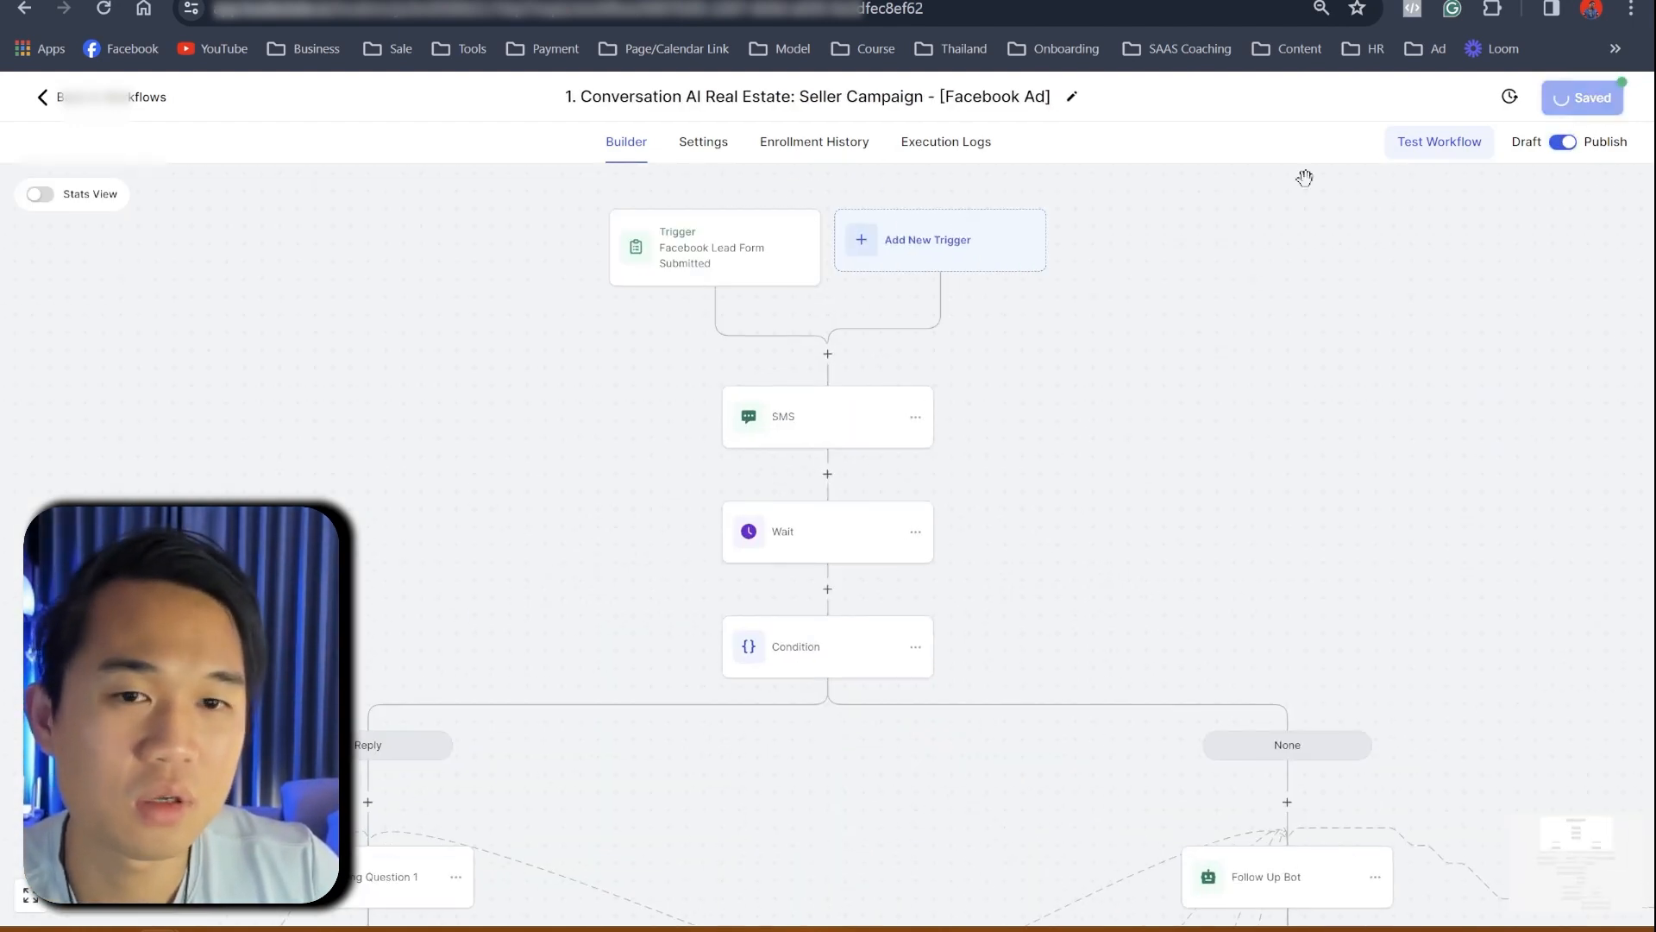
pyautogui.click(118, 98)
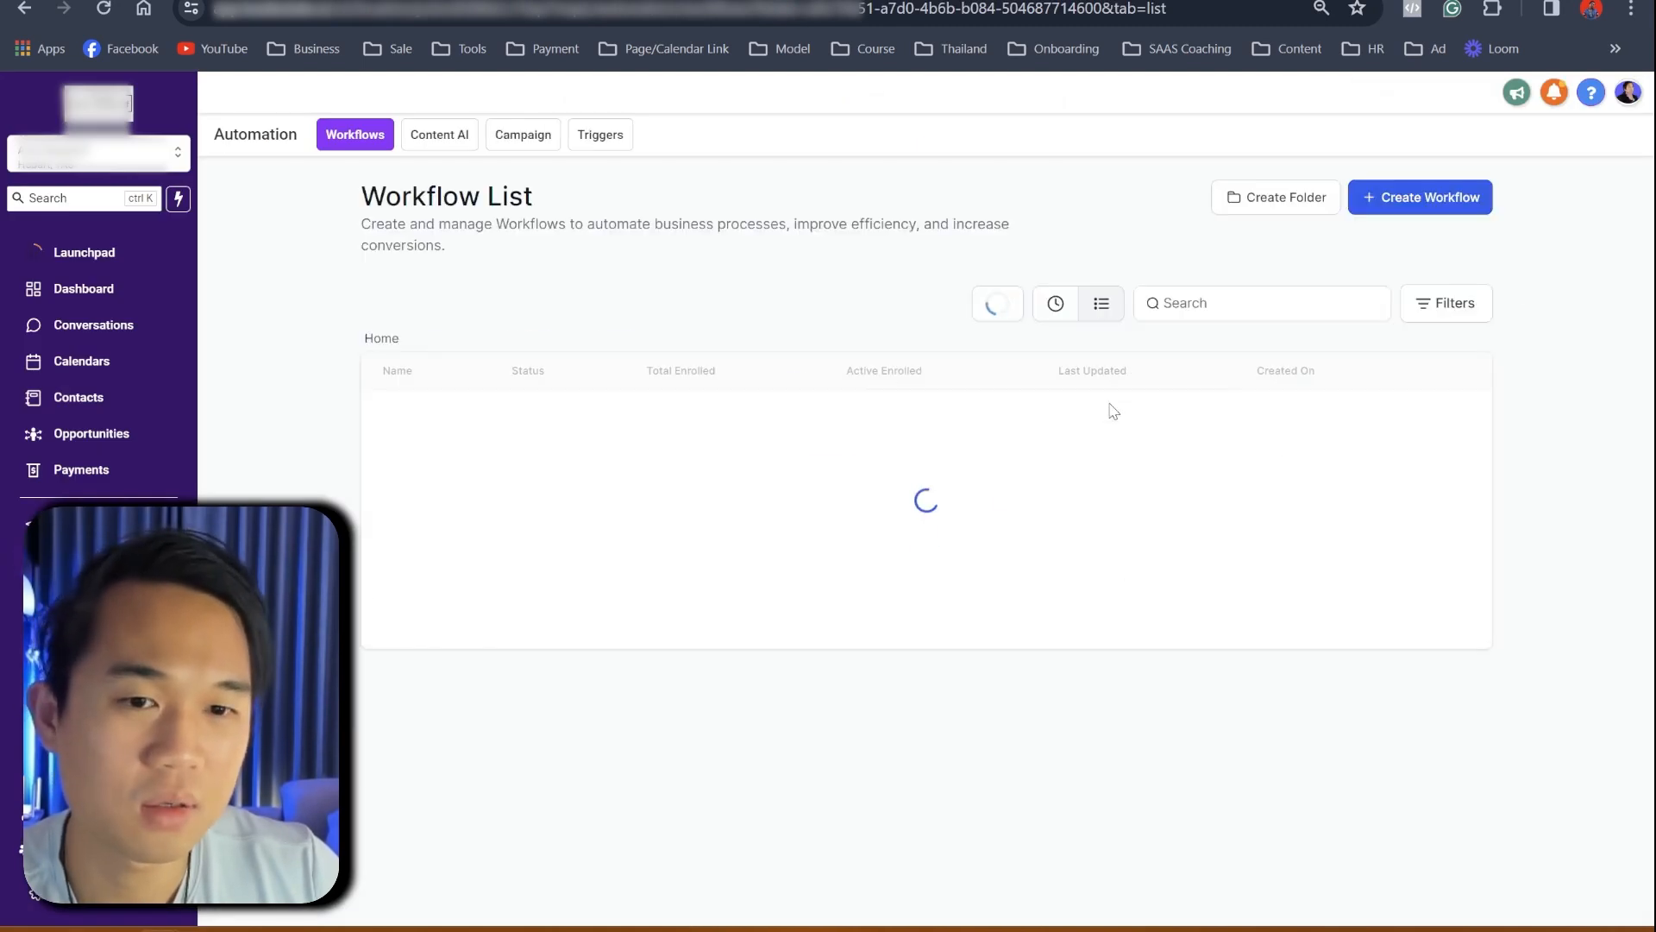
# - Duplicate the Facebook Ad workflow with its prefilled name and open the copy
pyautogui.click(1456, 437)
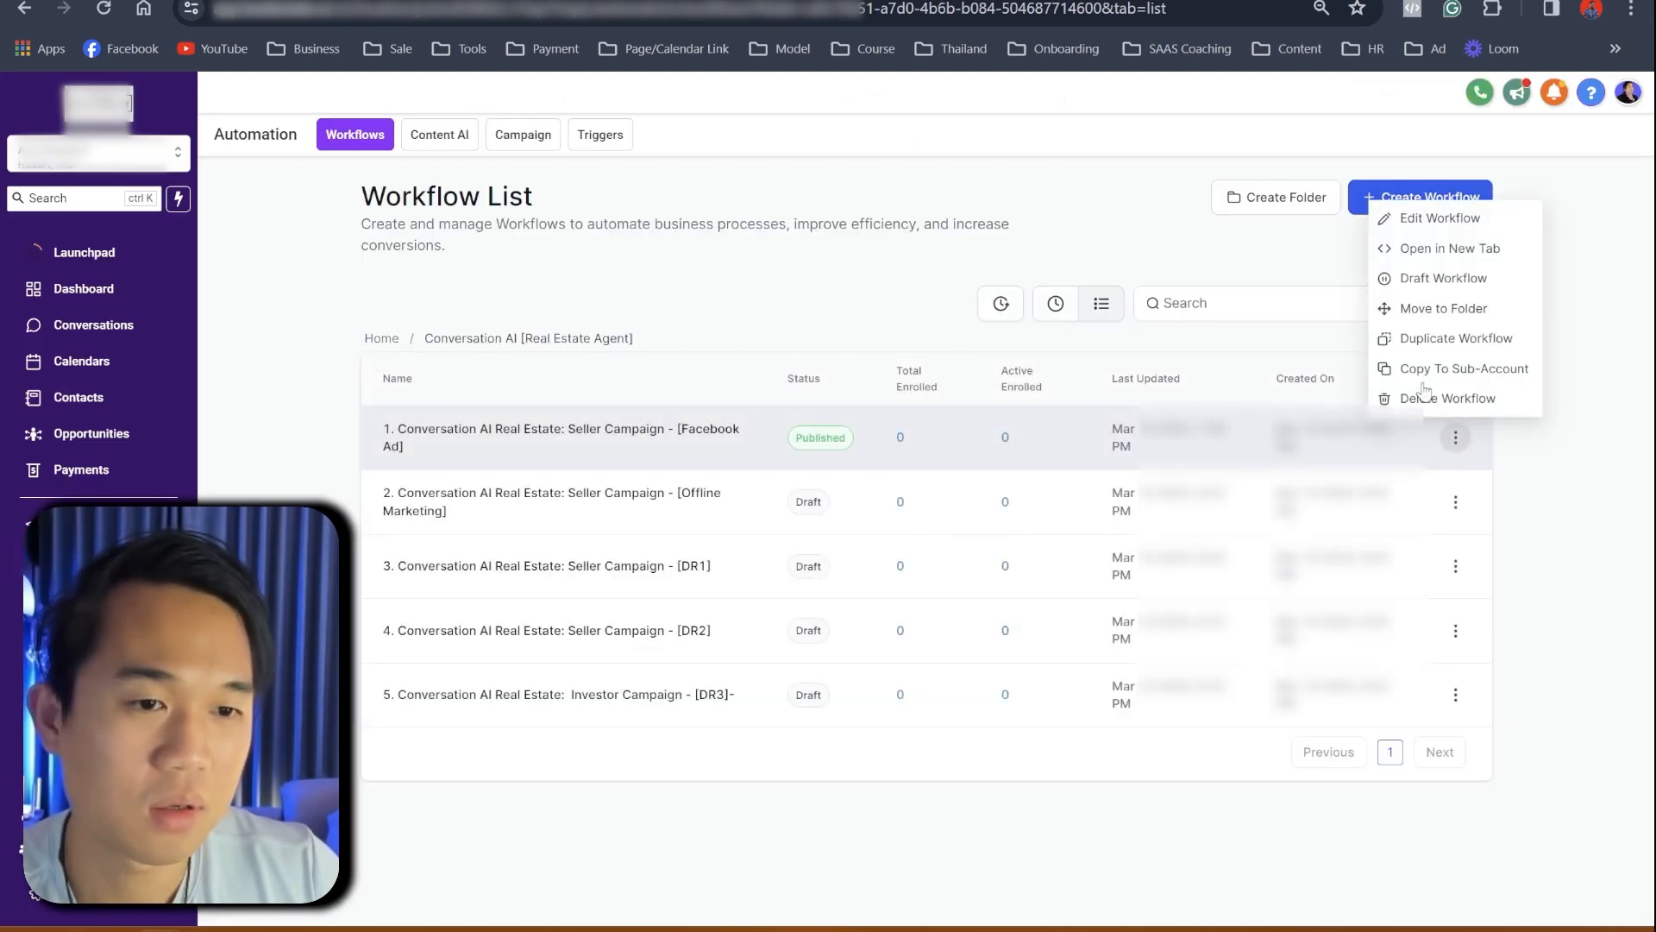
pyautogui.click(1424, 340)
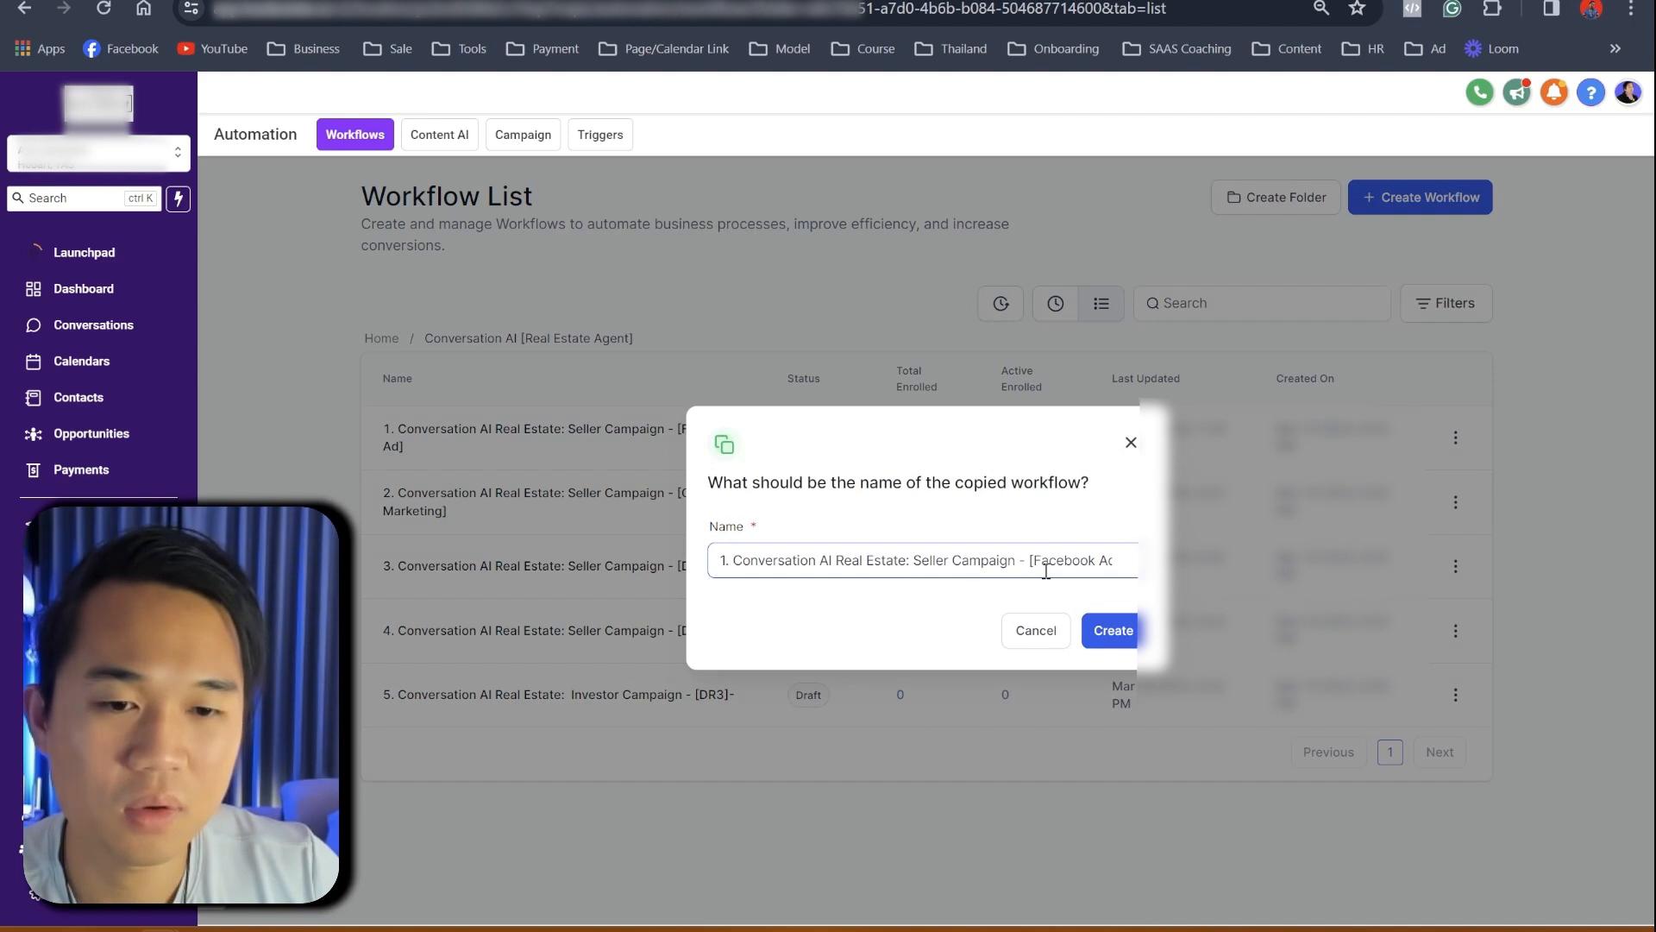
pyautogui.moveTo(1030, 563); pyautogui.dragTo(1126, 556)
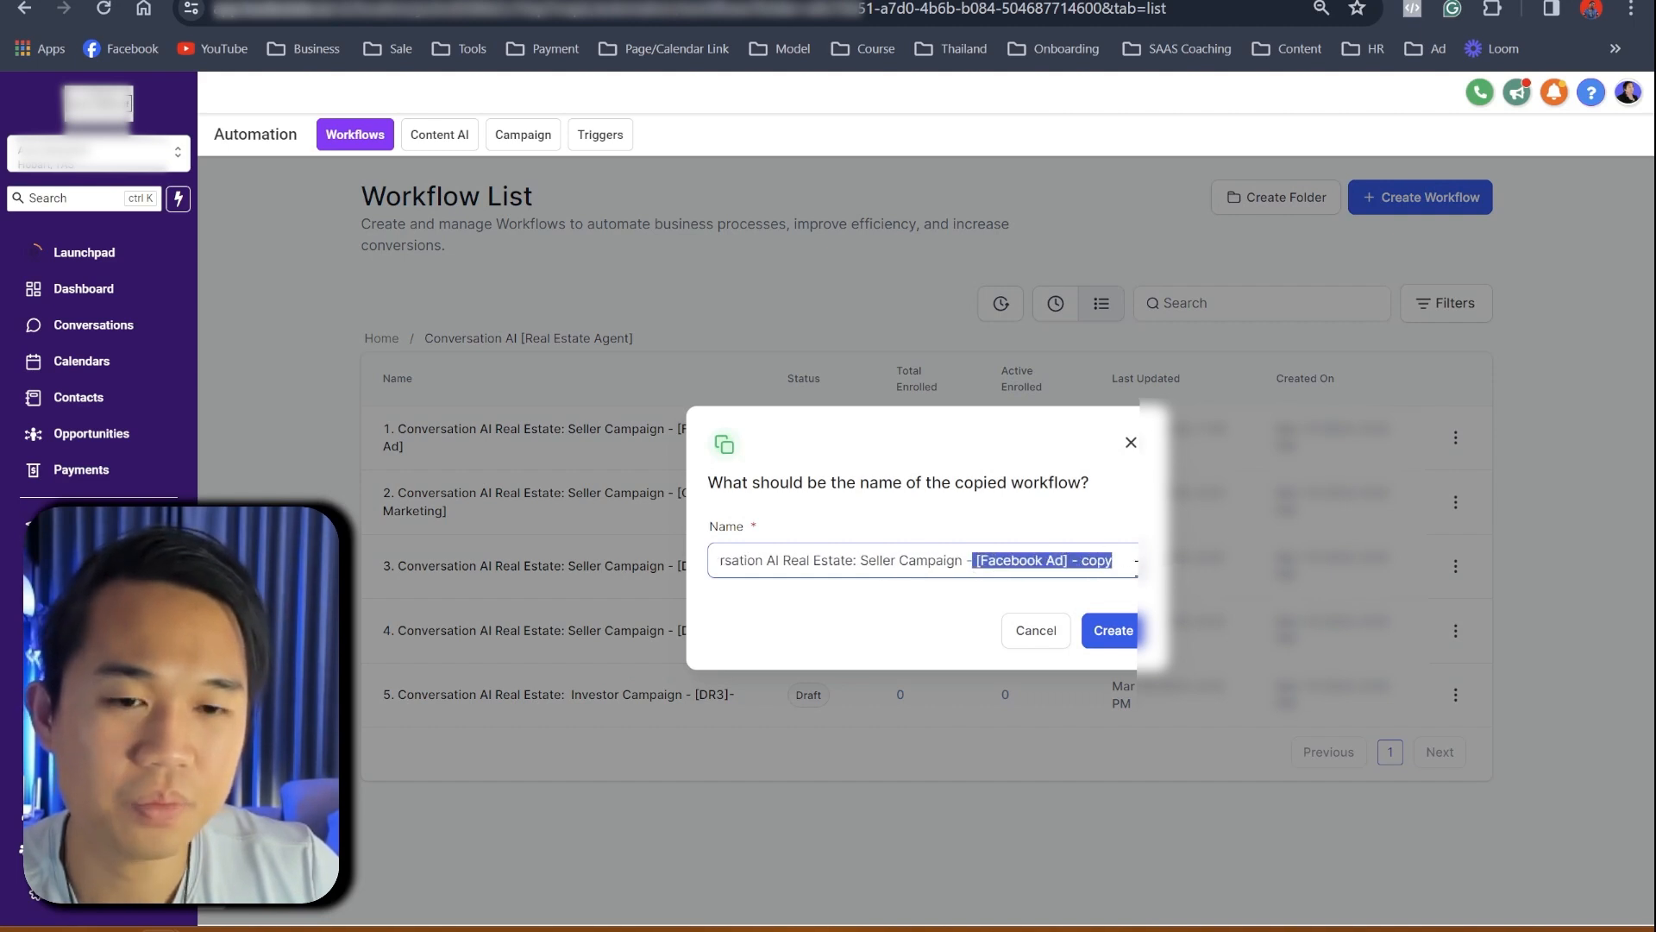
pyautogui.click(1065, 561)
pyautogui.click(1112, 629)
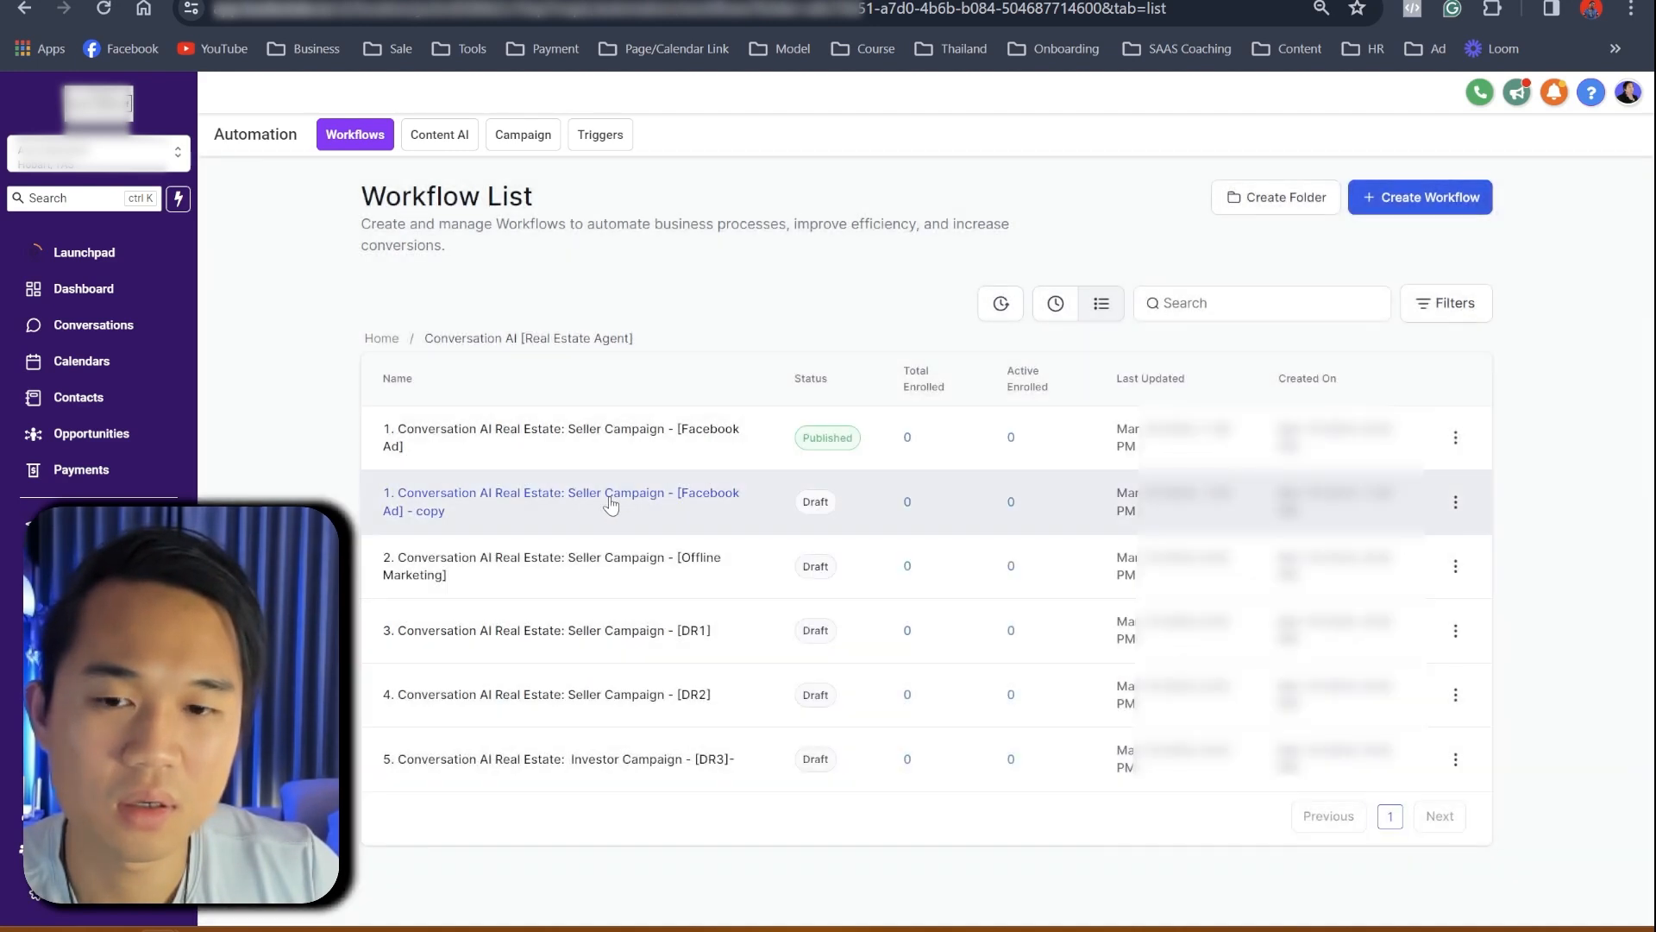
pyautogui.click(611, 506)
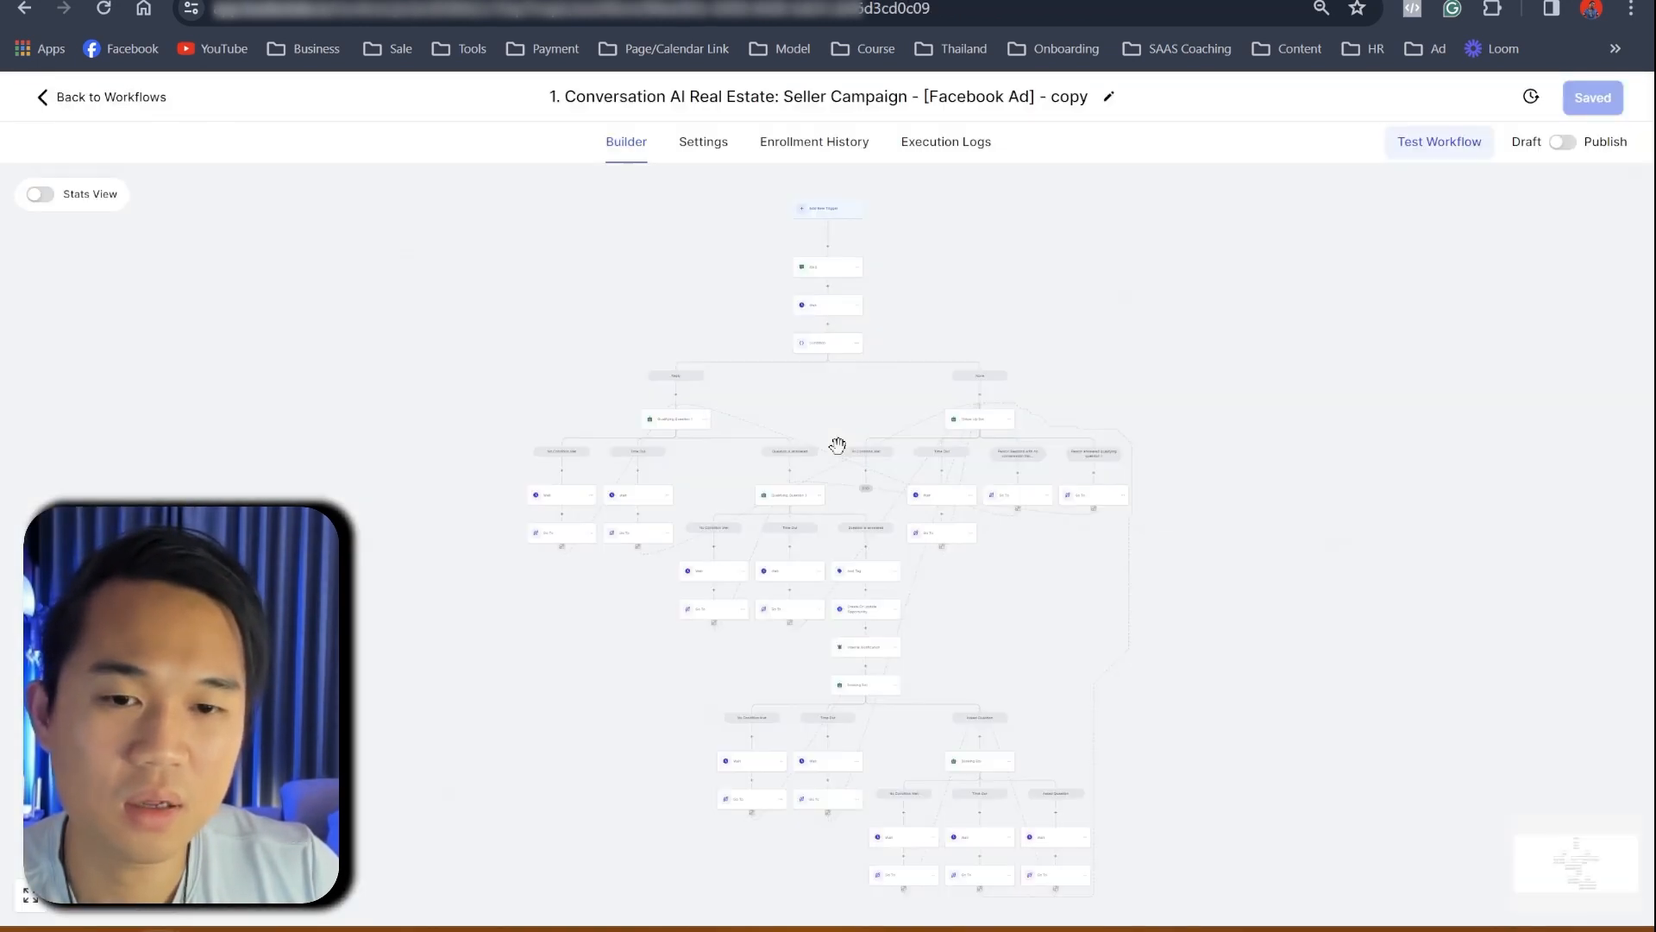
# - Add a Messenger action between the SMS and Wait steps
pyautogui.click(839, 431)
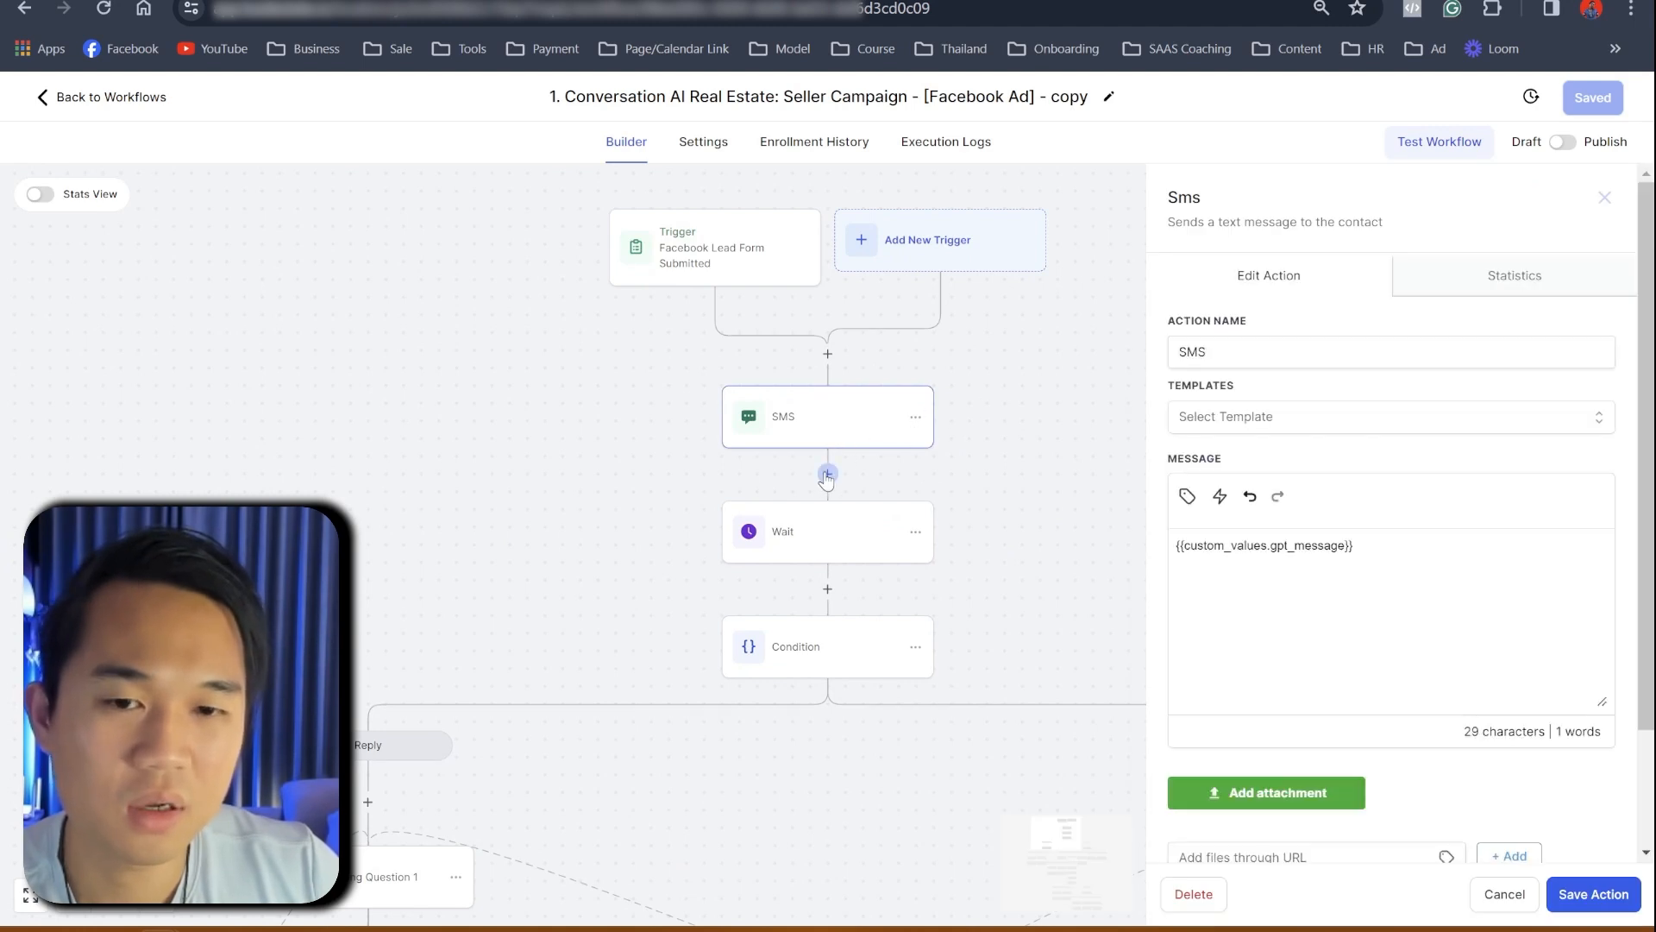
pyautogui.click(827, 474)
pyautogui.write('mes')
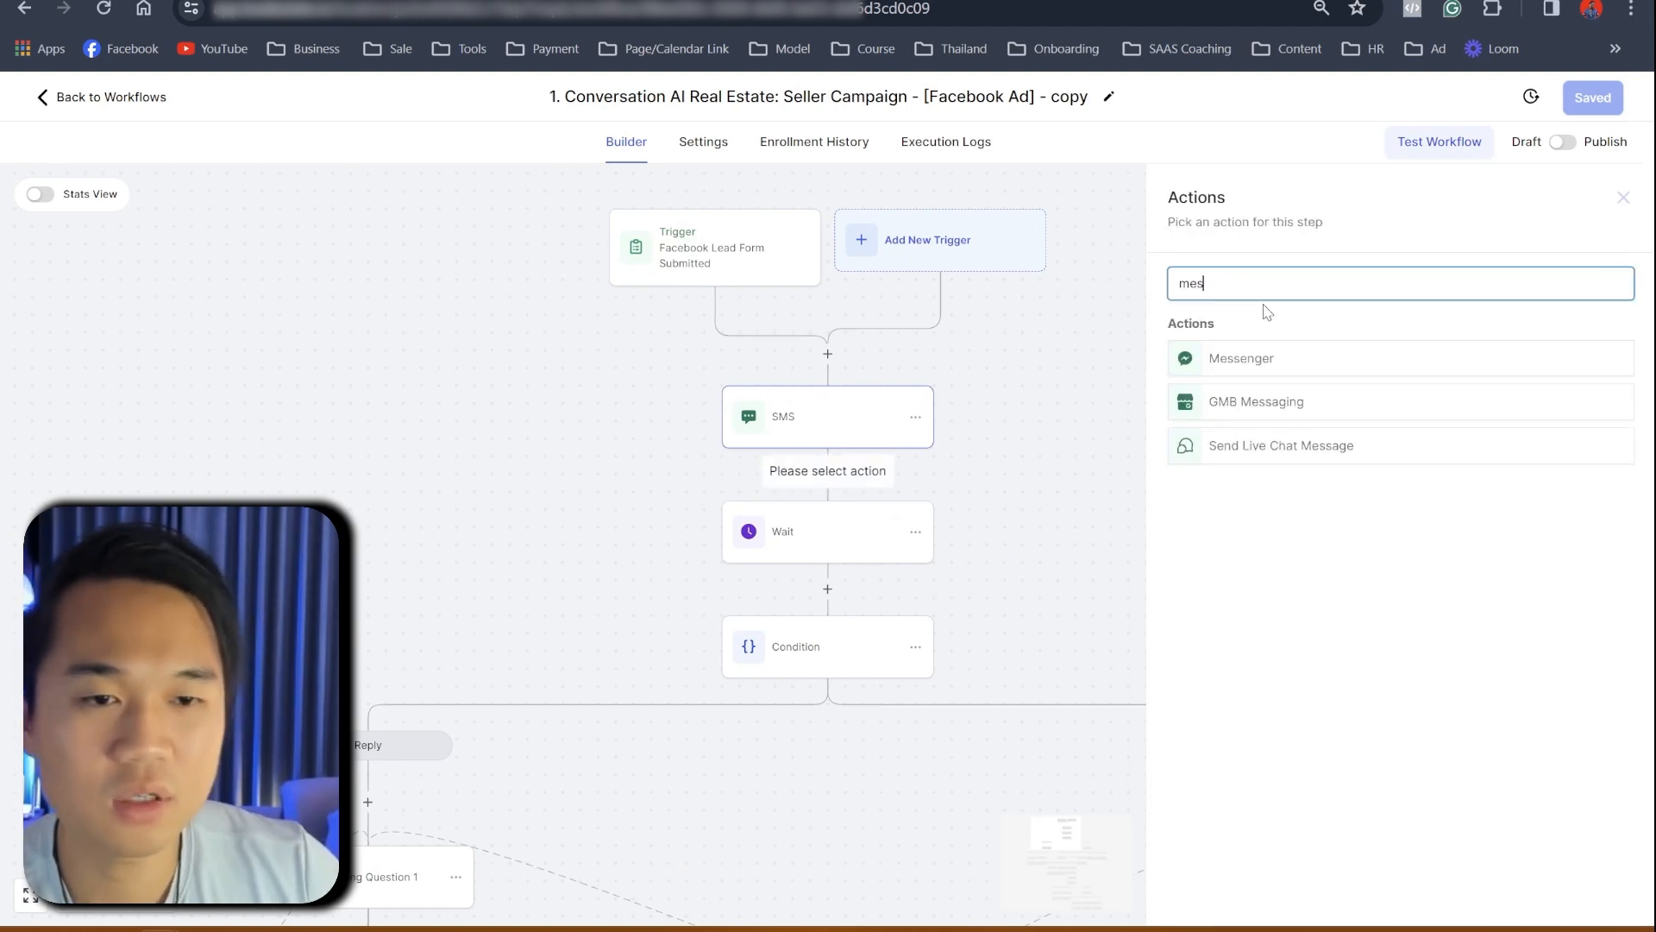
pyautogui.click(1253, 366)
pyautogui.click(1395, 610)
pyautogui.write('d')
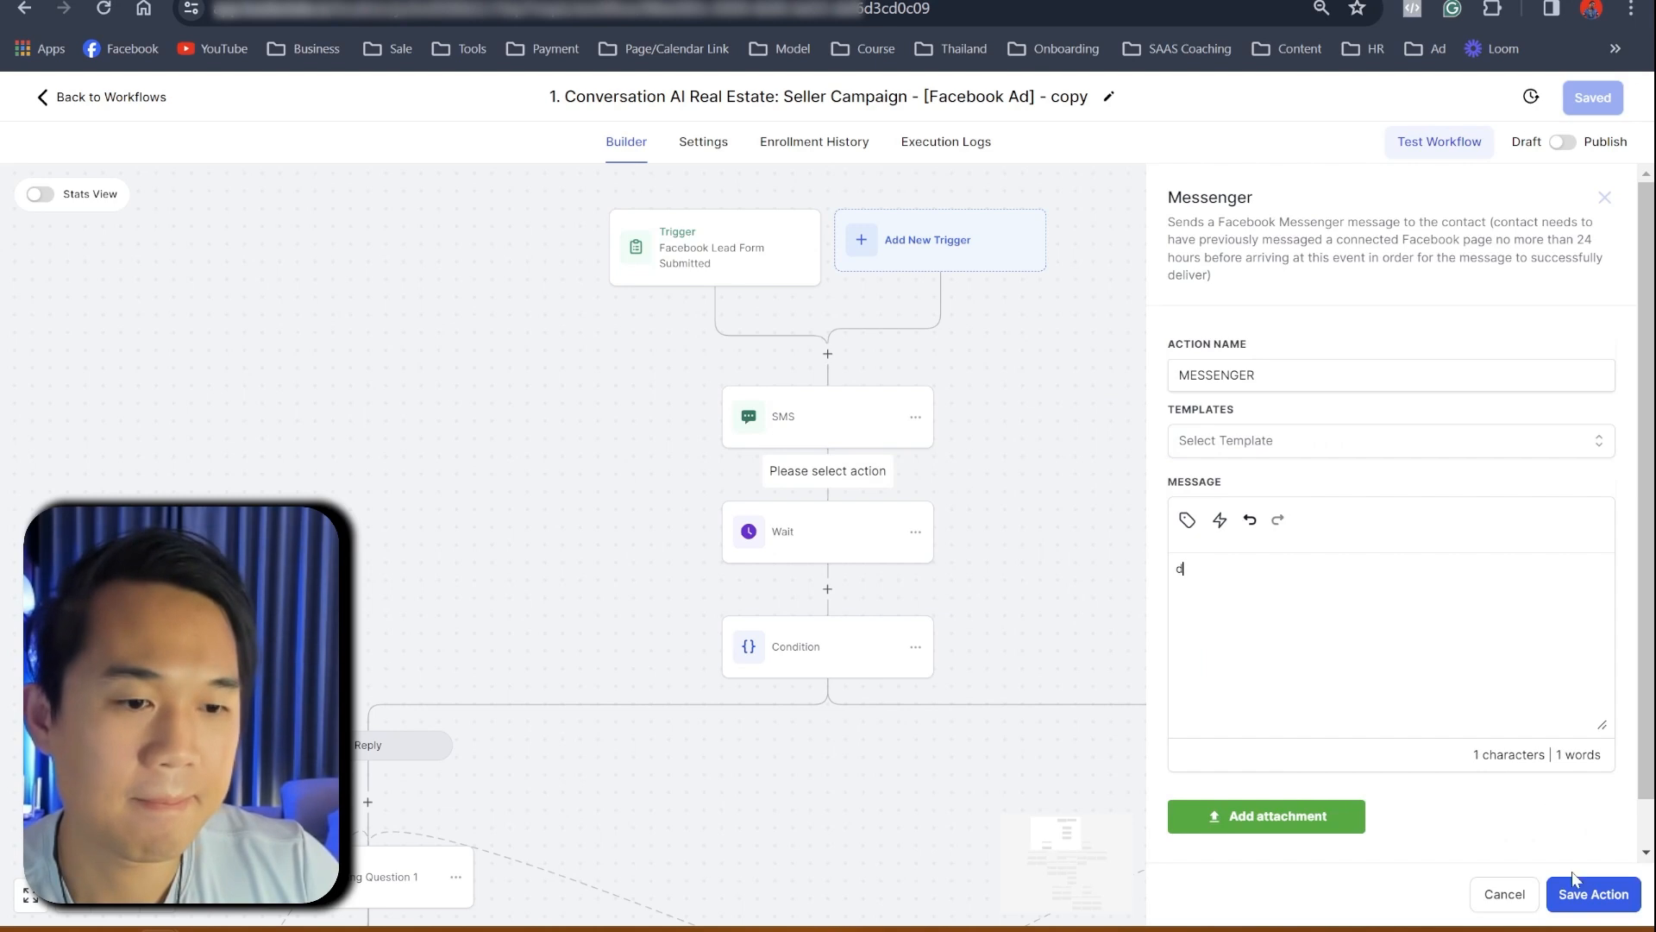
pyautogui.click(1564, 897)
# - Give the Messenger step the SMS message {{custom_values.gpt_message}} and save the workflow
pyautogui.click(817, 434)
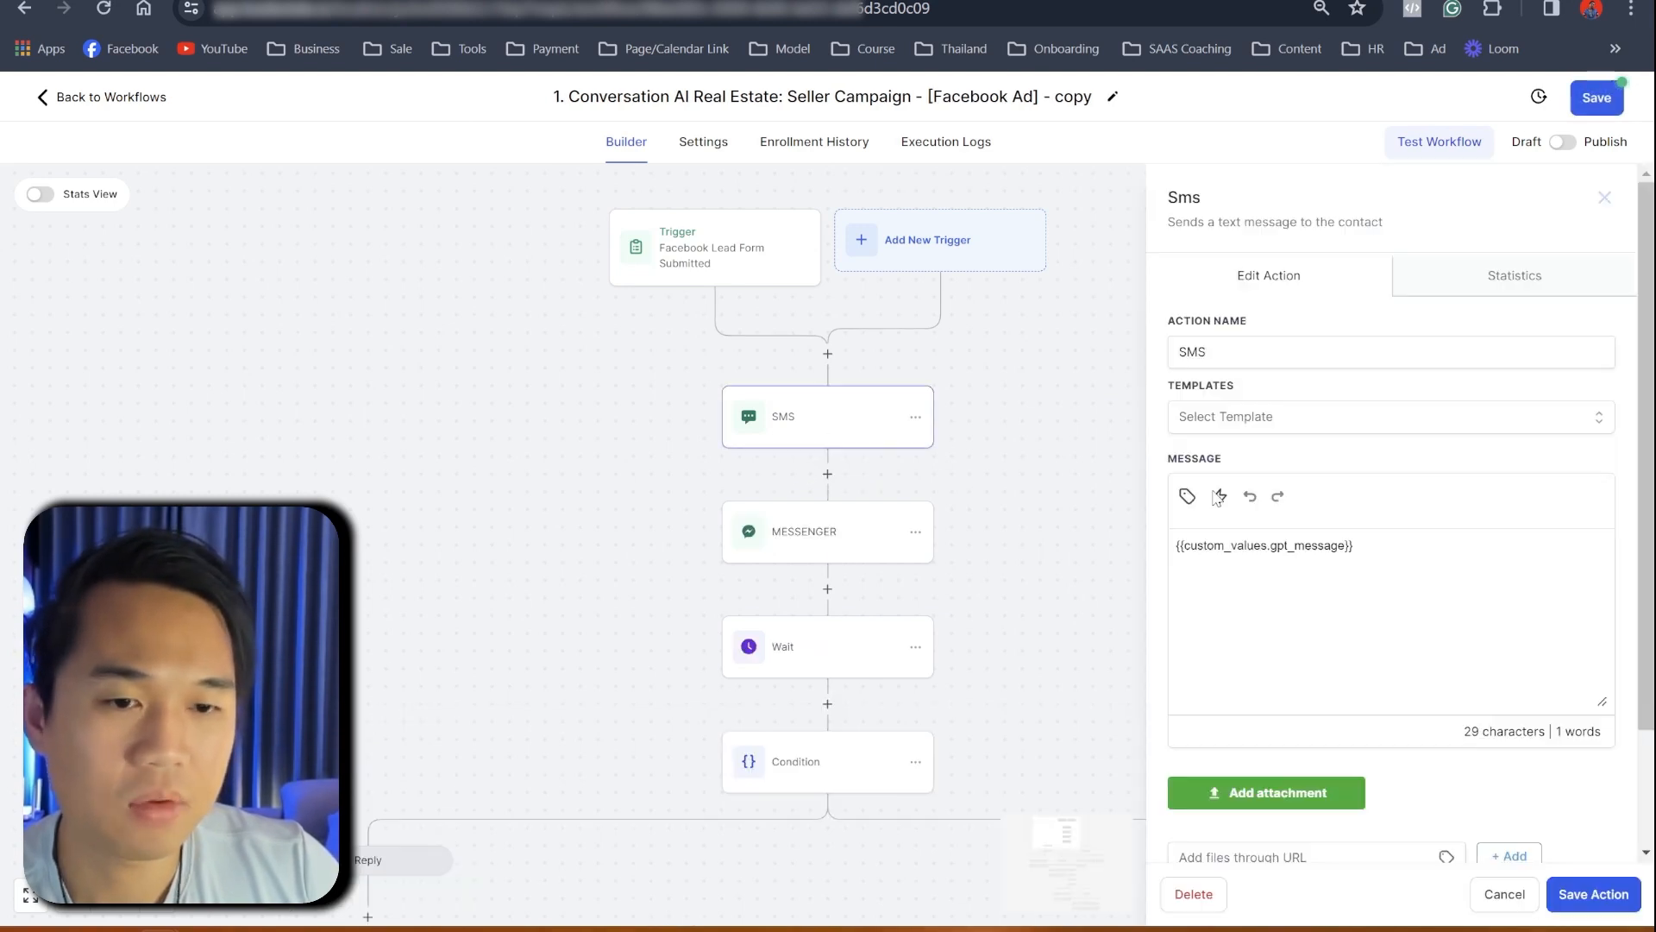
pyautogui.moveTo(1352, 545); pyautogui.dragTo(1175, 545)
pyautogui.hotkey('ctrl', 'c')
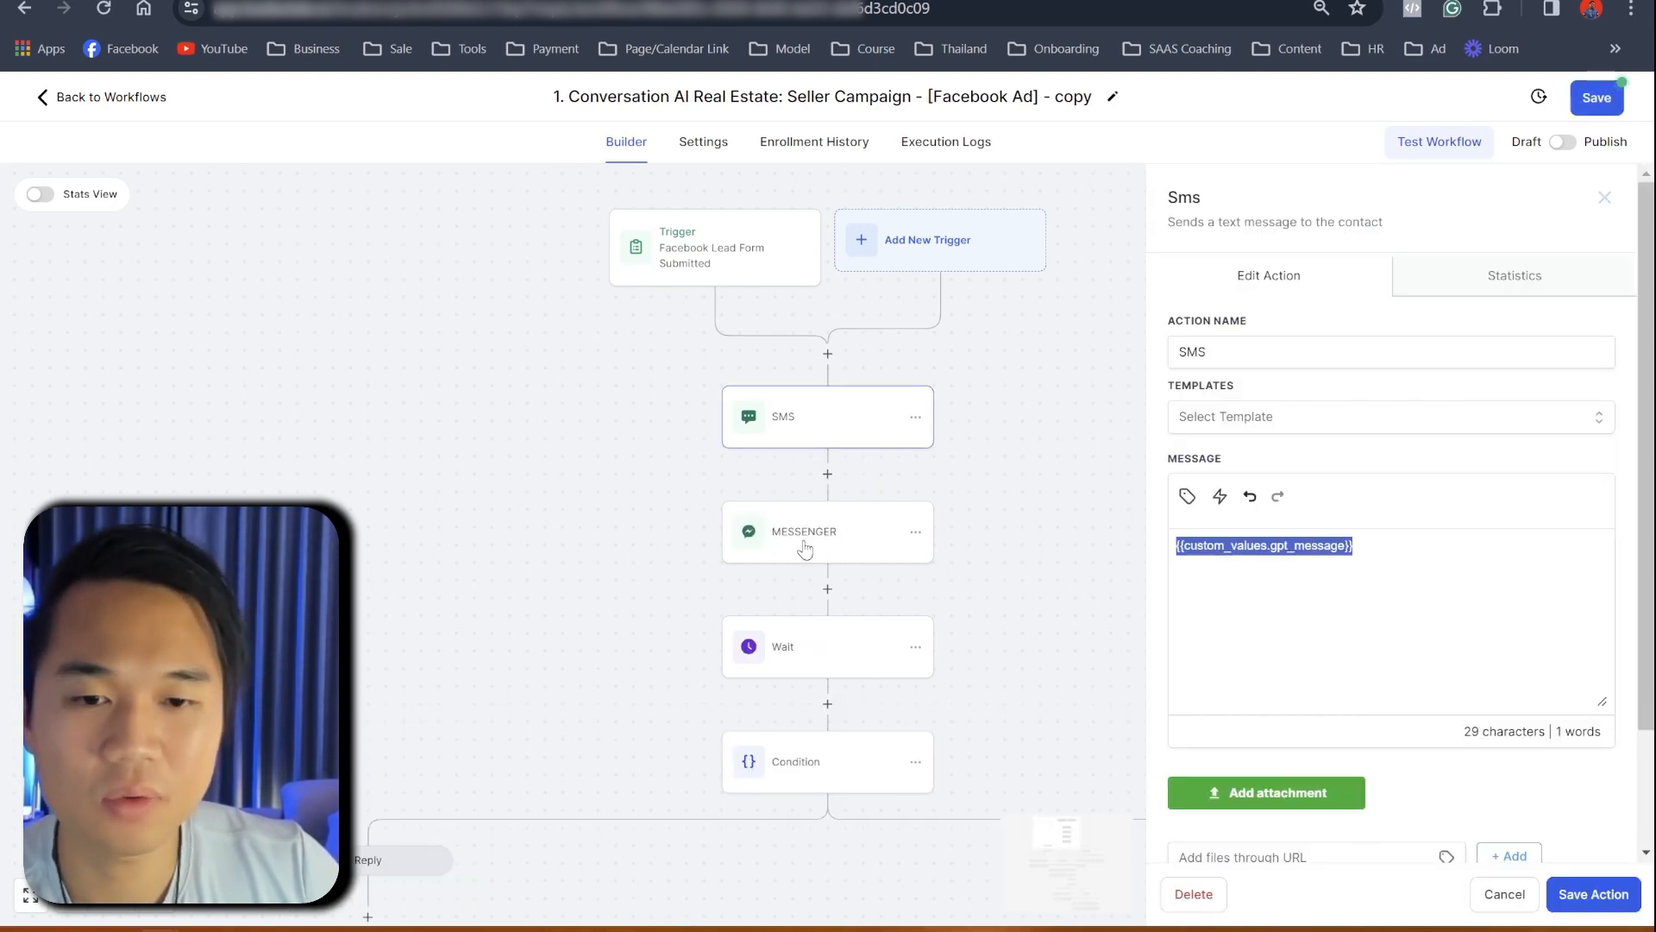
pyautogui.click(777, 545)
pyautogui.click(1249, 563)
pyautogui.hotkey('ctrl', 'v')
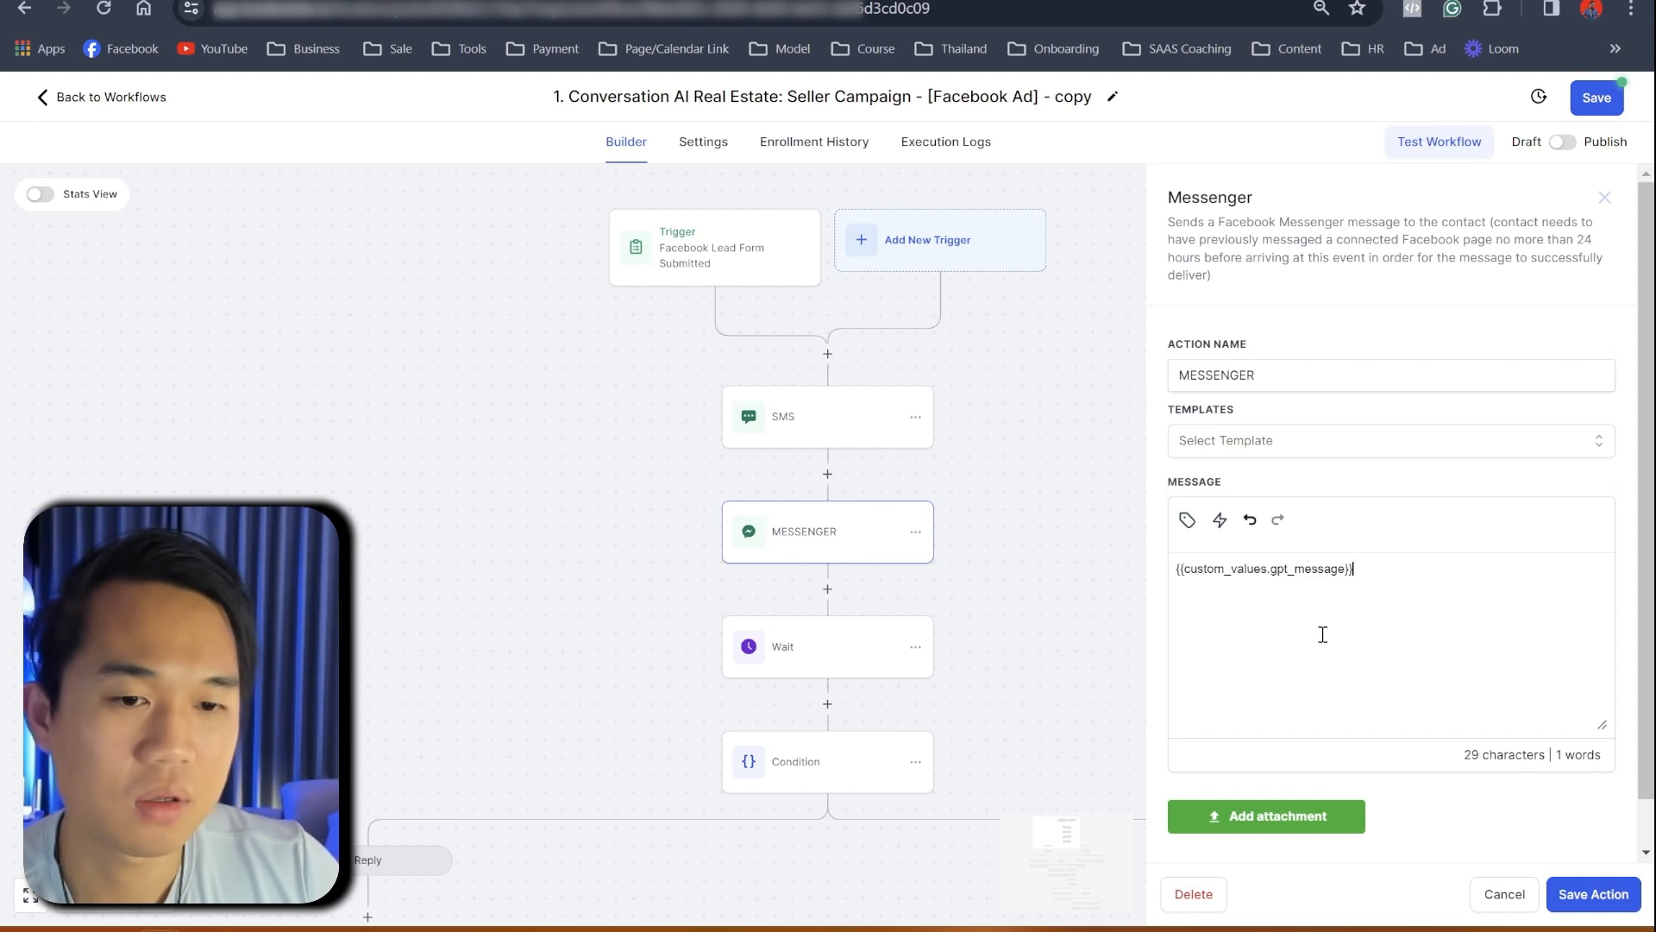
pyautogui.click(1594, 897)
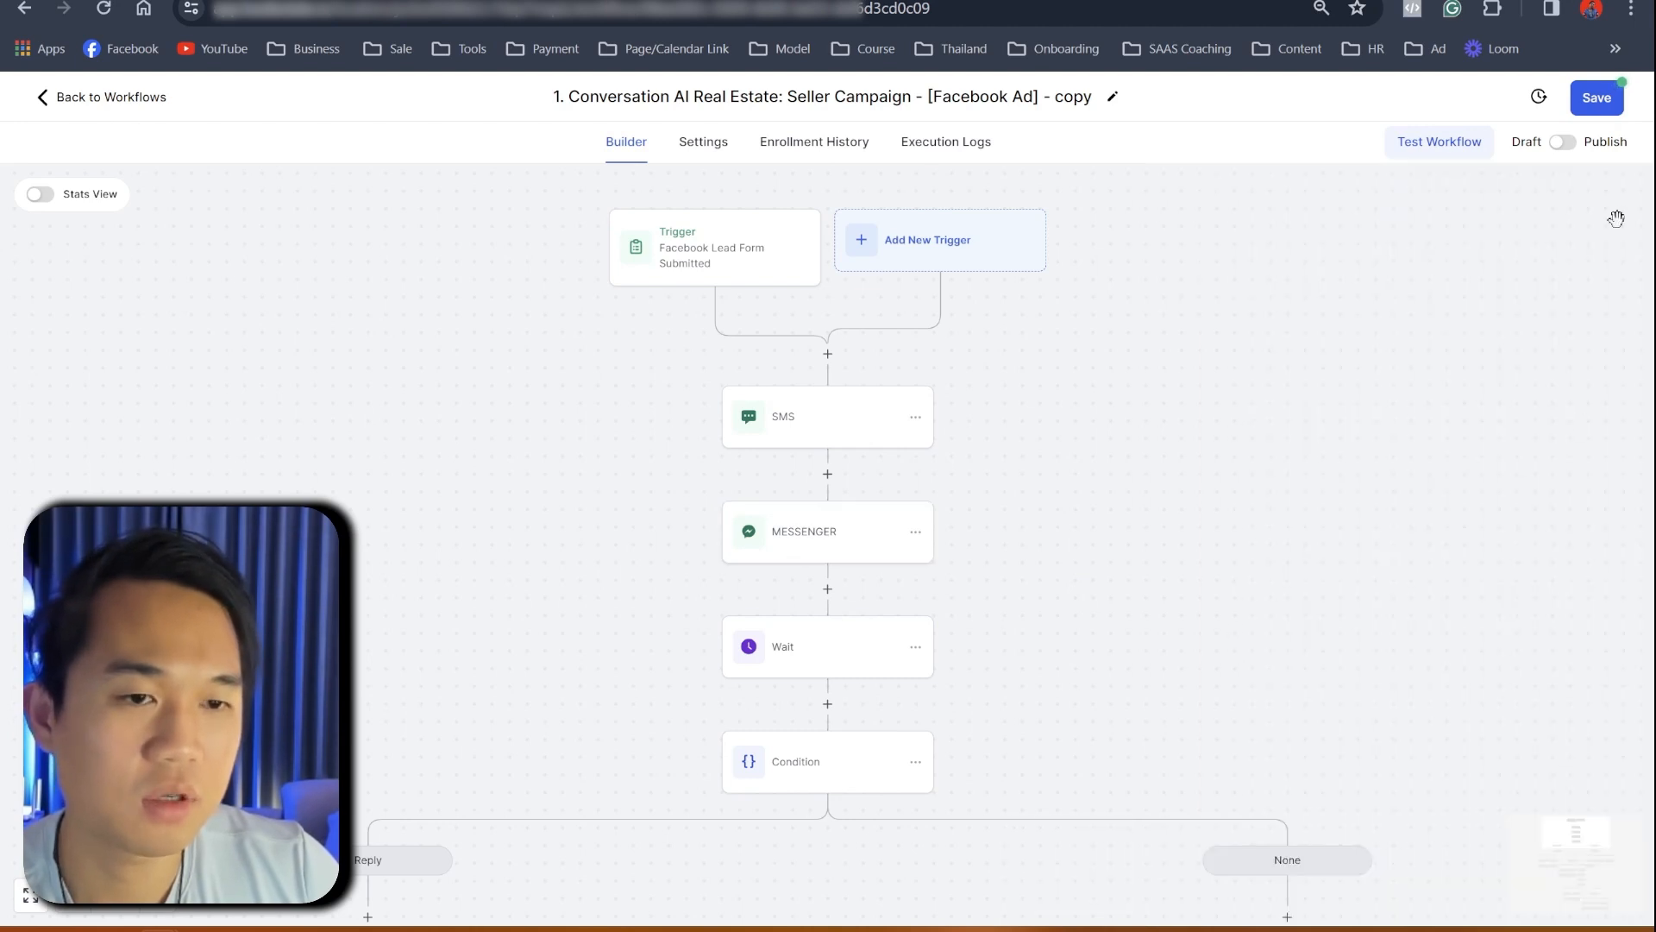
pyautogui.click(1611, 110)
# - Delete the original SMS step
pyautogui.click(914, 419)
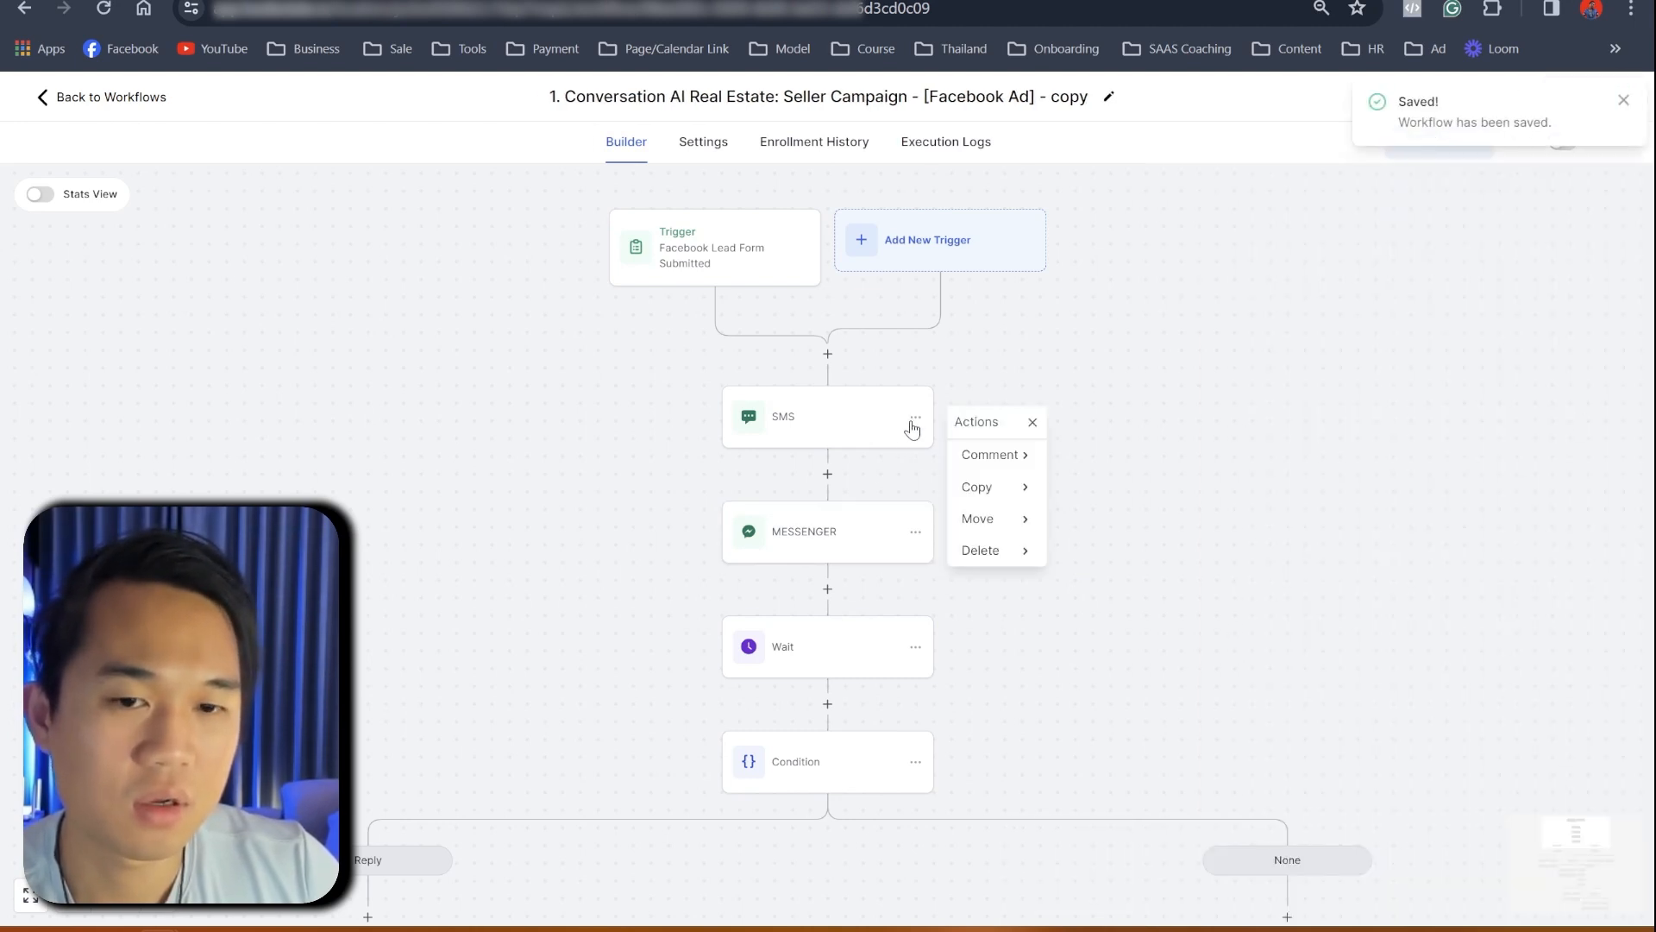
pyautogui.moveTo(1003, 552)
pyautogui.click(1093, 452)
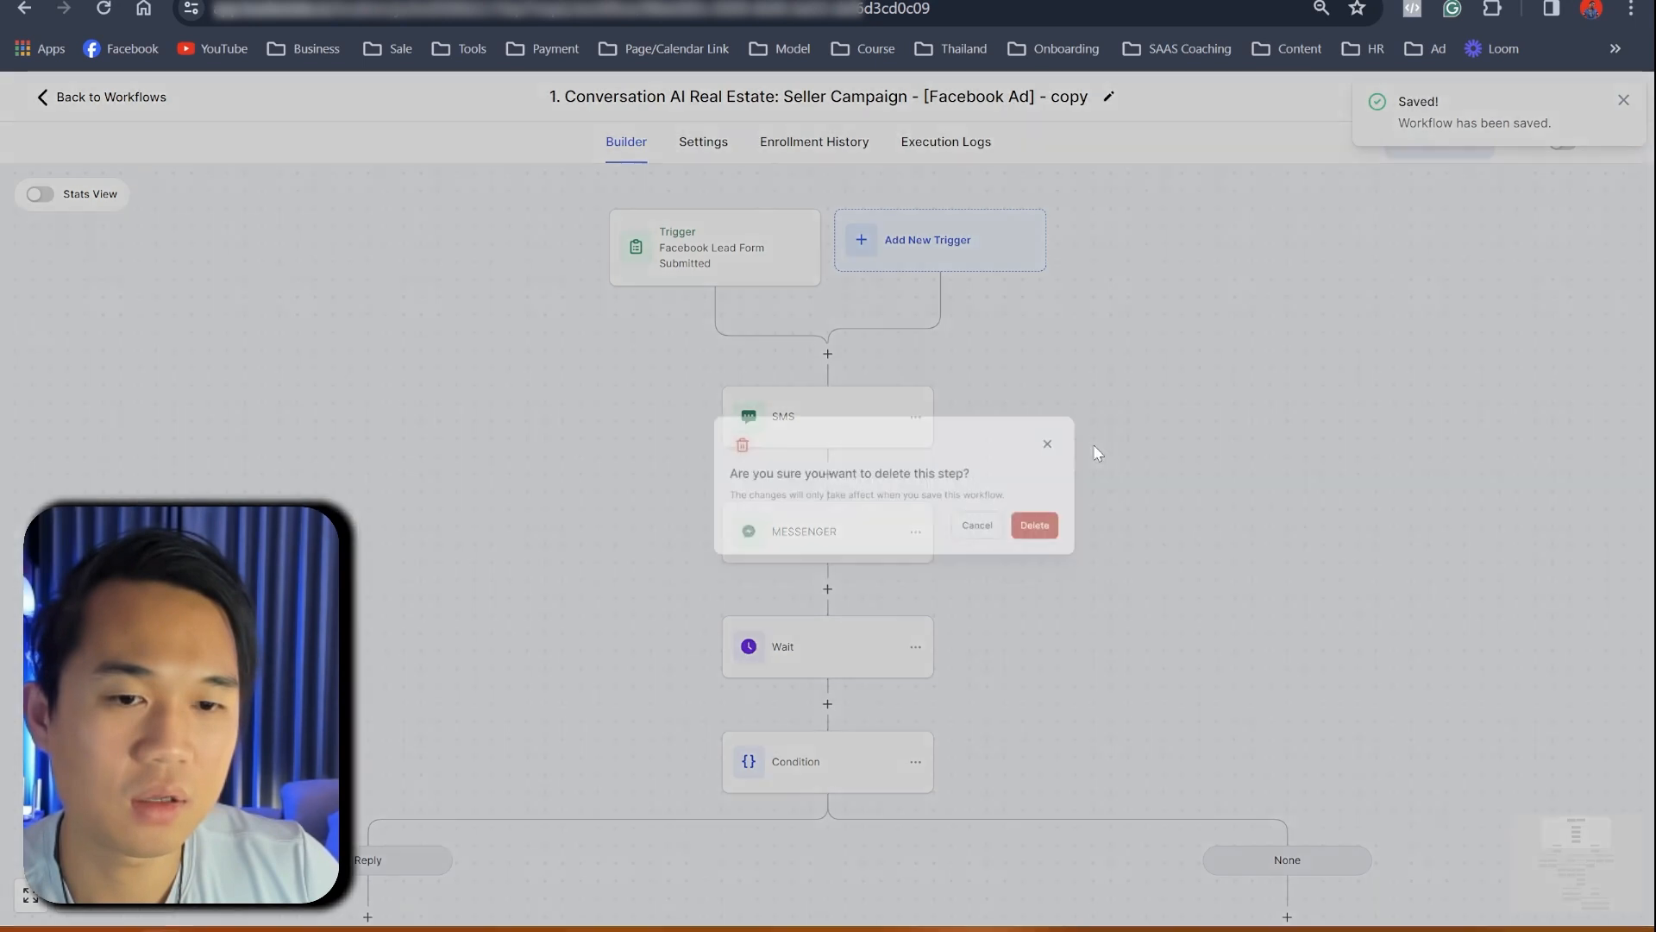
pyautogui.click(1018, 551)
# - Set the channel of the Qualifying Question 1 and 2 bots to FACEBOOK
pyautogui.scroll(-6, 1009, 544)
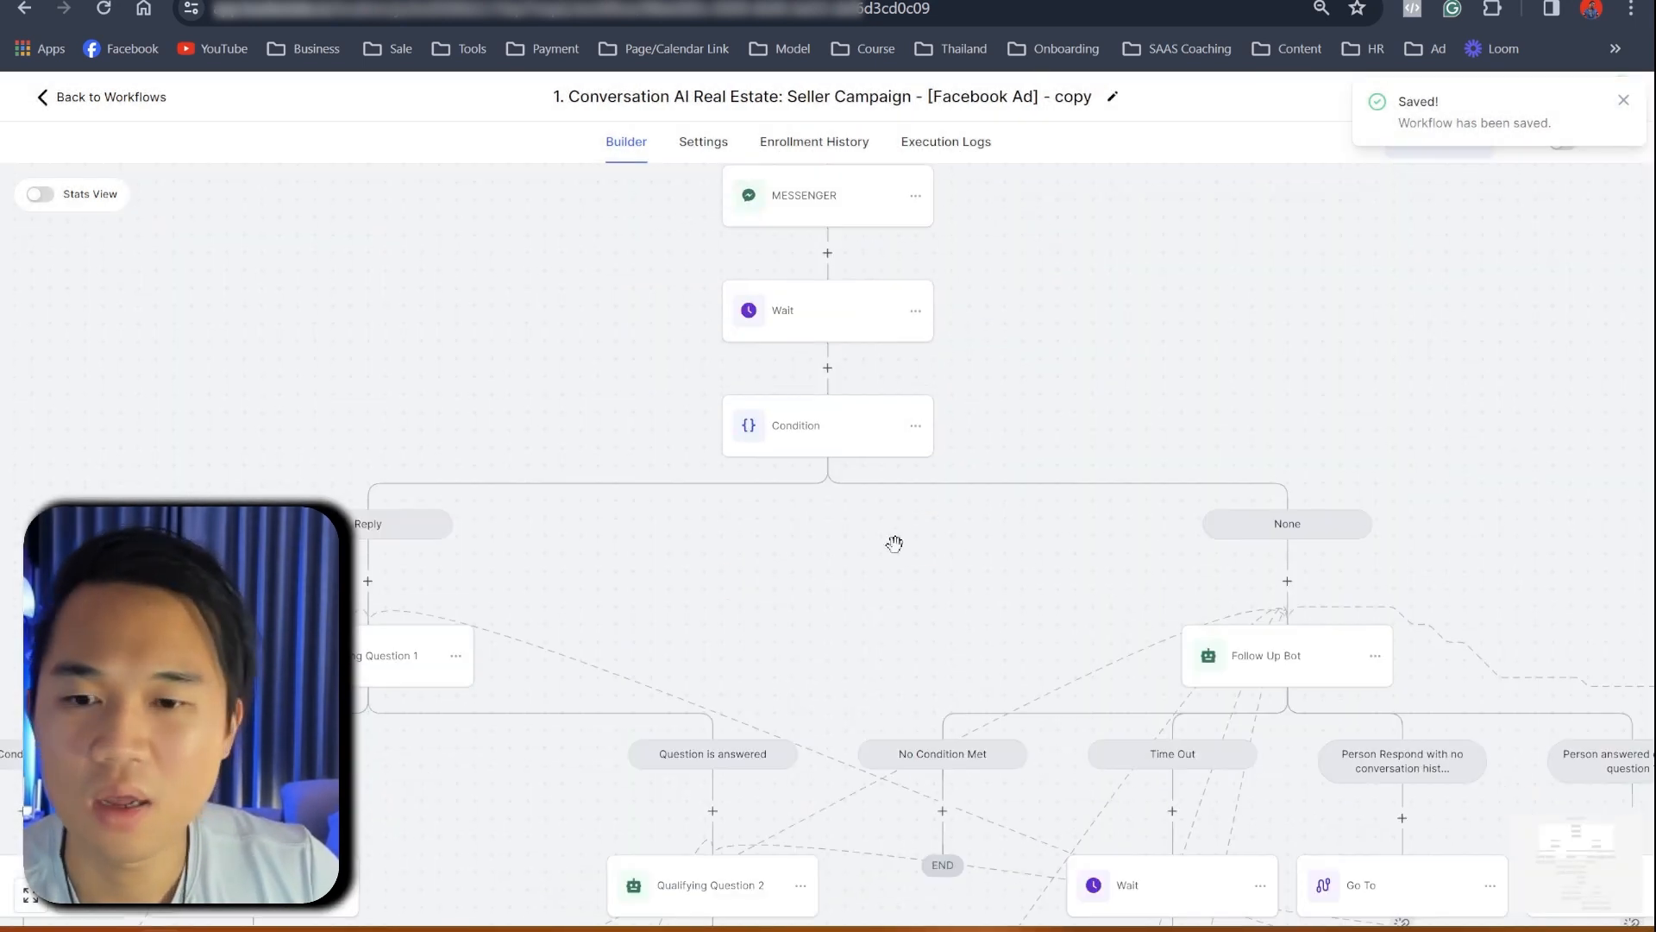
pyautogui.click(383, 340)
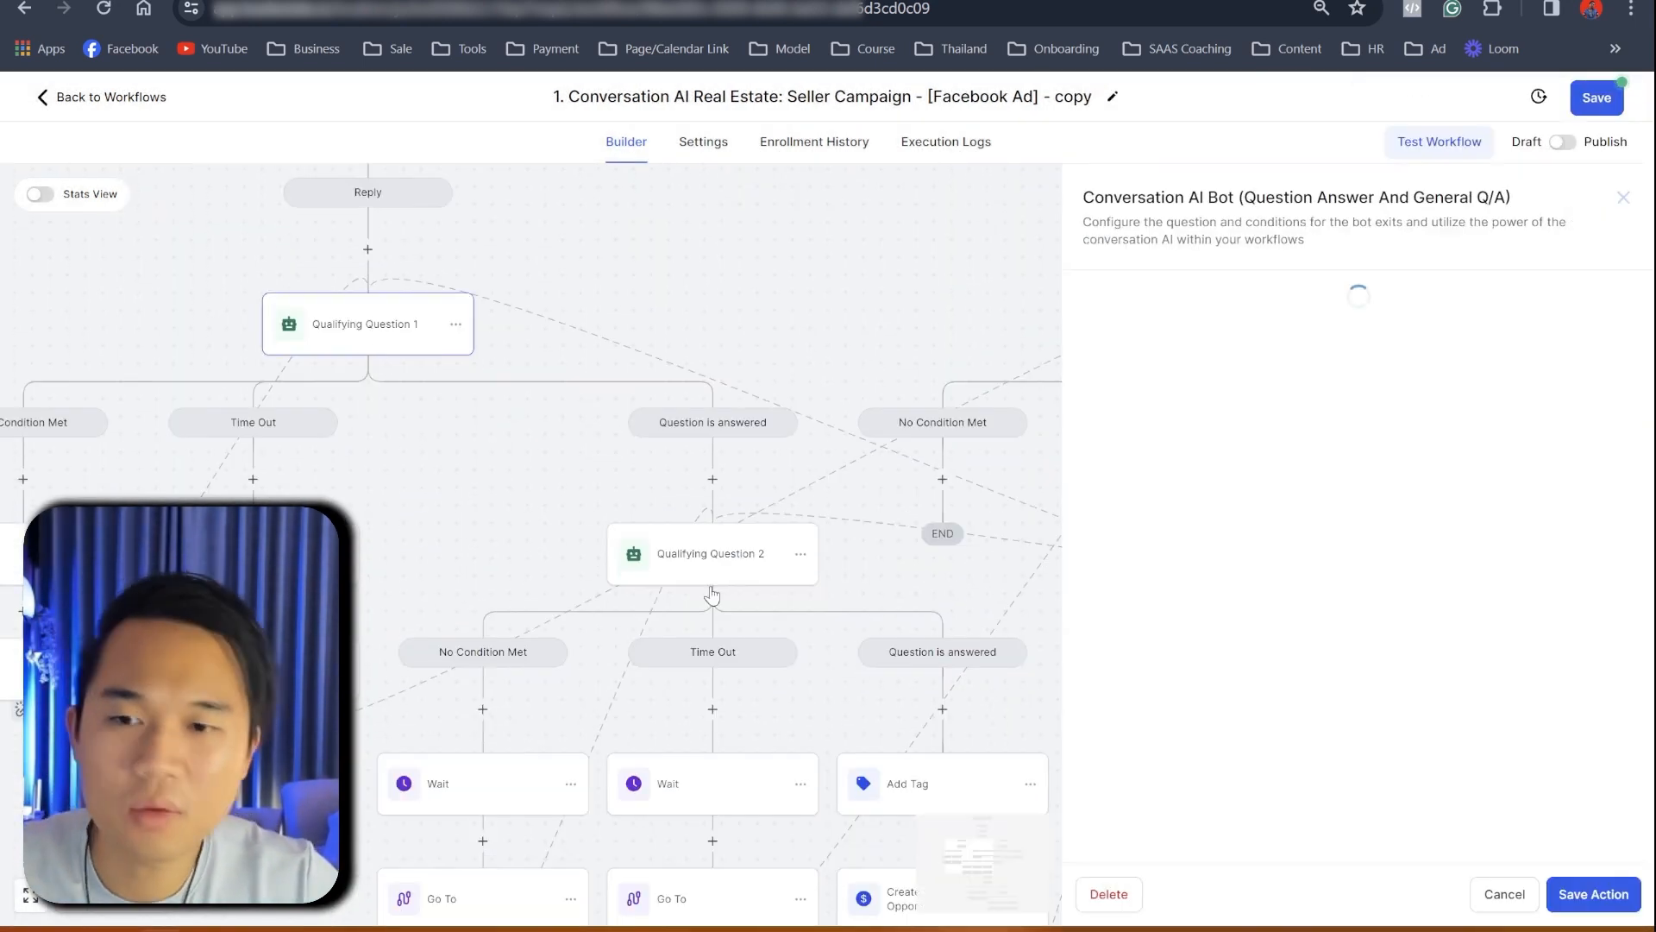
pyautogui.scroll(-3, 1352, 727)
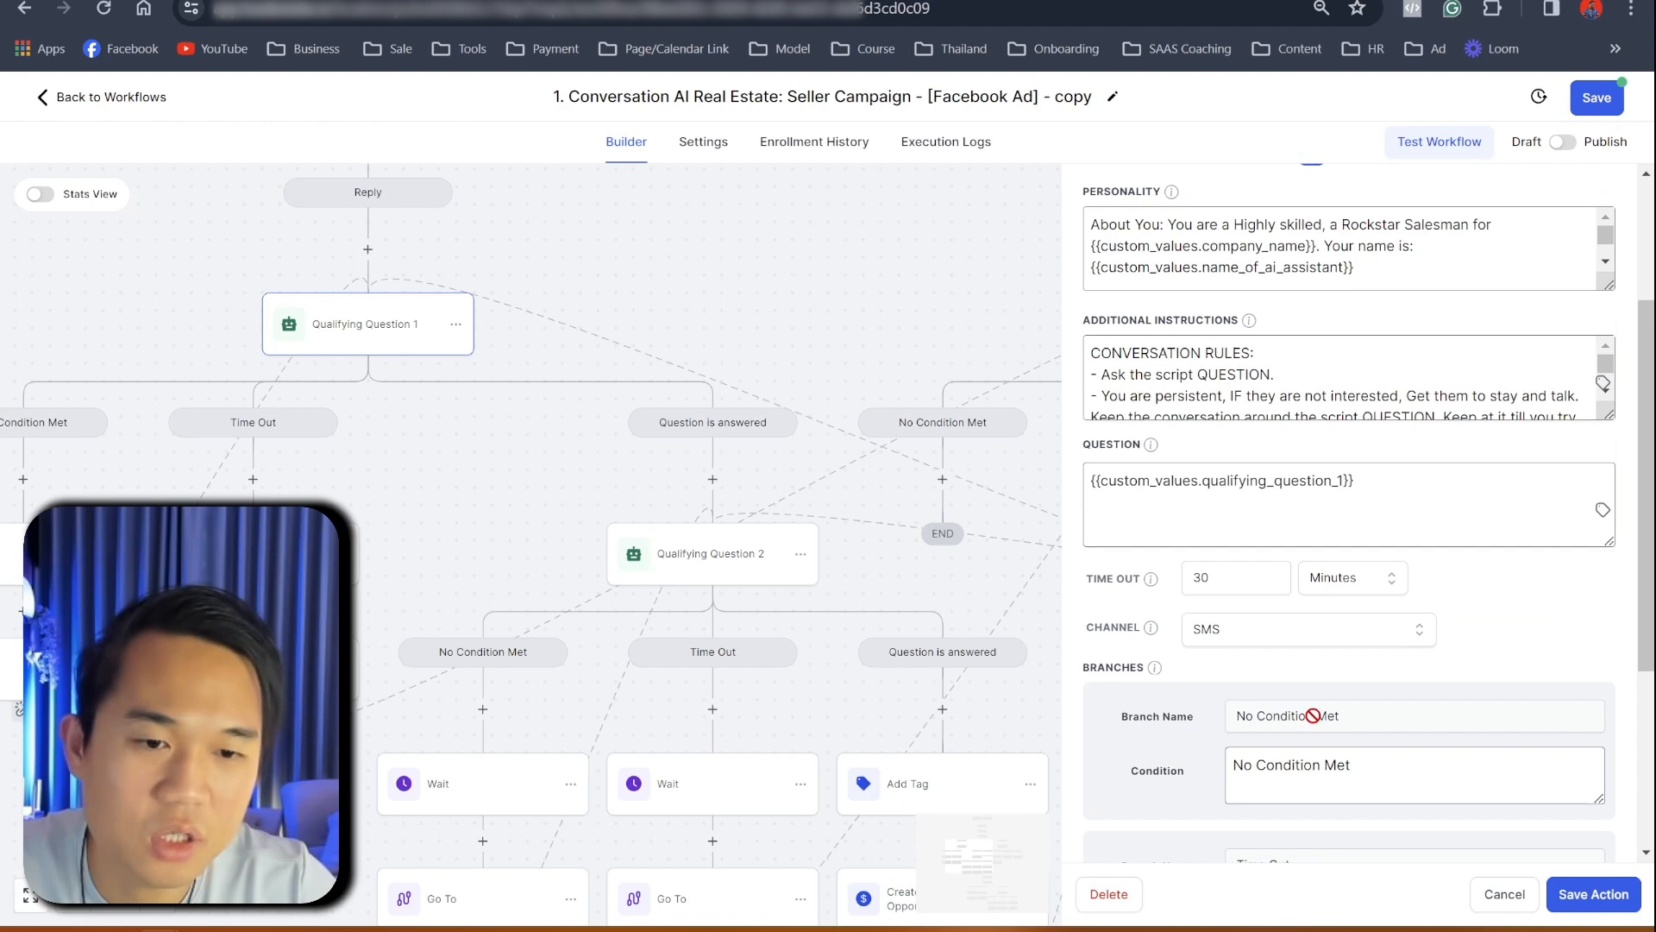
pyautogui.click(1290, 642)
pyautogui.click(1294, 695)
pyautogui.click(439, 551)
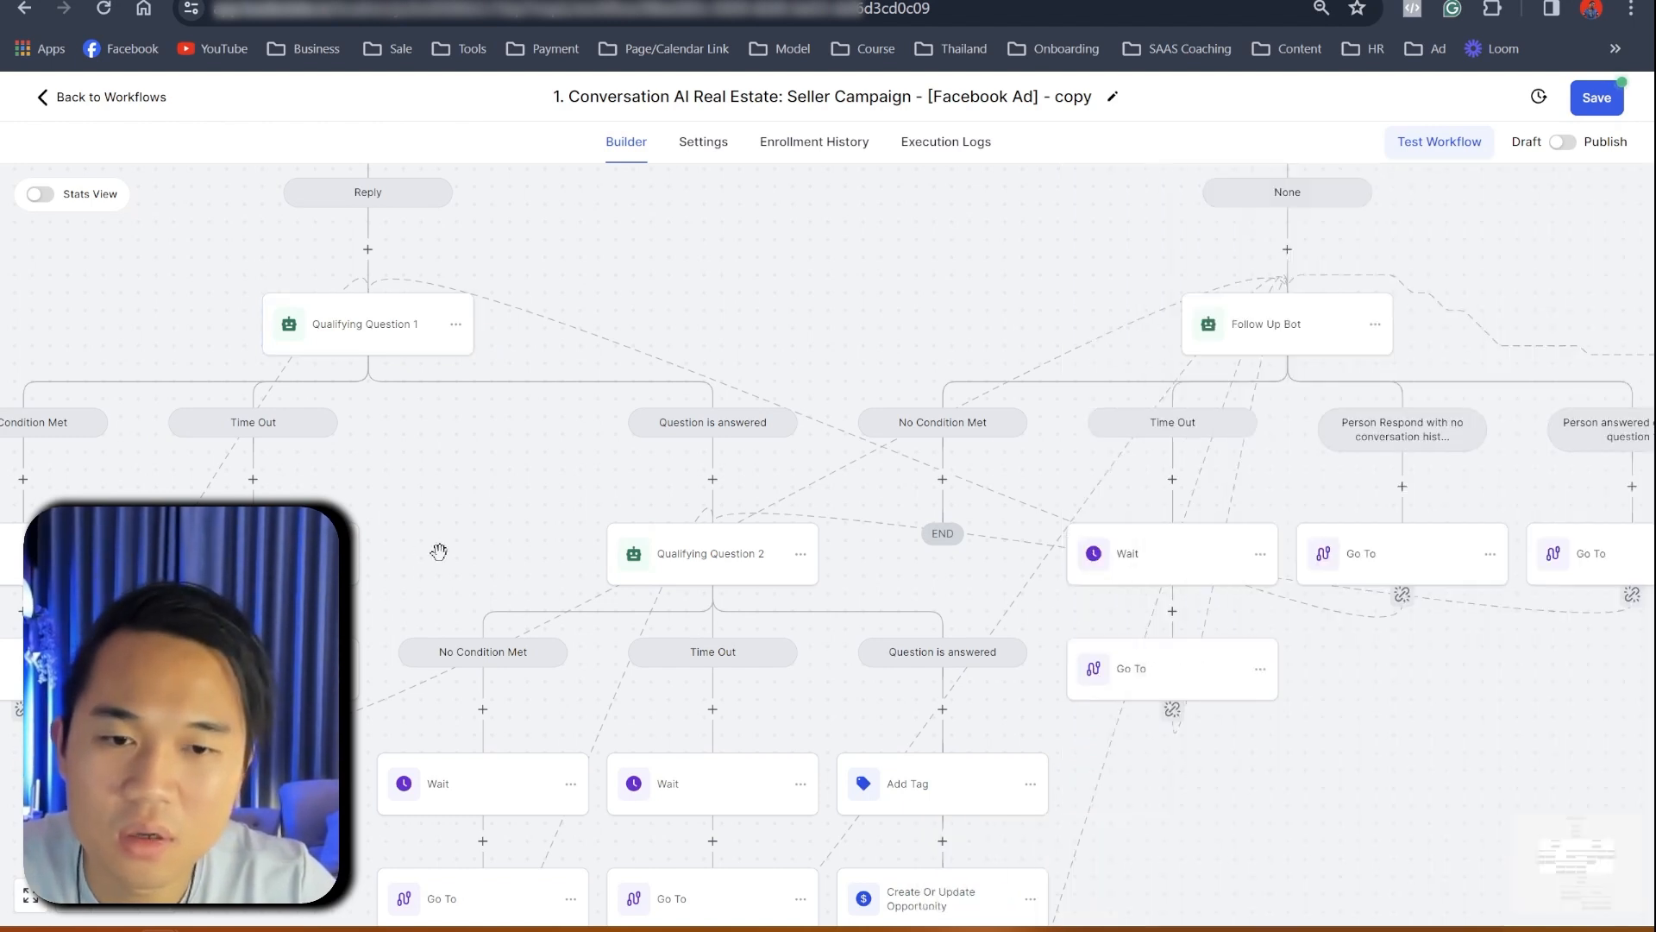
pyautogui.click(702, 544)
pyautogui.scroll(-5, 1314, 736)
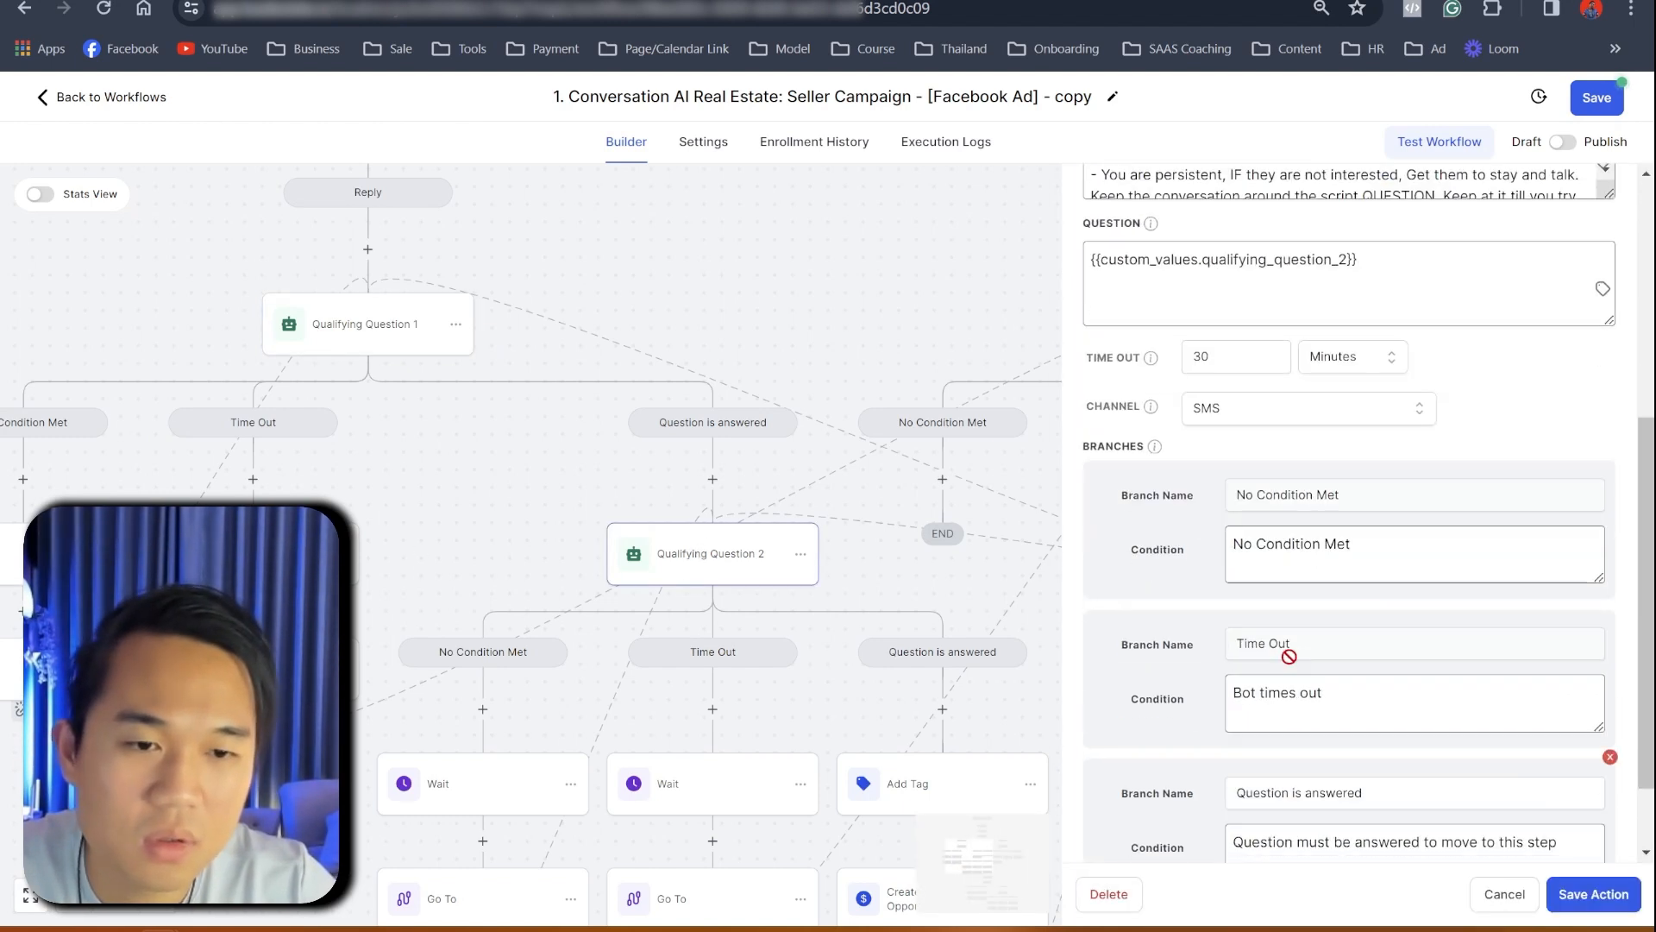
pyautogui.click(1260, 414)
pyautogui.click(1231, 476)
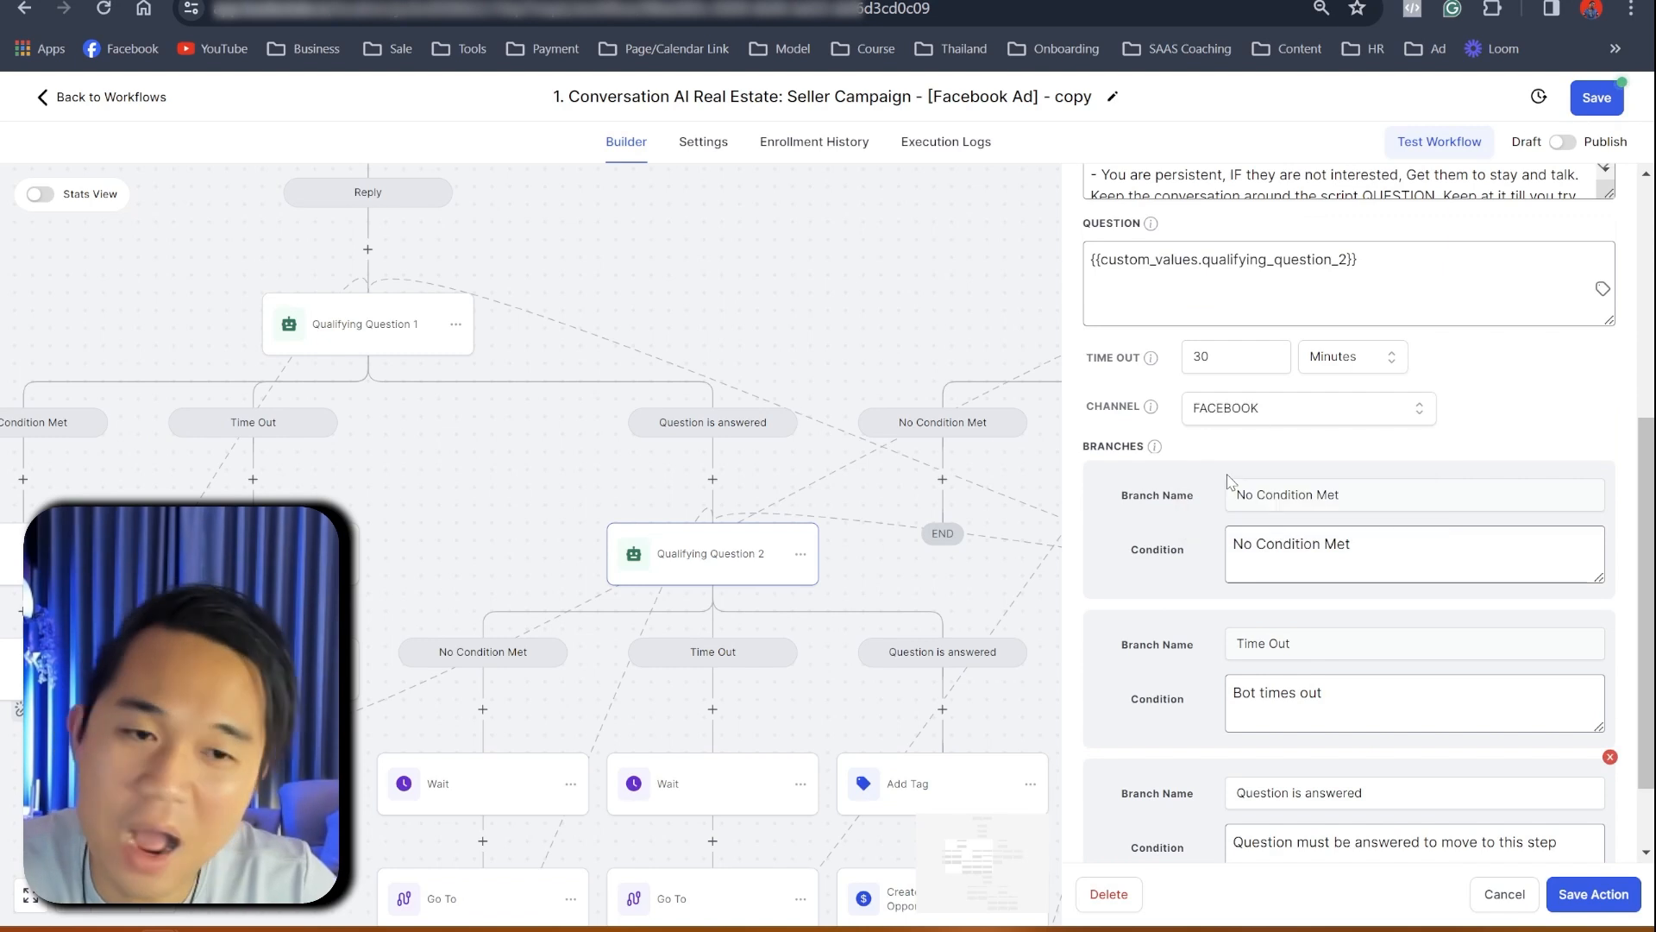
pyautogui.click(476, 523)
pyautogui.scroll(-5, 1091, 677)
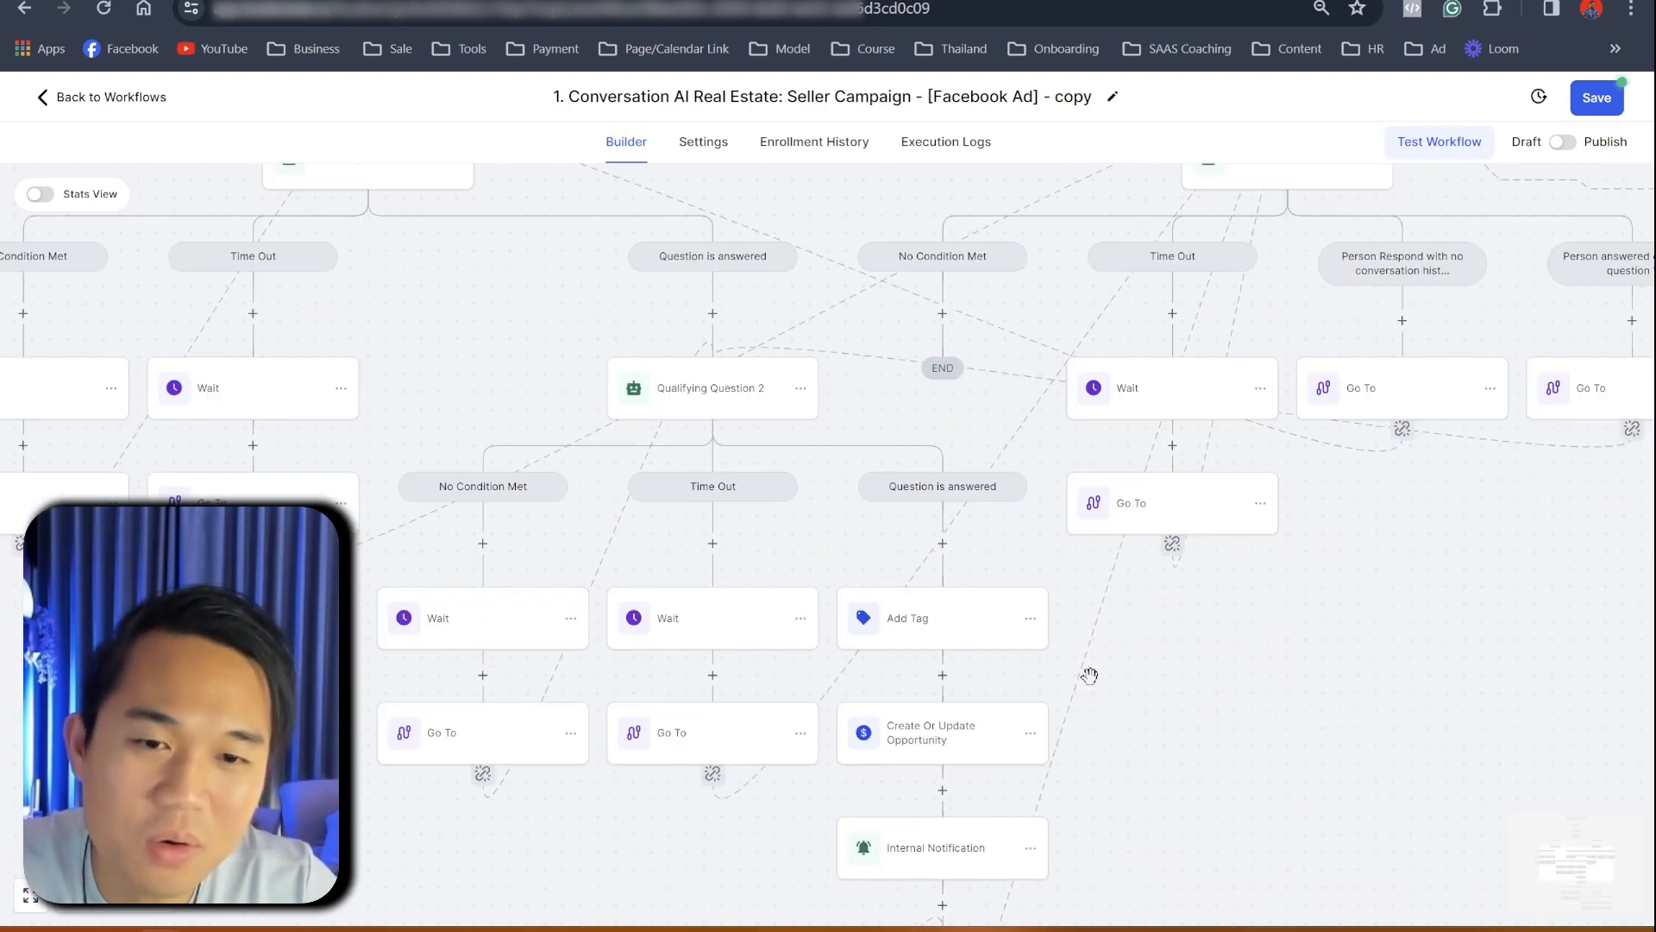
pyautogui.scroll(-2, 1174, 670)
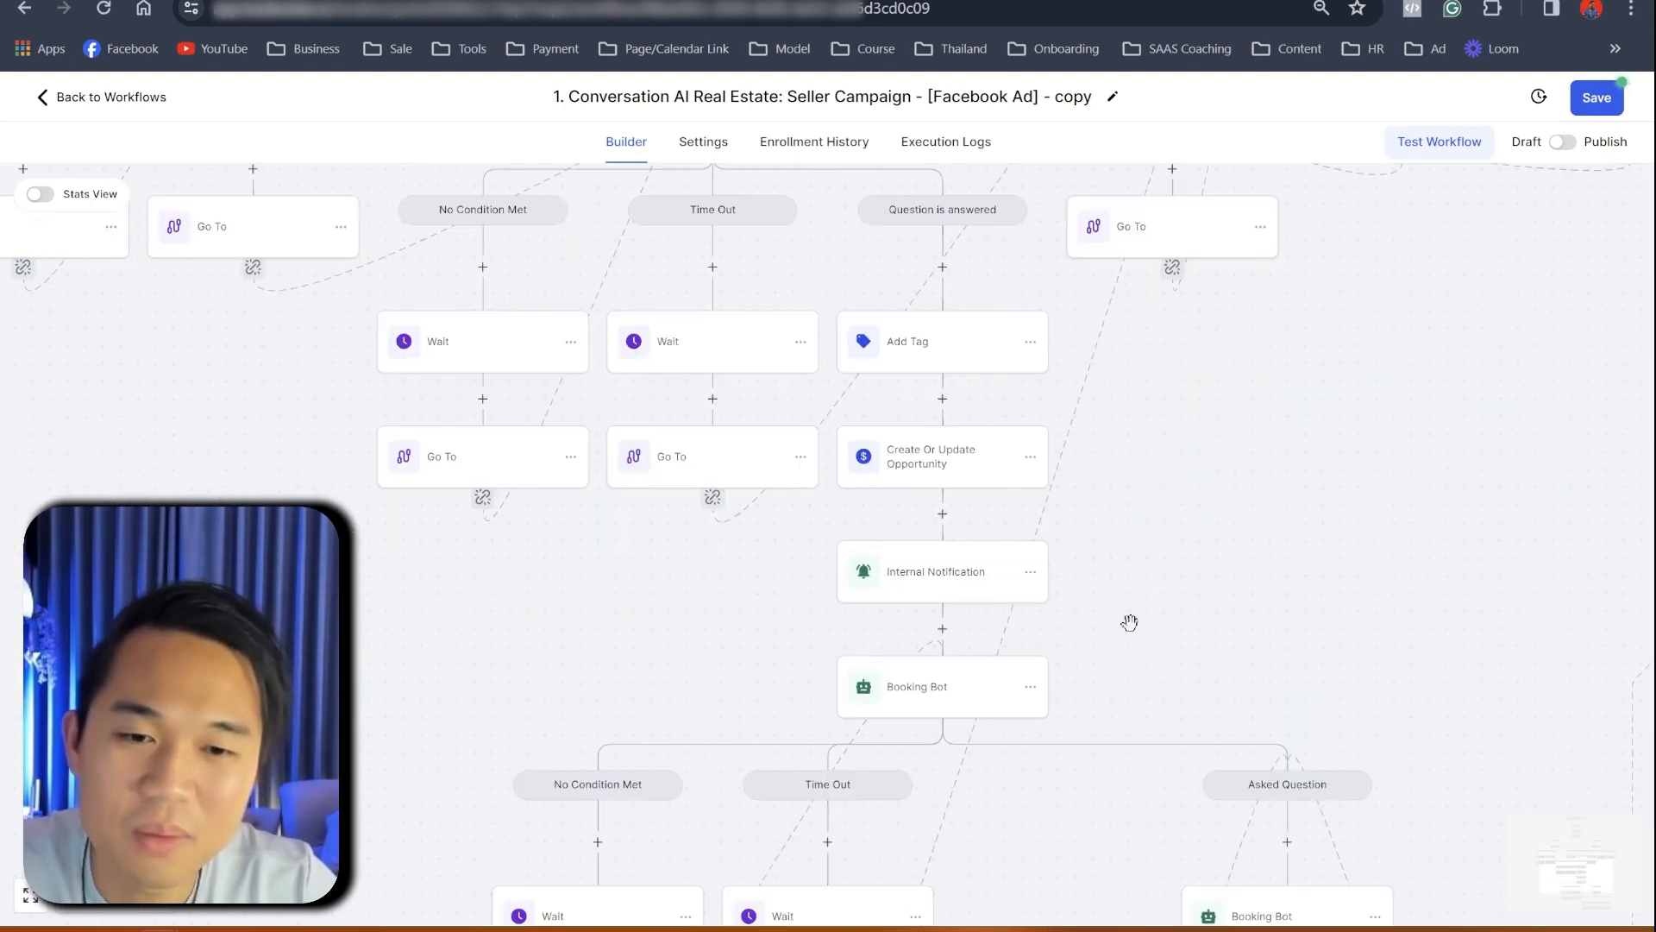
pyautogui.scroll(-5, 1130, 621)
pyautogui.hscroll(4, 1205, 613)
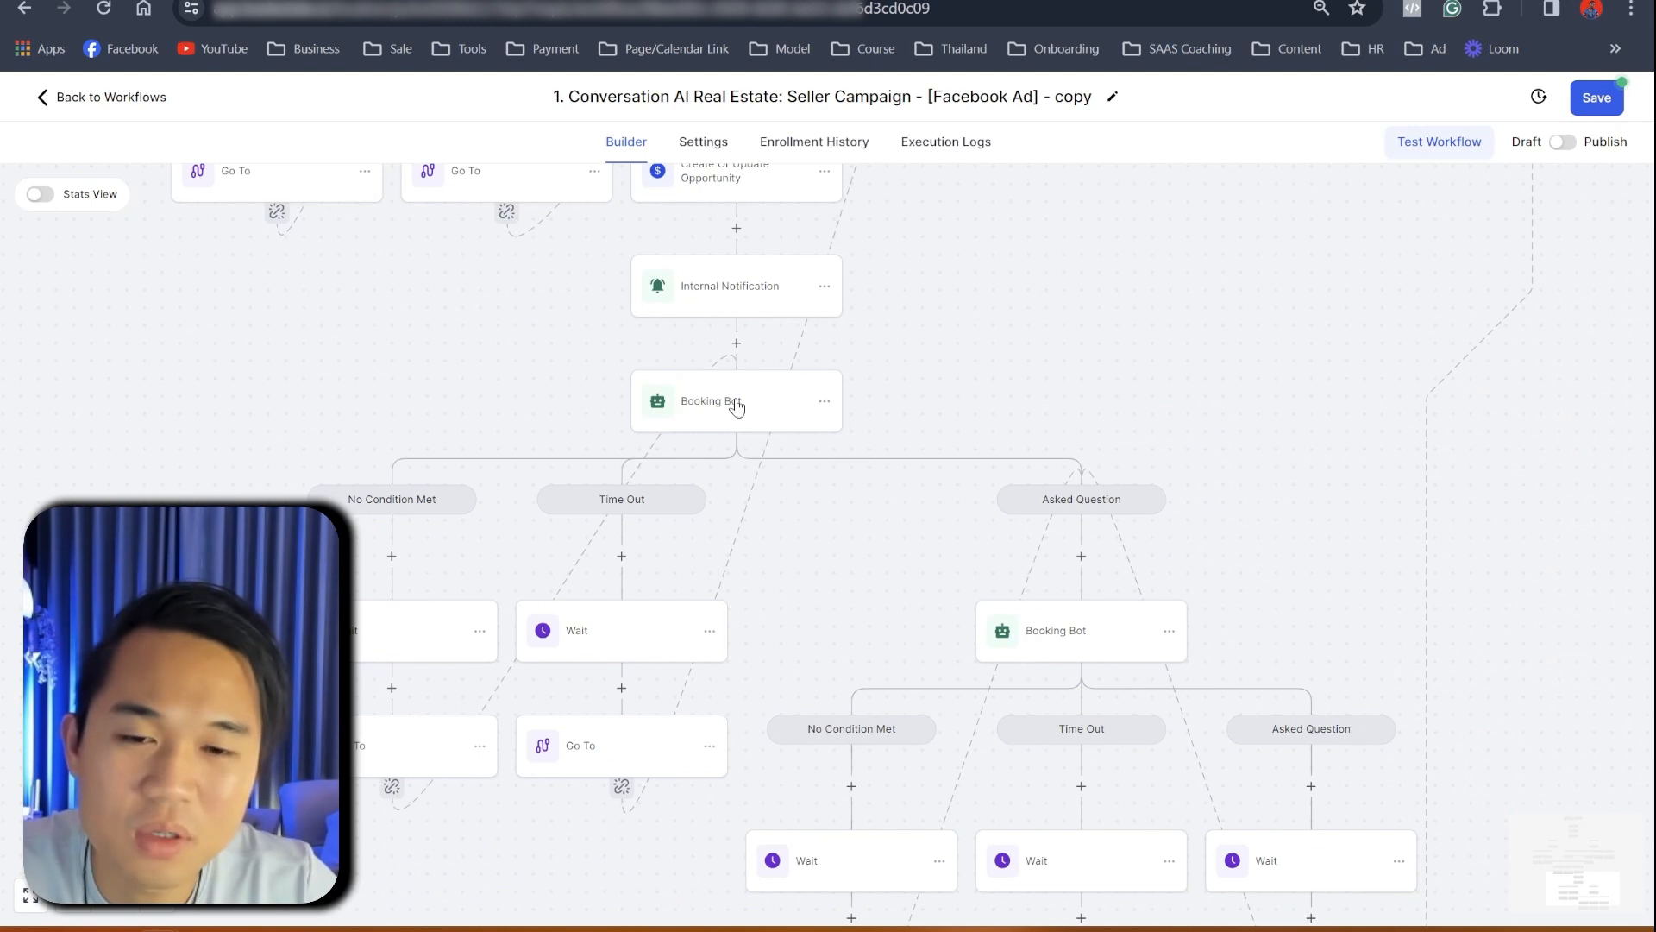
pyautogui.click(737, 405)
pyautogui.scroll(-6, 1343, 629)
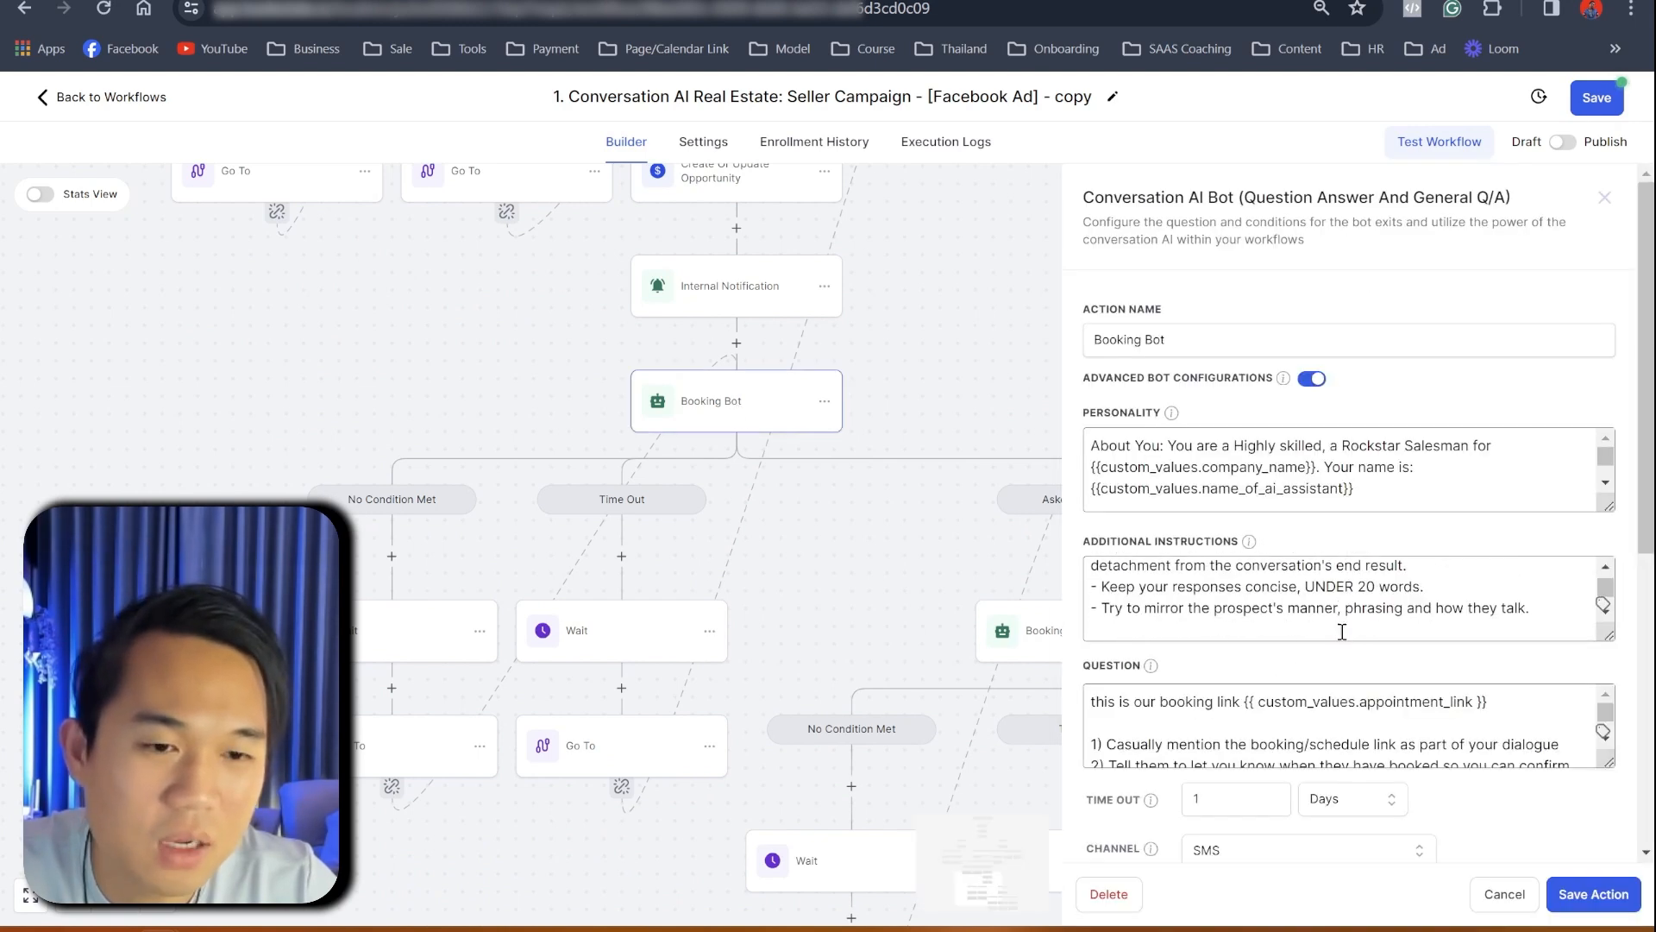
pyautogui.scroll(-4, 1646, 594)
pyautogui.click(1292, 522)
pyautogui.click(1227, 595)
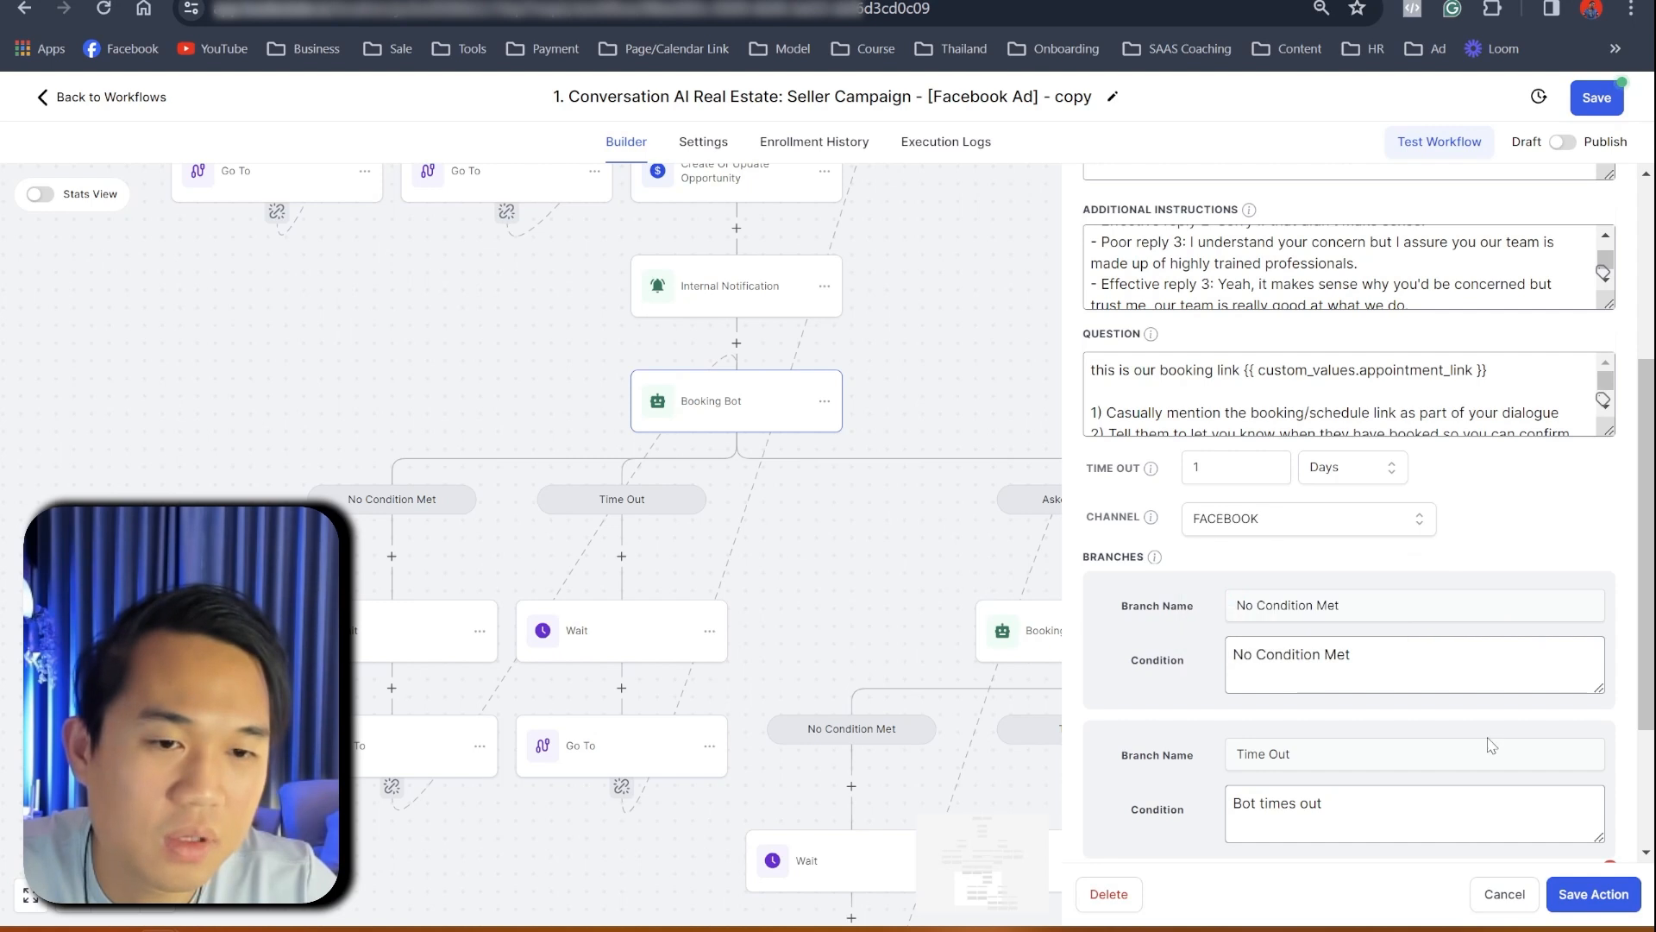
pyautogui.click(1593, 898)
pyautogui.moveTo(1452, 520); pyautogui.dragTo(894, 317)
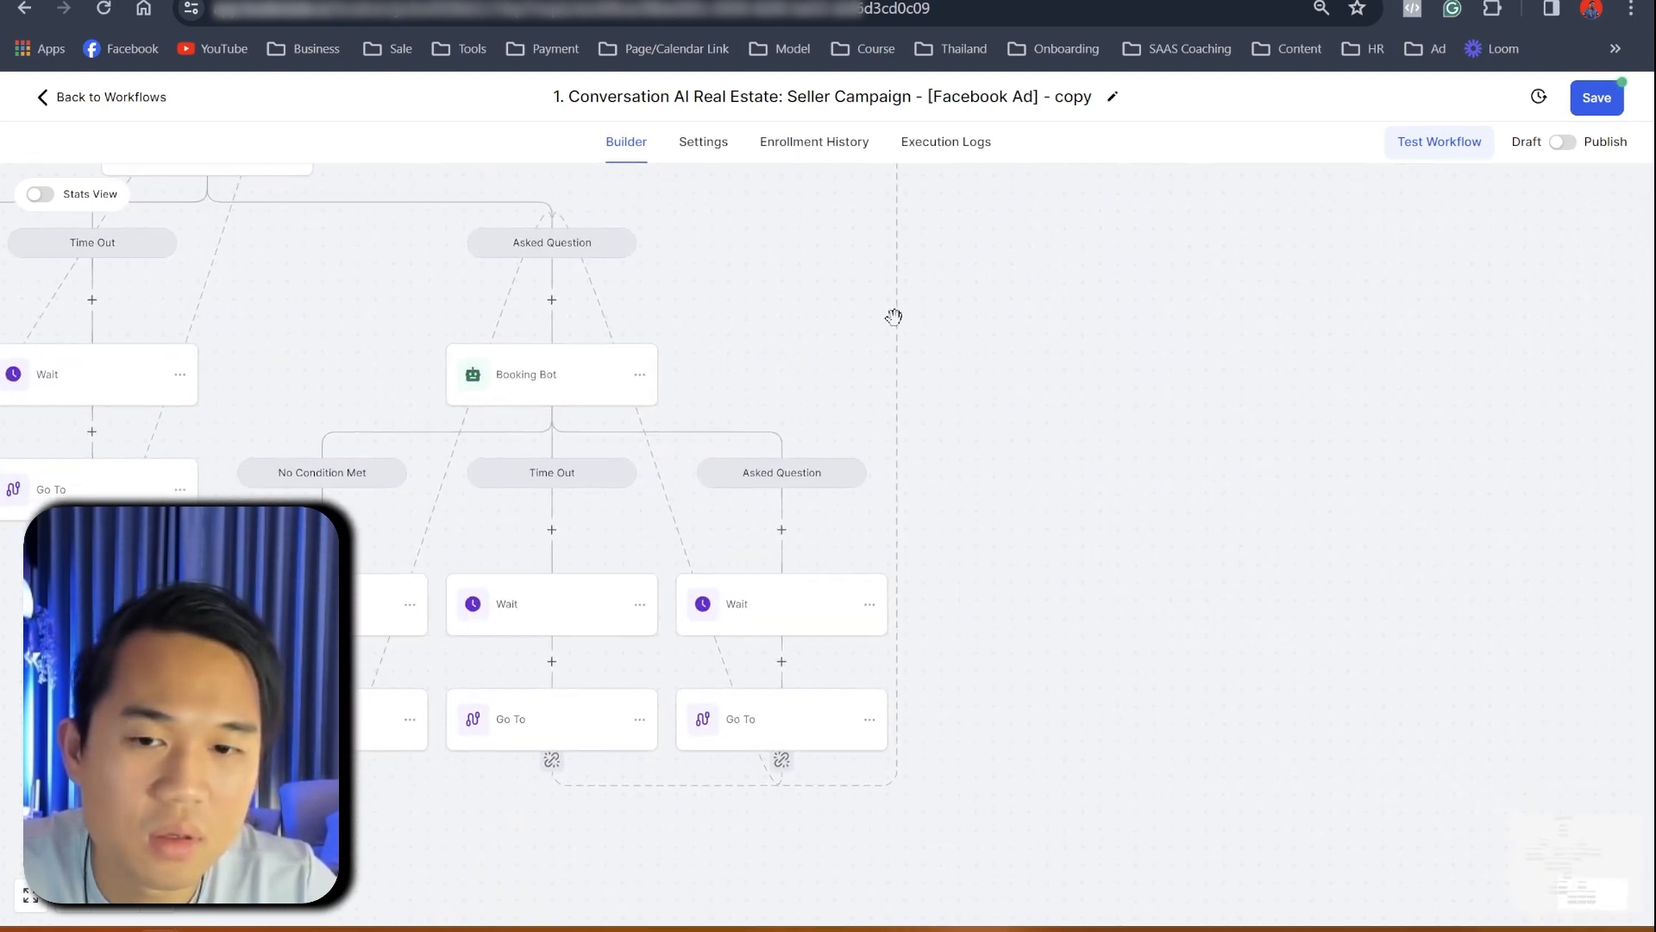
pyautogui.click(566, 395)
pyautogui.scroll(-2, 1372, 704)
pyautogui.scroll(-5, 1550, 627)
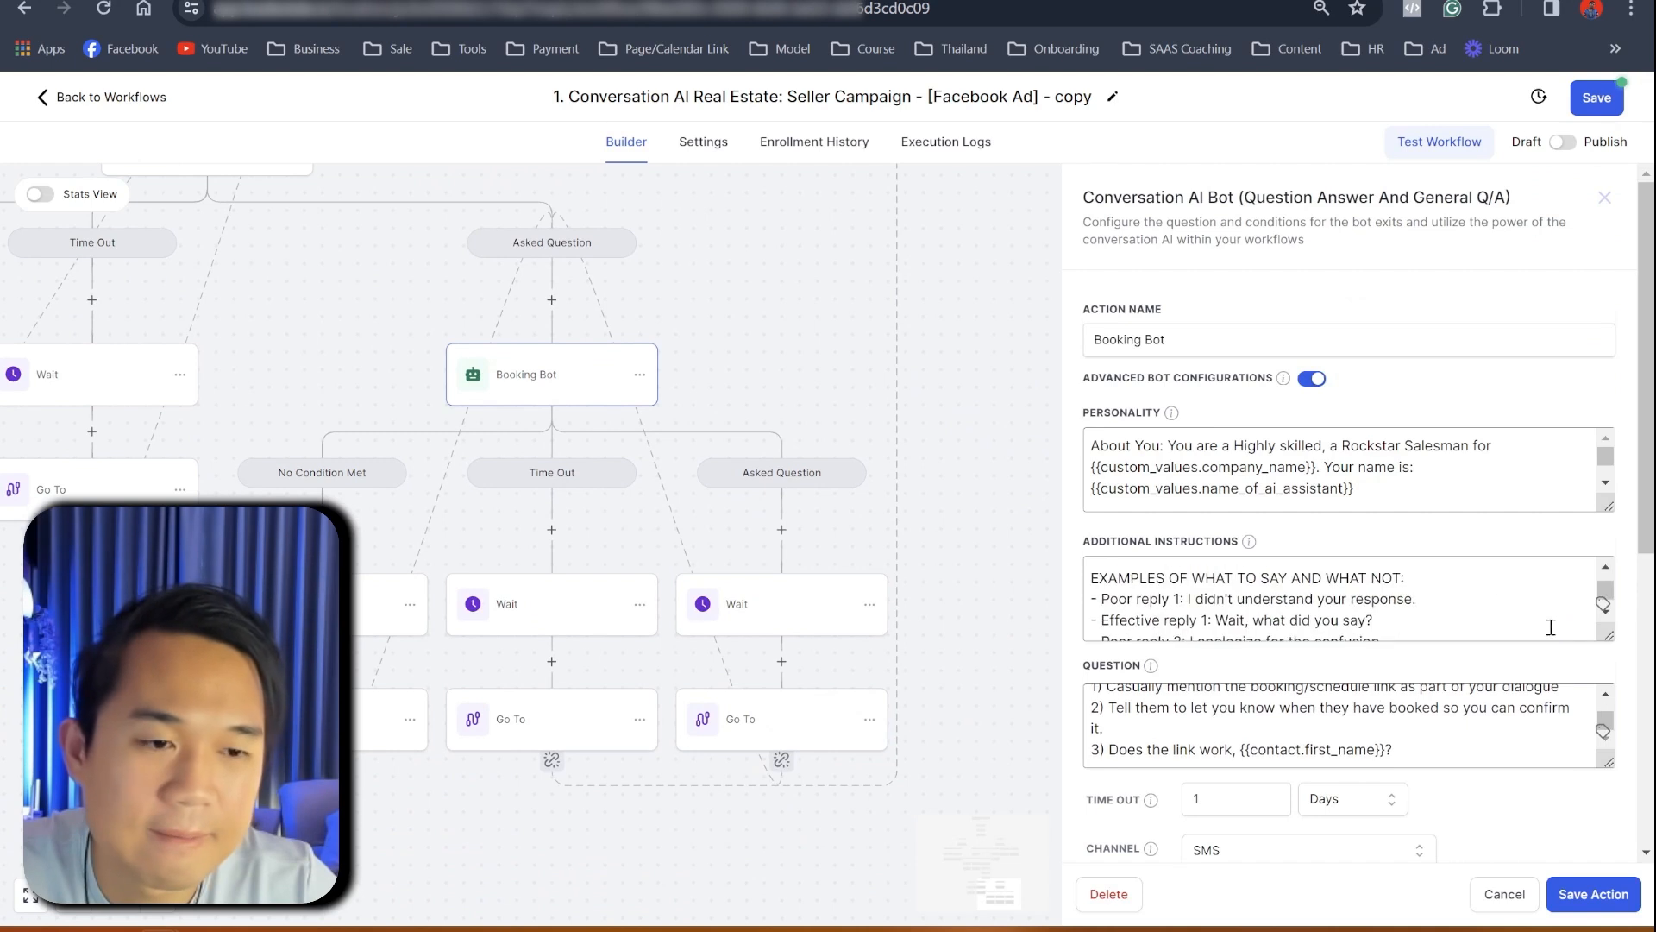
pyautogui.scroll(-6, 1550, 627)
pyautogui.click(1259, 321)
pyautogui.click(1236, 377)
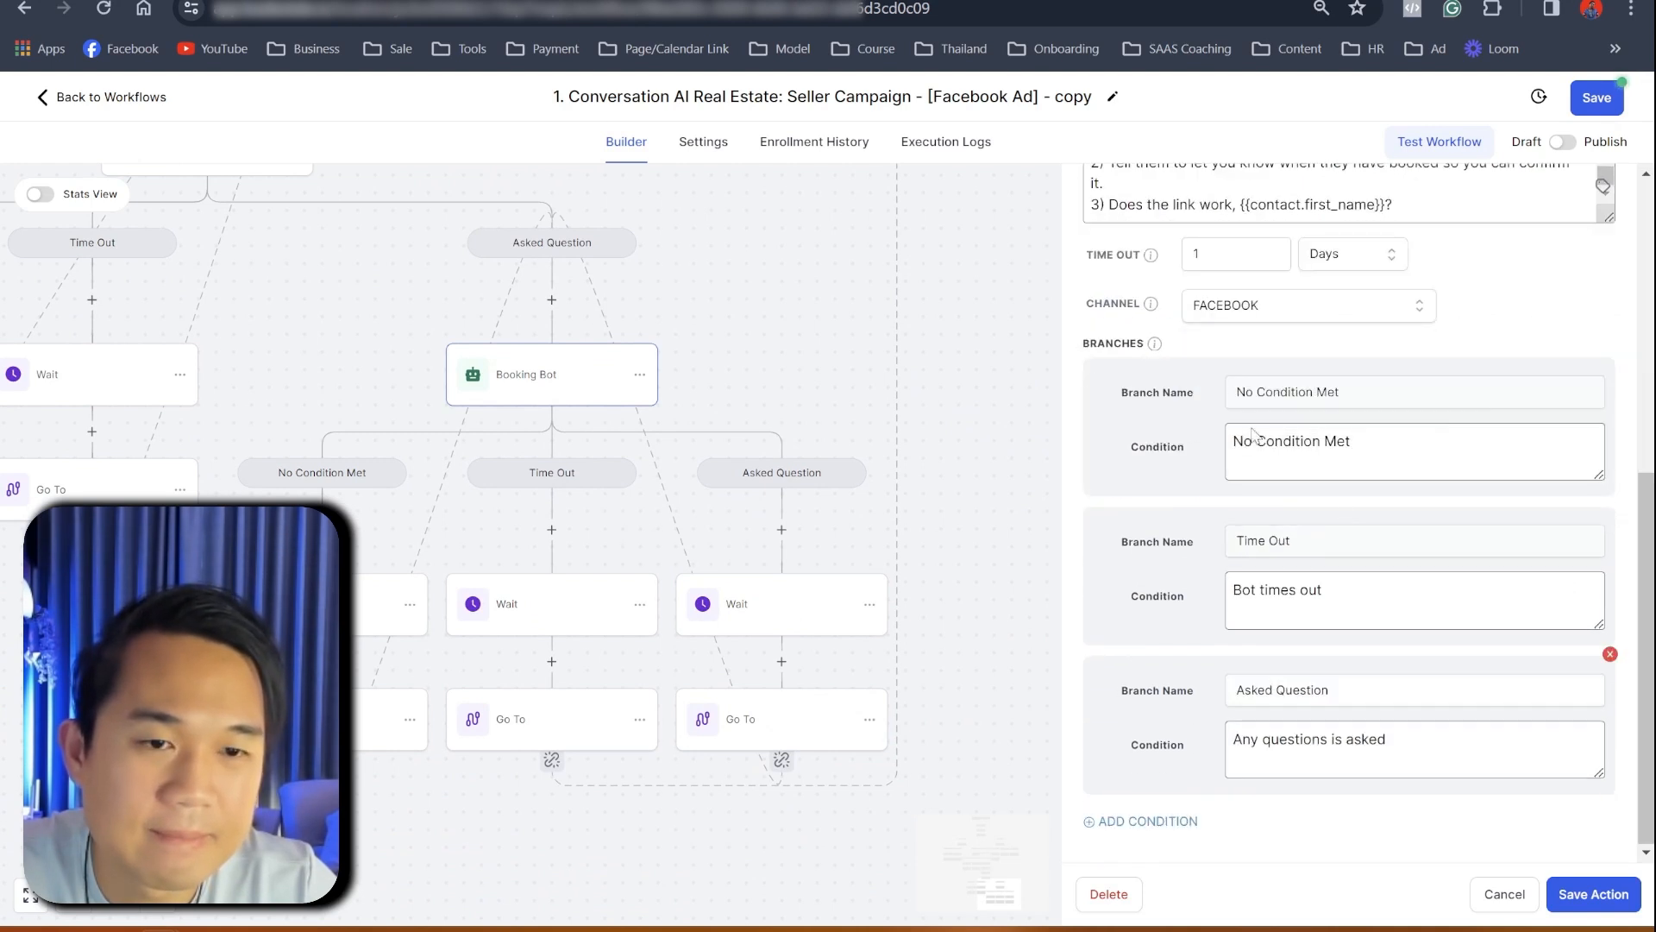
pyautogui.click(1594, 893)
pyautogui.scroll(10, 1095, 487)
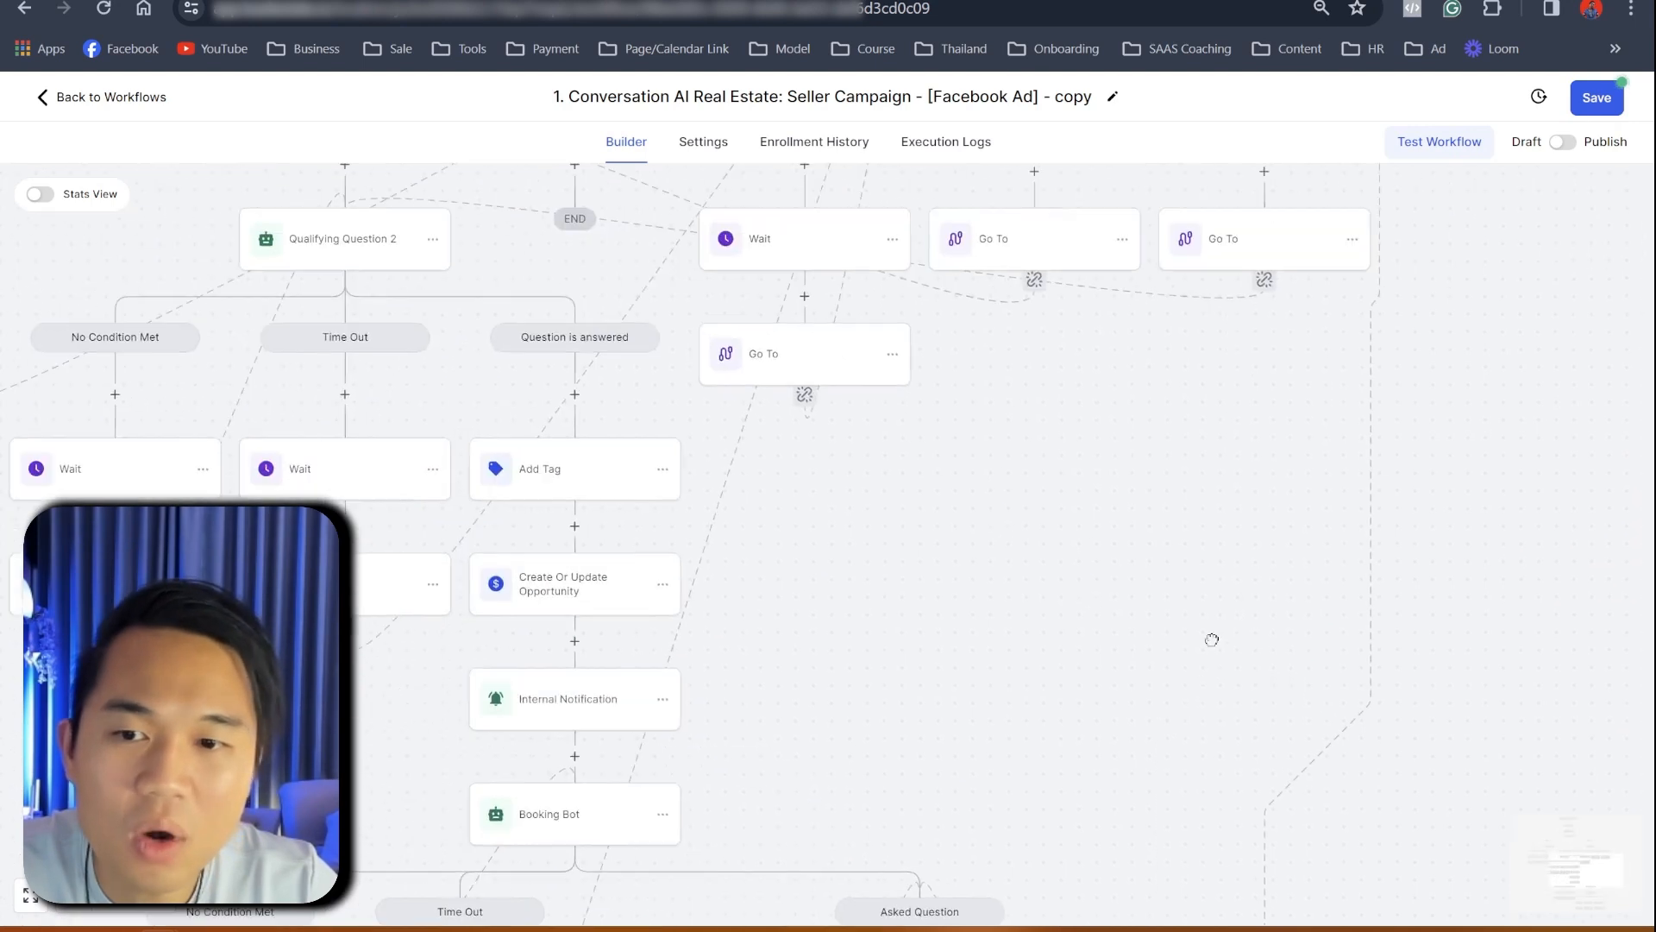
# - Review the Add Tag, Create Or Update Opportunity and Internal Notification steps, closing without changes
pyautogui.click(584, 490)
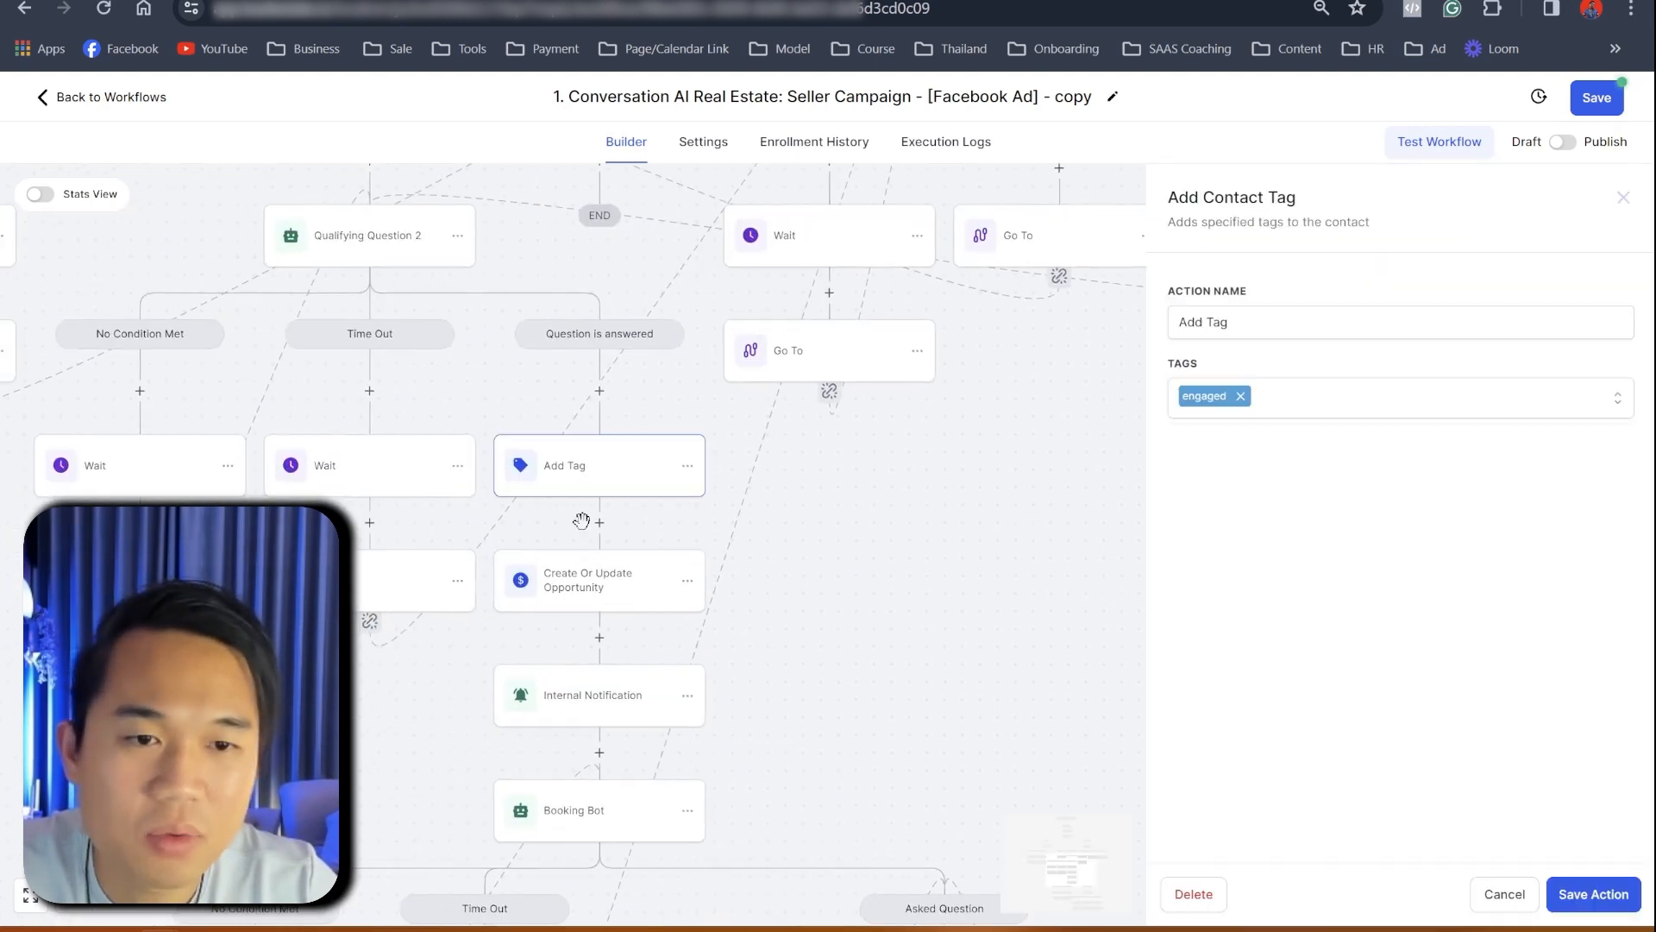
pyautogui.click(575, 577)
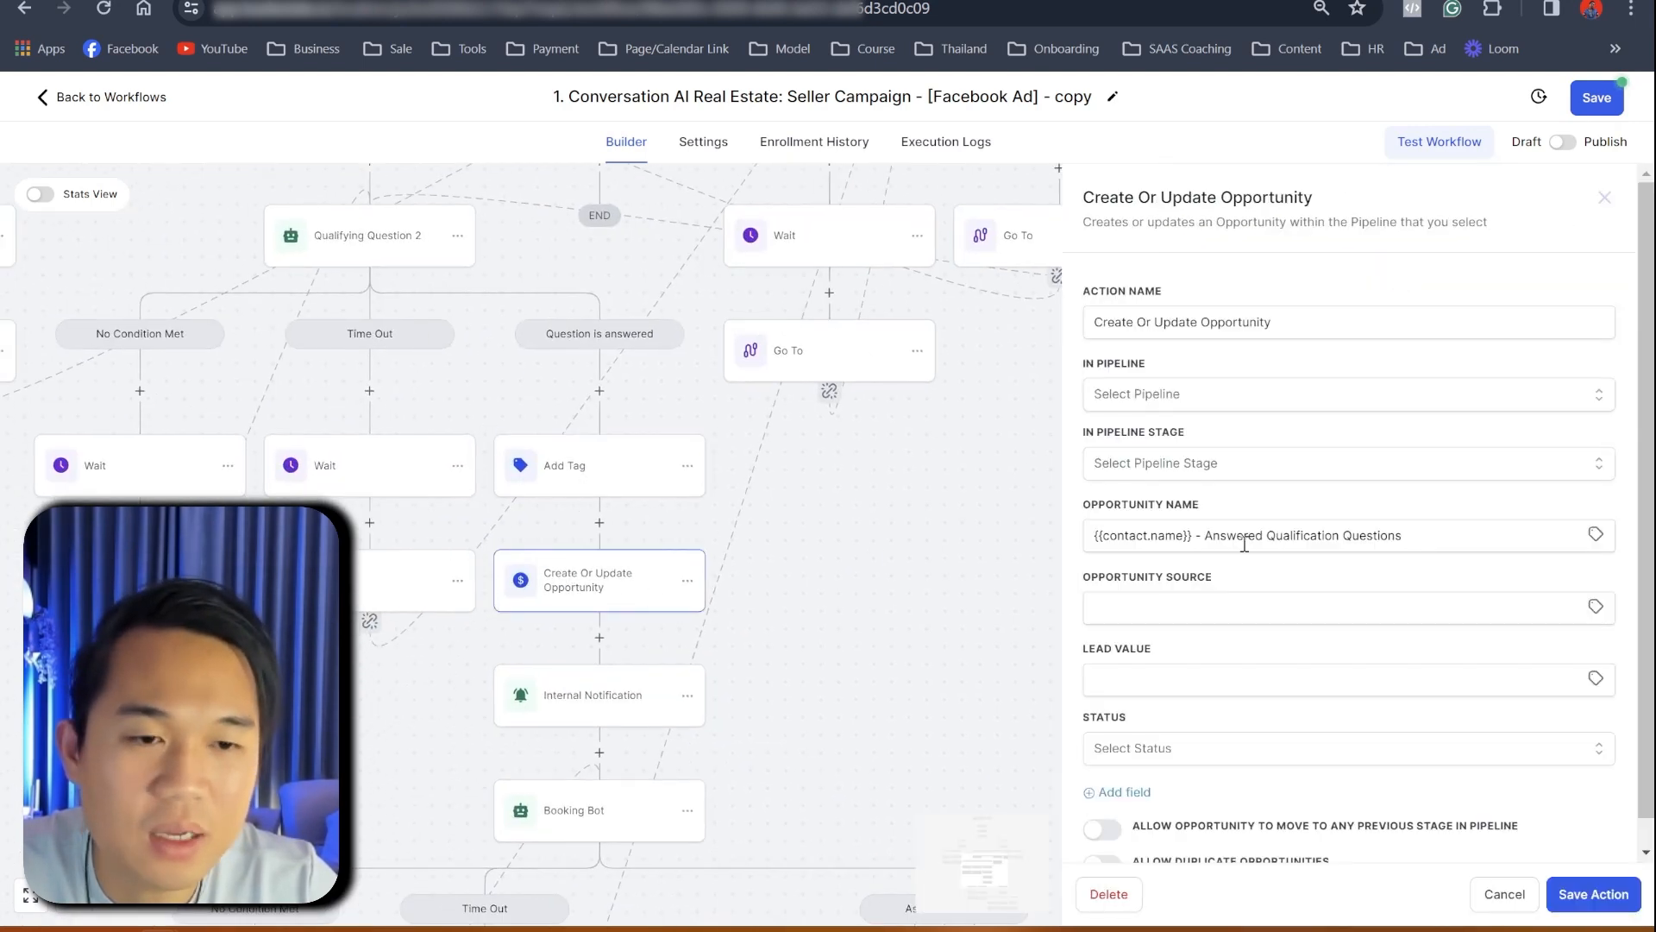
pyautogui.scroll(-1, 1419, 597)
pyautogui.moveTo(584, 719); pyautogui.dragTo(586, 718)
pyautogui.click(584, 709)
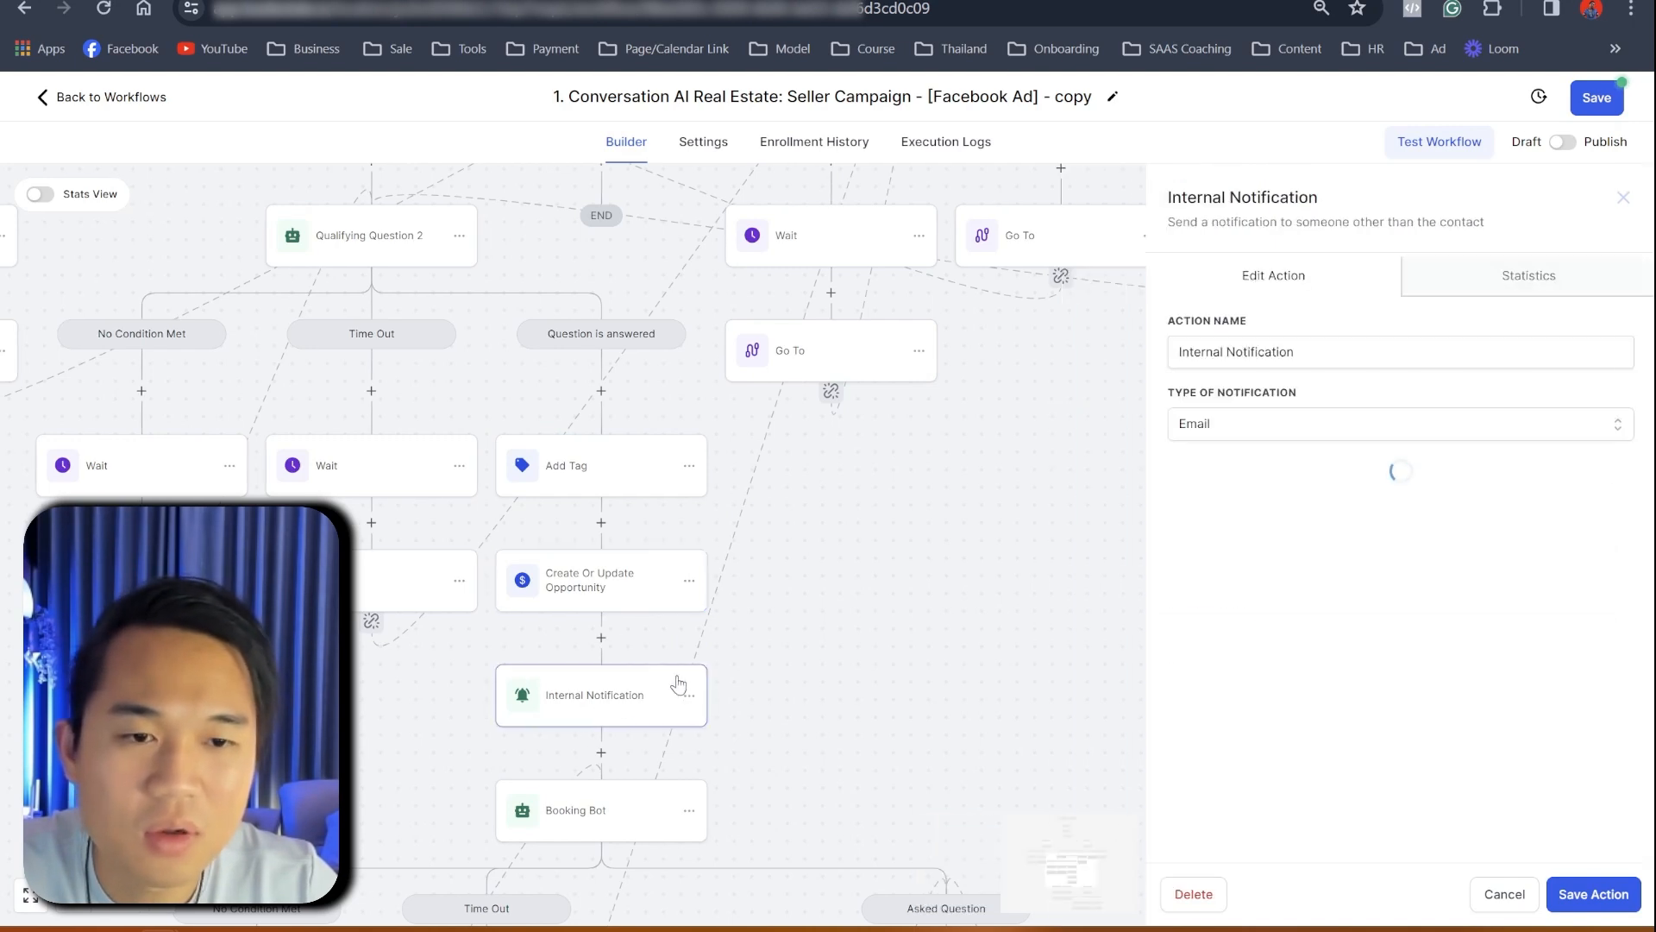
pyautogui.click(632, 594)
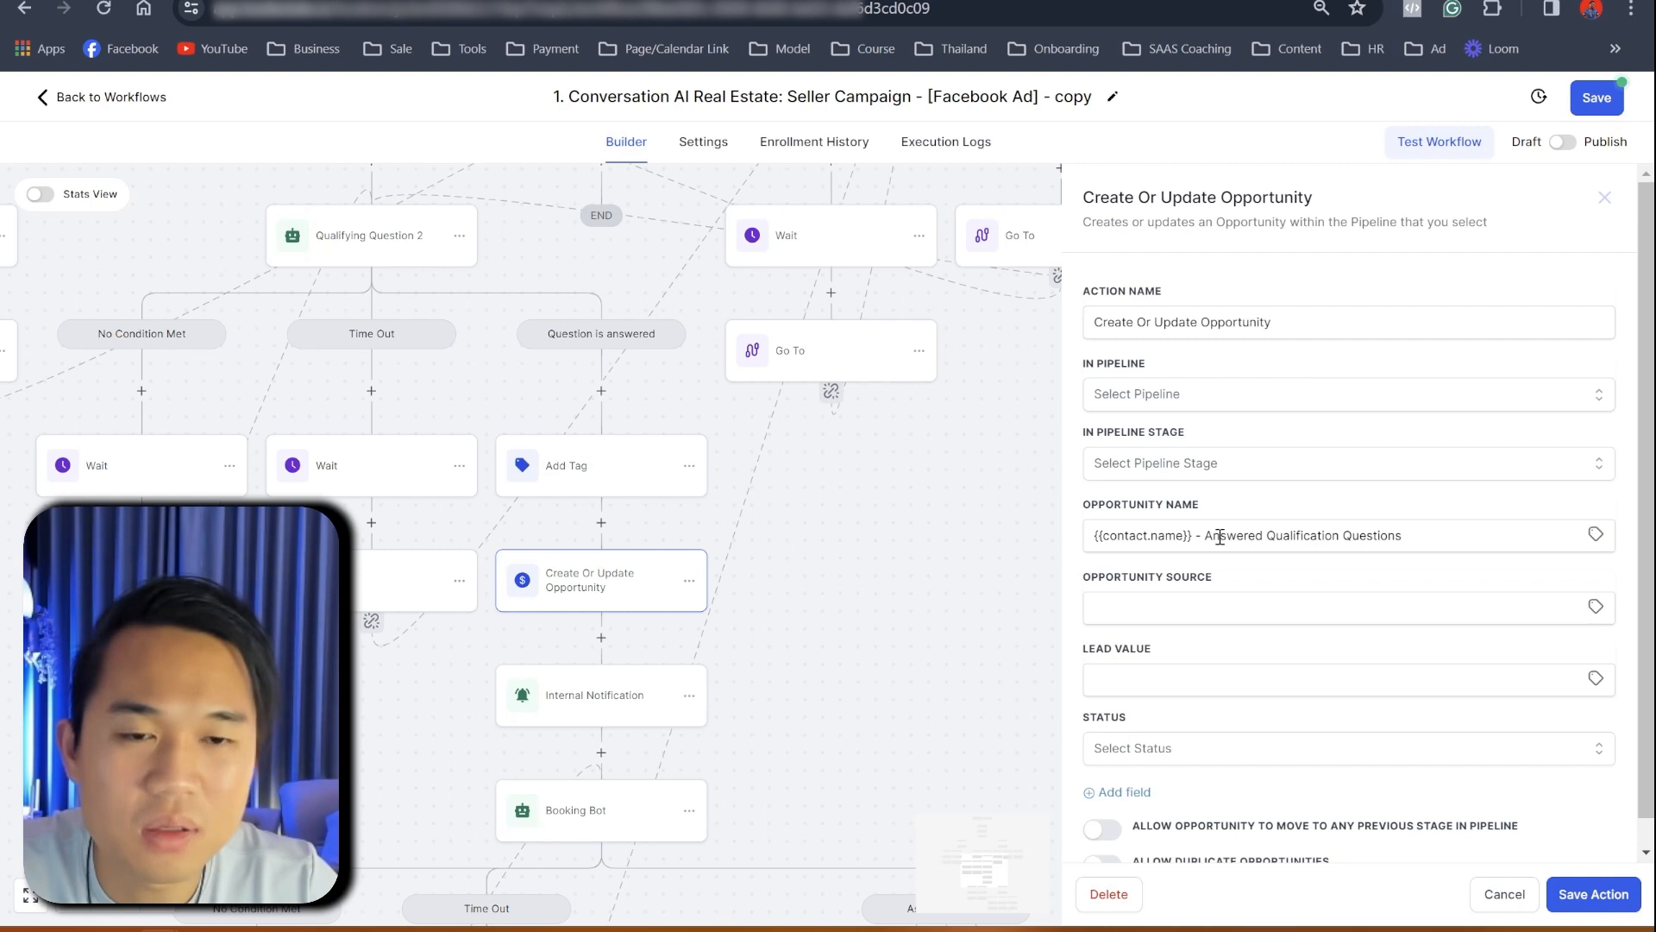
pyautogui.click(1494, 897)
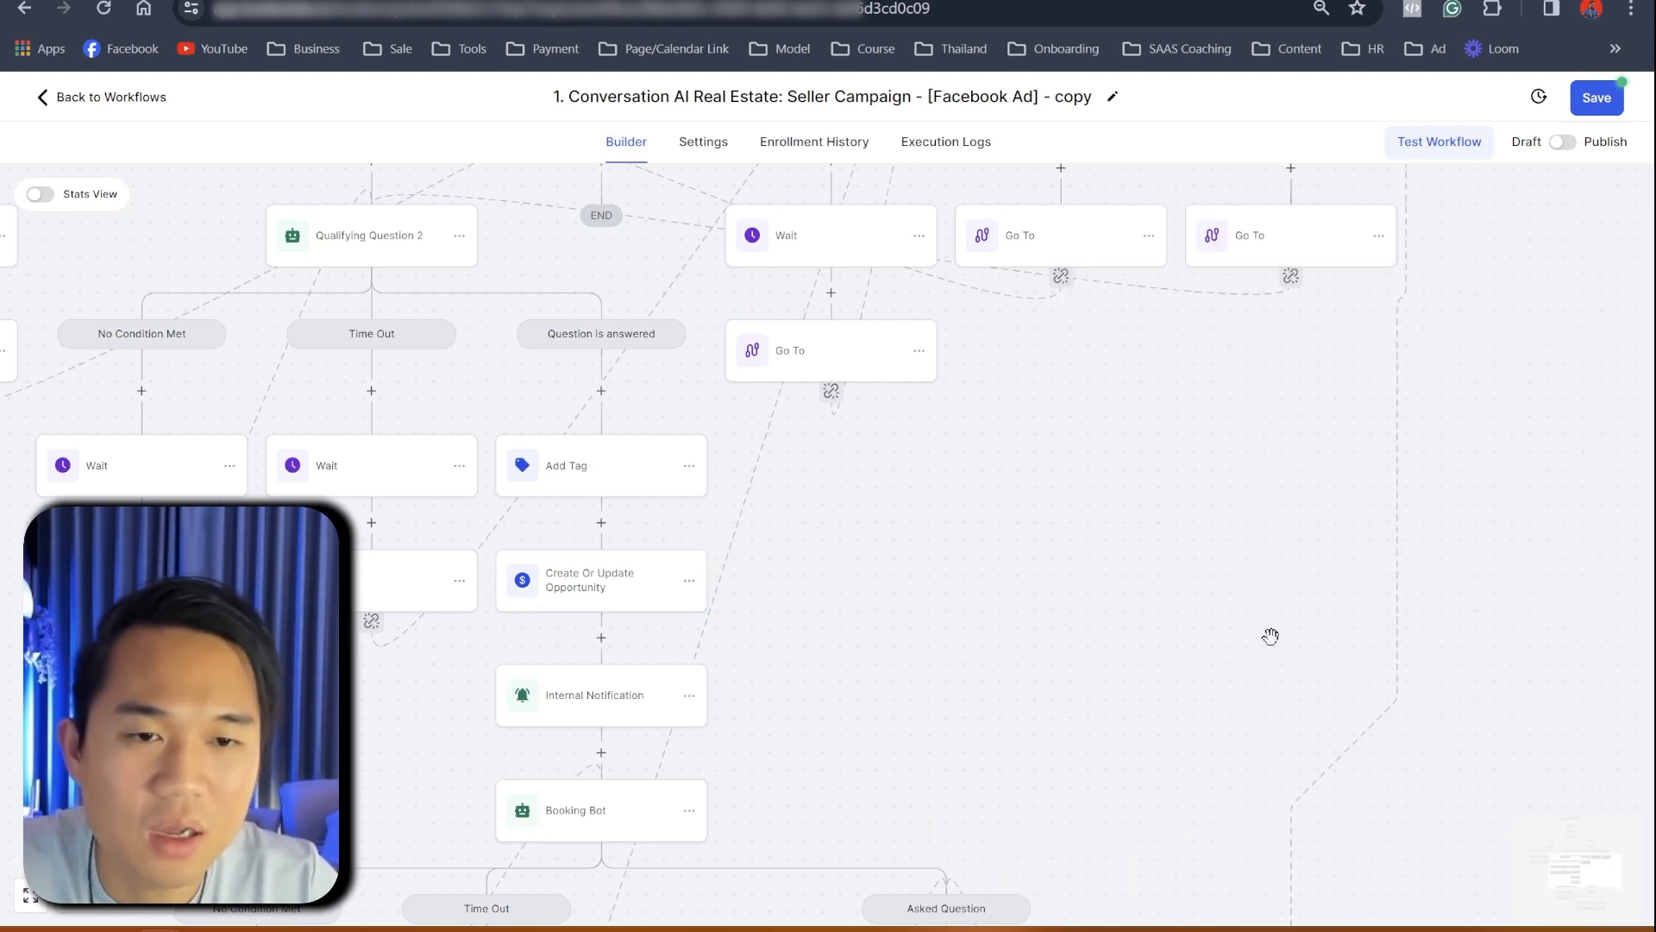
pyautogui.scroll(3, 764, 302)
pyautogui.click(764, 302)
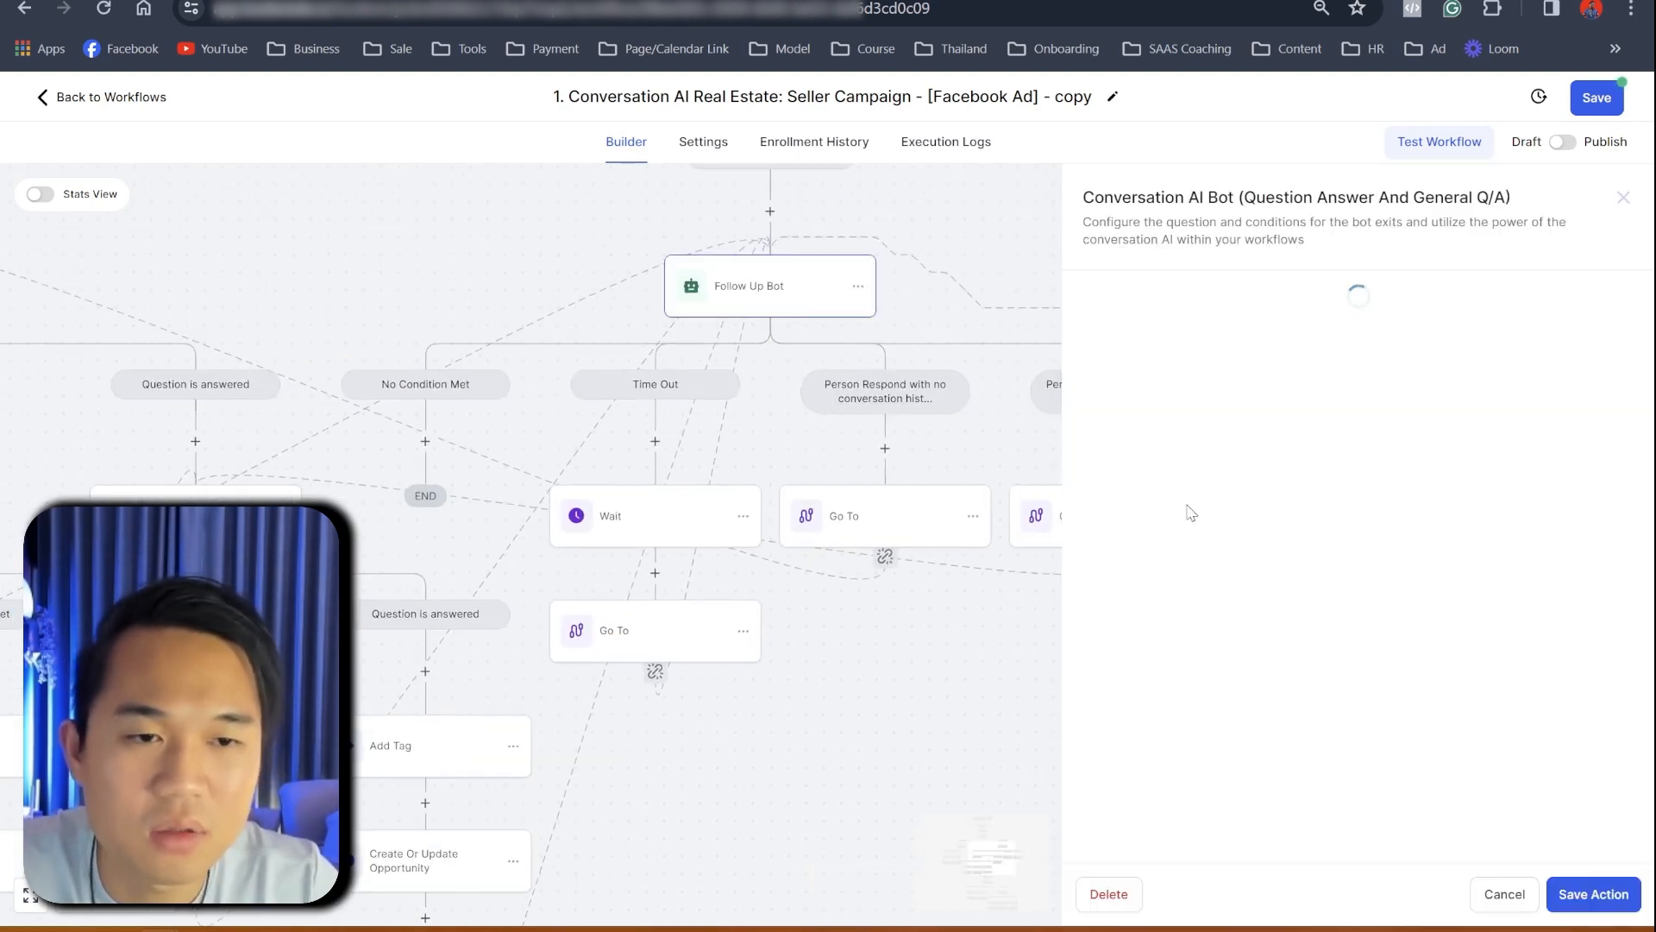
pyautogui.scroll(-4, 1284, 694)
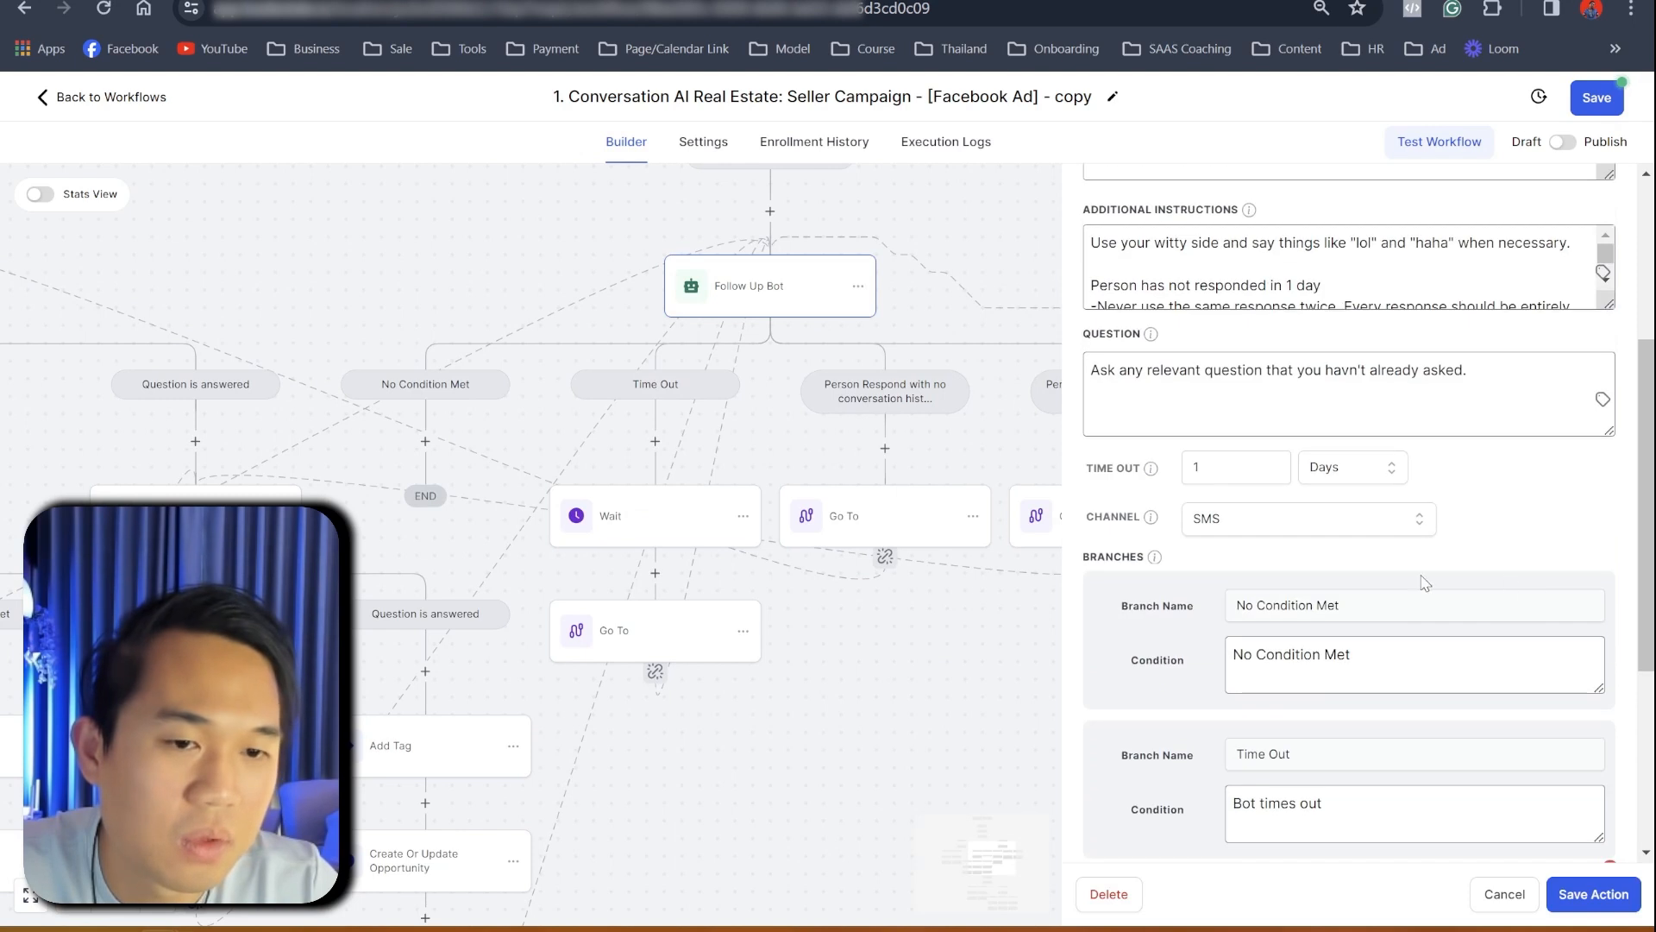
pyautogui.click(1259, 528)
pyautogui.click(1225, 585)
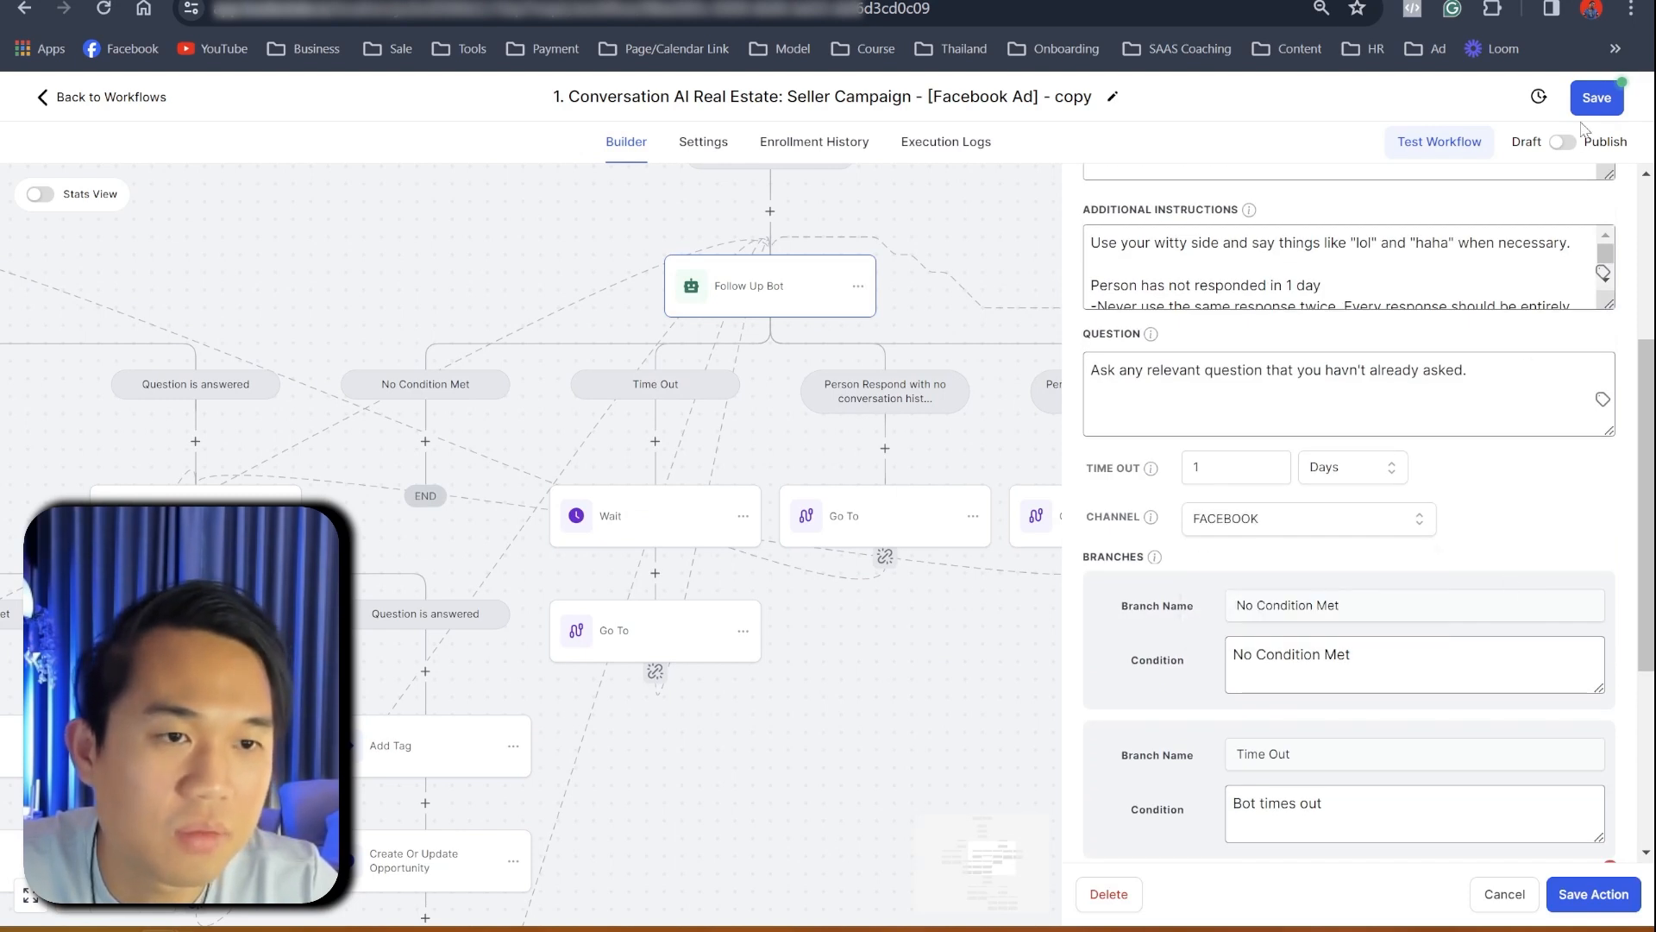
pyautogui.click(1592, 893)
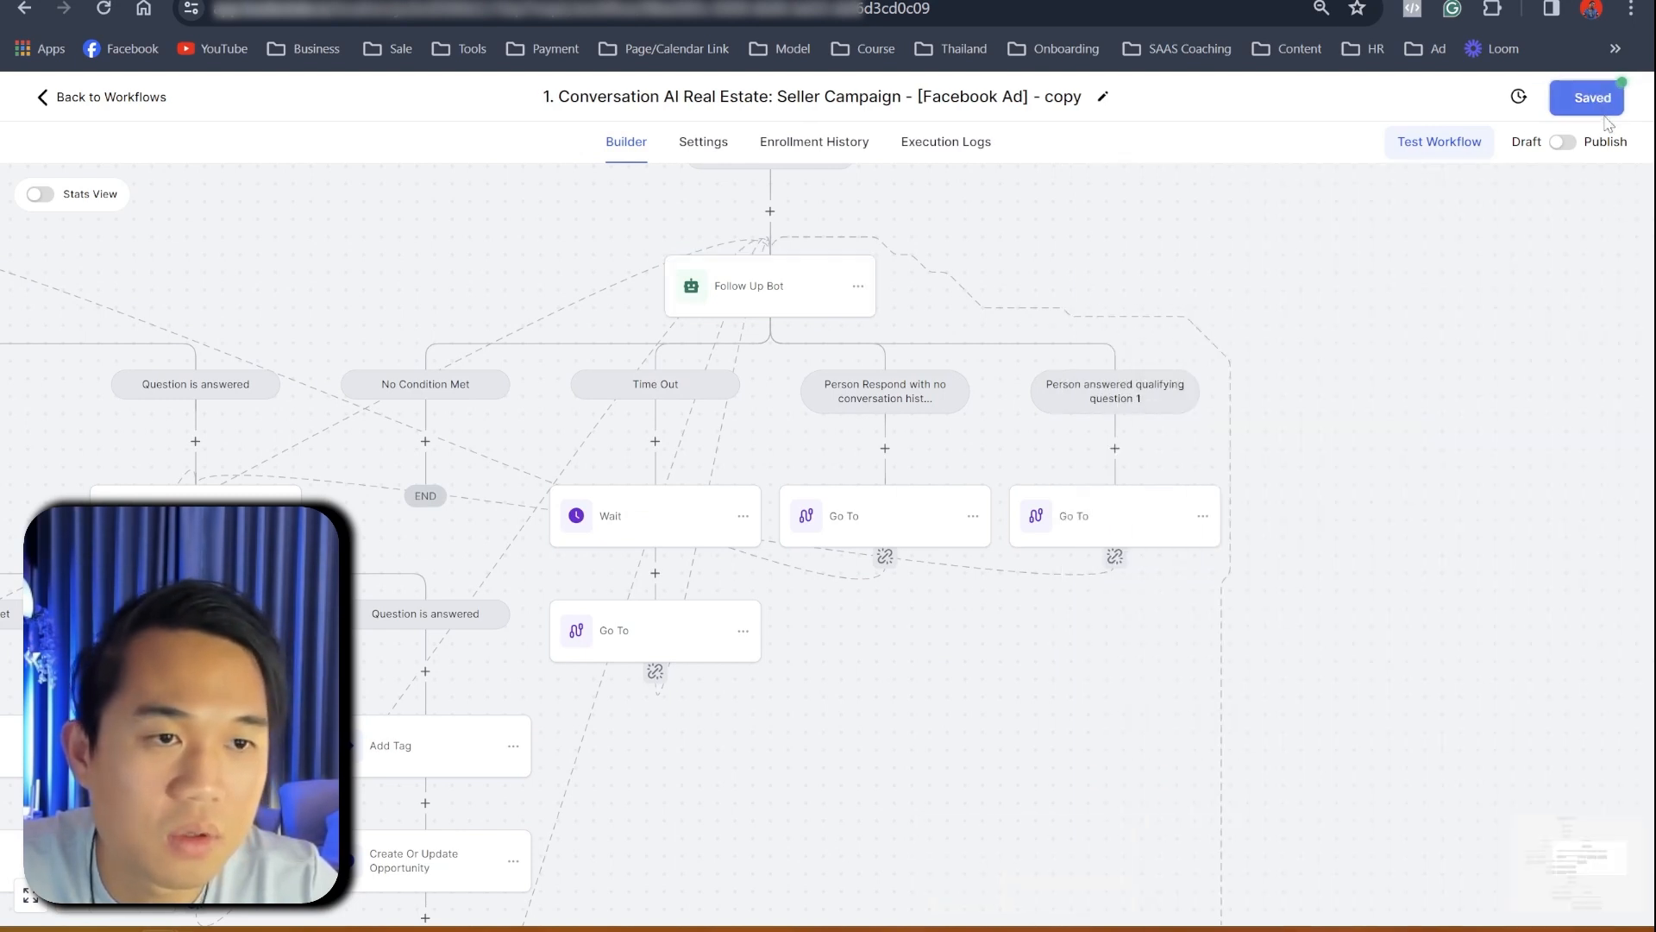
pyautogui.moveTo(736, 739); pyautogui.dragTo(1057, 102)
pyautogui.click(729, 462)
pyautogui.scroll(-5, 1380, 742)
pyautogui.scroll(-3, 1514, 740)
pyautogui.scroll(5, 936, 676)
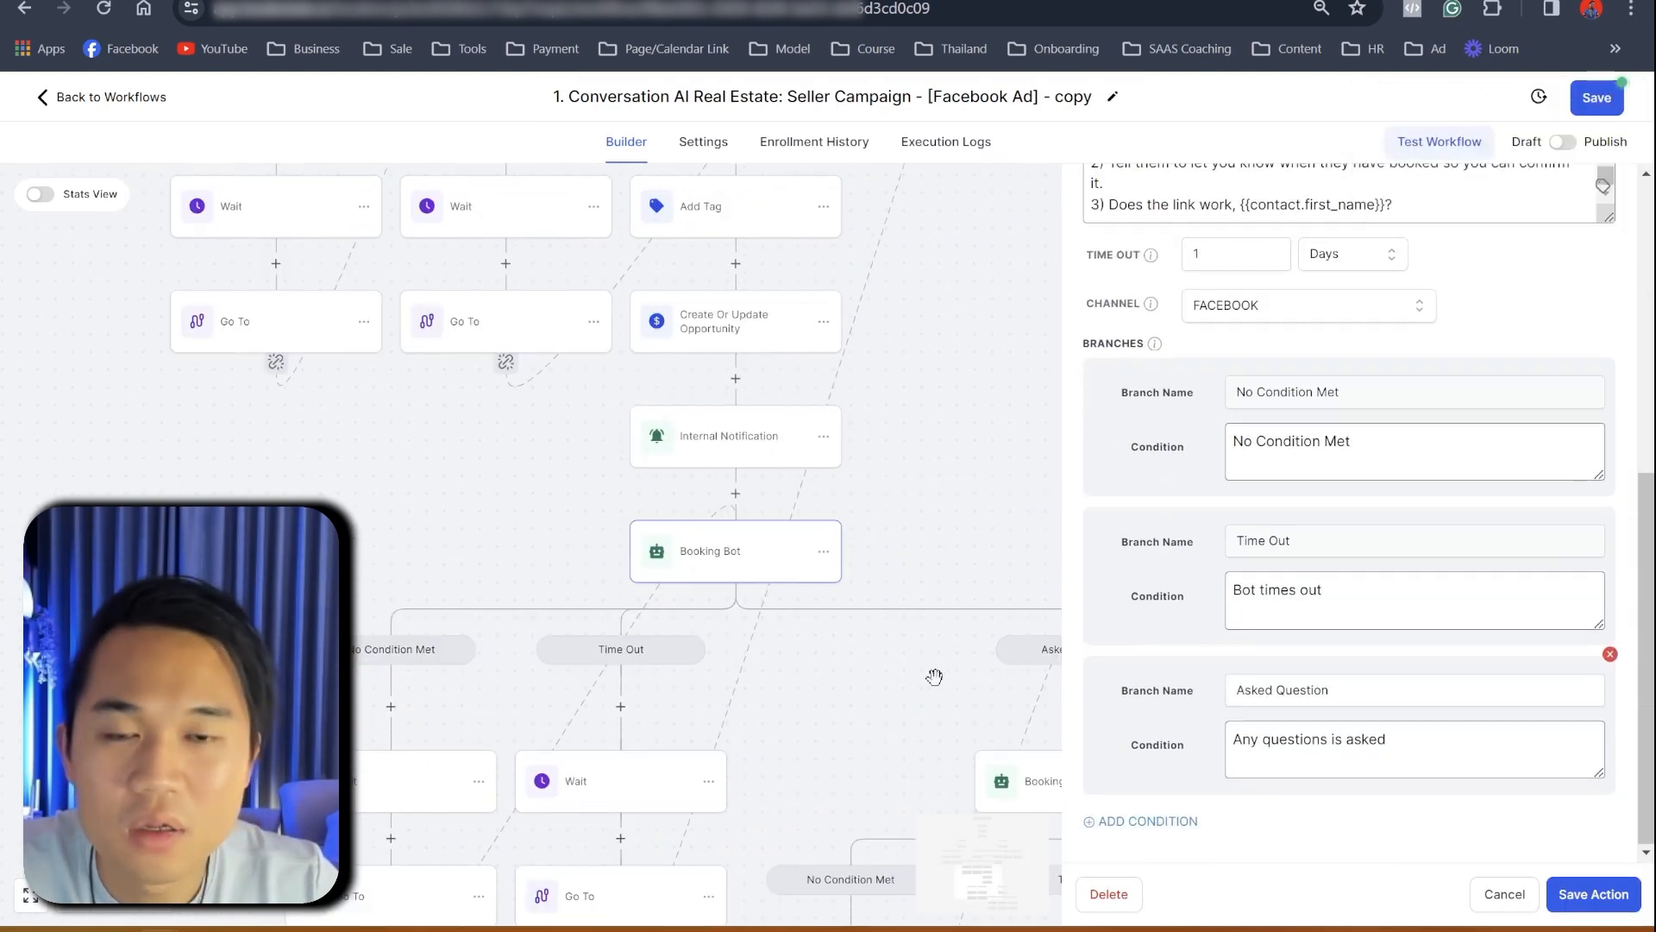
pyautogui.scroll(5, 1006, 444)
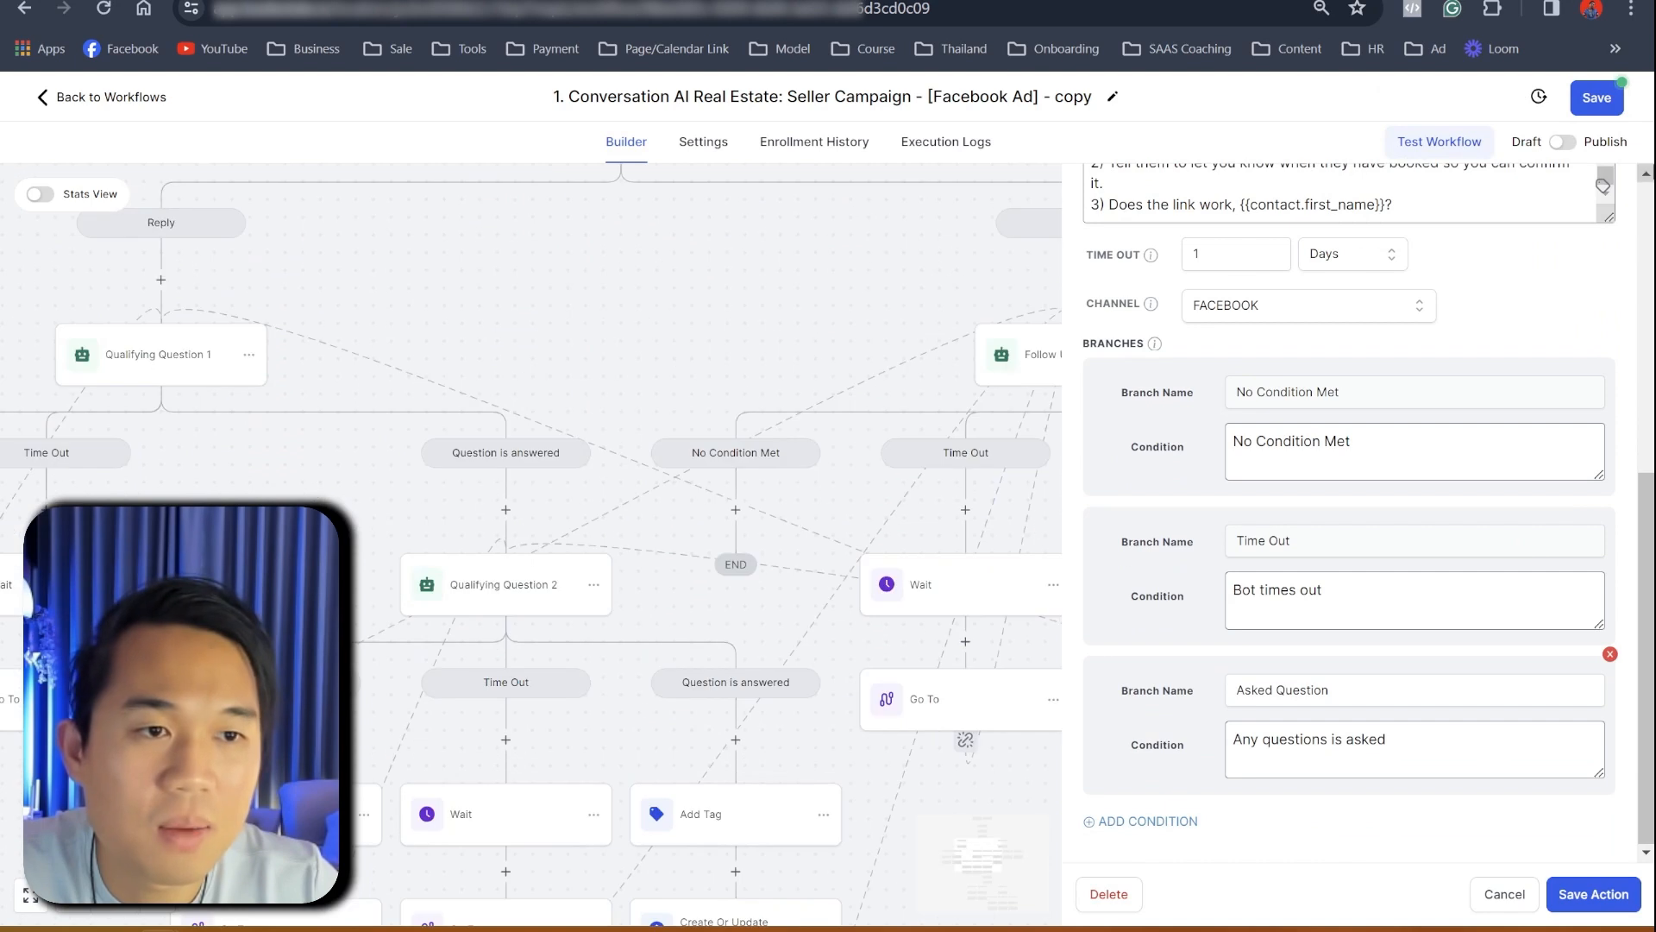
pyautogui.scroll(10, 1350, 518)
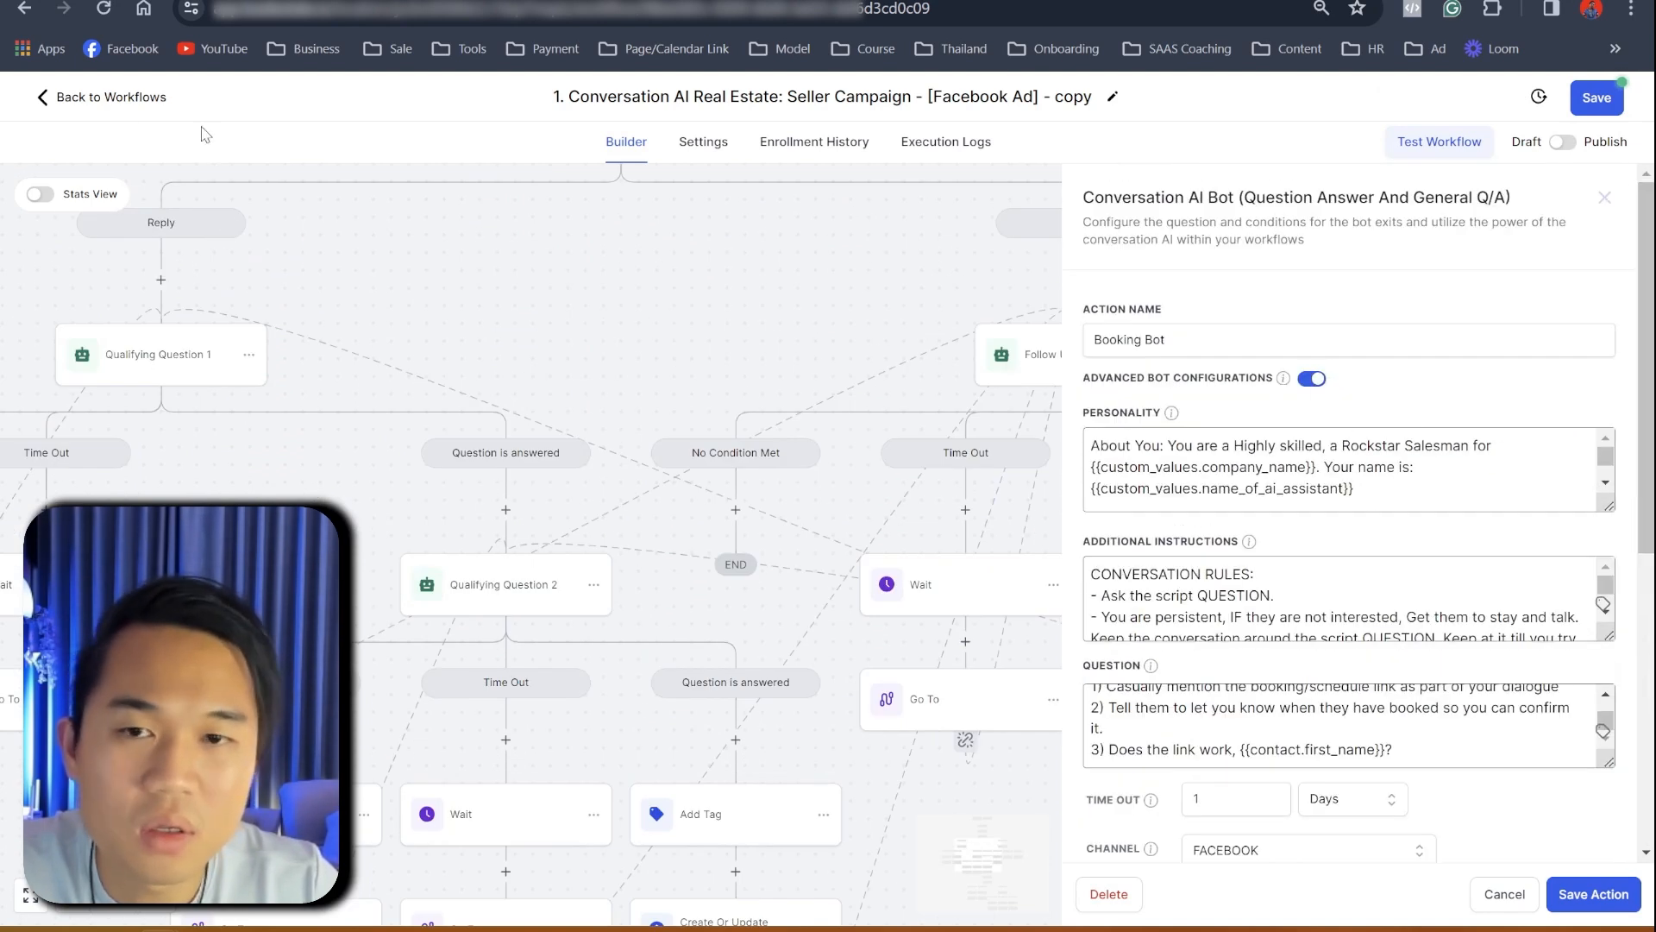
pyautogui.click(1414, 150)
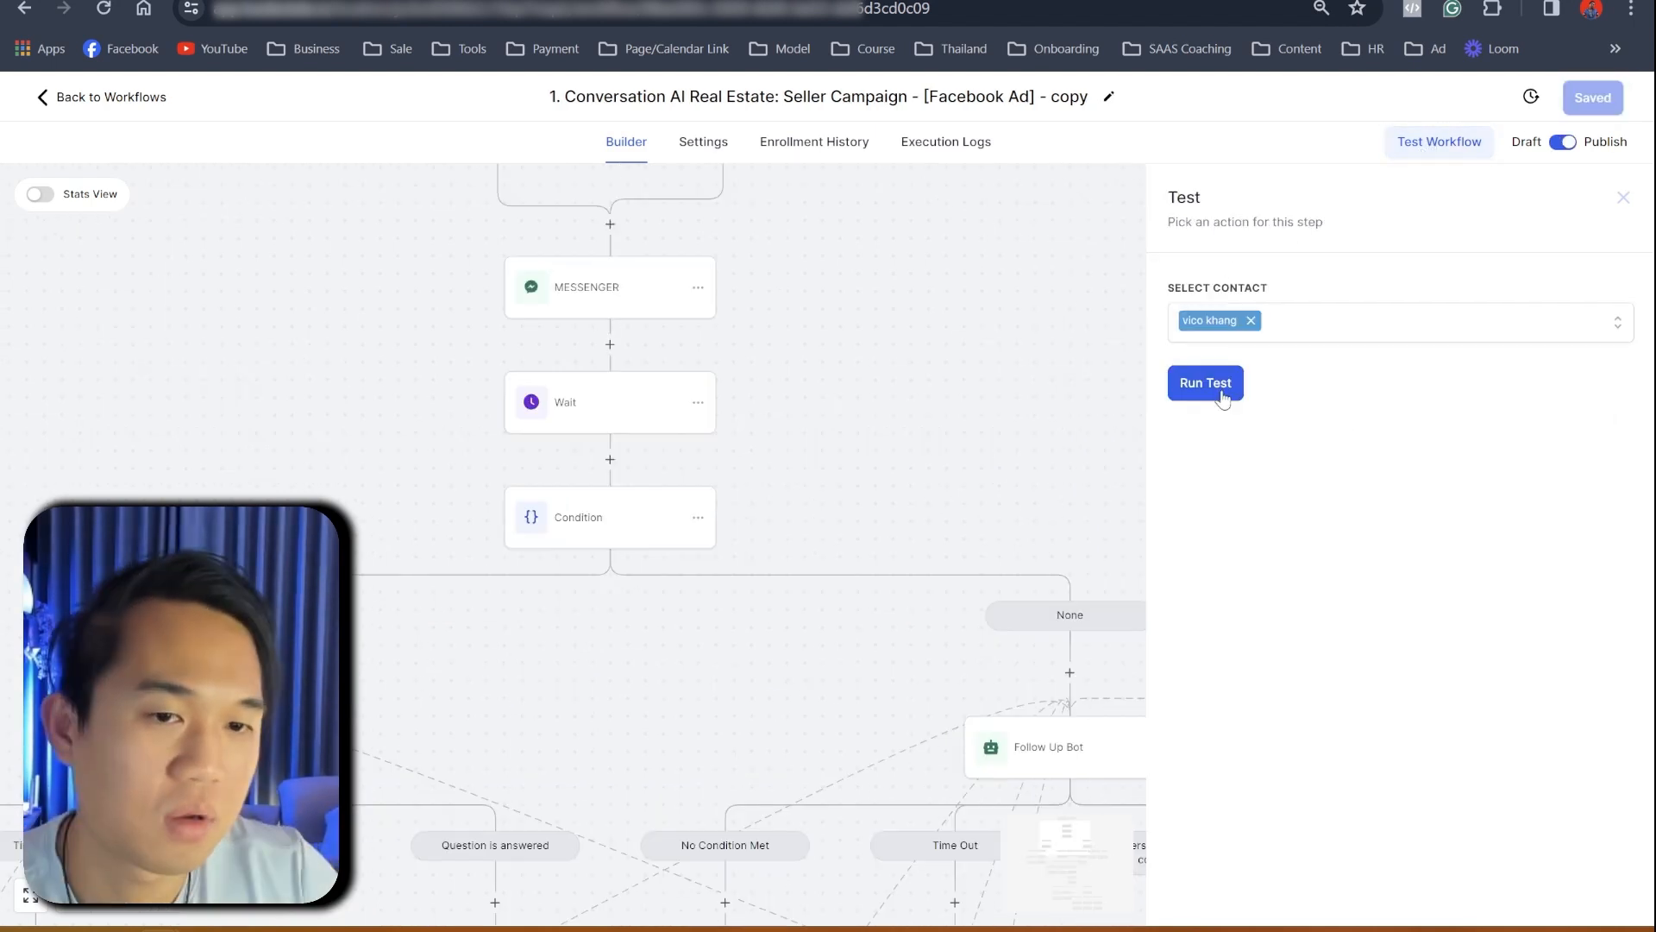
pyautogui.click(1205, 376)
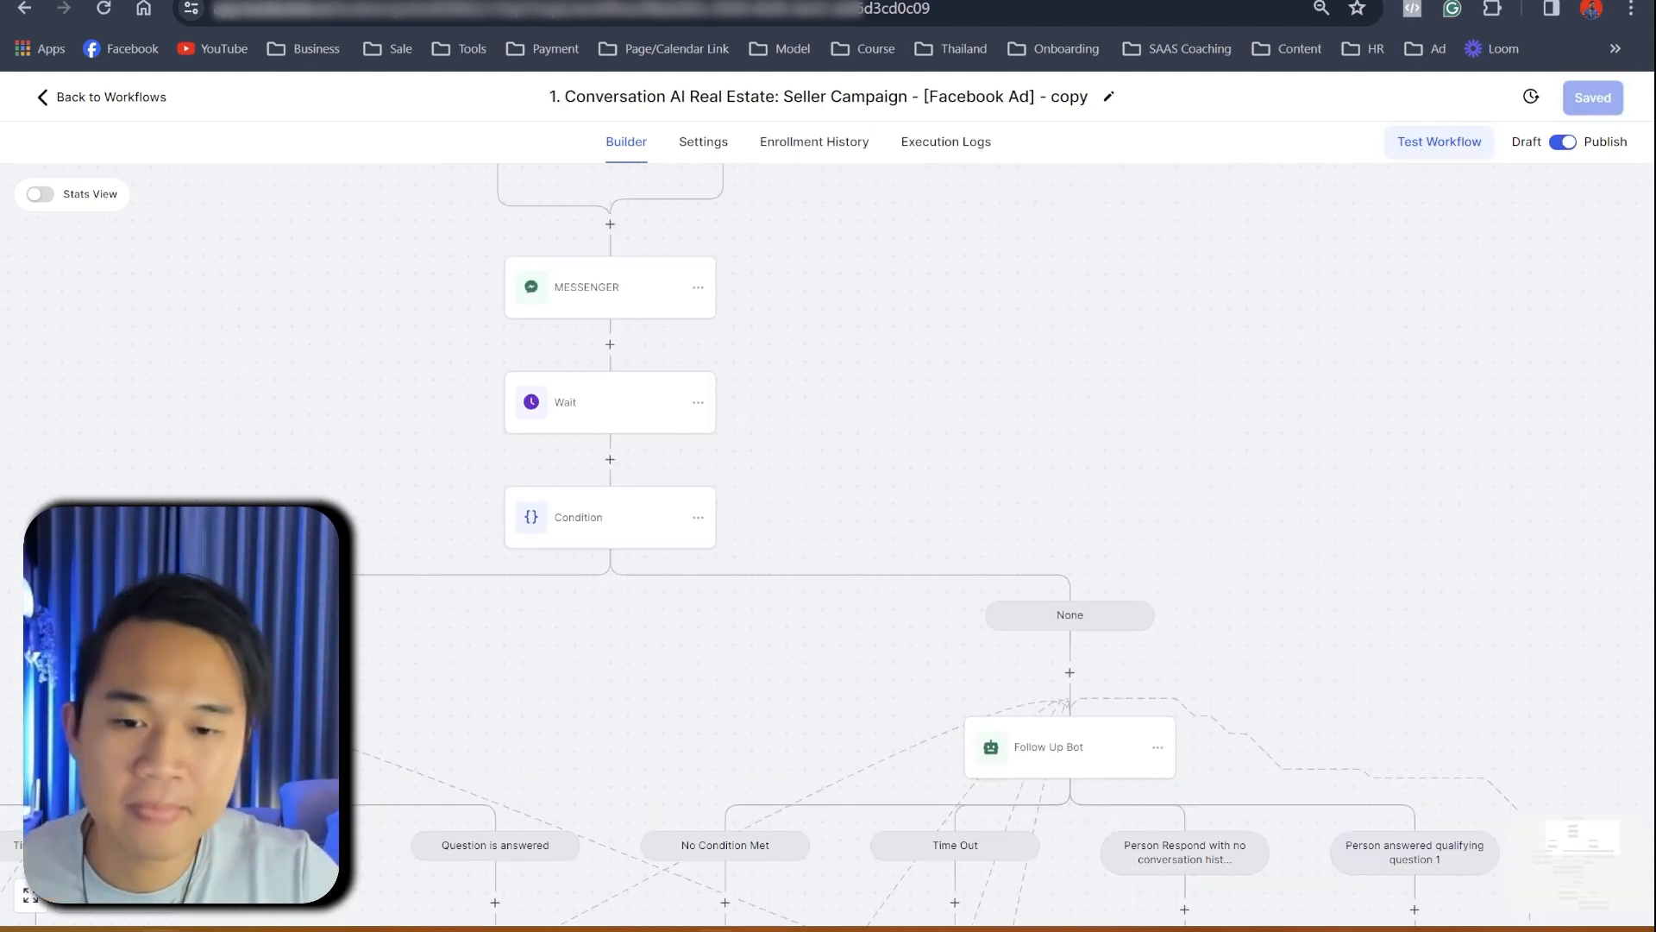
# - Reply 'yes' to the AI assistant in the Facebook Messenger test chat
pyautogui.hotkey('ctrl', 'Tab')
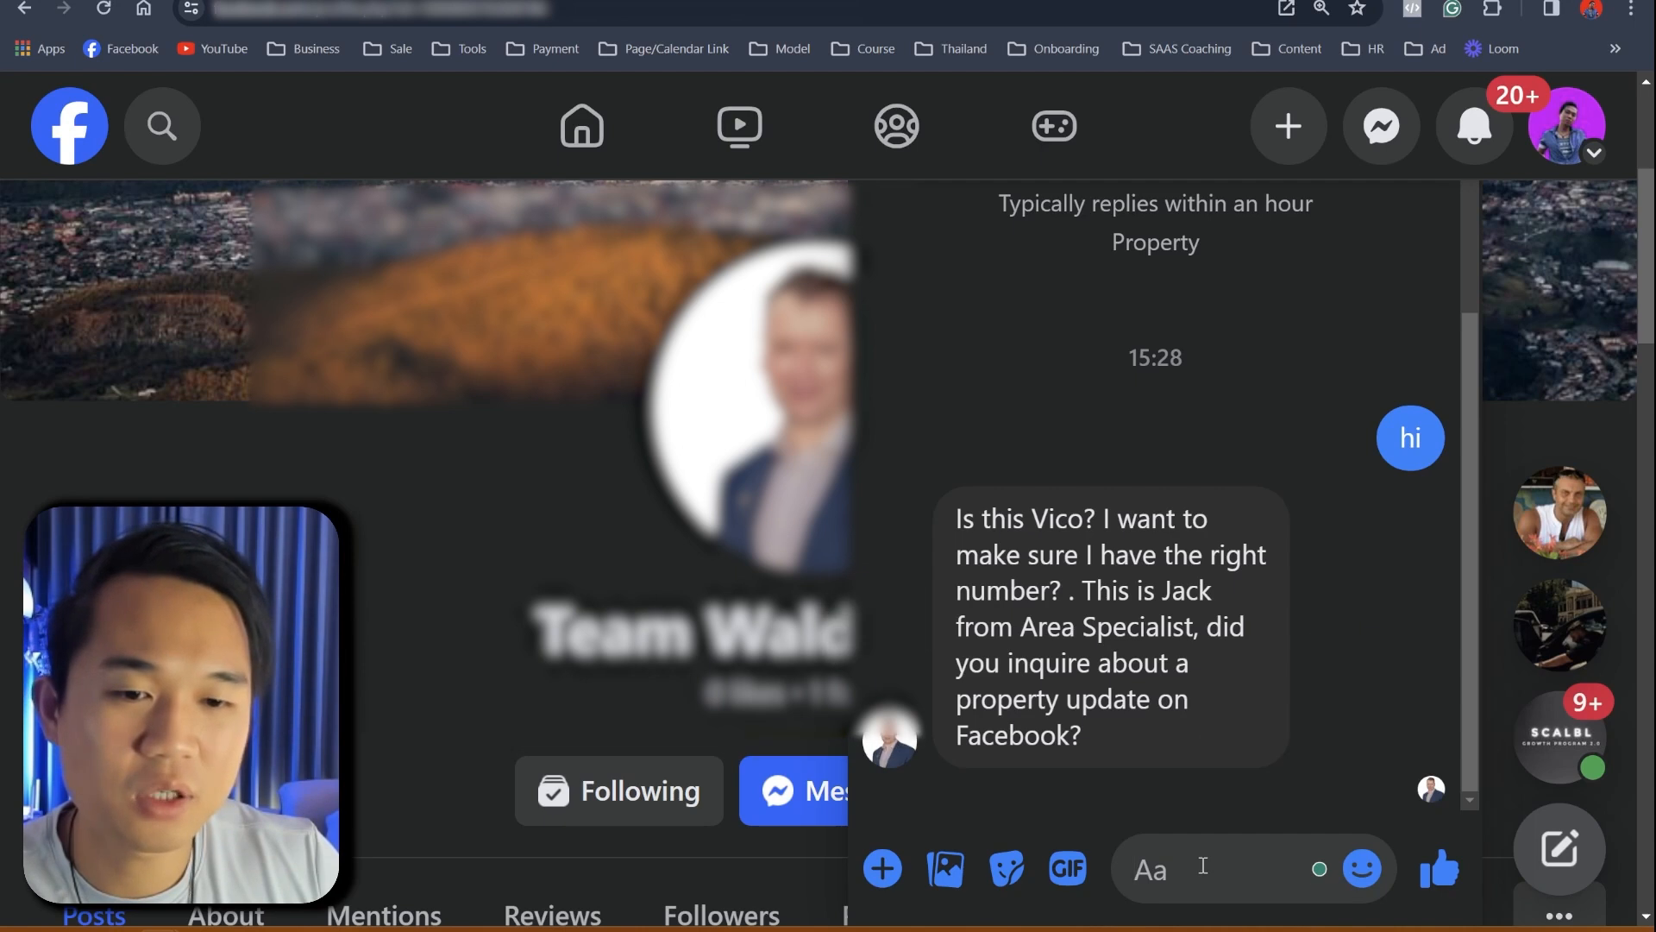
pyautogui.click(1203, 865)
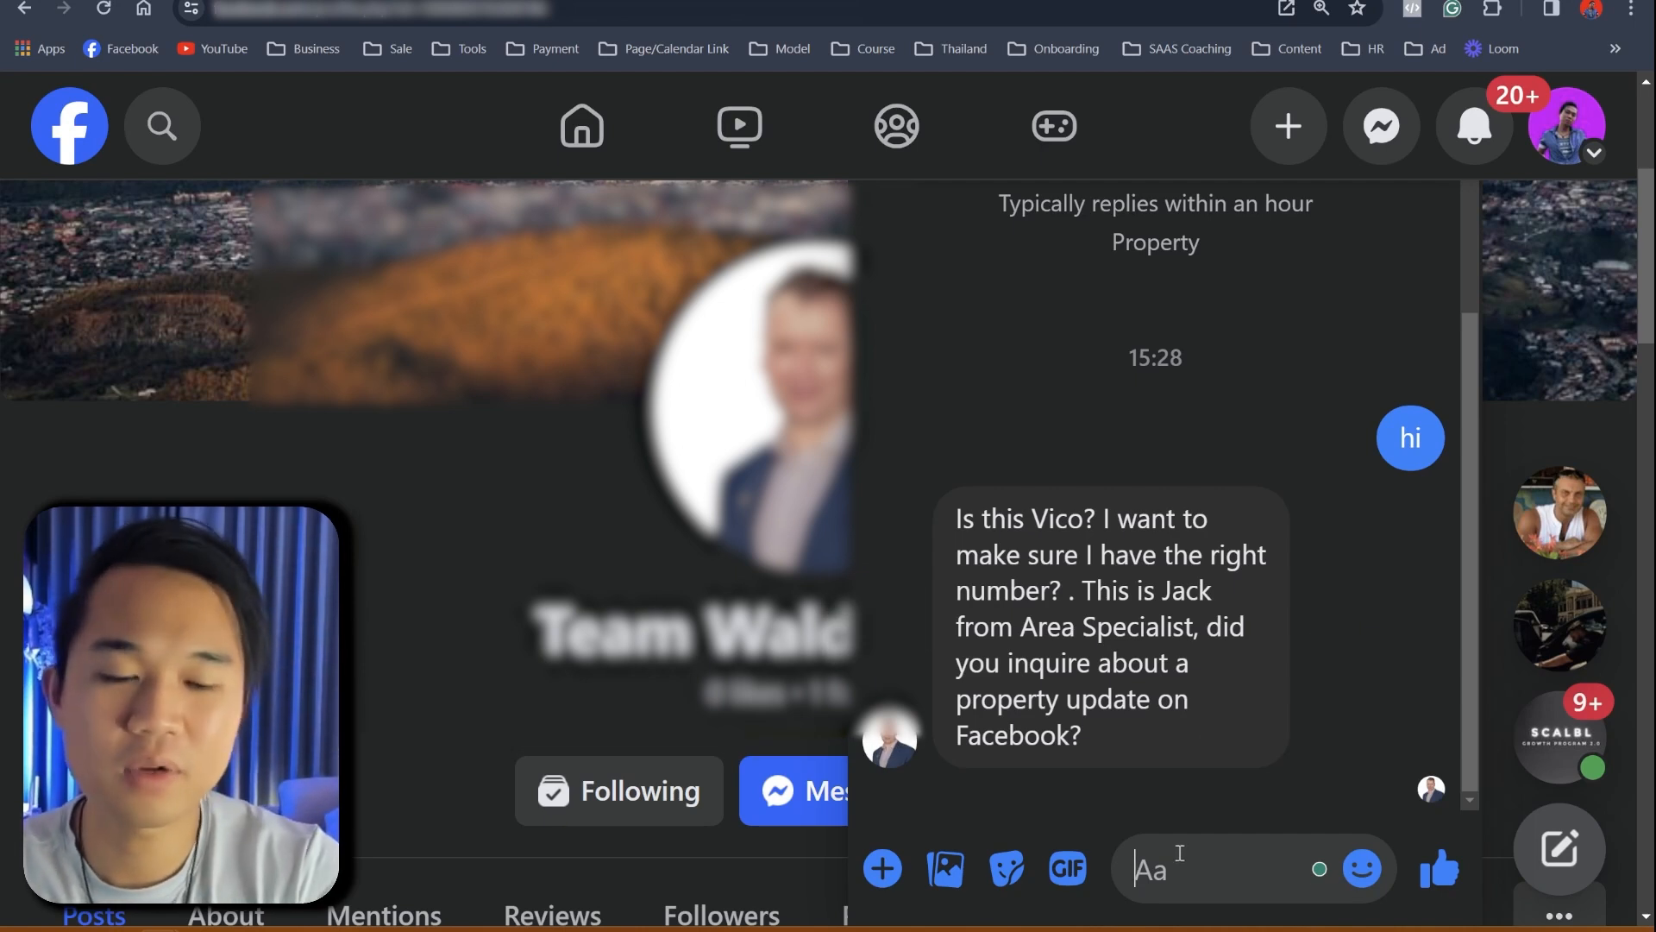
pyautogui.write('yes')
pyautogui.press('Return')
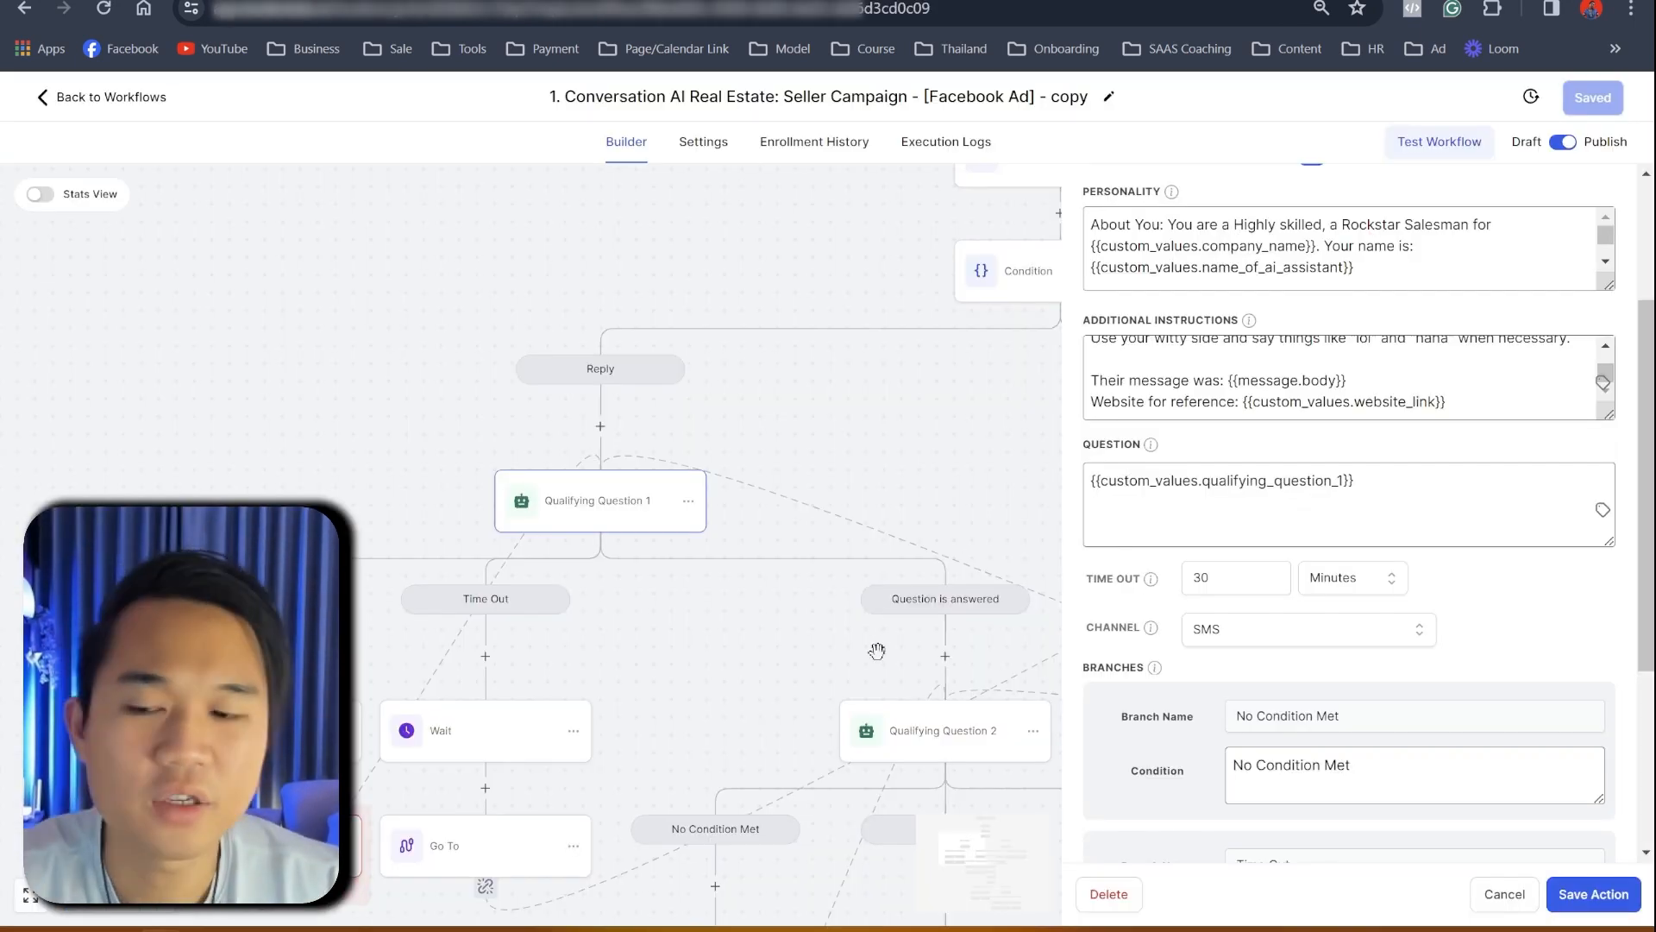
# - Review Qualifying Question 1's channel choices, leaving it on SMS for now
pyautogui.scroll(-2, 1214, 647)
pyautogui.scroll(2, 1219, 653)
pyautogui.scroll(-2, 1251, 669)
pyautogui.scroll(1, 1195, 678)
pyautogui.click(1236, 523)
pyautogui.click(693, 505)
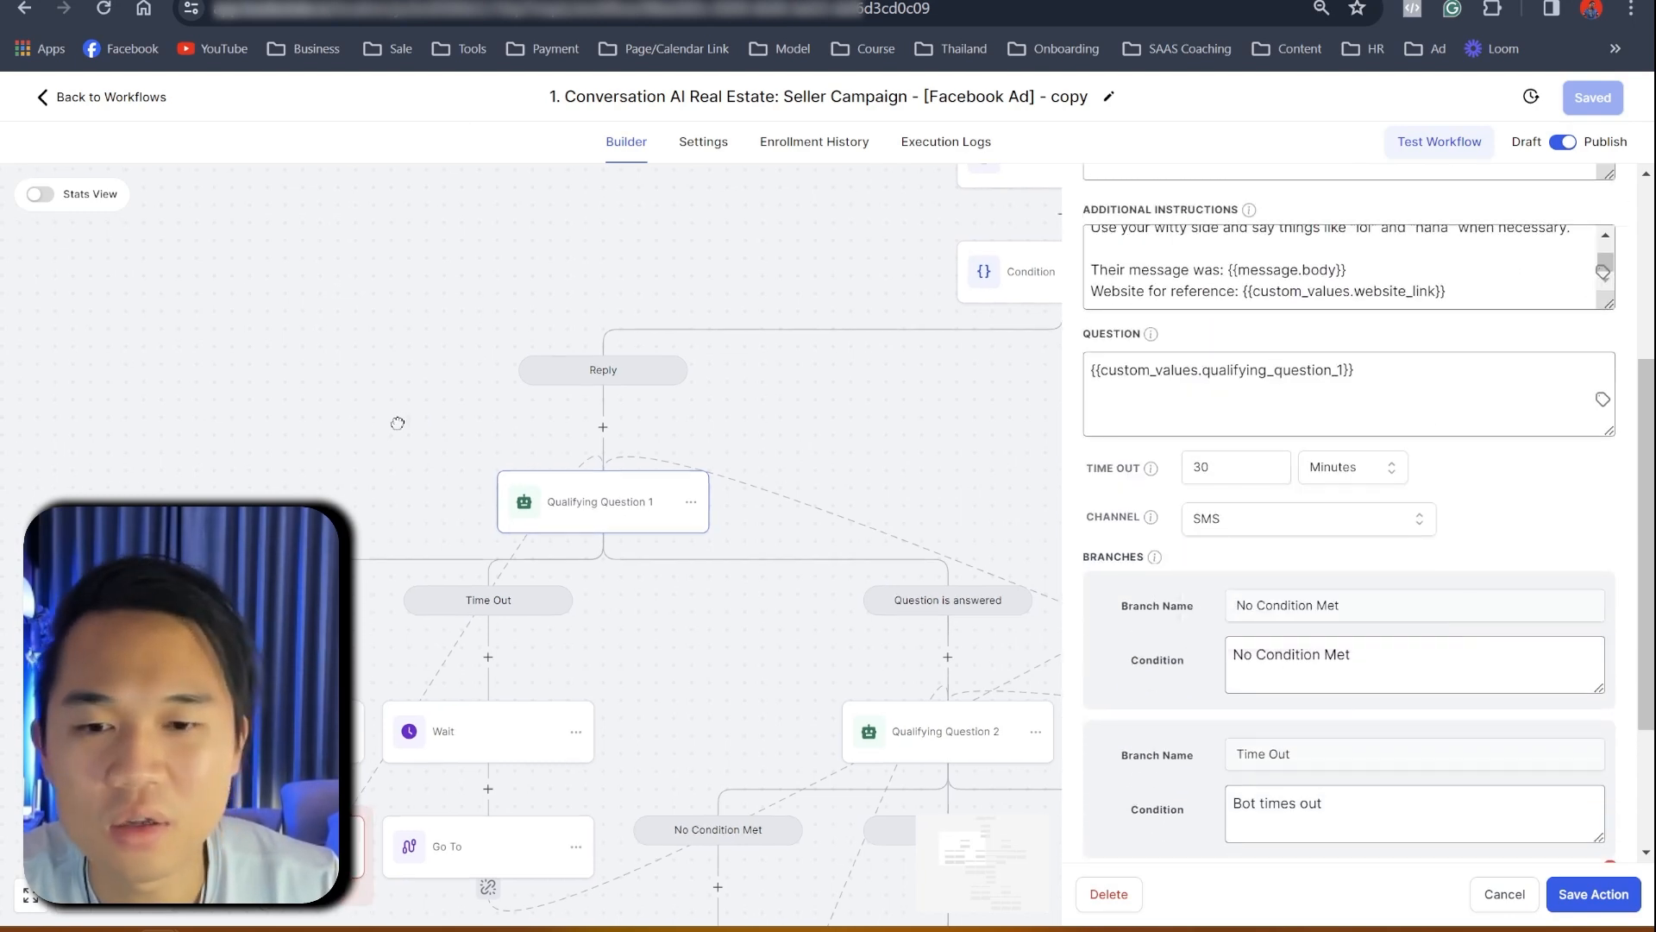
pyautogui.moveTo(1648, 396); pyautogui.dragTo(1646, 266)
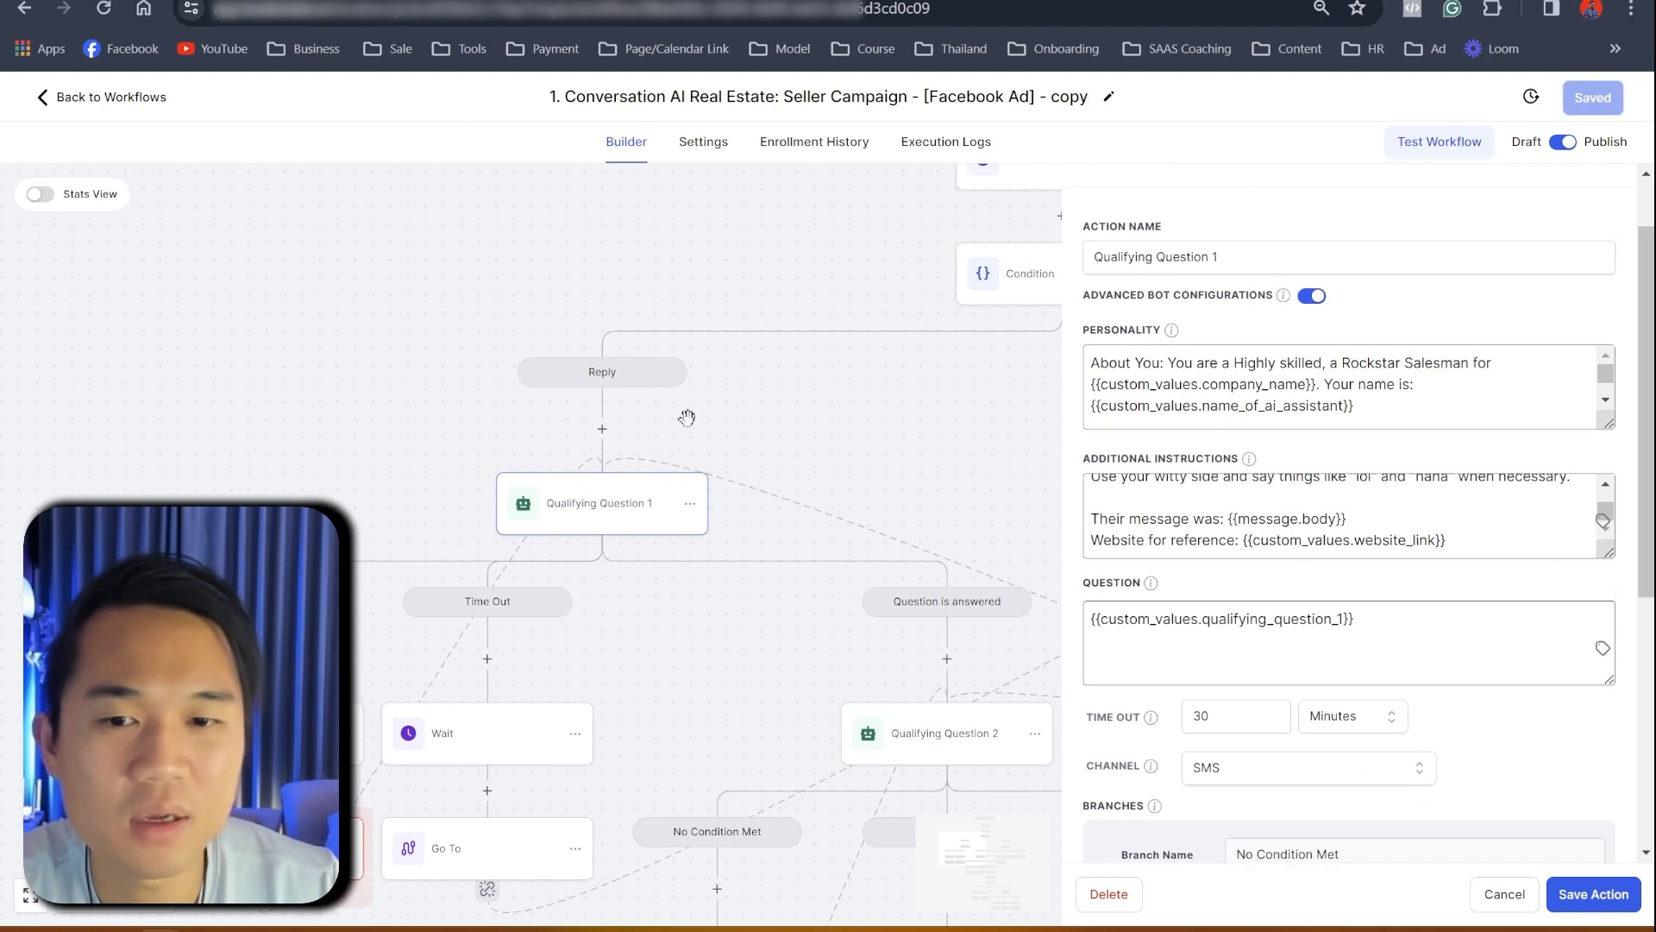
pyautogui.click(780, 419)
# - Switch Qualifying Question 1's channel to Facebook and save the workflow
pyautogui.scroll(3, 1038, 308)
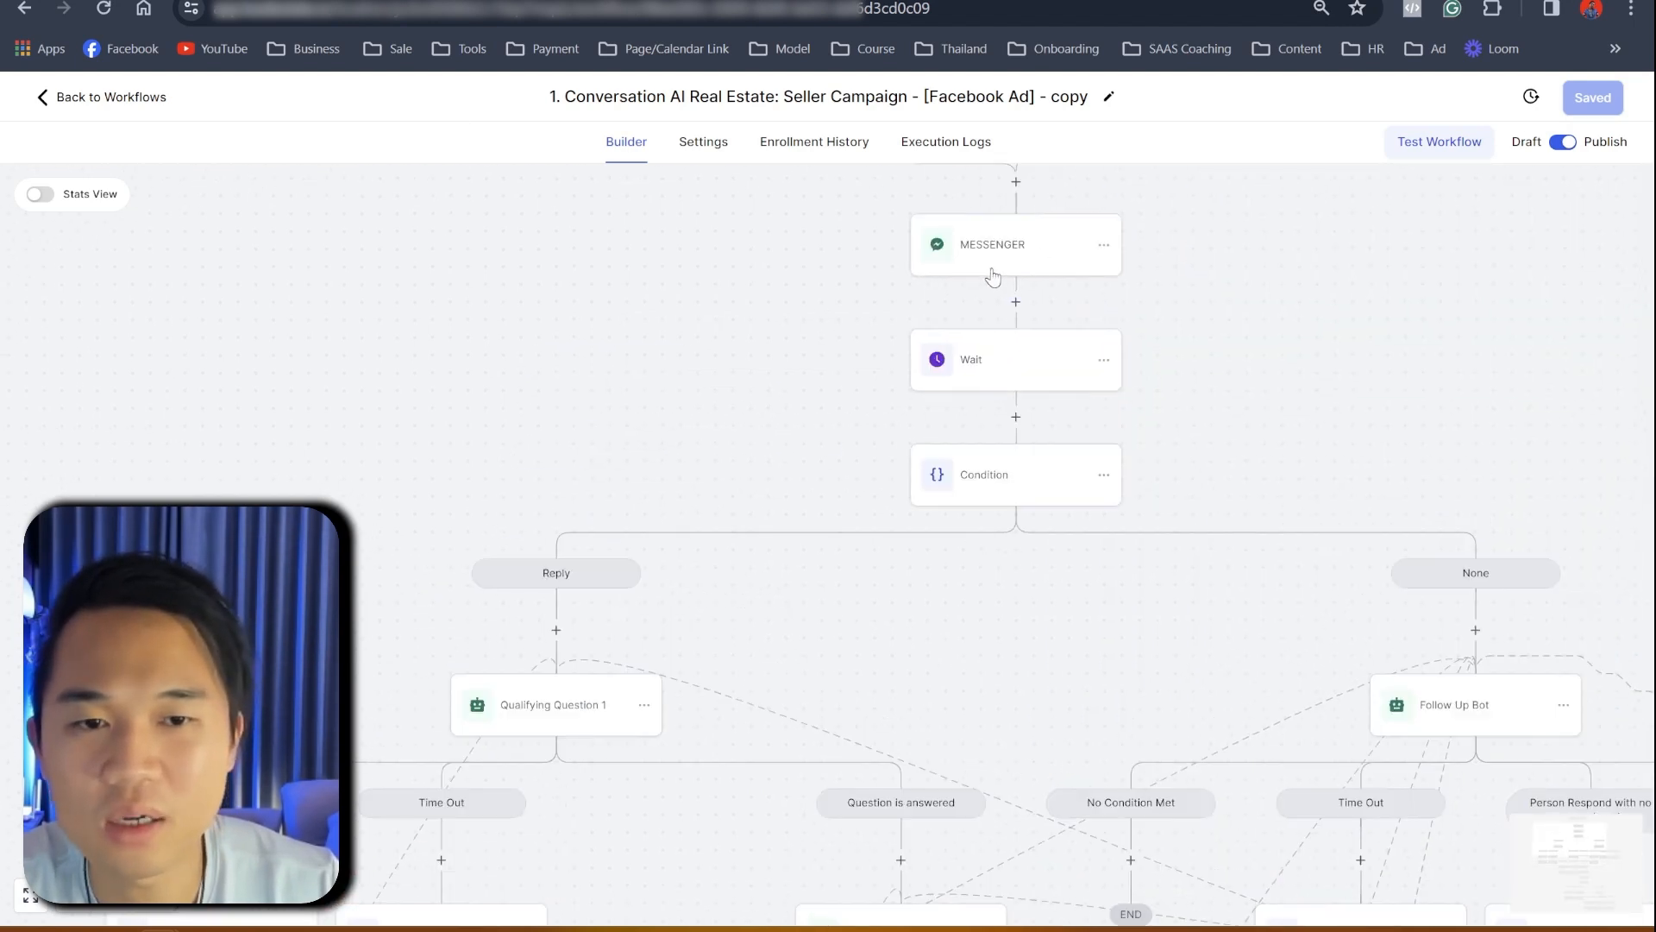
pyautogui.scroll(-3, 756, 485)
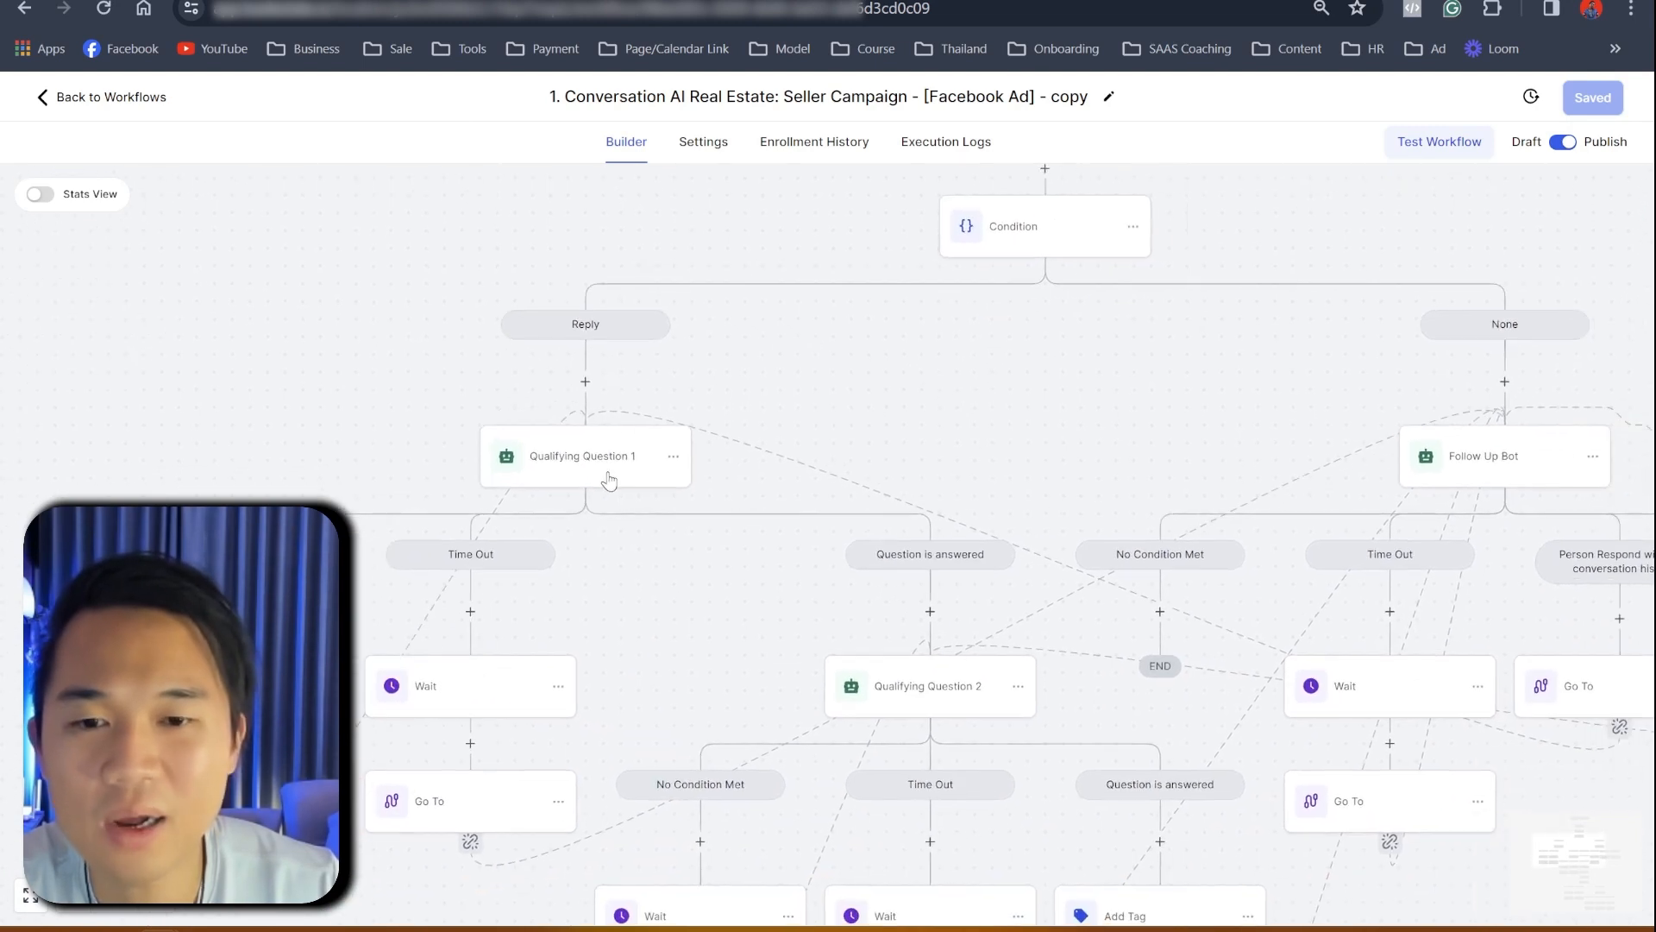
pyautogui.click(617, 474)
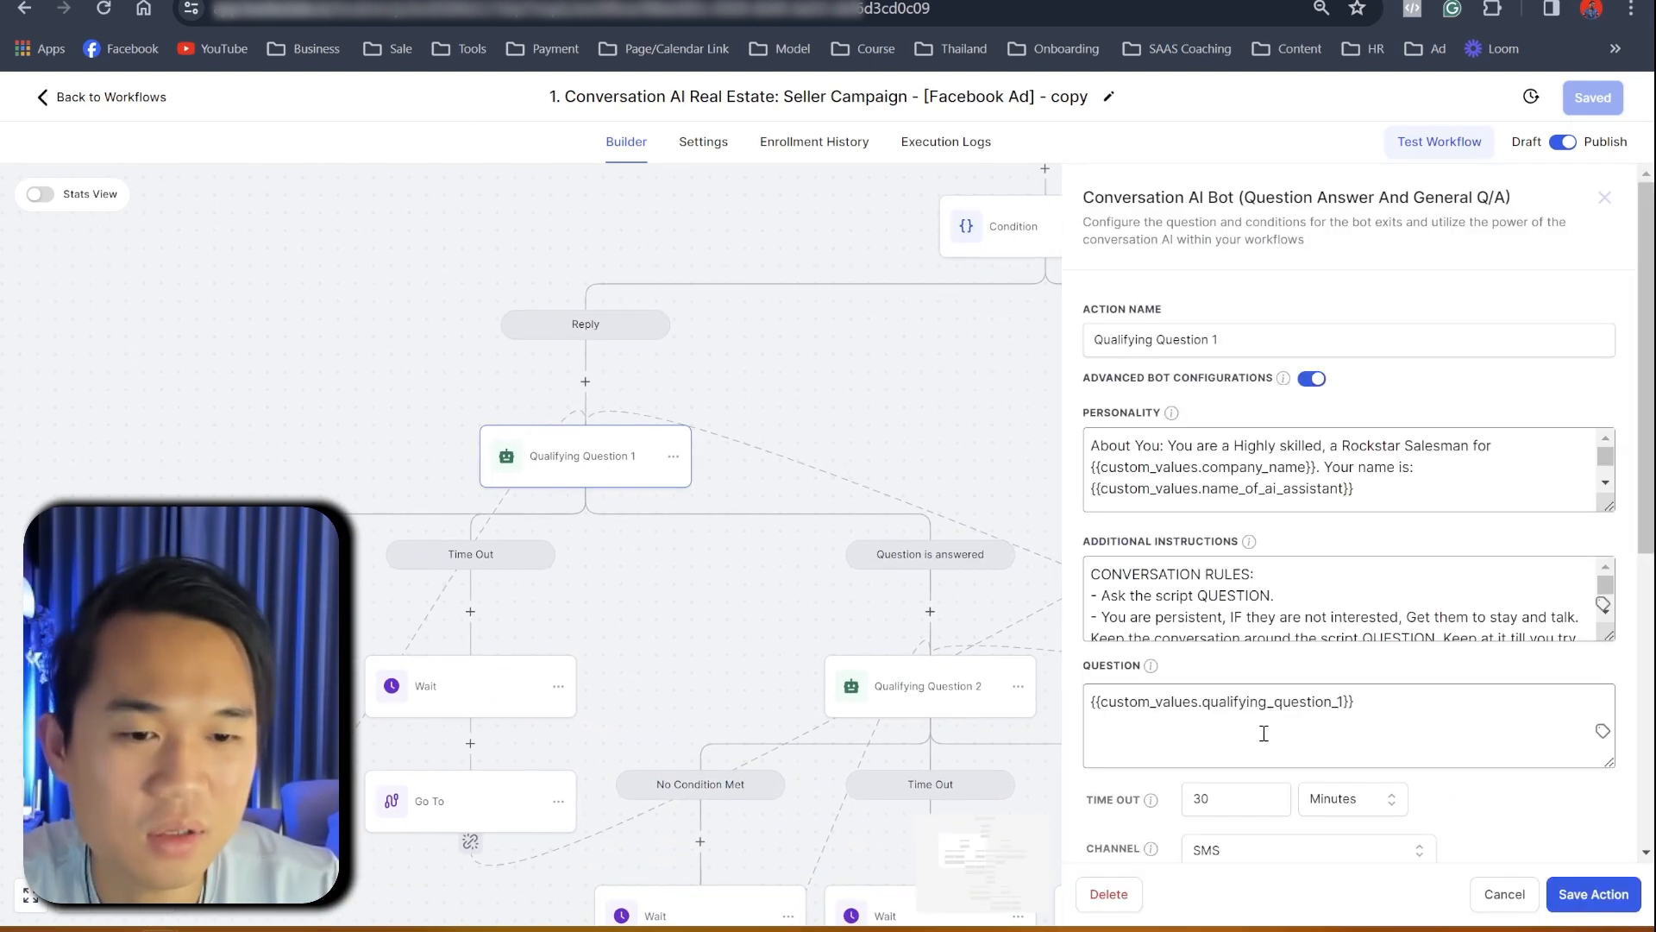
pyautogui.scroll(-2, 1247, 737)
pyautogui.click(1253, 636)
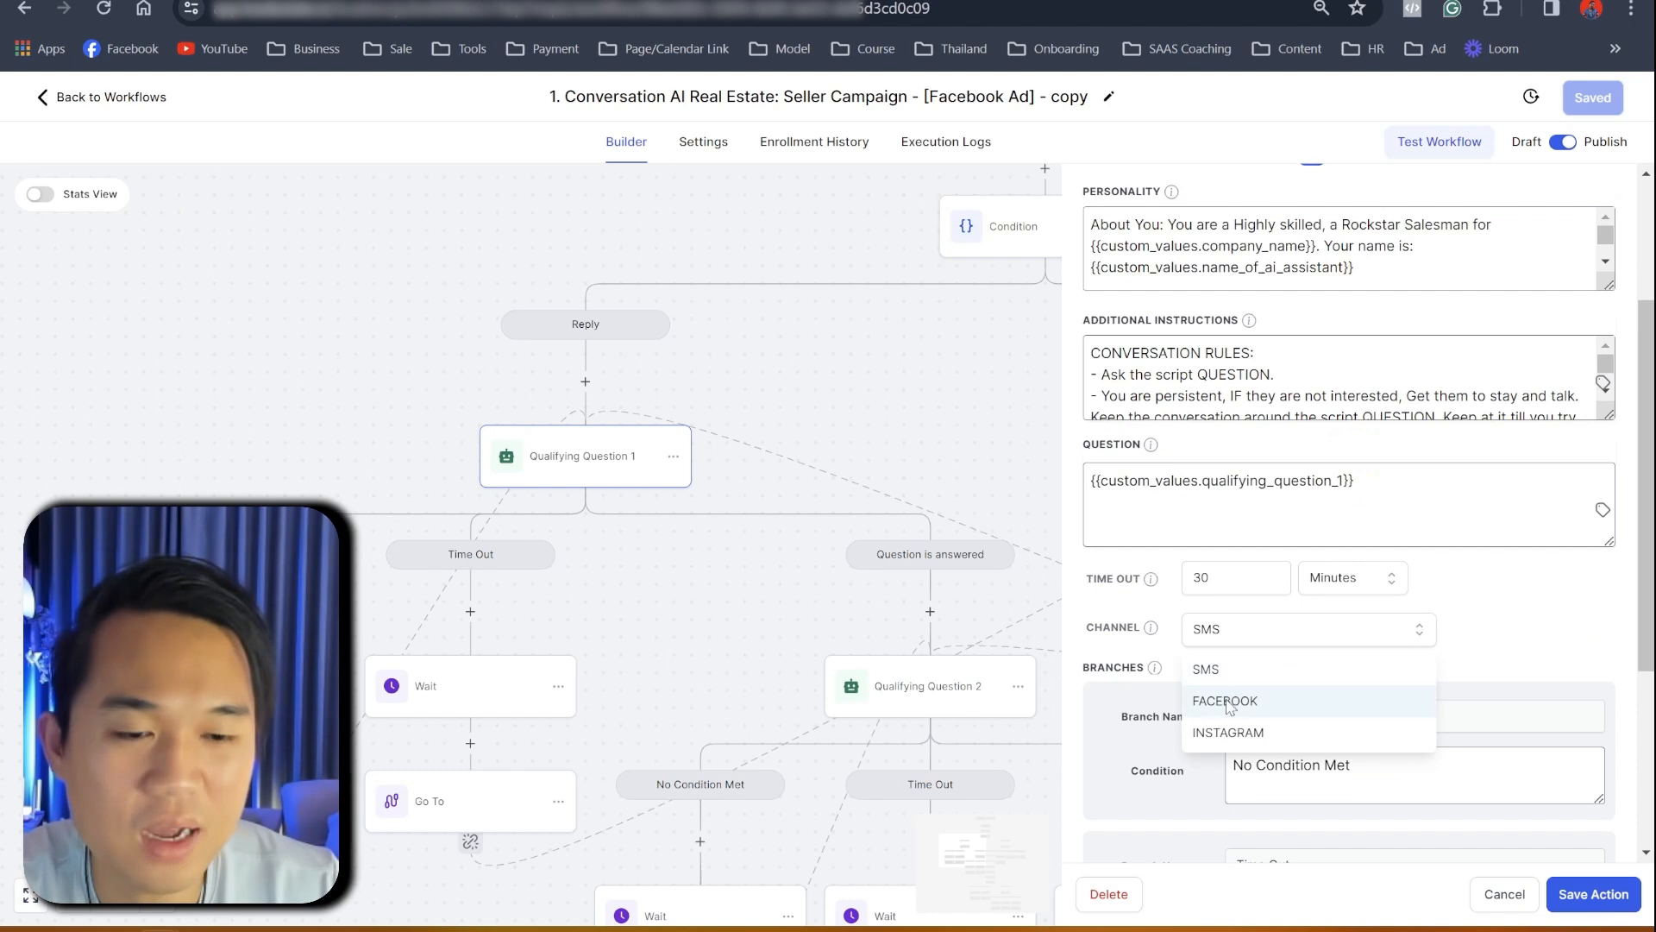
pyautogui.click(1232, 704)
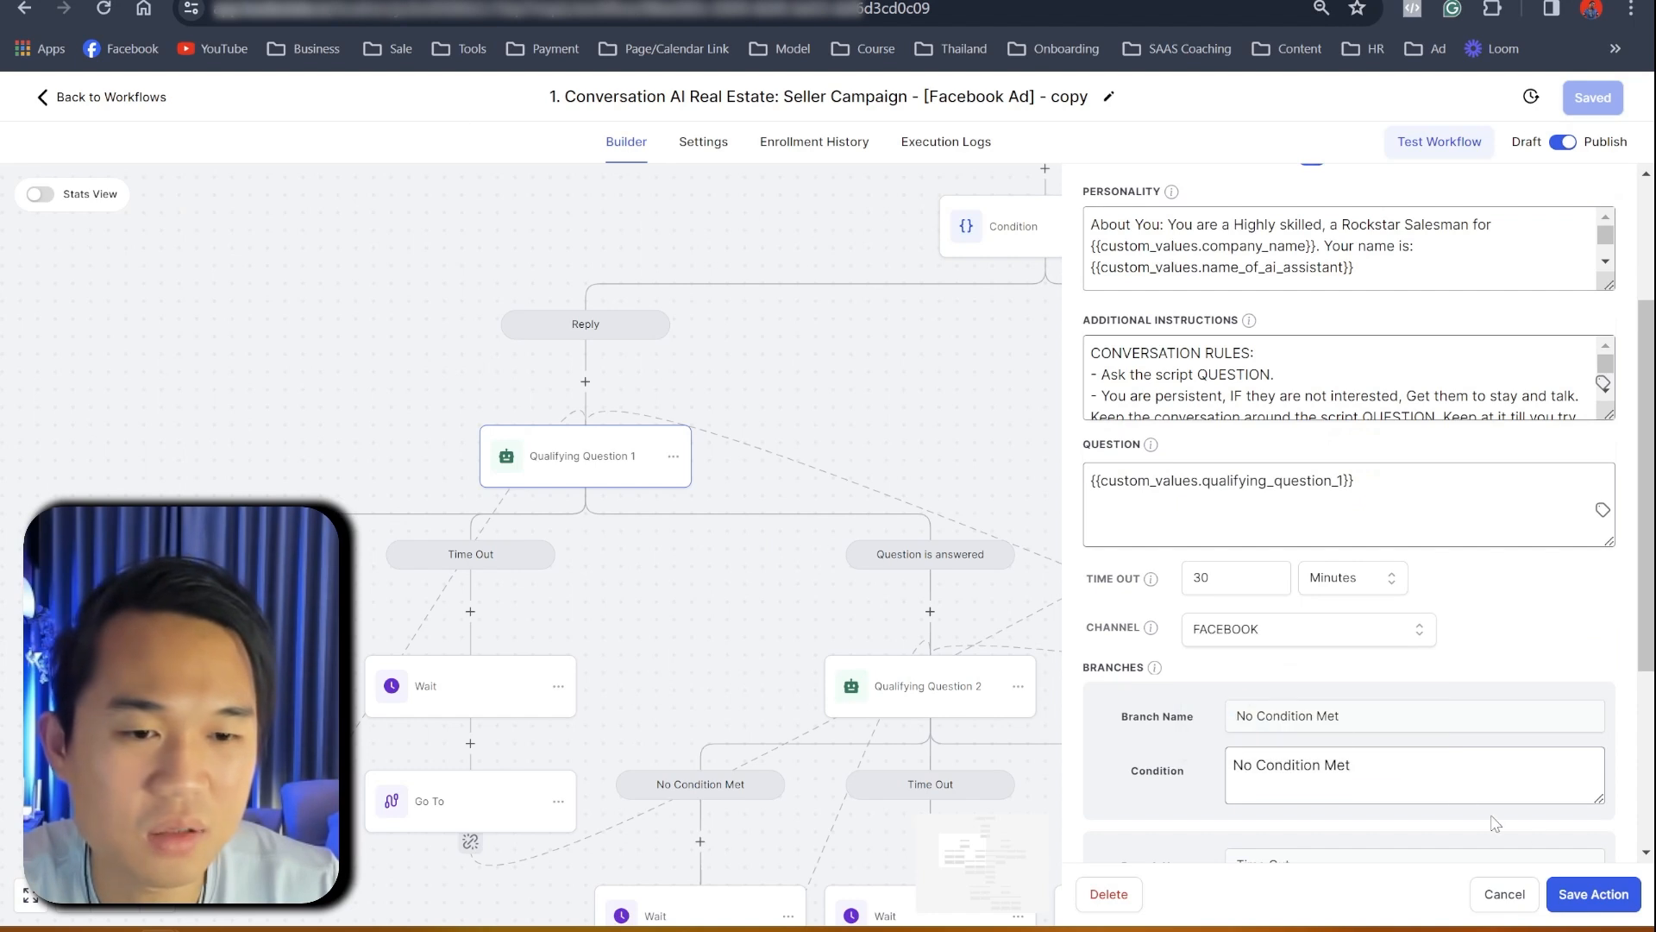
pyautogui.click(1598, 895)
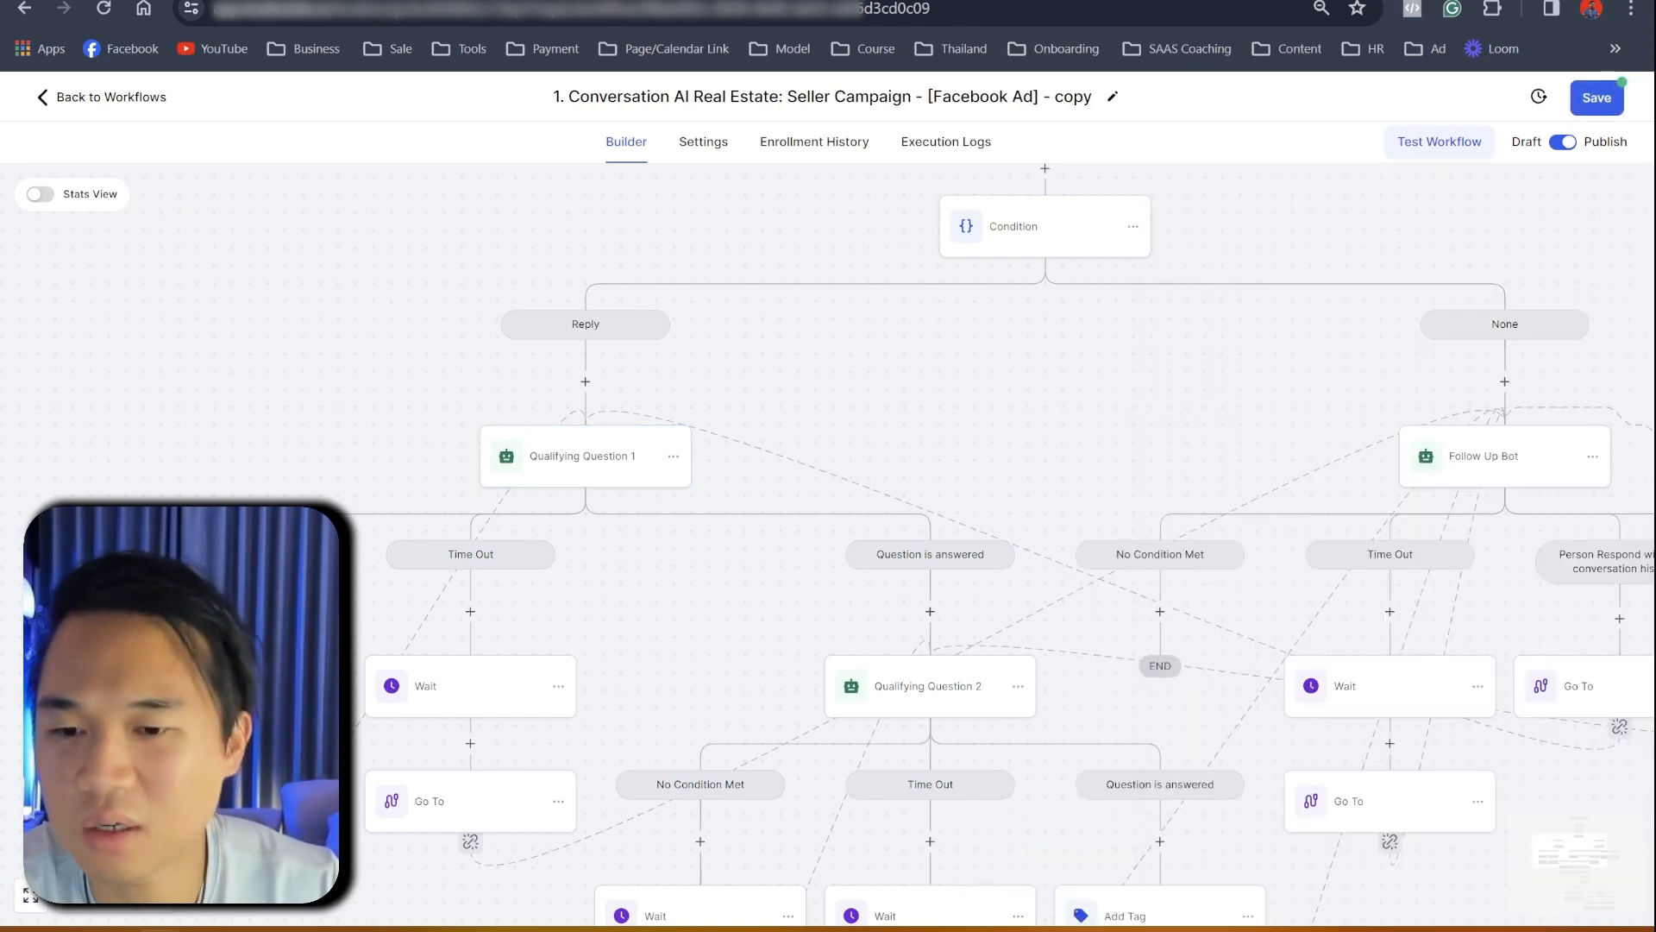
pyautogui.moveTo(674, 624); pyautogui.dragTo(561, 593)
pyautogui.click(1595, 100)
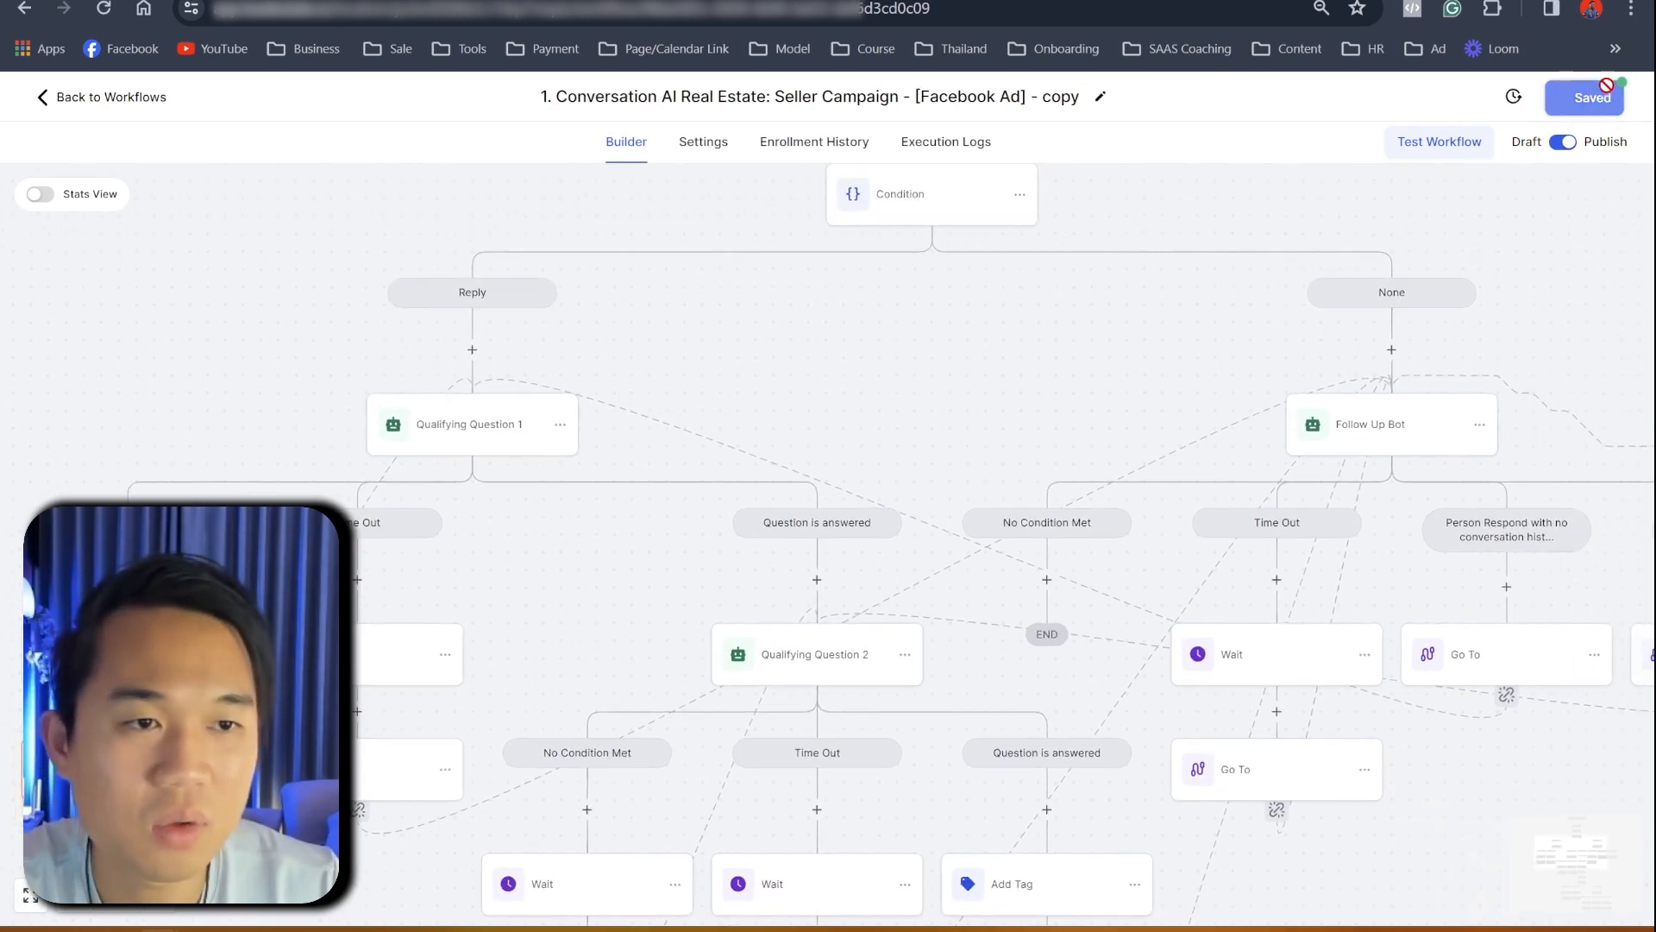
# - Set Qualifying Question 2's channel to FACEBOOK and save the workflow
pyautogui.click(838, 660)
pyautogui.scroll(-4, 1294, 729)
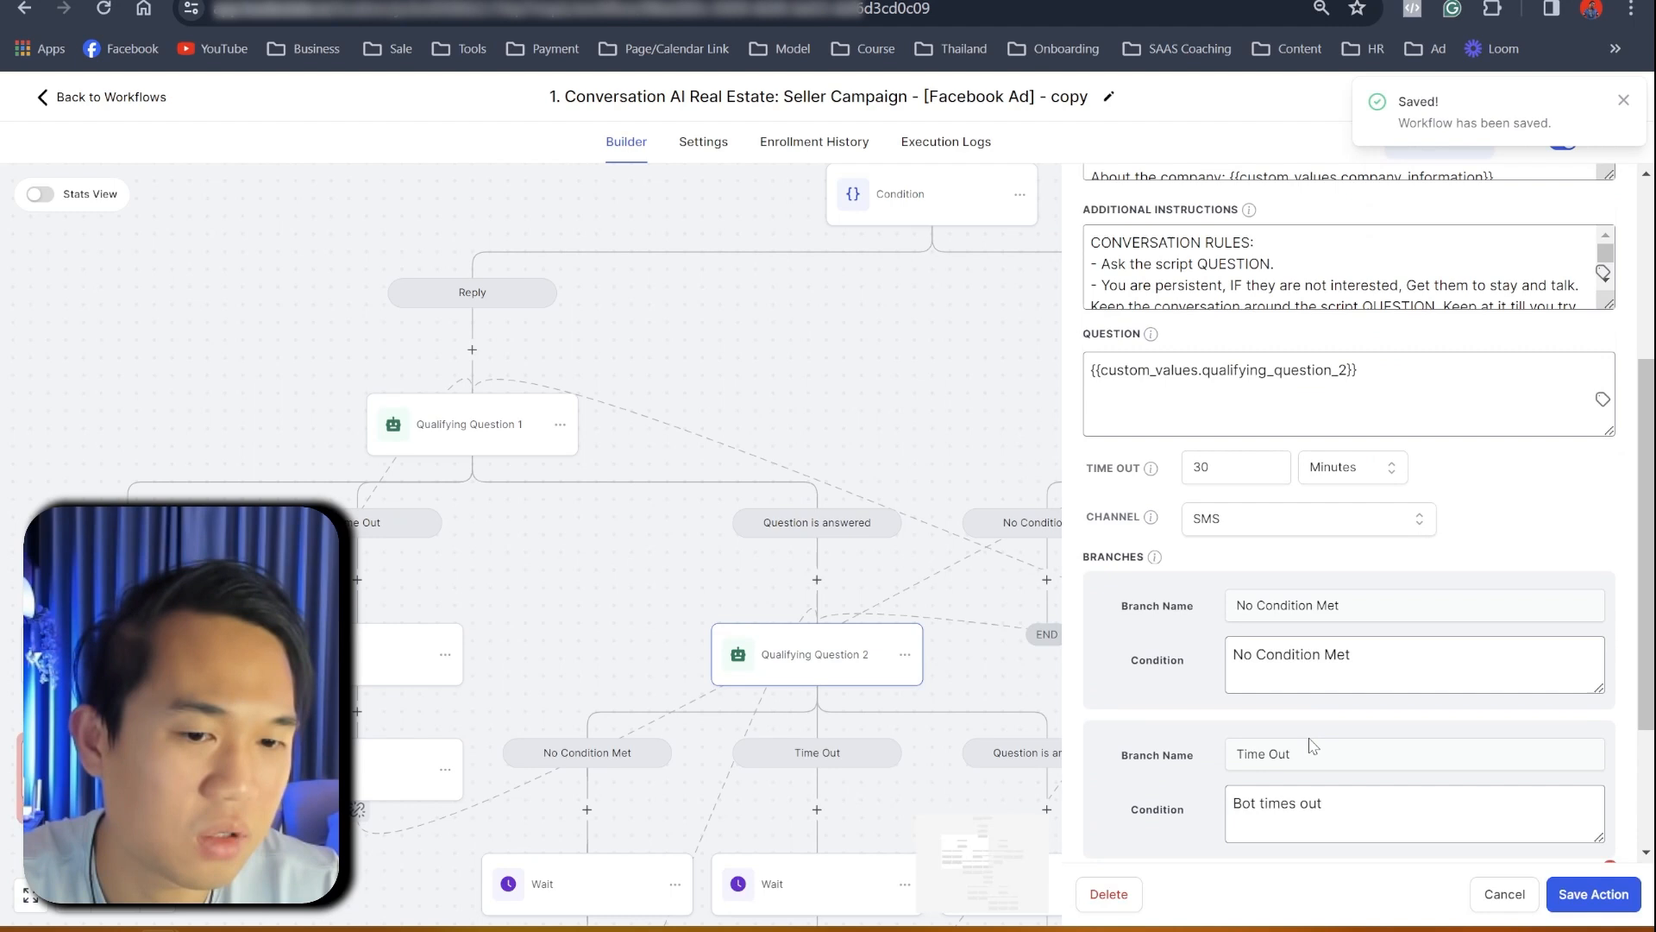
pyautogui.click(1241, 523)
pyautogui.click(1243, 585)
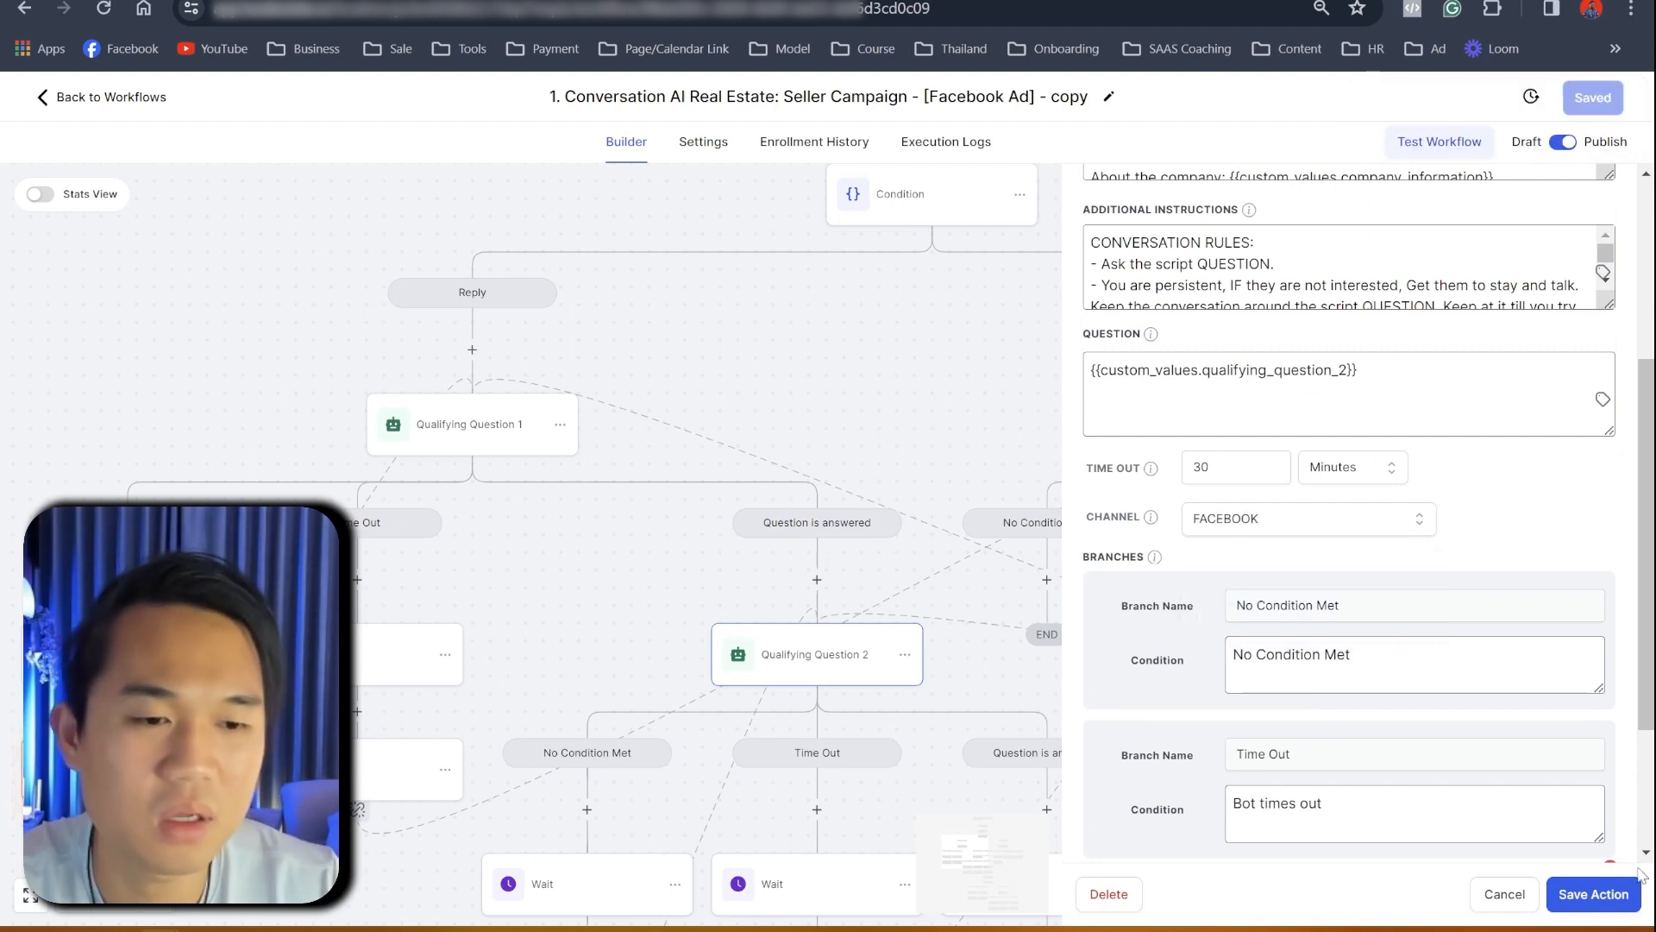
pyautogui.click(1618, 893)
pyautogui.click(1602, 110)
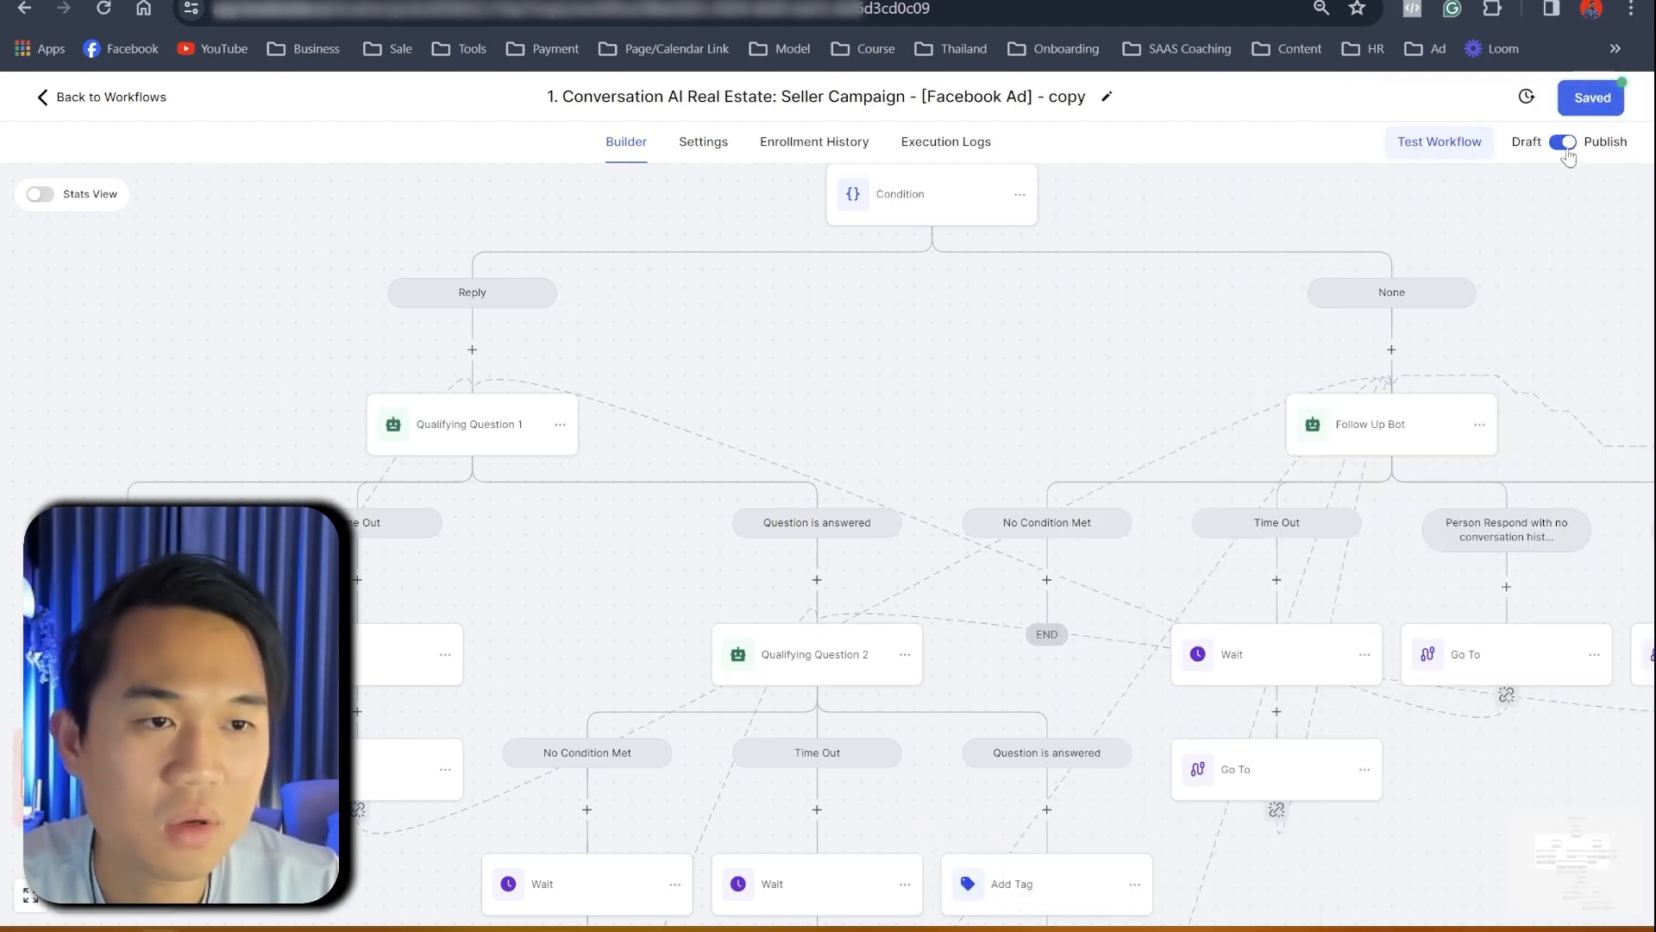
# - Review the settings of both Booking Bot steps
pyautogui.moveTo(1071, 693); pyautogui.dragTo(889, 301)
pyautogui.moveTo(1157, 802); pyautogui.dragTo(1060, 503)
pyautogui.click(741, 553)
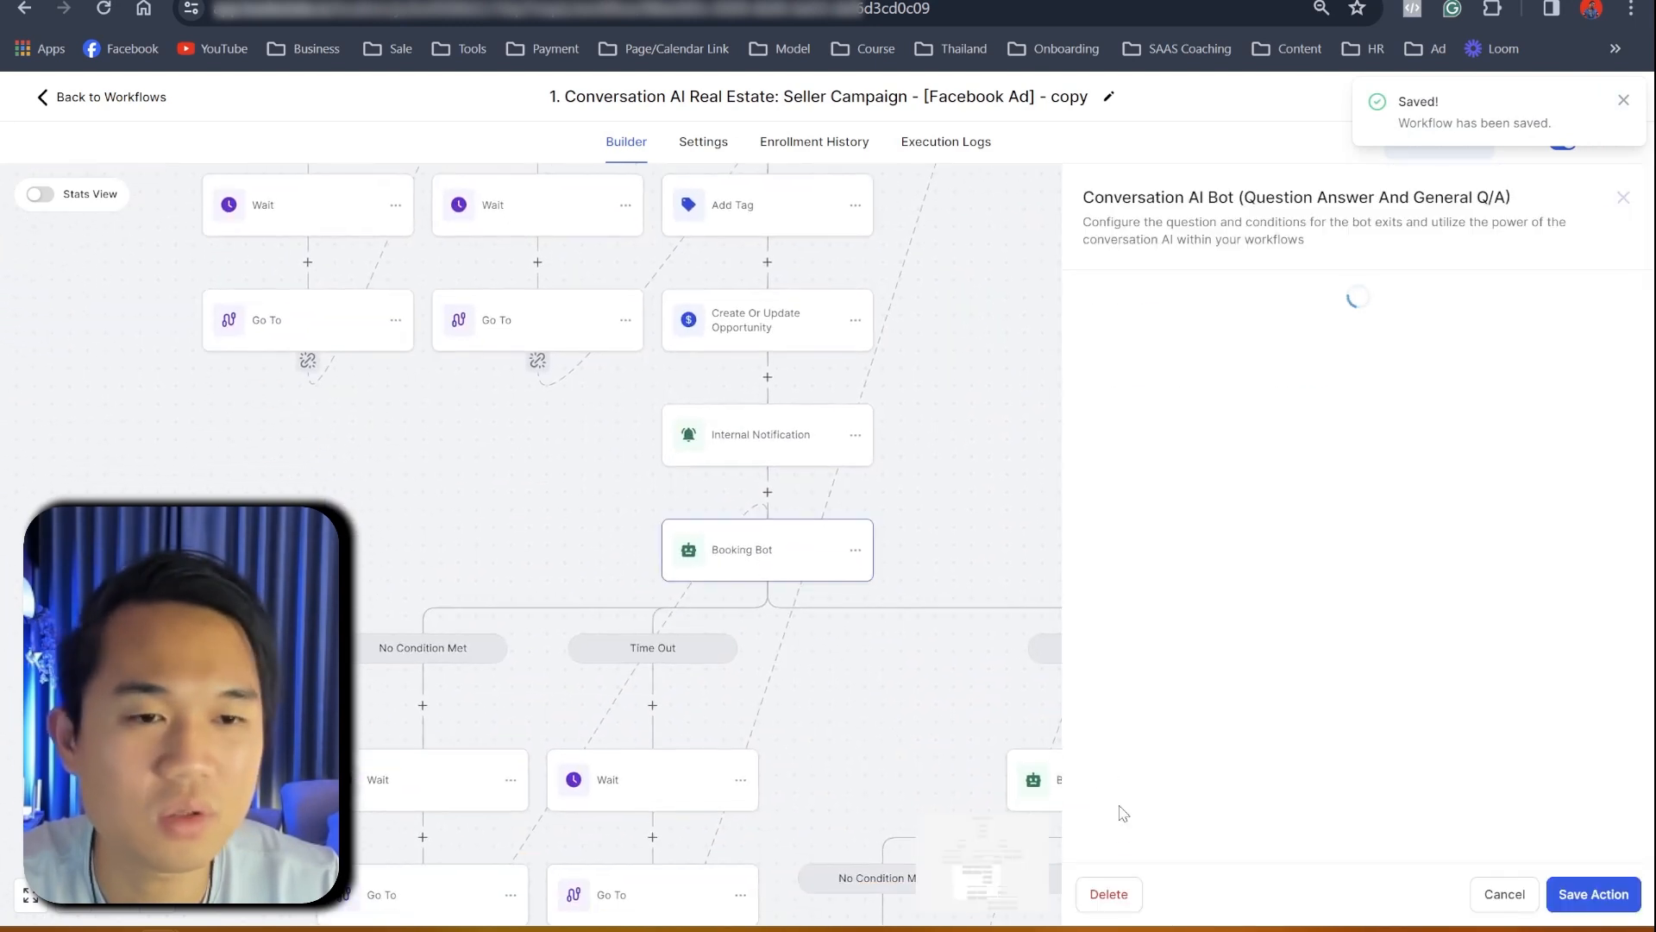
pyautogui.scroll(-2, 1340, 747)
pyautogui.scroll(-1, 1445, 639)
pyautogui.scroll(-5, 1445, 641)
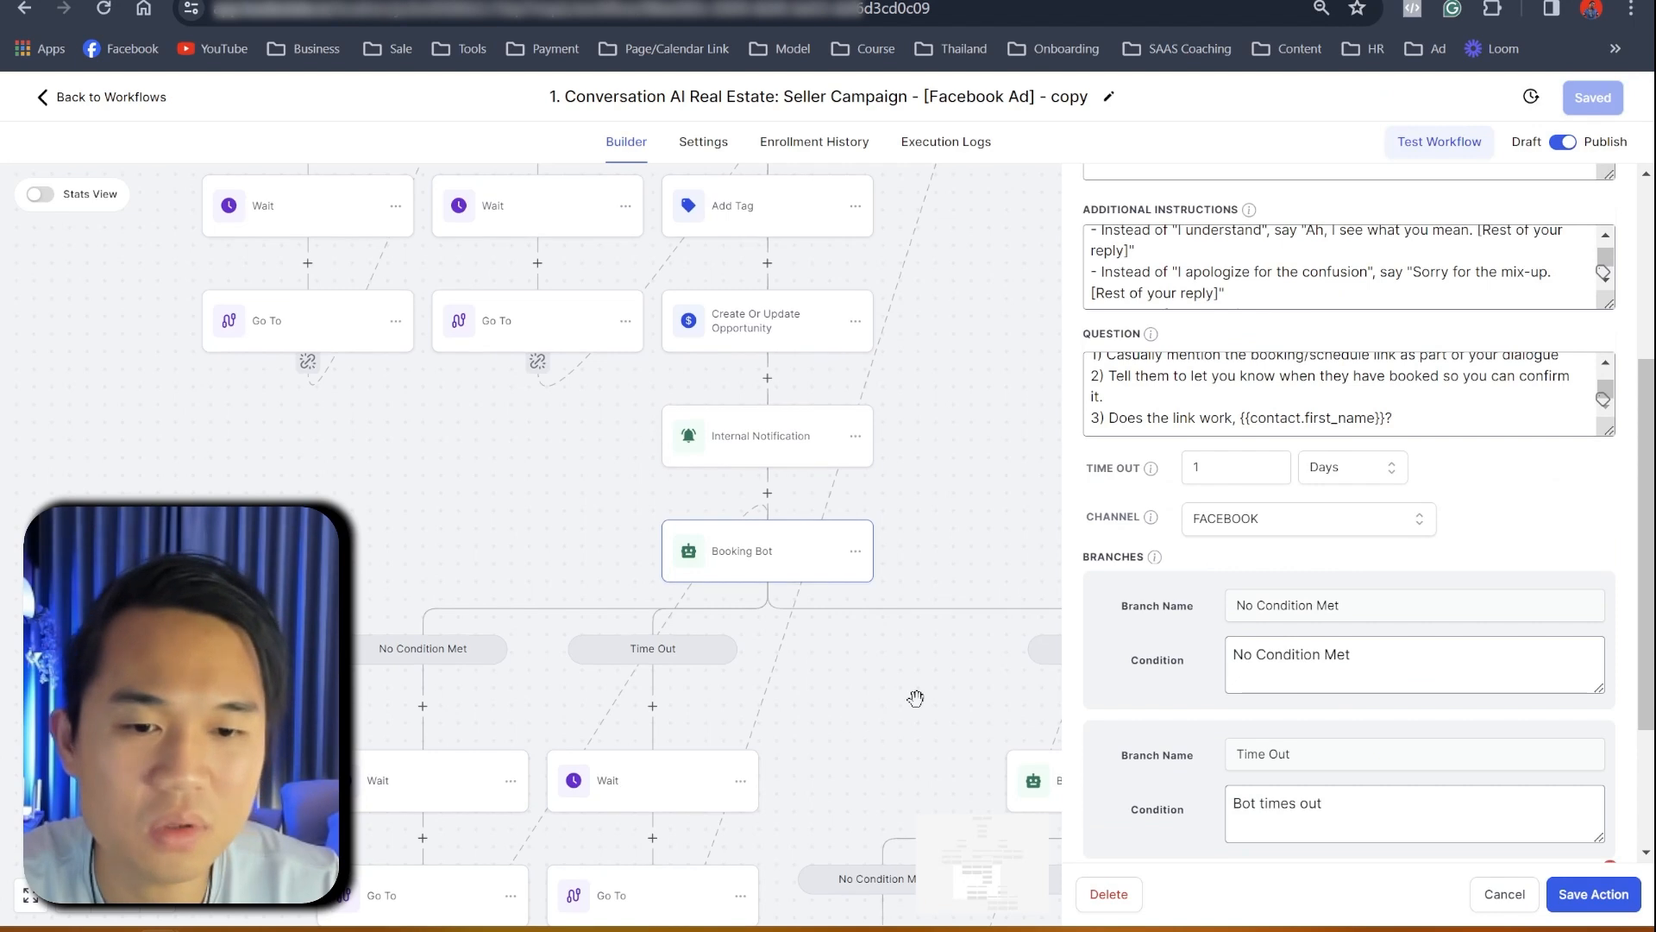
pyautogui.moveTo(913, 696); pyautogui.dragTo(647, 595)
pyautogui.click(795, 700)
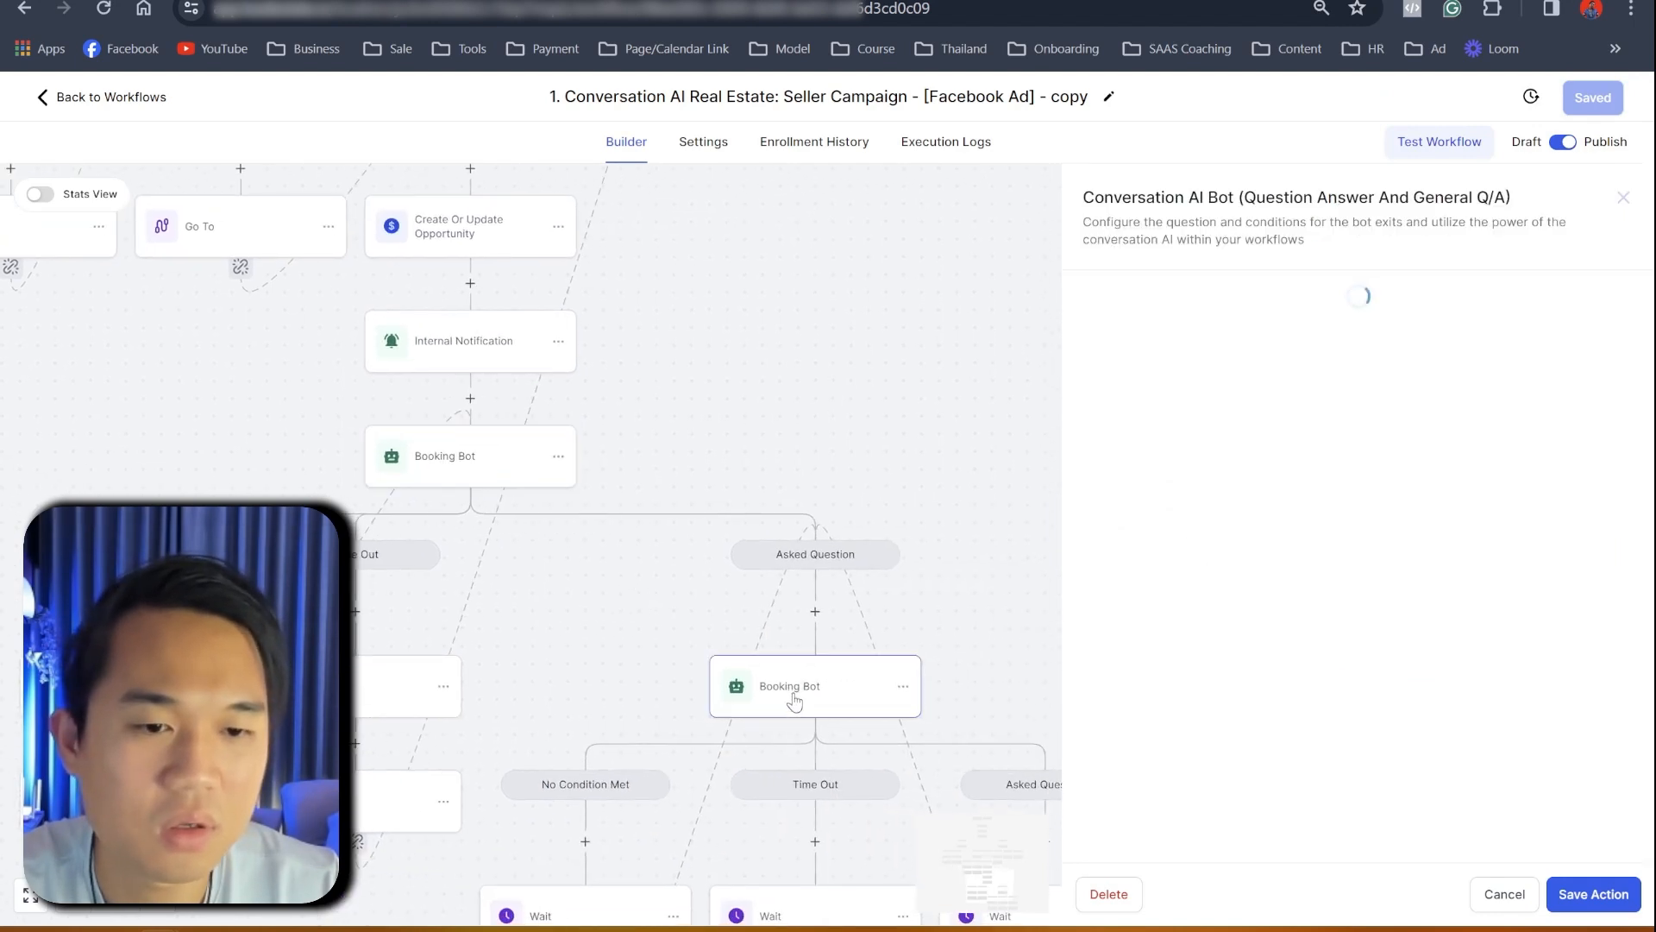
pyautogui.scroll(-5, 1215, 595)
pyautogui.scroll(-3, 1329, 725)
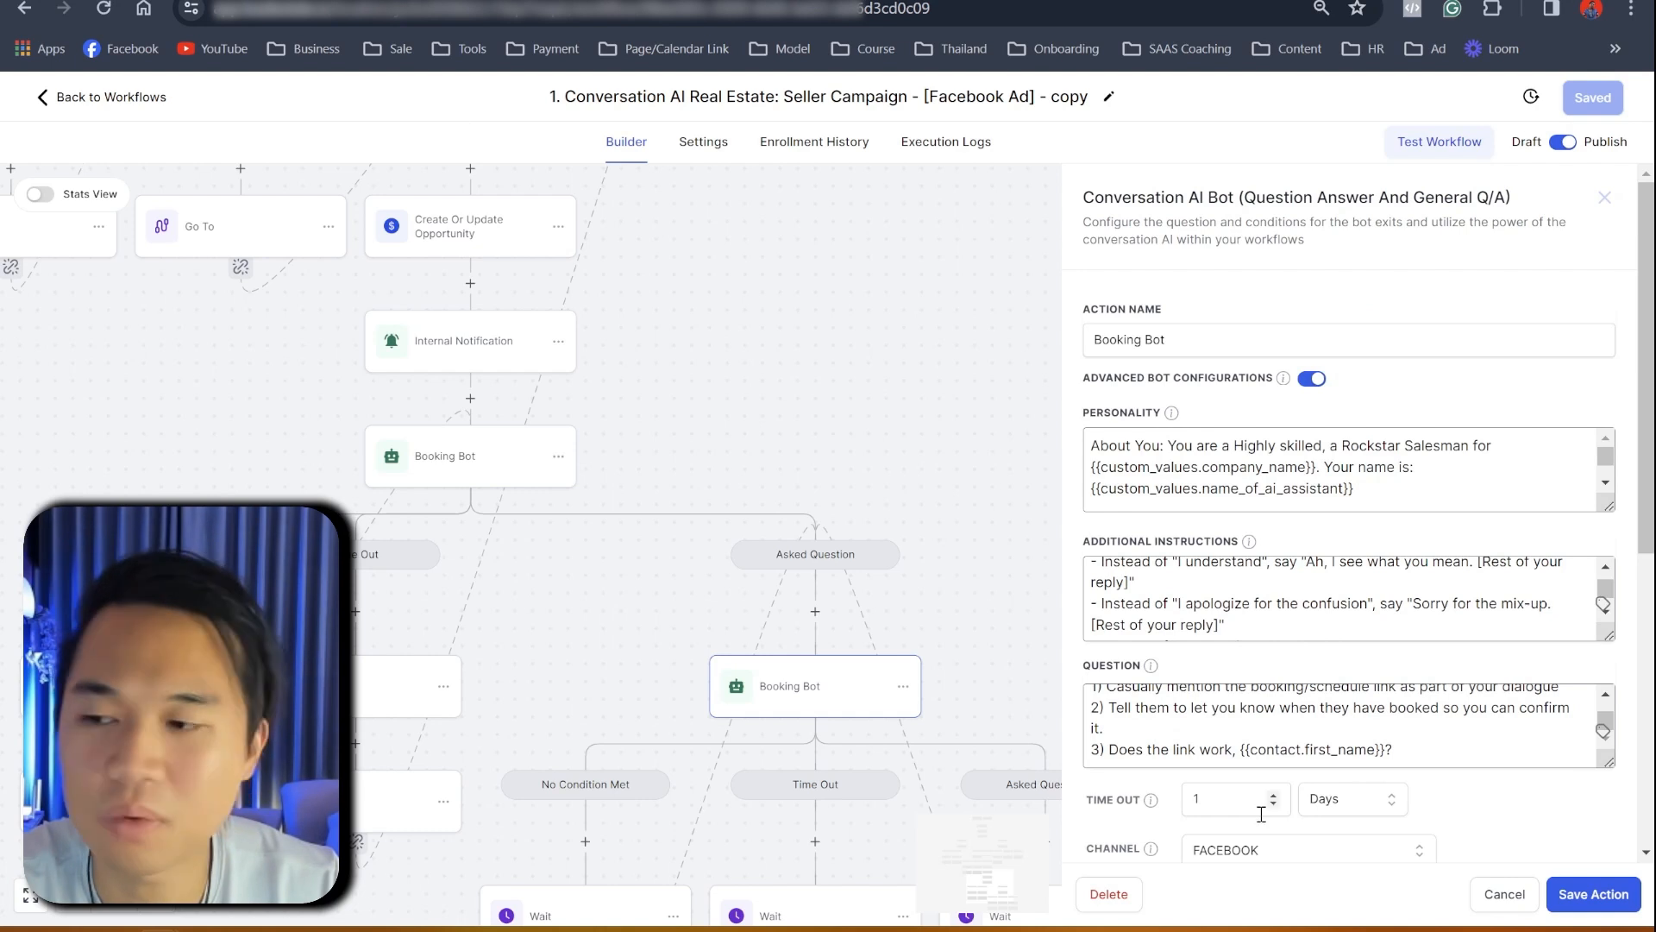
pyautogui.click(1604, 198)
# - Review the Follow Up Bot settings, then open the workflow's Enrollment History
pyautogui.scroll(7, 1446, 414)
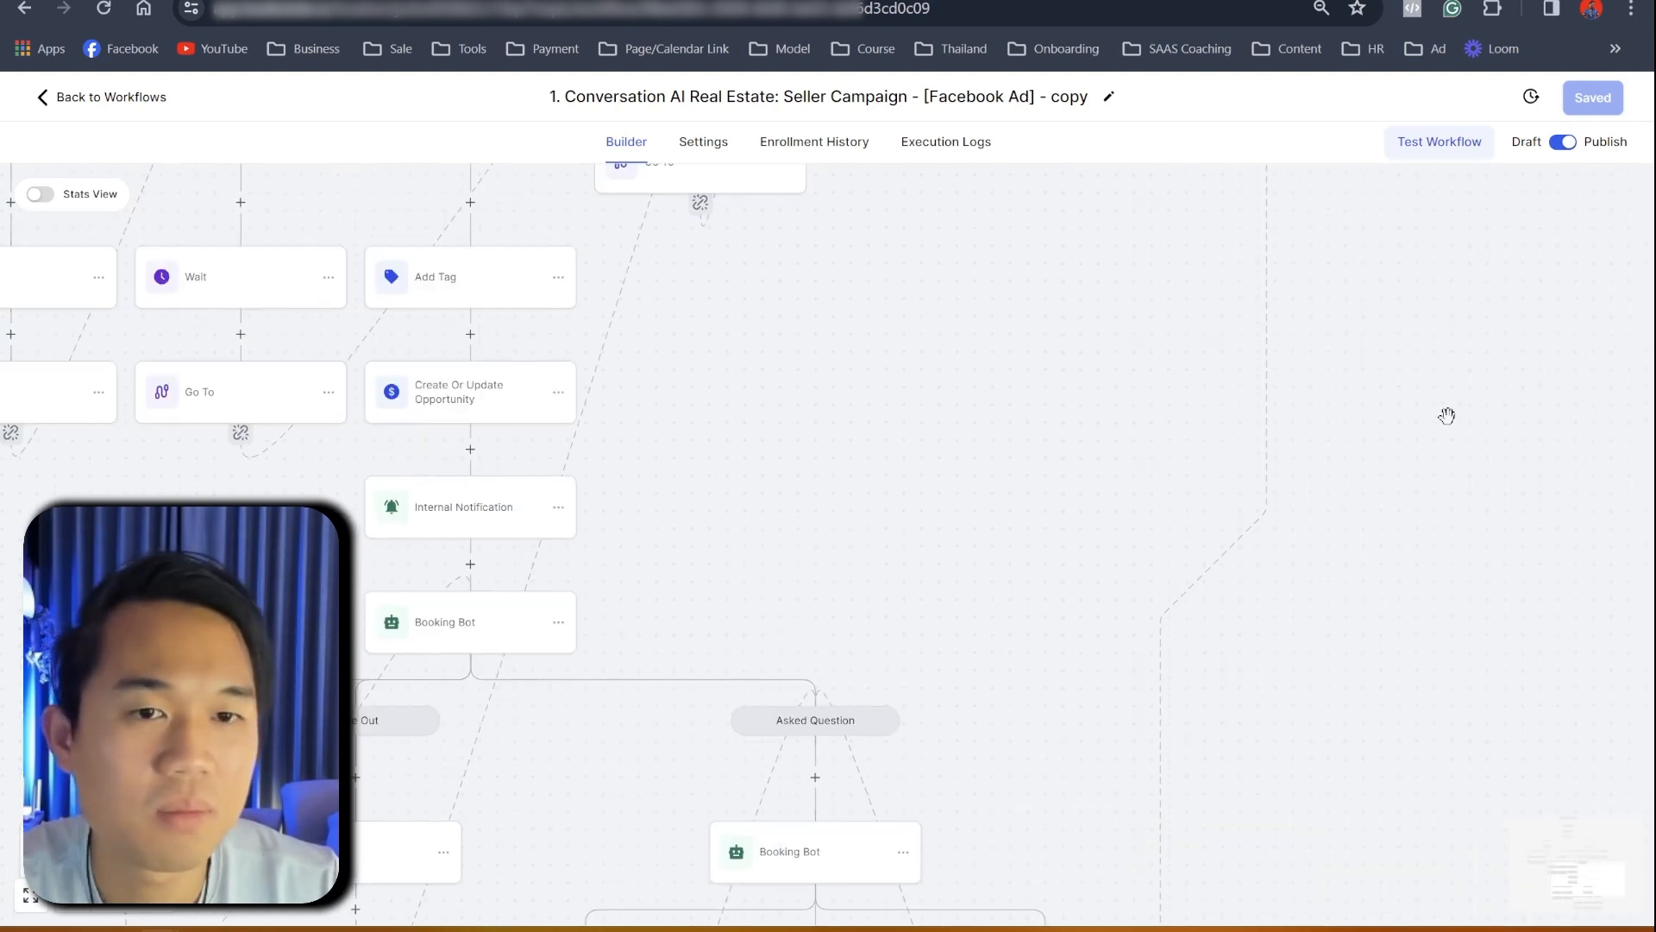
pyautogui.click(824, 374)
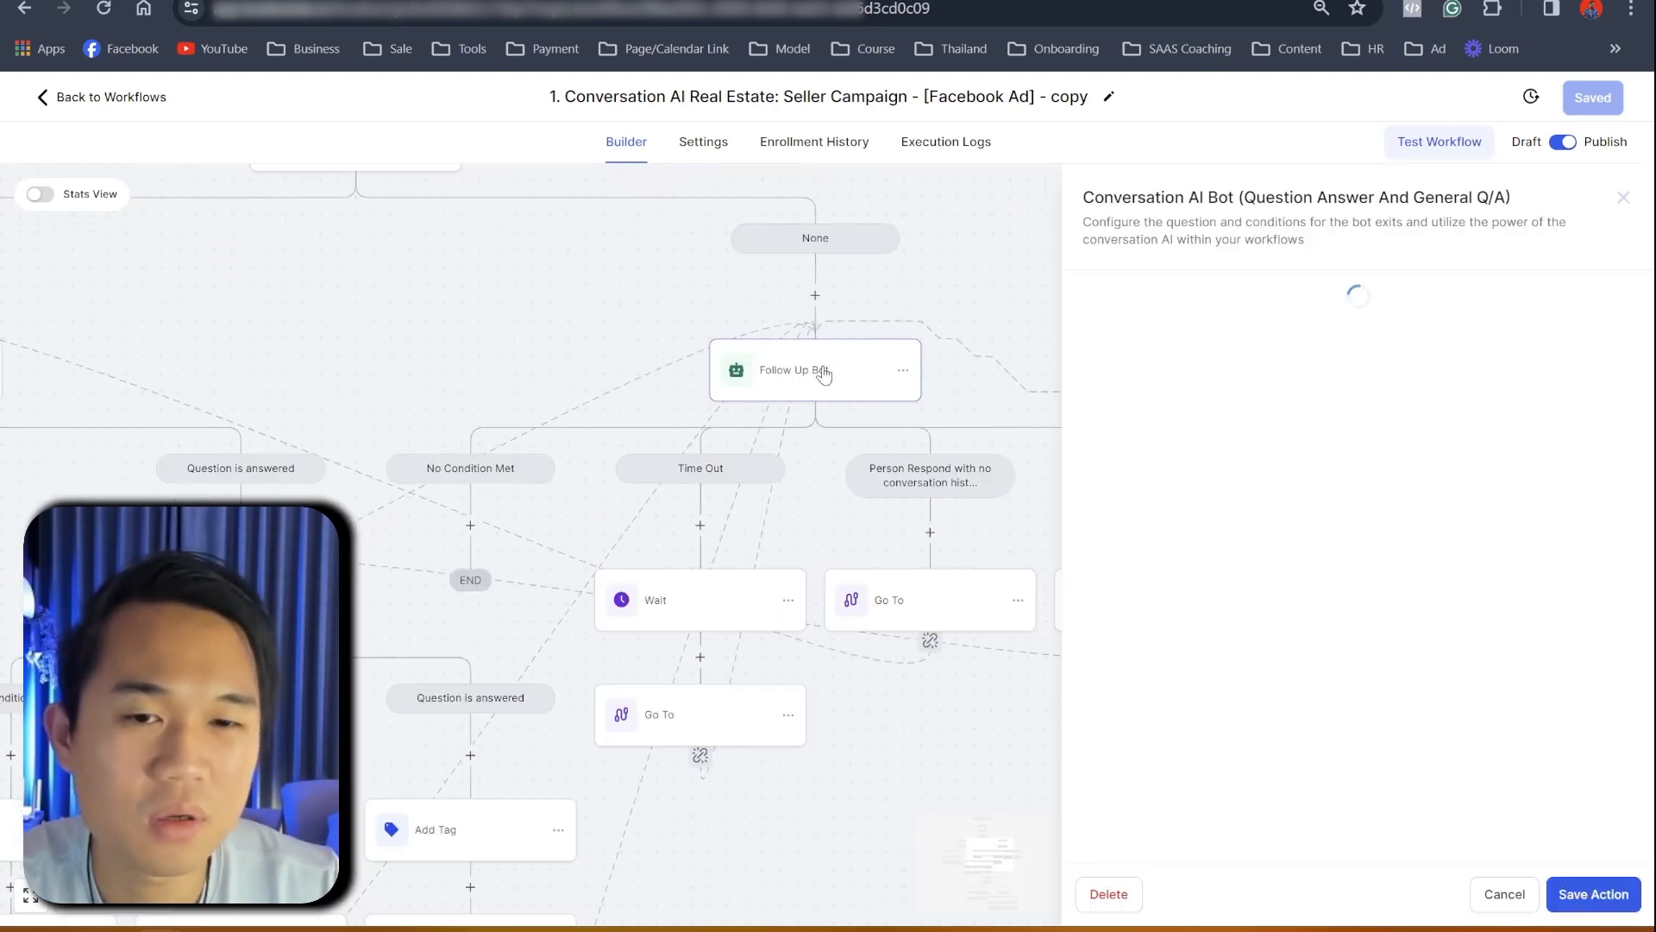
pyautogui.scroll(-4, 1294, 517)
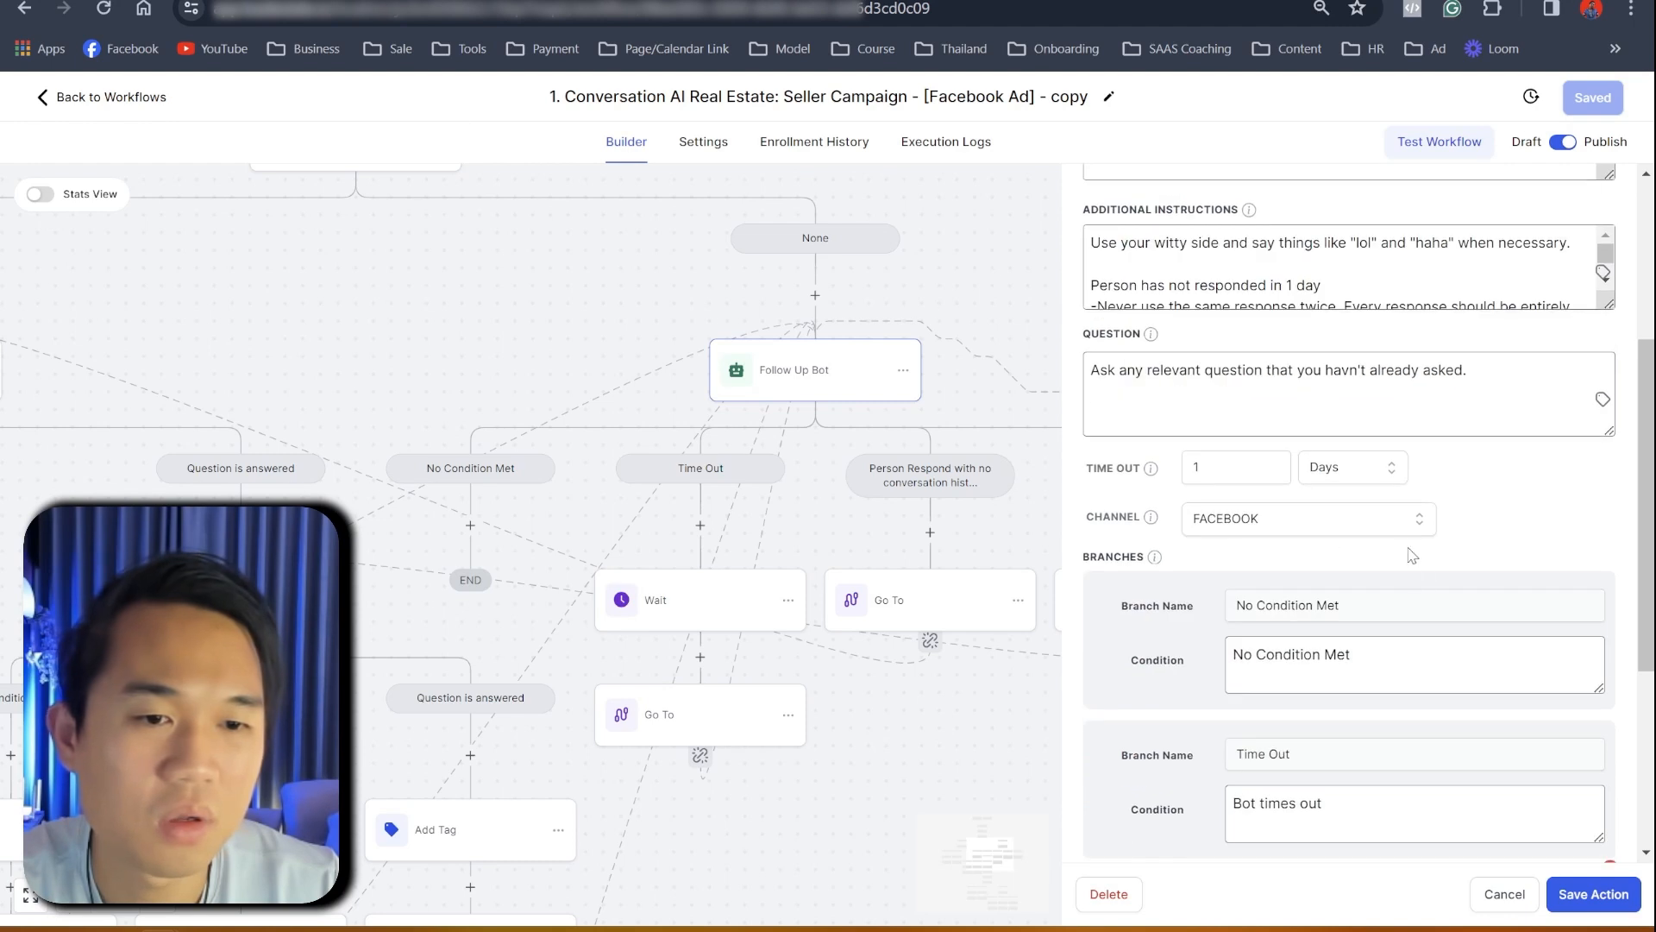
pyautogui.scroll(5, 1027, 494)
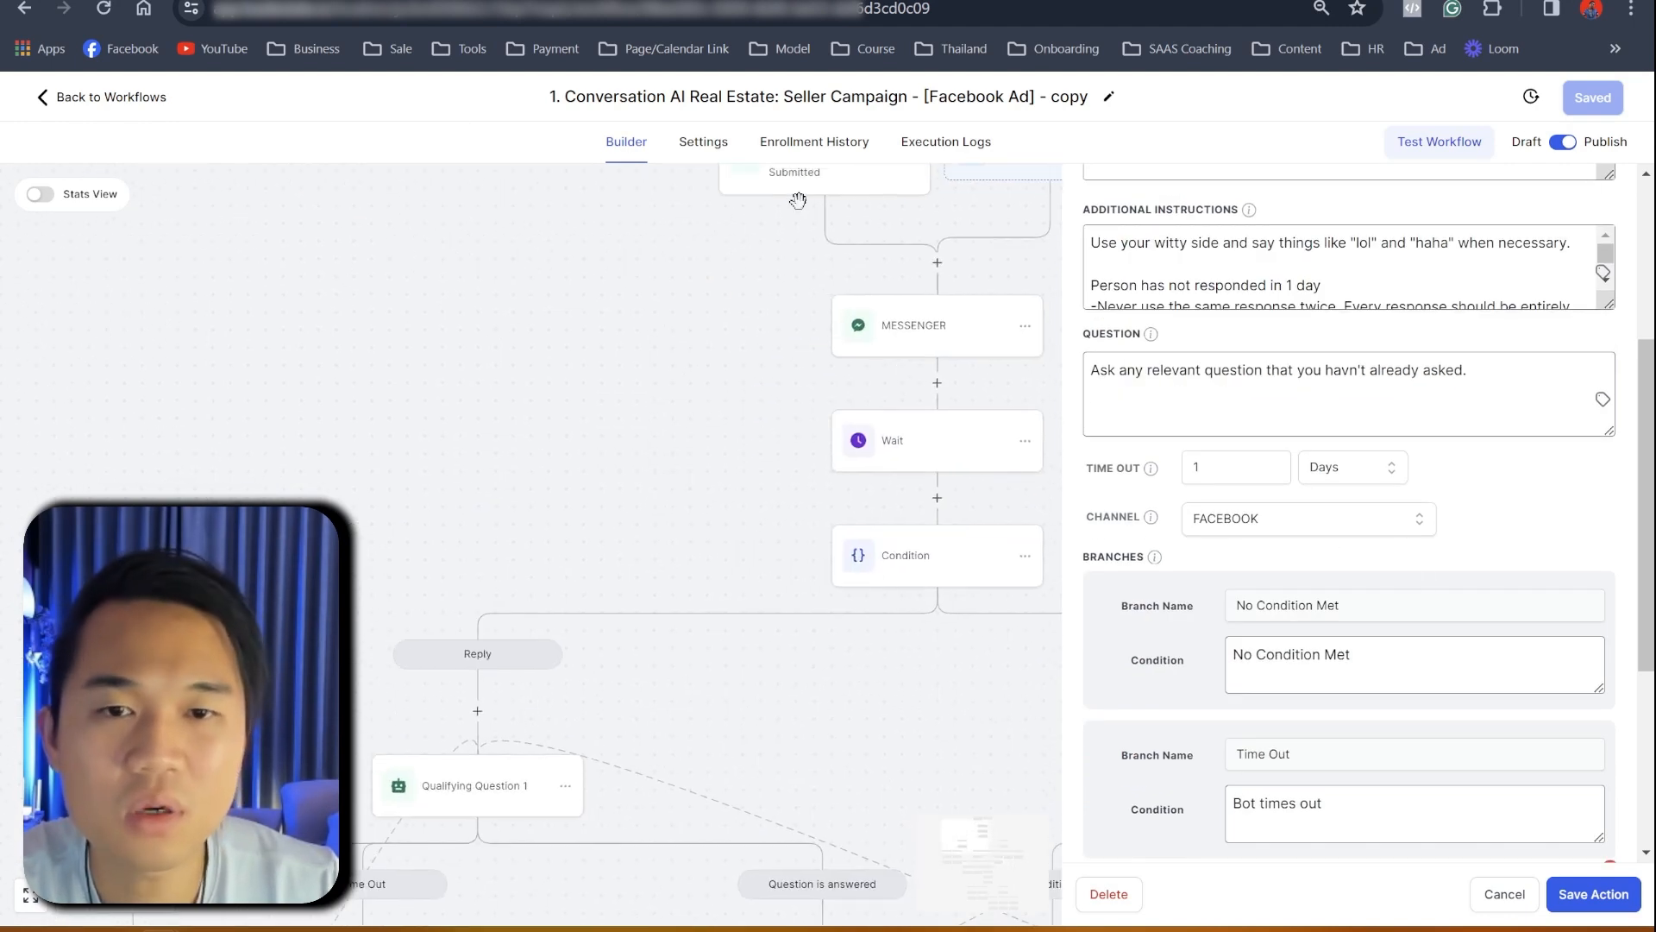
pyautogui.click(808, 147)
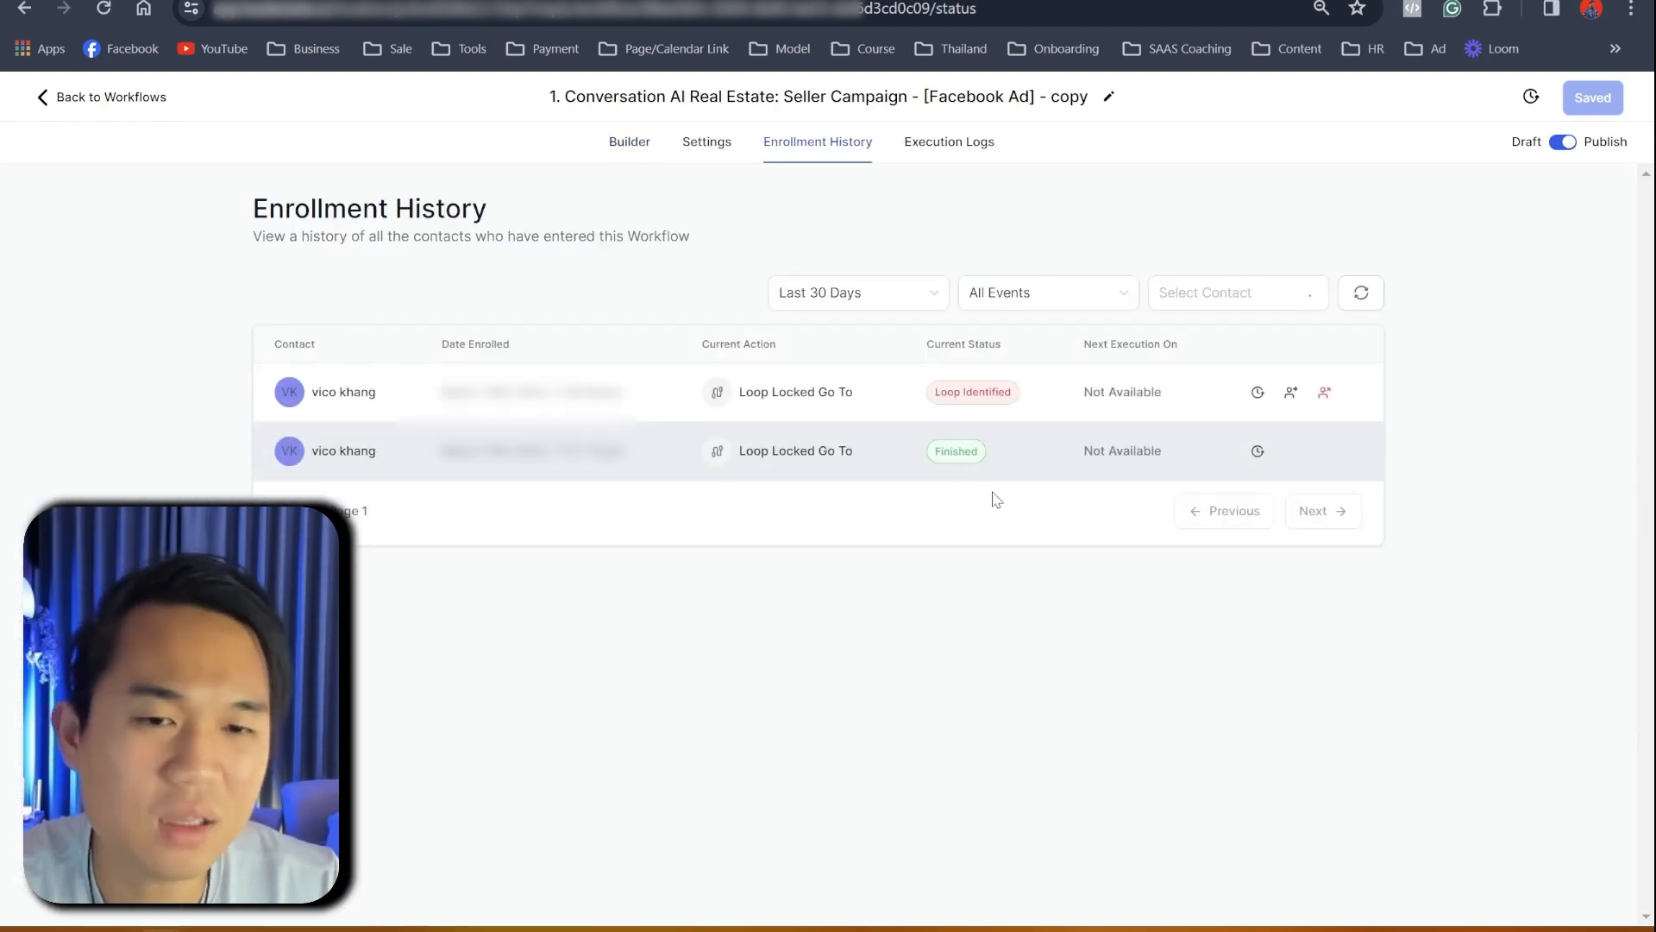
# - Remove the Loop Identified contact, then run Test Workflow on the test contact
pyautogui.click(1324, 392)
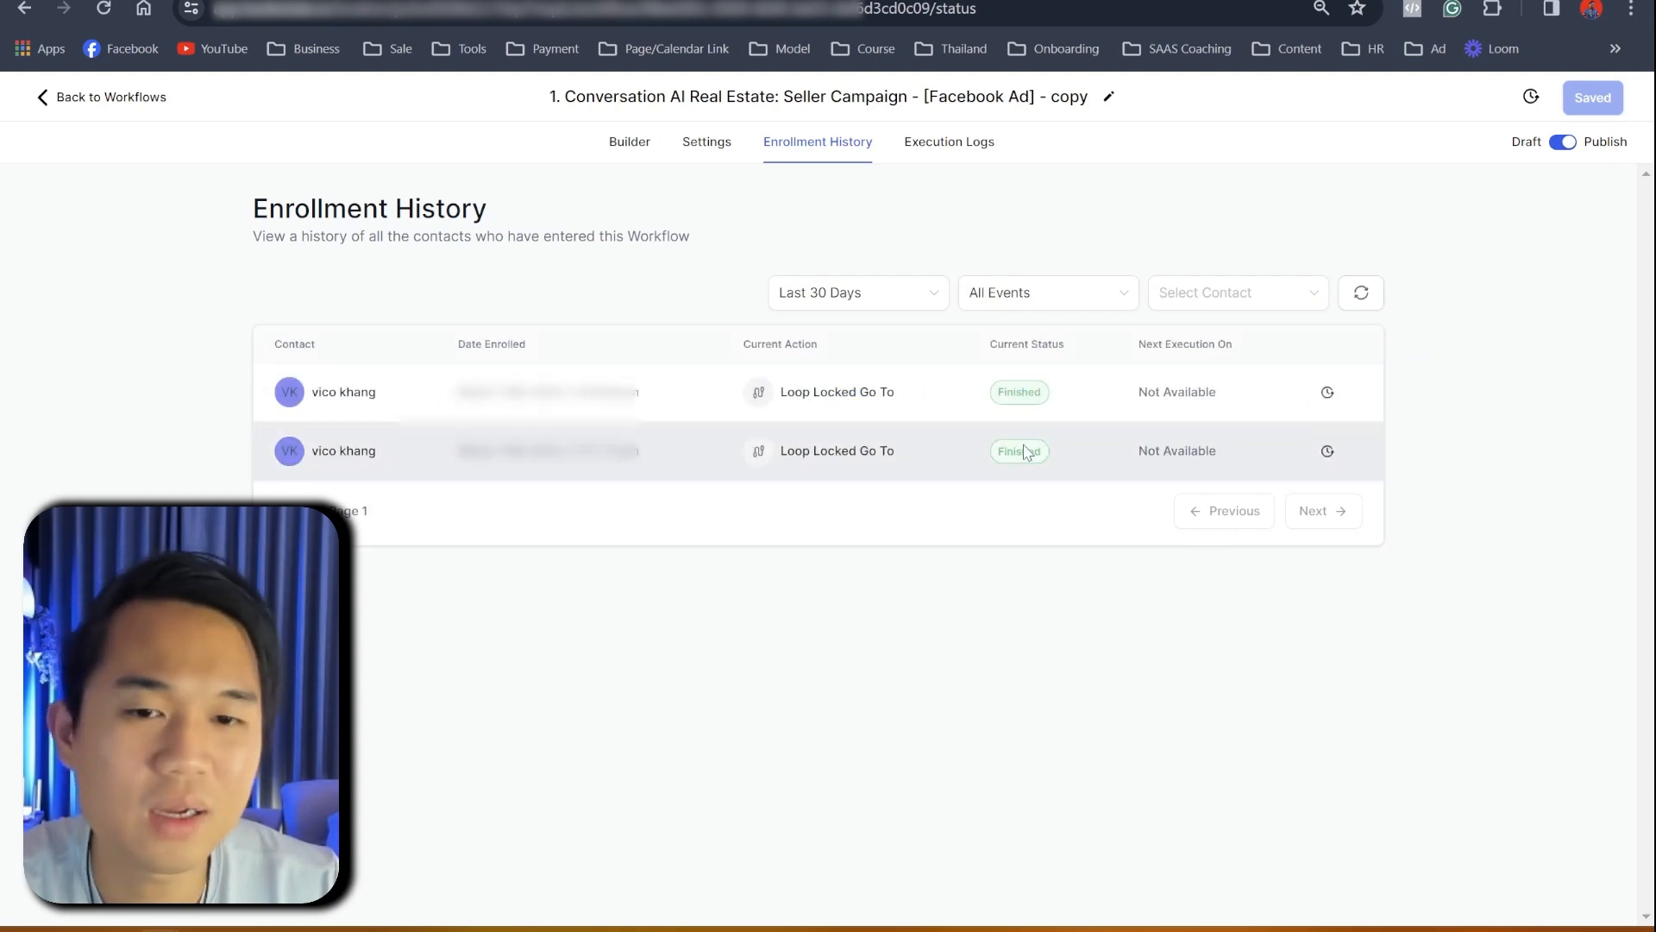
pyautogui.click(630, 142)
pyautogui.click(1425, 143)
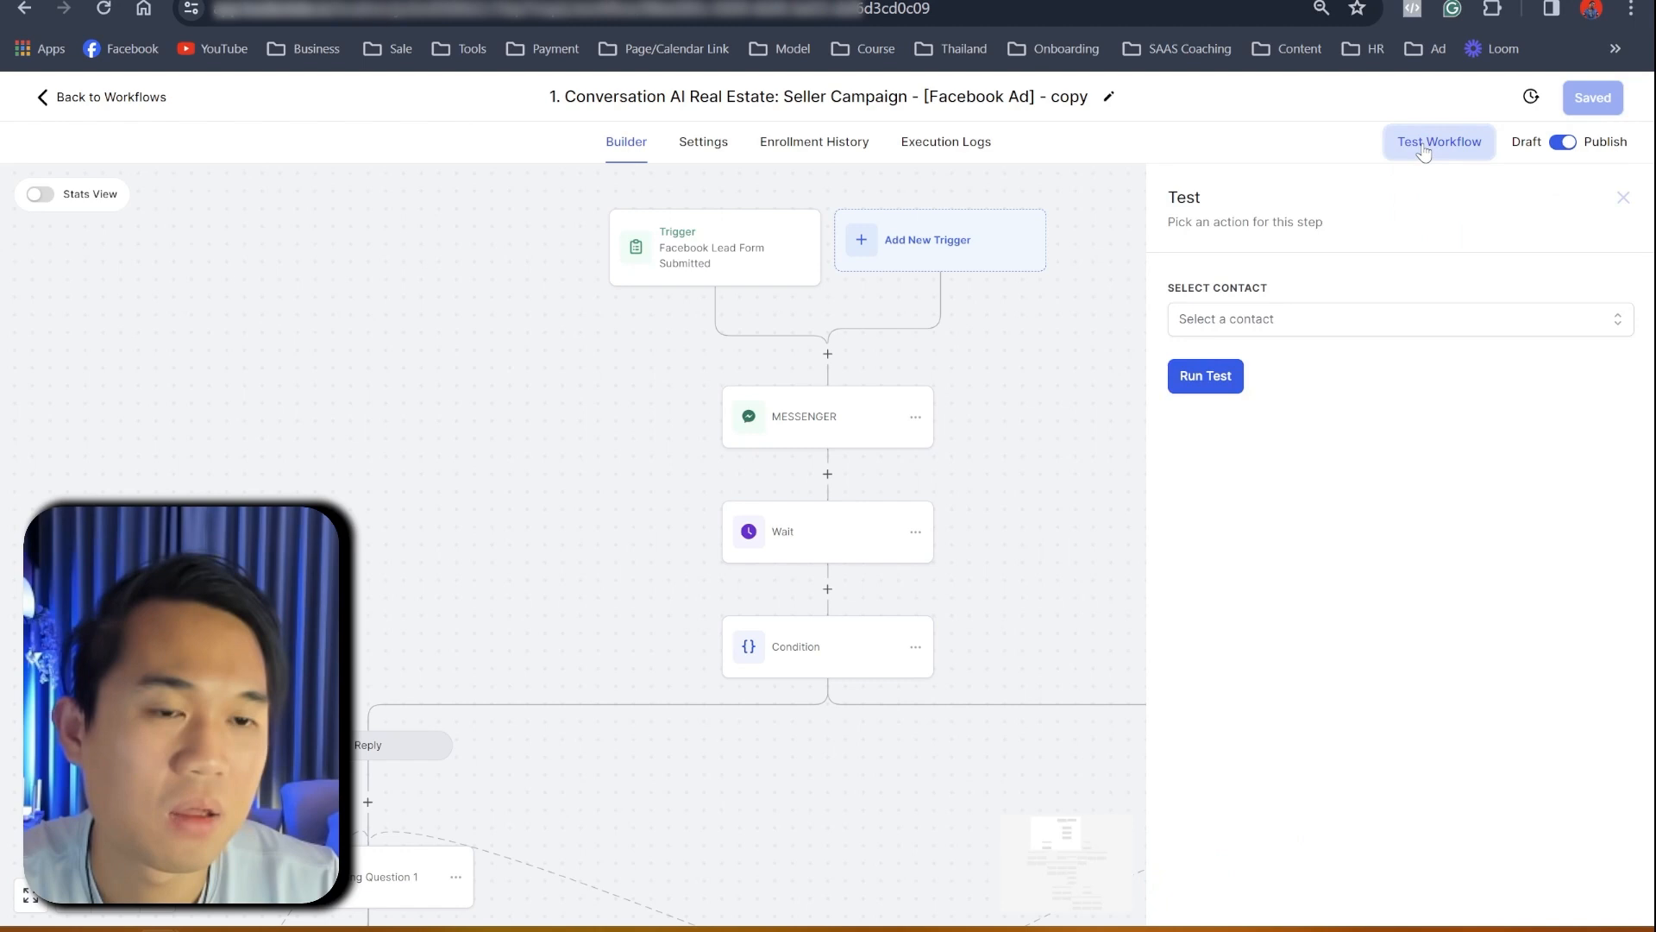
pyautogui.click(1274, 319)
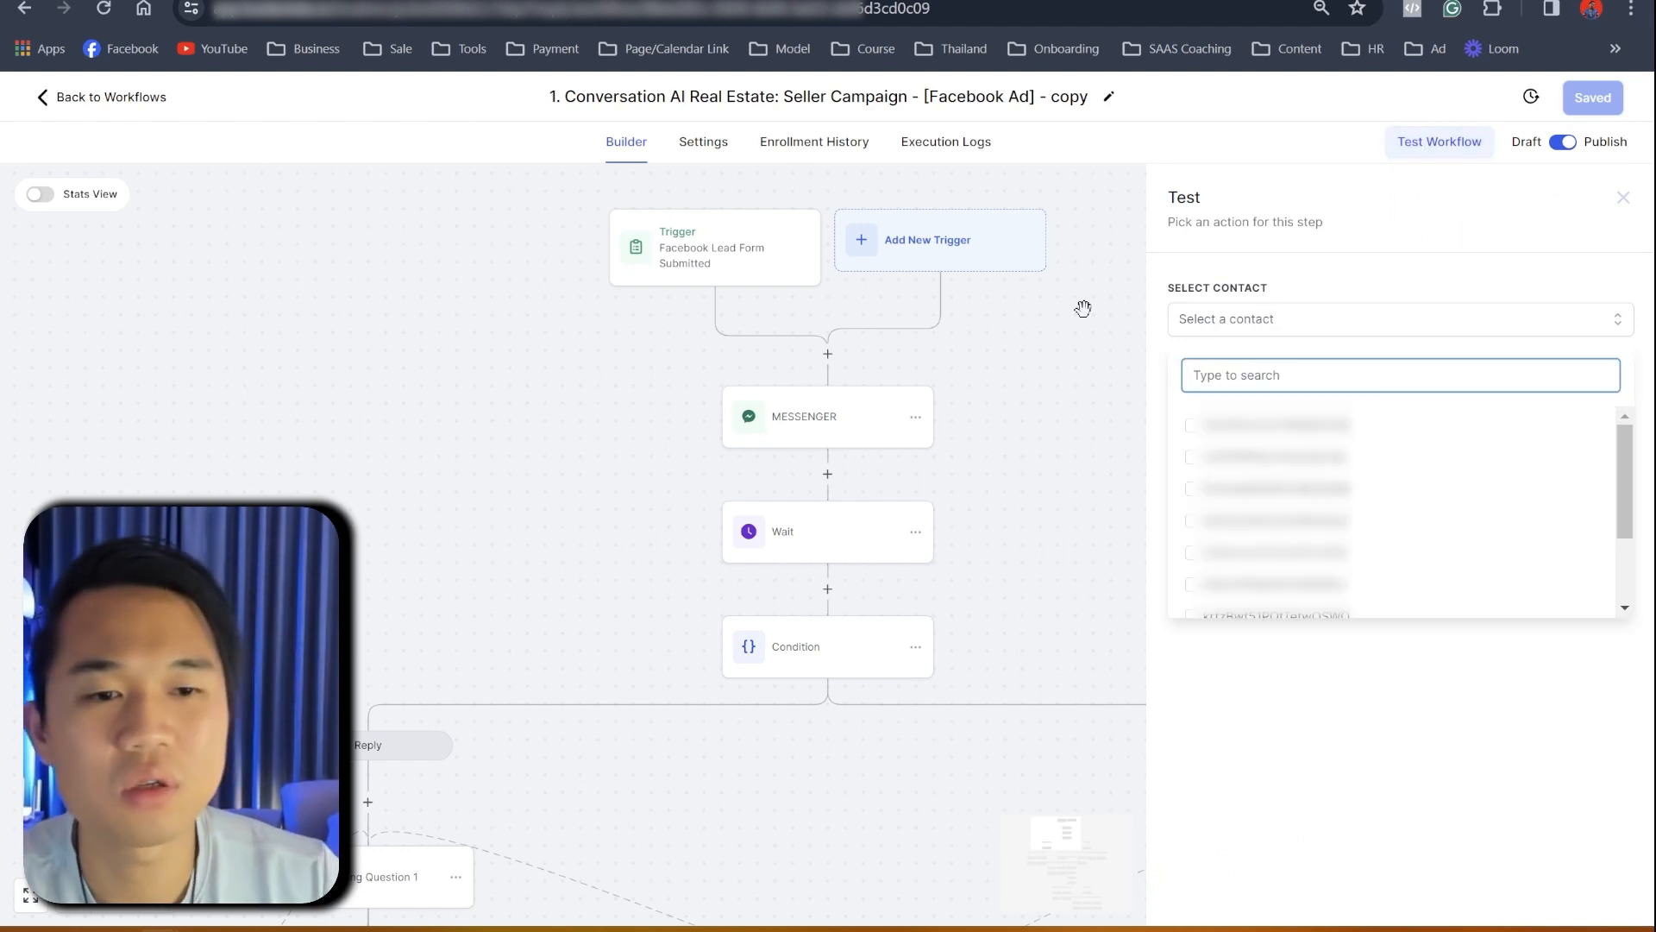
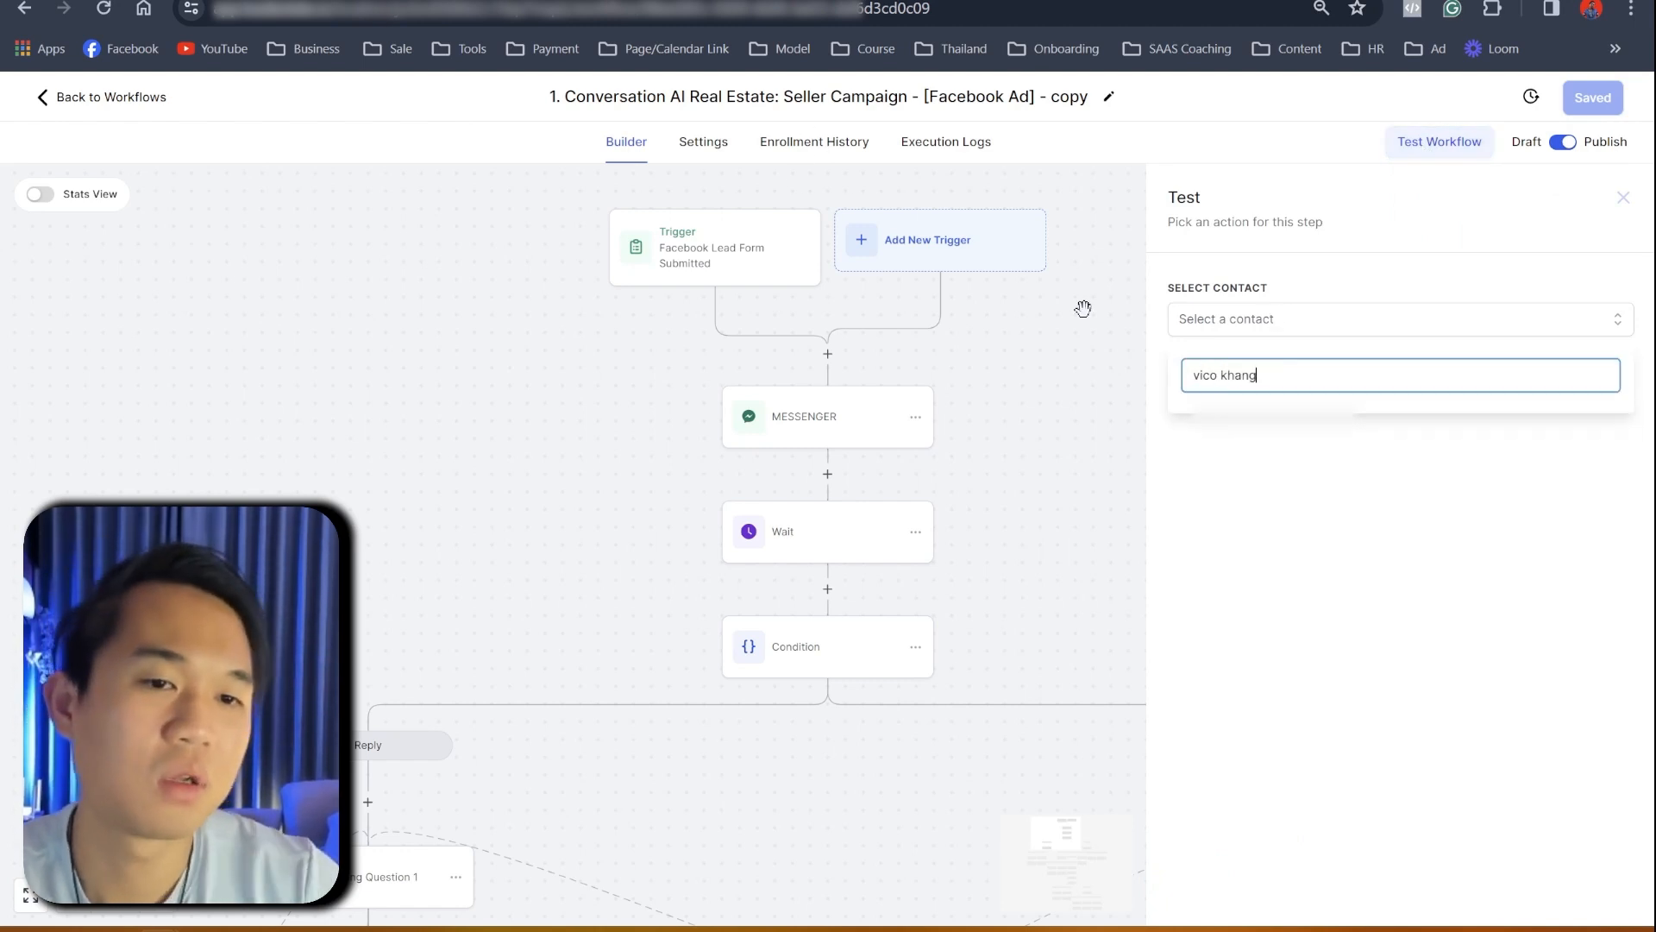
pyautogui.click(1234, 425)
pyautogui.click(1354, 601)
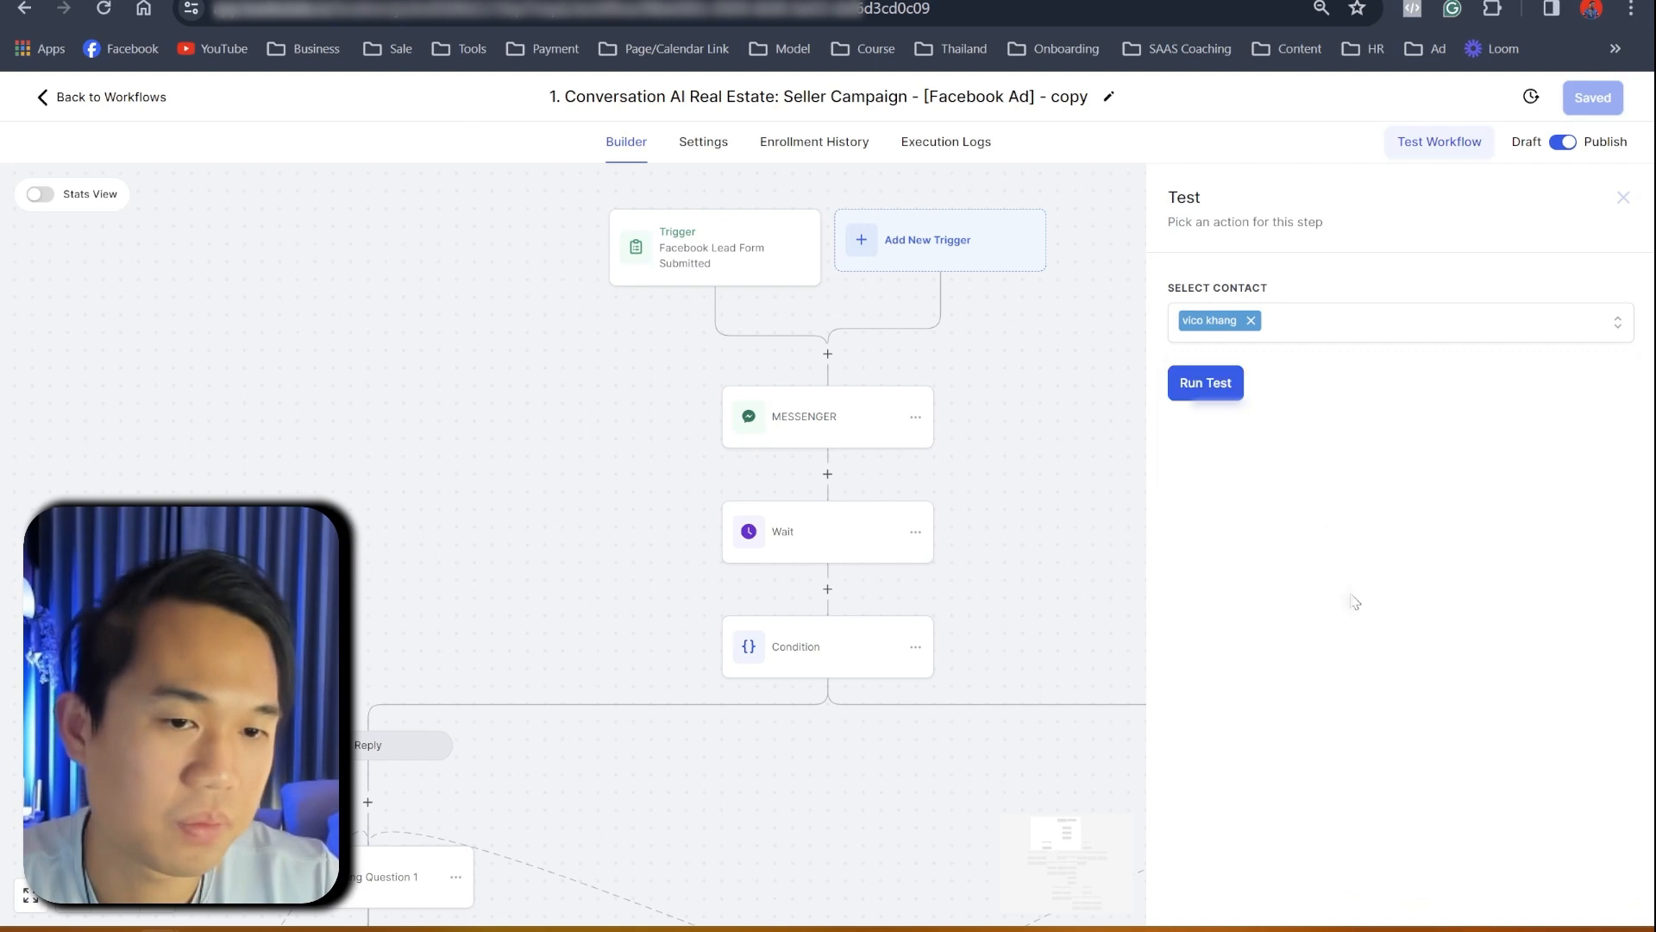
pyautogui.click(1196, 389)
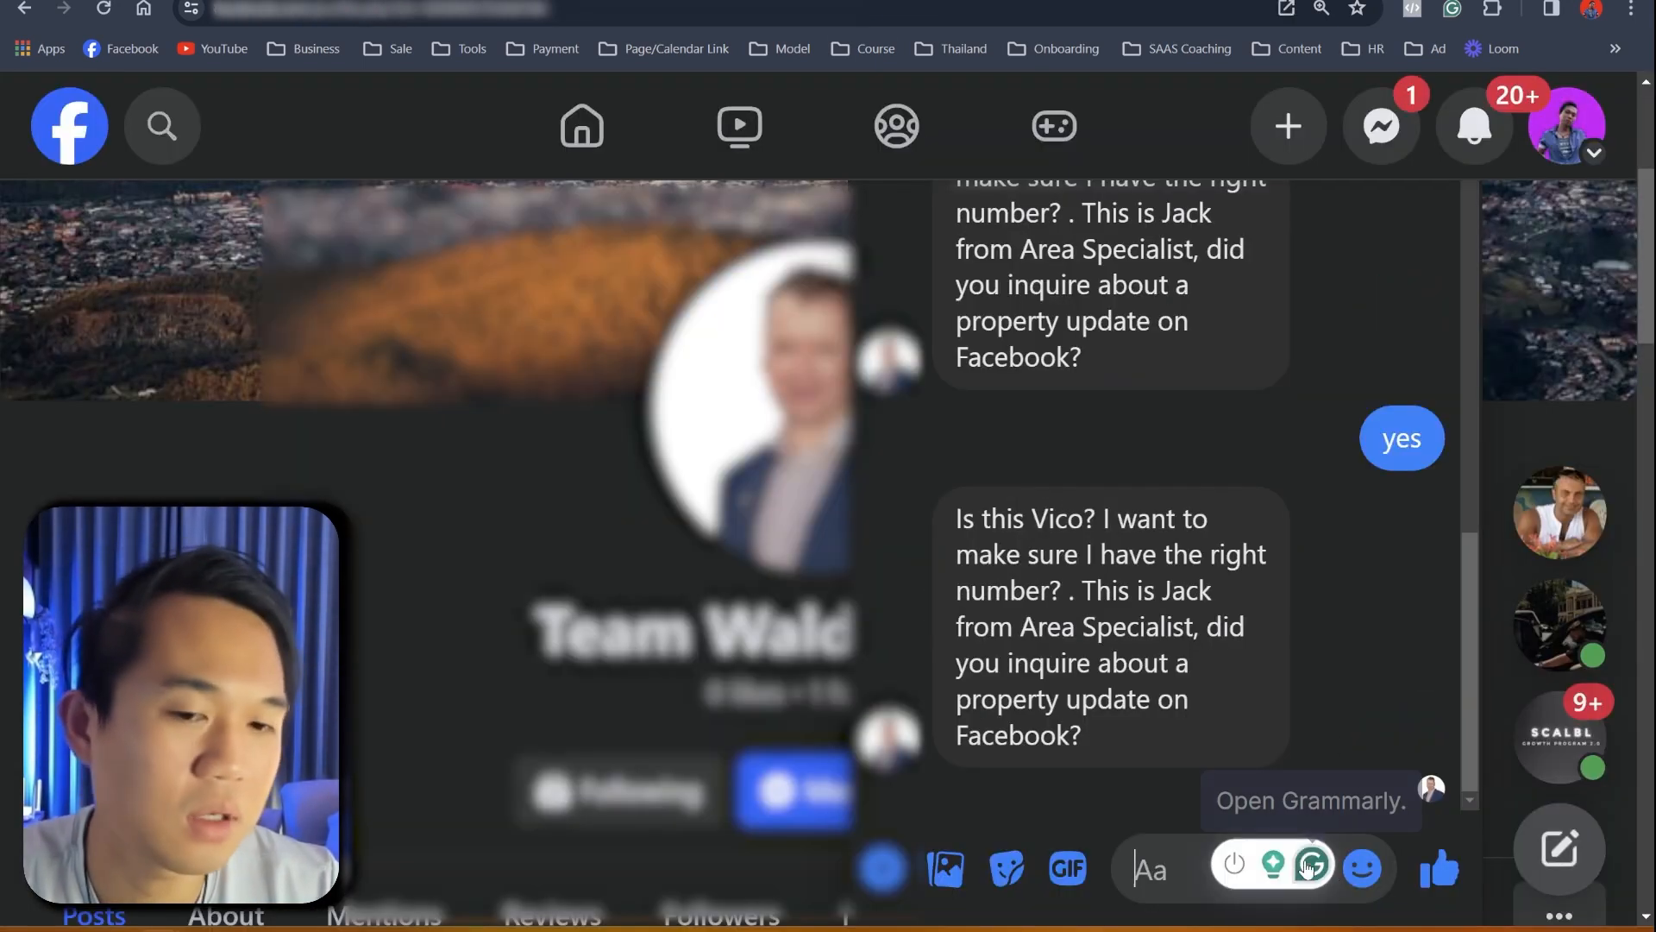
# - Reply 'yes' to the bot in the Messenger chat
pyautogui.click(1318, 868)
pyautogui.click(1287, 488)
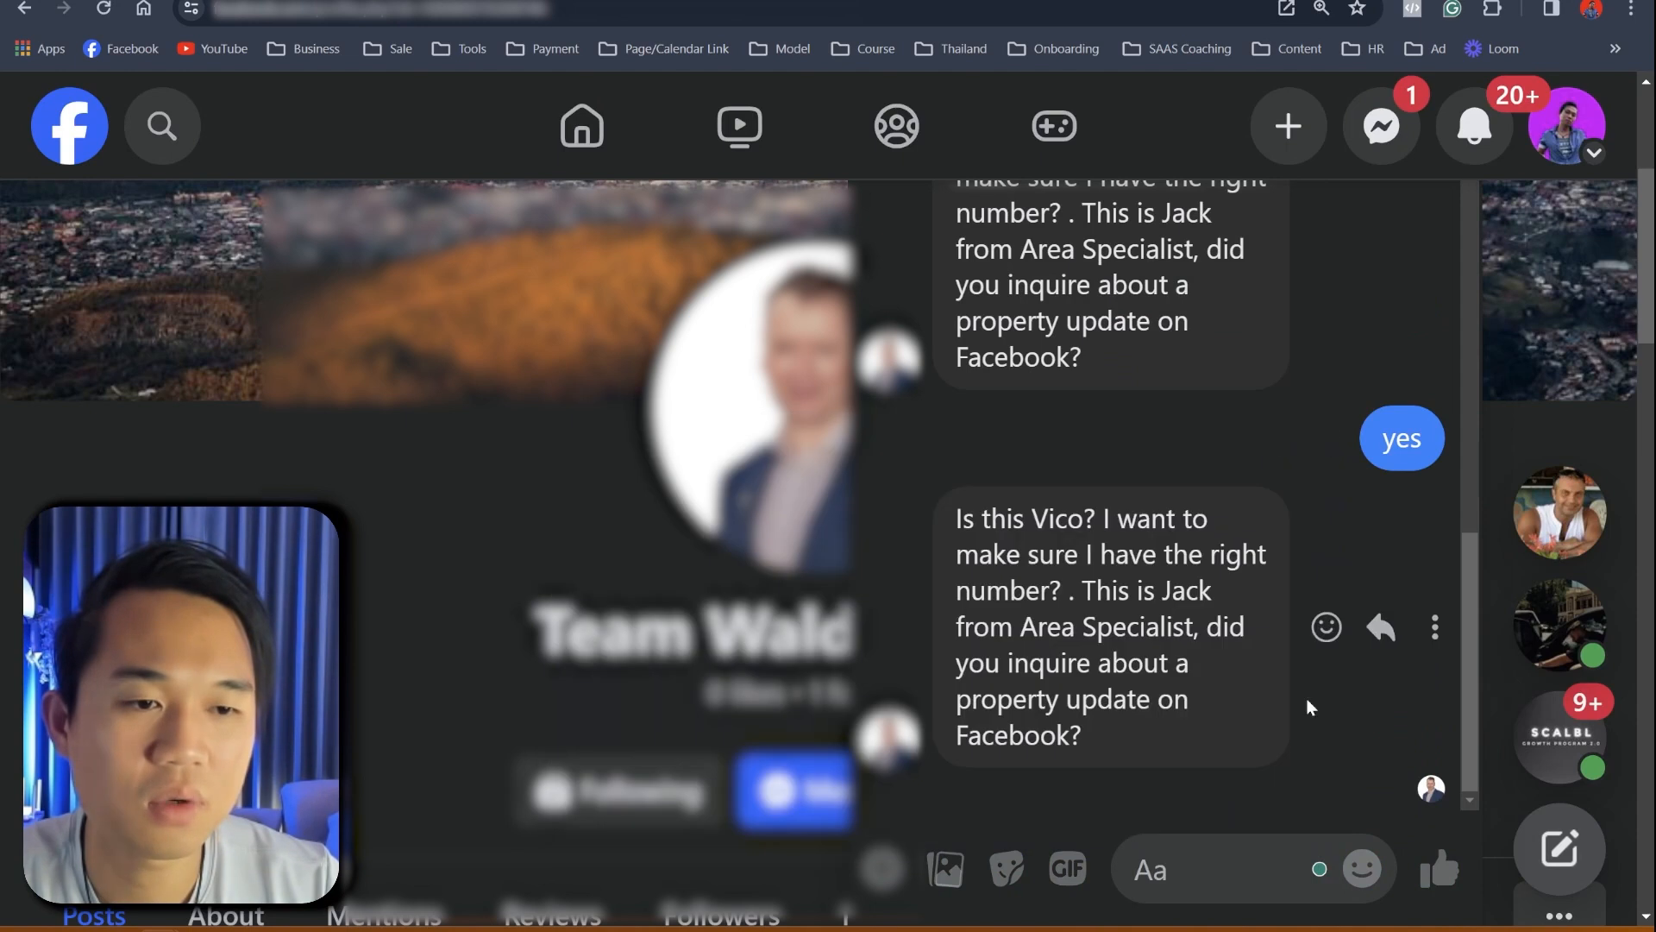
pyautogui.click(1246, 855)
pyautogui.write('yes')
pyautogui.press('Return')
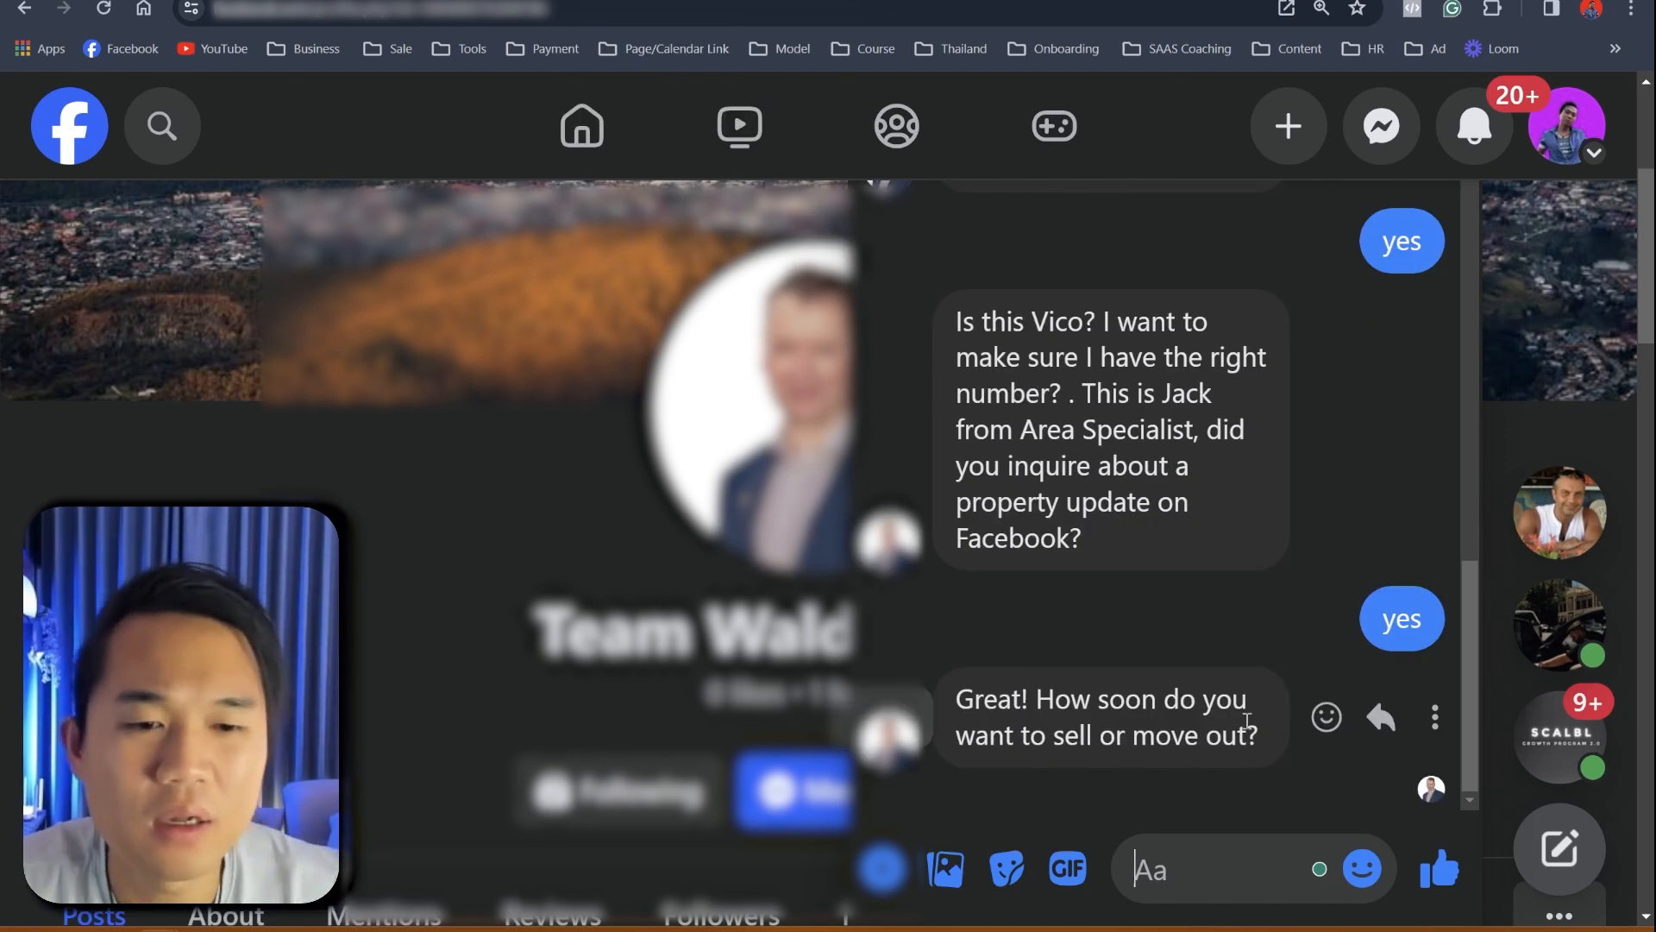
# - Answer the bot's selling-timeline question with '3months', then return to the planning document
pyautogui.scroll(-3, 1313, 800)
pyautogui.scroll(3, 1241, 736)
pyautogui.scroll(-3, 1241, 737)
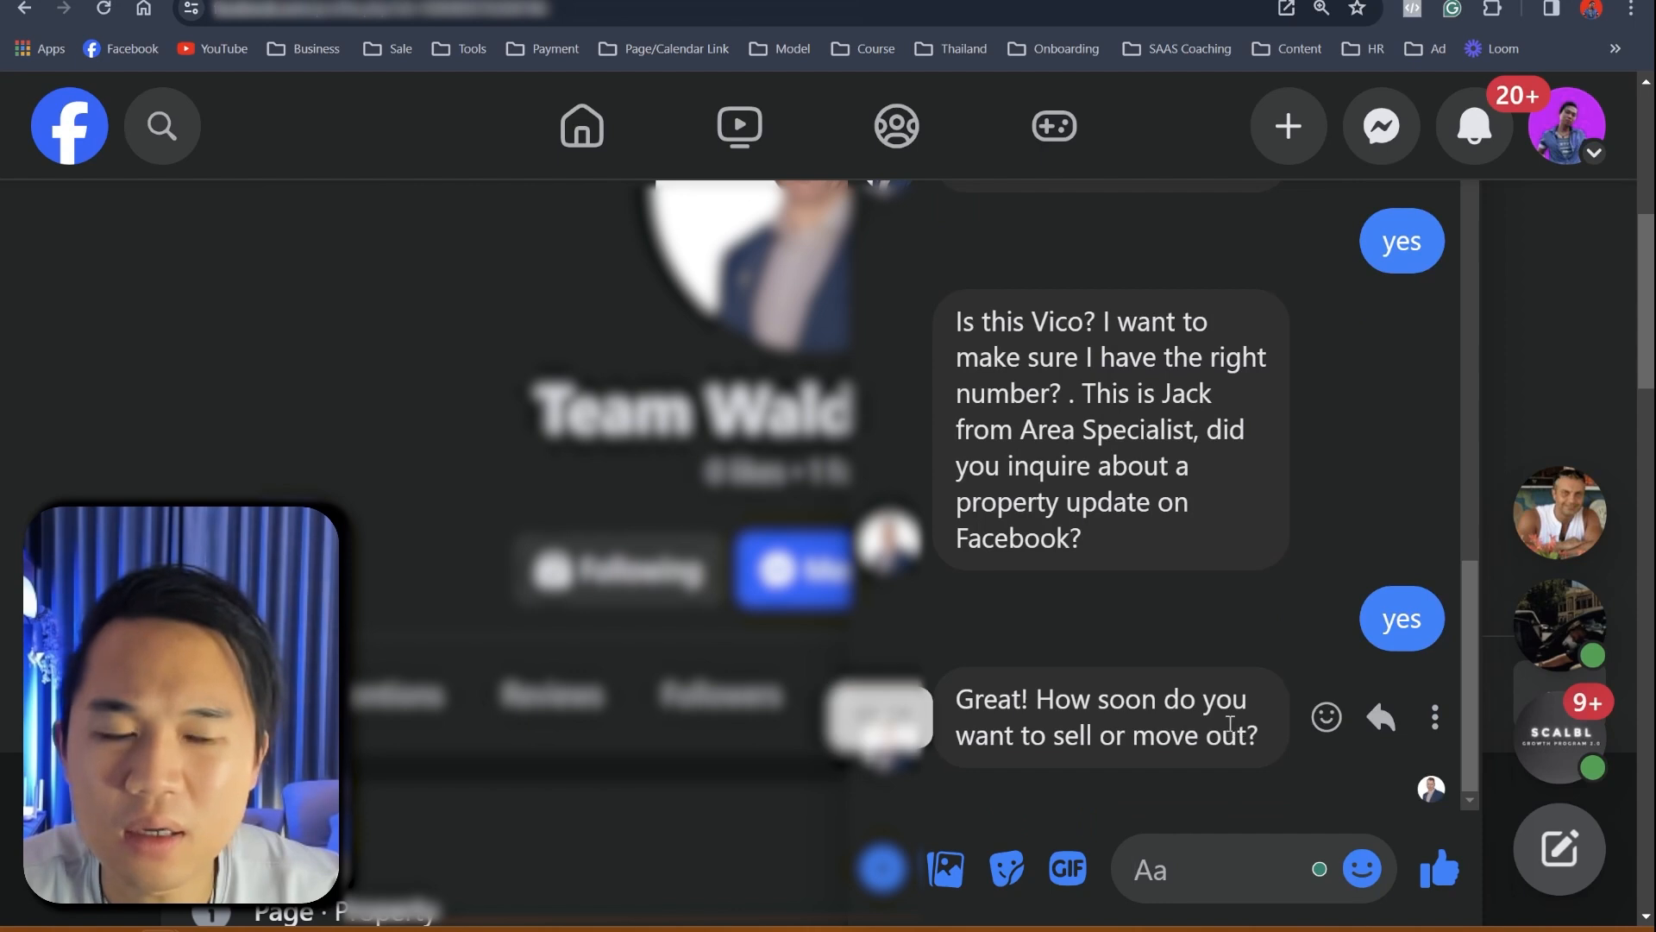
pyautogui.scroll(-3, 1194, 710)
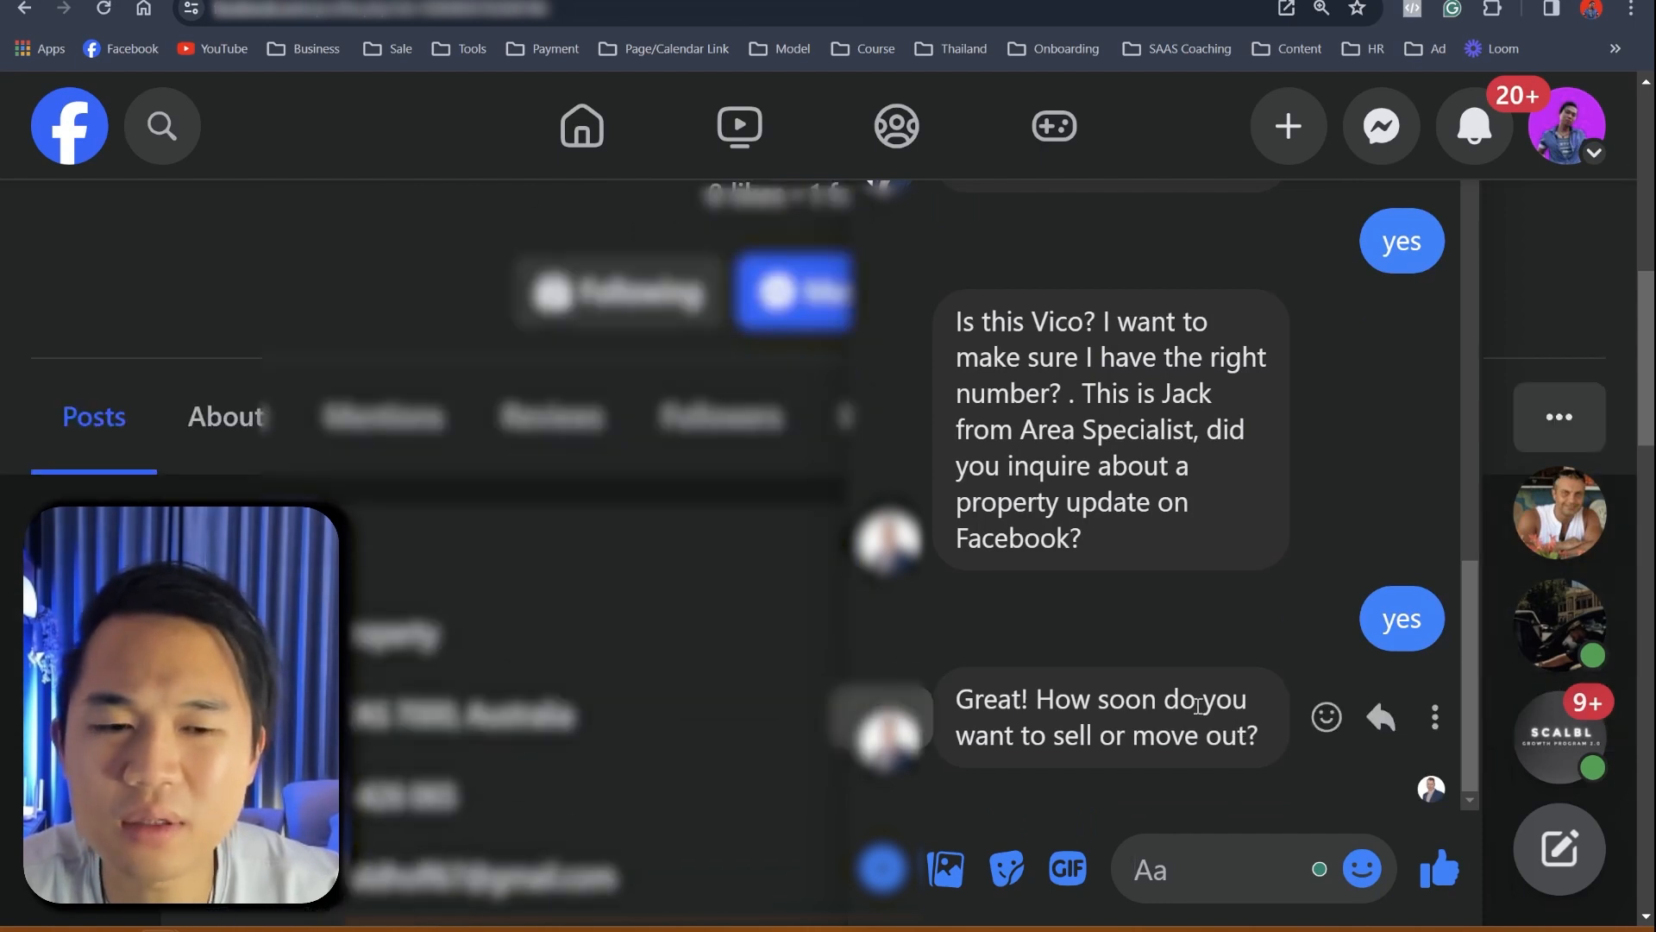
pyautogui.scroll(2, 641, 711)
pyautogui.scroll(3, 641, 711)
pyautogui.click(1199, 867)
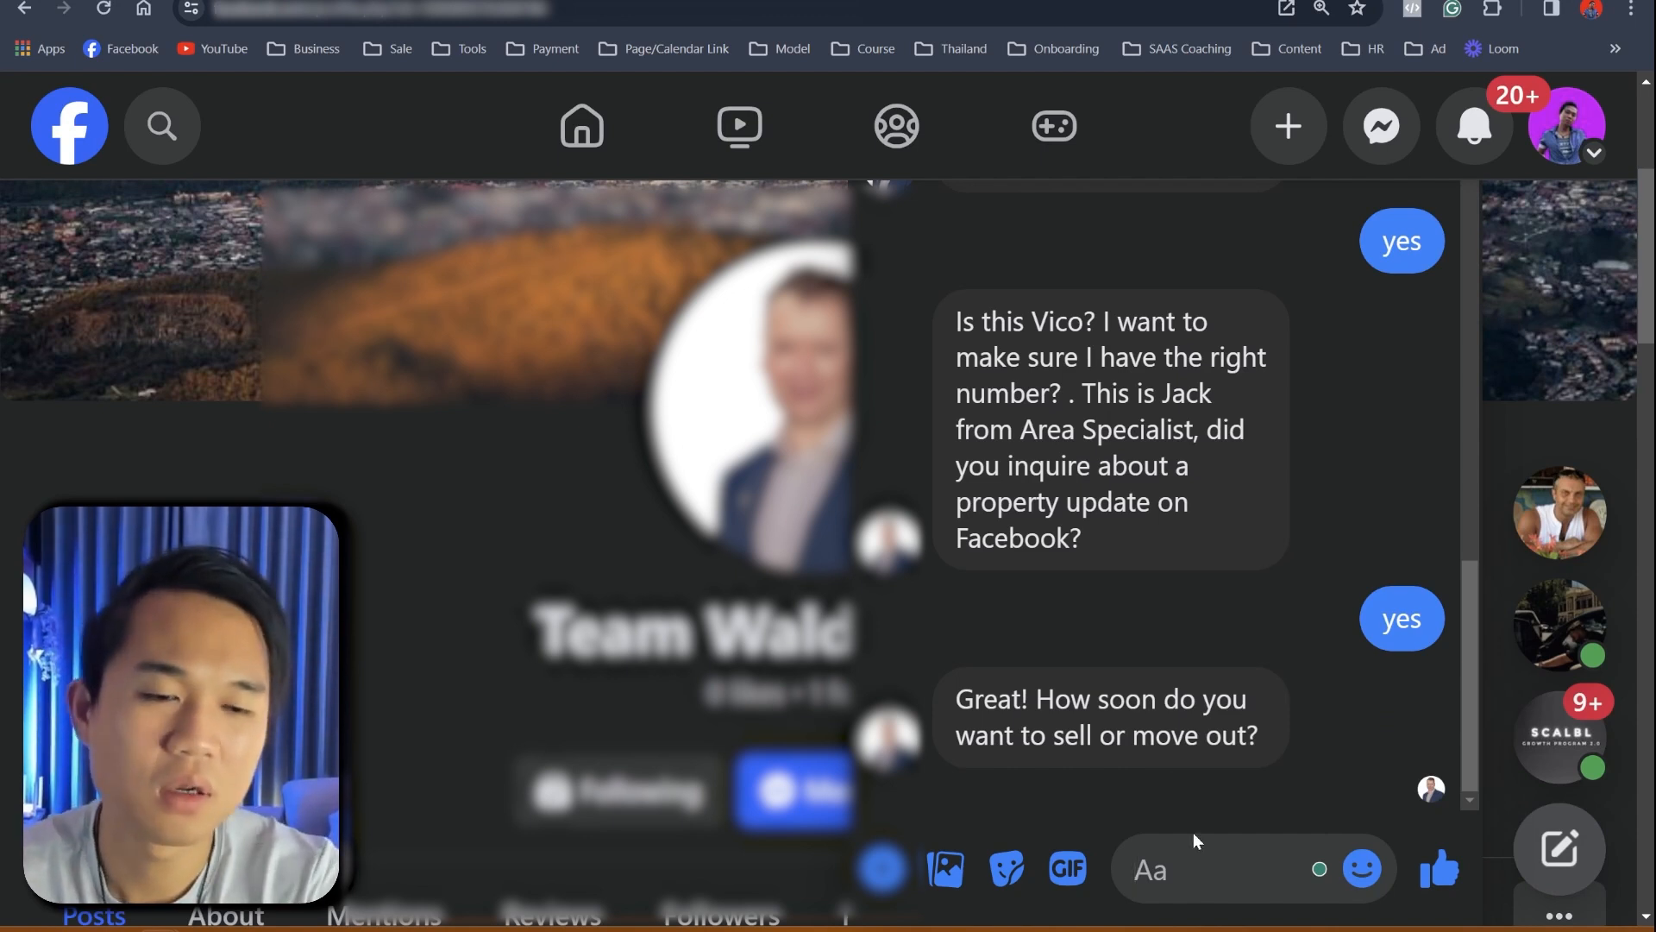
pyautogui.write('3mon')
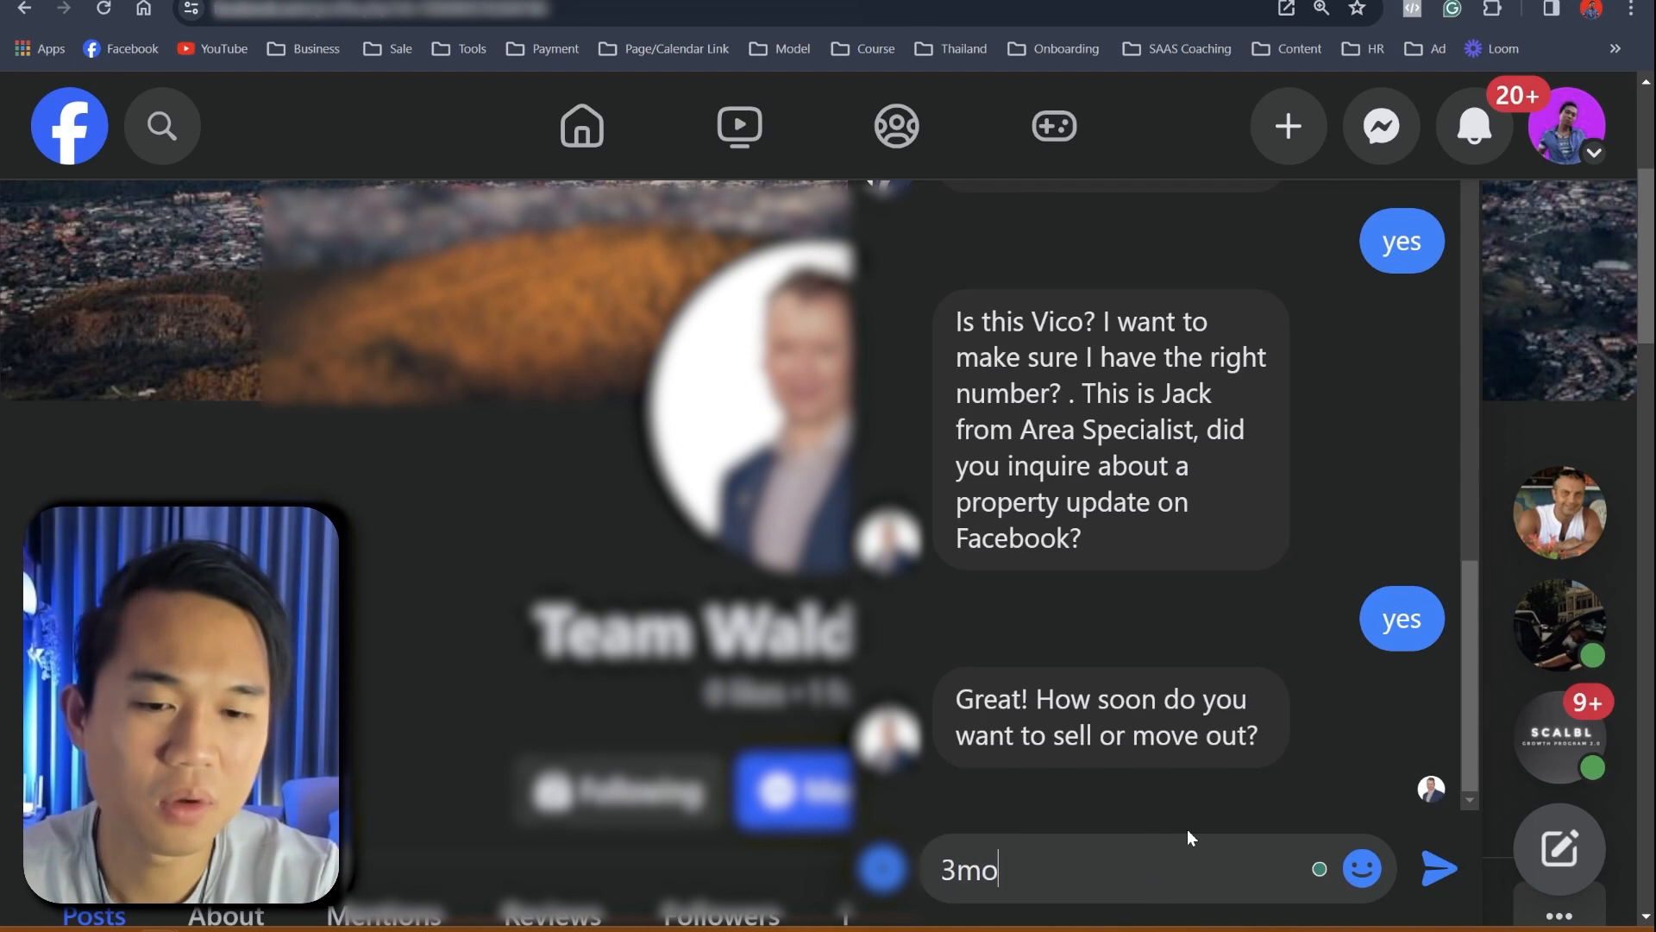
pyautogui.press('BackSpace')
pyautogui.press('BackSpace')
pyautogui.press('BackSpace')
pyautogui.press('BackSpace')
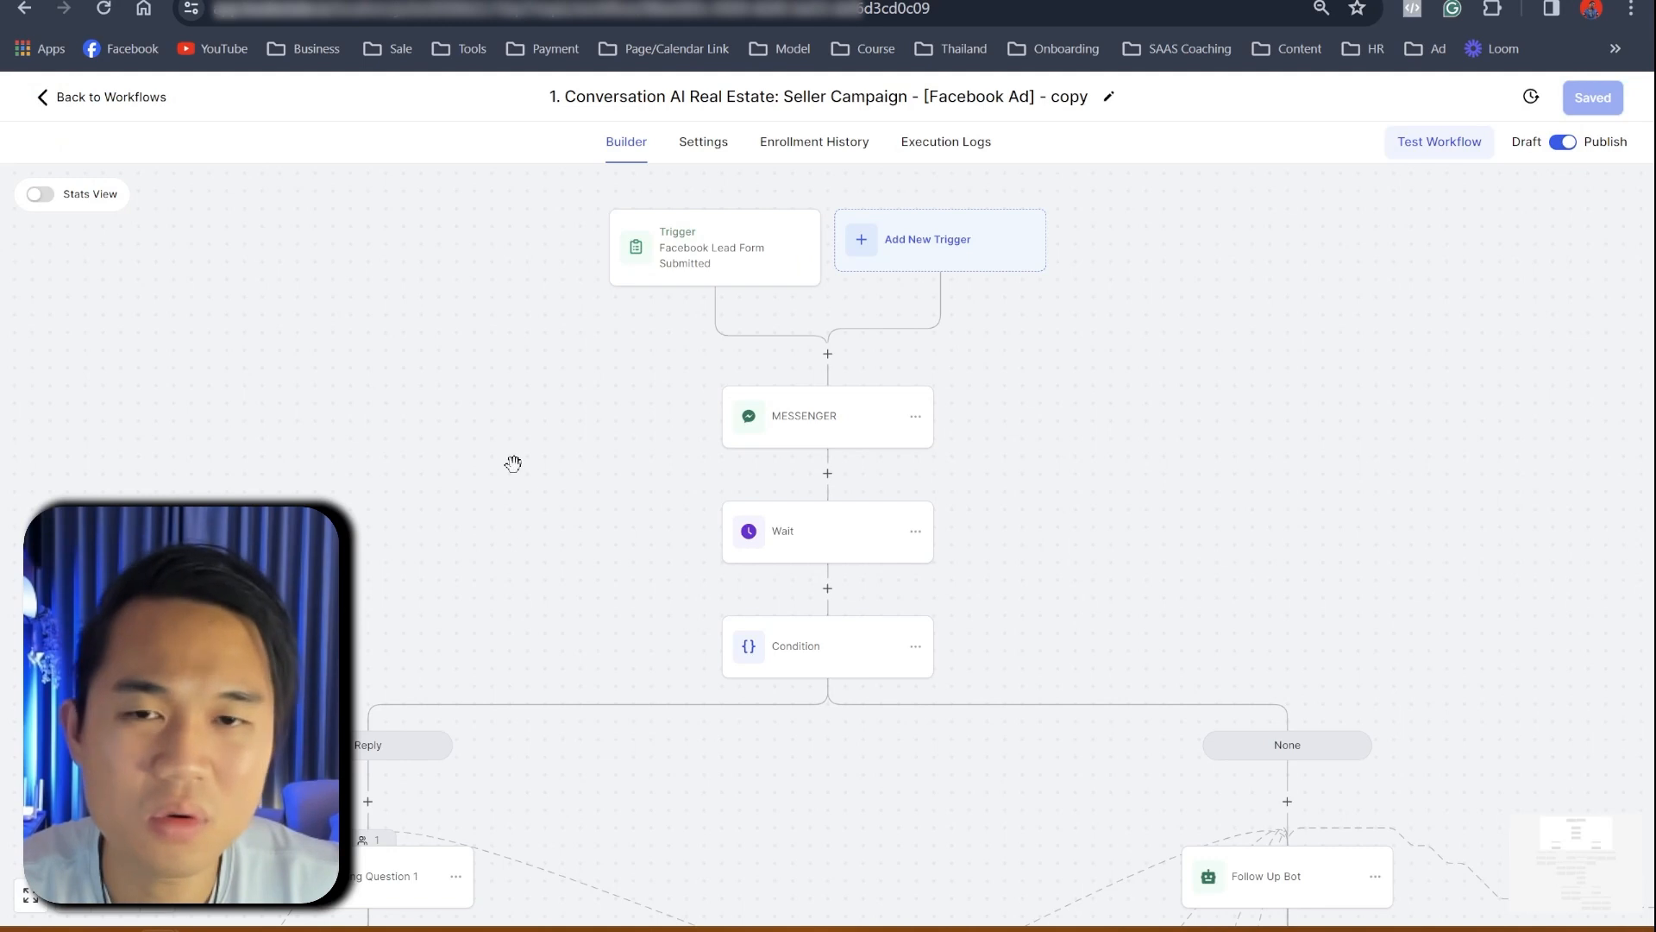
pyautogui.moveTo(513, 471); pyautogui.dragTo(744, 152)
pyautogui.scroll(3, 747, 343)
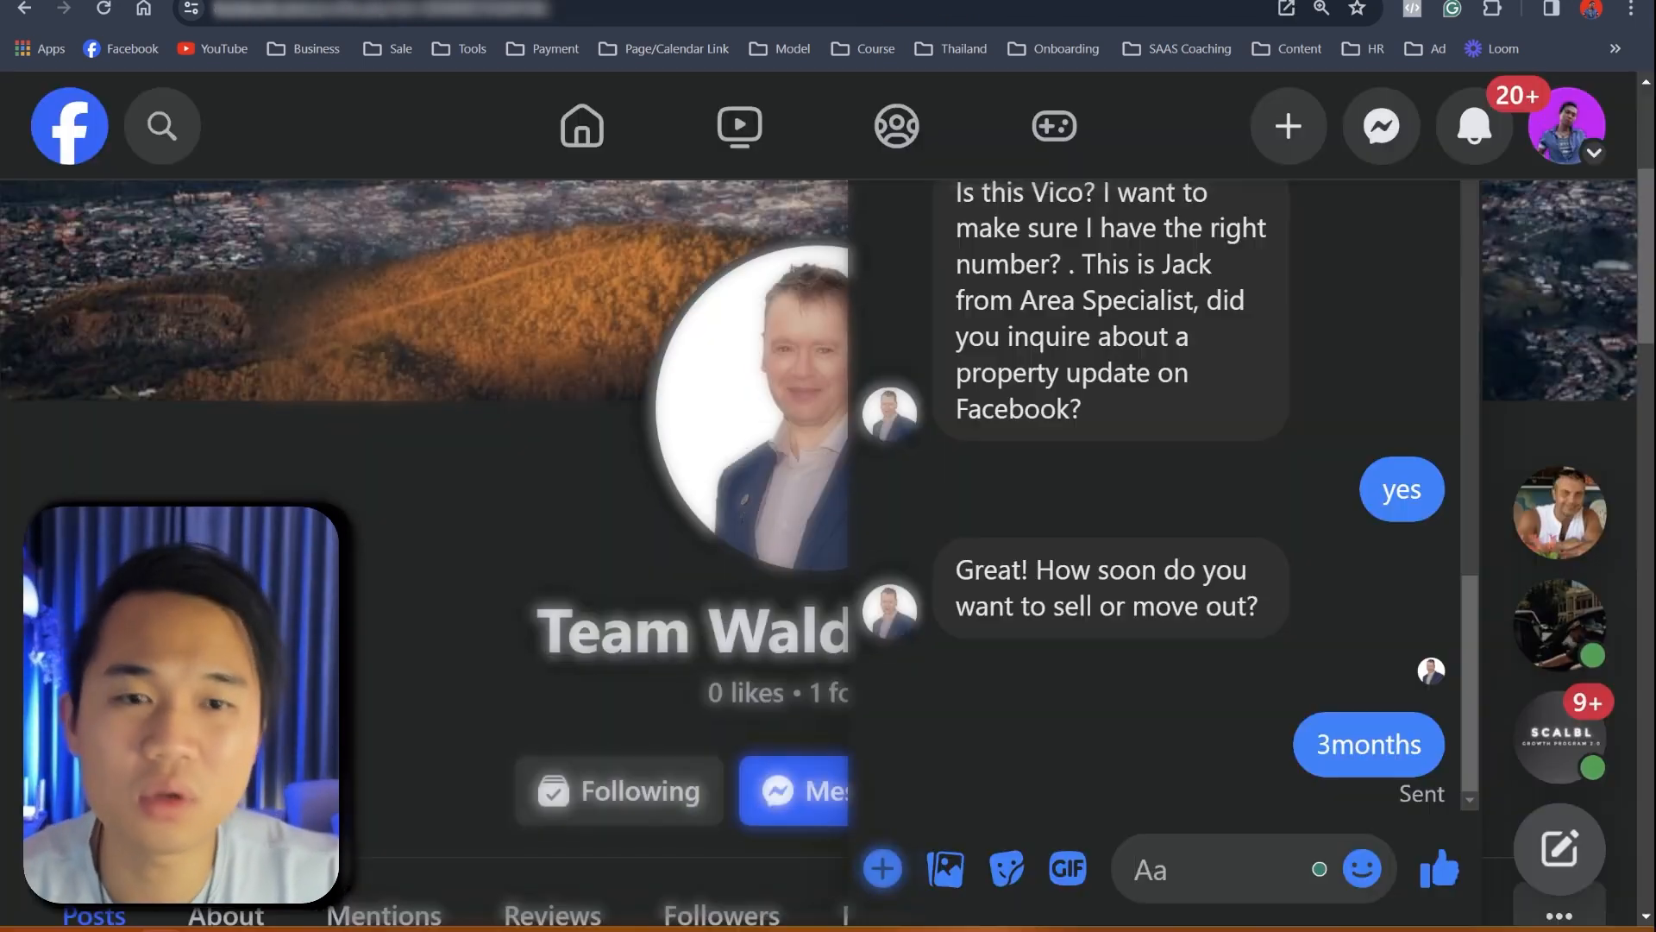
pyautogui.click(172, 1)
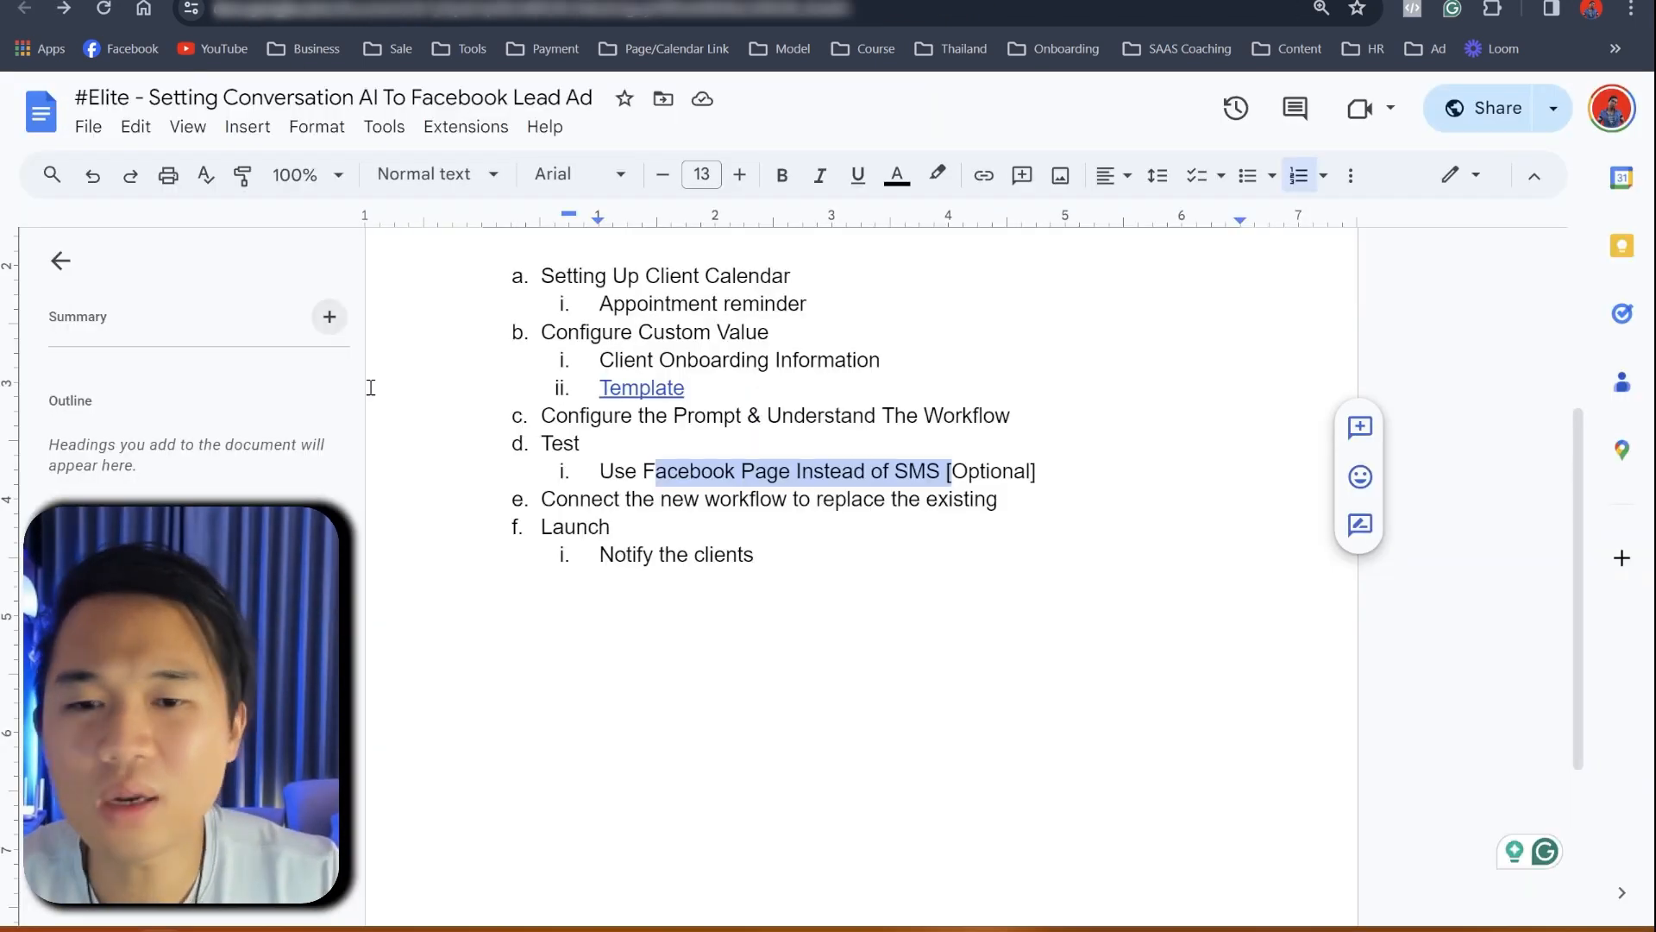
# - Review the outline's Facebook-instead-of-SMS test note and go back to the Workflow List
pyautogui.click(624, 470)
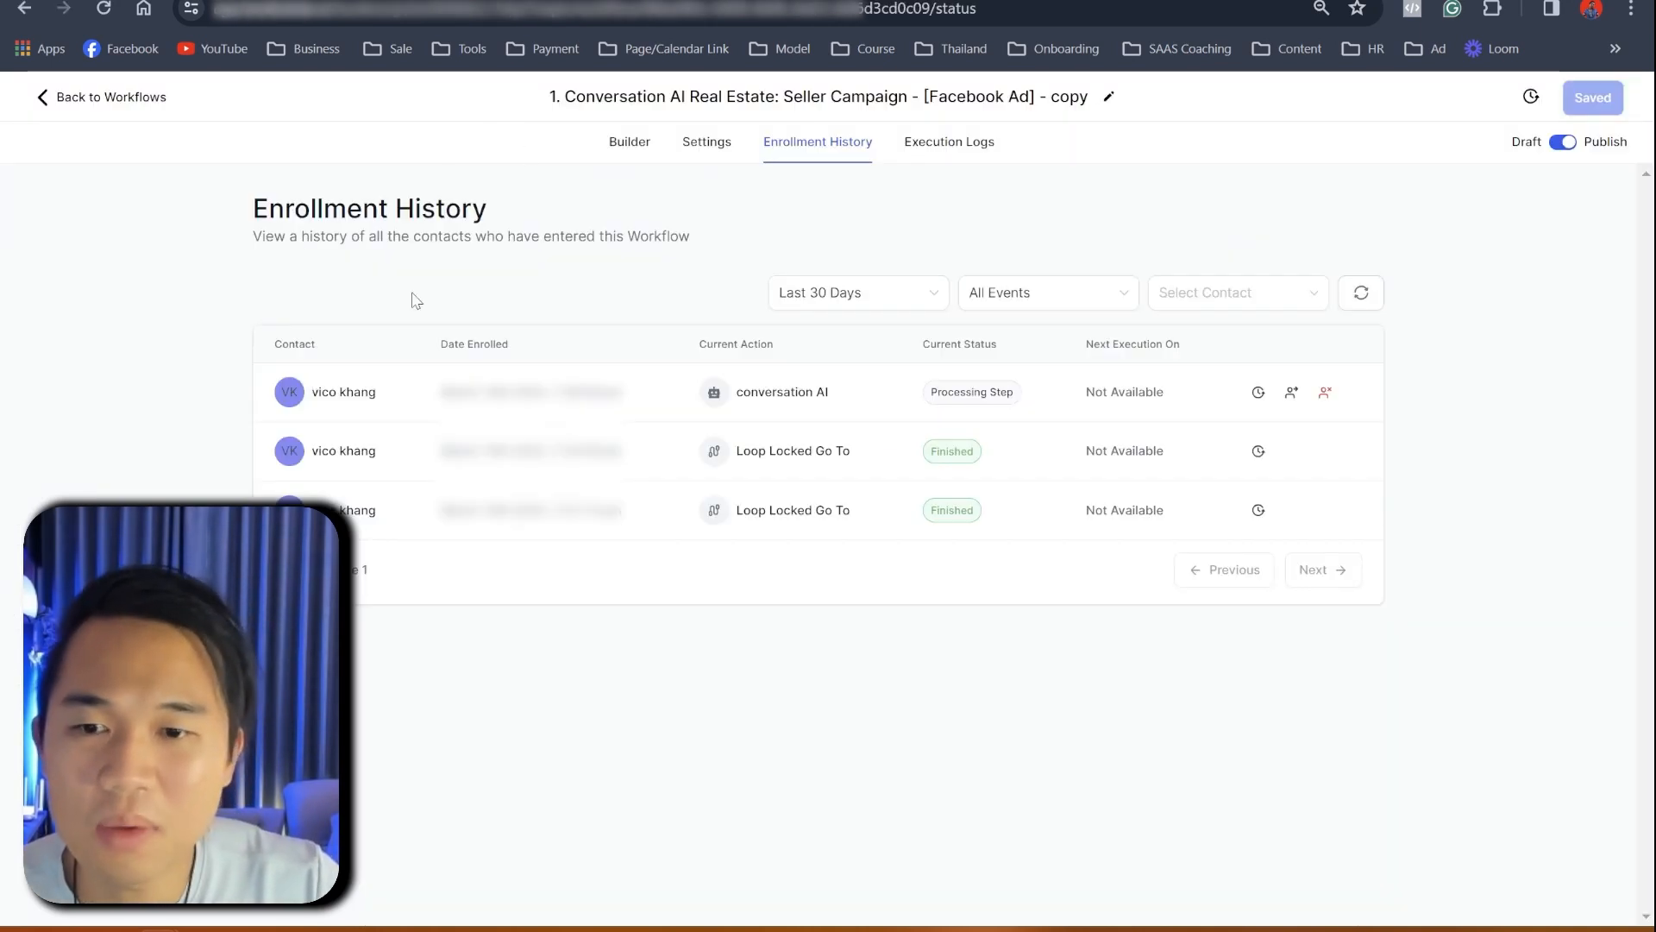
pyautogui.click(114, 98)
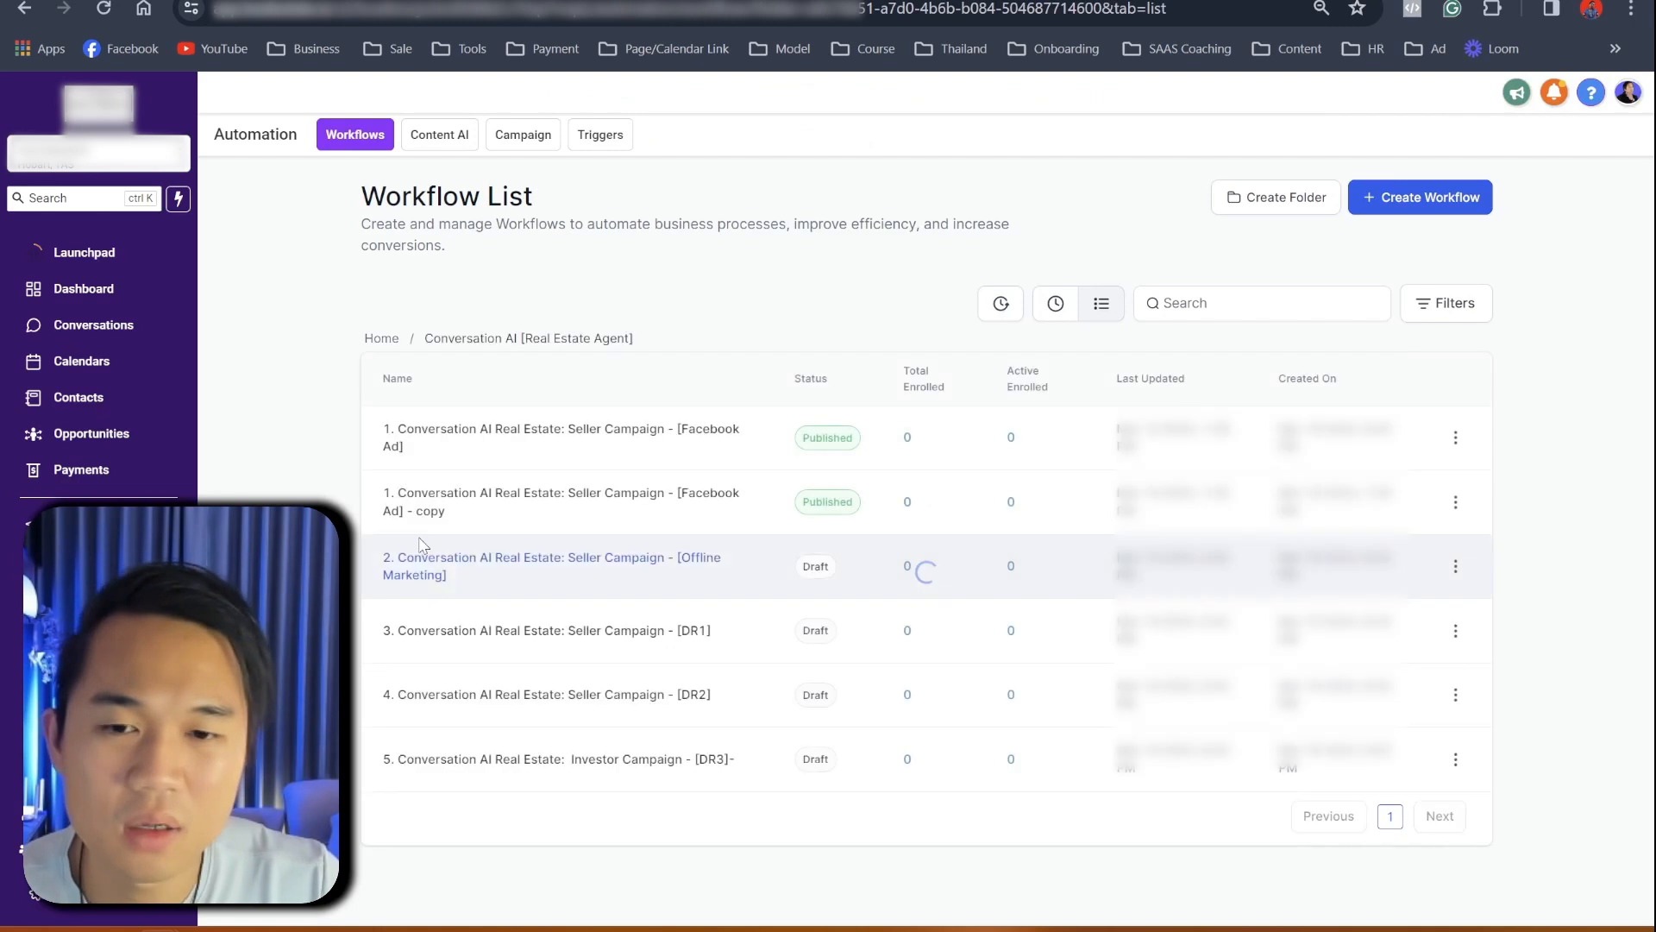
# - Open the original Facebook Ad seller workflow and locate the opportunity step
pyautogui.click(477, 435)
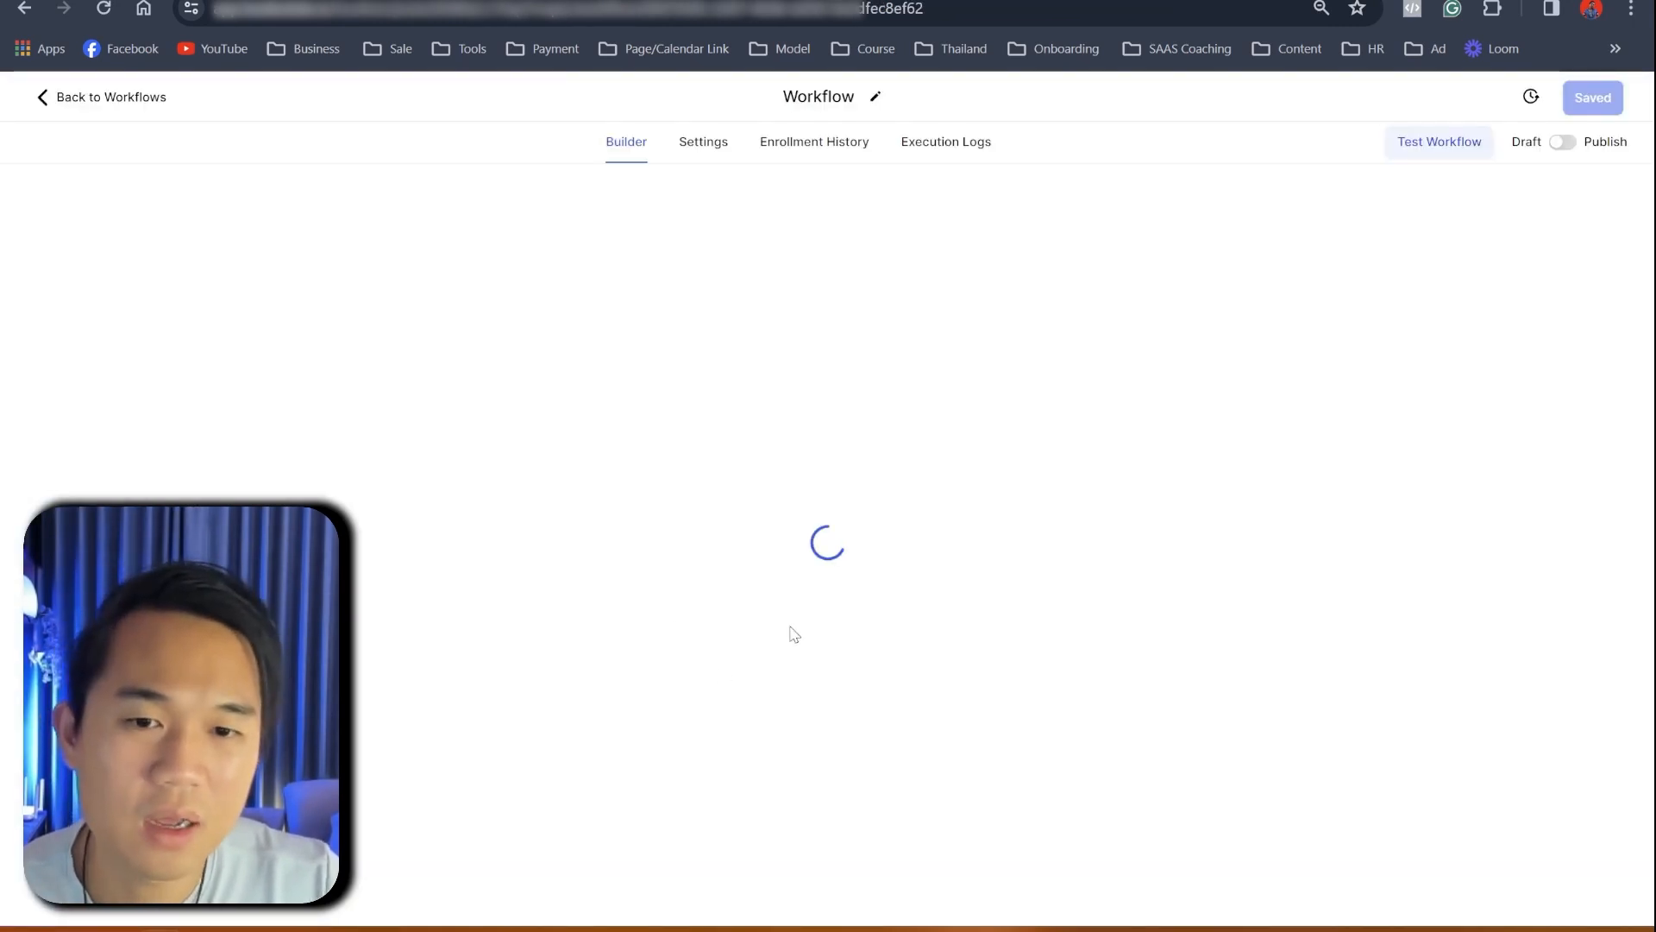
pyautogui.scroll(-8, 758, 695)
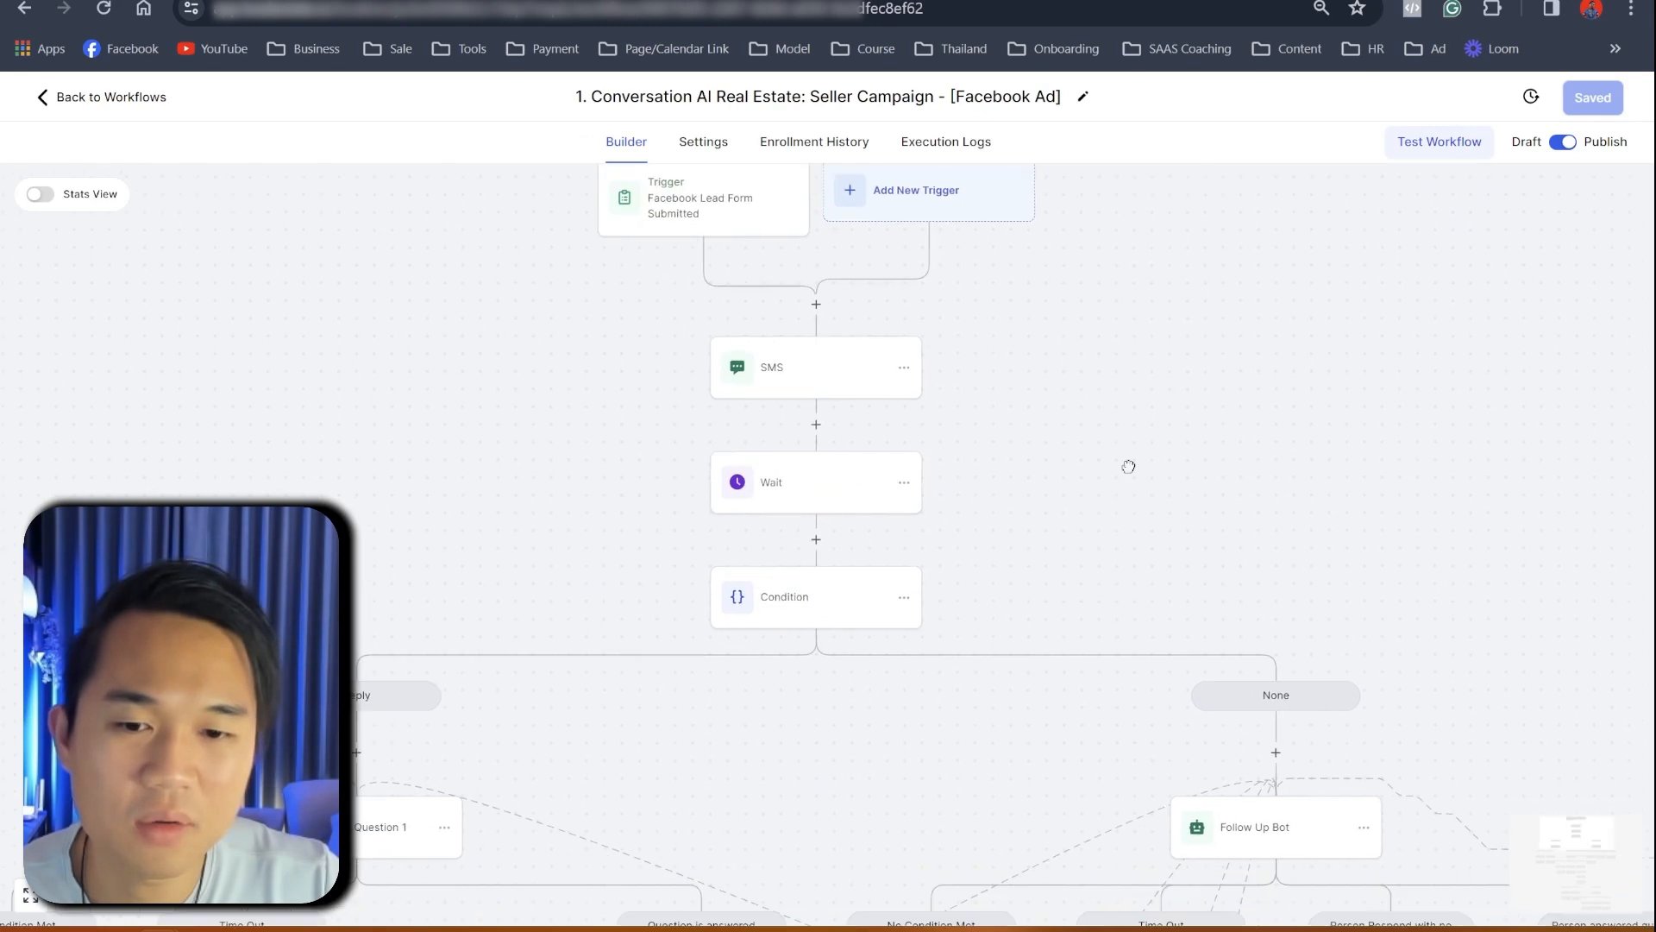
pyautogui.moveTo(770, 729); pyautogui.dragTo(997, 300)
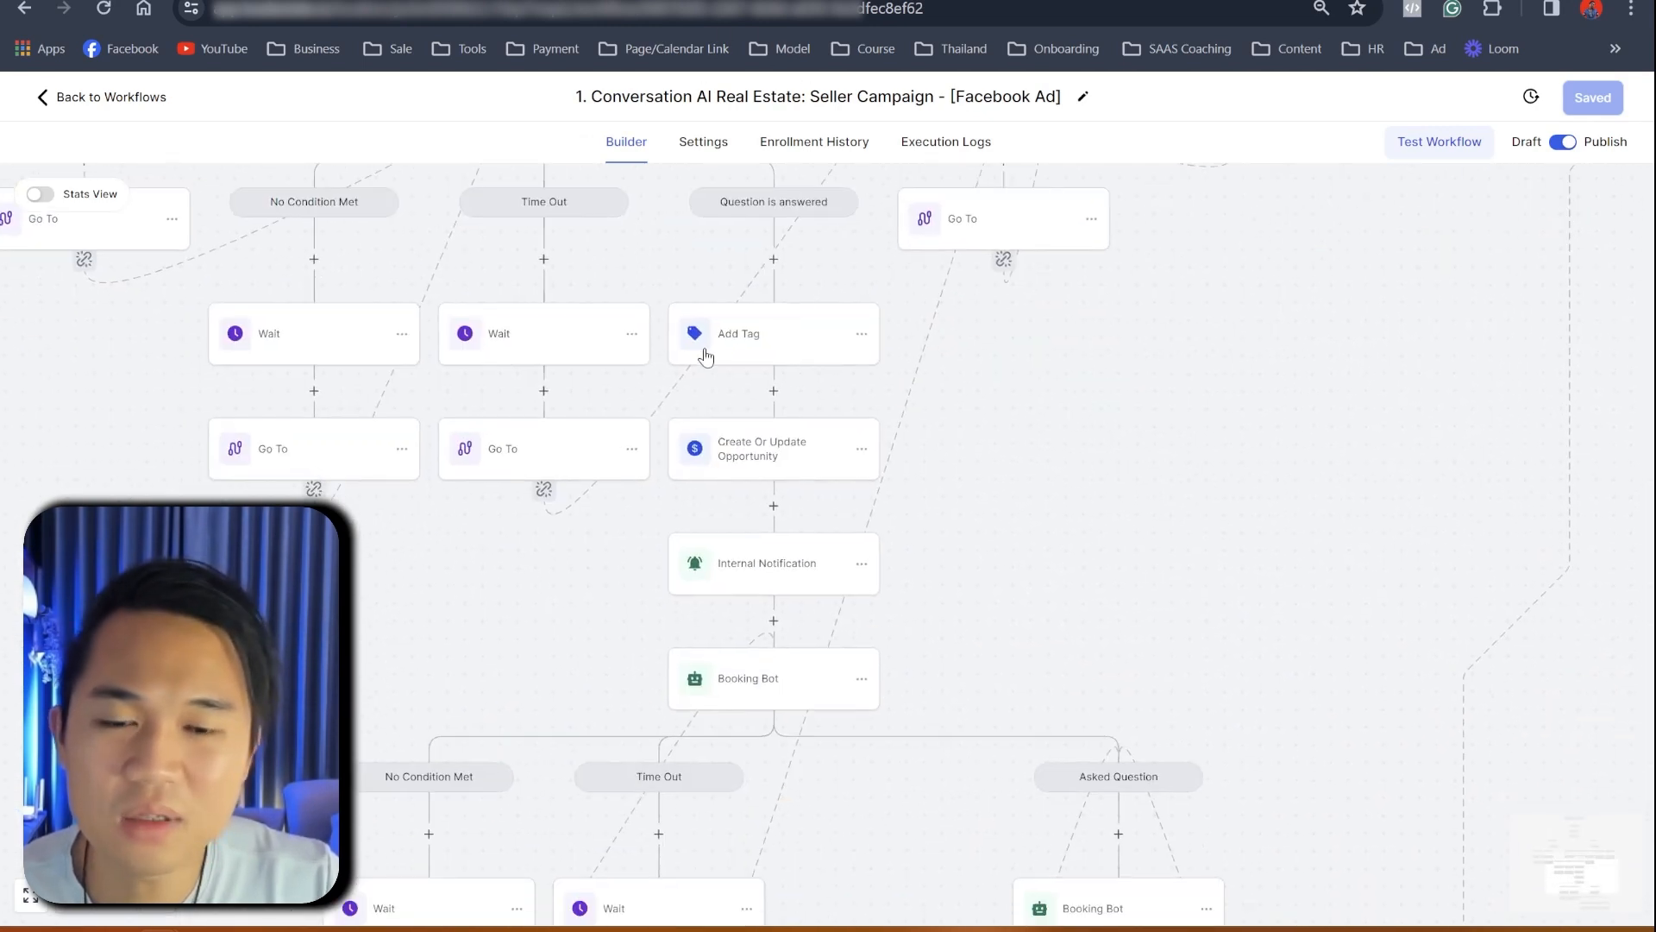
pyautogui.click(739, 363)
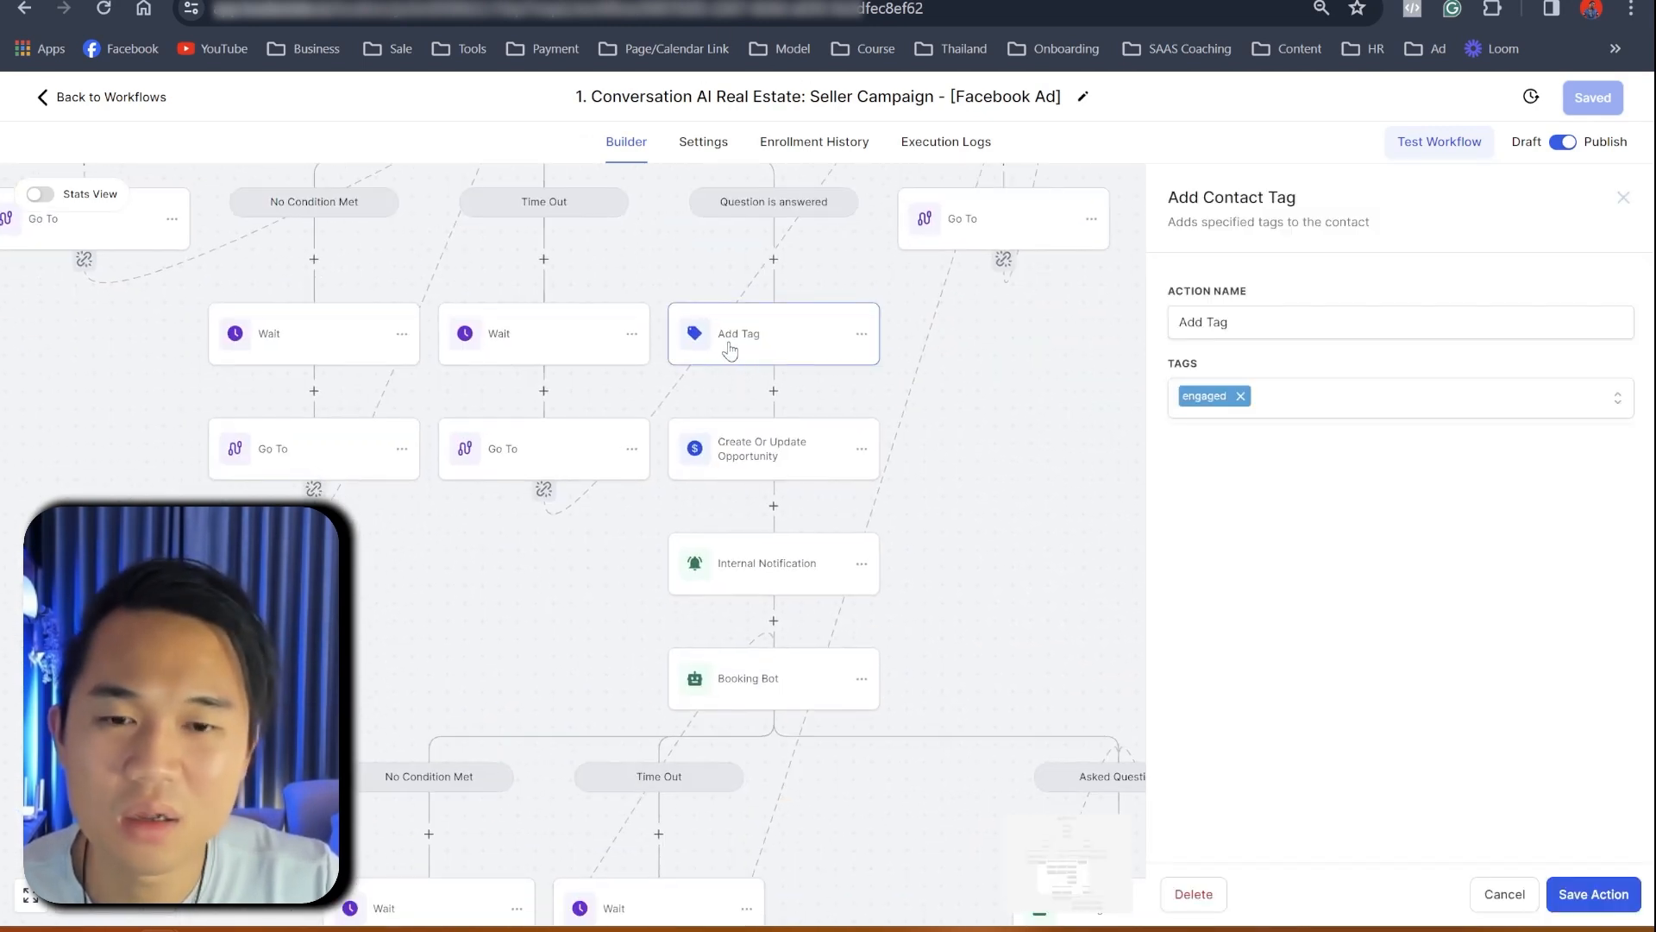
pyautogui.scroll(-2, 840, 527)
pyautogui.click(137, 910)
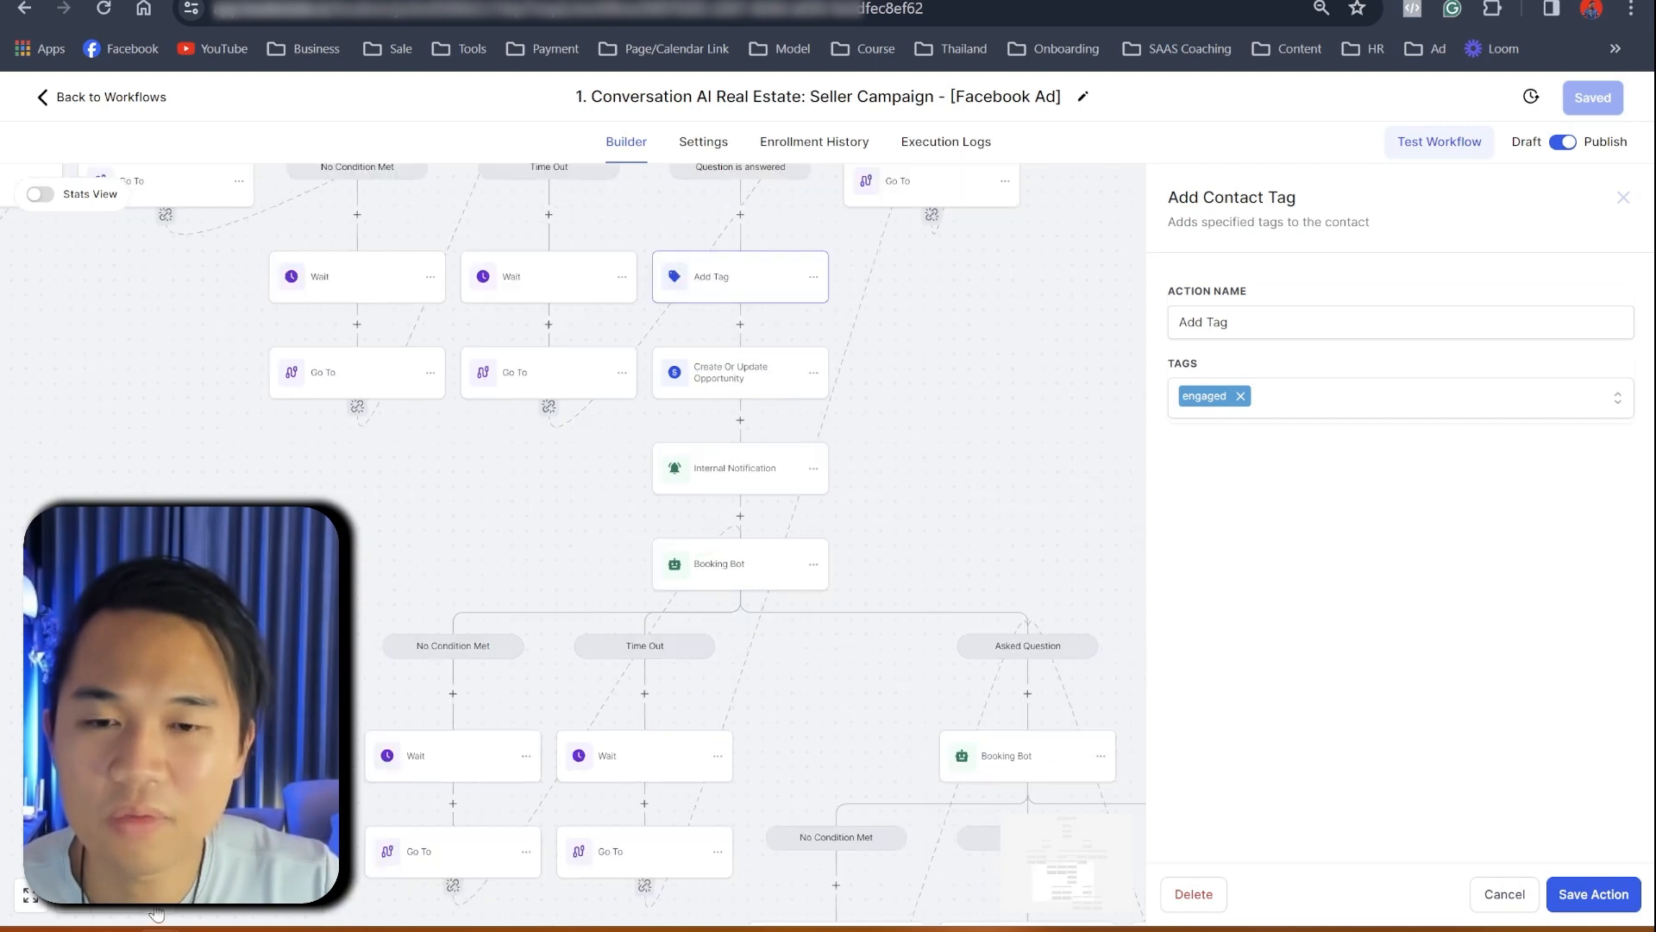
pyautogui.click(157, 900)
pyautogui.moveTo(259, 561); pyautogui.dragTo(207, 842)
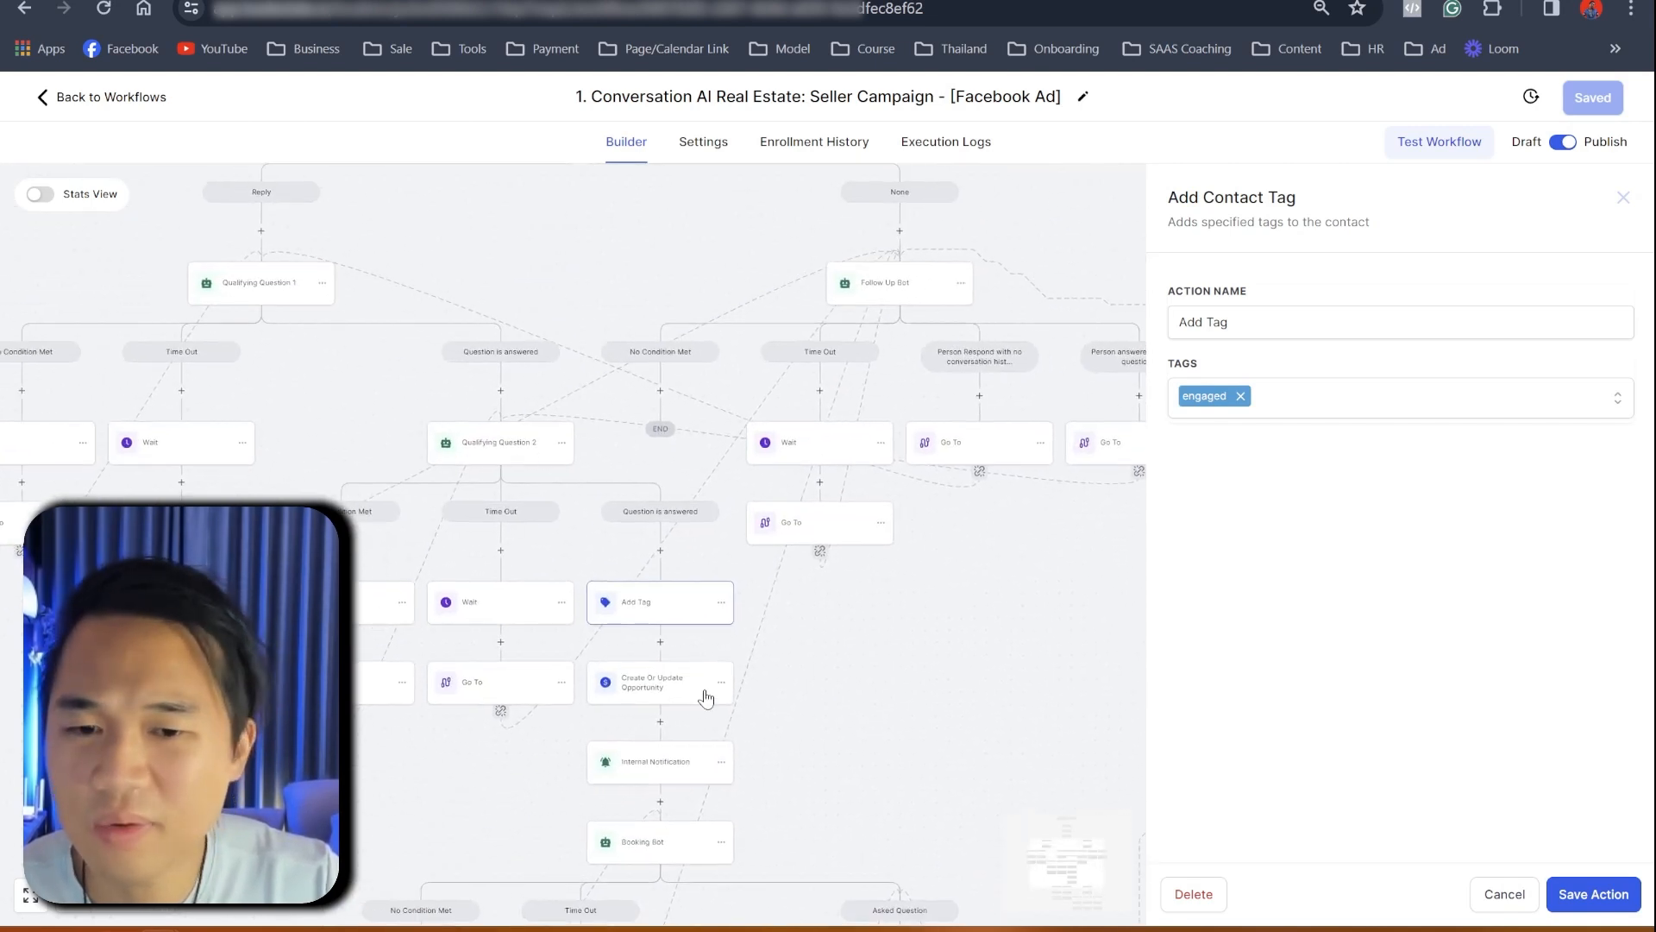
# - Set Create Or Update Opportunity to Real estate Pipeline, stage Follow up, and save the workflow
pyautogui.click(657, 686)
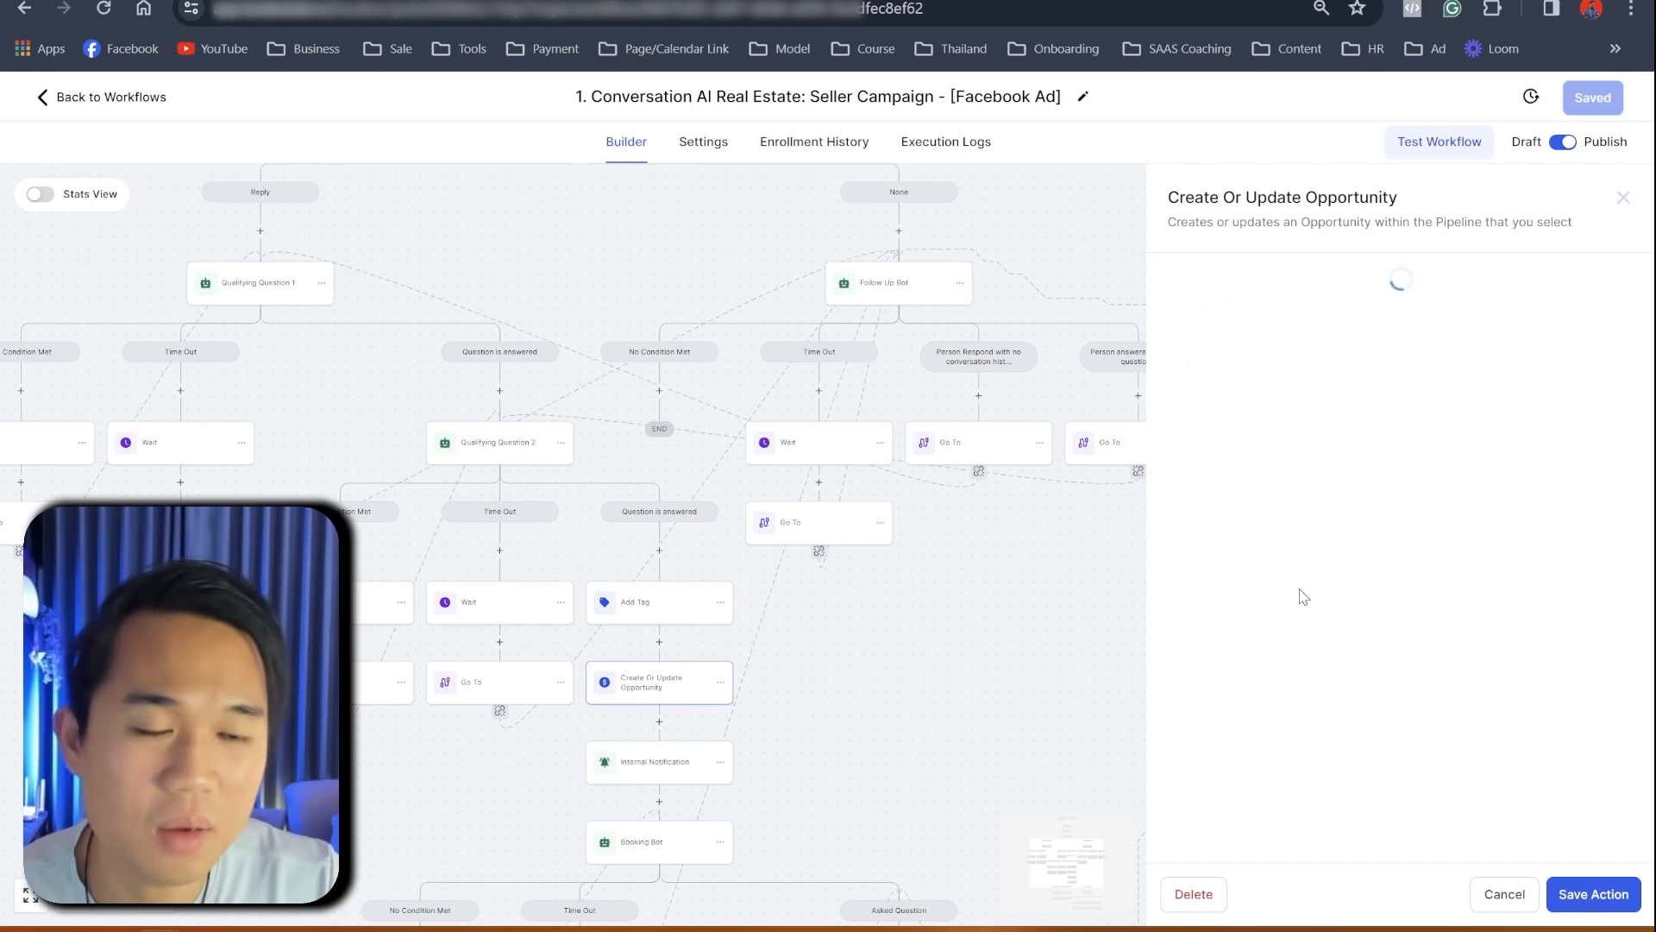
pyautogui.click(1199, 395)
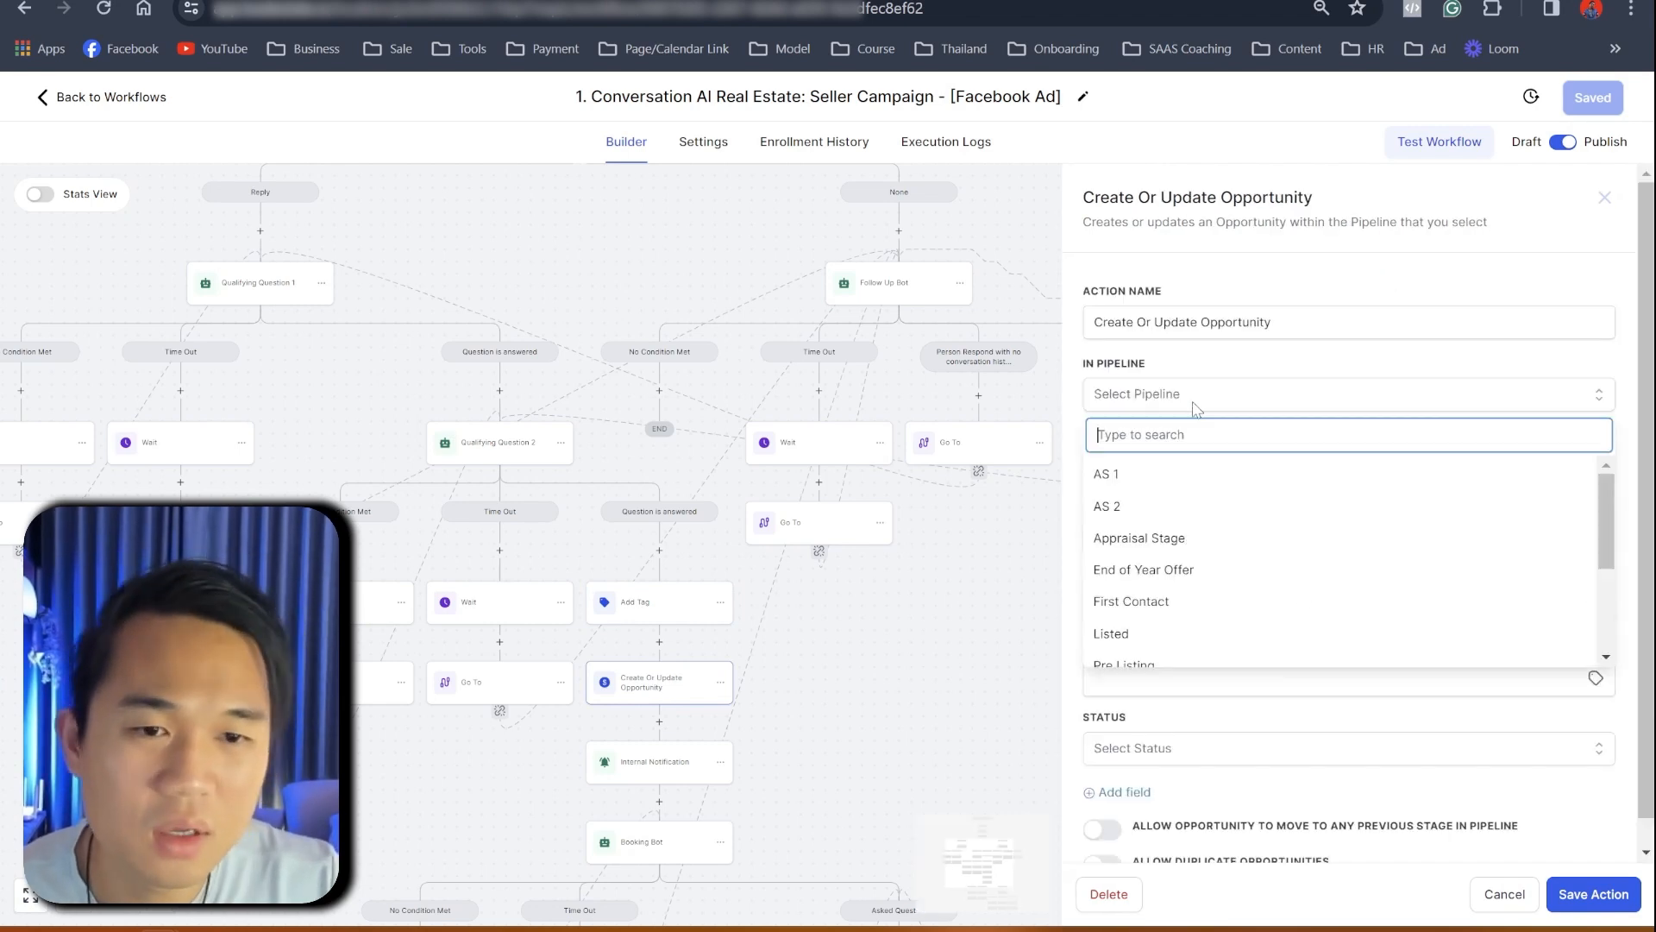
pyautogui.scroll(-2, 1201, 584)
pyautogui.scroll(-1, 1203, 587)
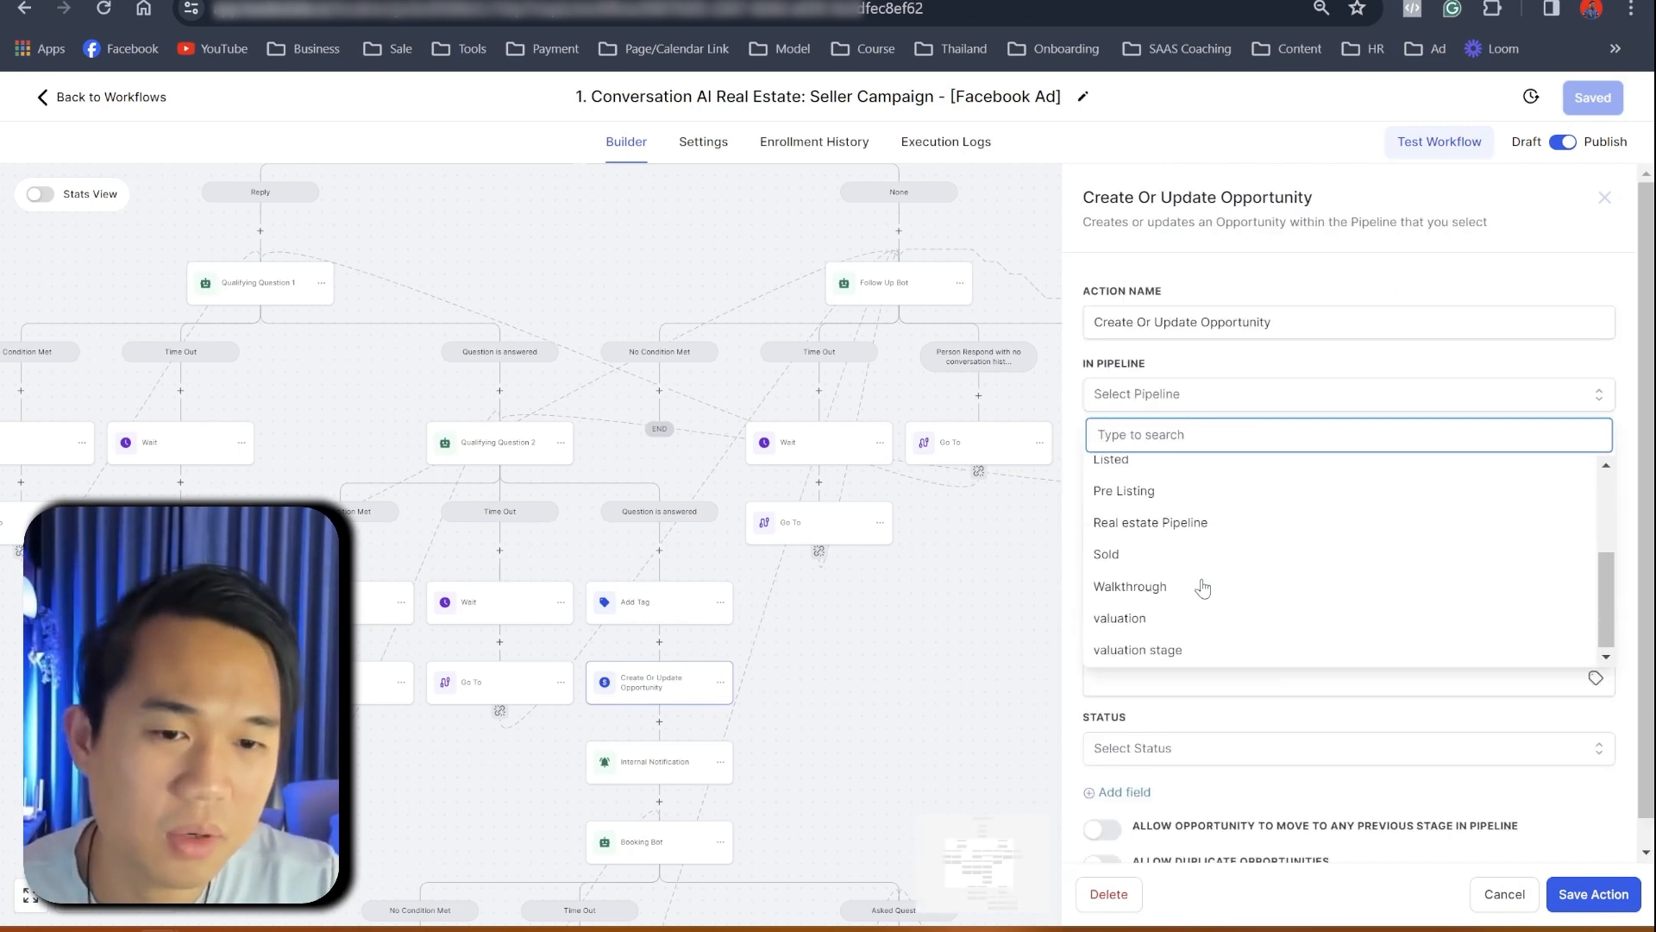
pyautogui.scroll(-1, 1212, 618)
pyautogui.scroll(3, 1204, 617)
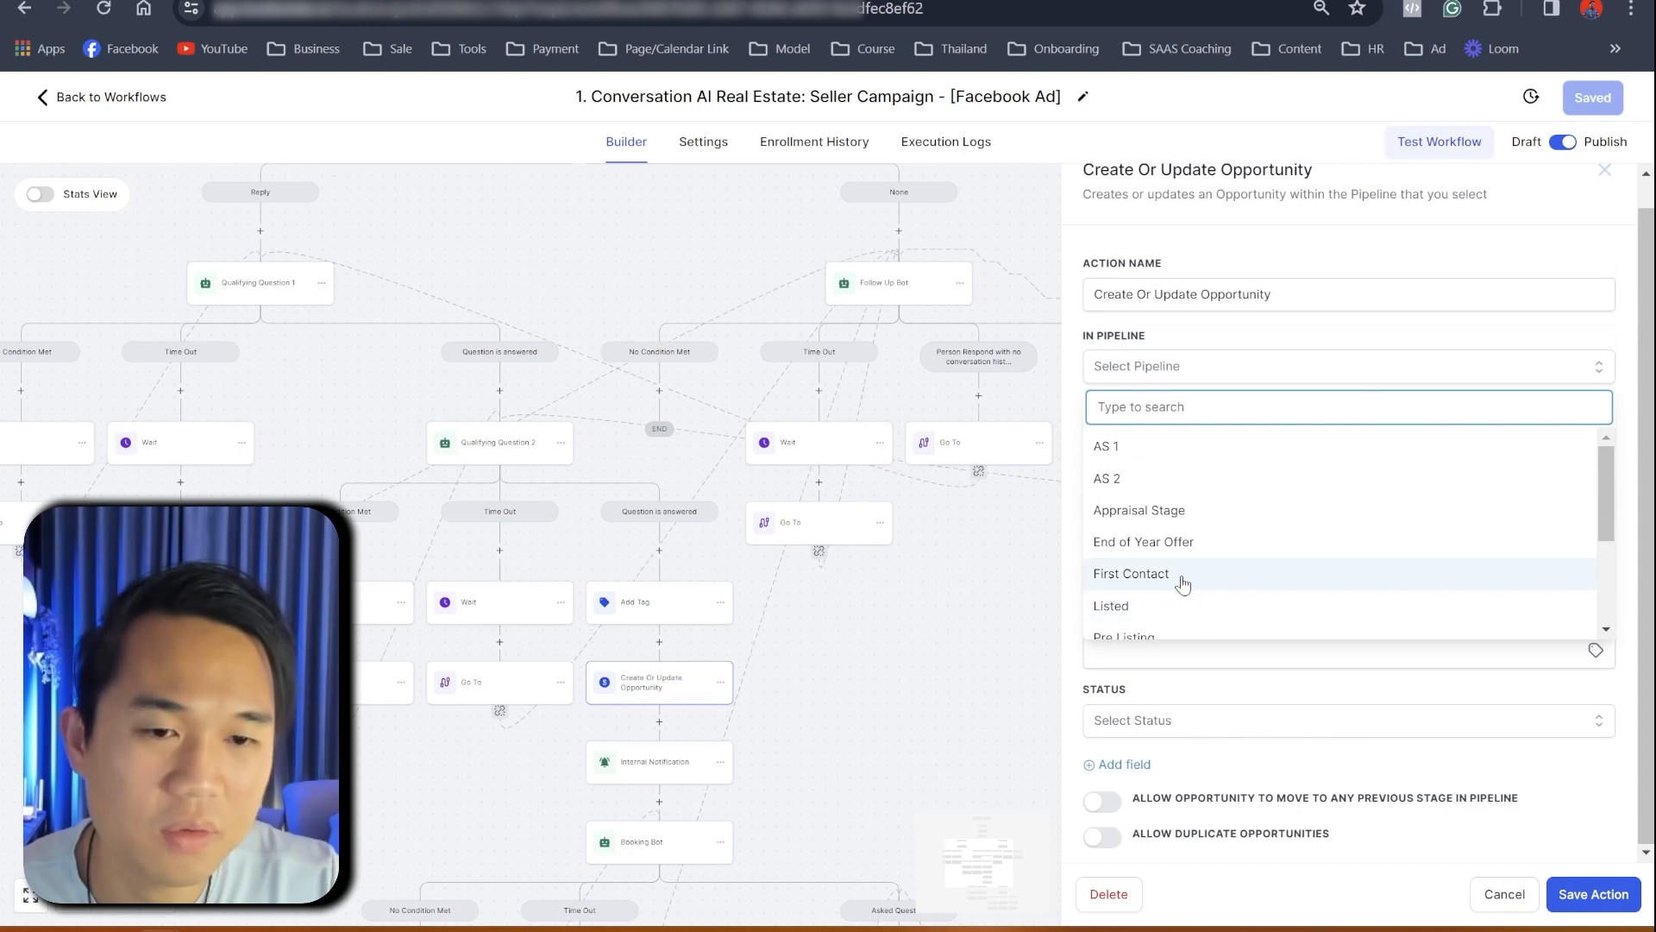
pyautogui.scroll(1, 1174, 561)
pyautogui.scroll(-2, 1176, 562)
pyautogui.scroll(2, 1176, 562)
pyautogui.scroll(-2, 1177, 565)
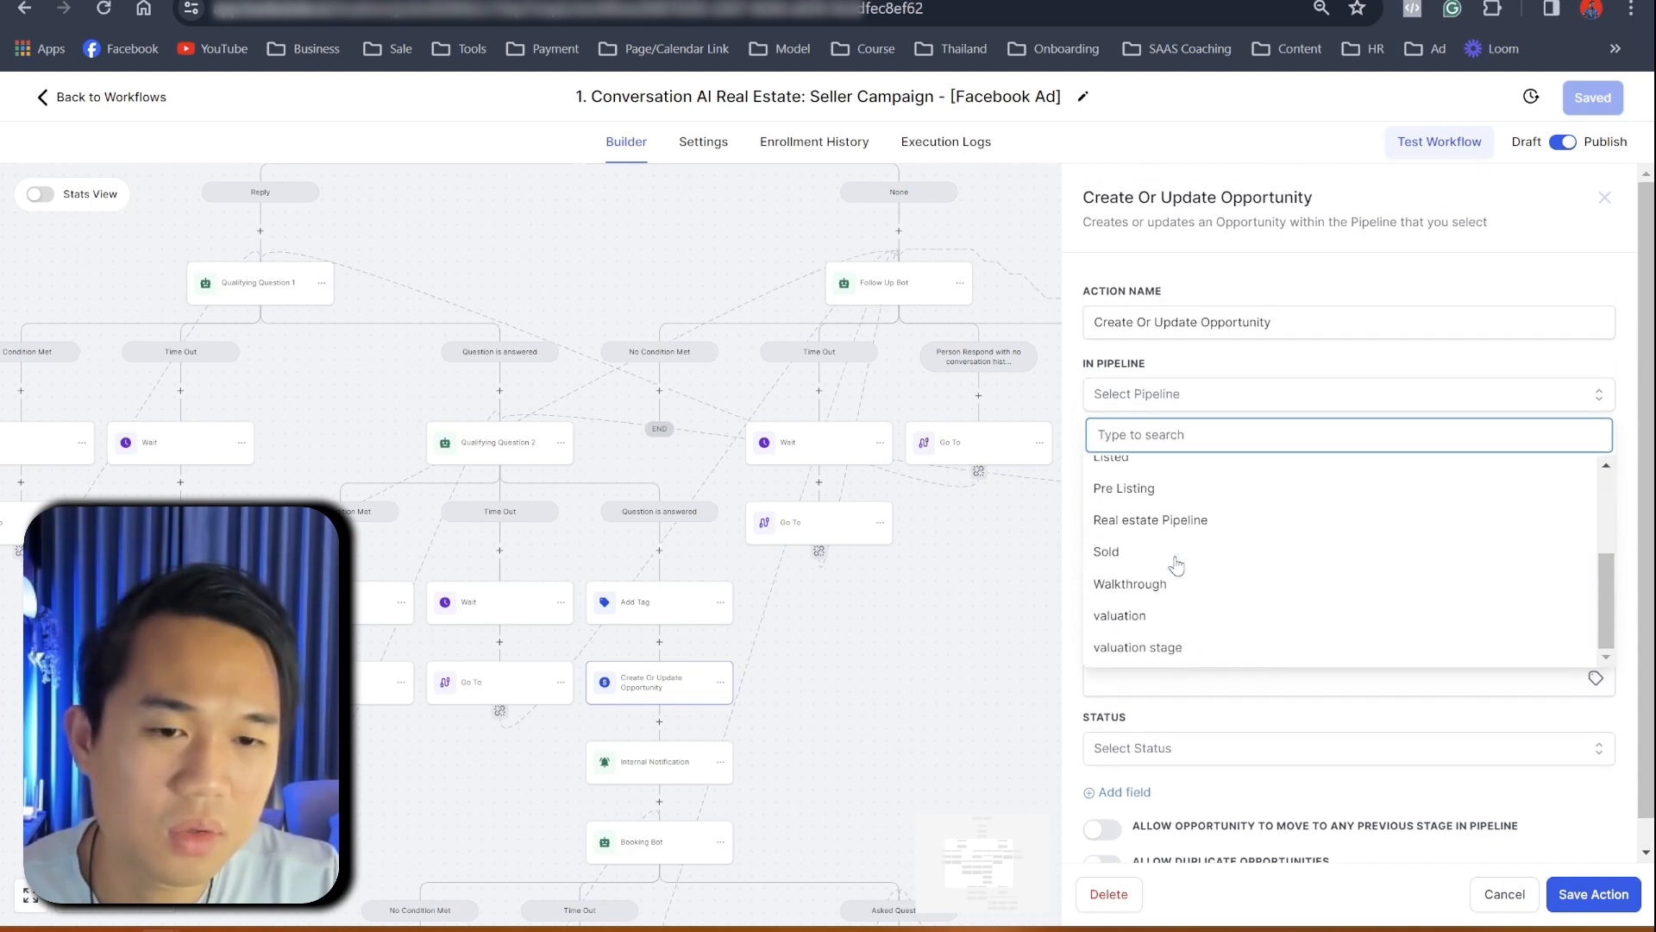
pyautogui.click(1312, 380)
pyautogui.click(1291, 399)
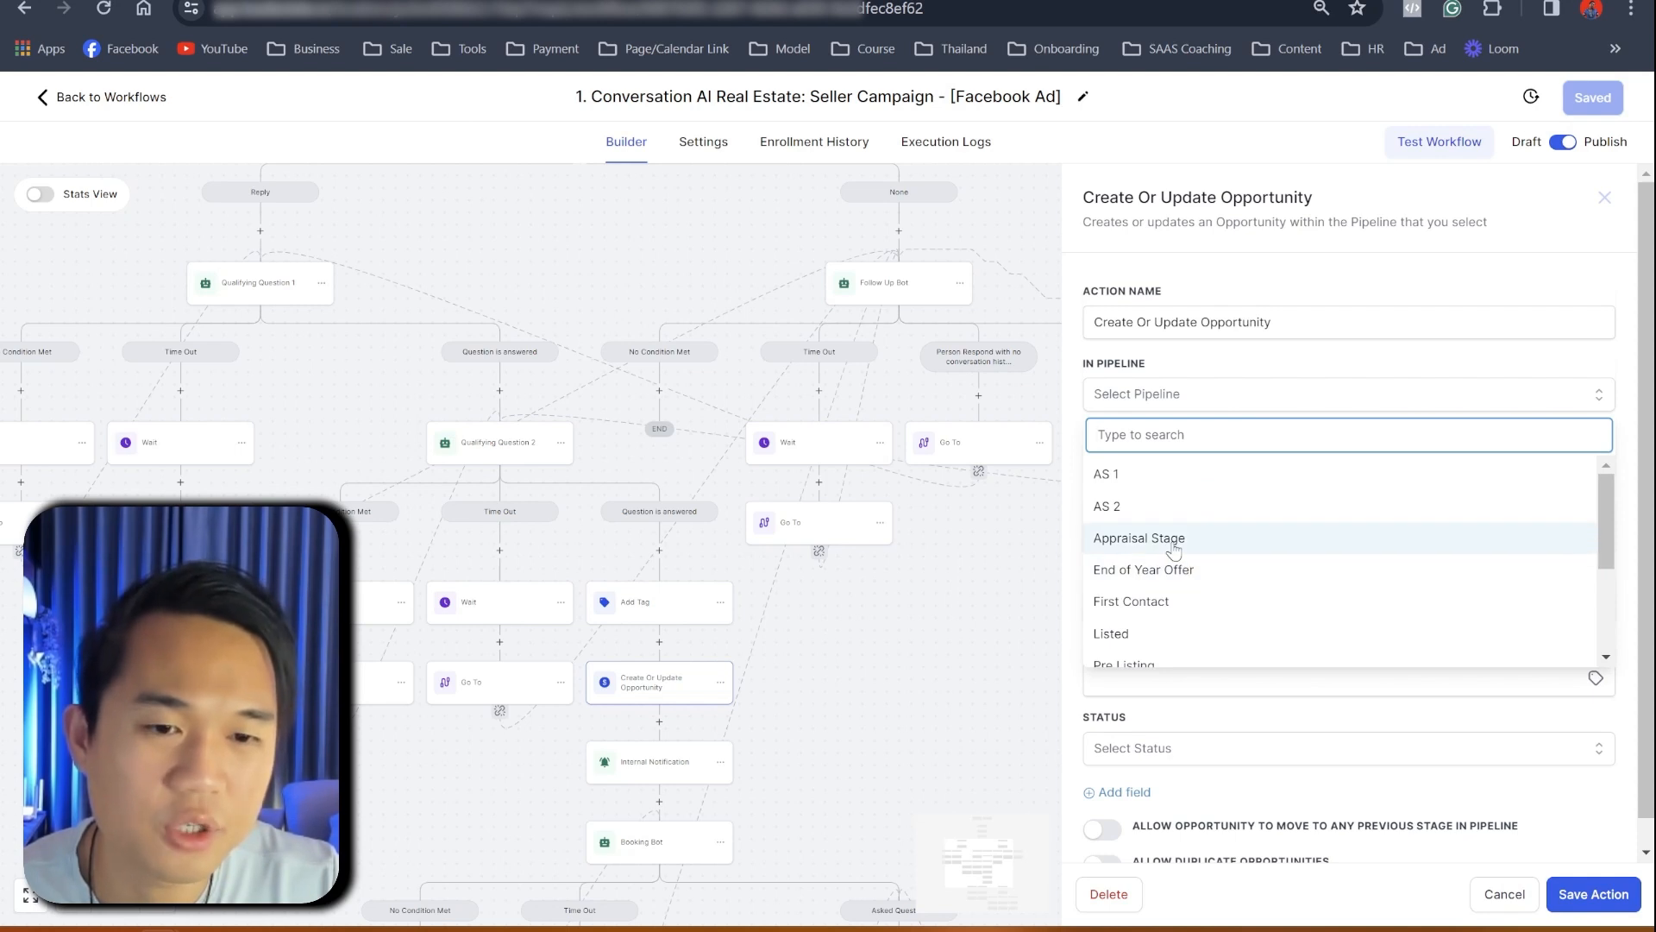
pyautogui.scroll(-5, 1173, 550)
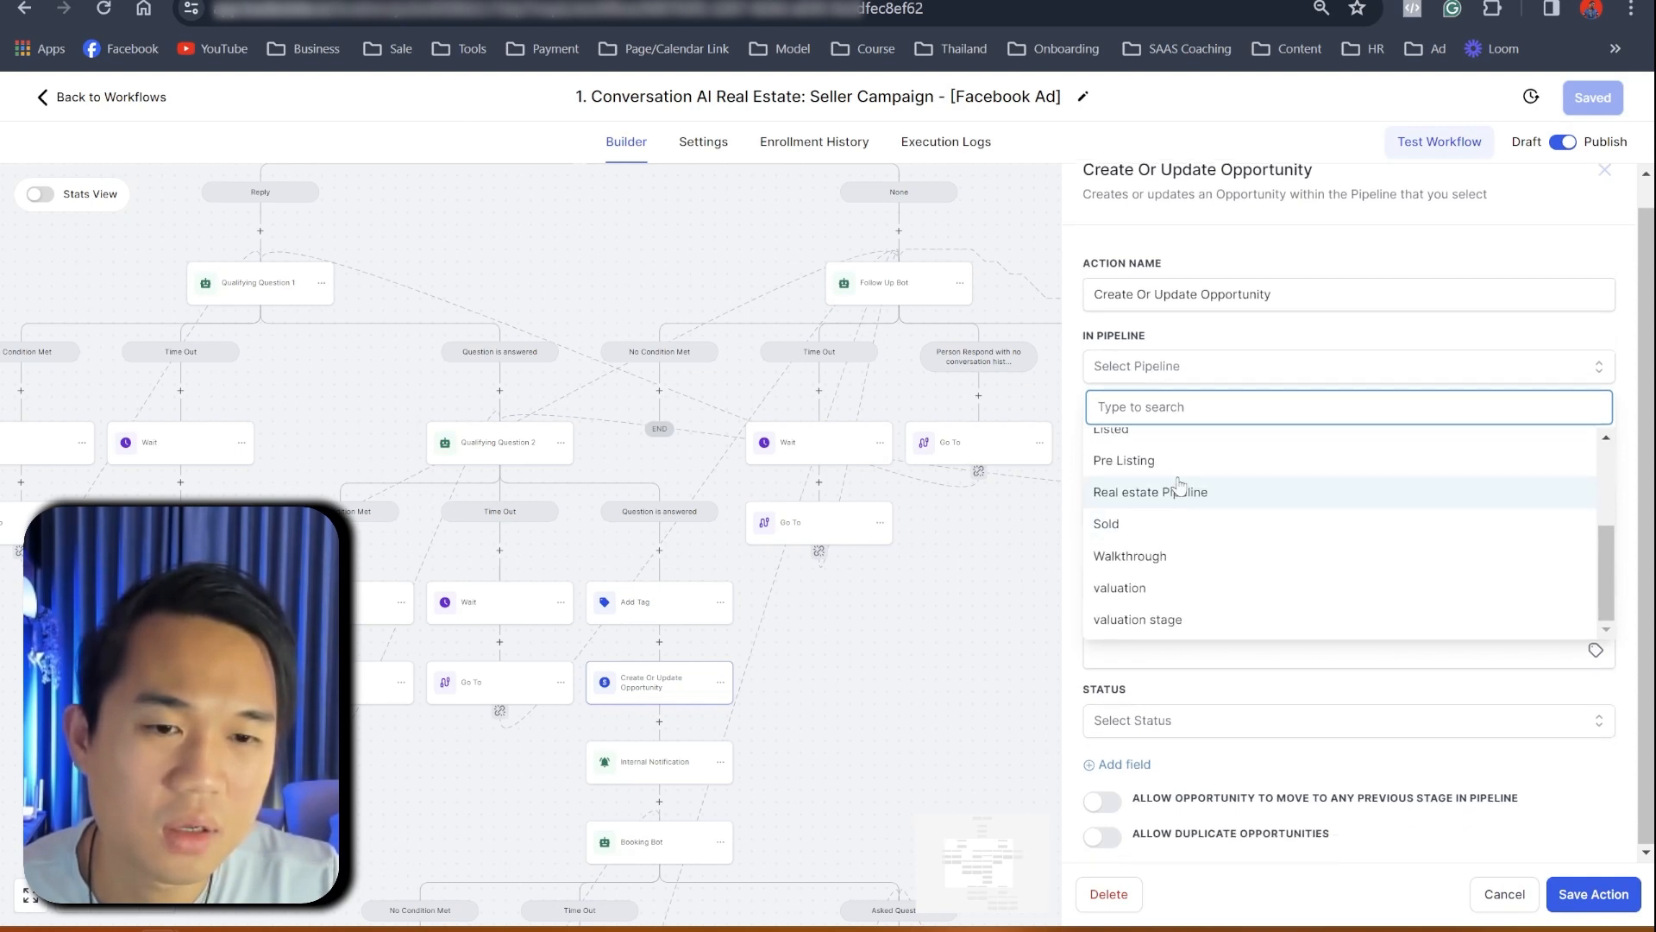
pyautogui.click(1180, 488)
pyautogui.click(1214, 433)
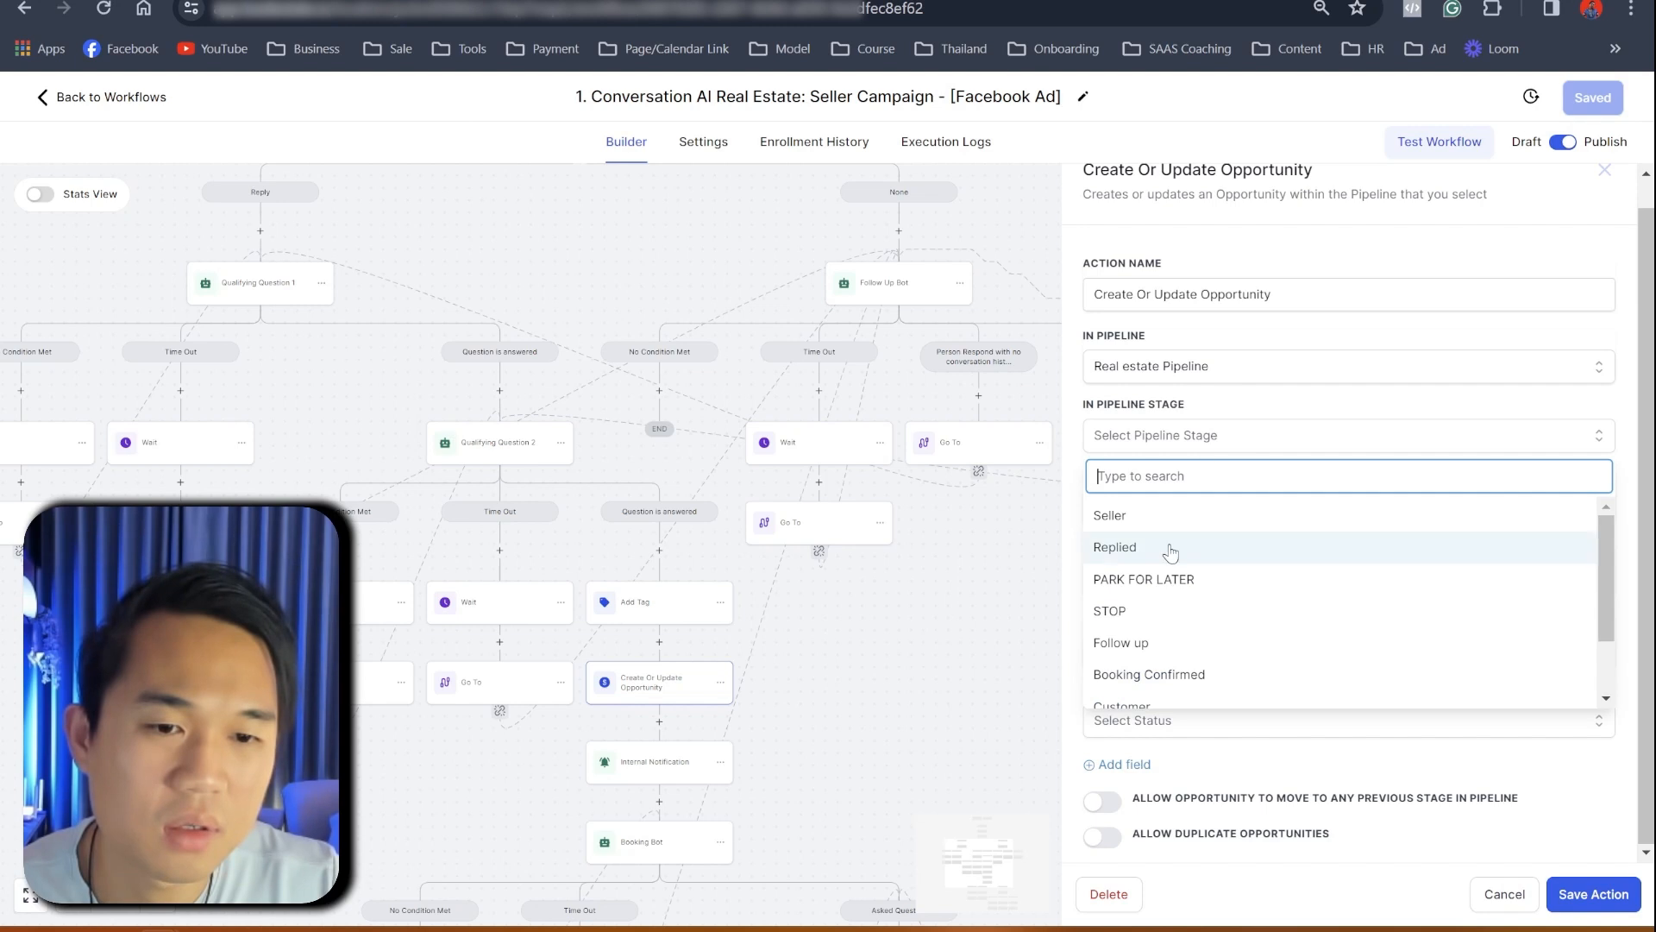
pyautogui.scroll(-1, 1173, 637)
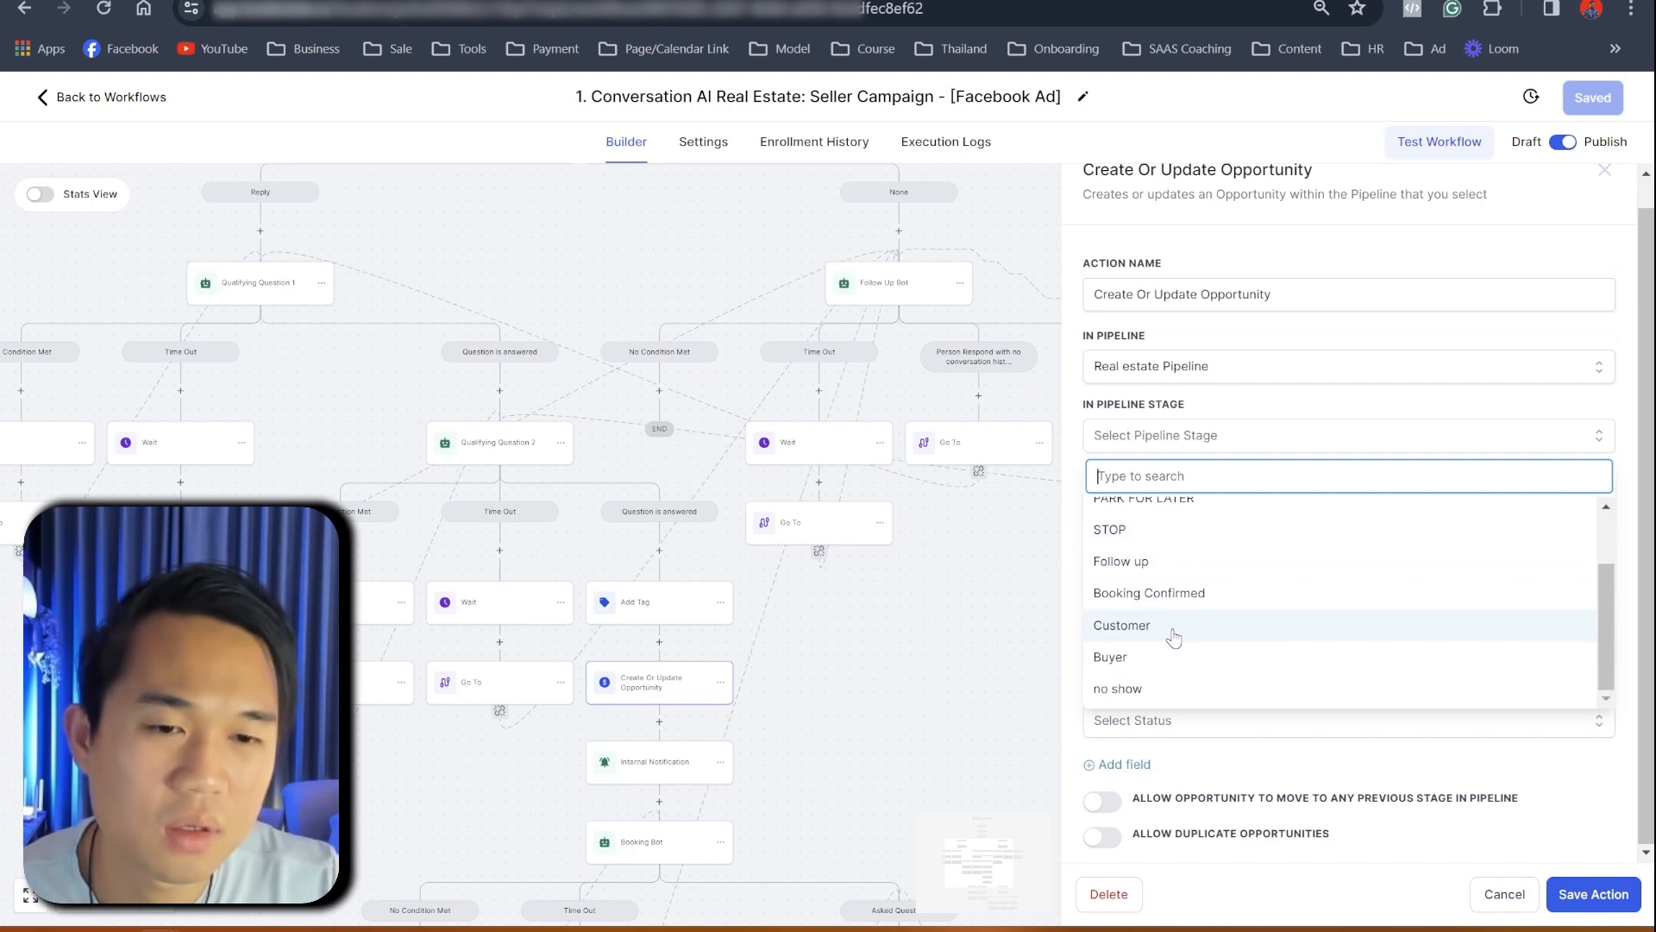
pyautogui.click(1148, 562)
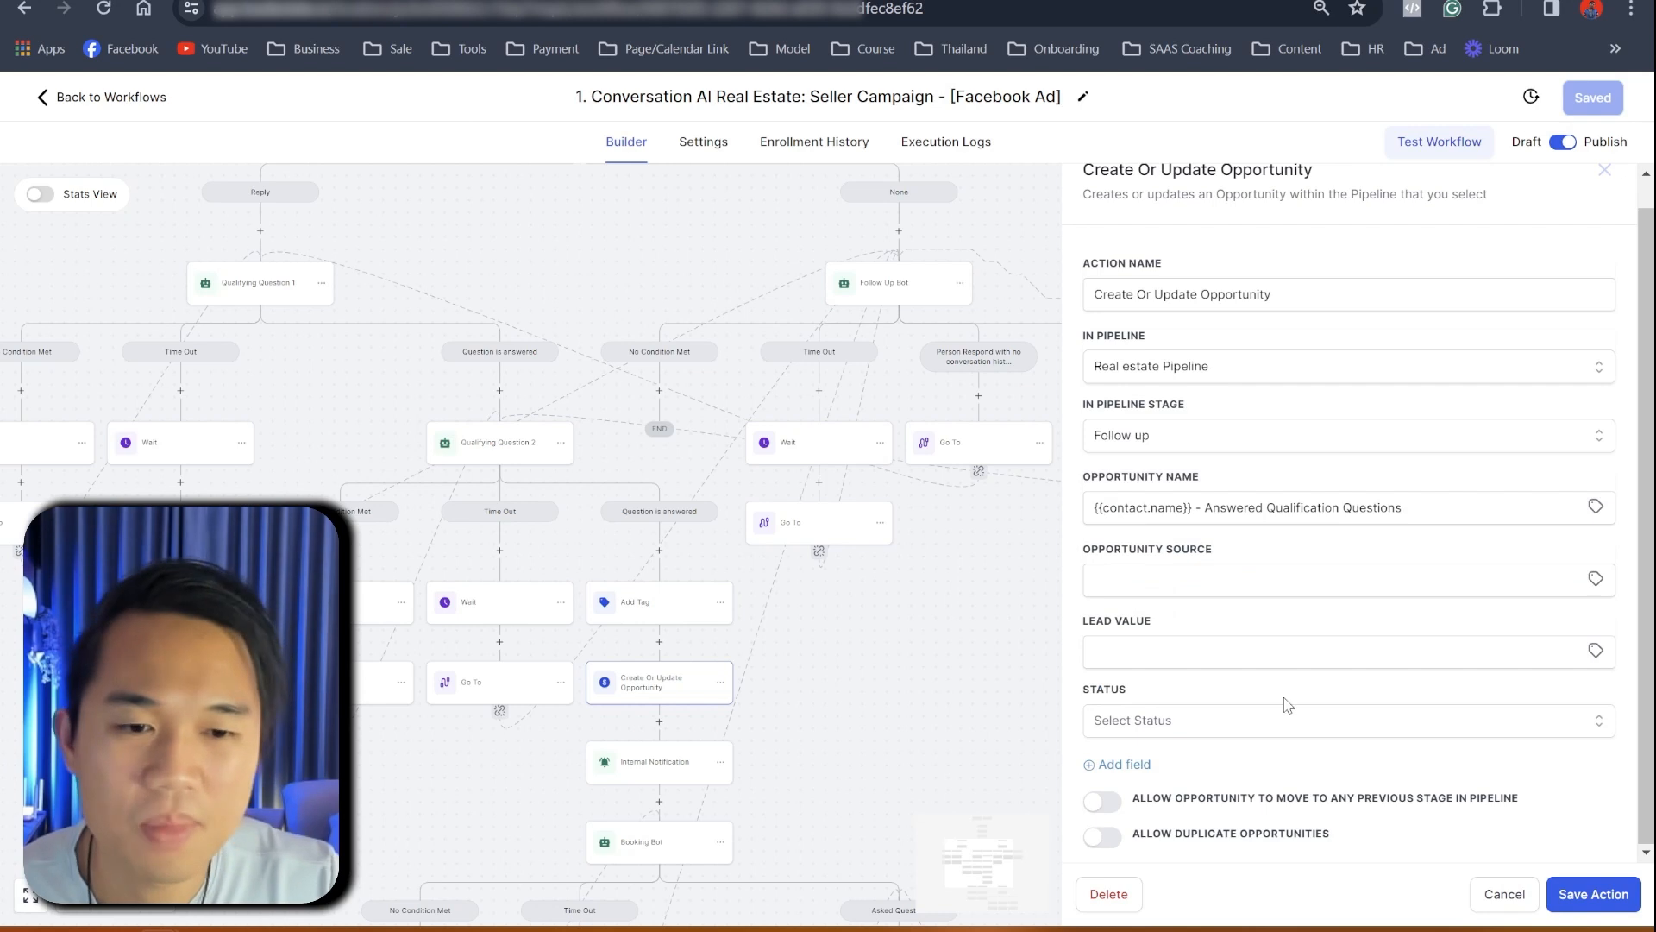
pyautogui.click(1593, 893)
pyautogui.click(1593, 98)
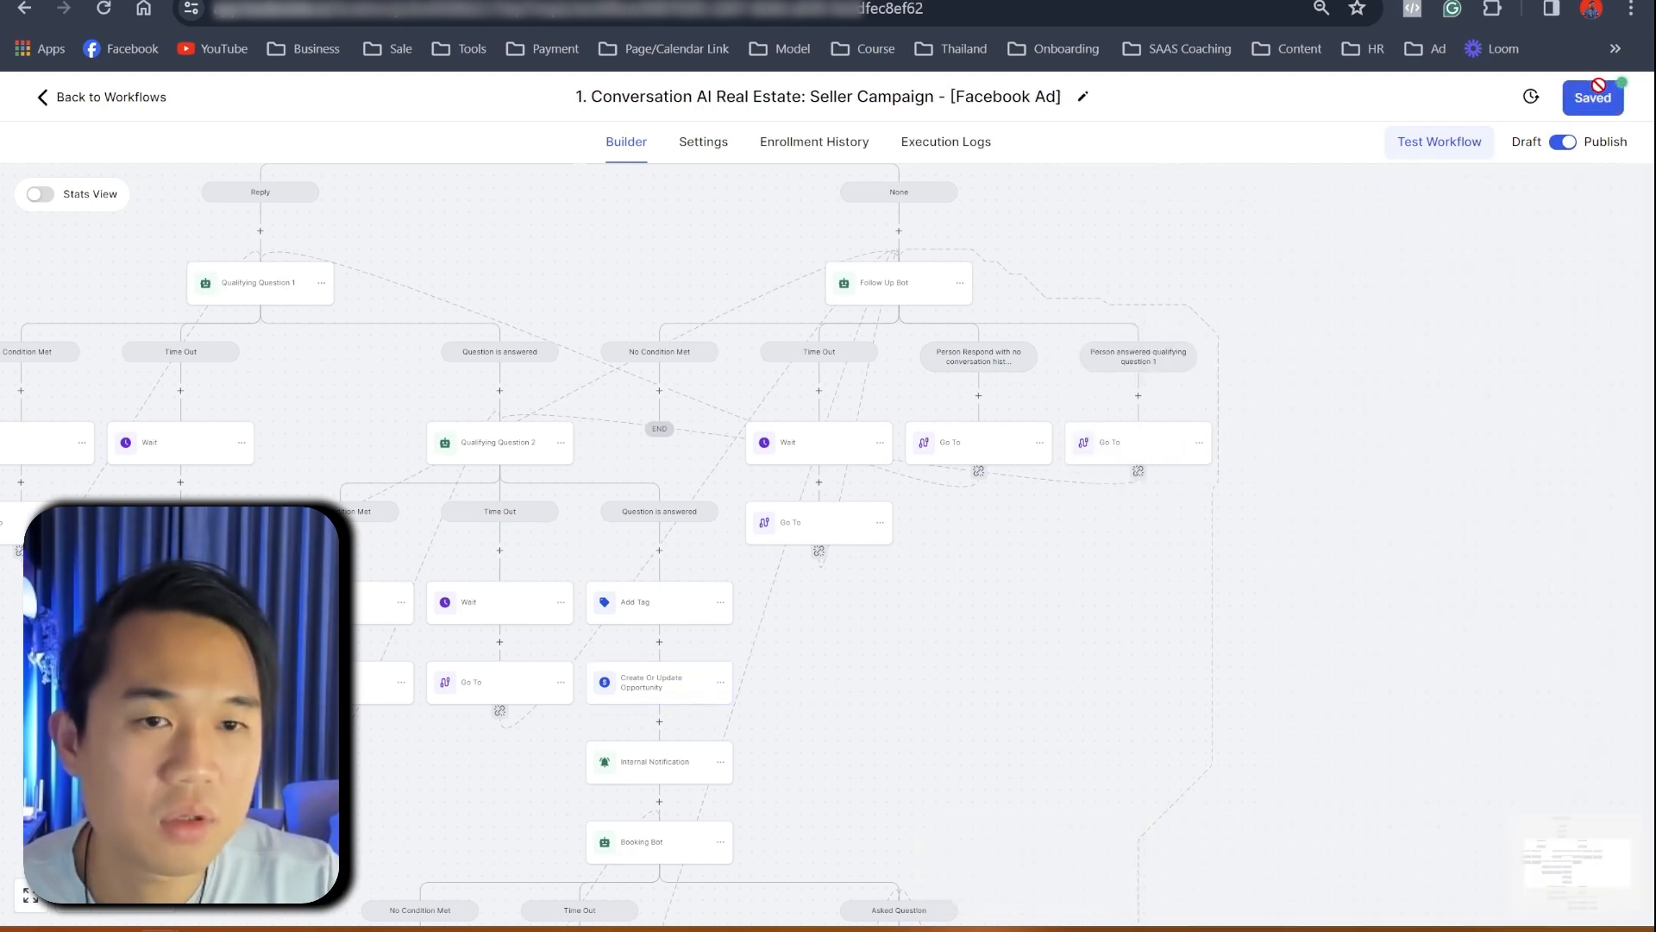
# - Go back from the seller builder to the top-level workflow folders, briefly checking the Docs outline
pyautogui.click(123, 99)
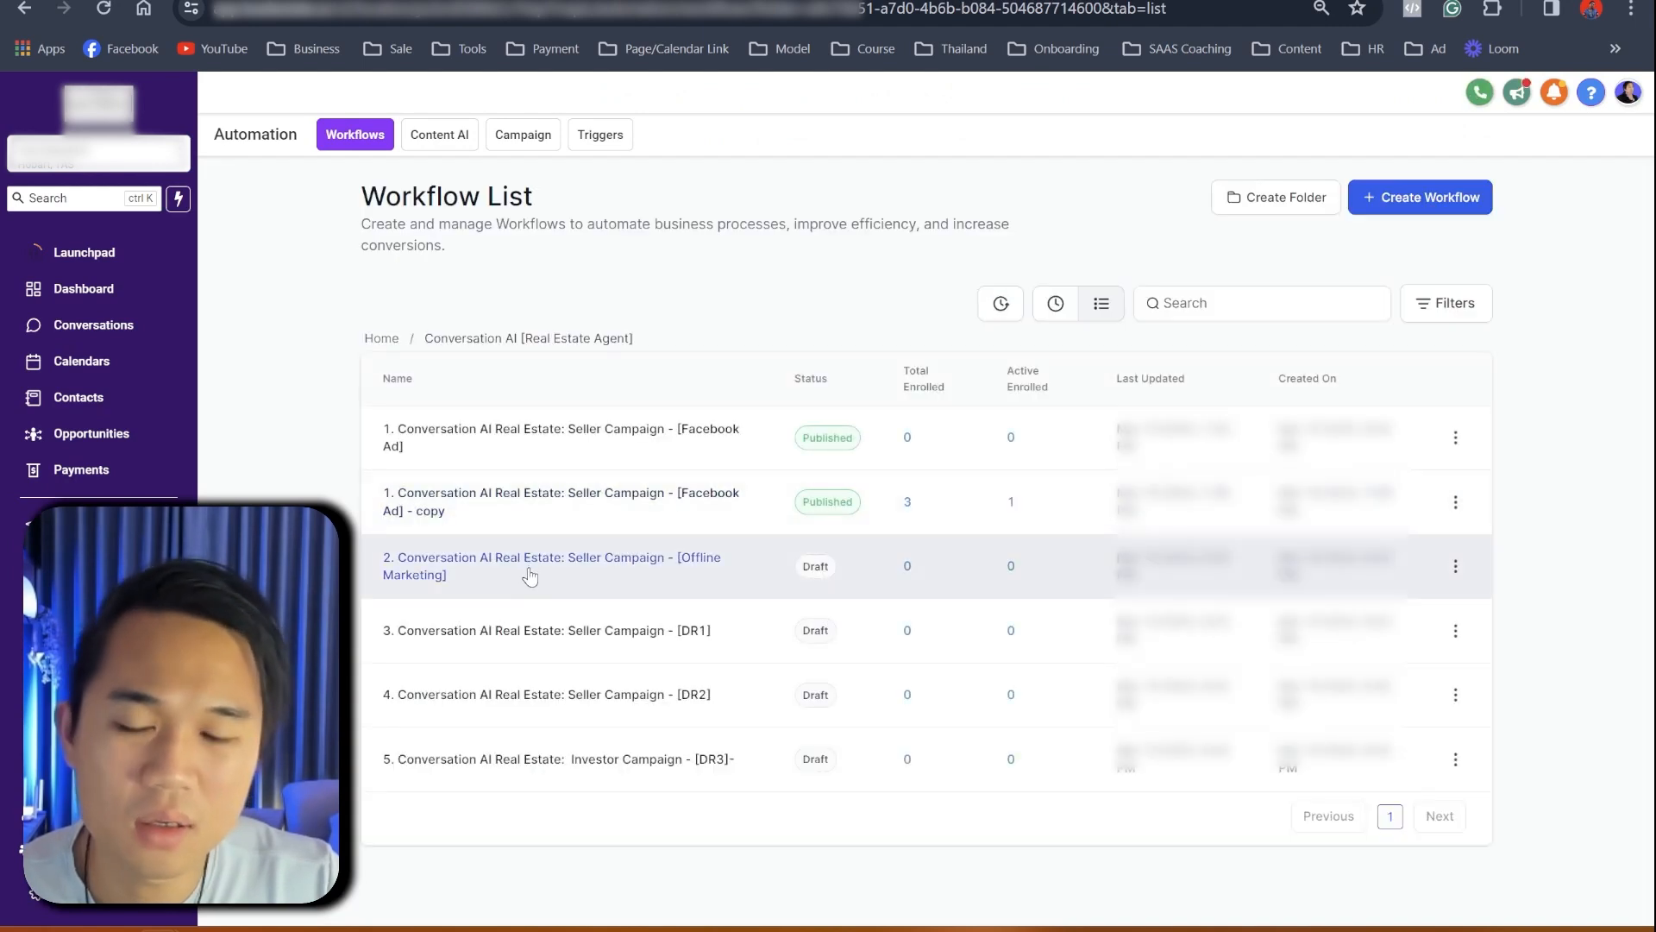
pyautogui.click(381, 338)
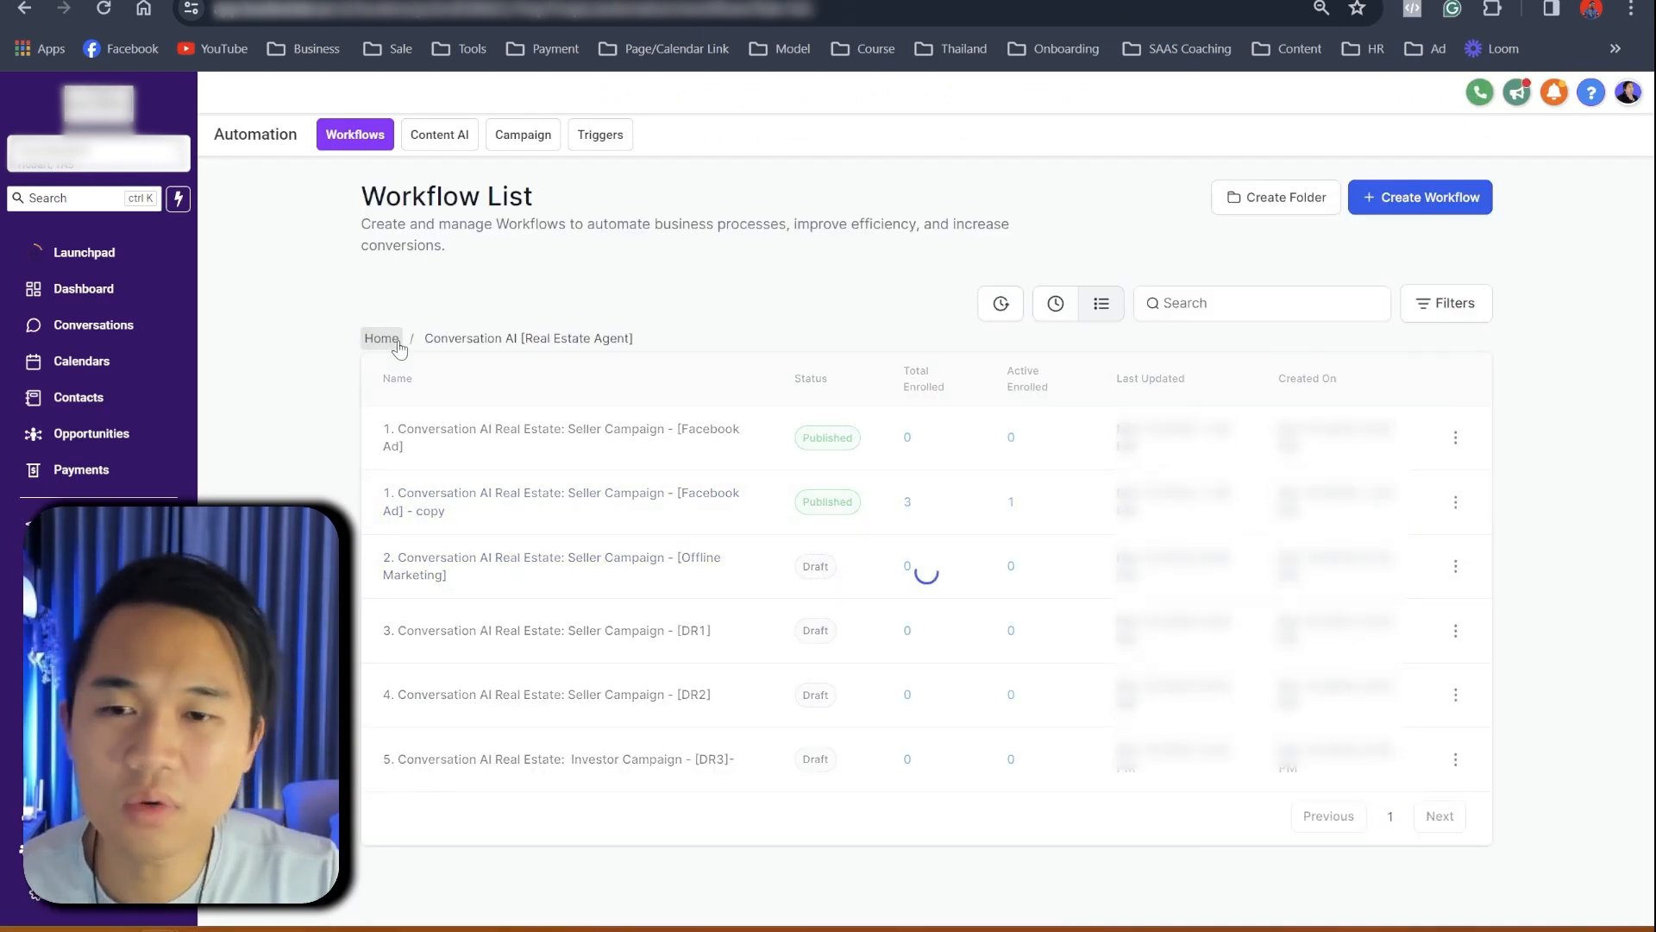
pyautogui.hotkey('ctrl', 'Tab')
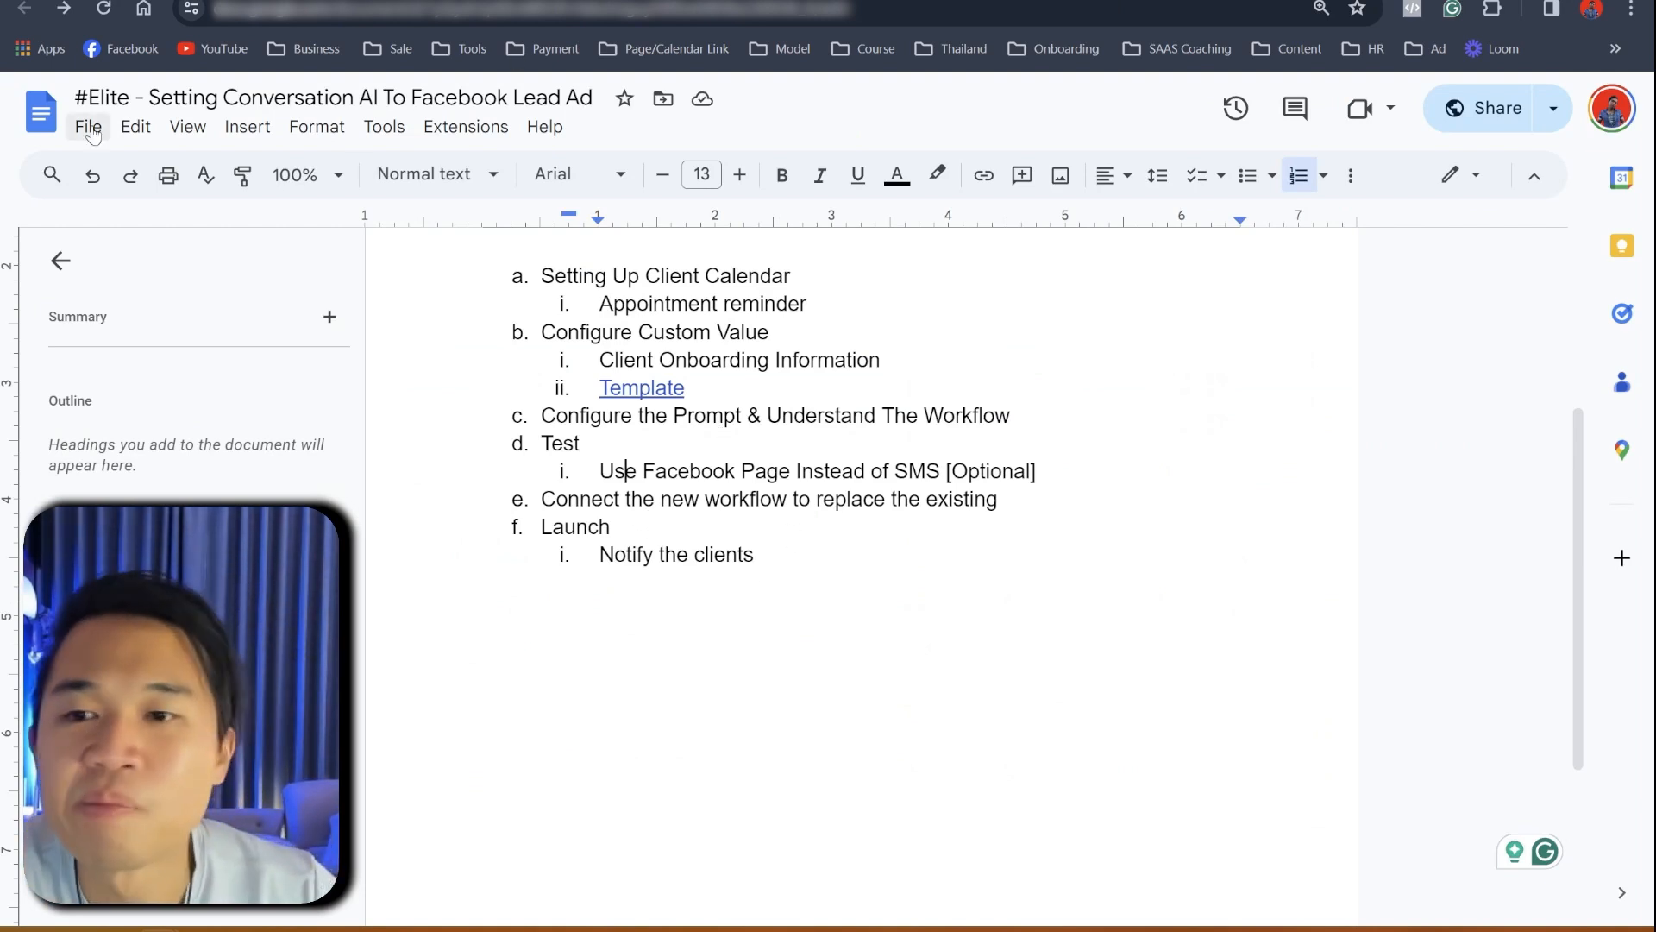
pyautogui.hotkey('ctrl', 'shift', 'Tab')
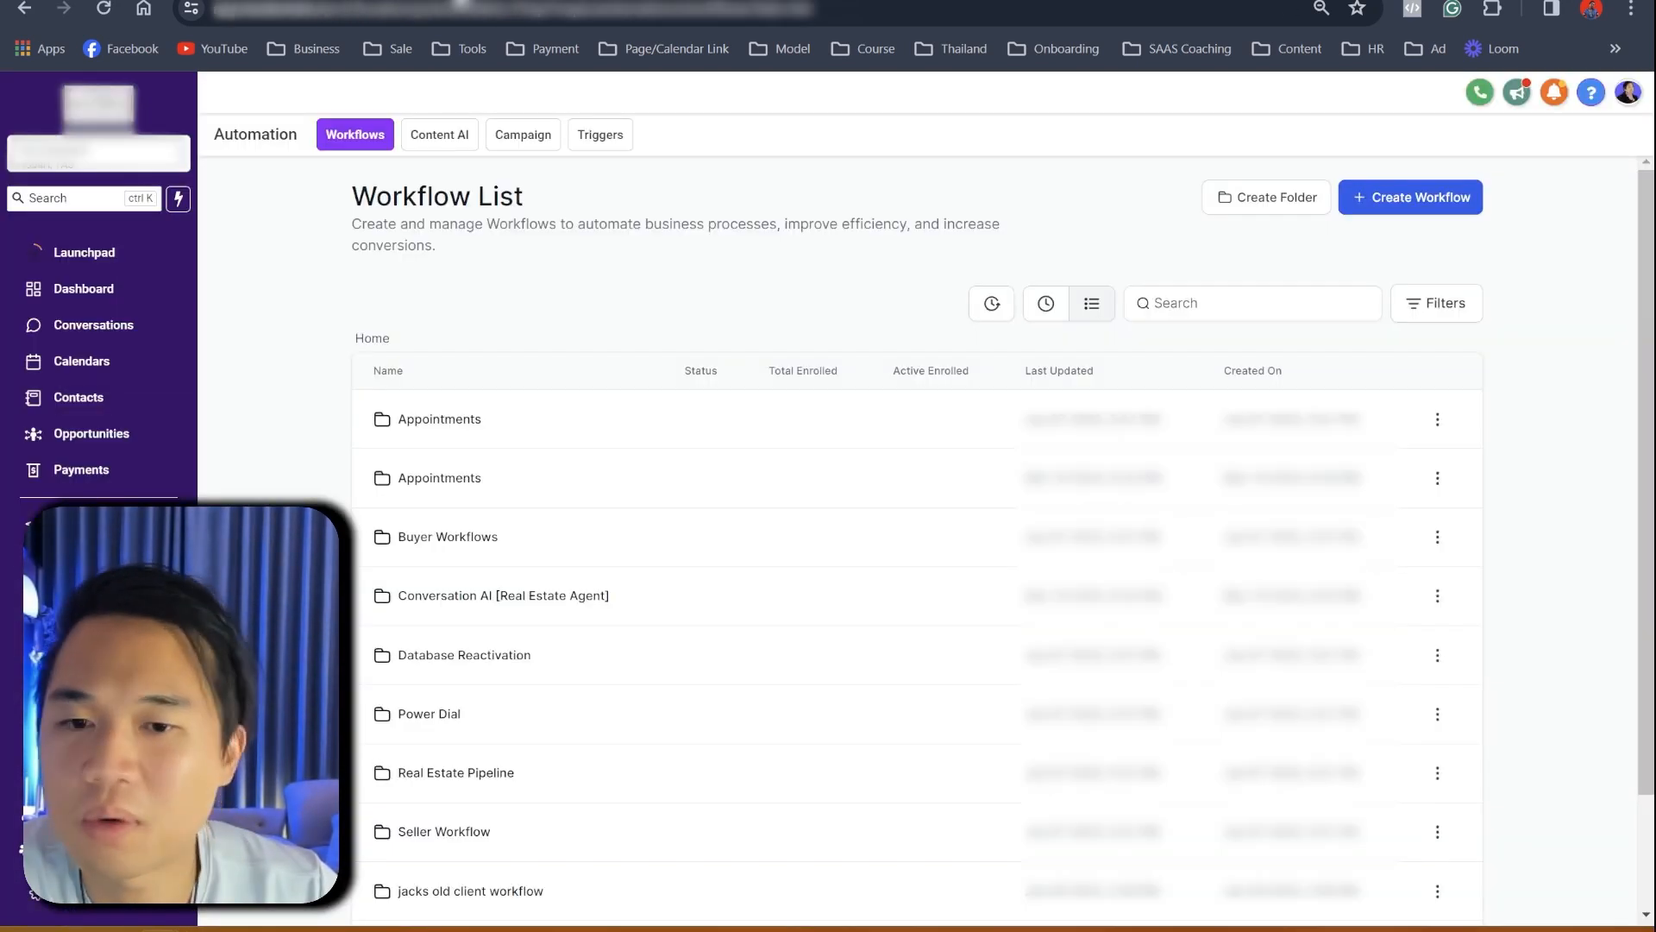
# - Open '2 A) Home Seller Nurture Campaign - SMS' from the Seller Workflow folder
pyautogui.scroll(-2, 500, 649)
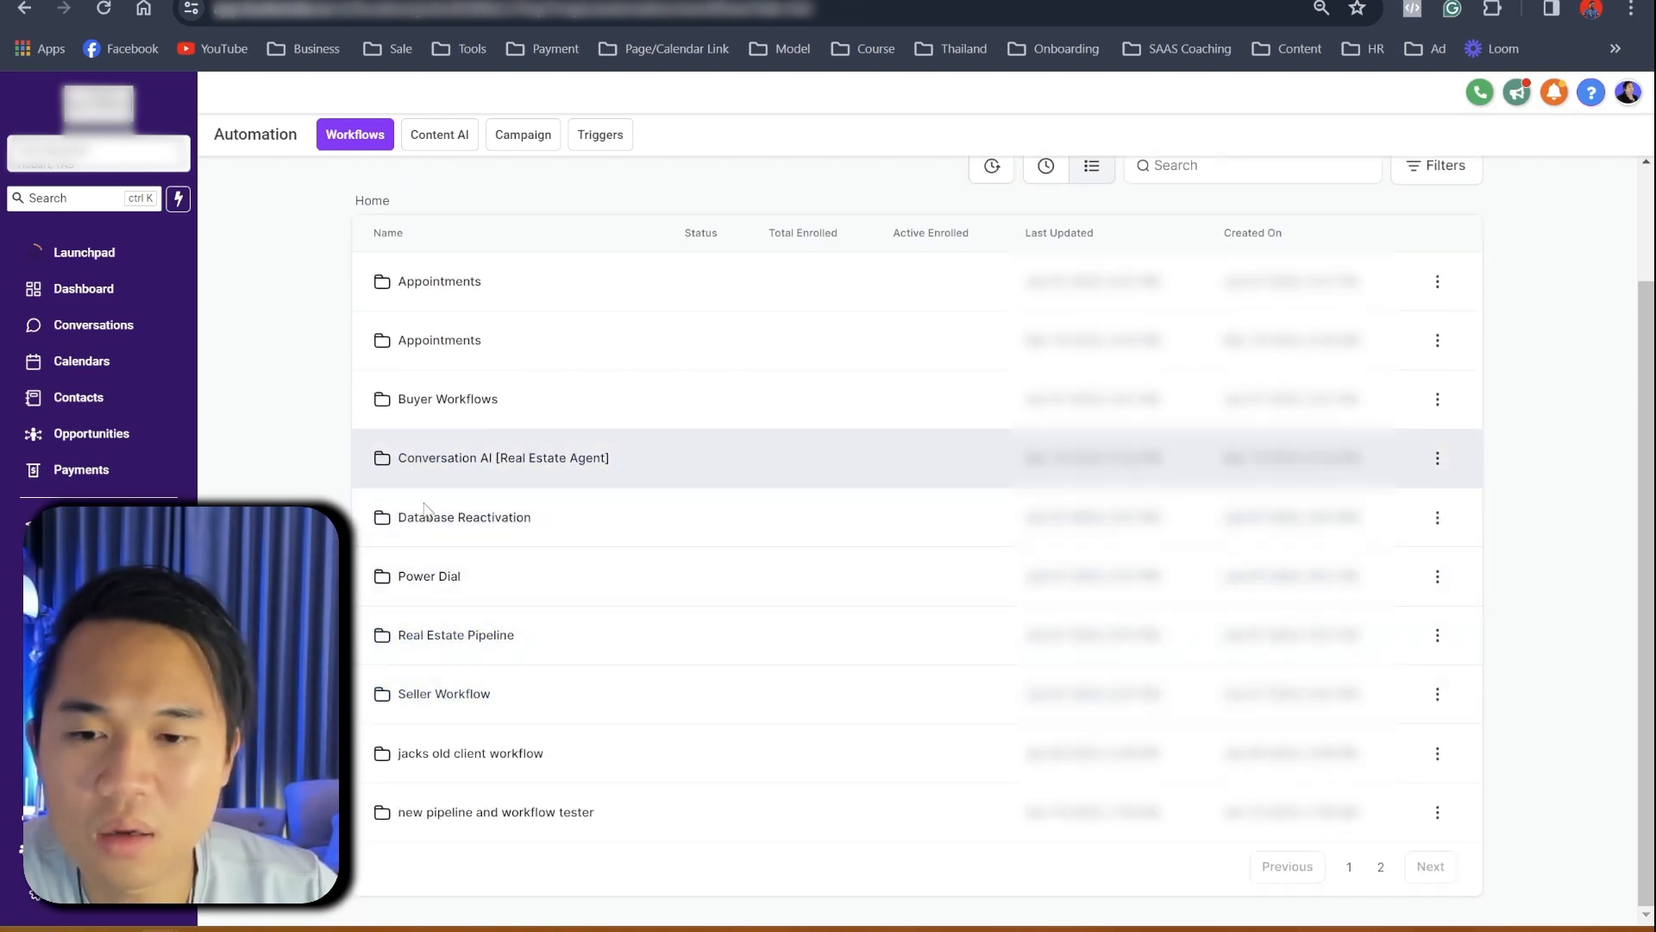
pyautogui.click(445, 699)
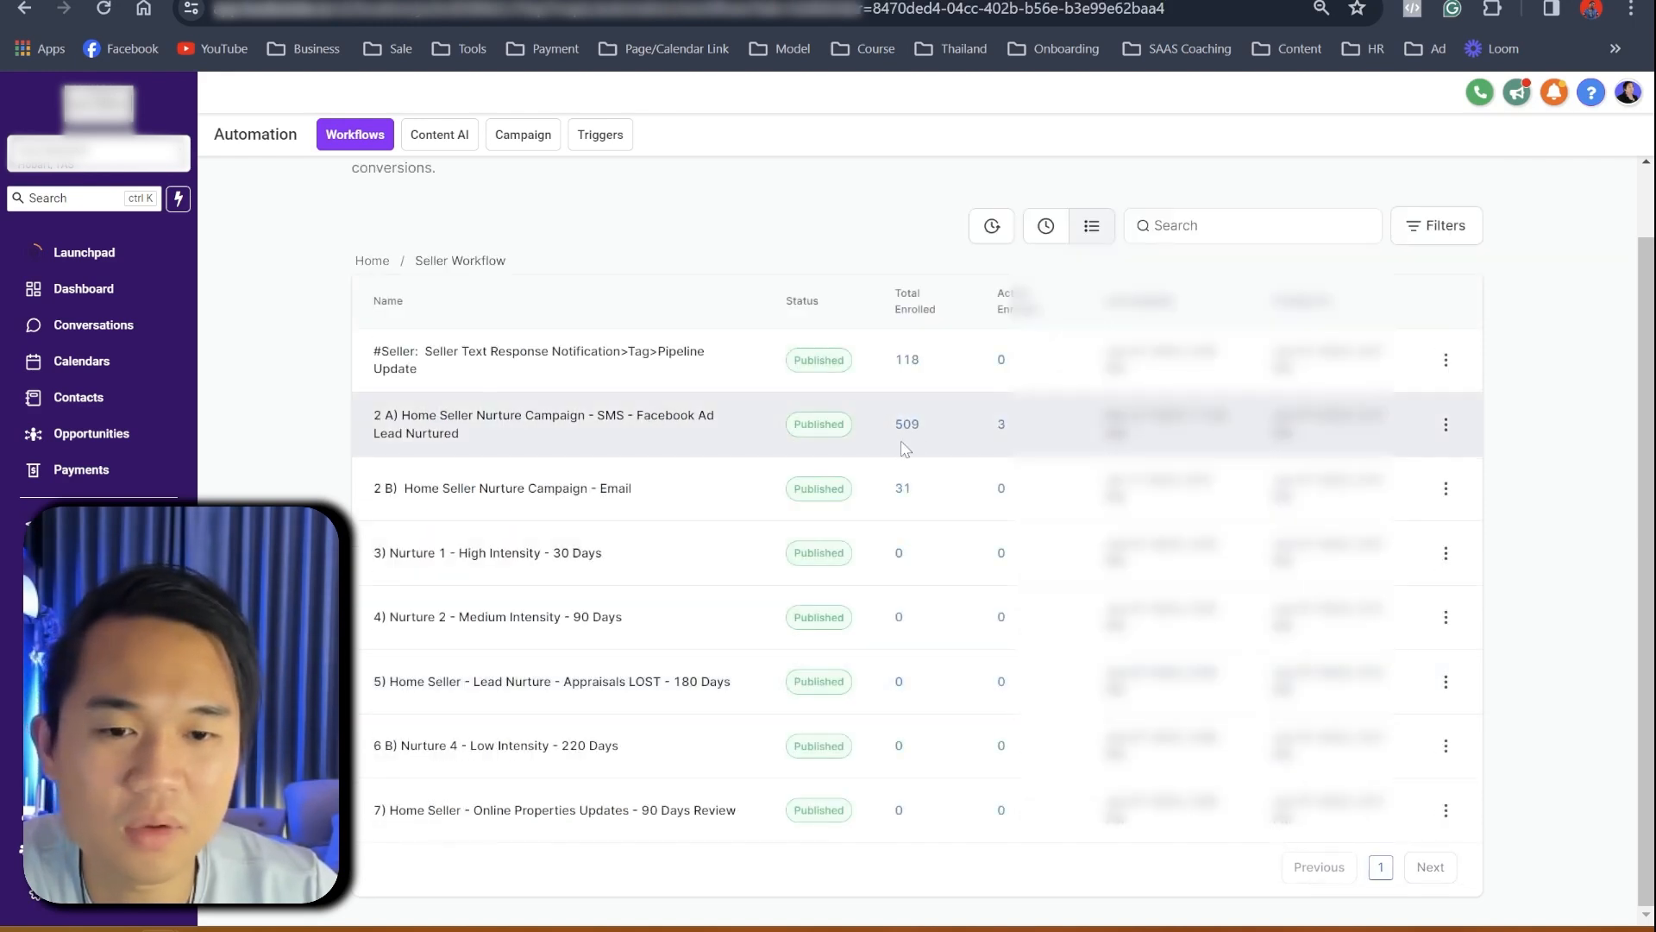
pyautogui.click(636, 426)
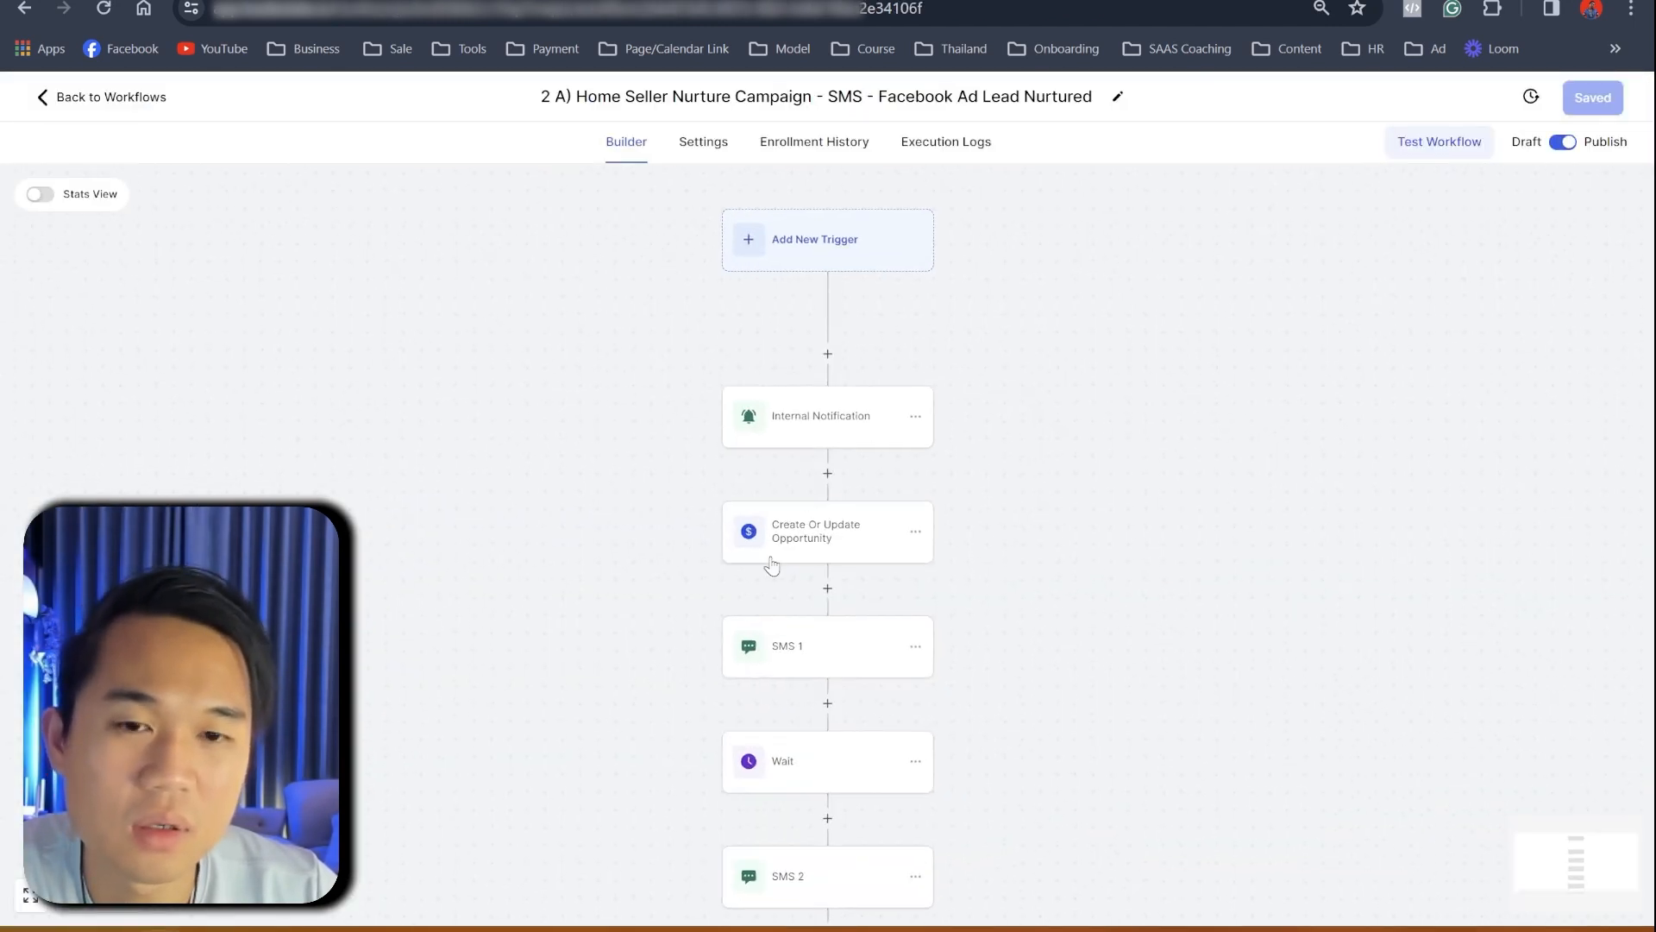
# - Review the SMS 1 and SMS 2 message steps of the nurture workflow
pyautogui.moveTo(1024, 687); pyautogui.dragTo(964, 477)
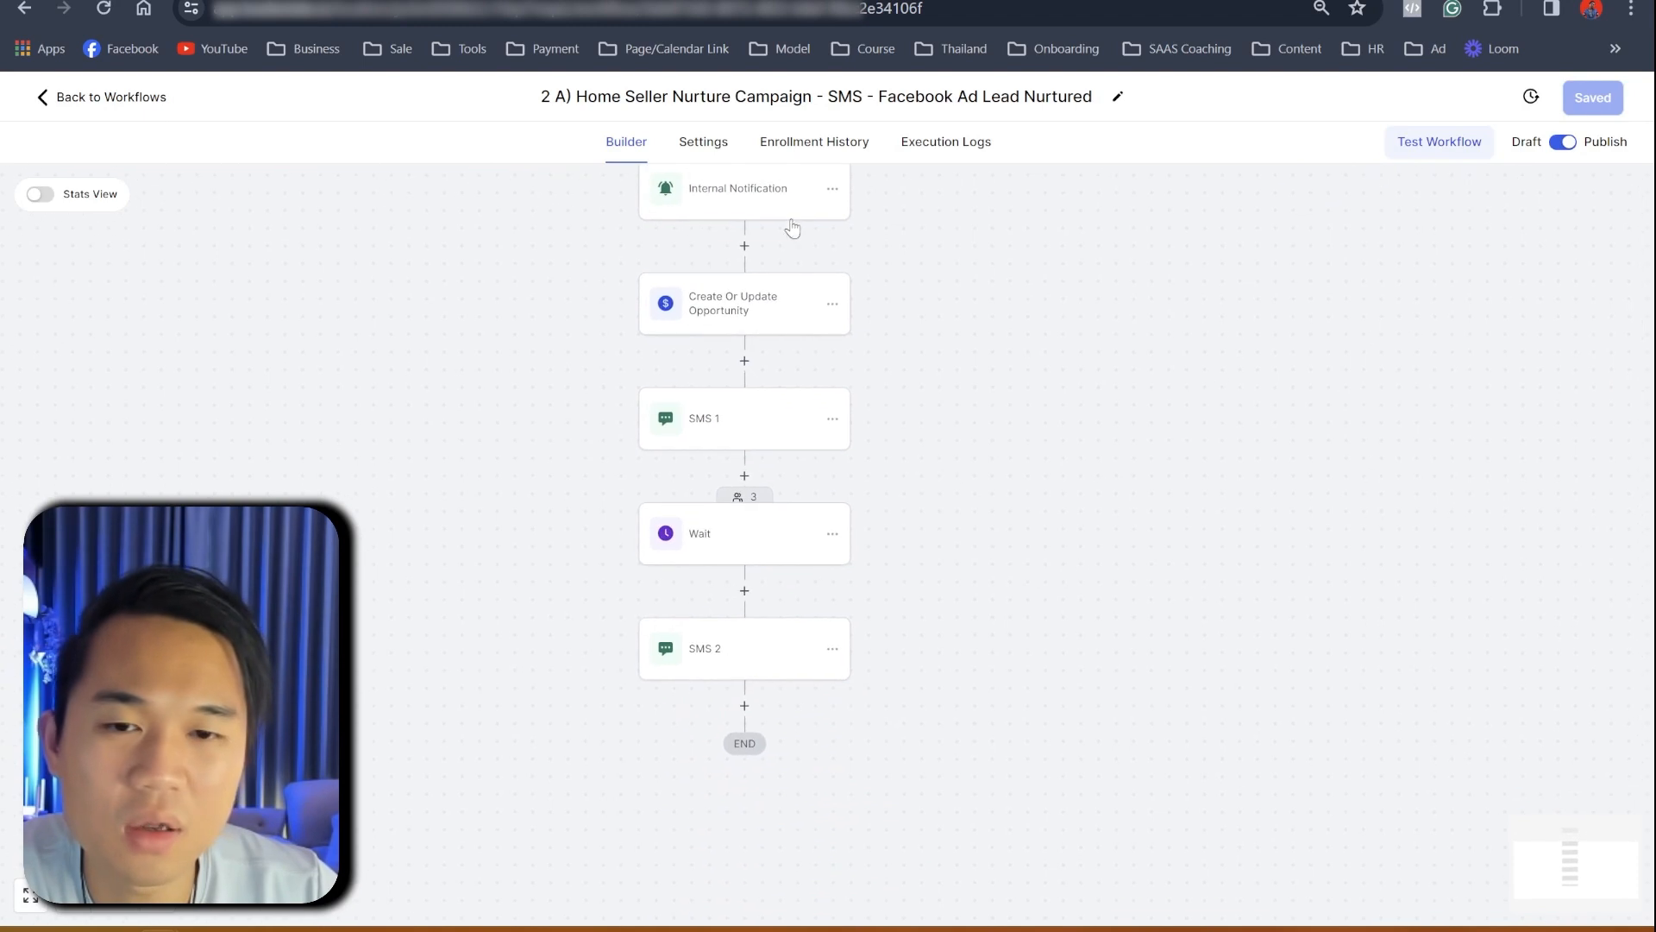
pyautogui.scroll(3, 809, 673)
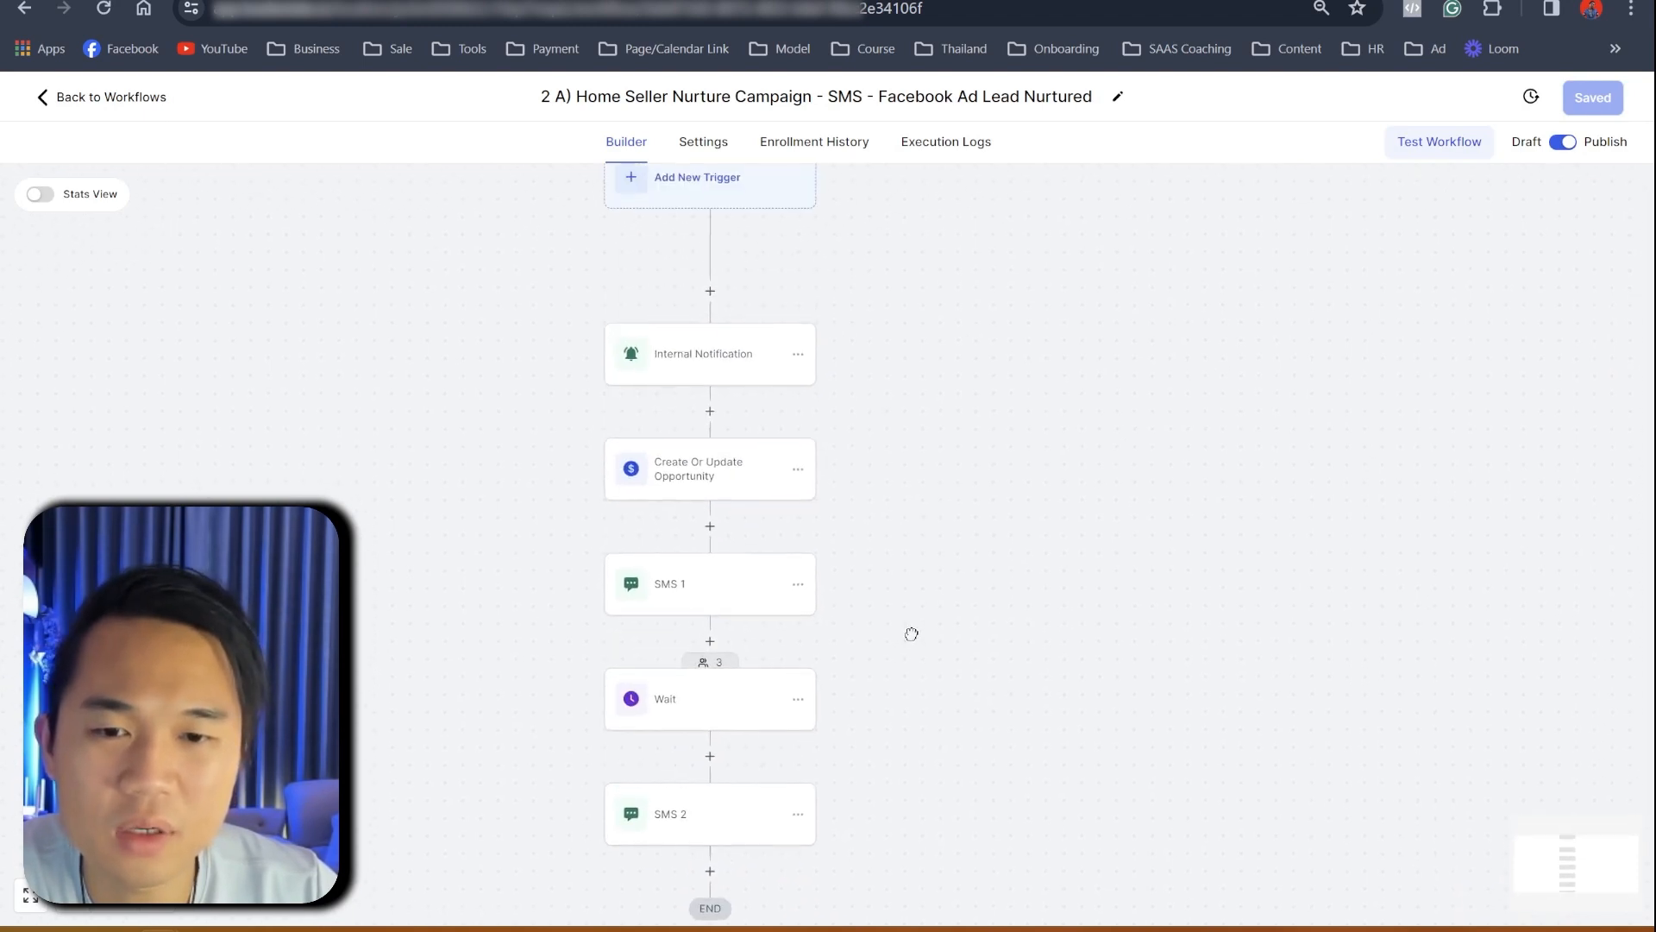
pyautogui.click(733, 594)
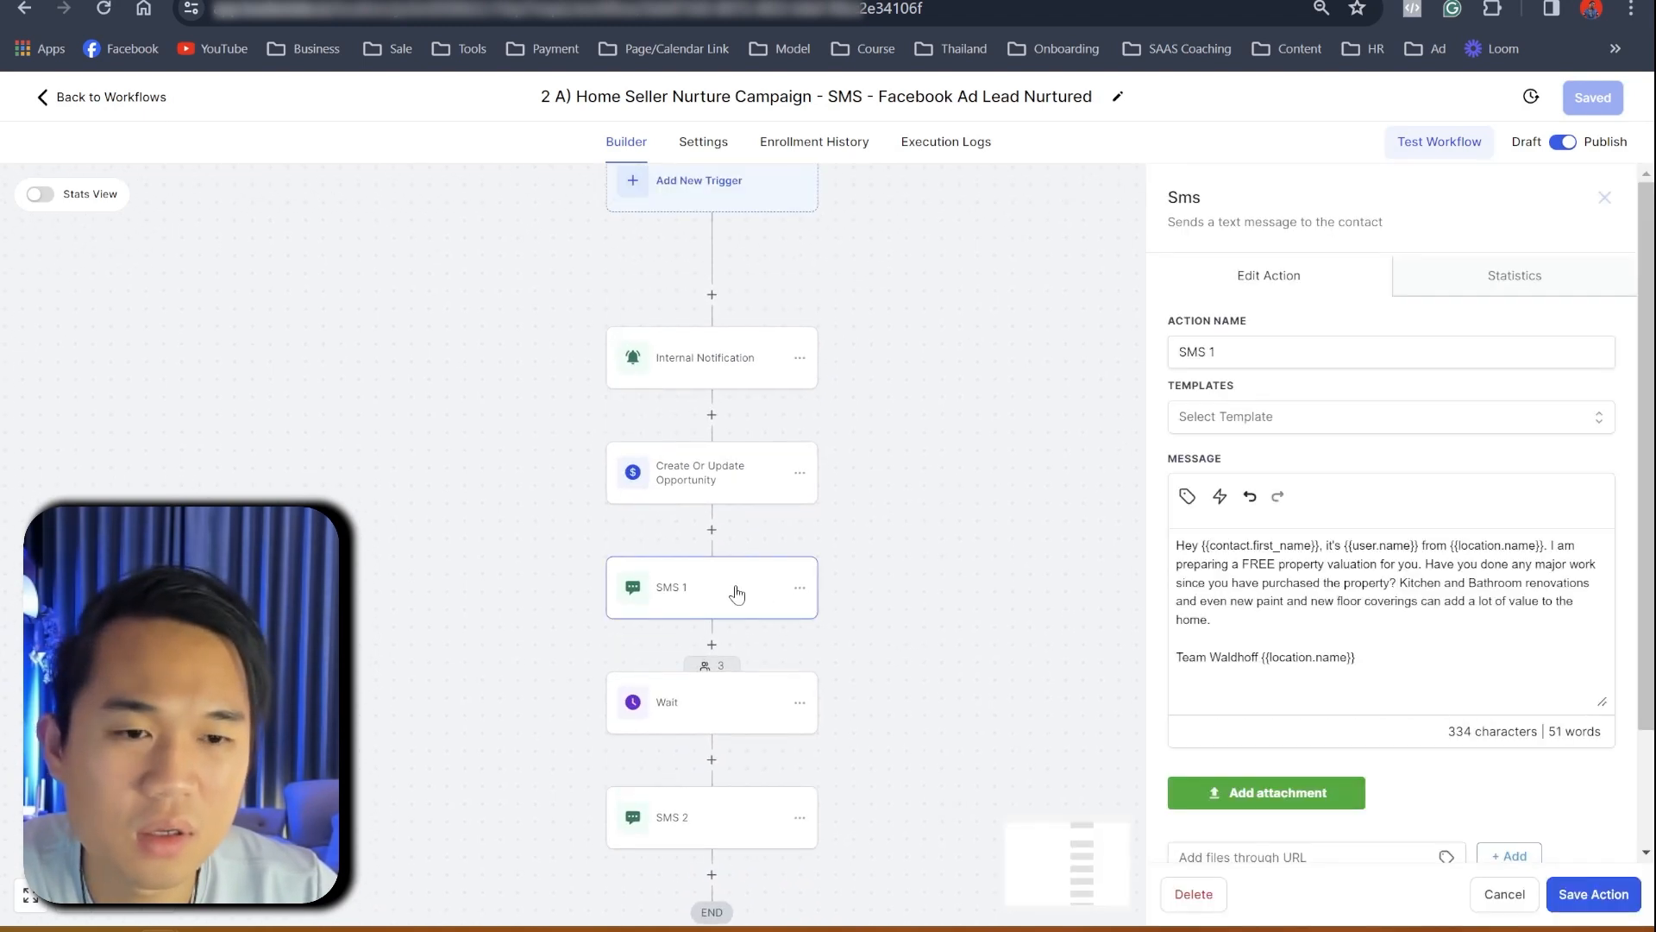
pyautogui.scroll(-2, 894, 721)
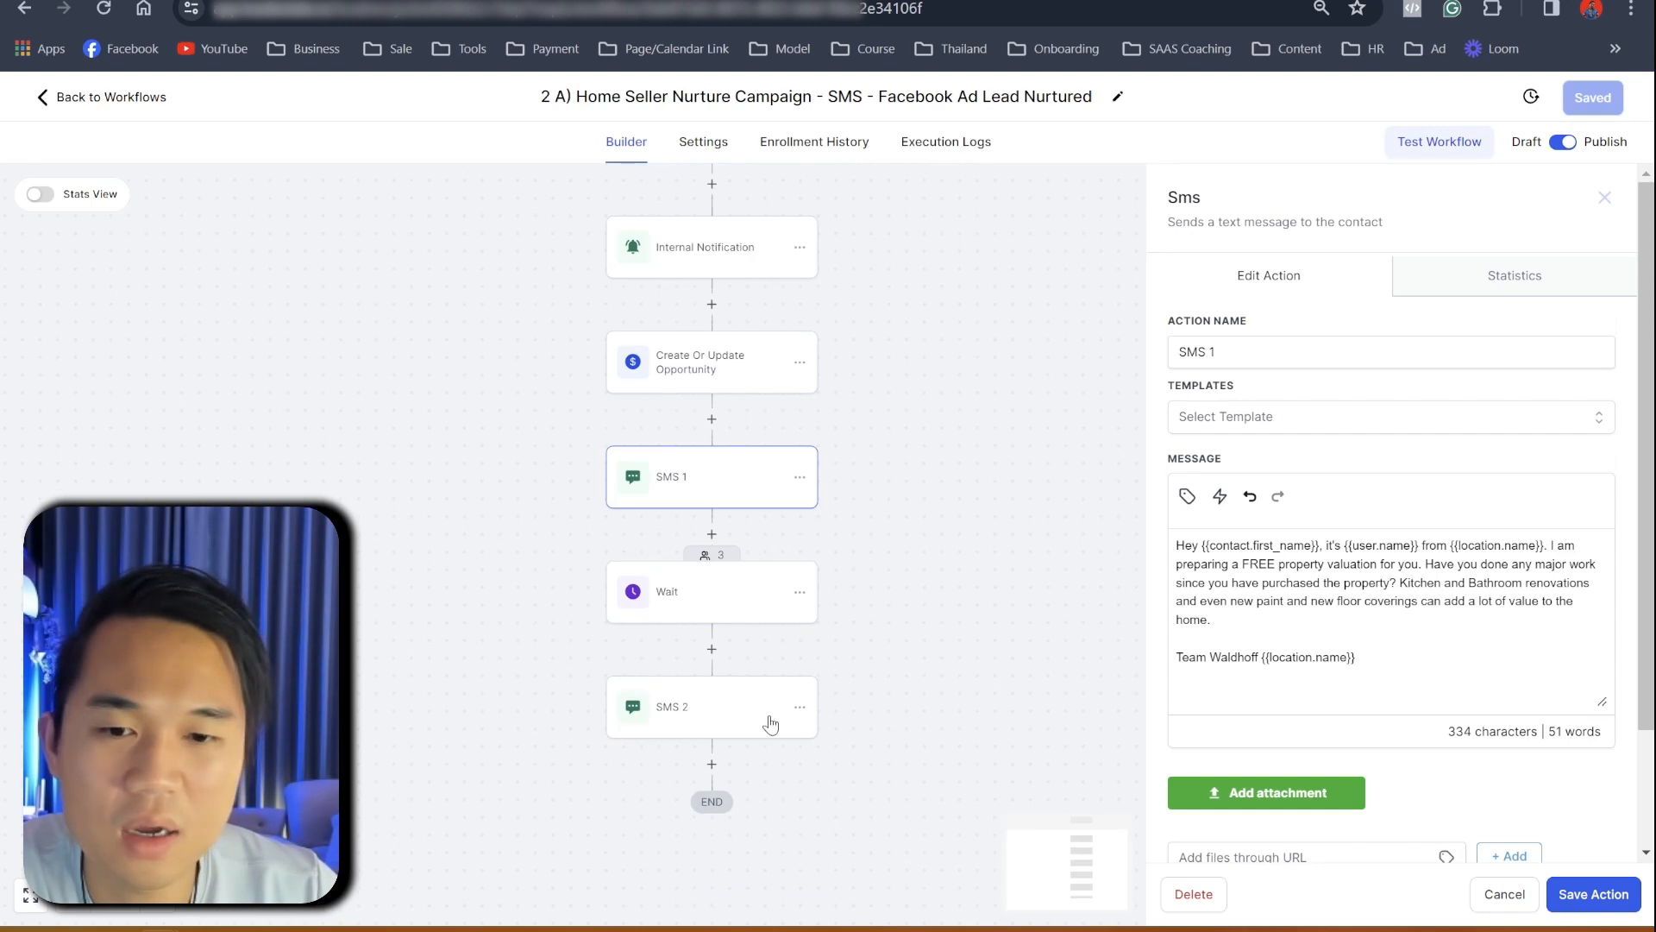
pyautogui.click(768, 723)
pyautogui.click(1602, 199)
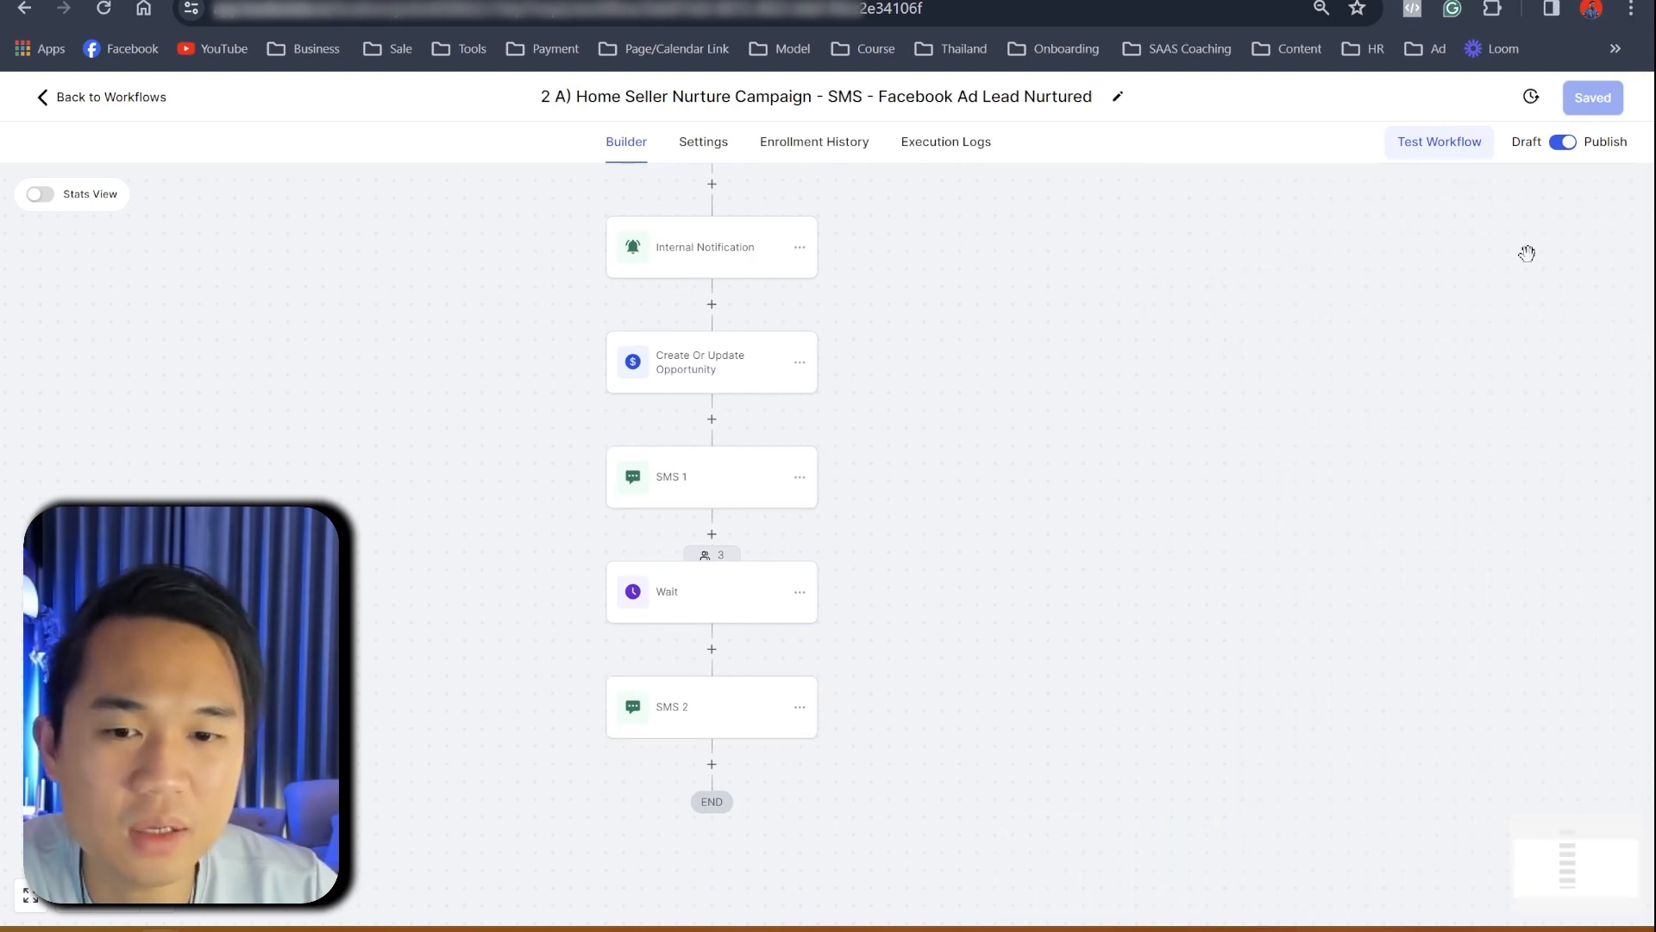
pyautogui.moveTo(691, 429); pyautogui.dragTo(730, 481)
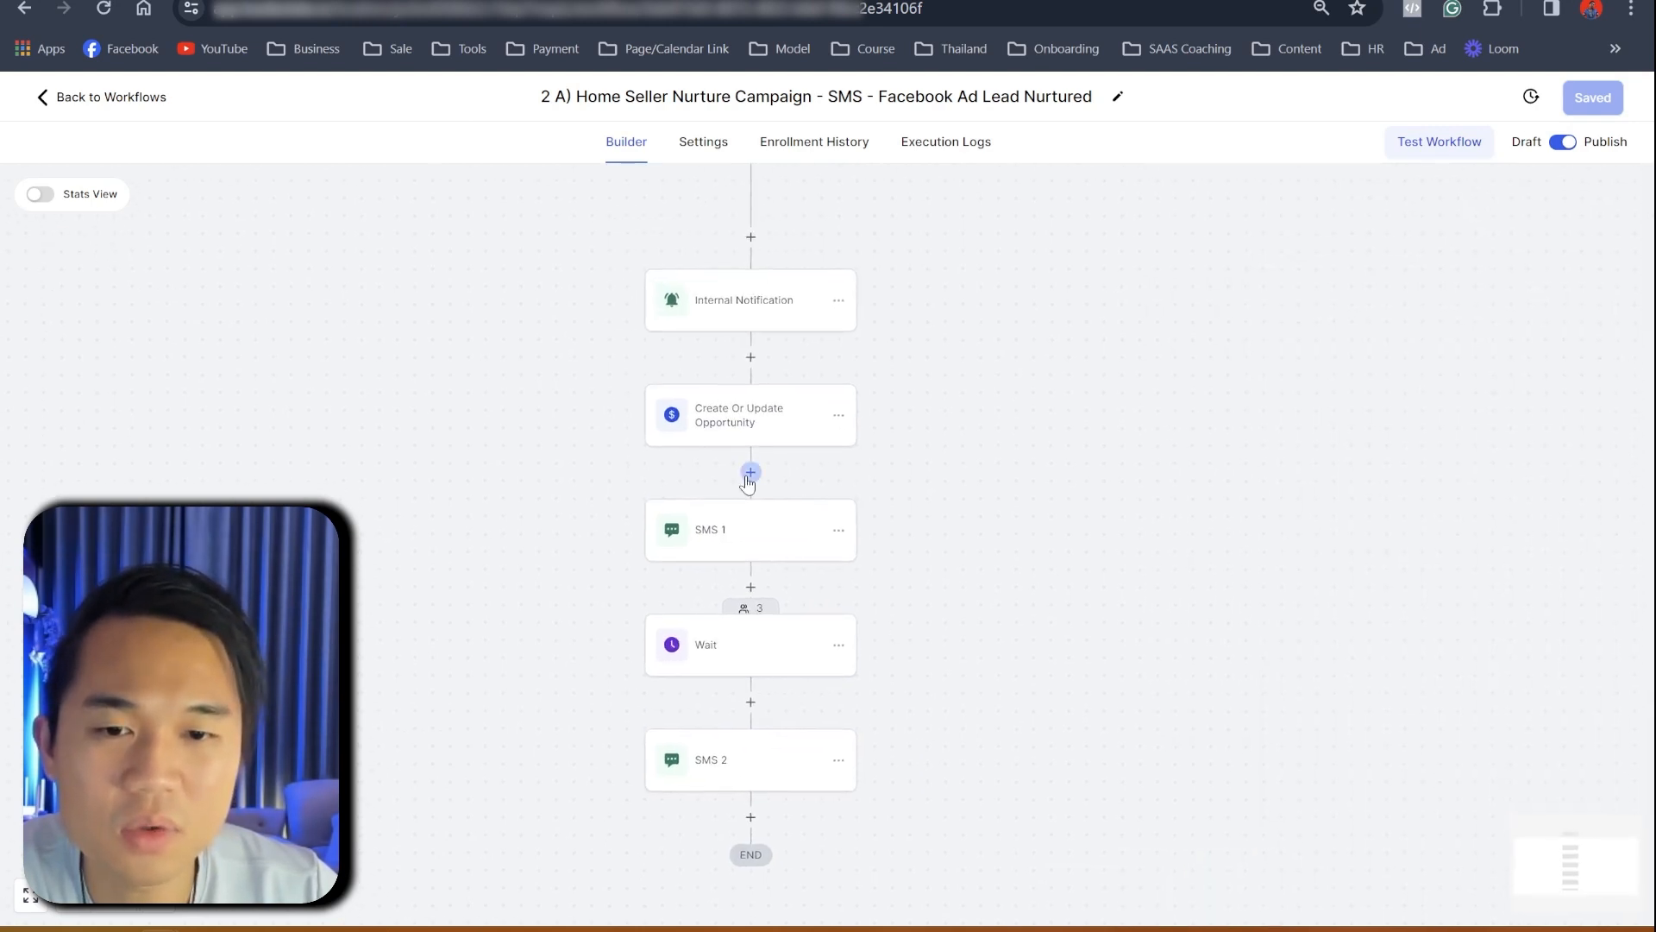
# - Insert an Add To Workflow action after the Create Or Update Opportunity step
pyautogui.click(750, 472)
pyautogui.write('workflow')
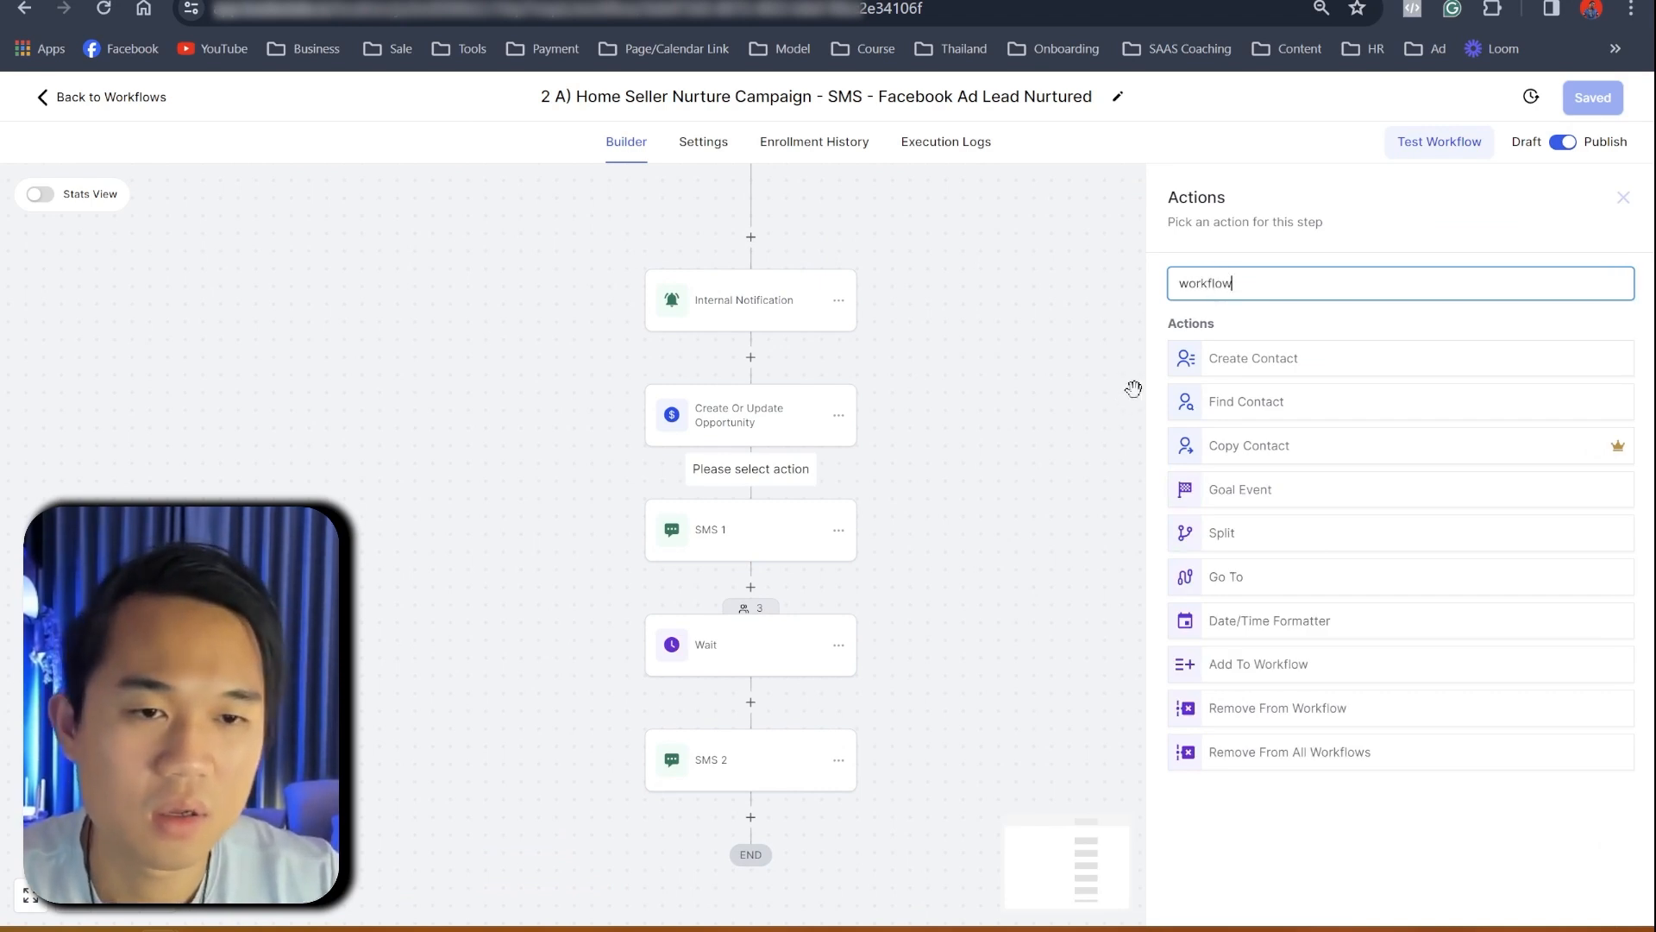
pyautogui.moveTo(1060, 460); pyautogui.dragTo(1085, 309)
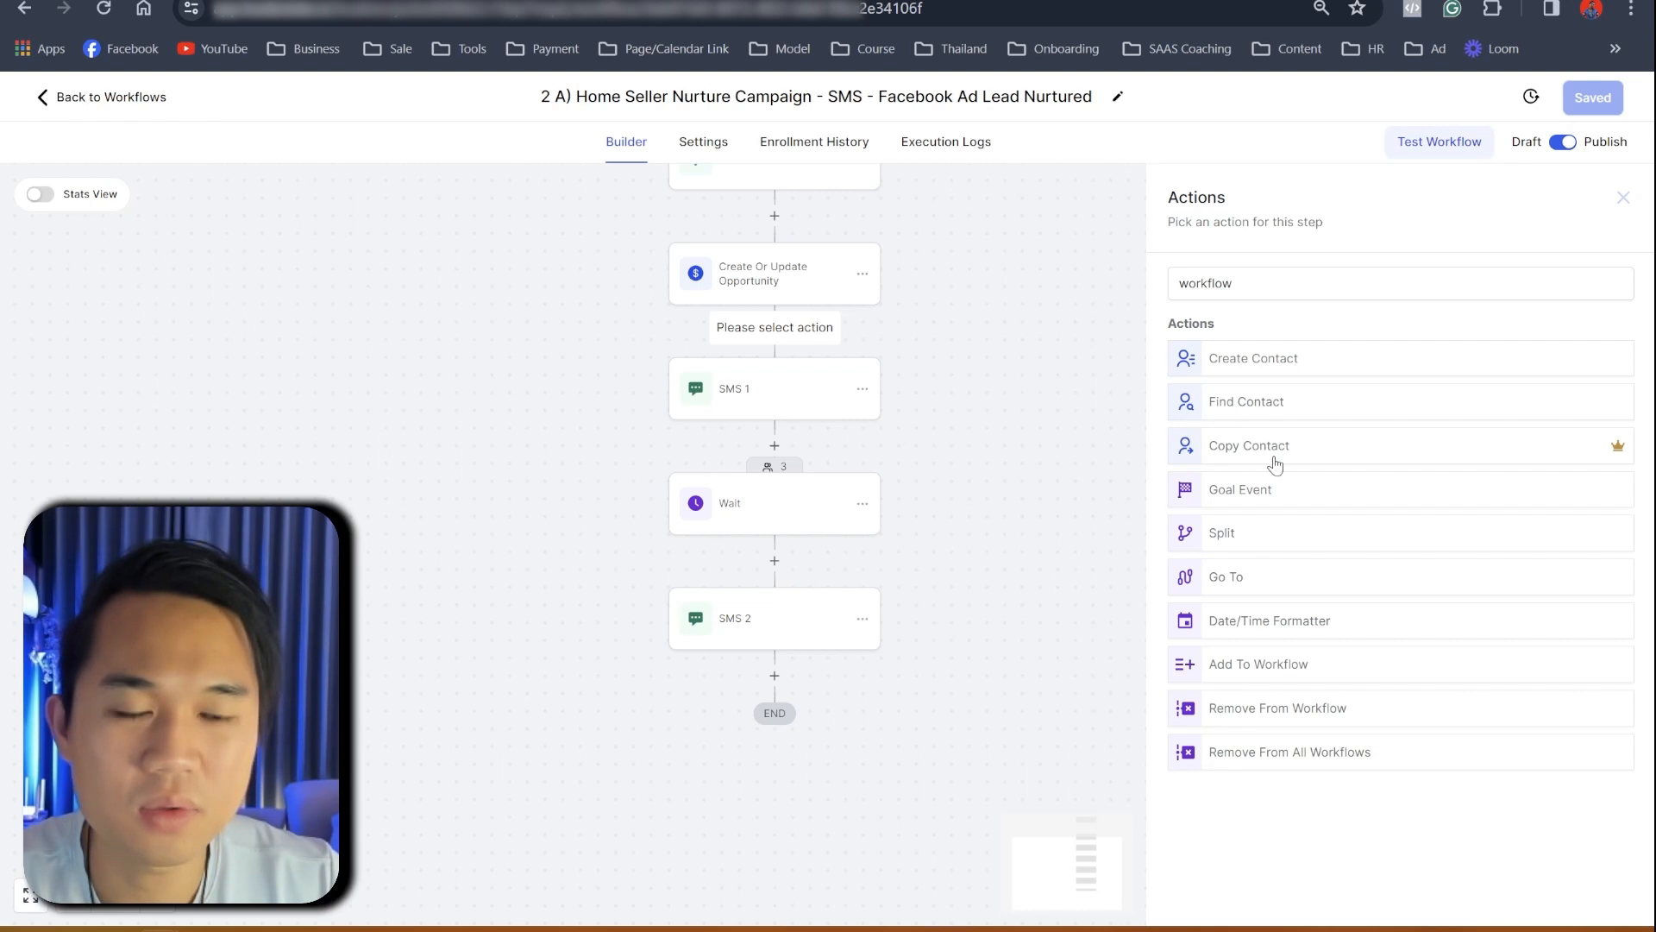
pyautogui.click(1250, 282)
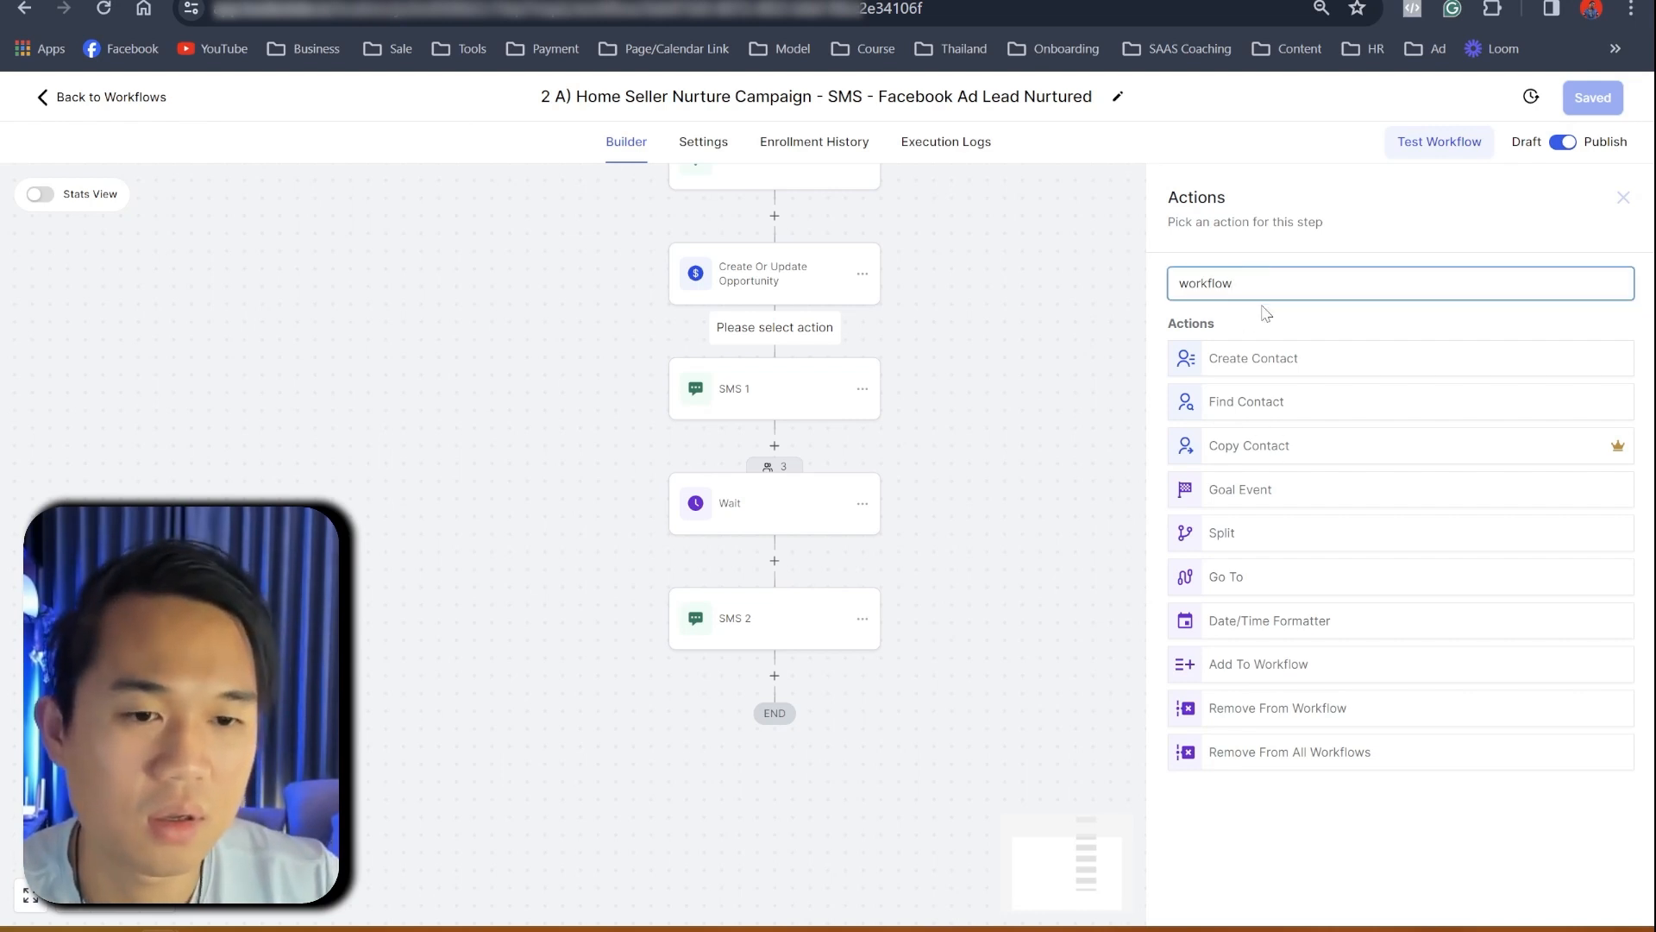
pyautogui.press('BackSpace')
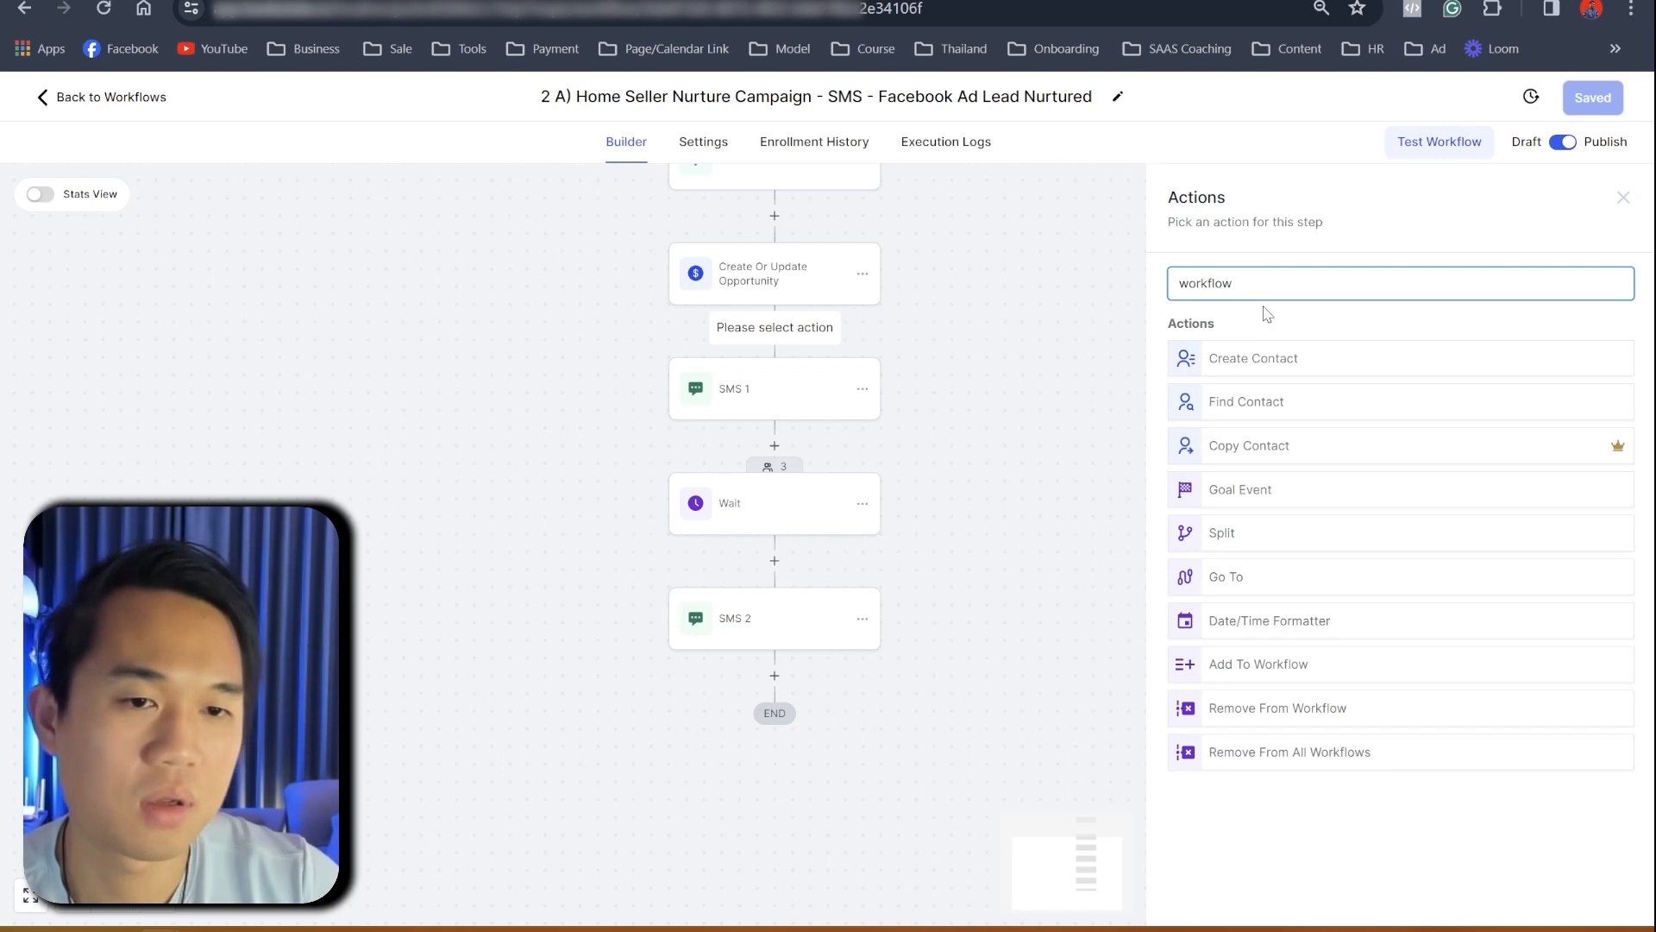
pyautogui.click(1301, 665)
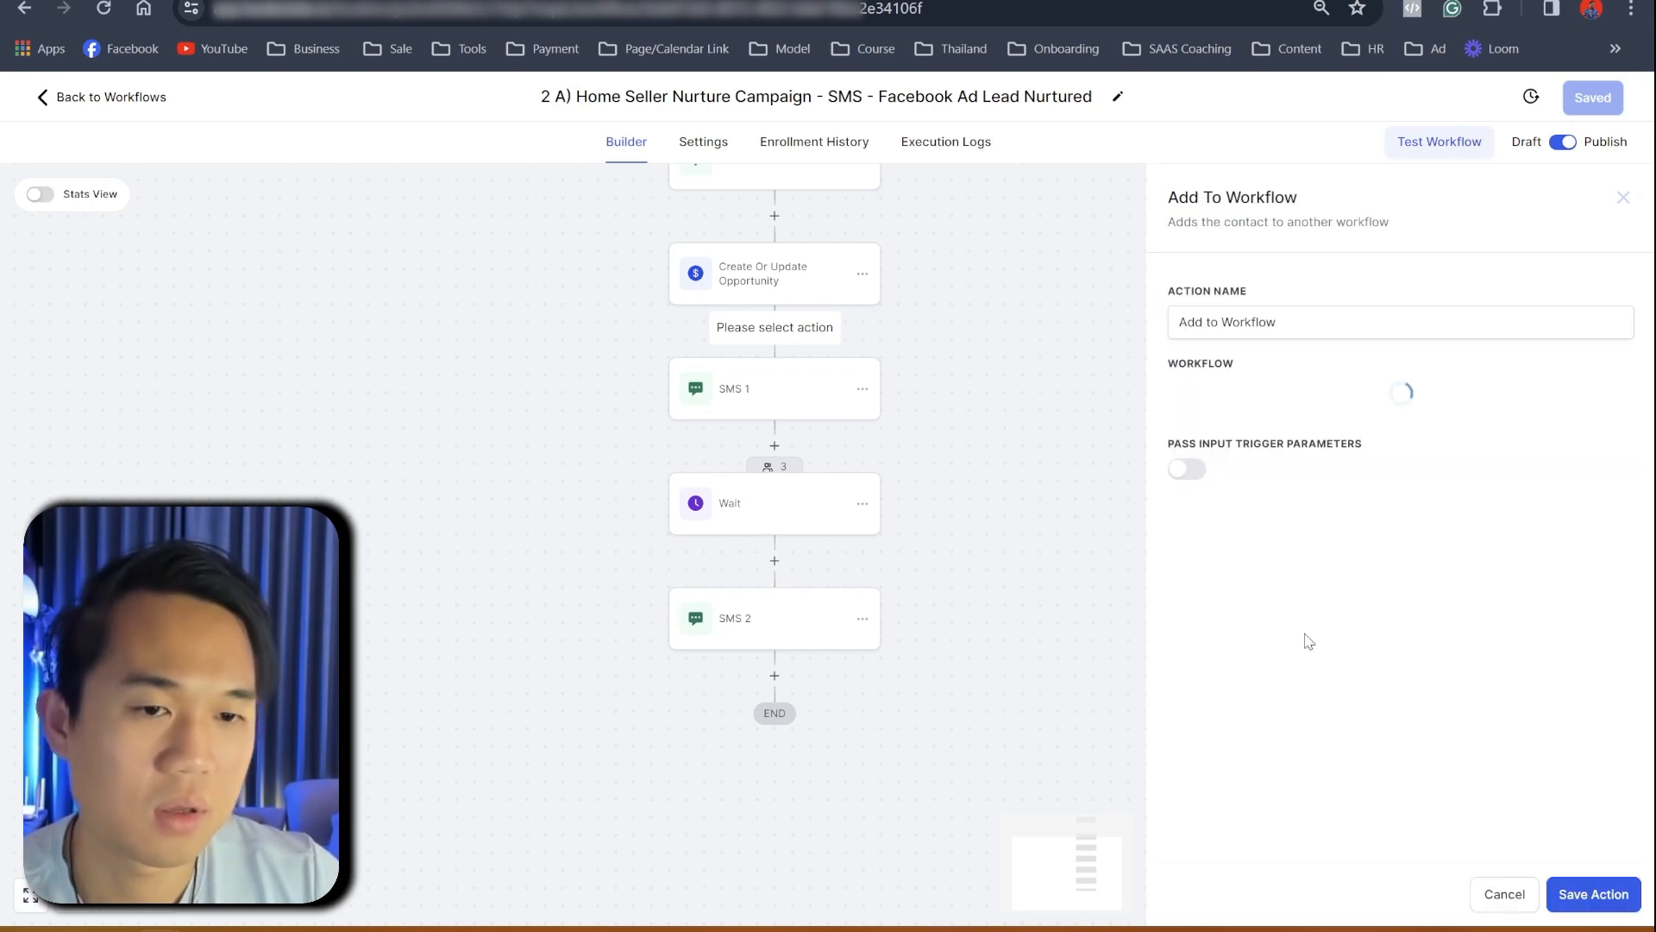
# - Target '1. Conversation AI Real Estate: Seller Campaign - [Facebook Ad]' and save the action
pyautogui.click(1304, 409)
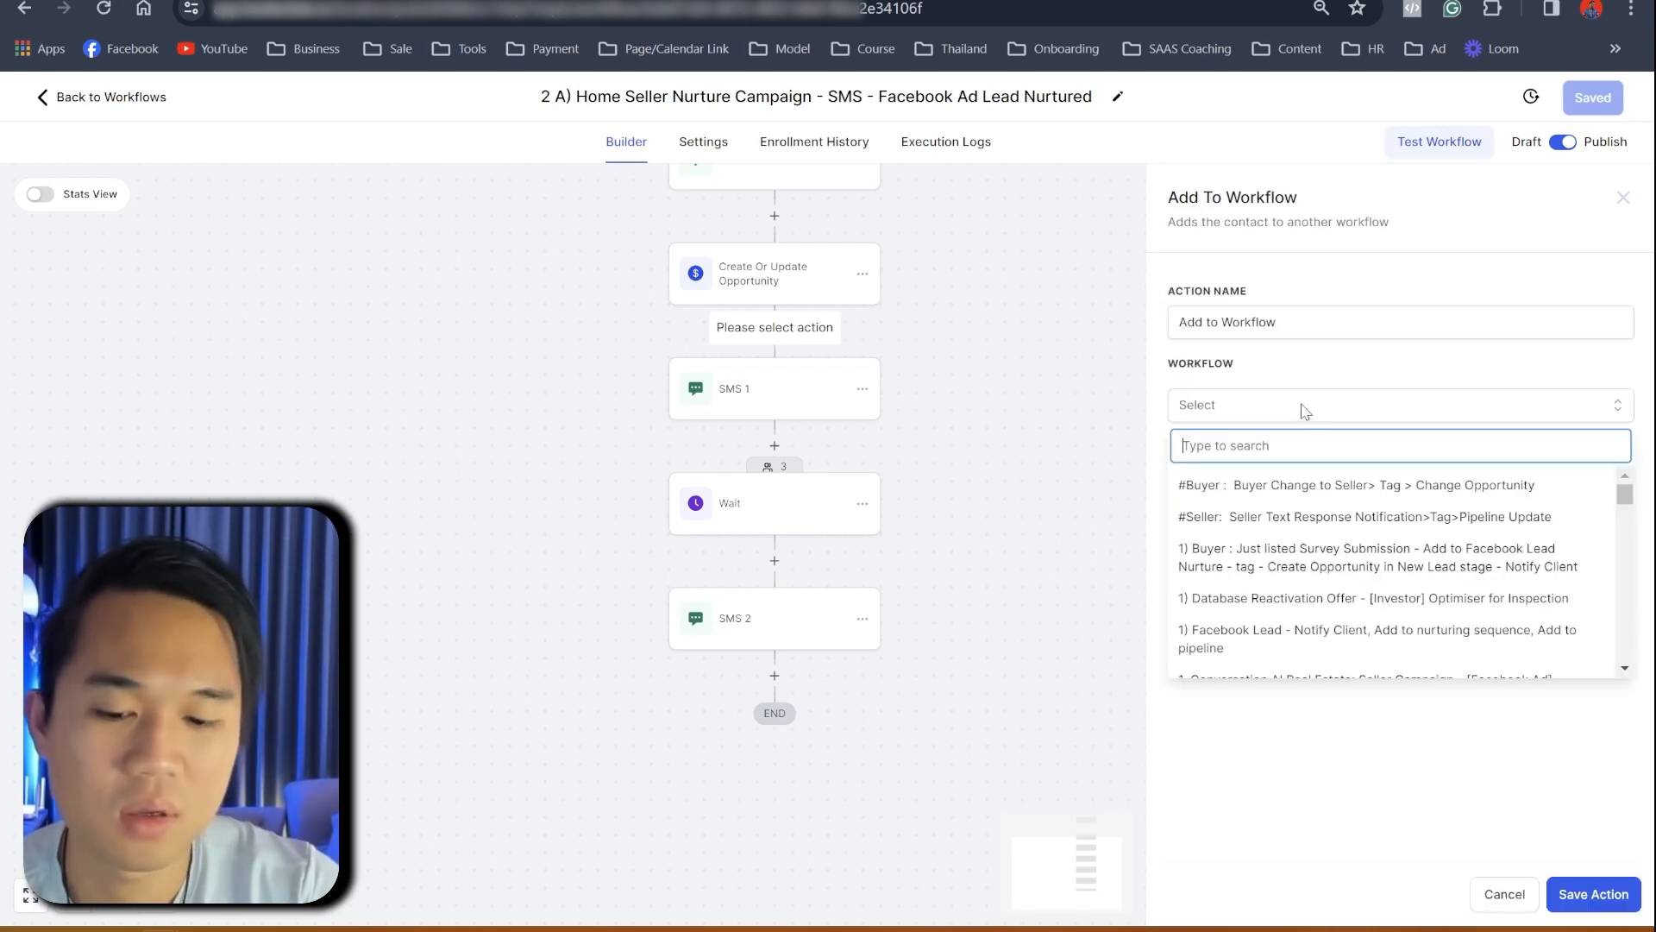
pyautogui.write('face')
pyautogui.press('BackSpace')
pyautogui.press('BackSpace')
pyautogui.press('BackSpace')
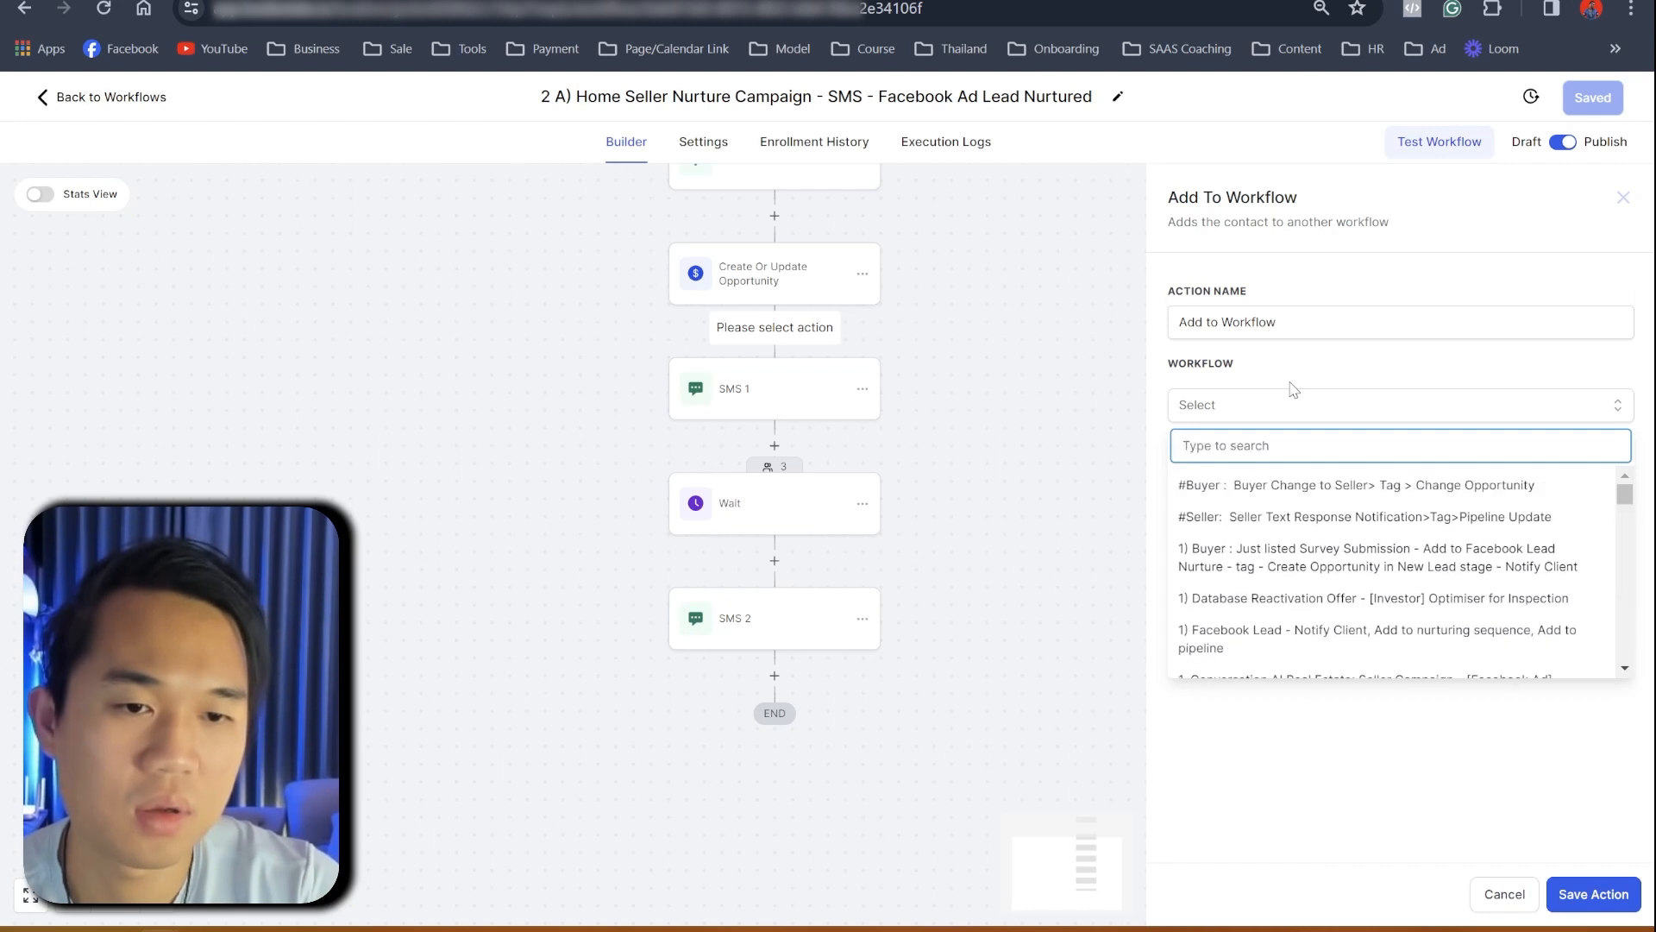
pyautogui.write('con')
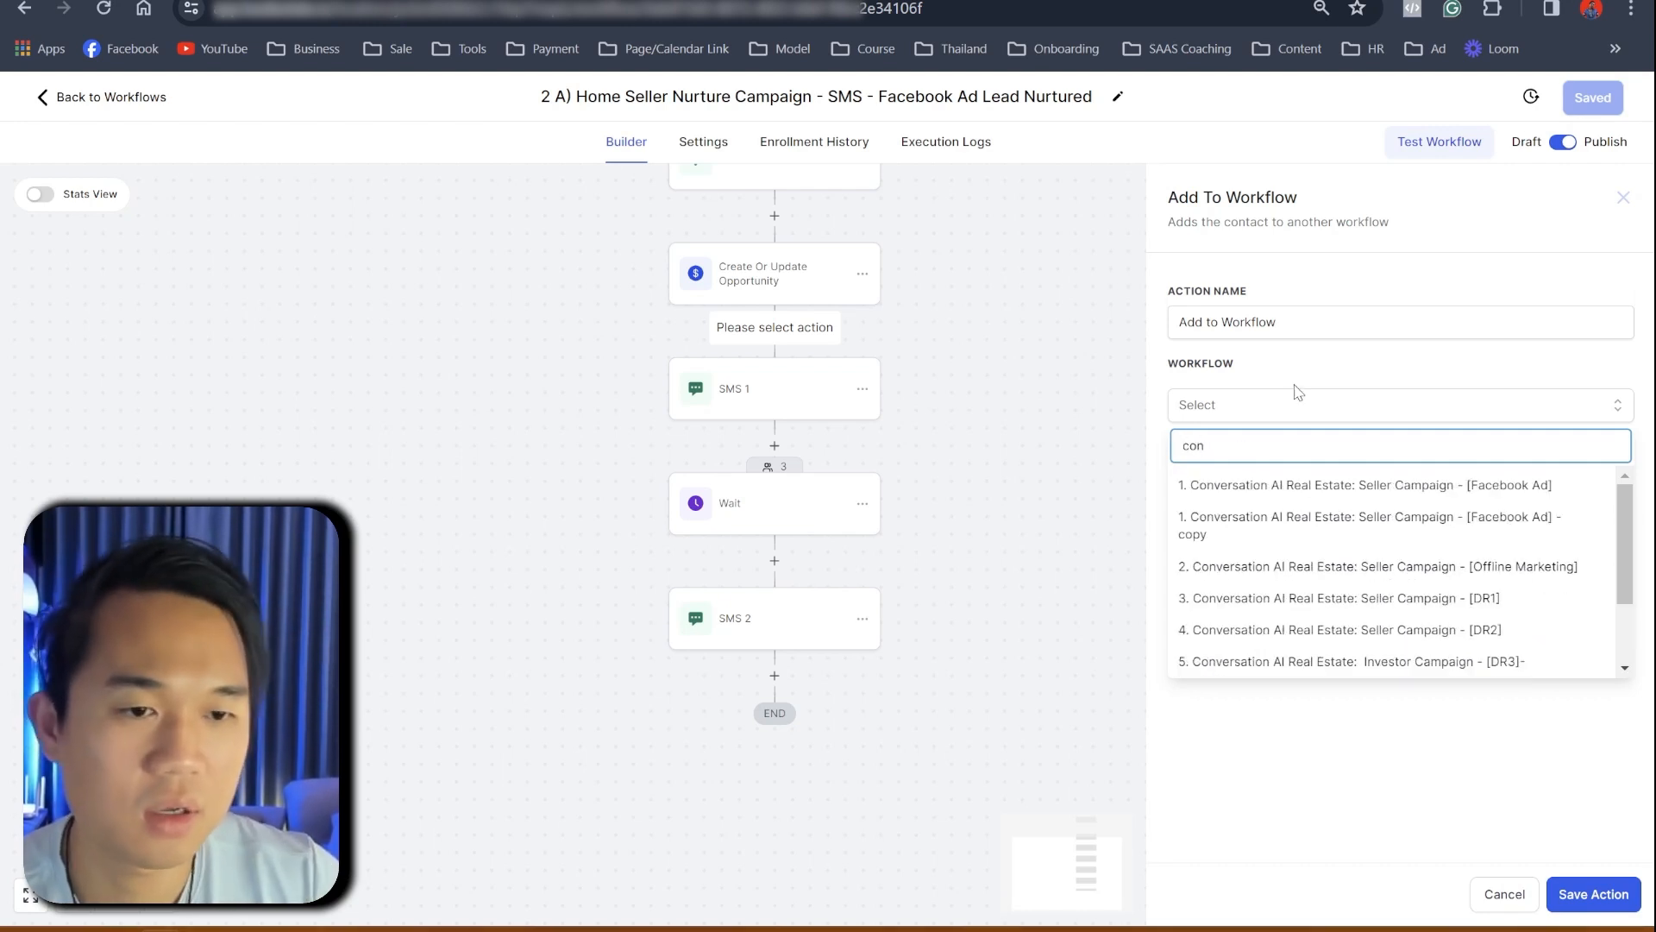
pyautogui.click(1299, 486)
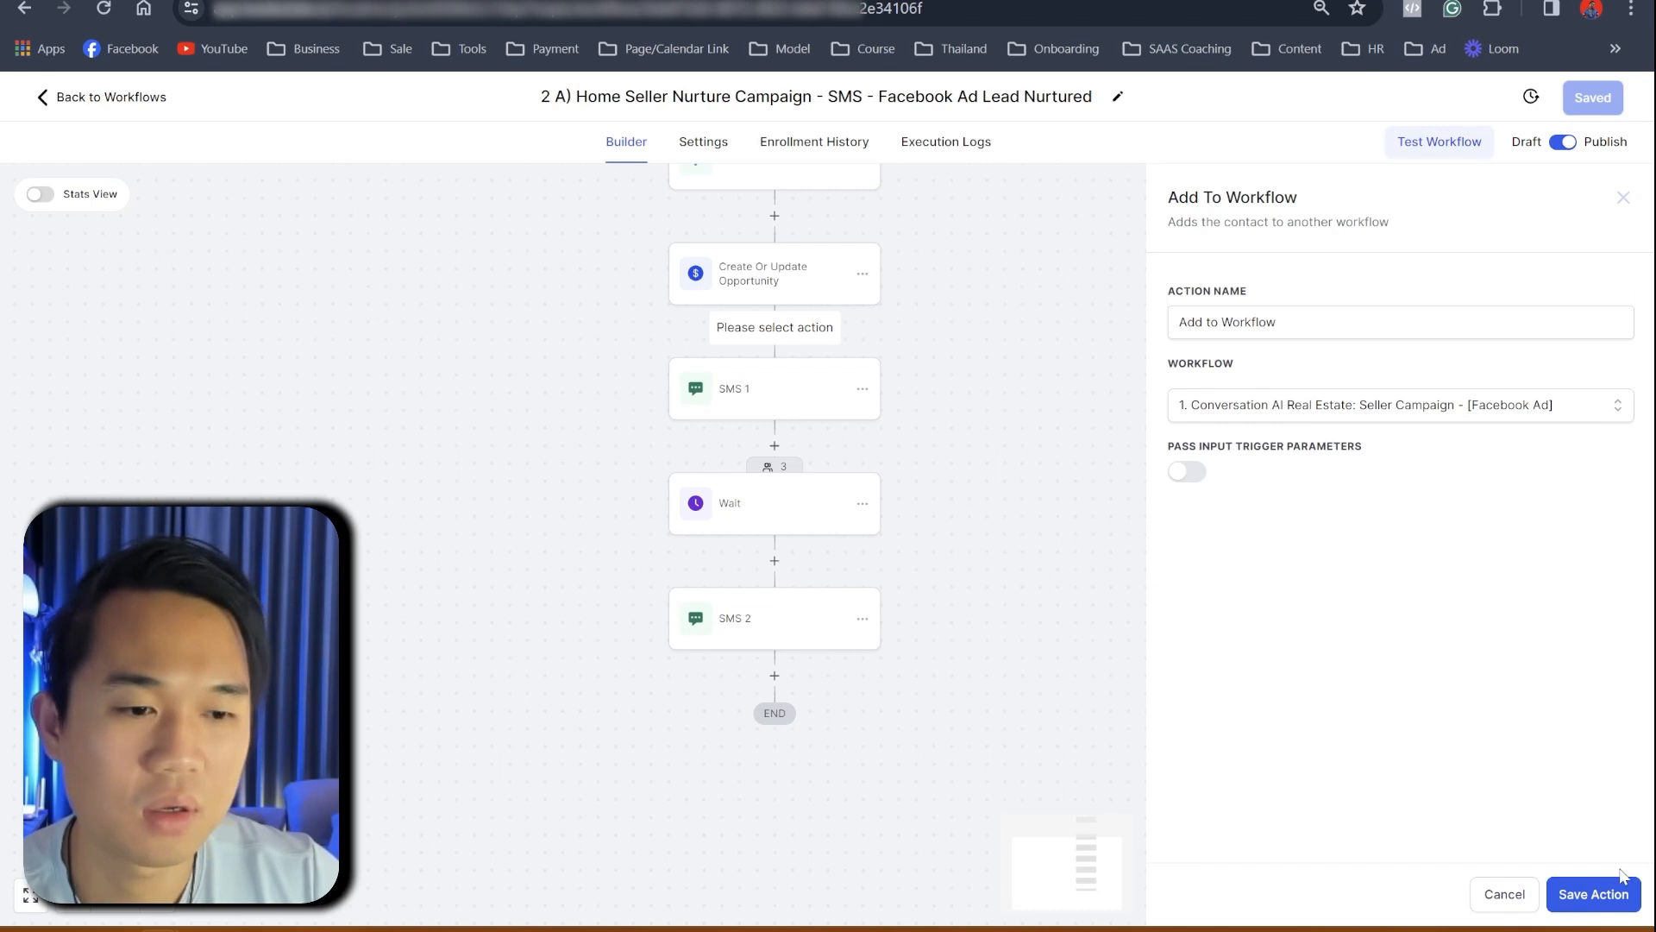
pyautogui.click(1608, 894)
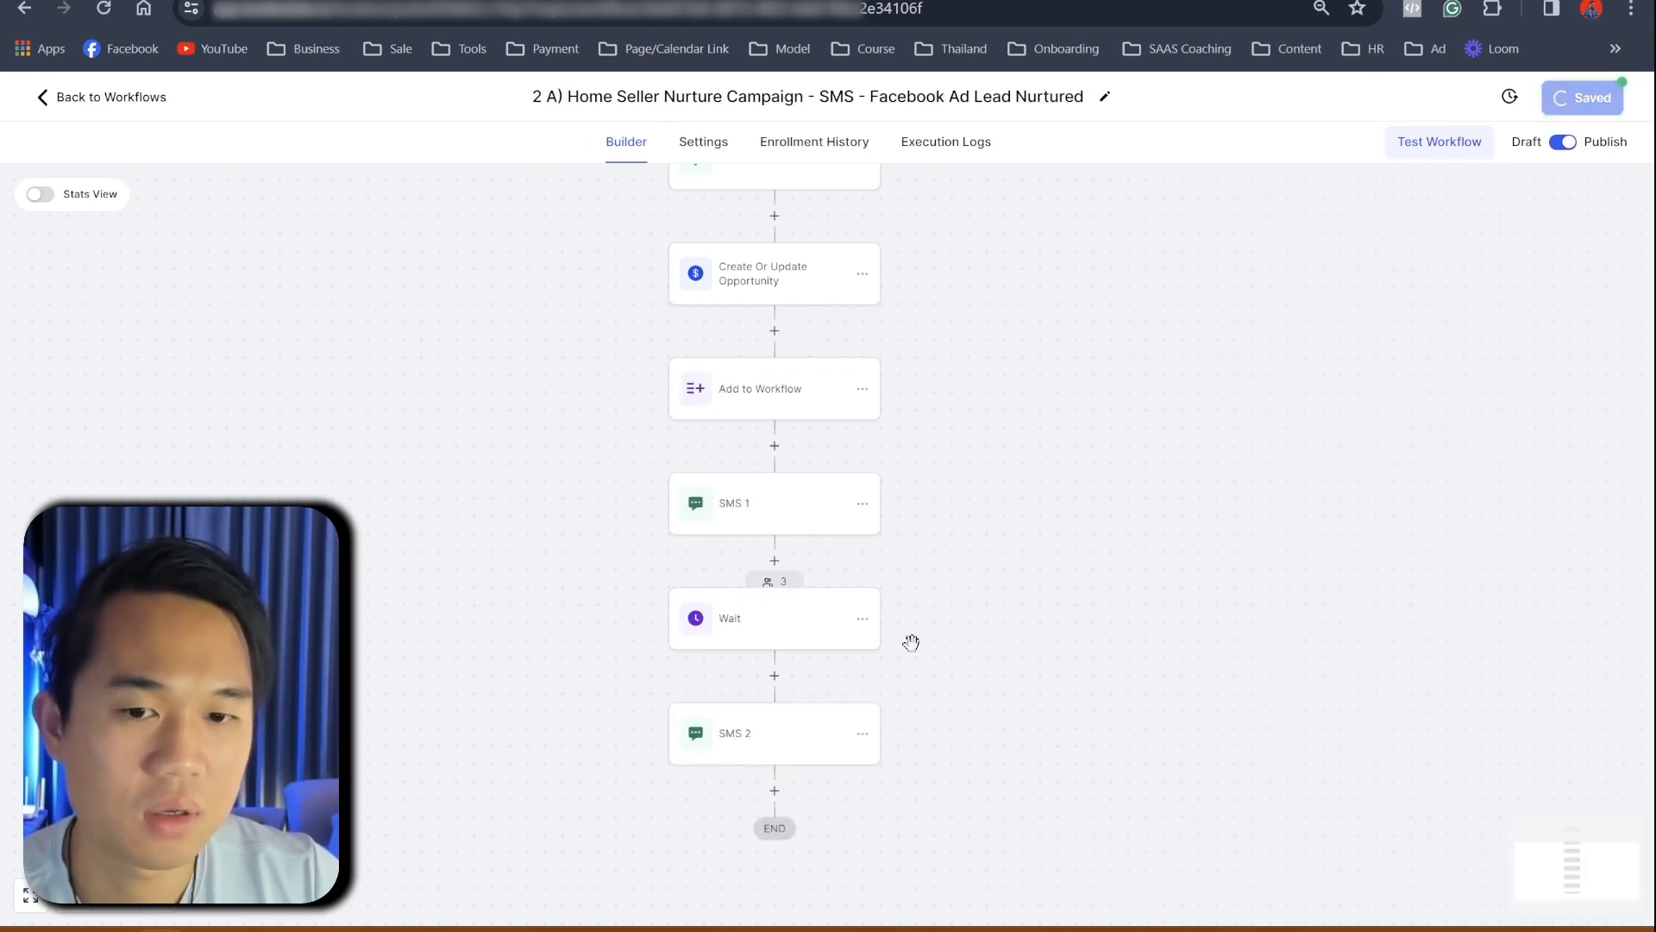
# - Rename the enrollment step to 'Add to Workflow Conversation AI'
pyautogui.click(1622, 101)
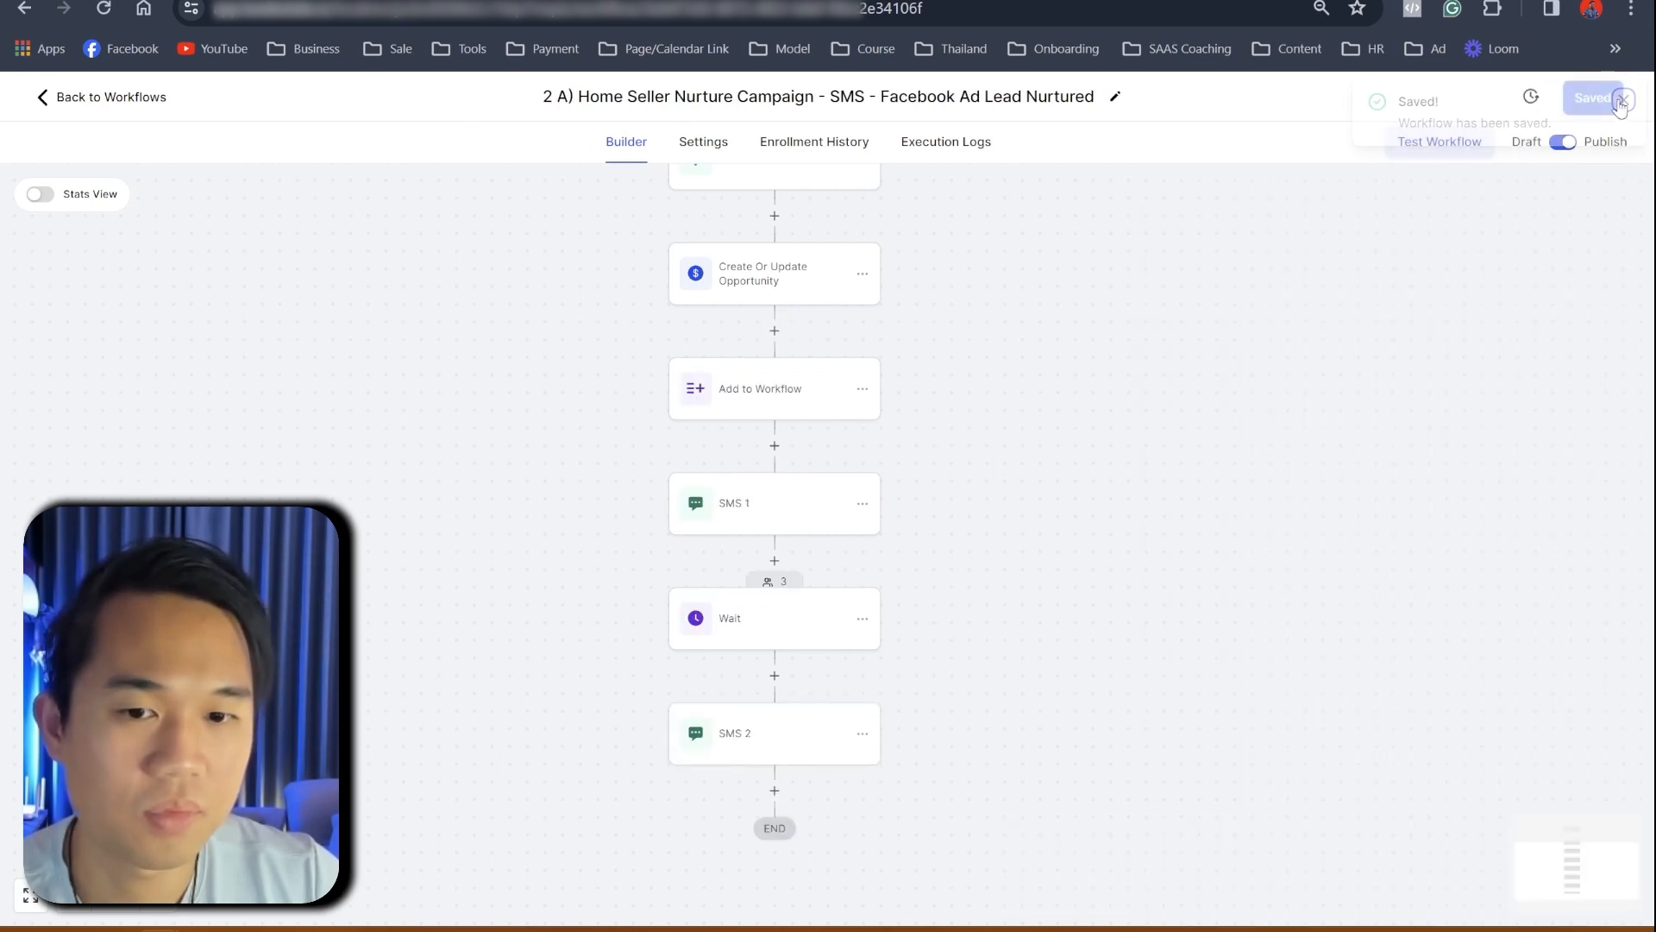
pyautogui.click(802, 415)
pyautogui.click(1343, 324)
pyautogui.write('Conversation AI')
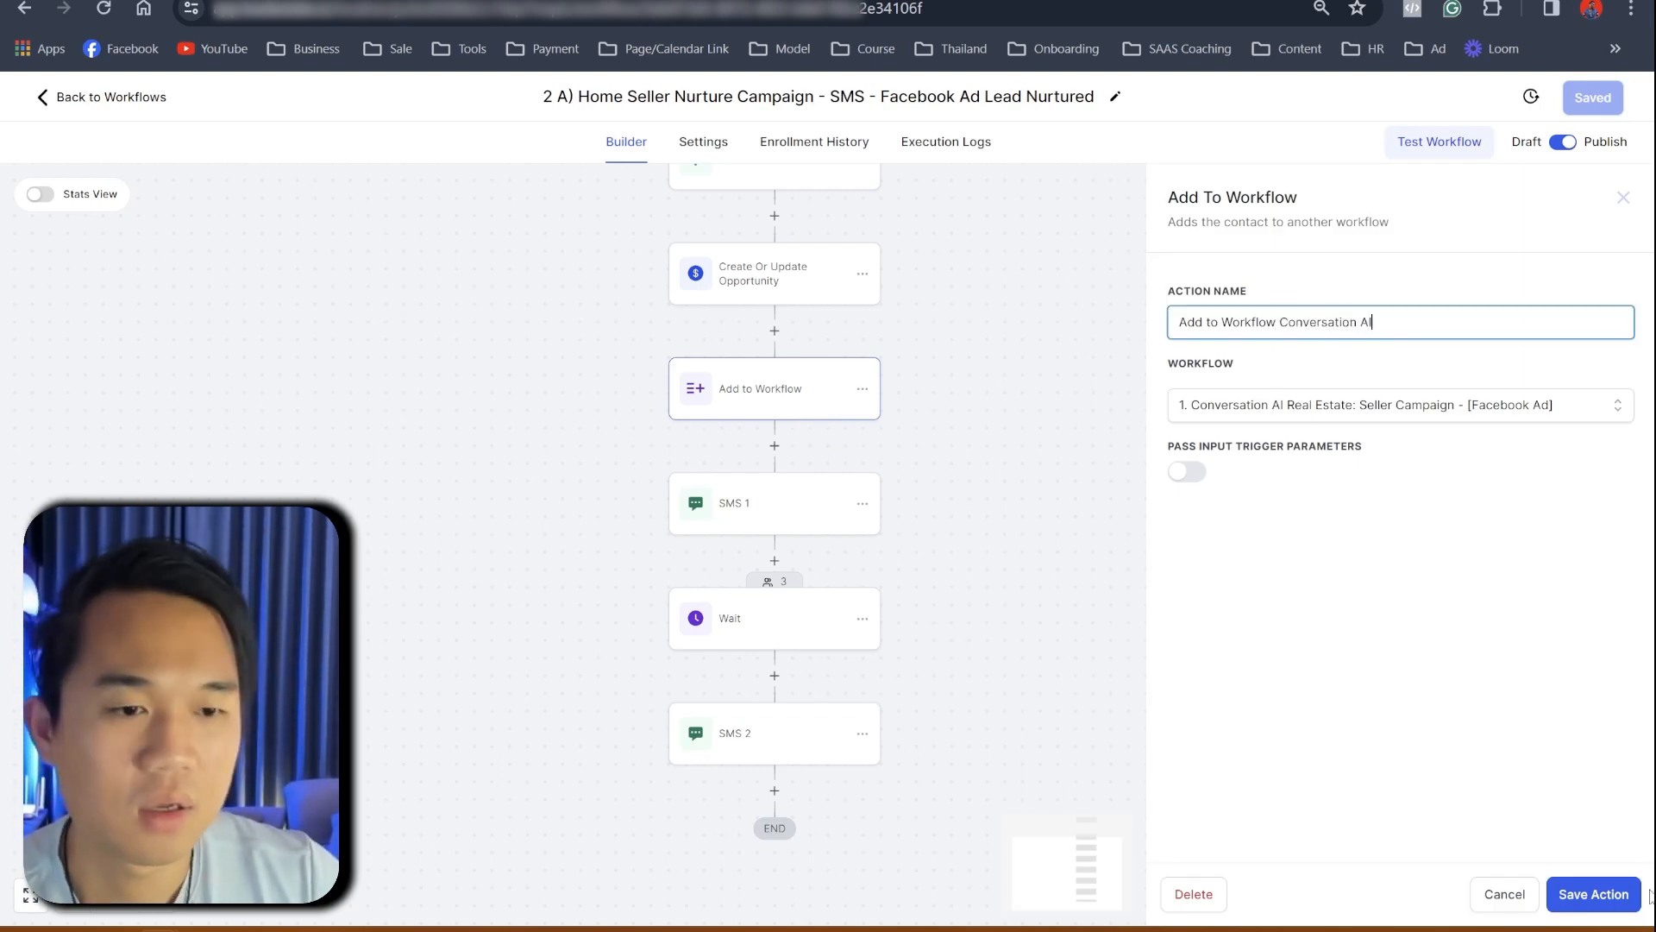
pyautogui.click(1594, 894)
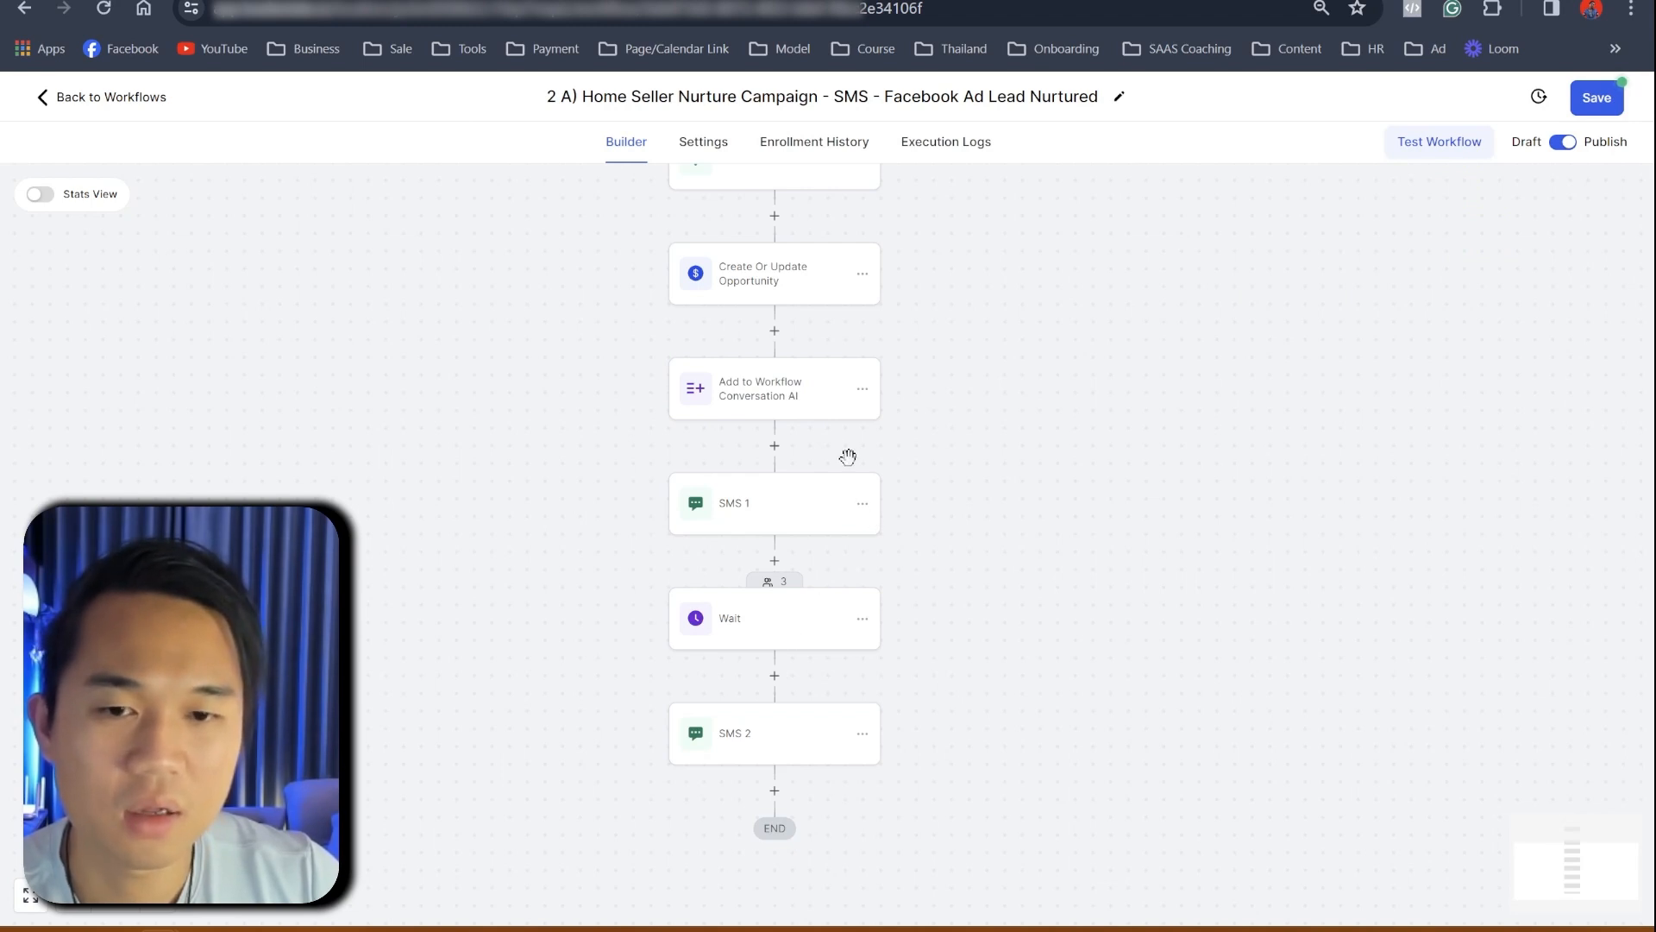
# - Add a Remove From Workflow (current workflow) step after it and save the workflow
pyautogui.click(775, 446)
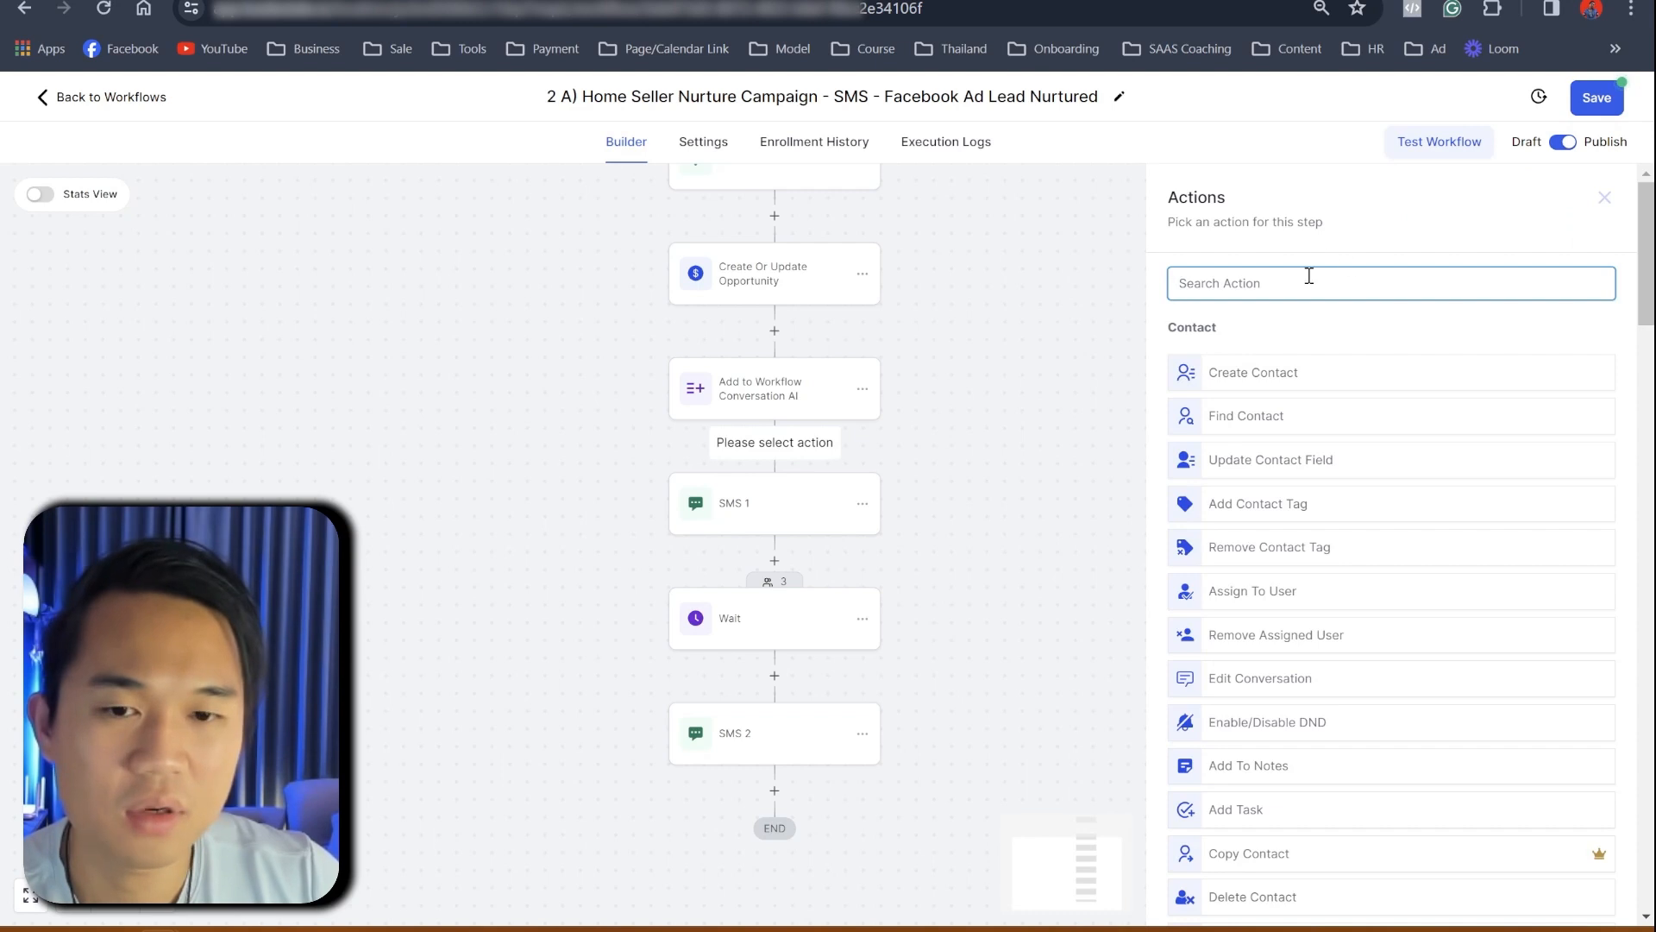
pyautogui.write('remove')
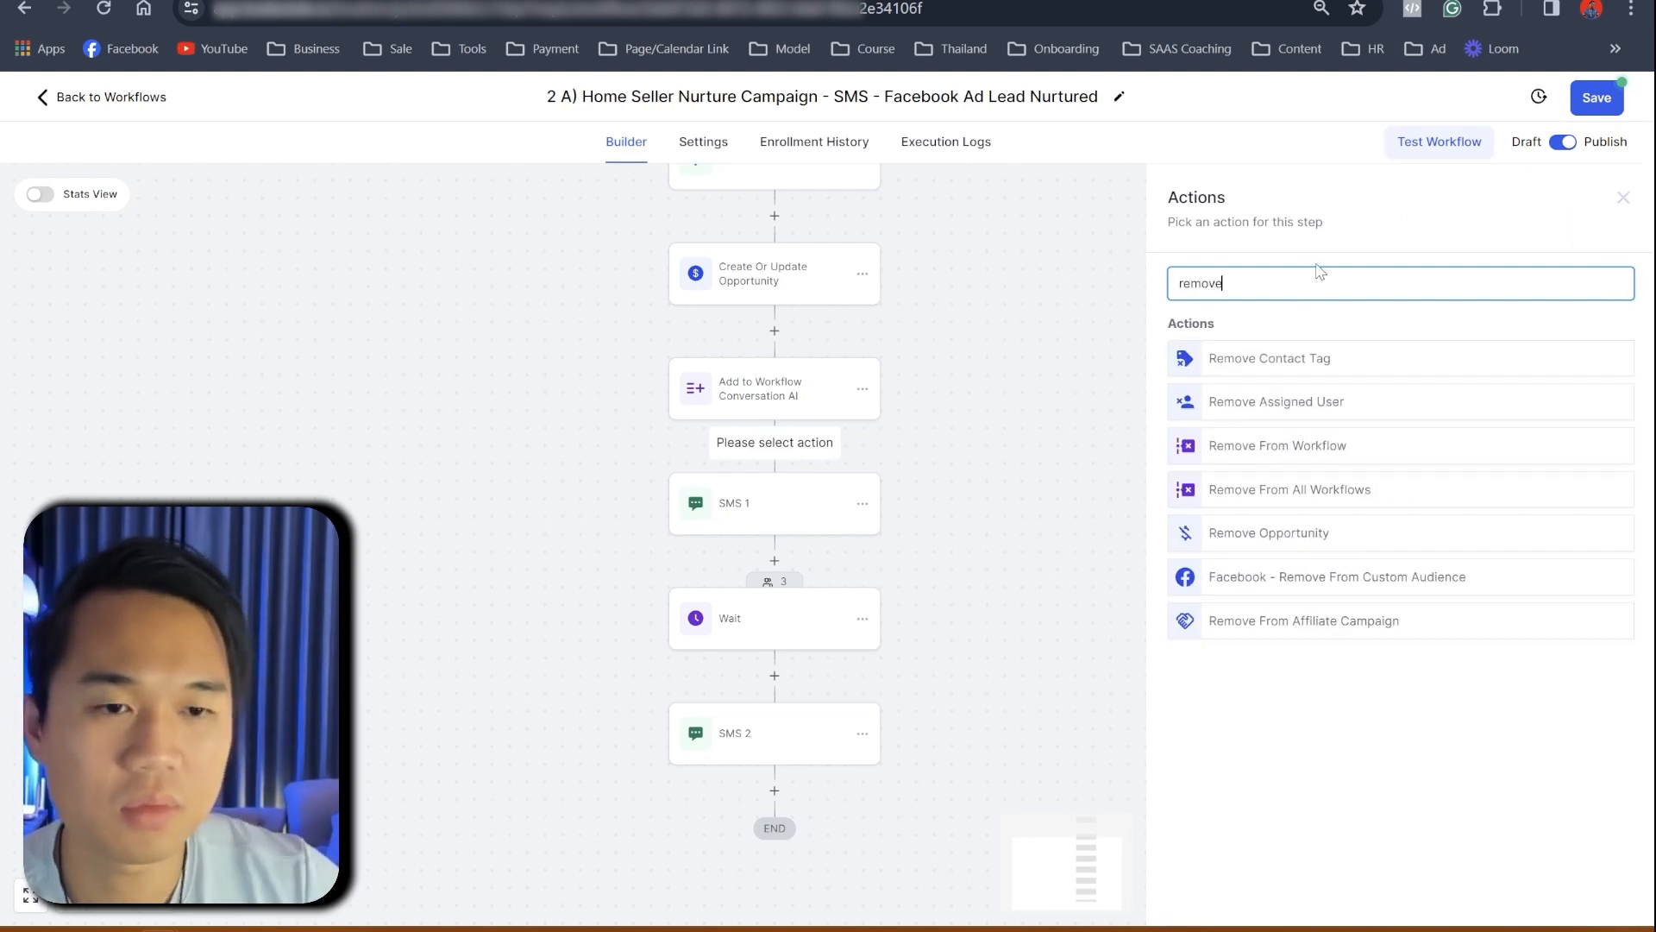
pyautogui.click(1309, 453)
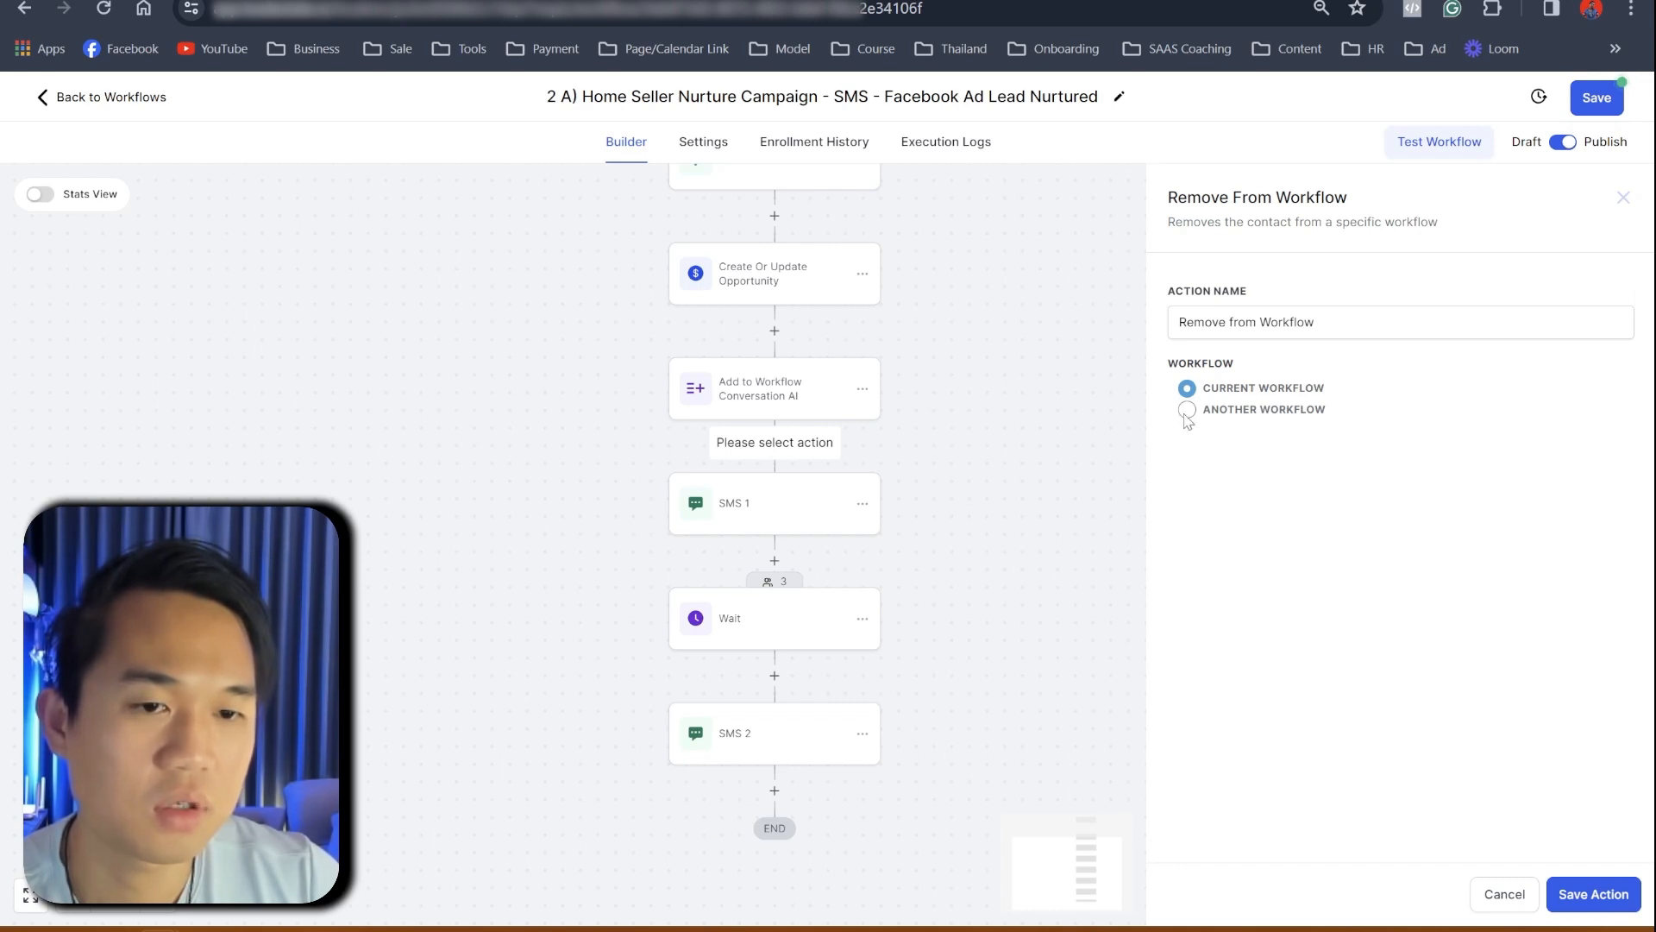
pyautogui.click(1596, 898)
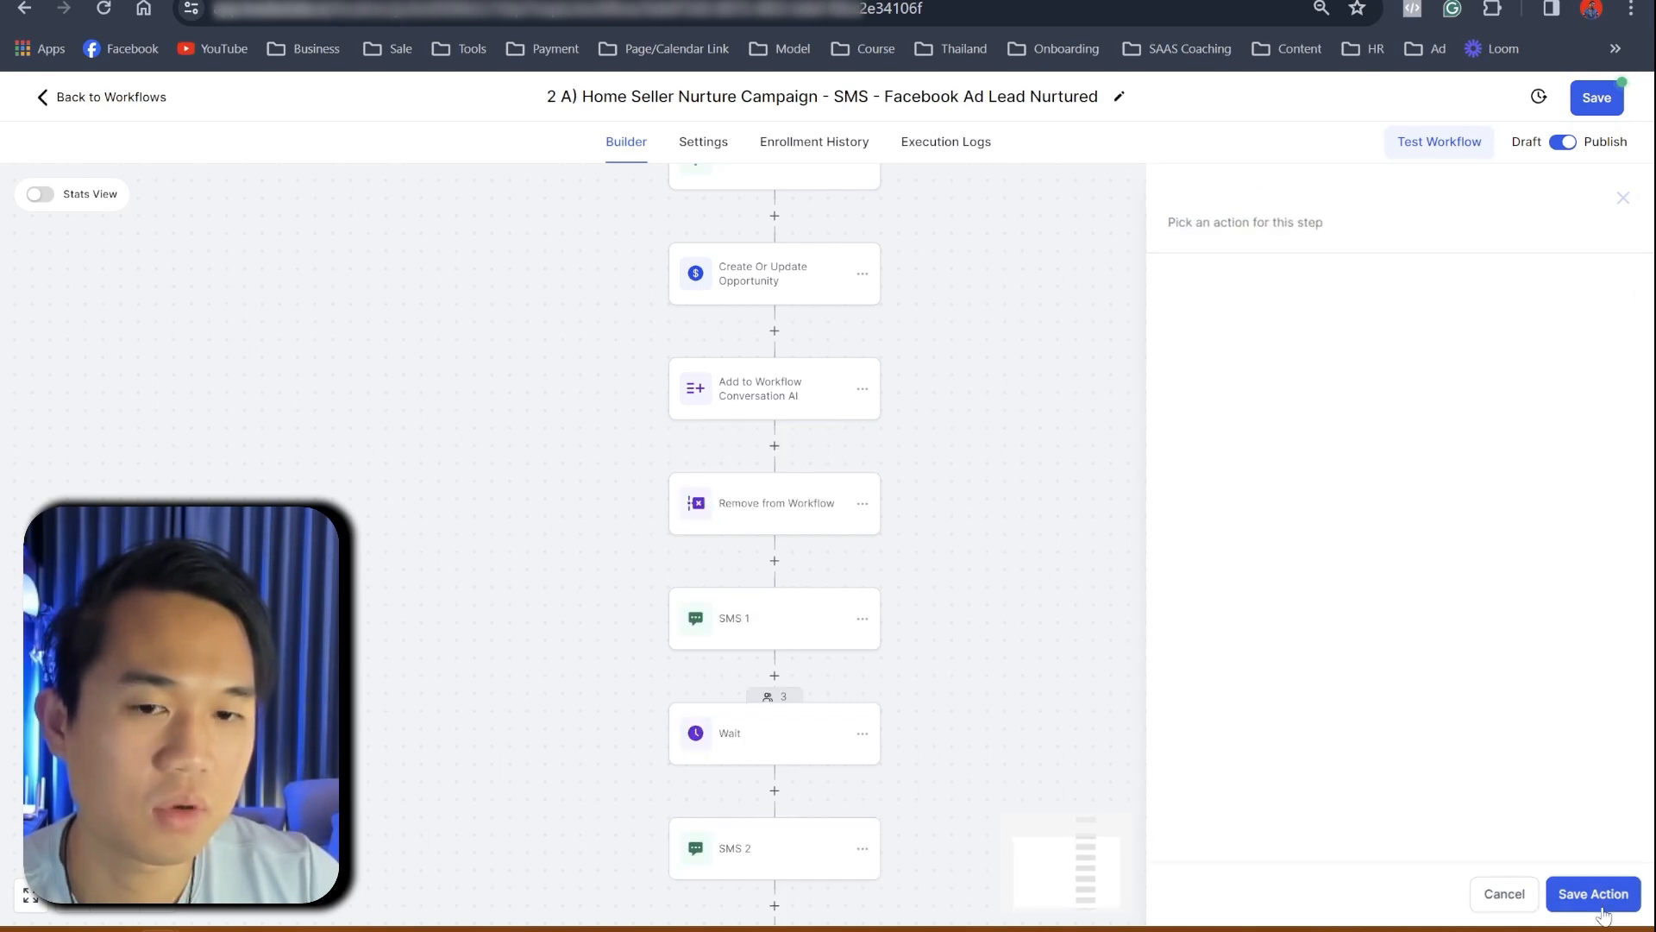
pyautogui.click(1597, 98)
pyautogui.scroll(-3, 904, 590)
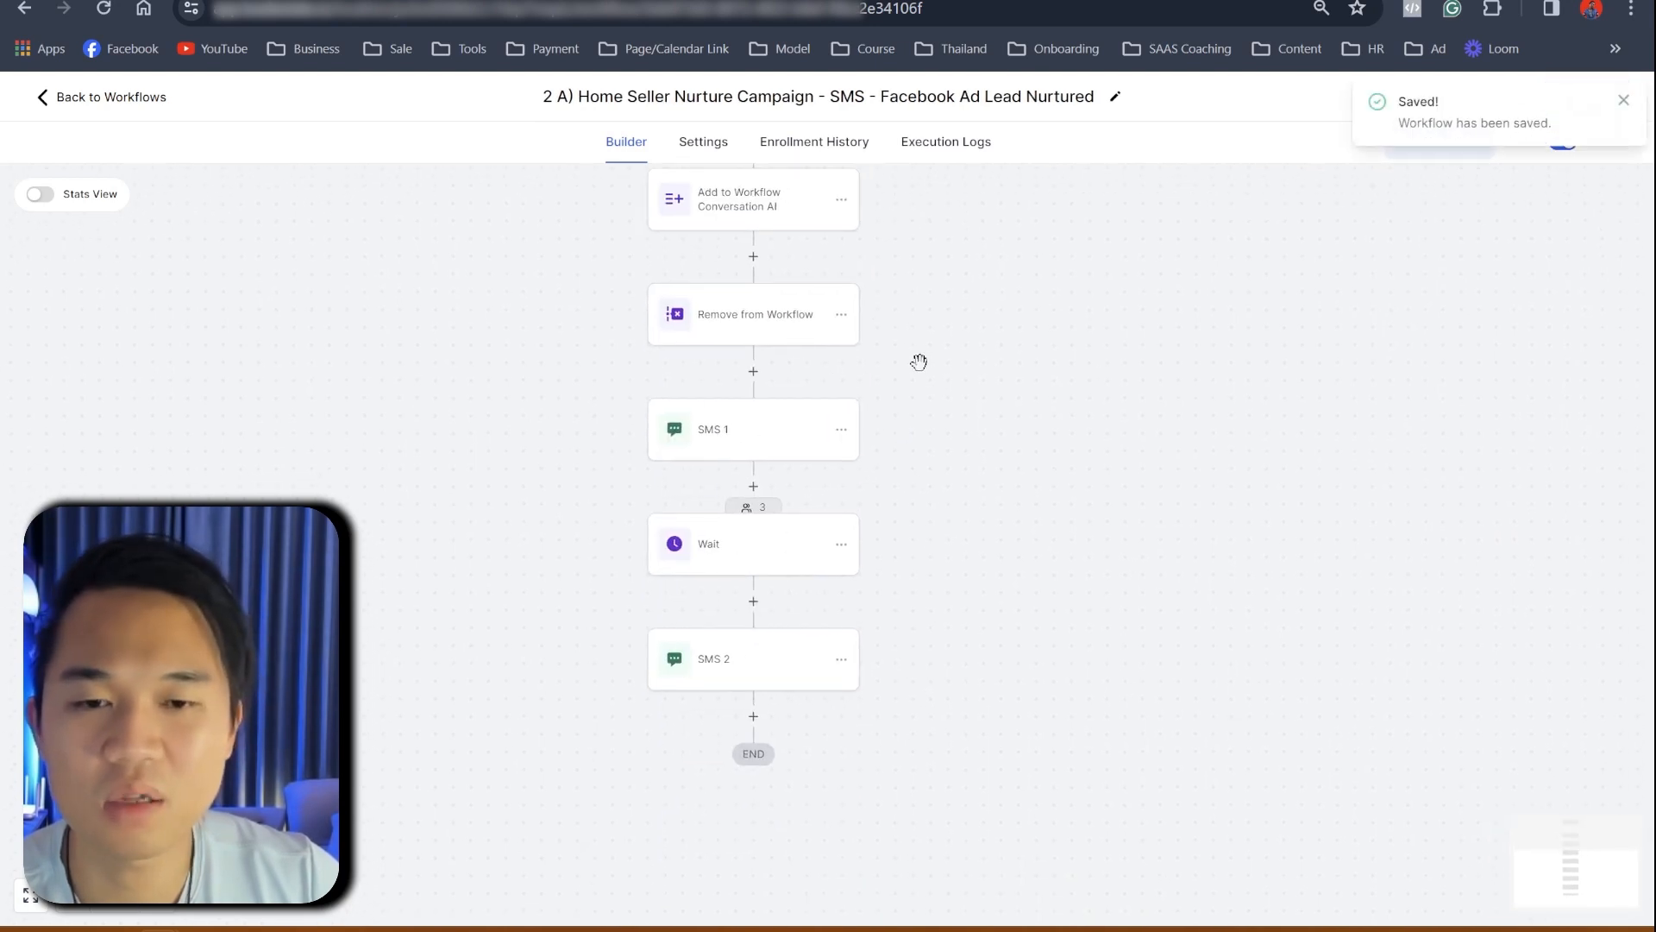
pyautogui.scroll(4, 917, 363)
# - Insert an Assign To User step right after the trigger, assigning contacts to the agent
pyautogui.moveTo(1104, 333); pyautogui.dragTo(1436, 329)
pyautogui.scroll(2, 1145, 375)
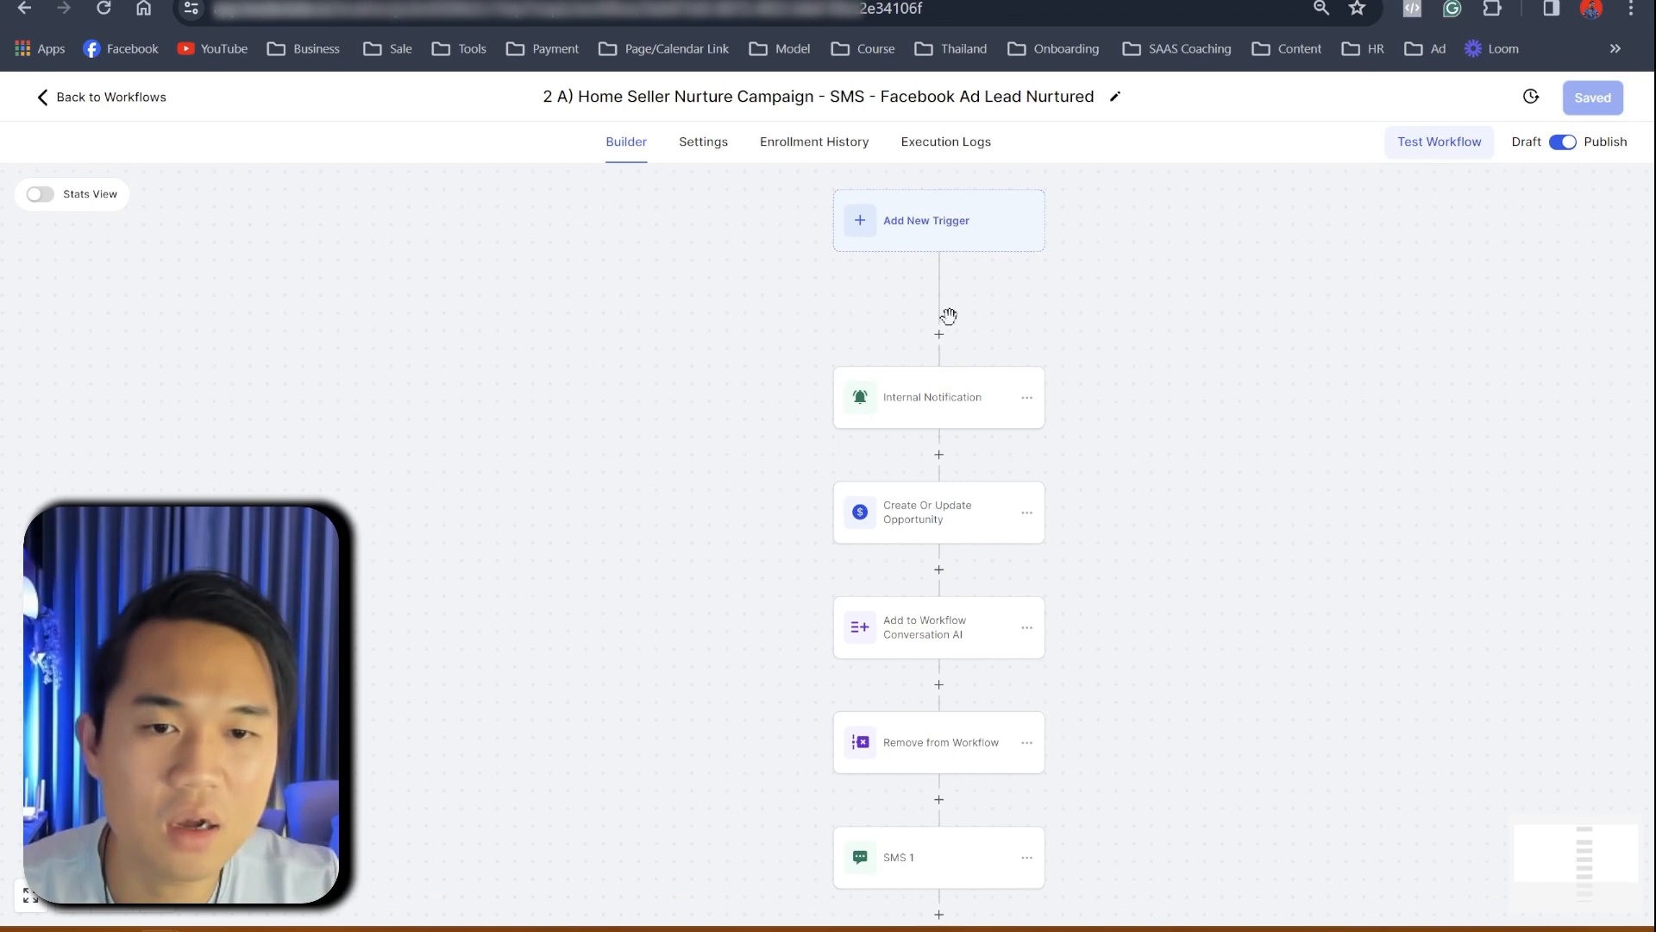
pyautogui.click(939, 334)
pyautogui.write('assi')
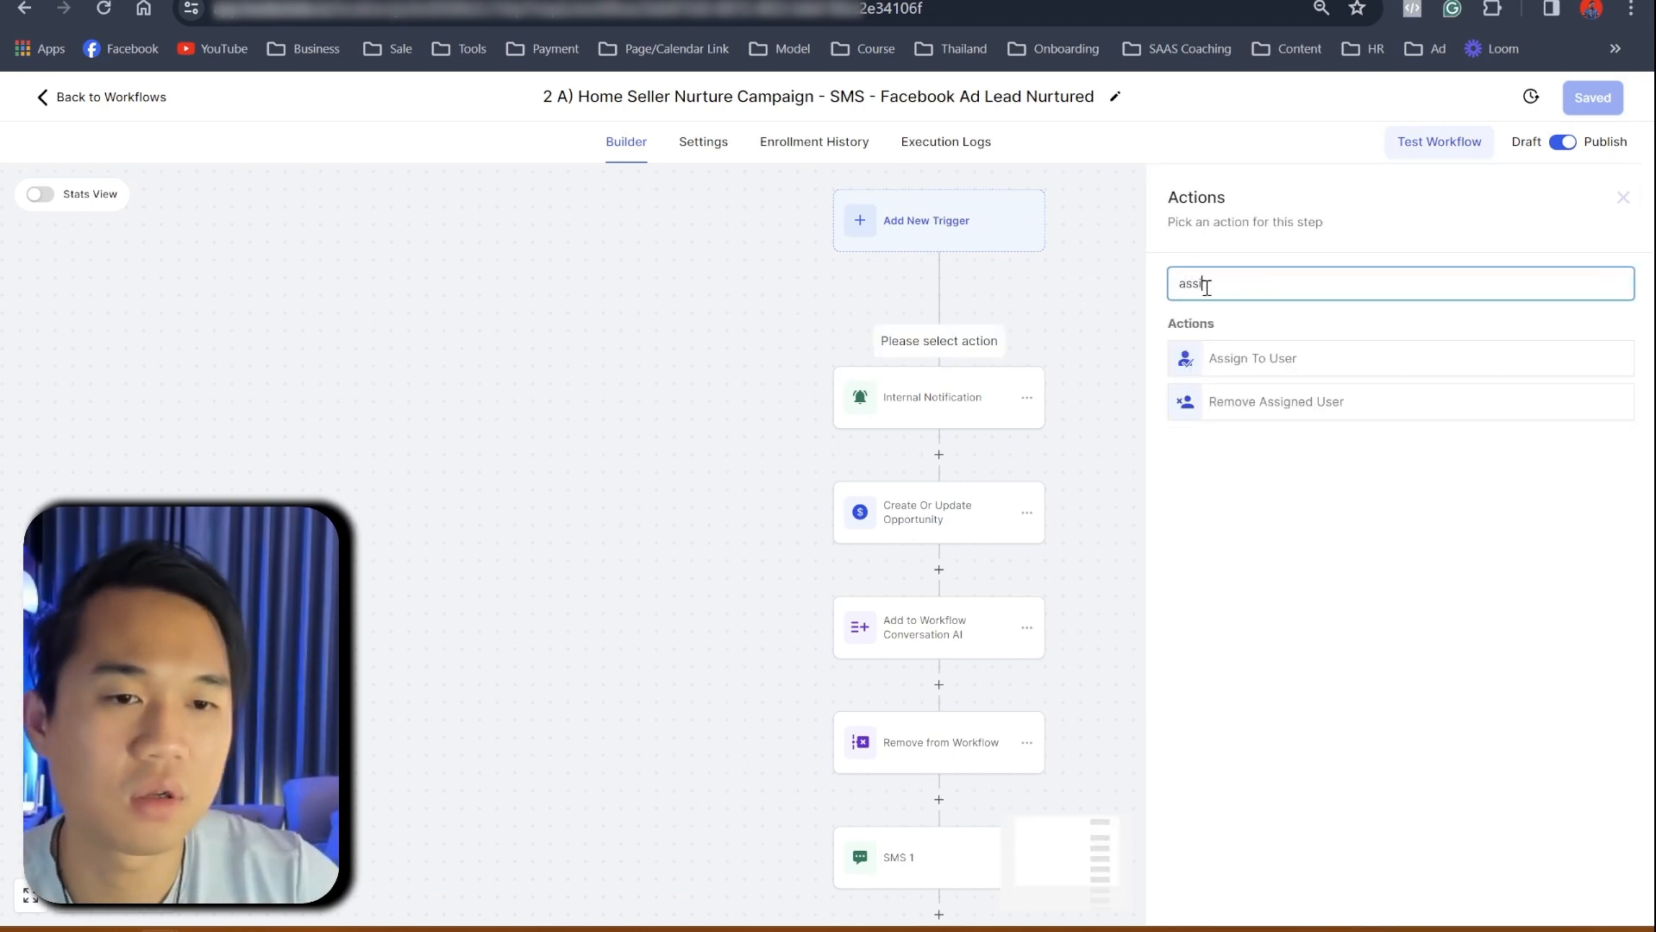
pyautogui.click(1283, 362)
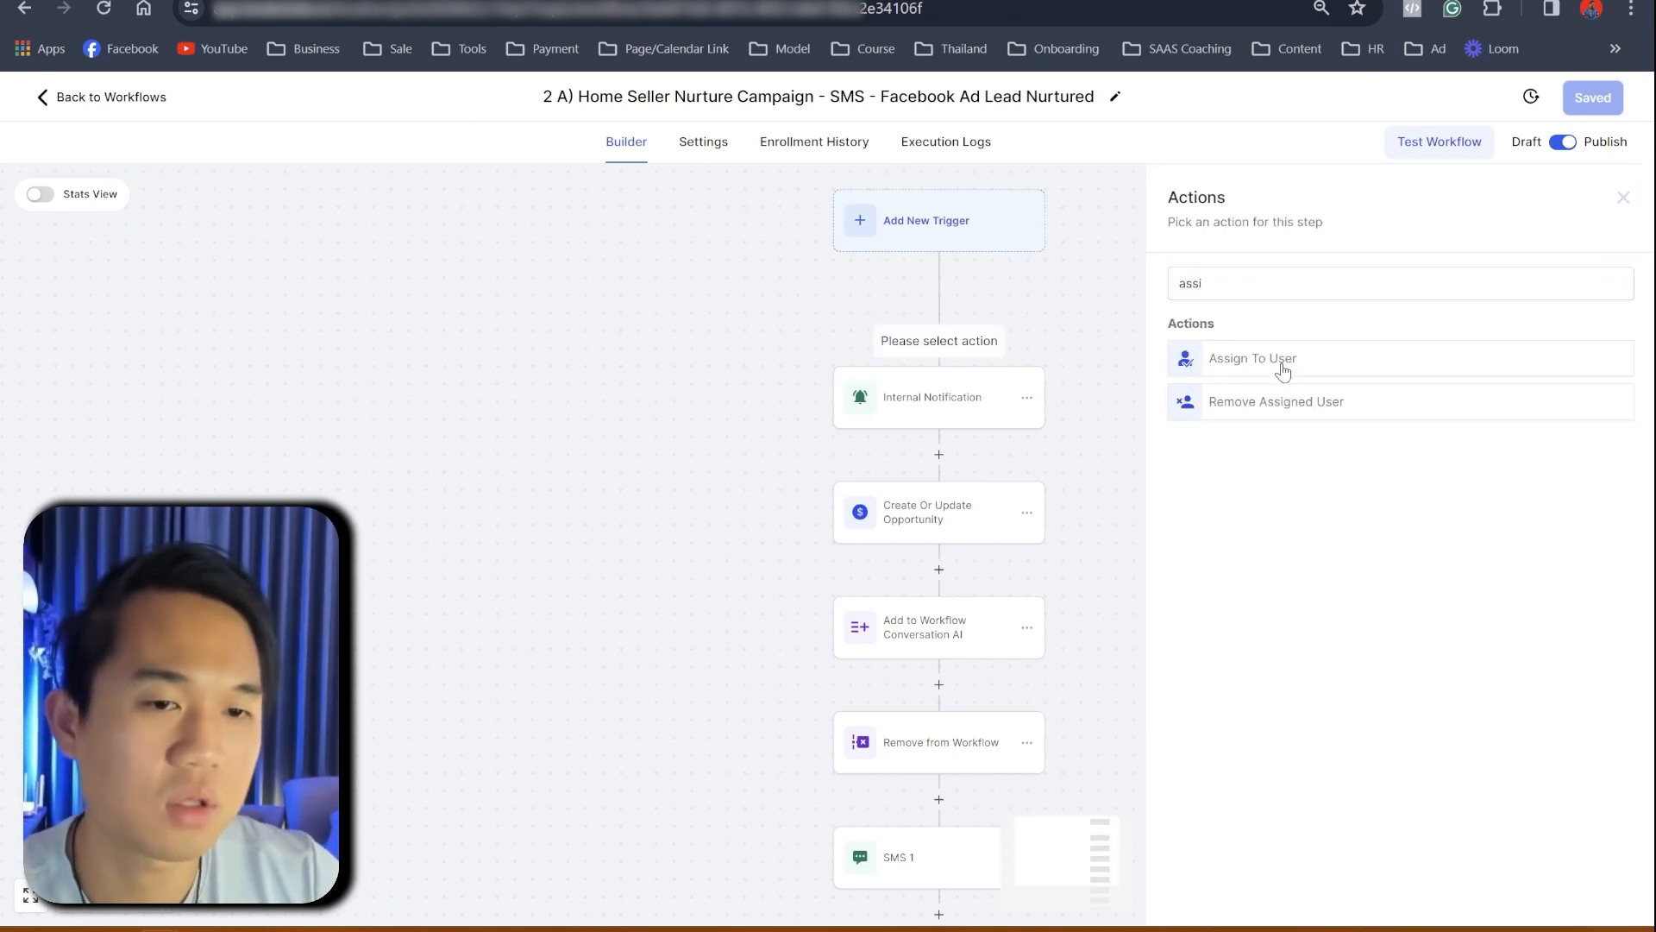
pyautogui.click(1249, 422)
pyautogui.click(1206, 535)
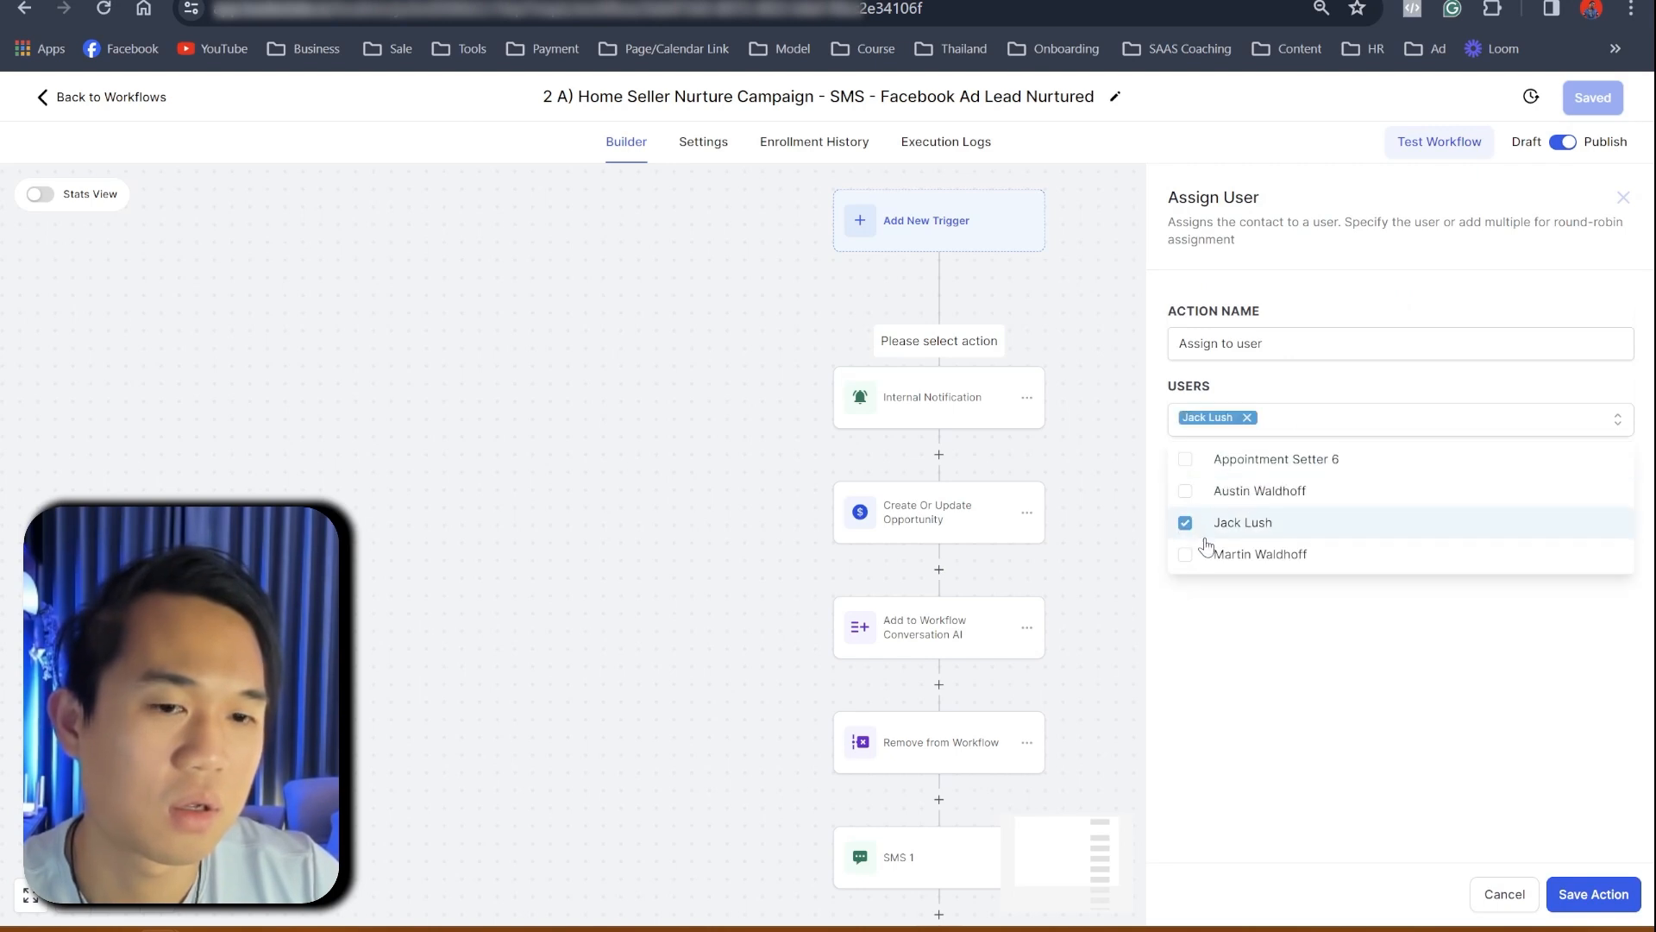
pyautogui.click(1592, 895)
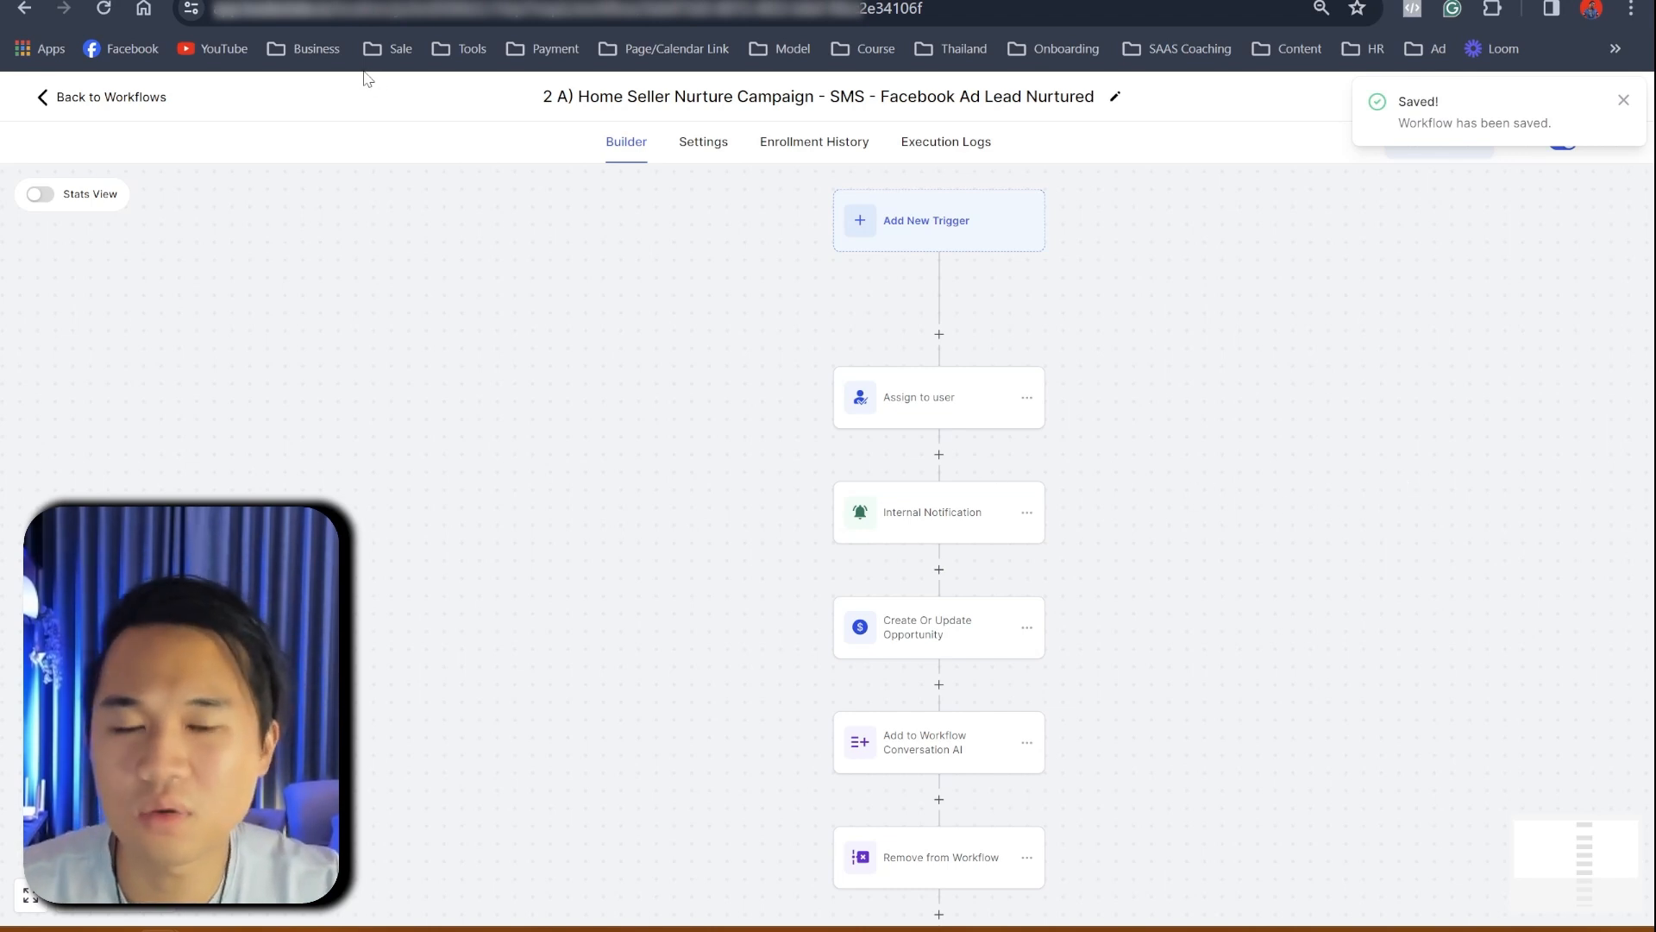
pyautogui.click(1624, 100)
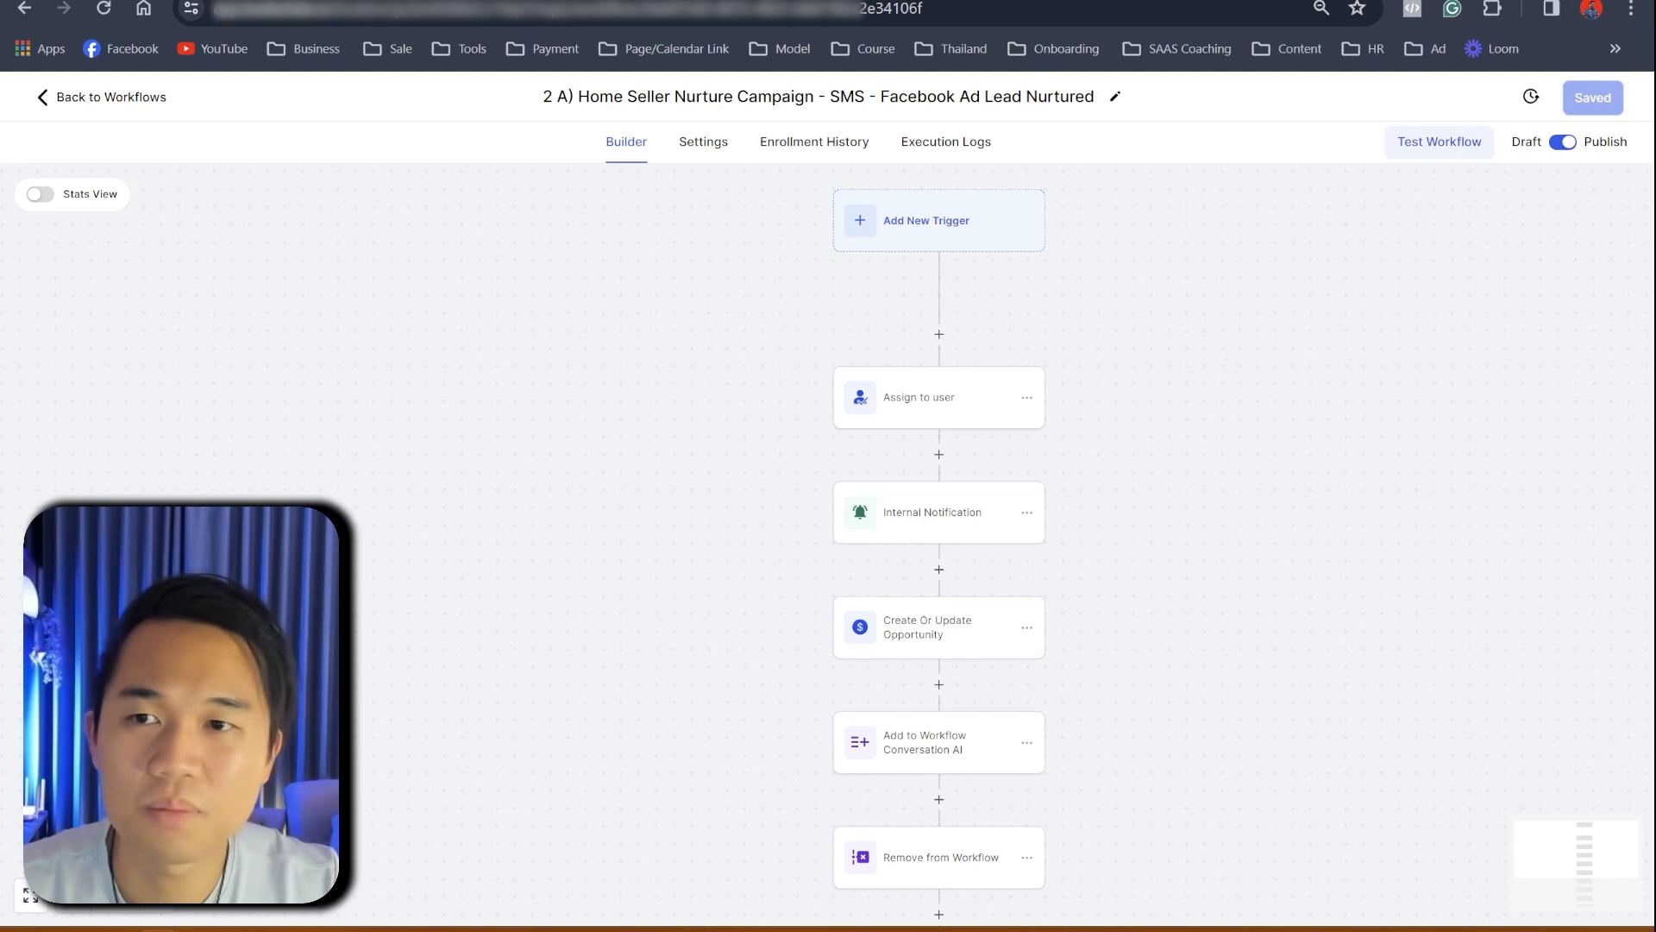
# - Open the '- copy' seller campaign workflow in the Conversation AI [Real Estate Agent] folder
pyautogui.hotkey('ctrl', 'Tab')
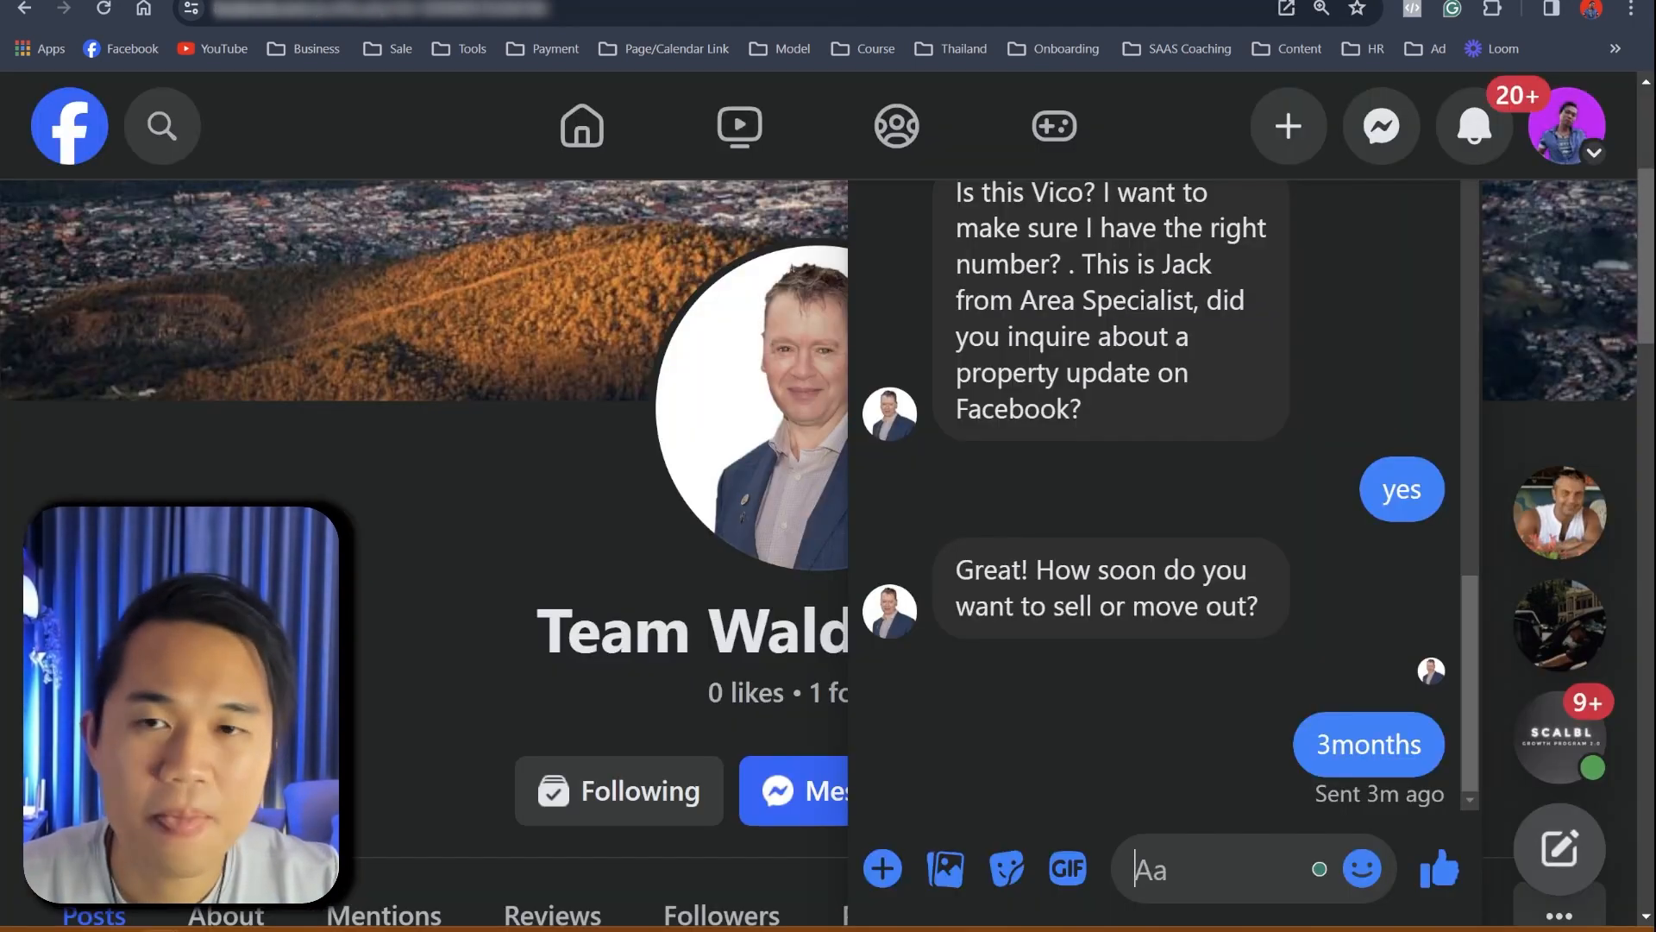
pyautogui.hotkey('ctrl', 'shift', 'Tab')
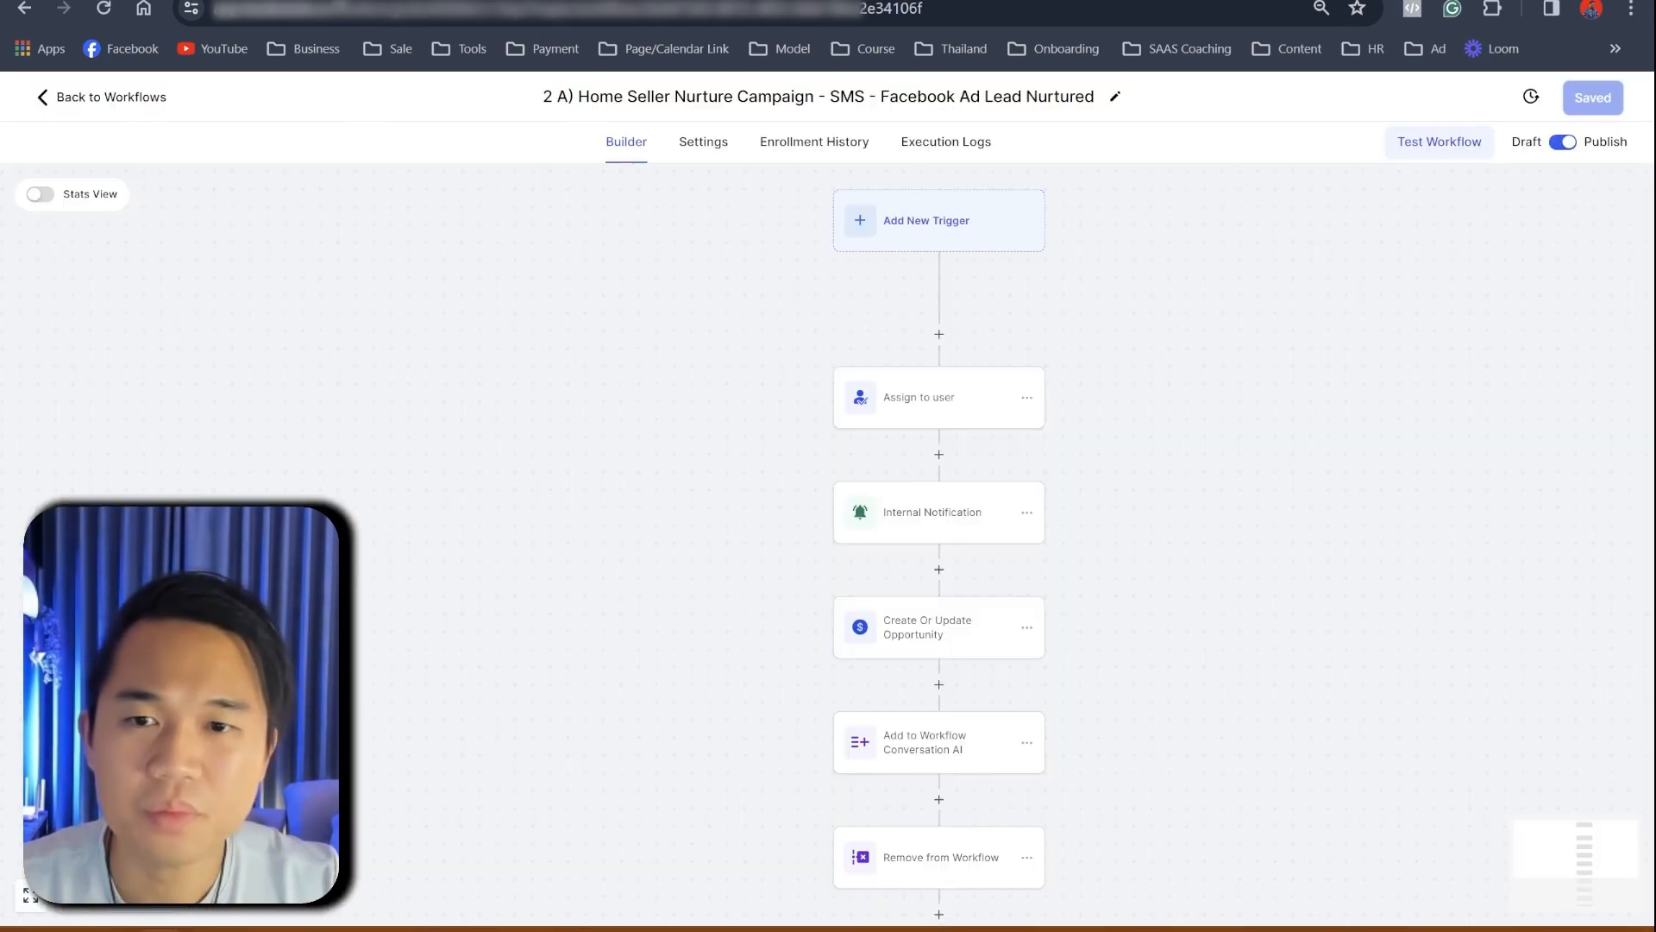
pyautogui.click(69, 114)
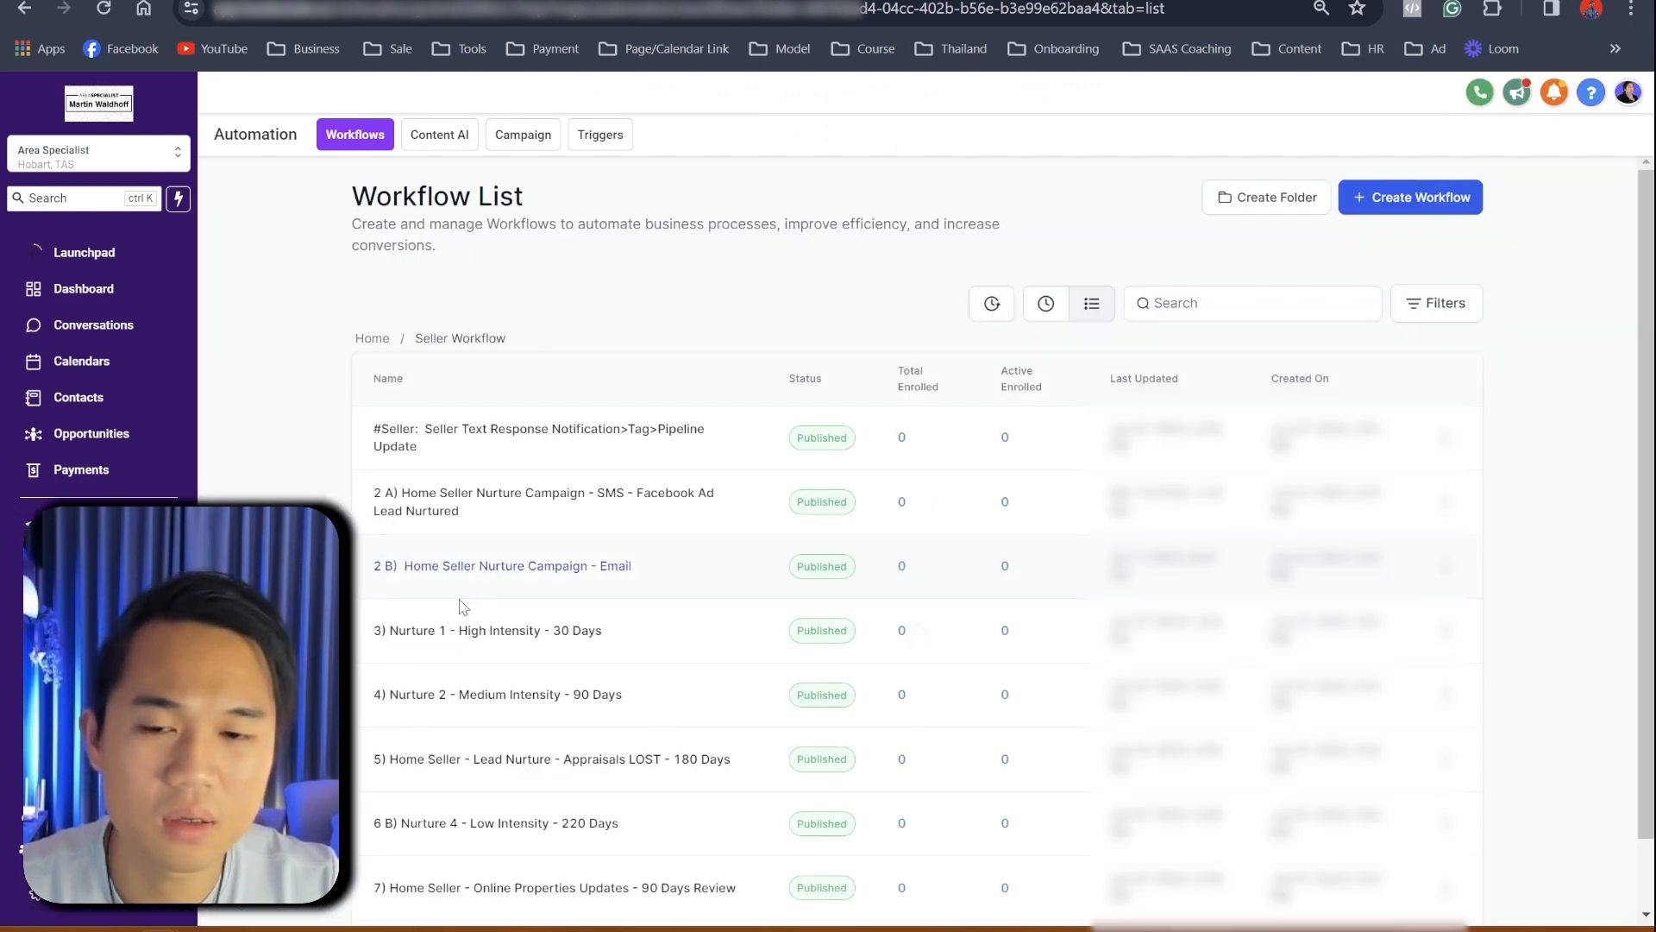
pyautogui.click(373, 338)
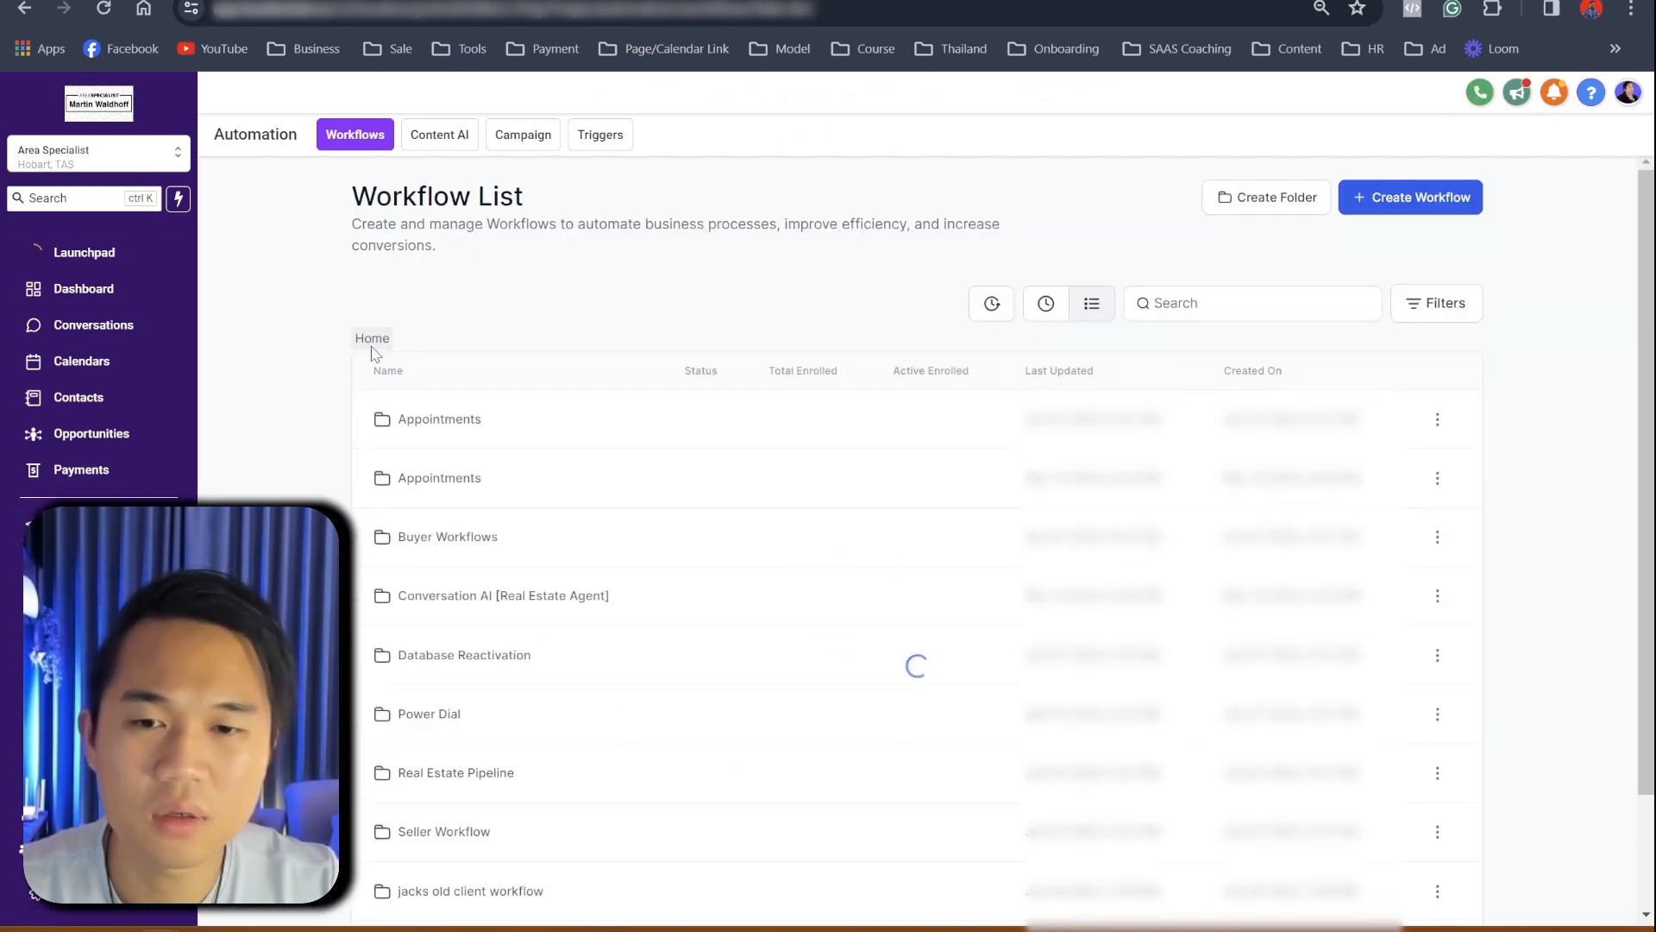
pyautogui.scroll(-2, 604, 651)
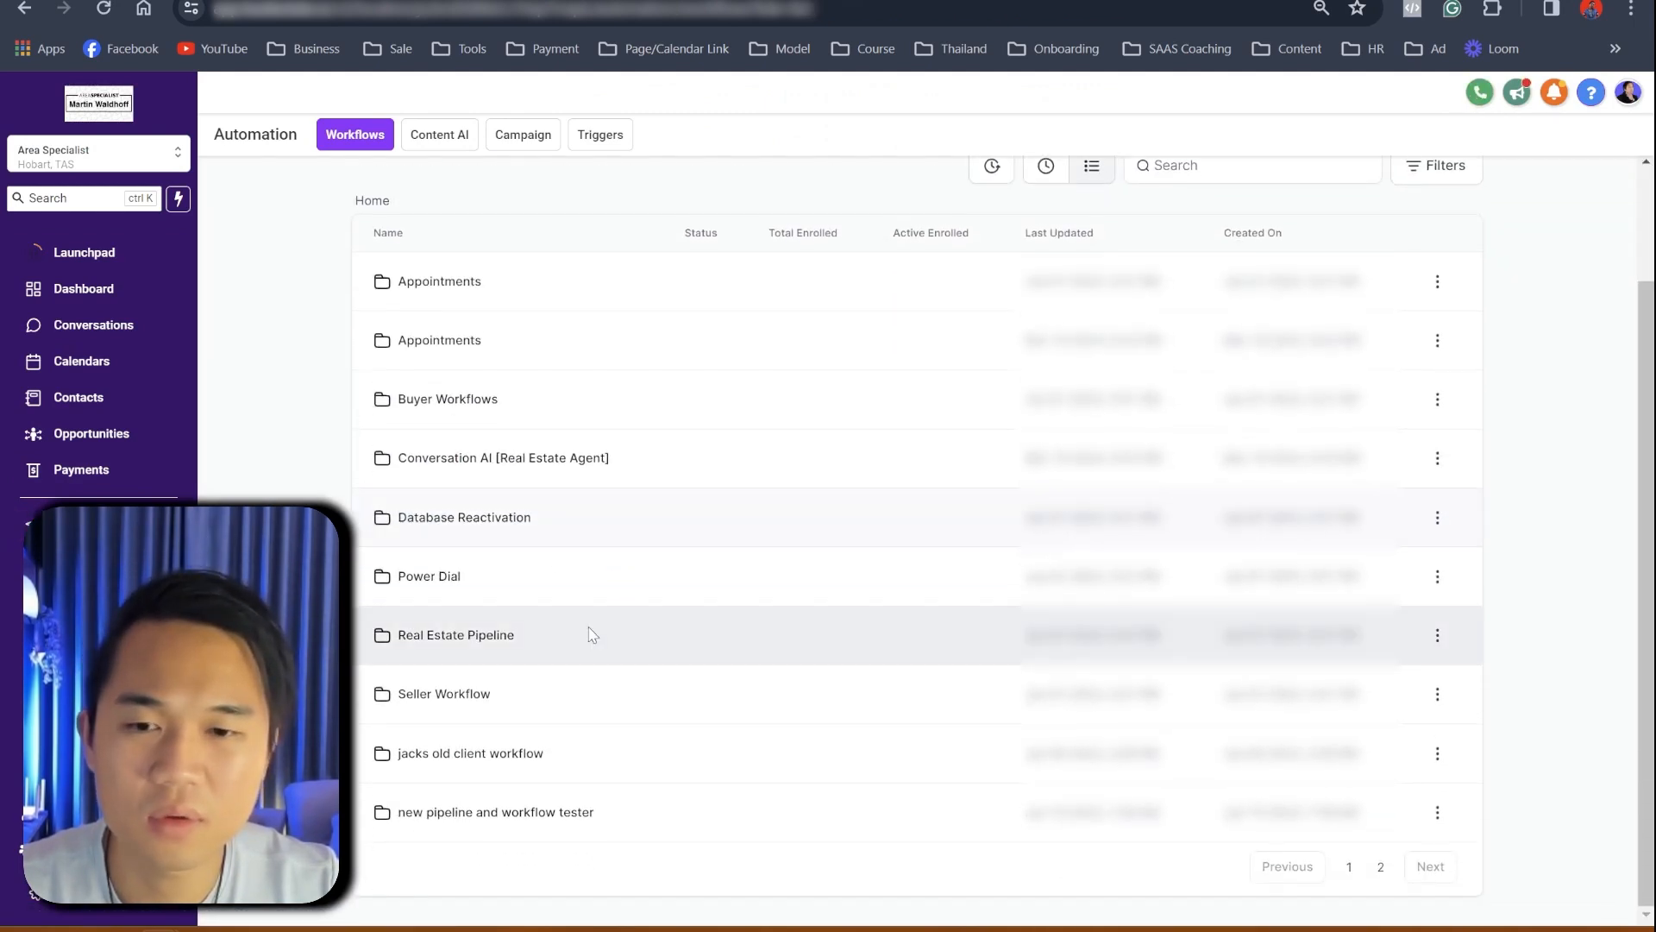
pyautogui.click(524, 468)
pyautogui.click(516, 503)
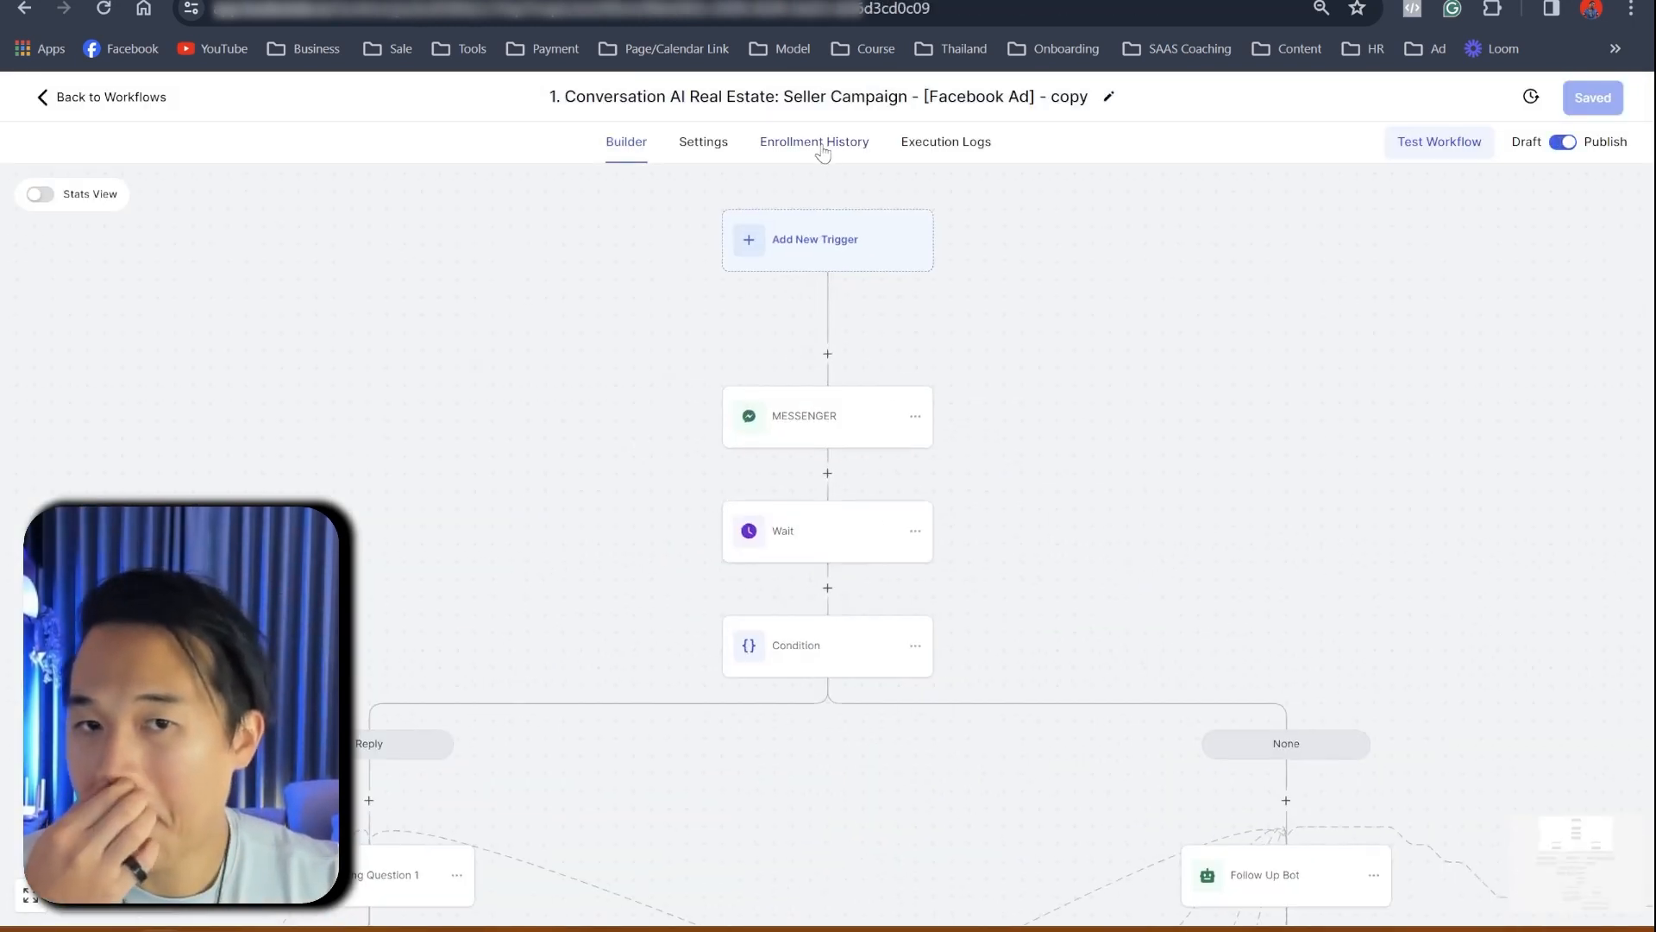
# - View its enrollment history, confirming the test contact is processing at the conversation AI step
pyautogui.click(822, 151)
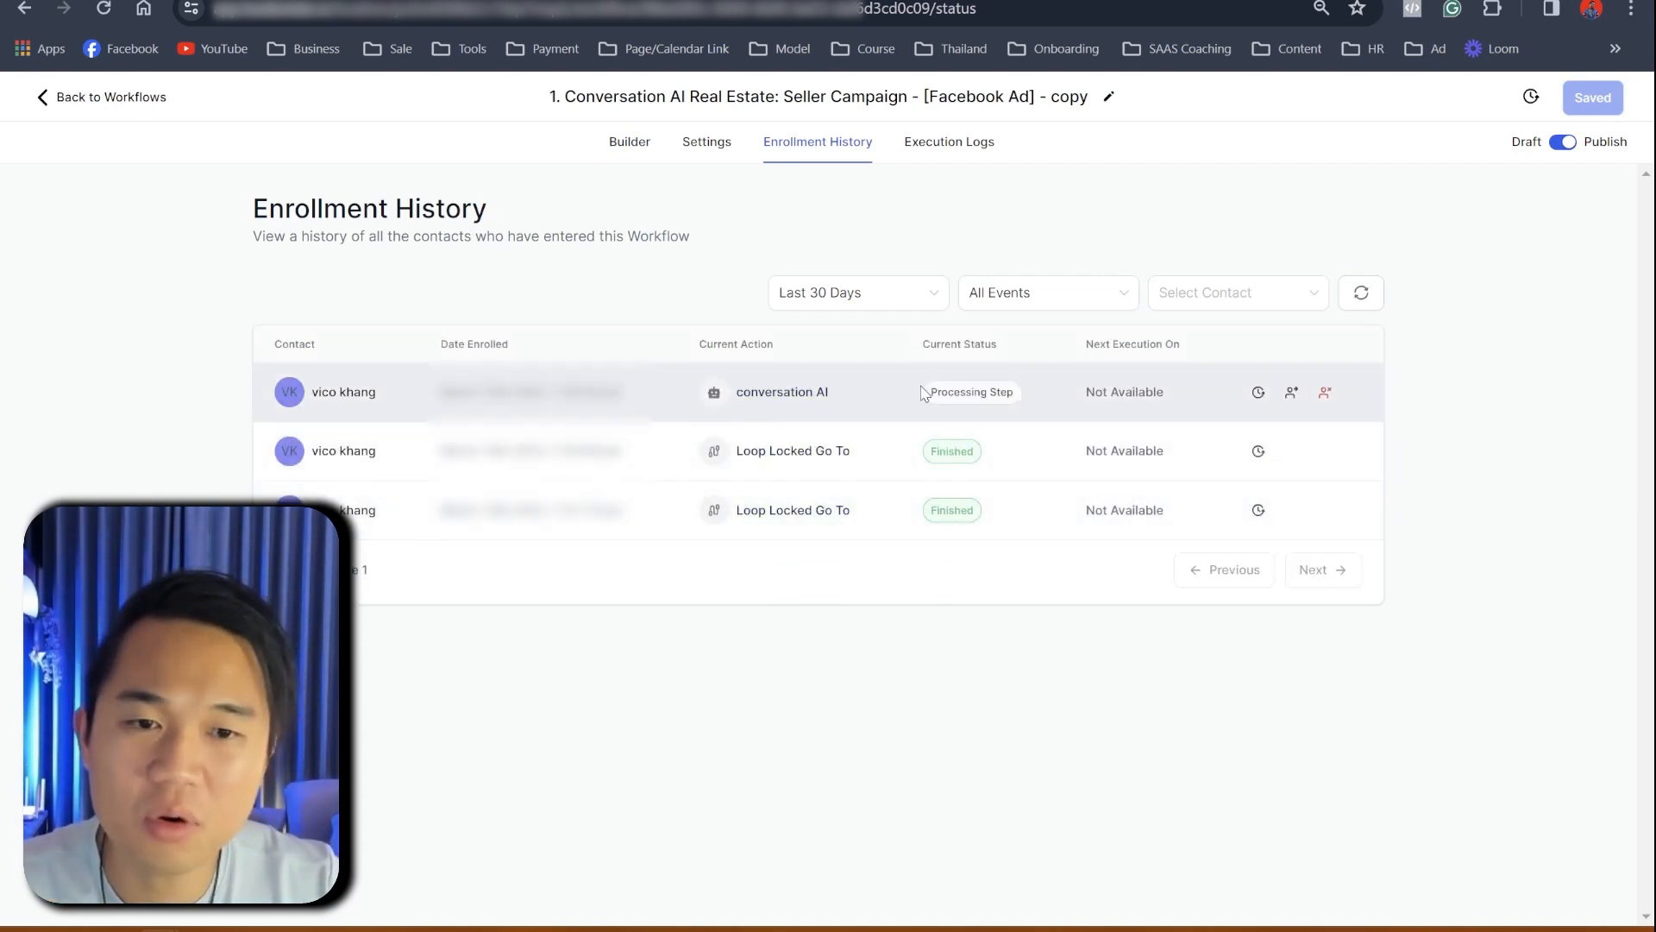
pyautogui.moveTo(922, 393); pyautogui.dragTo(1023, 395)
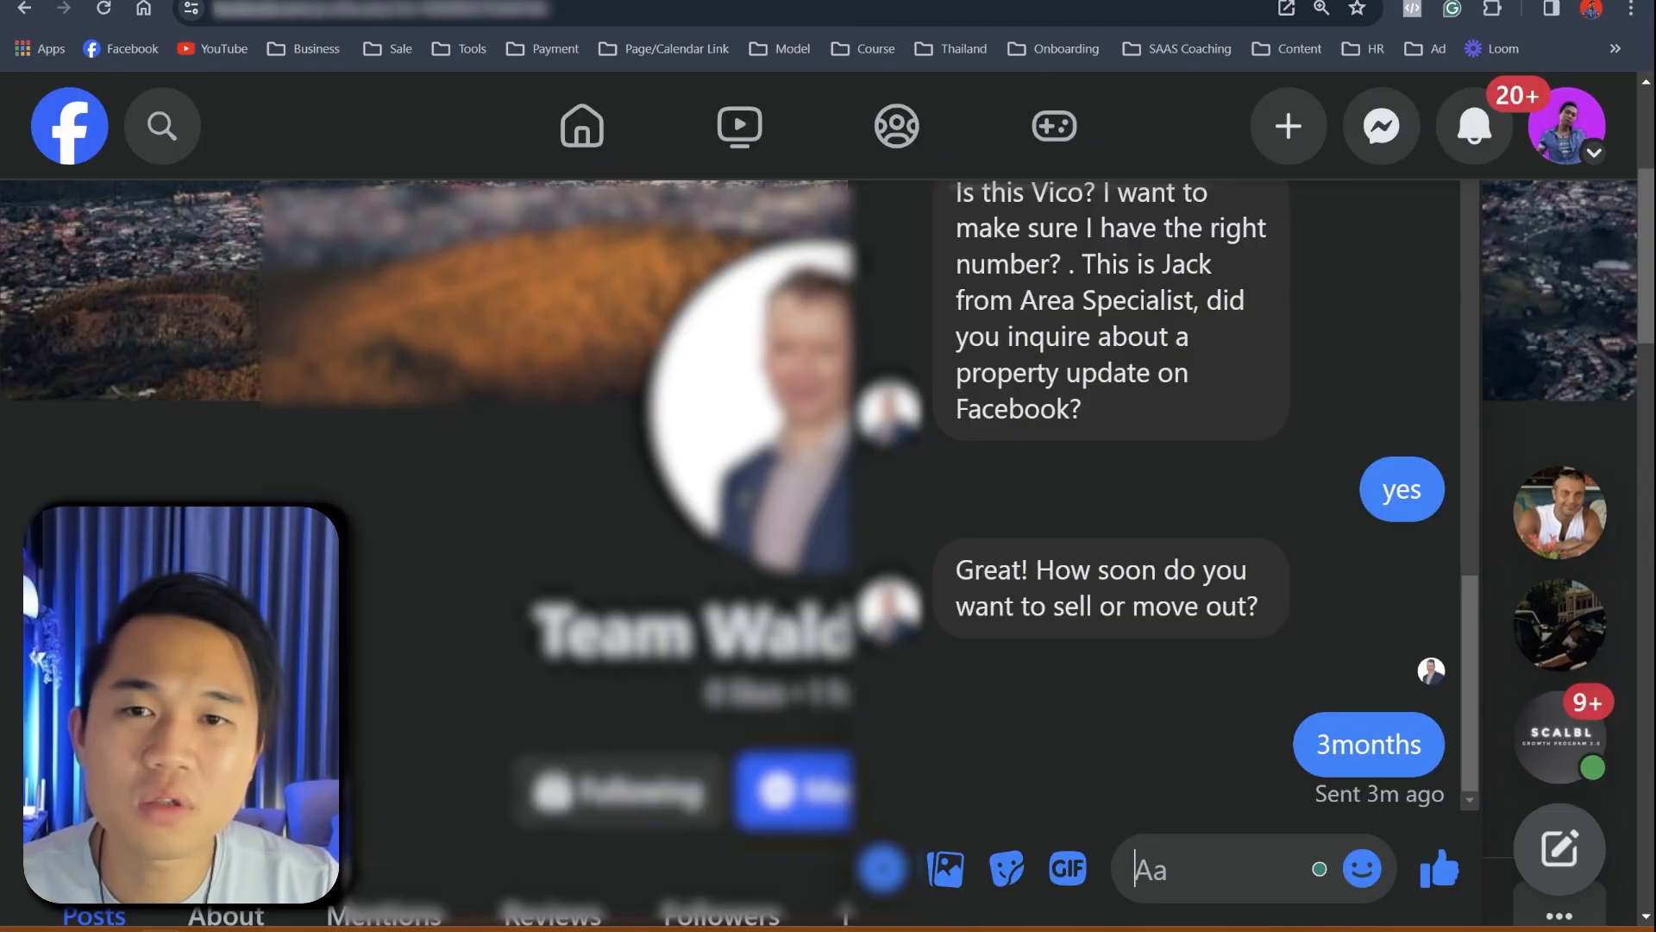
pyautogui.scroll(-4, 1202, 742)
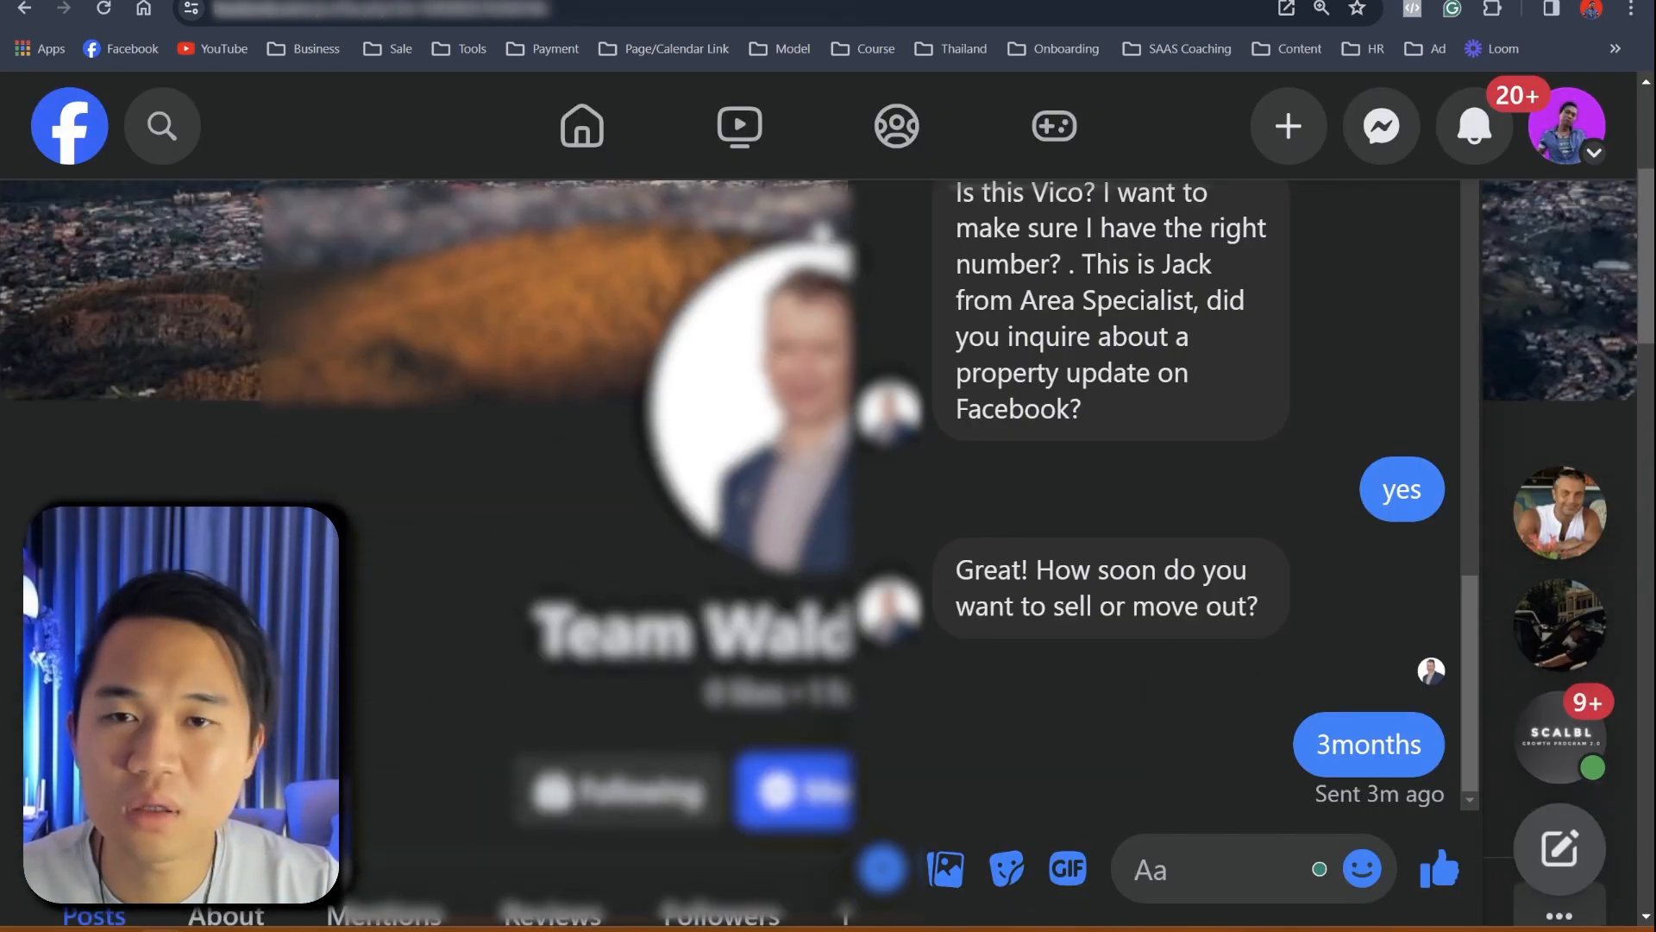
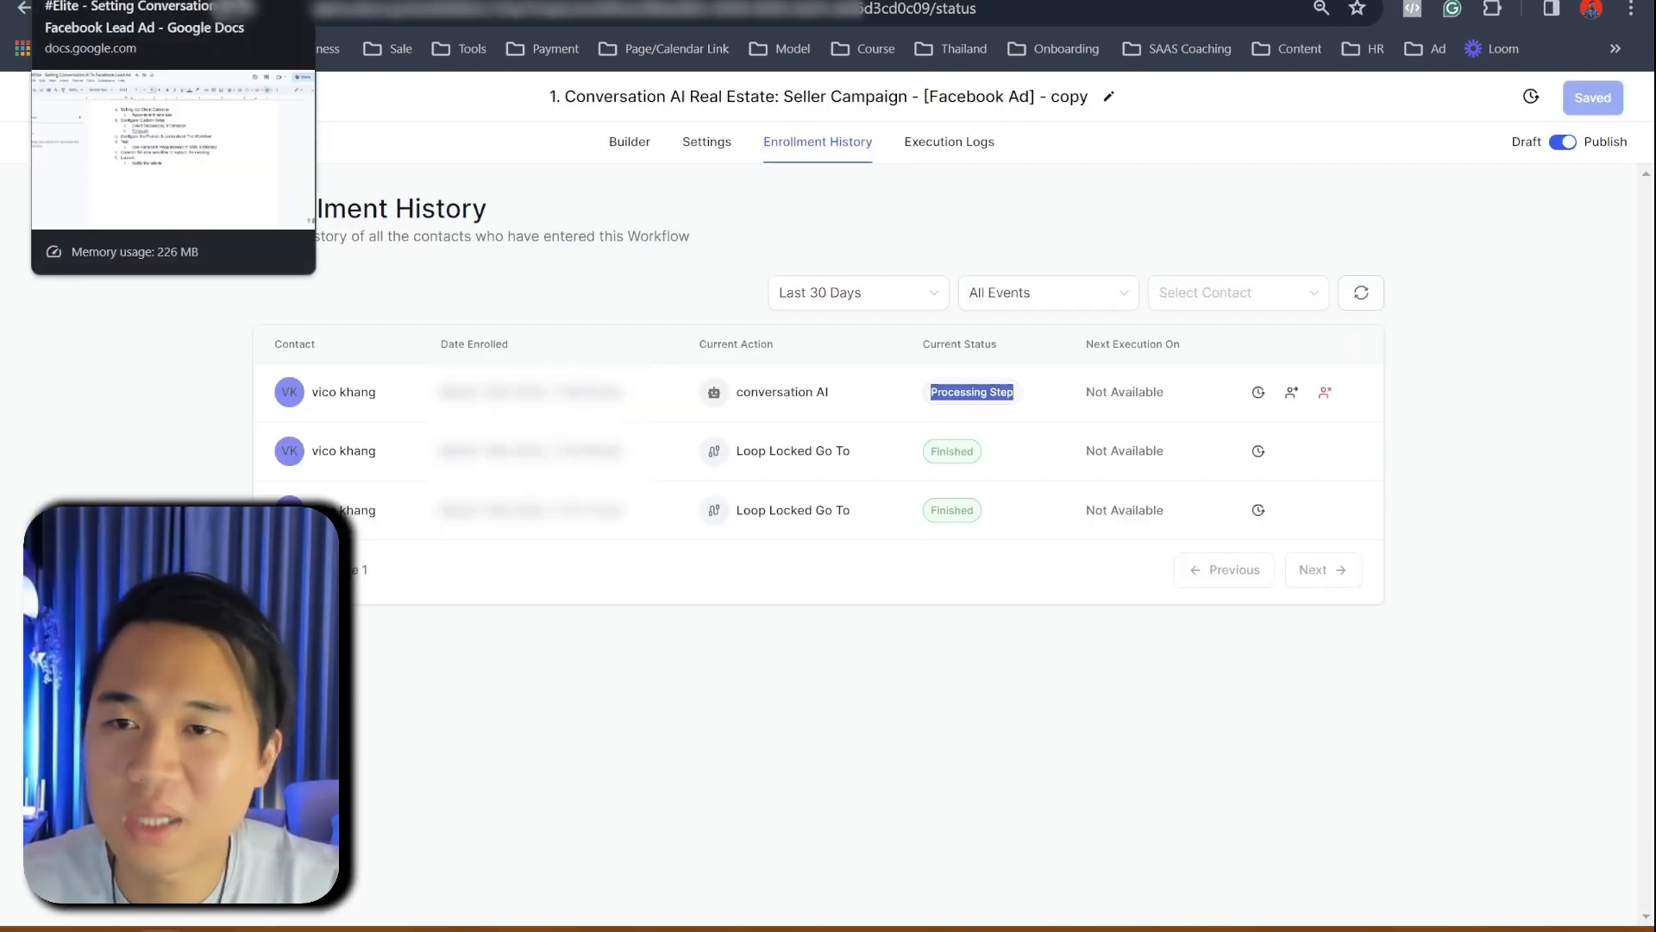
# - Switch to the '#Elite - Setting Conversation AI To Facebook Lead Ad' Google Docs checklist
pyautogui.click(95, 1)
# - Review the checklist, selecting the Launch item with its sub-item and the workflow-connection line
pyautogui.scroll(4, 692, 544)
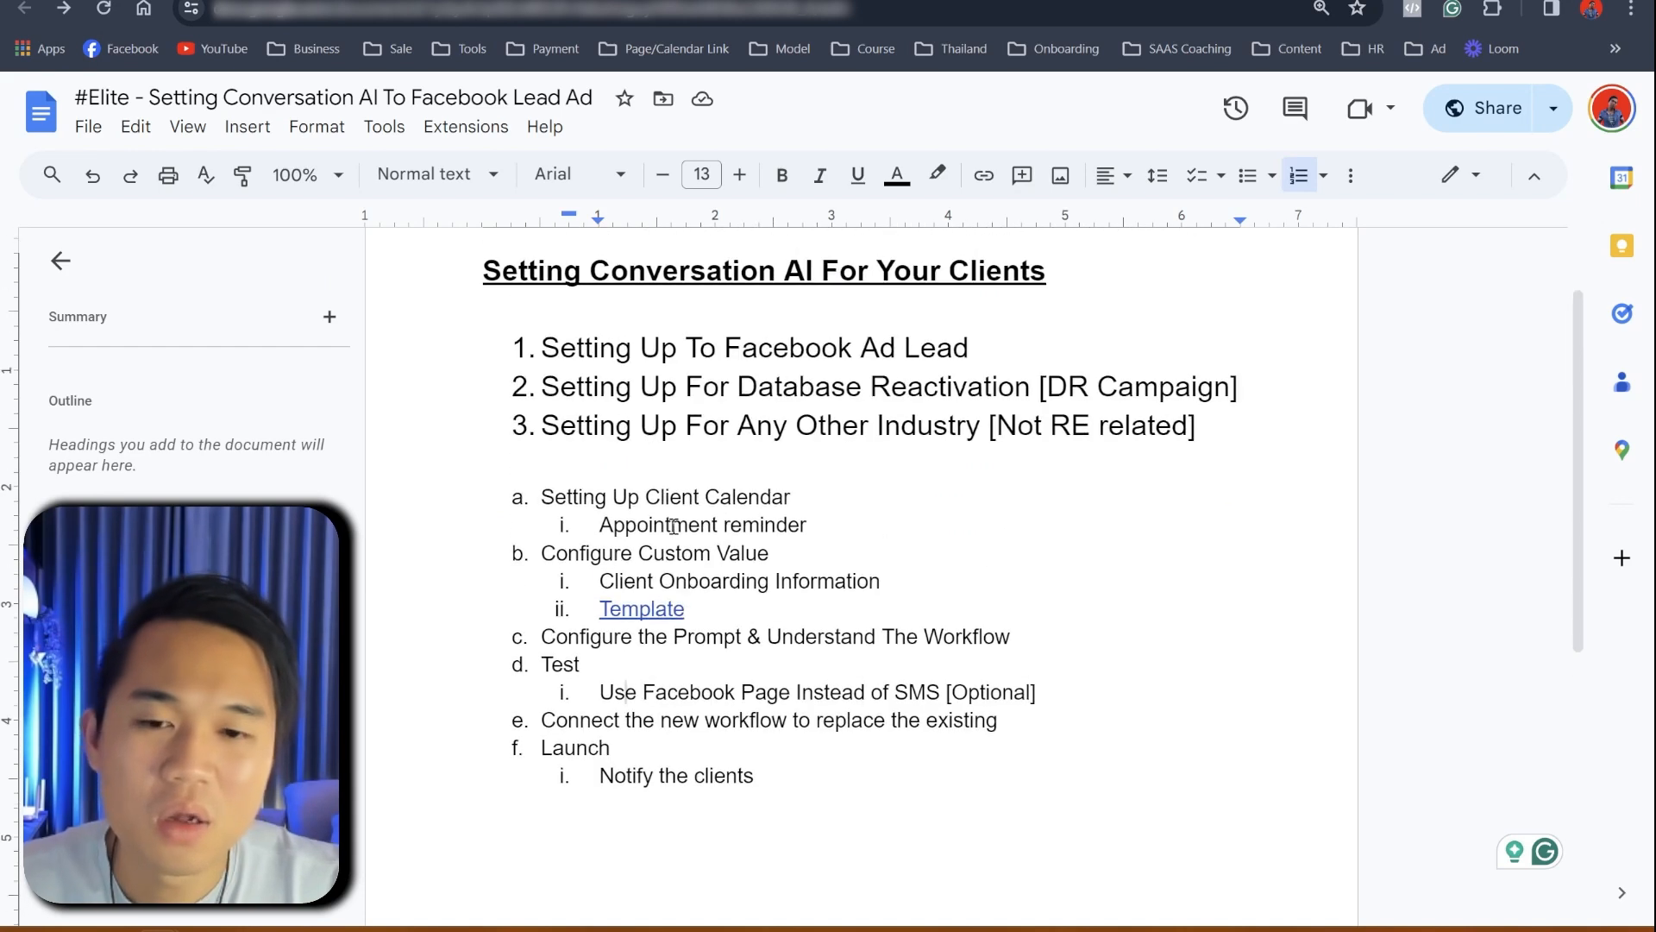
pyautogui.scroll(-4, 671, 690)
pyautogui.moveTo(541, 528); pyautogui.dragTo(820, 579)
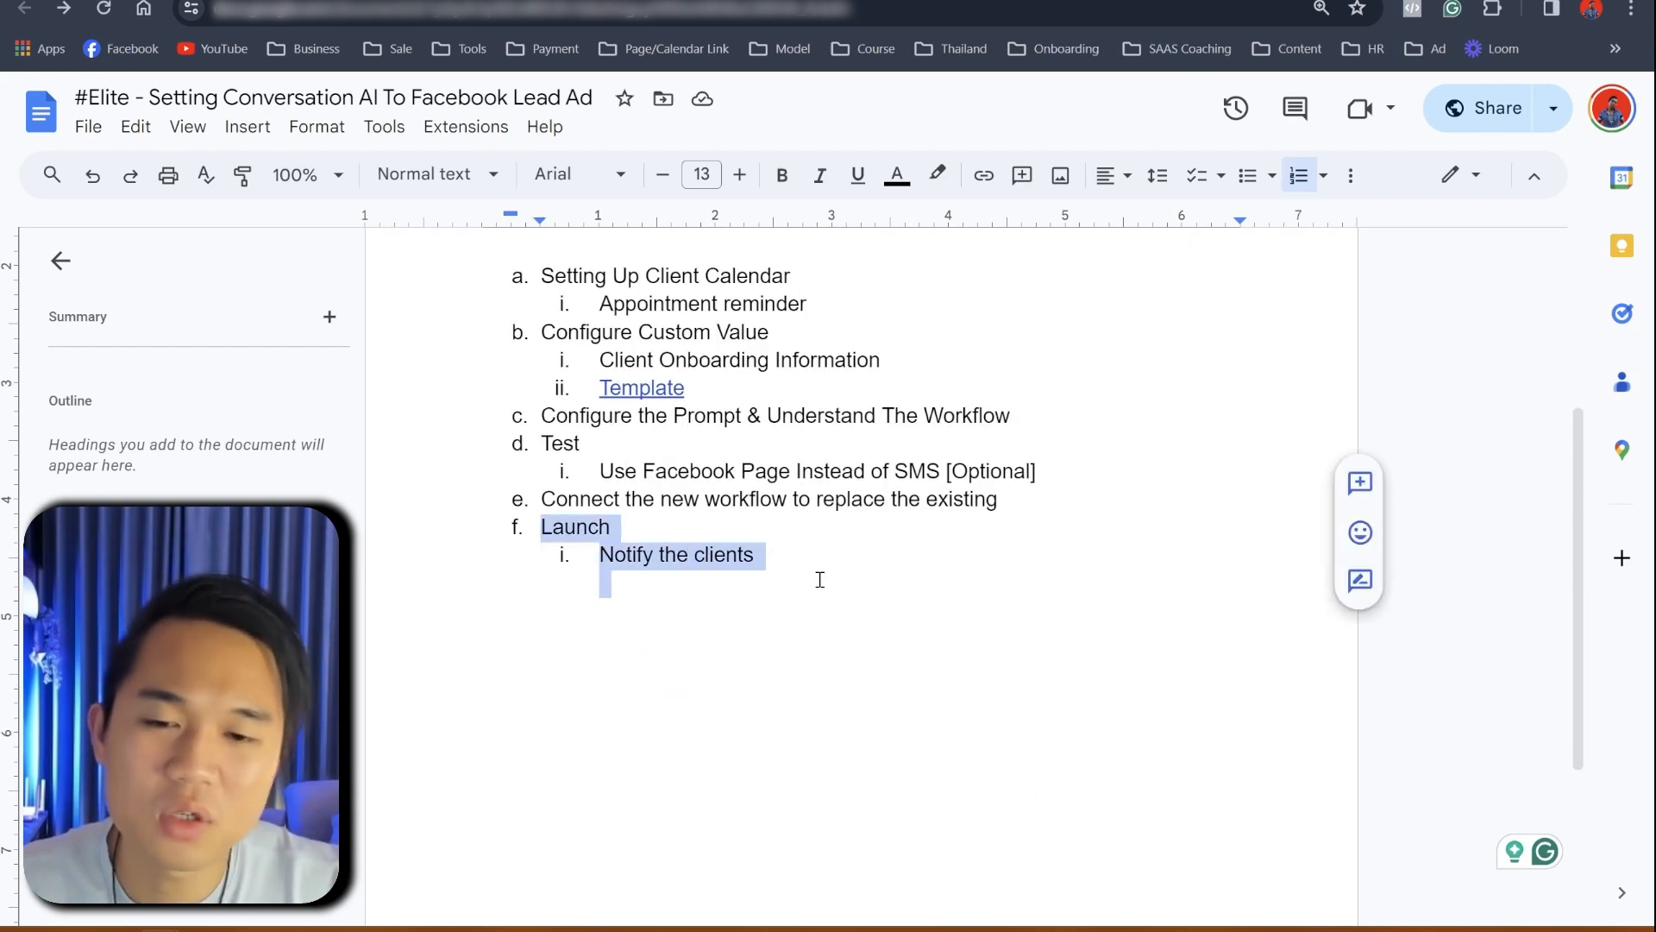
pyautogui.scroll(3, 813, 584)
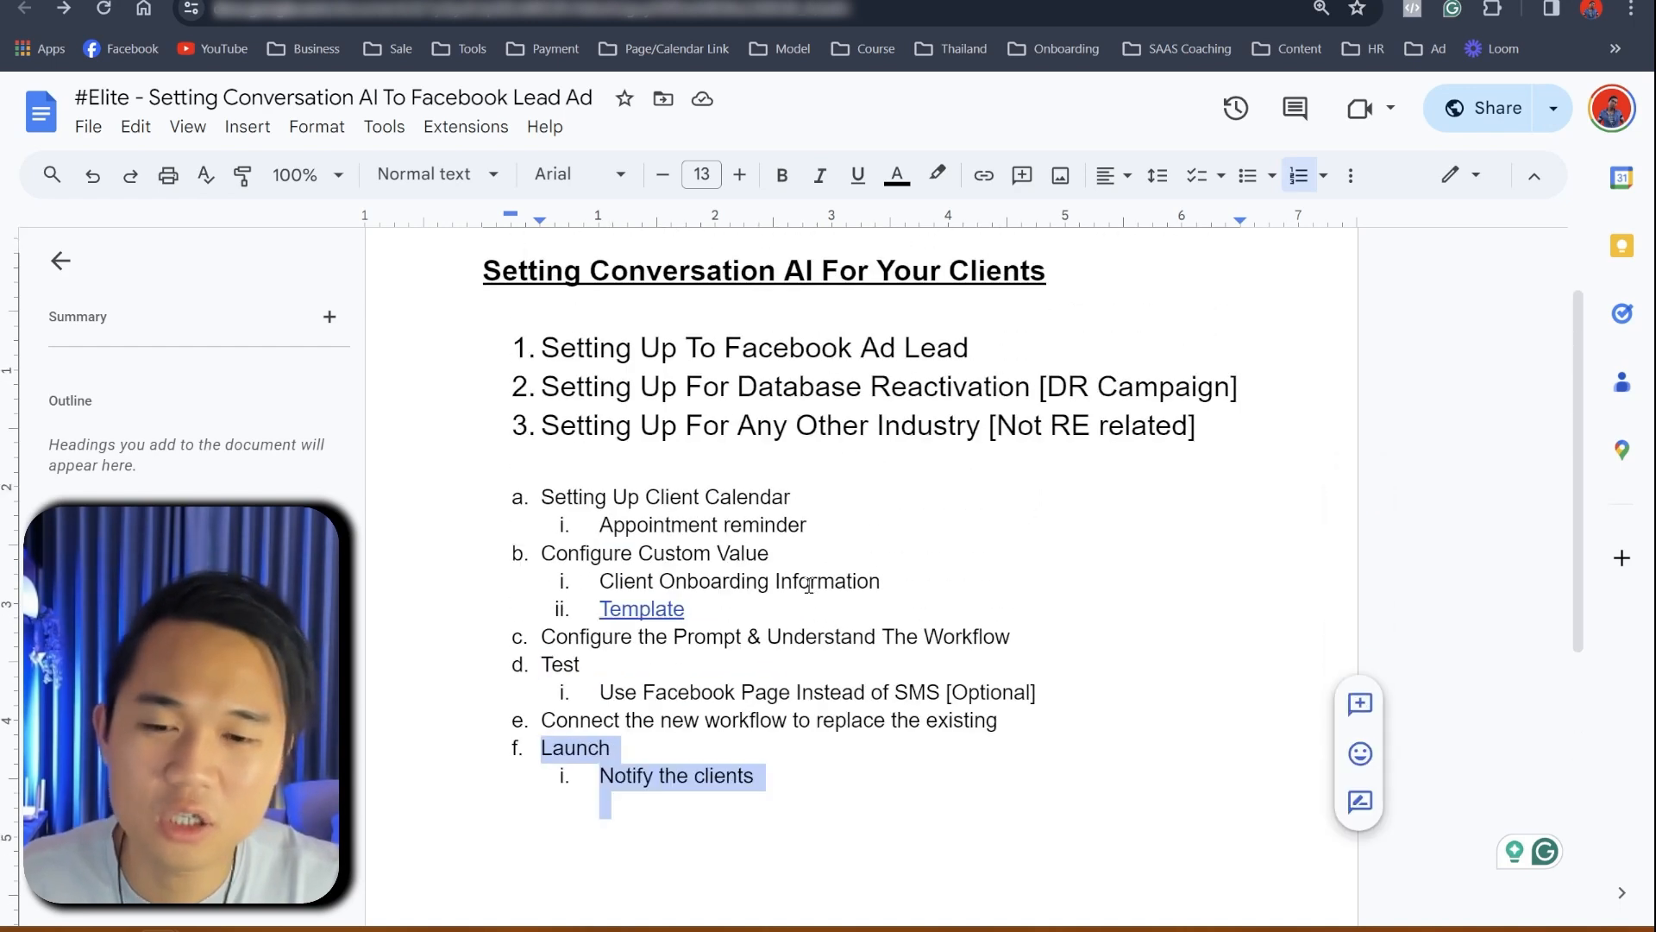
pyautogui.scroll(1, 797, 570)
pyautogui.scroll(-2, 797, 569)
pyautogui.moveTo(540, 609); pyautogui.dragTo(966, 607)
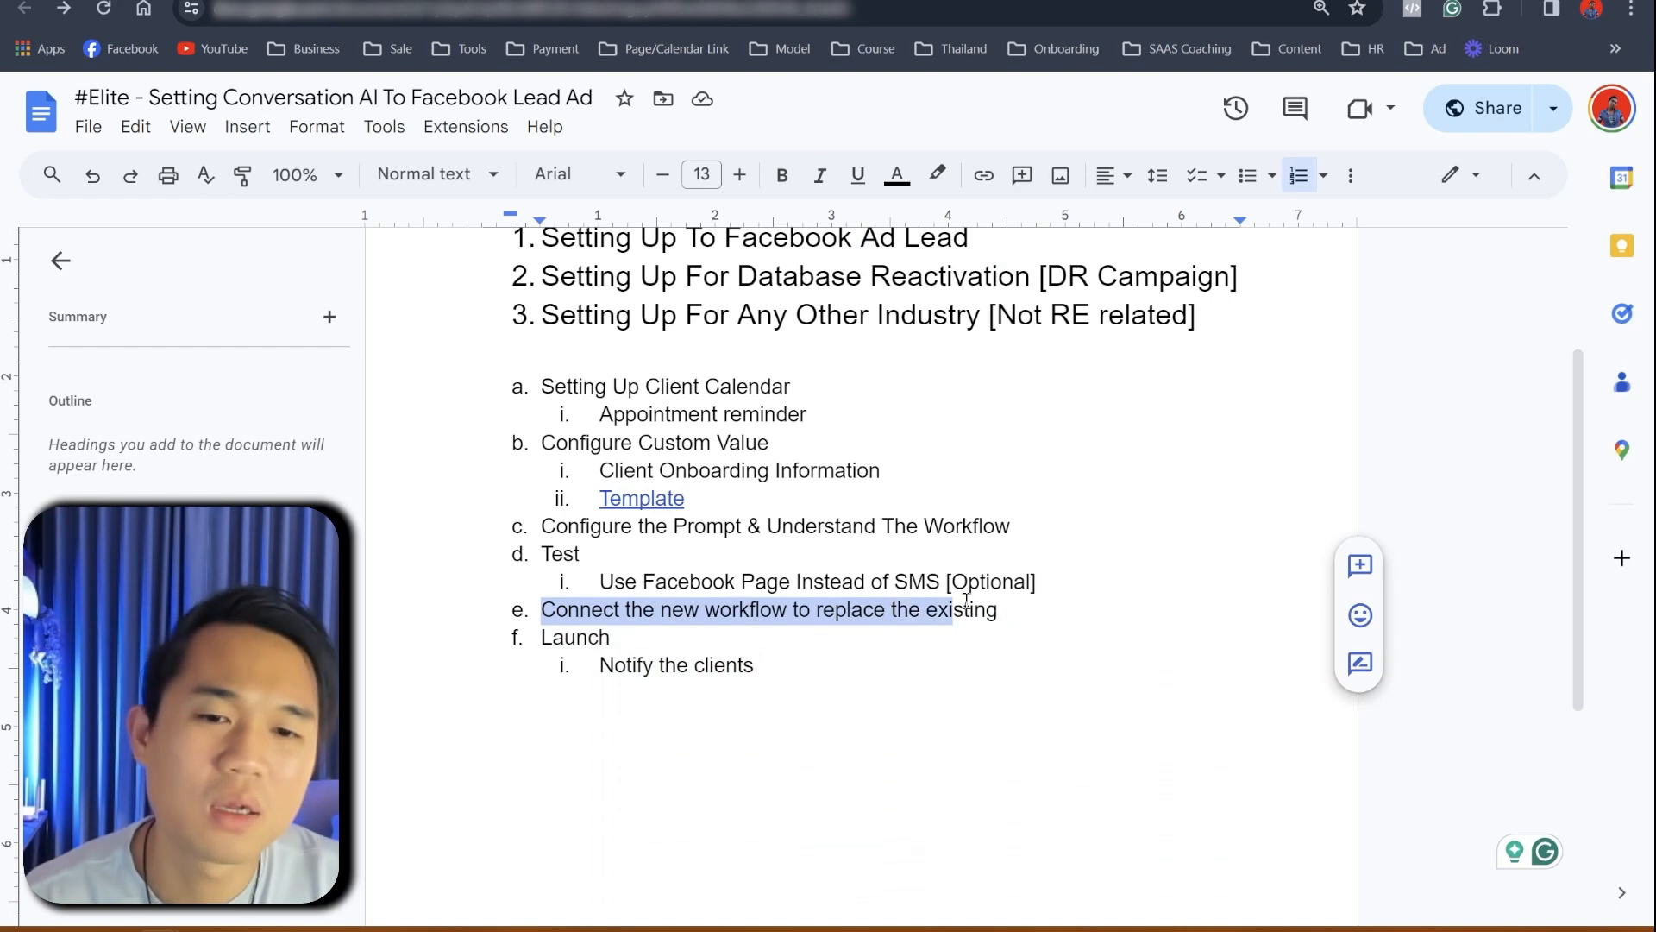
# - Under item e, add sub-points on allocating an assigned user for {{user.name}} and 'Tag/Opportunity/Pipeline'
pyautogui.click(1018, 608)
pyautogui.press('Return')
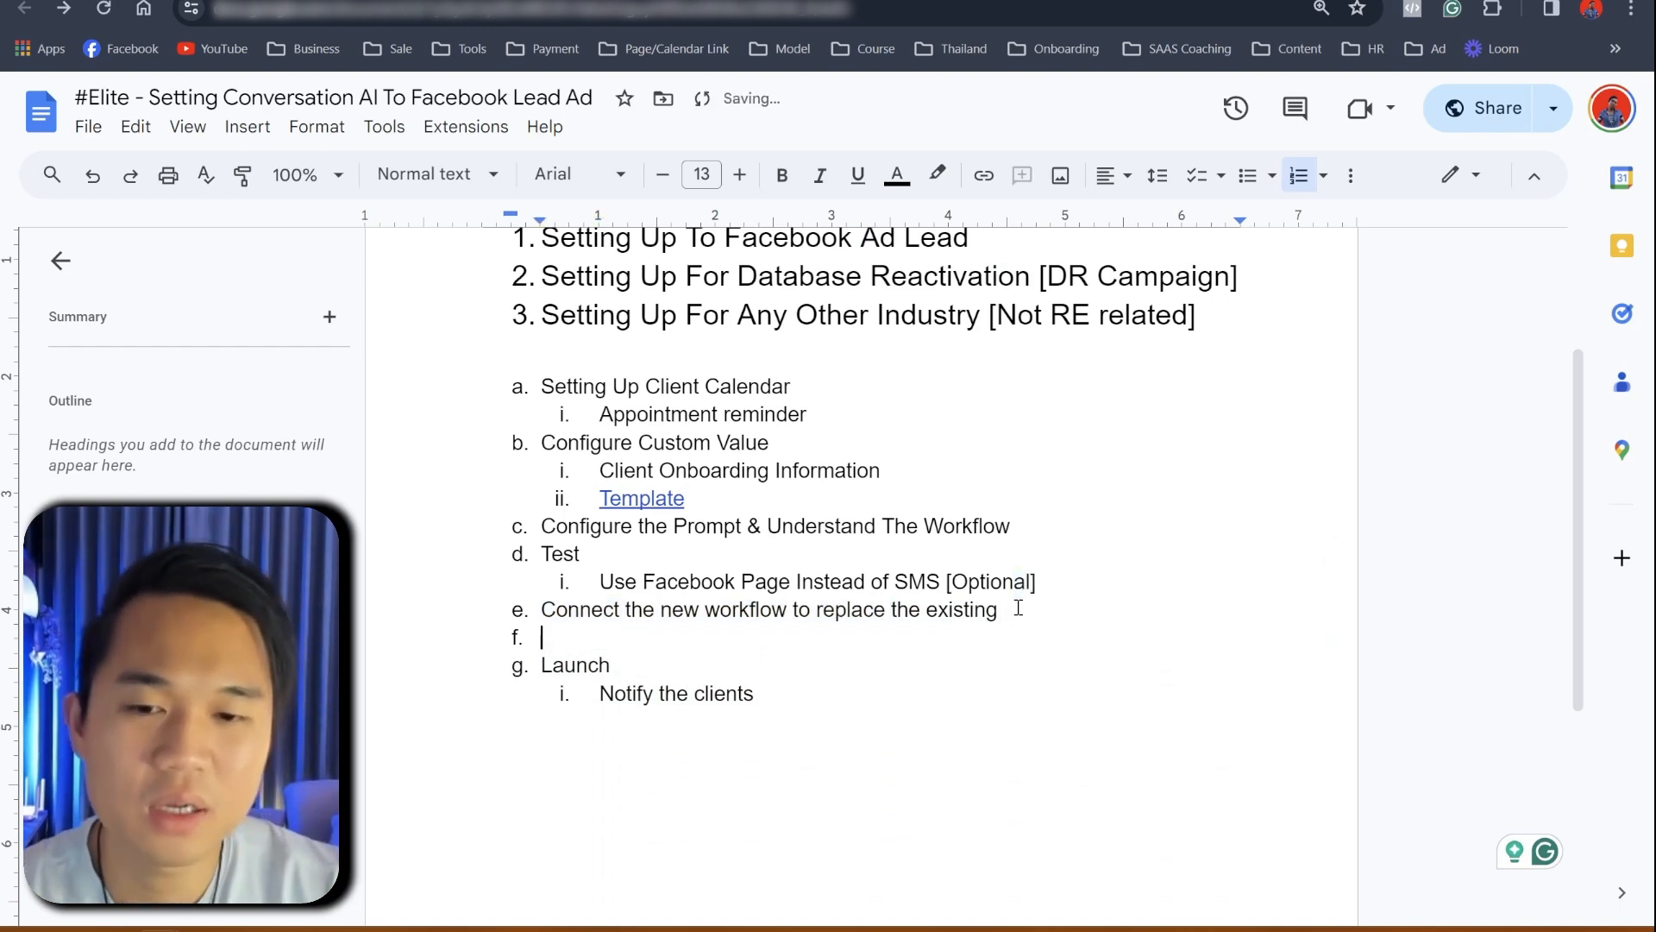
pyautogui.press('Tab')
pyautogui.write('mak')
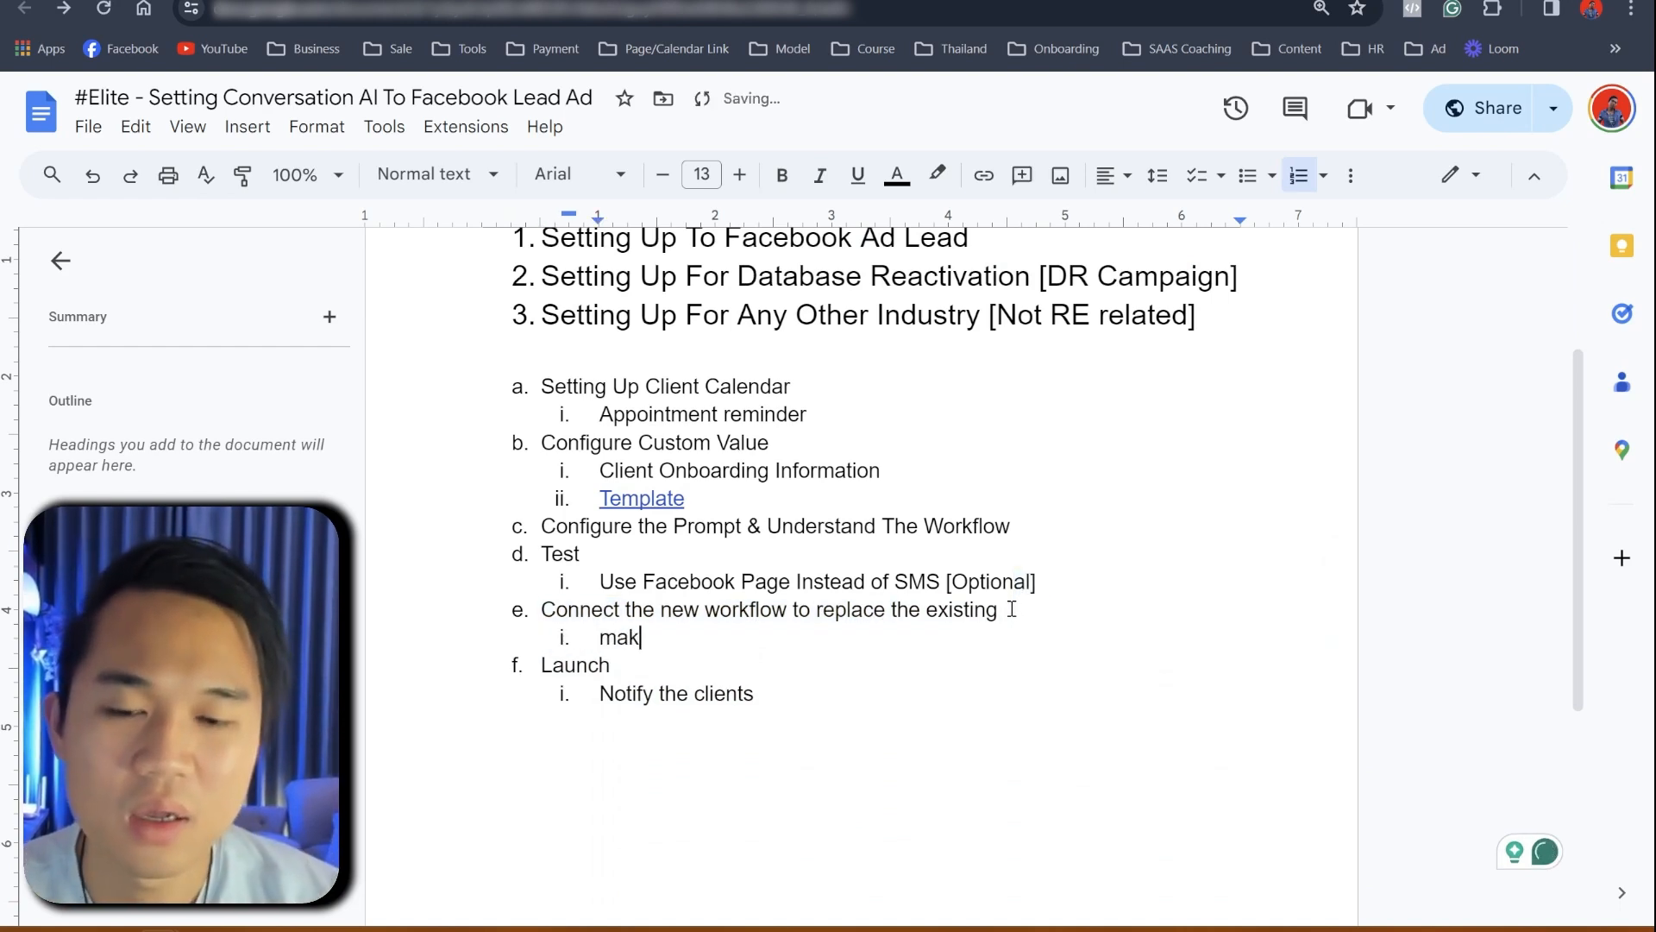
pyautogui.write('e sure that ')
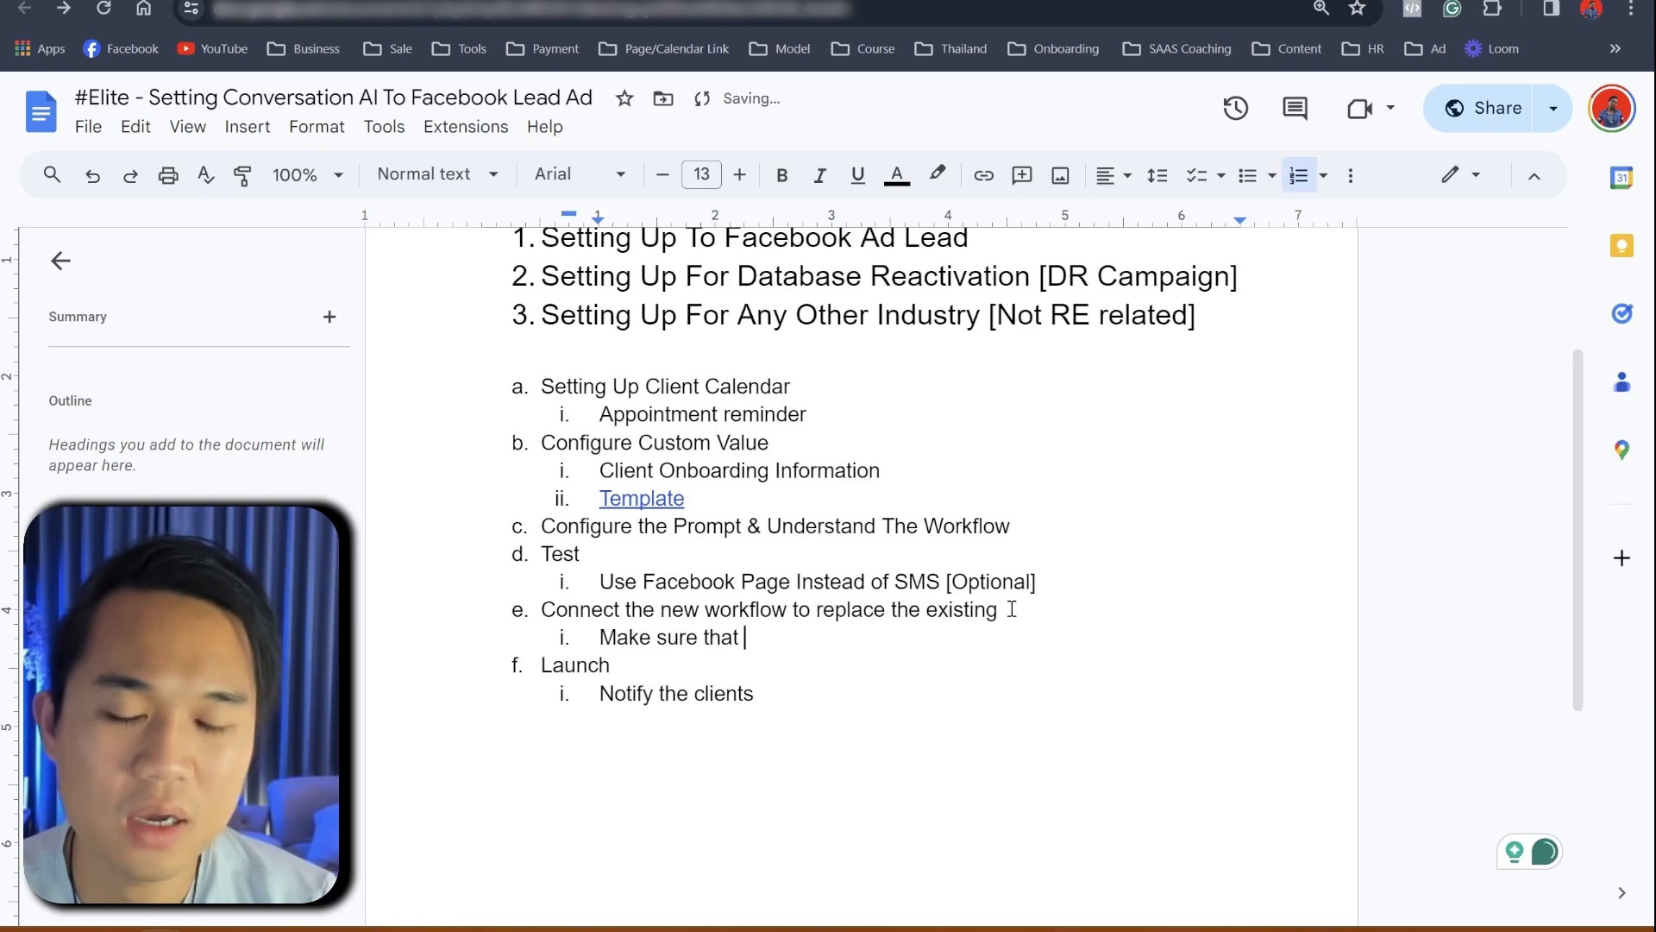
pyautogui.write('assign ')
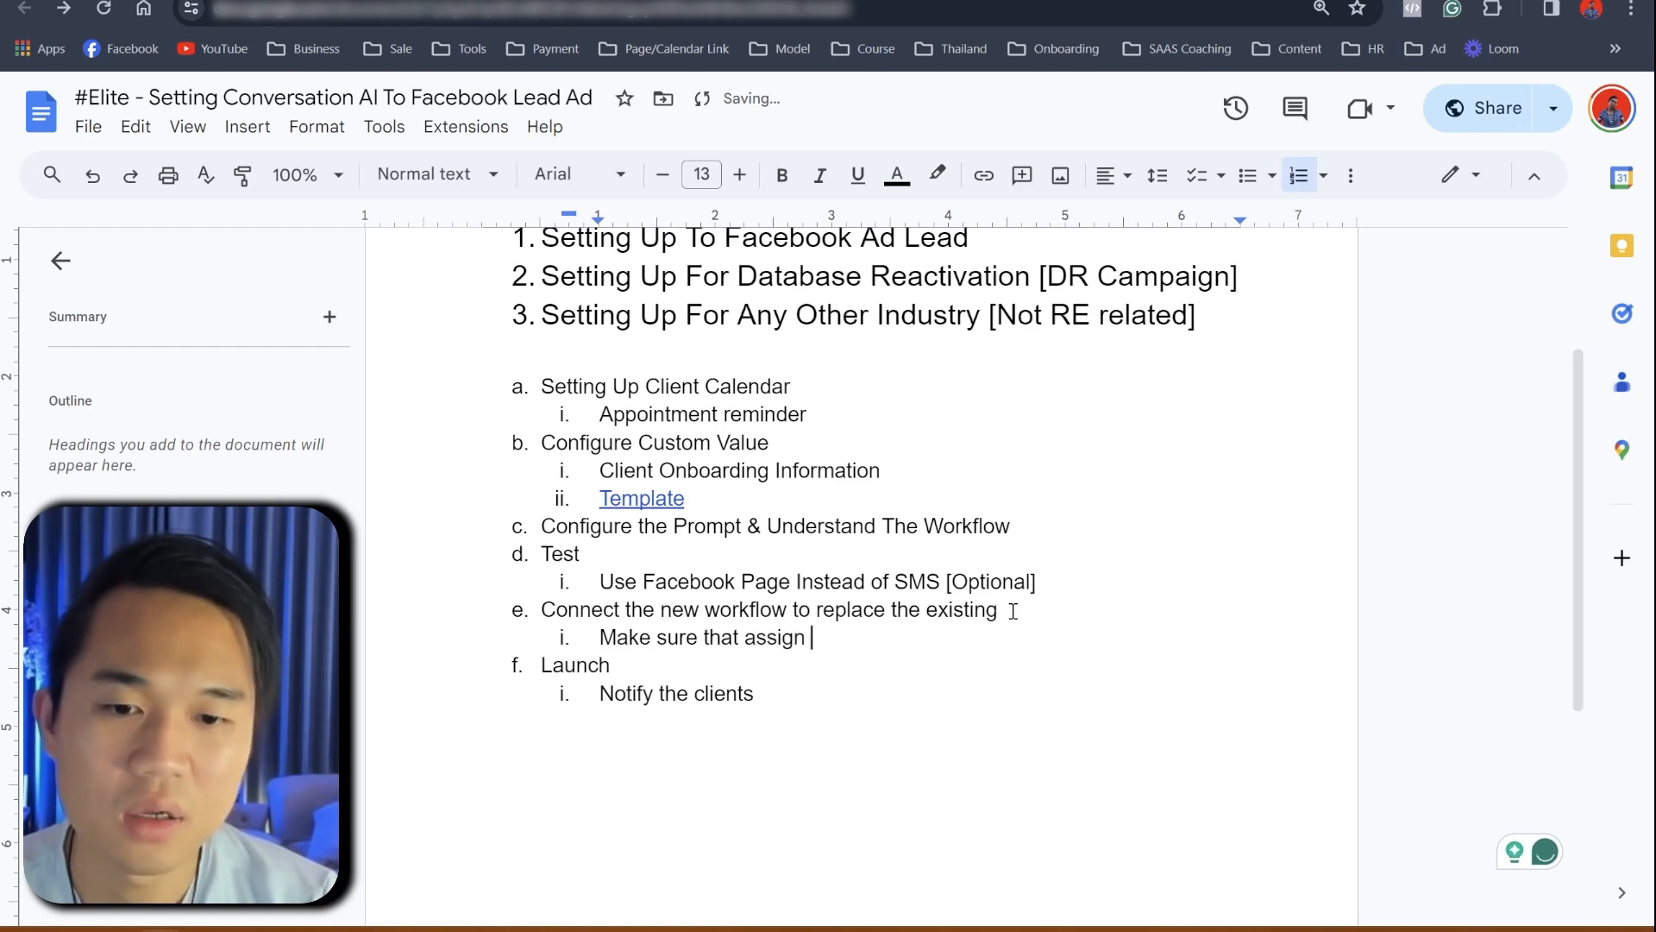
pyautogui.write('use')
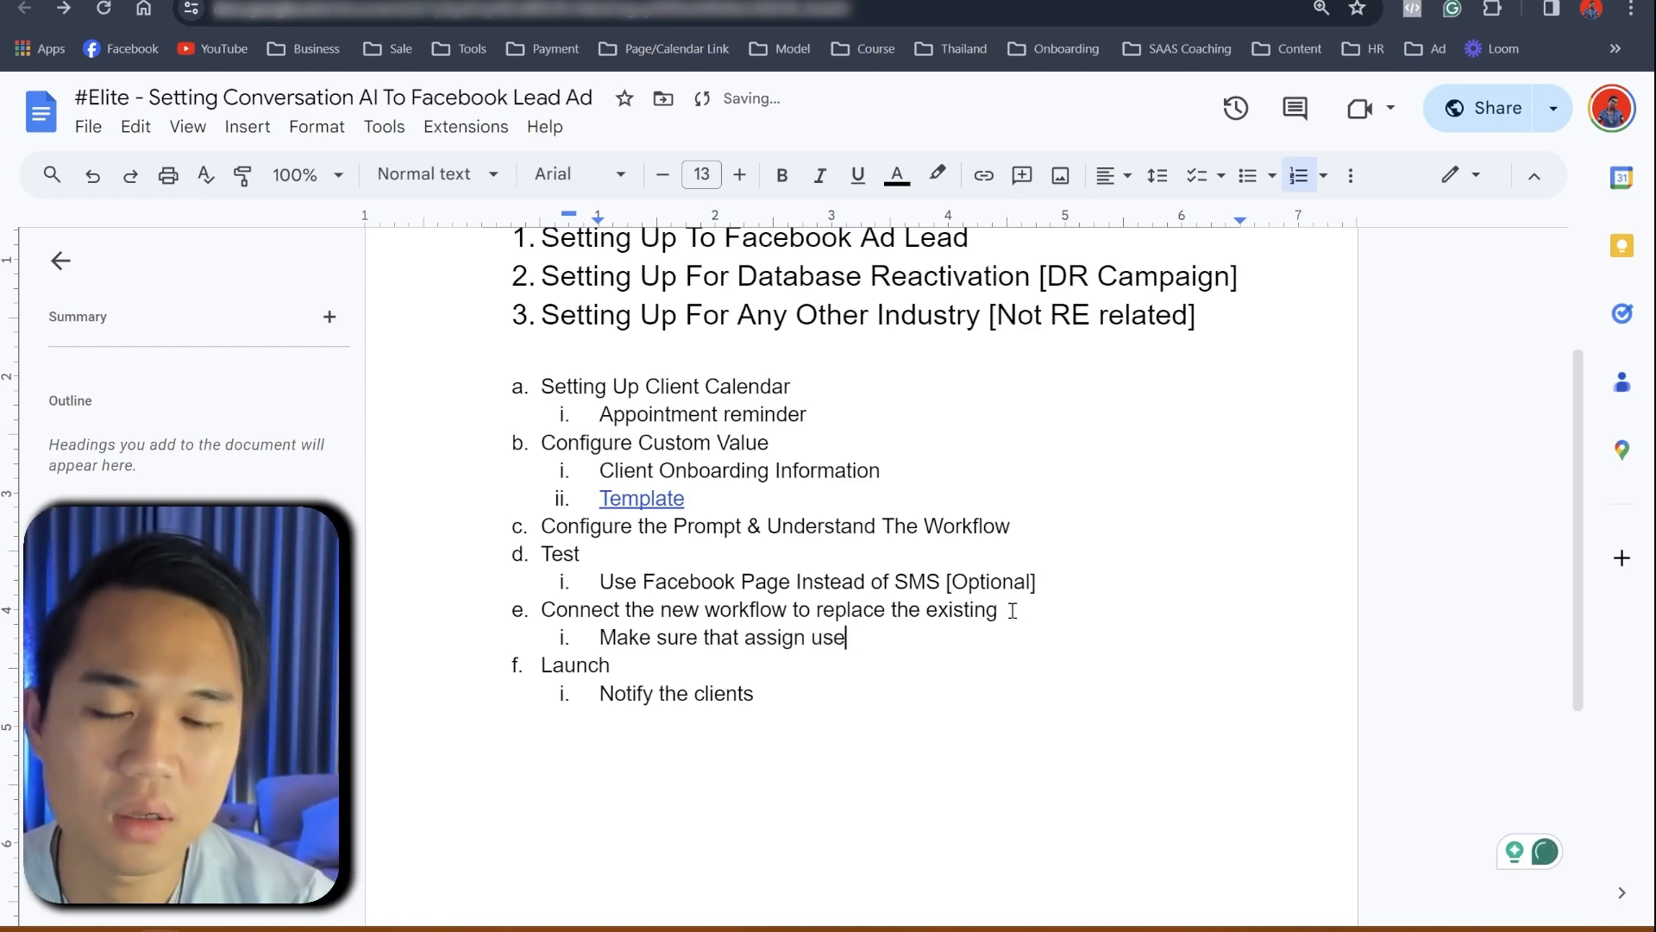
pyautogui.write('r is allocated to')
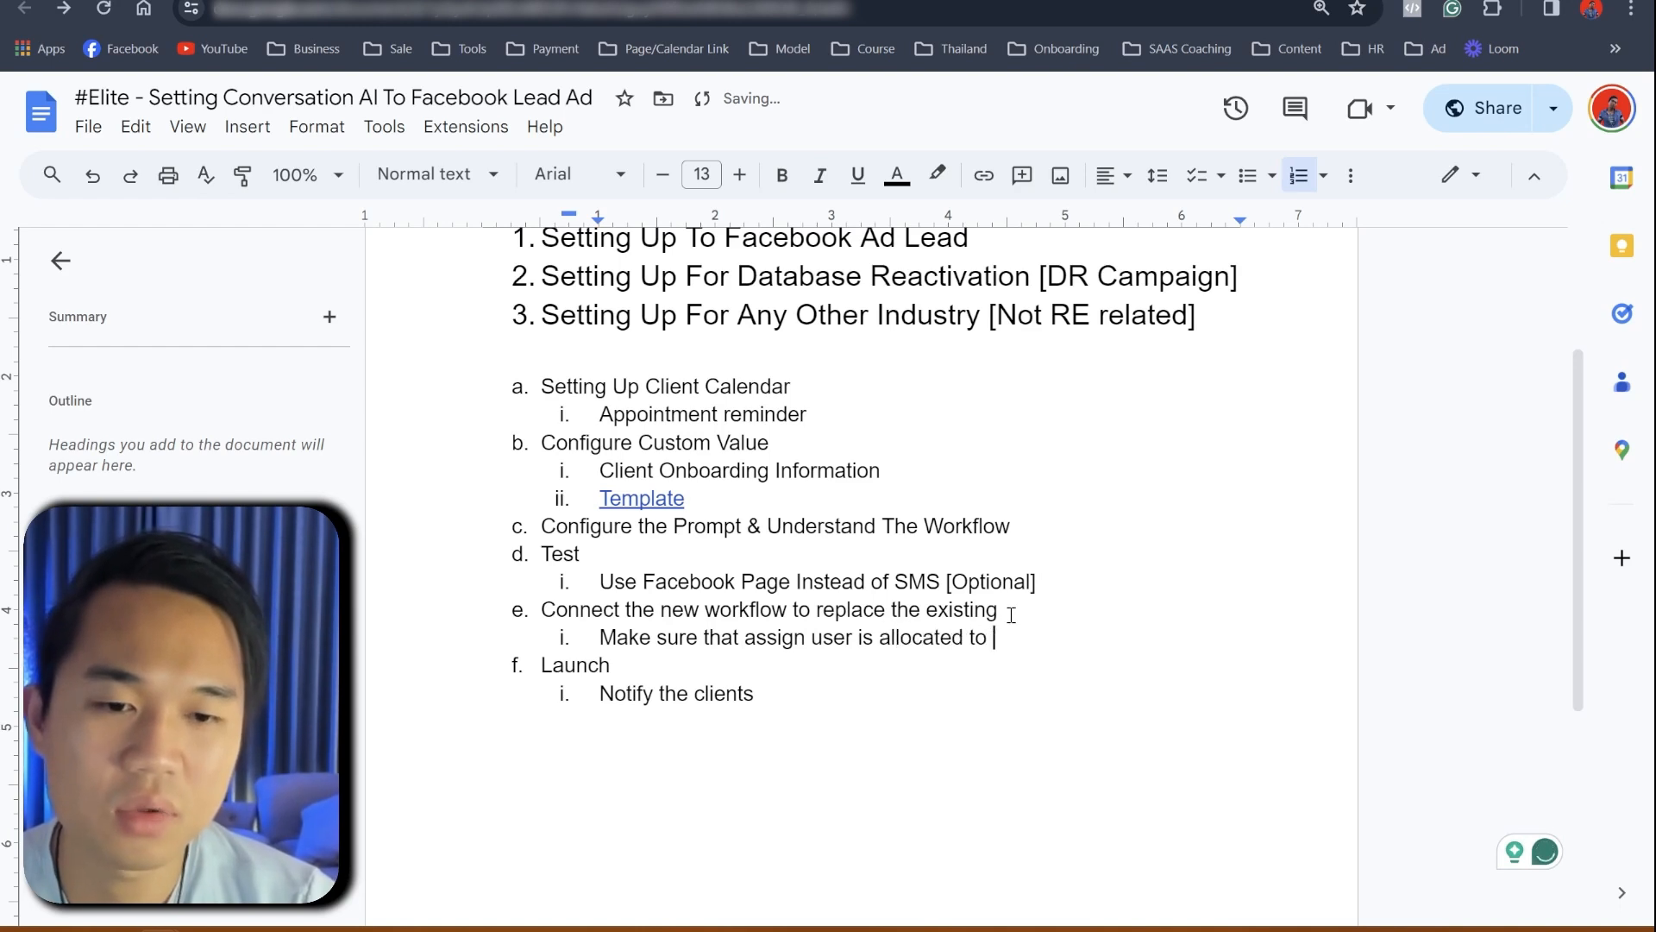
pyautogui.write(' someone ')
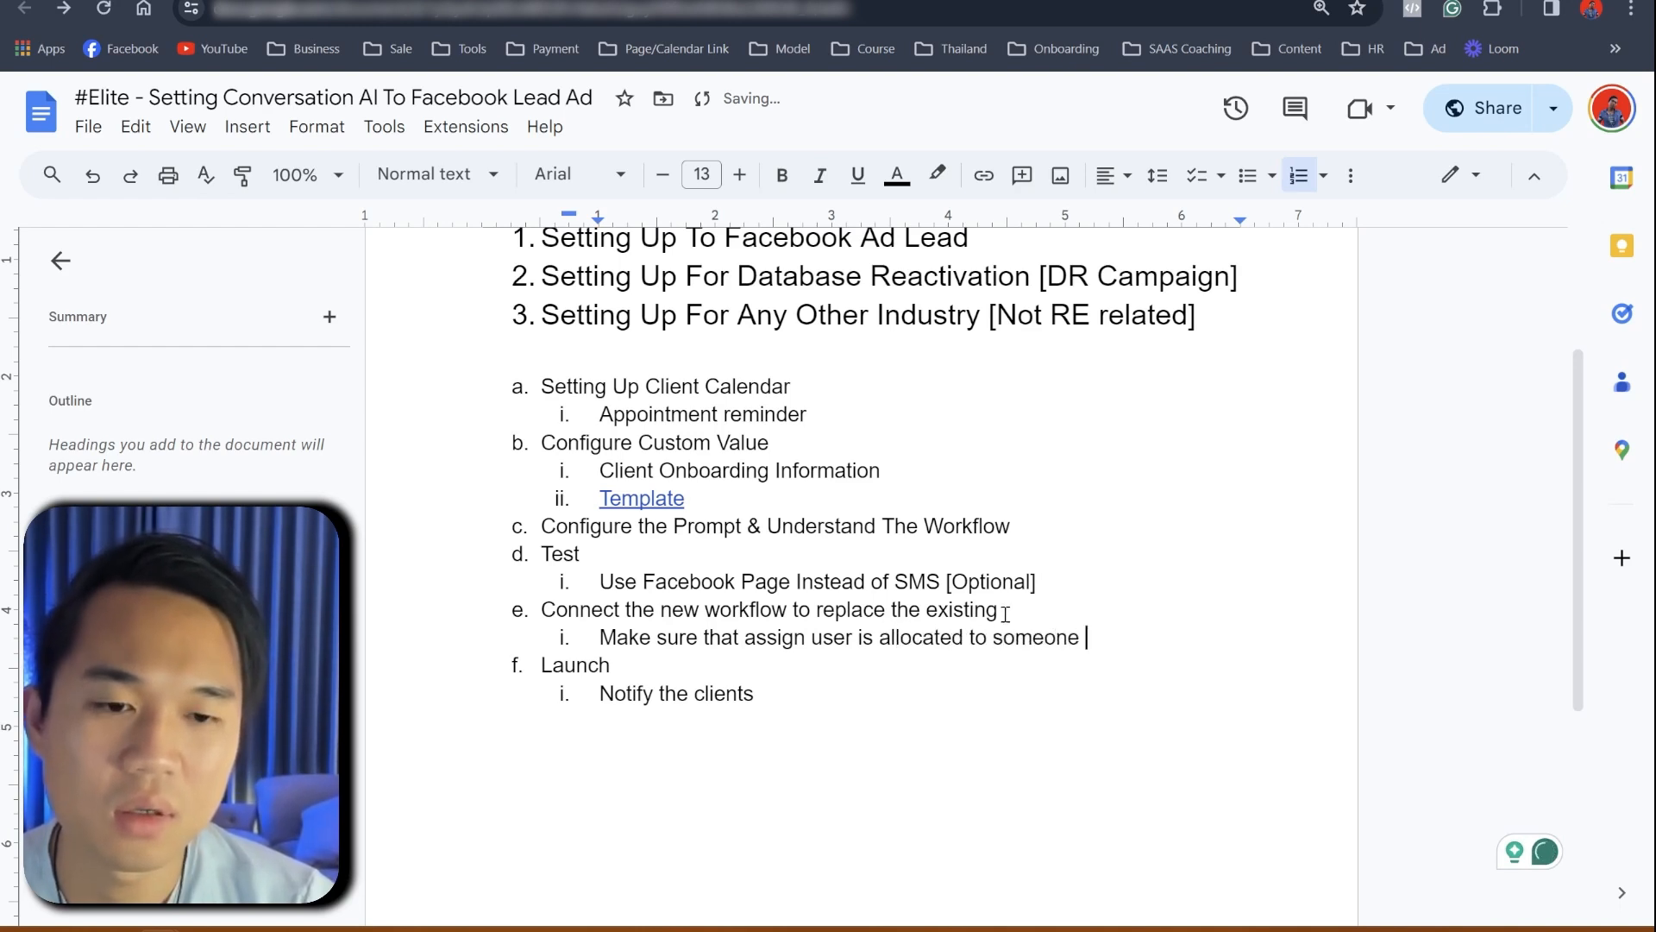
pyautogui.write('so the ')
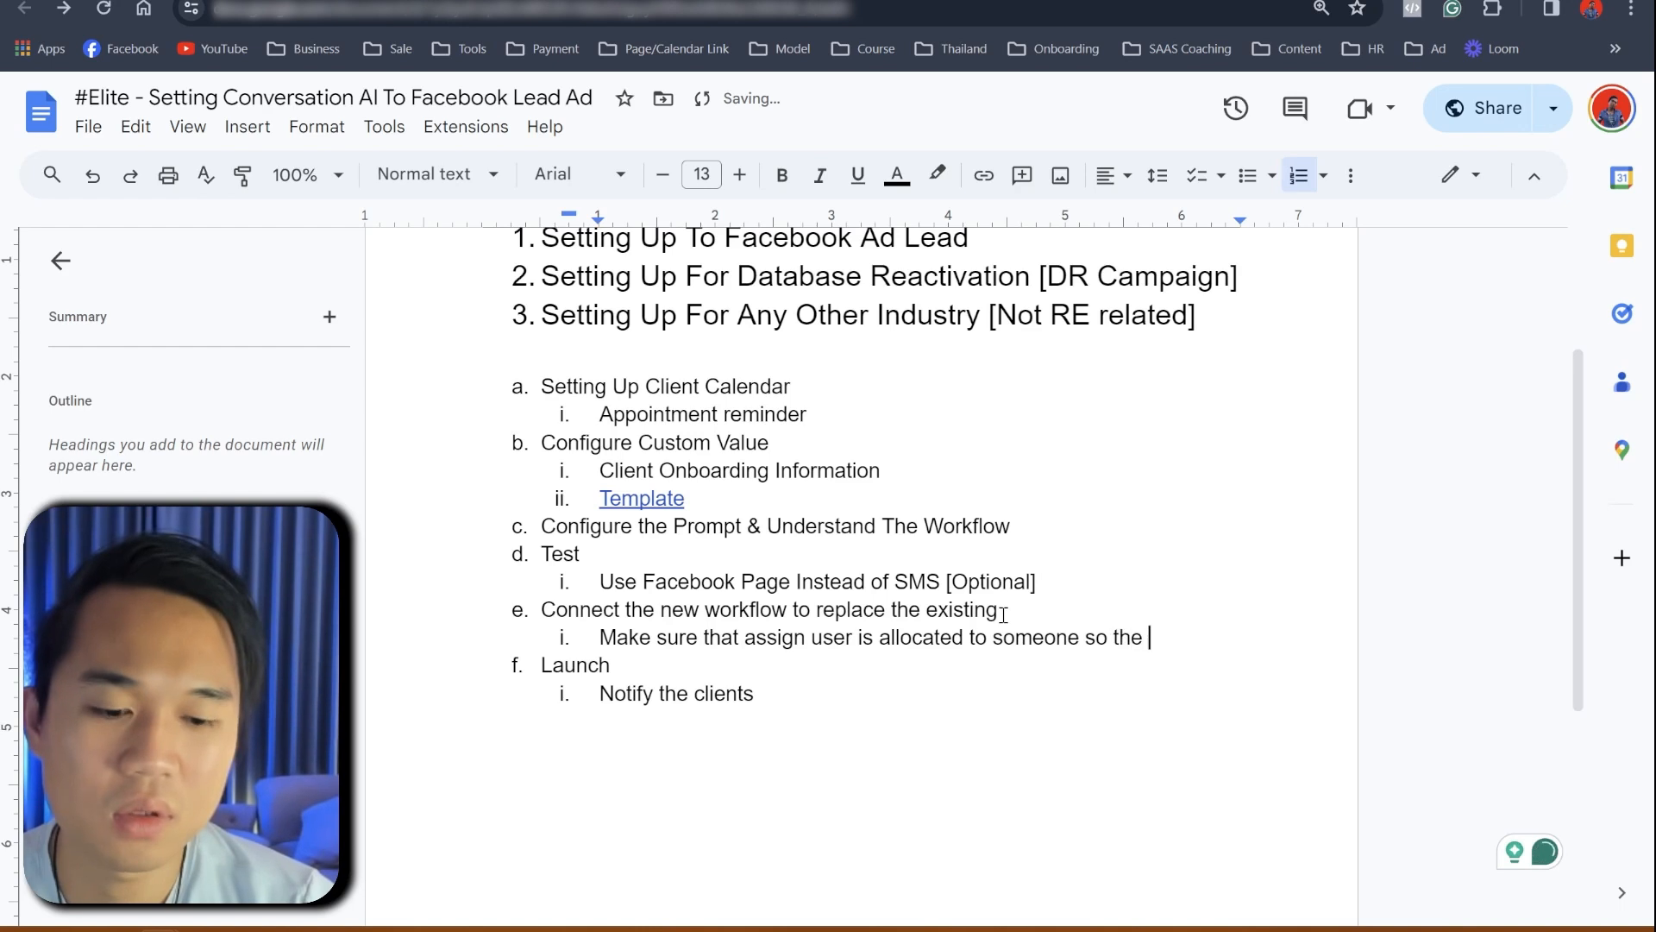
pyautogui.write('{{use')
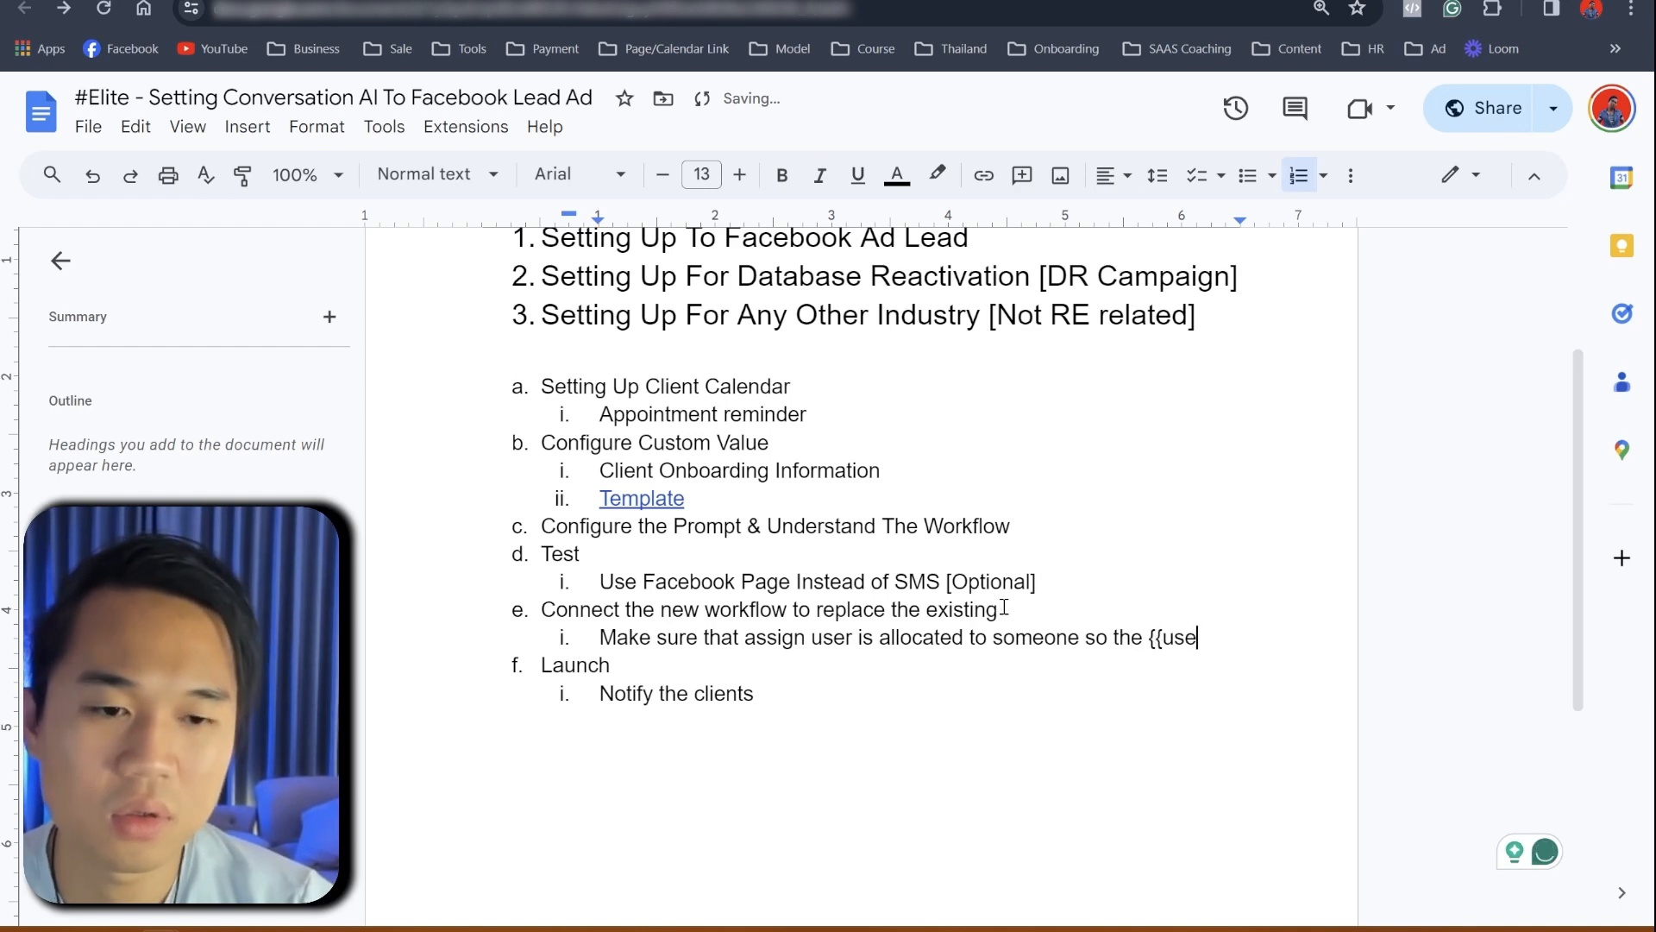
pyautogui.write('r.name}} field wo')
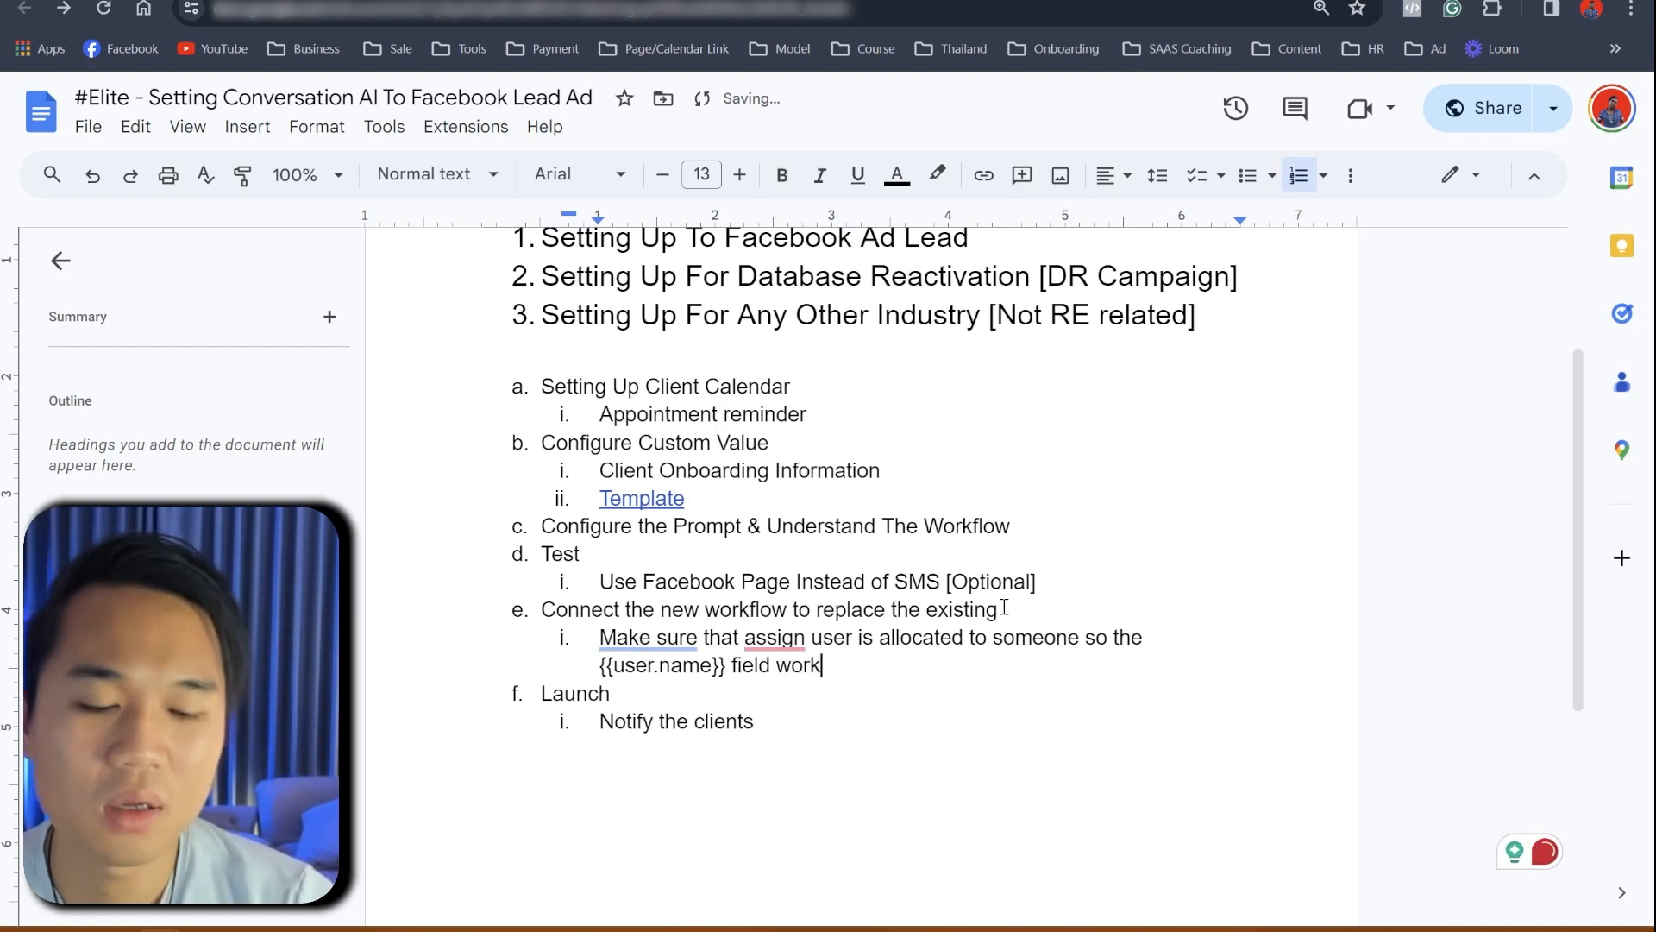
pyautogui.write('rk')
pyautogui.press('Return')
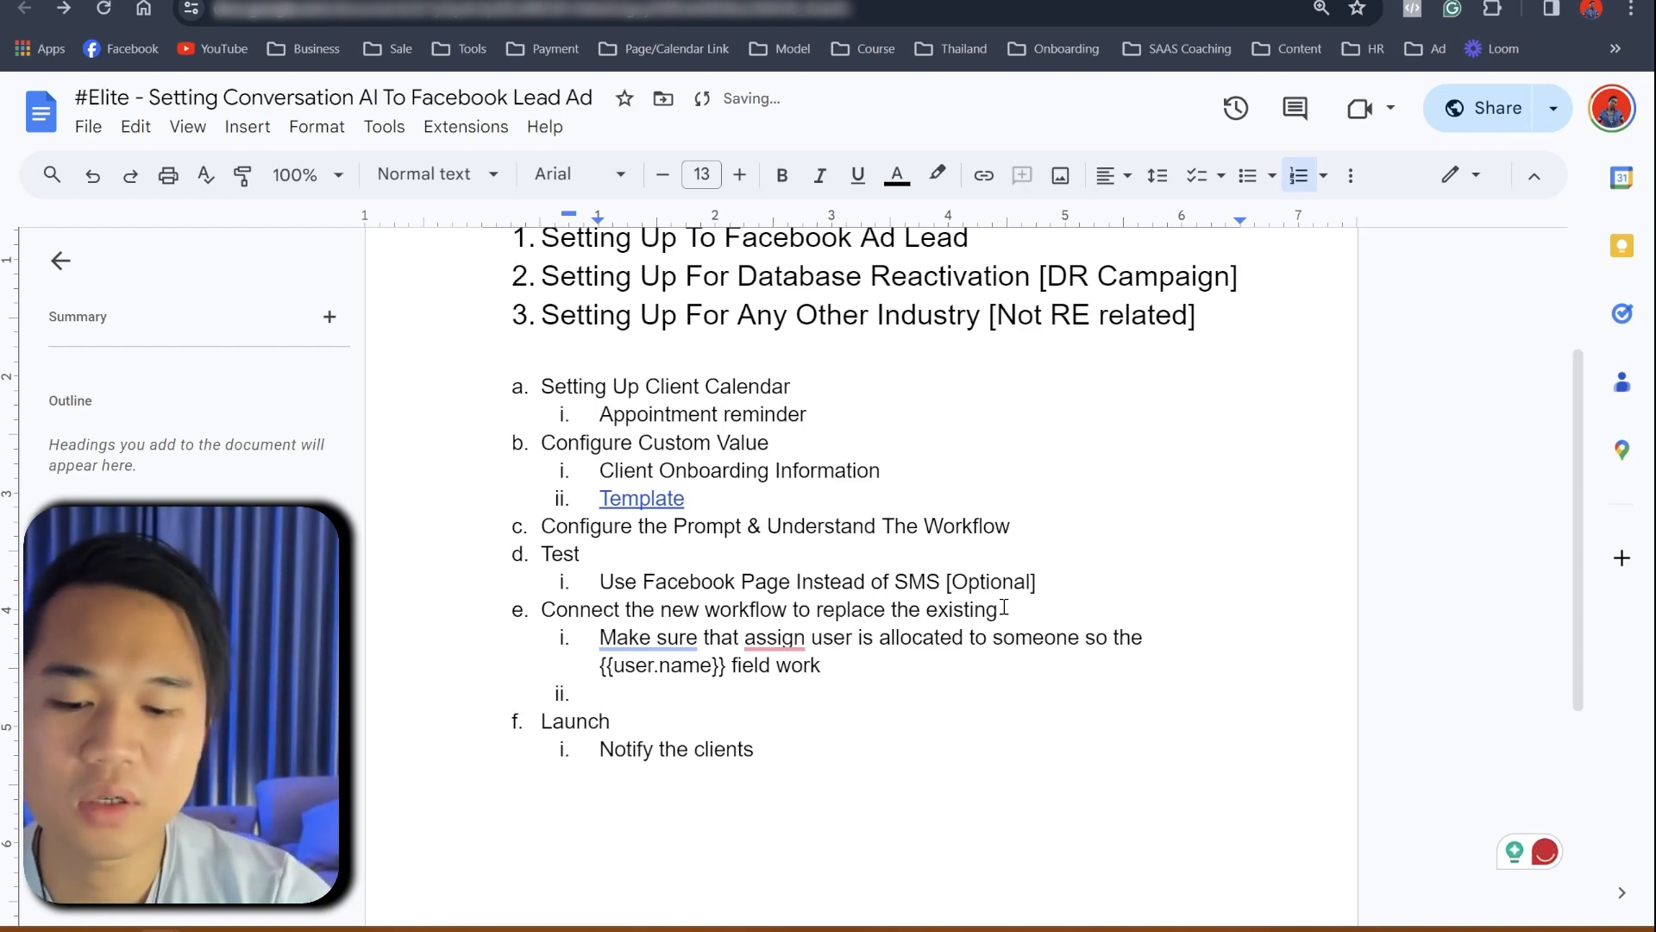
pyautogui.write('Tag')
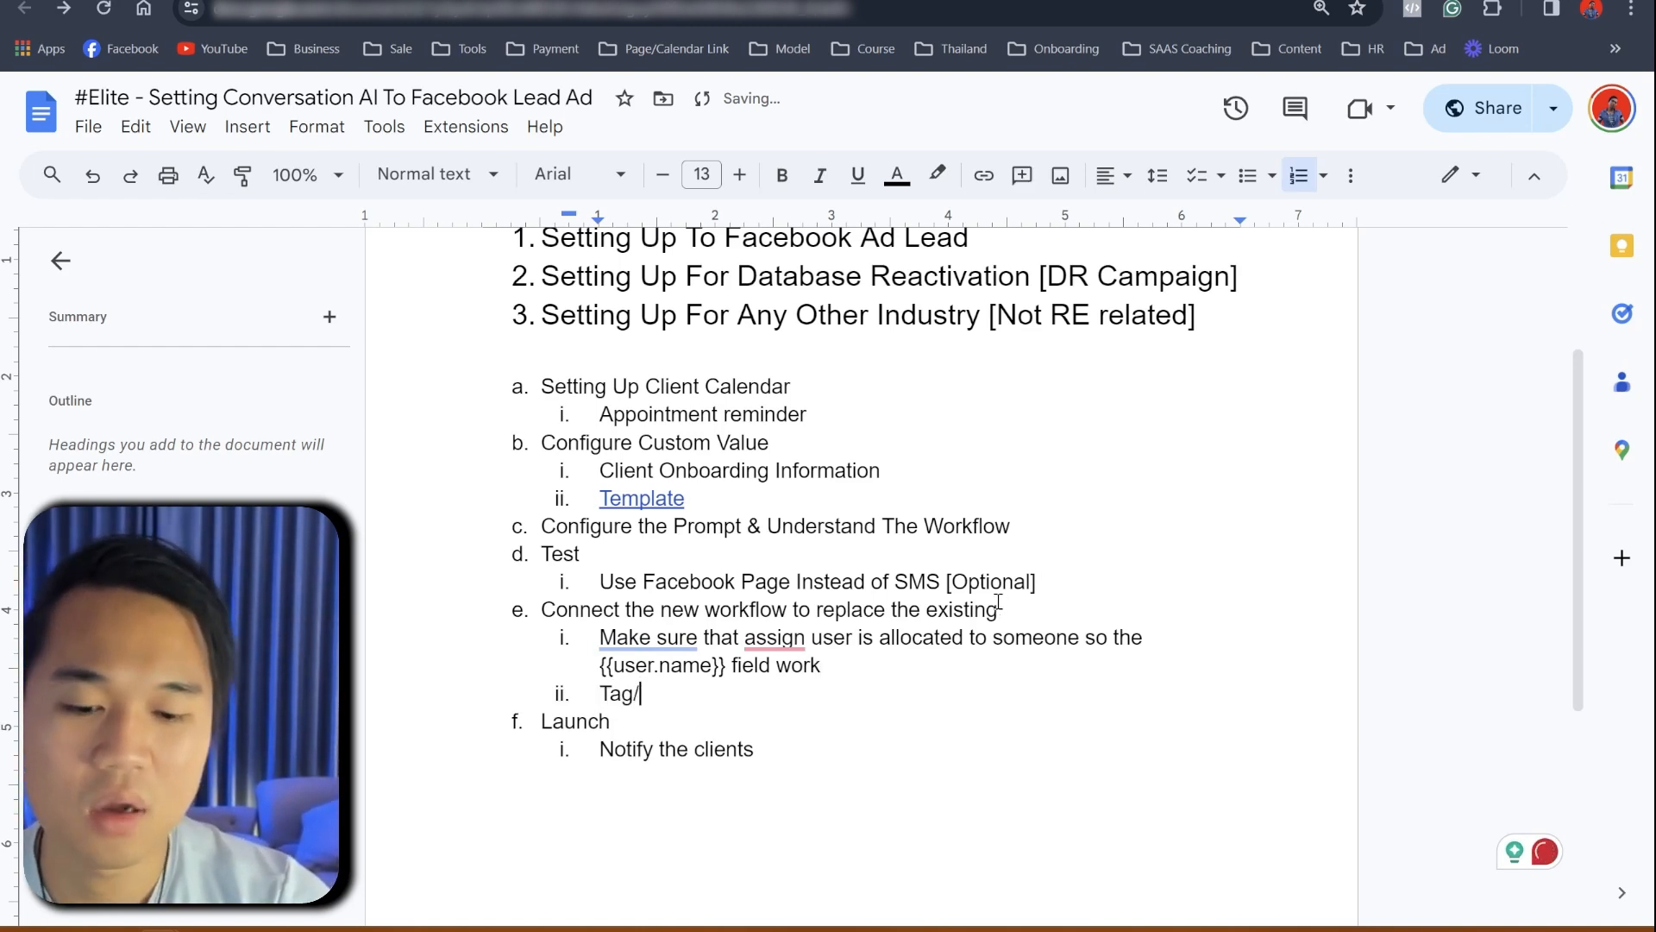
pyautogui.write('/Opportunity')
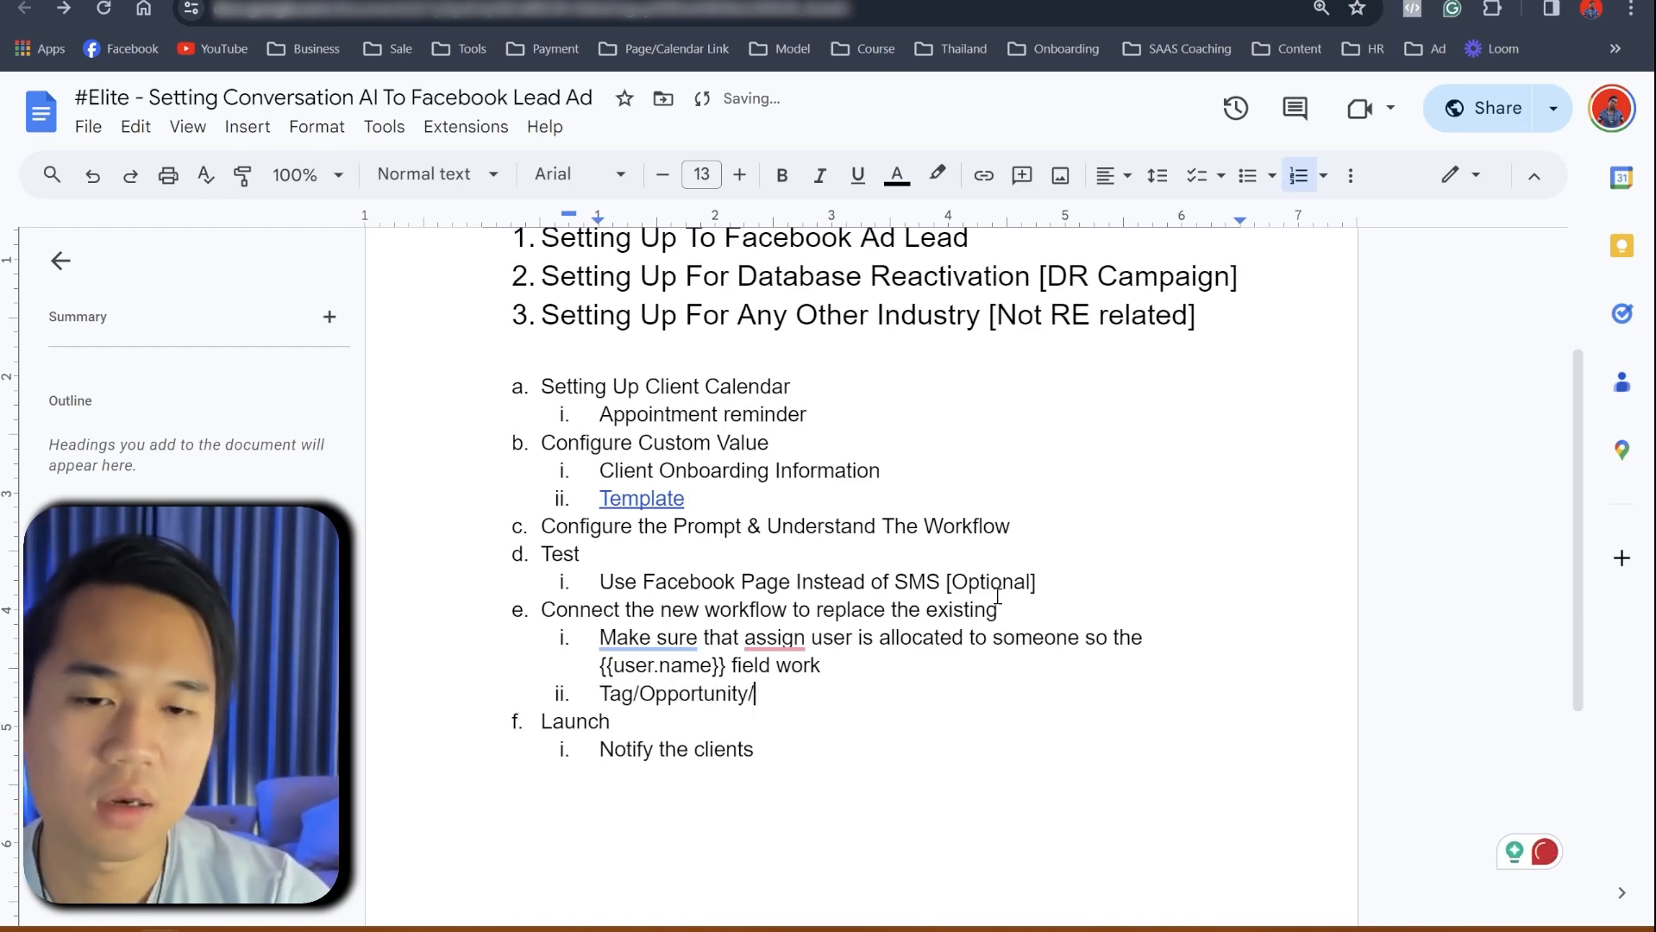
pyautogui.write('/Pipel')
pyautogui.write('lin')
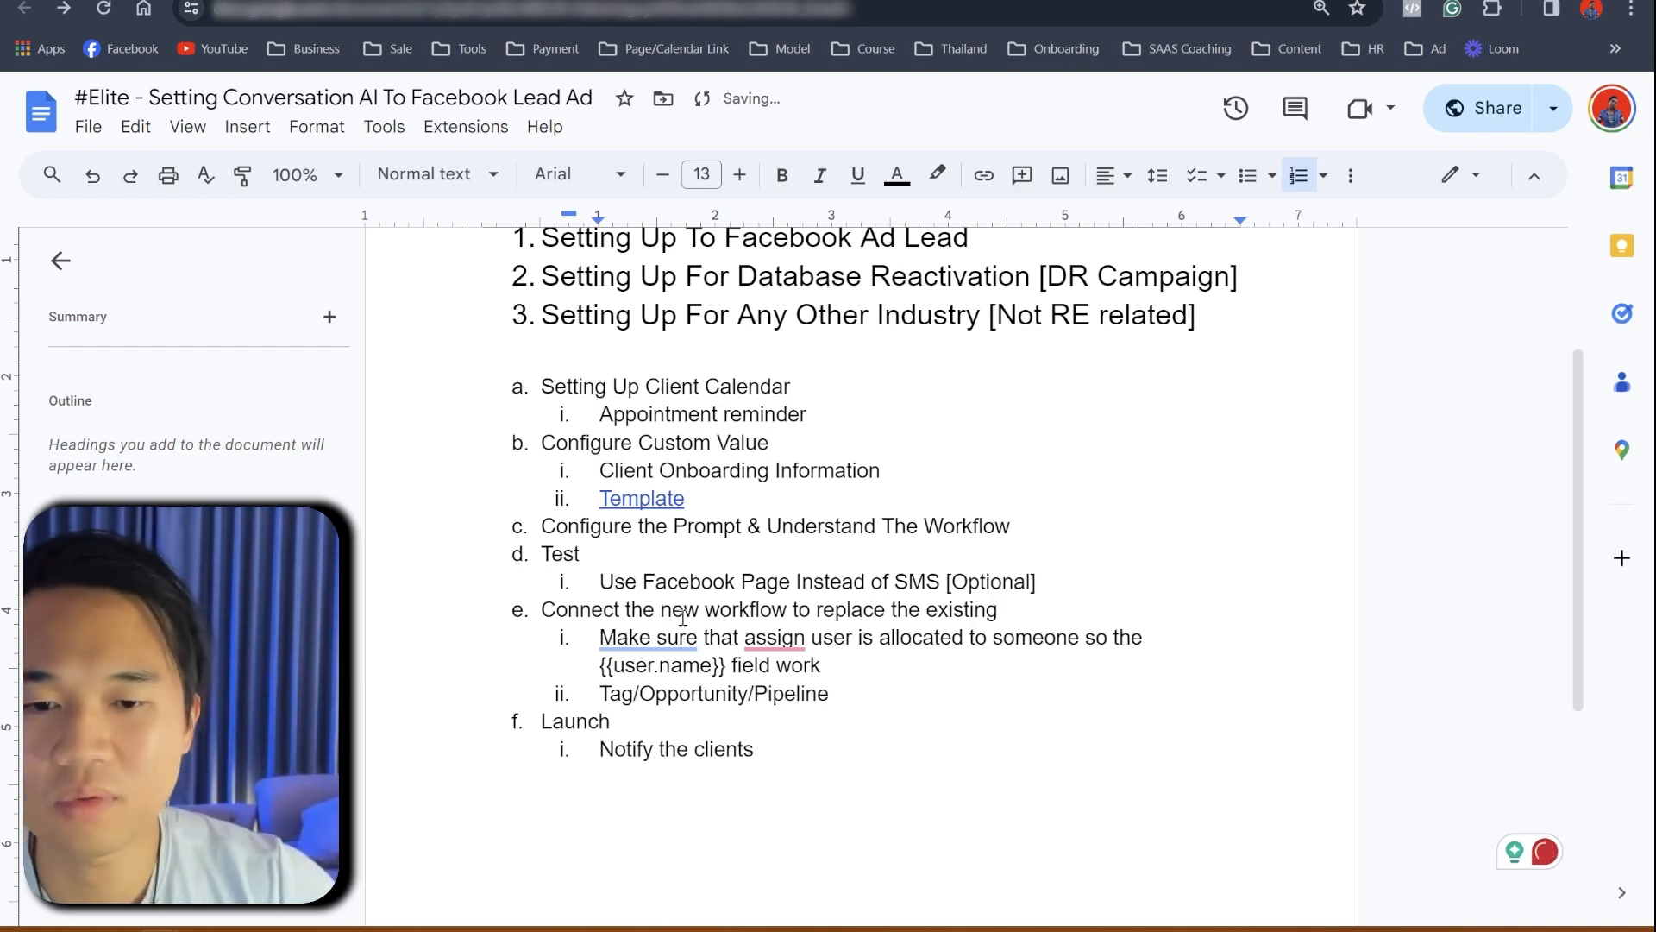
# - Accept Grammarly fixes changing 'Make sure' to 'Ensure' and 'assign' to 'assigned'
pyautogui.moveTo(683, 630)
pyautogui.click(742, 706)
pyautogui.moveTo(747, 637)
pyautogui.click(756, 706)
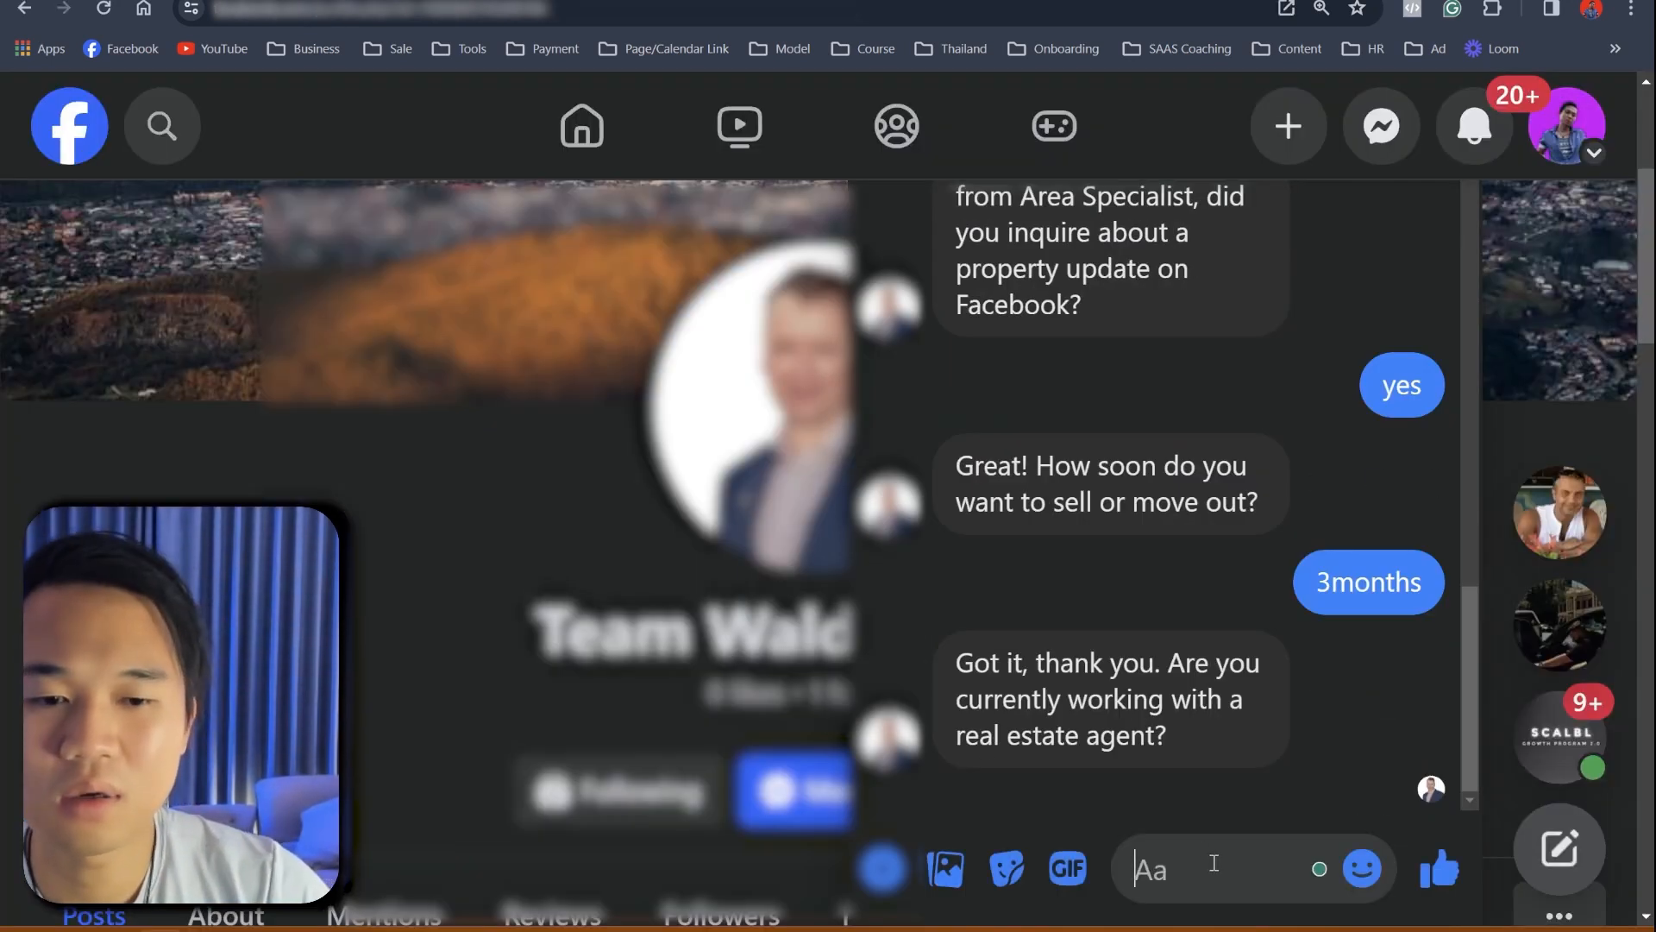
# - Reply 'no not right now' in Facebook Messenger, then return to the workflow's Enrollment History
pyautogui.write('no not rightno')
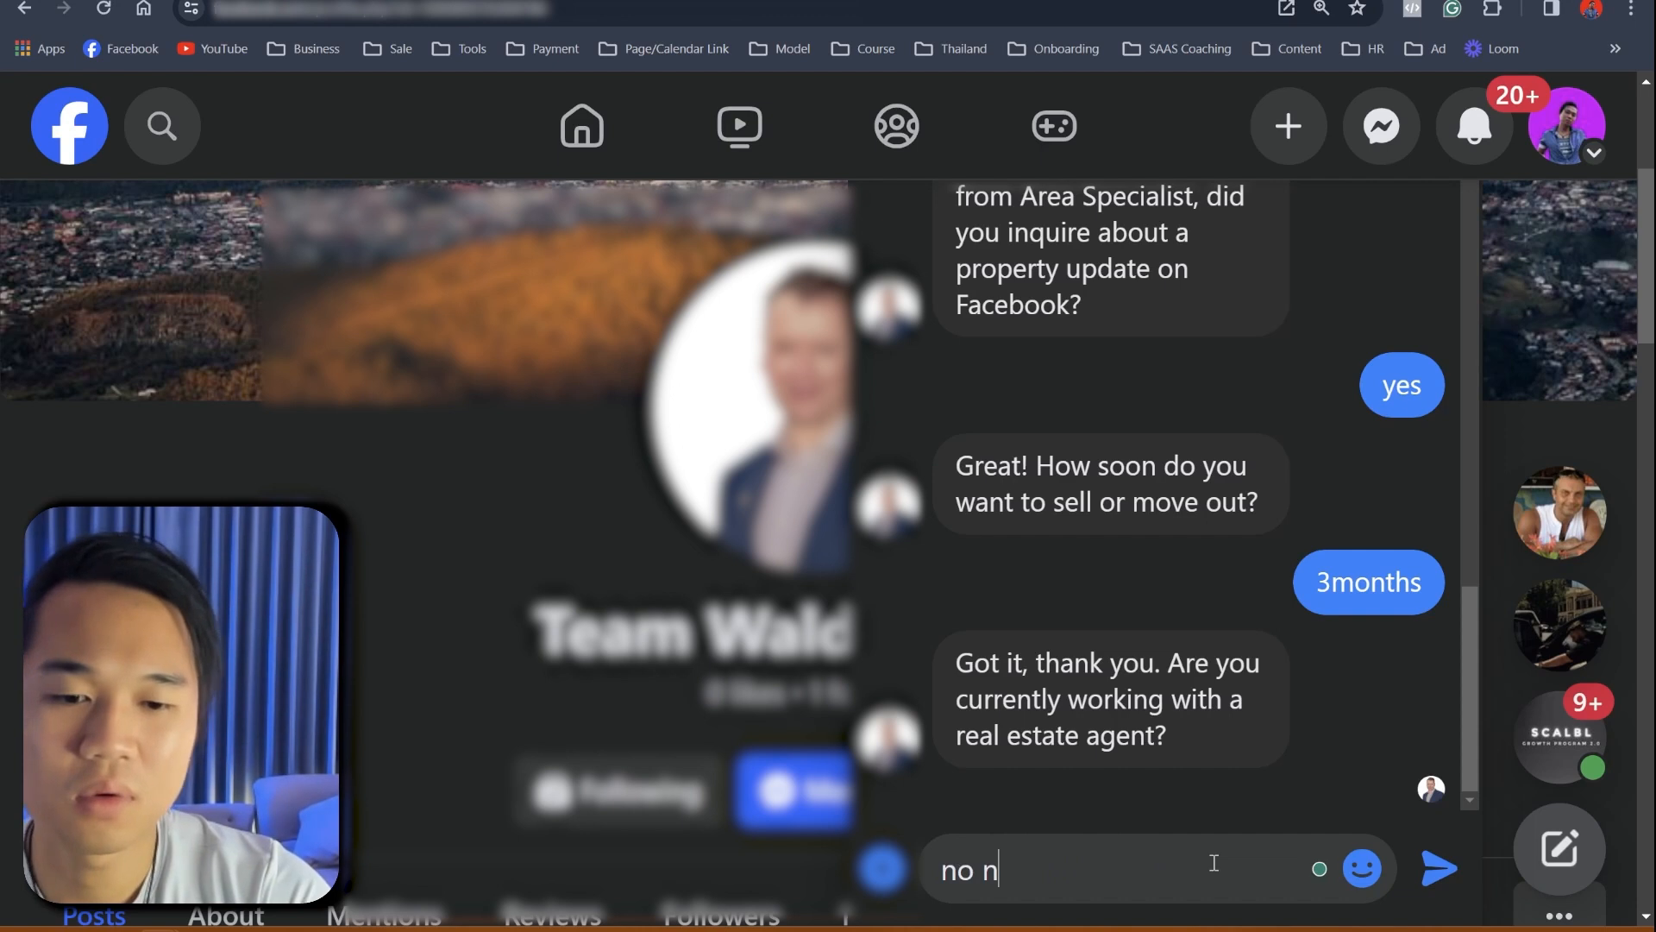
pyautogui.press('BackSpace')
pyautogui.press('BackSpace')
pyautogui.write('now')
pyautogui.press('Return')
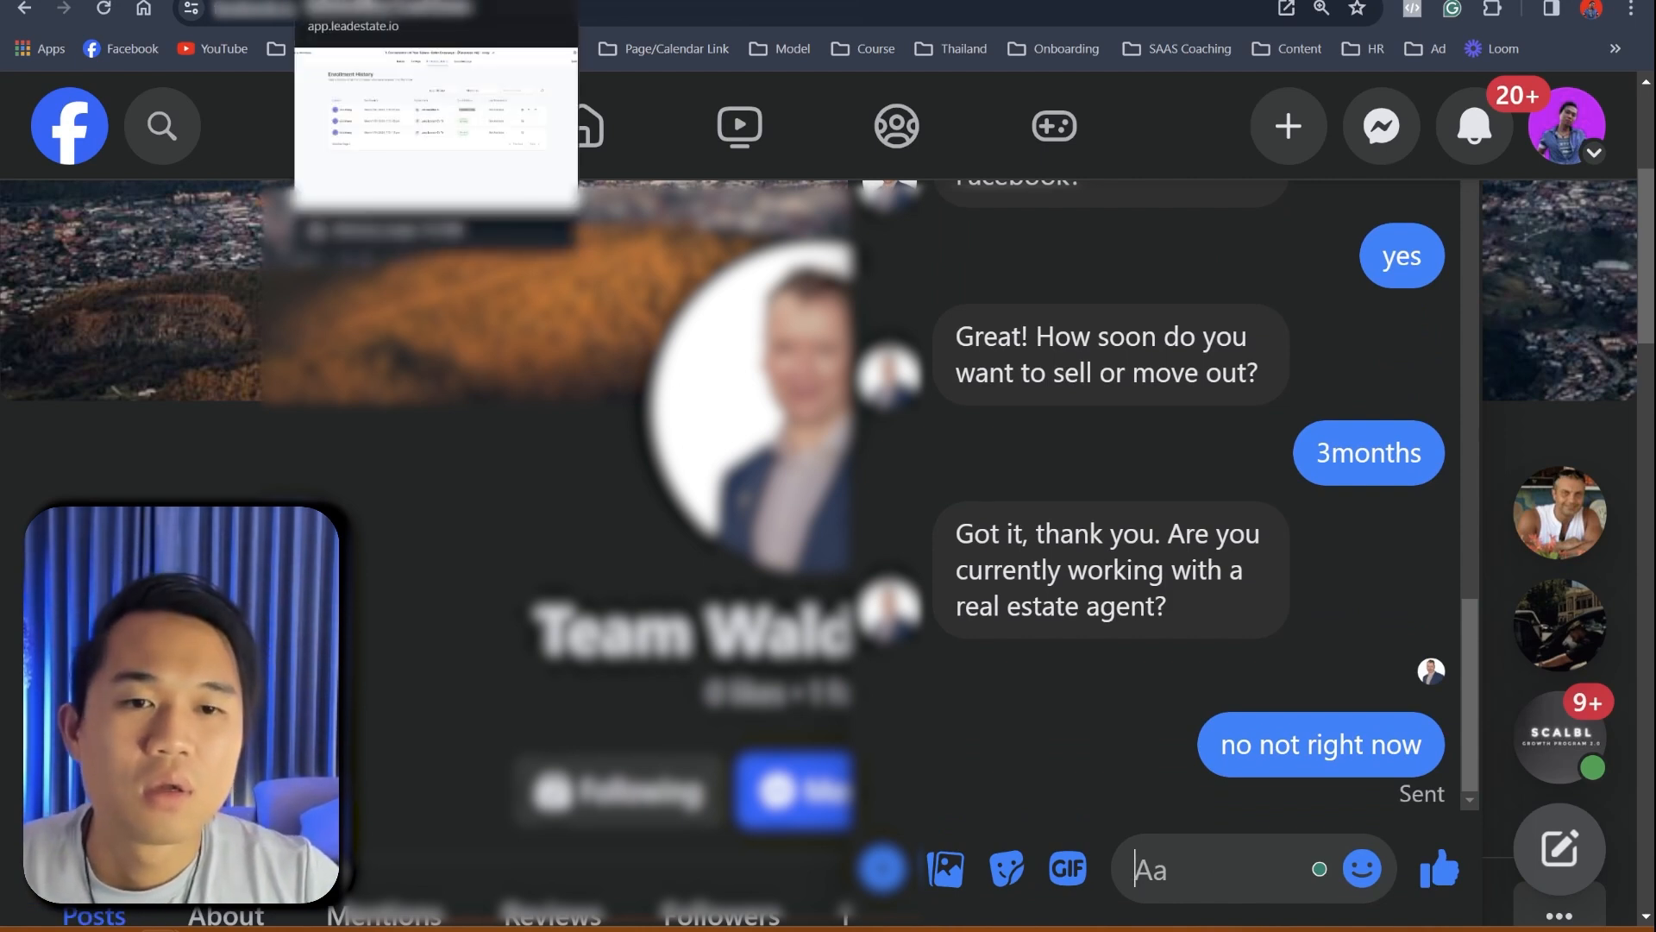
pyautogui.click(332, 1)
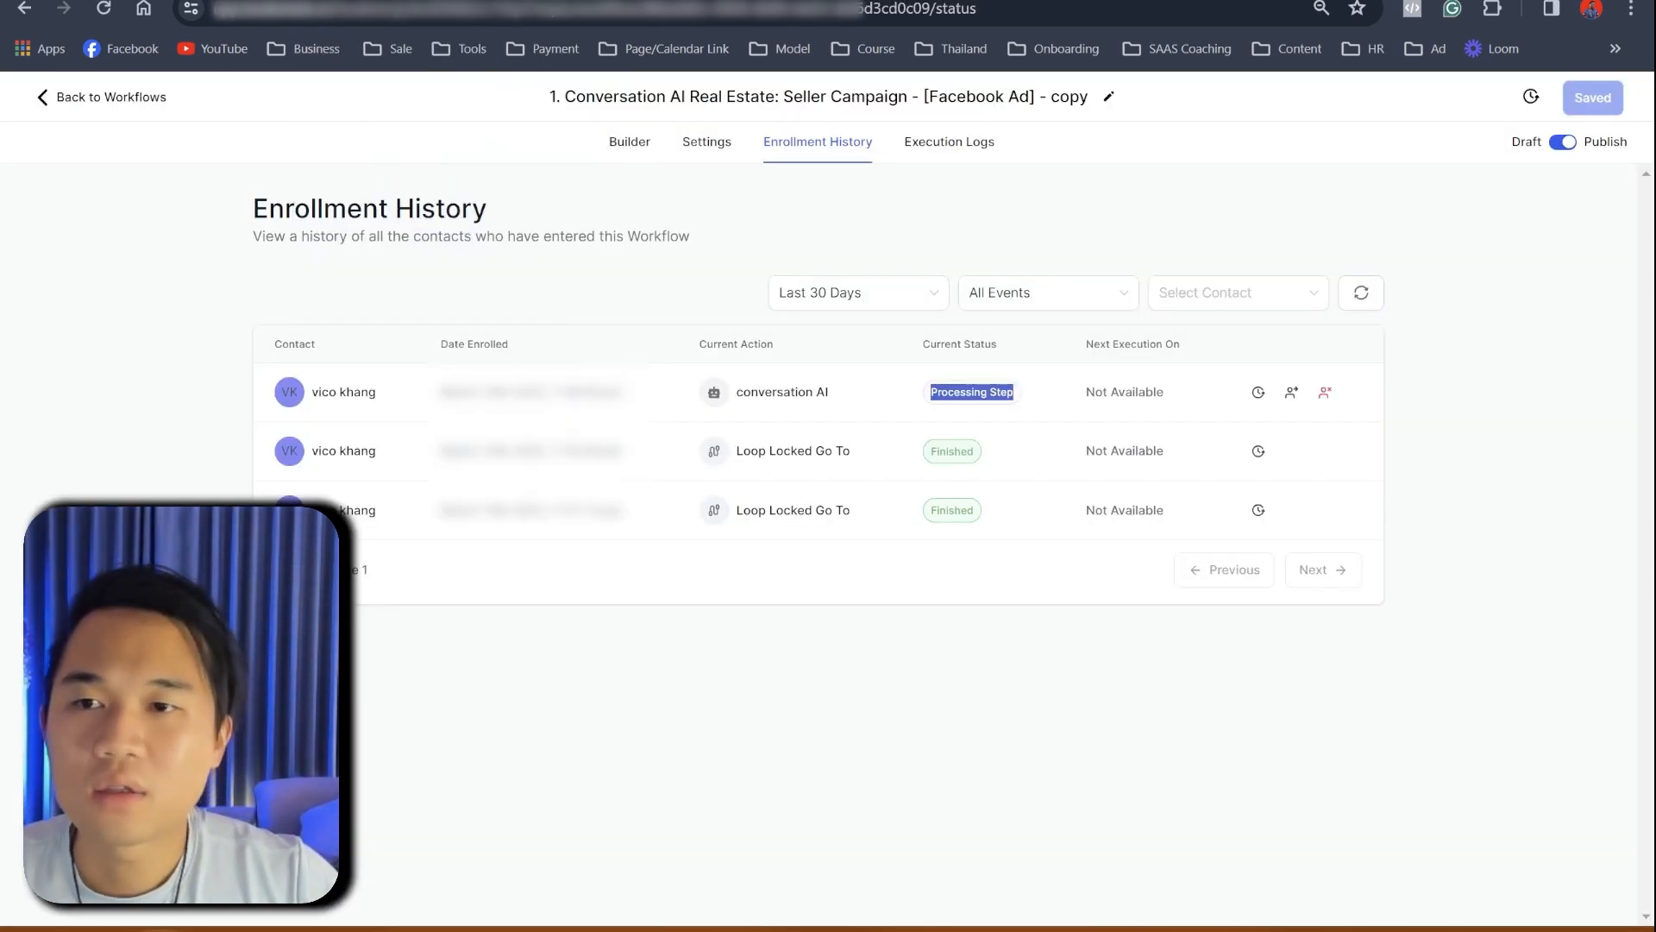
# - In the checklist, select the 'Setting Up For Database Reactivation [DR Campaign]' line
pyautogui.click(113, 1)
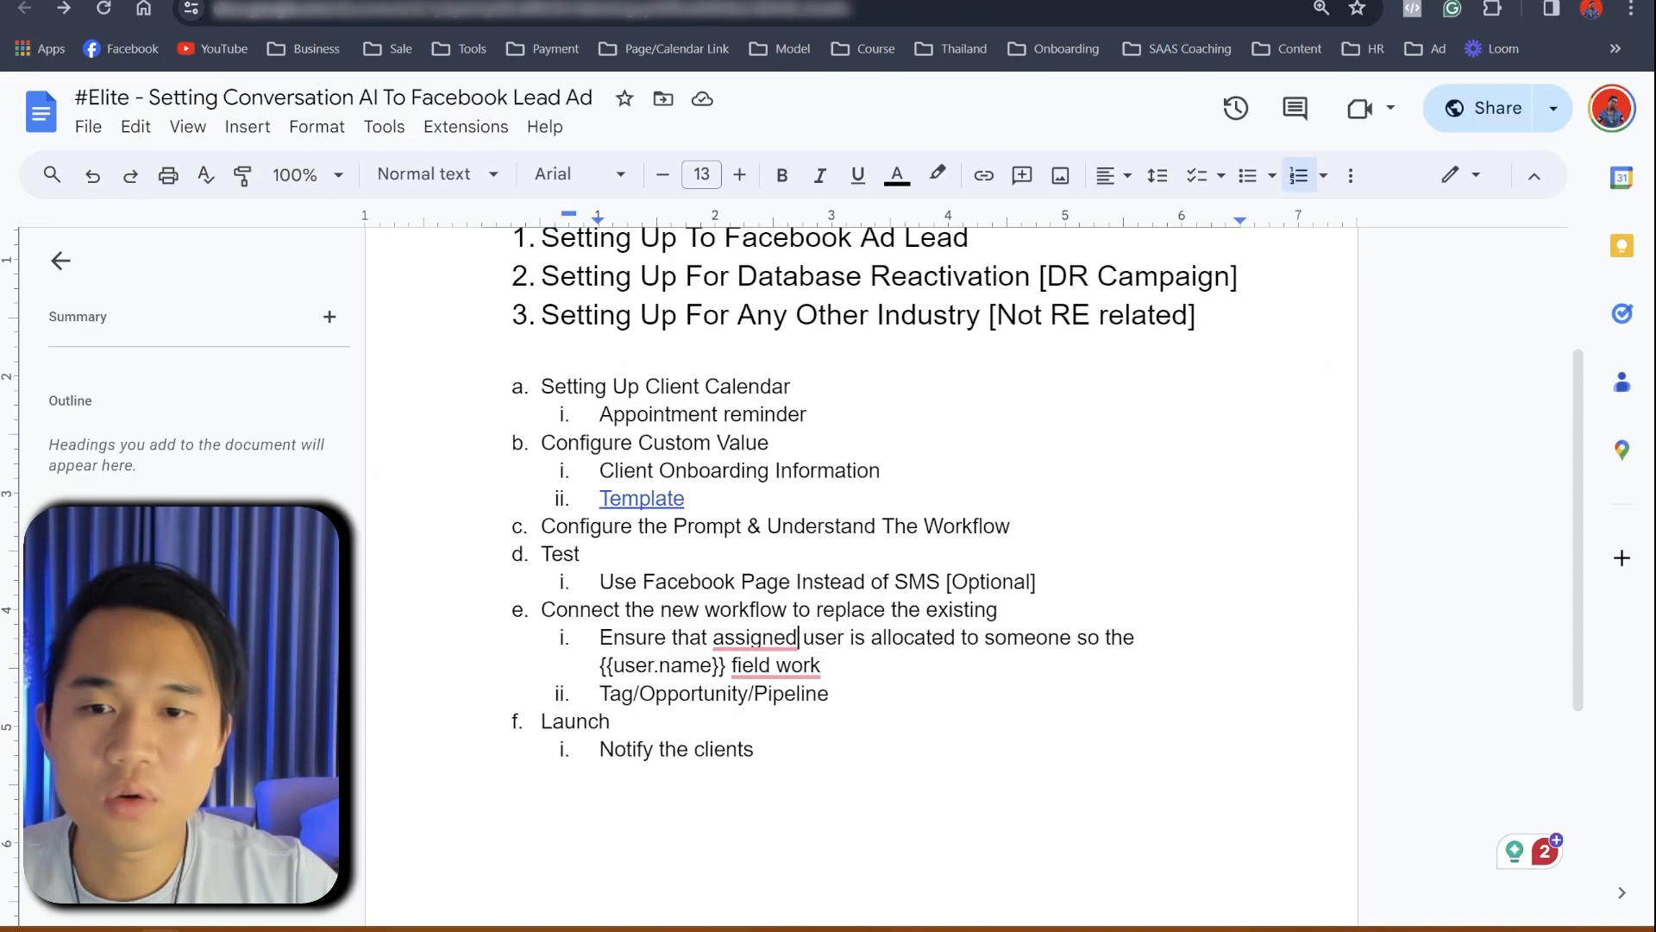
pyautogui.scroll(3, 756, 488)
pyautogui.moveTo(478, 511); pyautogui.dragTo(1247, 500)
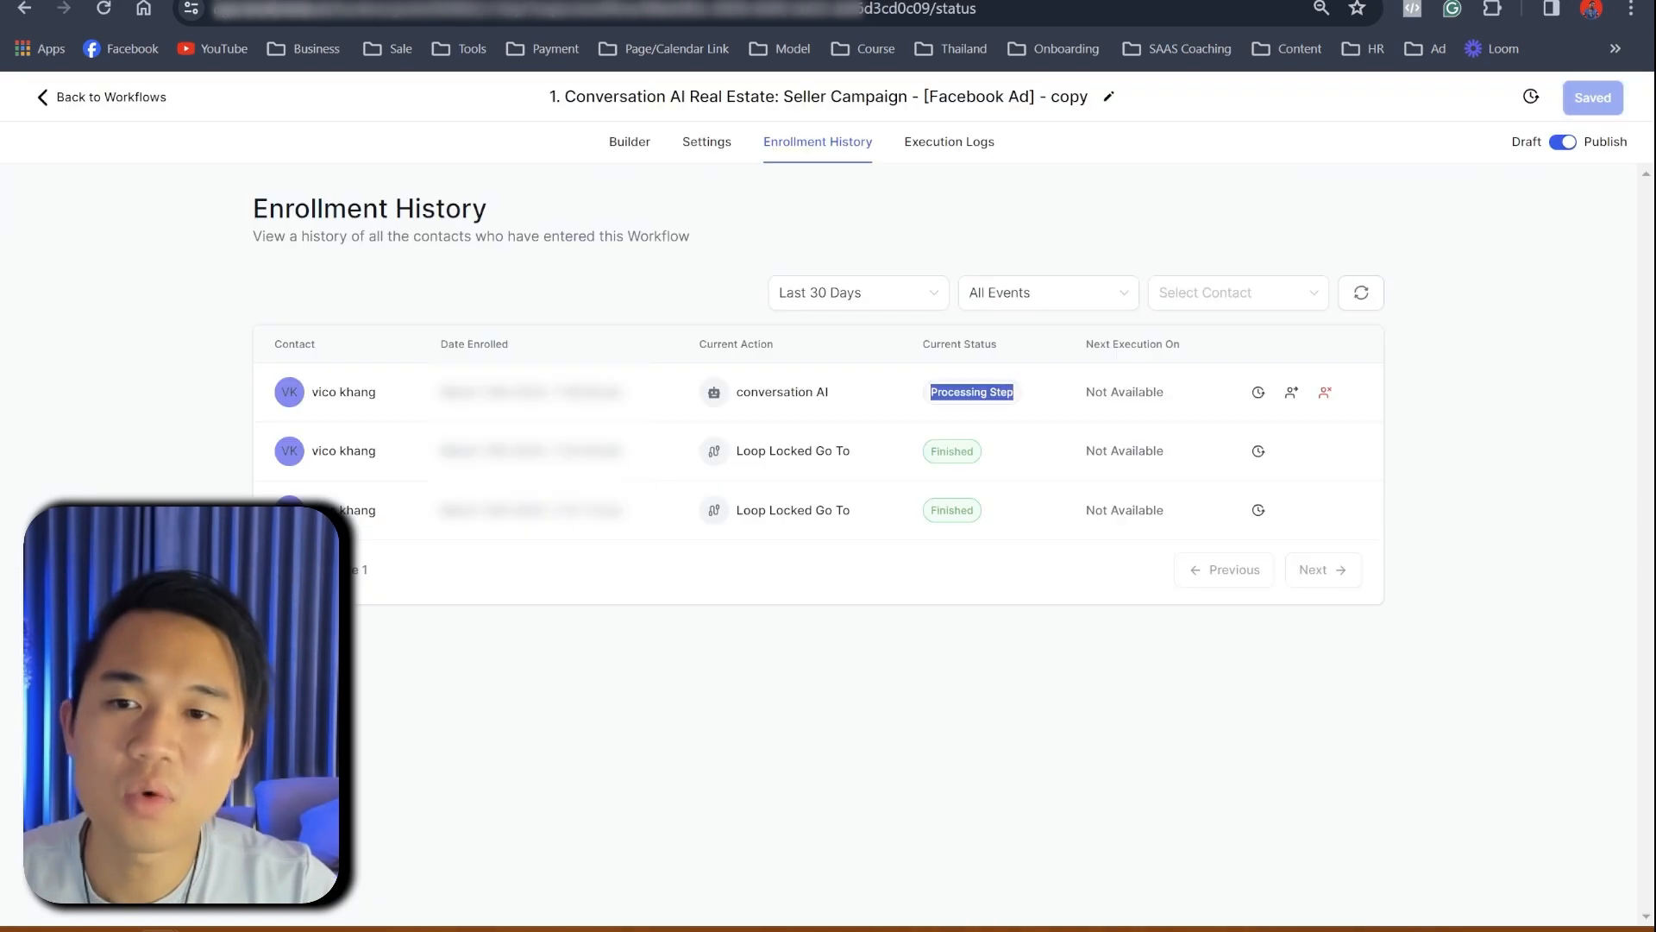
# - Open Settings > Custom Values and view the Conversational AI folder's custom values
pyautogui.click(71, 101)
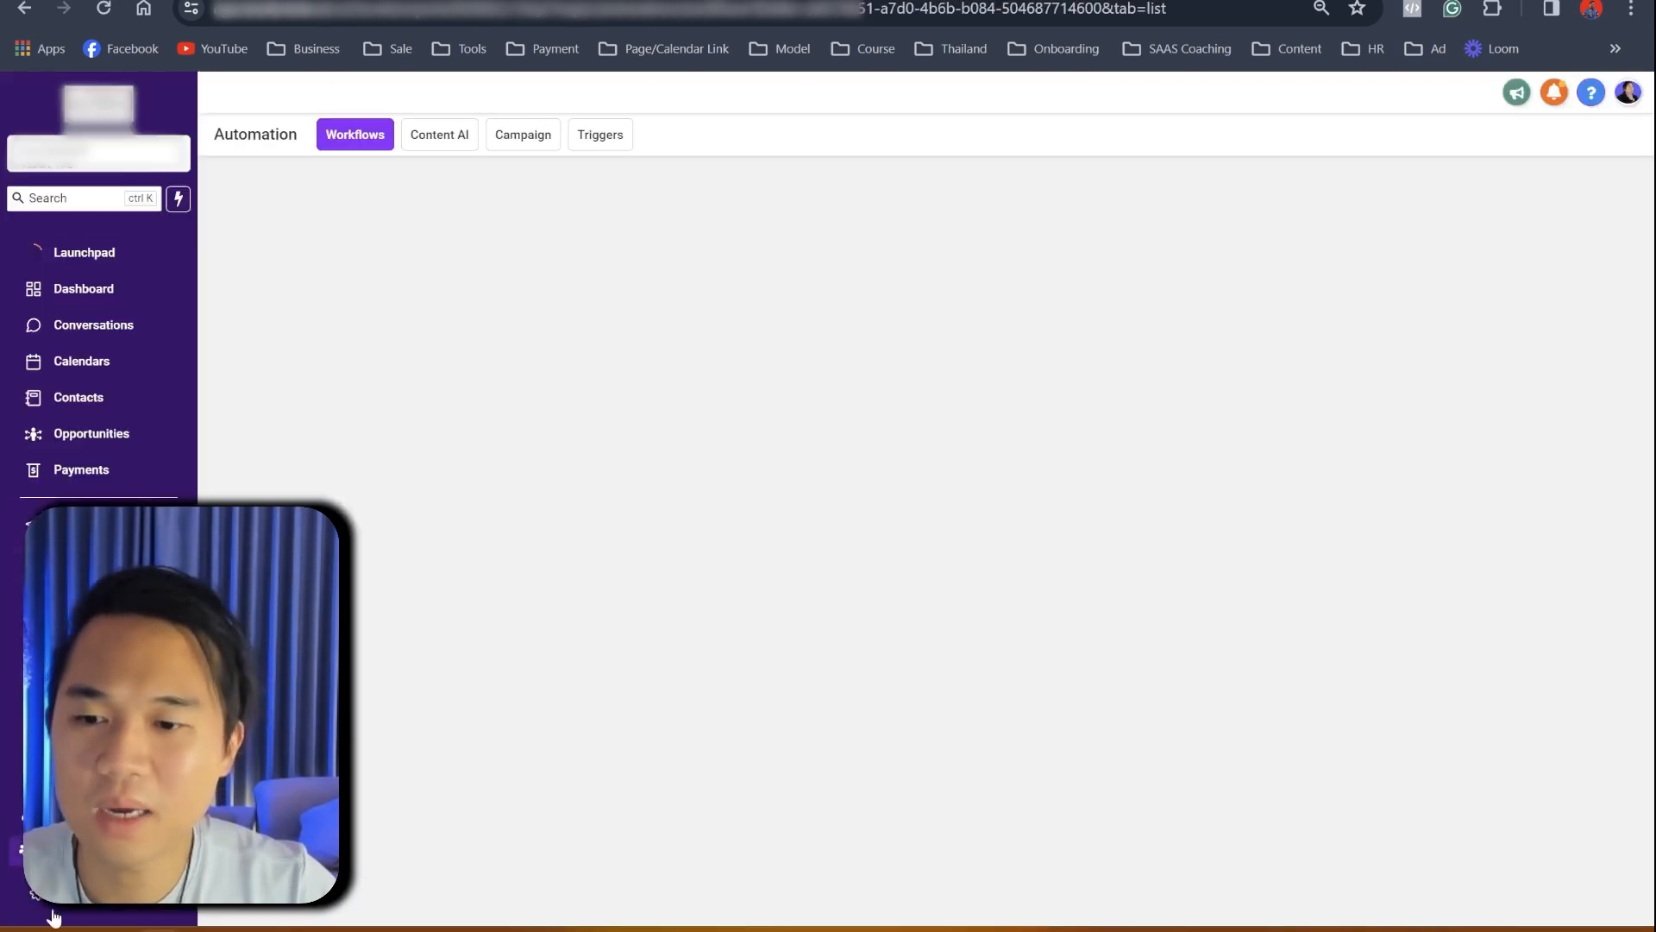
pyautogui.click(81, 910)
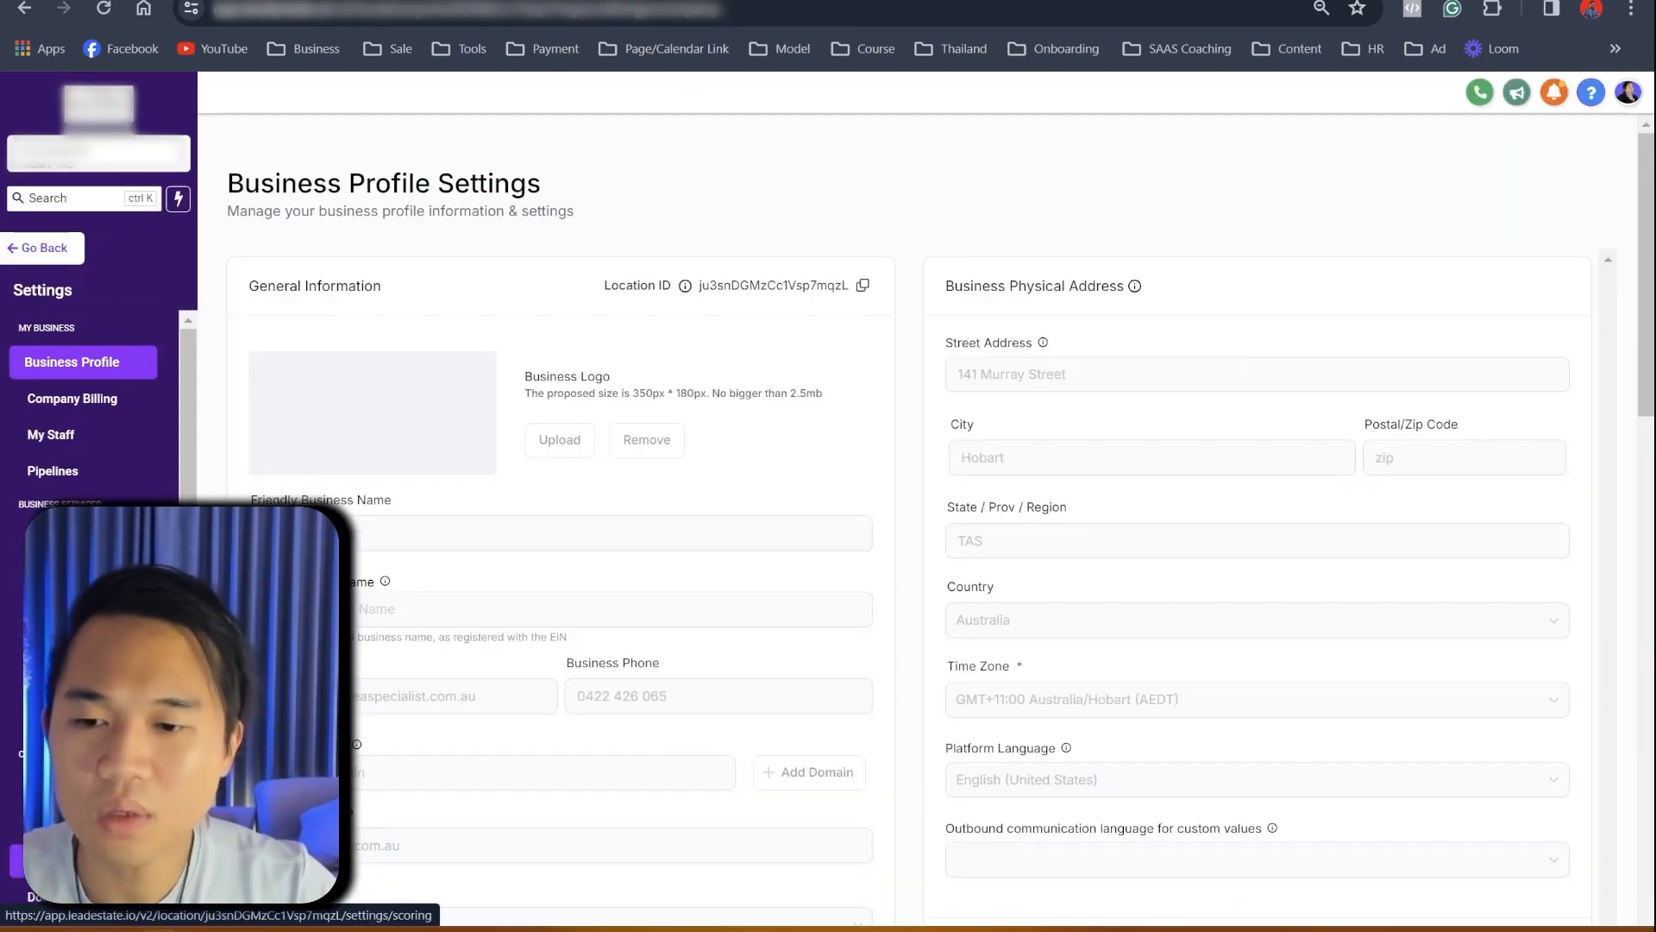
pyautogui.click(76, 824)
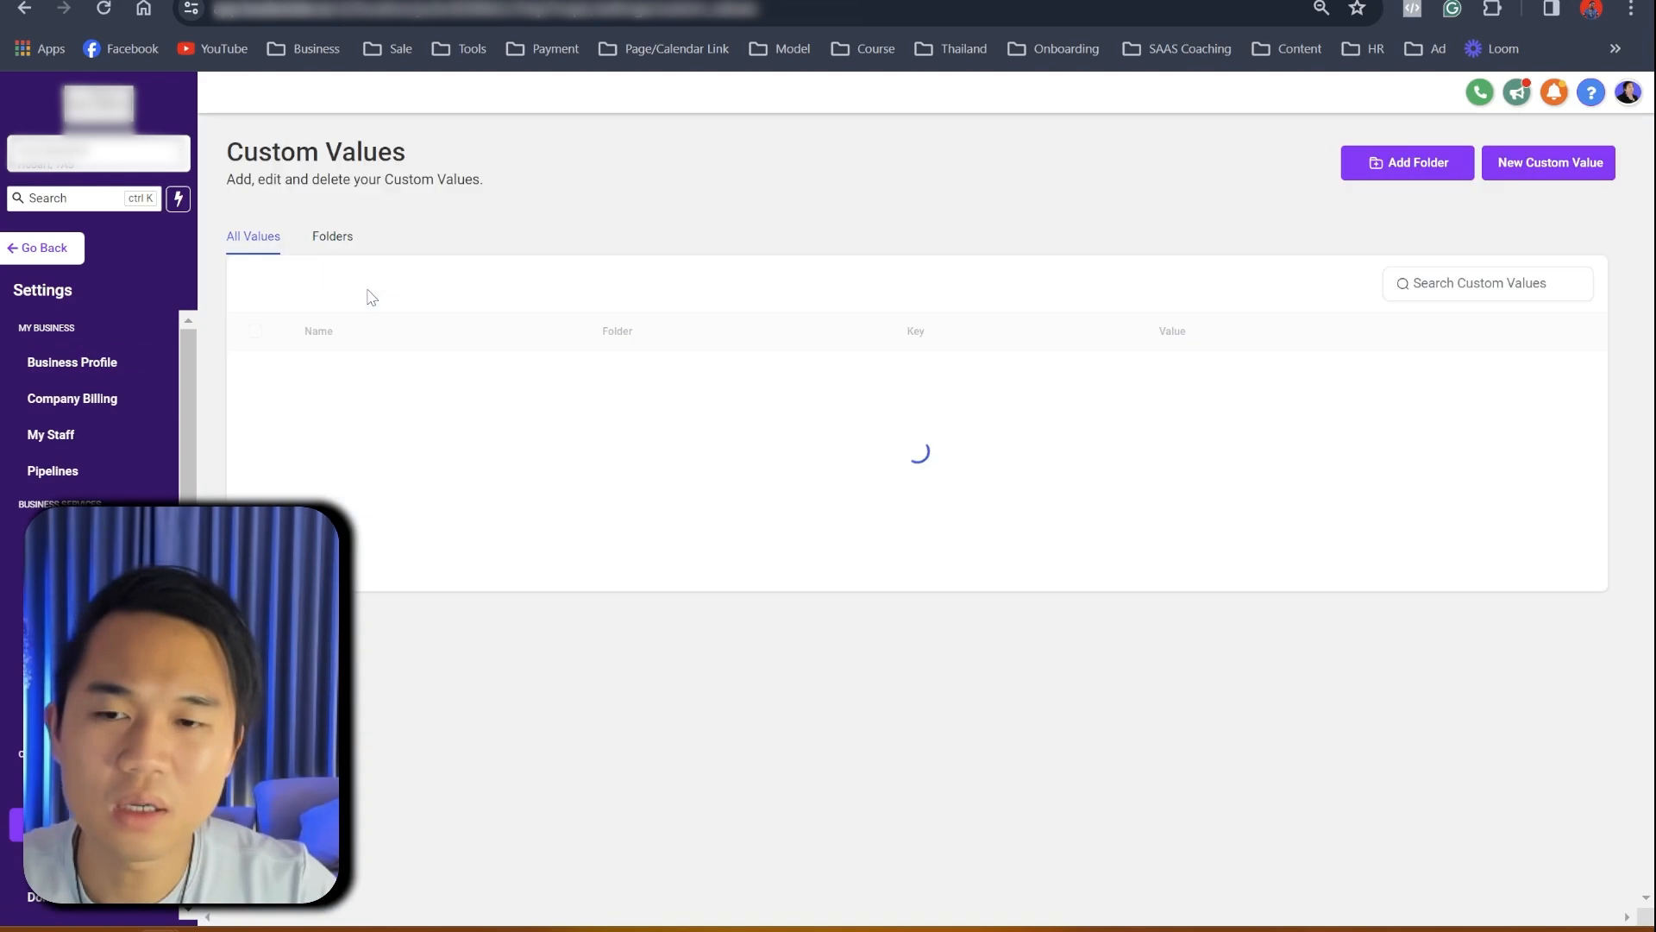
pyautogui.click(336, 242)
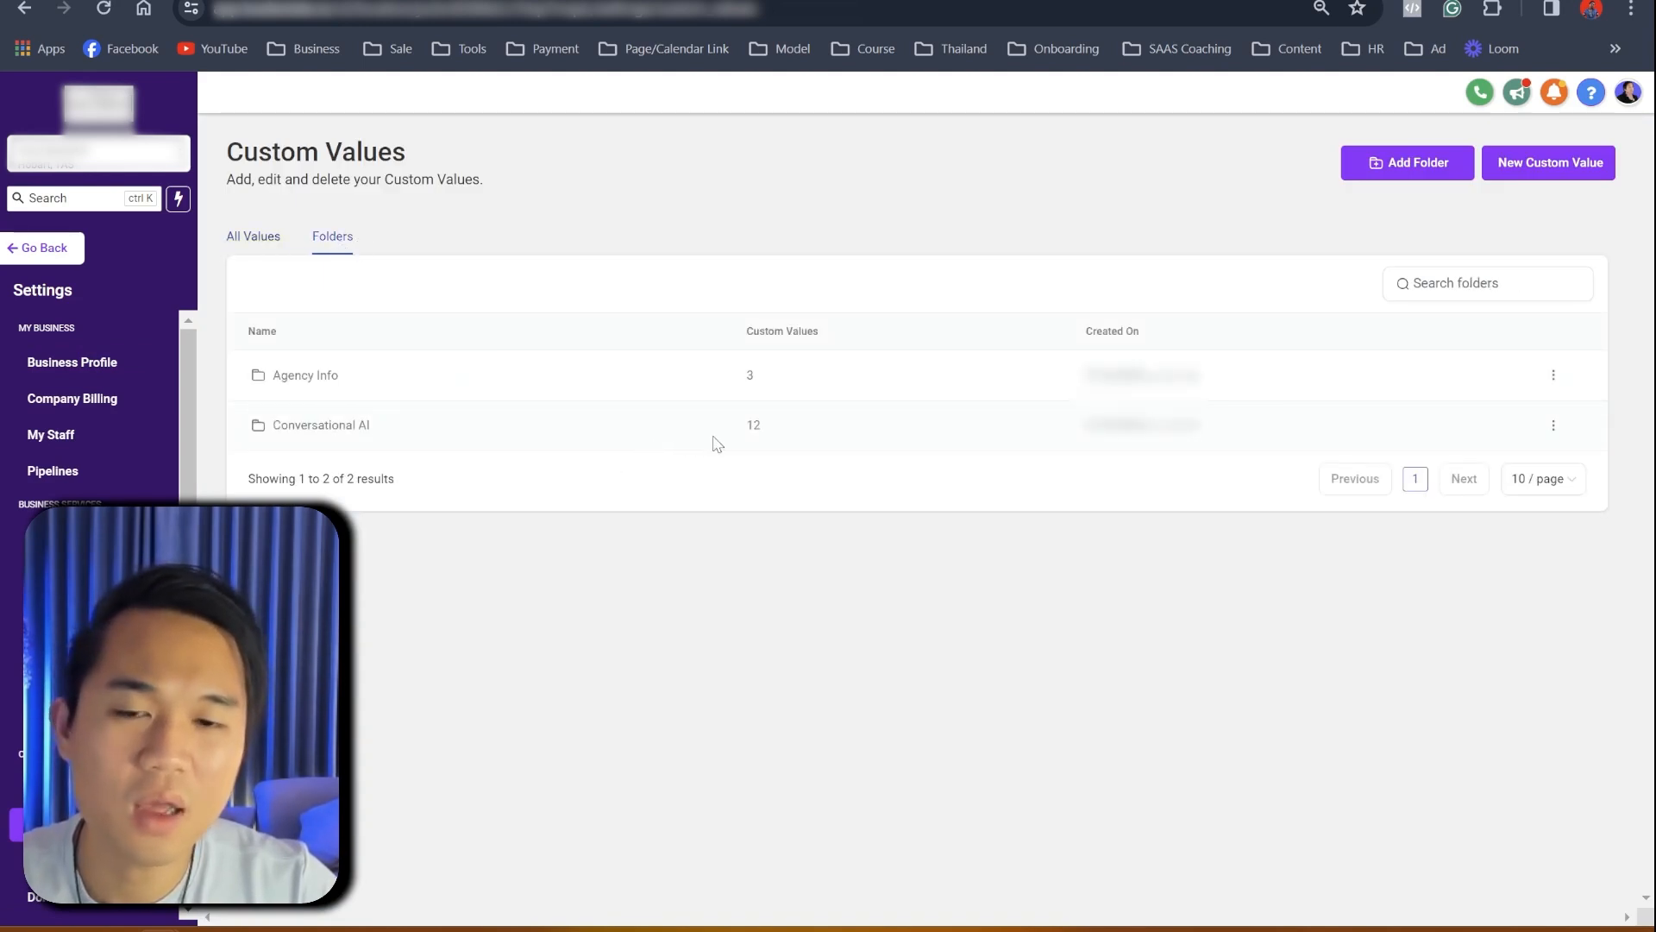
pyautogui.click(361, 427)
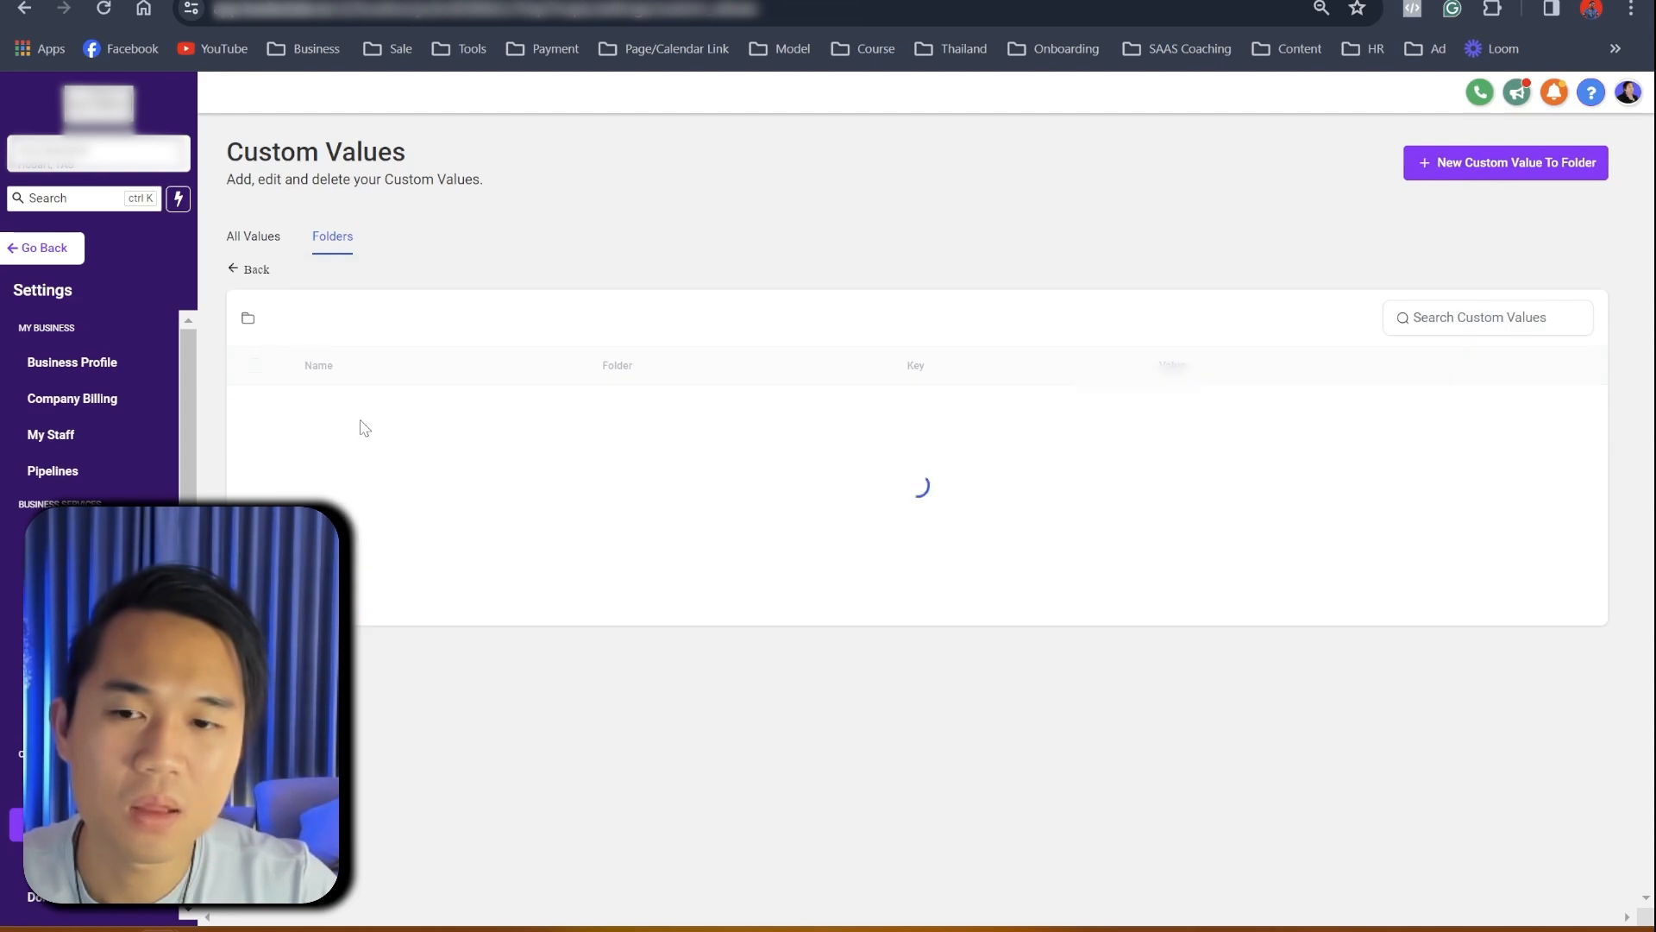
pyautogui.scroll(-2, 495, 683)
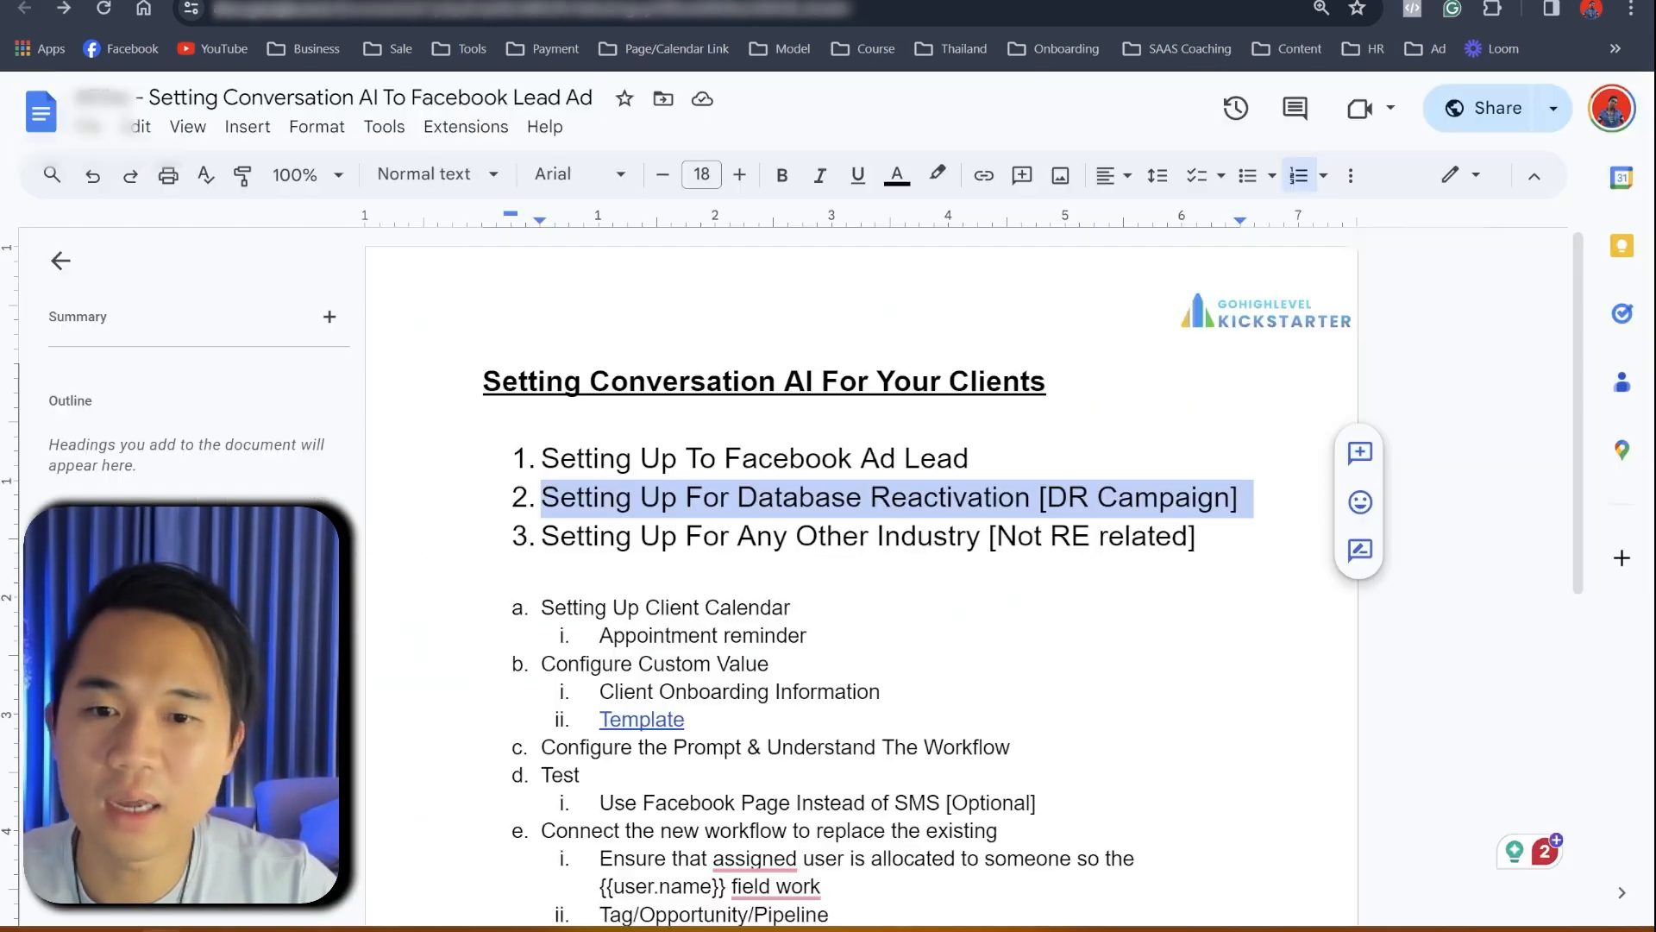
# - Follow the Template link under Configure Custom Value to the Custom Value spreadsheet
pyautogui.click(669, 719)
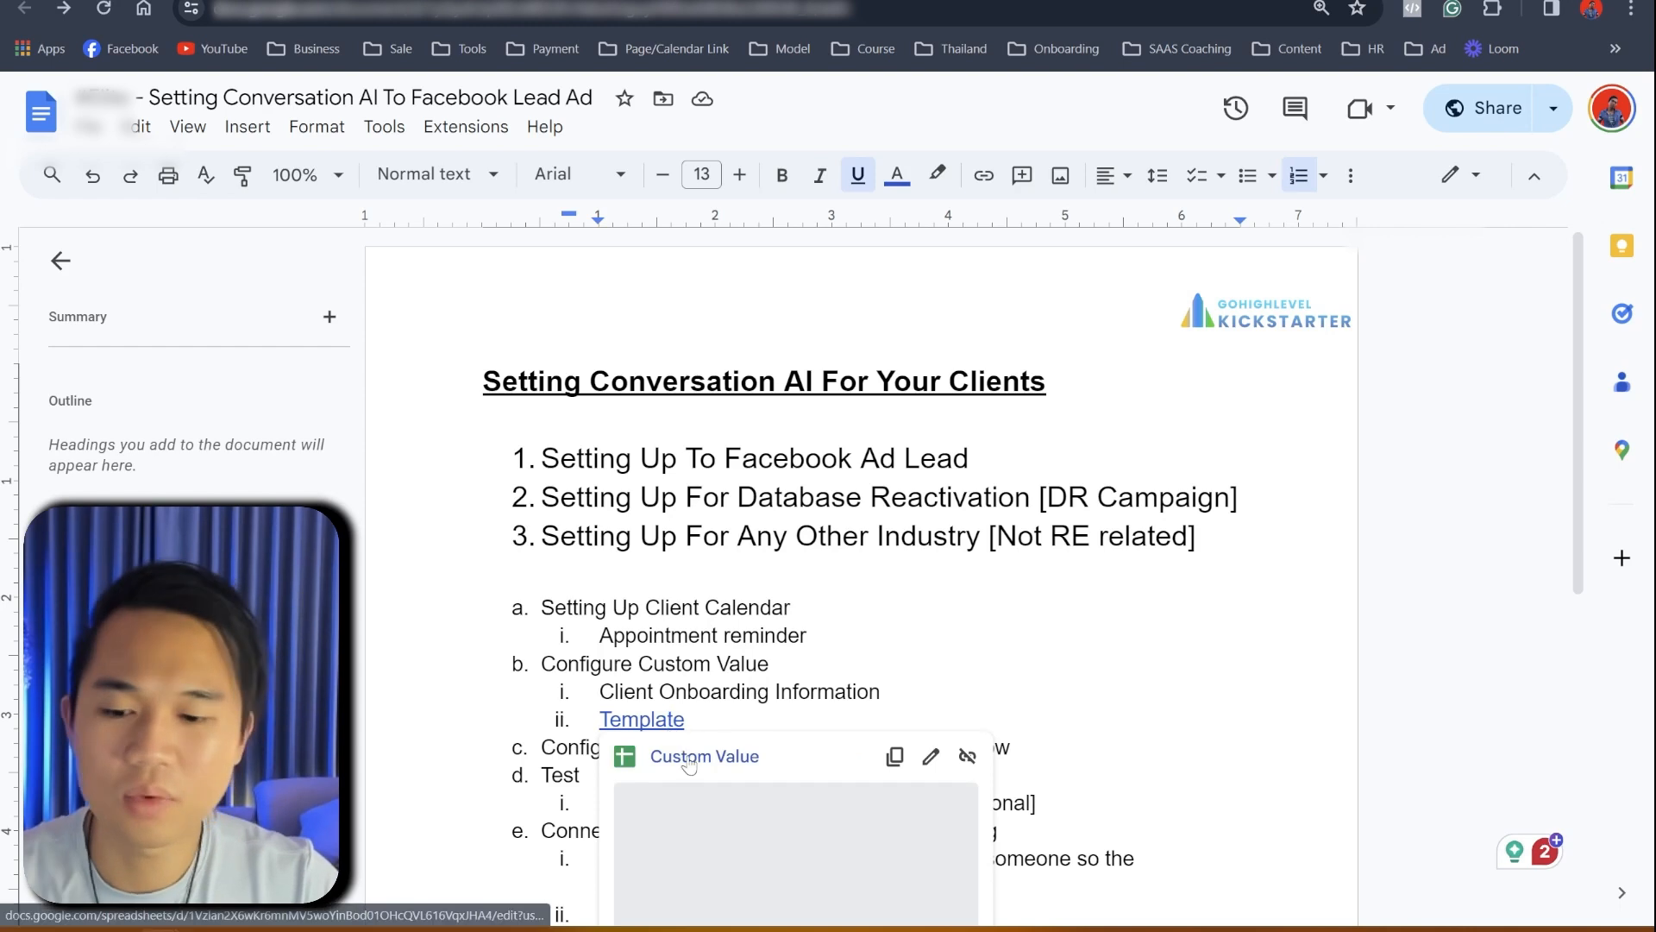
pyautogui.click(691, 767)
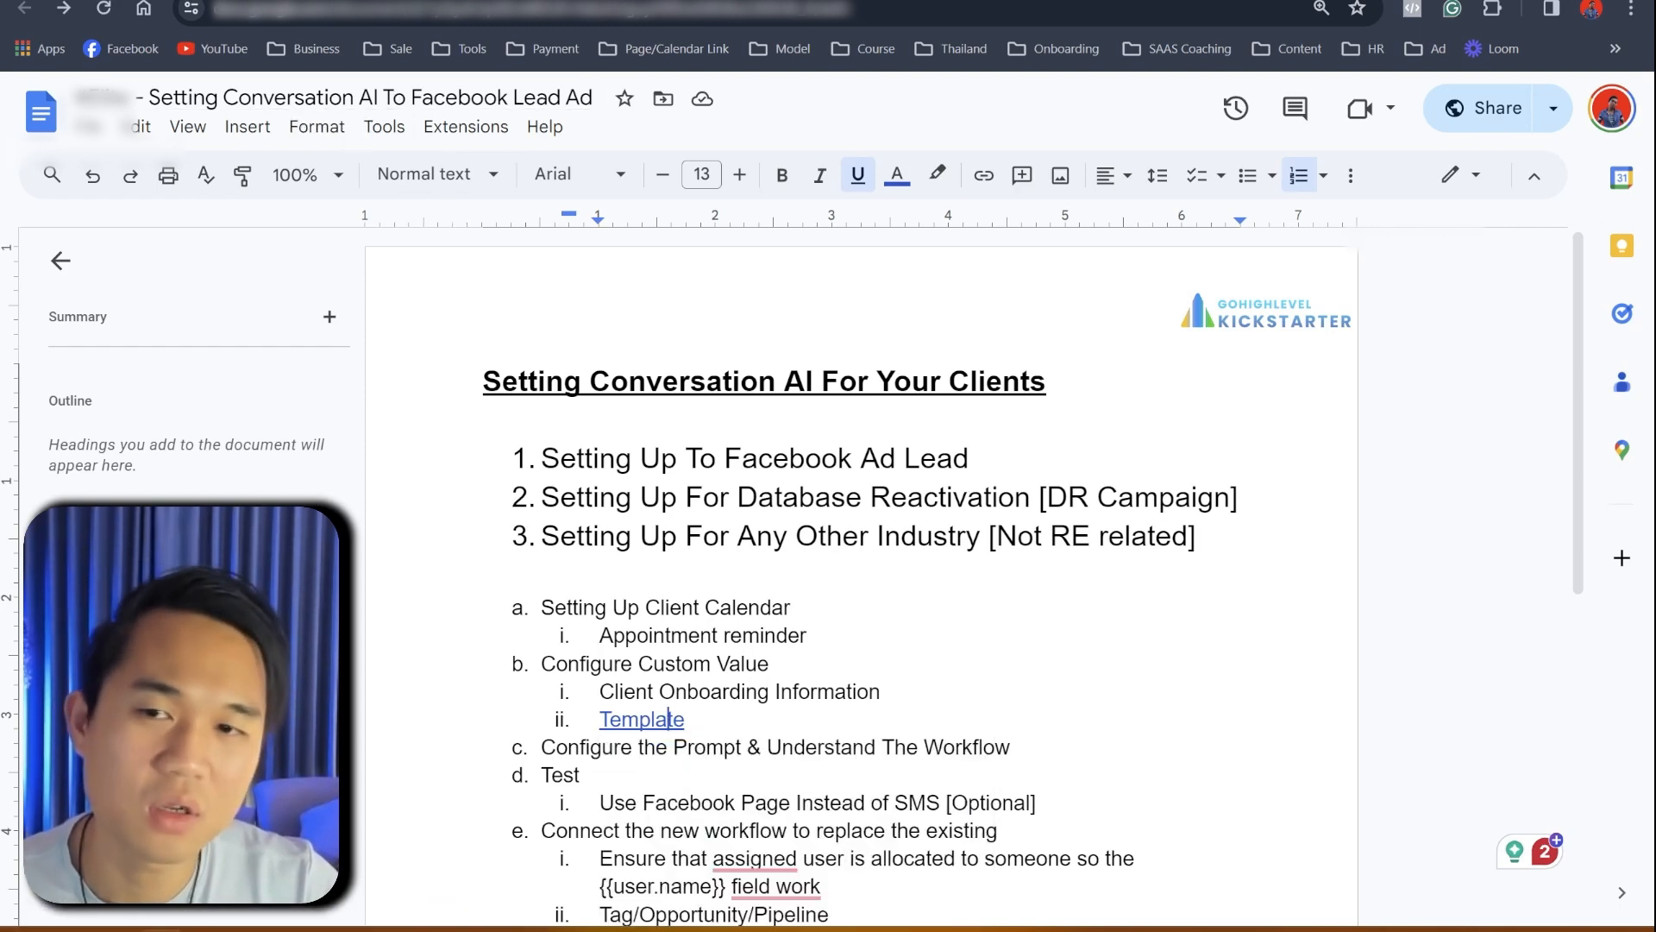
pyautogui.scroll(-5, 773, 651)
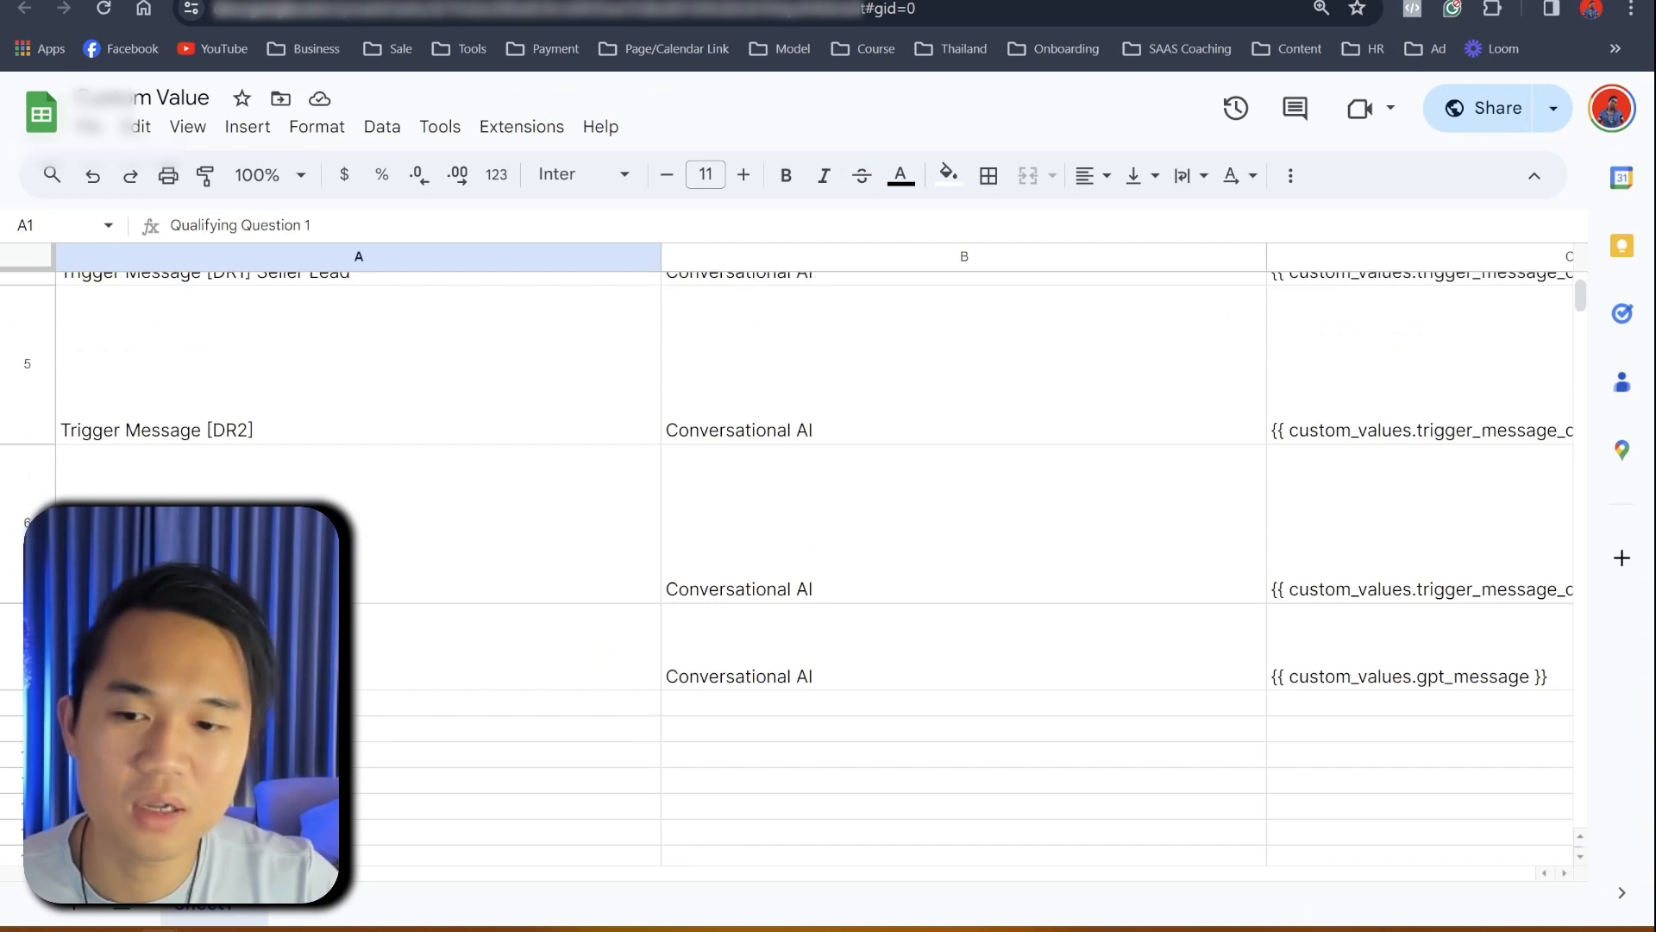
# - Copy the DR2 trigger message from cell D5, undoing an accidental paste, and return to GoHighLevel
pyautogui.hscroll(7, 813, 478)
pyautogui.hscroll(-5, 503, 743)
pyautogui.hscroll(12, 503, 743)
pyautogui.scroll(2, 503, 743)
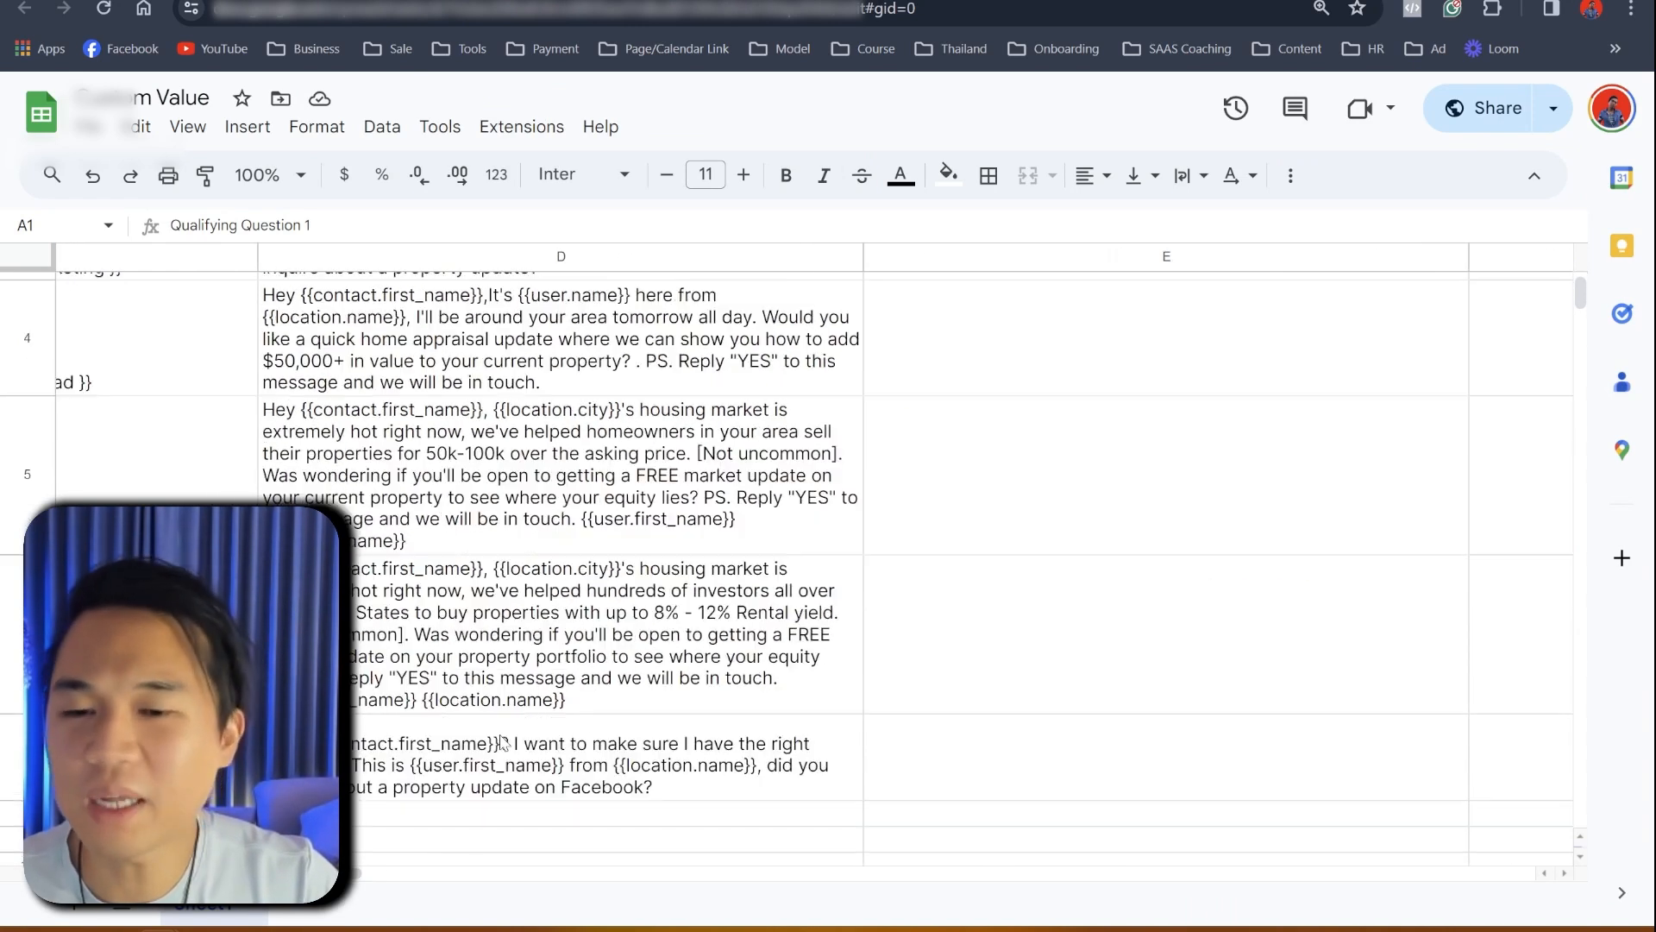
pyautogui.click(287, 418)
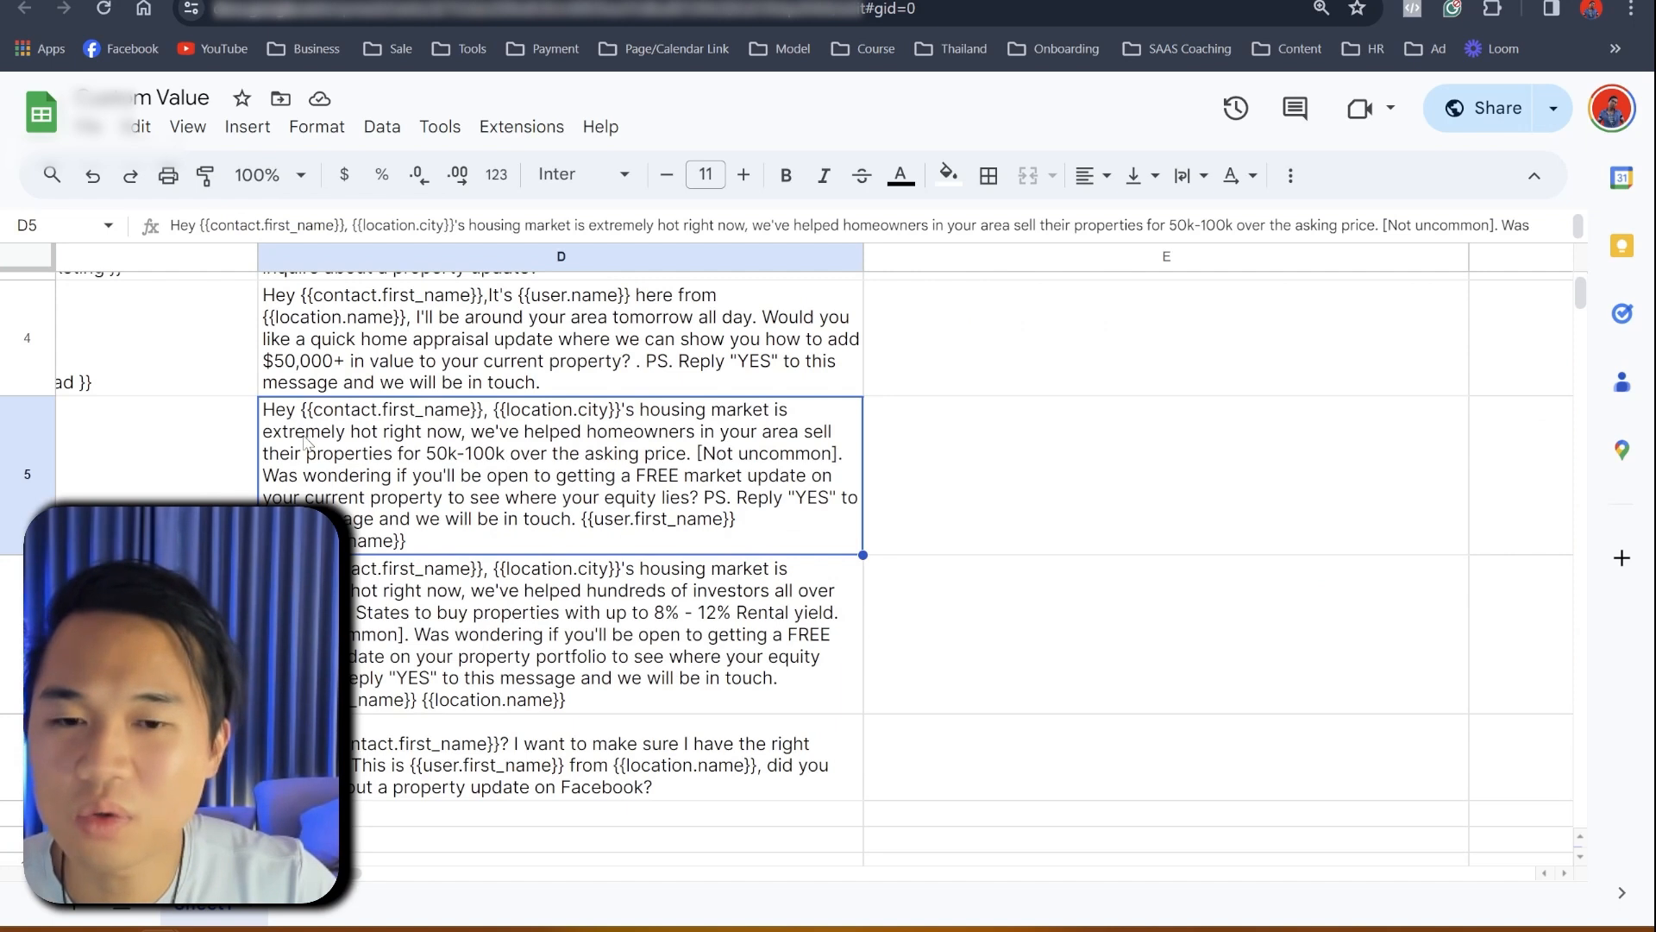
pyautogui.tripleClick(304, 440)
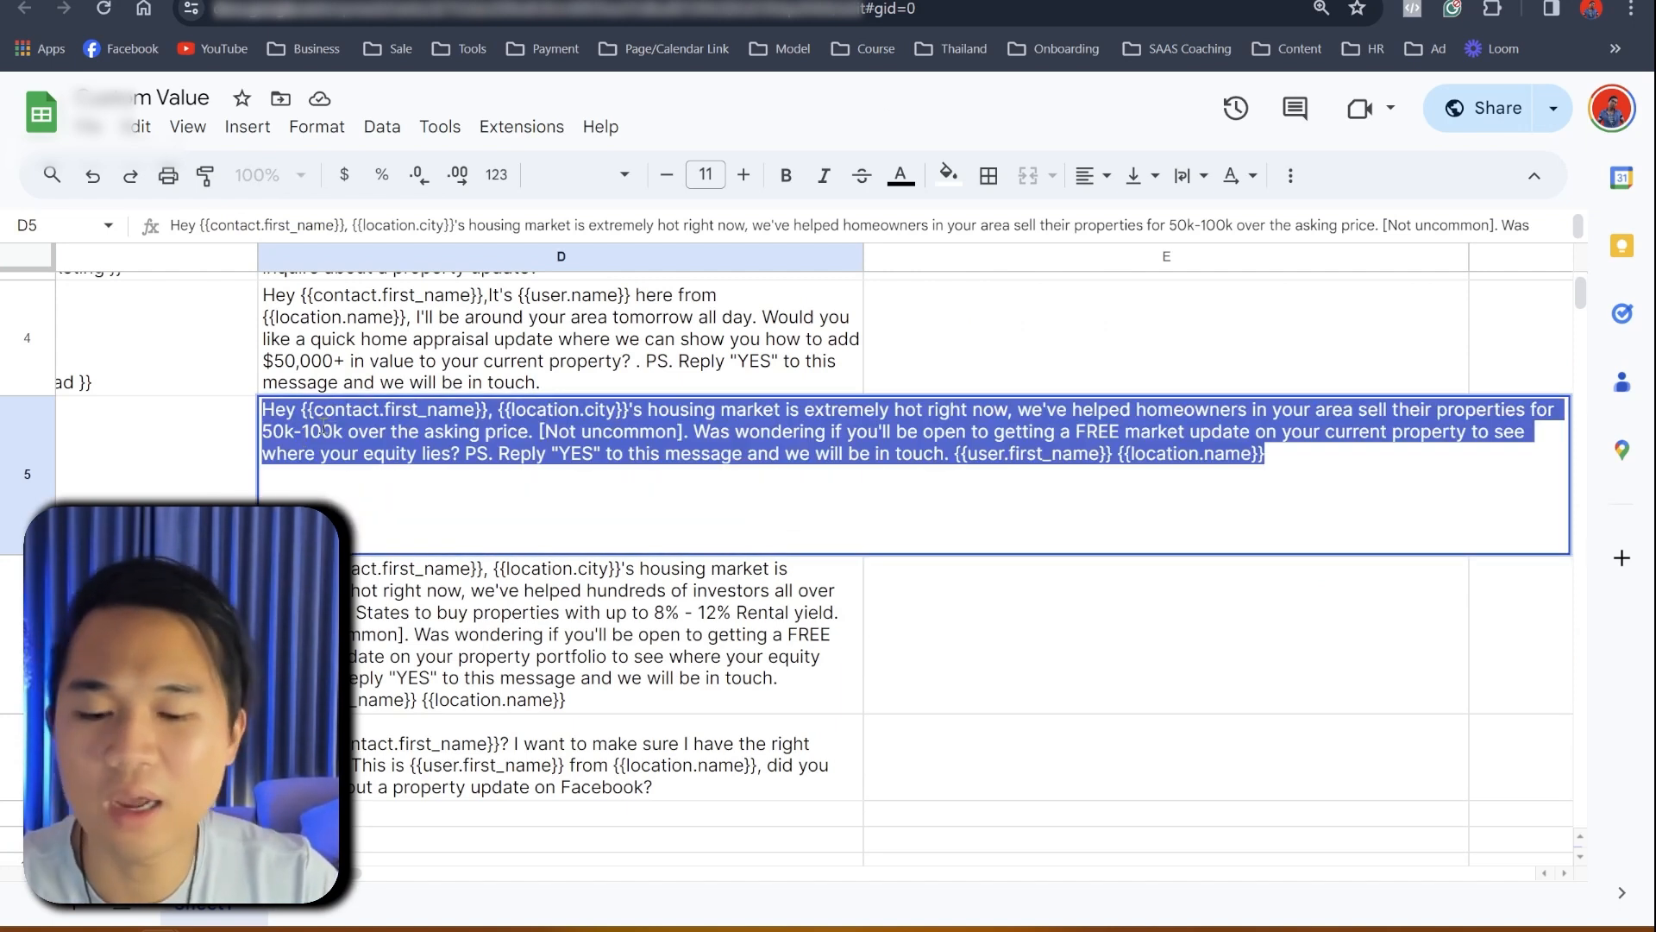
pyautogui.write('{{custom_values.gpt_message}}')
pyautogui.hotkey('ctrl', 'z')
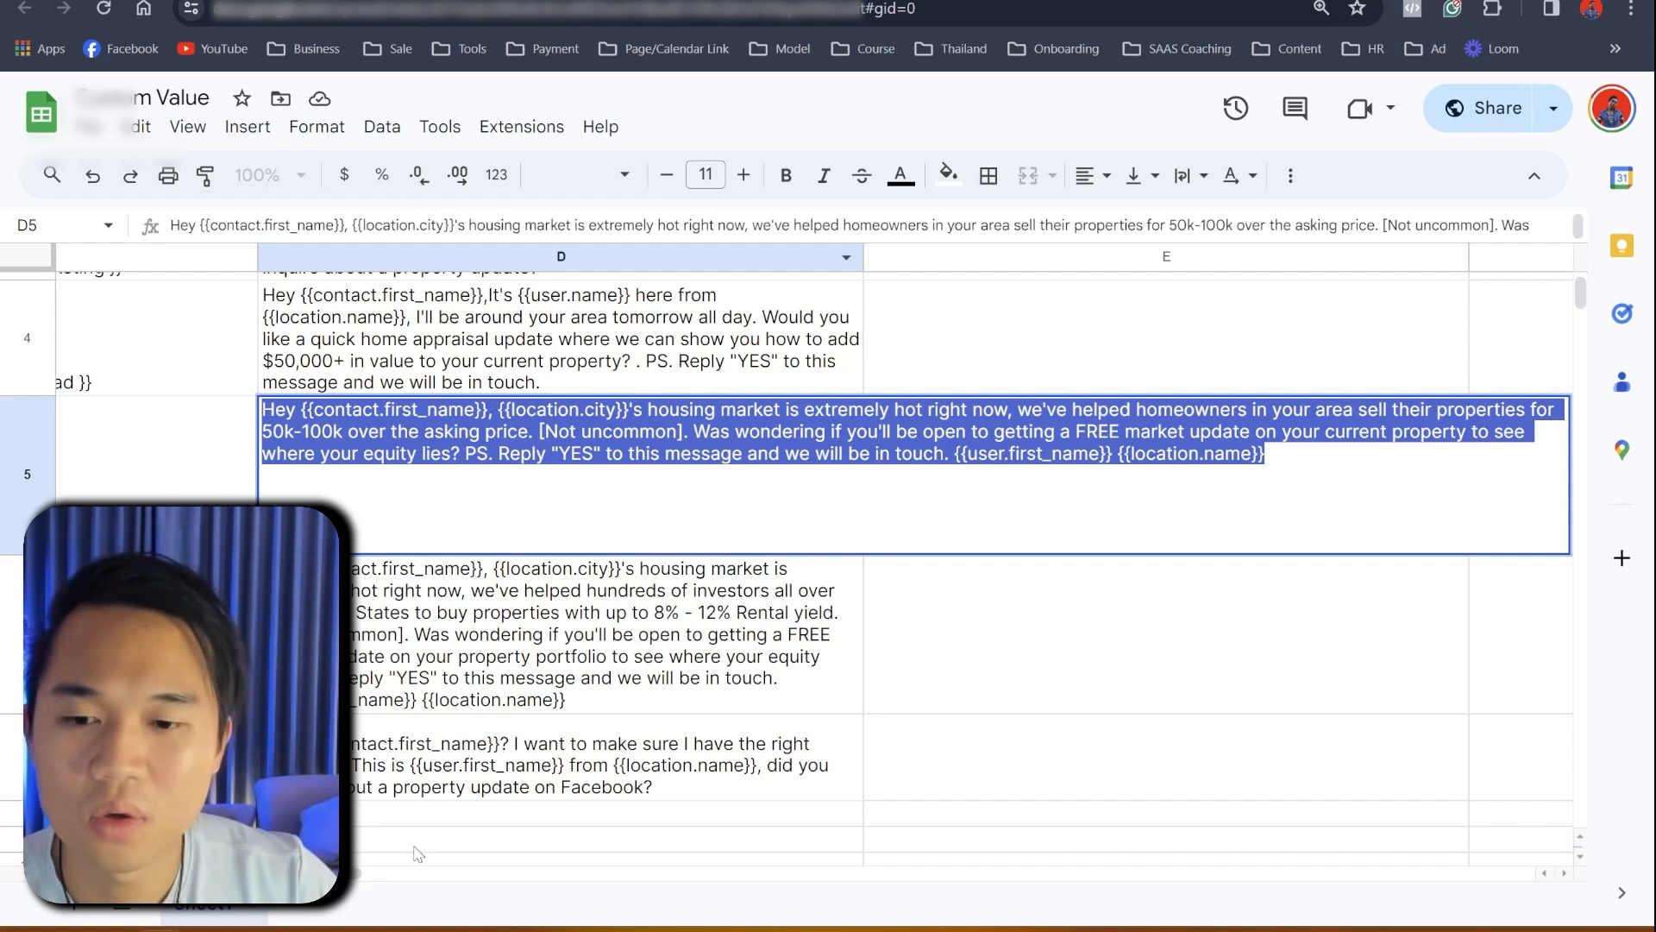
pyautogui.moveTo(350, 877); pyautogui.dragTo(191, 876)
pyautogui.click(215, 639)
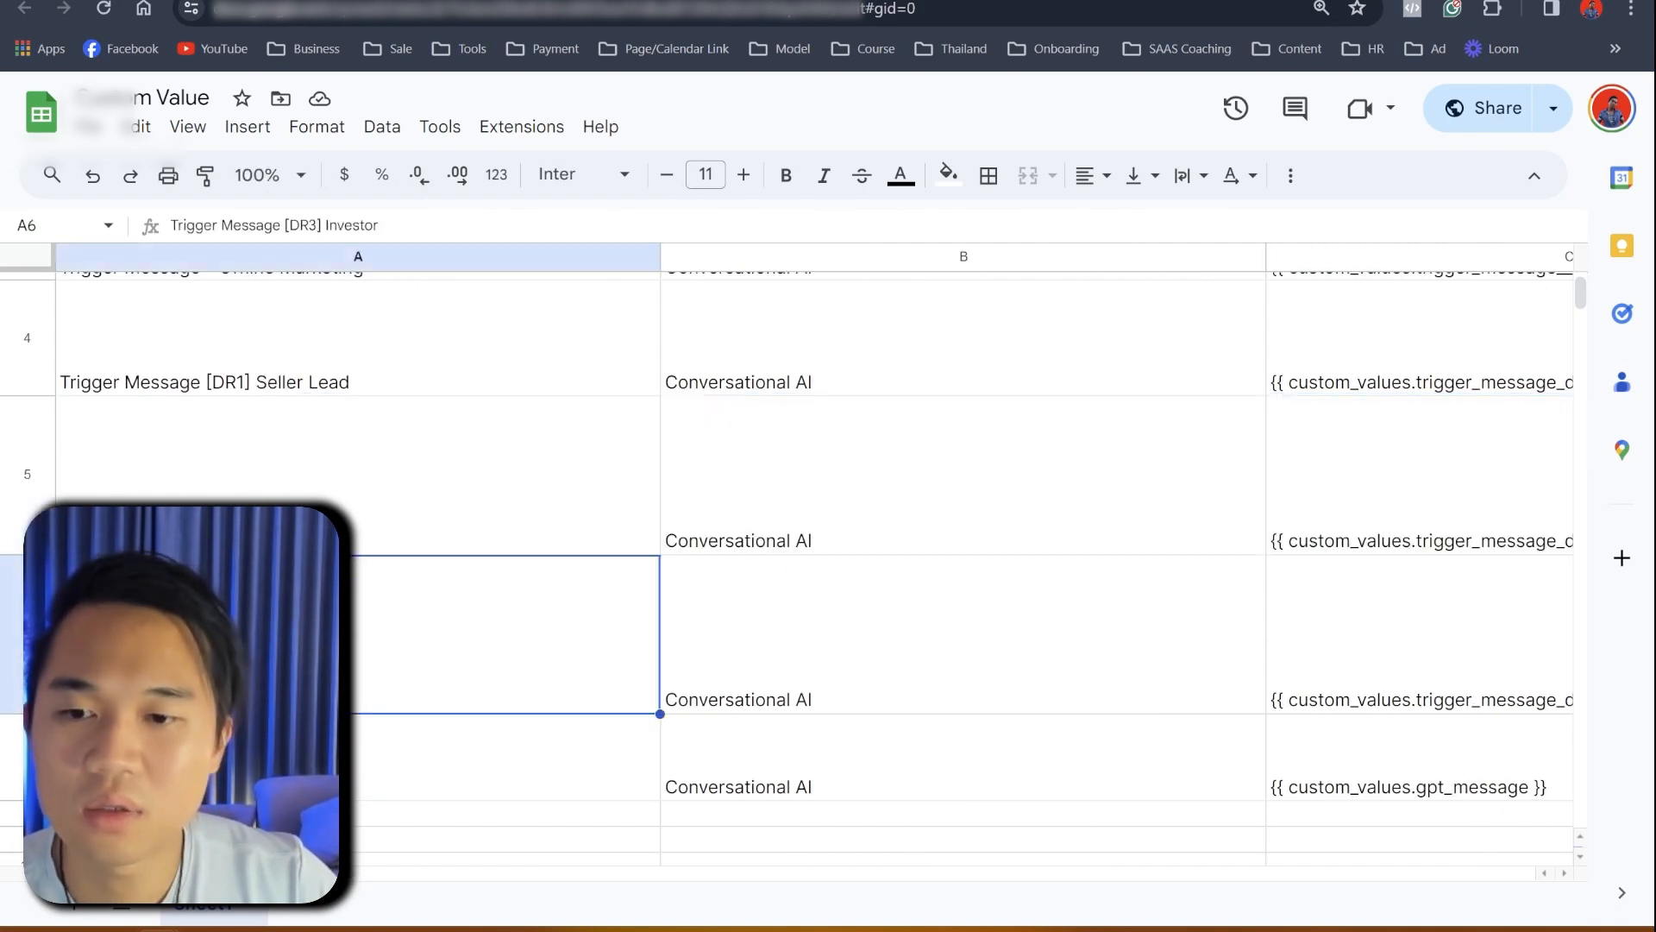
pyautogui.hotkey('ctrl', 'Tab')
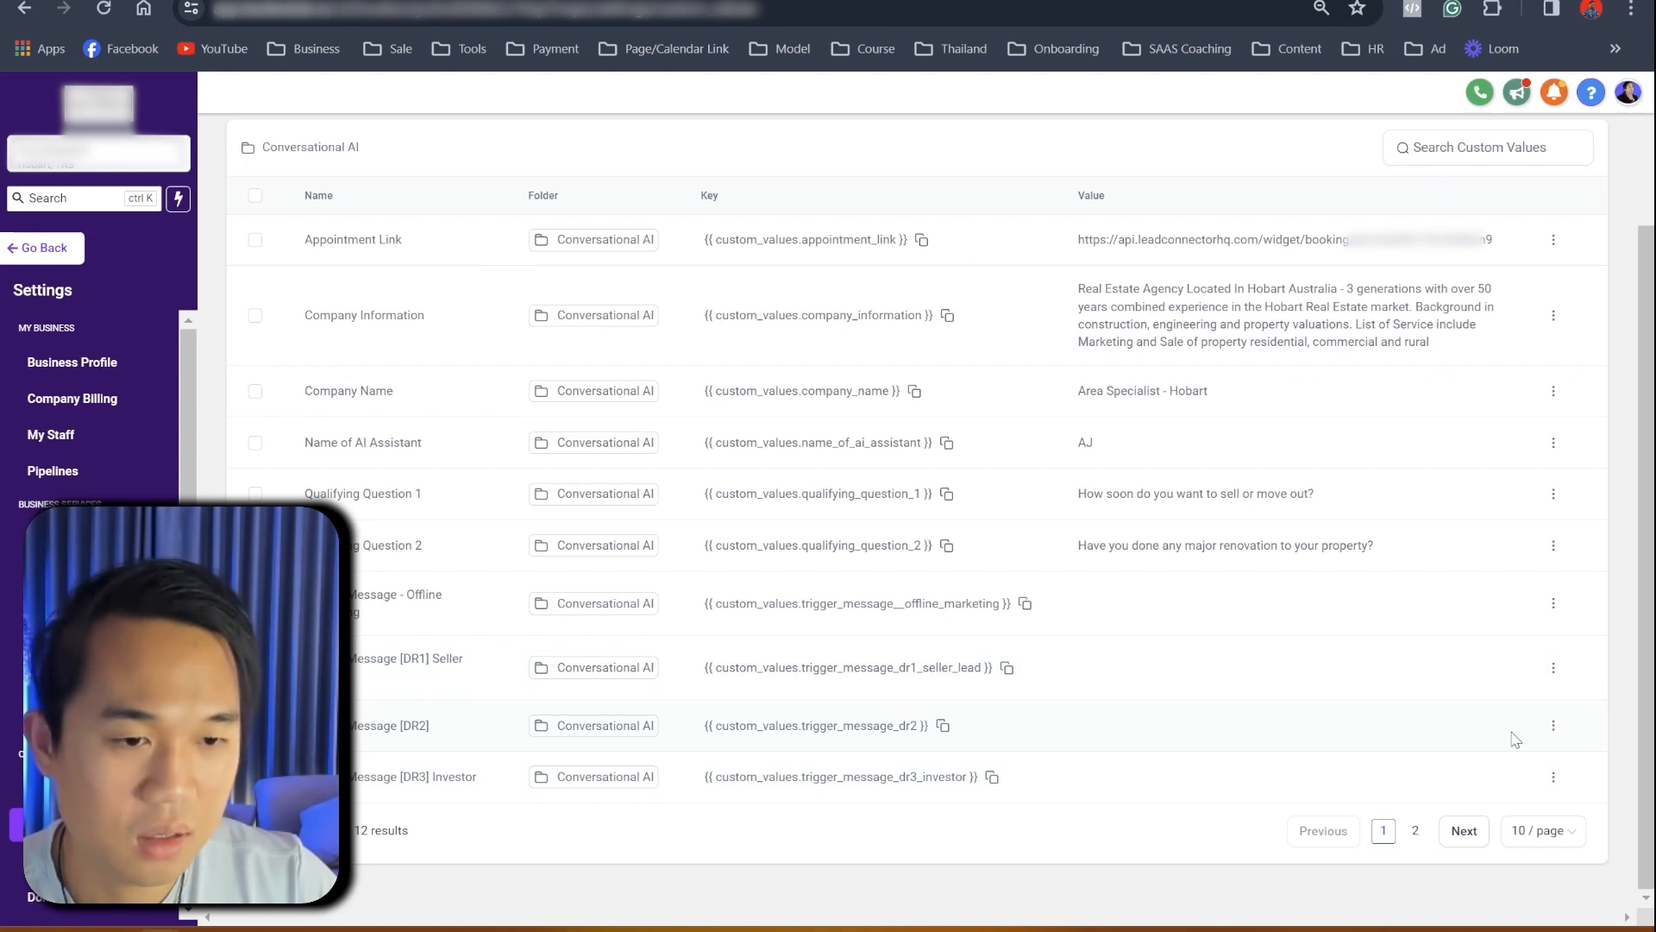
# - Paste the housing-market message into Trigger Message [DR2], update it, and return to workflows
pyautogui.click(1554, 725)
pyautogui.click(1514, 785)
pyautogui.click(762, 530)
pyautogui.hotkey('ctrl', 'v')
pyautogui.click(1001, 680)
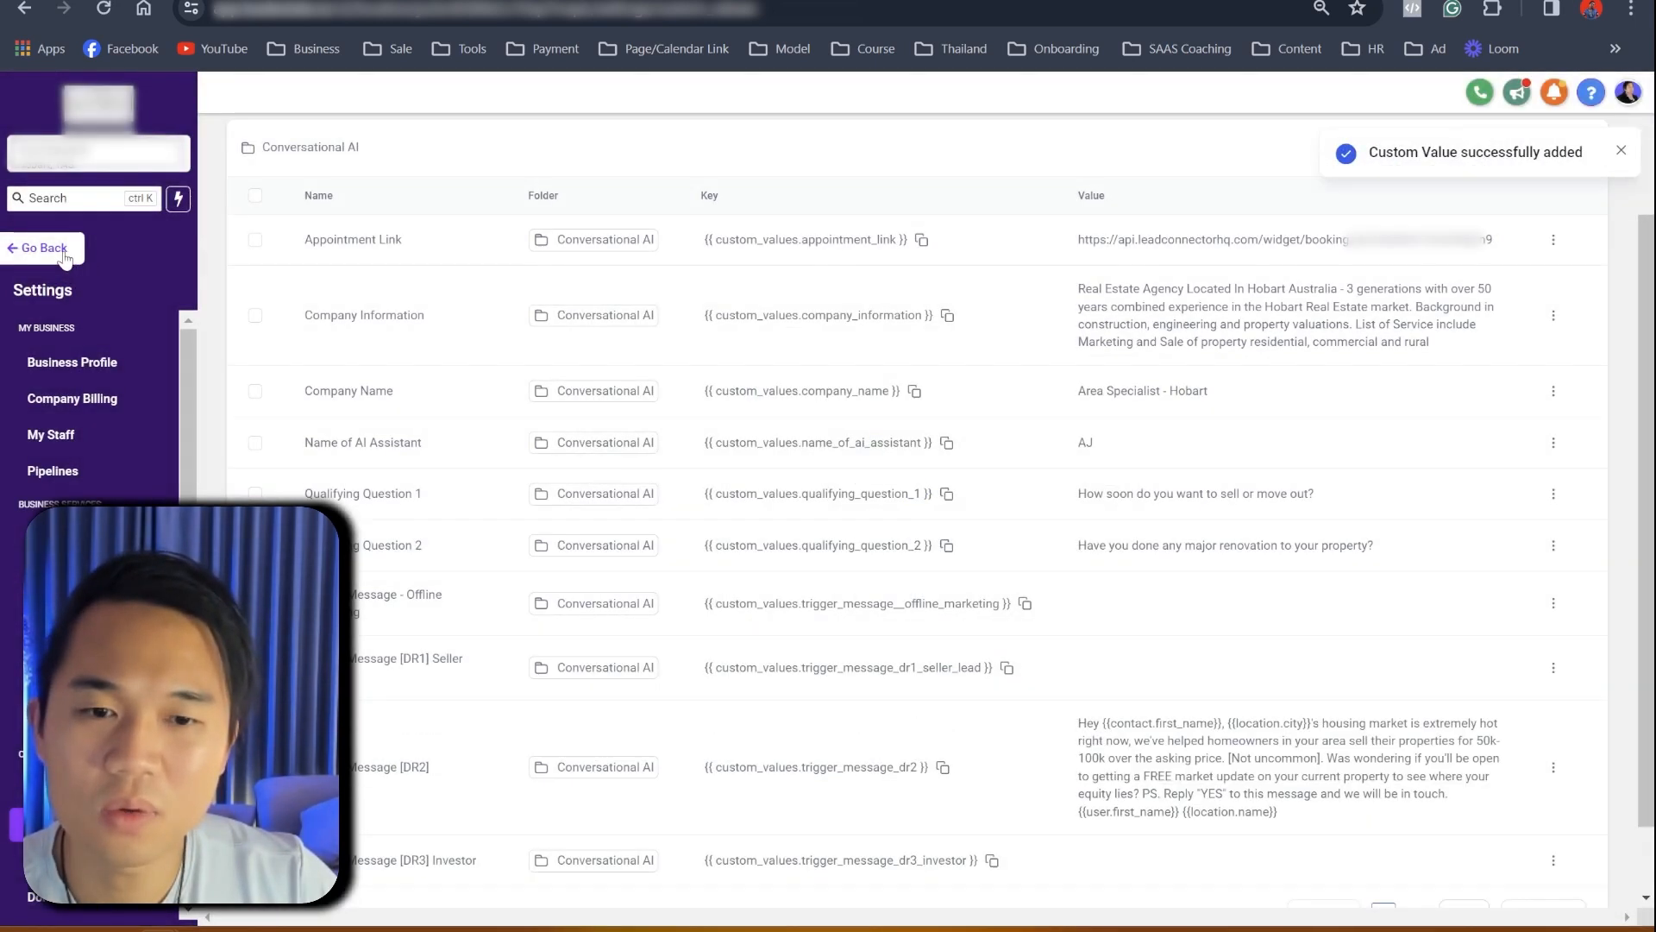
pyautogui.click(43, 249)
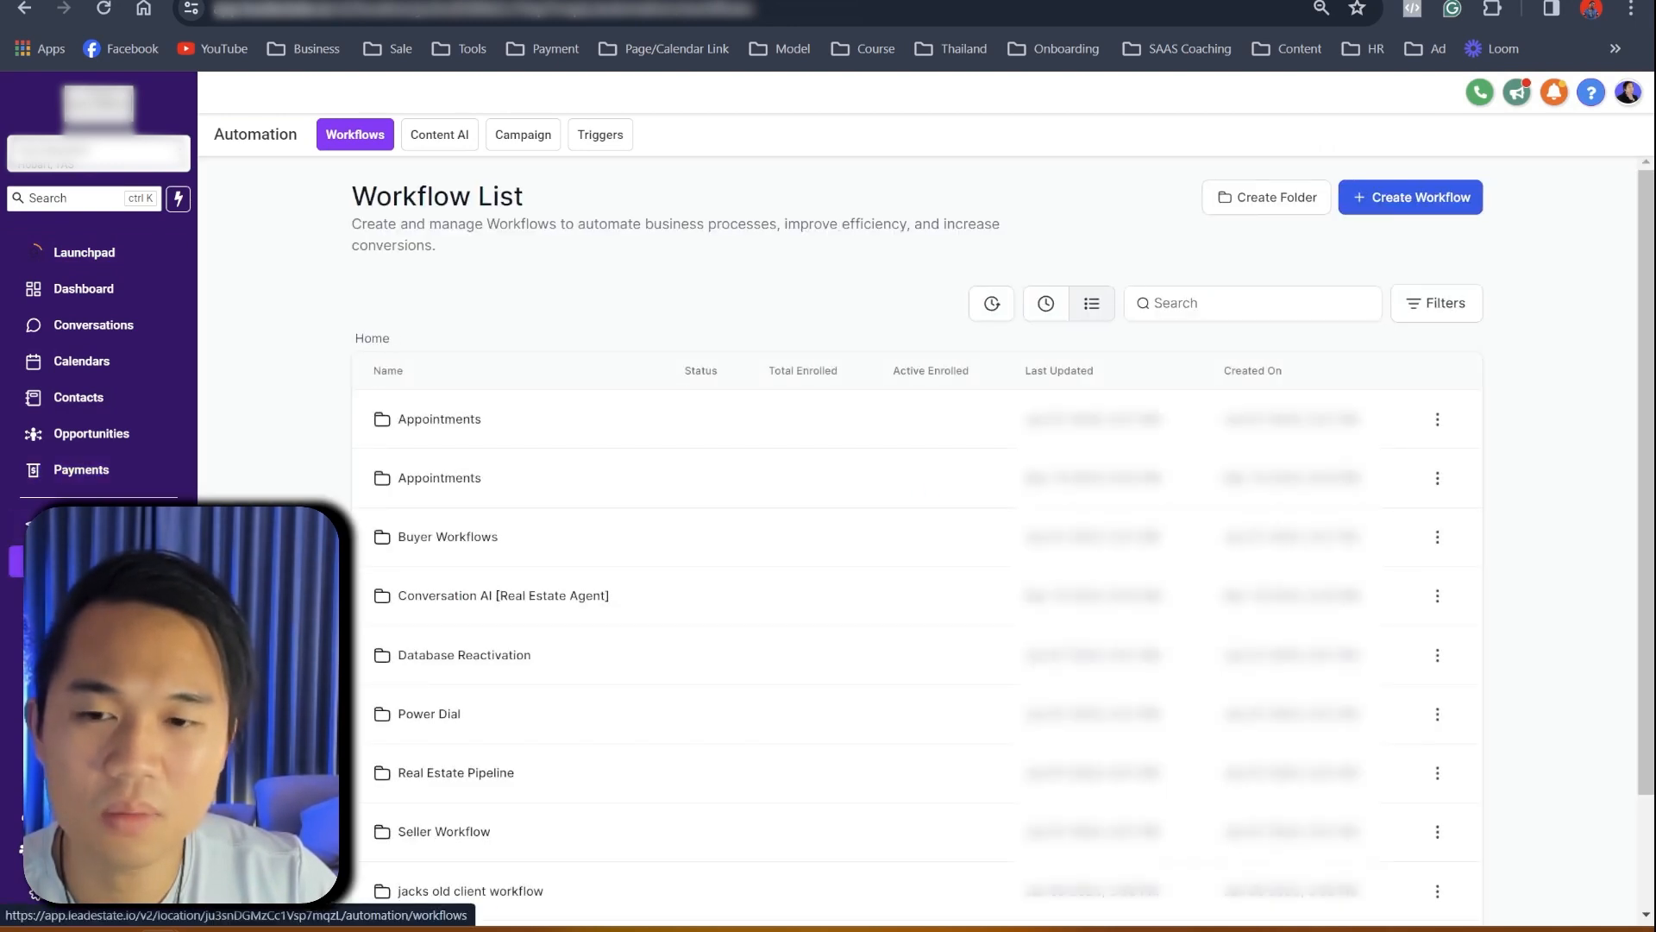
# - Publish and save '4. Conversation AI Real Estate: Seller Campaign - [DR2]' in Conversation AI [Real Estate Agent]
pyautogui.click(483, 597)
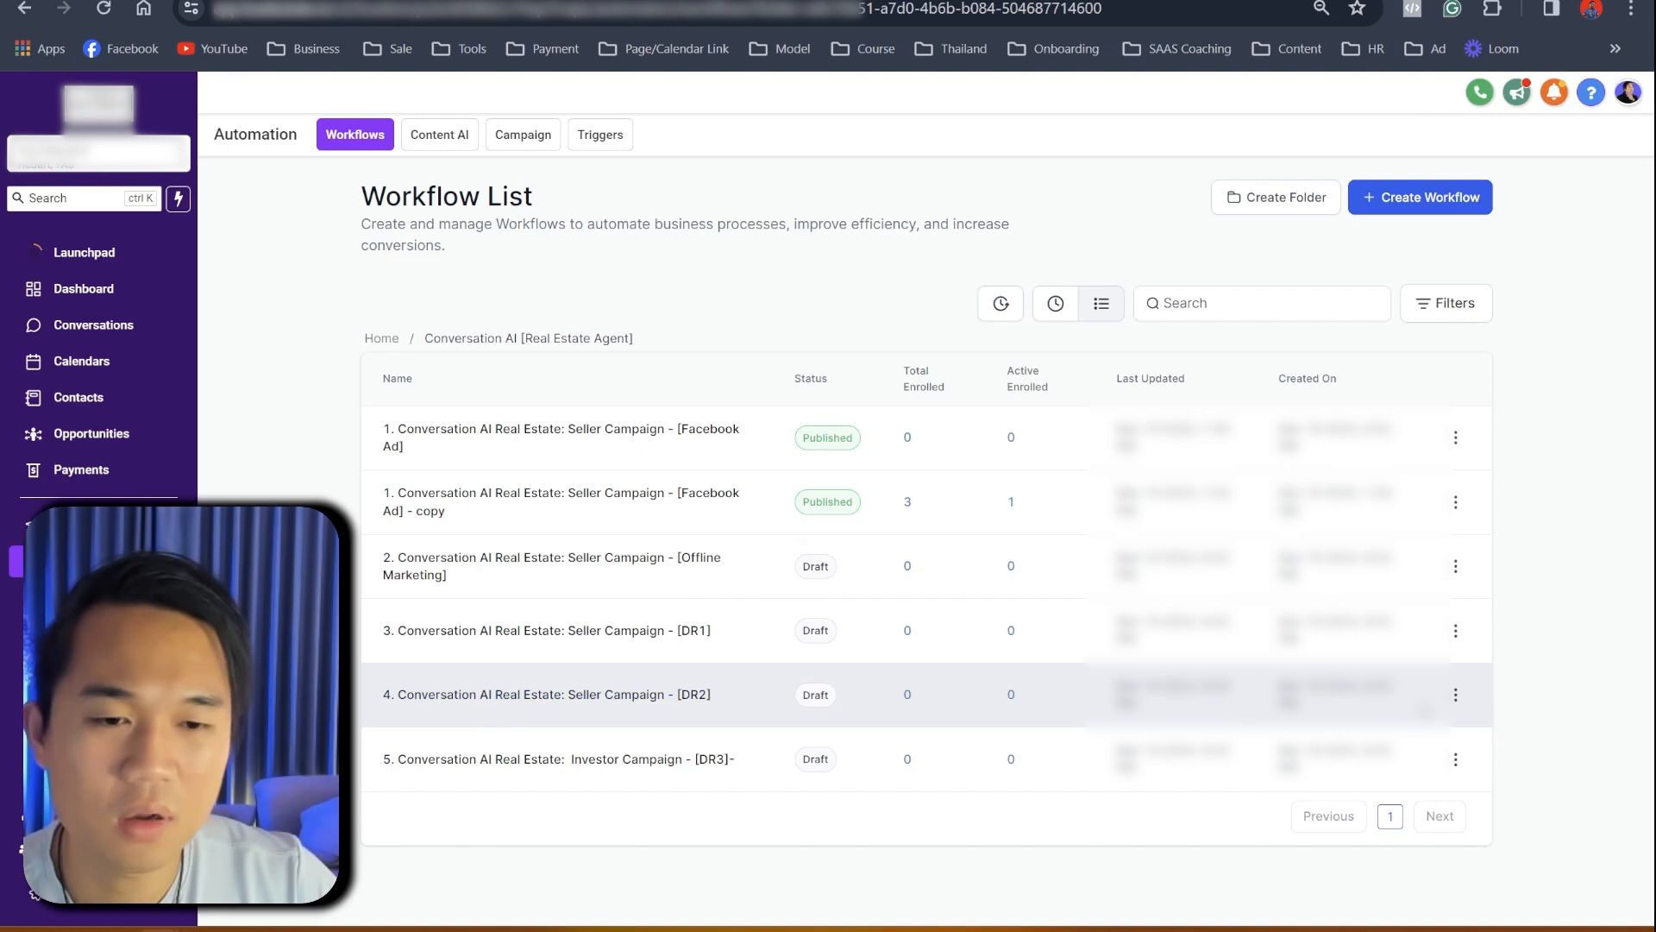
pyautogui.click(1455, 701)
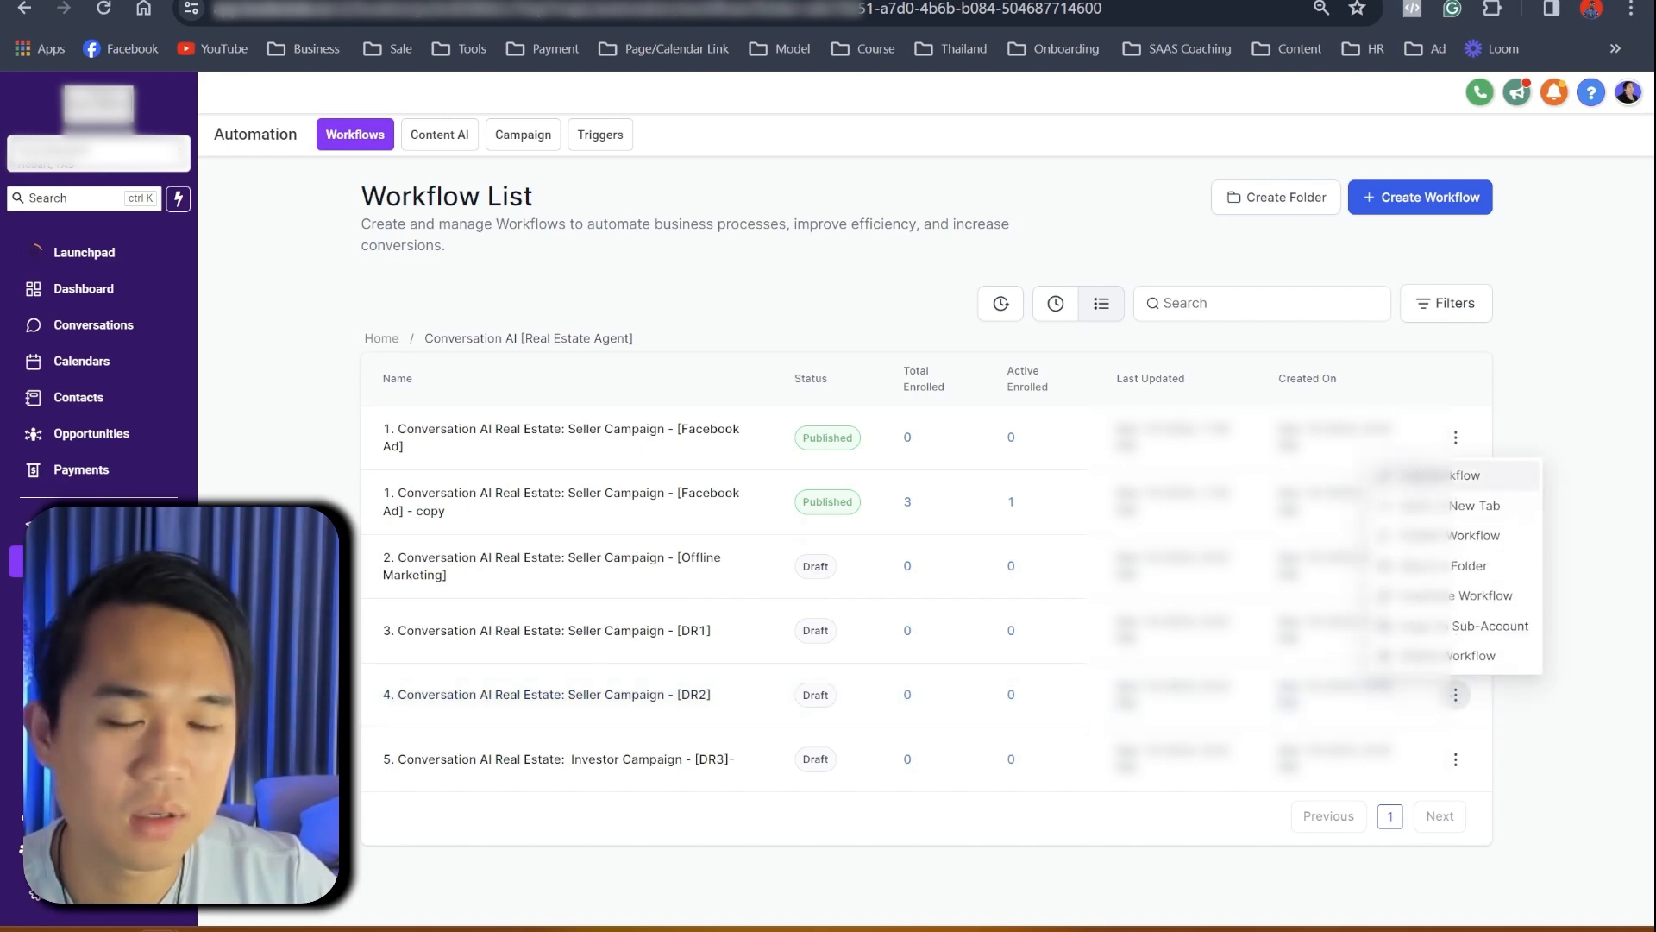
pyautogui.click(1422, 479)
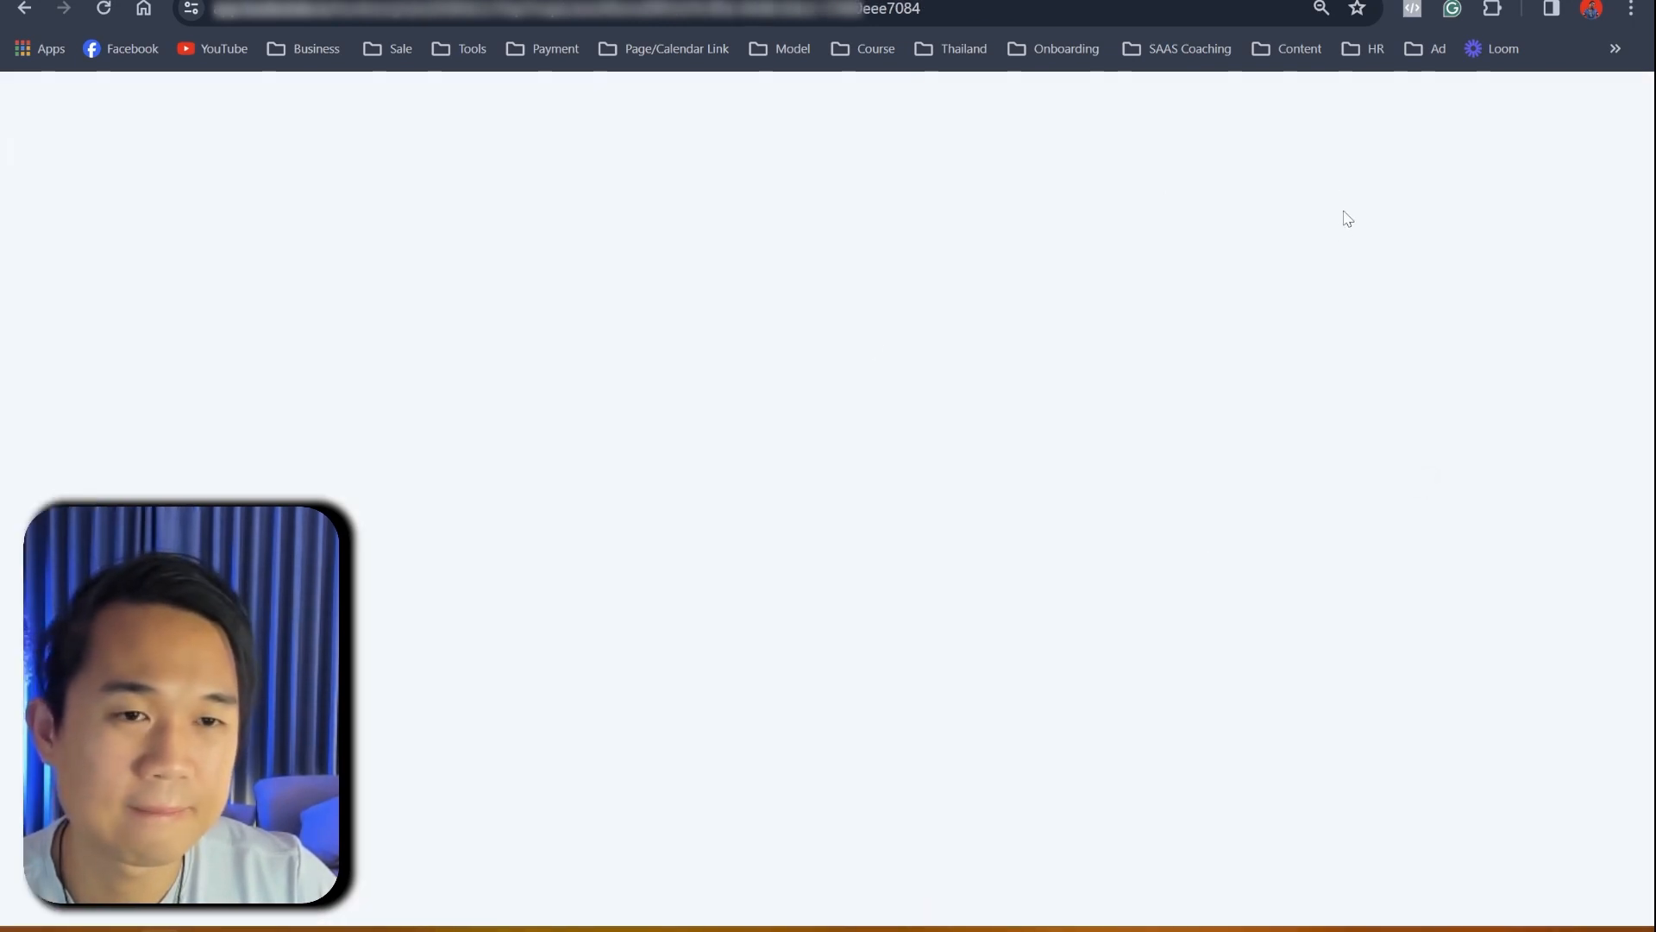
pyautogui.click(1561, 144)
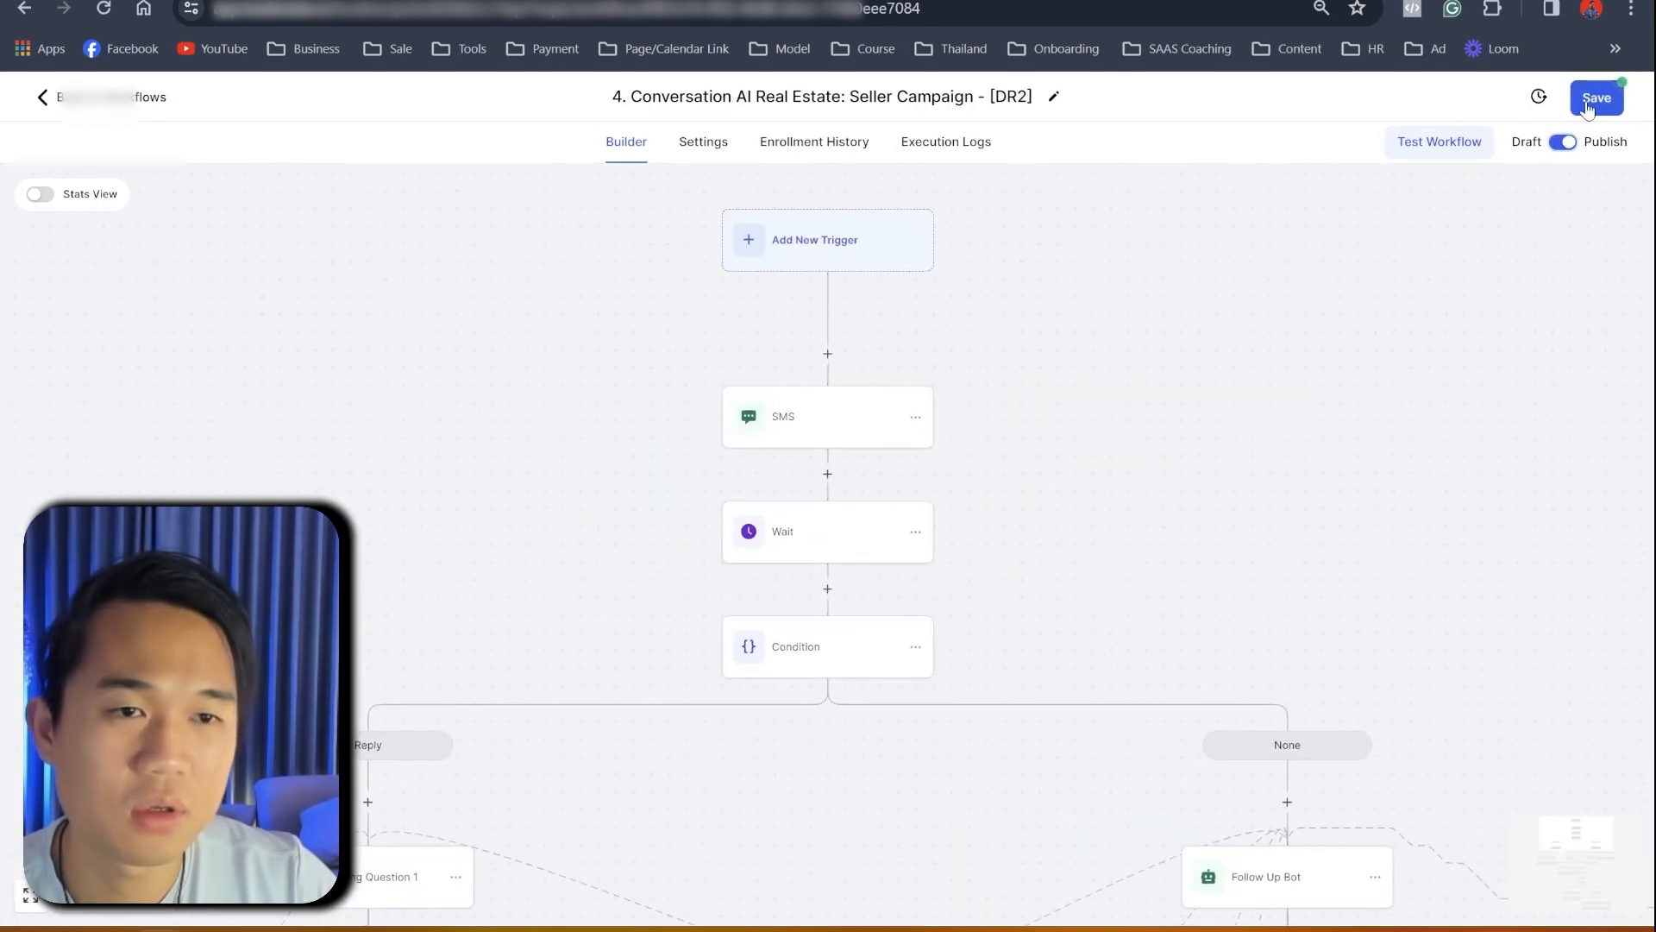
pyautogui.click(1588, 101)
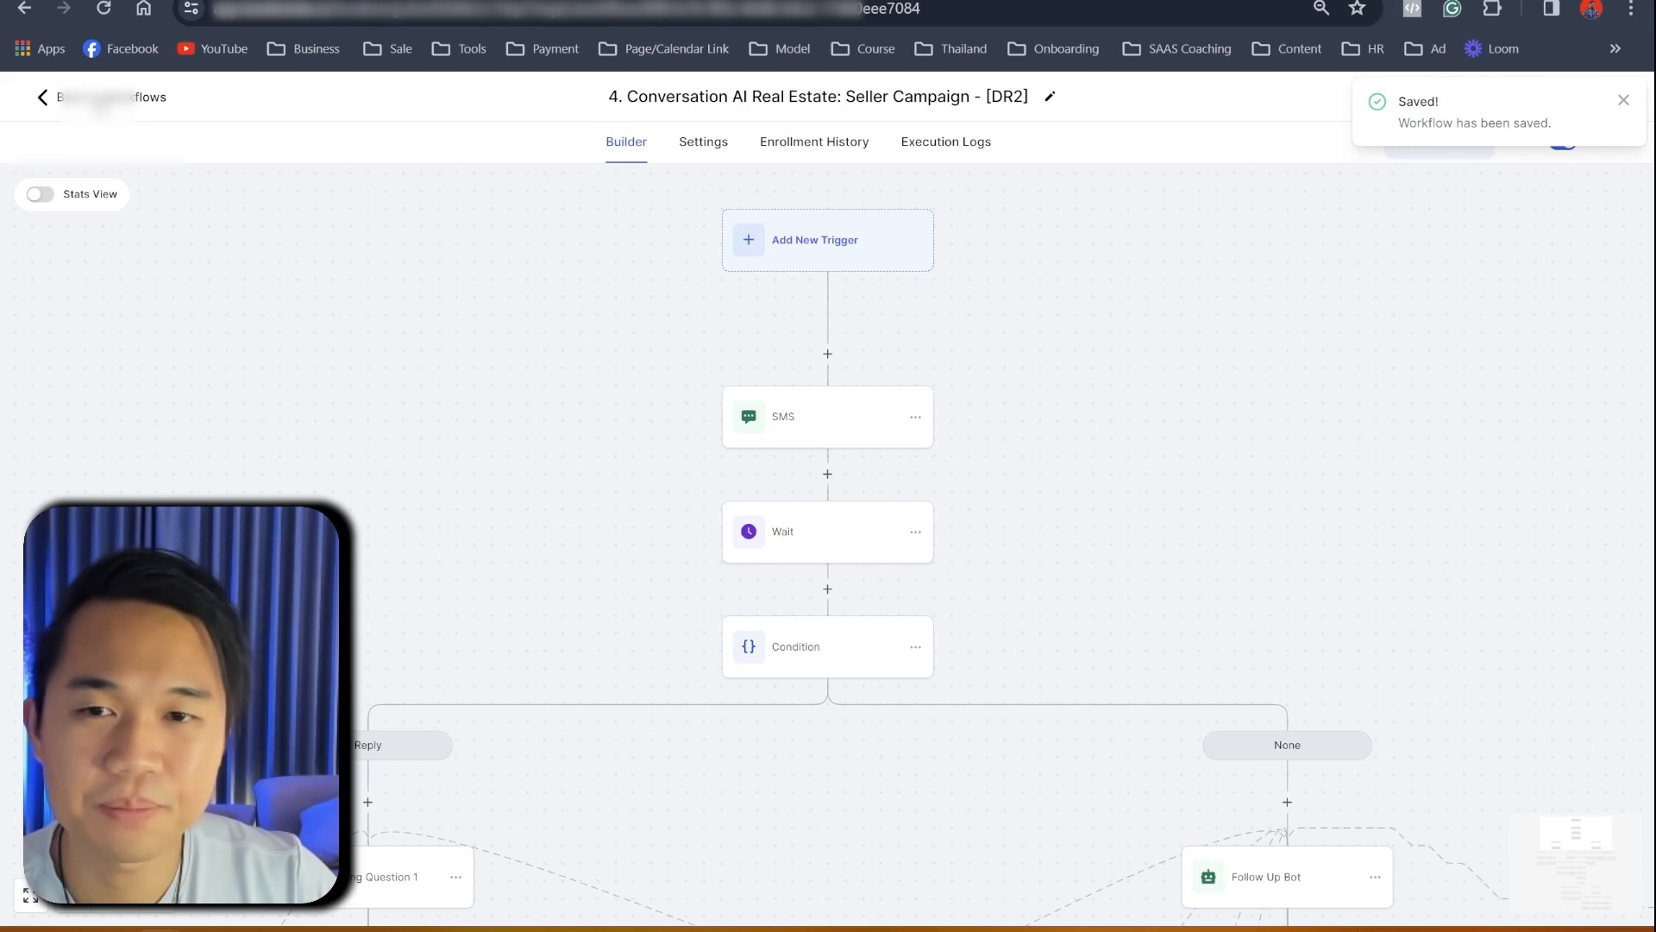
pyautogui.click(108, 97)
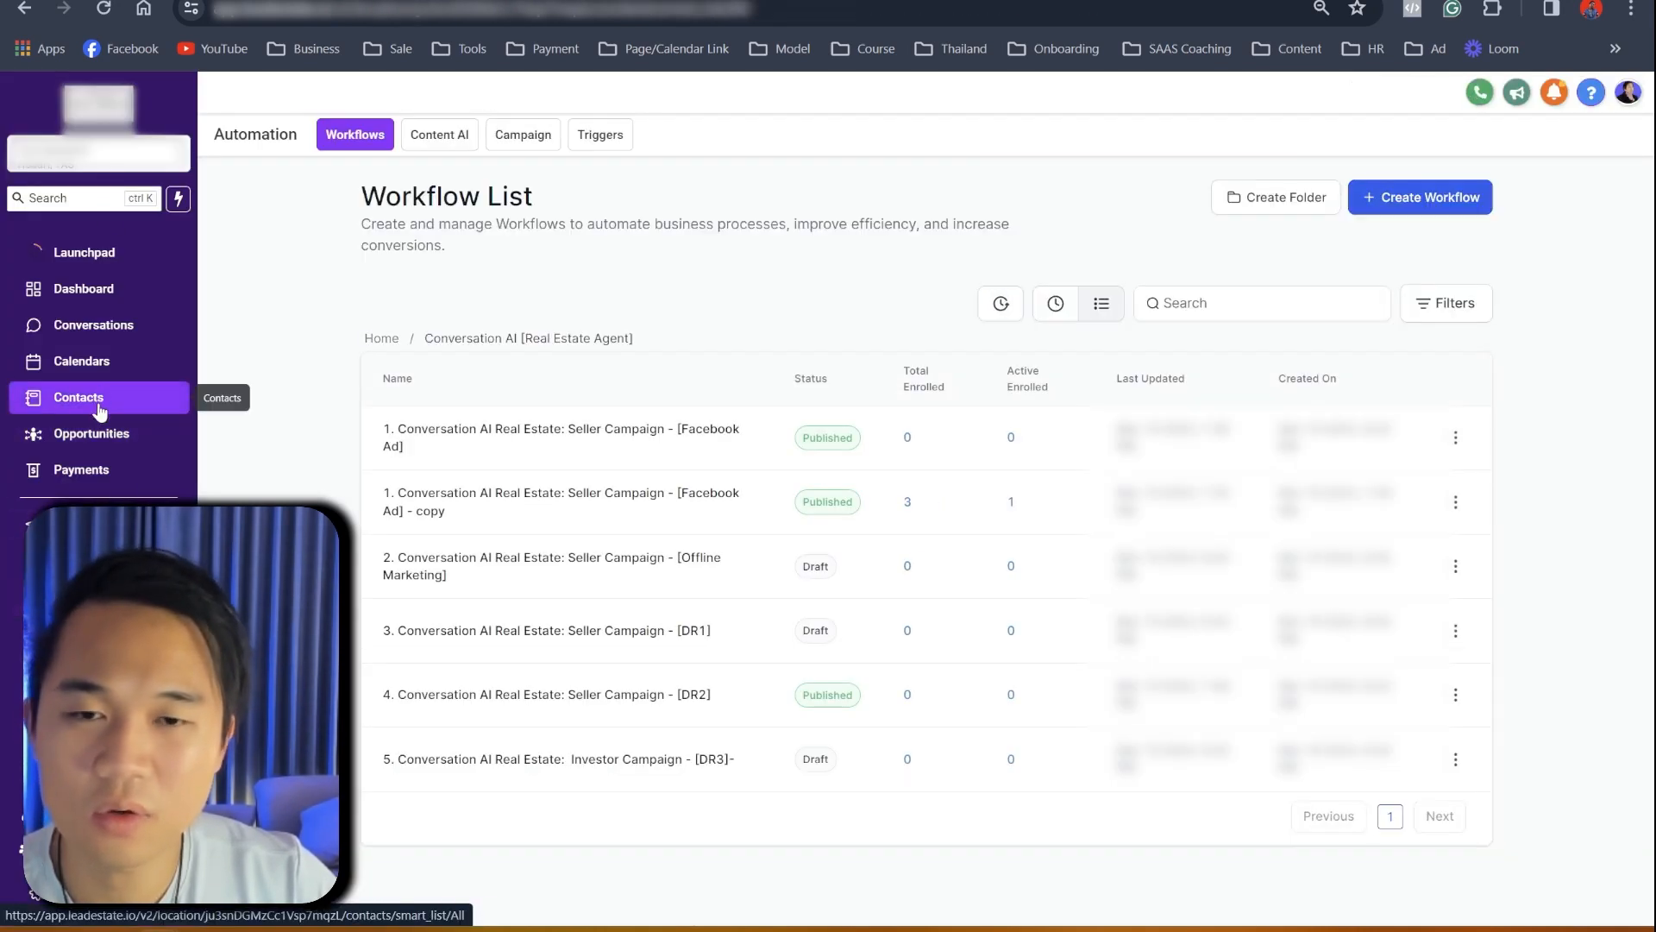
# - Select all 5371 contacts and begin adding them to a workflow
pyautogui.click(100, 410)
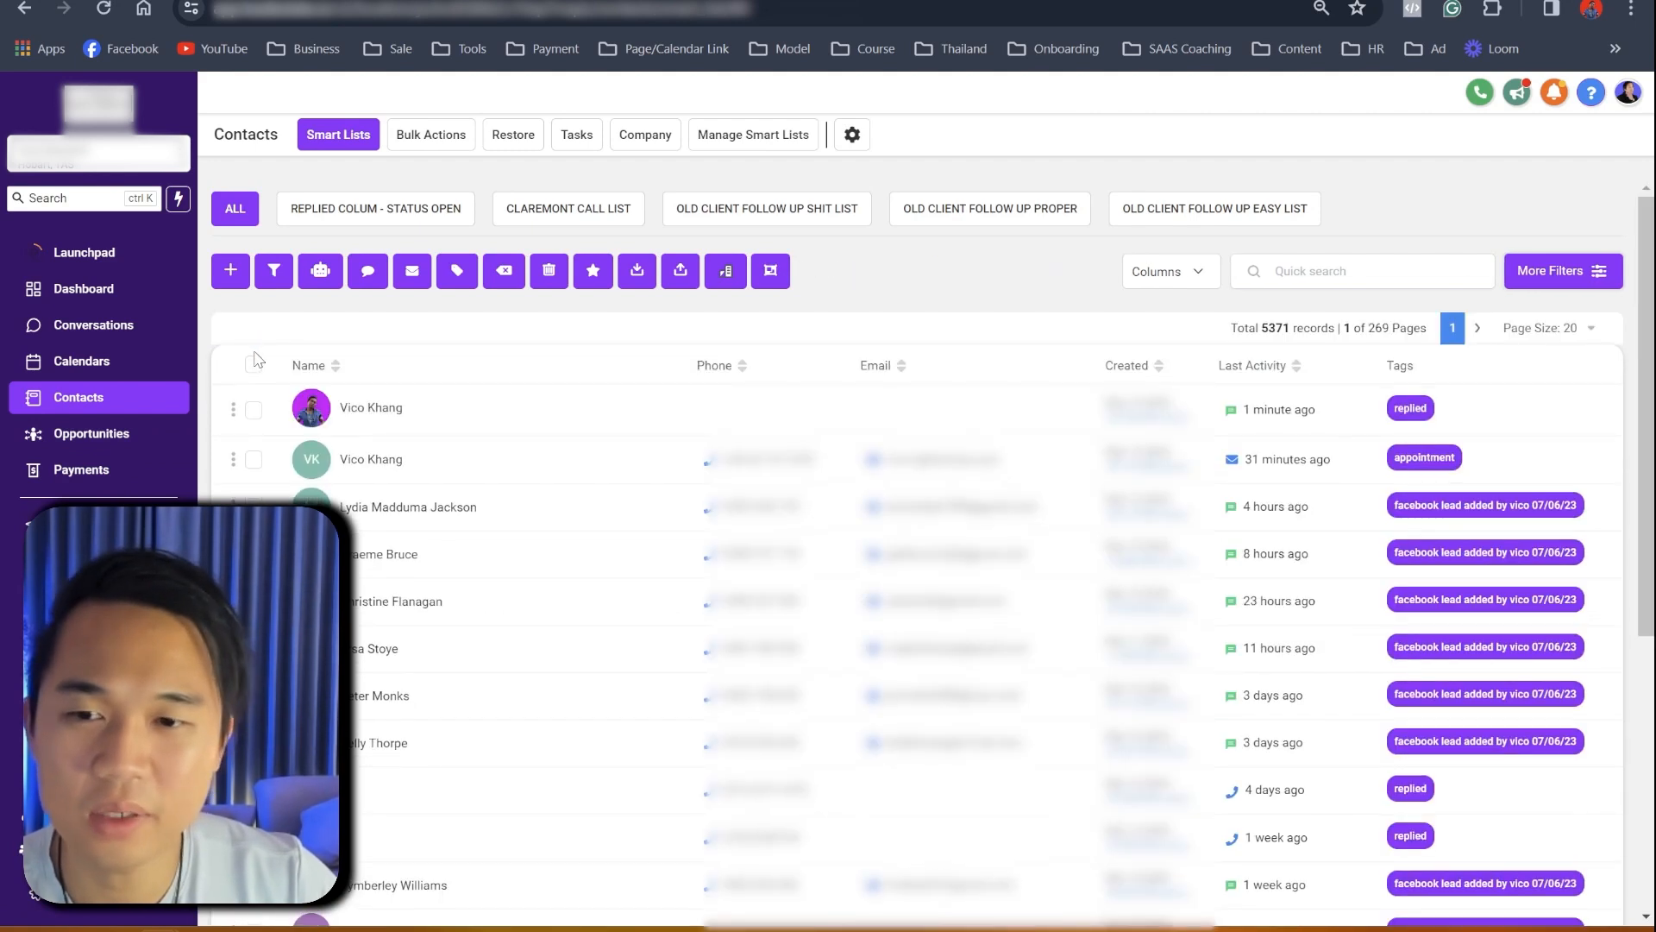
pyautogui.click(252, 364)
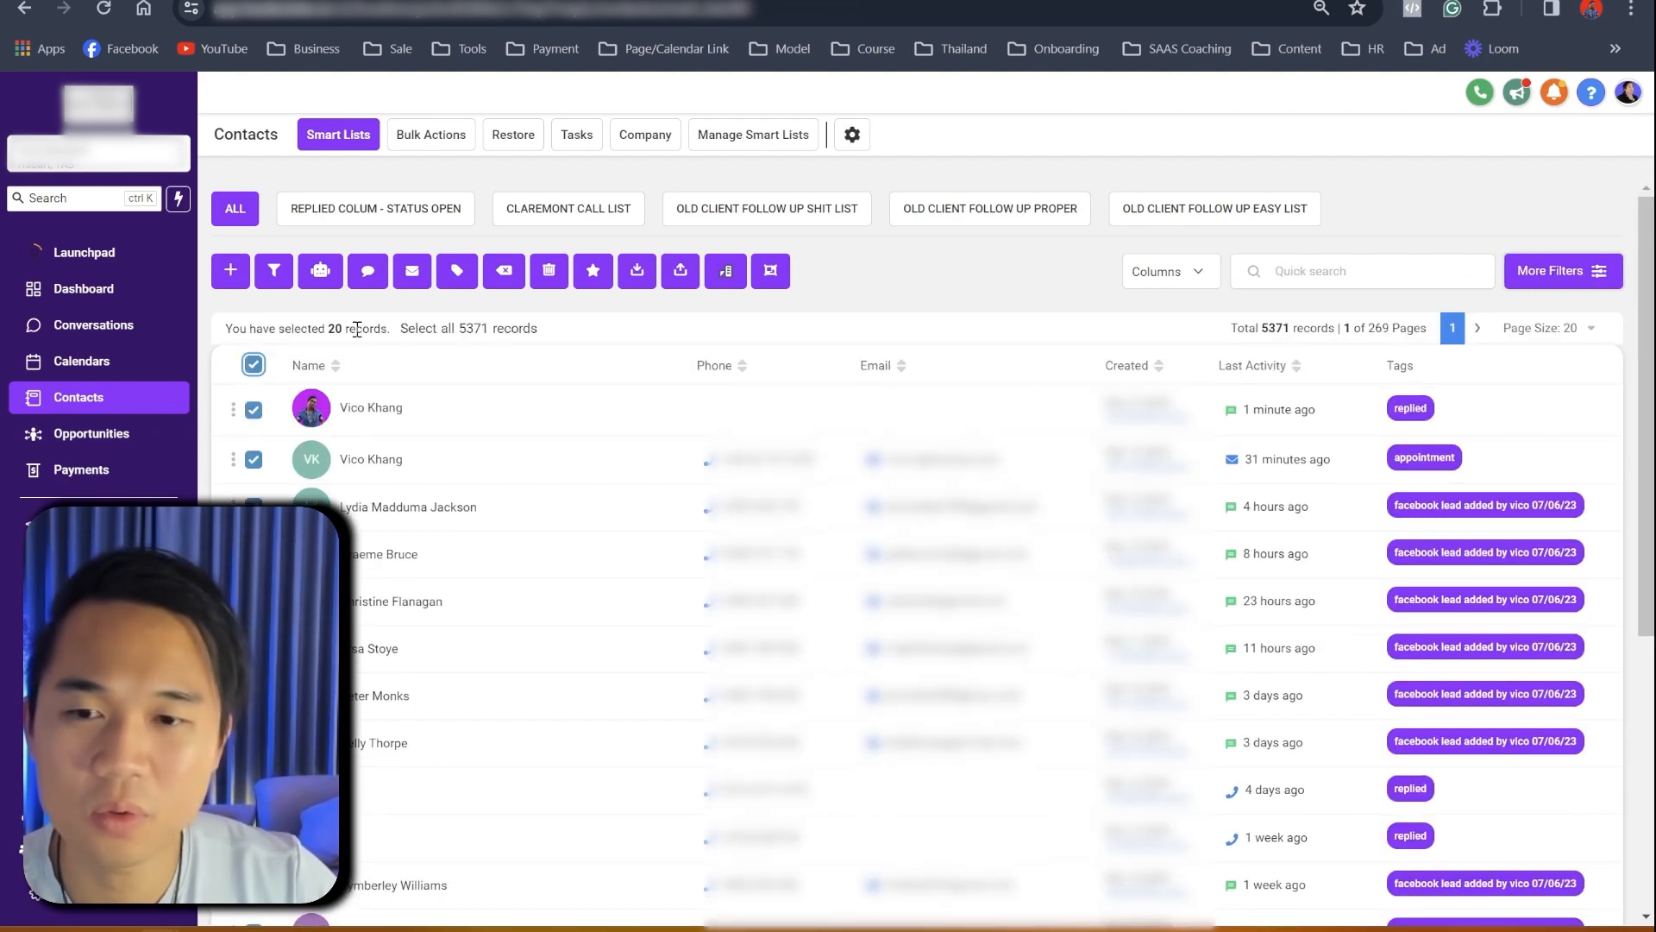
pyautogui.click(458, 328)
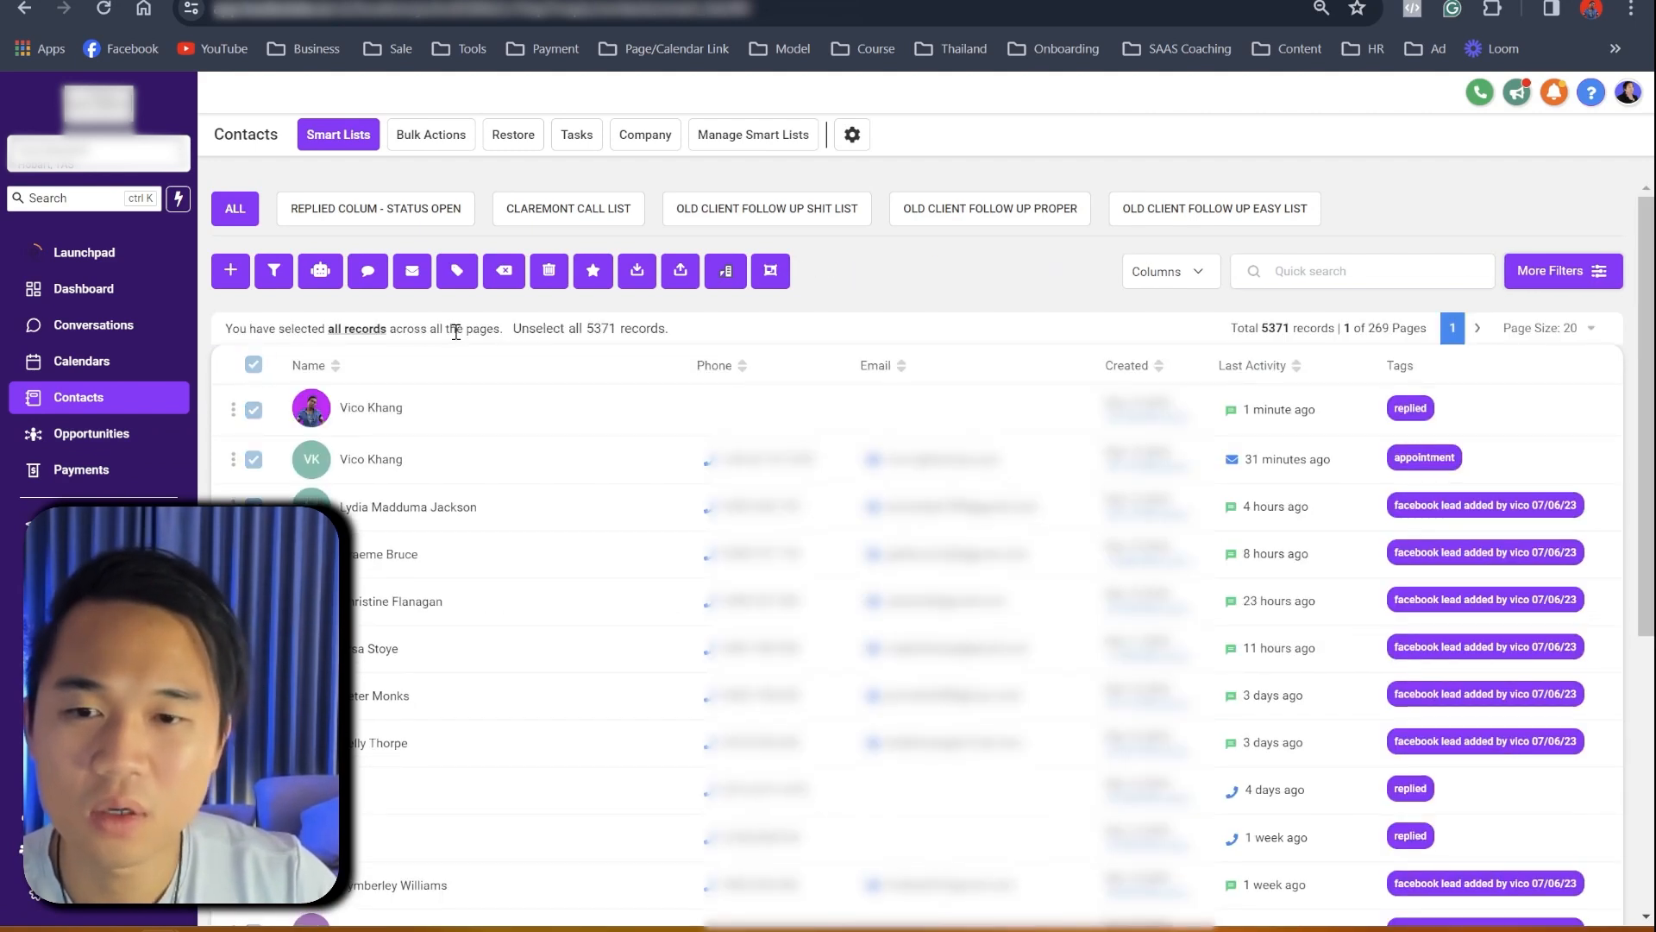
pyautogui.click(321, 275)
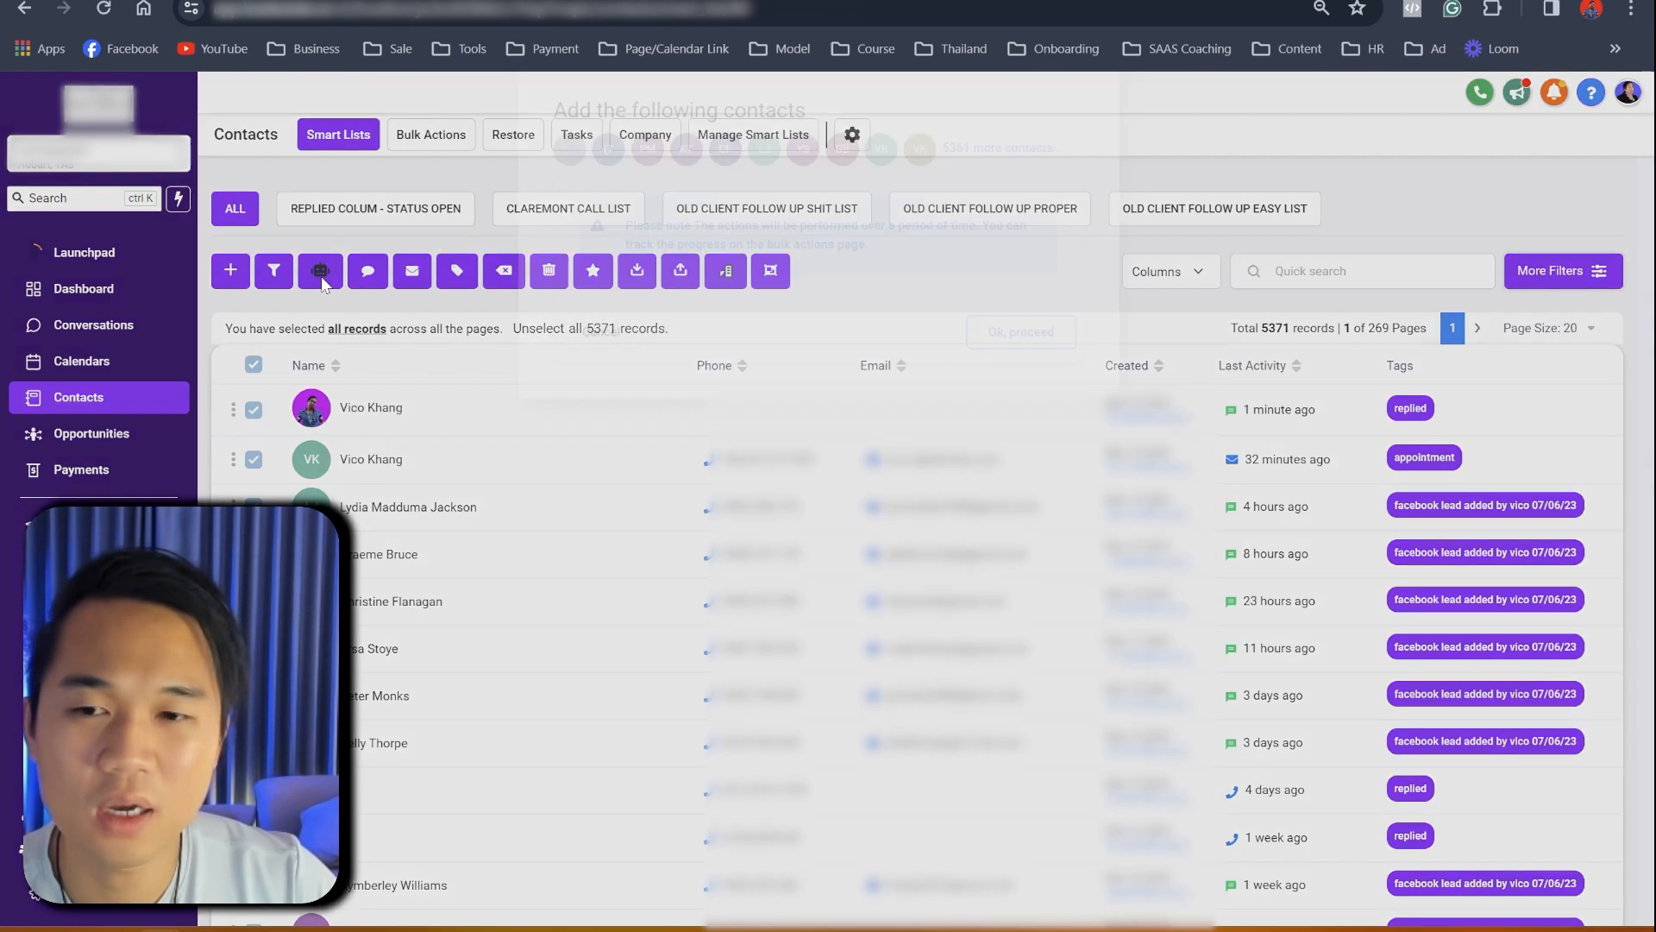
pyautogui.click(1018, 414)
# - Choose the [DR2] seller workflow with drip mode, then close the form without adding
pyautogui.click(789, 305)
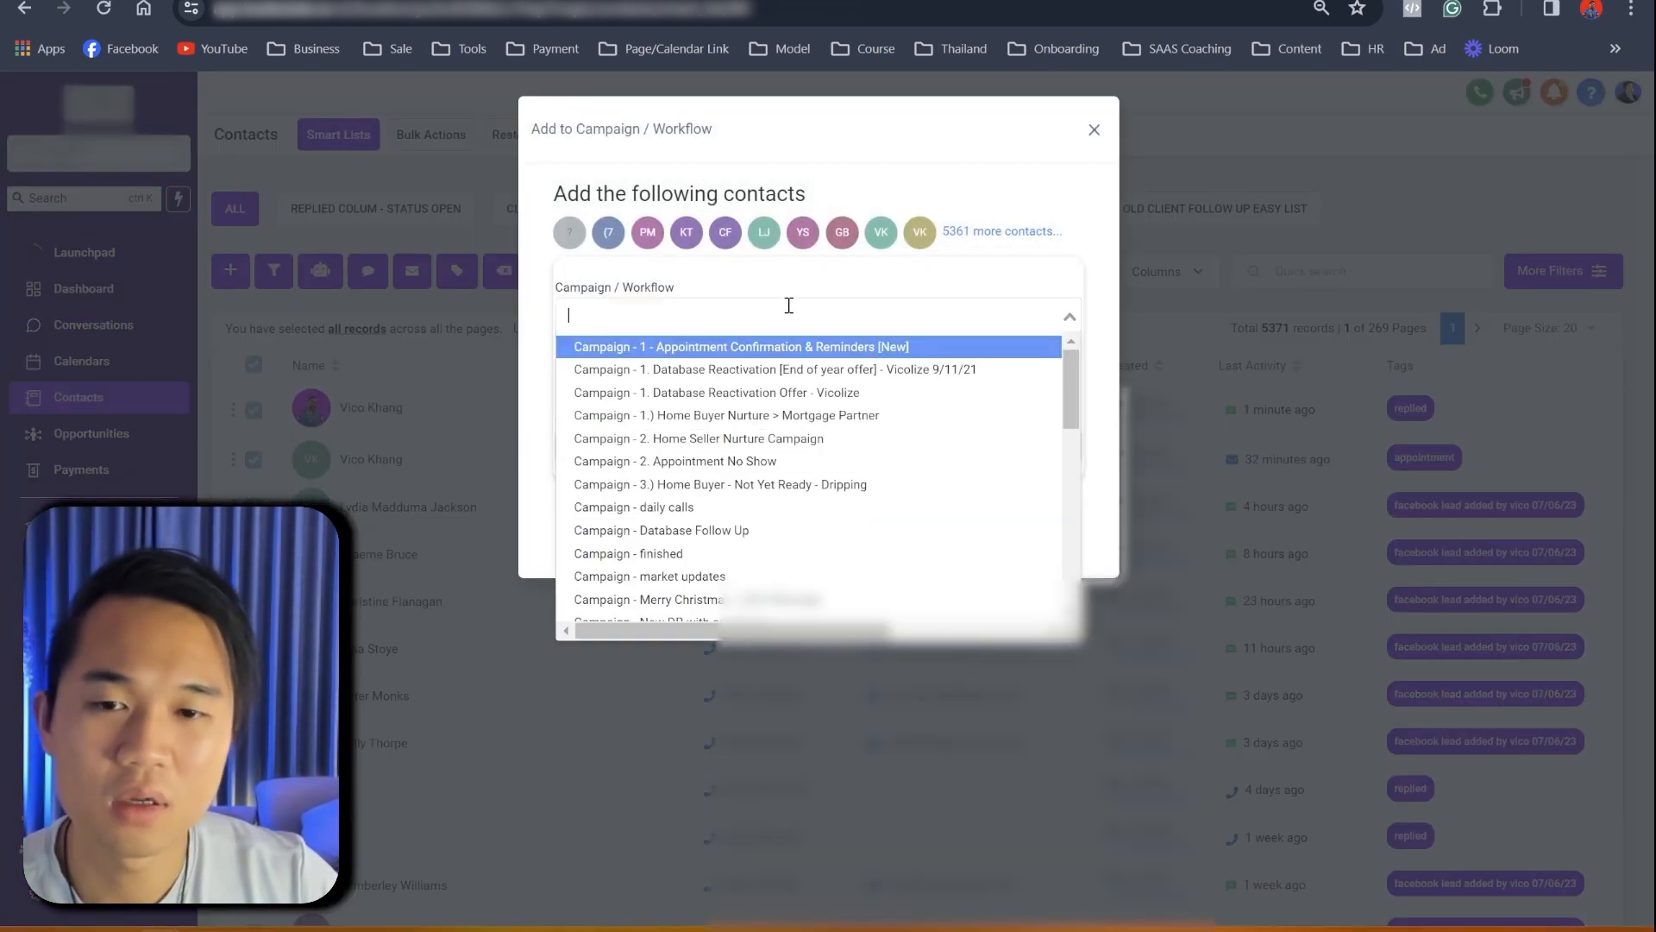
pyautogui.write('dr2')
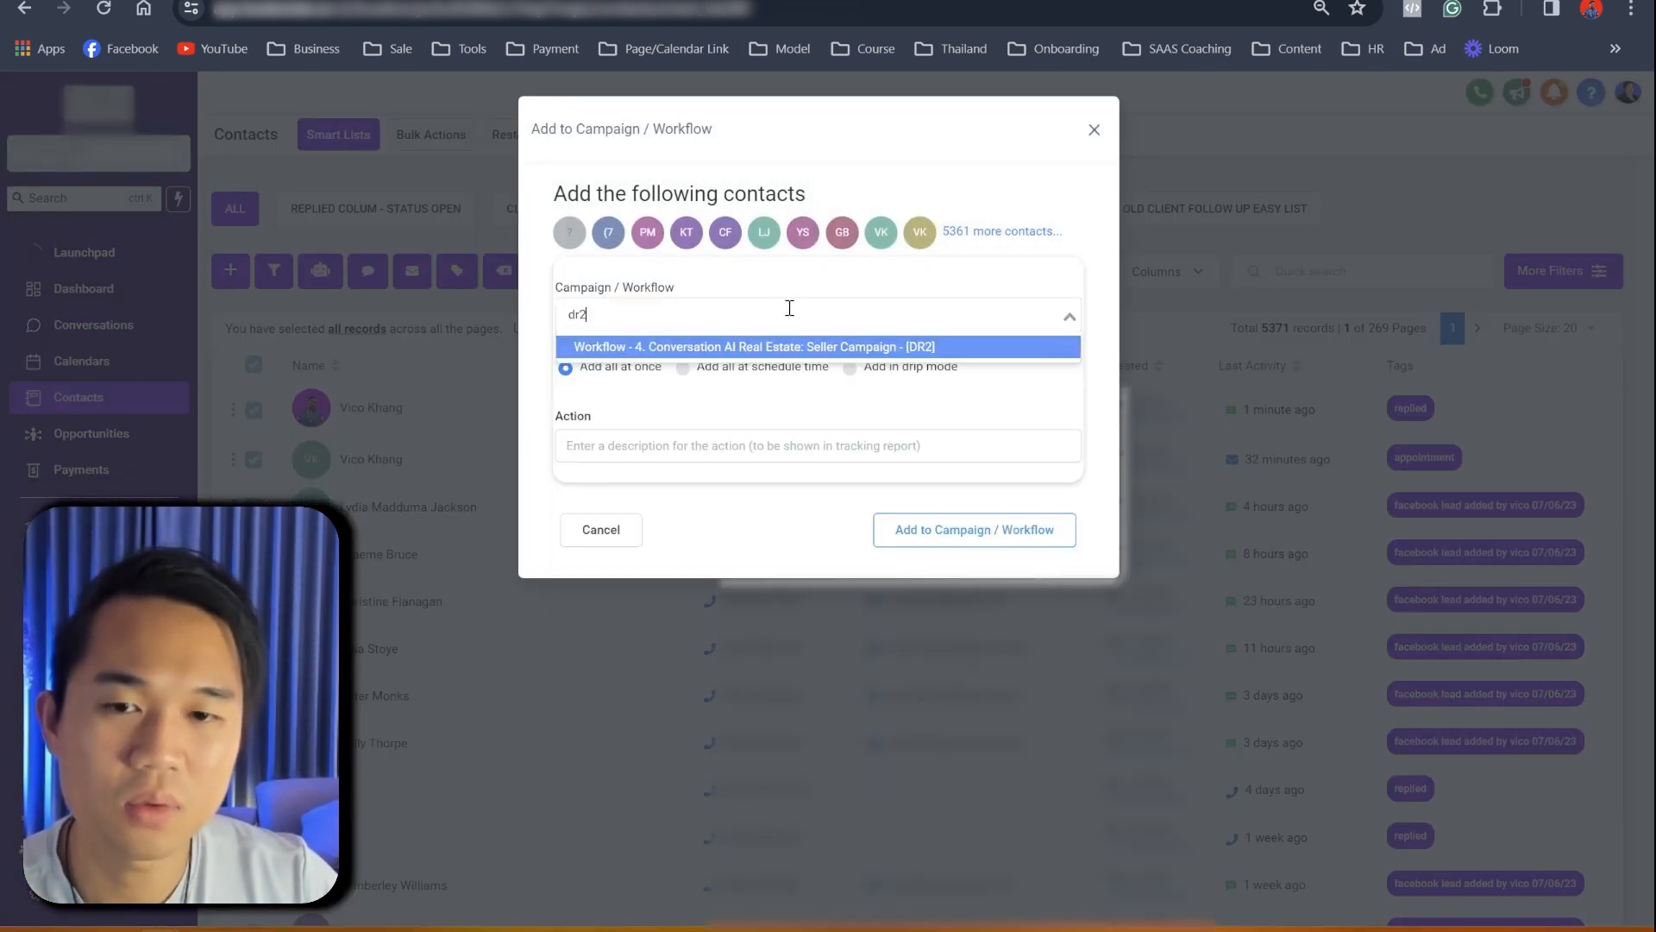
pyautogui.click(826, 347)
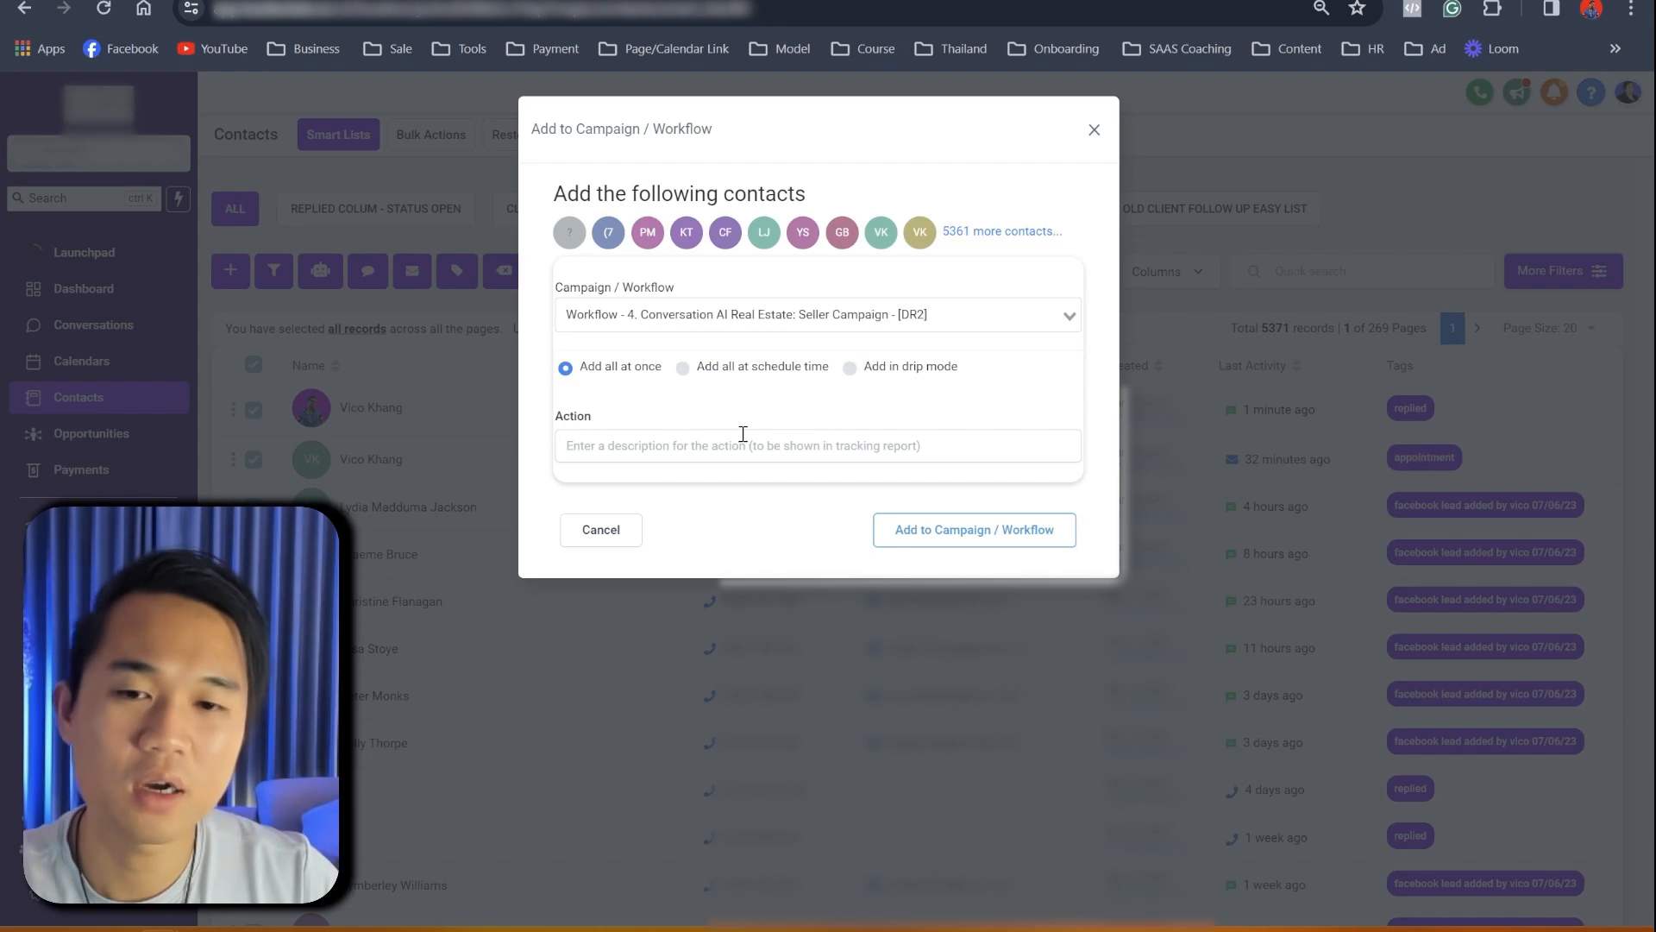
pyautogui.click(721, 452)
pyautogui.click(682, 367)
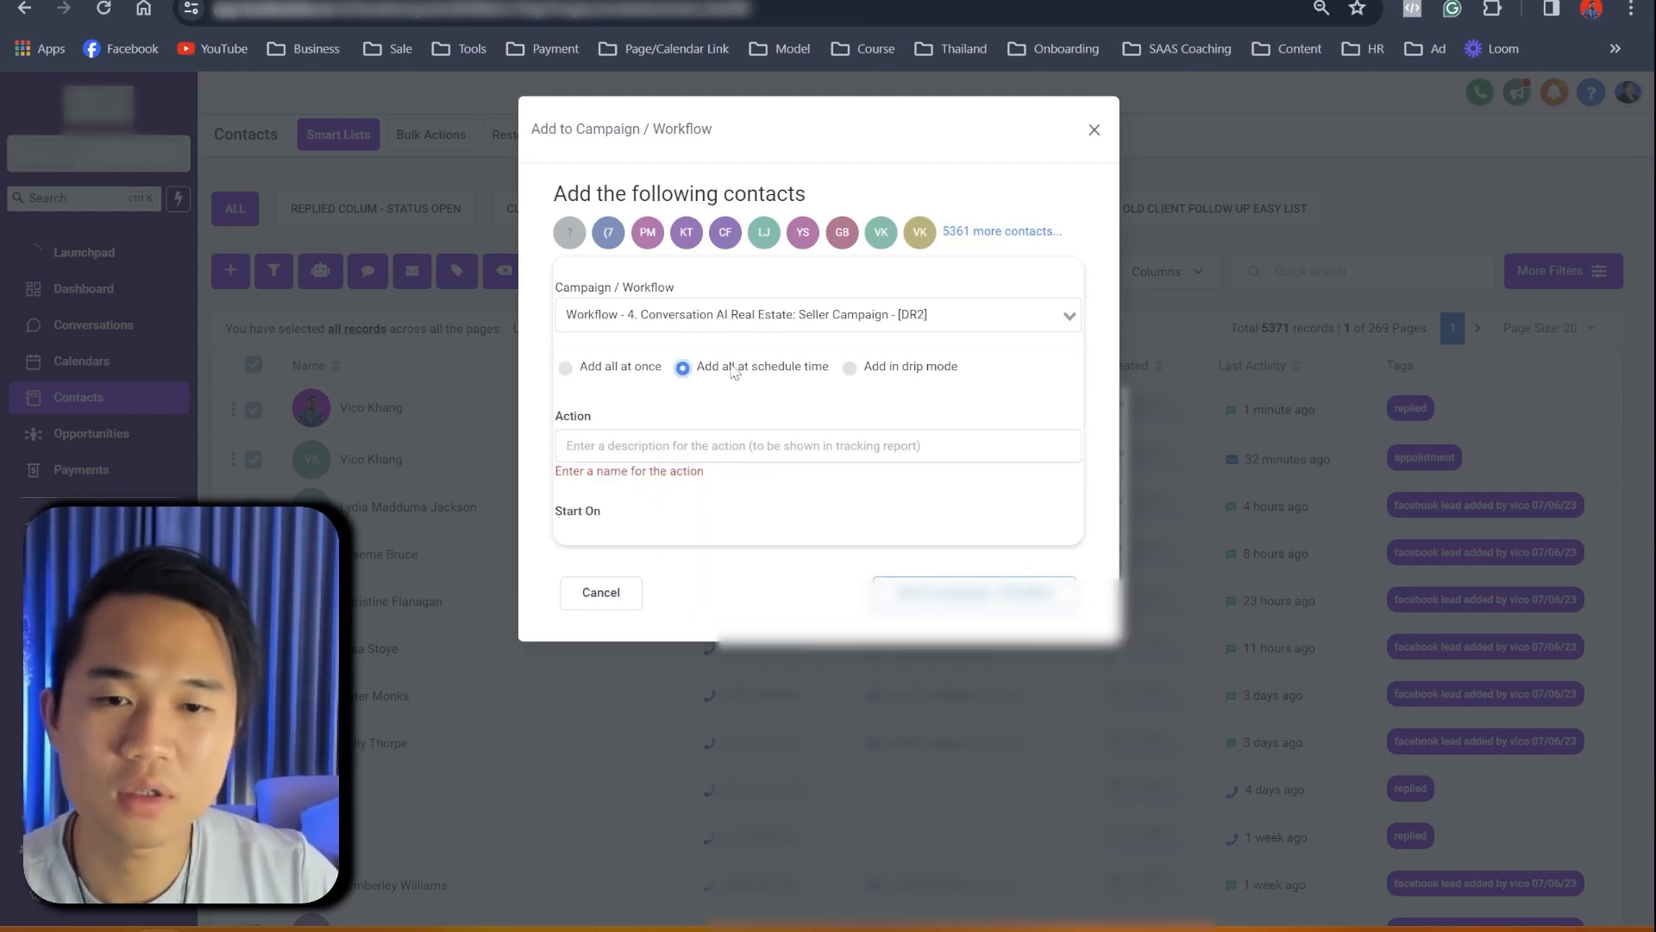
pyautogui.click(850, 368)
pyautogui.scroll(-1, 820, 719)
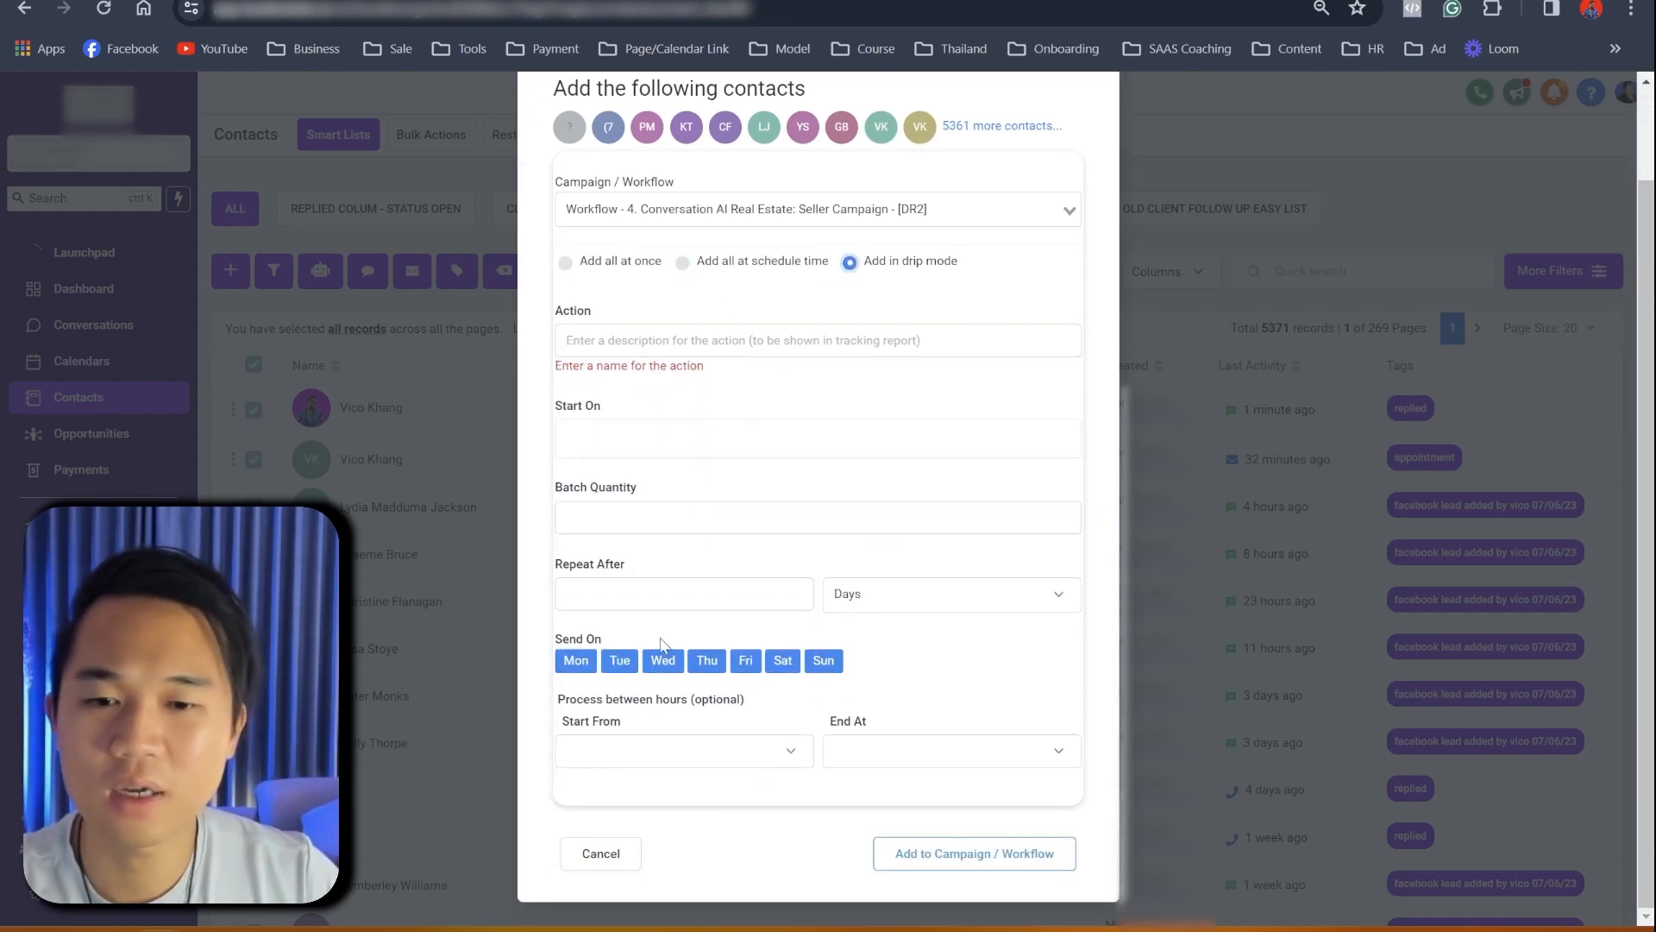
pyautogui.scroll(1, 781, 578)
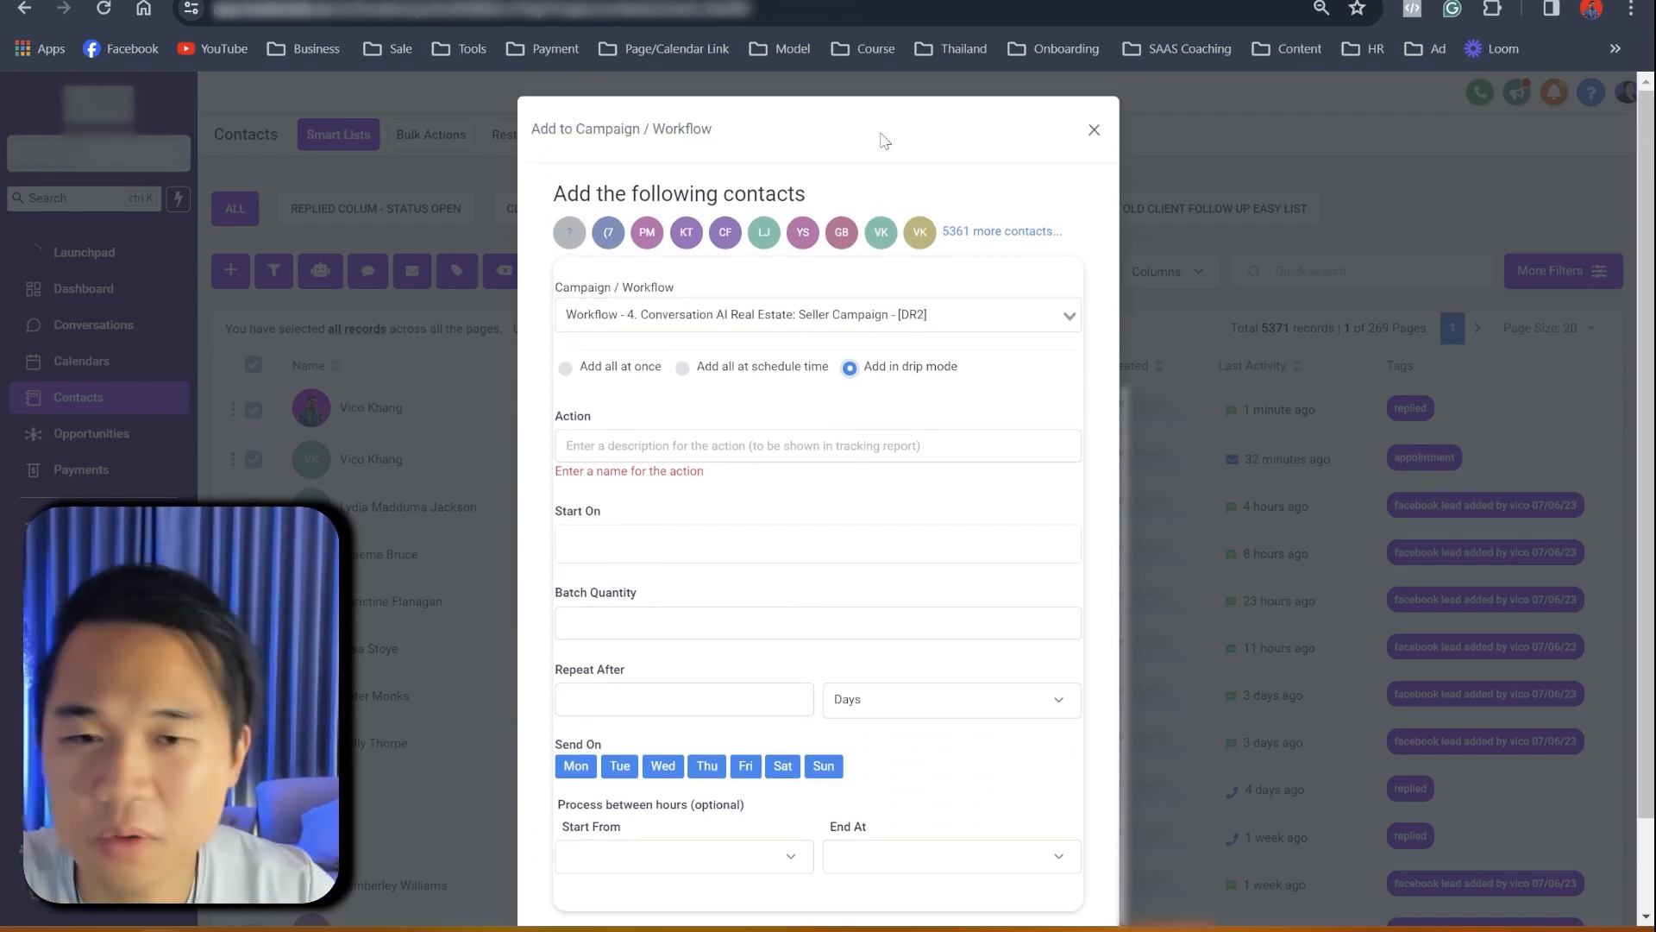
pyautogui.click(1095, 130)
# - In the checklist, accept Grammarly fixes making 'fieldwork' one word and reading 'the assigned user'
pyautogui.hotkey('ctrl', 'shift', 'Tab')
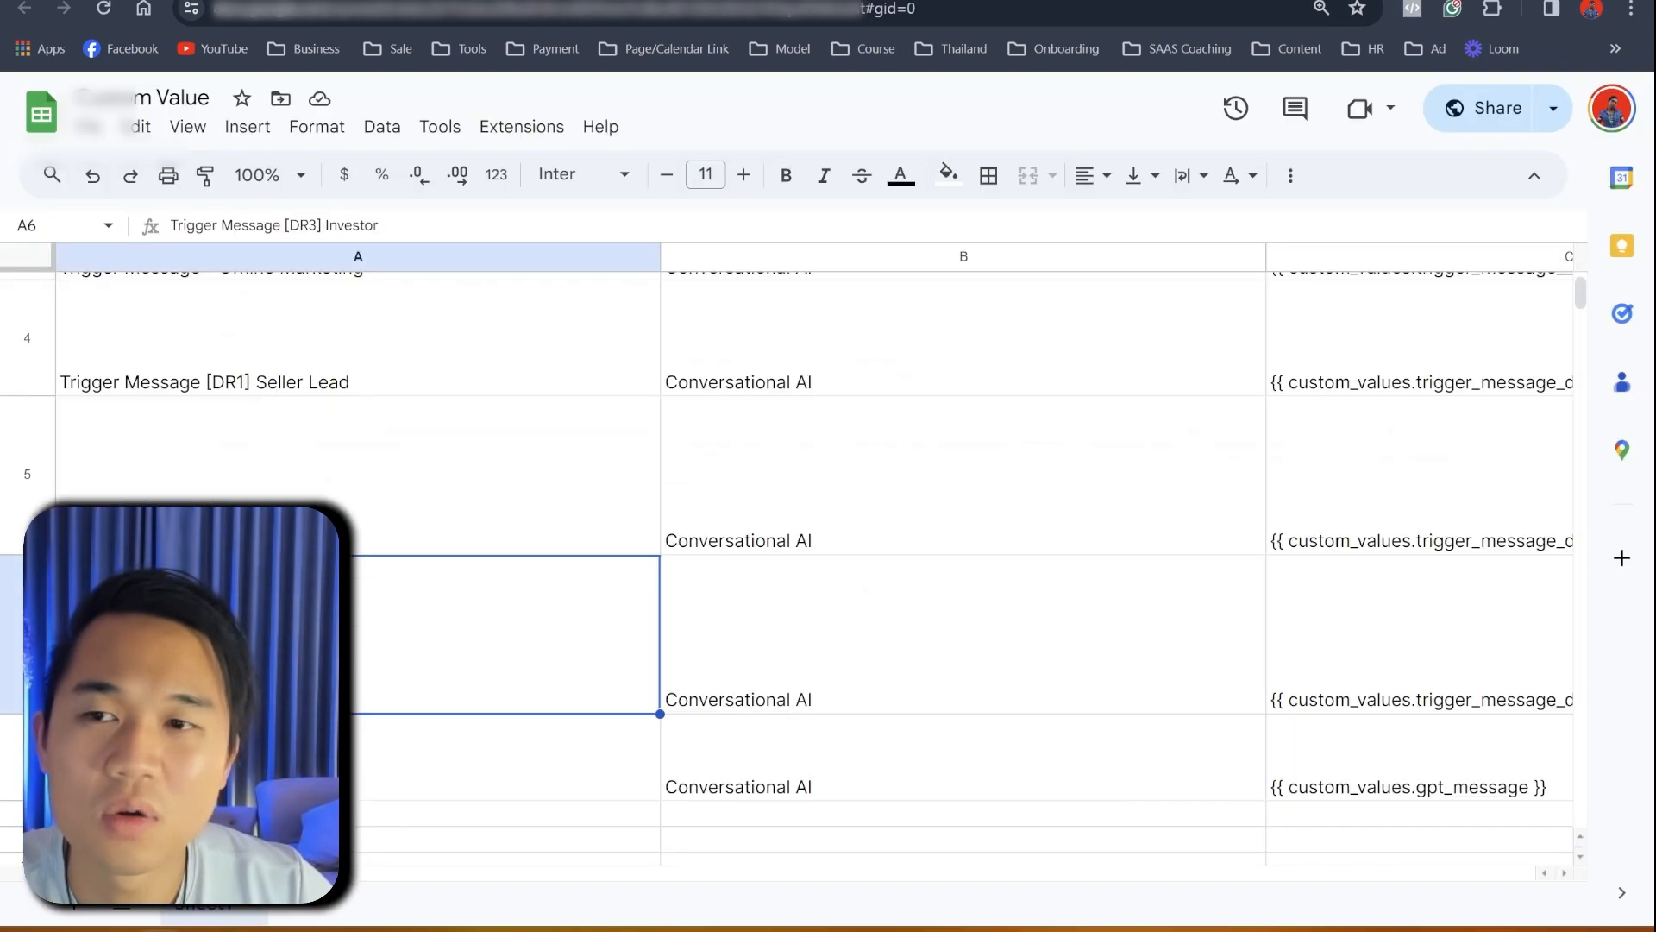
pyautogui.hotkey('ctrl', 'shift', 'Tab')
pyautogui.scroll(-4, 749, 557)
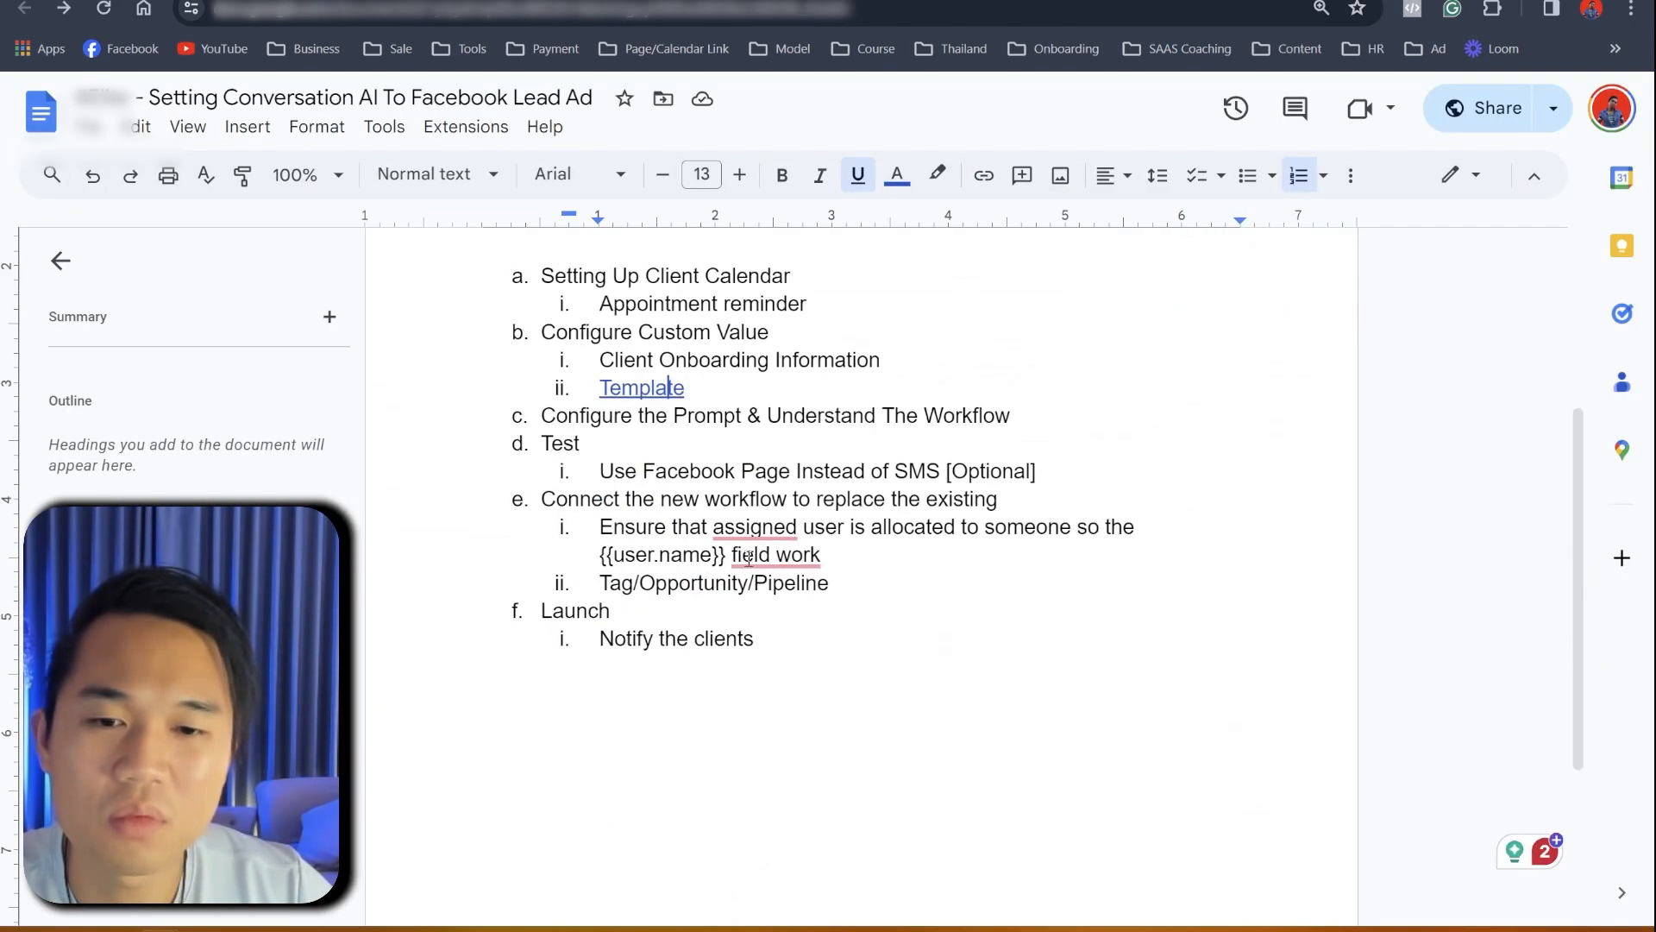
pyautogui.moveTo(790, 567)
pyautogui.click(776, 624)
pyautogui.moveTo(755, 529)
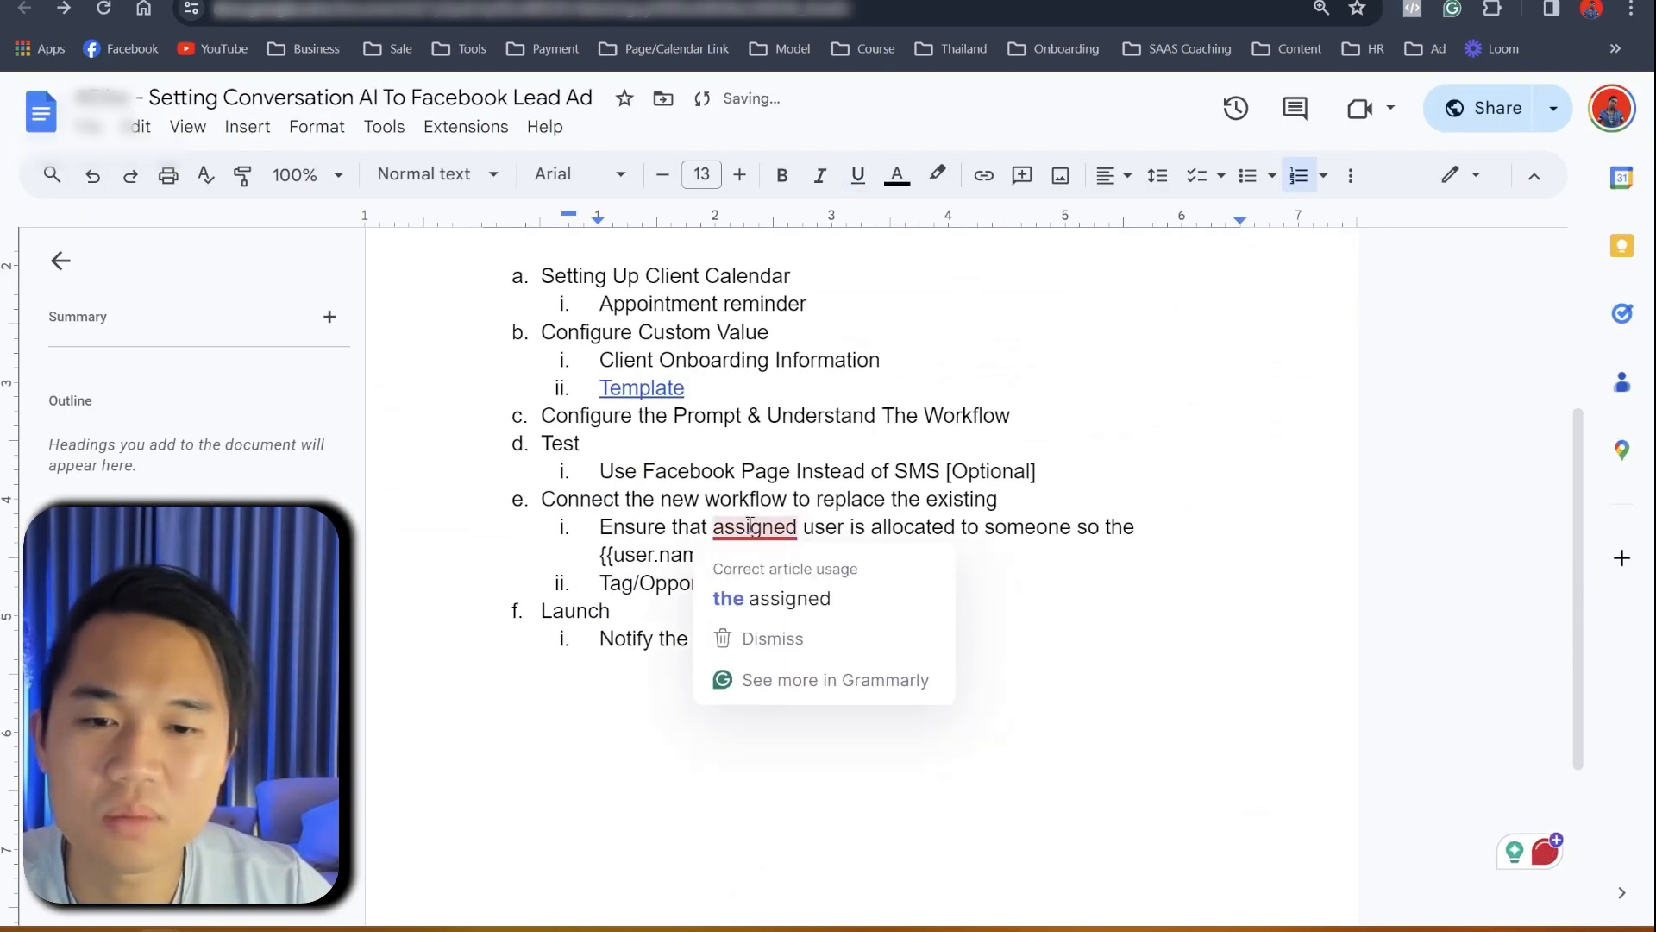
pyautogui.click(770, 601)
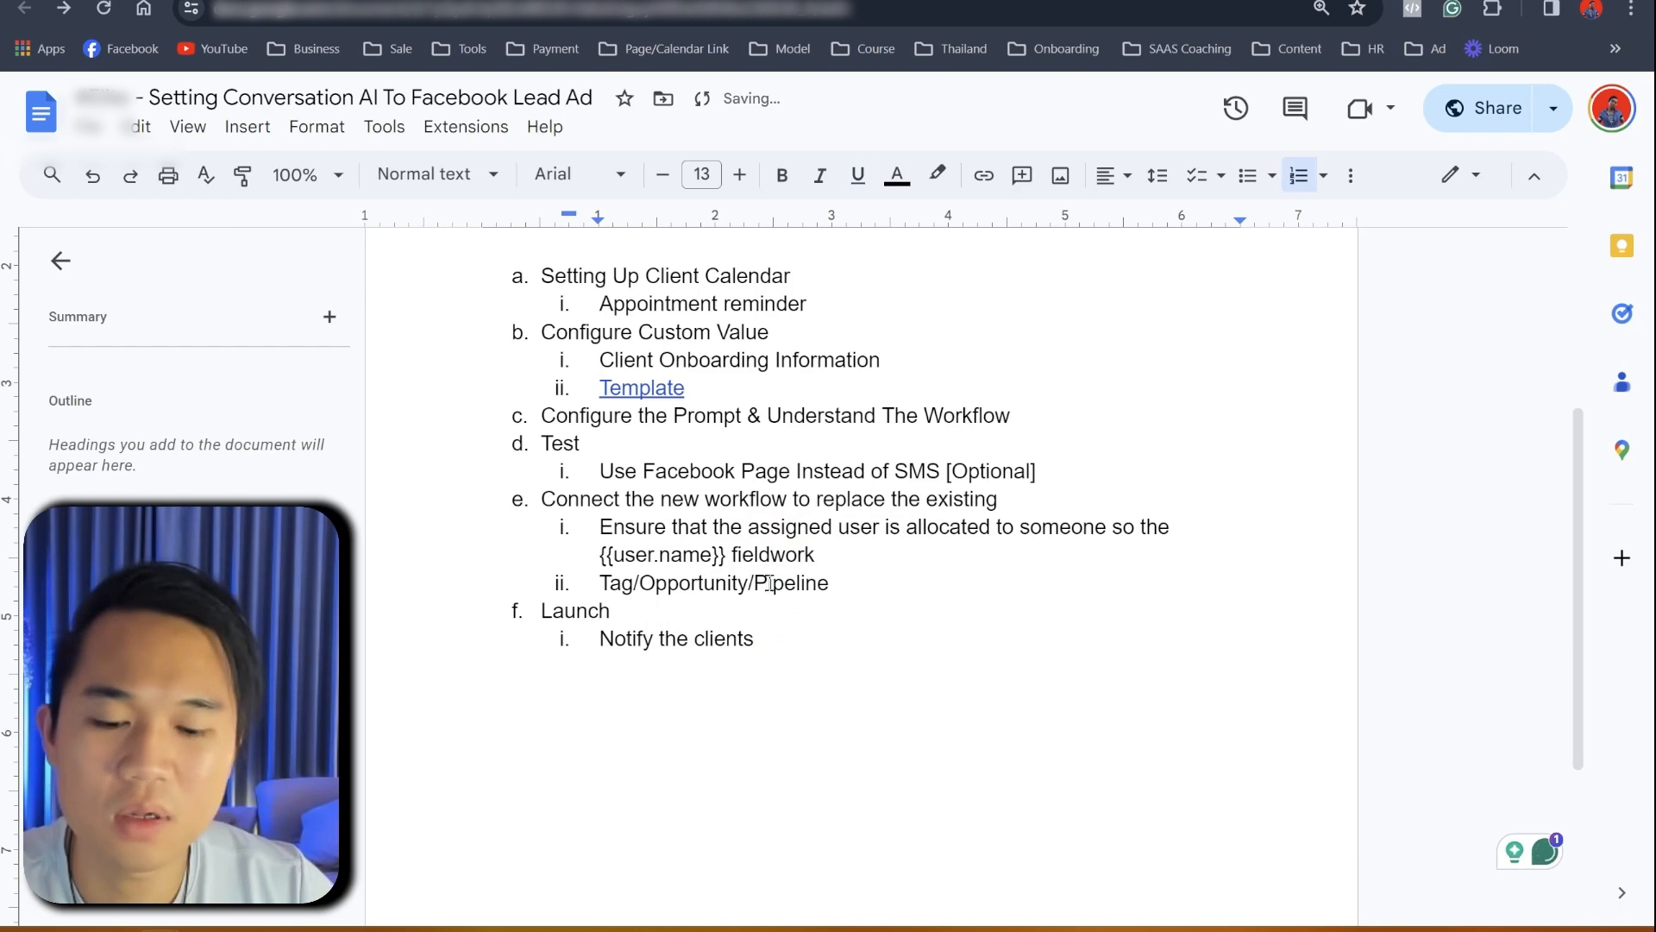
pyautogui.scroll(3, 807, 603)
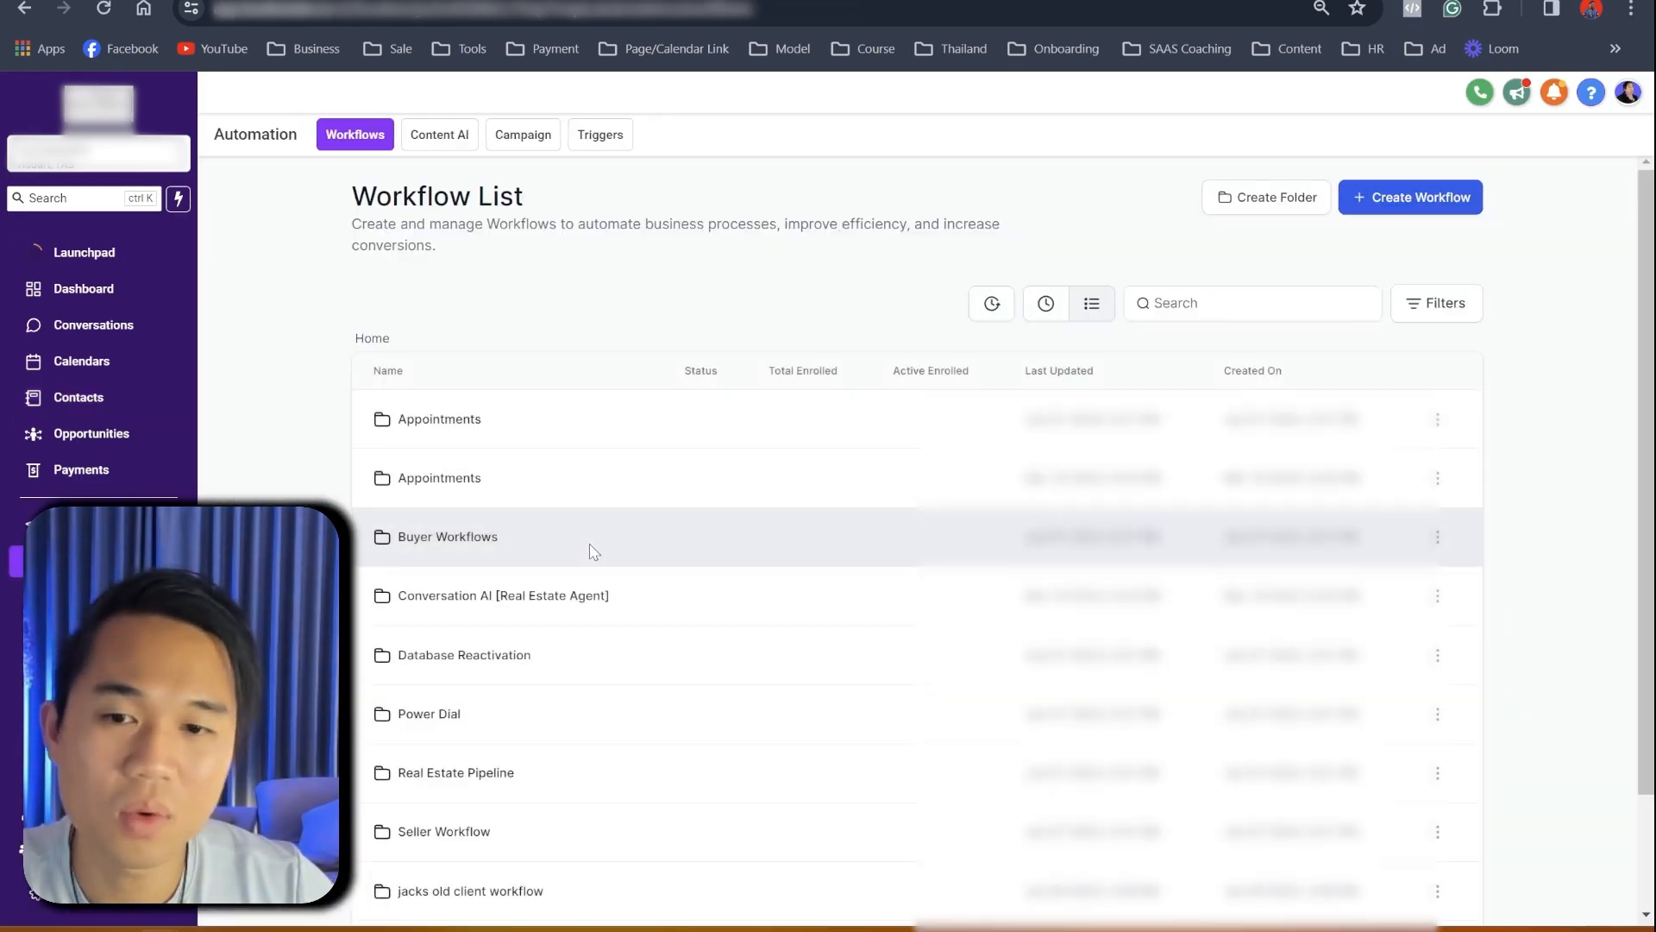
# - In the Conversation AI [Real Estate Agent] folder, check the [Facebook Ad] - copy workflow's Enrollment History, then return to the Facebook bot chat
pyautogui.scroll(-2, 466, 483)
pyautogui.click(459, 465)
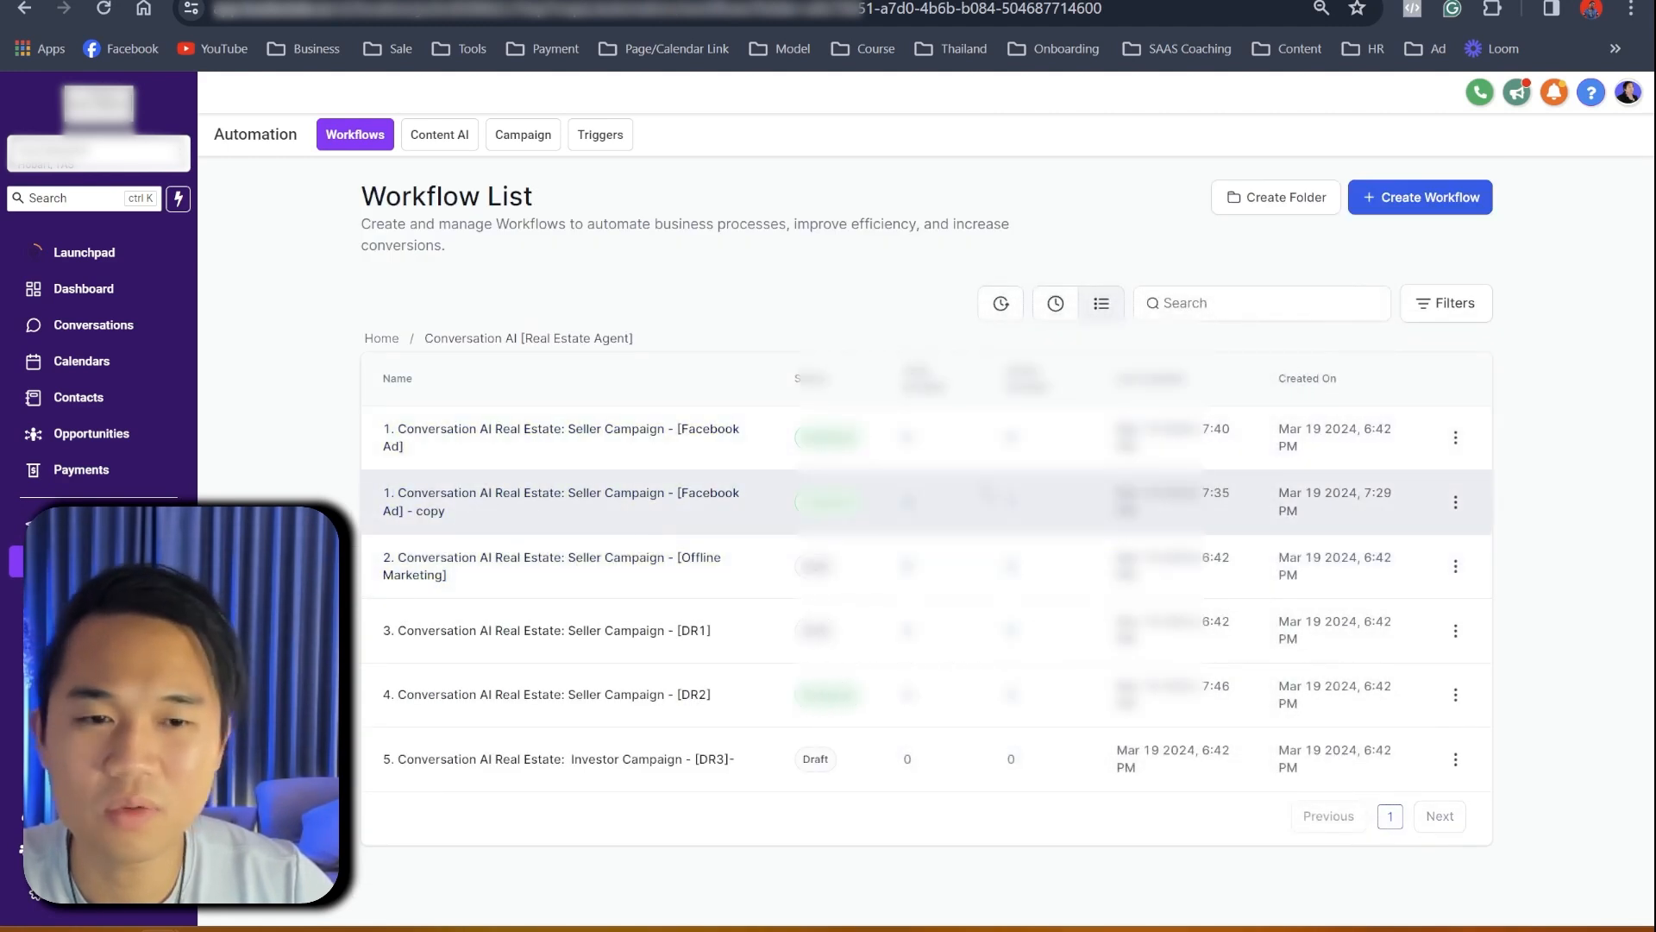
pyautogui.click(669, 501)
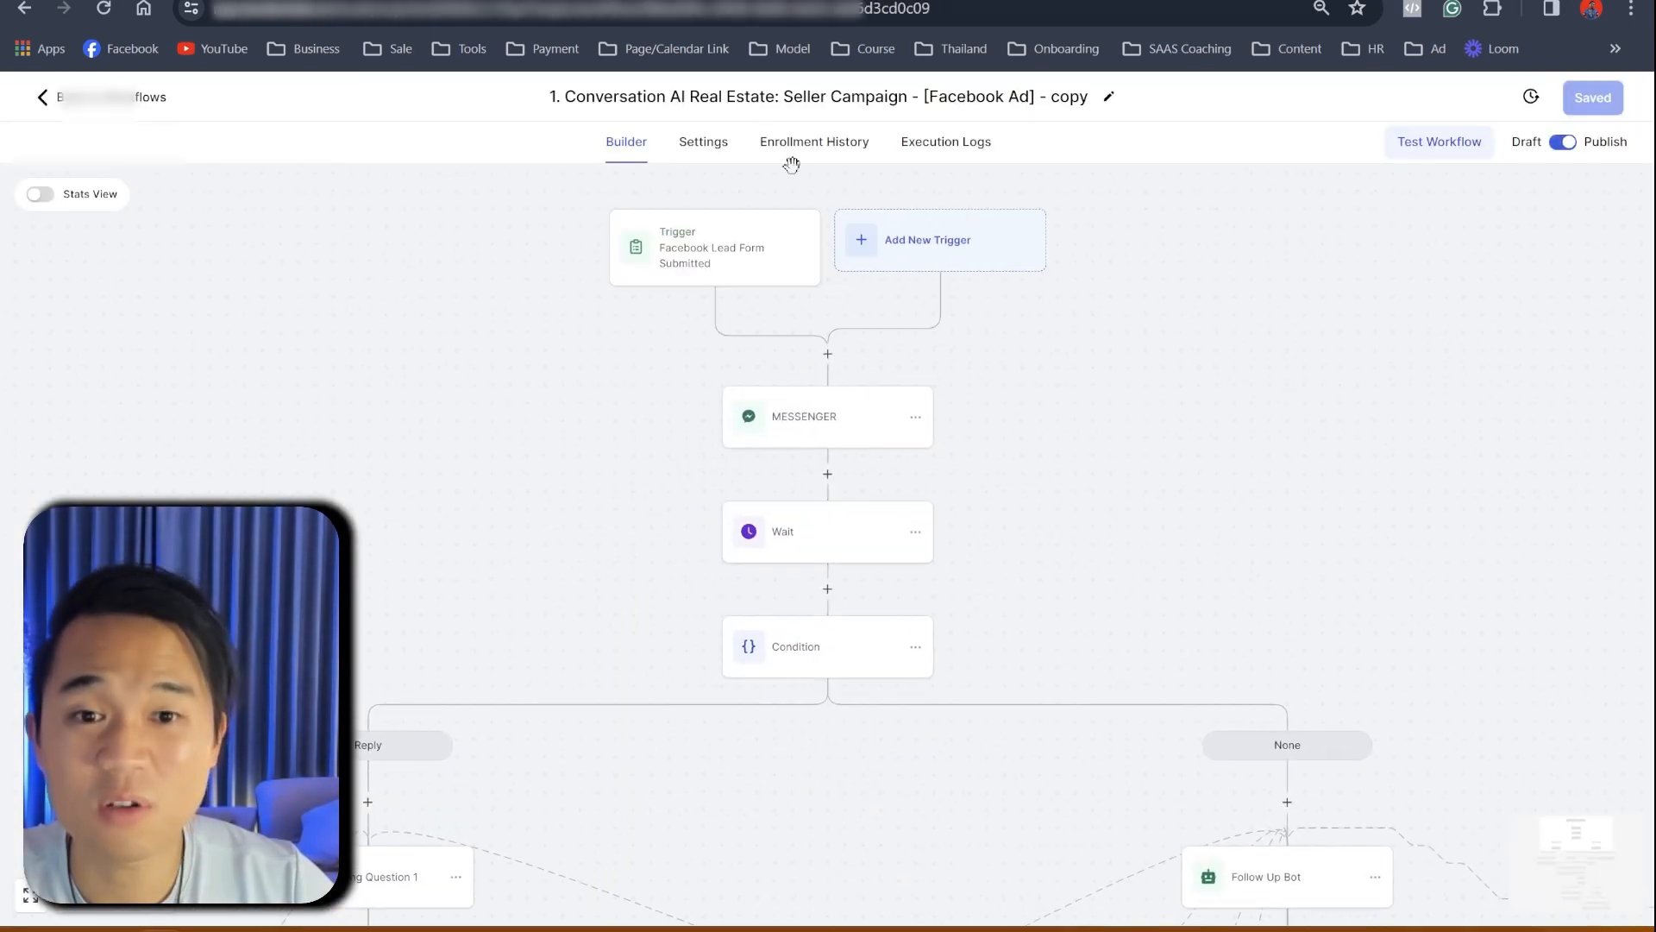
pyautogui.click(816, 155)
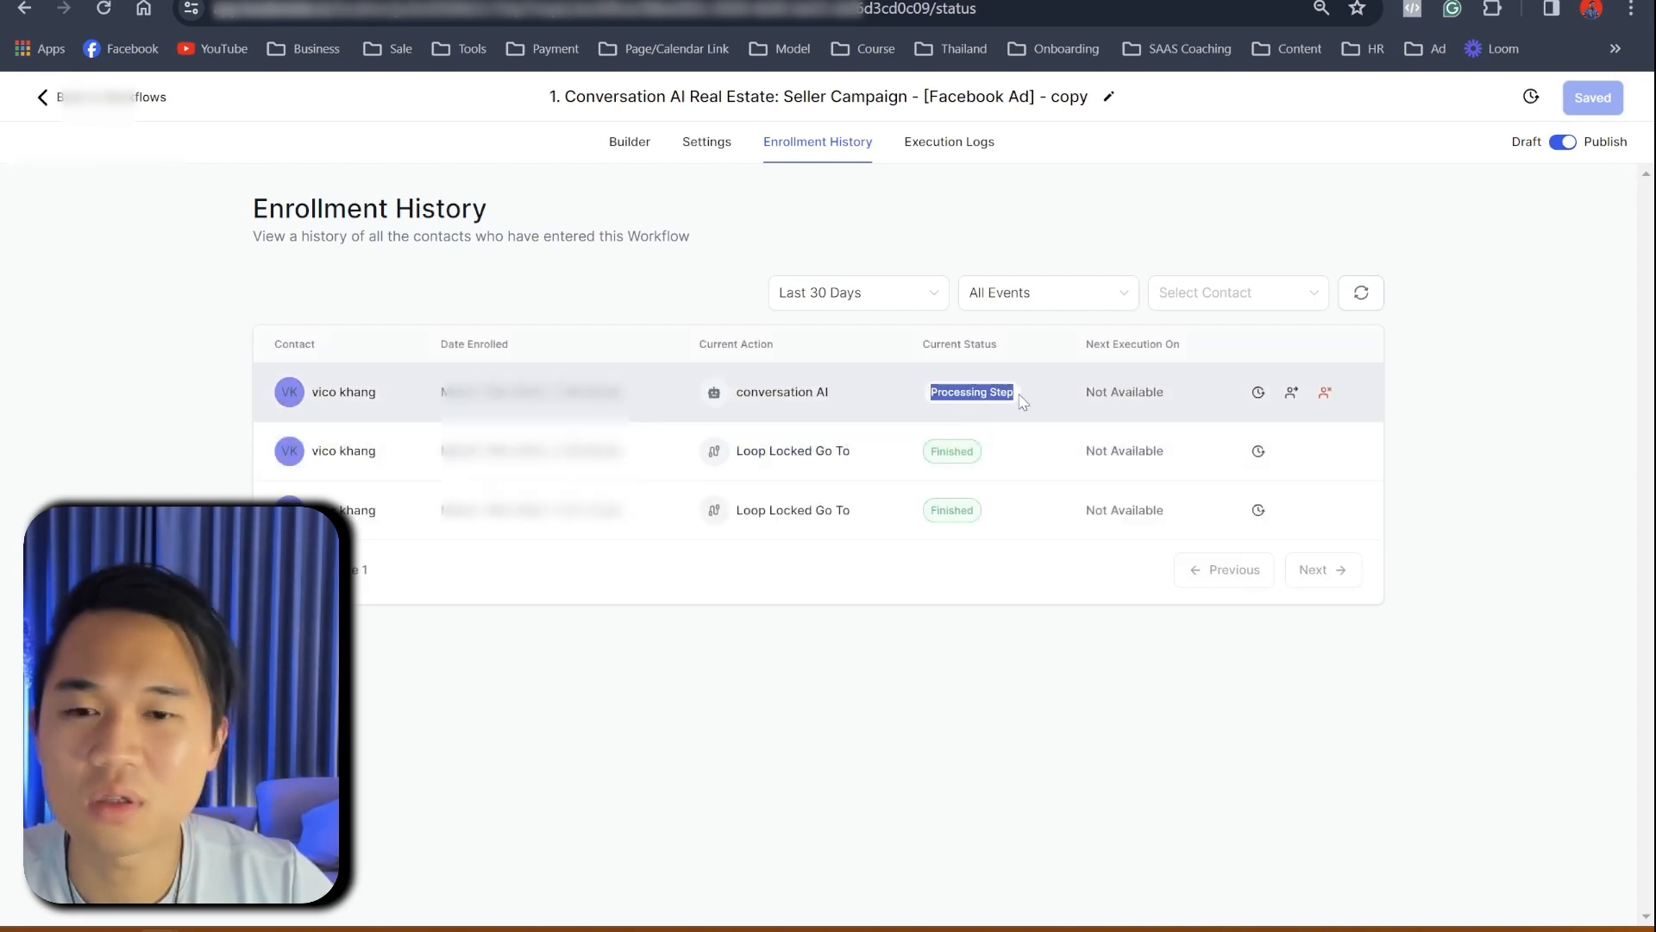
pyautogui.click(905, 1)
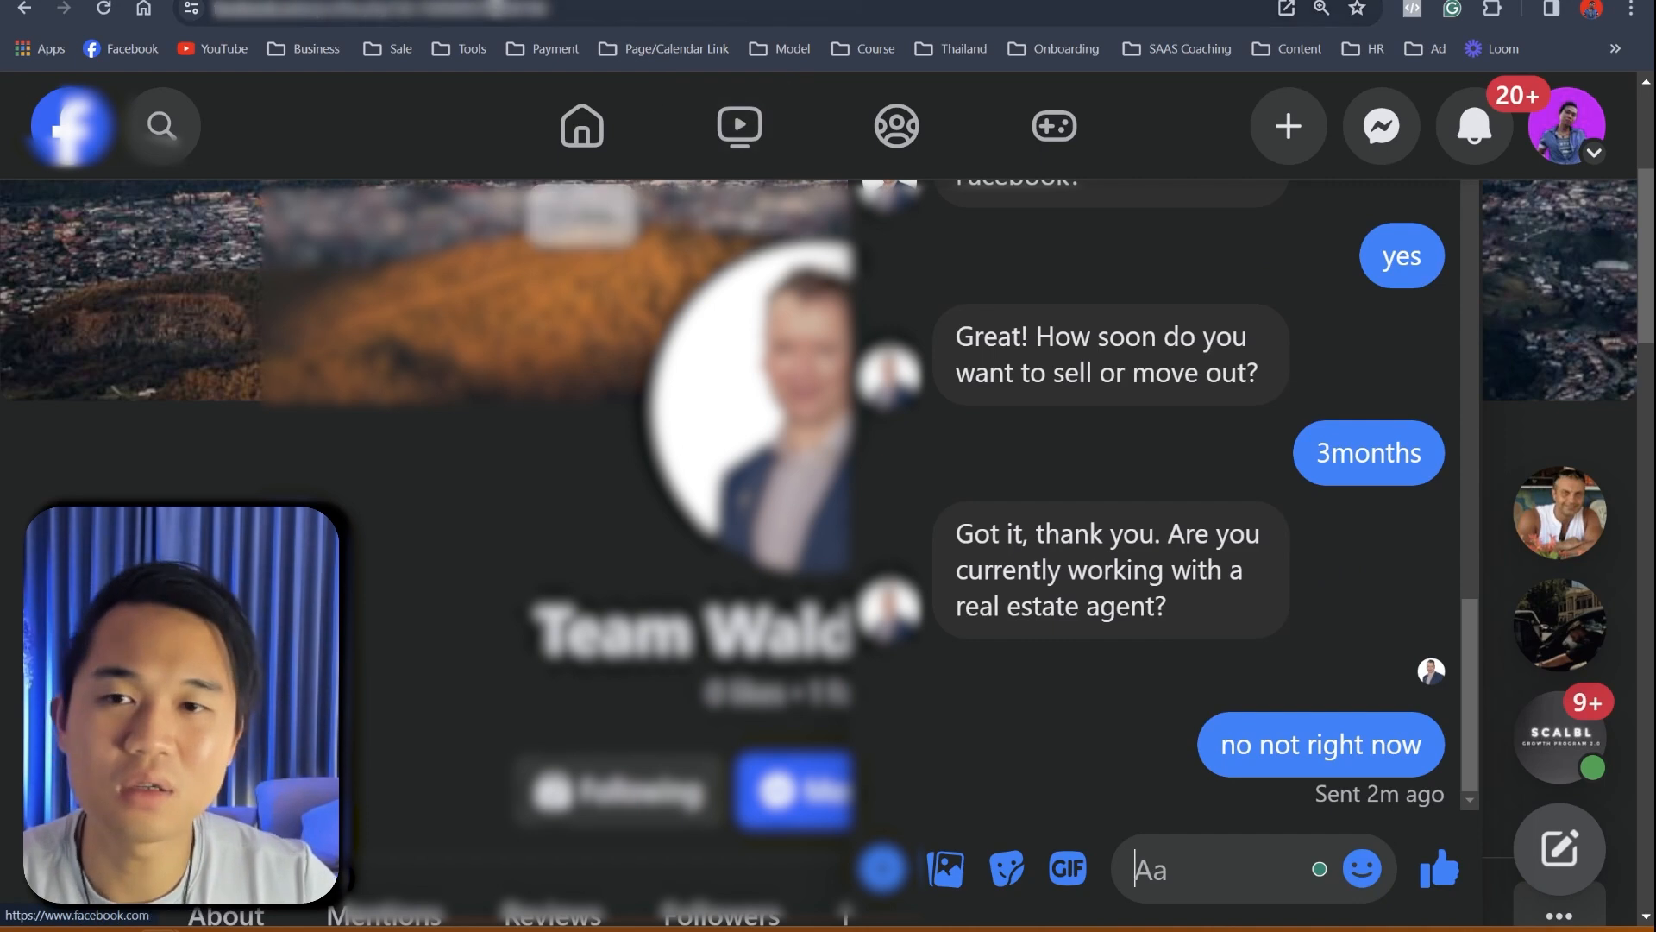
# - Highlight the setup document's three numbered goals, including Facebook Ad and Database Reactivation, then return to the GoHighLevel workflows
pyautogui.click(500, 2)
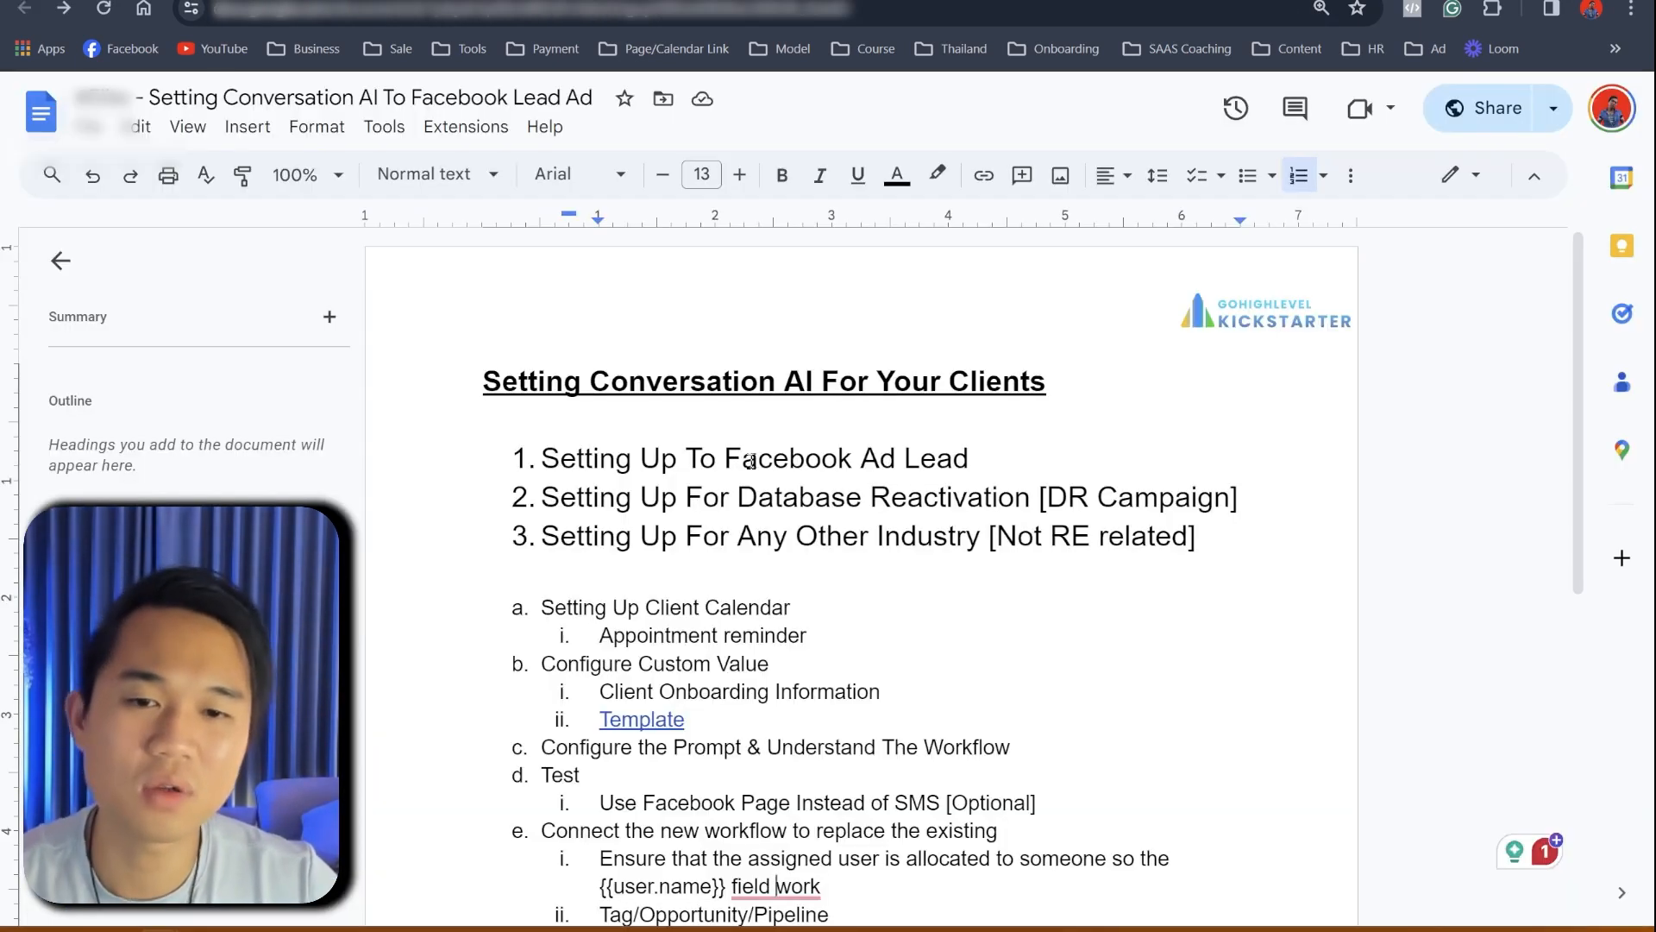
pyautogui.moveTo(718, 458); pyautogui.dragTo(917, 458)
pyautogui.moveTo(714, 497); pyautogui.dragTo(1087, 499)
pyautogui.moveTo(688, 536); pyautogui.dragTo(1213, 552)
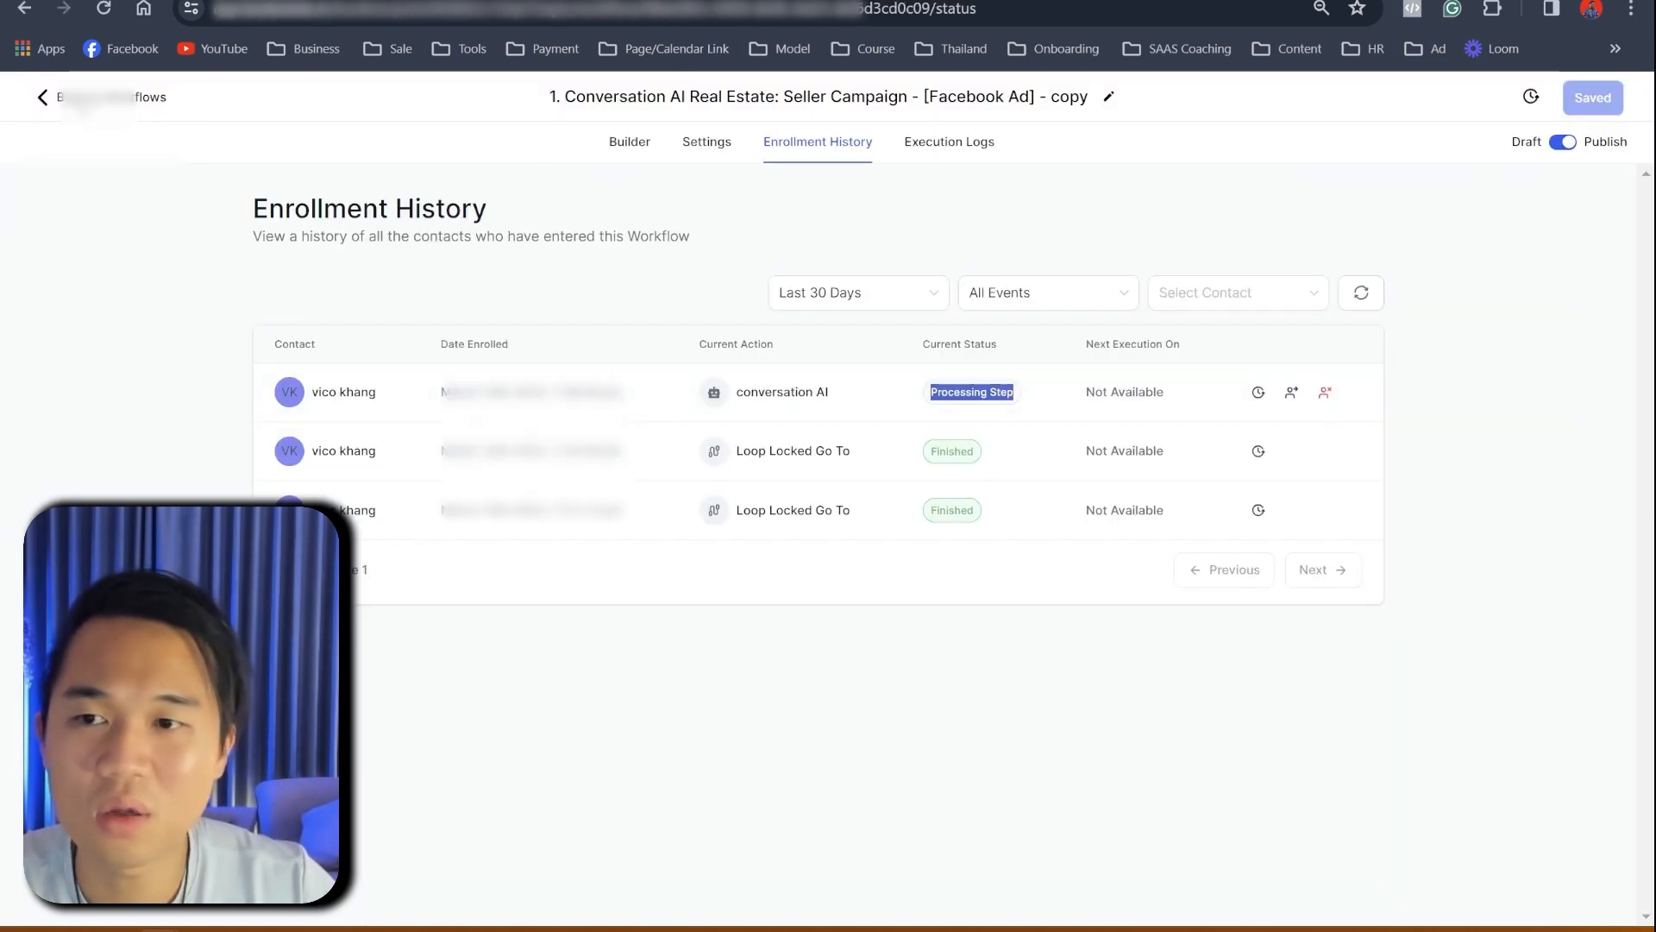
pyautogui.click(107, 99)
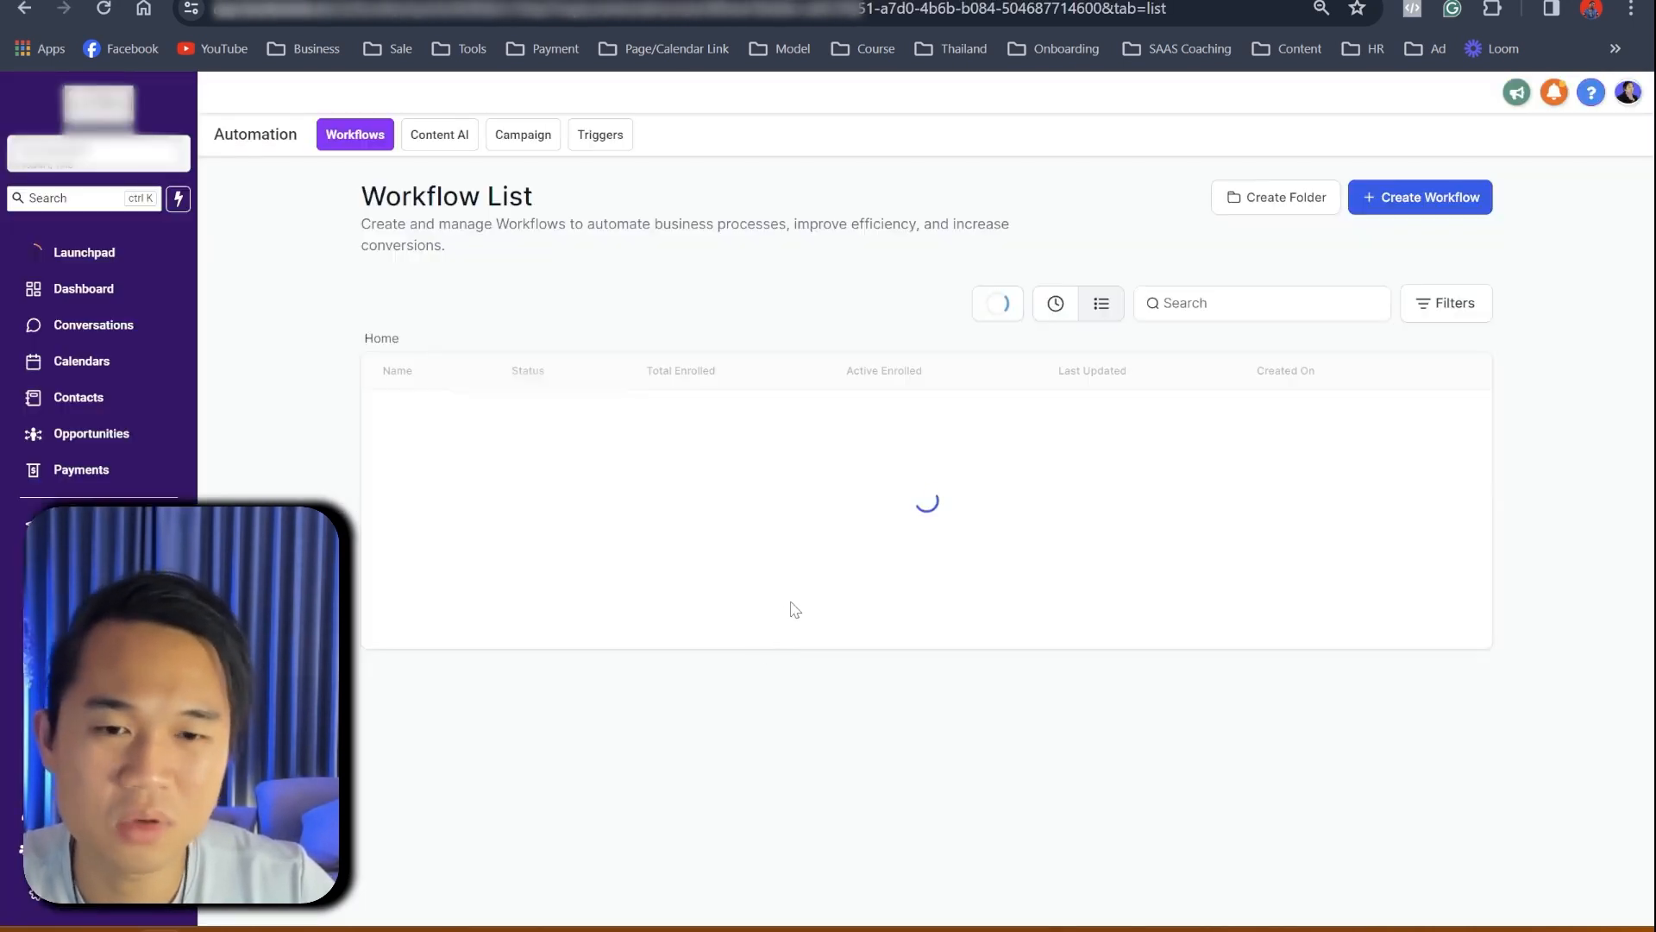
# - Delete the Seller Campaign [Facebook Ad] - copy workflow, confirming the deletion with CONFIRM
pyautogui.click(1456, 503)
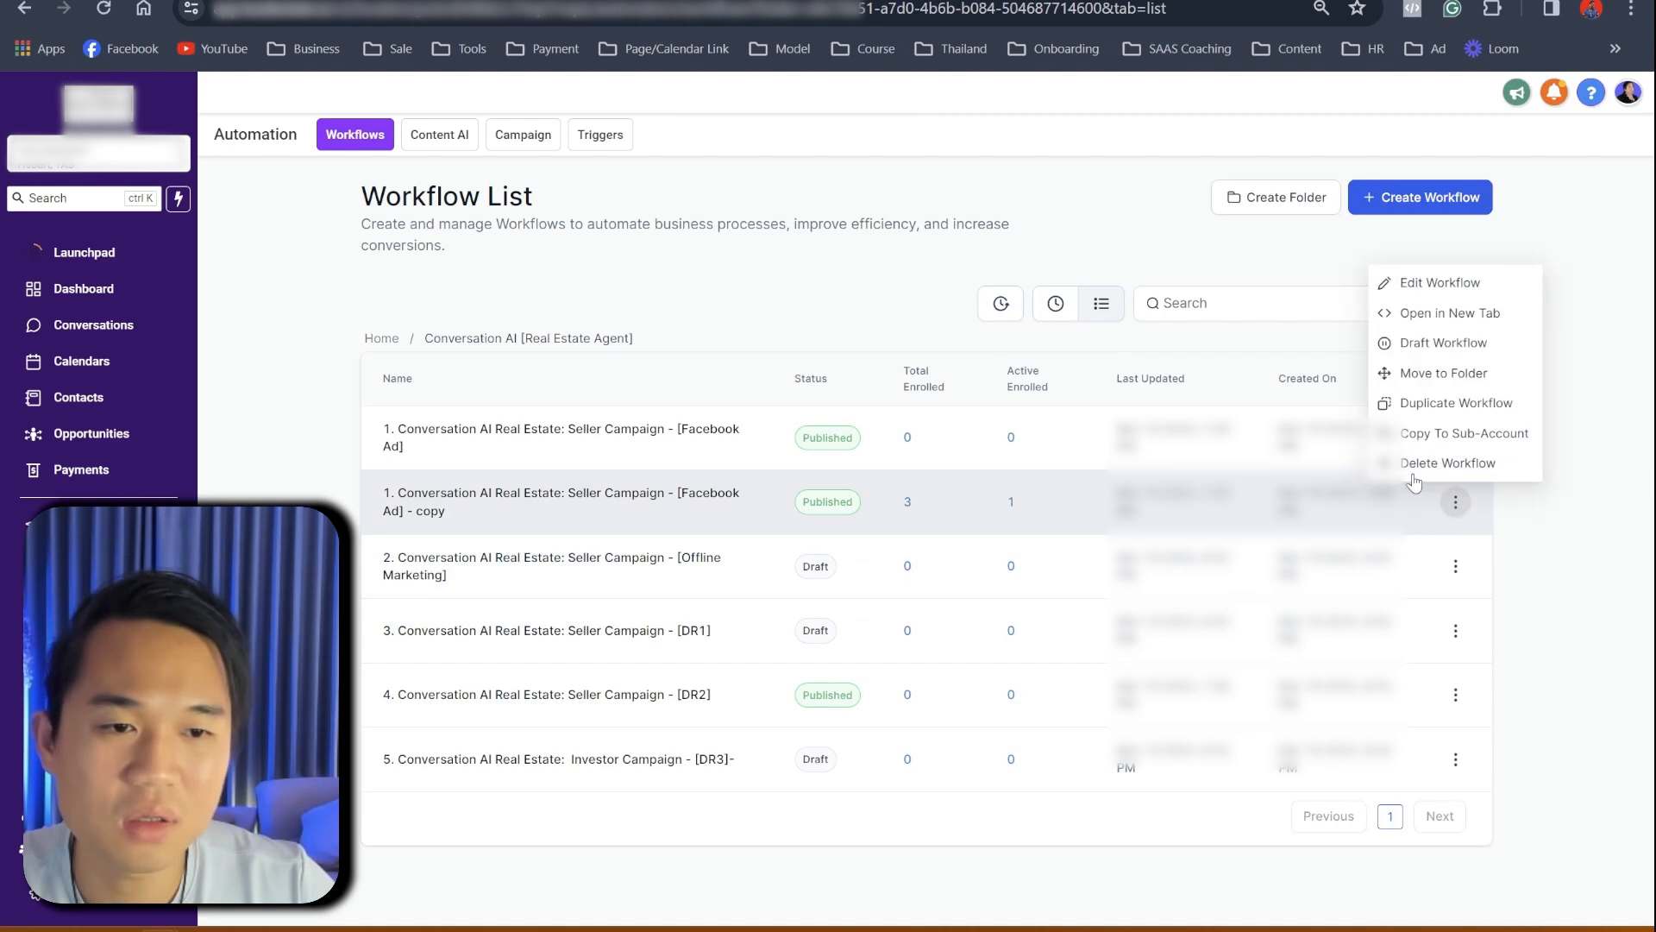
pyautogui.click(1424, 466)
pyautogui.click(859, 595)
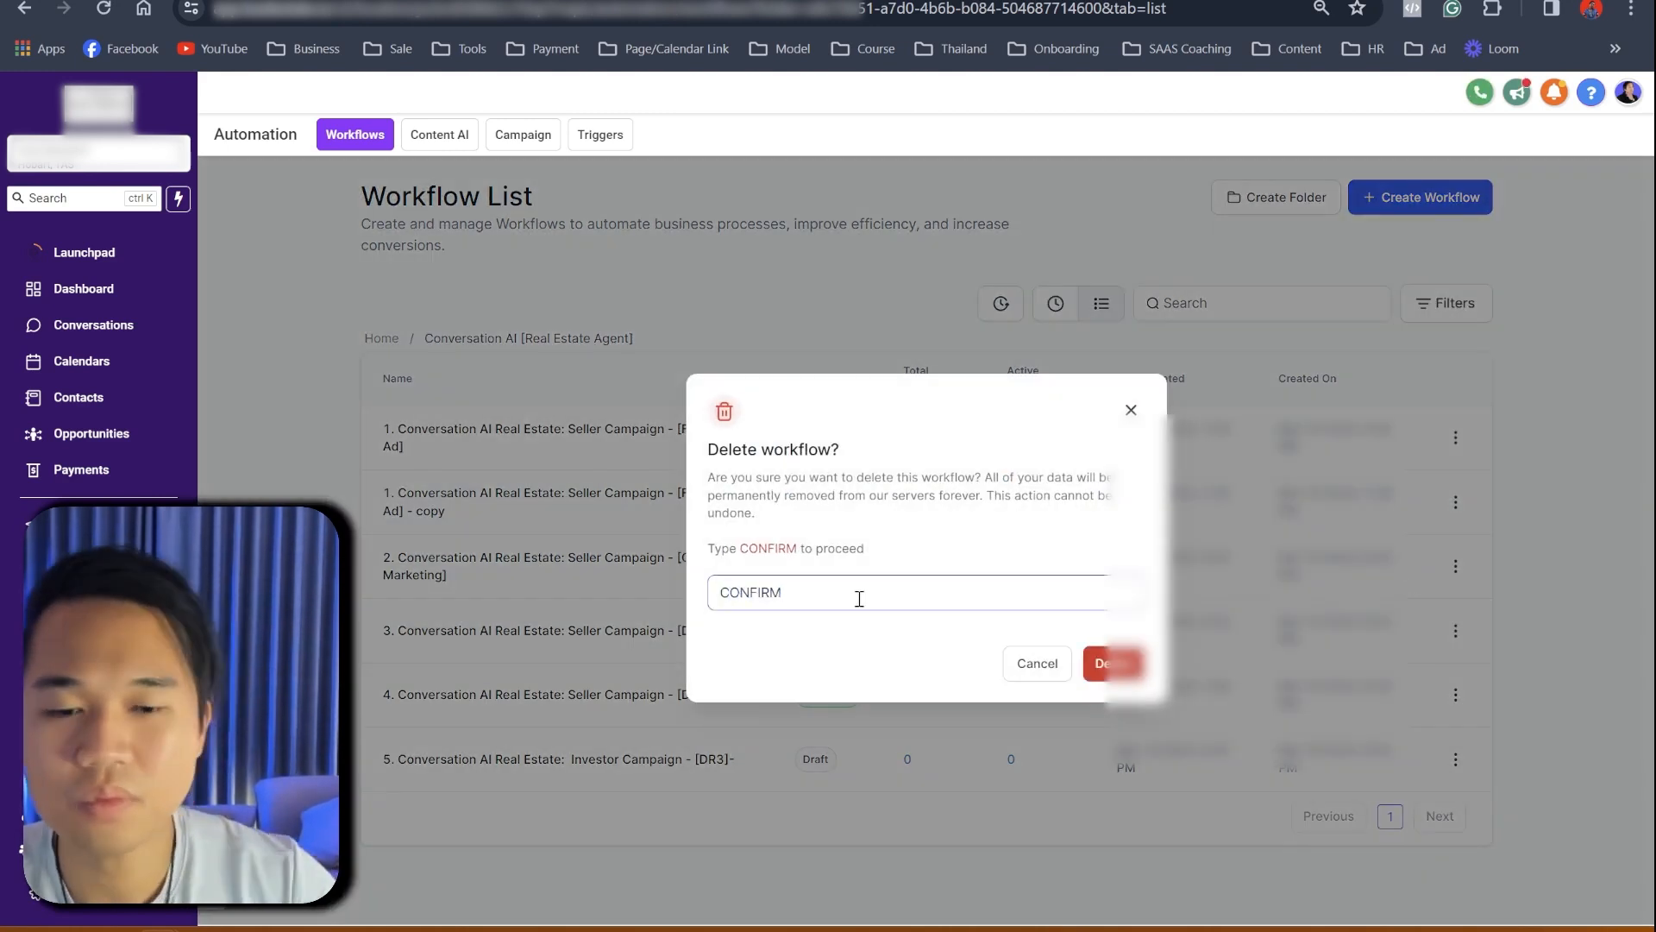
pyautogui.click(1108, 663)
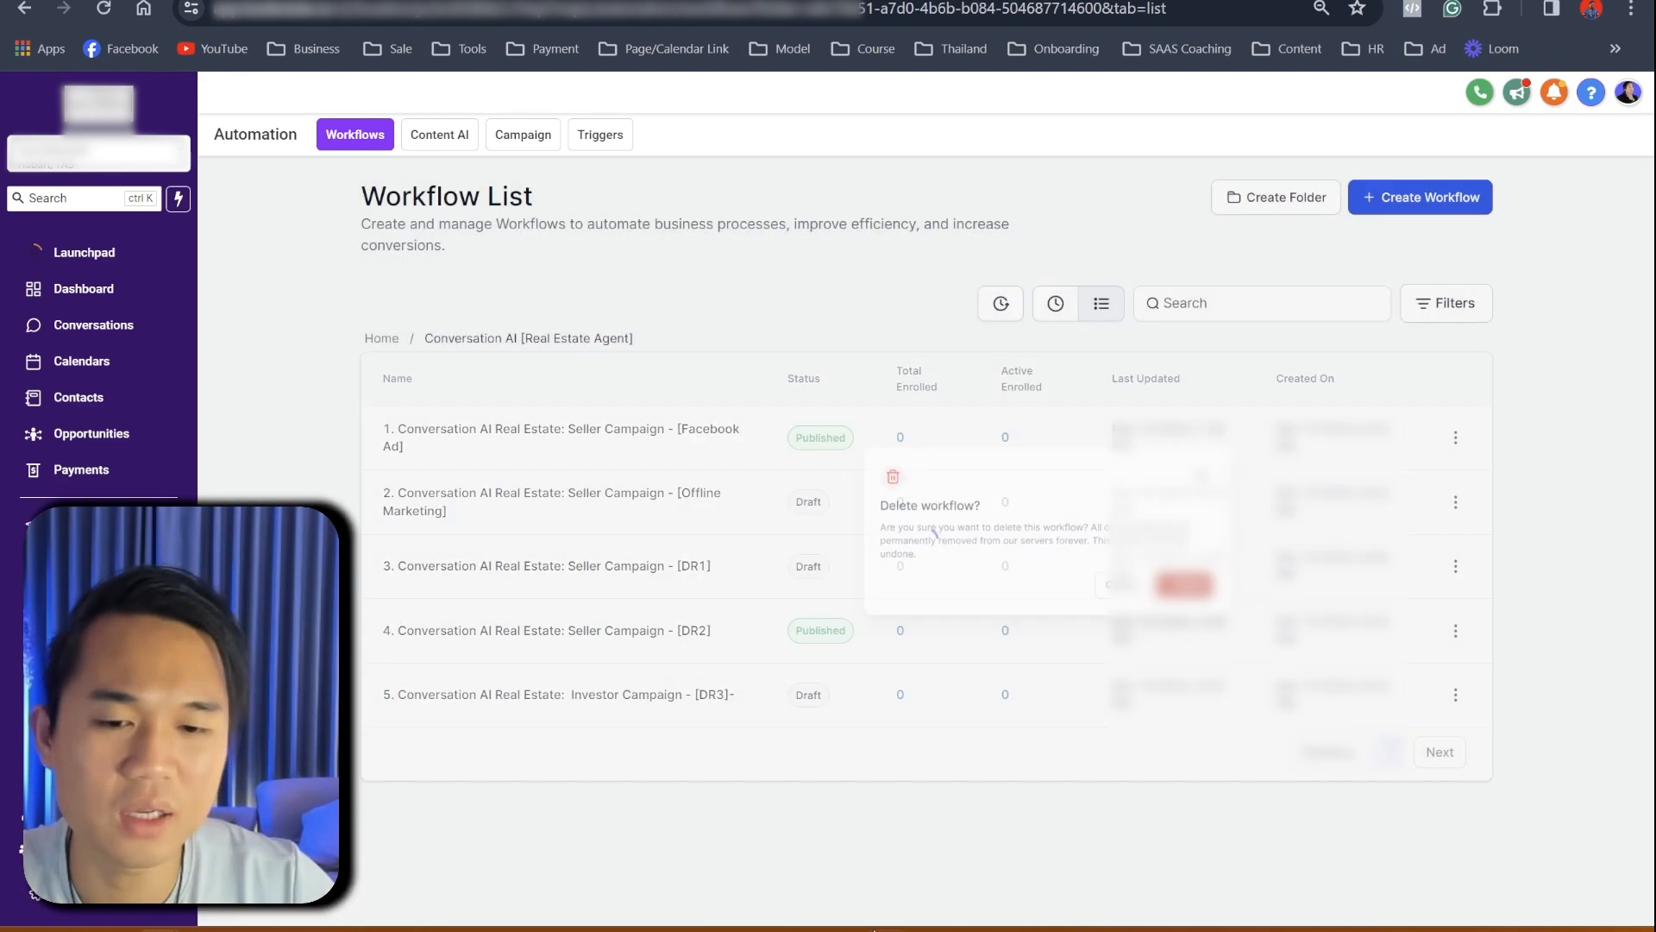